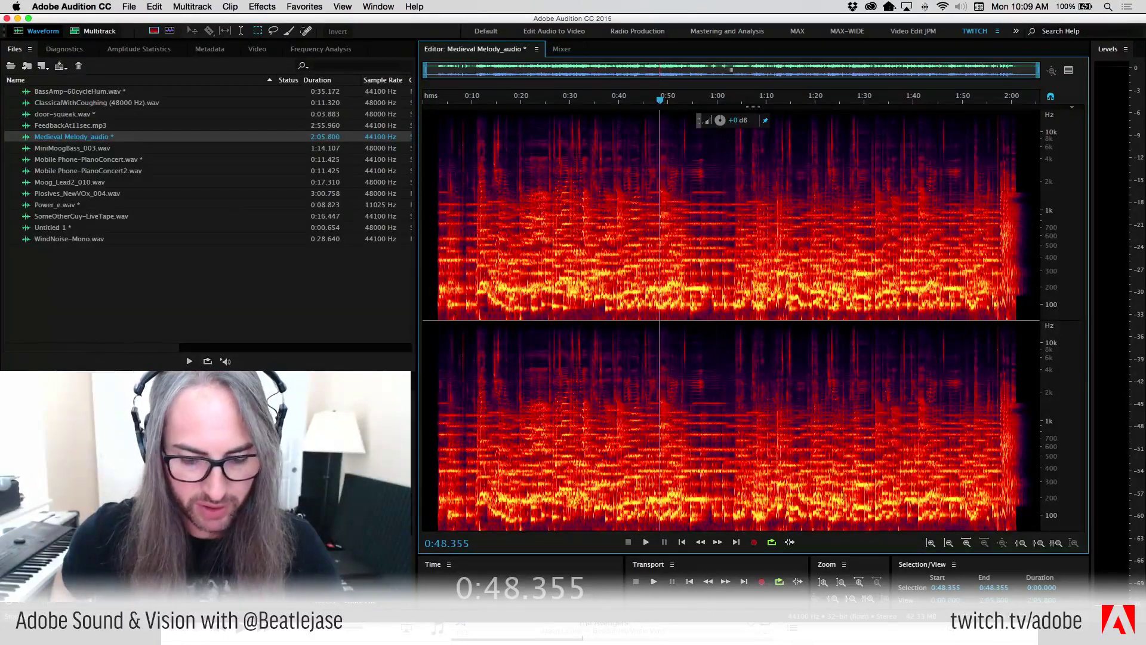
# Switch to Chrome, open the SoundCloud link in the Twitch chat, and listen to the opening of "Adele - Hello (EaRadicate Dance Bootleg)"
pyautogui.moveTo(387, 632)
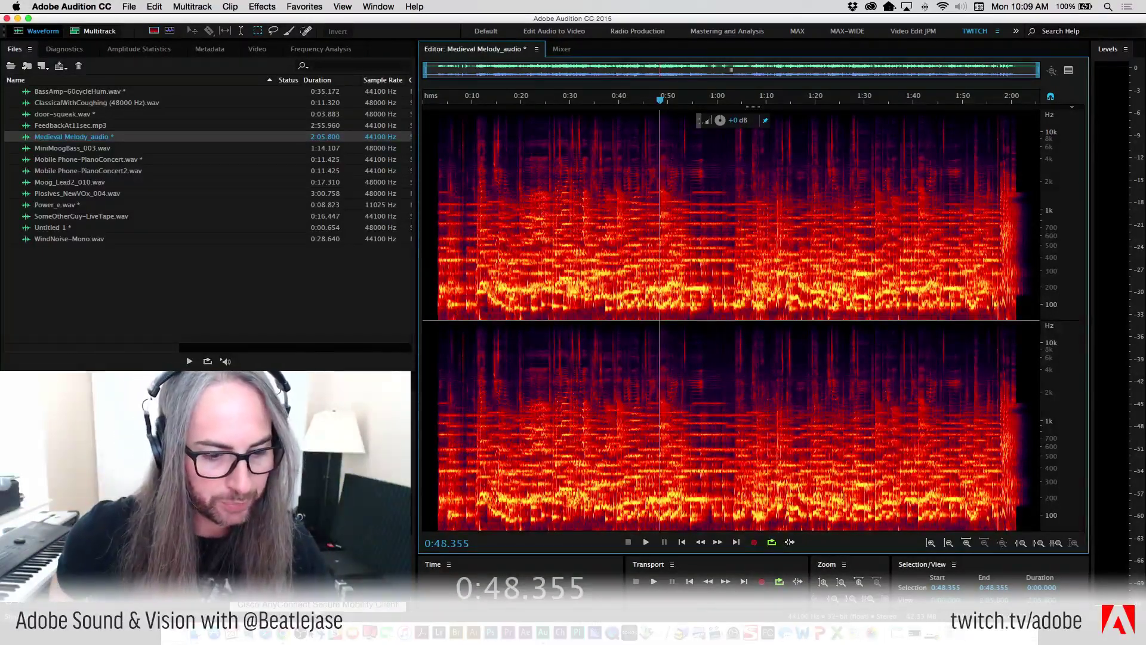
pyautogui.click(283, 632)
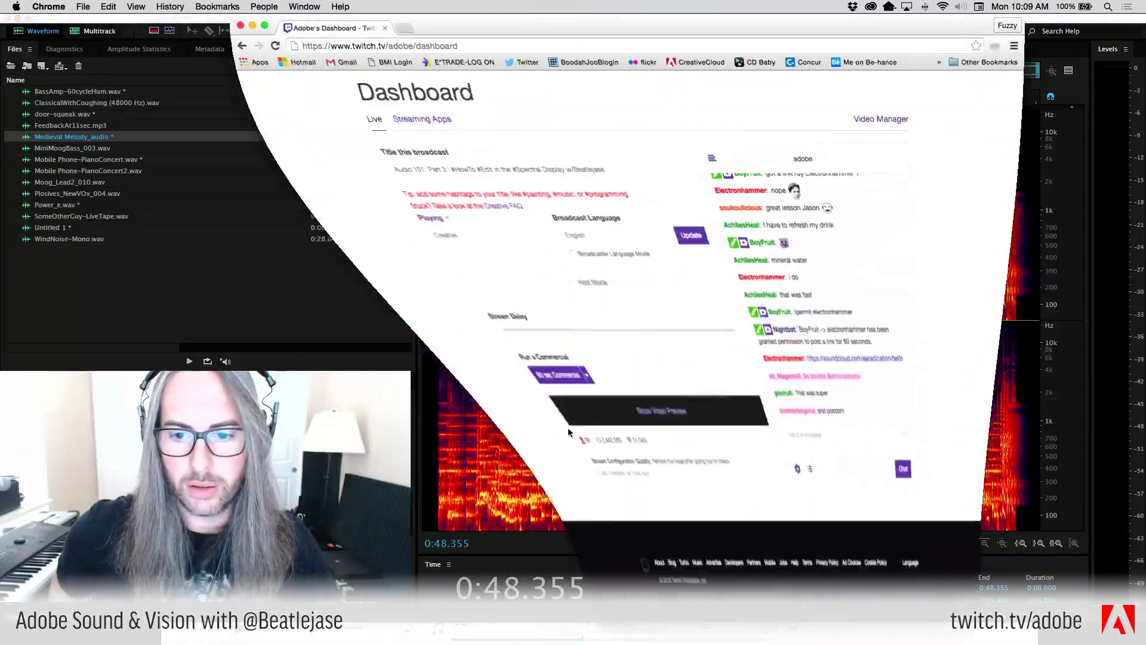
pyautogui.click(839, 359)
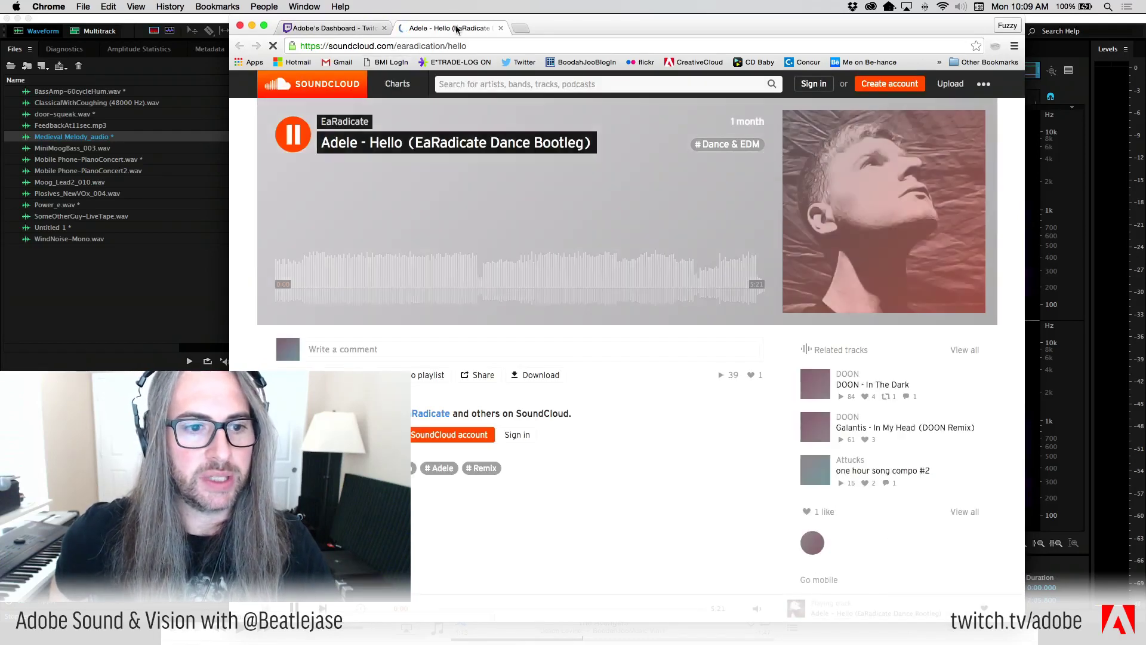
pyautogui.click(292, 134)
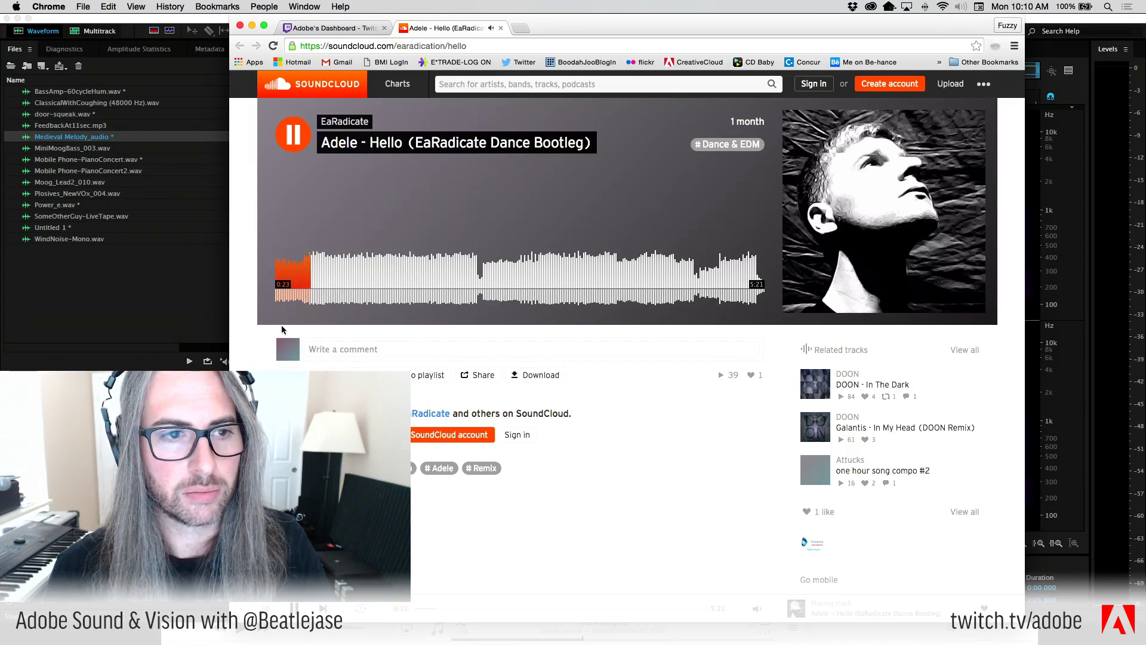
pyautogui.click(290, 137)
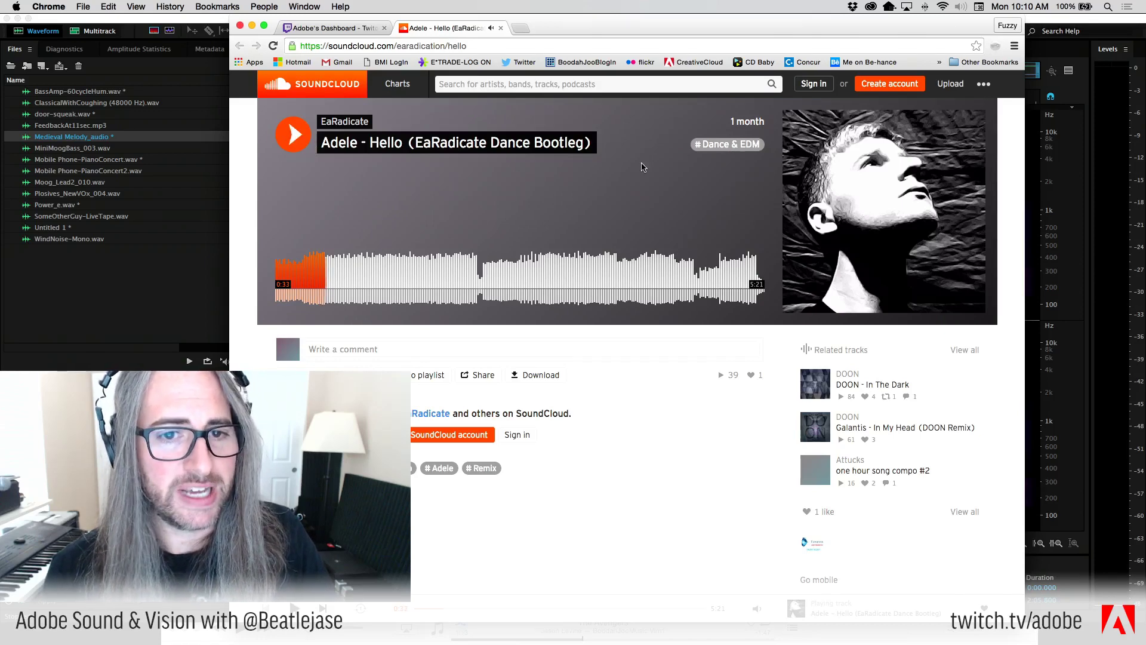
pyautogui.click(501, 28)
# Return to Adobe Audition and close all open audio files without saving any of their changes
pyautogui.click(131, 297)
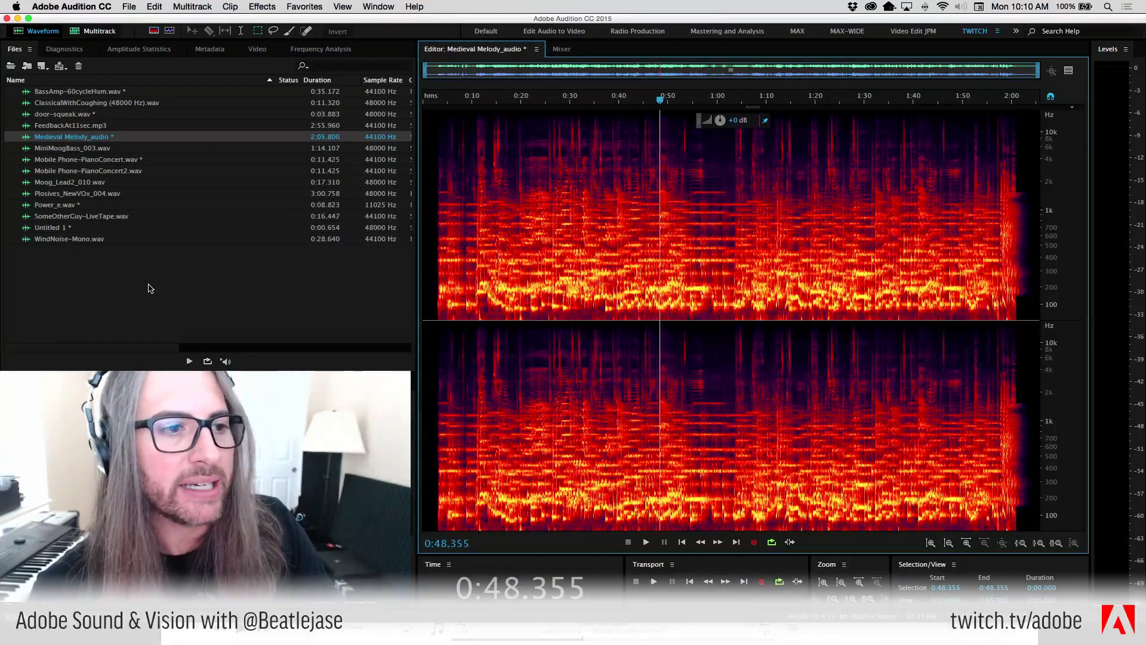
pyautogui.click(150, 288)
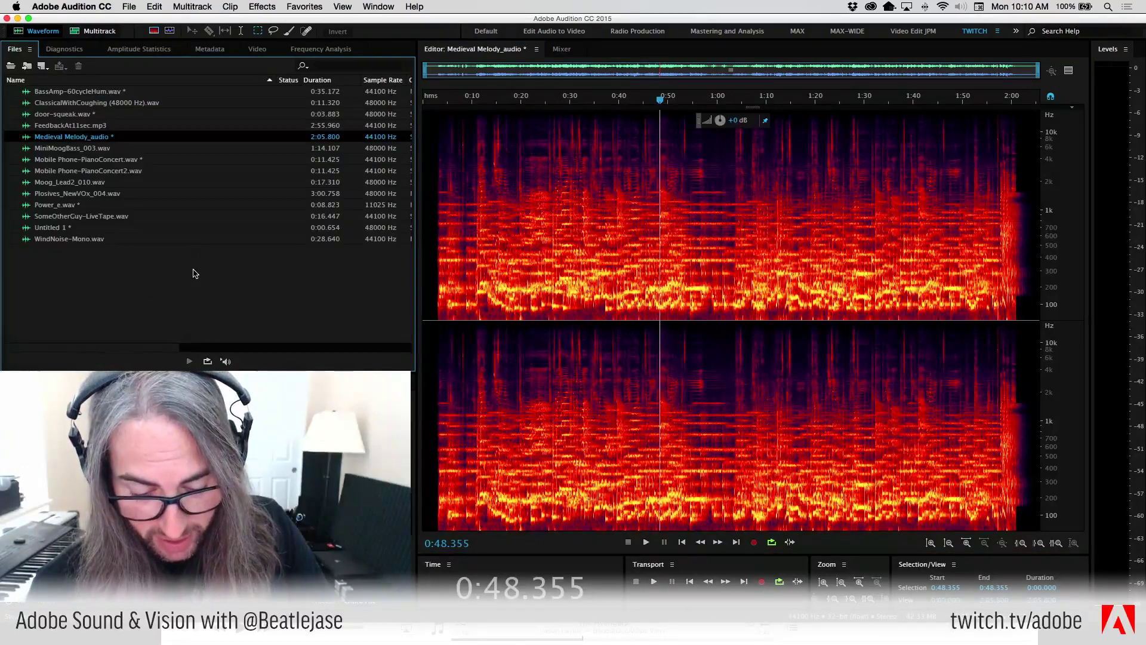
pyautogui.press('super+a')
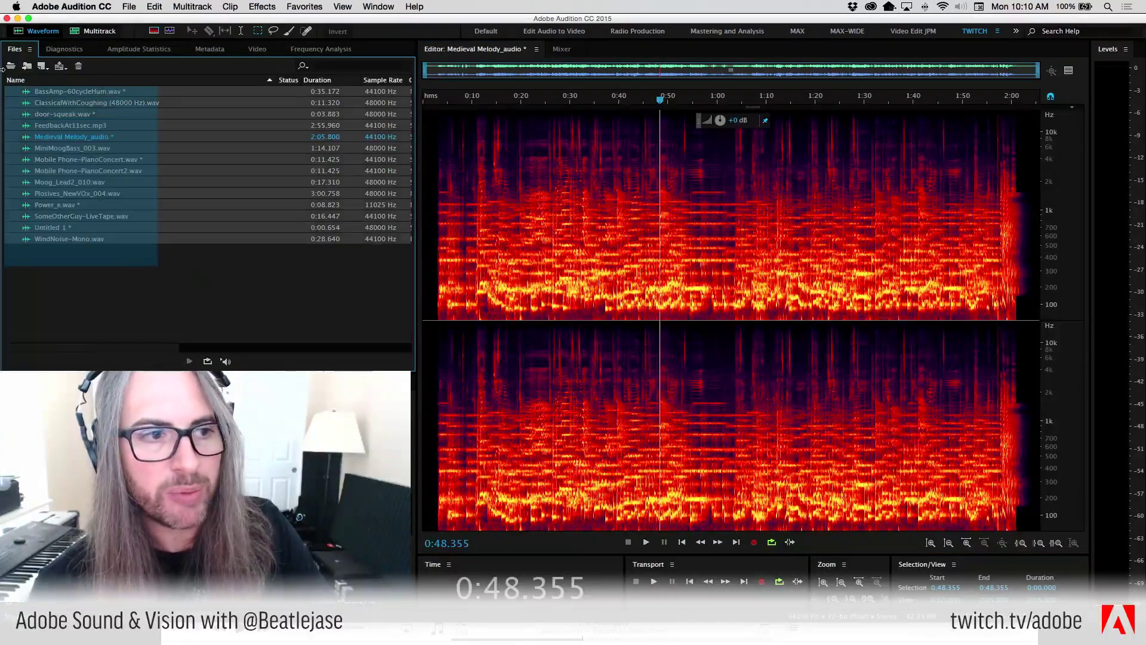
pyautogui.rightClick(122, 169)
pyautogui.click(210, 233)
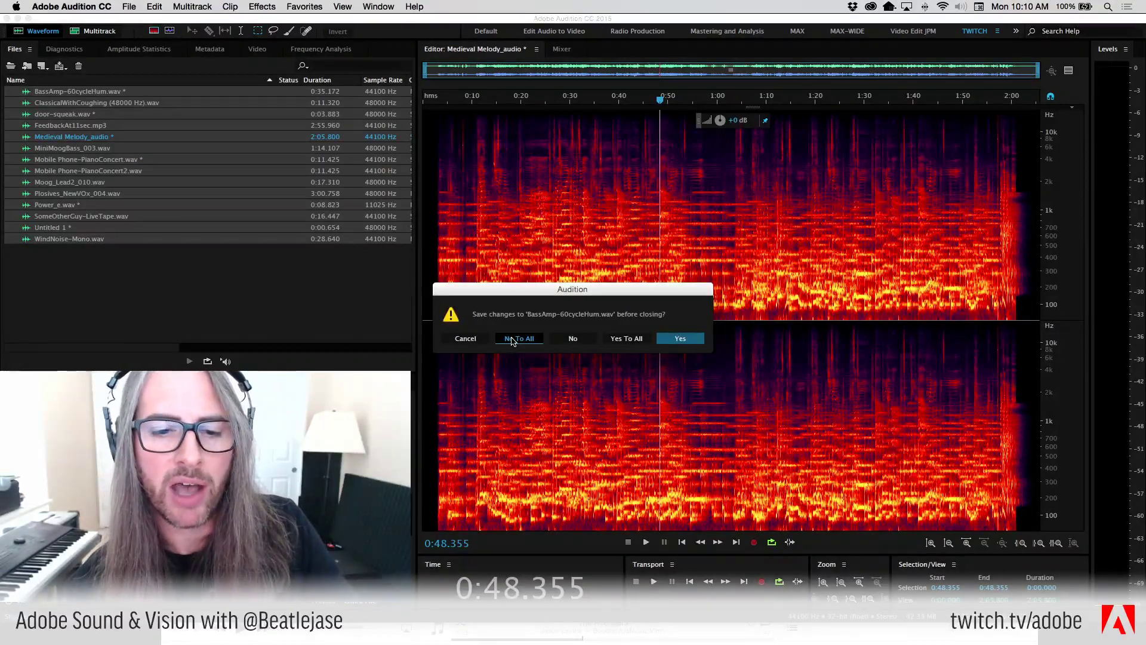
pyautogui.click(511, 340)
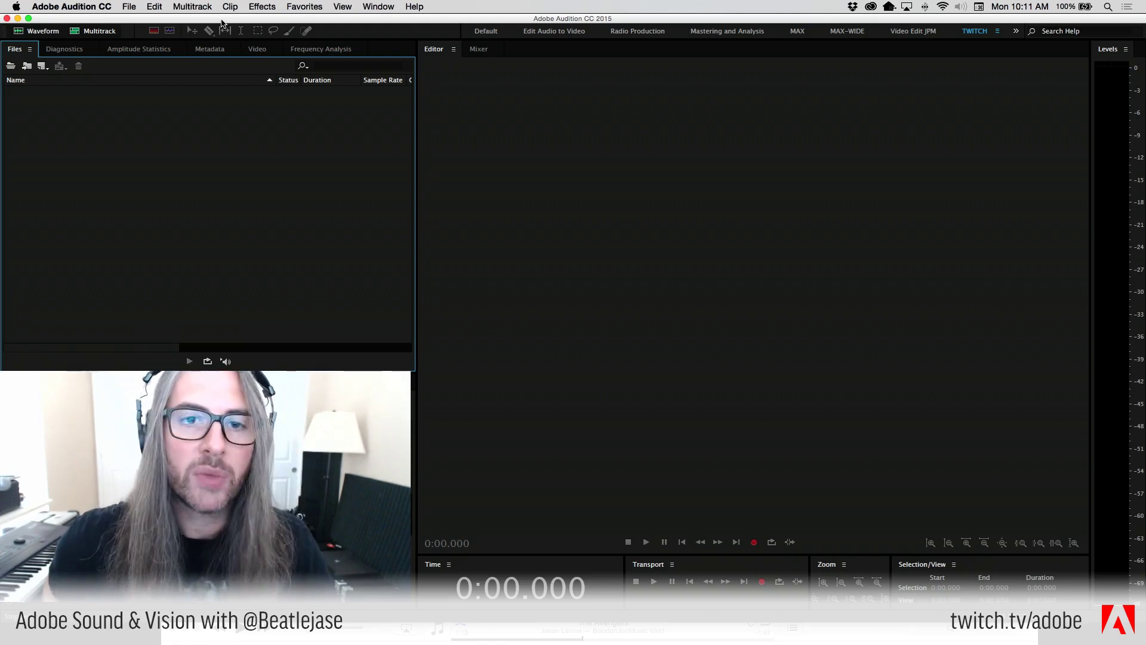
# Open the recent session SabiSabi14-F05h_2EQhrn3_REMIX001c.sesx and dismiss the missing-effects warning
pyautogui.click(129, 6)
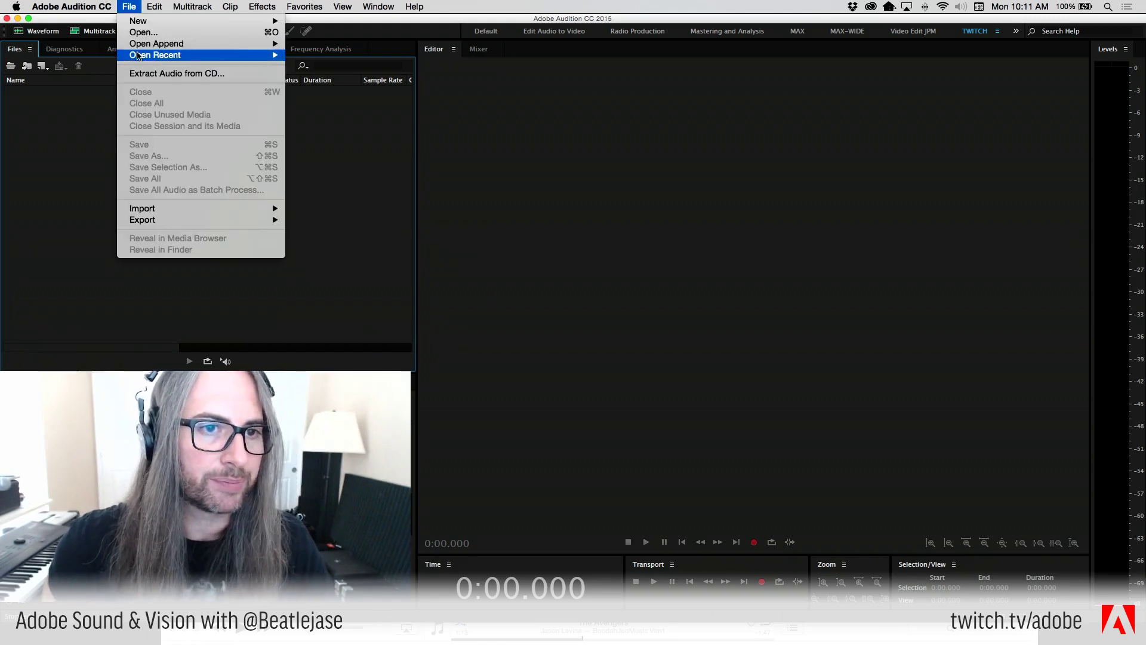
pyautogui.moveTo(138, 56)
pyautogui.click(427, 54)
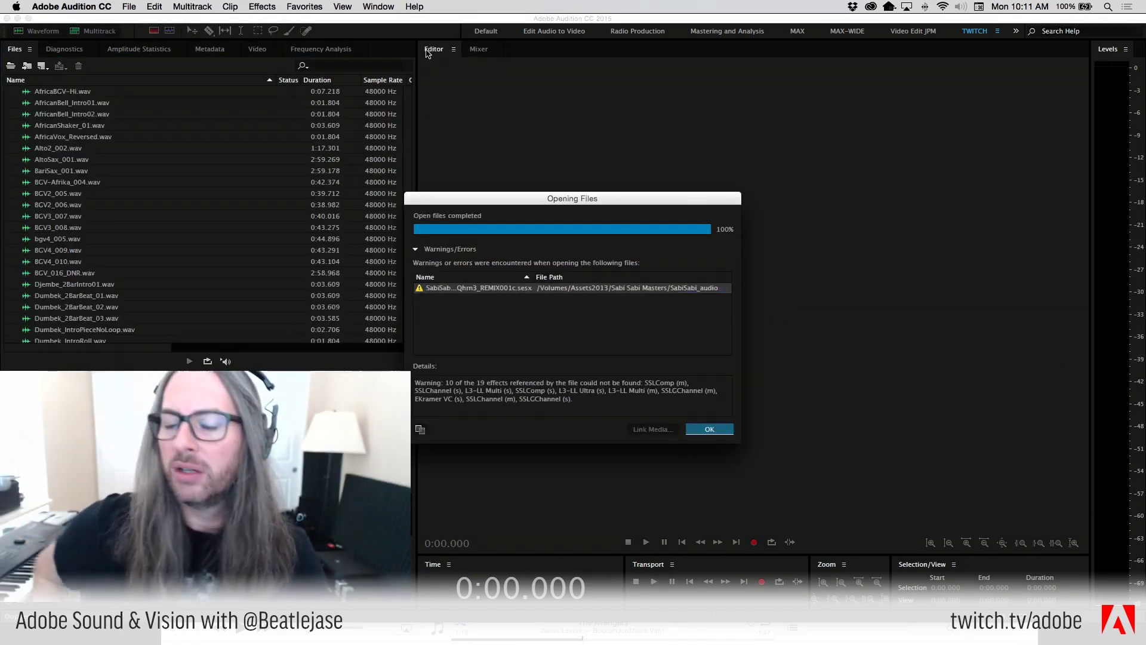
pyautogui.click(726, 432)
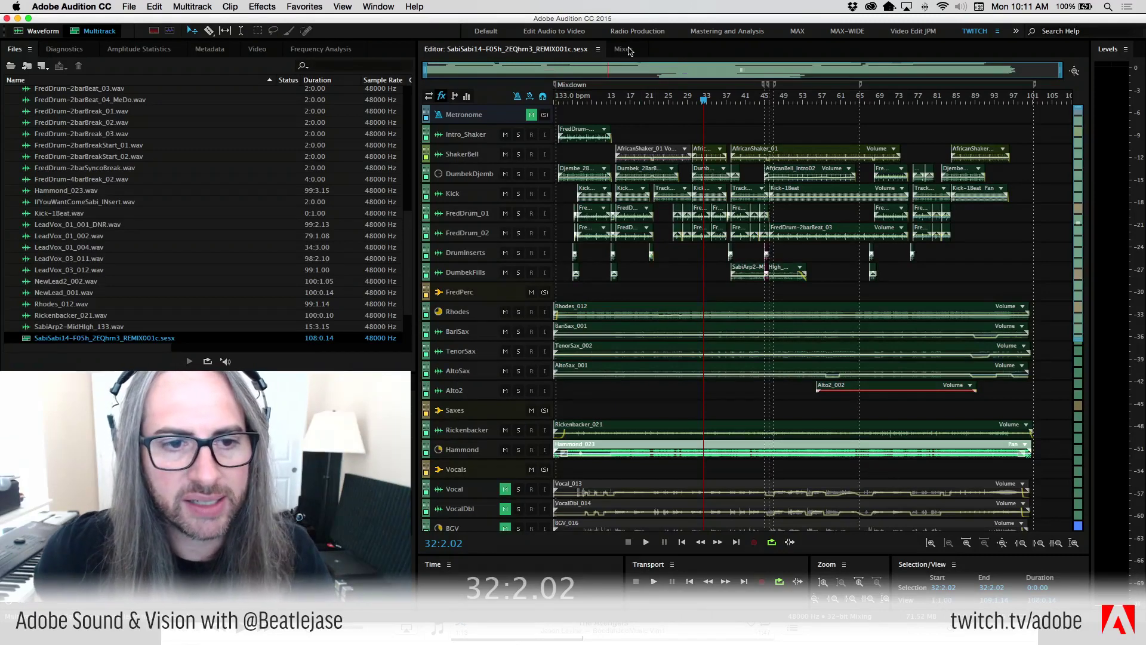
# In the Mixer, turn off effects pre-rendering for the Intro_Shaker, Dumbek/Djembe, Kick, both FredDrum and DumbekFills tracks
pyautogui.hotkey('alt', '2')
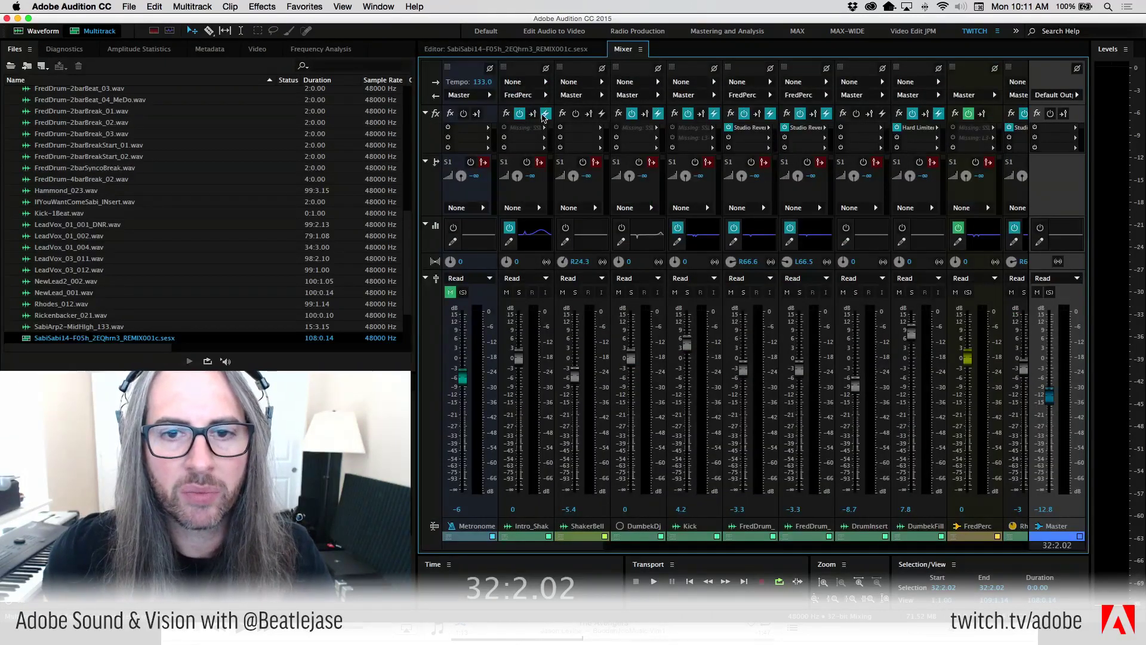
pyautogui.click(658, 113)
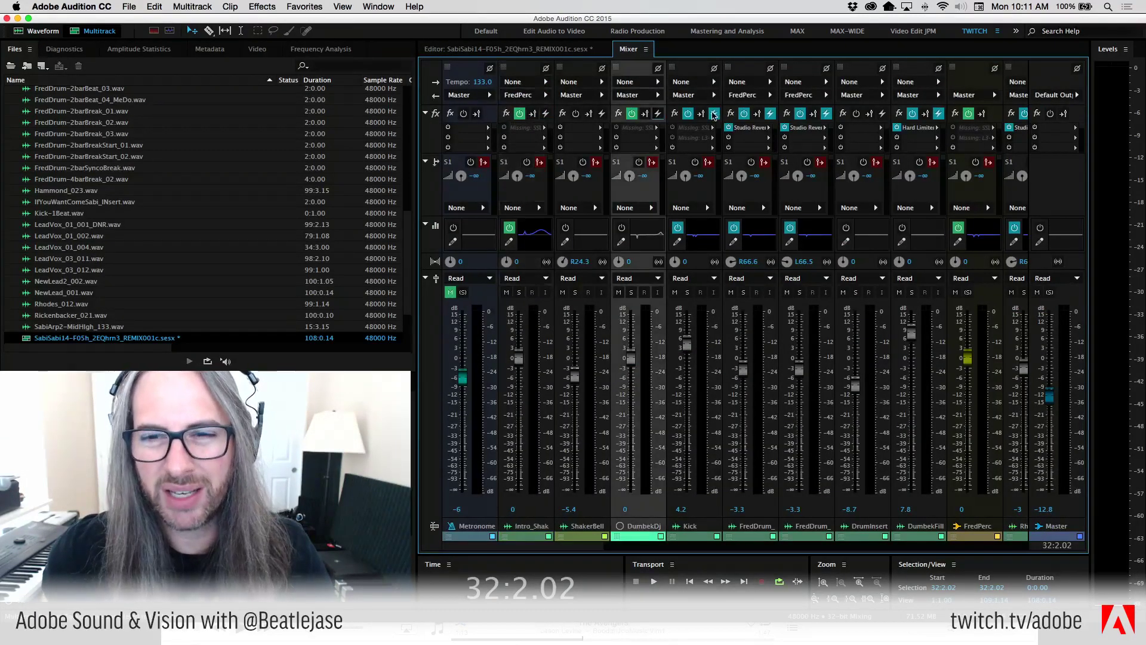
pyautogui.click(714, 114)
pyautogui.click(770, 113)
pyautogui.click(826, 114)
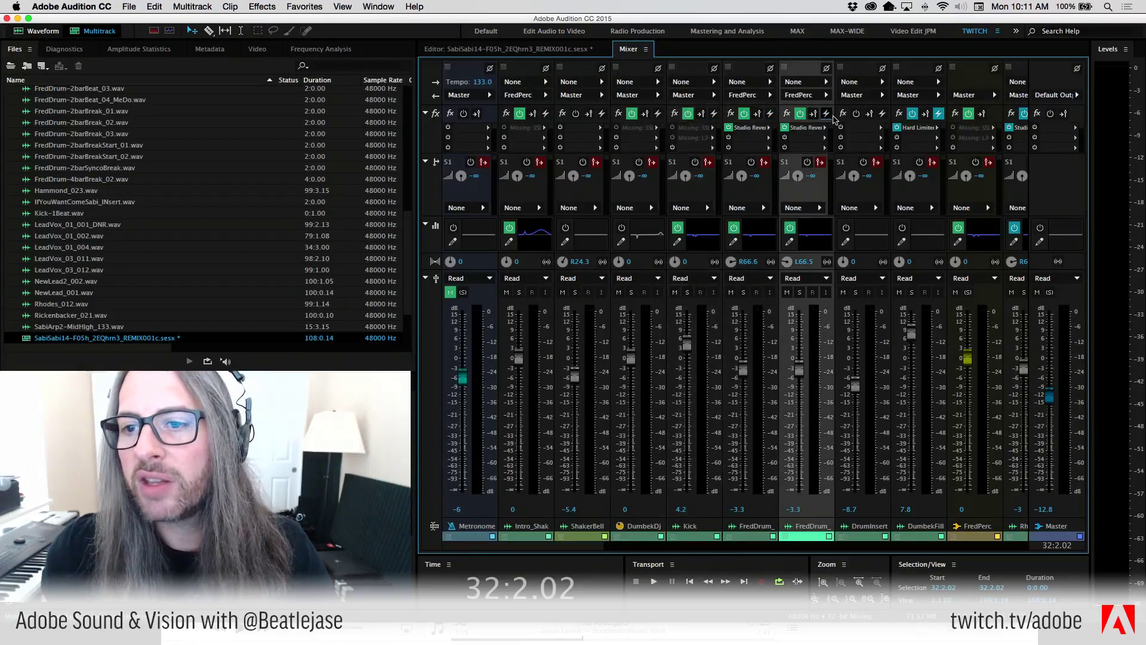
pyautogui.click(938, 113)
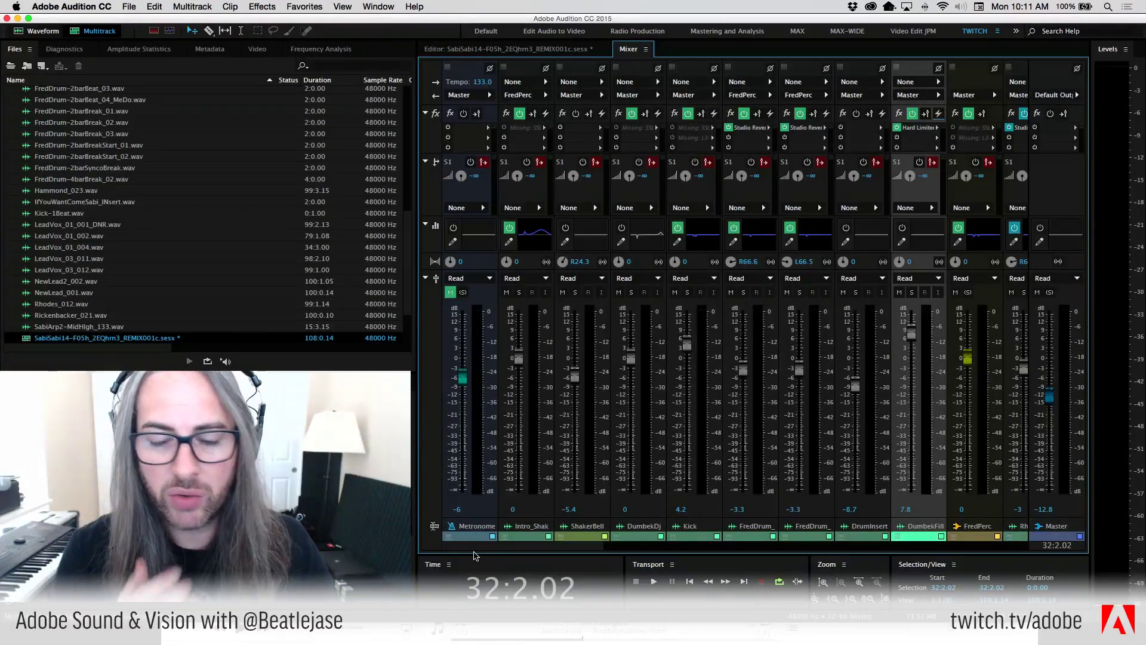
# Turn off effects pre-rendering for the Rhodes, Rickenbacker and Hammond tracks
pyautogui.moveTo(523, 546); pyautogui.dragTo(664, 550)
pyautogui.click(544, 113)
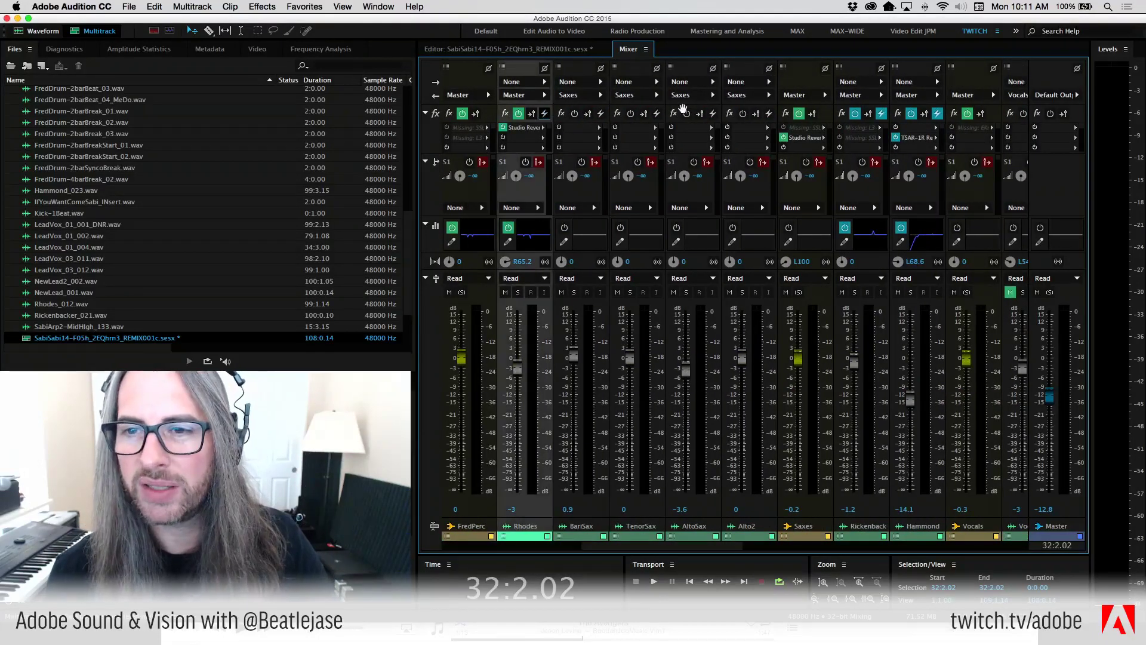
pyautogui.click(881, 114)
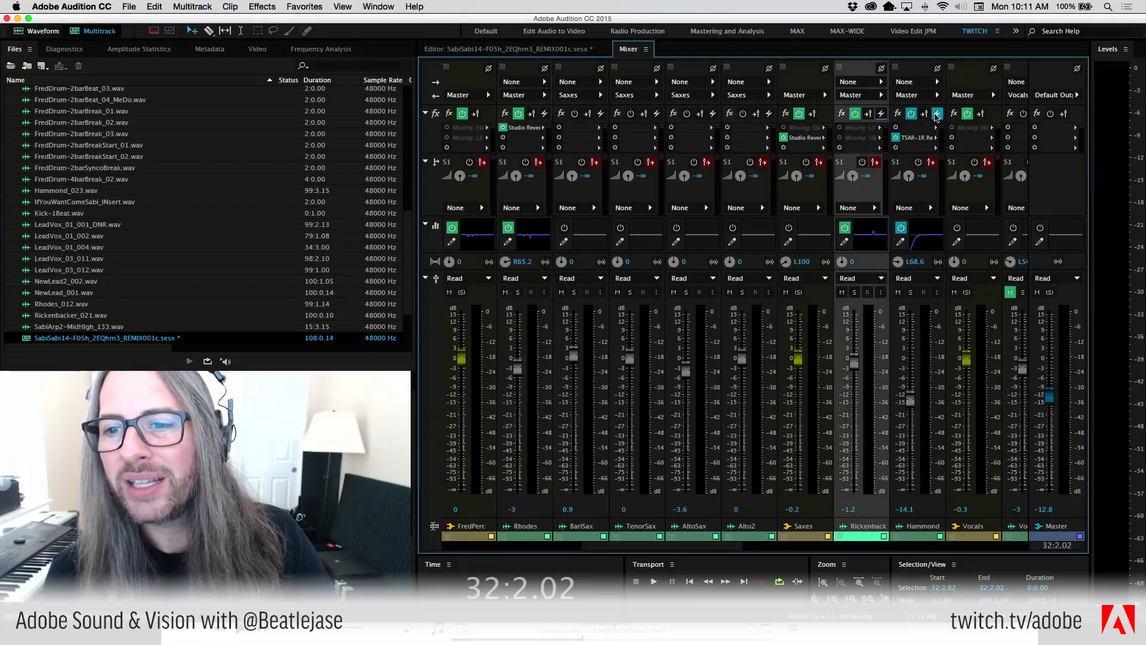
pyautogui.click(937, 113)
# Turn off effects pre-rendering for the BGV track and the three LeadVox tracks
pyautogui.moveTo(655, 548); pyautogui.dragTo(776, 548)
pyautogui.click(592, 114)
pyautogui.click(591, 114)
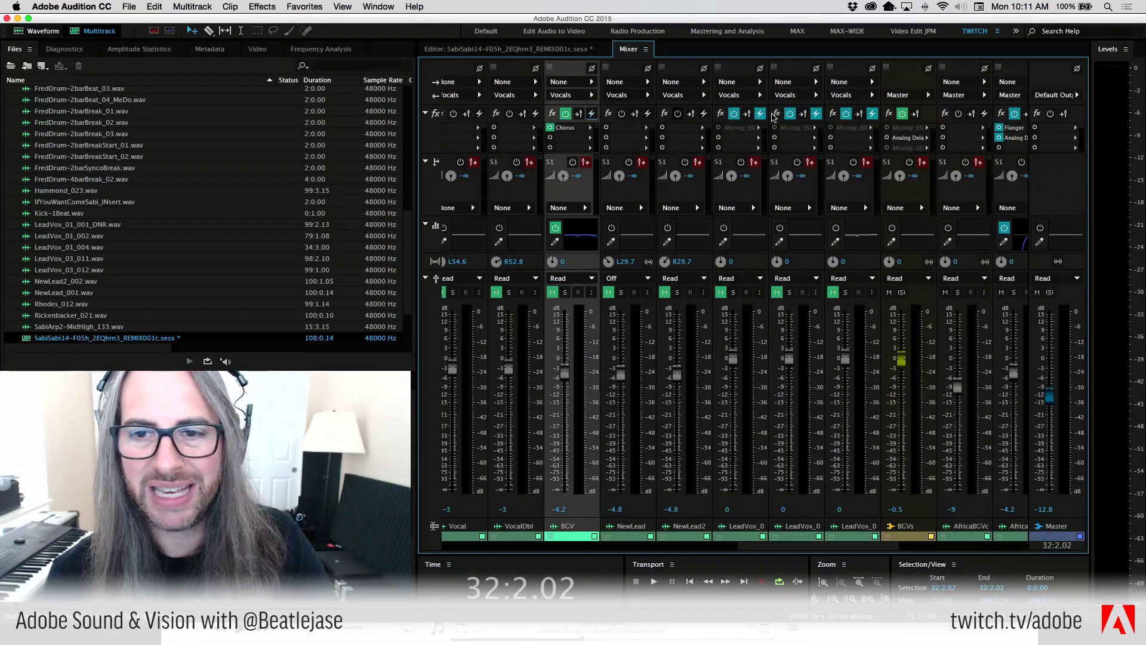
pyautogui.click(760, 113)
pyautogui.click(817, 114)
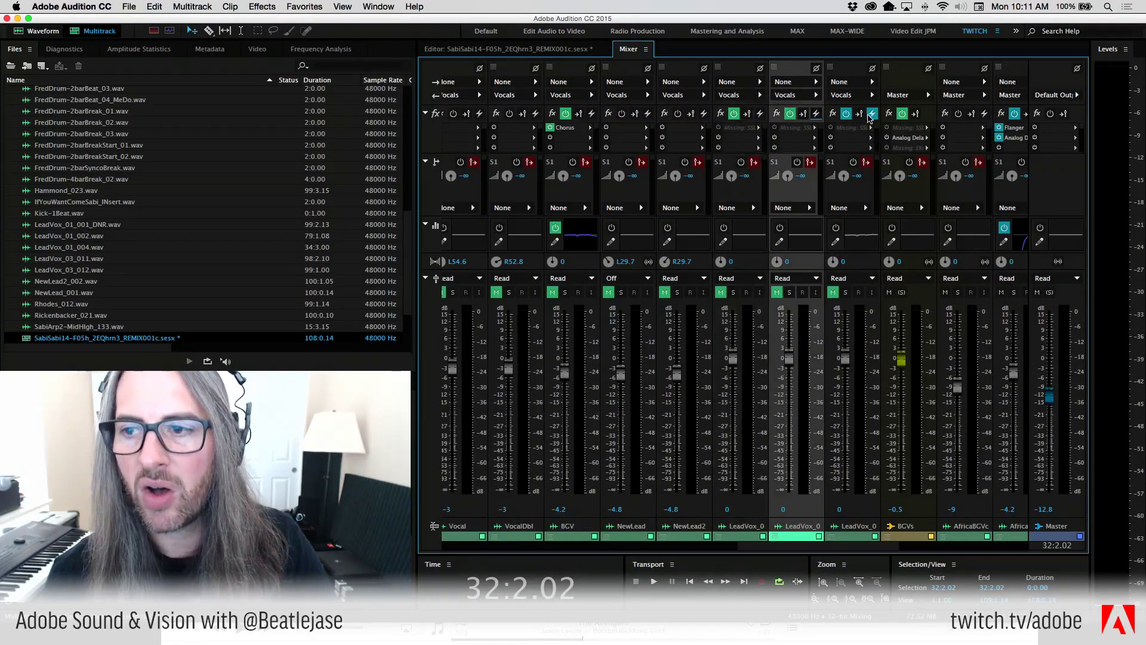
pyautogui.click(872, 114)
# Examine the background vocal strips in the Mixer and all tracks of the session in the multitrack editor
pyautogui.moveTo(878, 548); pyautogui.dragTo(997, 548)
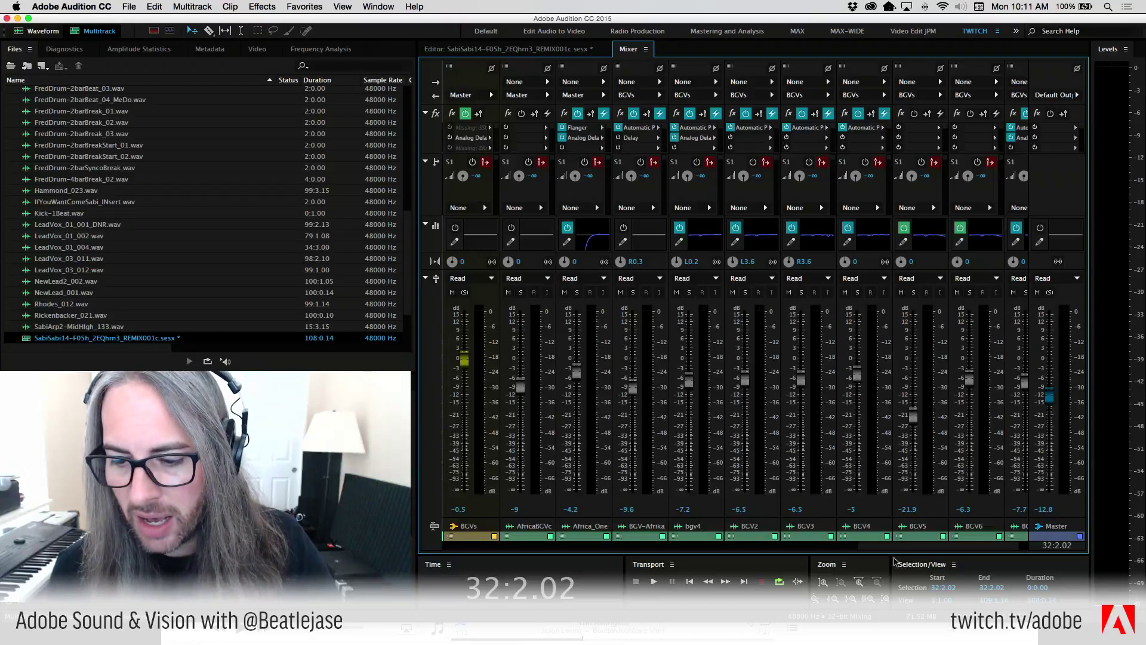
pyautogui.moveTo(933, 547); pyautogui.dragTo(496, 2)
pyautogui.click(524, 50)
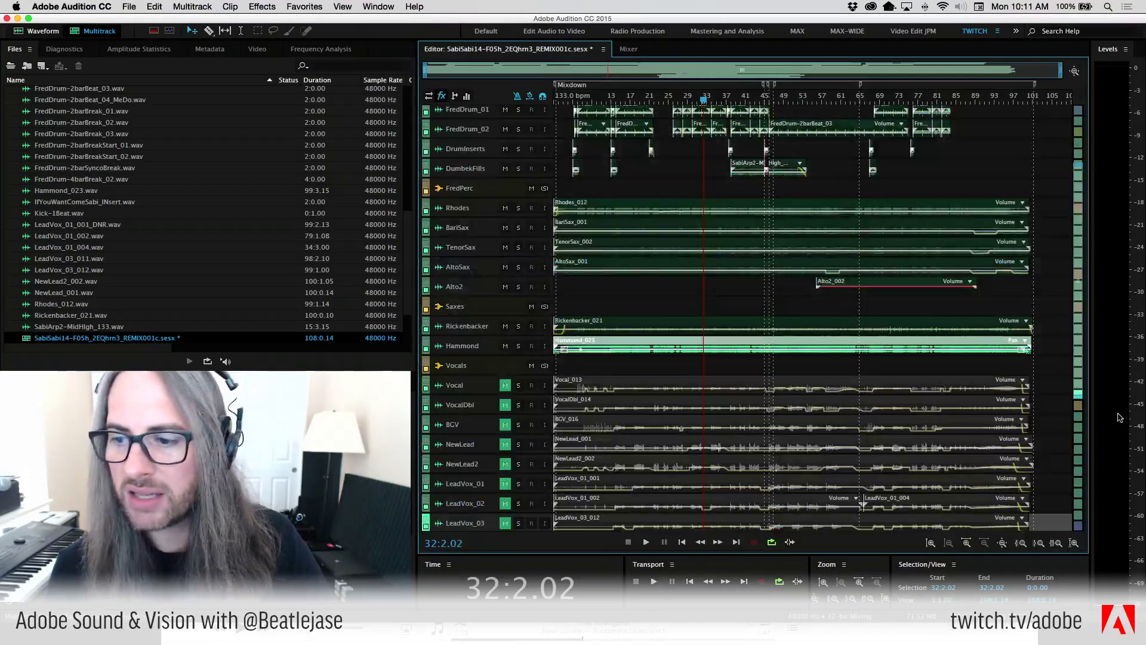
pyautogui.moveTo(1078, 360); pyautogui.dragTo(1087, 407)
pyautogui.scroll(-5, 908, 469)
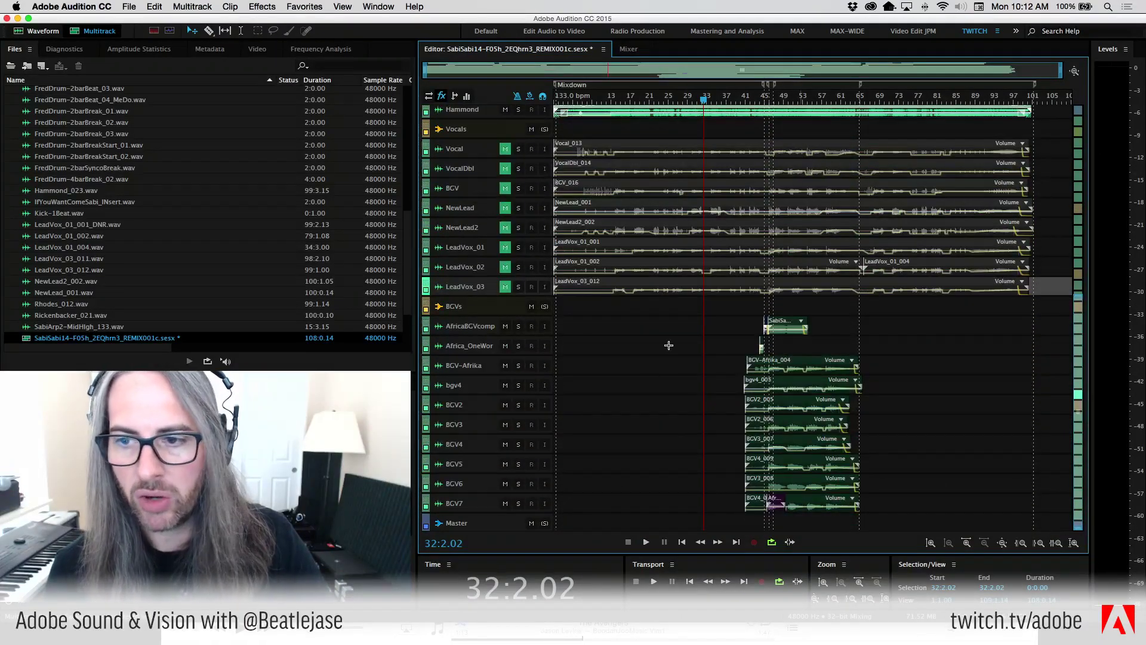
pyautogui.moveTo(1085, 363); pyautogui.dragTo(1076, 149)
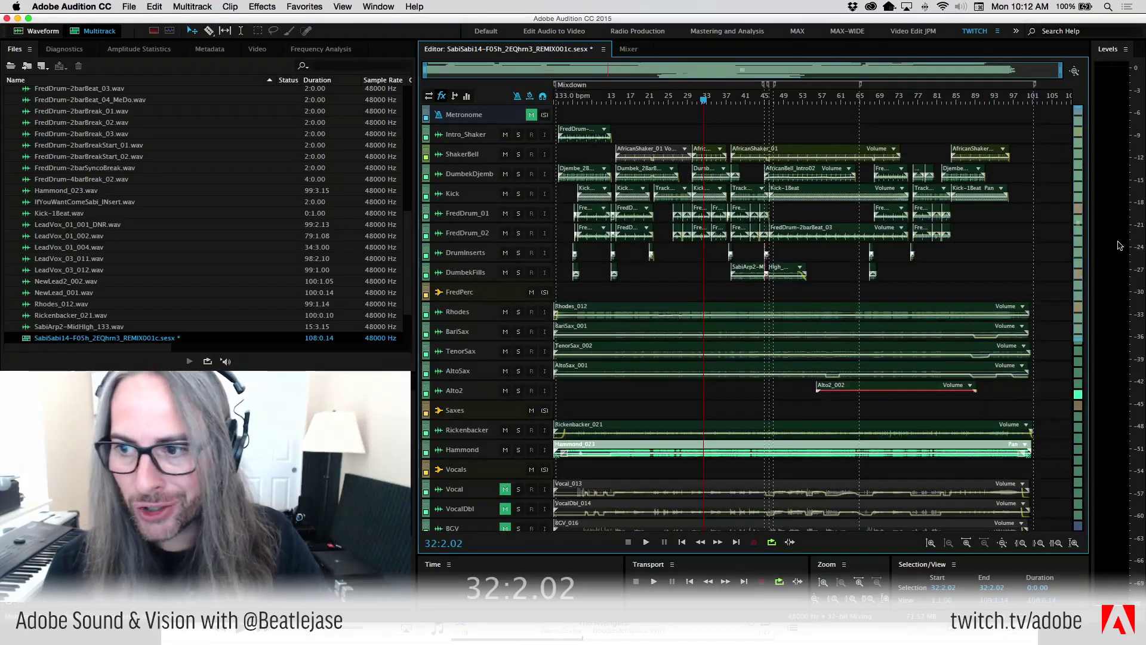
pyautogui.moveTo(1081, 212); pyautogui.dragTo(1089, 153)
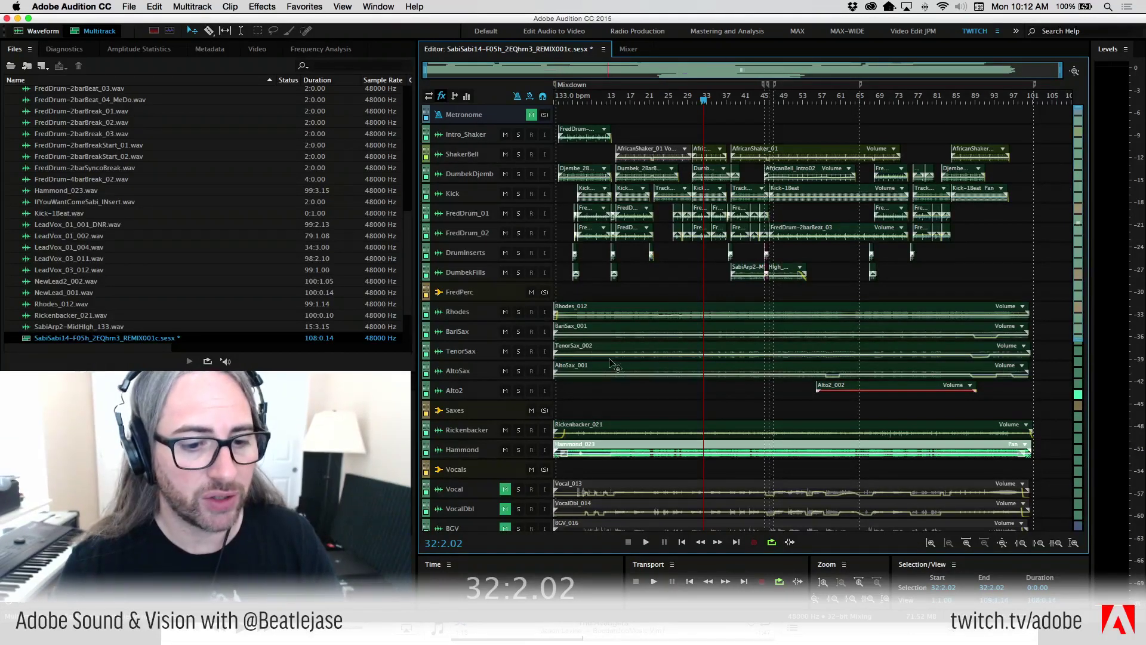
# Add the Center Channel Extractor effect to the first effects slot of the Hammond_023 clip and accept the performance alert
pyautogui.click(401, 449)
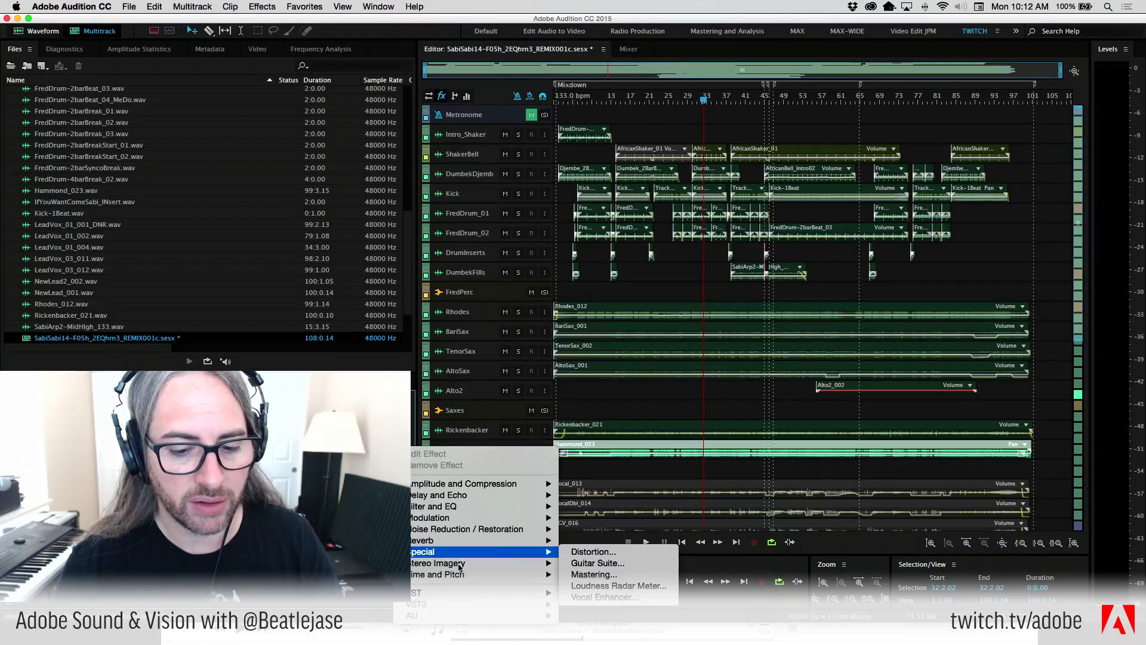
pyautogui.moveTo(464, 570)
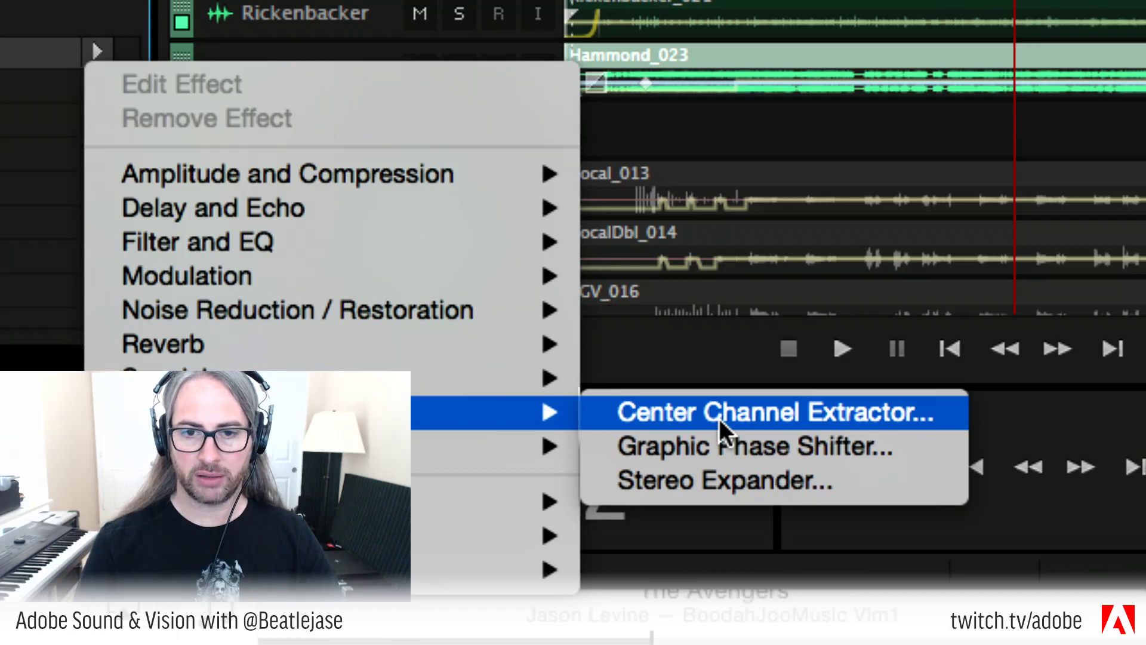
pyautogui.click(718, 418)
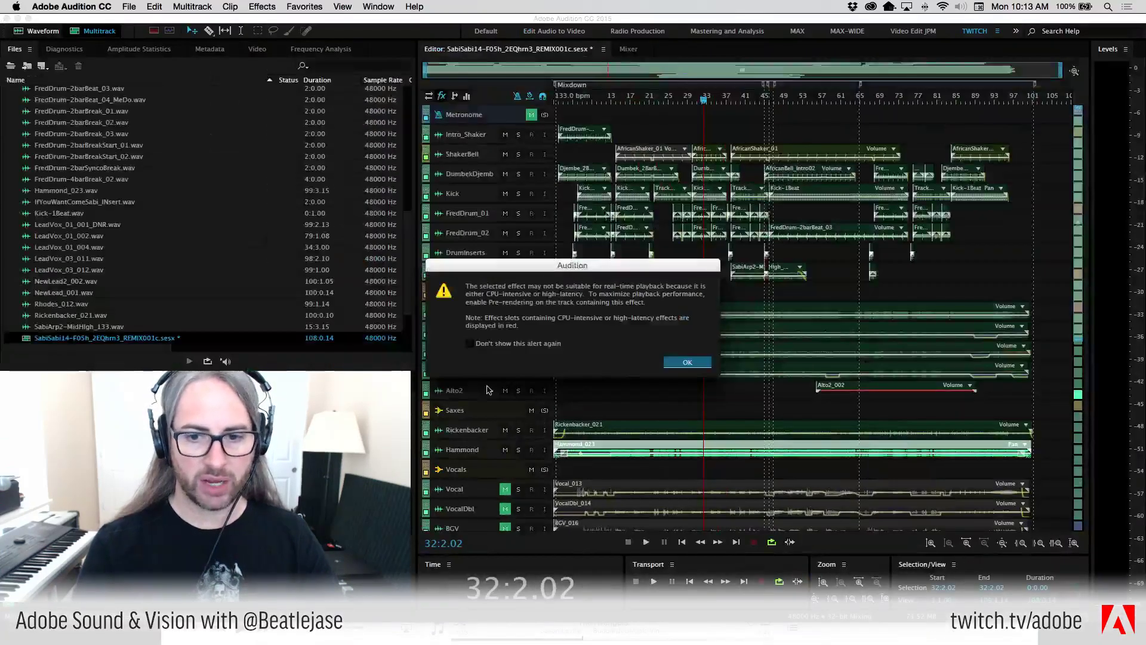
pyautogui.click(688, 362)
pyautogui.moveTo(495, 207); pyautogui.dragTo(571, 128)
# Review the available Center Channel Extractor presets without changing the current one, and close the effect window
pyautogui.click(541, 151)
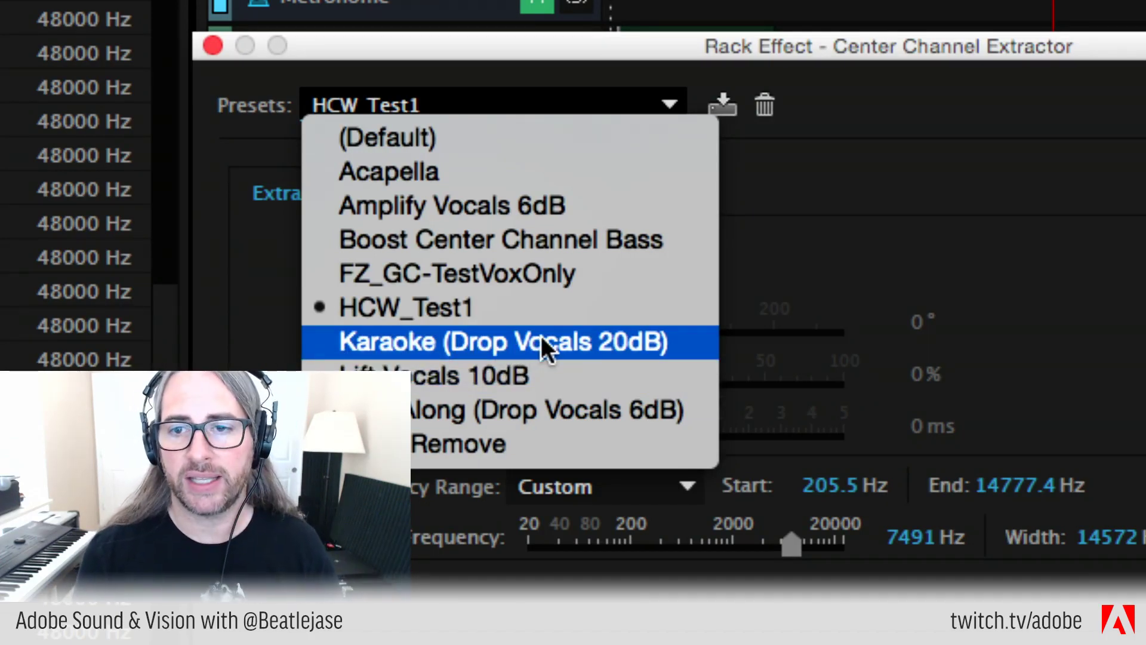
pyautogui.click(813, 169)
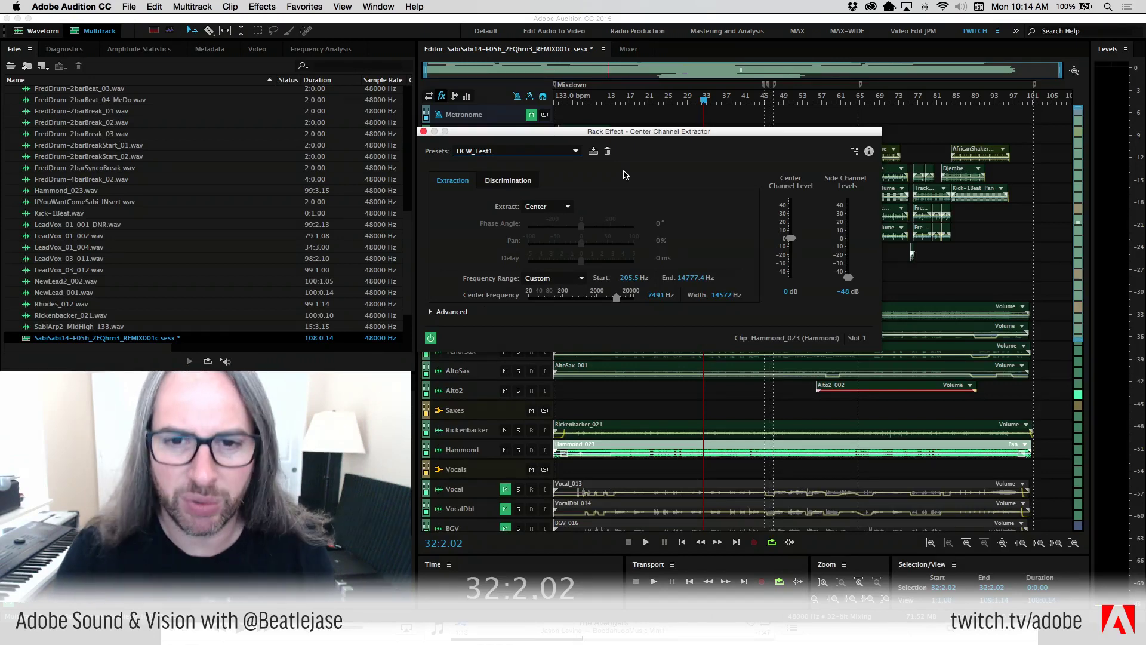
pyautogui.click(423, 131)
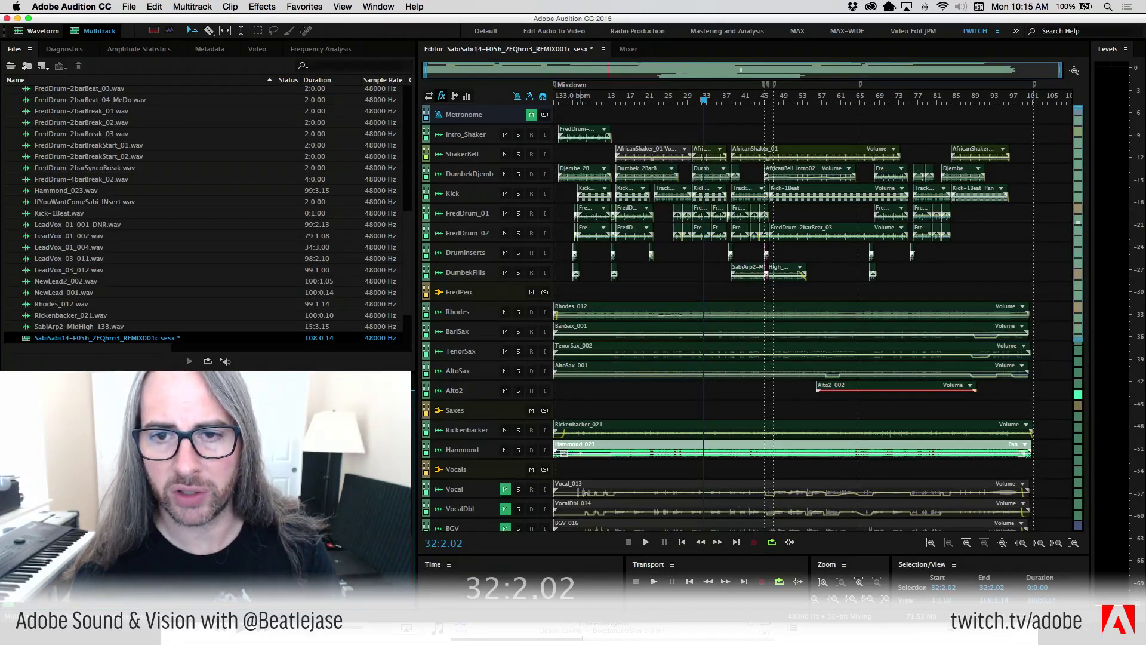
# Move the session playhead to 33:3.09 and switch to Chrome to reload the Twitch dashboard
pyautogui.moveTo(704, 99); pyautogui.dragTo(710, 100)
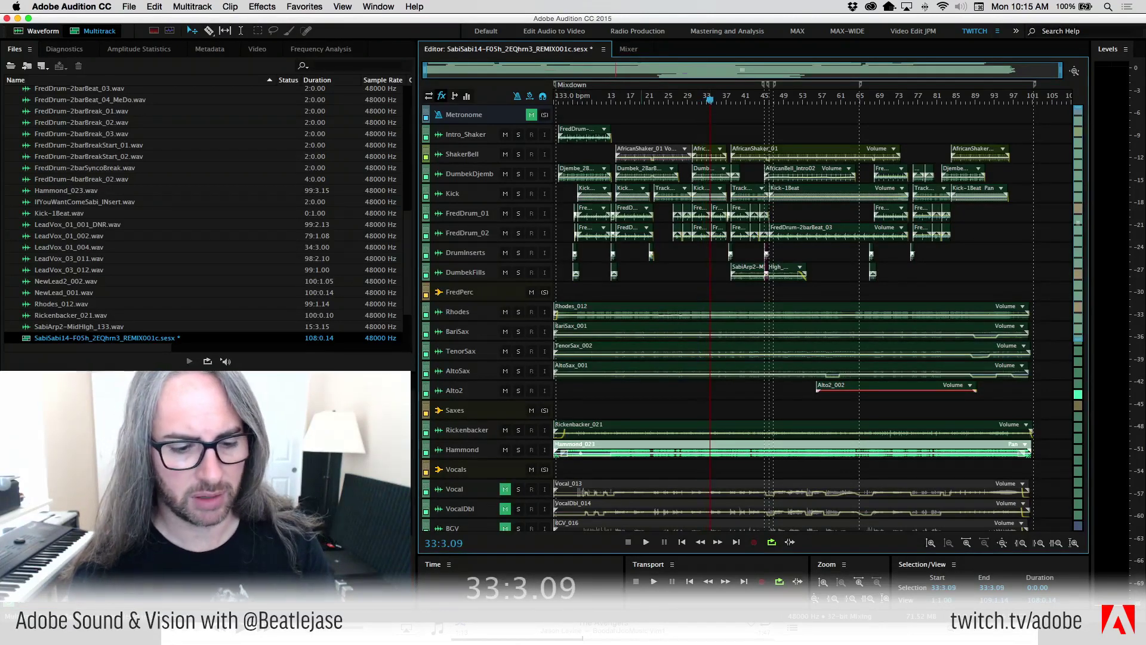
pyautogui.click(292, 634)
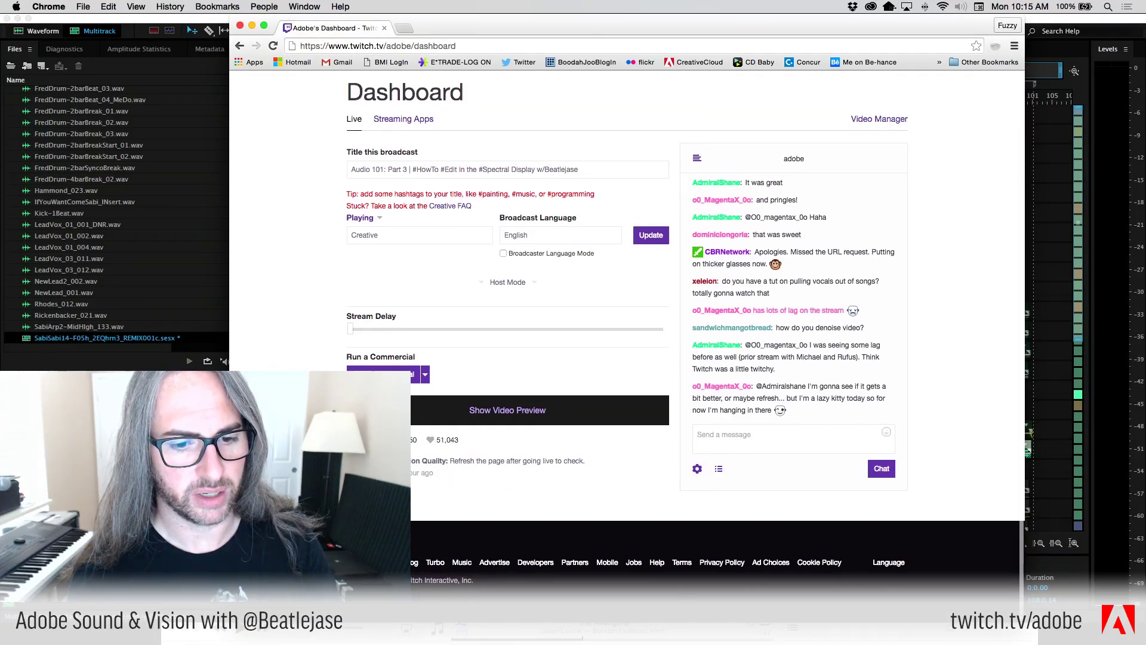
pyautogui.click(273, 46)
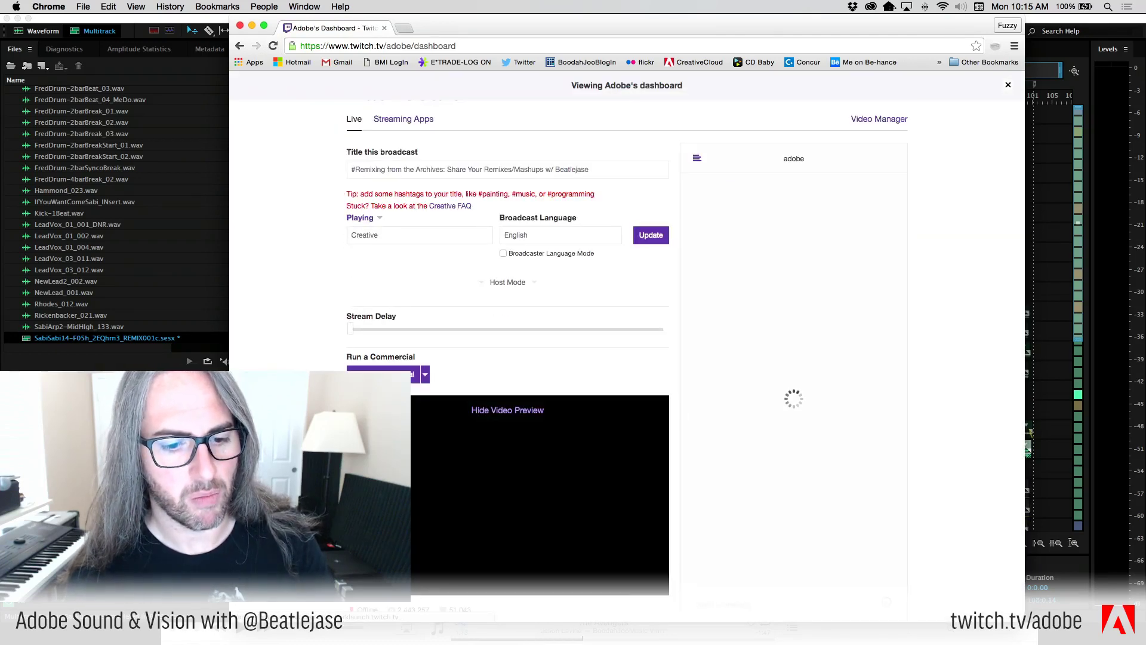
# Check the video preview and connection quality on the Twitch dashboard, and return to the Mixer in Audition
pyautogui.scroll(-5, 508, 358)
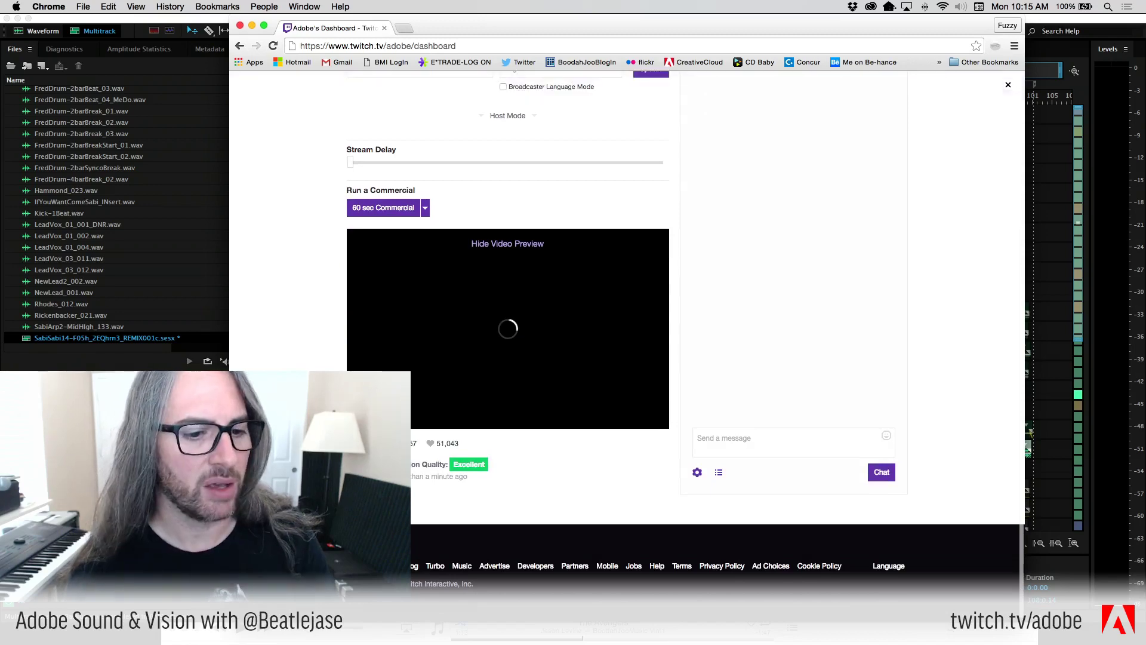
pyautogui.press('super+Tab')
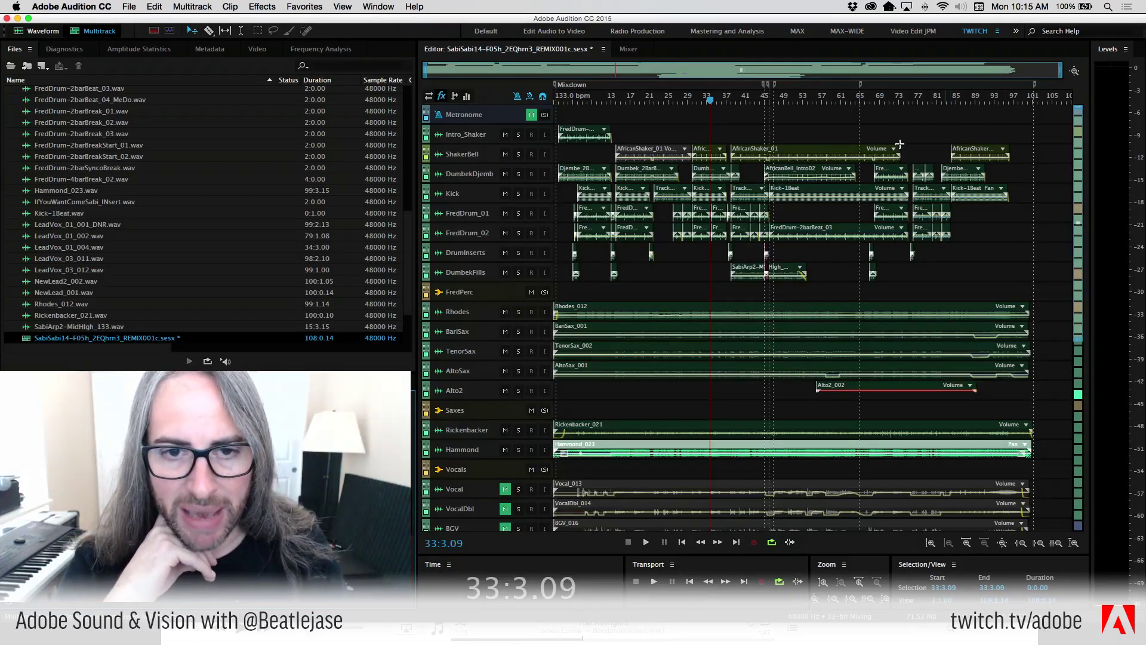
pyautogui.click(627, 50)
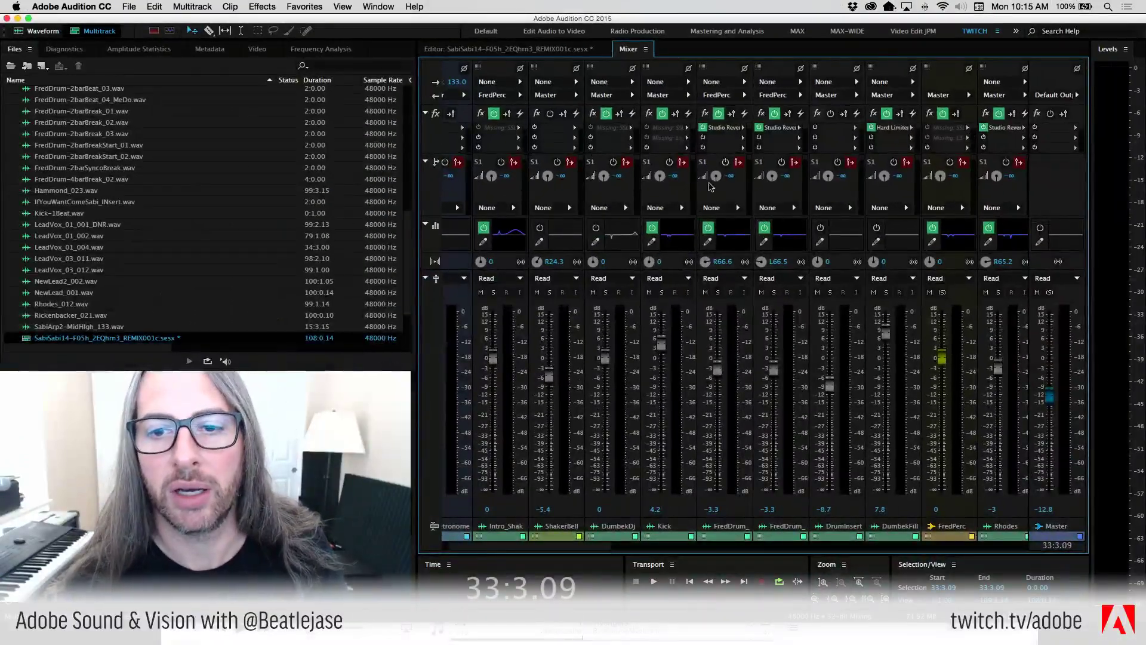
# Examine the effect slots holding missing plug-ins on the Kick, Intro_Shaker and DumbekDjemb tracks in the Mixer
pyautogui.click(684, 127)
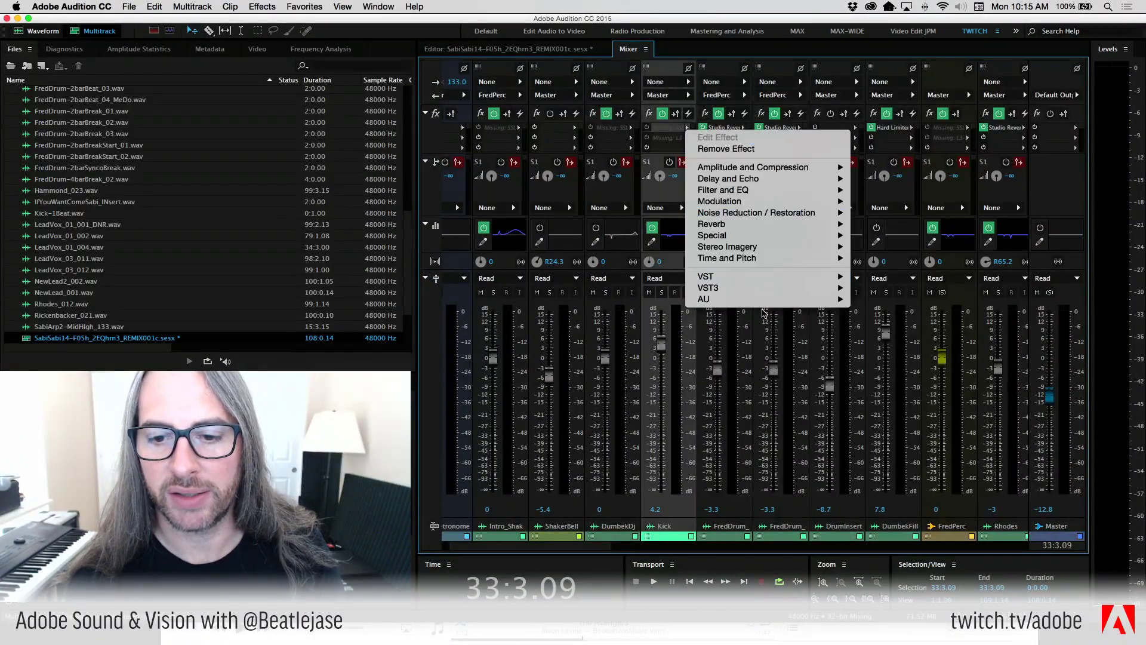
pyautogui.moveTo(778, 301)
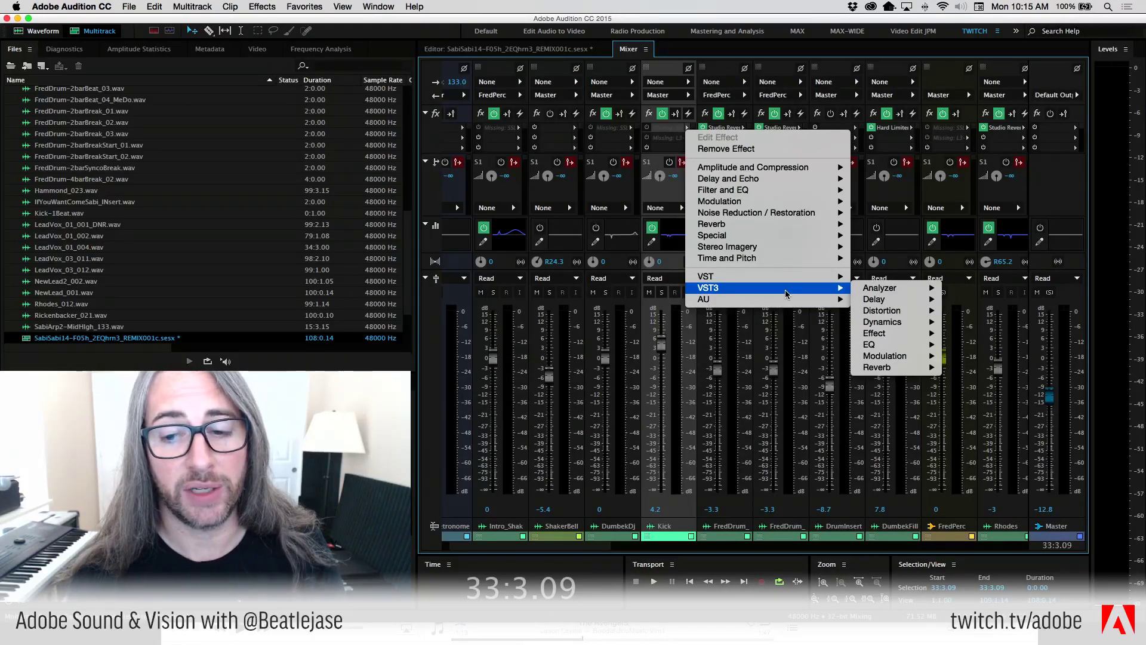
pyautogui.click(525, 128)
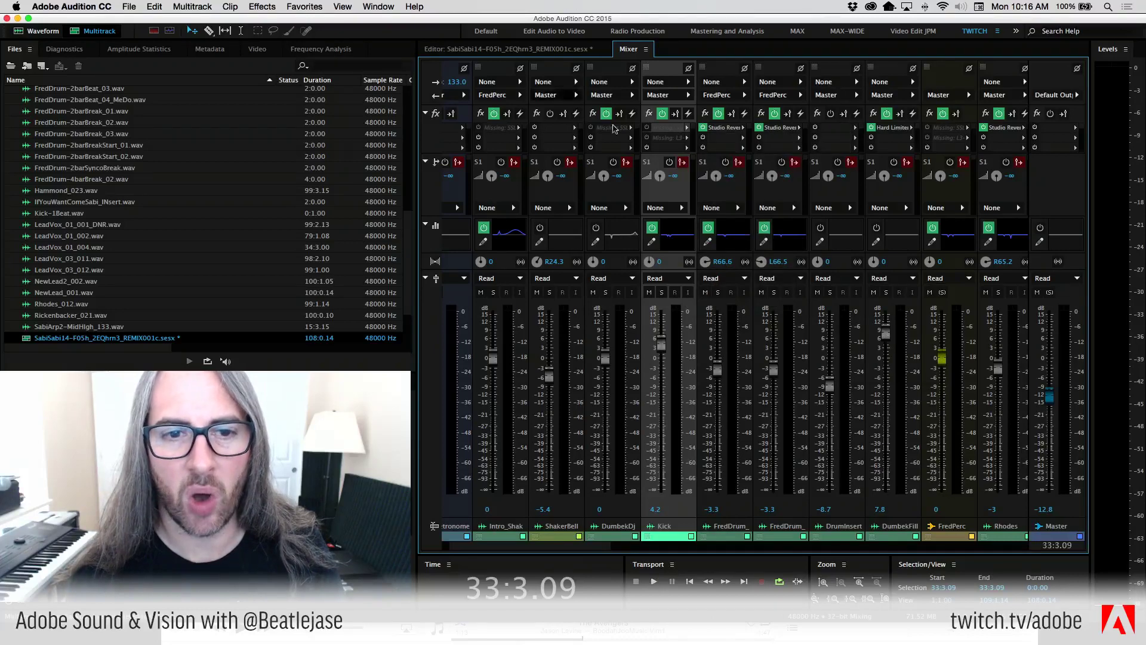
pyautogui.click(518, 128)
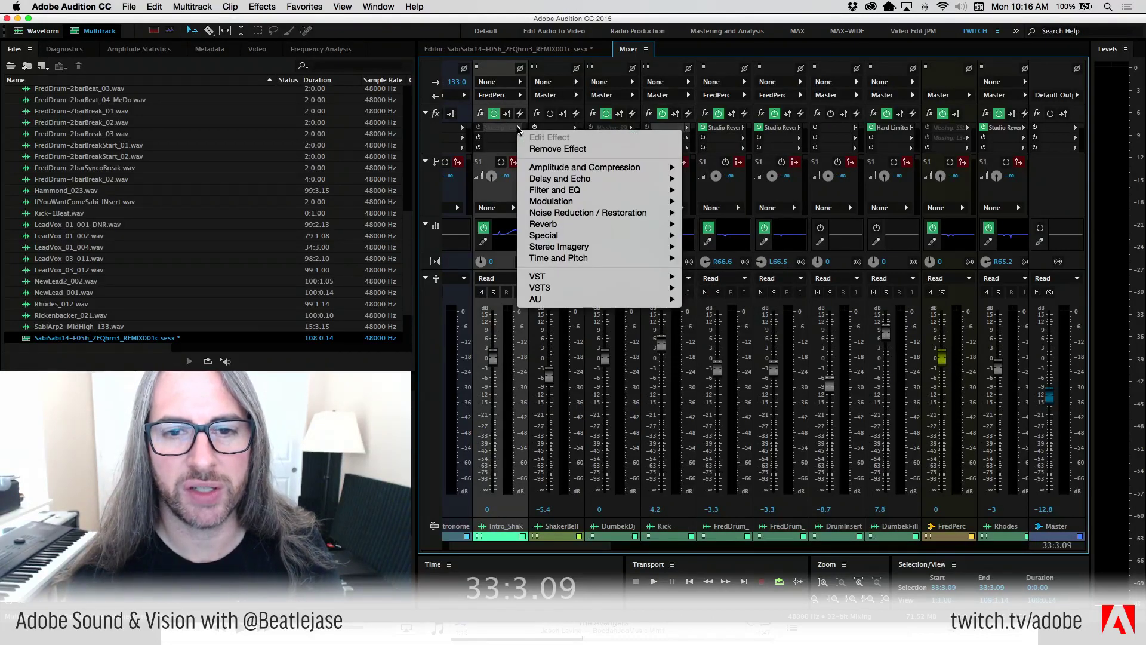
pyautogui.click(632, 127)
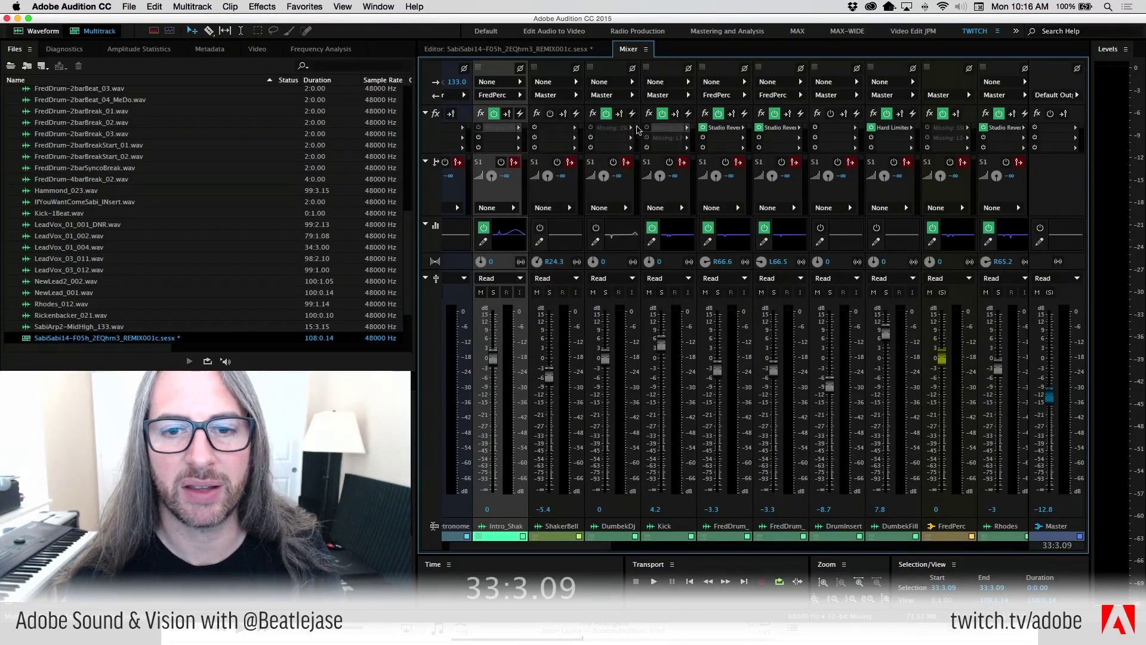
pyautogui.click(631, 128)
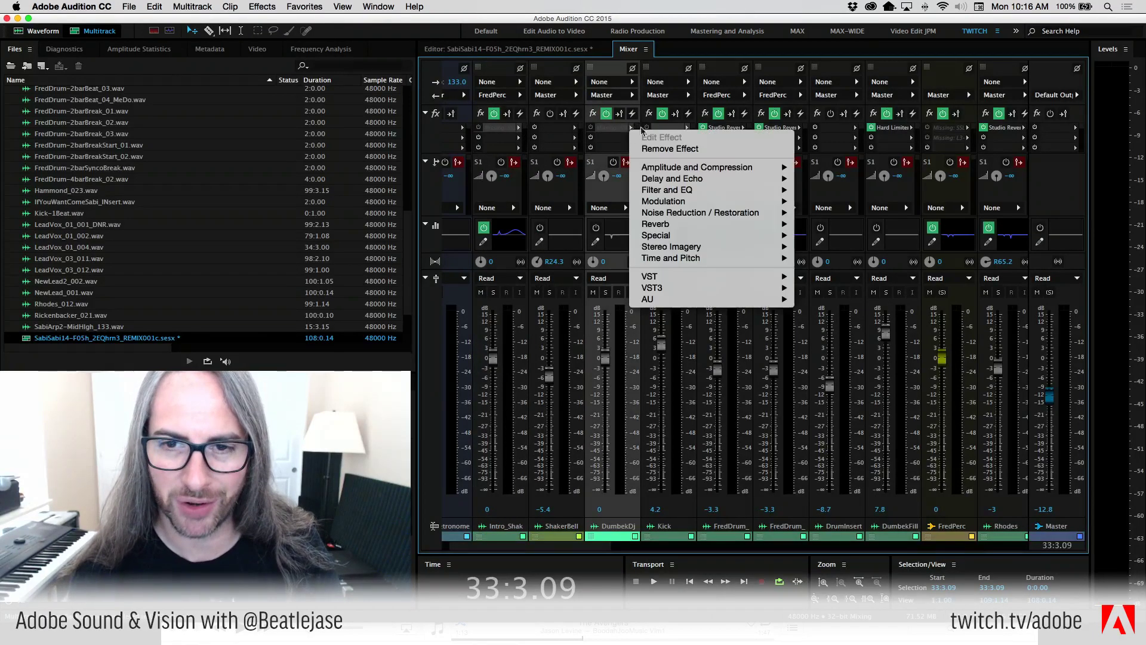
pyautogui.click(687, 128)
pyautogui.click(686, 128)
pyautogui.click(686, 128)
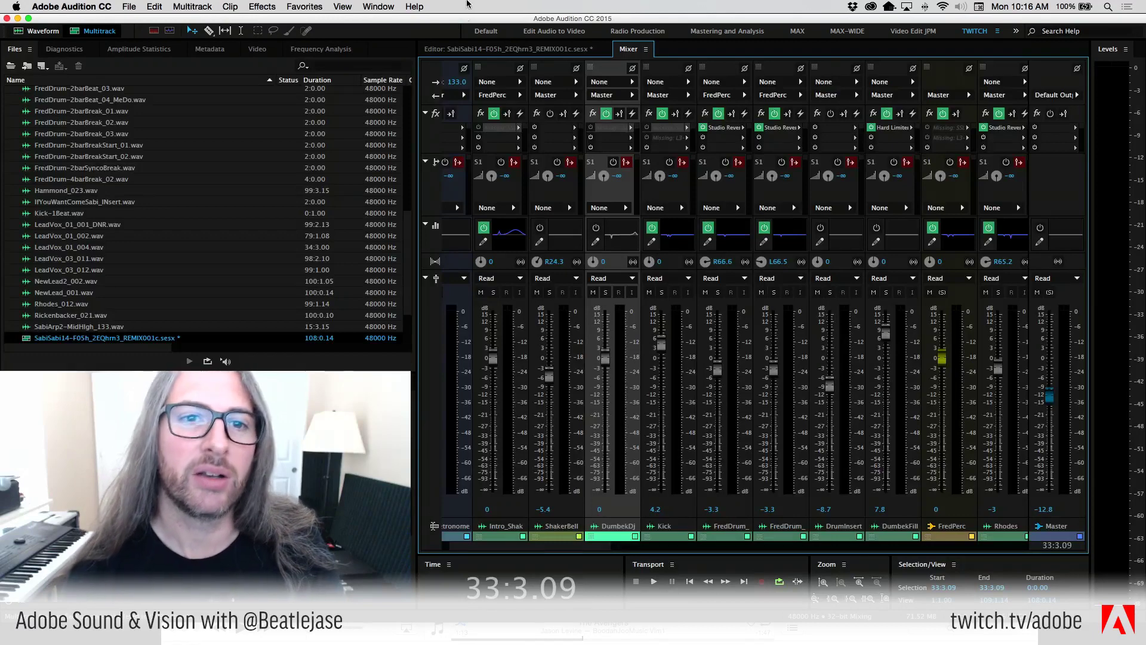
pyautogui.click(508, 50)
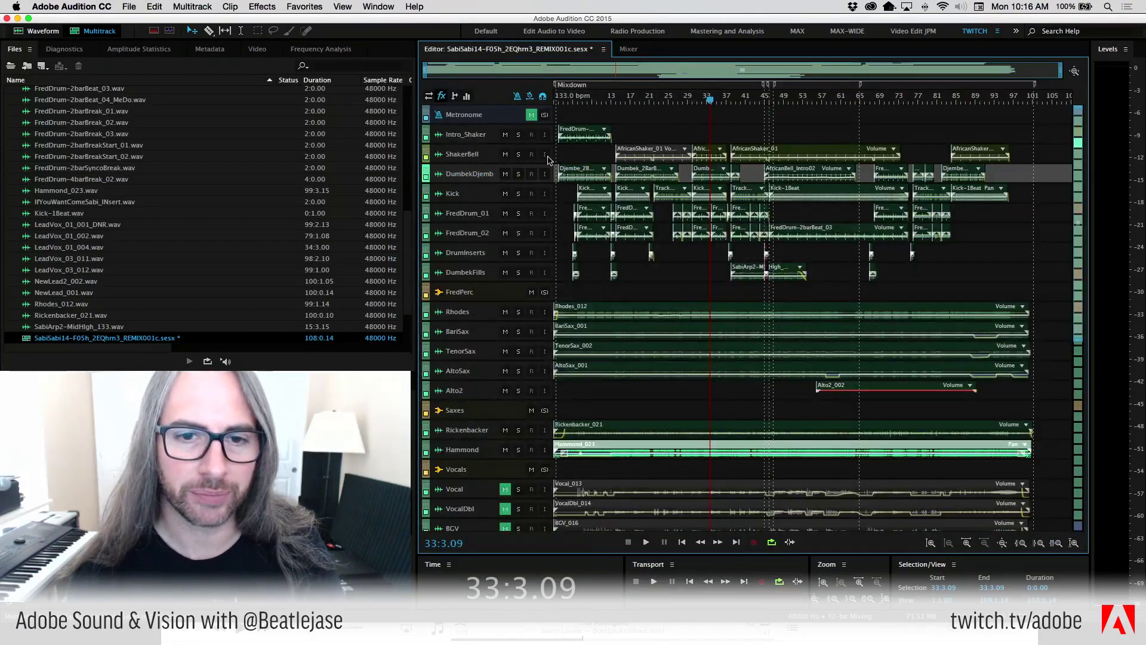
pyautogui.click(628, 49)
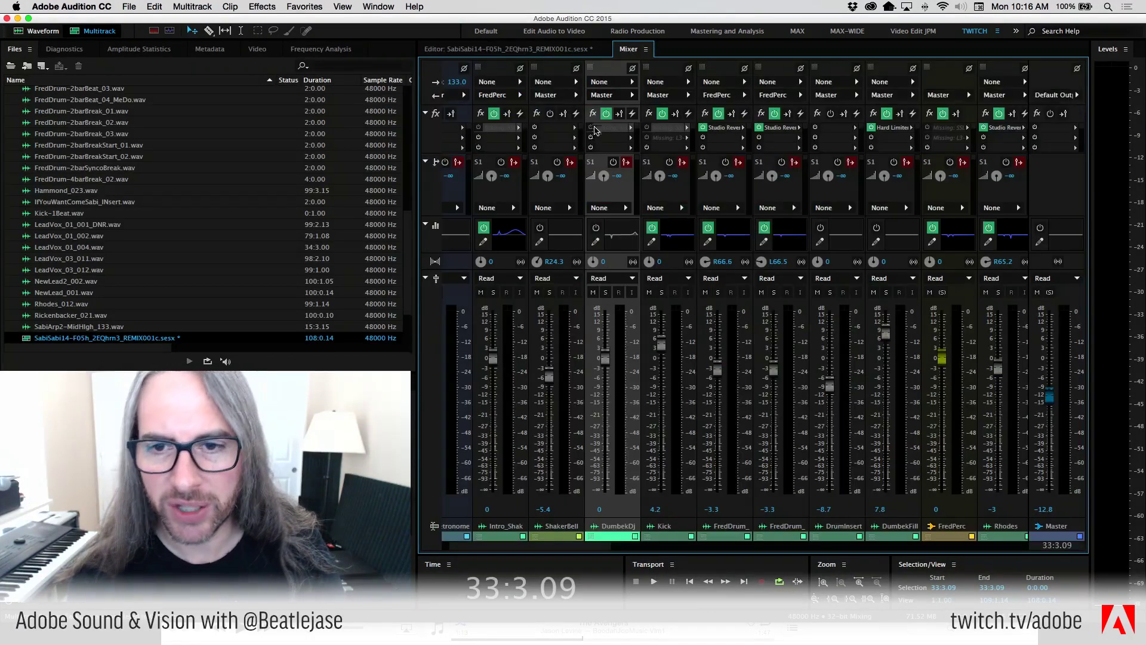
# Remove both missing effects from the first two effect slots of the Kick track
pyautogui.click(691, 127)
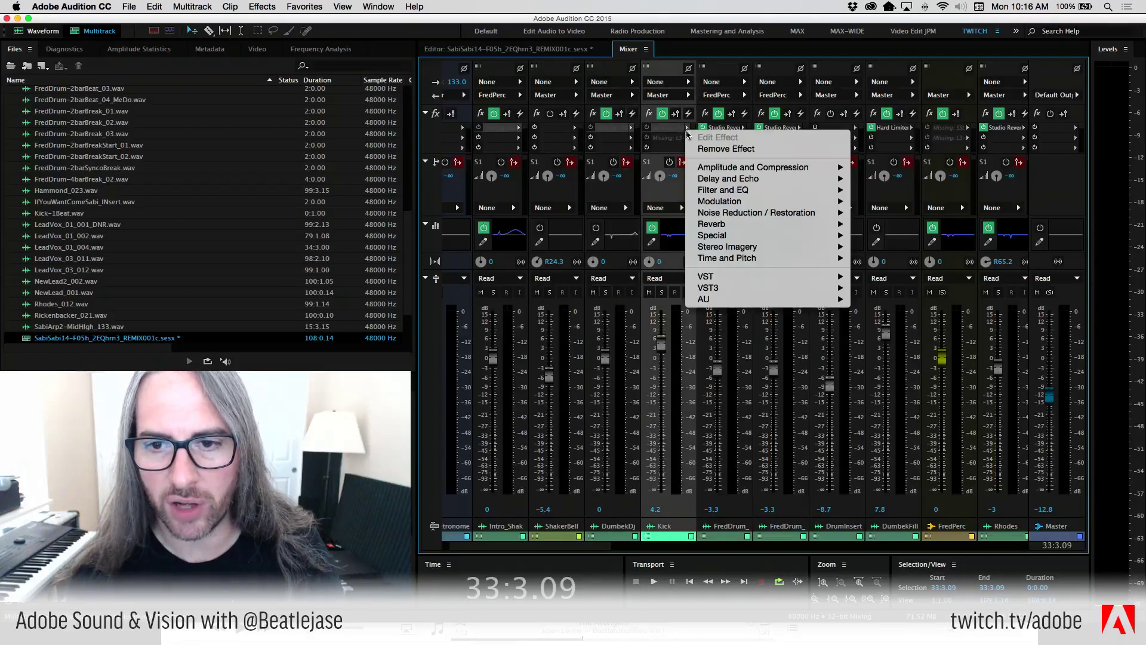
pyautogui.click(753, 149)
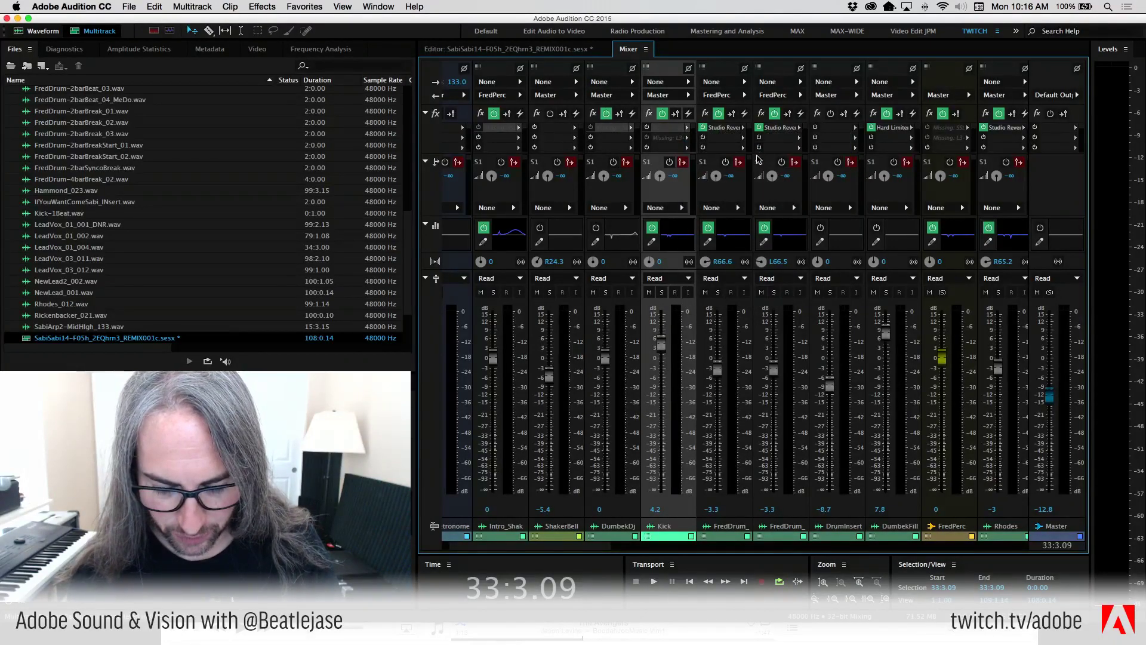
pyautogui.click(688, 139)
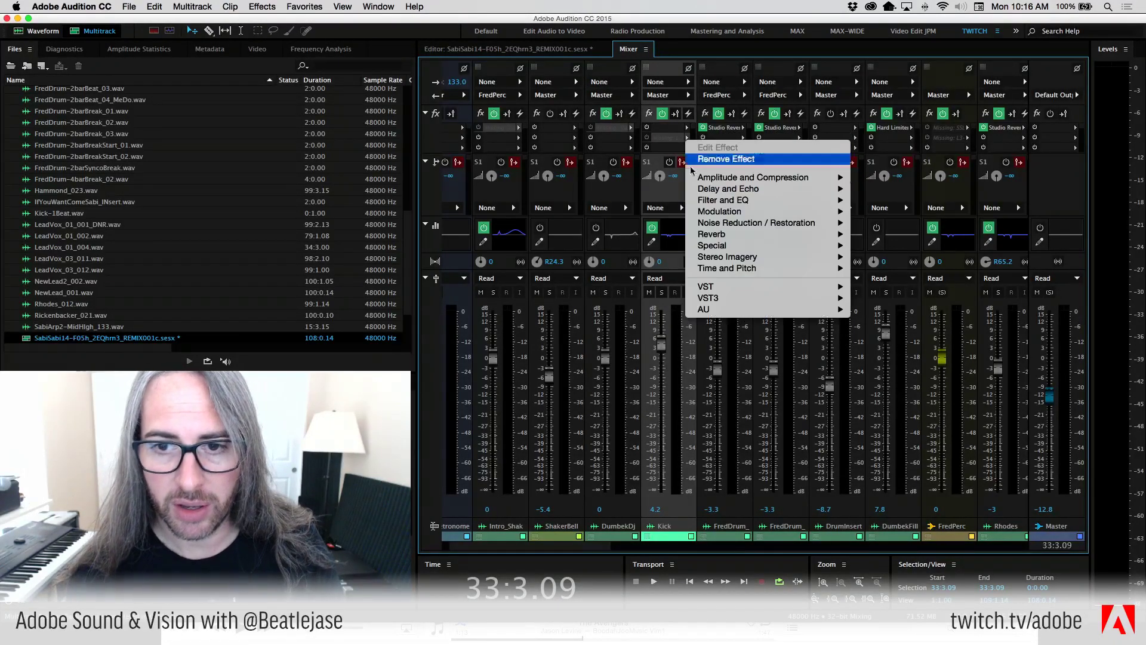
pyautogui.click(720, 157)
# Remove the missing effect in the first slot of the DumbekDjemb and Intro_Shaker tracks
pyautogui.click(631, 128)
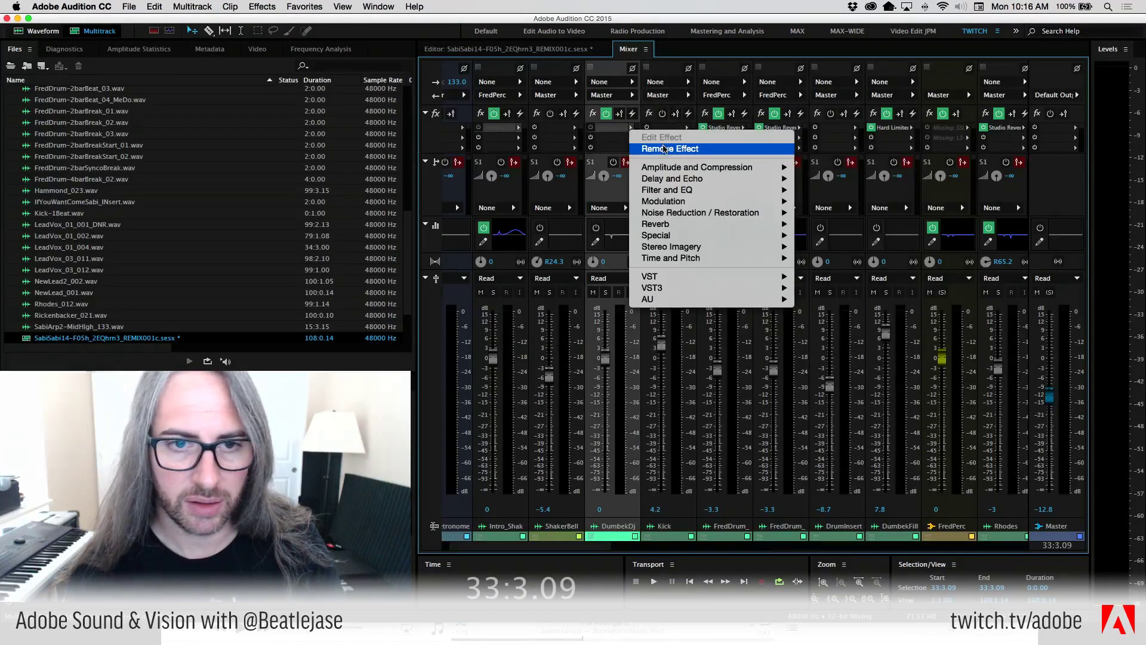
pyautogui.click(659, 149)
pyautogui.click(518, 128)
pyautogui.click(544, 154)
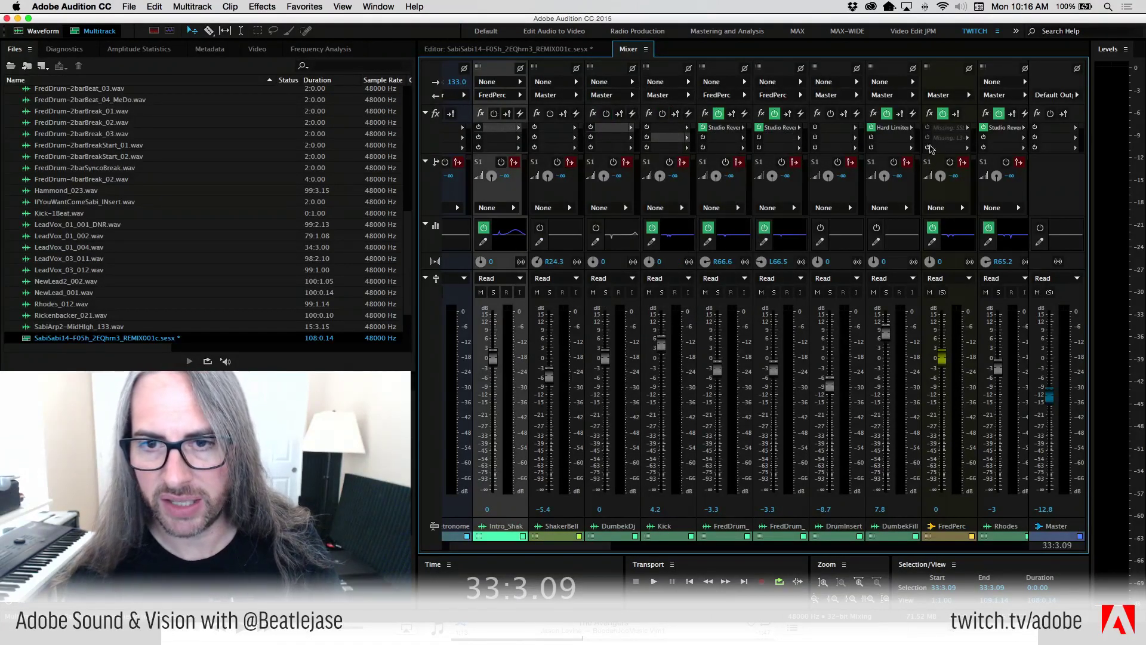
# Remove both missing effects from the FredPerc bus and the missing first-slot effect from the Saxes bus, keeping its Studio Reverb
pyautogui.moveTo(557, 538); pyautogui.dragTo(620, 219)
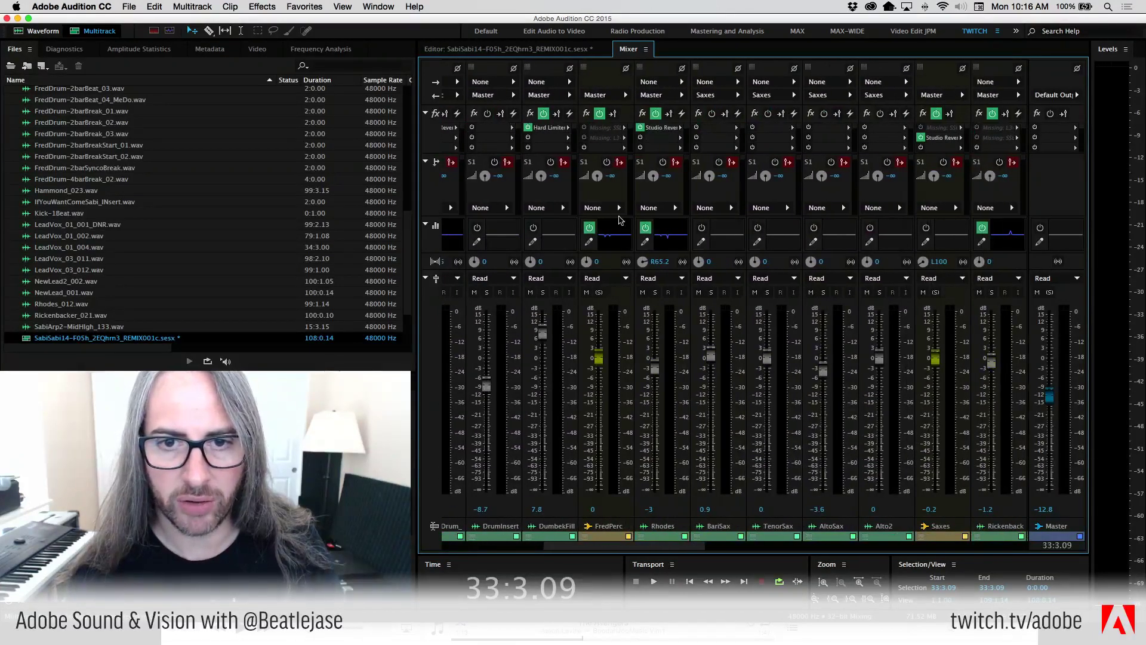
pyautogui.click(625, 130)
pyautogui.click(644, 150)
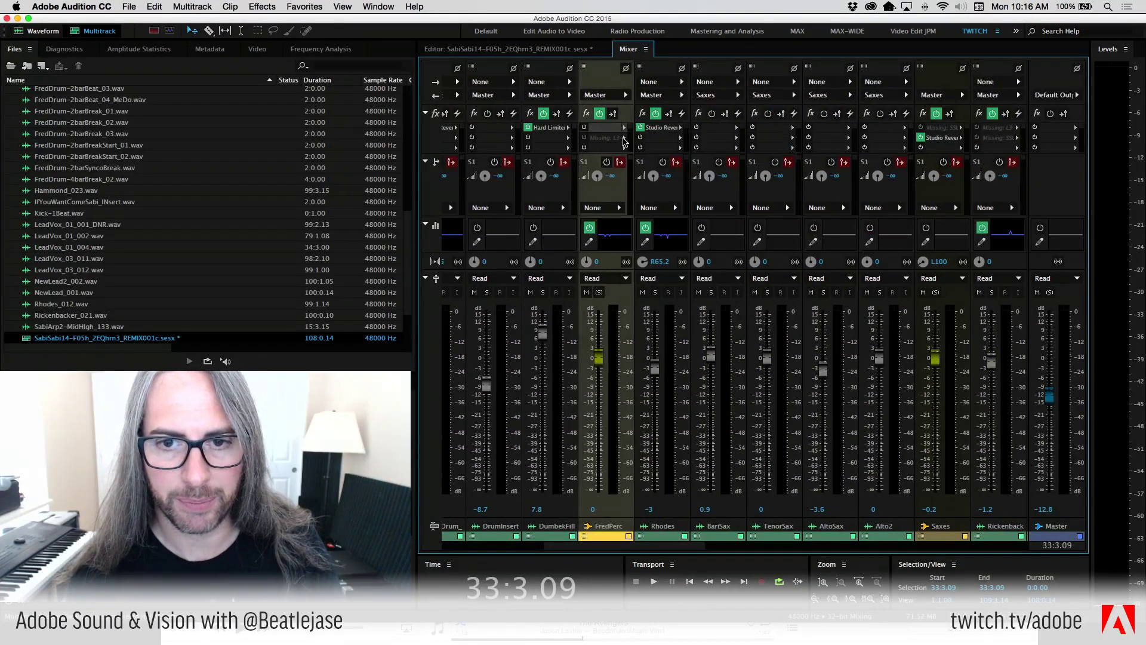
pyautogui.click(626, 141)
pyautogui.click(651, 158)
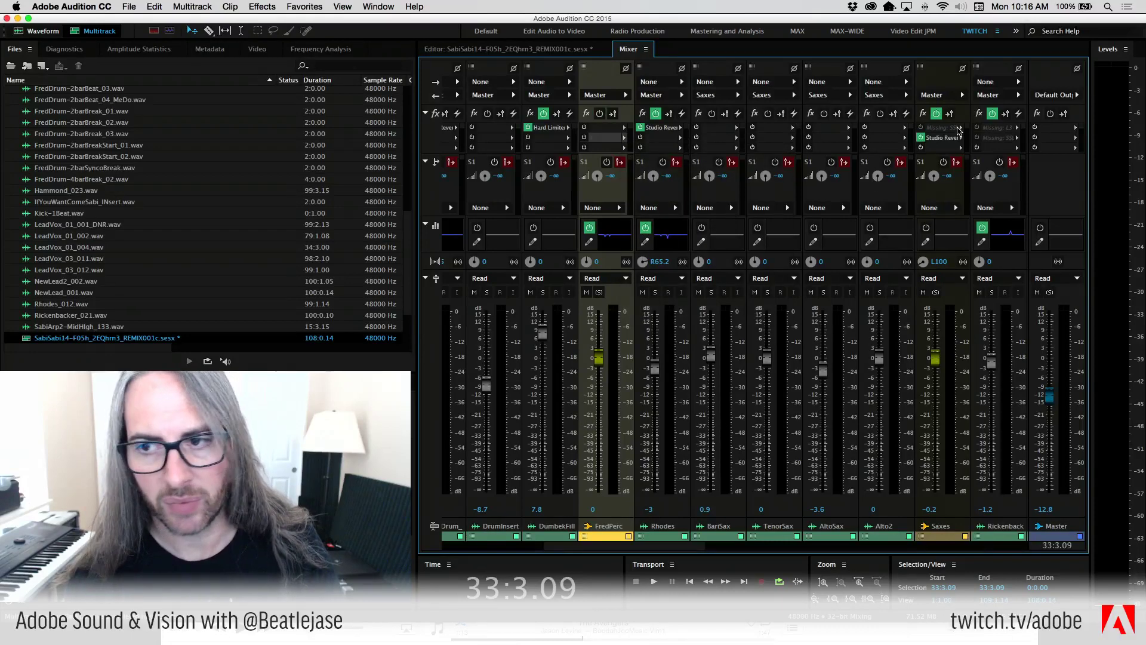
pyautogui.click(955, 151)
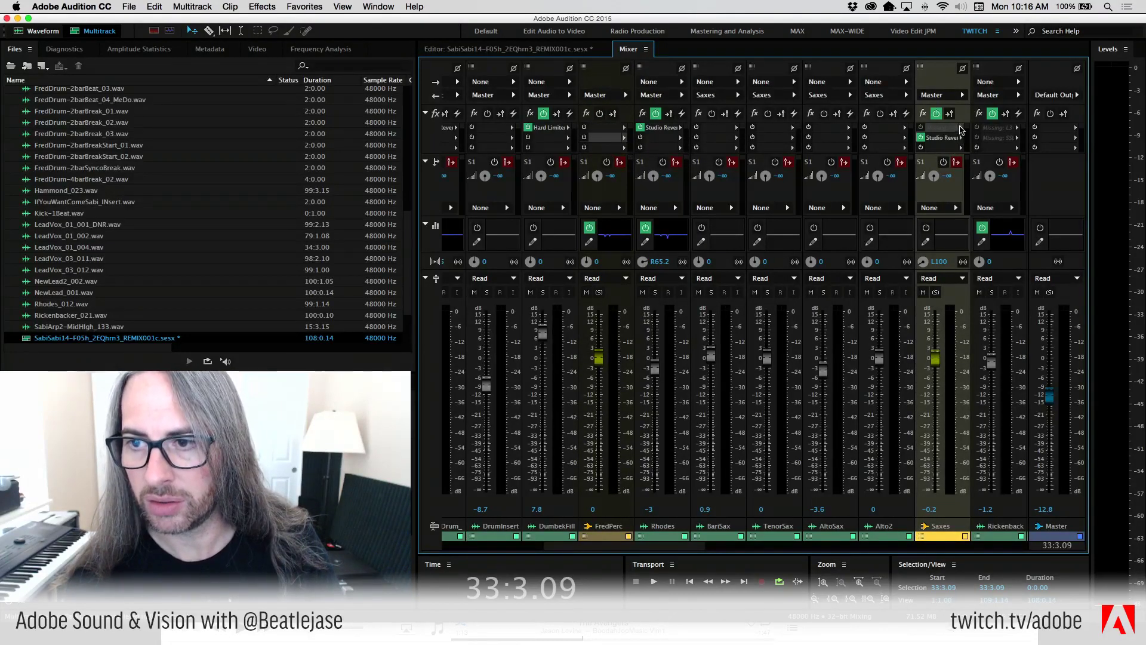
pyautogui.click(961, 129)
pyautogui.click(994, 150)
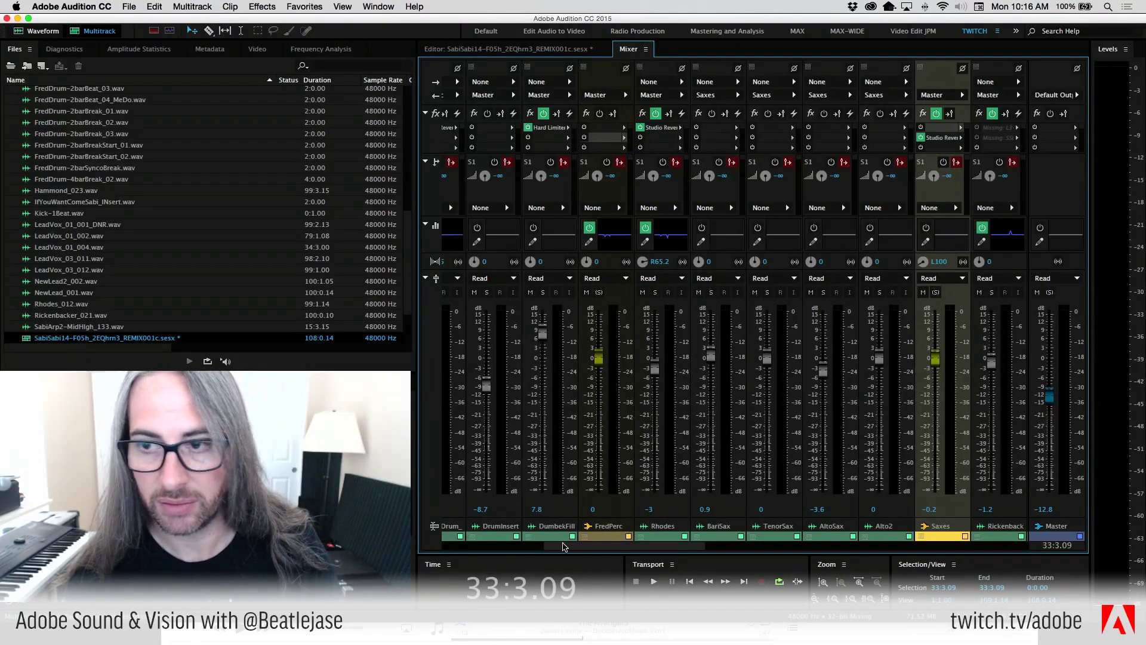
# Remove both missing effects from the Rickenbacker track and the missing first-slot effect from the Vocals bus
pyautogui.hscroll(8, 563, 546)
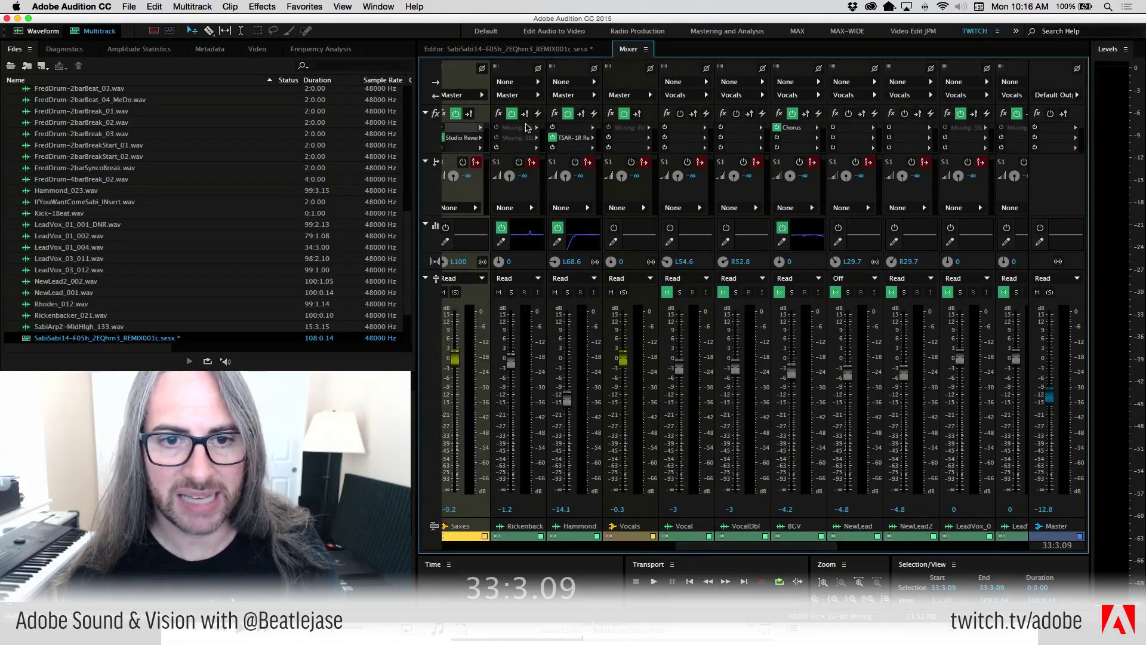
pyautogui.click(539, 130)
pyautogui.click(543, 149)
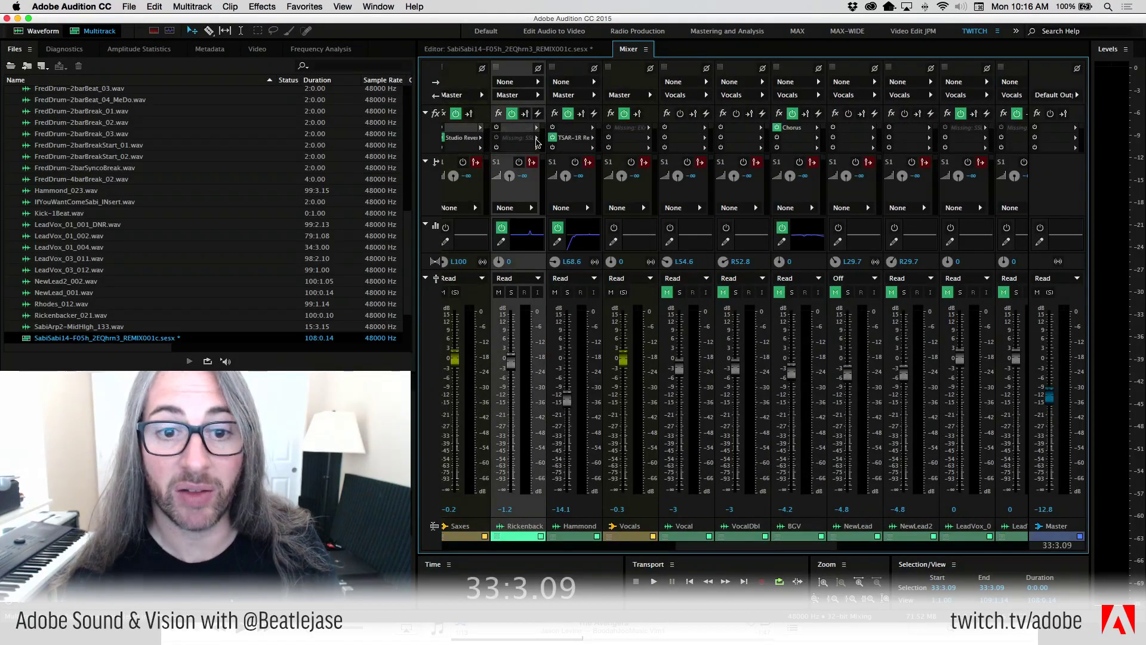
pyautogui.click(540, 143)
pyautogui.click(576, 159)
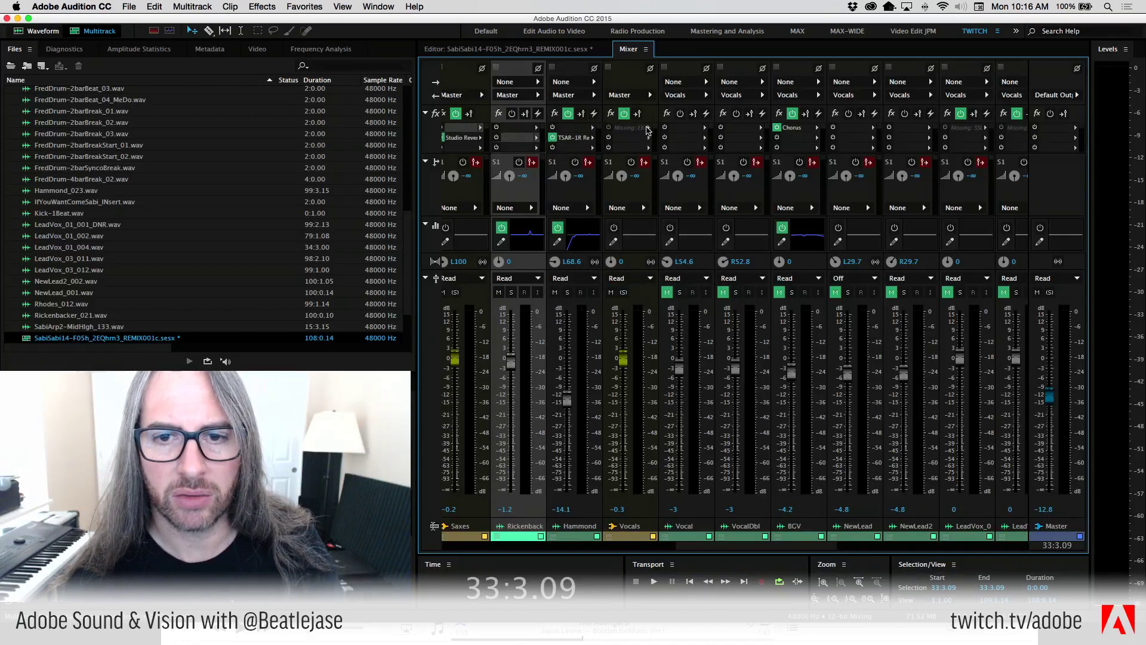
pyautogui.click(651, 130)
pyautogui.click(651, 131)
pyautogui.click(799, 146)
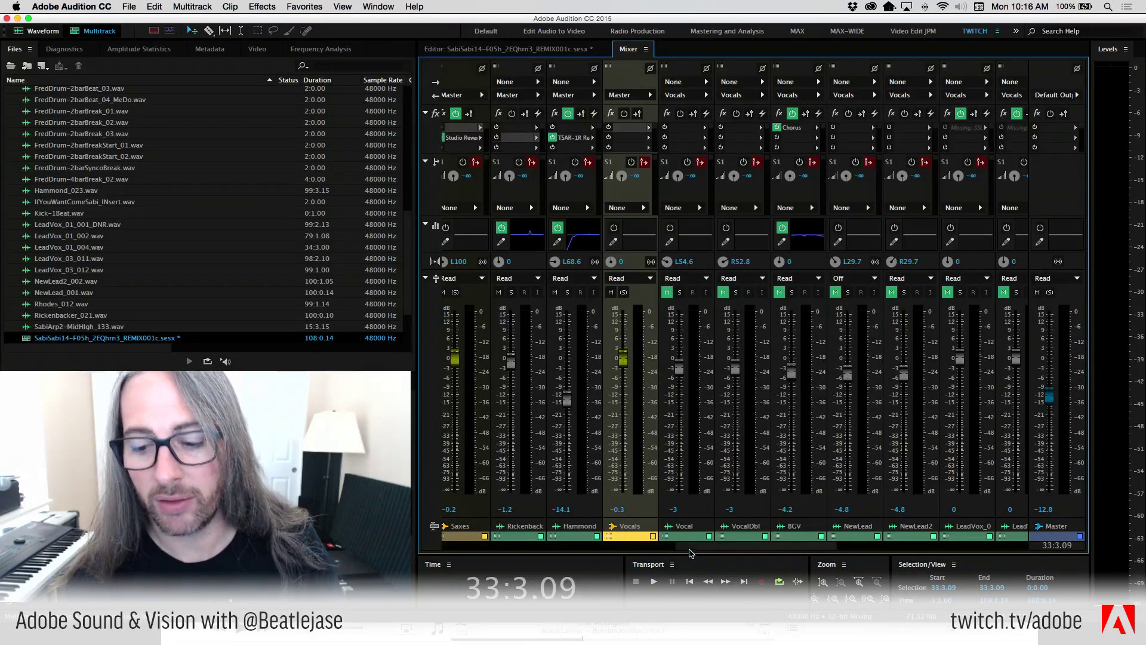
# Remove the missing first-slot effect from each of the LeadVox_02 and LeadVox_03 tracks
pyautogui.moveTo(690, 550); pyautogui.dragTo(842, 551)
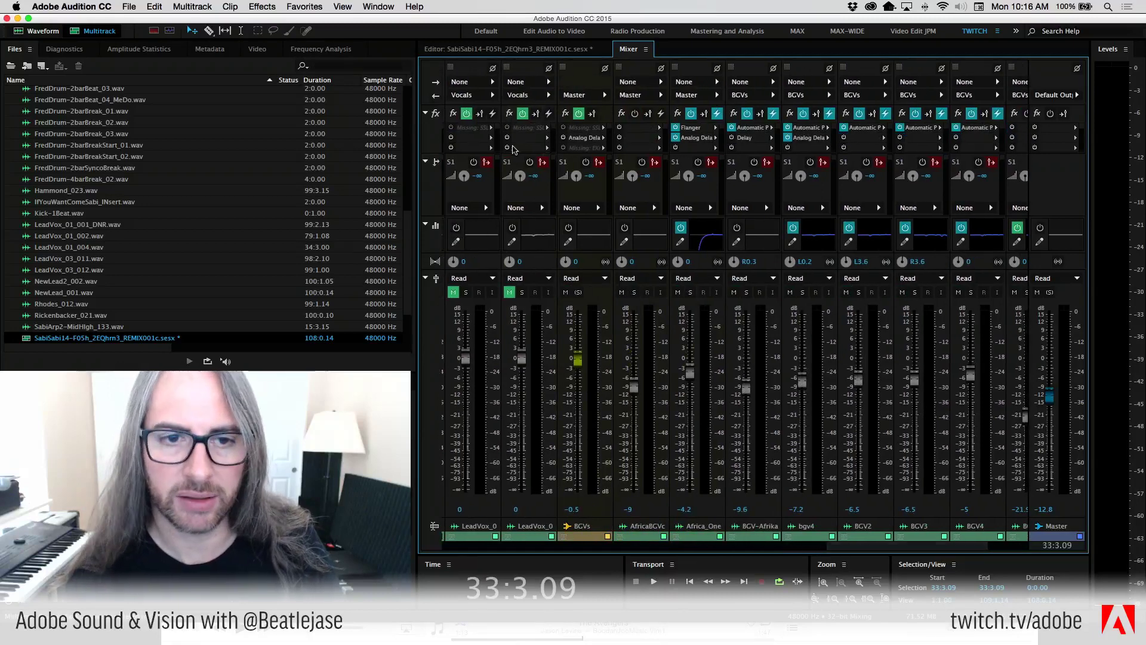
pyautogui.click(515, 148)
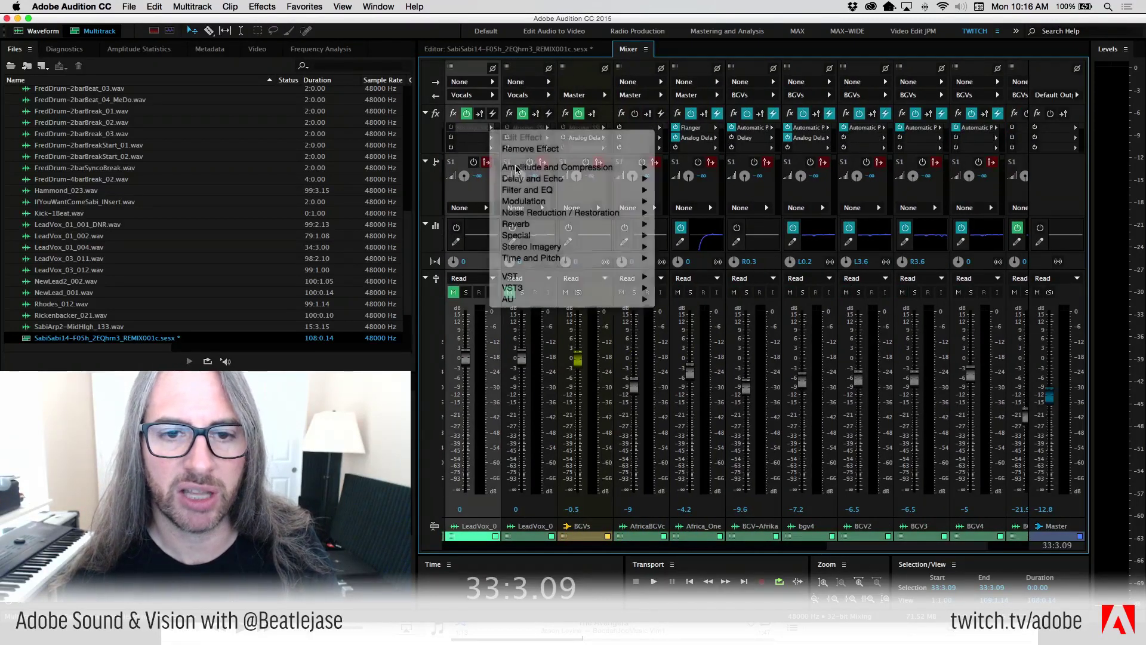
pyautogui.click(529, 148)
pyautogui.click(546, 127)
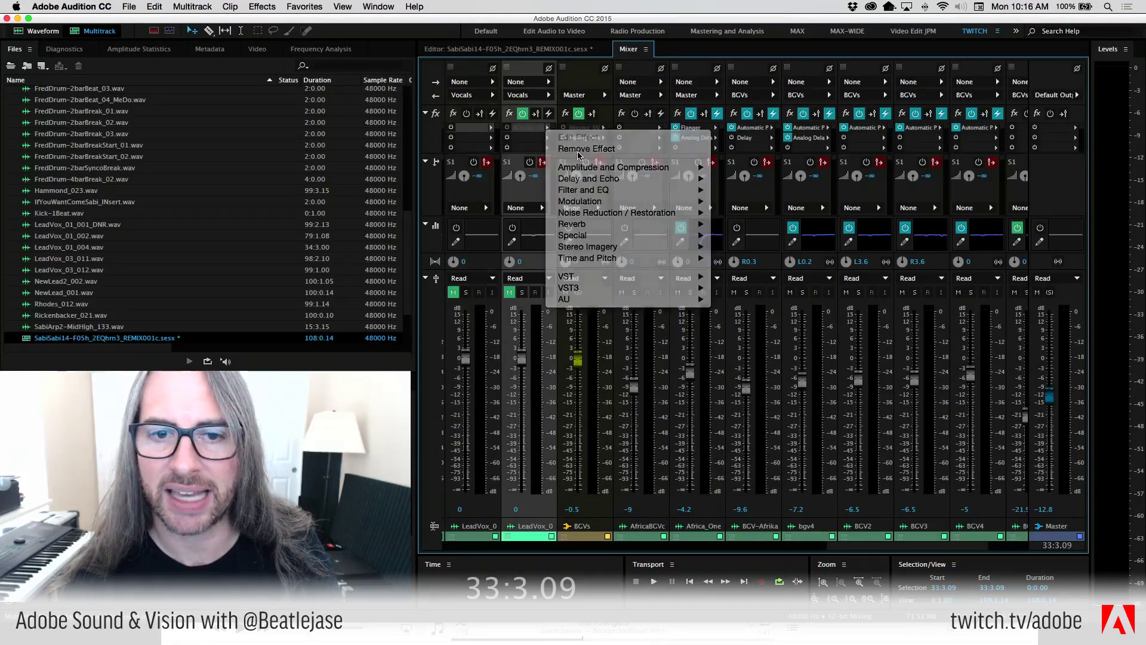
pyautogui.click(578, 150)
# Remove the missing effects from the first and third slots of the BGVs bus, keeping its Analog Delay
pyautogui.click(605, 128)
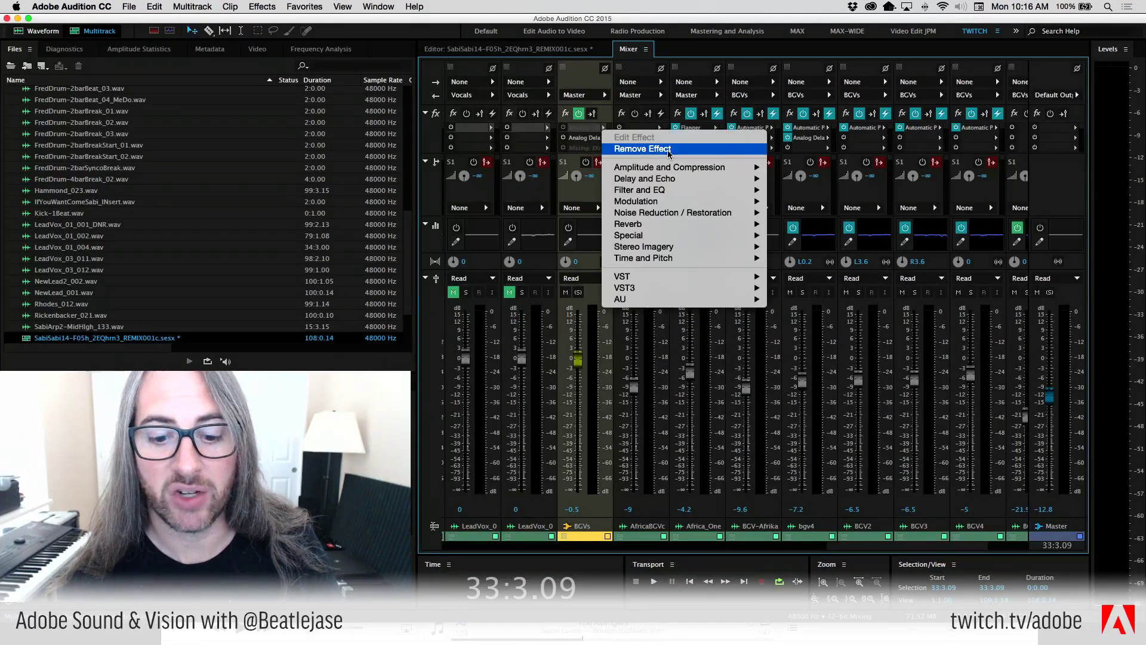
pyautogui.click(603, 148)
pyautogui.click(605, 148)
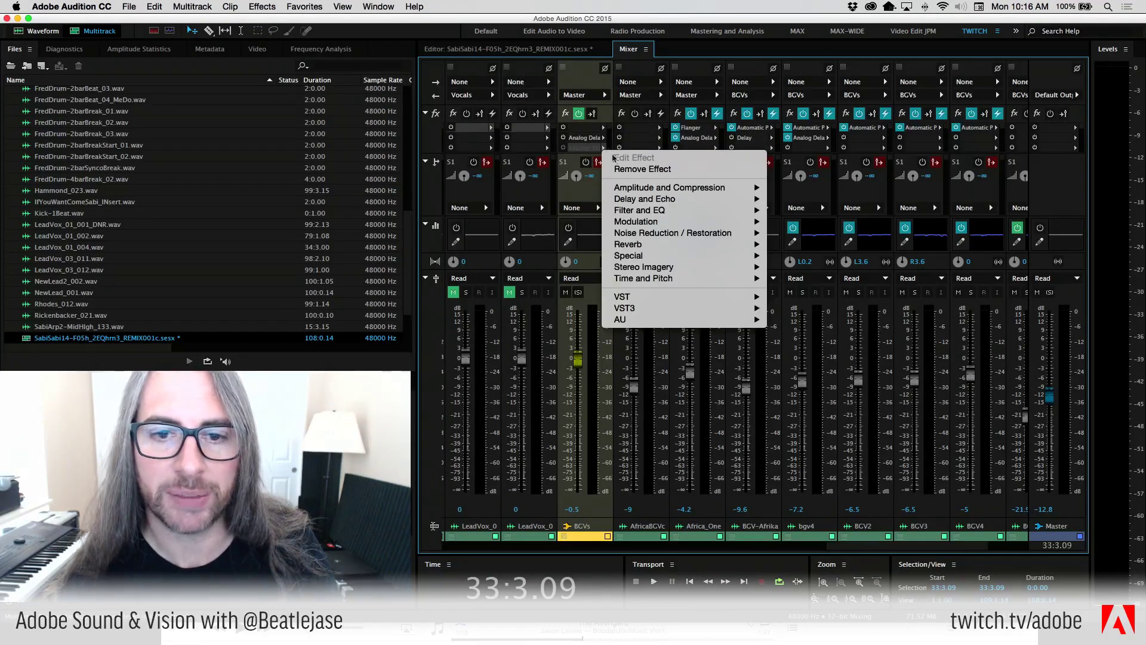
pyautogui.click(645, 174)
pyautogui.click(603, 139)
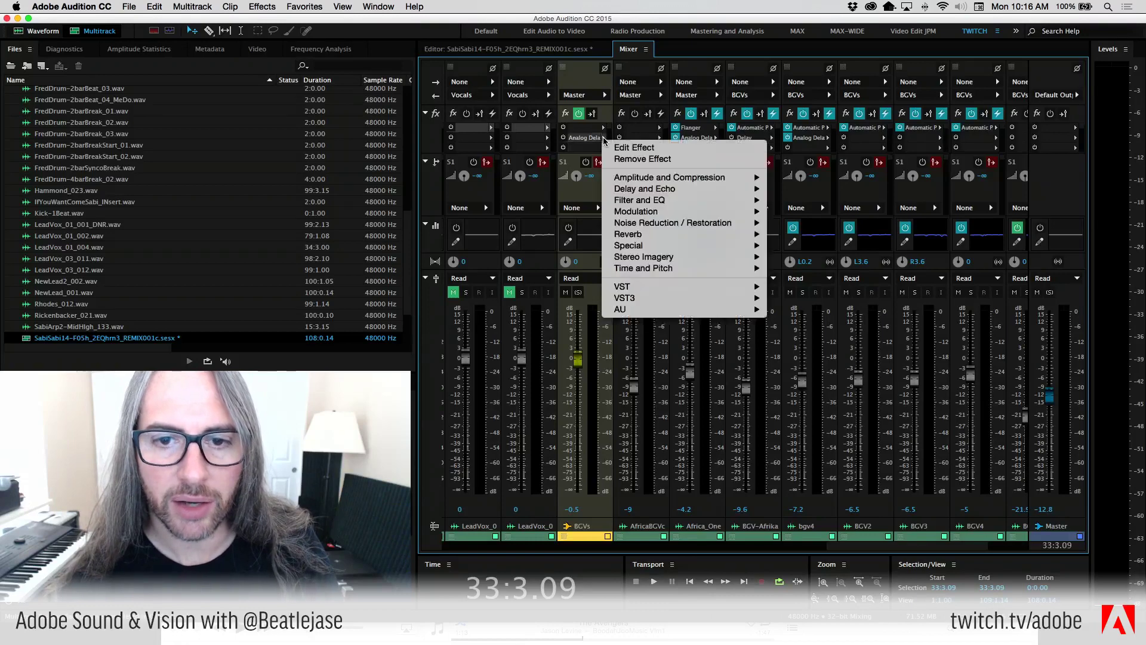
pyautogui.click(589, 74)
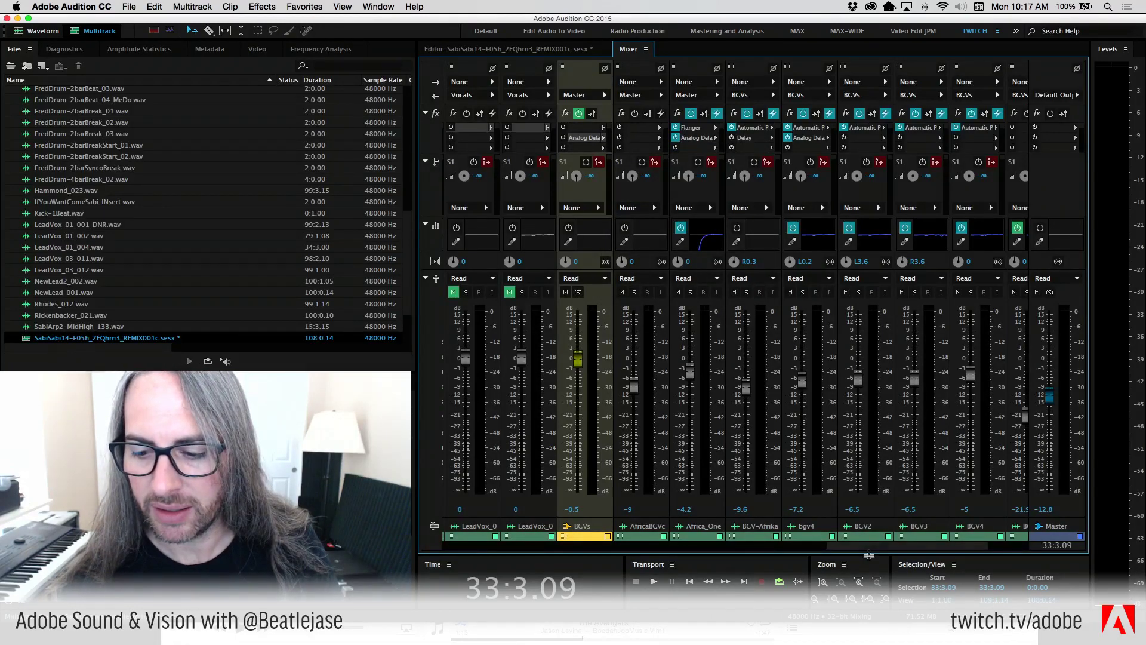
# Return to the multitrack editor, look through the tracks and make the Metronome track tall enough to reach its volume and pan
pyautogui.moveTo(865, 545); pyautogui.dragTo(416, 528)
pyautogui.click(546, 47)
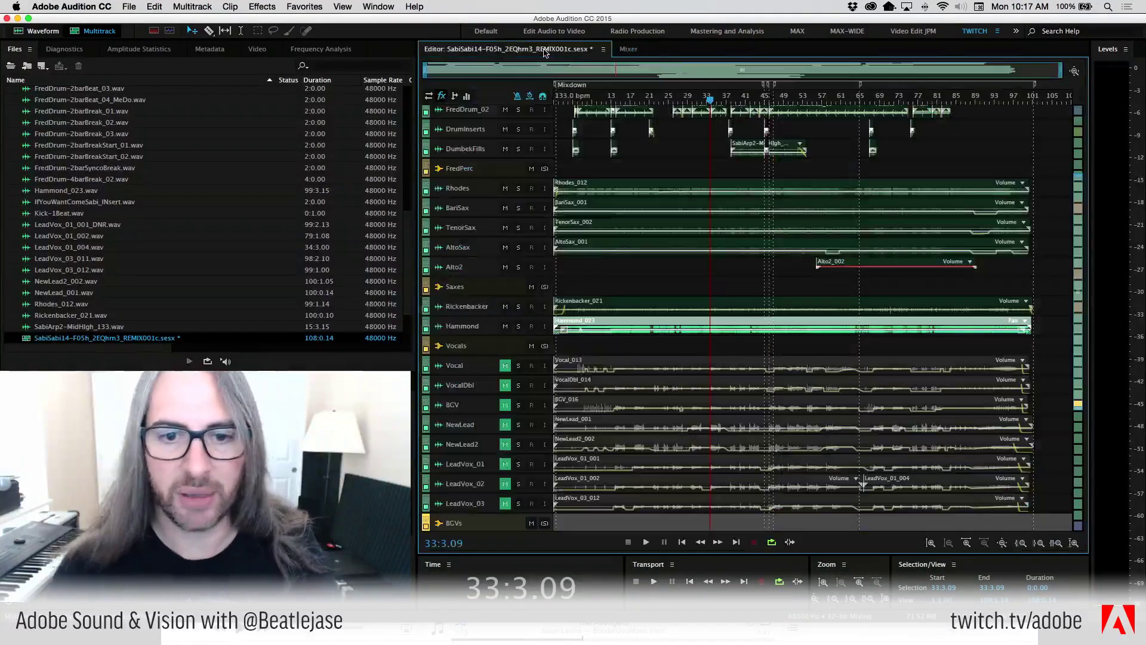
pyautogui.scroll(-10, 1076, 339)
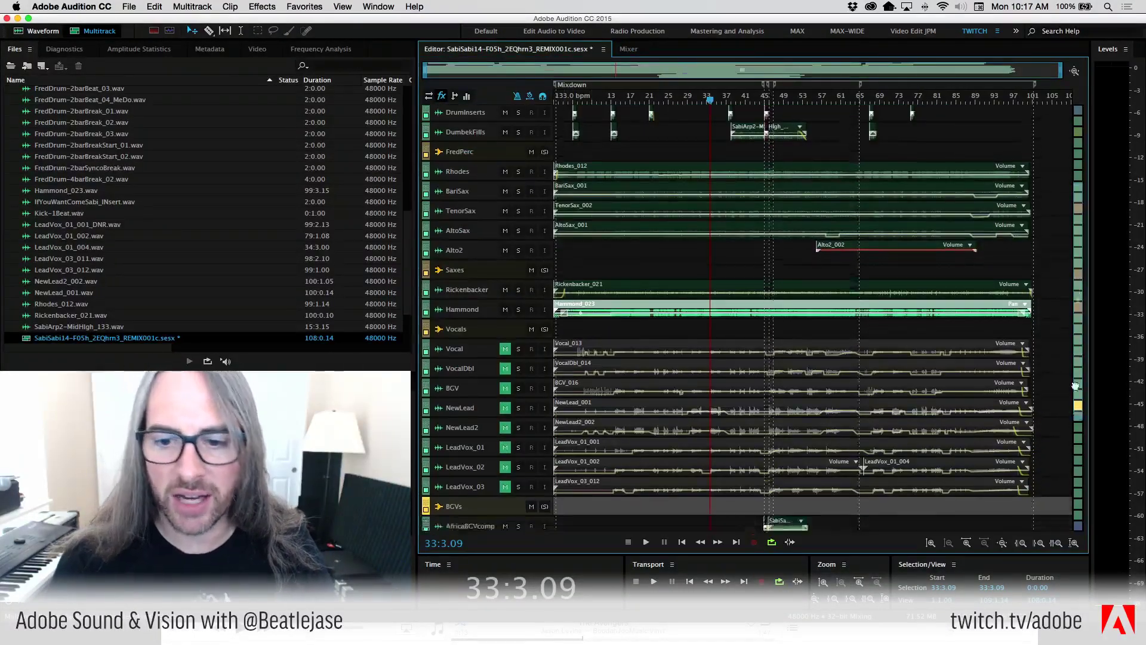
pyautogui.scroll(15, 1078, 306)
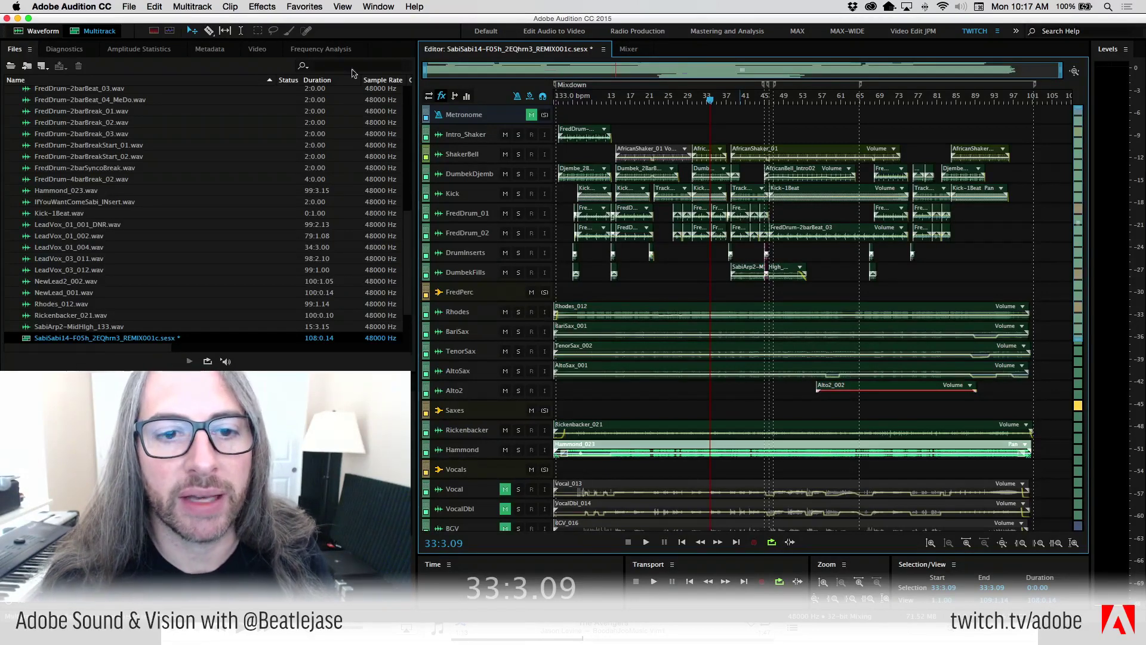
pyautogui.moveTo(506, 123)
pyautogui.mouseDown()
pyautogui.moveTo(510, 206)
pyautogui.moveTo(511, 141)
pyautogui.mouseUp()
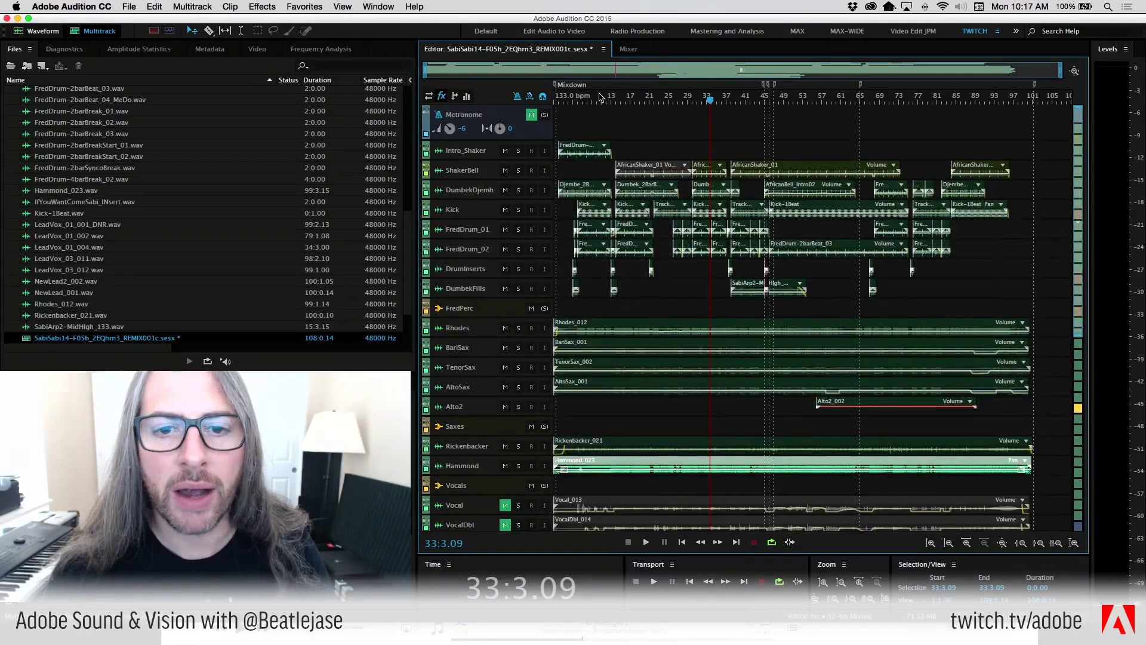
# Play the session from the start and check the track levels in the mixer
pyautogui.moveTo(601, 96); pyautogui.dragTo(557, 99)
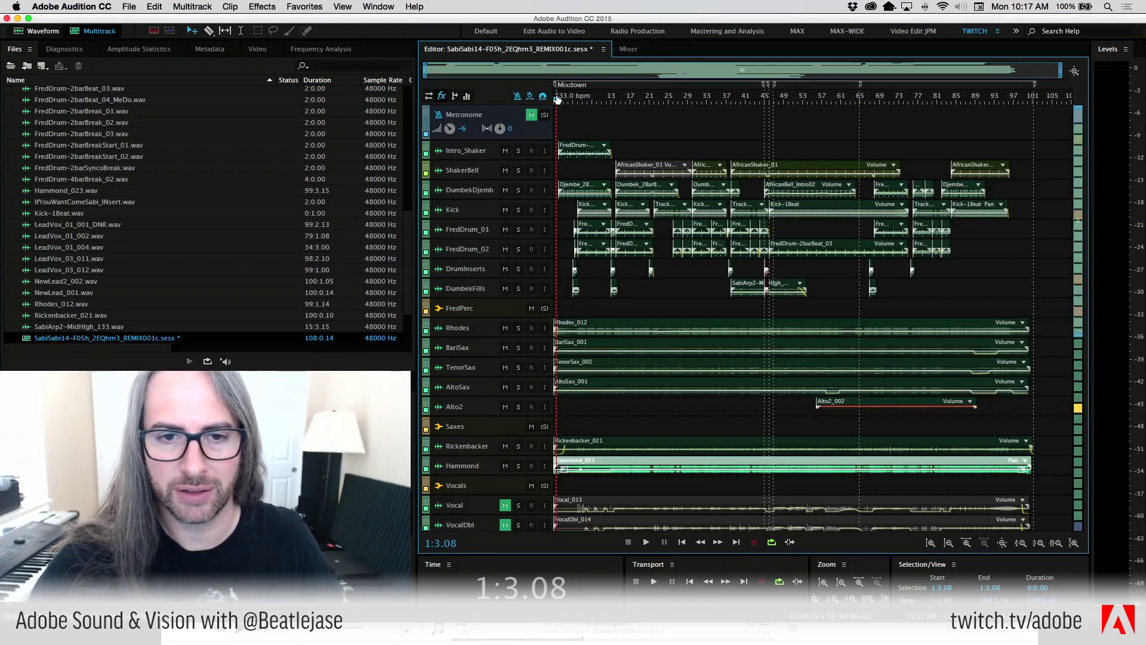
pyautogui.press('space')
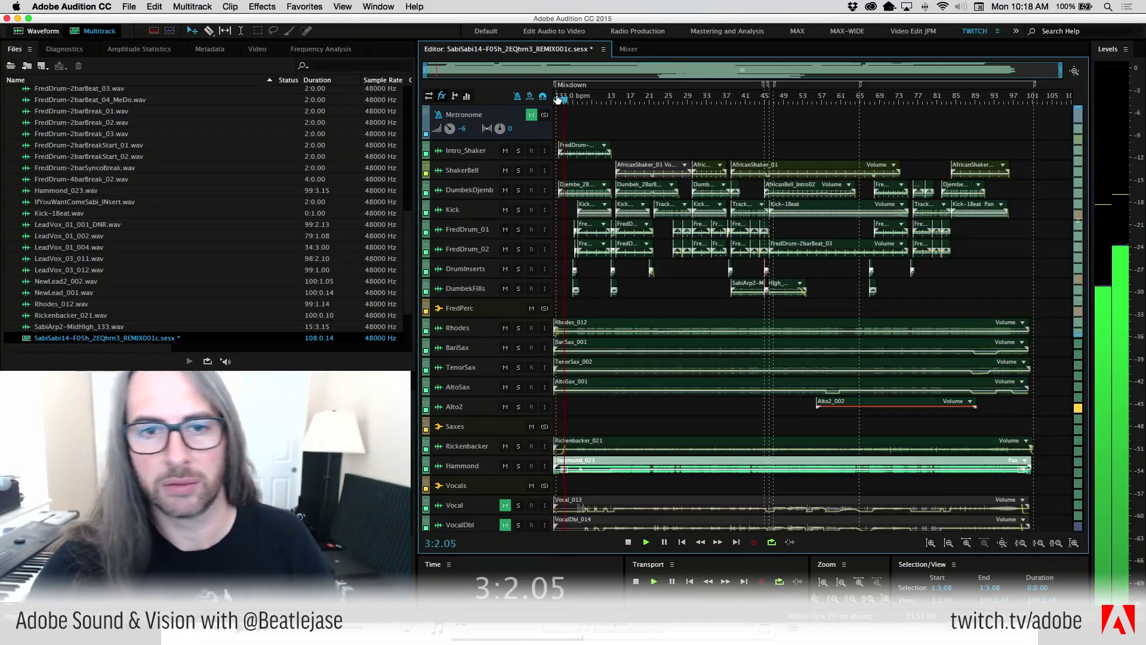
pyautogui.moveTo(502, 137)
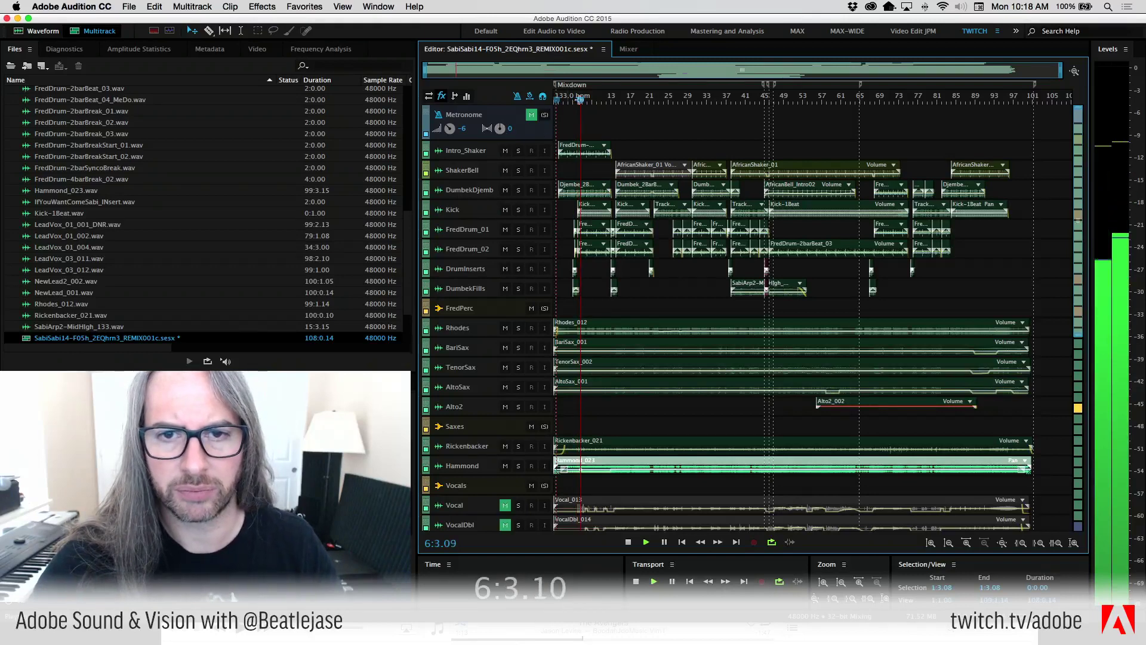
pyautogui.click(627, 49)
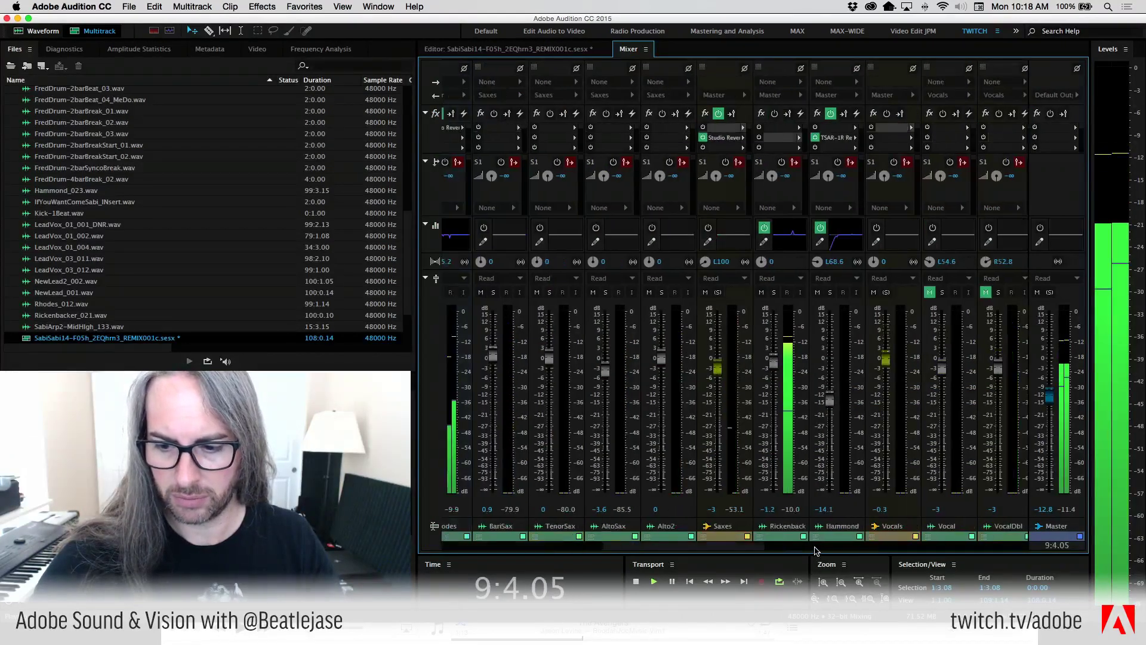
pyautogui.hscroll(10, 816, 550)
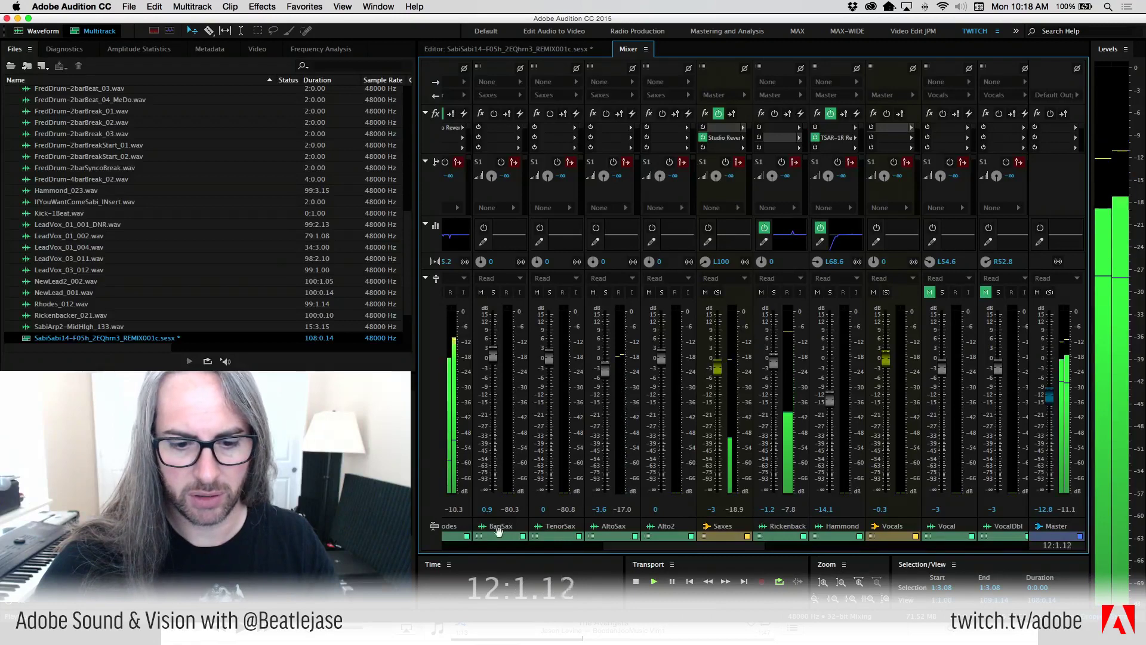
pyautogui.hscroll(-10, 505, 61)
# Solo the FredPerc bus in the editor together with the Kick, DumbekDjemb and ShakerBell tracks during playback
pyautogui.click(506, 49)
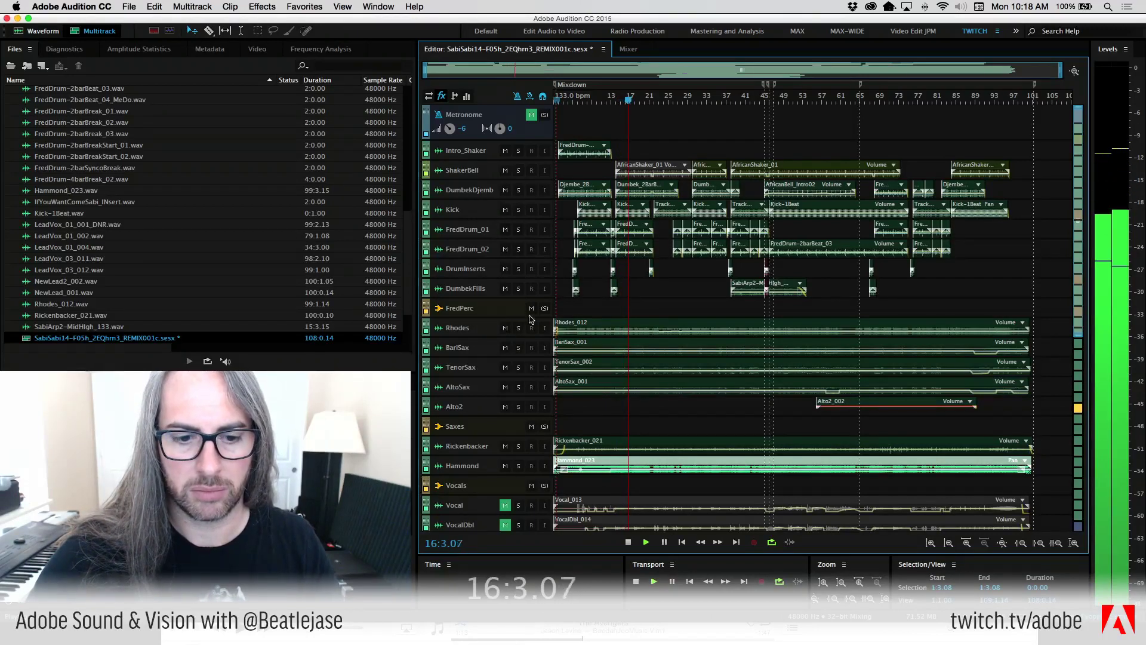
pyautogui.scroll(-5, 680, 397)
pyautogui.scroll(-1, 681, 394)
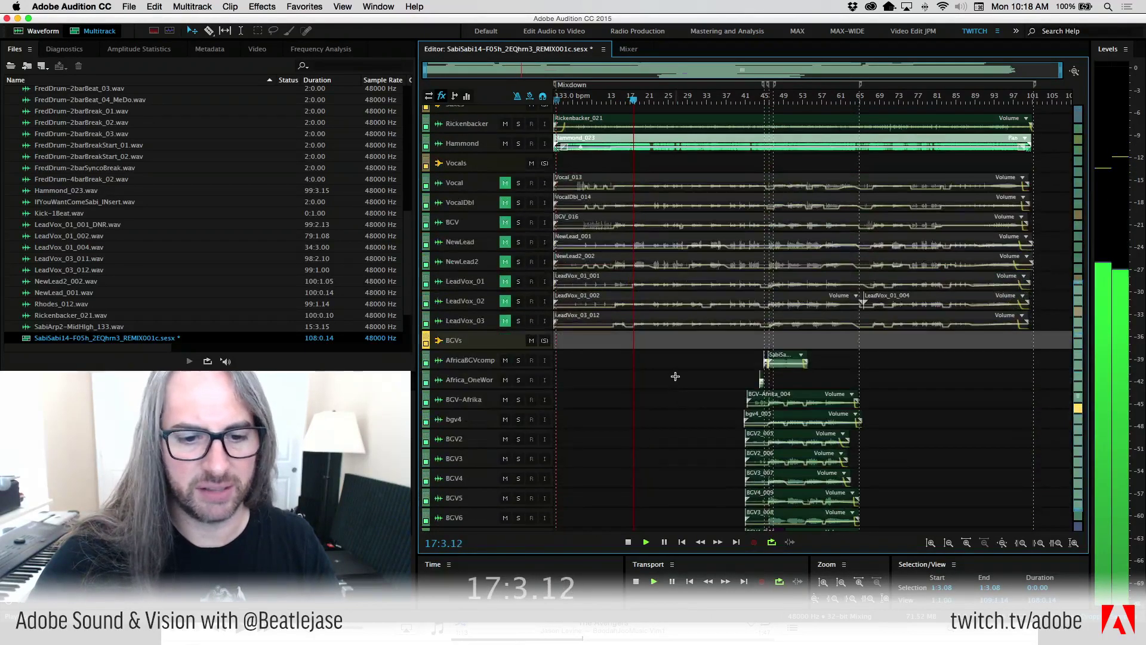
pyautogui.scroll(6, 675, 376)
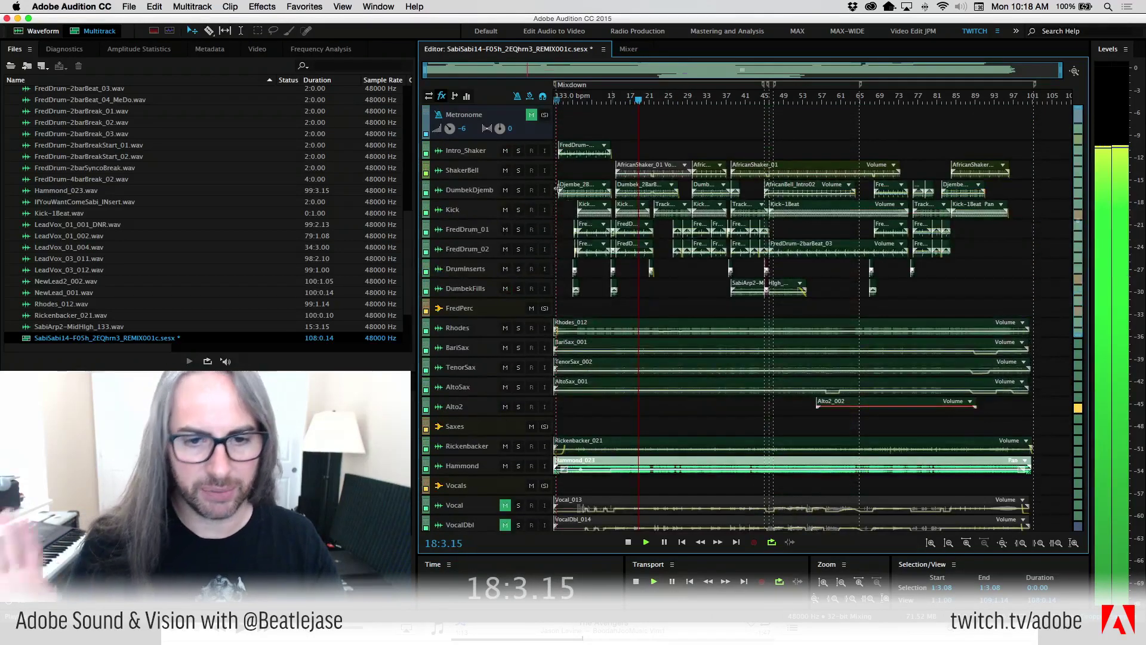
pyautogui.click(544, 309)
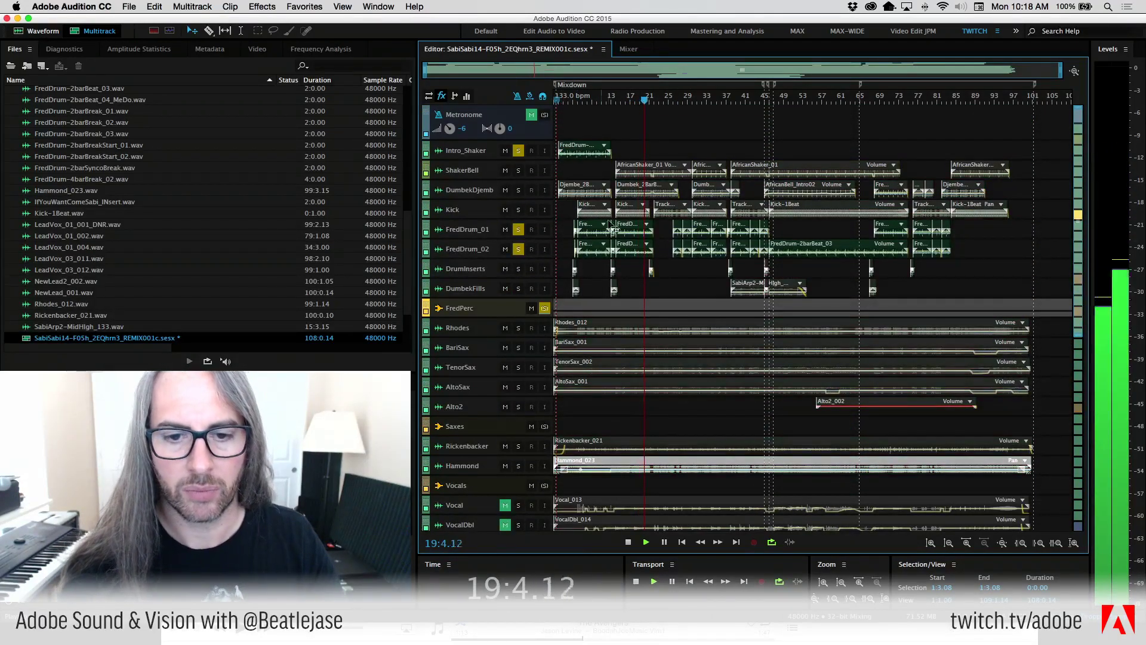
pyautogui.click(518, 209)
pyautogui.click(518, 190)
pyautogui.click(518, 170)
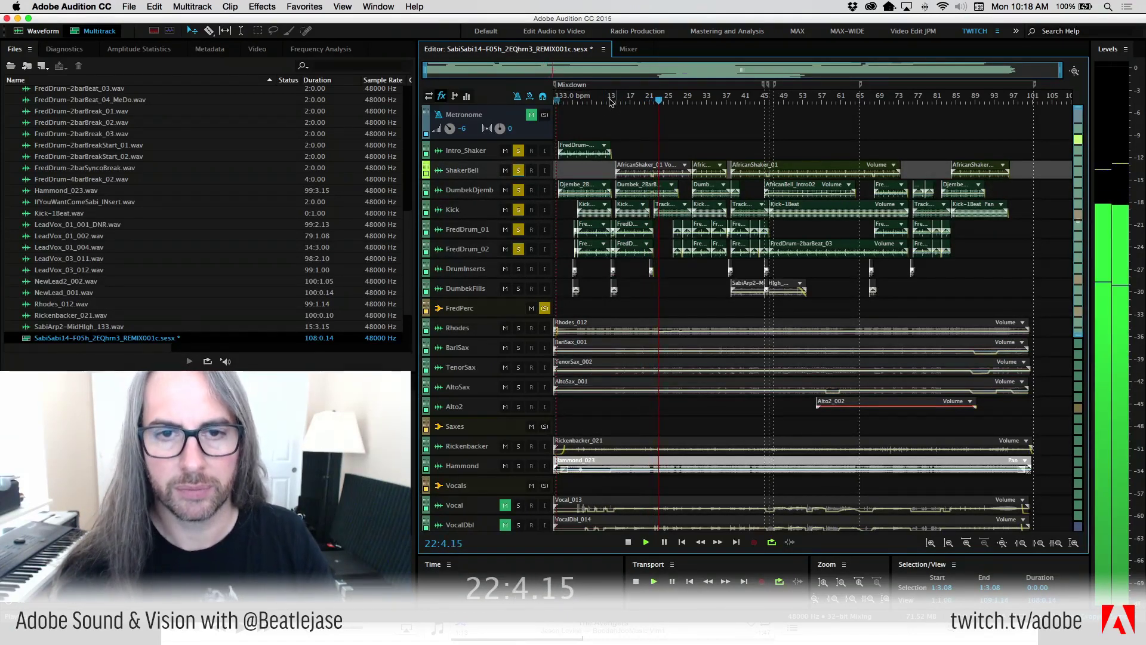
# Move the playhead back to the start and unsolo the FredPerc bus and the Kick, DumbekDjemb and ShakerBell tracks
pyautogui.click(574, 100)
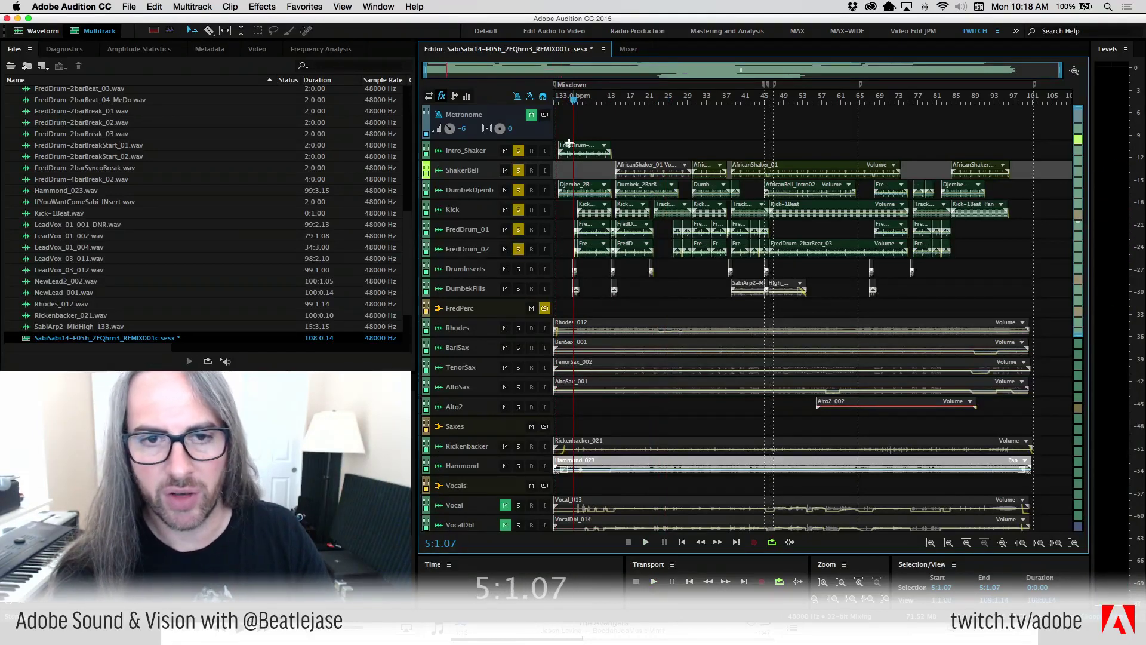
pyautogui.click(554, 100)
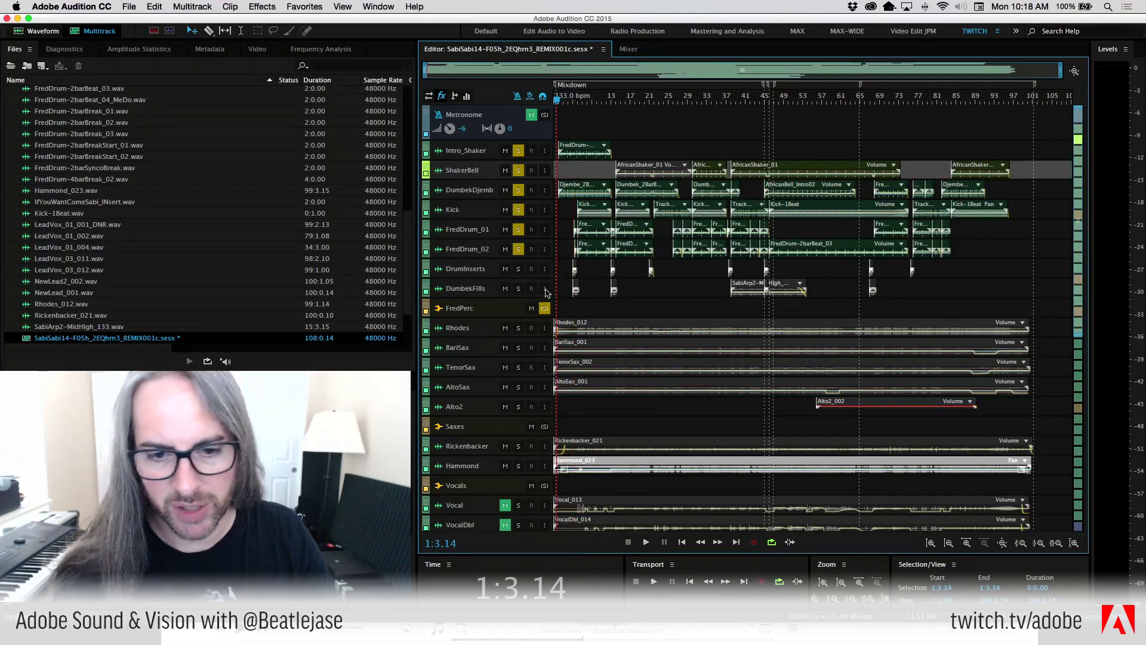
pyautogui.click(546, 308)
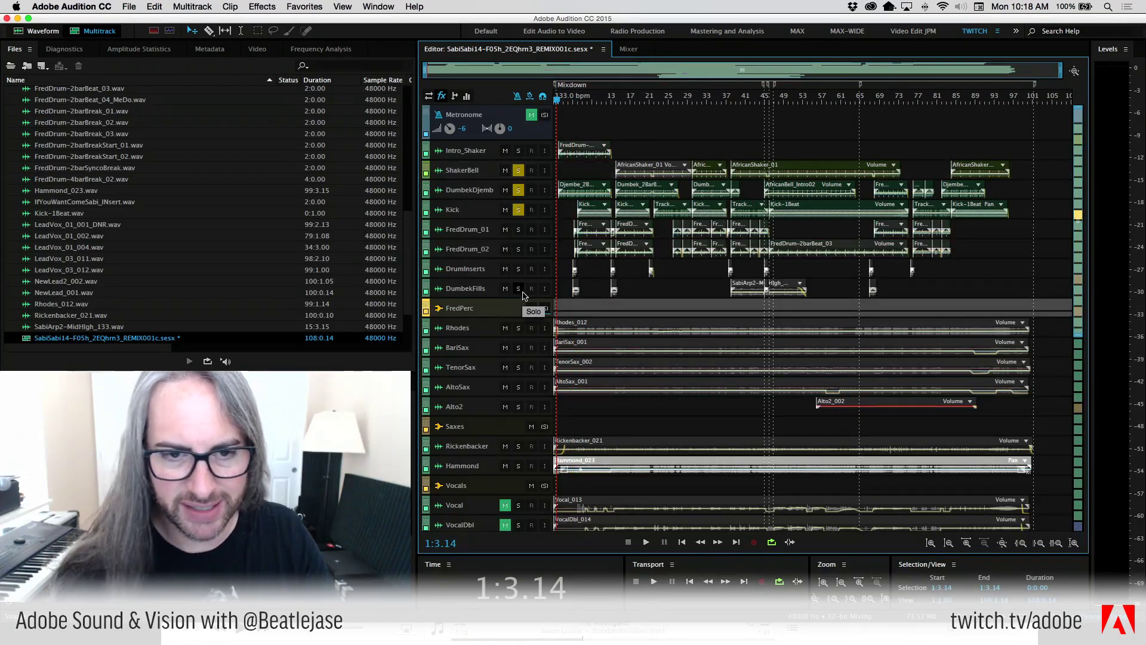
pyautogui.click(519, 209)
pyautogui.click(519, 190)
pyautogui.click(518, 170)
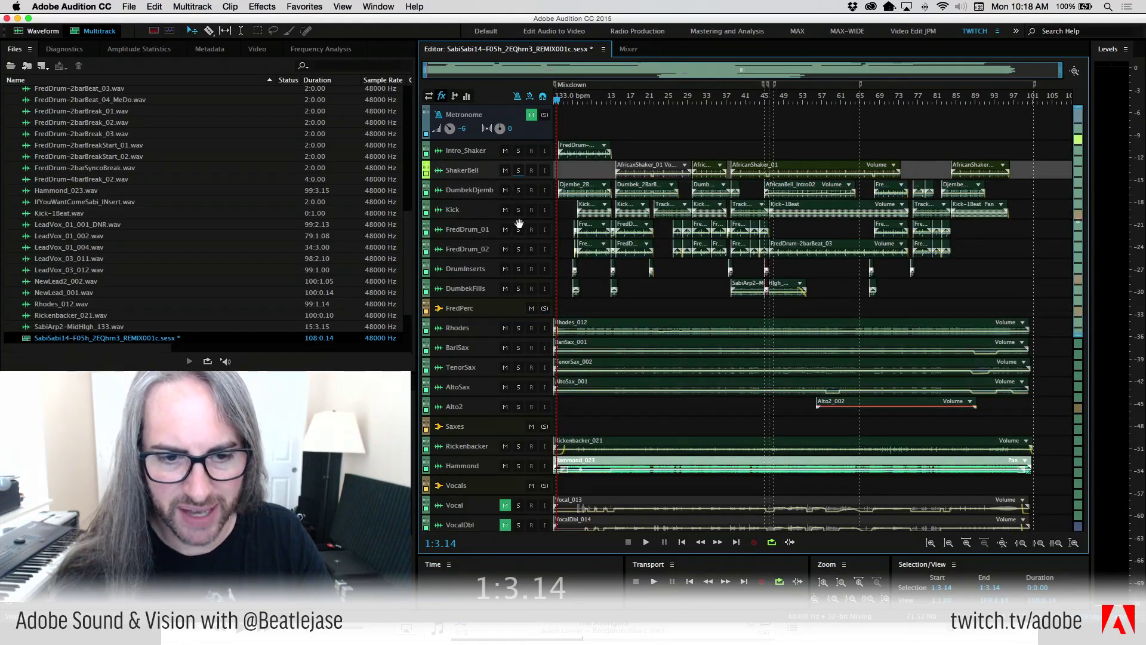
# Make the Rhodes, BariSax, TenorSax and AltoSax tracks taller to examine their waveforms, and play from about bar 5
pyautogui.moveTo(517, 337); pyautogui.dragTo(518, 458)
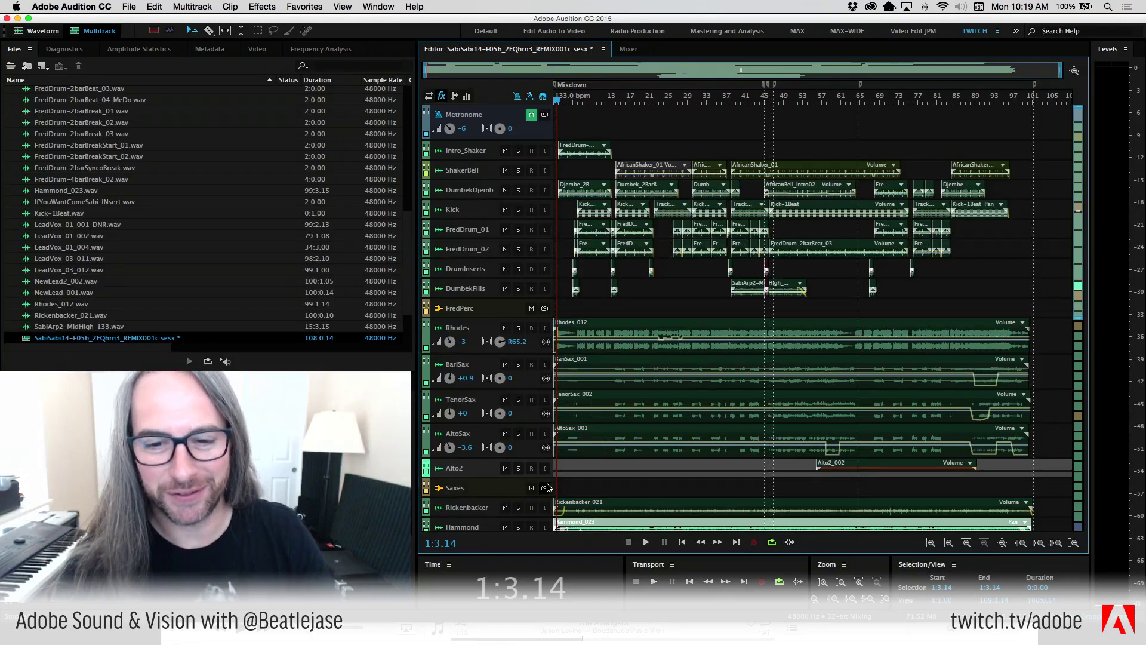
pyautogui.click(573, 104)
pyautogui.press('space')
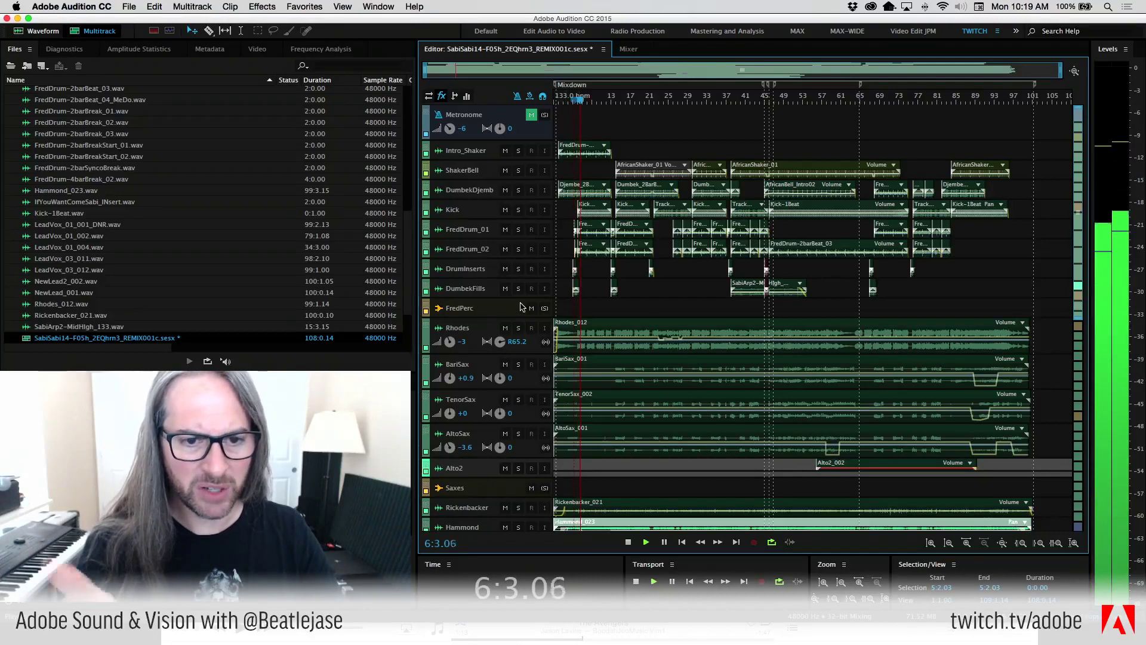
# Solo the Rickenbacker track and make it tall enough to show its waveform and effects rack
pyautogui.scroll(-2, 505, 371)
pyautogui.scroll(-1, 505, 371)
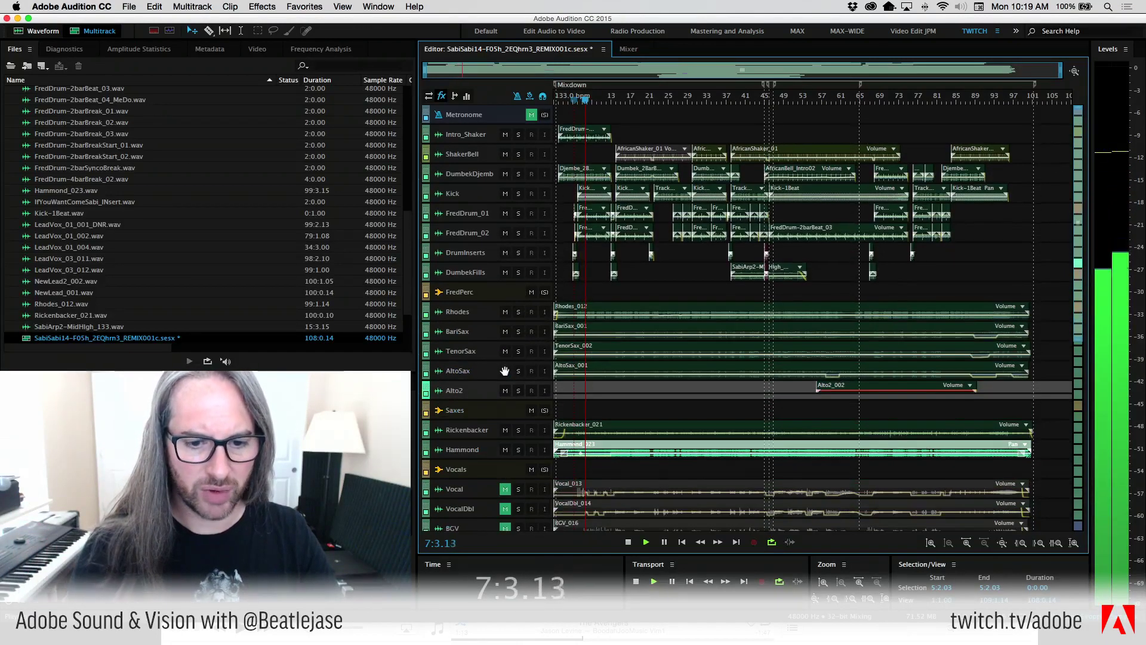
pyautogui.click(517, 430)
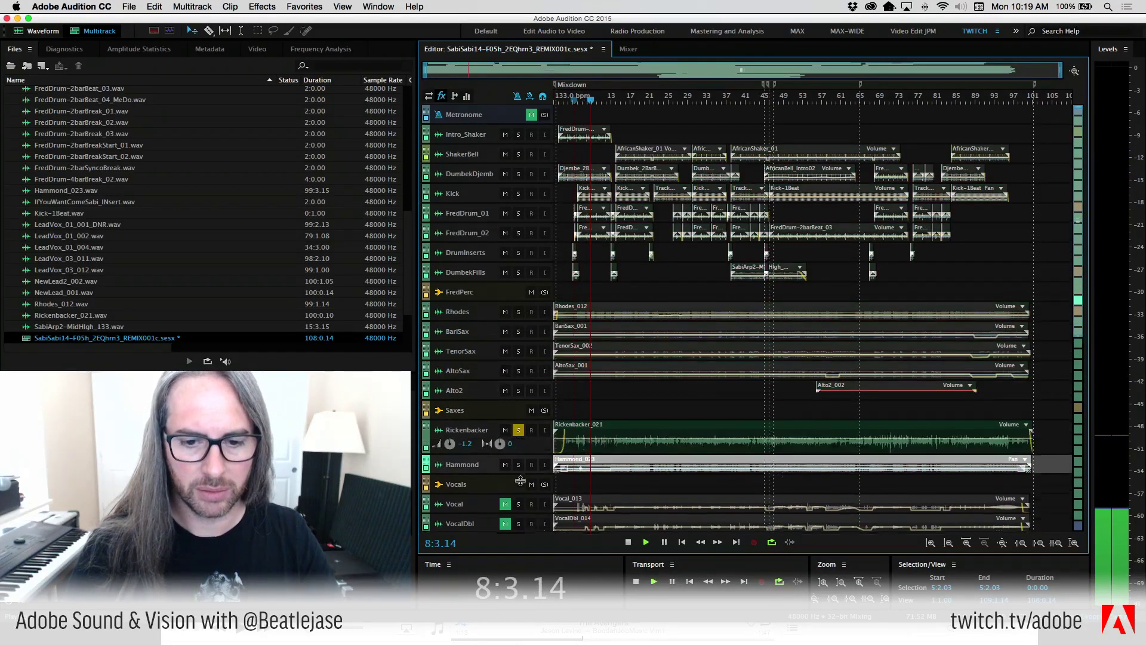
pyautogui.moveTo(517, 440); pyautogui.dragTo(517, 480)
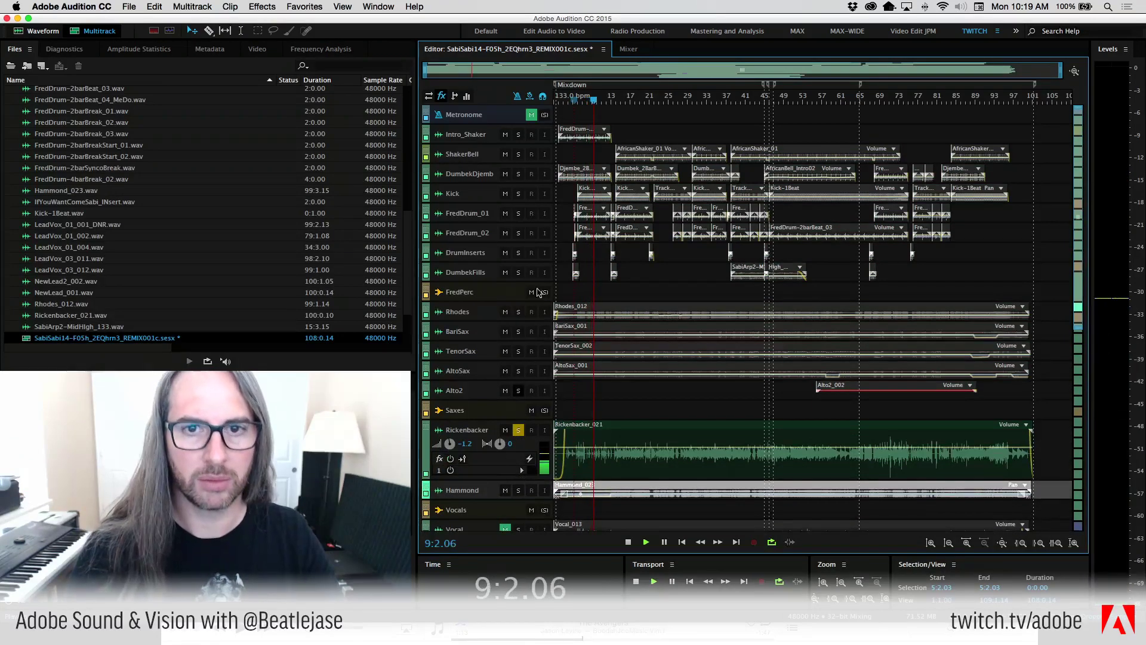
# Add the NUGEN ISL2 limiter to the Master track with 6.0 dB input gain and a -3.5 dBTP true-peak limit
pyautogui.click(629, 49)
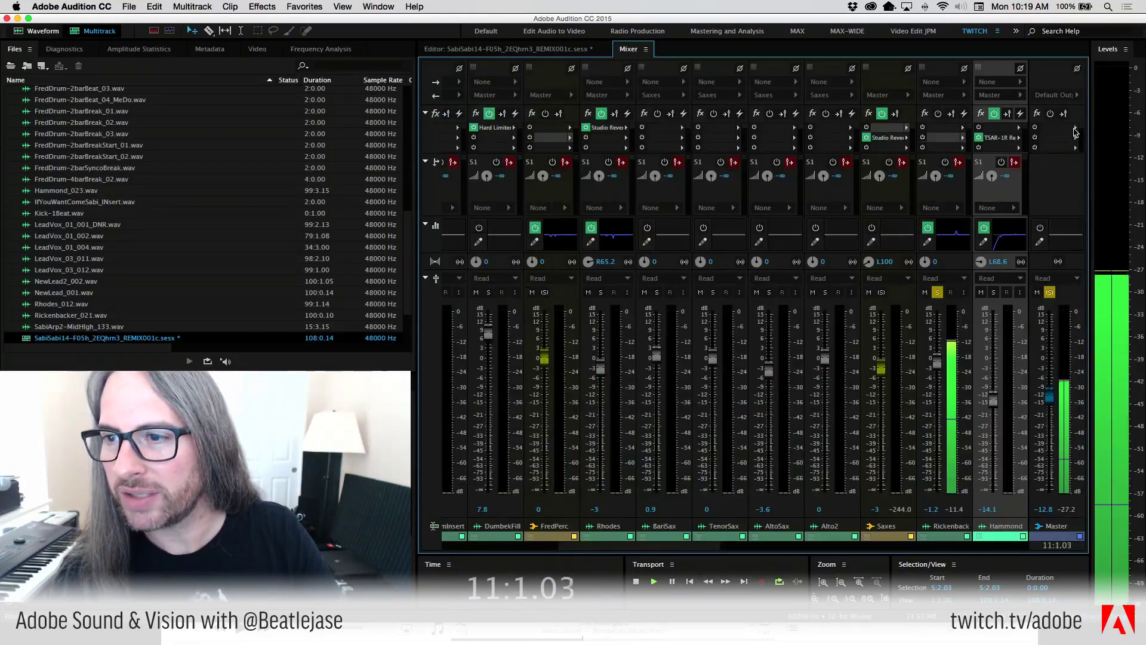
pyautogui.click(1078, 138)
pyautogui.moveTo(1009, 287)
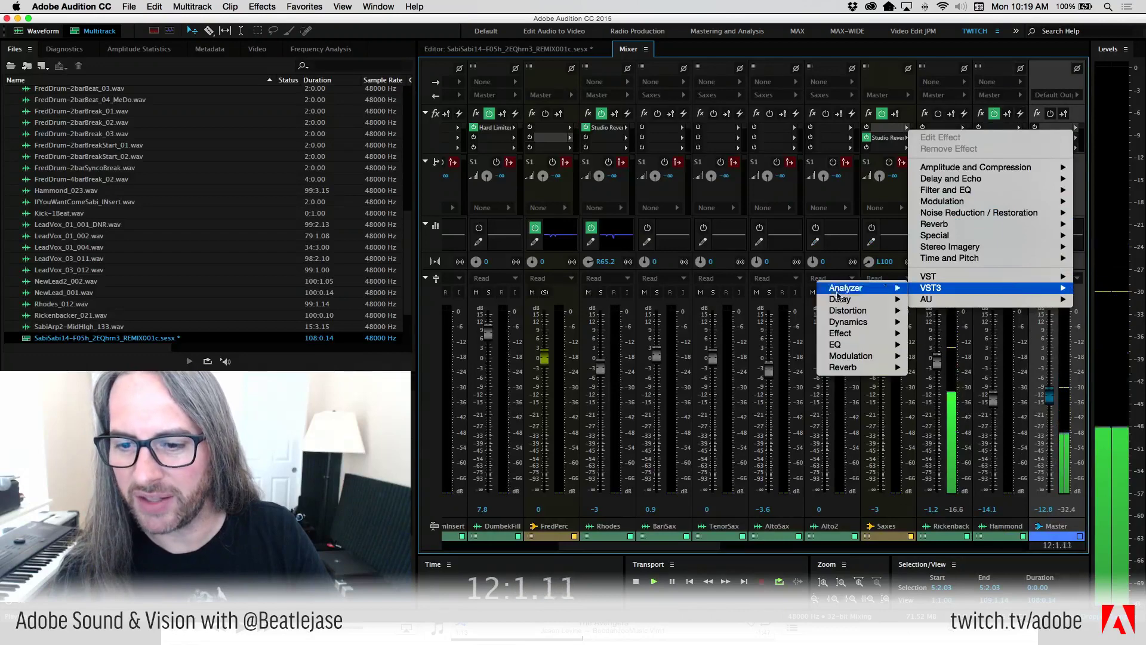
pyautogui.moveTo(845, 333)
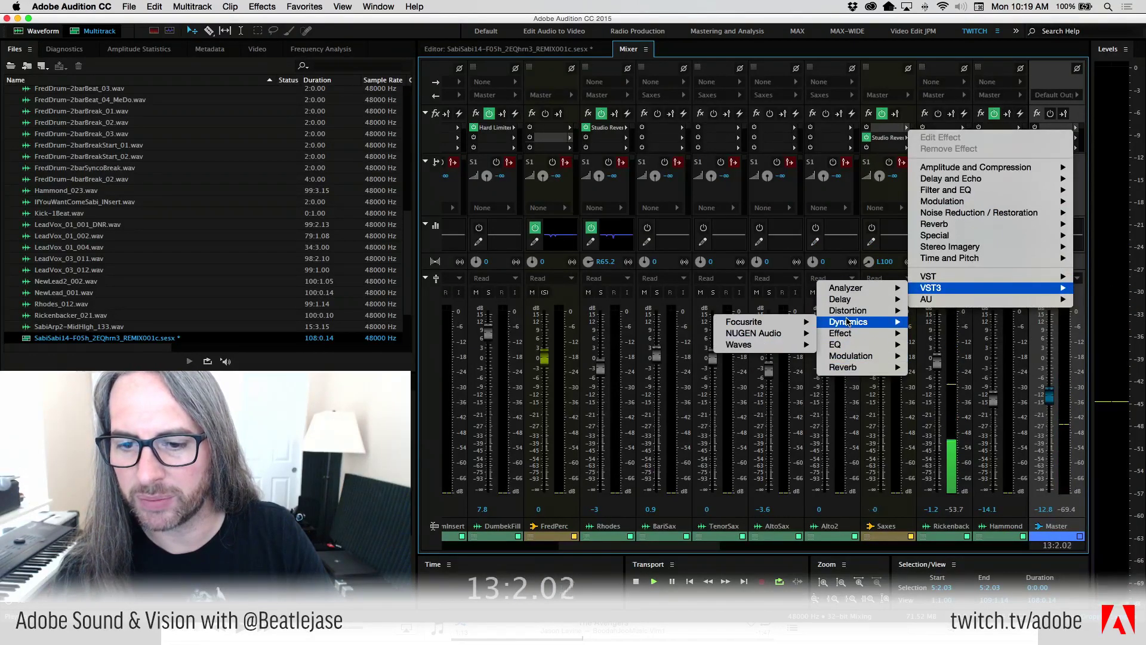
pyautogui.moveTo(753, 333)
pyautogui.click(692, 335)
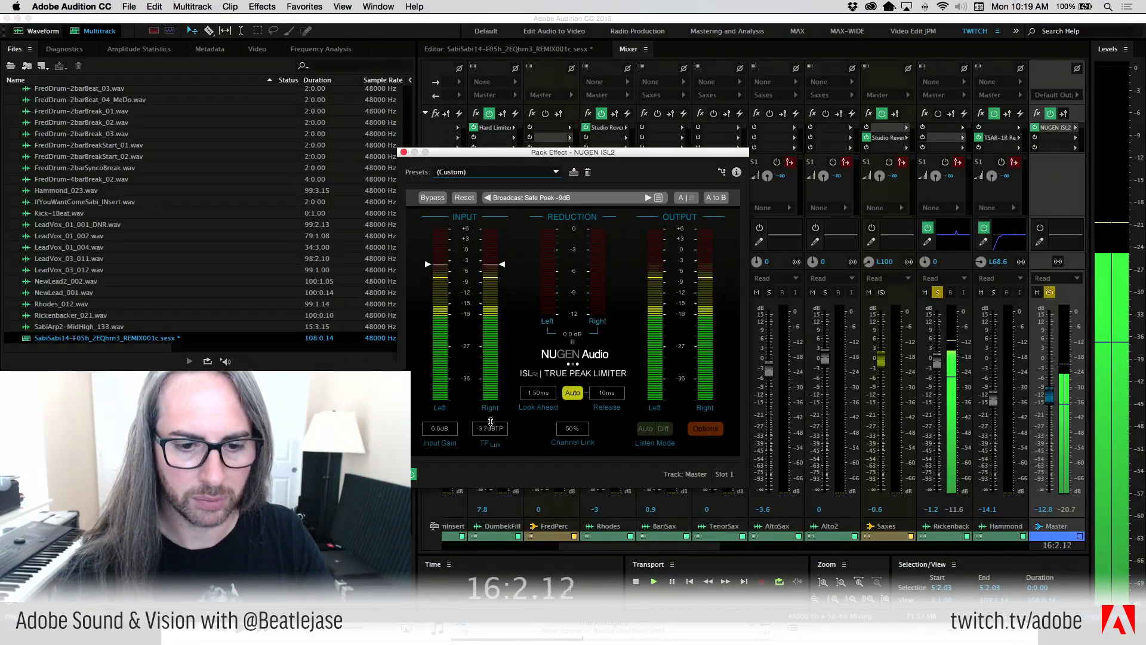
pyautogui.moveTo(487, 432); pyautogui.dragTo(444, 424)
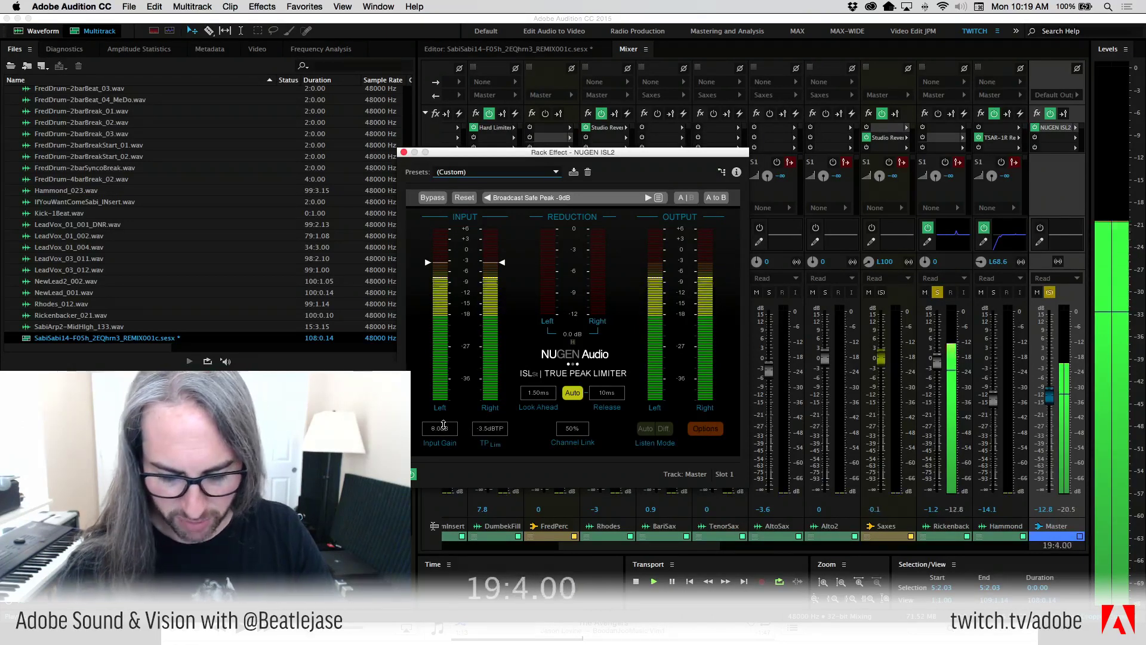
pyautogui.click(404, 152)
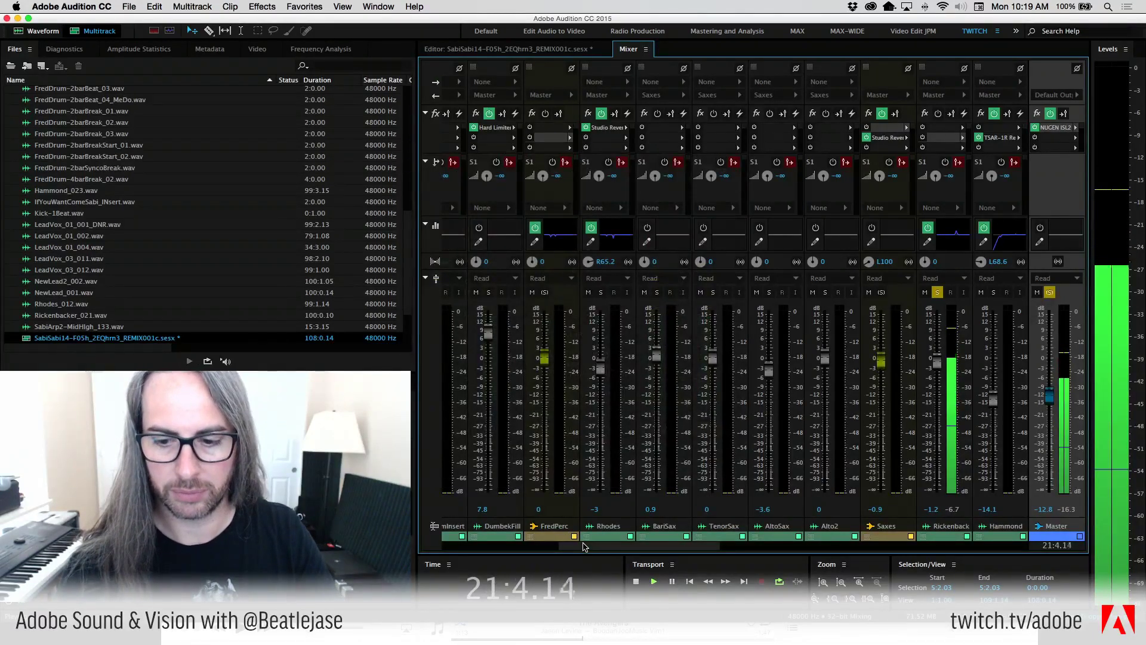
# Solo the FredPerc bus in the mixer alongside the Rickenbacker and check the levels of the soloed channels
pyautogui.moveTo(585, 547); pyautogui.dragTo(468, 547)
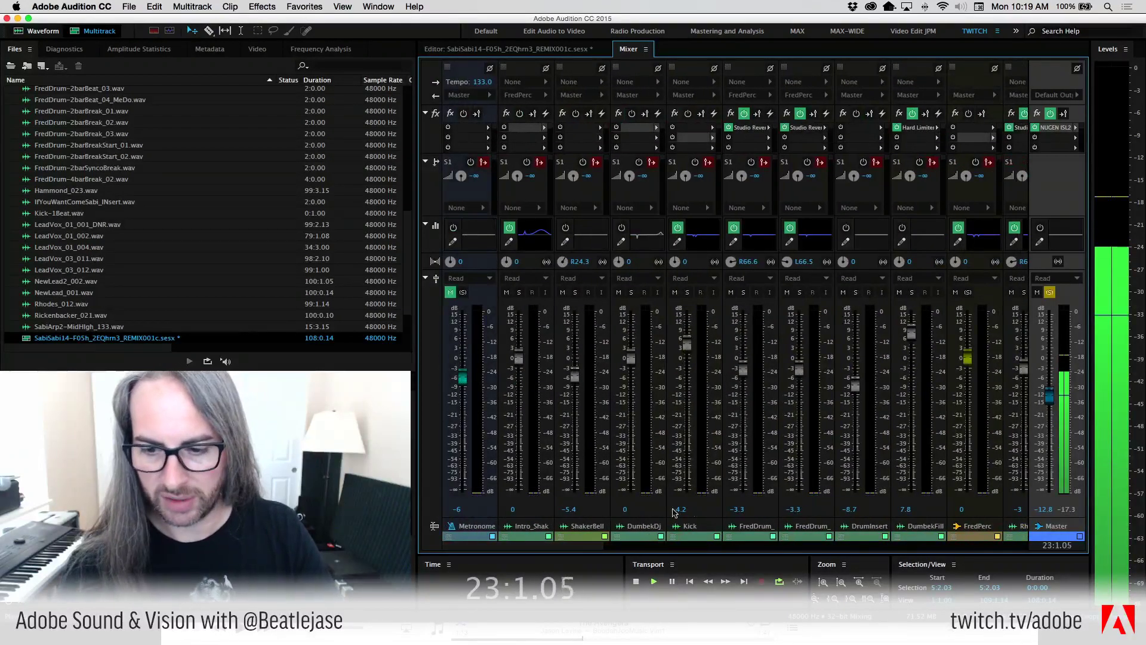
pyautogui.click(969, 292)
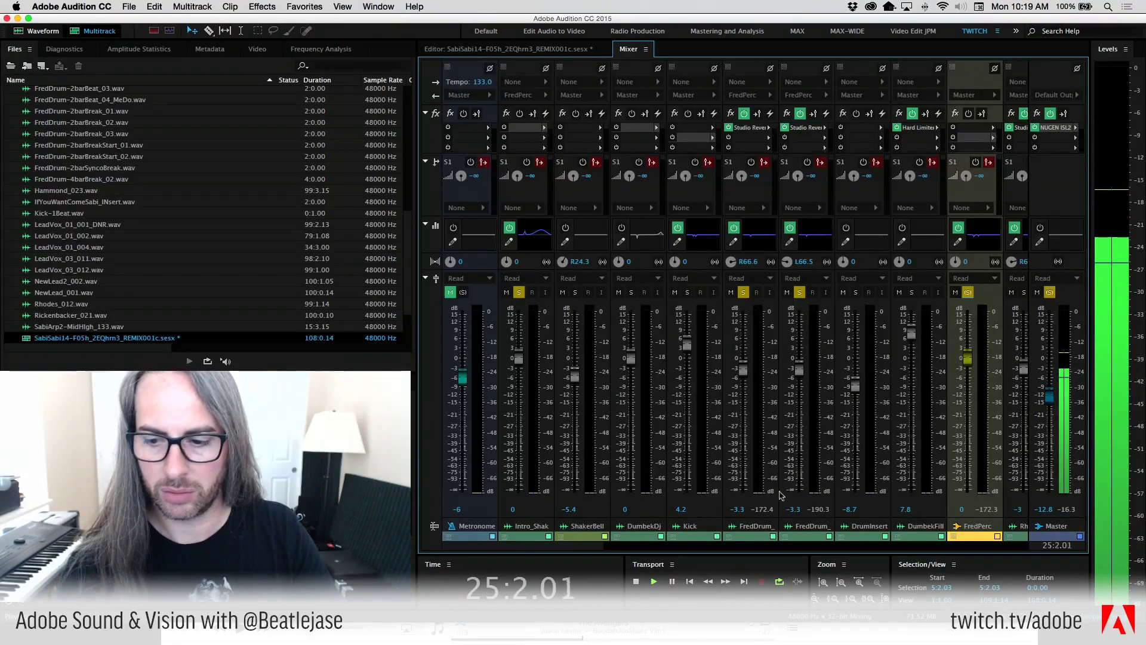
pyautogui.click(910, 551)
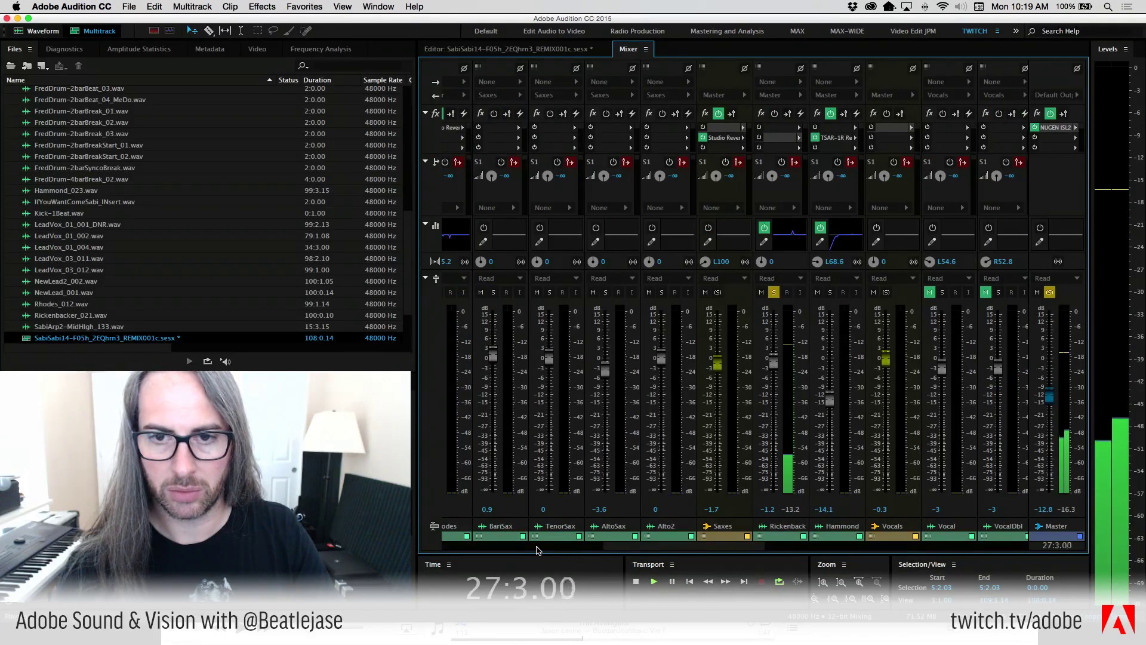
pyautogui.click(507, 548)
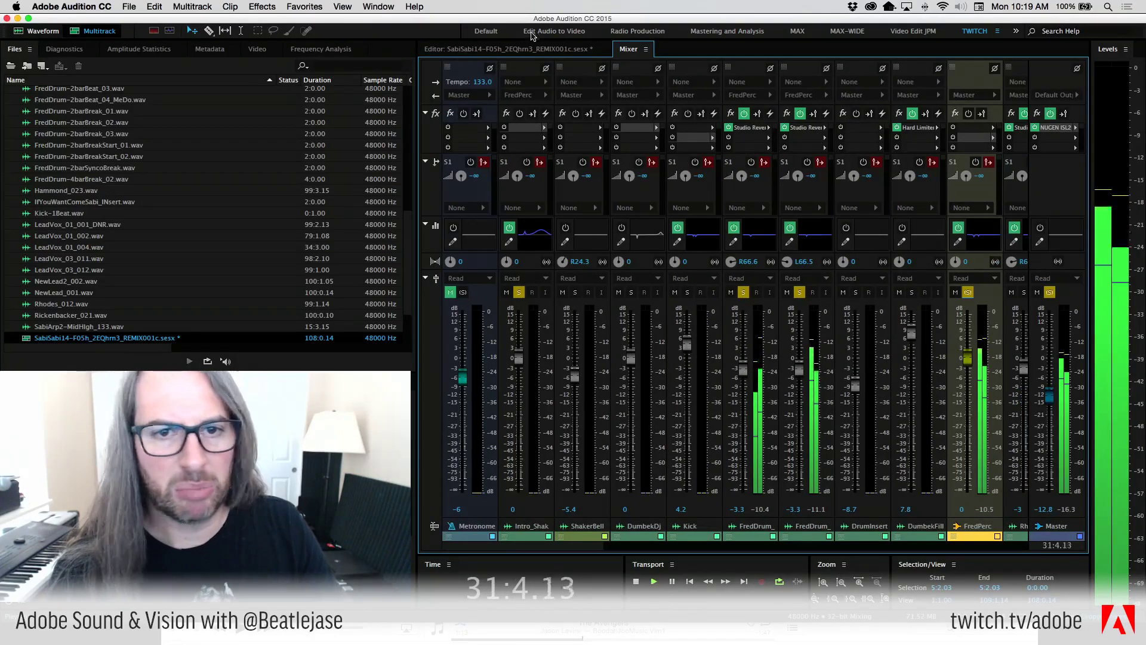
# Solo the Hammond track in the editor and make it tall enough to show its waveform and effects rack
pyautogui.click(540, 50)
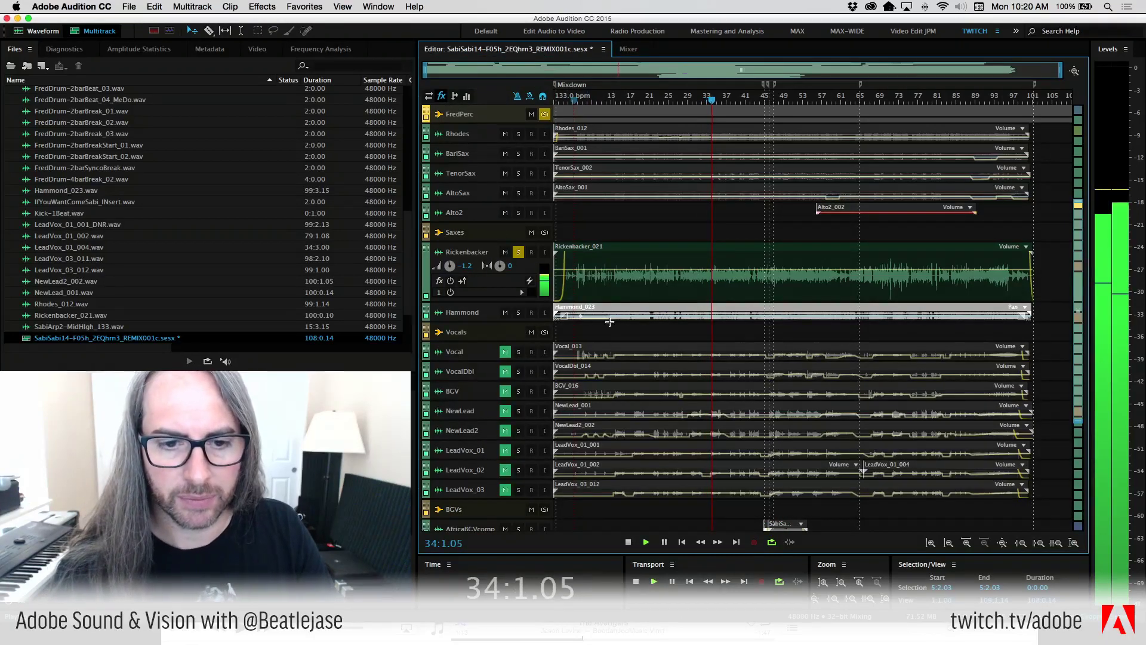
pyautogui.click(519, 312)
pyautogui.moveTo(513, 322); pyautogui.dragTo(506, 381)
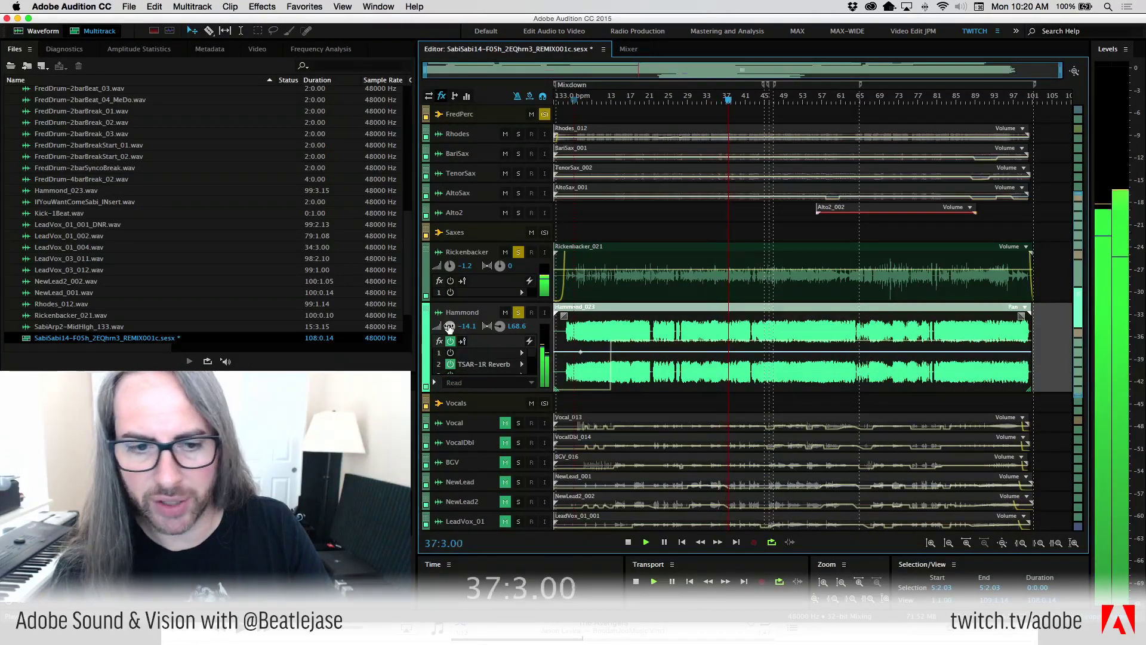
# Lower the Hammond track's volume to -20.1 dB and stop playback
pyautogui.moveTo(450, 327); pyautogui.dragTo(444, 326)
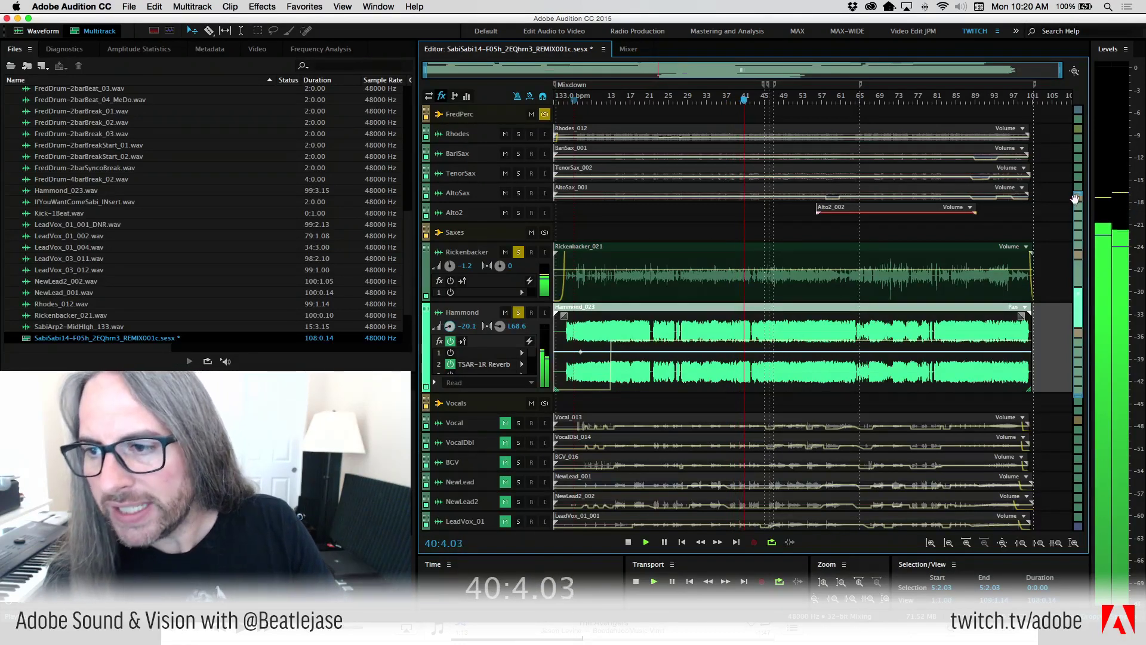
pyautogui.scroll(5, 1074, 199)
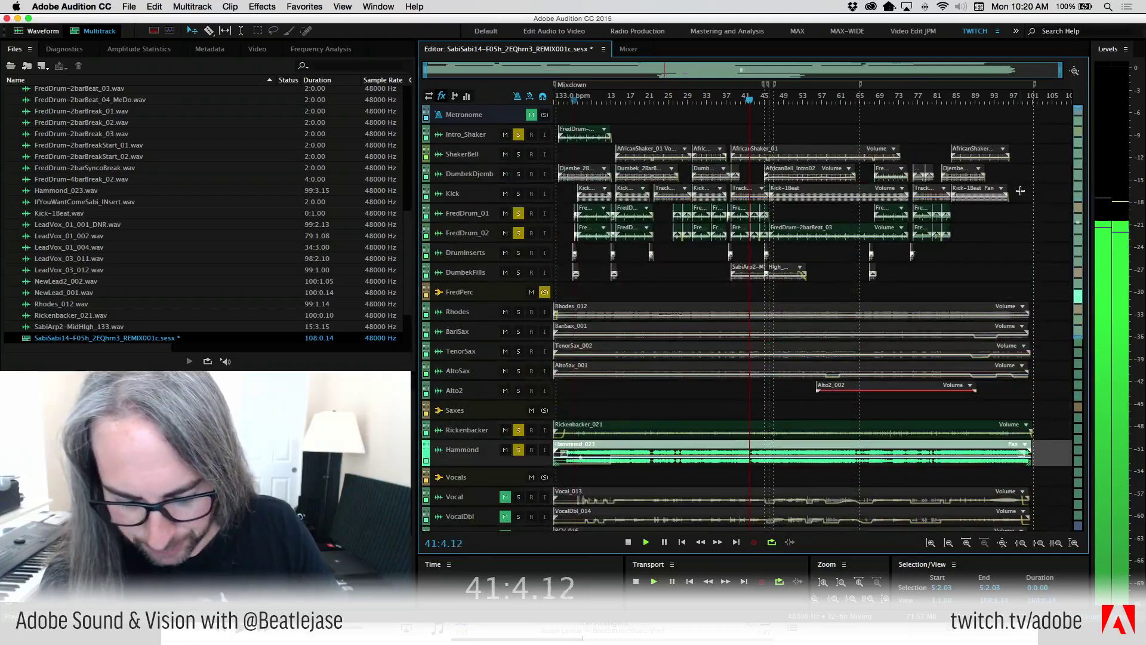
pyautogui.press('space')
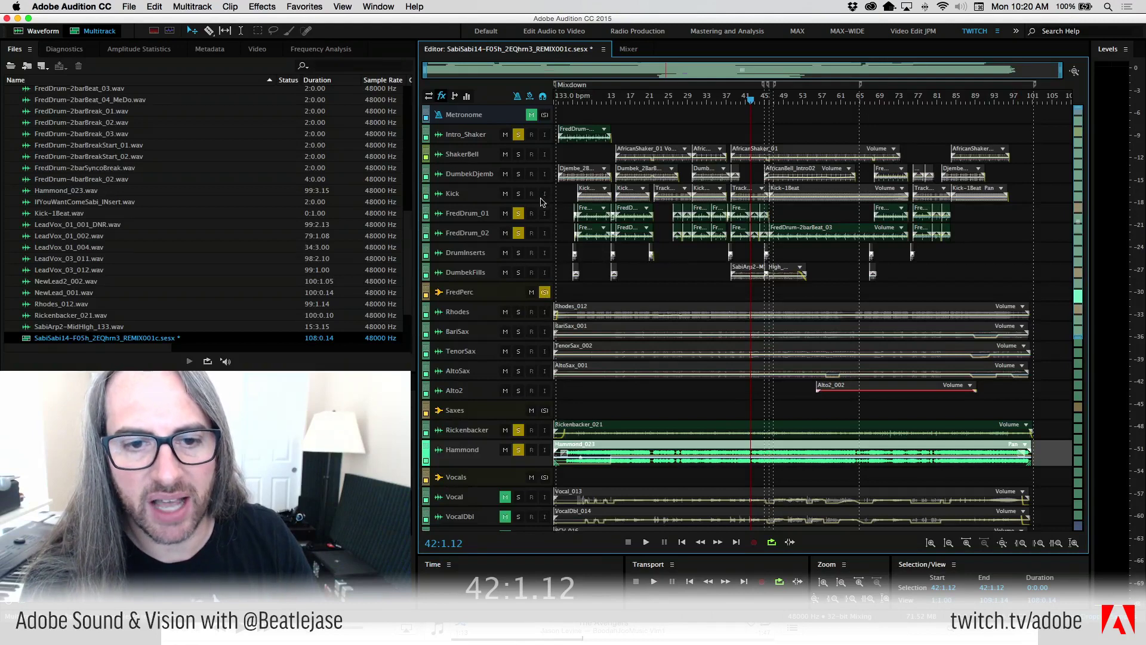
# Solo the Kick track, make it taller, and play the soloed tracks from the start of its first clip at bar 6
pyautogui.moveTo(544, 202); pyautogui.dragTo(522, 228)
pyautogui.click(518, 194)
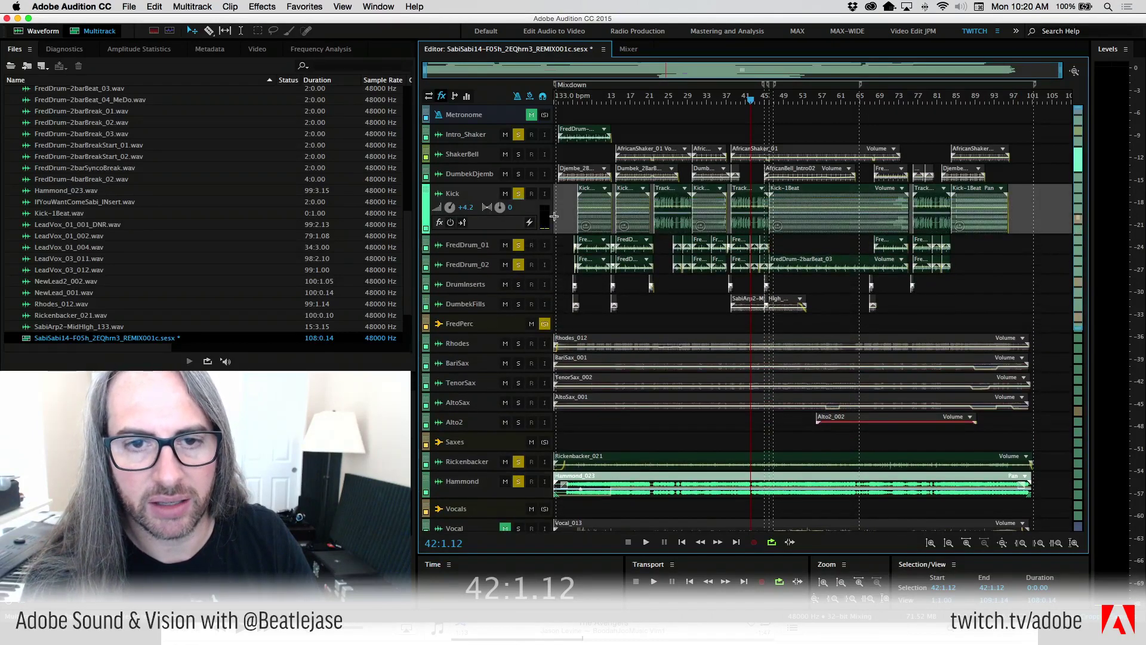
pyautogui.moveTo(566, 105); pyautogui.dragTo(629, 108)
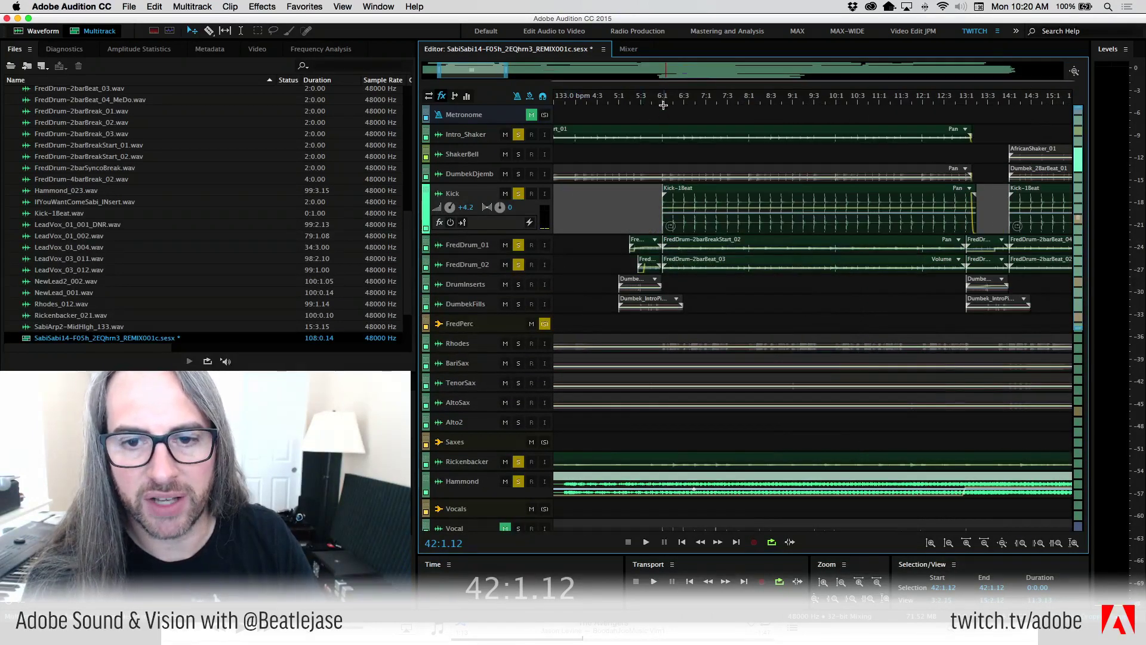
pyautogui.click(663, 105)
pyautogui.press('space')
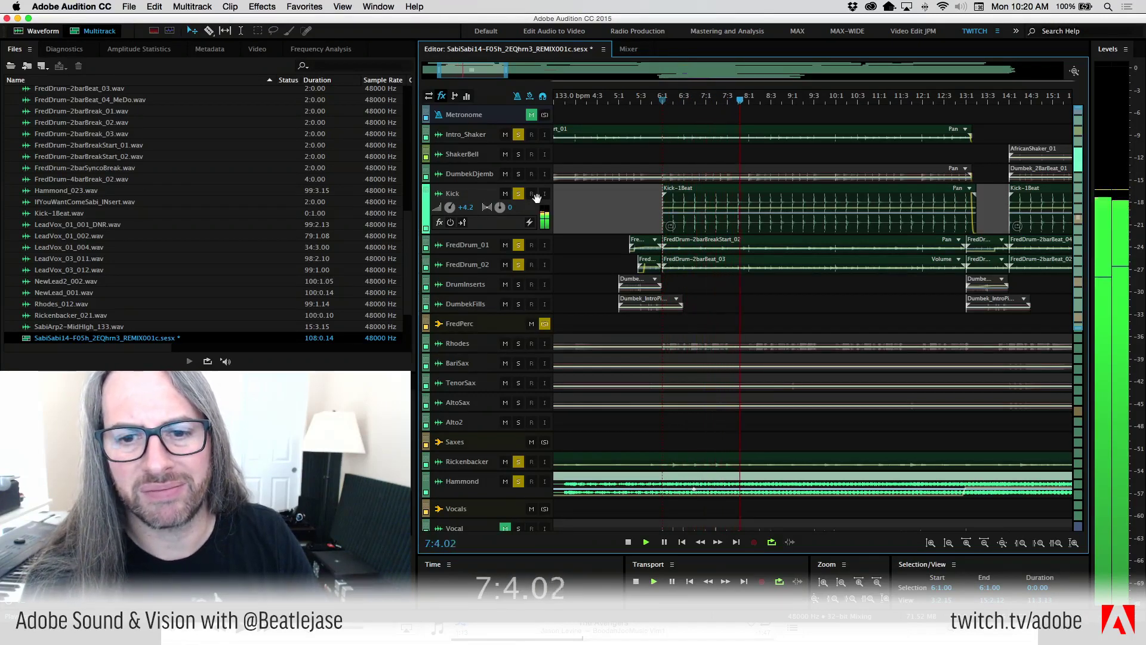
pyautogui.press('space')
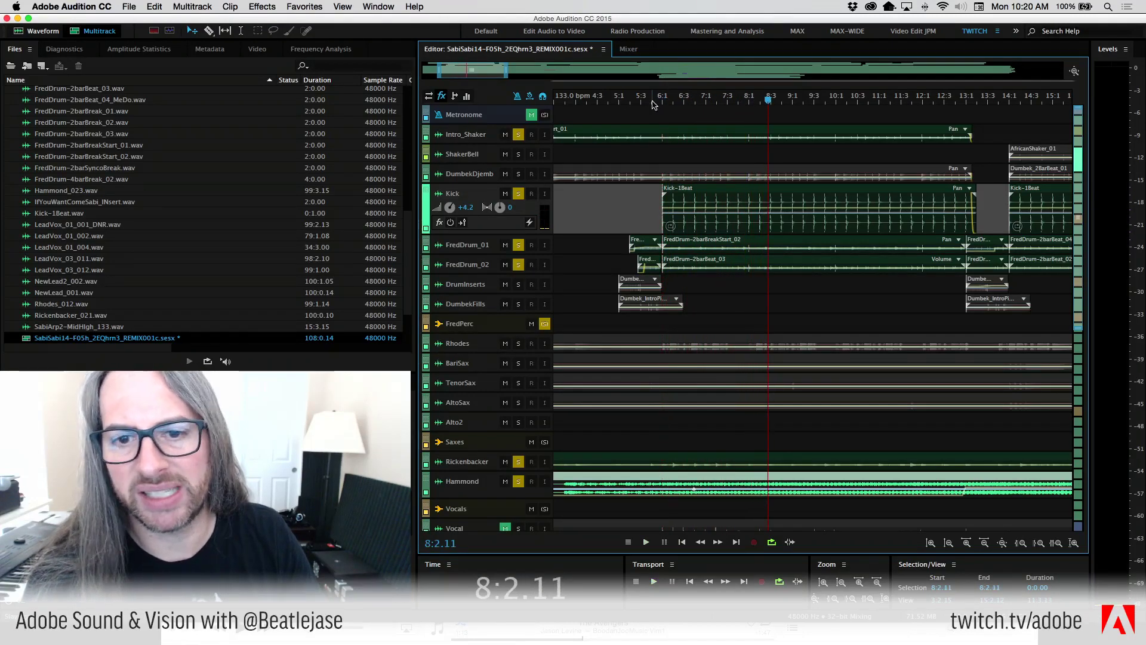
# Audition the first Kick-1Beat clip in the waveform editor, showing its waveform instead of the spectral display, and return to the multitrack session
pyautogui.click(671, 208)
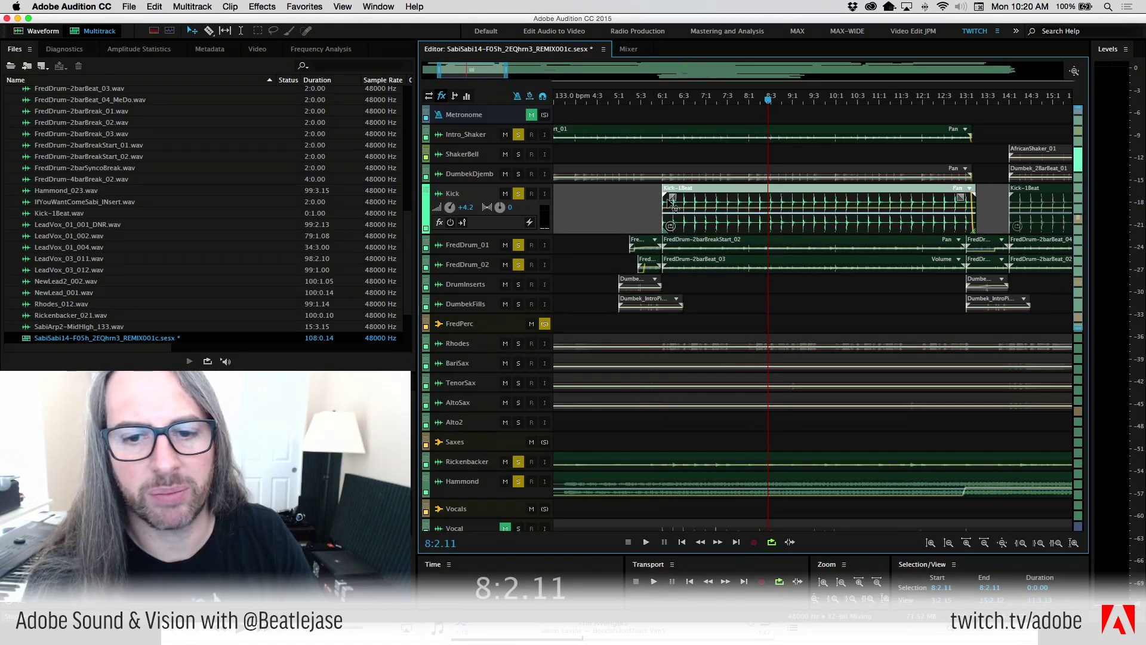
pyautogui.doubleClick(705, 203)
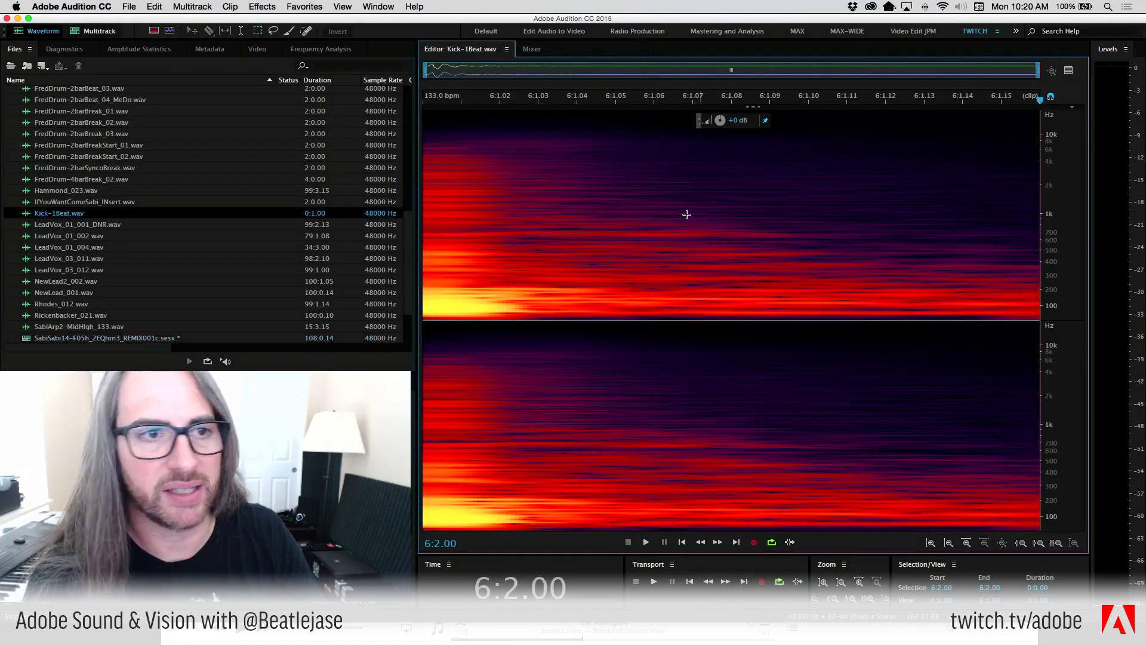
pyautogui.click(169, 31)
pyautogui.press('space')
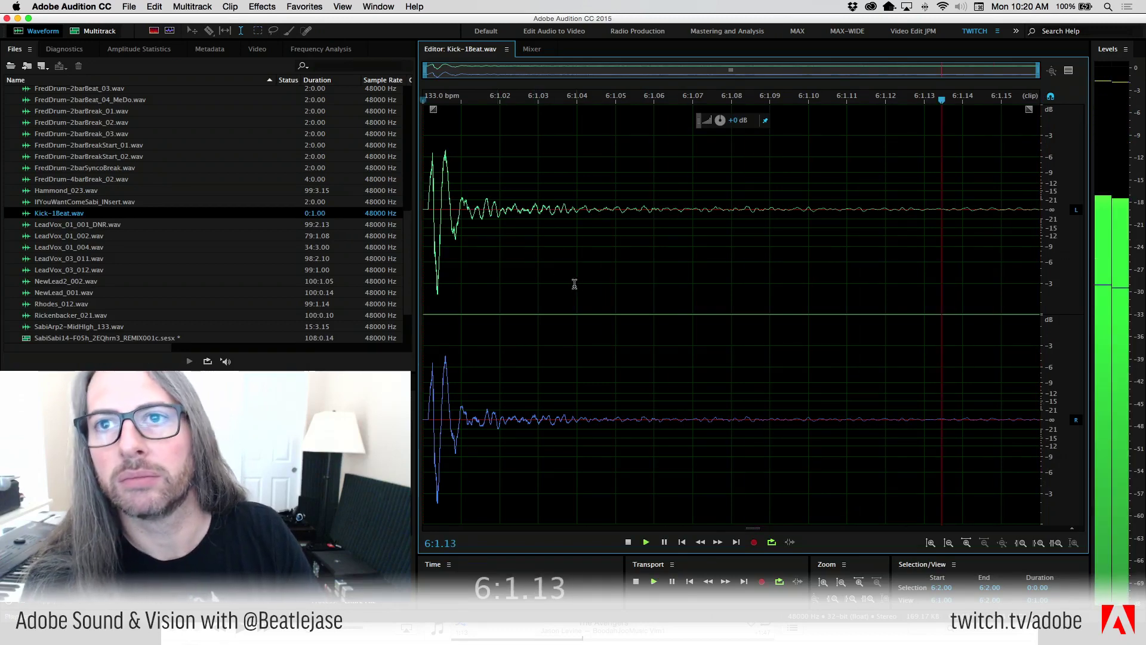
pyautogui.press('space')
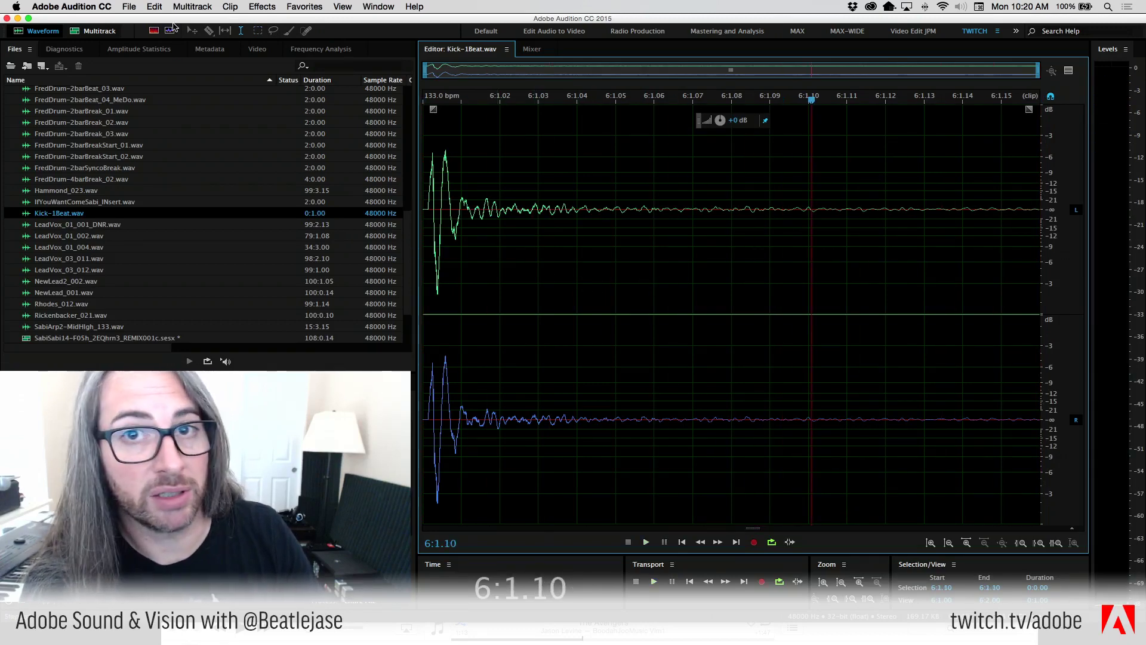
pyautogui.click(95, 31)
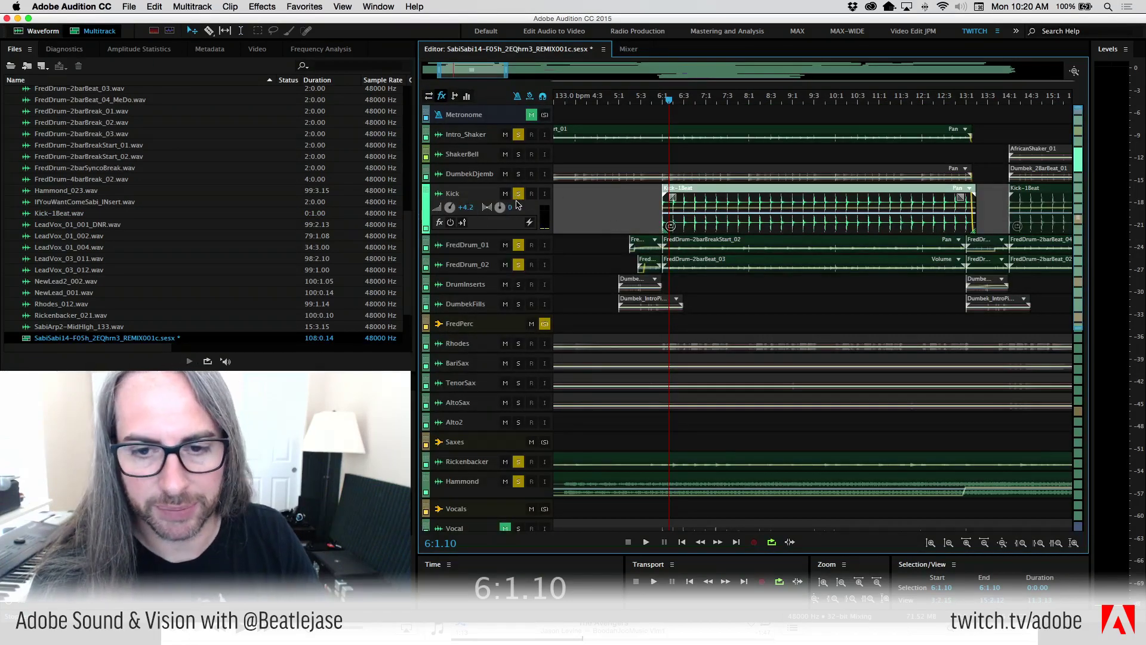
# Play the soloed drum, Rickenbacker and Hammond tracks from bar 6 to bar 19
pyautogui.press('space')
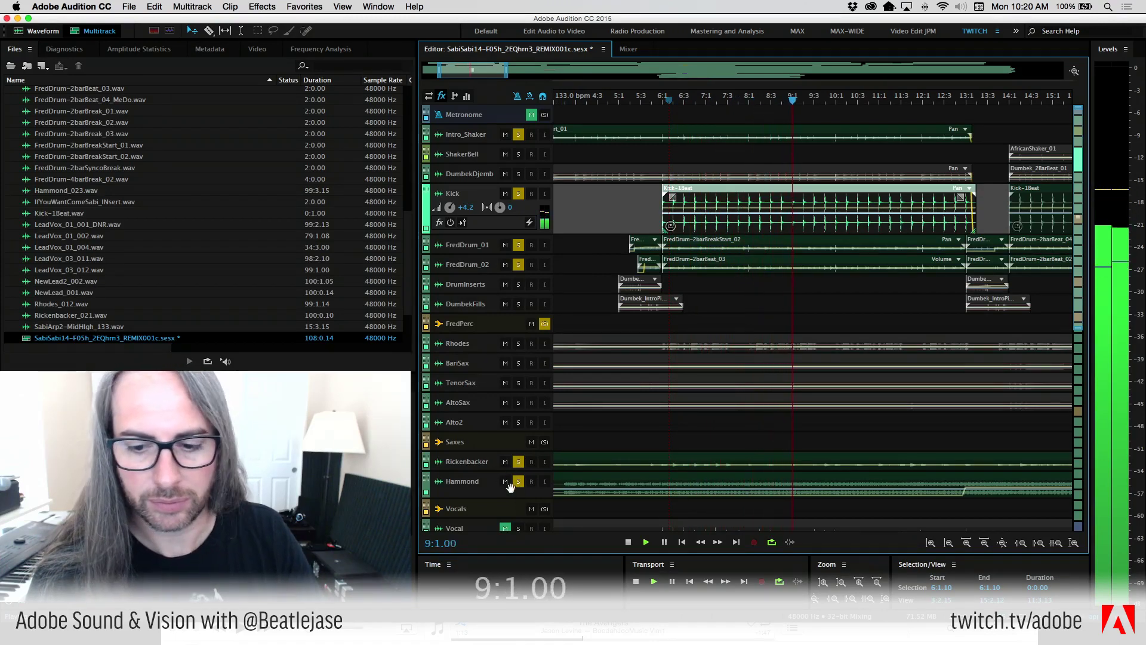
pyautogui.scroll(-4, 639, 503)
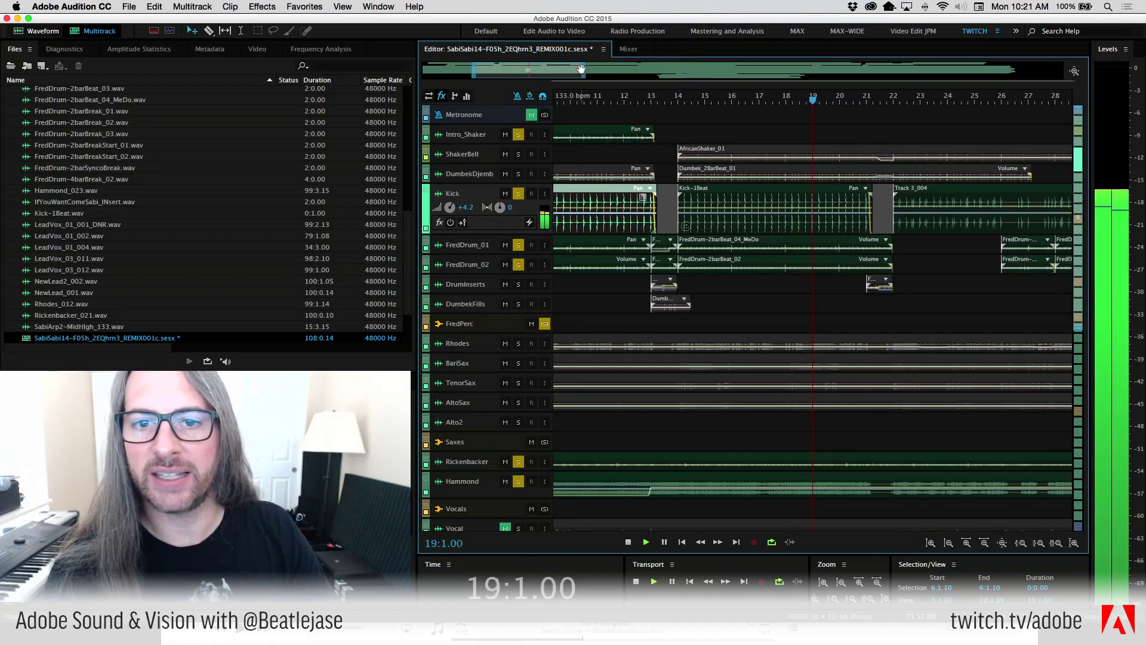
pyautogui.moveTo(594, 70); pyautogui.dragTo(1143, 79)
pyautogui.press('space')
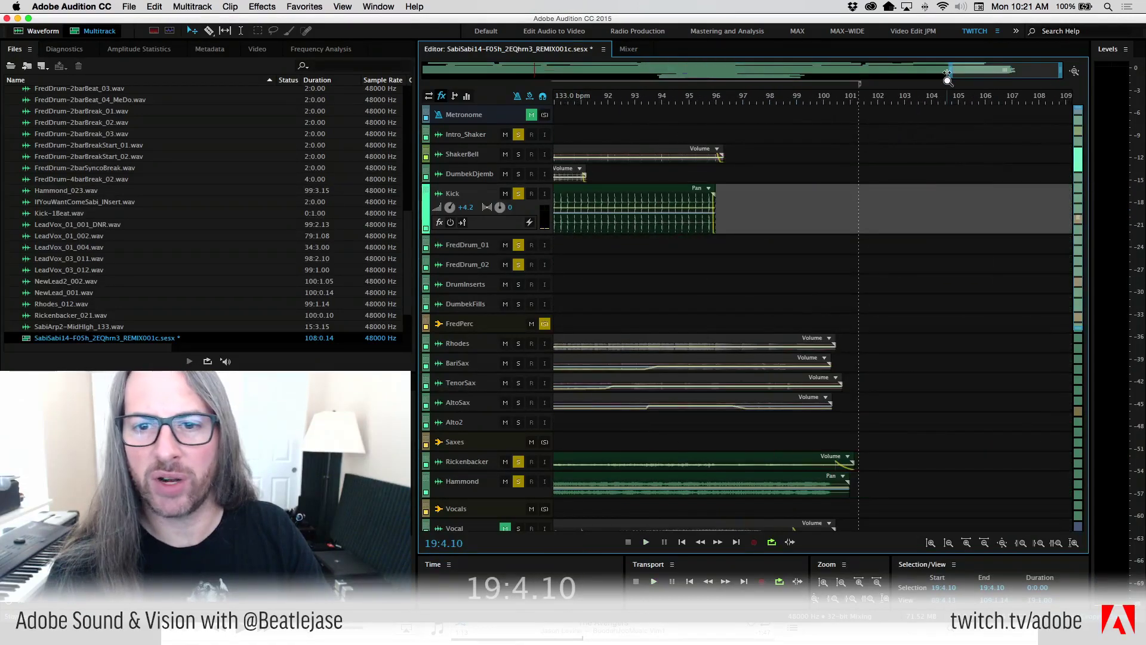
# Solo the BGVs bus and the AfricaBGVcomp track while playing the bridge from bar 44
pyautogui.press('\\')
pyautogui.moveTo(1081, 260); pyautogui.dragTo(1068, 506)
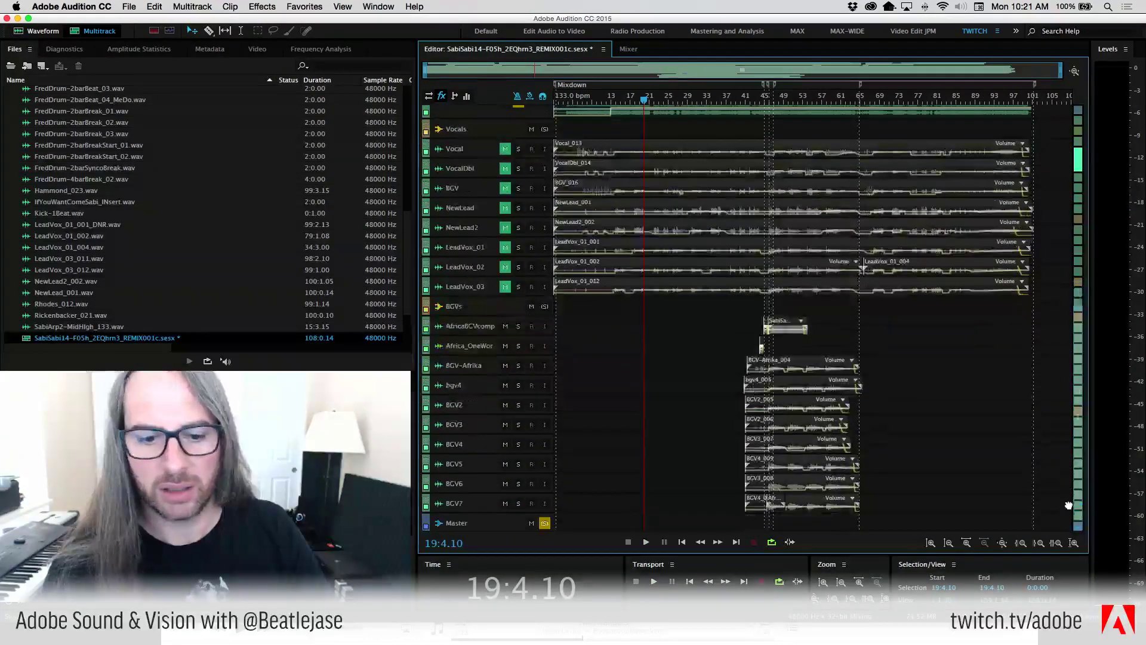
pyautogui.click(546, 308)
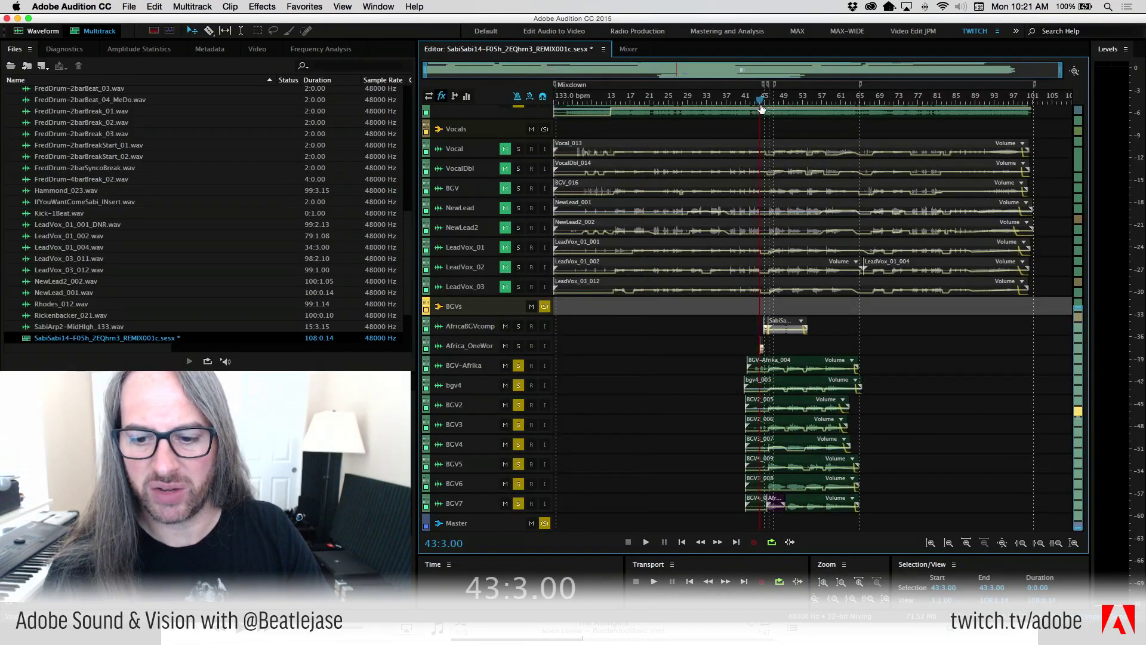
pyautogui.press('space')
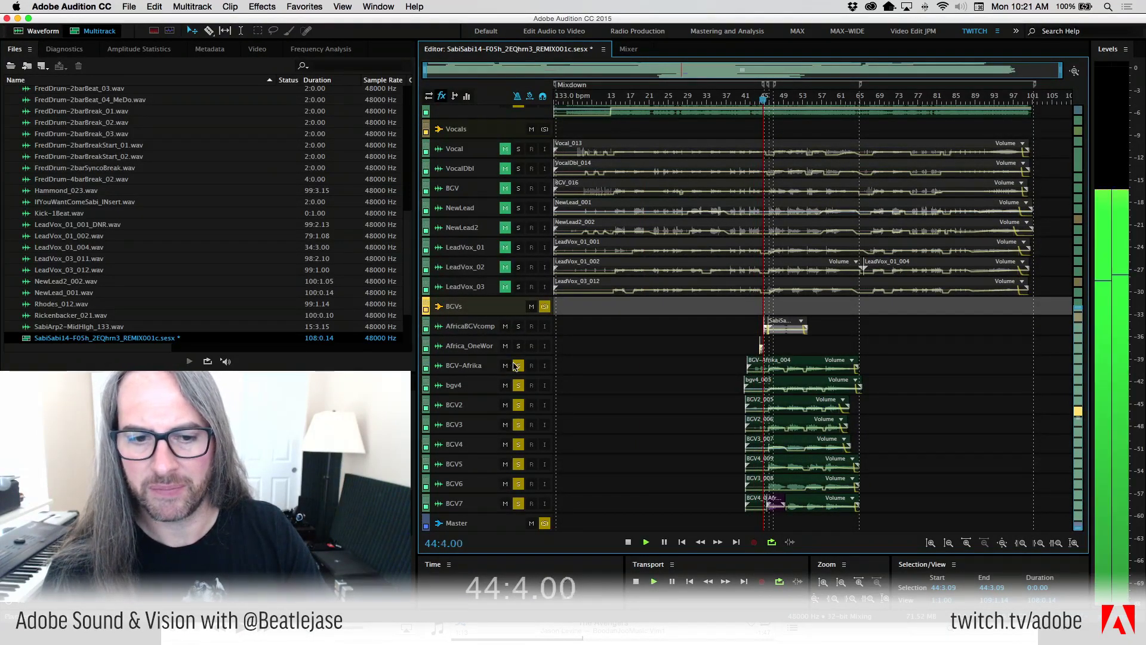
pyautogui.click(525, 326)
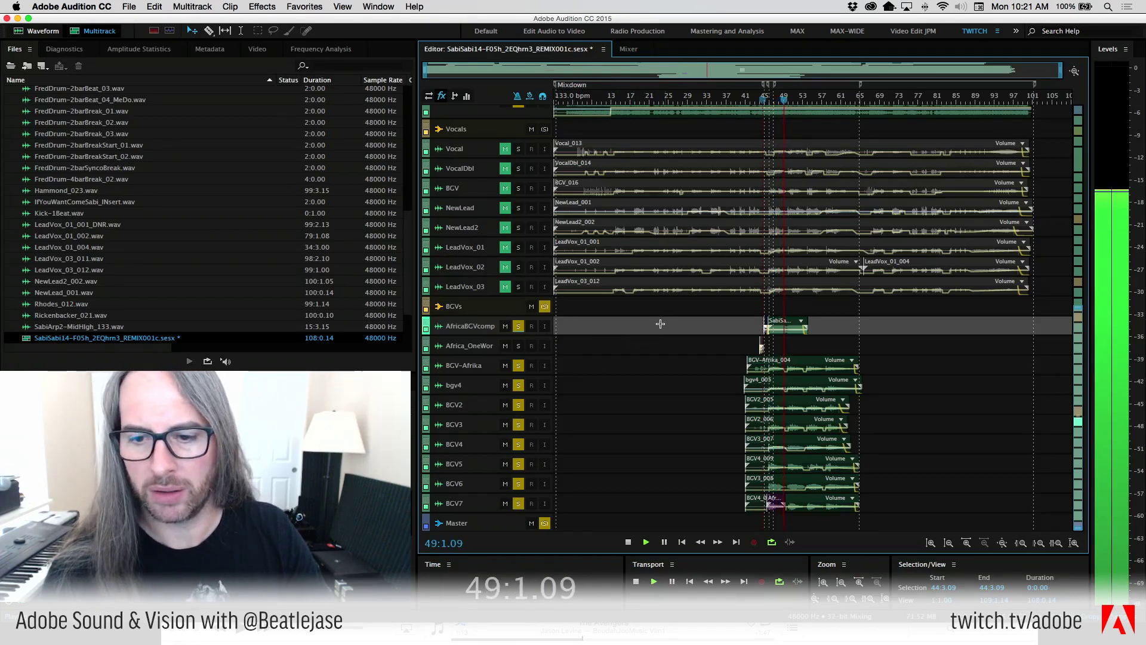
pyautogui.click(520, 327)
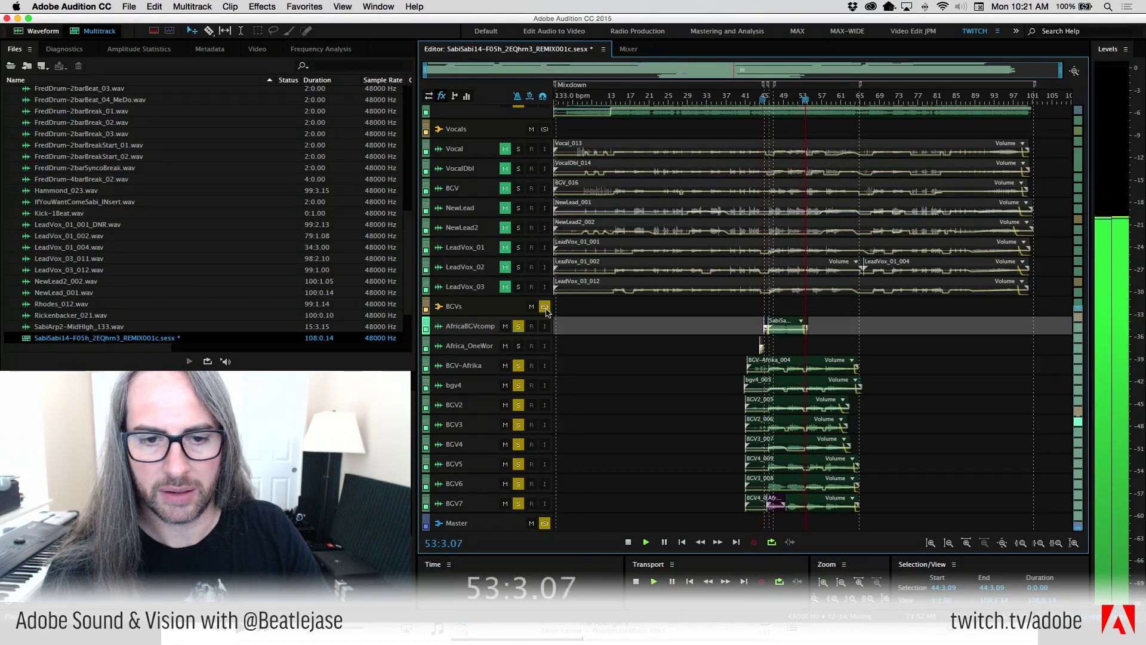
# Unsolo the BGVs bus, replay from about bar 45, and make the AfricaBGVcomp track taller
pyautogui.click(544, 307)
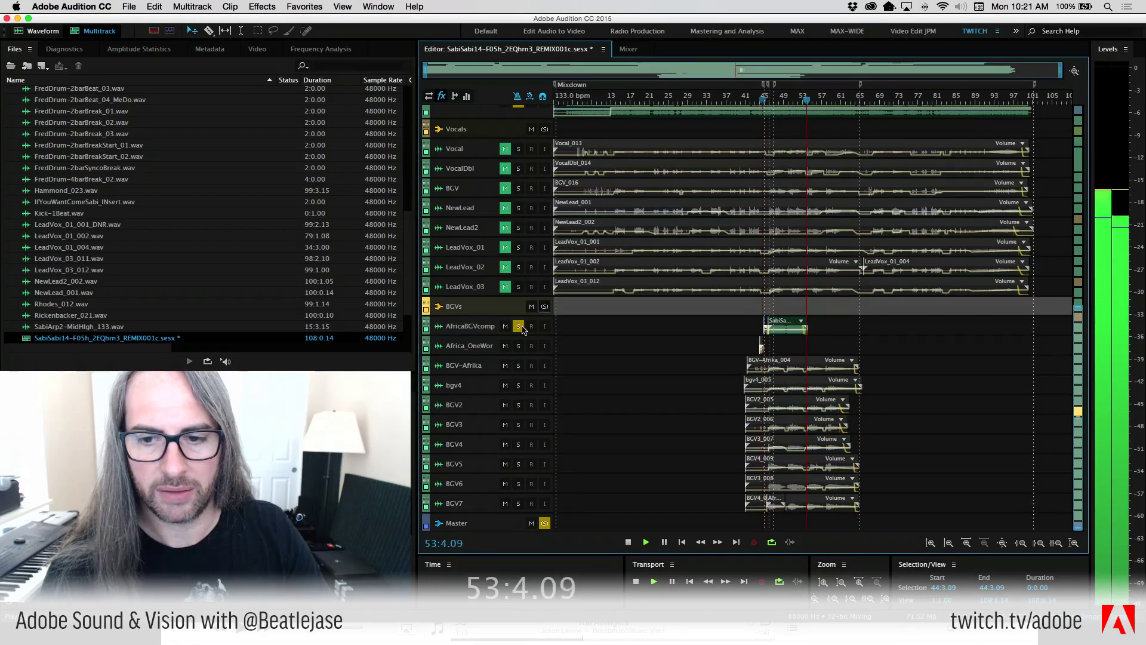
pyautogui.click(769, 103)
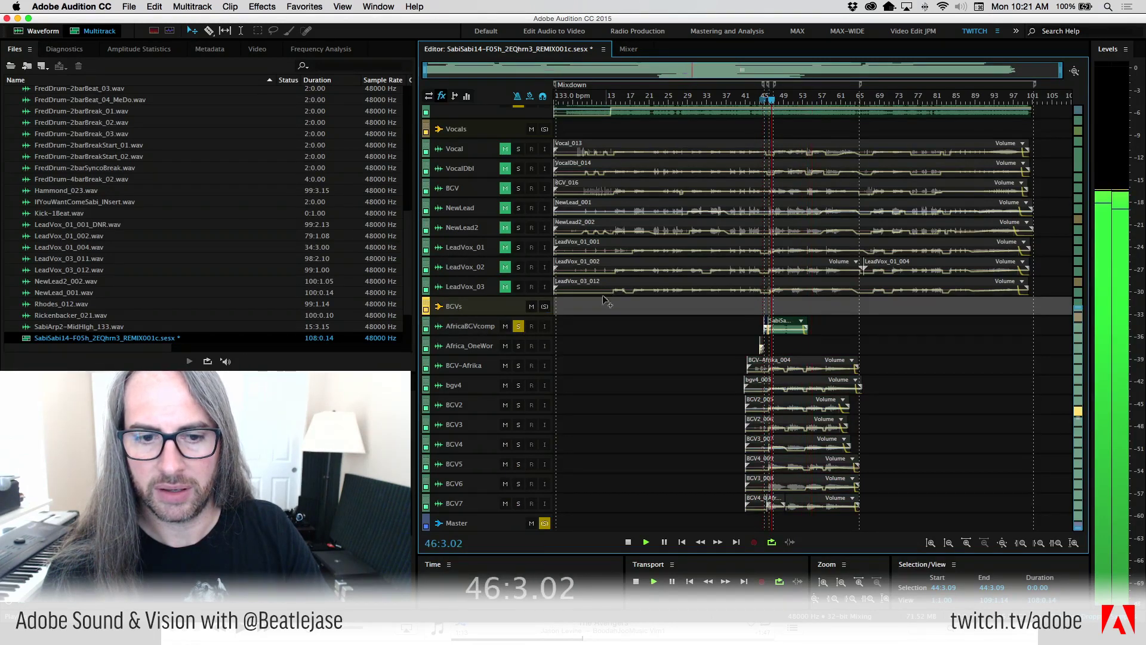
pyautogui.moveTo(548, 336); pyautogui.dragTo(546, 379)
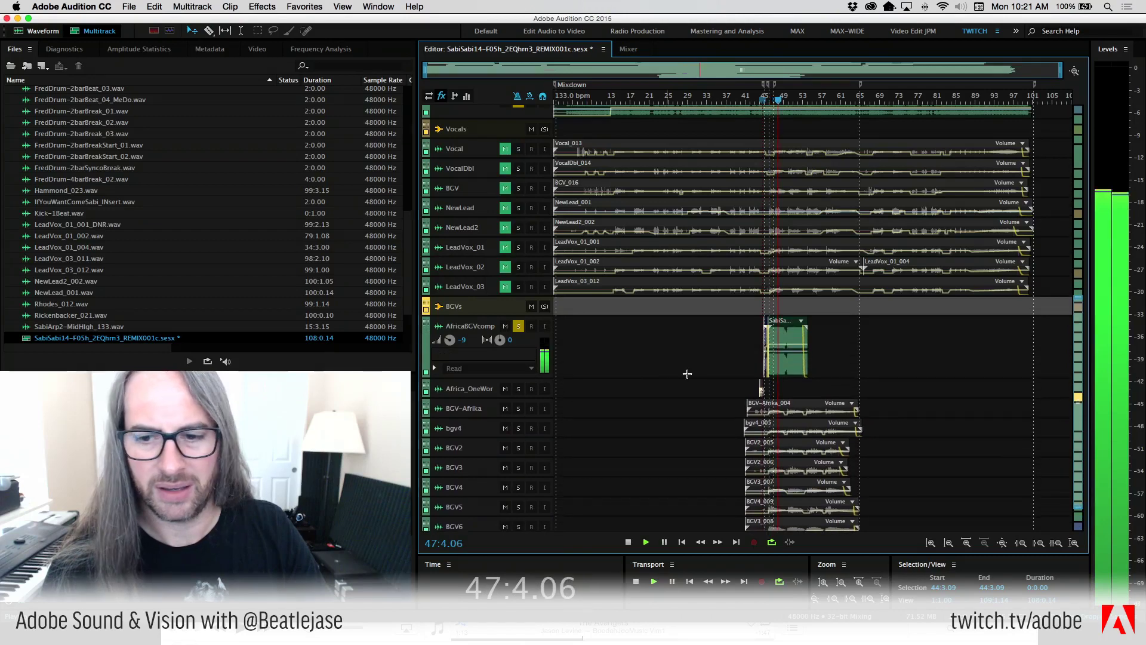
# Open the AfricaBGVcomp clip in the waveform editor and reduce the whole file's amplitude
pyautogui.click(779, 340)
pyautogui.doubleClick(779, 339)
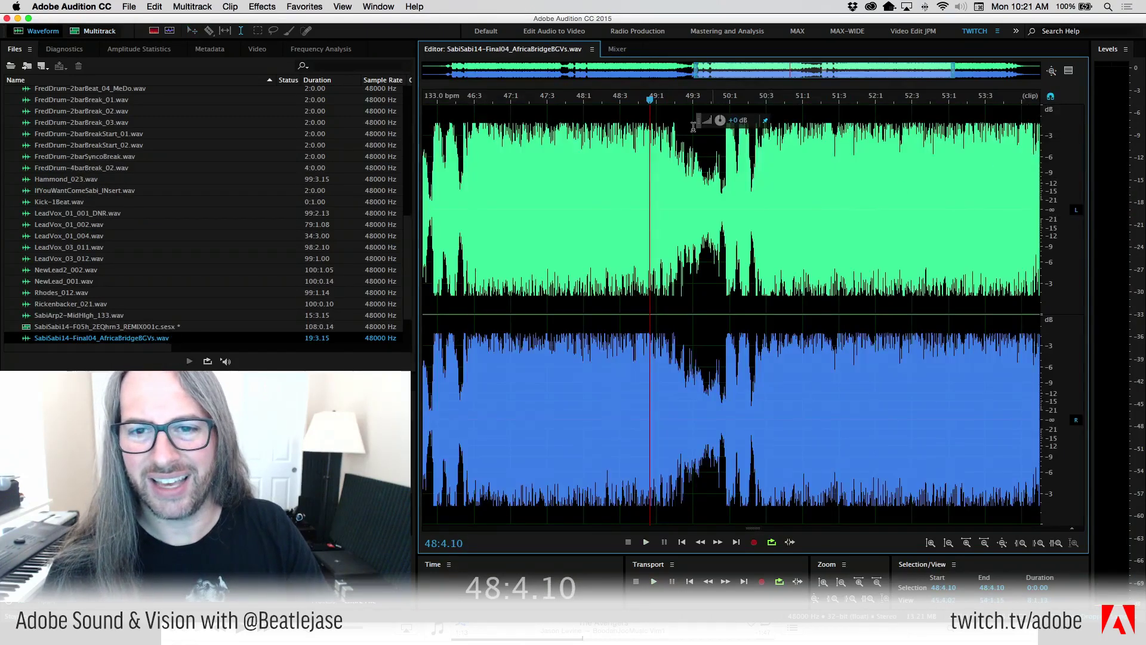
pyautogui.moveTo(722, 122); pyautogui.dragTo(717, 120)
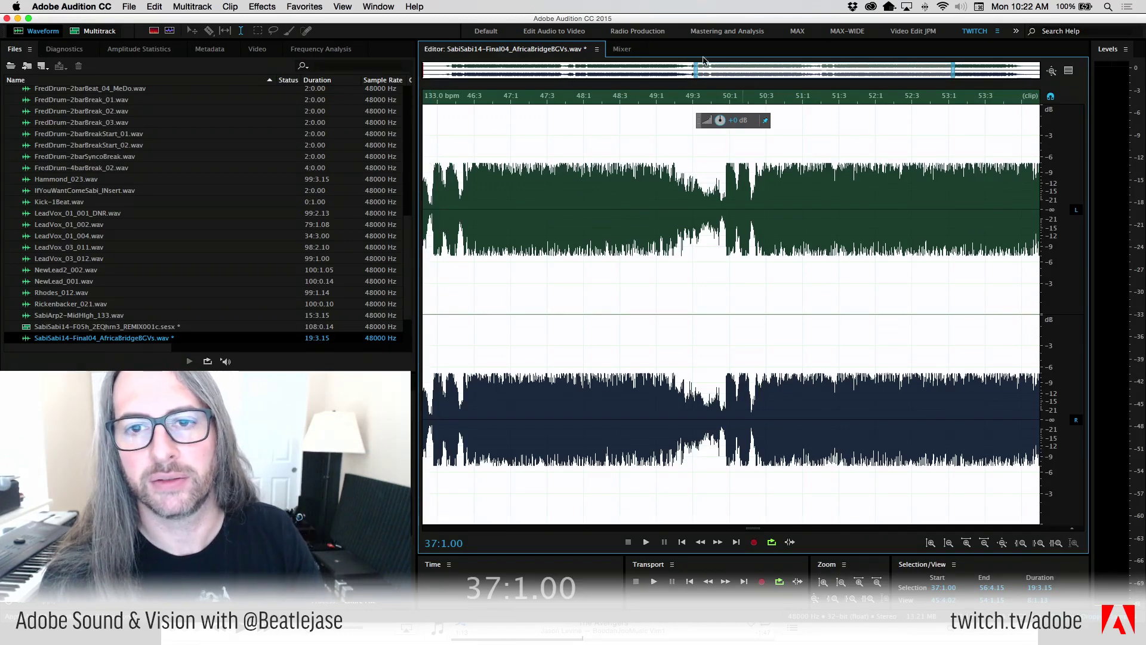
# Play the AfricaBridgeBGVs file from near its beginning at bar 37, stop, and return to the multitrack session
pyautogui.moveTo(689, 76); pyautogui.dragTo(238, 81)
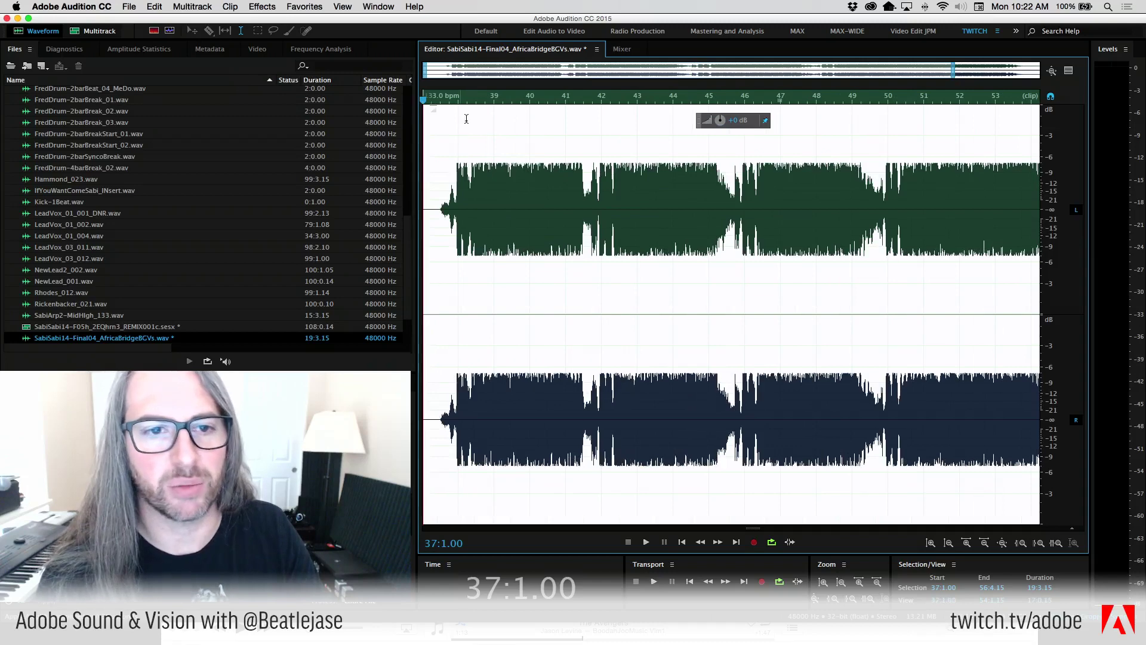
pyautogui.click(438, 138)
pyautogui.press('space')
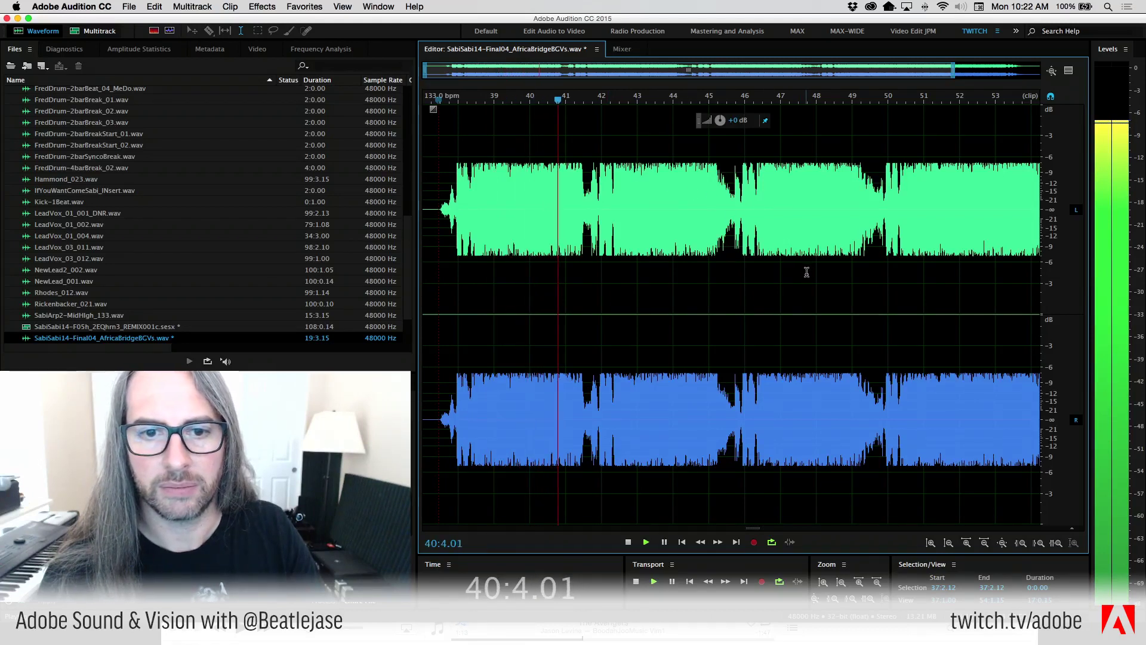
pyautogui.press('space')
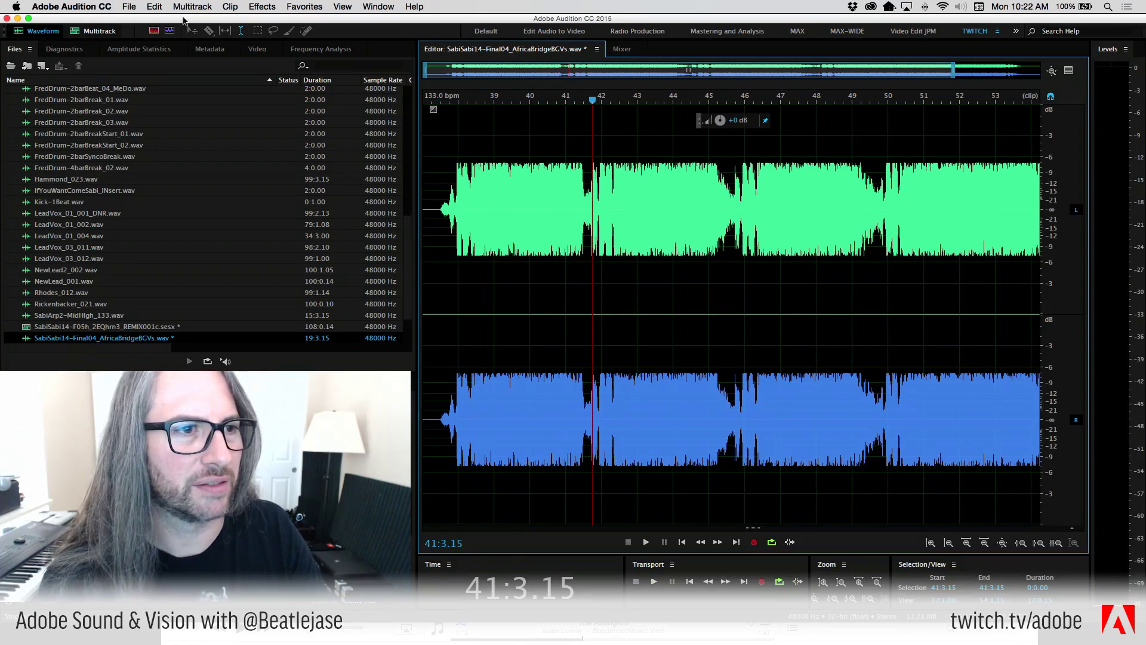
pyautogui.click(95, 31)
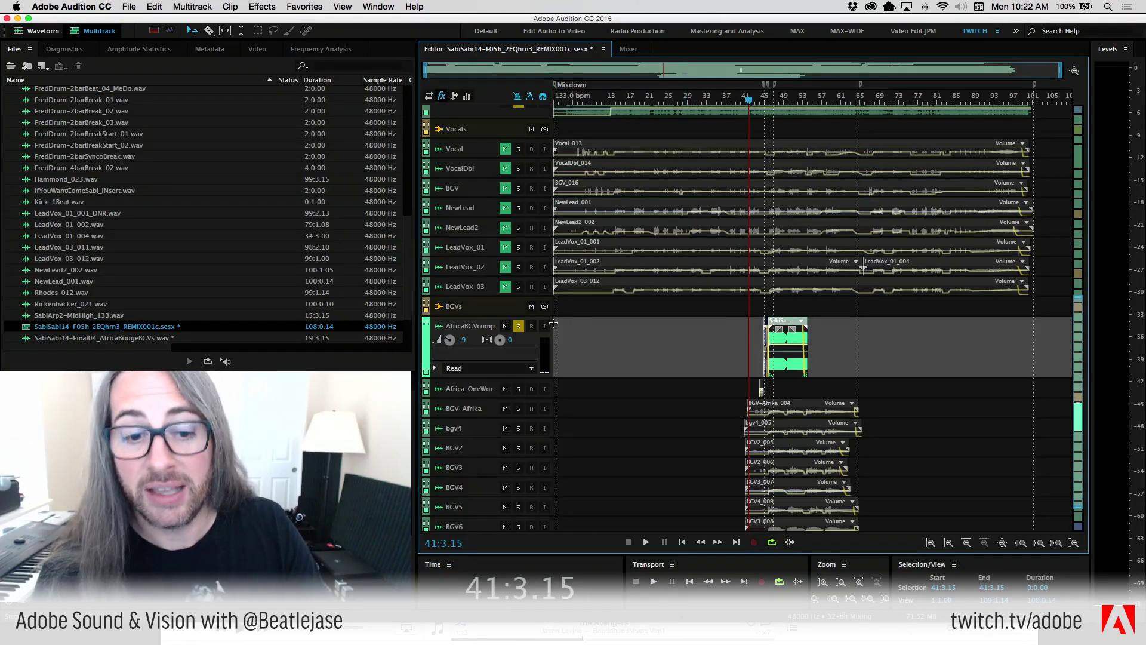
# Unsolo the AfricaBGVcomp track, shrink the enlarged tracks, and move the playhead to bar 31
pyautogui.click(519, 326)
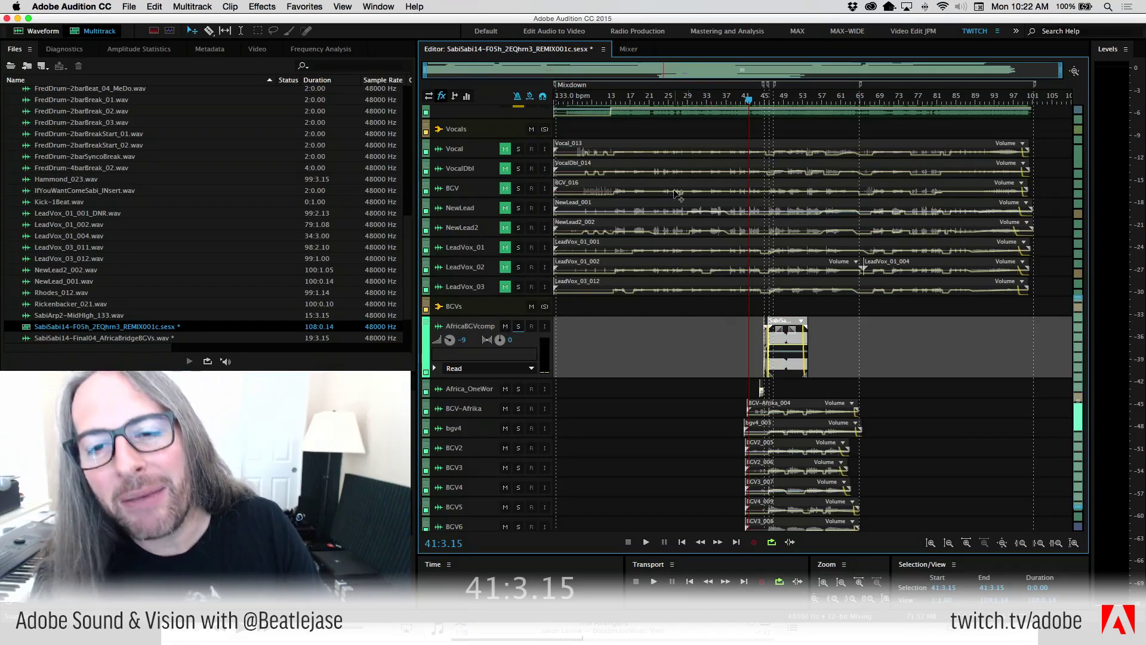
pyautogui.scroll(10, 679, 195)
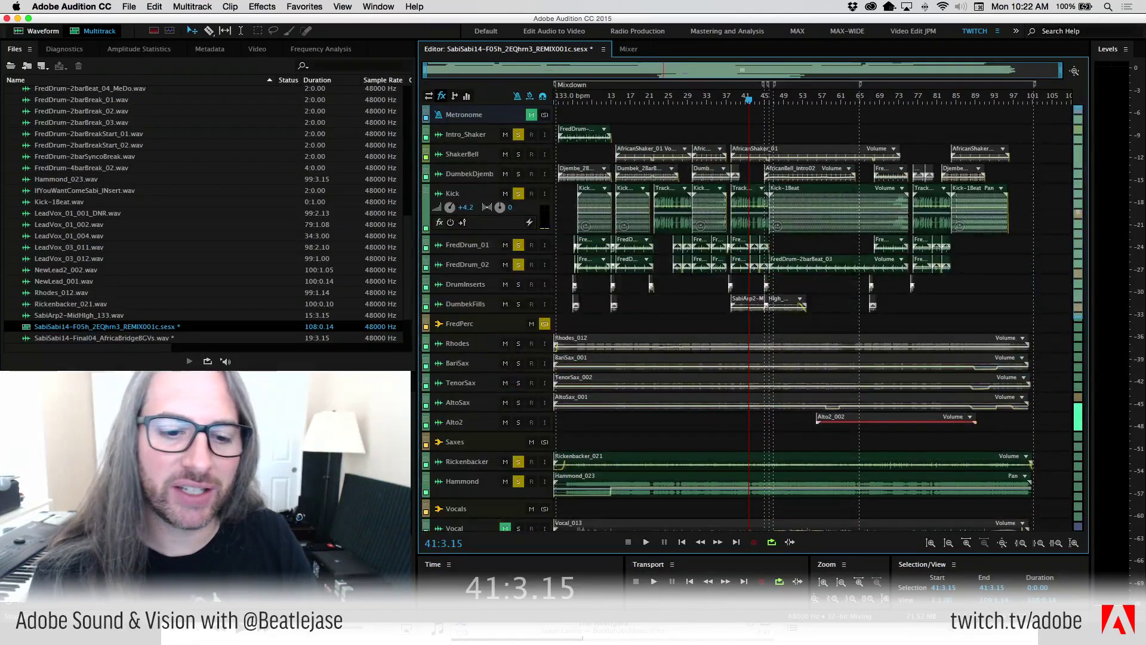
pyautogui.scroll(-5, 499, 403)
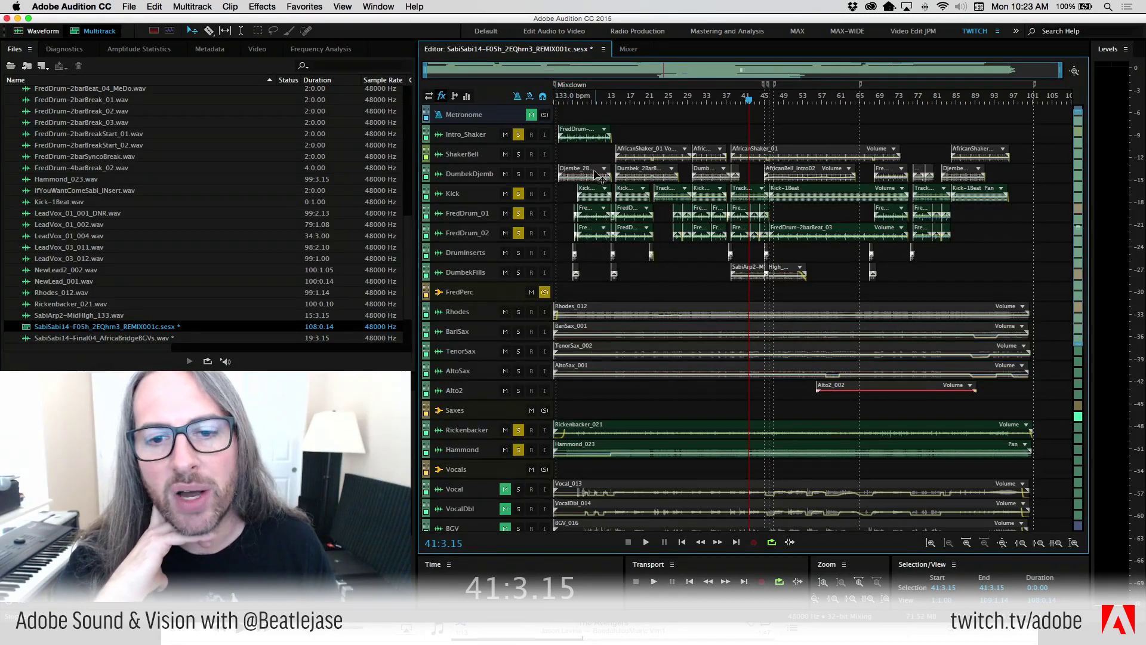
pyautogui.click(619, 104)
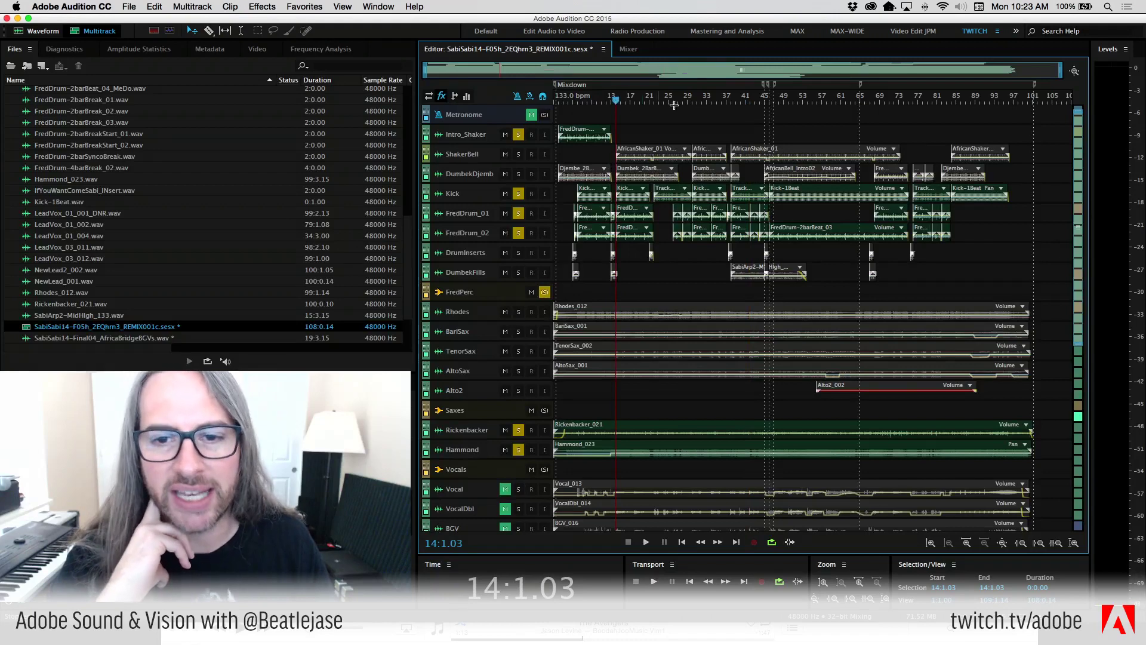
pyautogui.click(699, 102)
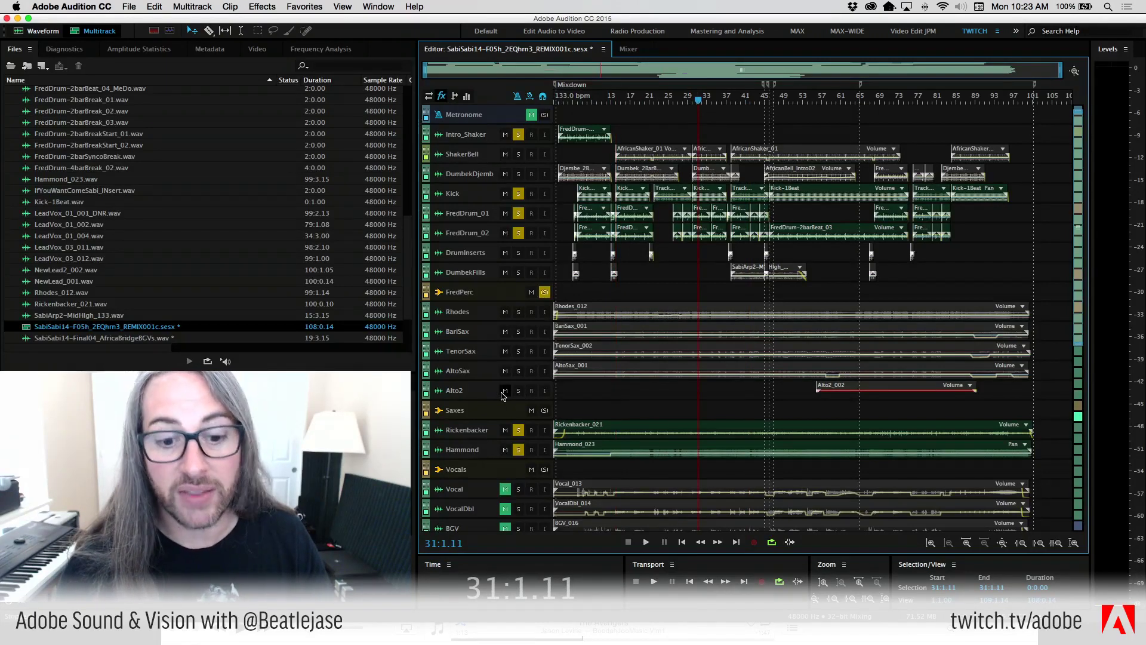
pyautogui.scroll(-5, 599, 469)
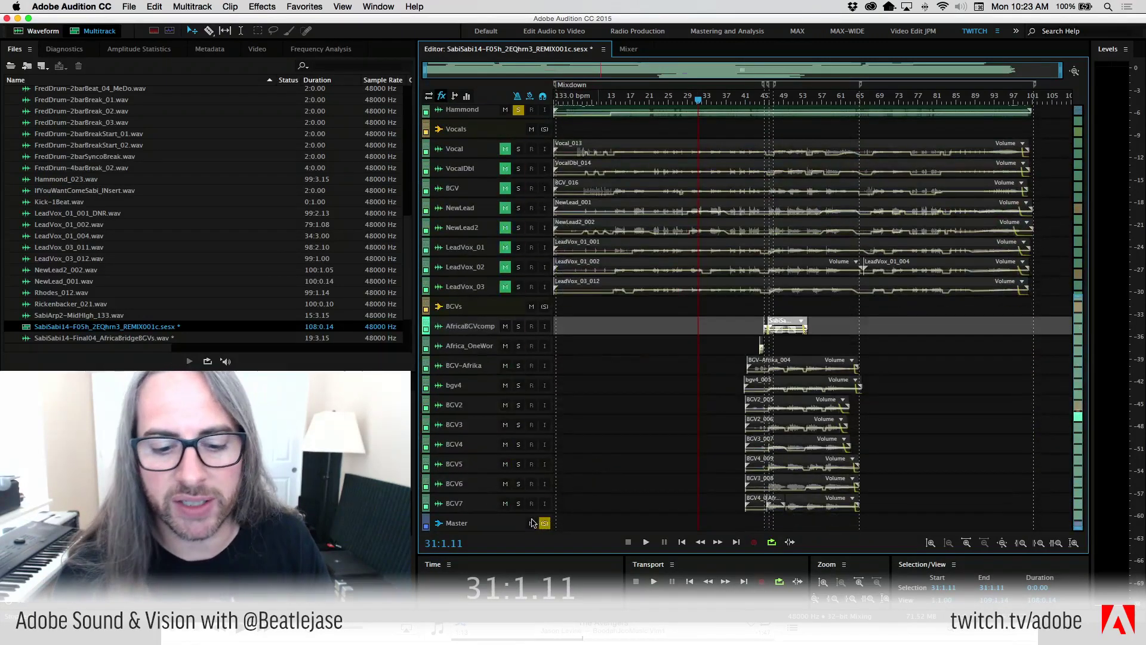
# Add the Mastering effect with its default preset to the selected AfricaBGVcomp clip and close its settings
pyautogui.scroll(-2, 537, 524)
pyautogui.scroll(7, 644, 291)
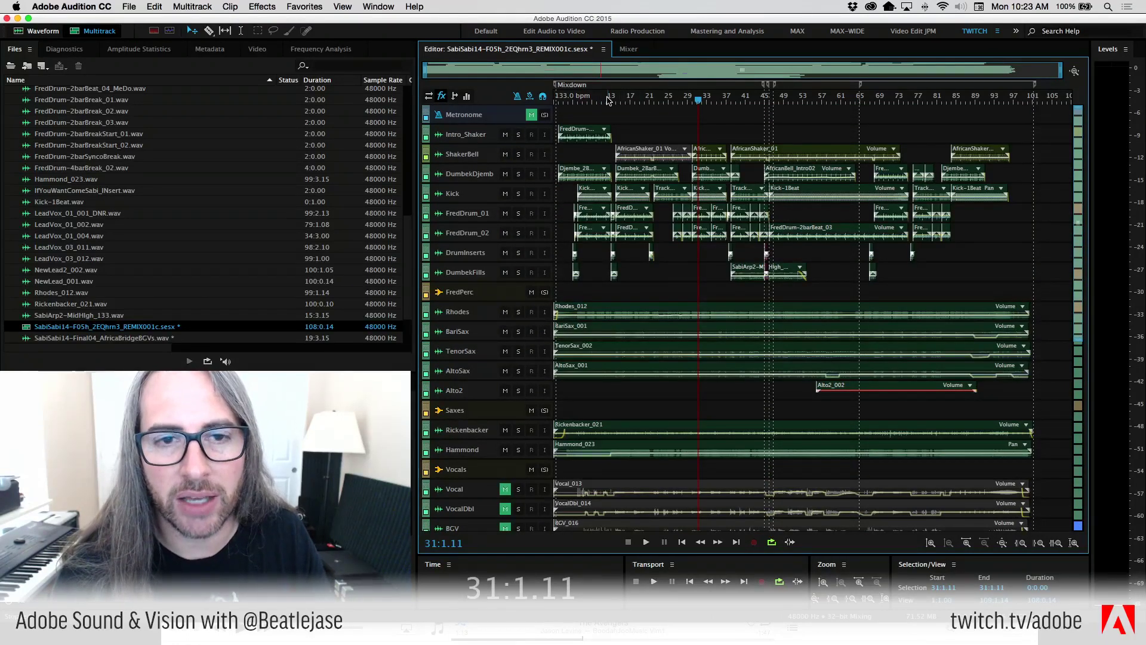
pyautogui.click(260, 3)
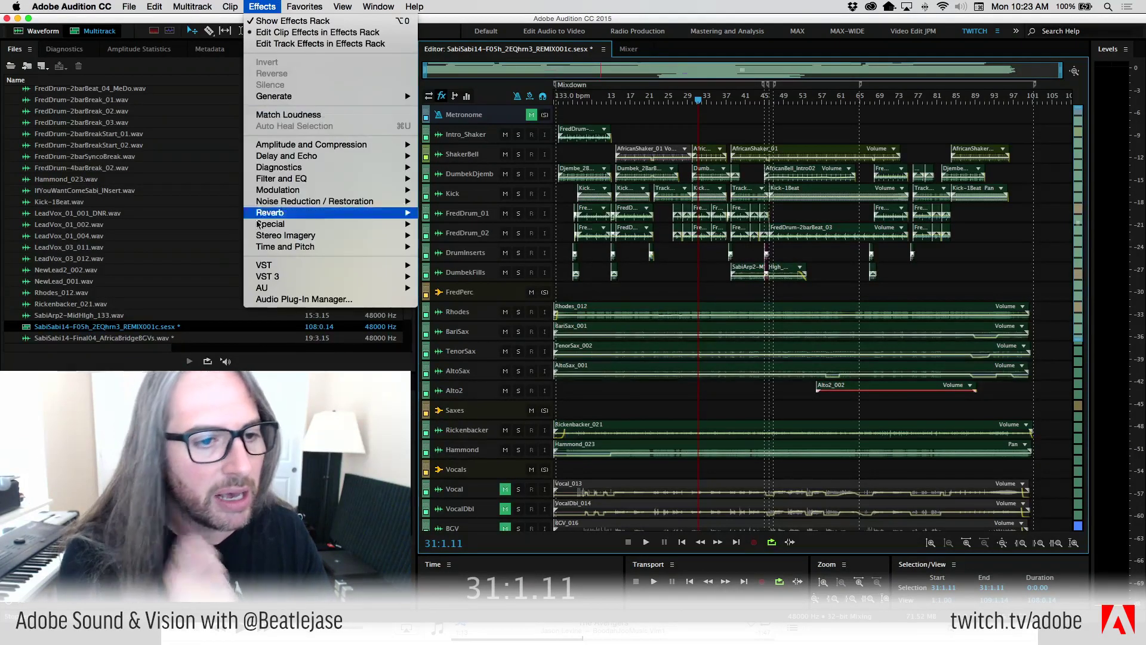
pyautogui.moveTo(297, 241)
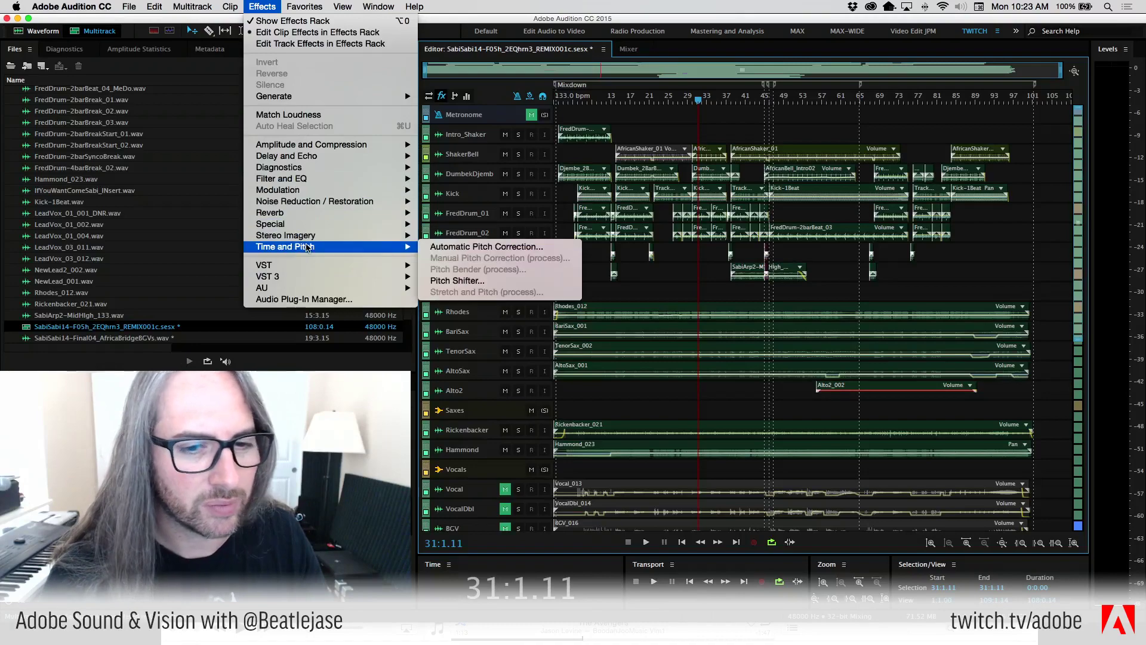
pyautogui.moveTo(349, 225)
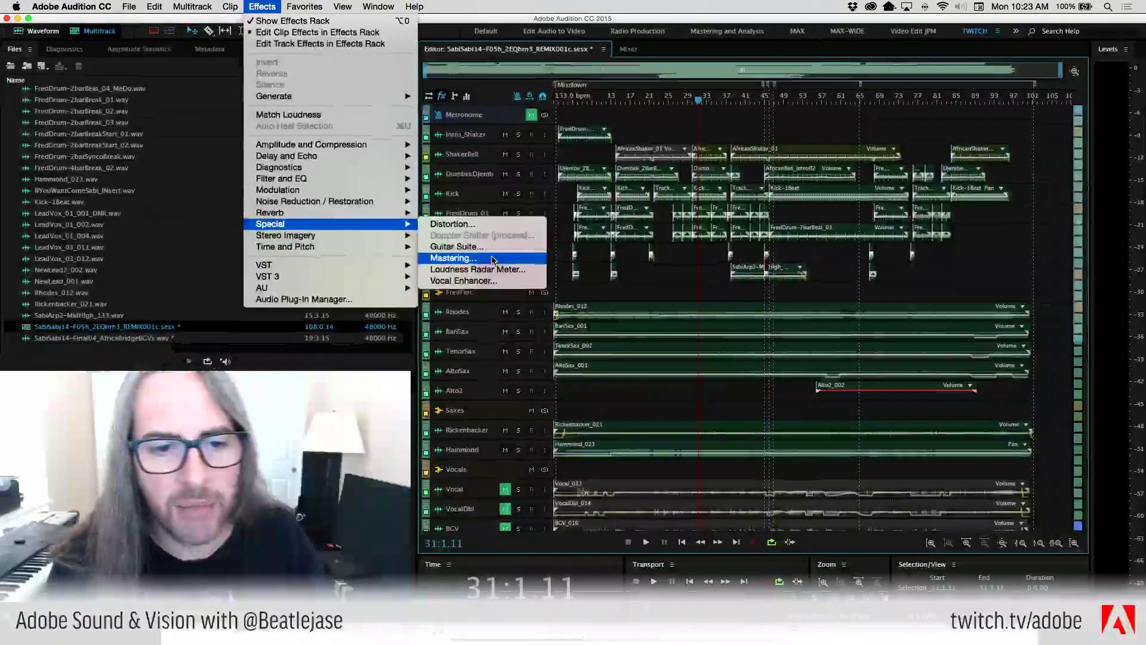
pyautogui.click(490, 260)
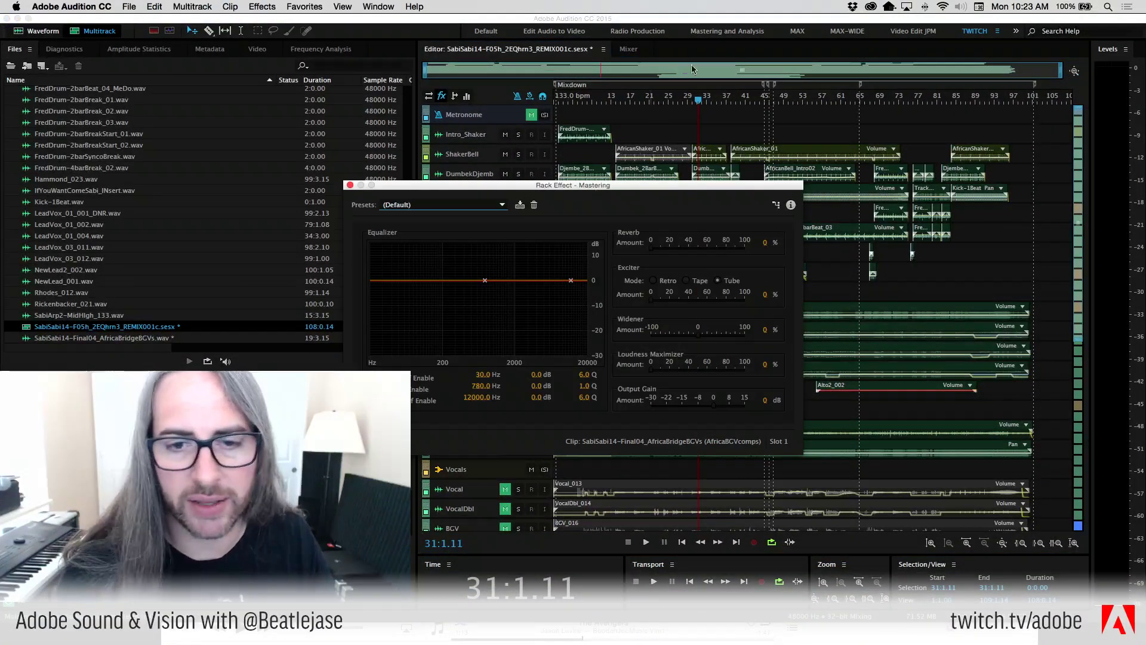
pyautogui.moveTo(555, 190); pyautogui.dragTo(618, 15)
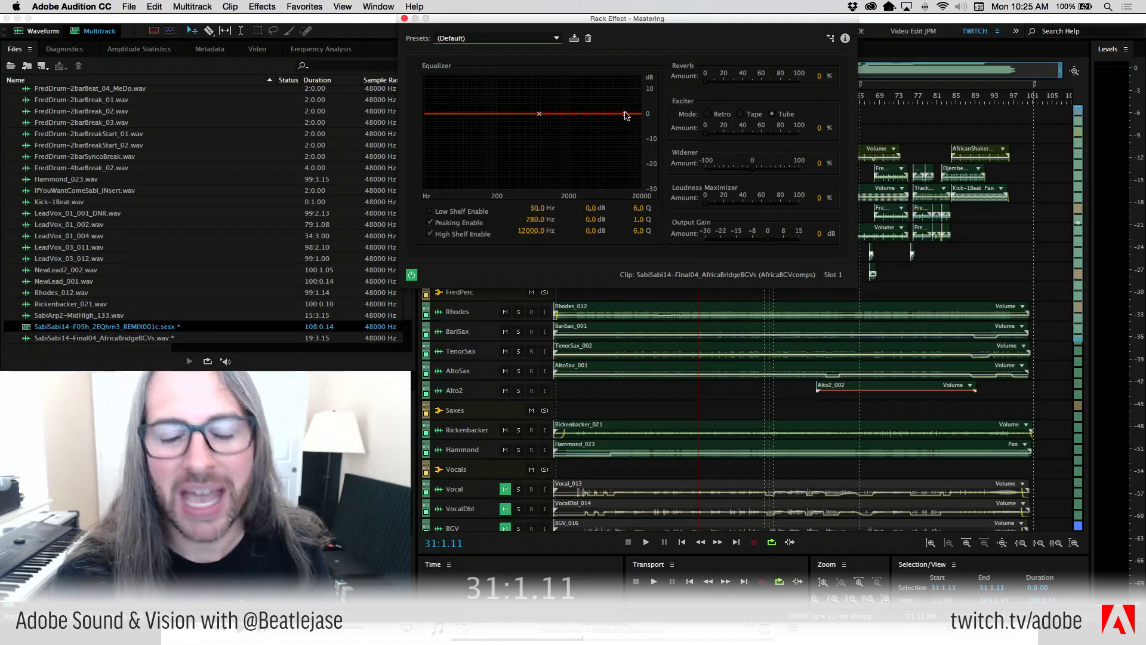
pyautogui.click(404, 18)
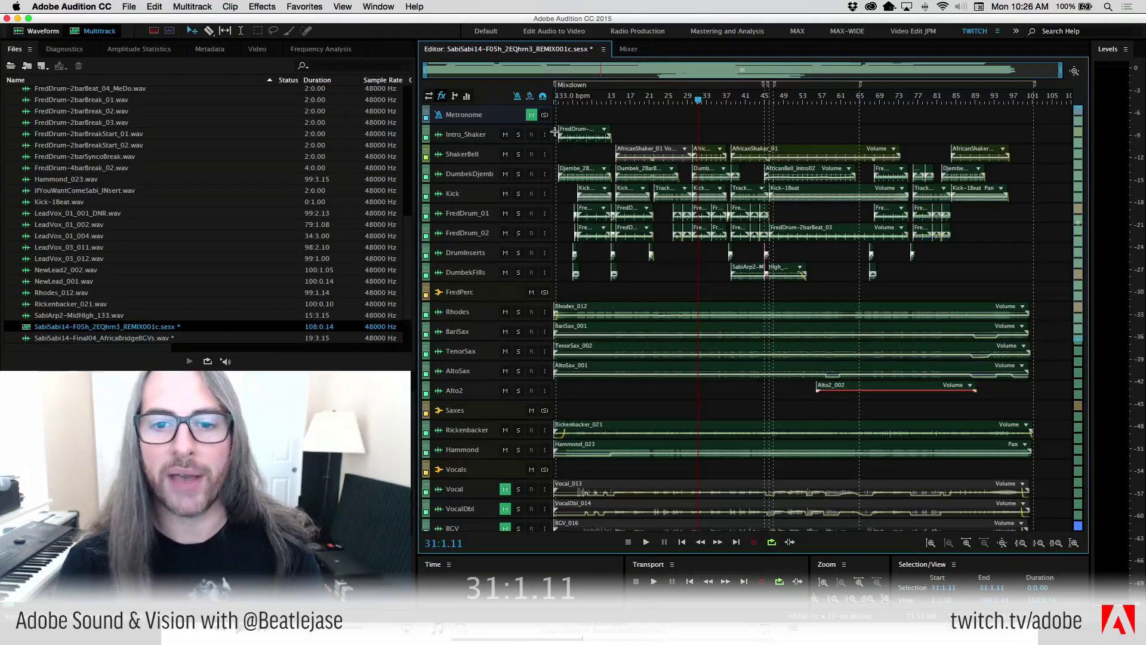
# Move the playhead to about bar 4 and play the session from there
pyautogui.click(595, 98)
pyautogui.click(573, 99)
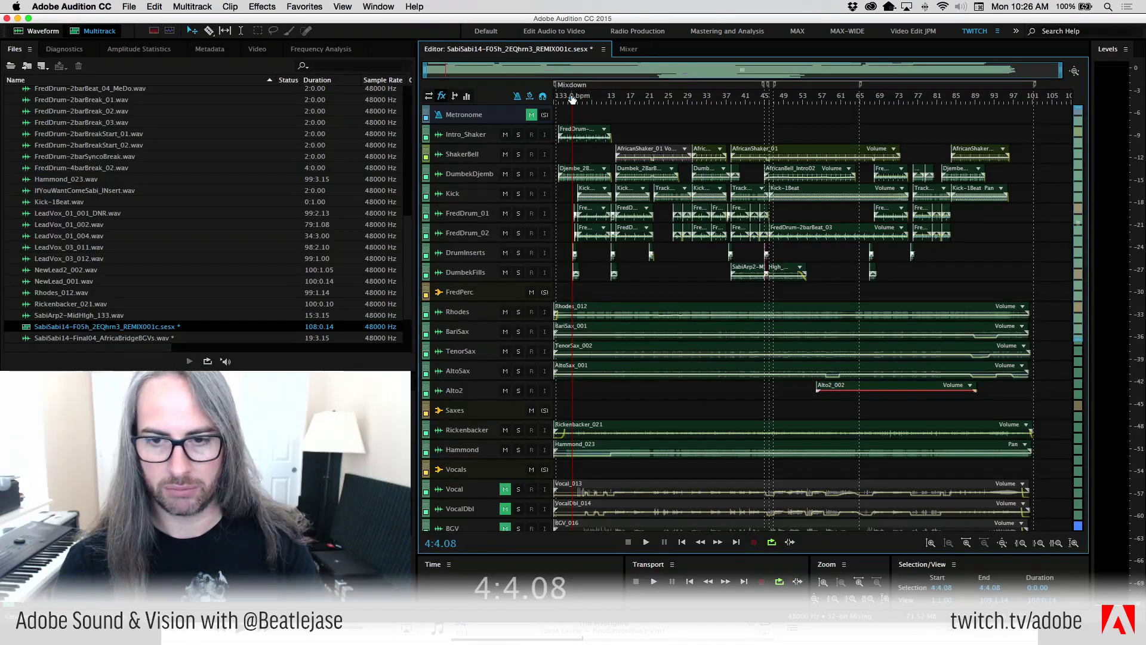
pyautogui.press('space')
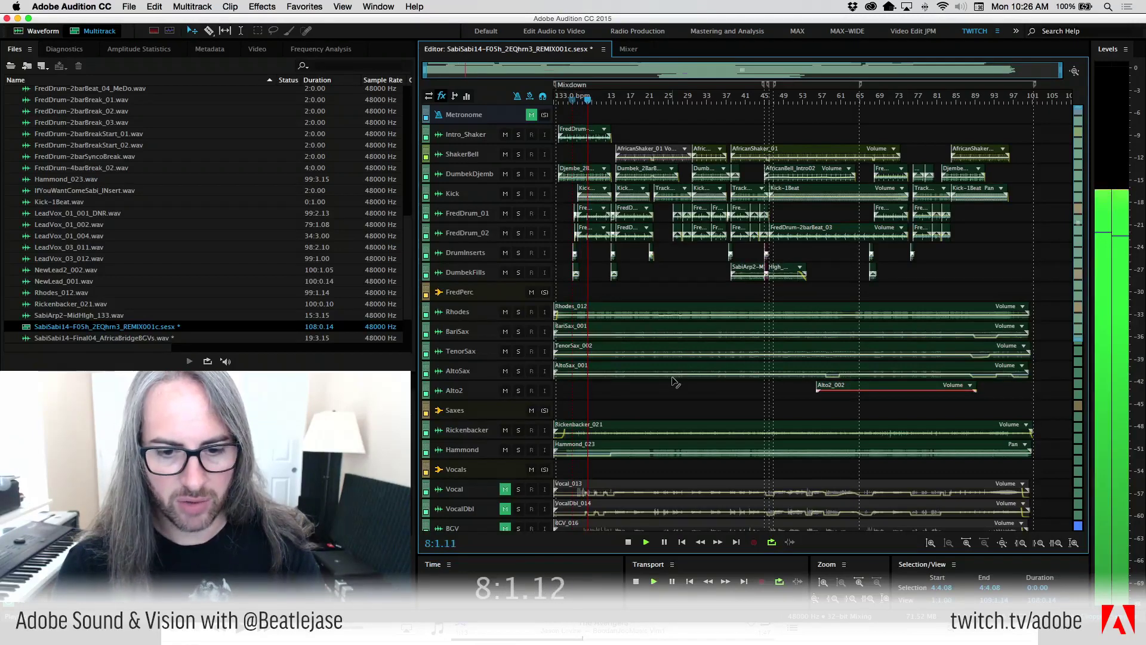
# Unmute the eight vocal tracks from Vocal through LeadVox_03 during playback
pyautogui.scroll(-3, 673, 382)
pyautogui.scroll(-2, 673, 382)
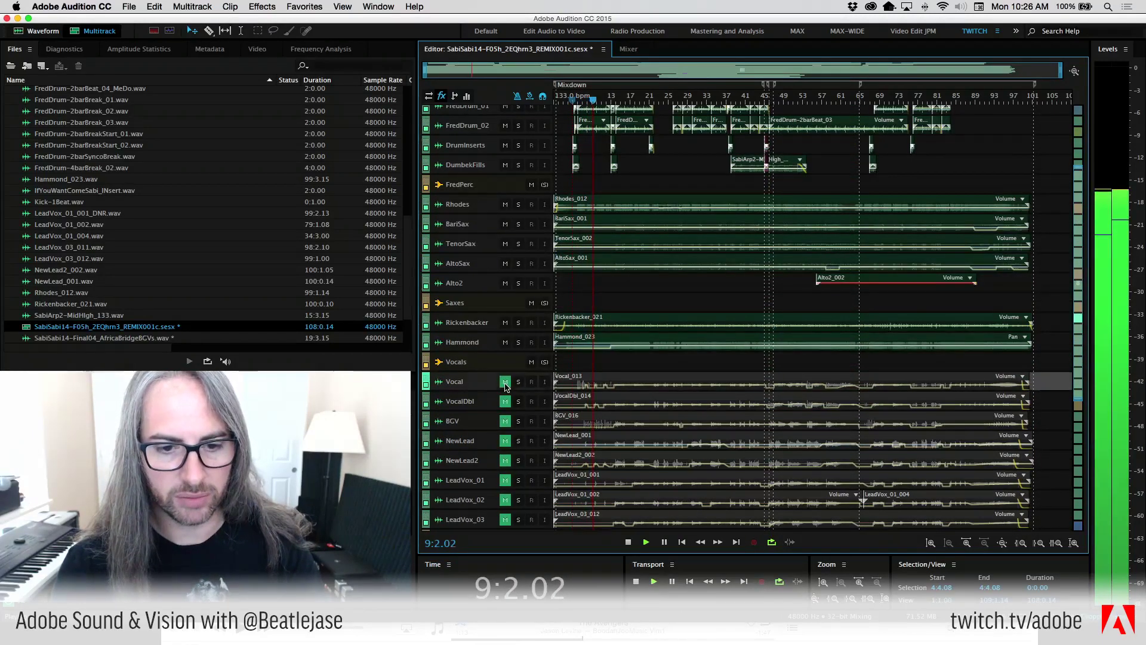
pyautogui.click(505, 381)
pyautogui.click(505, 402)
pyautogui.click(505, 422)
pyautogui.click(505, 441)
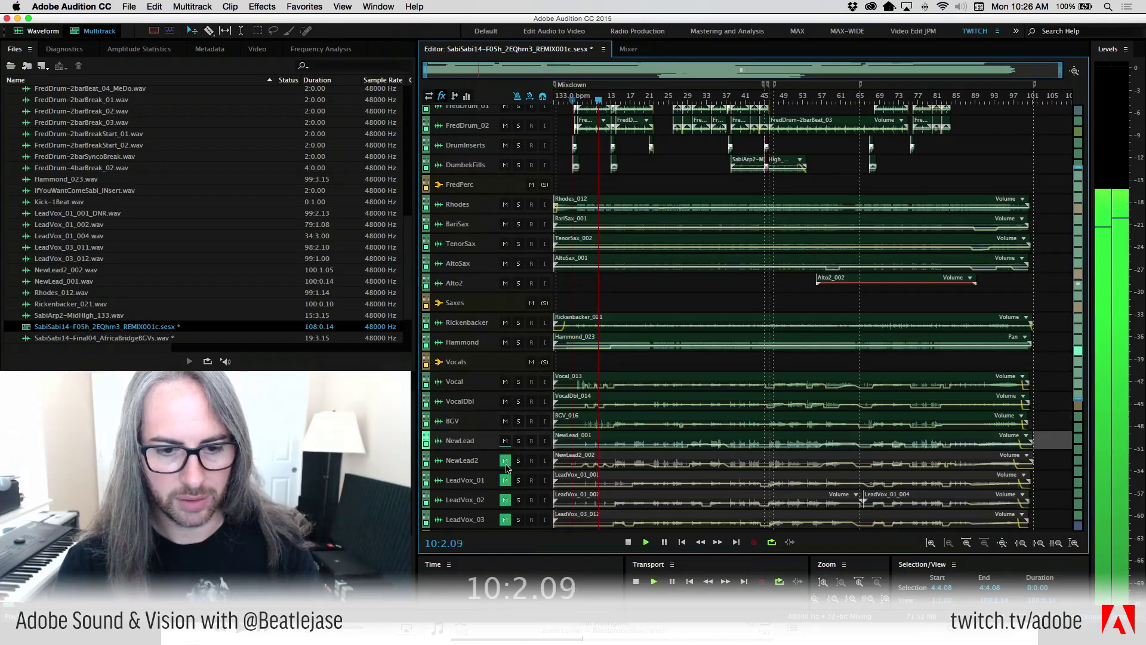
pyautogui.click(505, 461)
pyautogui.click(505, 480)
pyautogui.click(505, 500)
pyautogui.click(505, 519)
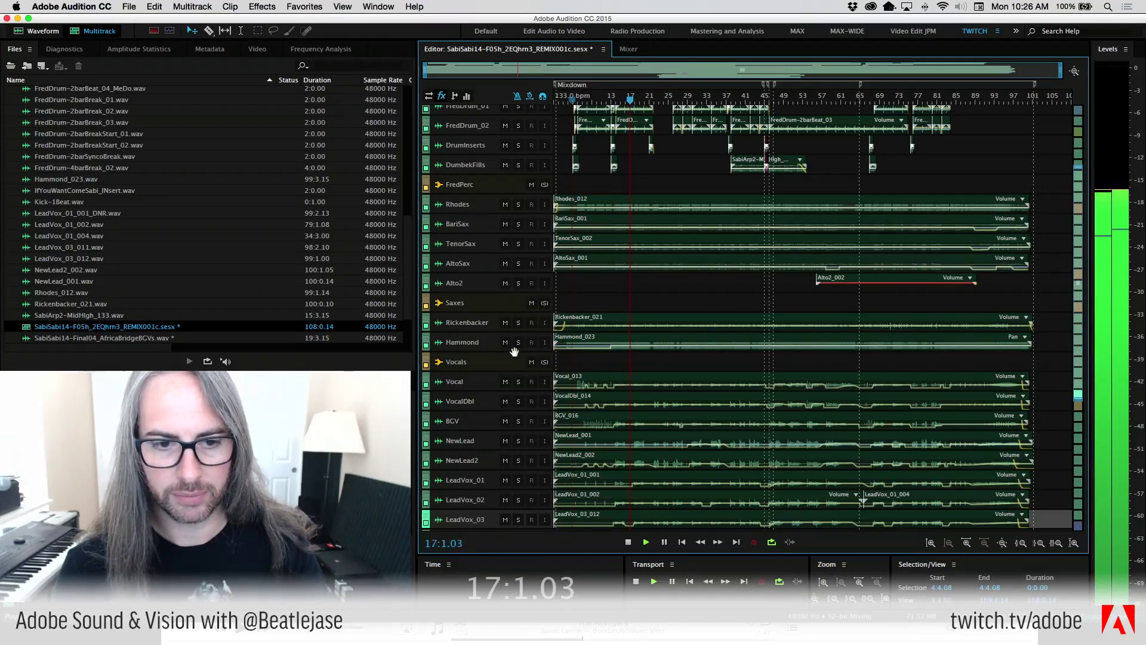
# Solo the Rhodes and Rickenbacker tracks together with the FredPerc bus
pyautogui.click(518, 204)
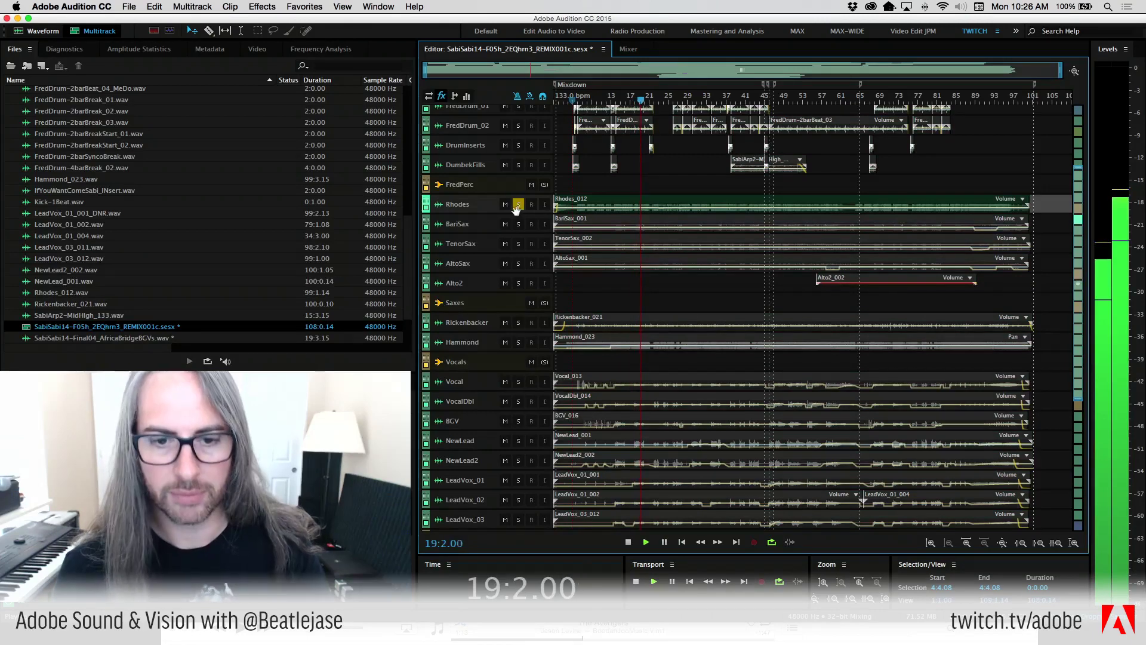
pyautogui.click(519, 323)
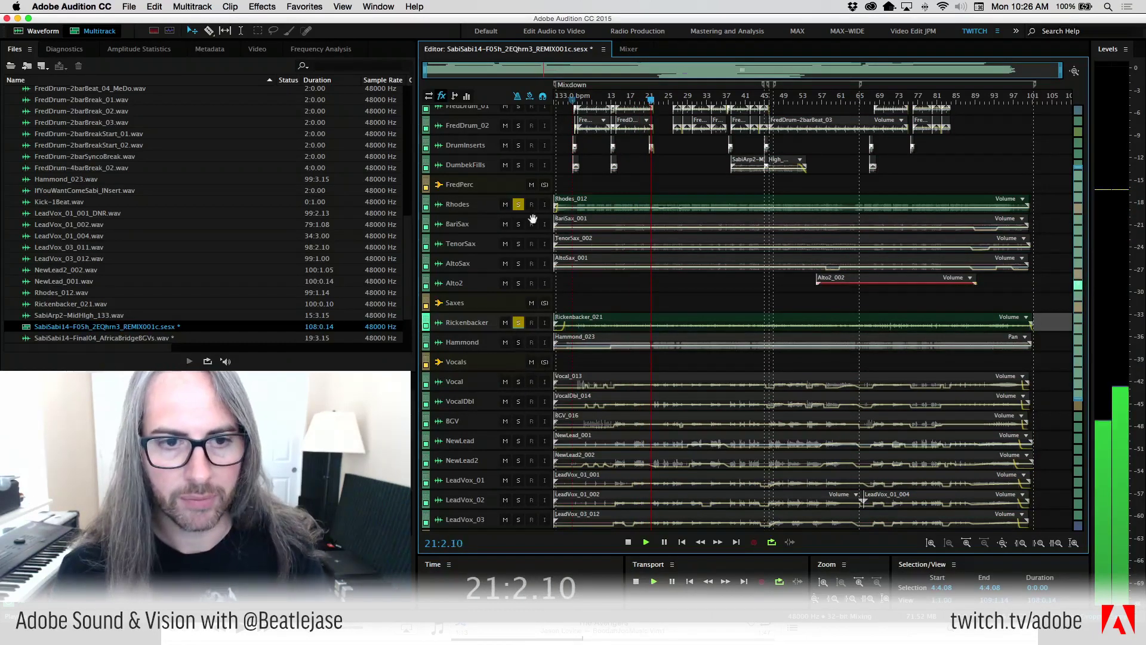
pyautogui.click(544, 185)
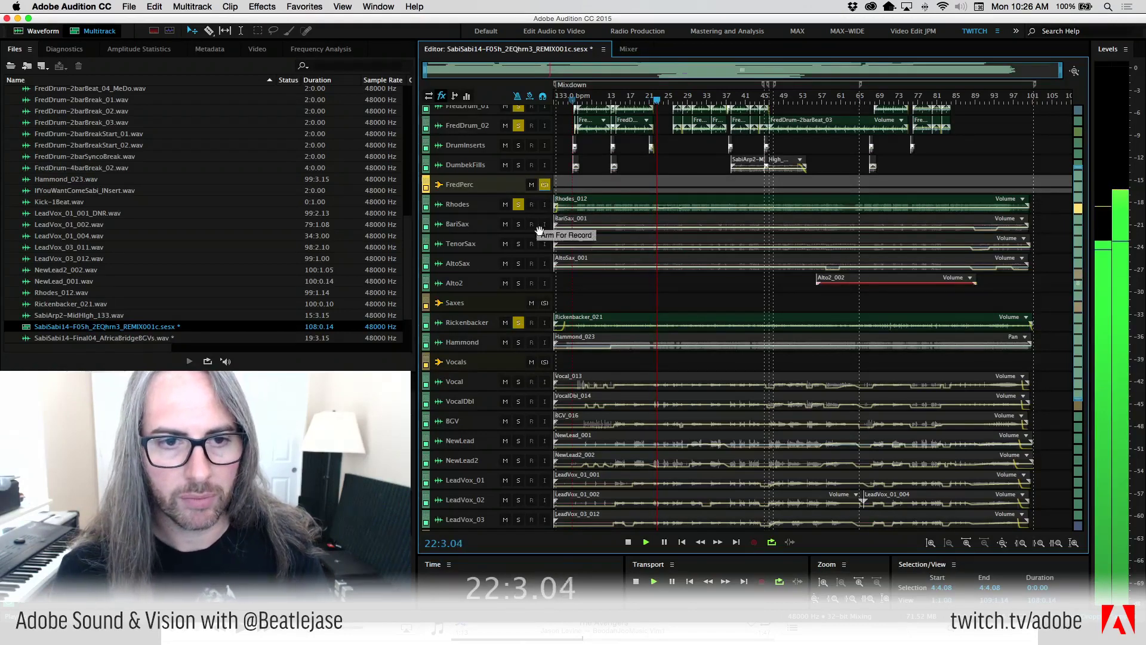
# Add the Kick, DumbekDjemb and ShakerBell tracks to the solo group, and stop playback at about bar 26
pyautogui.scroll(5, 529, 192)
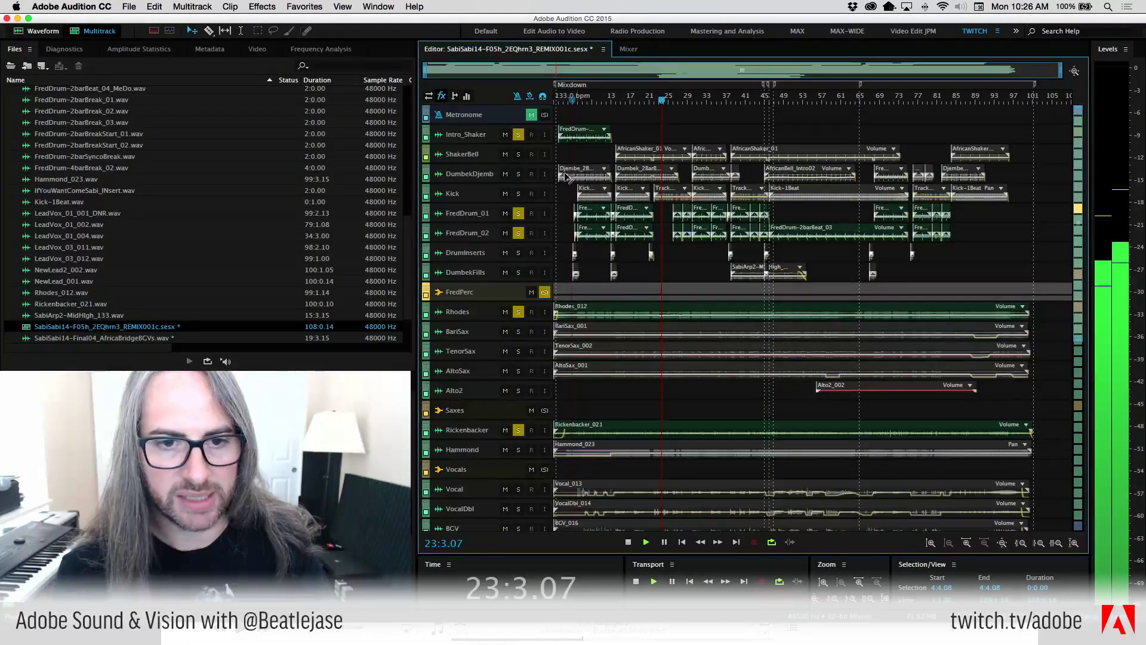
pyautogui.click(518, 194)
pyautogui.click(518, 173)
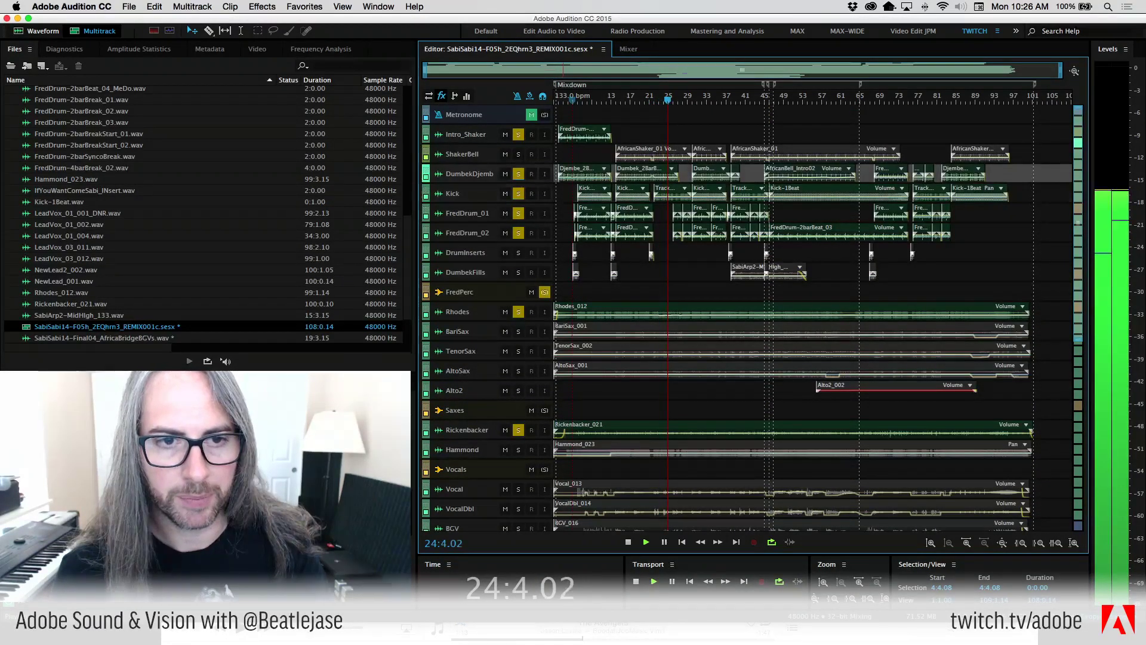
pyautogui.click(518, 154)
pyautogui.scroll(-5, 604, 293)
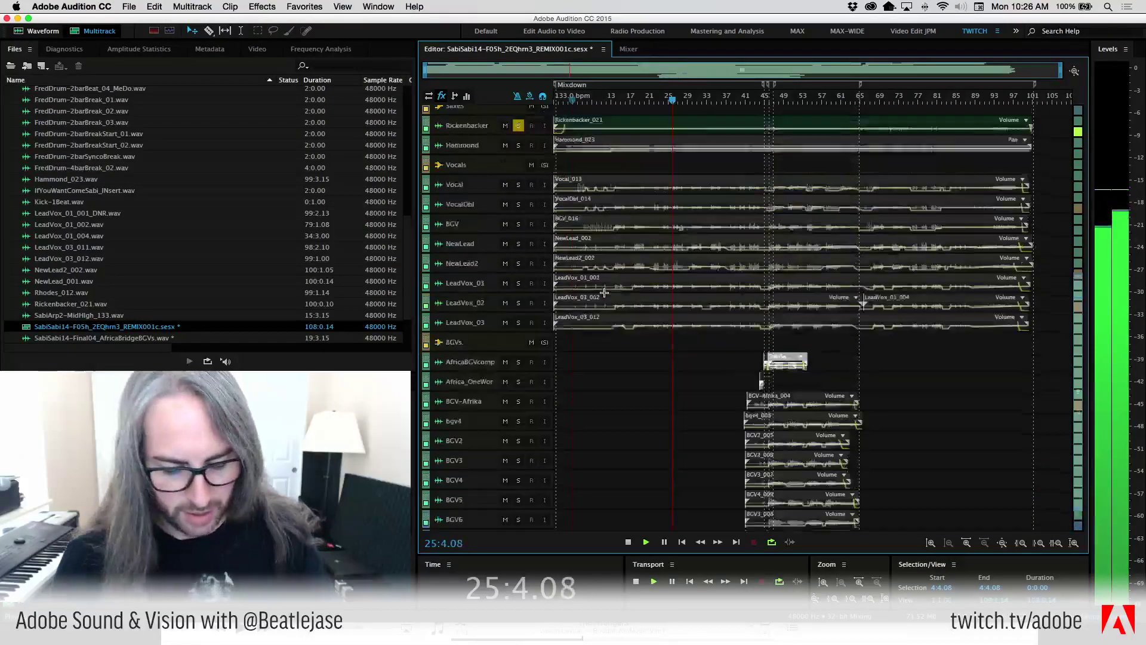
pyautogui.scroll(4, 604, 292)
pyautogui.press('space')
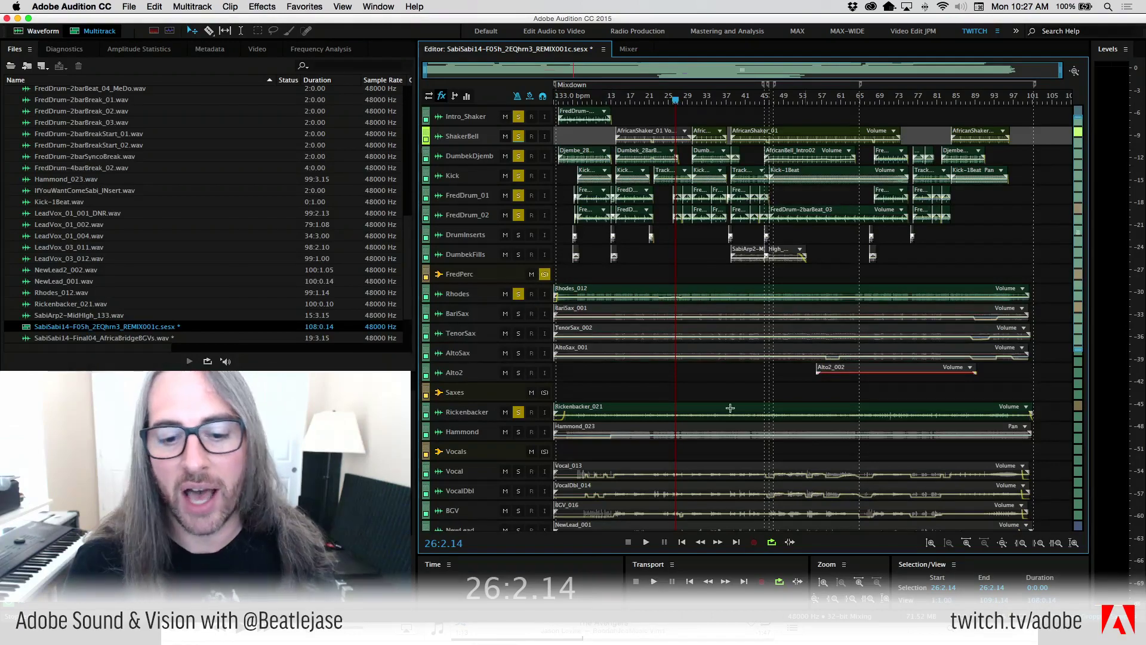
# Solo the BariSax, TenorSax, AltoSax and Alto2 tracks as well as DrumInserts and DumbekFills
pyautogui.scroll(-8, 710, 418)
pyautogui.scroll(8, 707, 419)
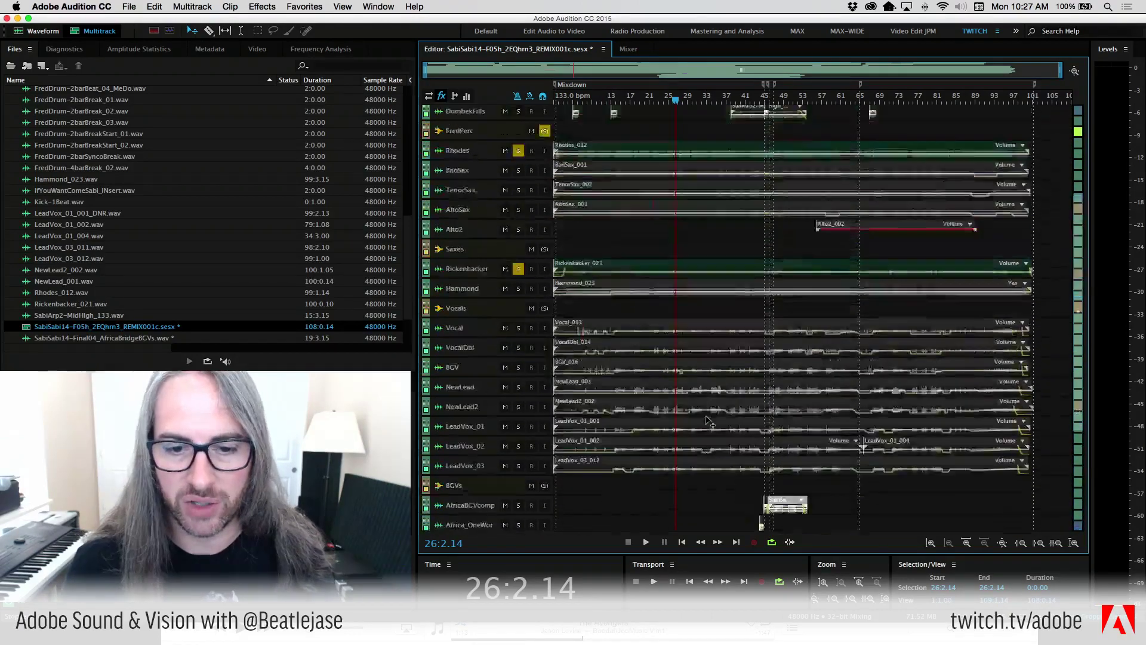
pyautogui.click(518, 331)
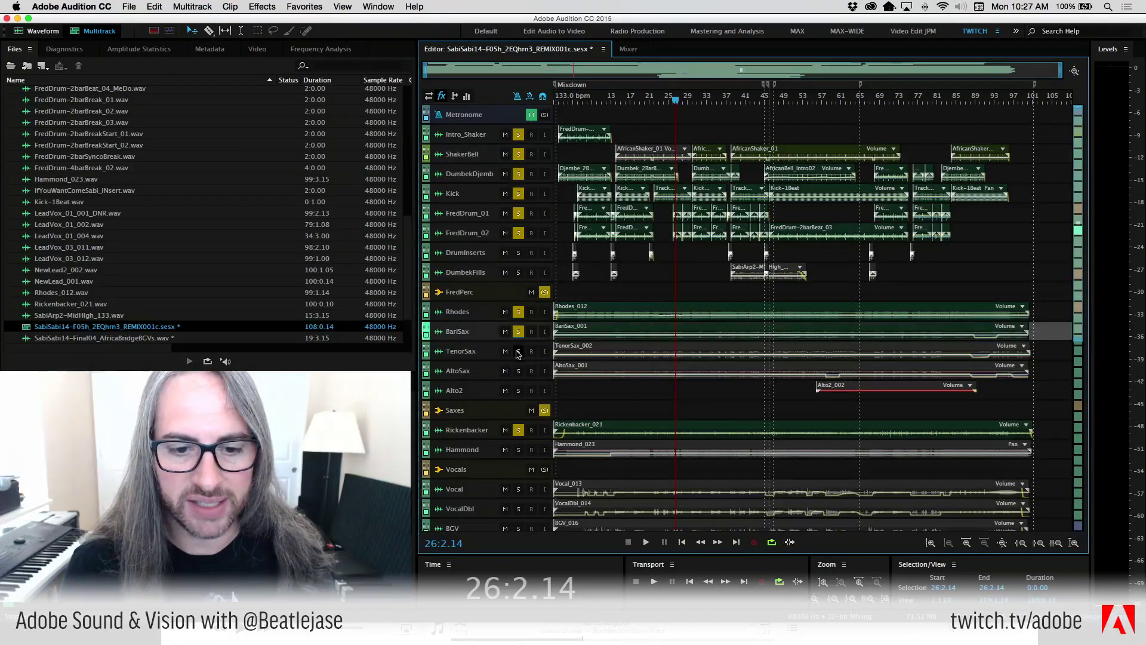
pyautogui.click(518, 351)
pyautogui.click(518, 371)
pyautogui.click(518, 391)
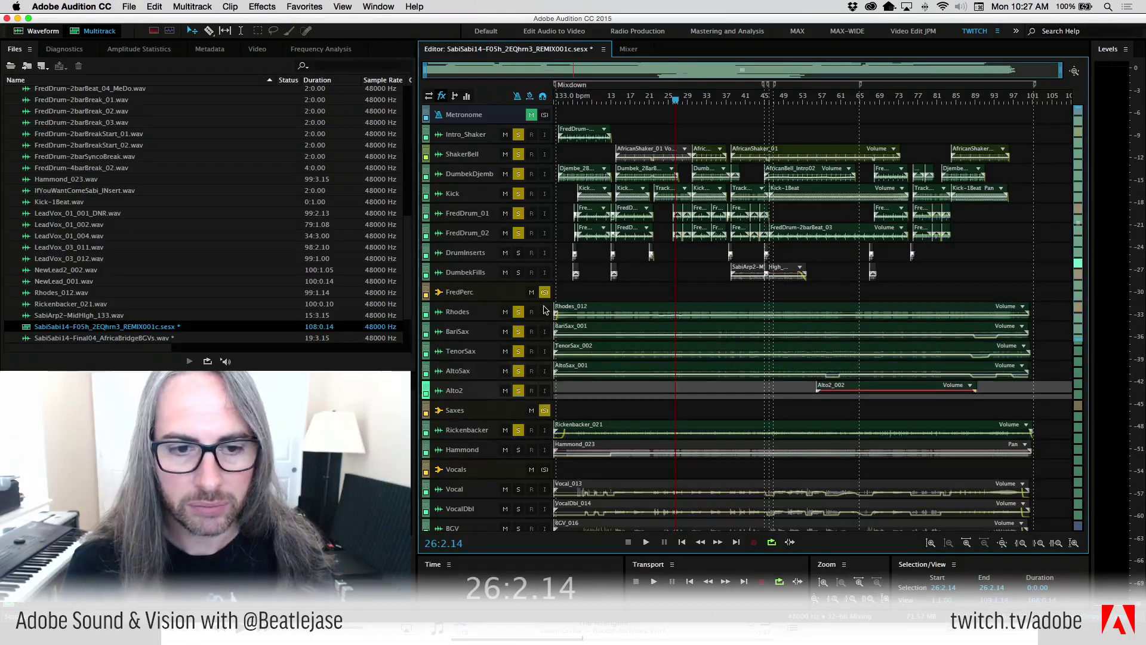
pyautogui.click(519, 252)
pyautogui.click(519, 272)
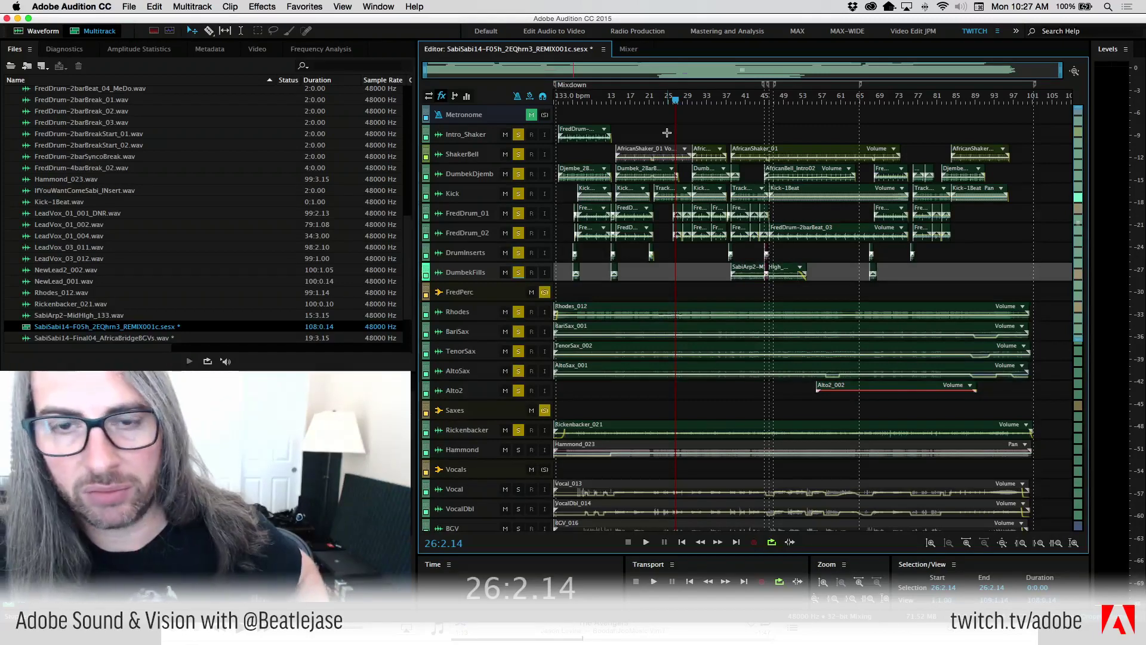
# Play the soloed mix from bar 26 to about bar 100, view its live frequency analysis, and stop
pyautogui.press('space')
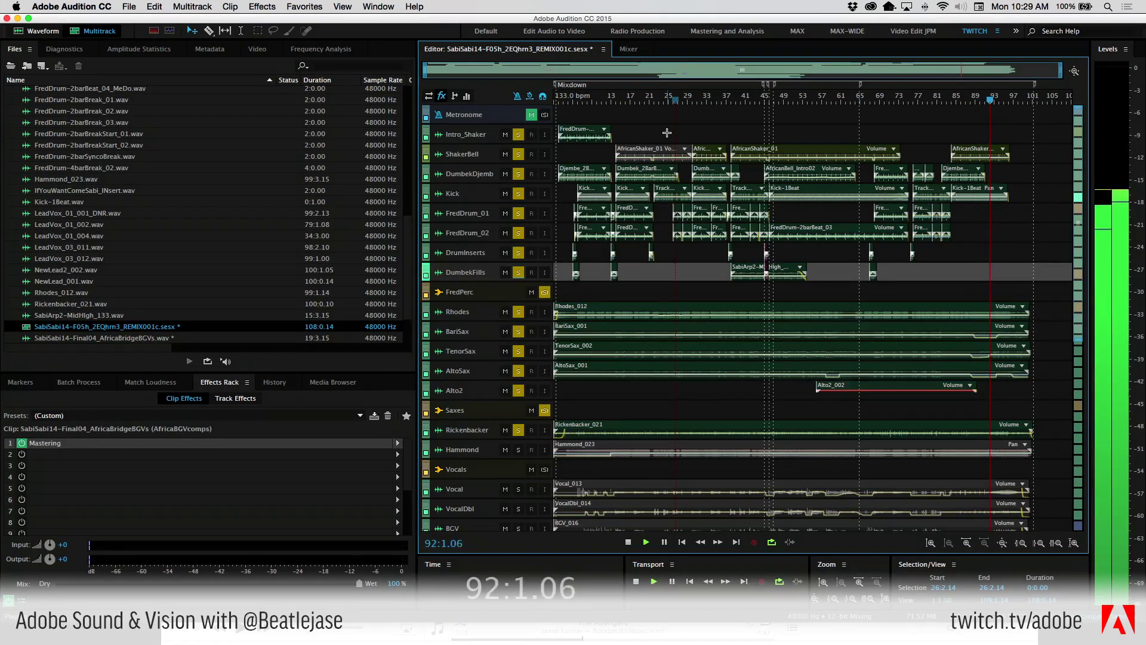
pyautogui.click(298, 52)
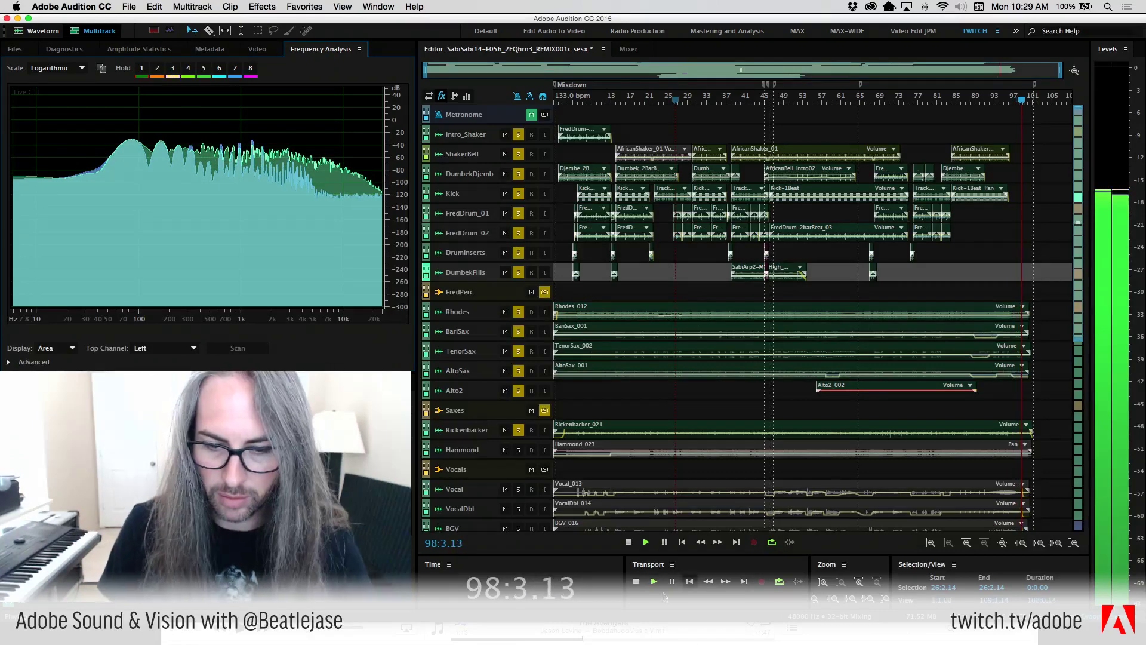
pyautogui.click(628, 542)
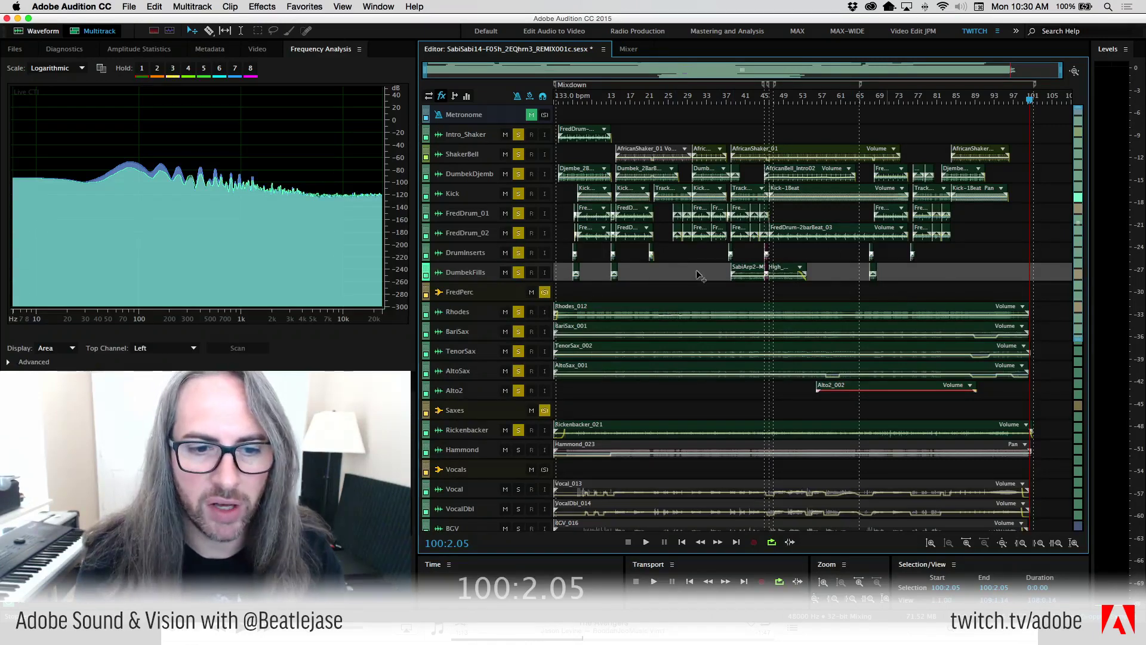
# Change the Rhodes track color to magenta
pyautogui.rightClick(426, 313)
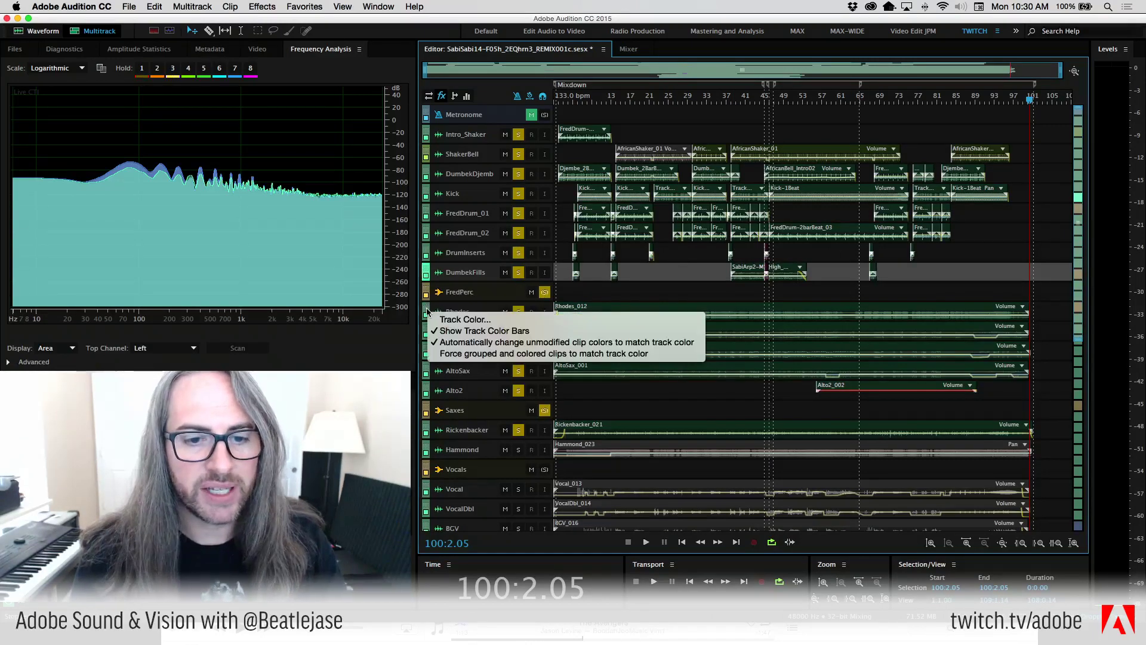
pyautogui.click(473, 324)
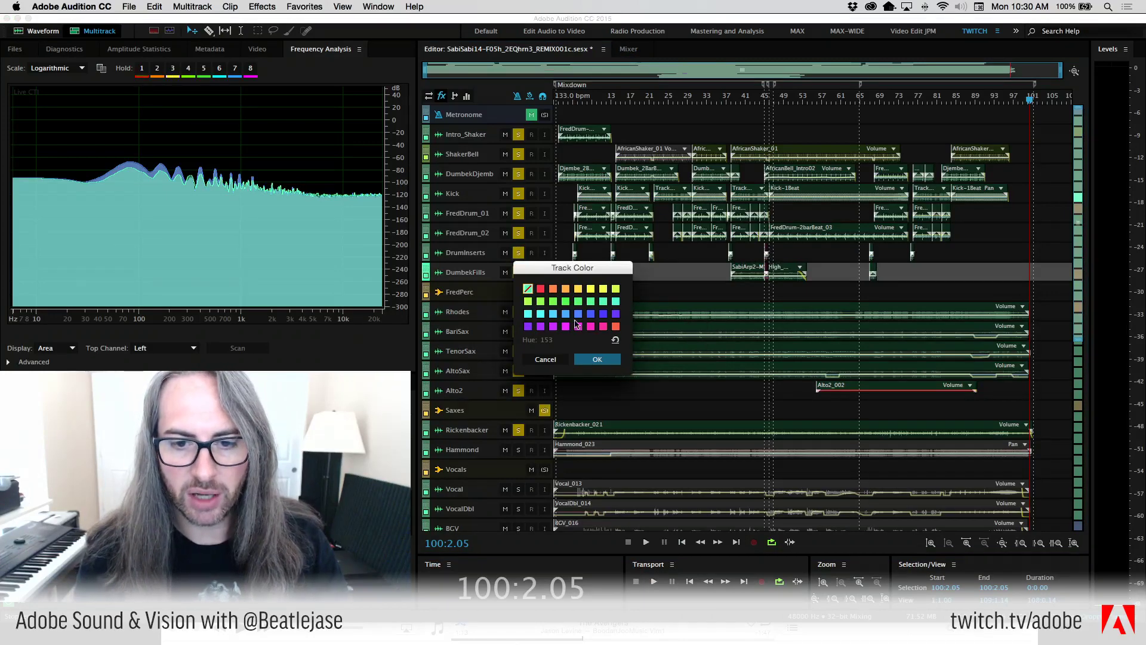
pyautogui.click(590, 327)
pyautogui.click(597, 359)
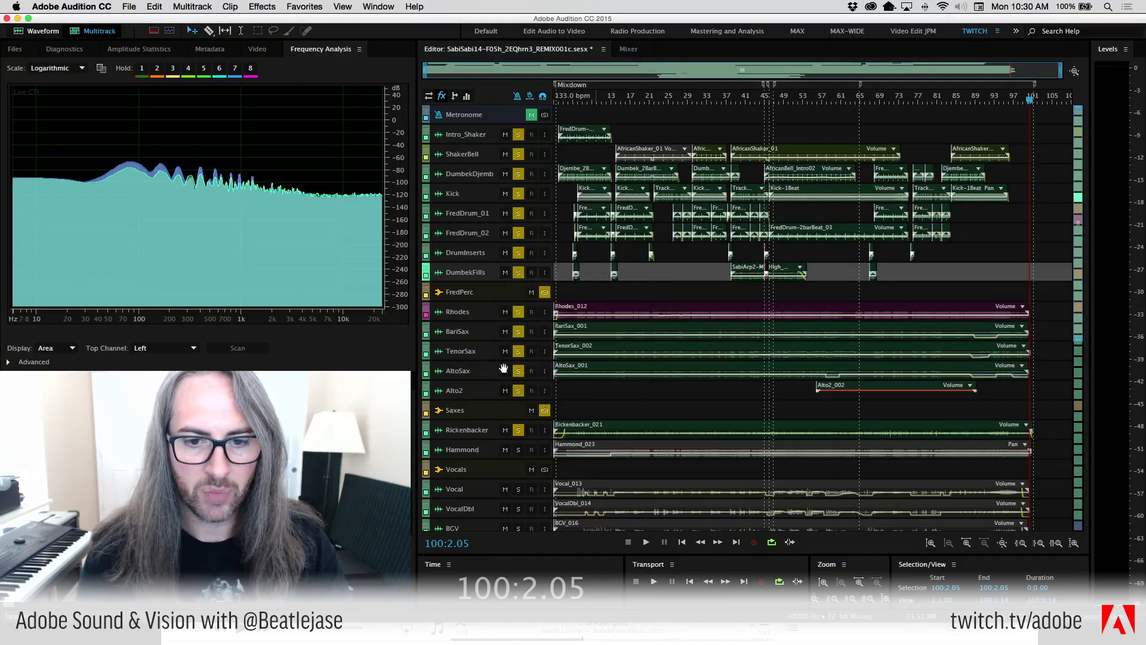
# Set the BariSax and TenorSax track colors to orange-red, hue 13
pyautogui.rightClick(424, 329)
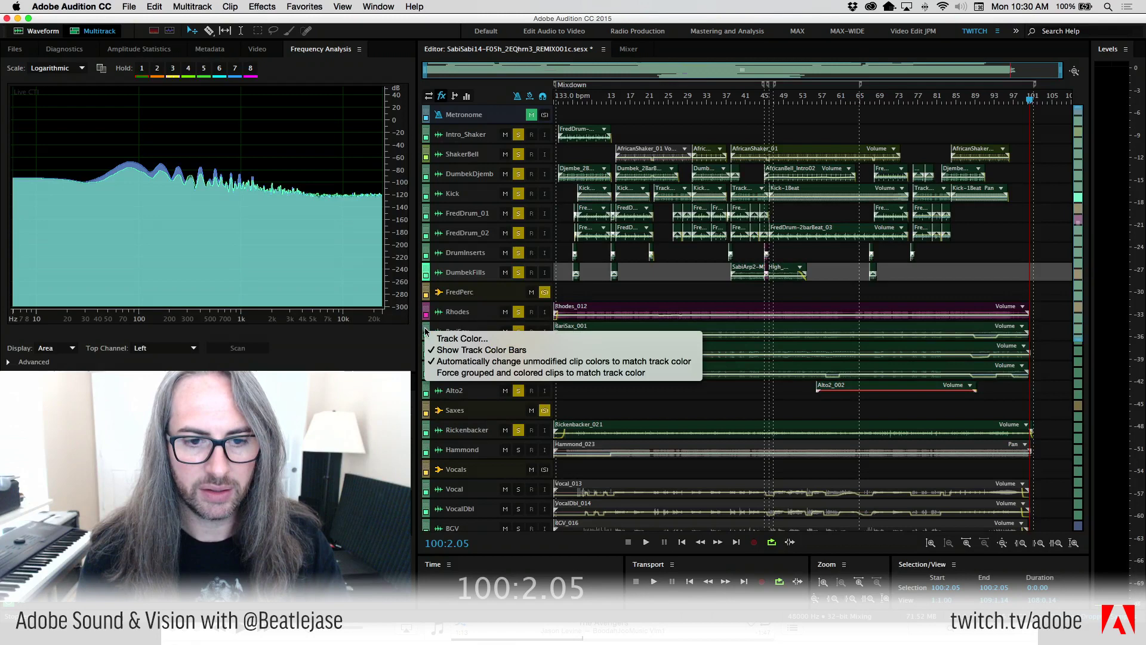
pyautogui.click(463, 336)
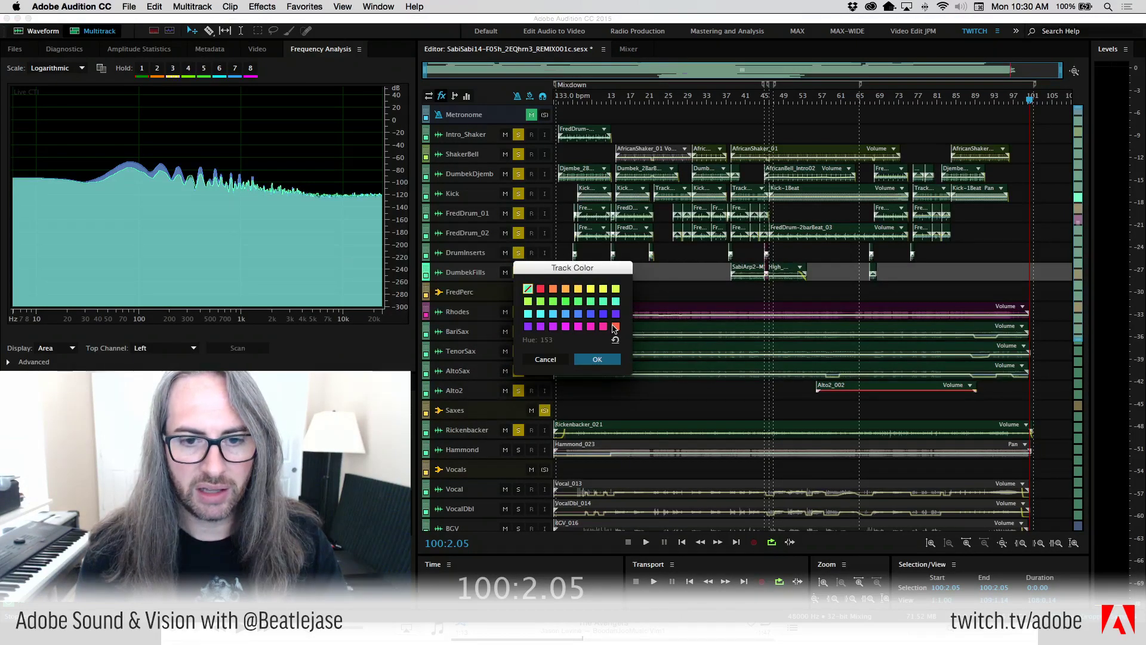
pyautogui.click(616, 327)
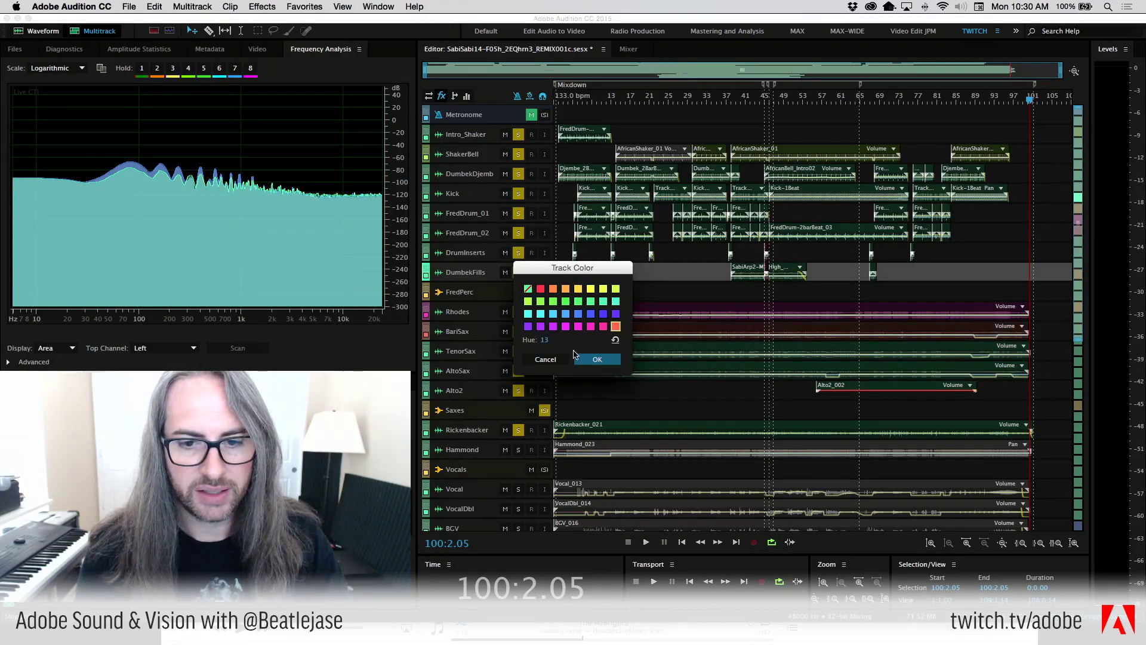
pyautogui.click(597, 359)
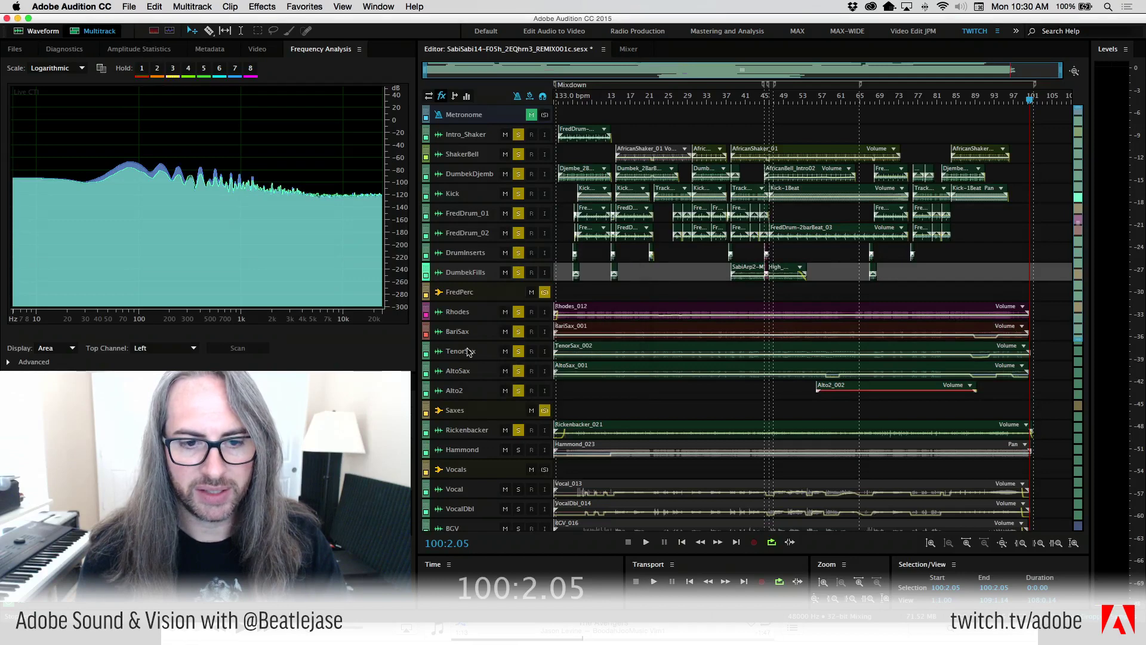
pyautogui.rightClick(426, 350)
pyautogui.click(460, 359)
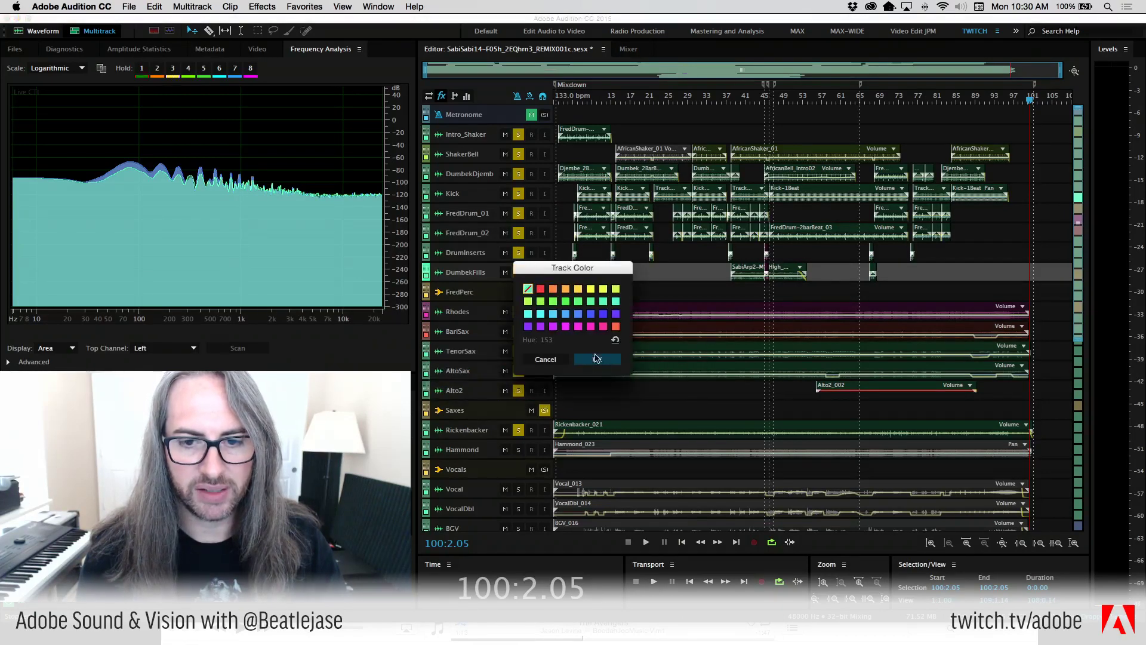
pyautogui.click(617, 327)
pyautogui.click(597, 359)
# Set the AltoSax and Alto2 track colors to orange-red, hue 13
pyautogui.rightClick(426, 368)
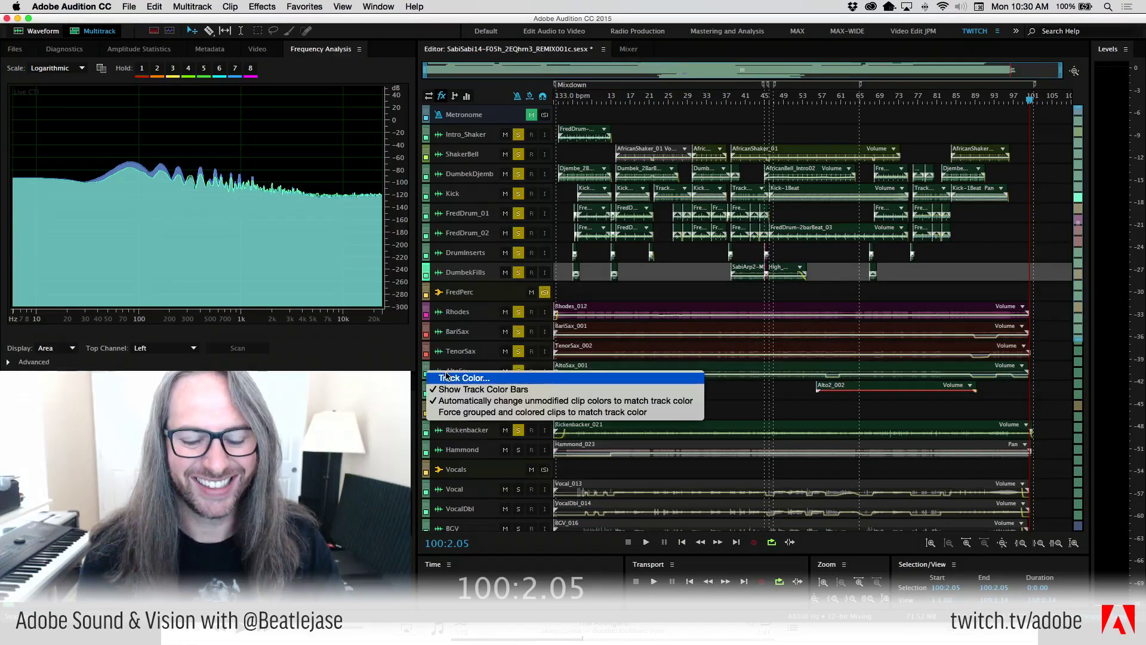
pyautogui.click(460, 378)
pyautogui.click(616, 326)
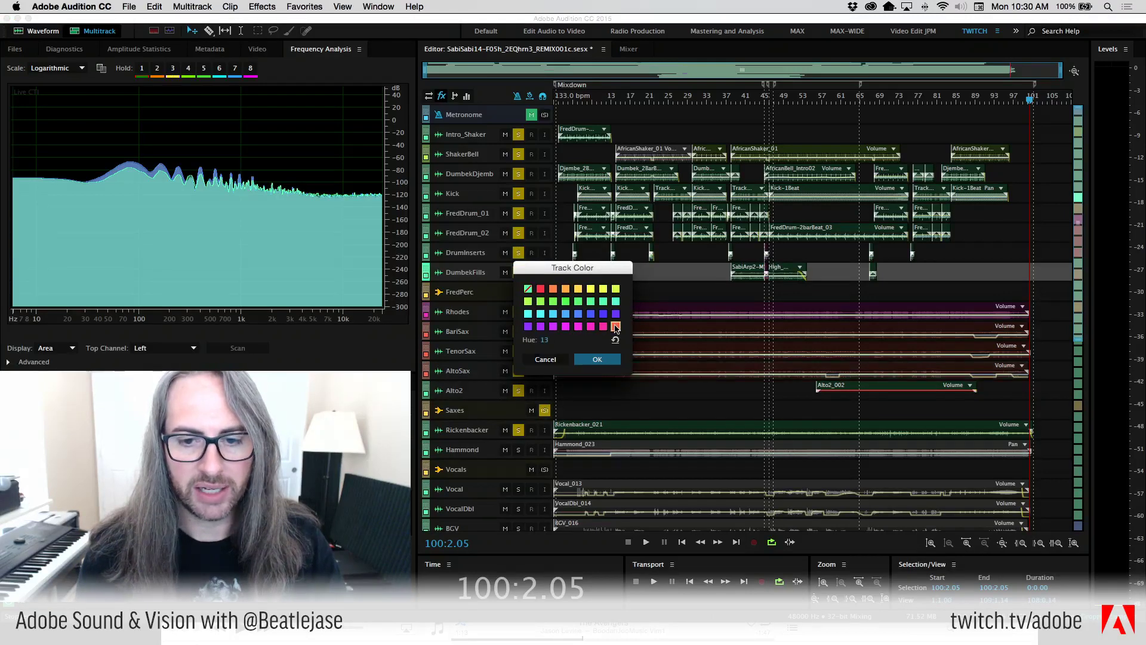
pyautogui.click(597, 360)
pyautogui.rightClick(425, 387)
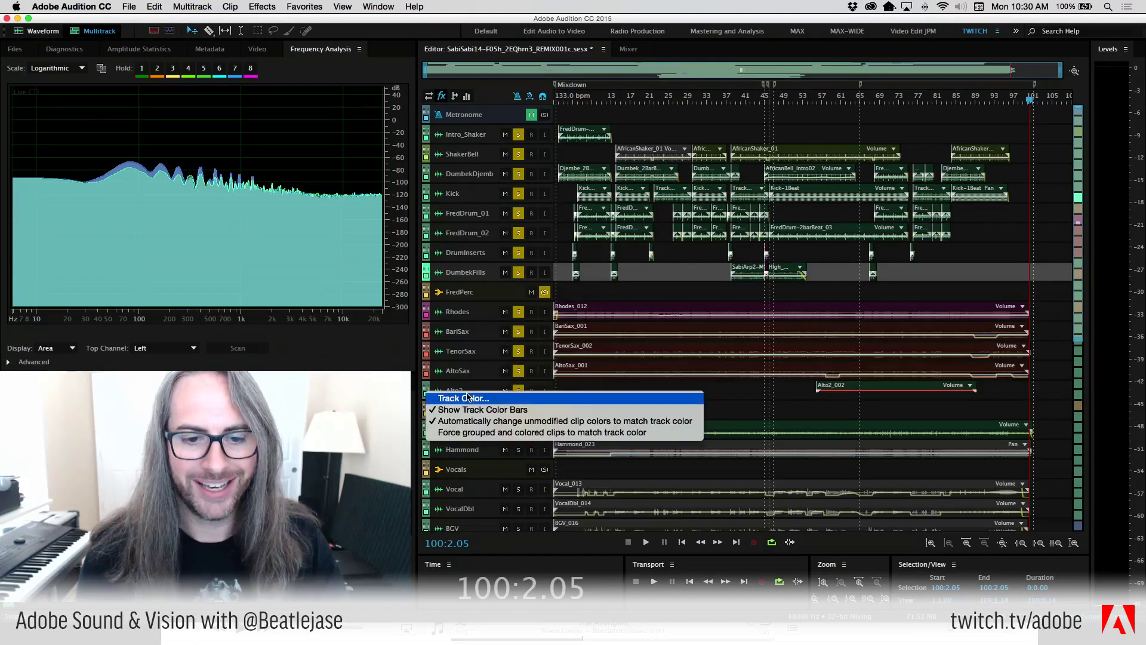
pyautogui.click(460, 397)
pyautogui.click(616, 326)
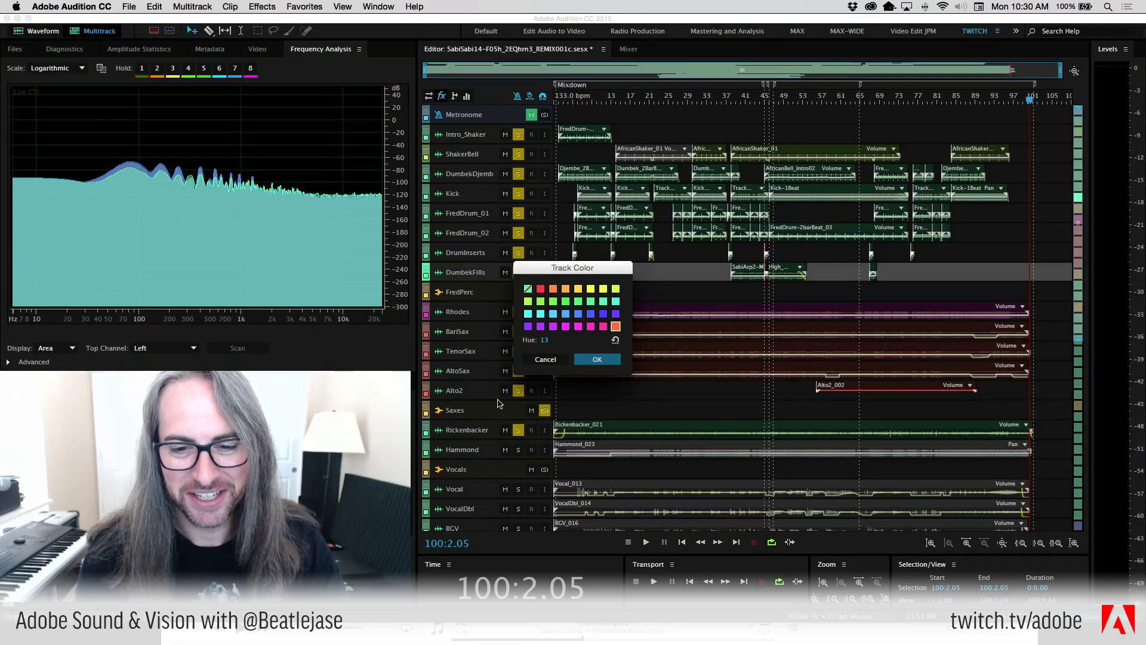
pyautogui.click(603, 361)
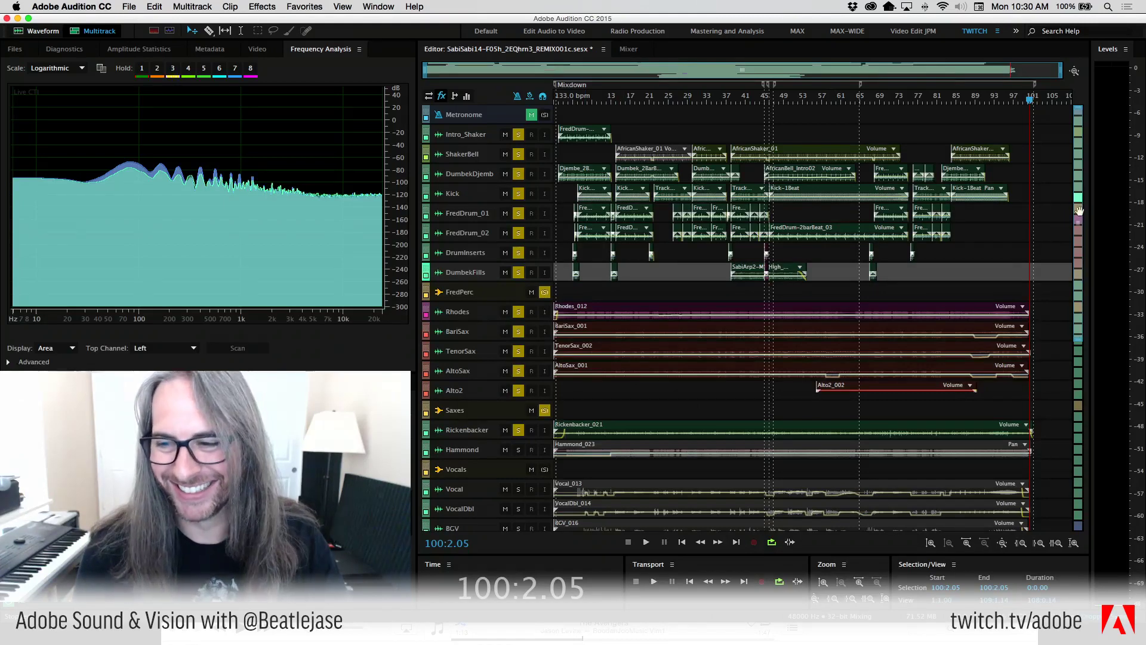
# Set the Vocal and VocalDbl track colors to turquoise, hue 176
pyautogui.scroll(3, 1081, 416)
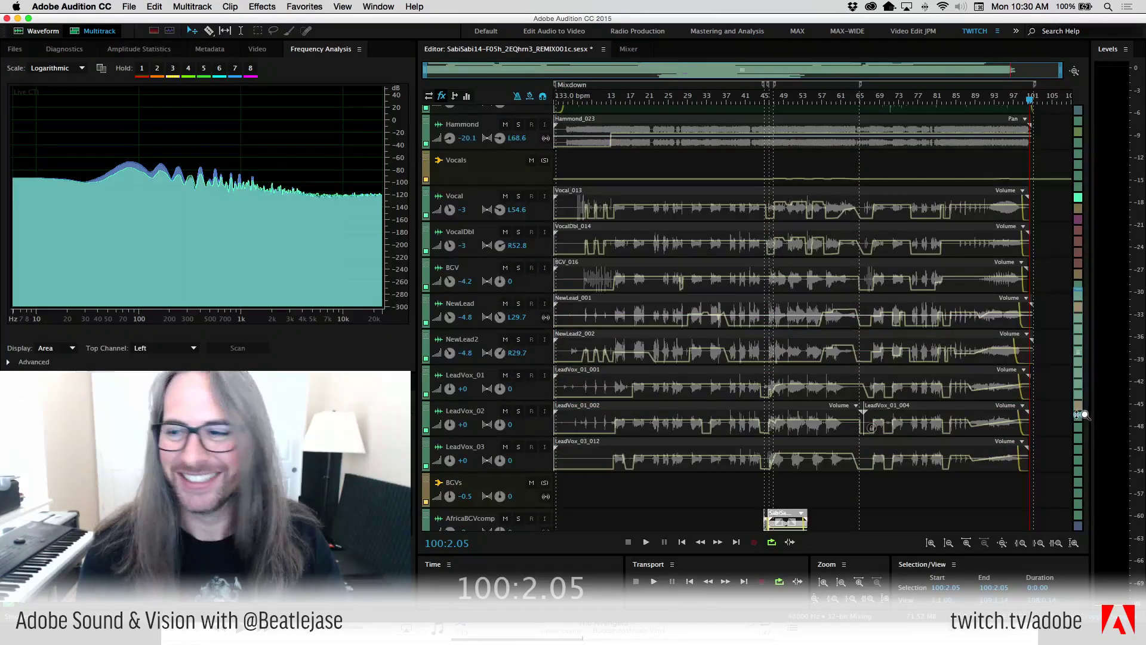
pyautogui.moveTo(1080, 304); pyautogui.dragTo(1082, 182)
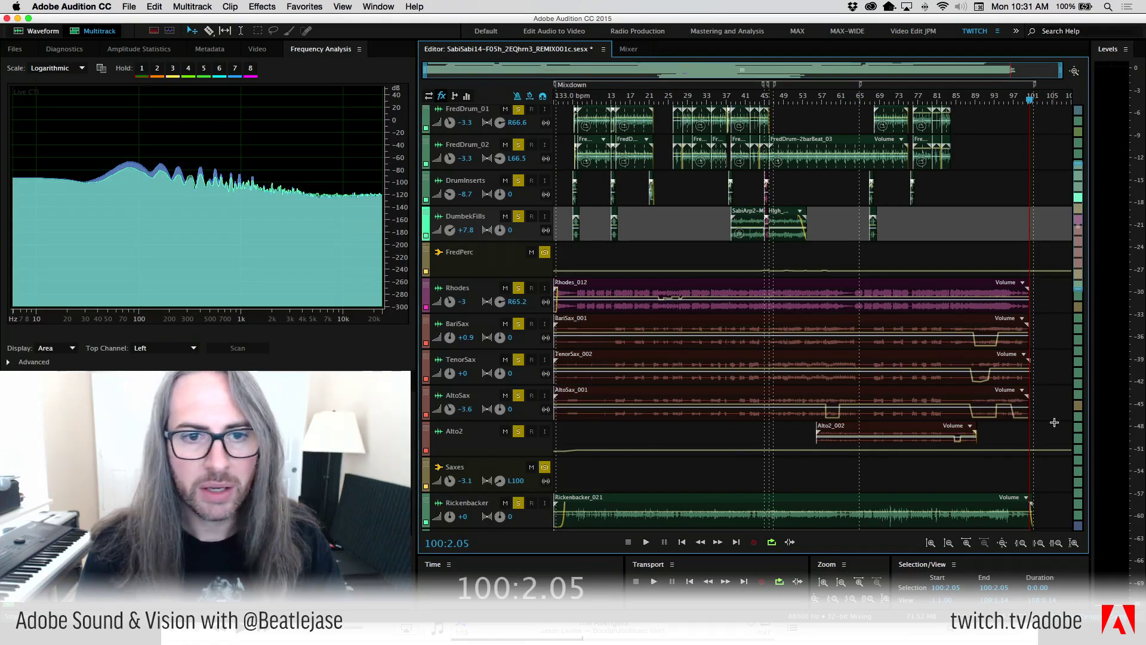
pyautogui.moveTo(1080, 239); pyautogui.dragTo(1081, 363)
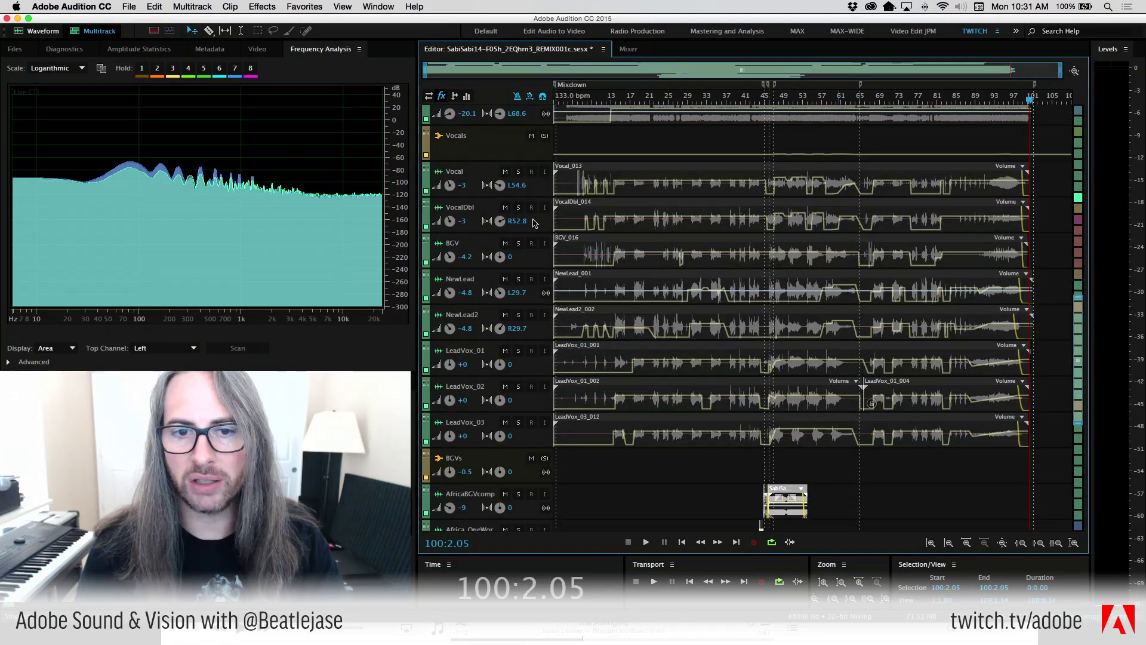
pyautogui.rightClick(427, 172)
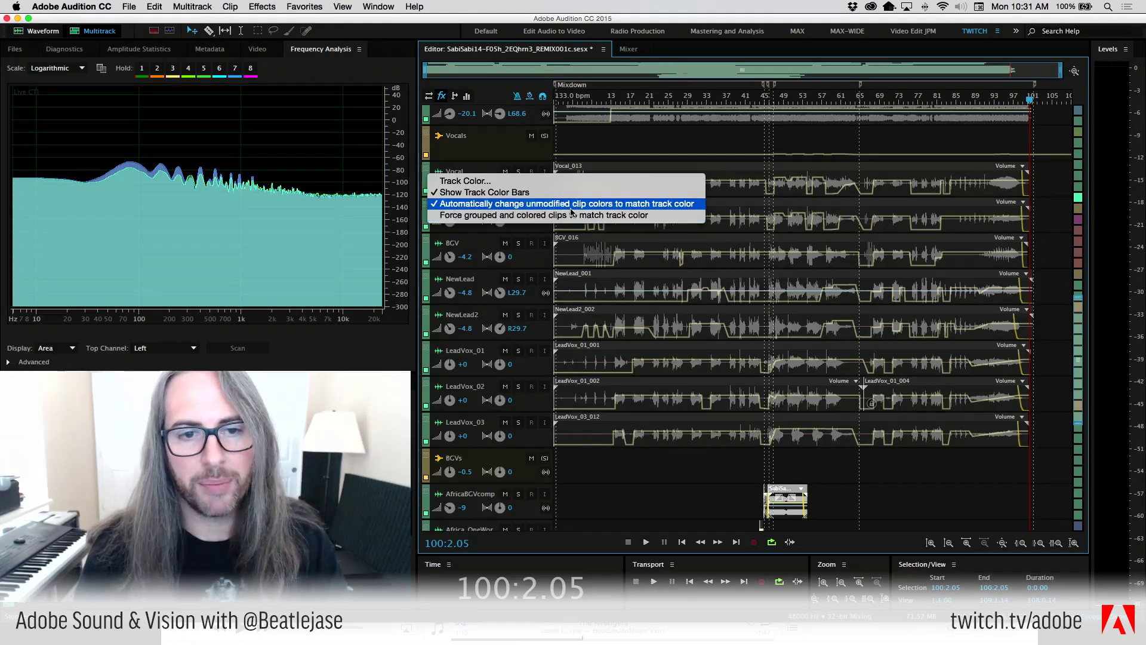
pyautogui.click(494, 180)
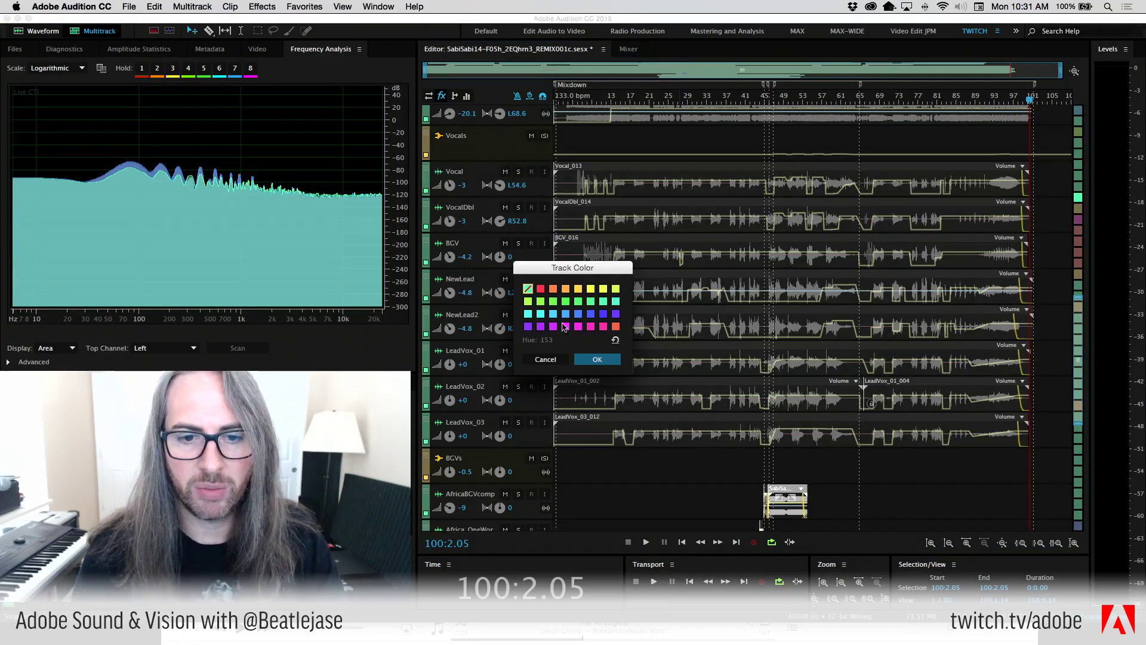
pyautogui.click(529, 315)
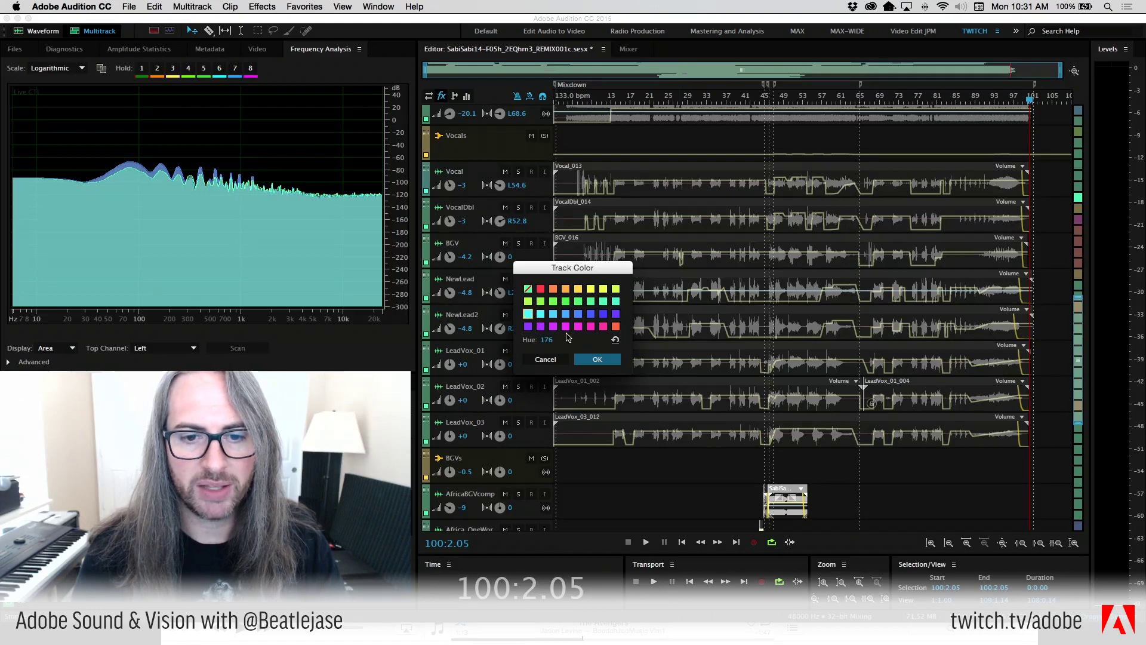
pyautogui.click(597, 359)
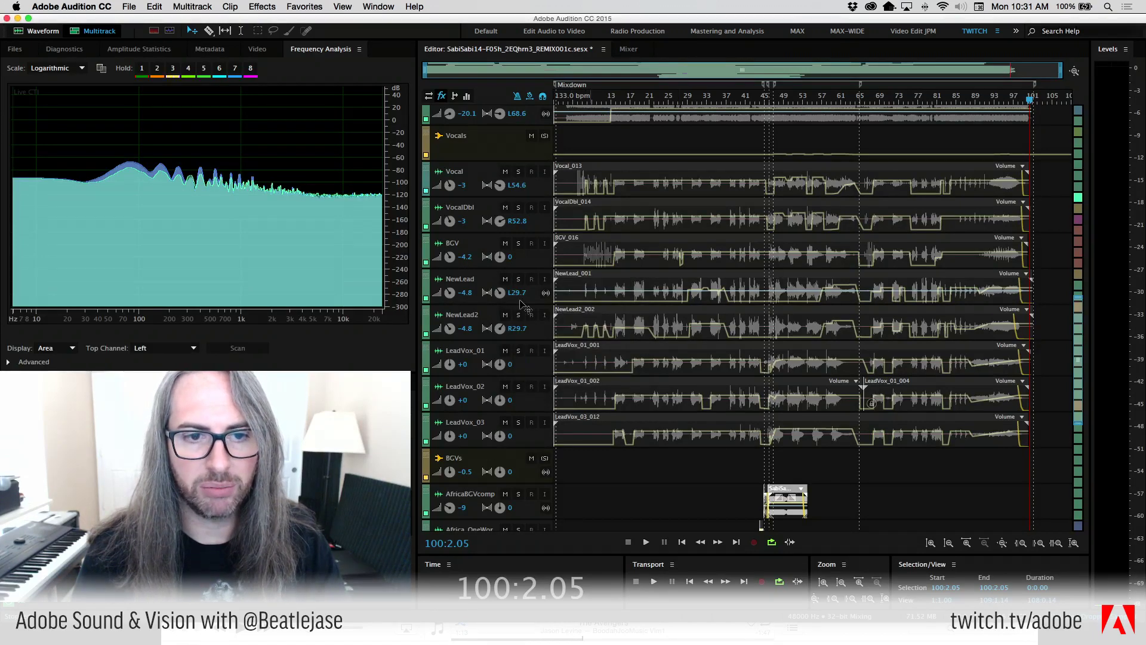
pyautogui.rightClick(428, 208)
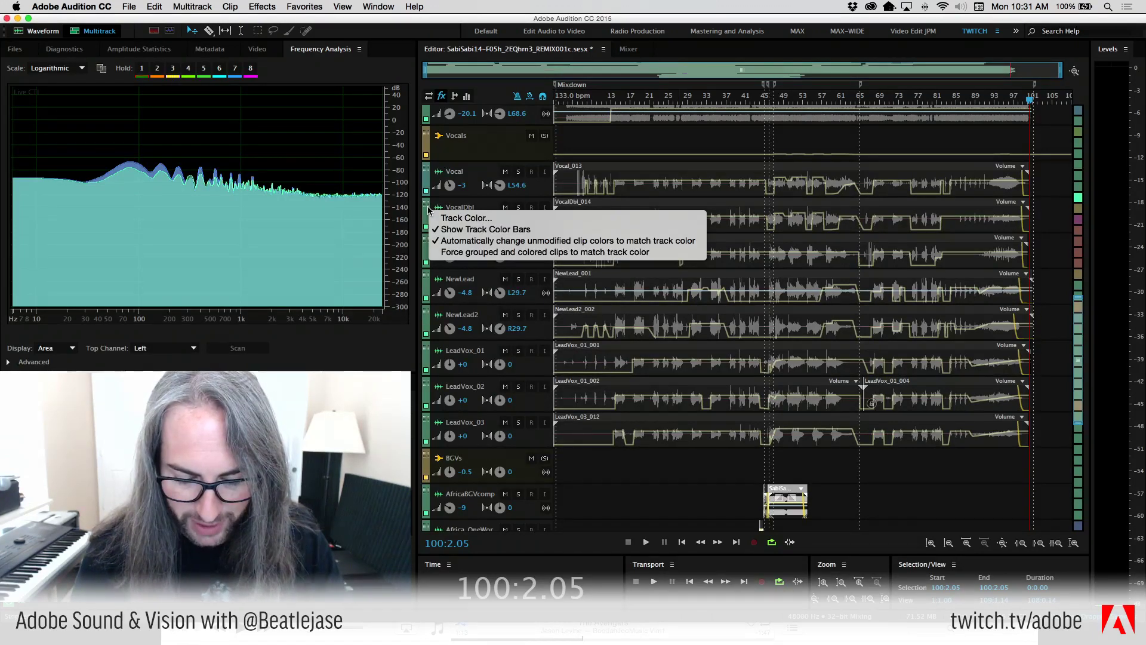
pyautogui.click(457, 218)
pyautogui.click(528, 314)
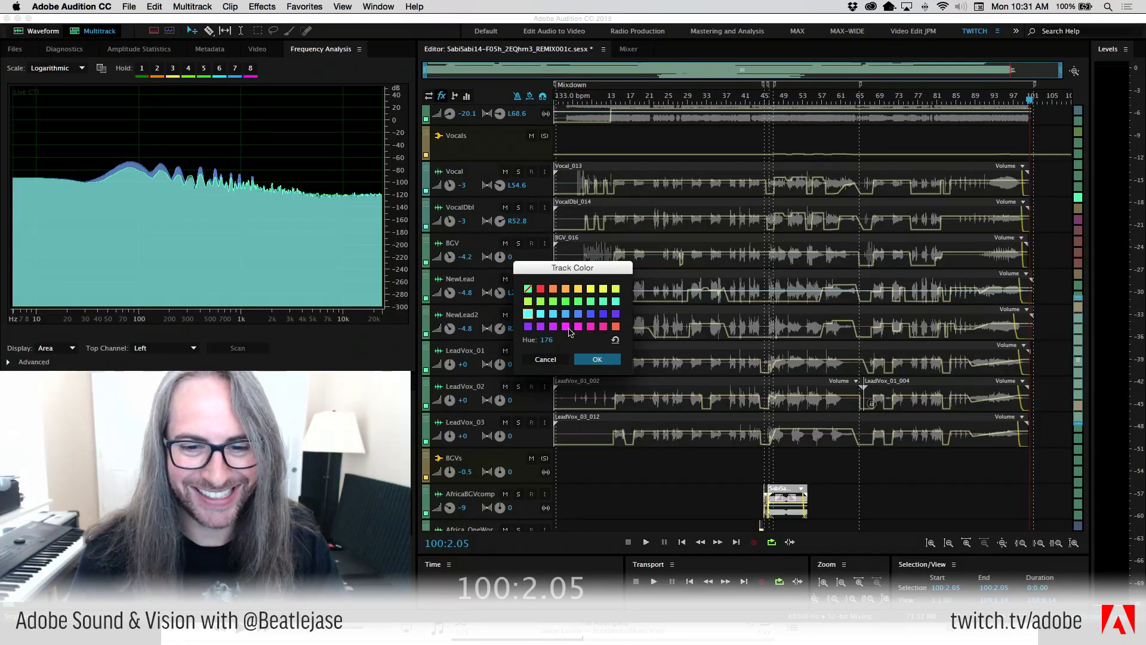
pyautogui.click(597, 359)
# Set the BGV and NewLead track colors to turquoise, hue 176
pyautogui.rightClick(427, 243)
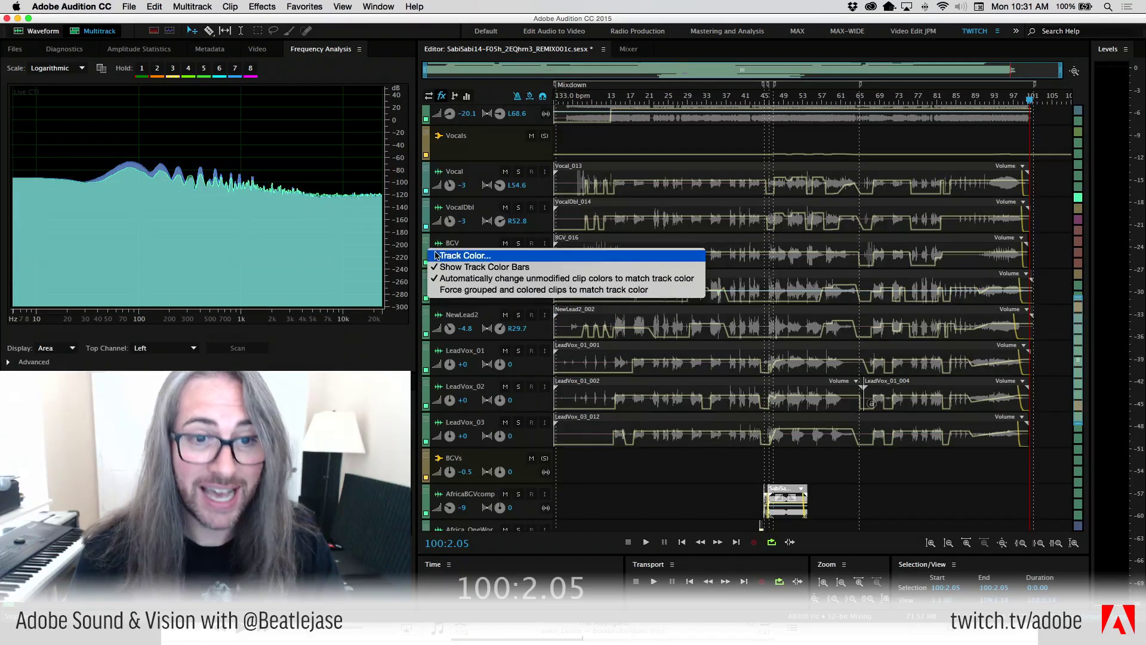
pyautogui.click(456, 253)
pyautogui.click(528, 314)
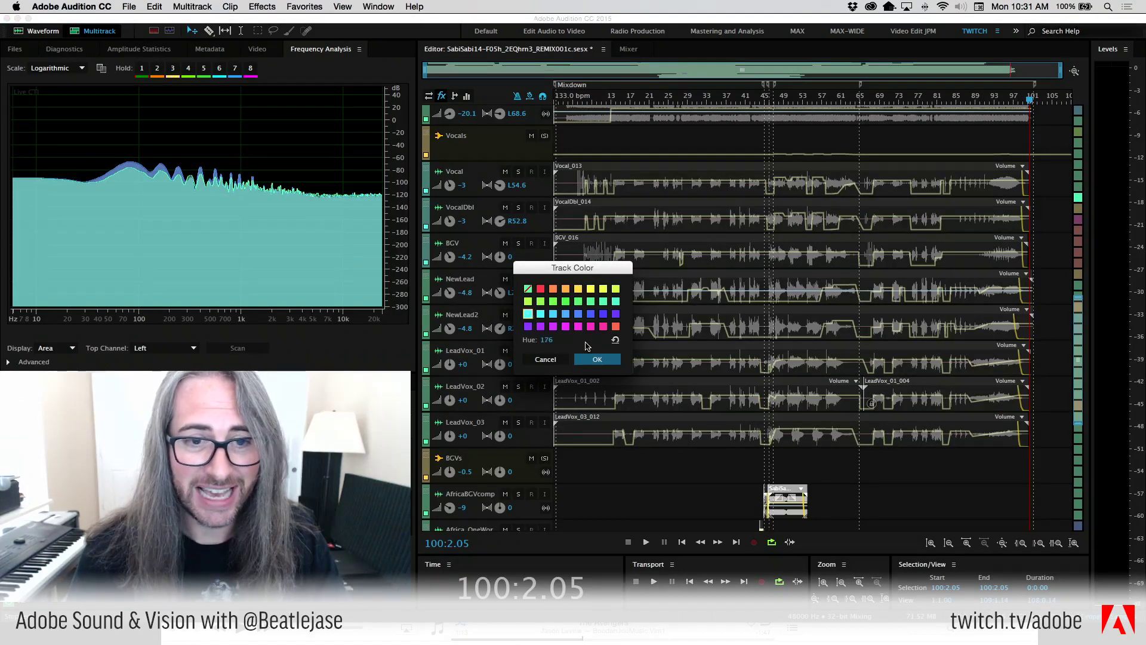
pyautogui.click(597, 359)
pyautogui.rightClick(424, 278)
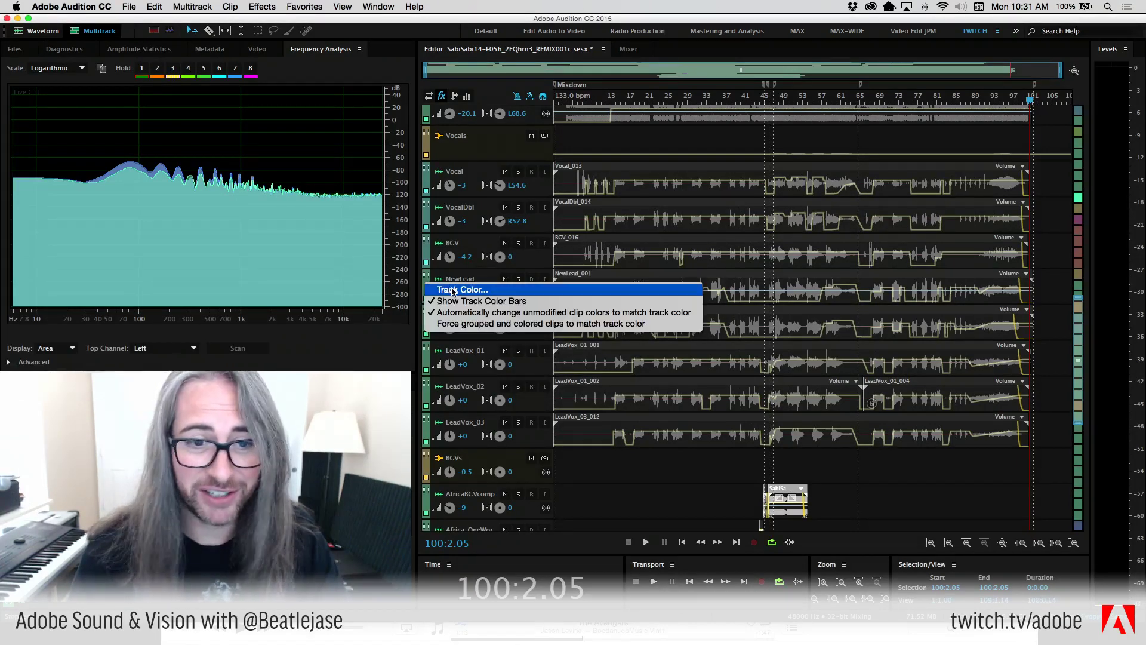
pyautogui.click(454, 290)
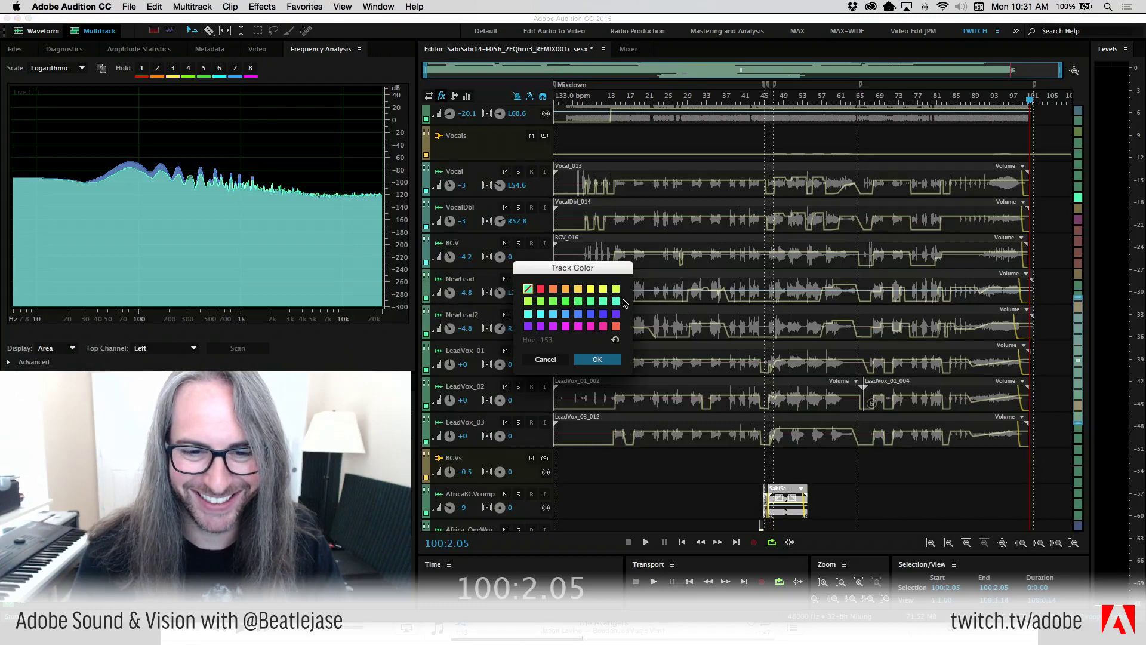
pyautogui.click(528, 314)
pyautogui.click(598, 359)
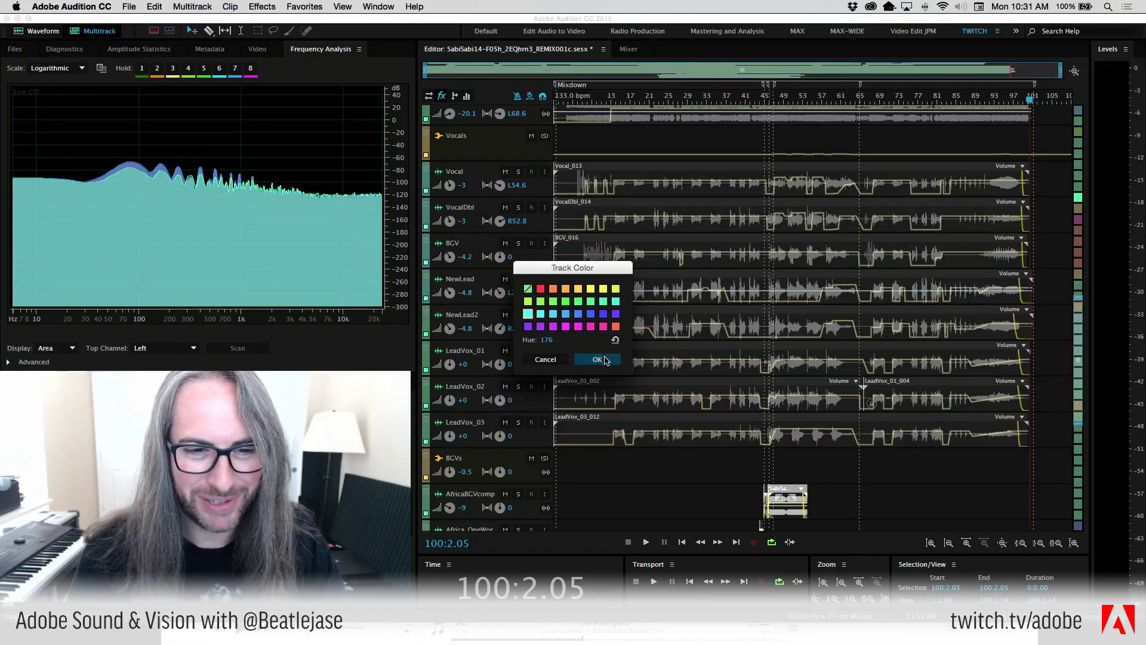
# Set the NewLead2 and LeadVox_01 track colors to turquoise, hue 176
pyautogui.rightClick(423, 311)
pyautogui.click(448, 325)
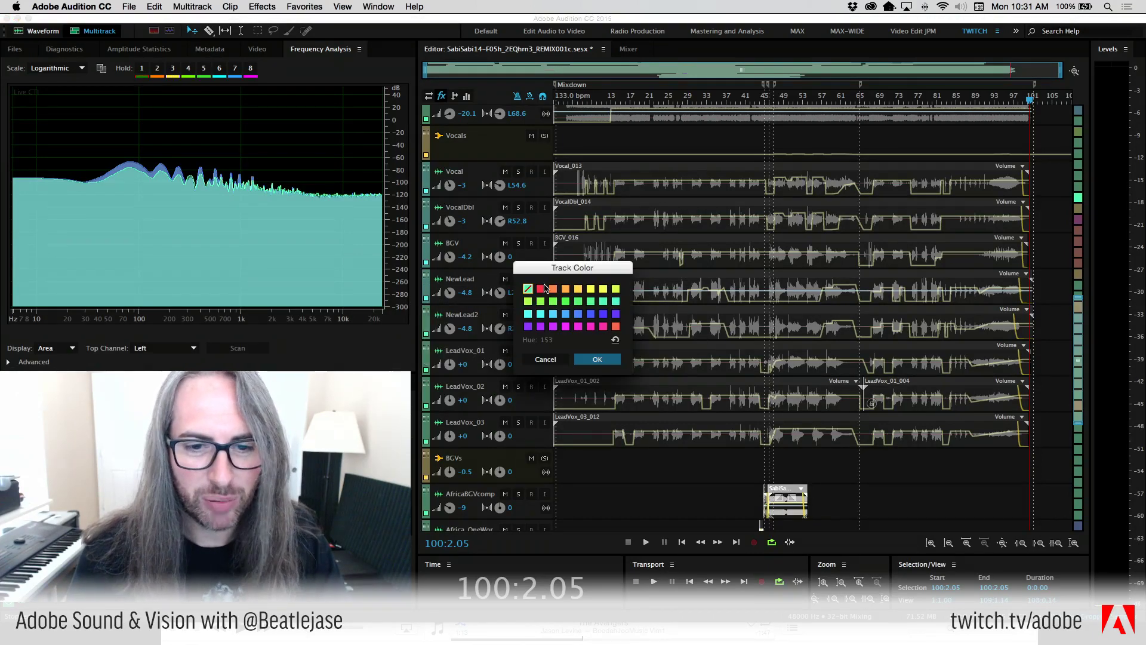
pyautogui.click(528, 314)
pyautogui.click(598, 359)
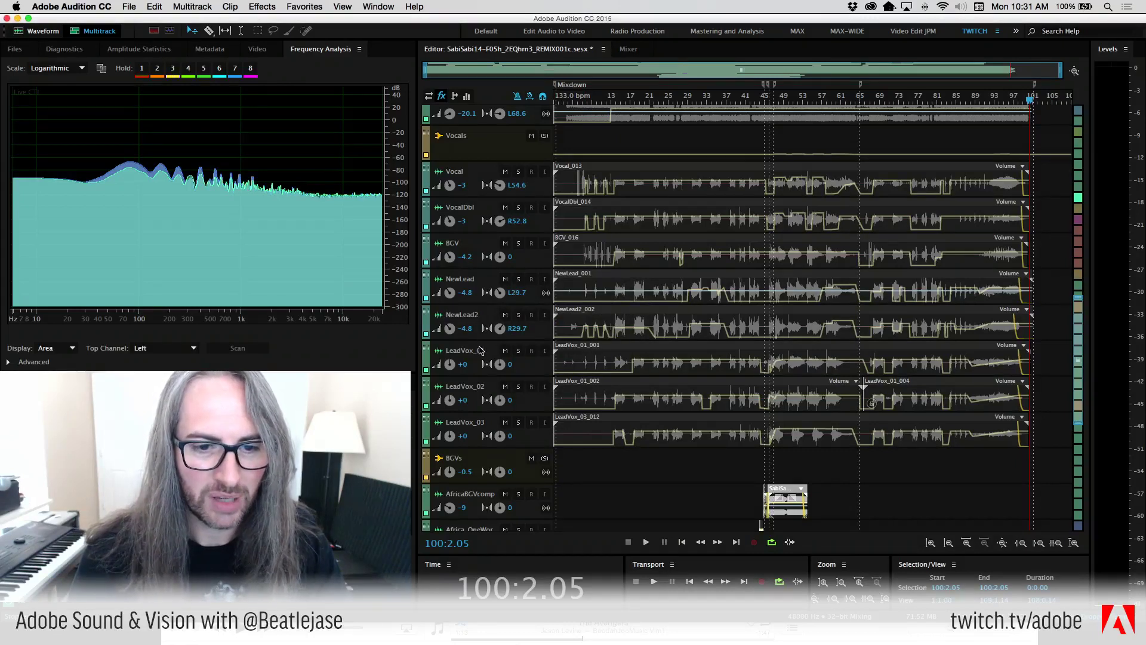
pyautogui.rightClick(427, 347)
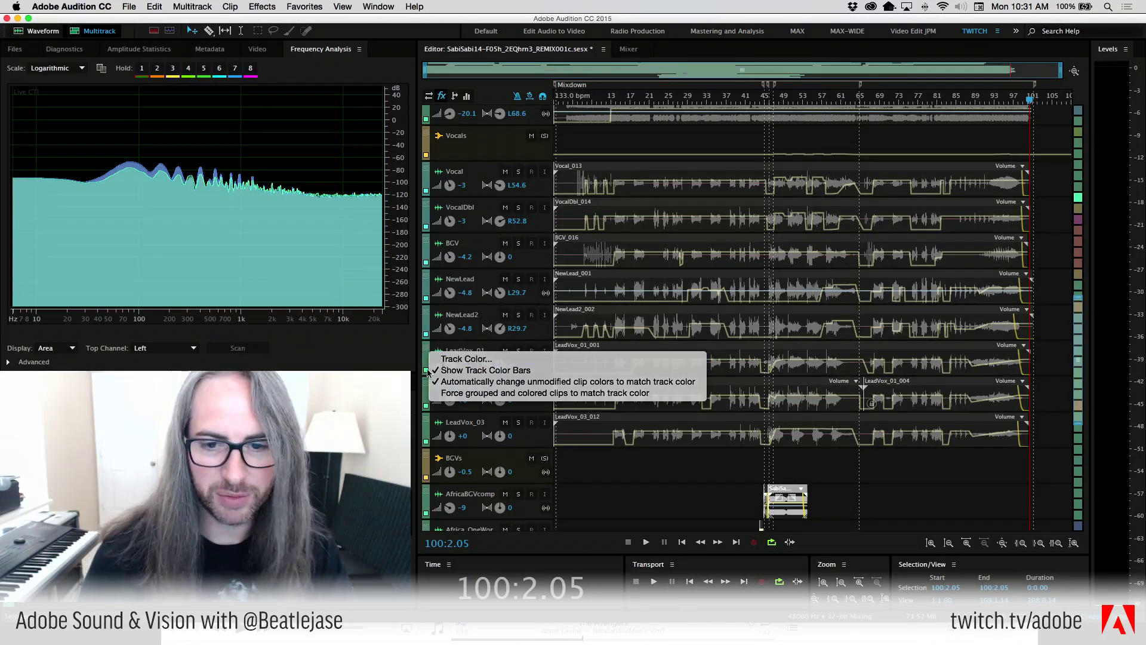
pyautogui.click(448, 360)
pyautogui.click(528, 314)
pyautogui.click(597, 359)
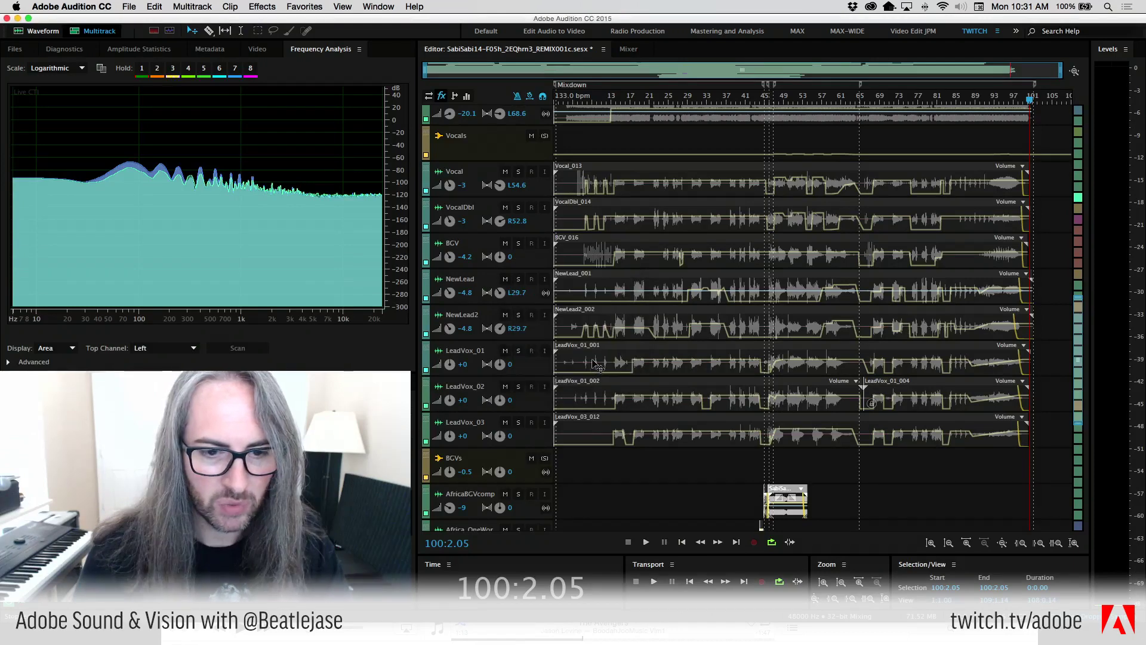
# Set the LeadVox_02 and LeadVox_03 track colors to turquoise, hue 176
pyautogui.rightClick(428, 385)
pyautogui.click(459, 395)
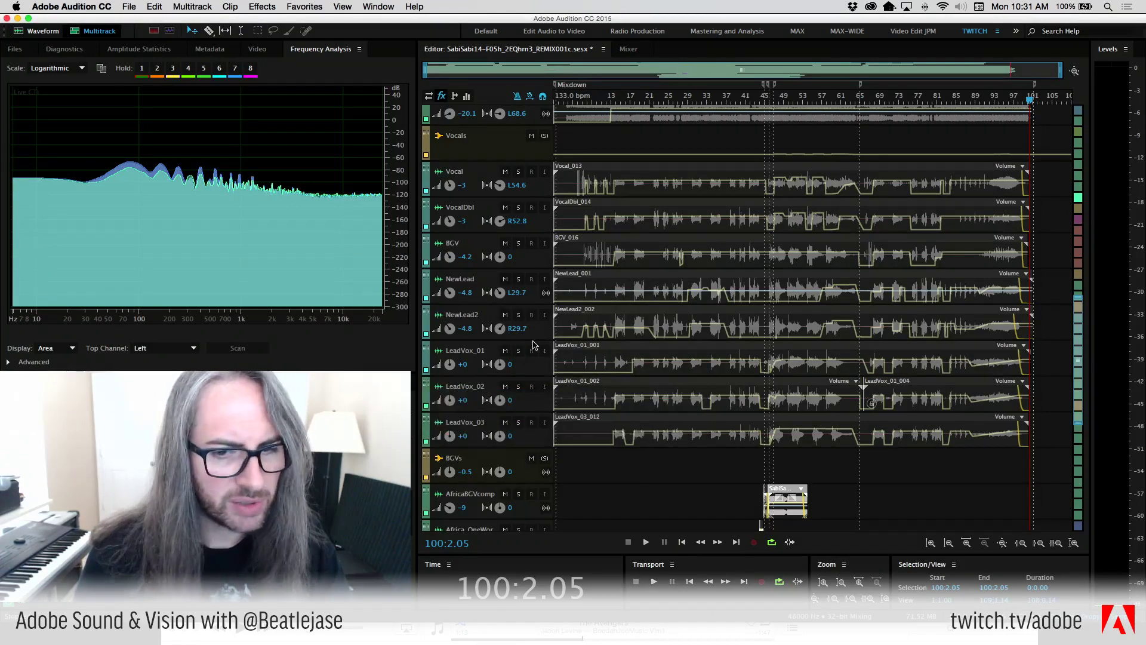
pyautogui.click(529, 315)
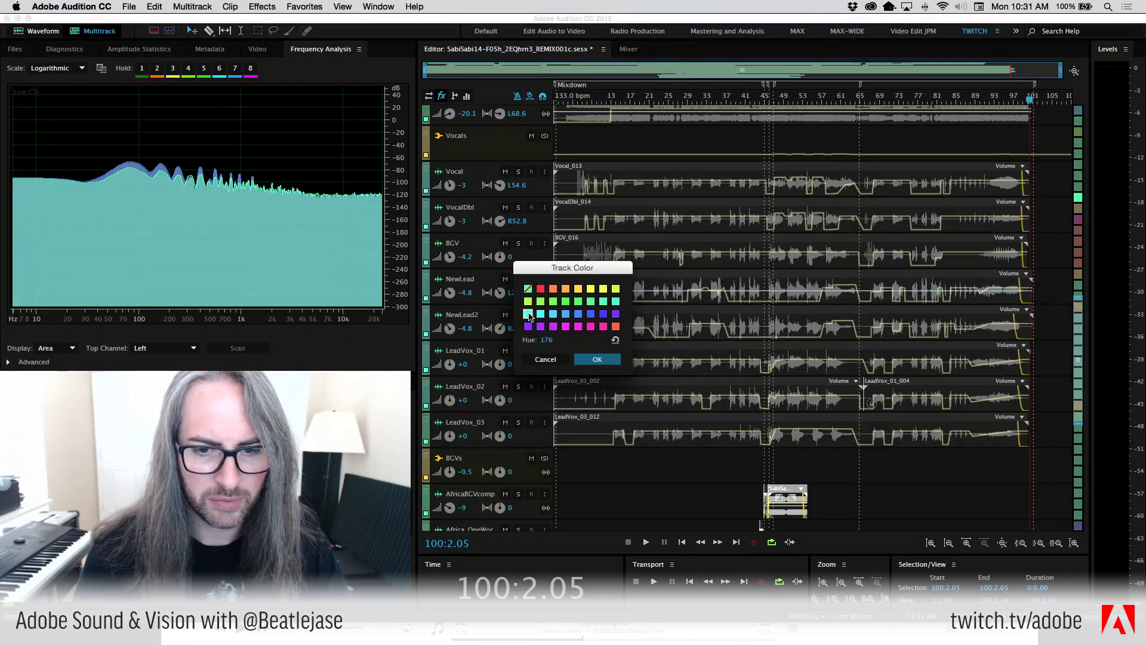
pyautogui.click(597, 359)
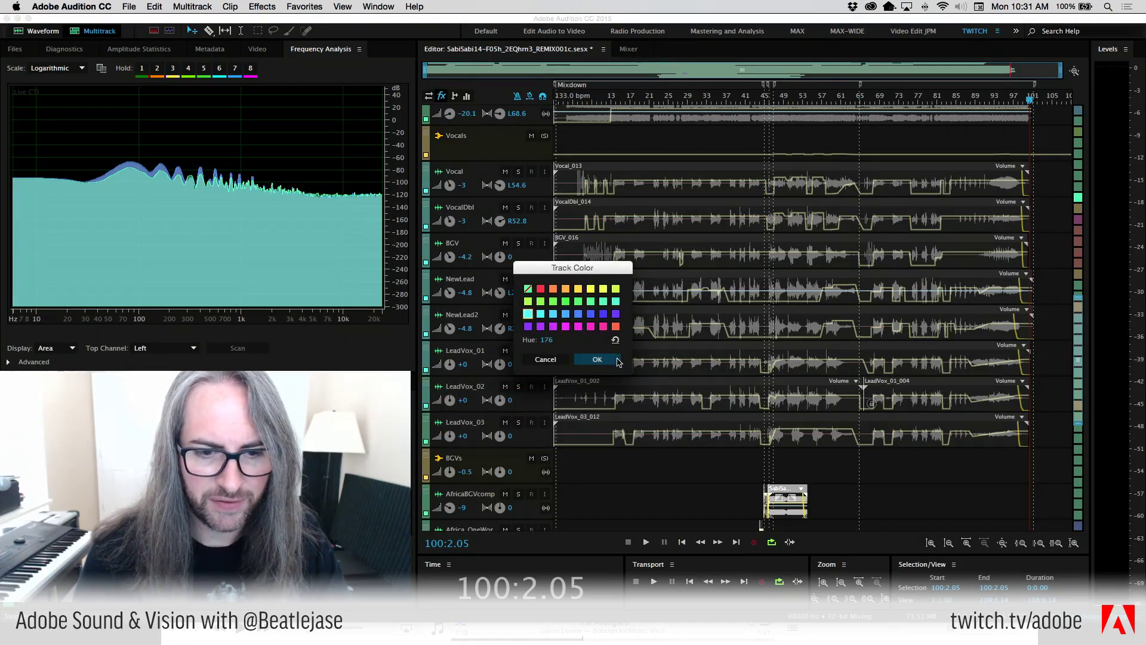
pyautogui.rightClick(428, 423)
pyautogui.click(452, 430)
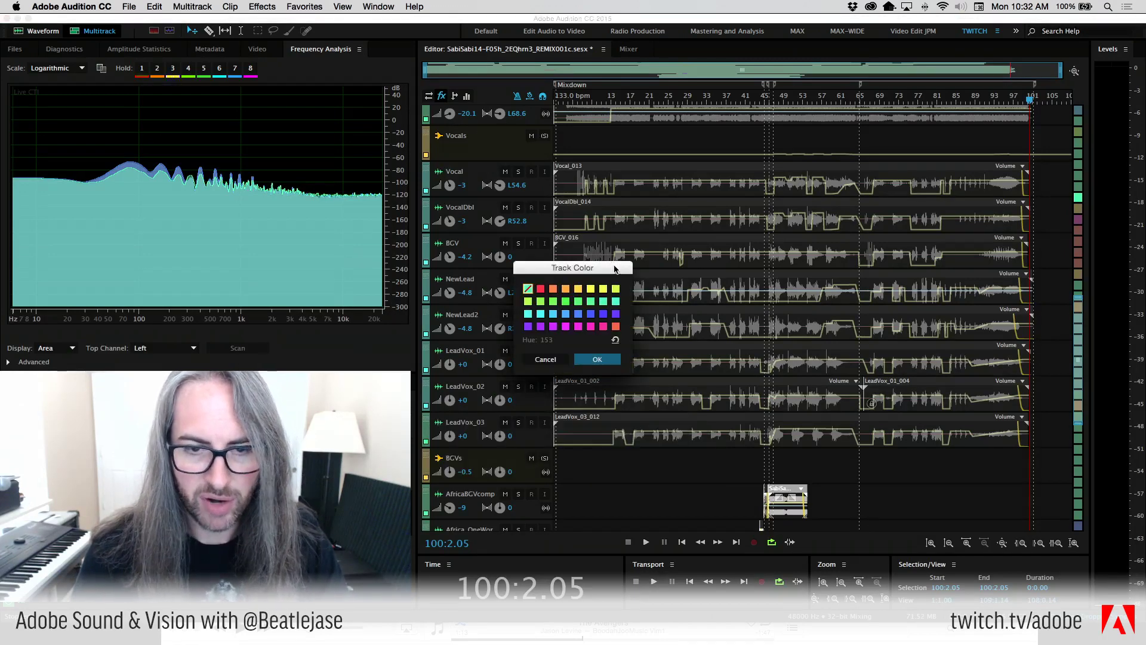
pyautogui.click(528, 314)
pyautogui.click(597, 359)
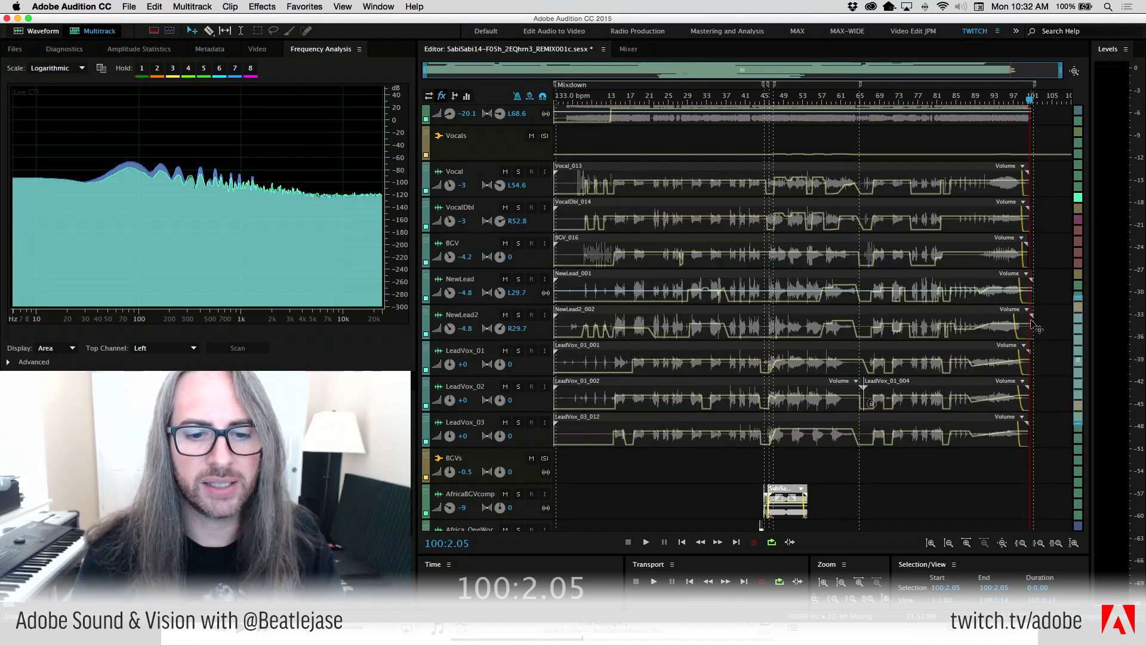
# Set the BGV-Afrika and bgv4 track colors to magenta, hue 308
pyautogui.scroll(-1, 1081, 435)
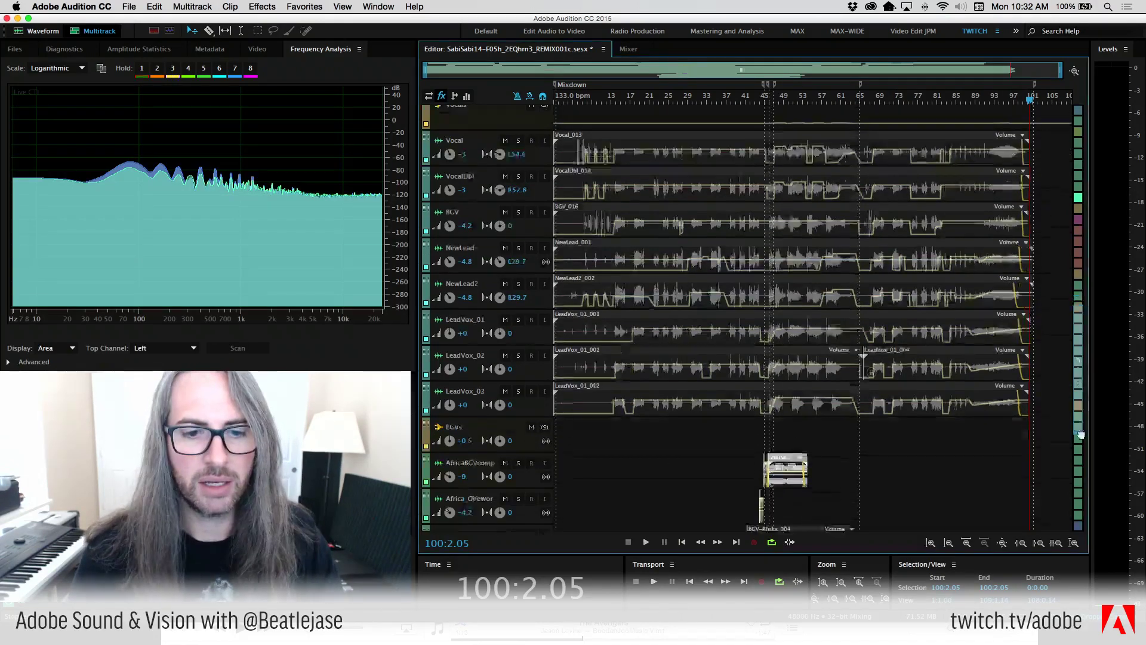
pyautogui.moveTo(1081, 435); pyautogui.dragTo(1083, 501)
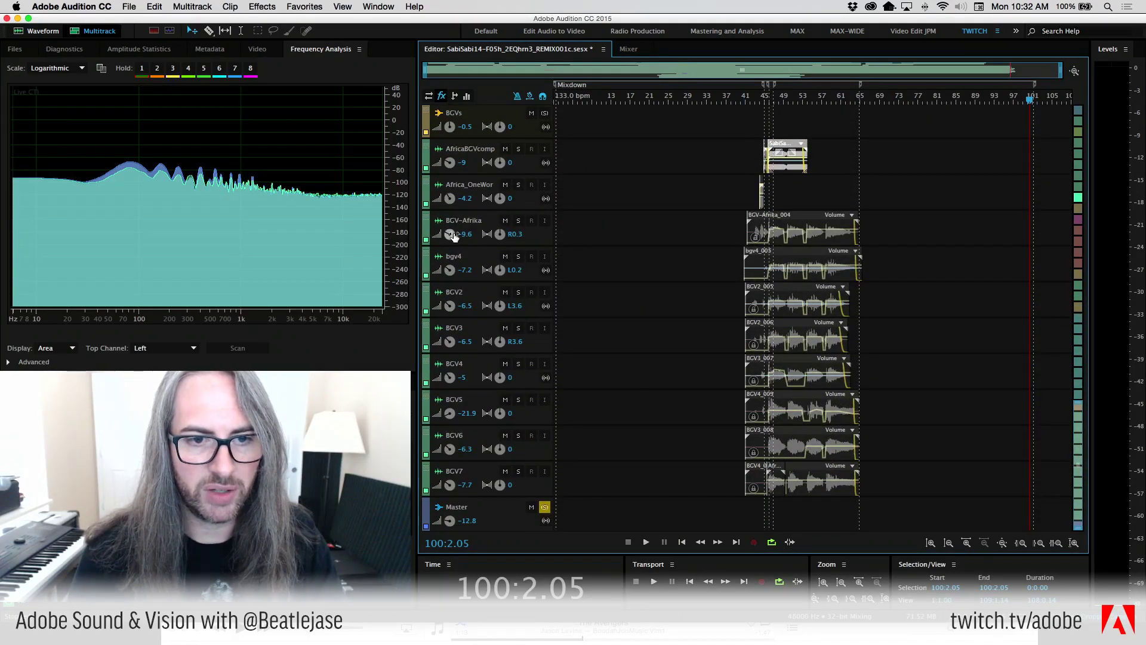
pyautogui.rightClick(423, 215)
pyautogui.click(448, 222)
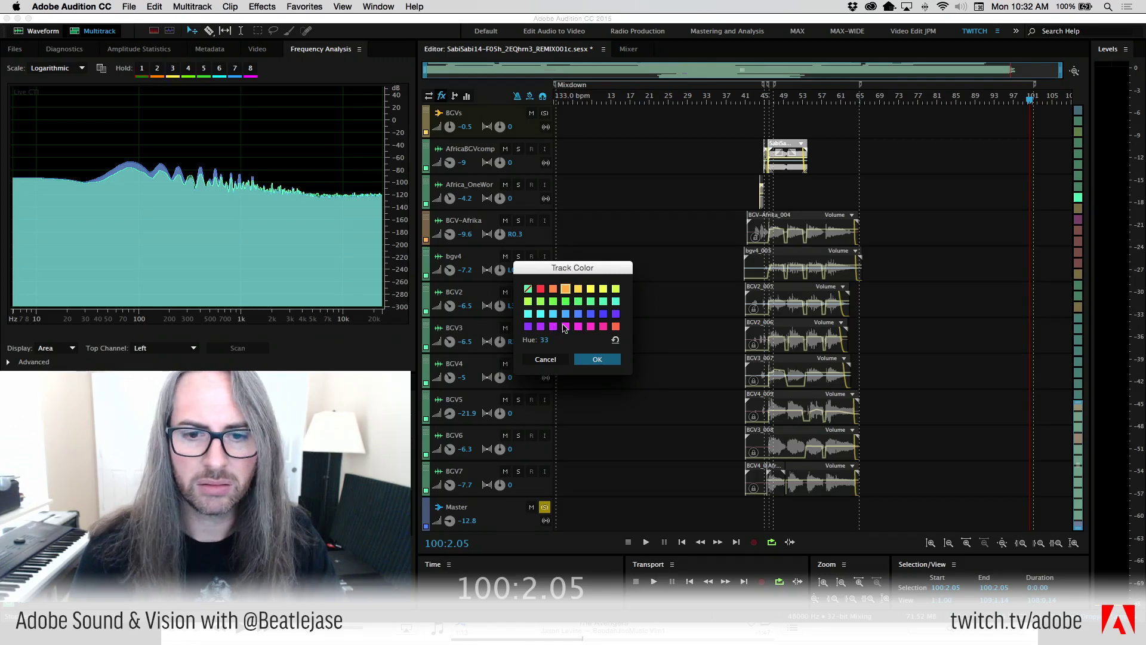
pyautogui.click(578, 326)
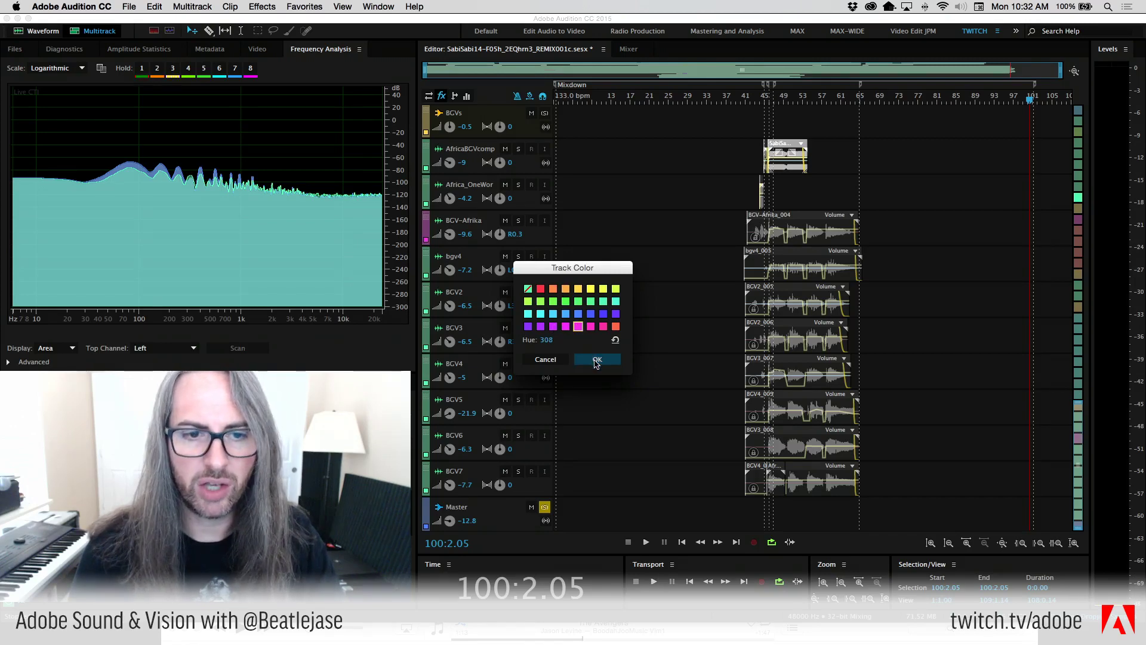
pyautogui.click(596, 359)
pyautogui.rightClick(424, 251)
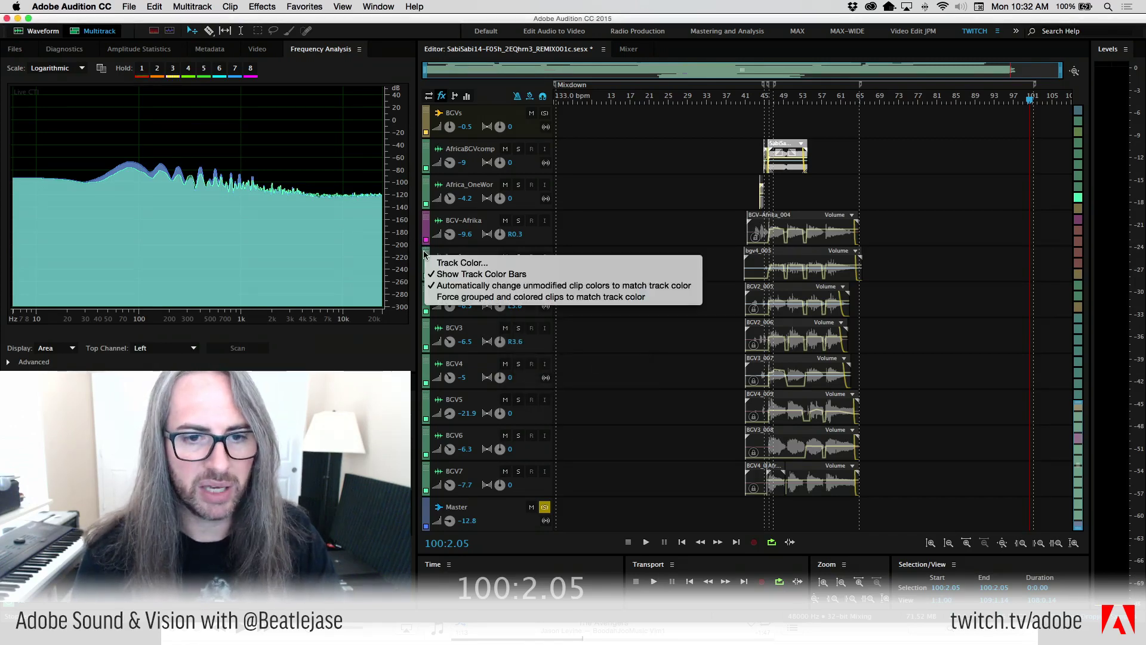
pyautogui.click(483, 262)
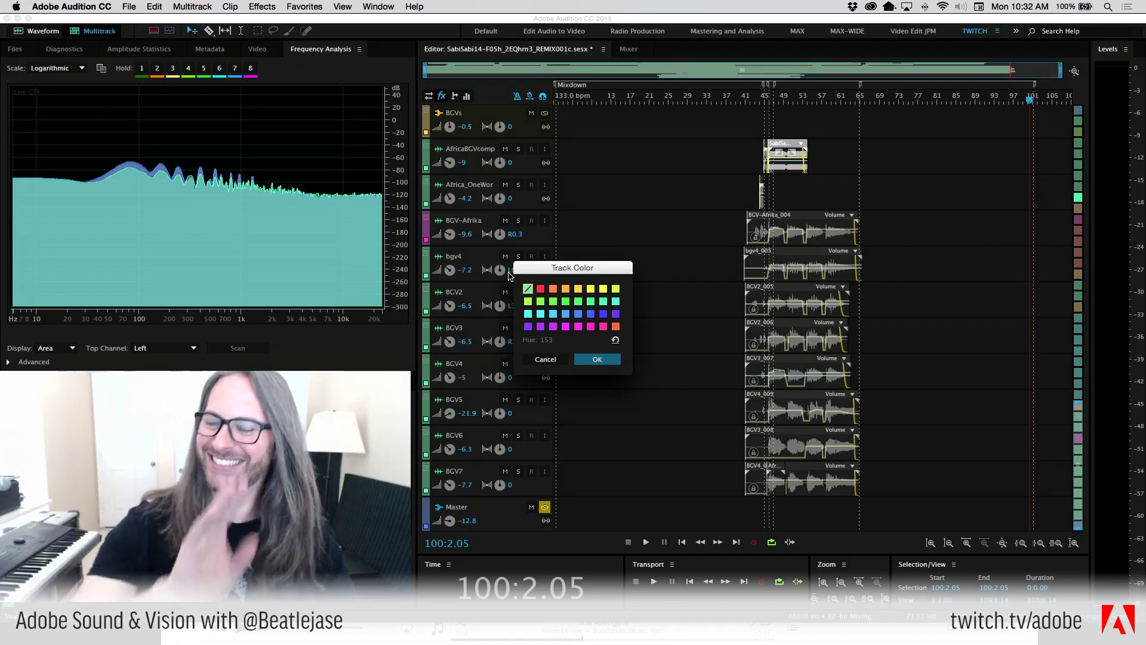
pyautogui.click(577, 326)
pyautogui.click(592, 358)
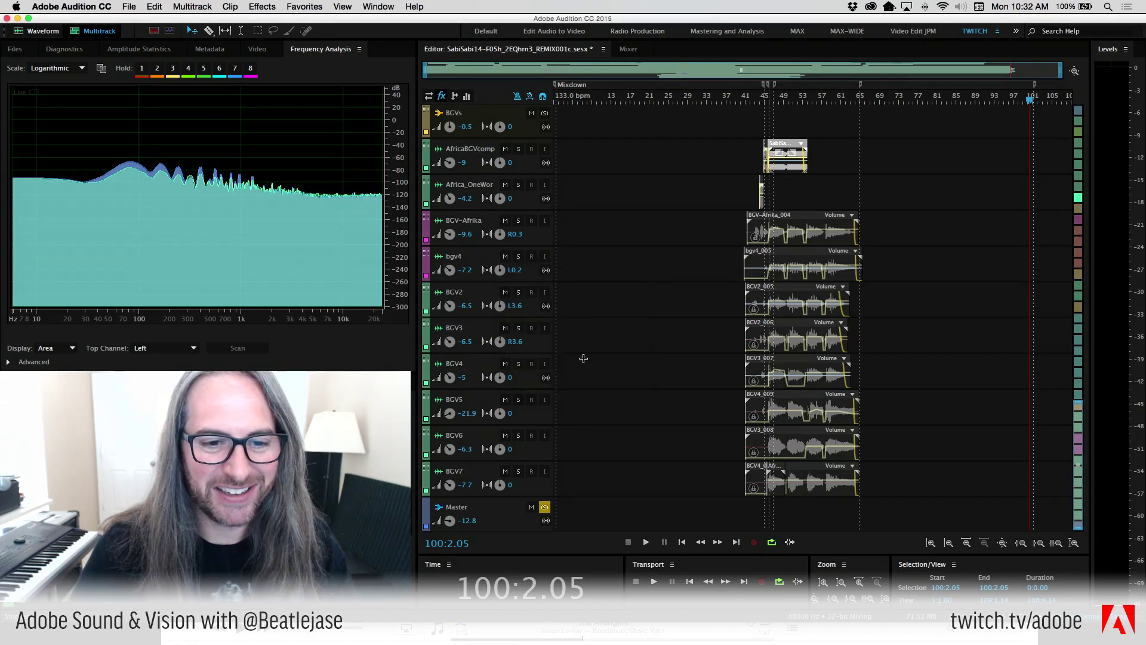
# Set the BGV2 and BGV3 track colors to magenta, hue 308
pyautogui.click(429, 291)
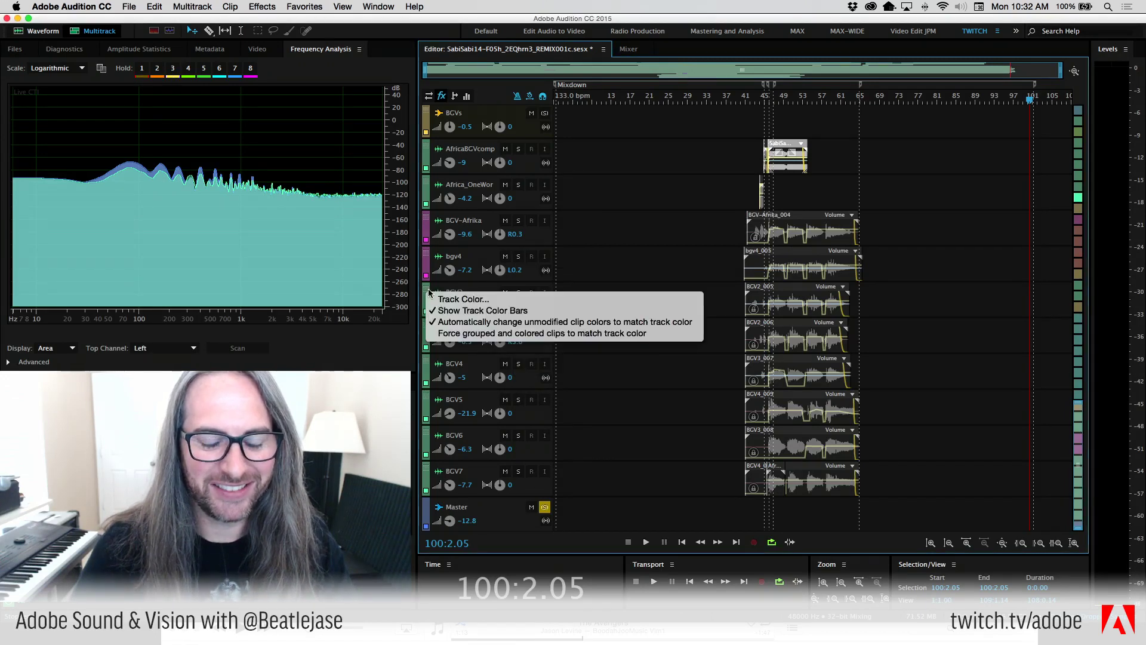
pyautogui.click(445, 298)
pyautogui.click(579, 326)
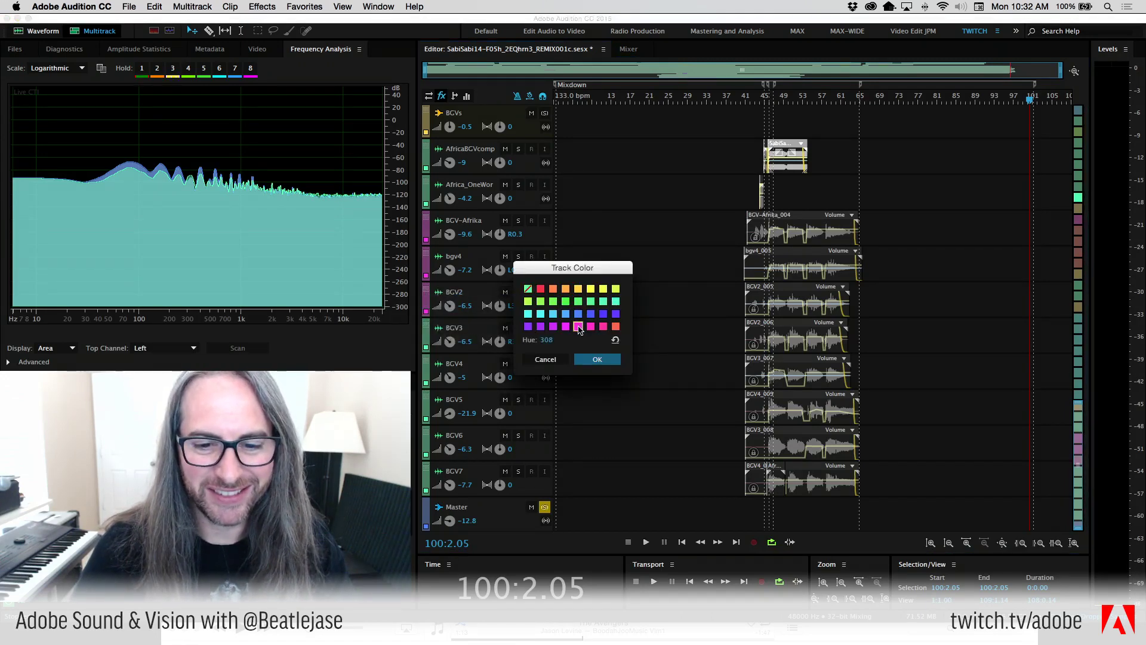
pyautogui.click(597, 359)
pyautogui.click(423, 326)
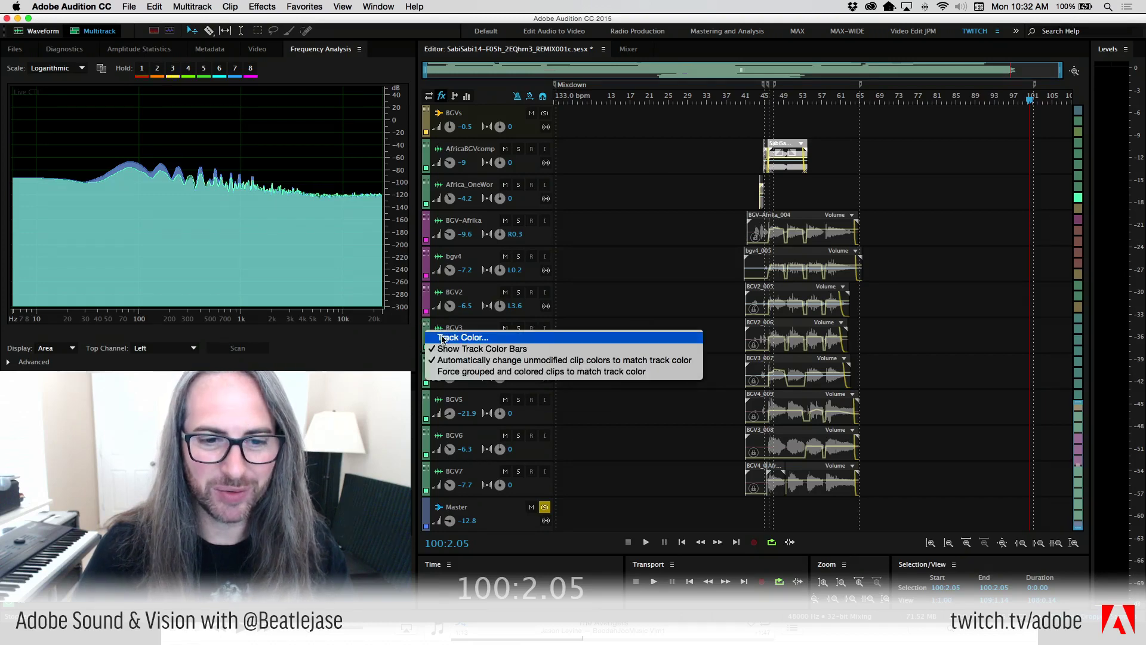
pyautogui.click(445, 334)
pyautogui.click(579, 326)
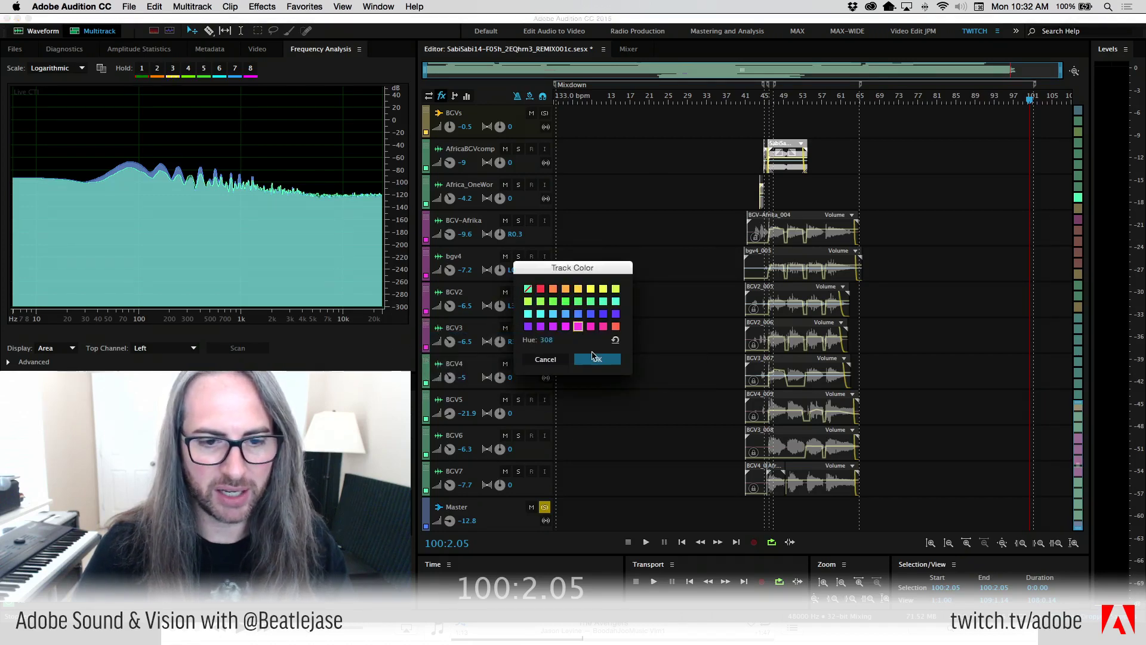
pyautogui.click(590, 358)
# Set the BGV4 and BGV5 track colors to magenta, hue 308
pyautogui.click(428, 358)
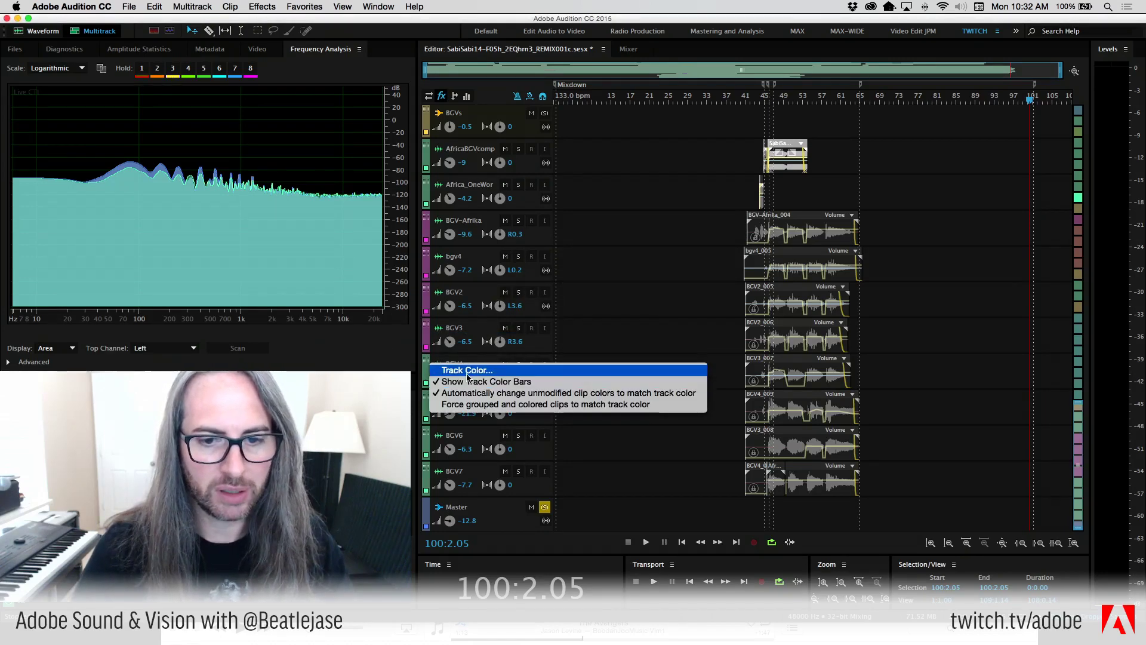
pyautogui.click(519, 370)
pyautogui.click(578, 326)
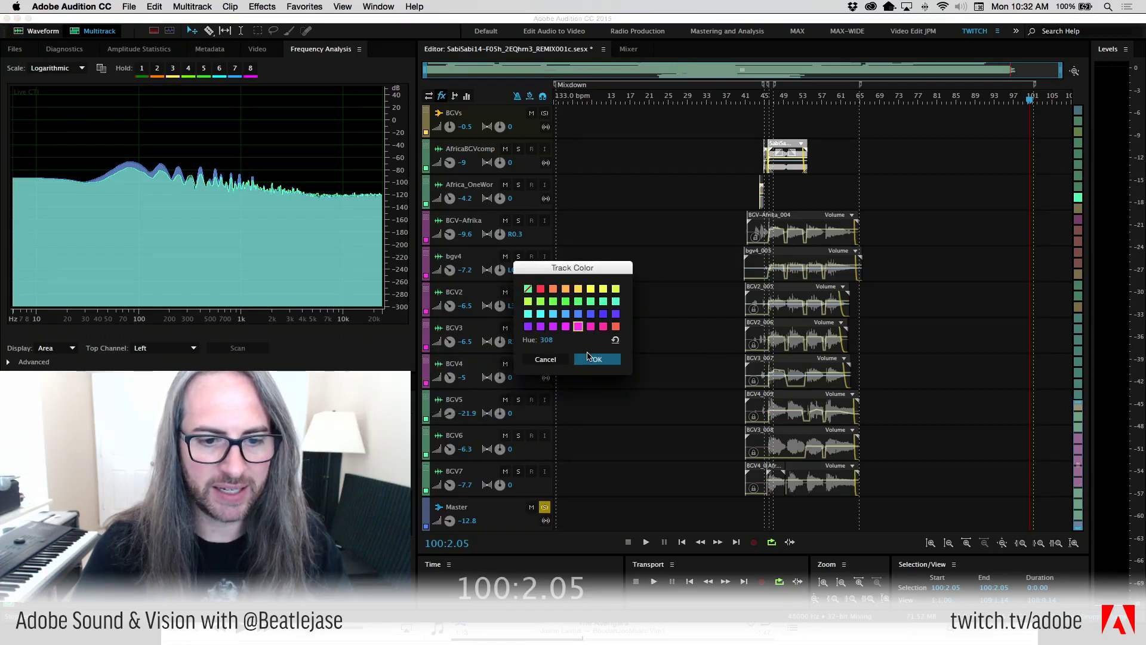
pyautogui.click(594, 359)
pyautogui.click(430, 398)
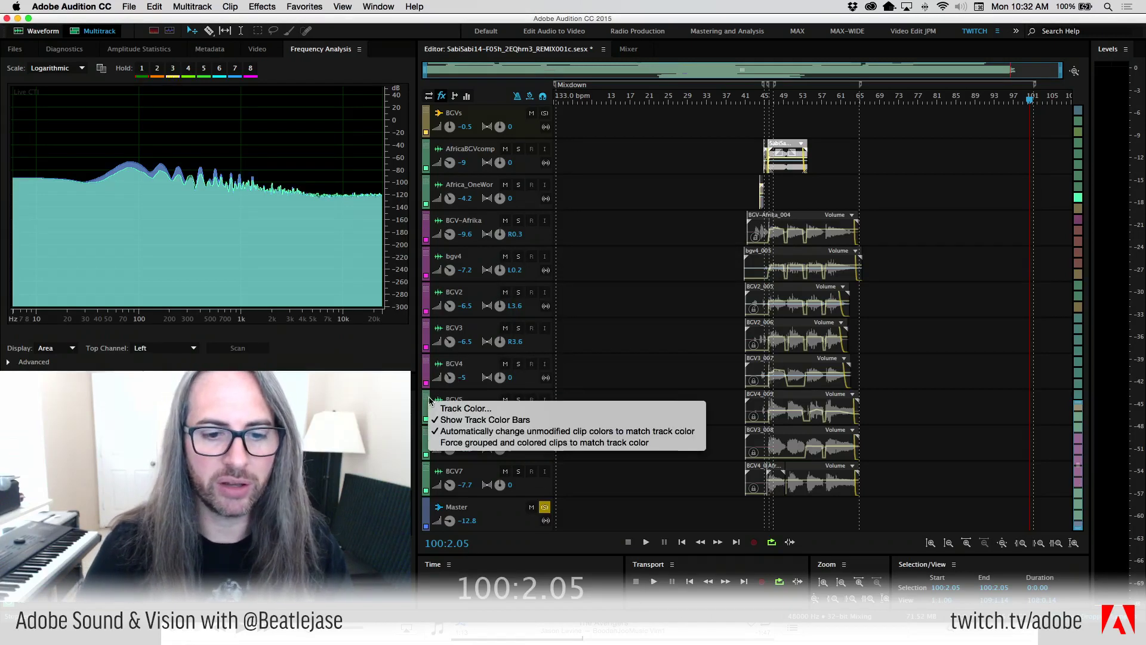
pyautogui.click(457, 408)
pyautogui.click(578, 326)
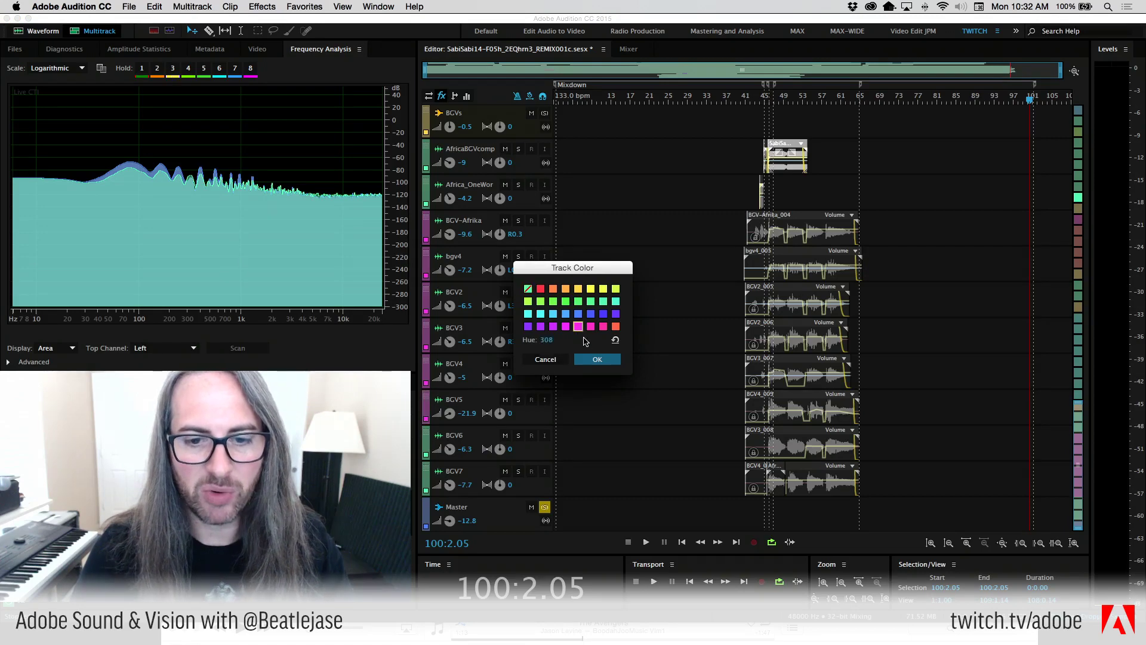
pyautogui.click(594, 359)
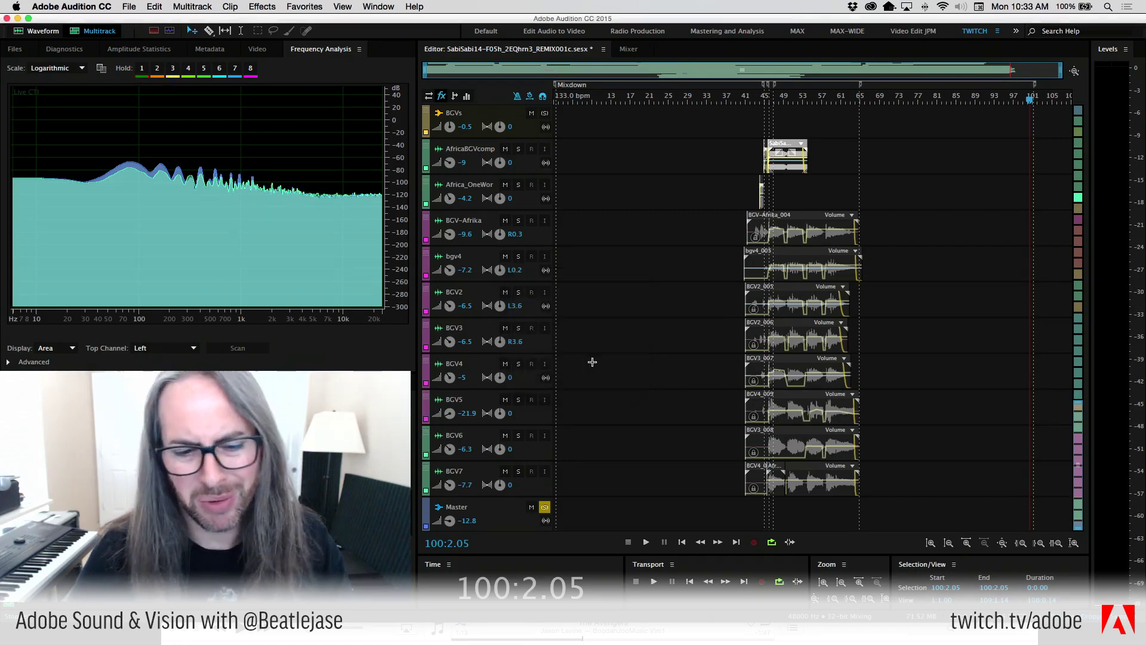
# Set the BGV6 and BGV7 track colors to magenta, hue 308
pyautogui.click(426, 432)
pyautogui.click(457, 442)
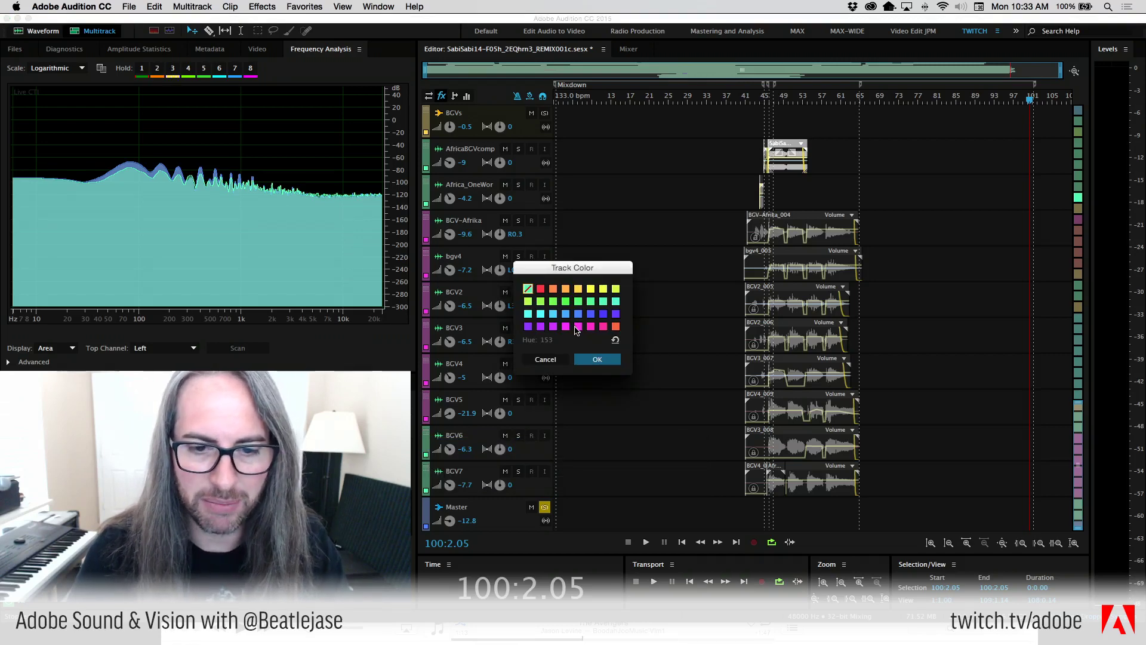
pyautogui.click(577, 328)
pyautogui.click(597, 359)
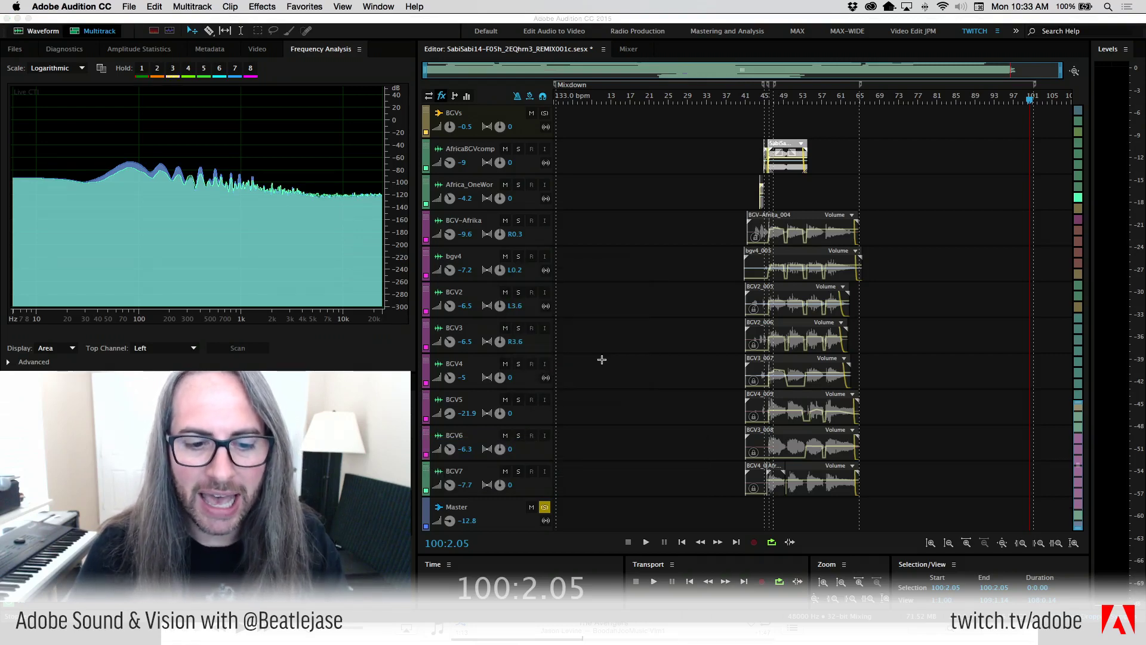
pyautogui.click(427, 464)
pyautogui.click(456, 478)
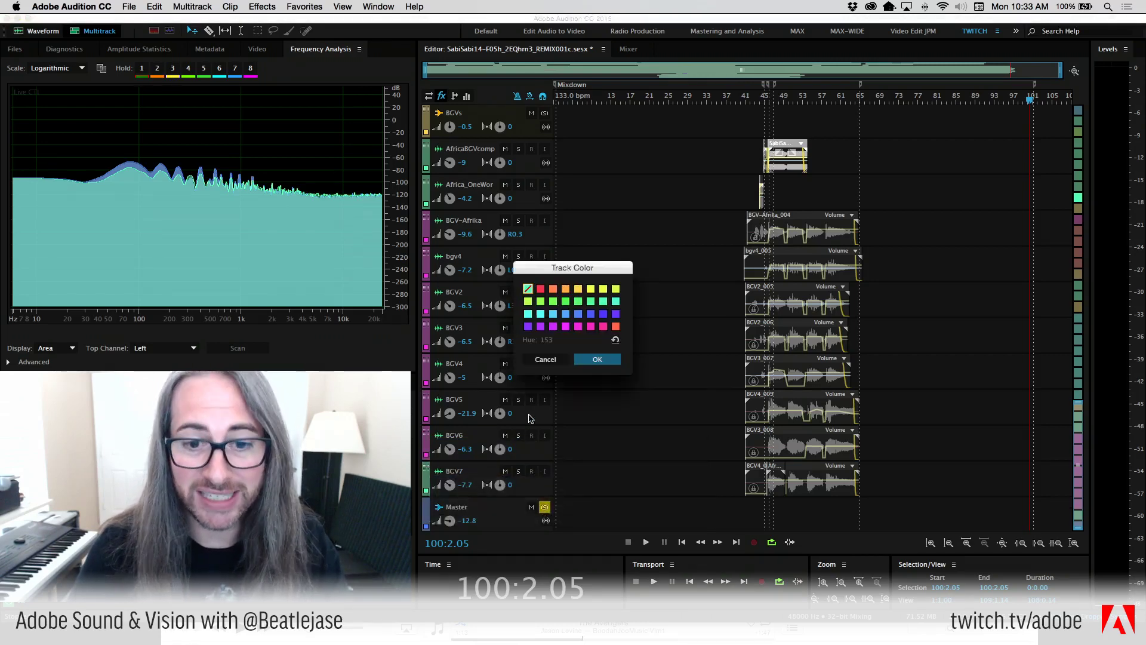
pyautogui.click(577, 328)
pyautogui.click(597, 359)
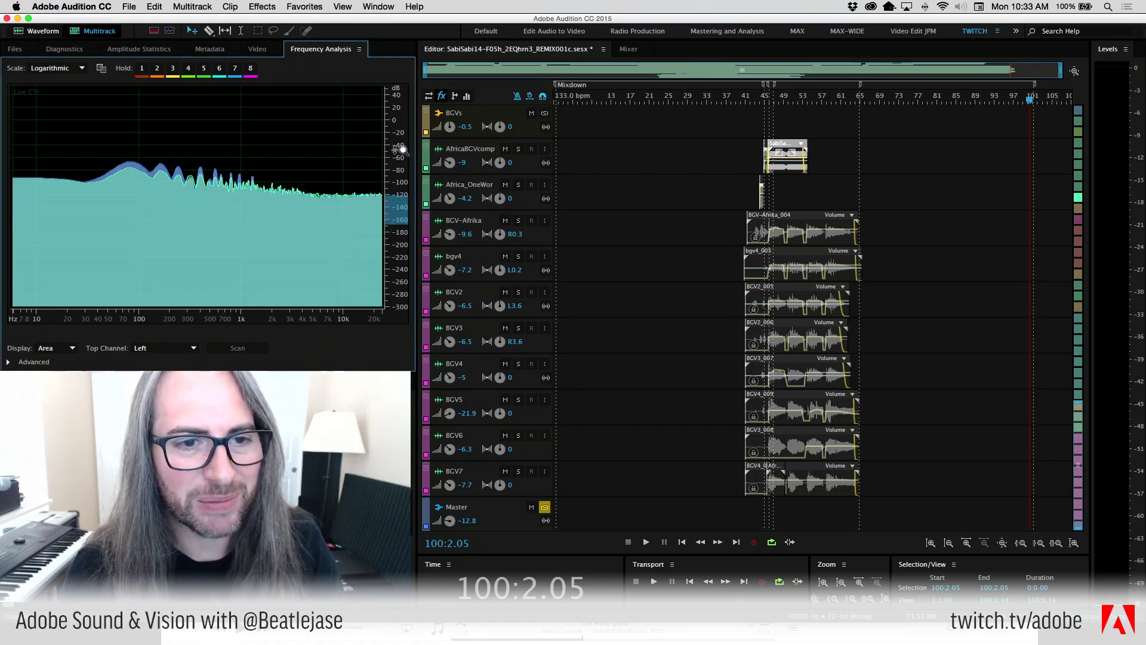
# Set the AfricaBGVcomp and Africa_OneWor track colors to magenta, hue 308
pyautogui.moveTo(395, 220); pyautogui.dragTo(401, 103)
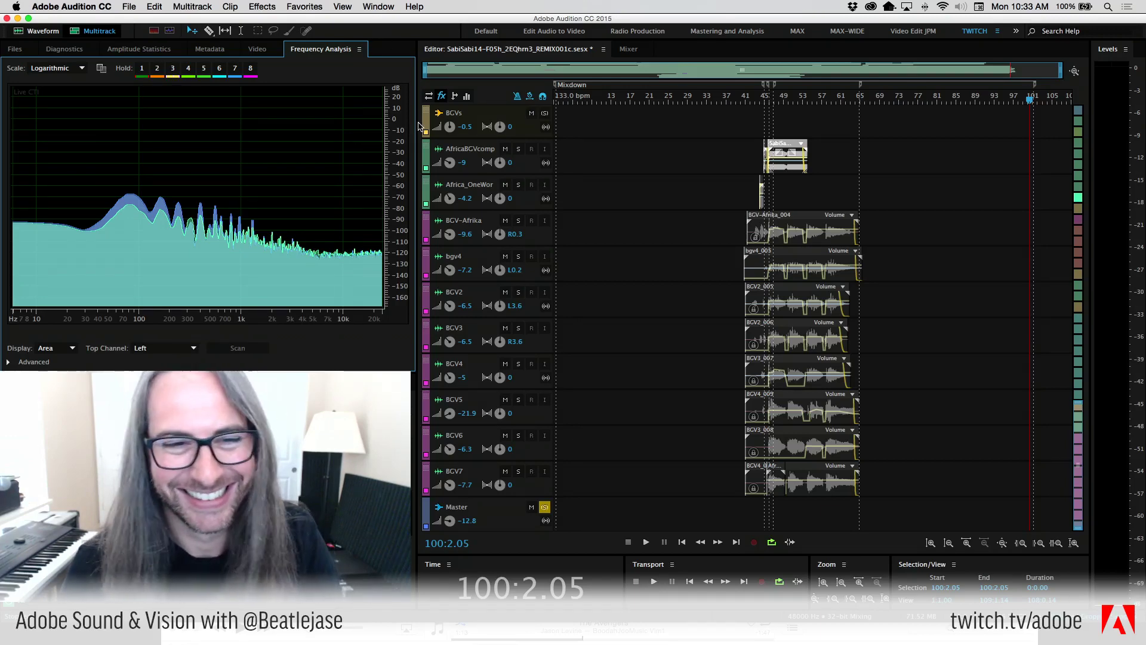
pyautogui.rightClick(428, 147)
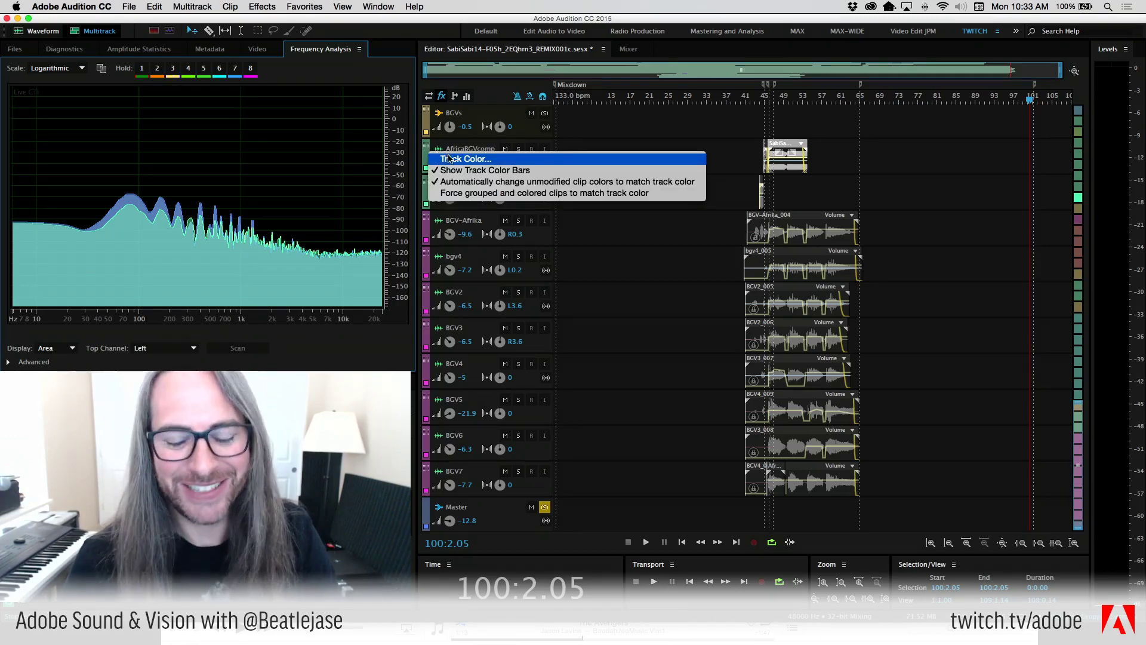
pyautogui.click(462, 156)
pyautogui.click(577, 326)
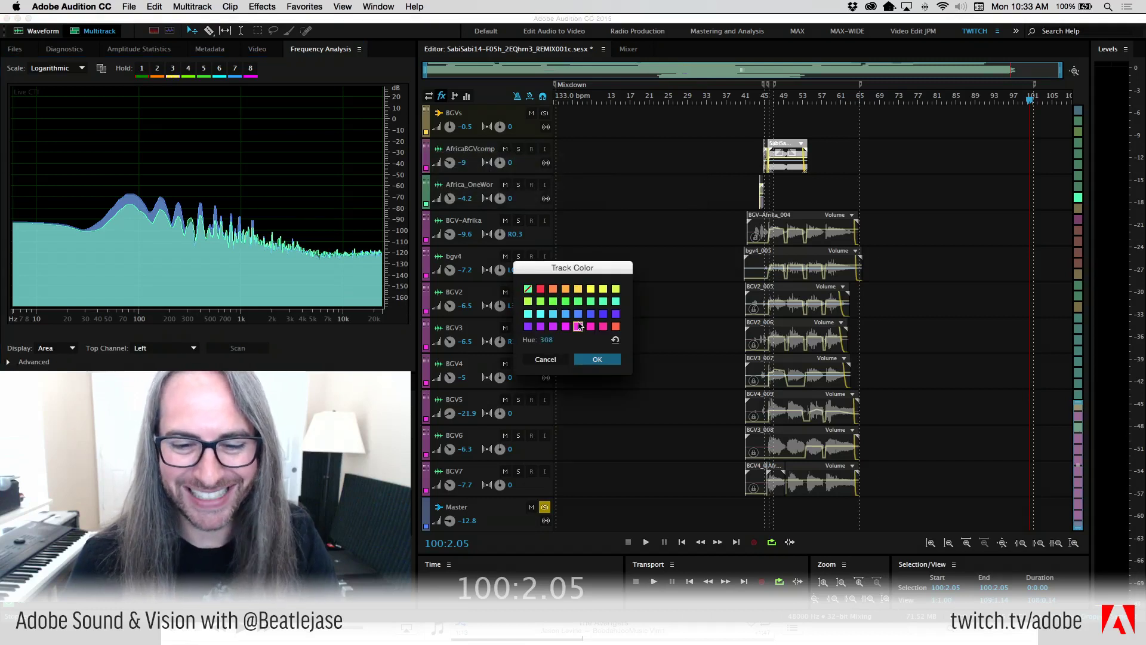
pyautogui.click(597, 359)
pyautogui.rightClick(425, 179)
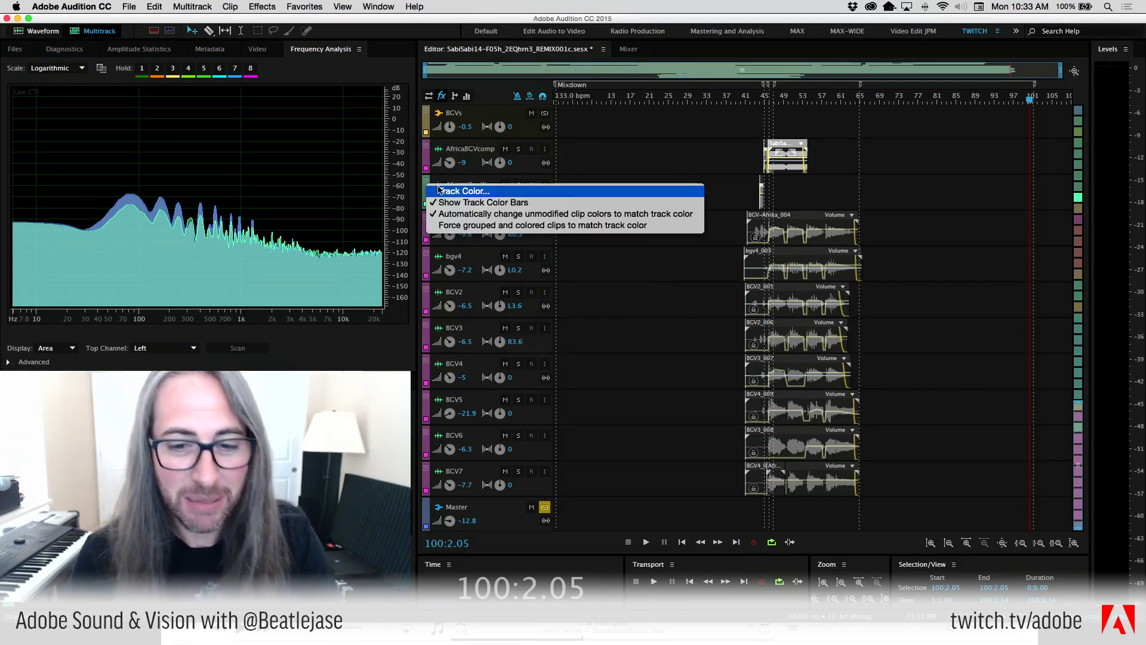
pyautogui.click(462, 188)
pyautogui.click(578, 326)
pyautogui.click(597, 359)
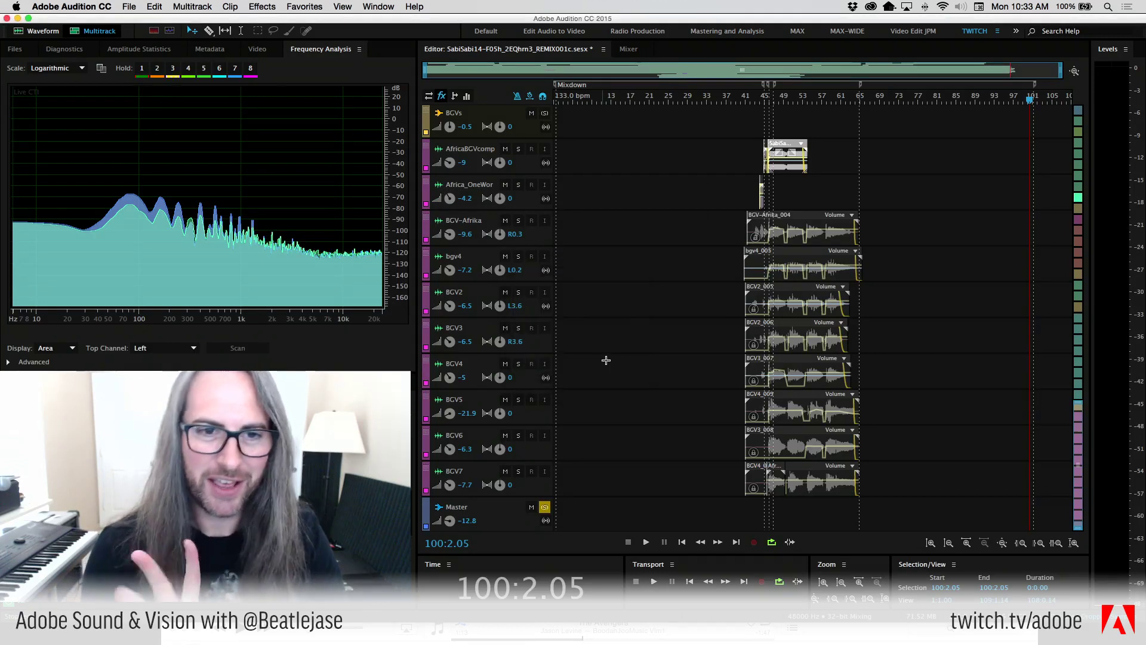
# Set the BGVs bus track color to purple, hue 275
pyautogui.rightClick(427, 107)
pyautogui.click(463, 117)
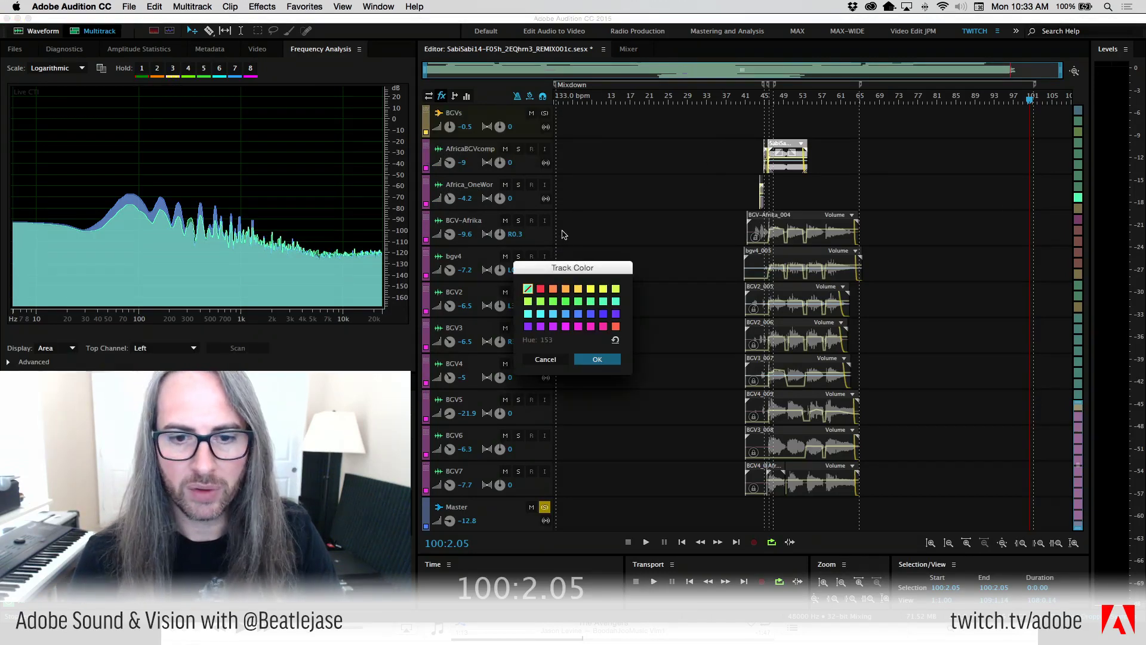
pyautogui.click(567, 327)
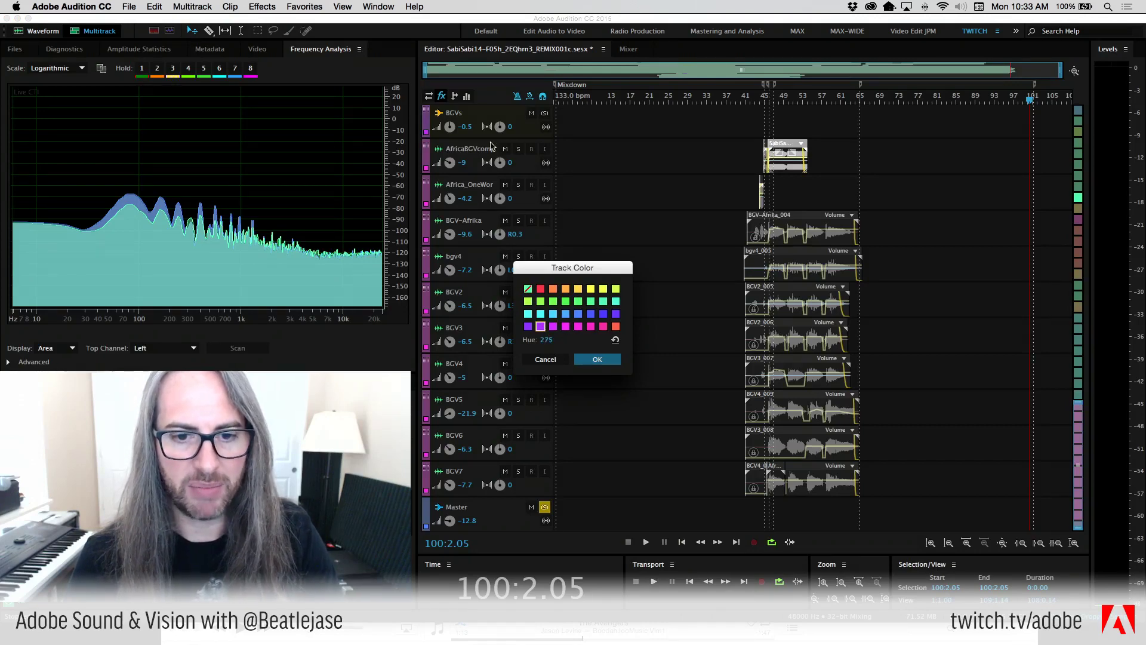
pyautogui.click(597, 360)
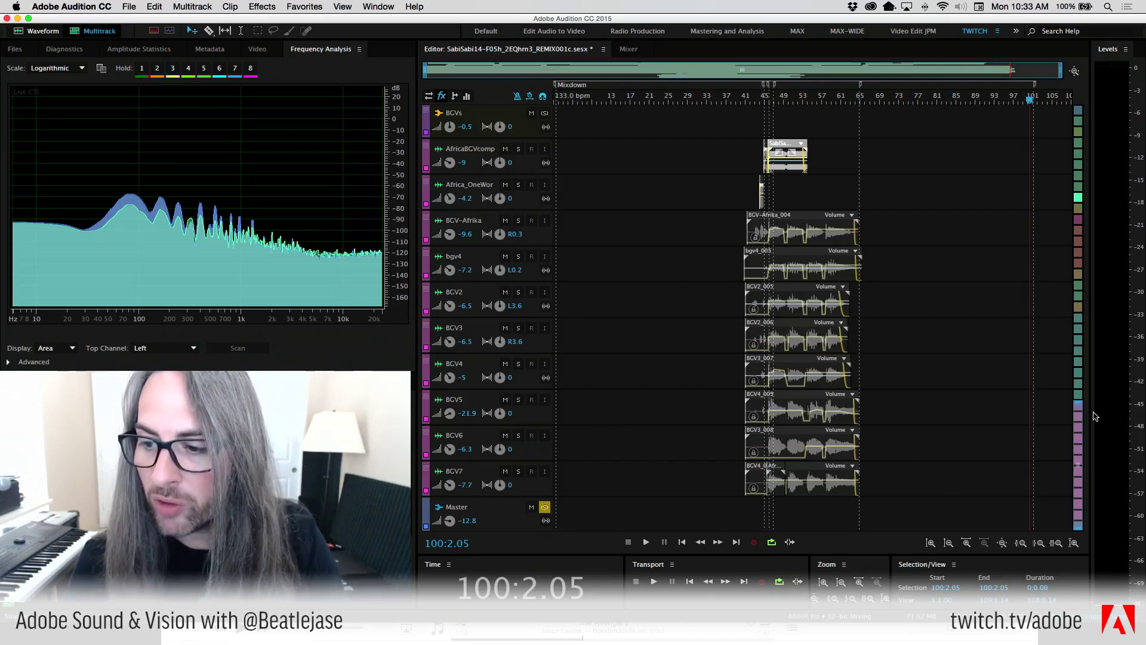
# Reduce the height of the tracks and clear the global solo on the Master track
pyautogui.moveTo(1082, 403); pyautogui.dragTo(1075, 179)
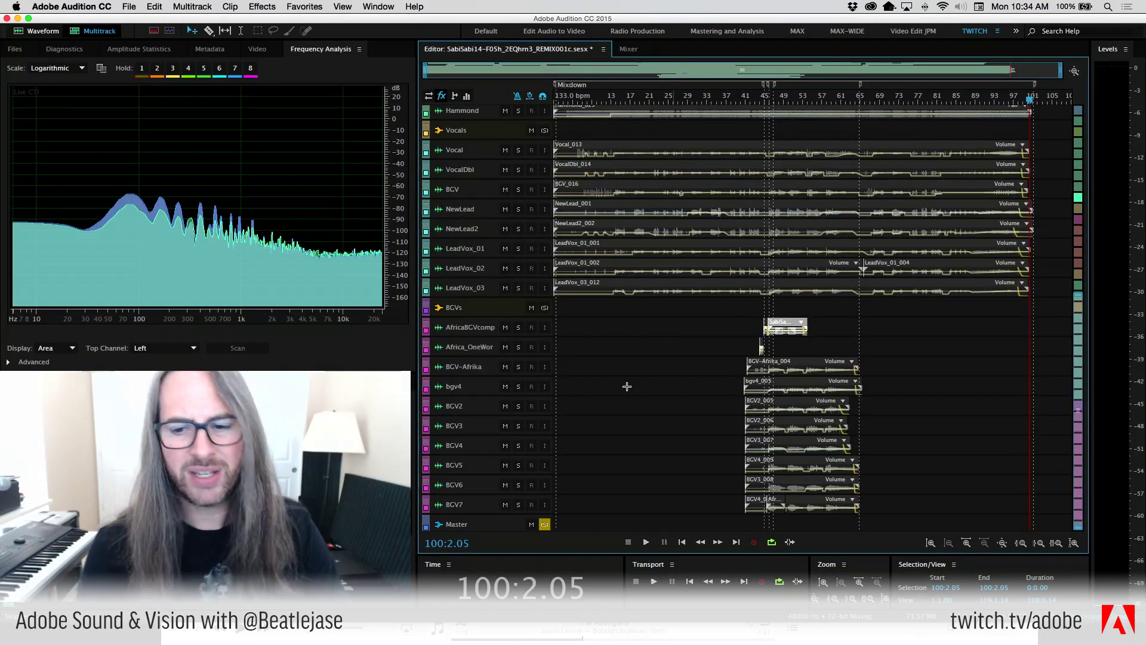
pyautogui.click(592, 349)
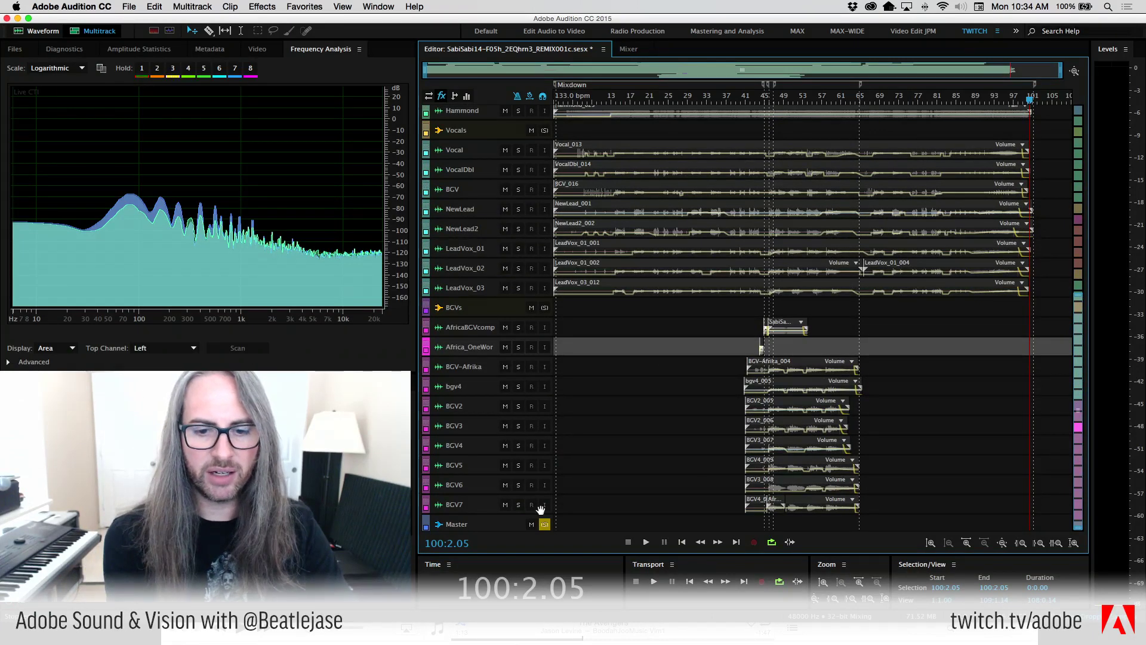
pyautogui.click(545, 525)
pyautogui.press('super+a')
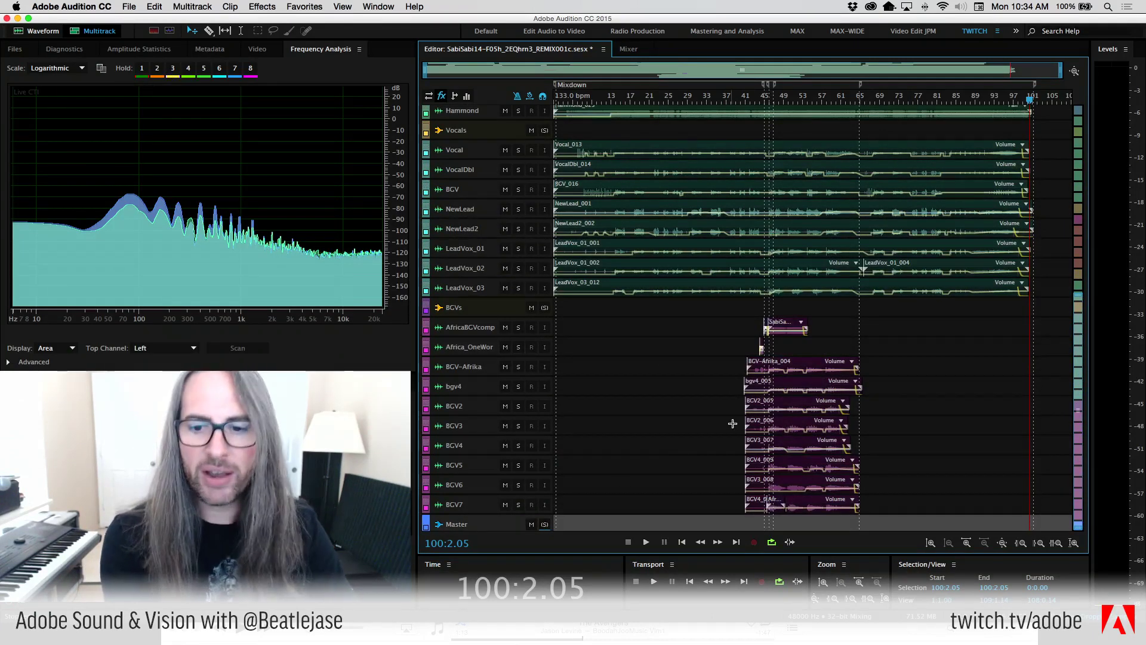
# Set the Rickenbacker and Hammond track colors to blue, hue 242
pyautogui.scroll(5, 844, 345)
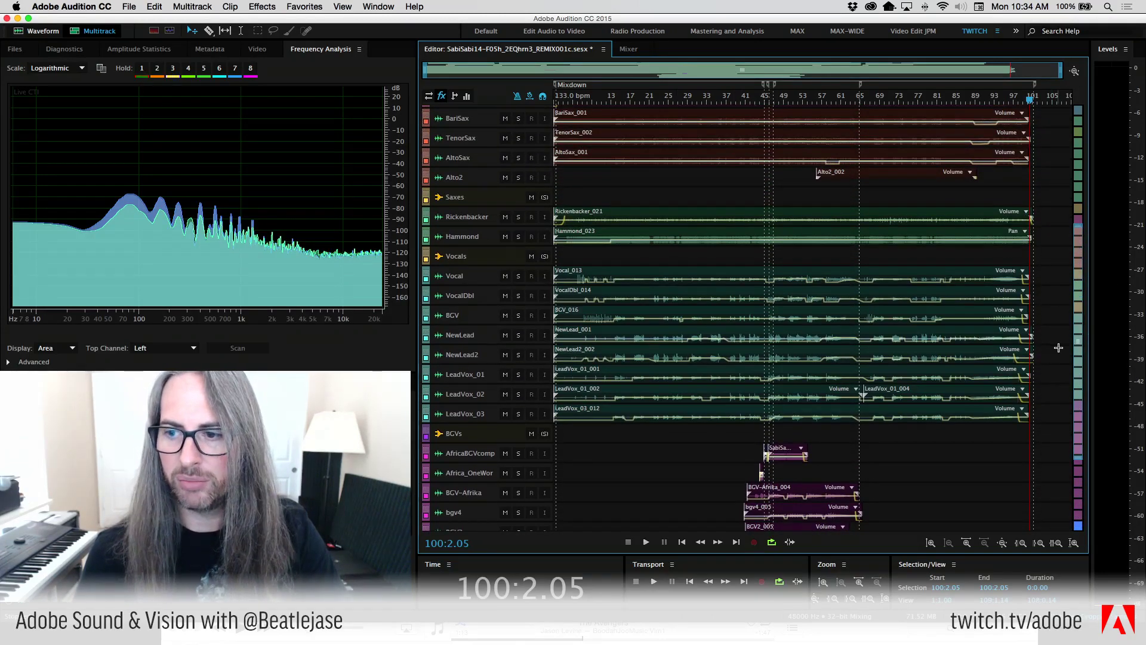
pyautogui.scroll(5, 722, 371)
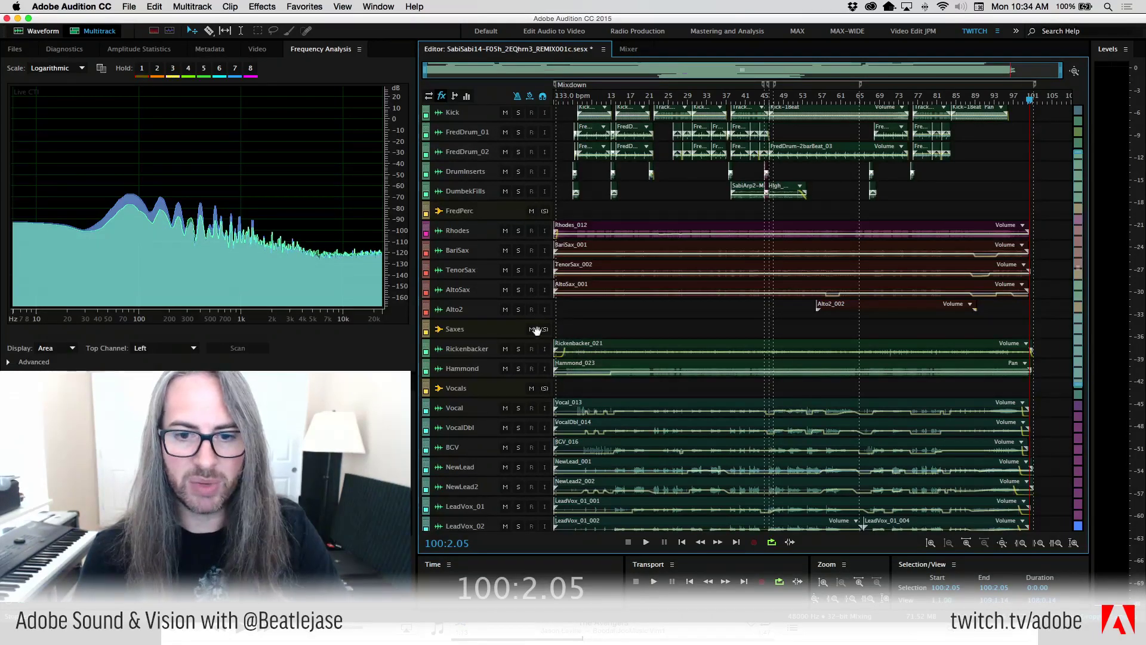
pyautogui.rightClick(426, 351)
pyautogui.click(468, 356)
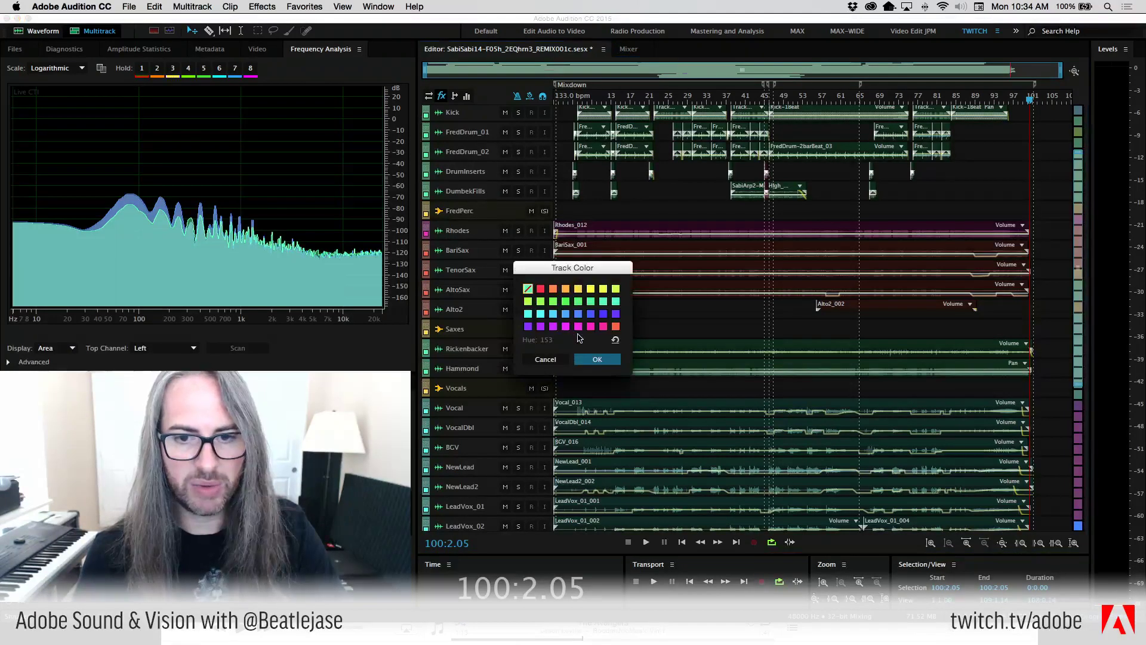
pyautogui.click(603, 313)
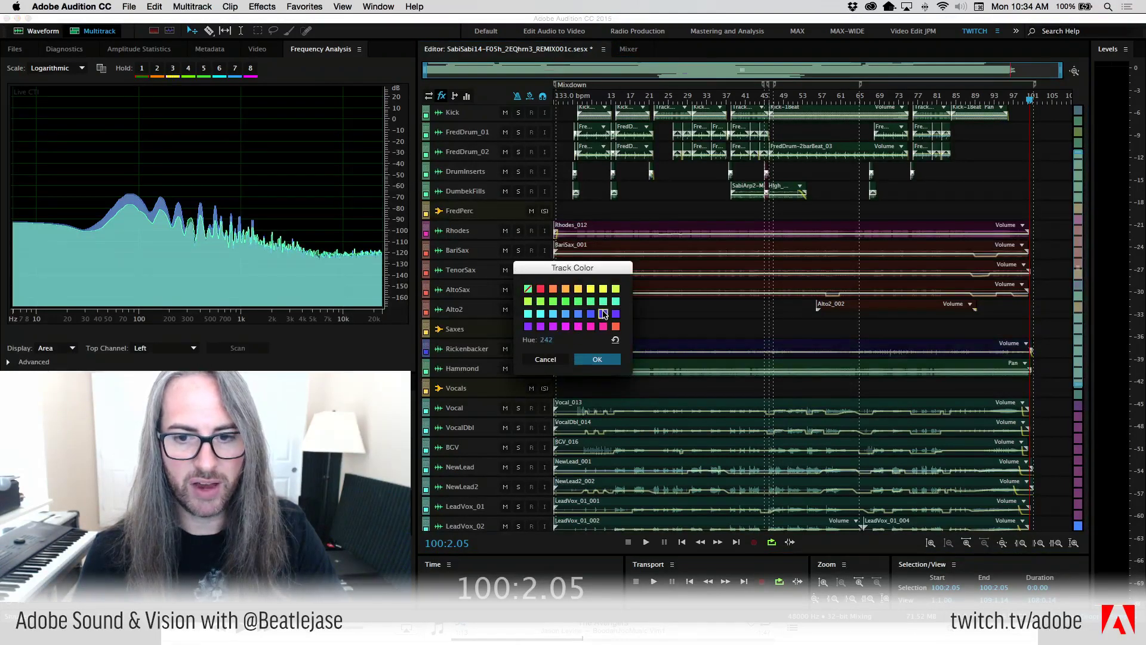
pyautogui.click(596, 360)
pyautogui.rightClick(426, 369)
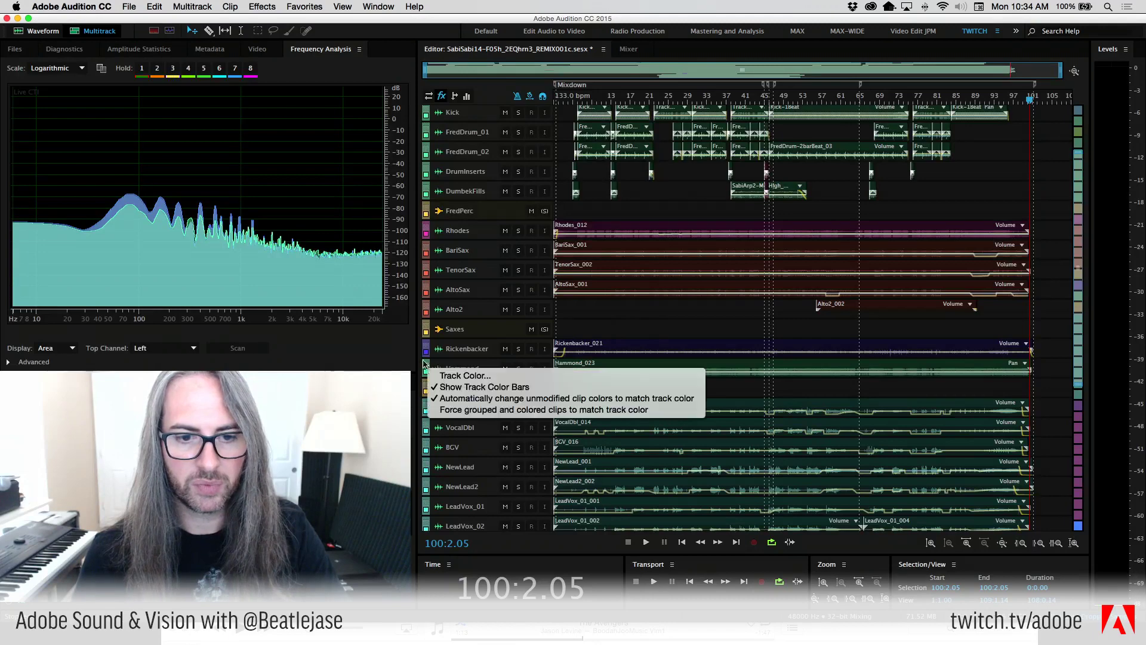
pyautogui.click(465, 376)
pyautogui.click(603, 314)
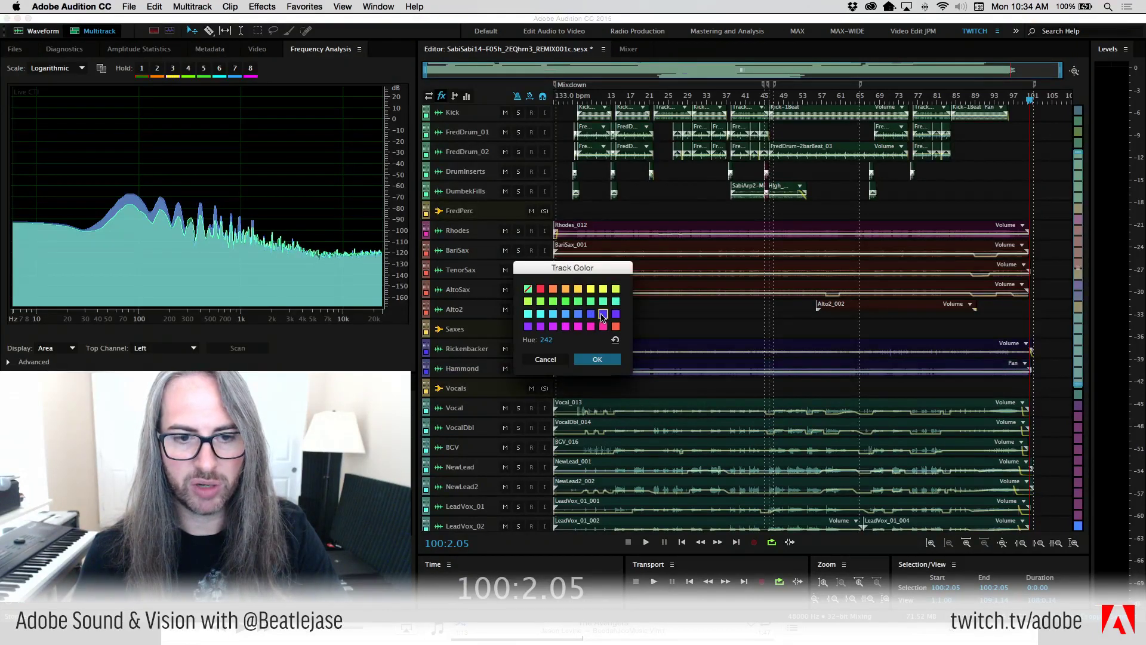
pyautogui.click(604, 358)
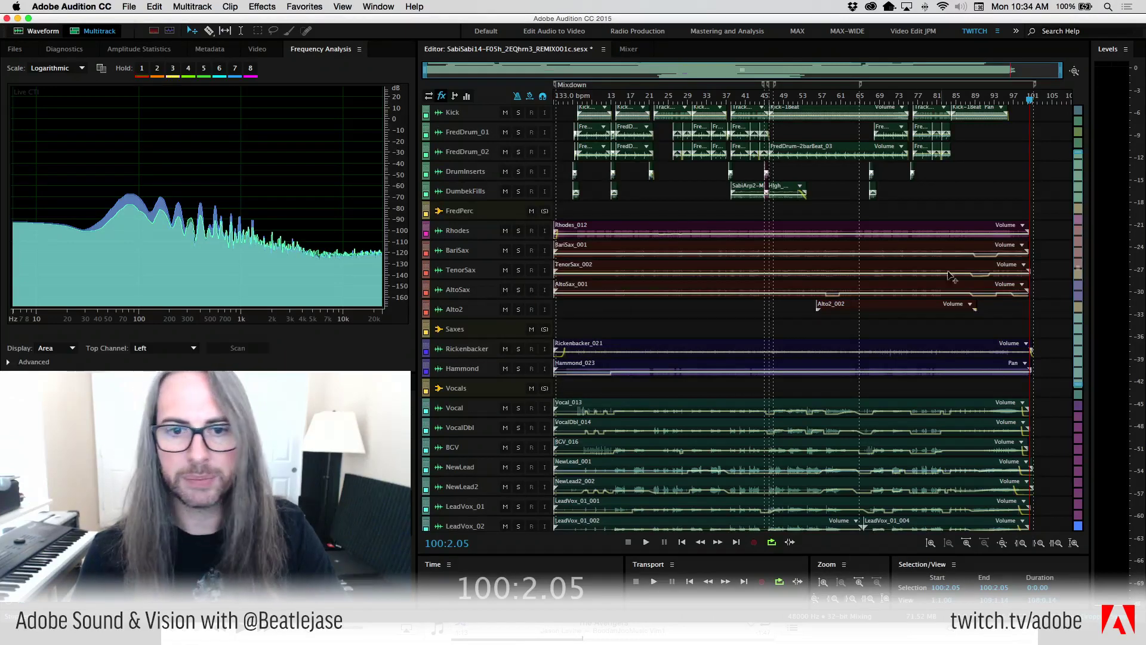
# Set the Rhodes track color to blue, hue 242, and select the Rickenbacker track
pyautogui.click(426, 227)
pyautogui.click(445, 231)
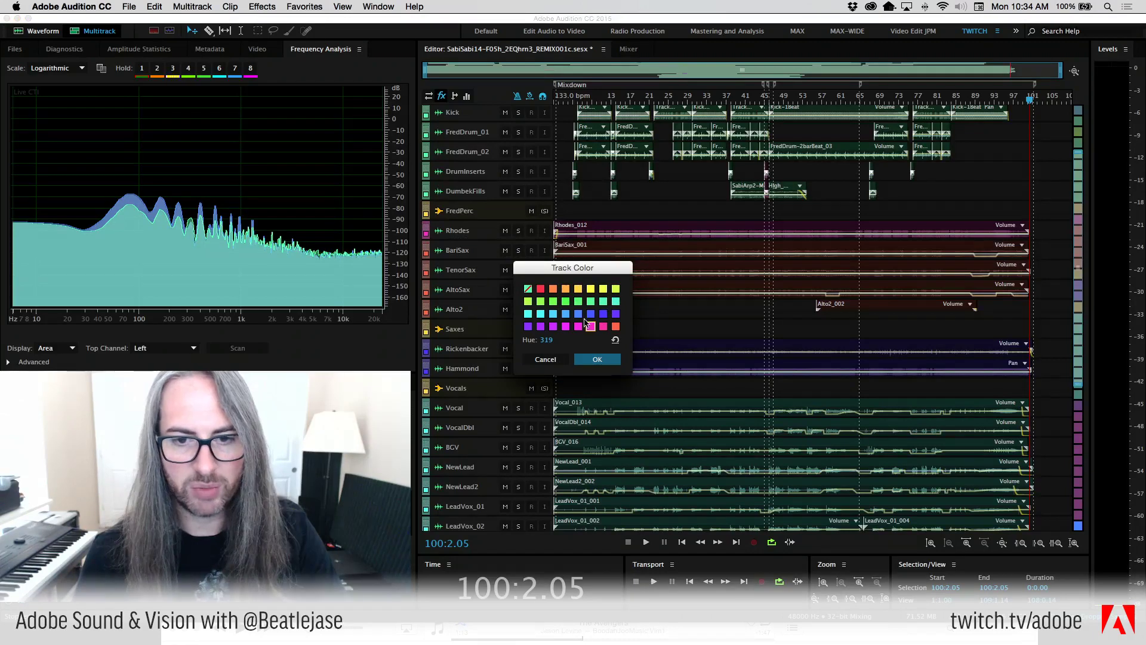
pyautogui.click(603, 313)
pyautogui.click(597, 359)
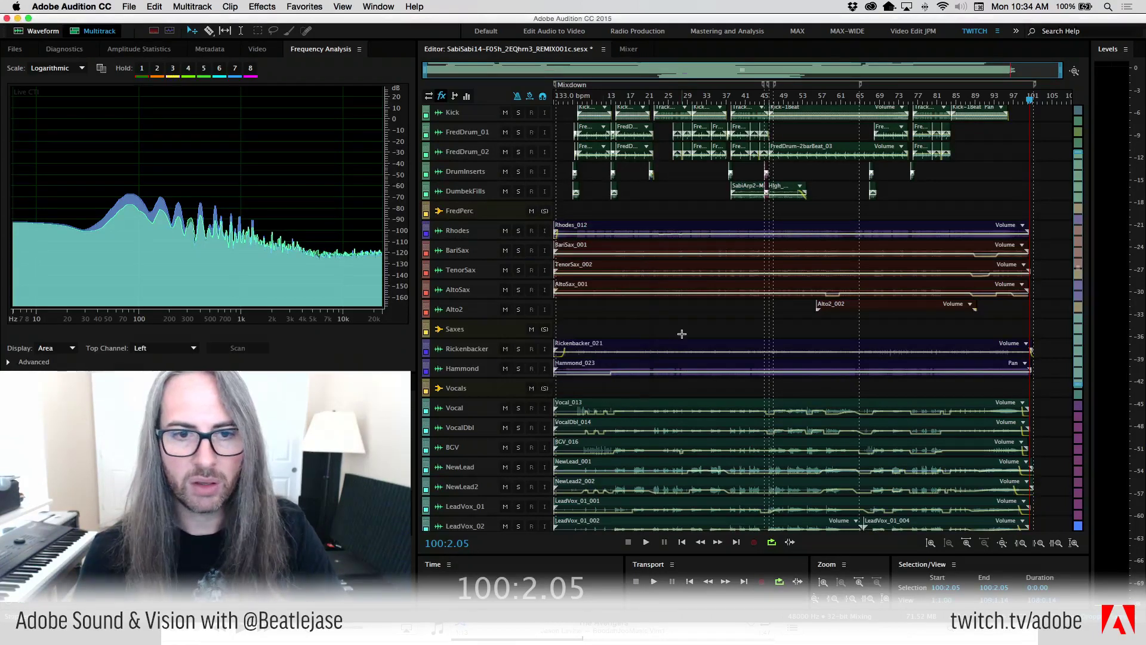
pyautogui.moveTo(429, 232)
pyautogui.mouseDown()
pyautogui.moveTo(429, 254)
pyautogui.moveTo(429, 226)
pyautogui.mouseUp()
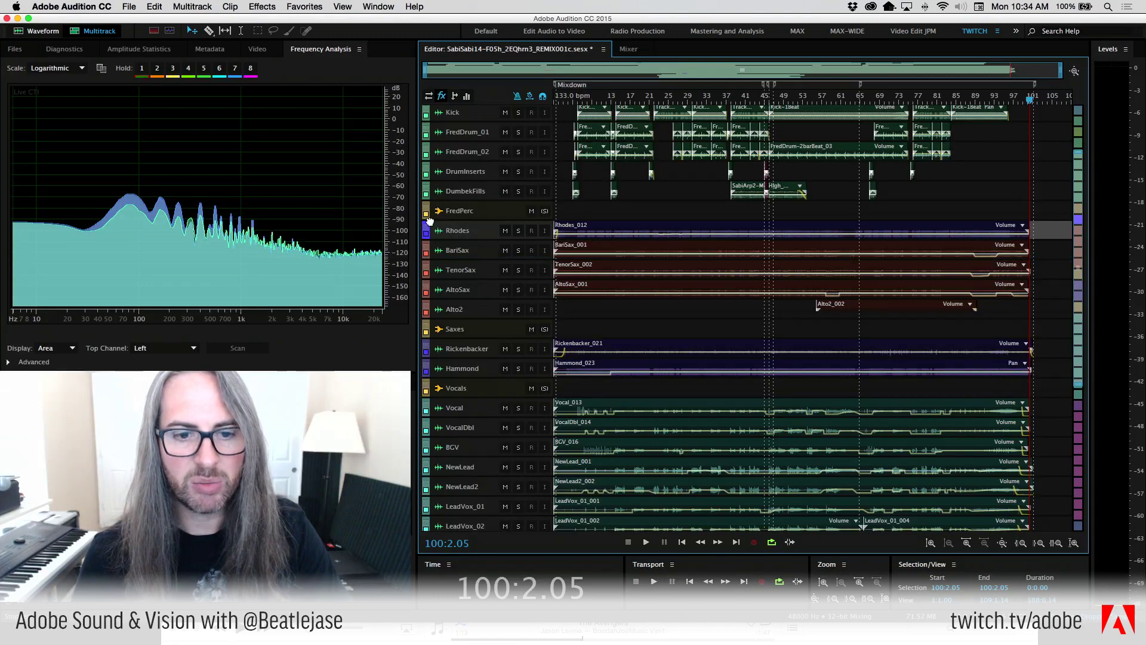
pyautogui.click(429, 347)
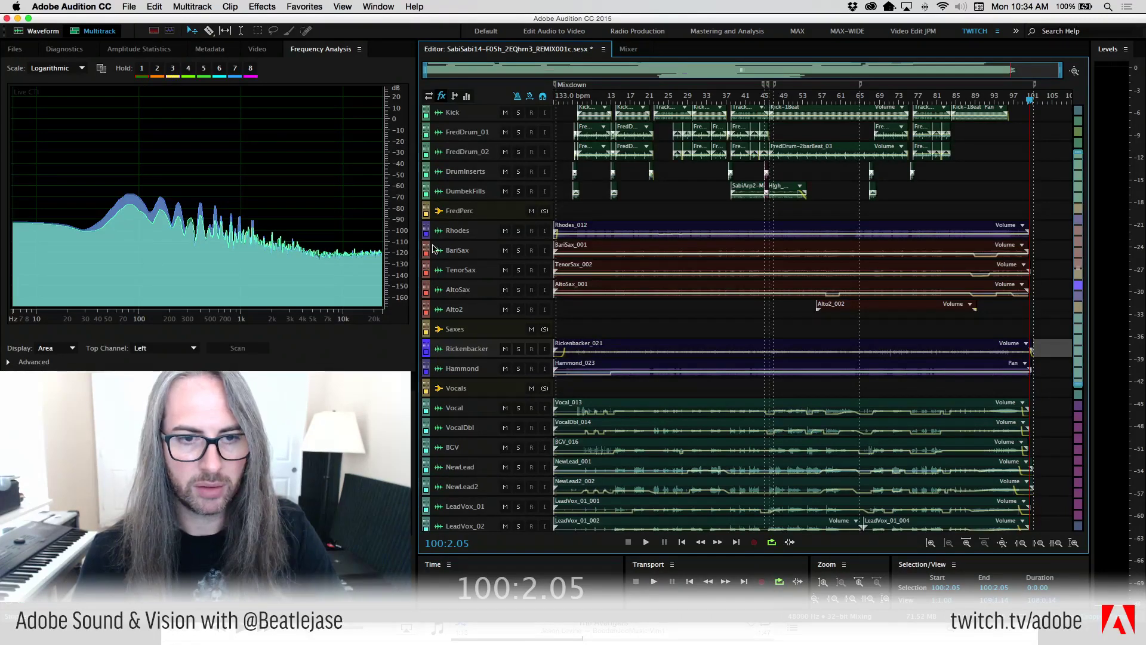
# Move the Rickenbacker track up in the track order so it sits directly below the Rhodes track
pyautogui.scroll(3, 452, 315)
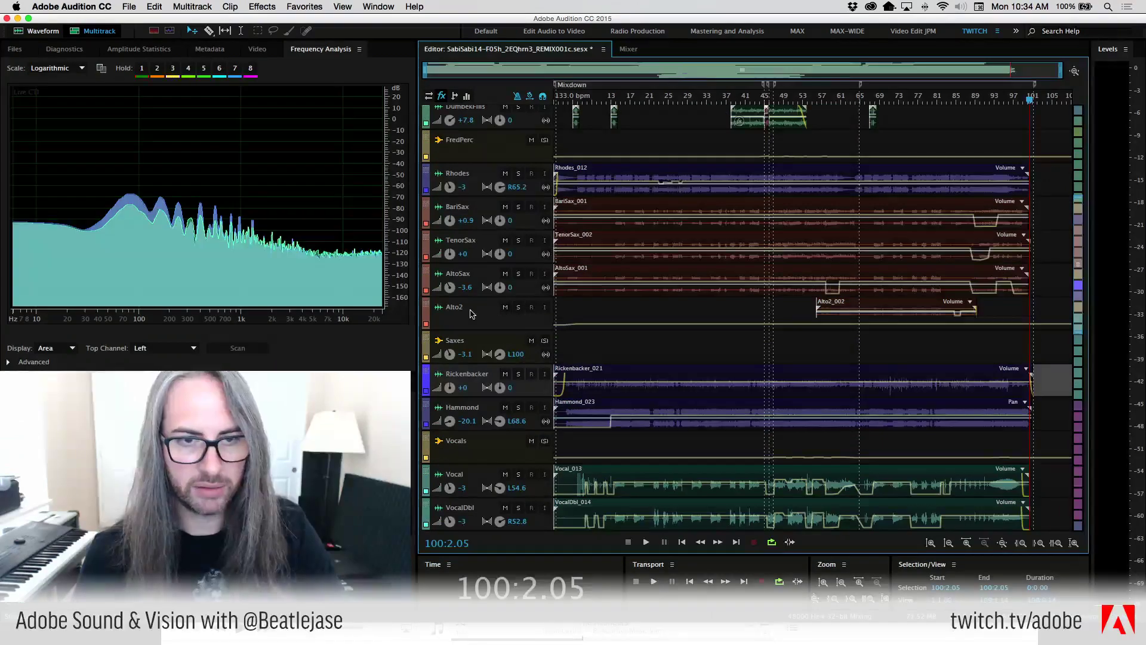
pyautogui.scroll(8, 630, 210)
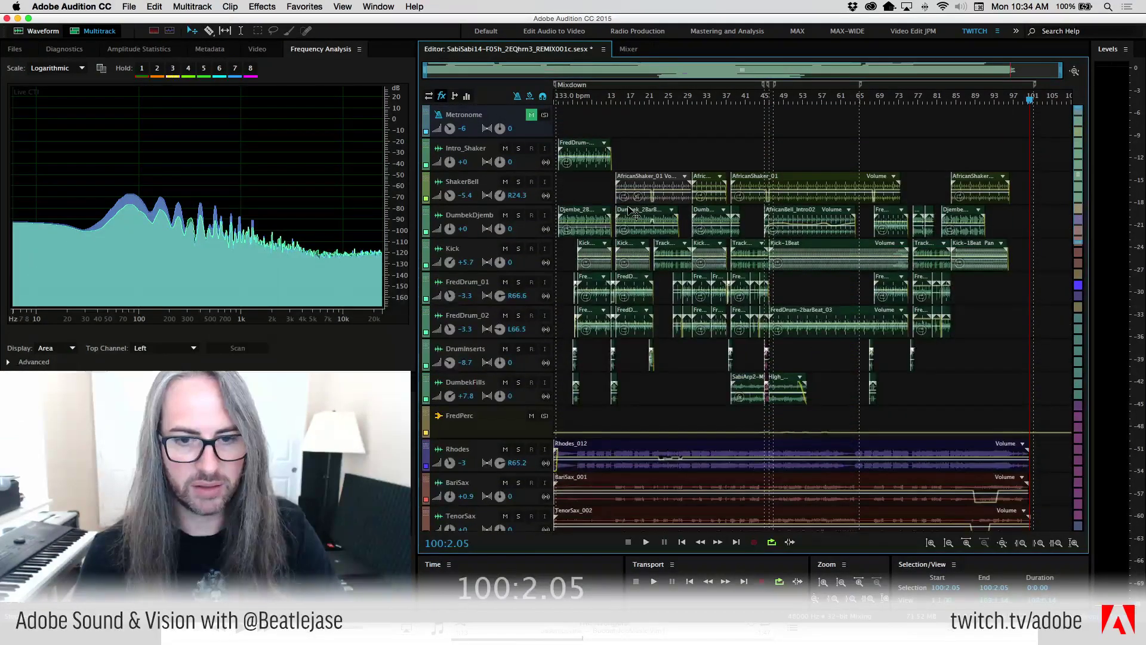
pyautogui.scroll(-8, 629, 210)
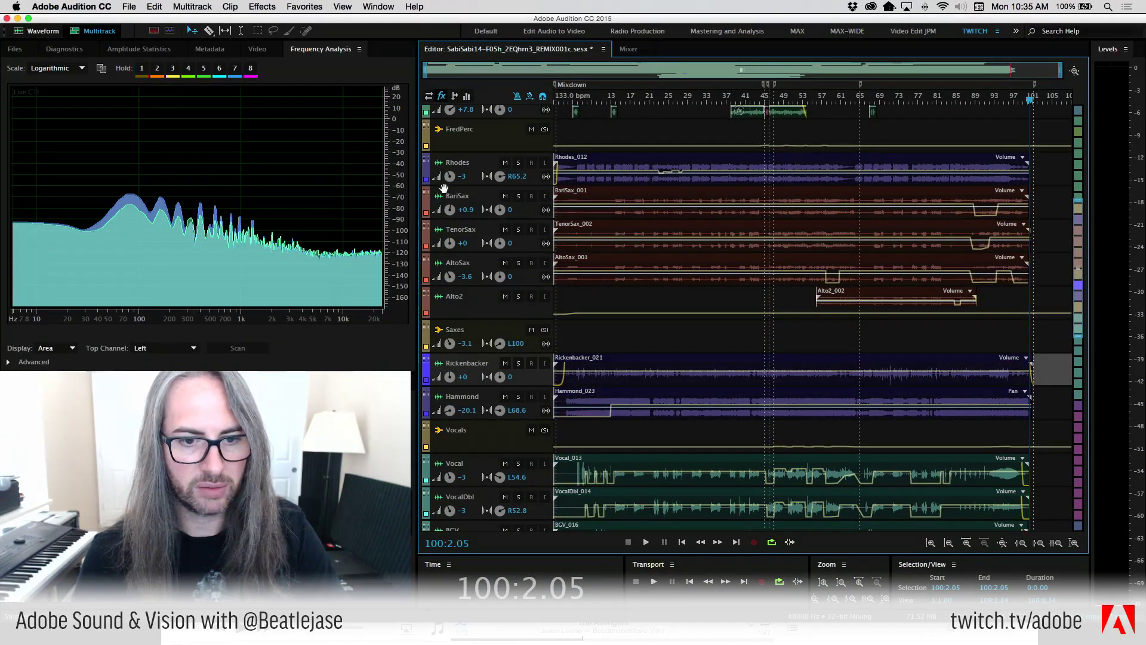
pyautogui.scroll(-2, 453, 387)
pyautogui.scroll(2, 477, 312)
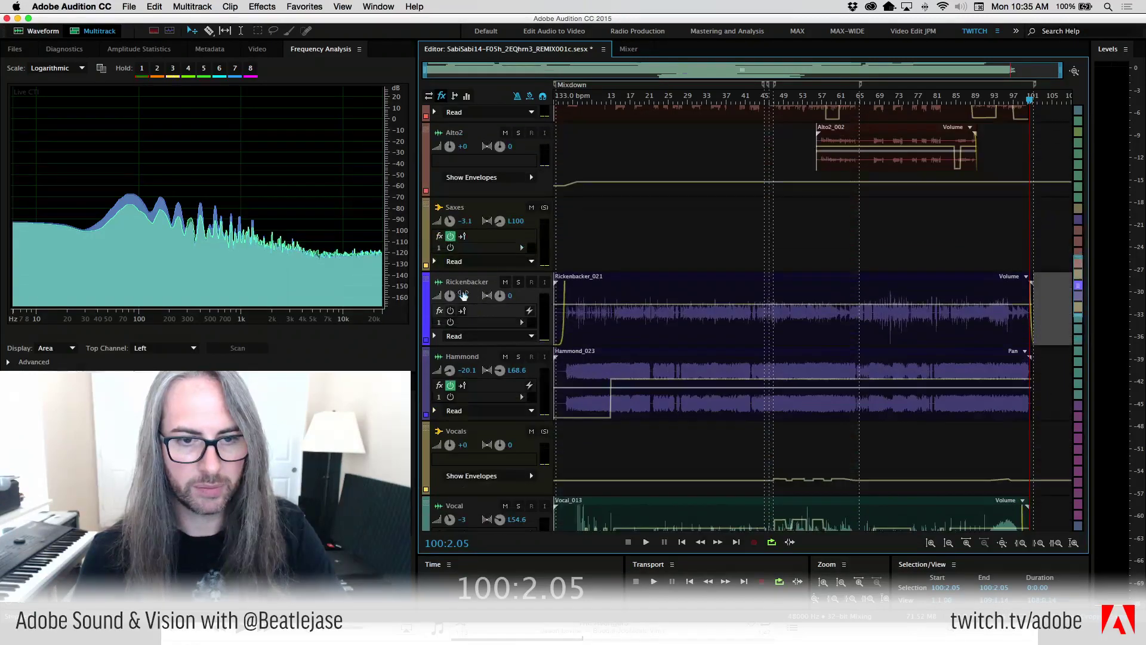
pyautogui.scroll(1, 430, 265)
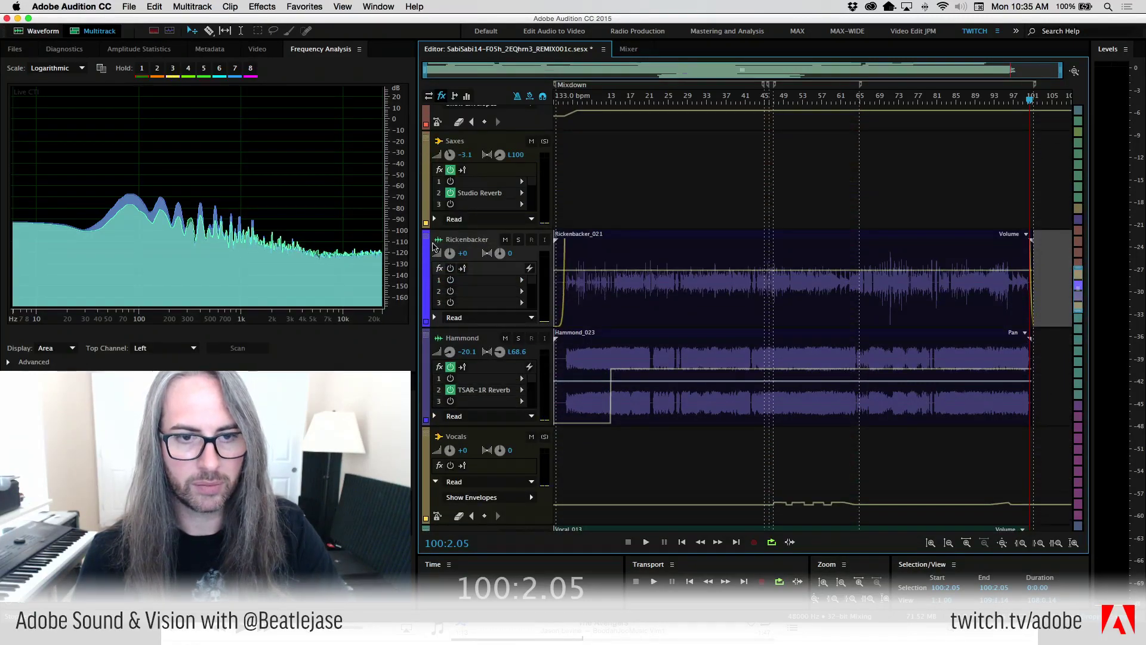
pyautogui.scroll(-2, 430, 261)
pyautogui.moveTo(430, 251); pyautogui.dragTo(477, 195)
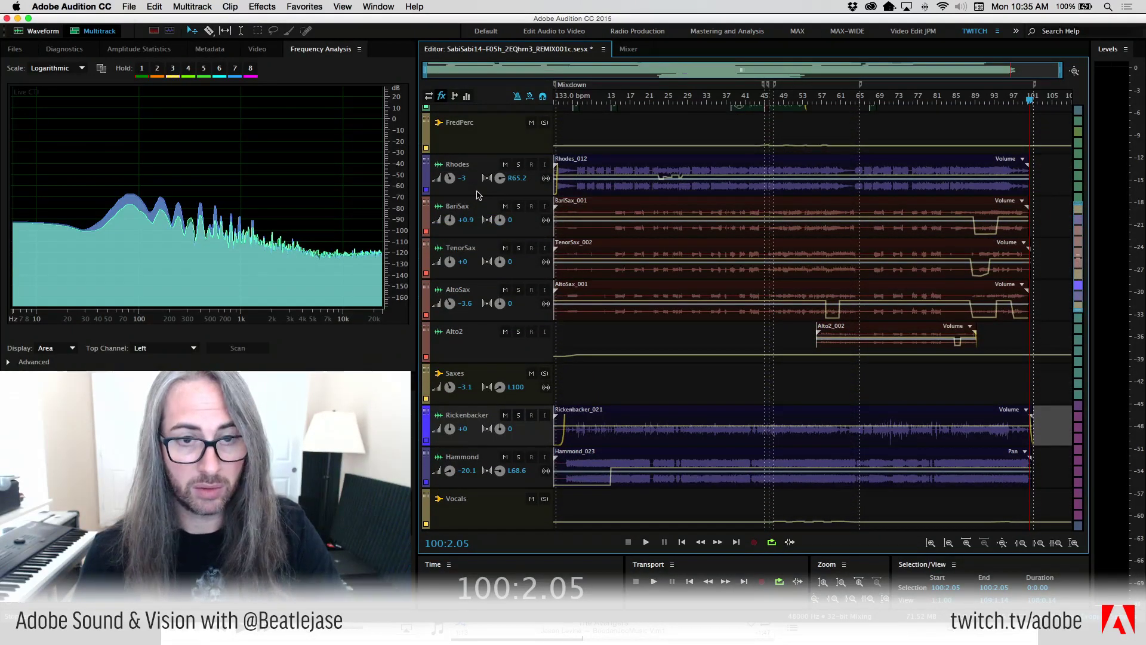
pyautogui.moveTo(427, 416); pyautogui.dragTo(451, 198)
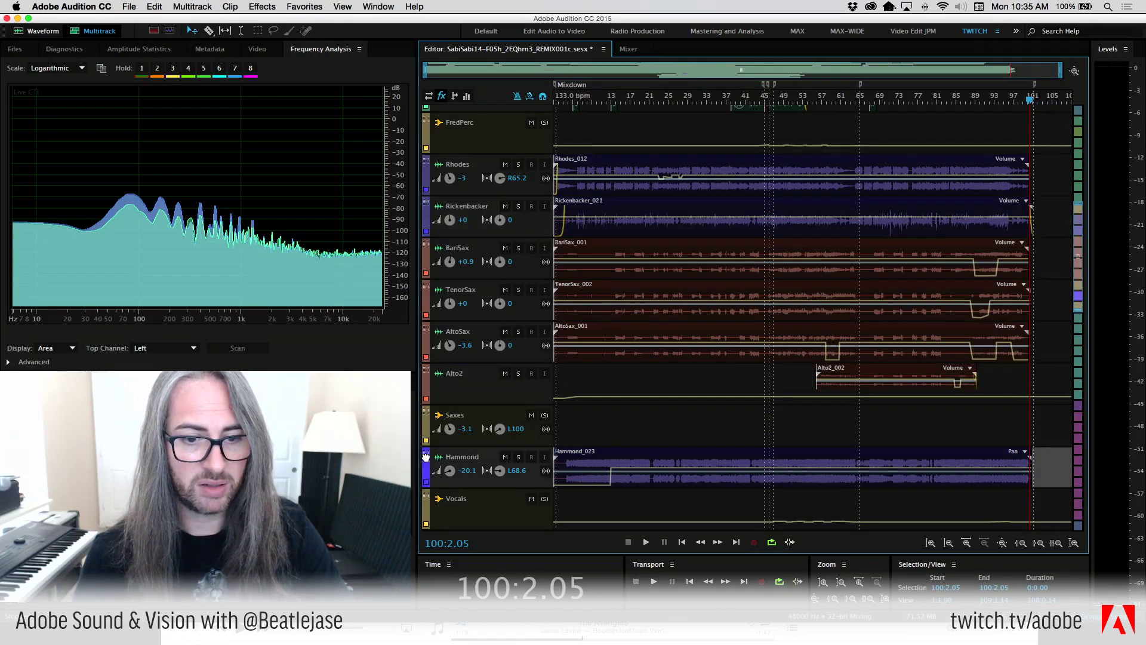
# Move the Hammond track up between the Rickenbacker and BariSax tracks to group the keyboard parts
pyautogui.scroll(-2, 452, 385)
pyautogui.click(452, 384)
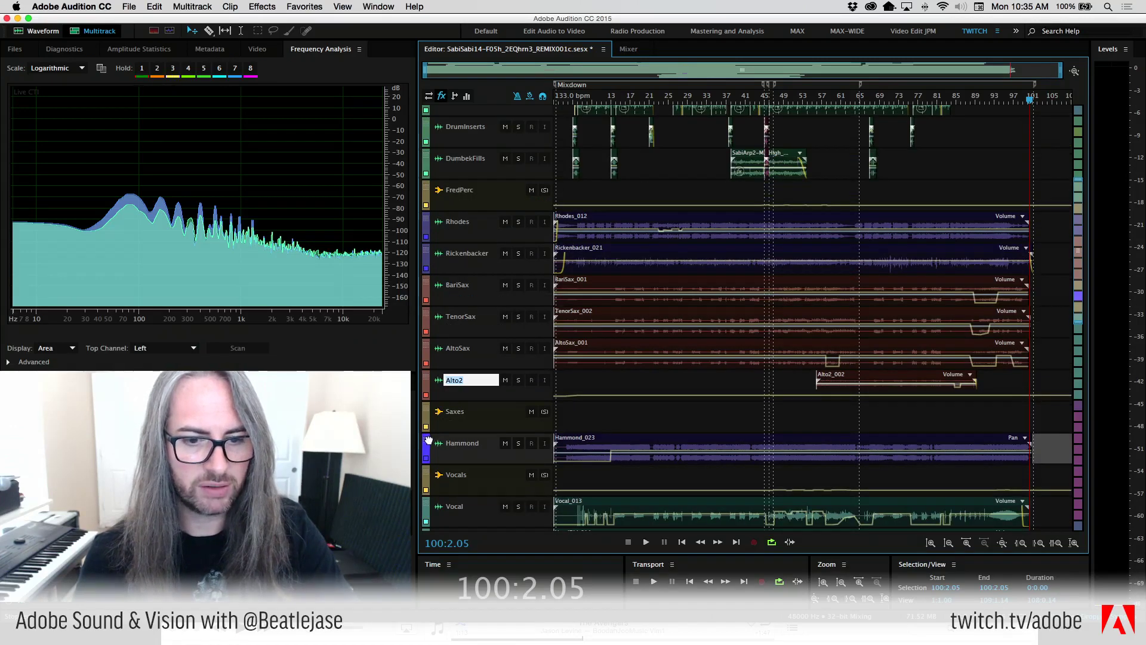
pyautogui.click(429, 440)
pyautogui.scroll(2, 467, 445)
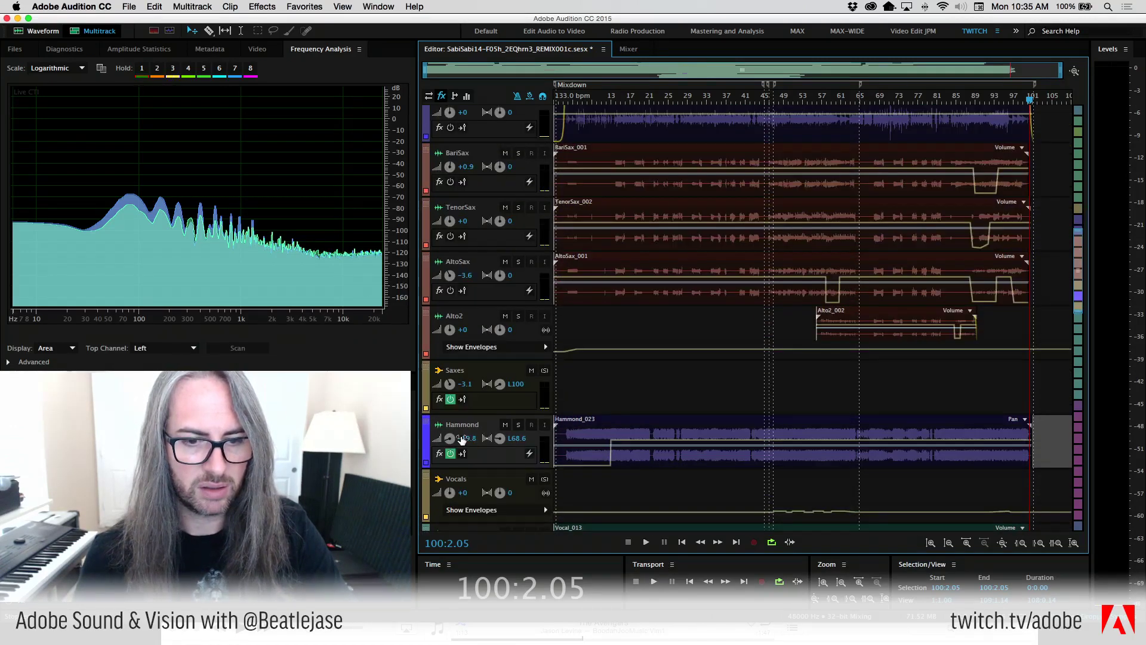
pyautogui.scroll(-2, 443, 374)
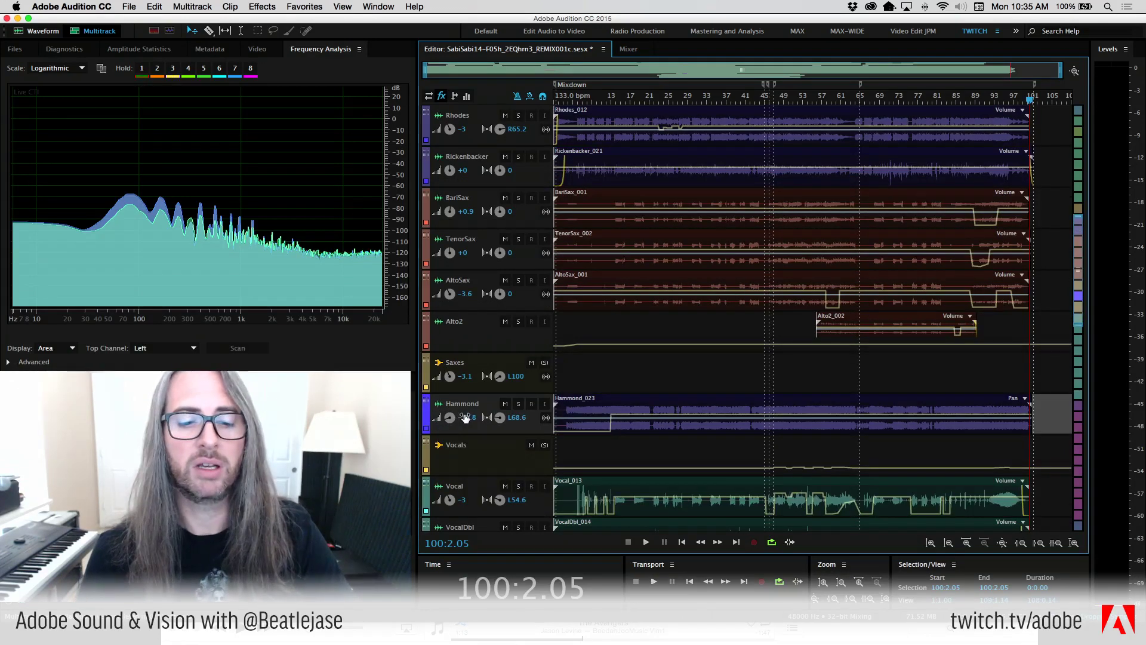
pyautogui.scroll(2, 487, 437)
pyautogui.scroll(1, 484, 321)
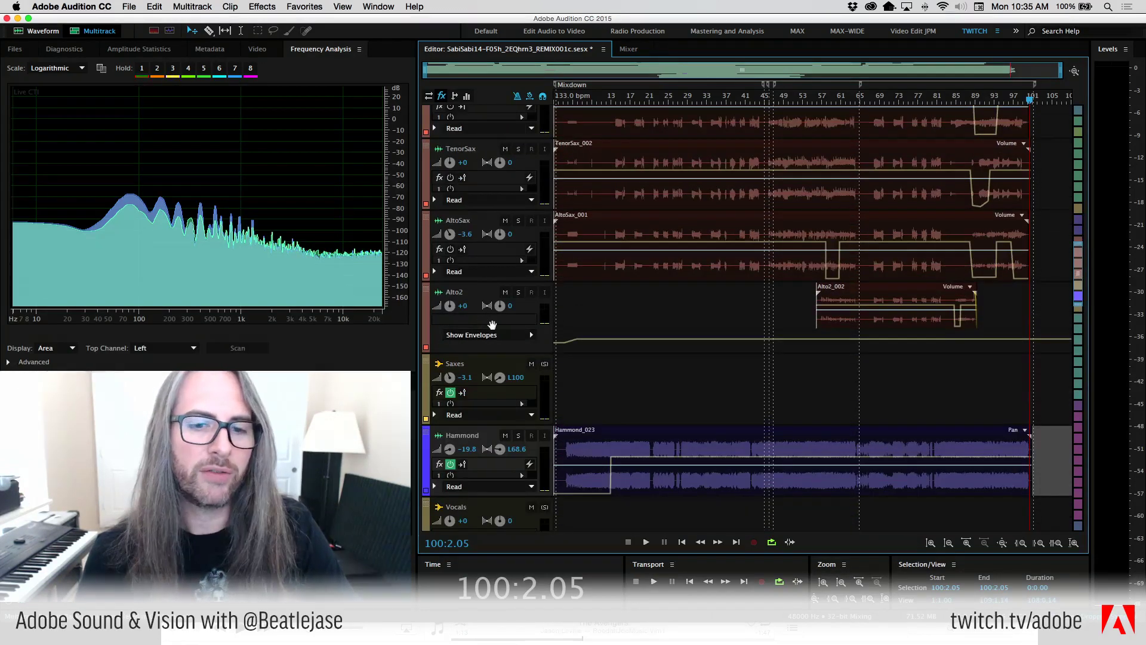
pyautogui.scroll(1, 520, 421)
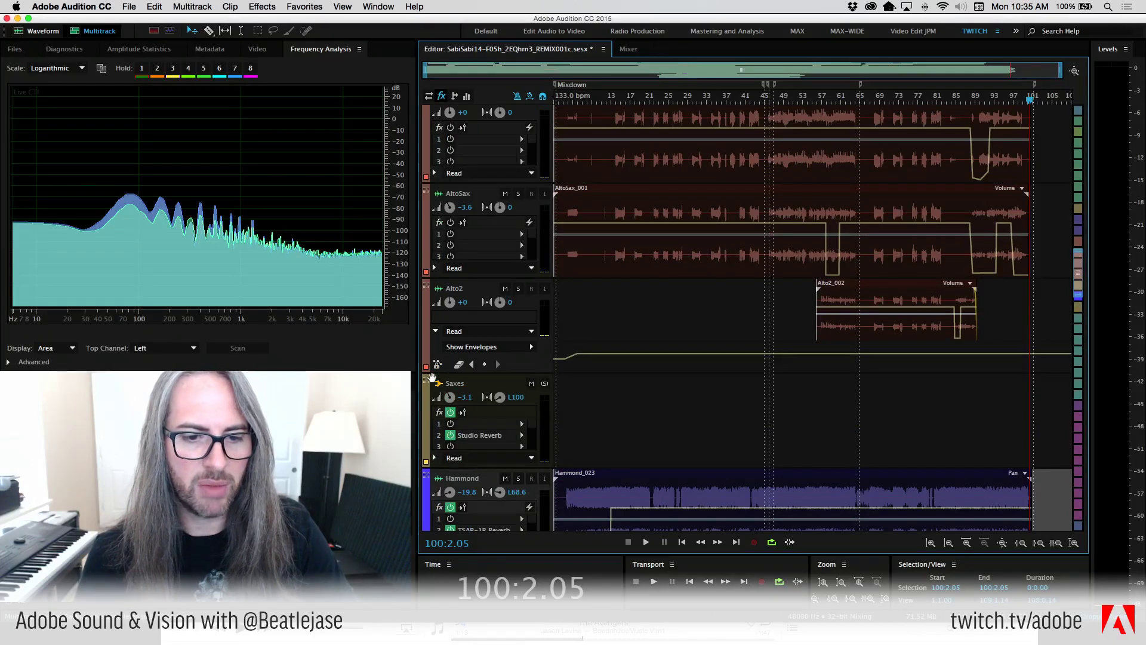
pyautogui.moveTo(428, 486); pyautogui.dragTo(449, 195)
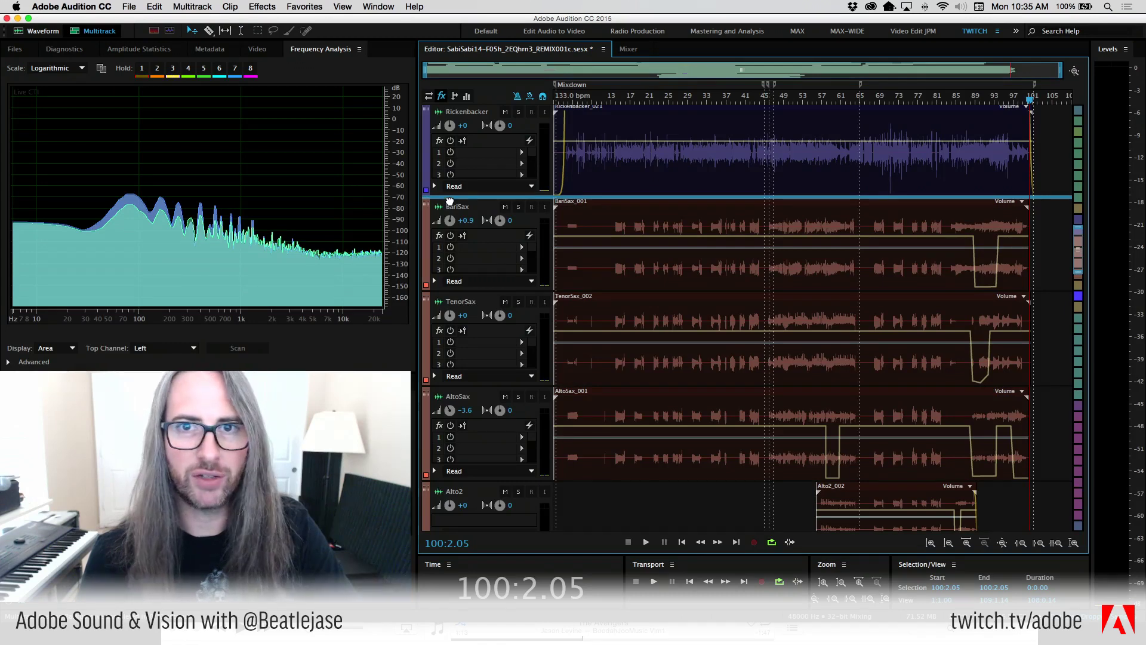
pyautogui.moveTo(450, 201); pyautogui.dragTo(450, 201)
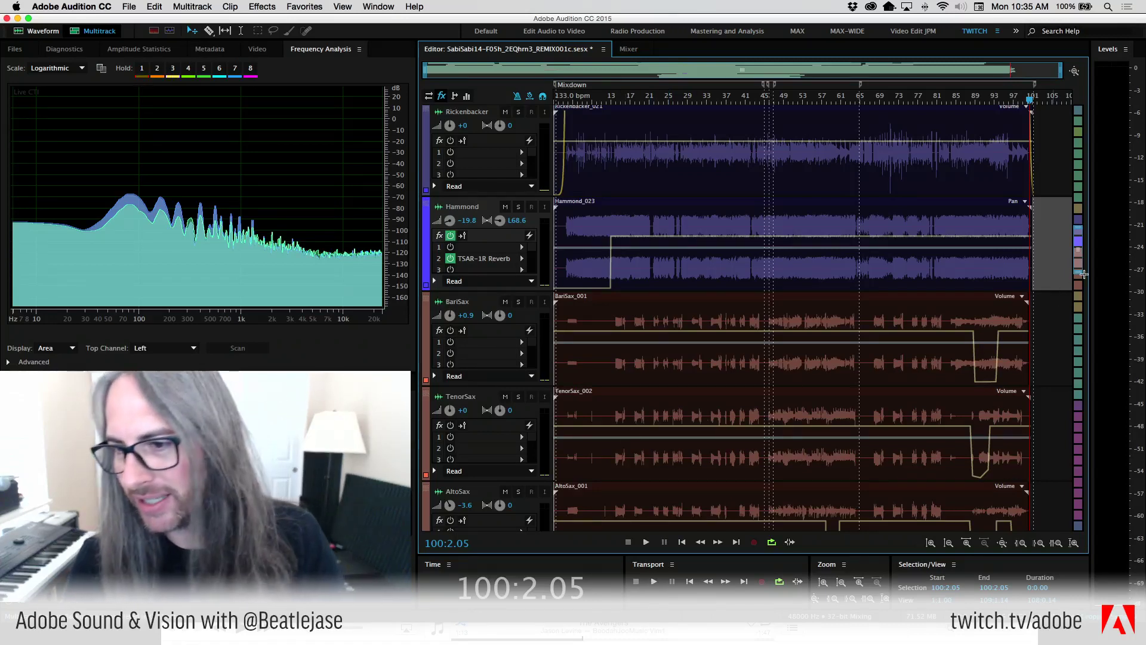
# Set the ShakerBell and Intro_Shaker track colors to yellow-green, hue 88
pyautogui.scroll(-5, 1079, 233)
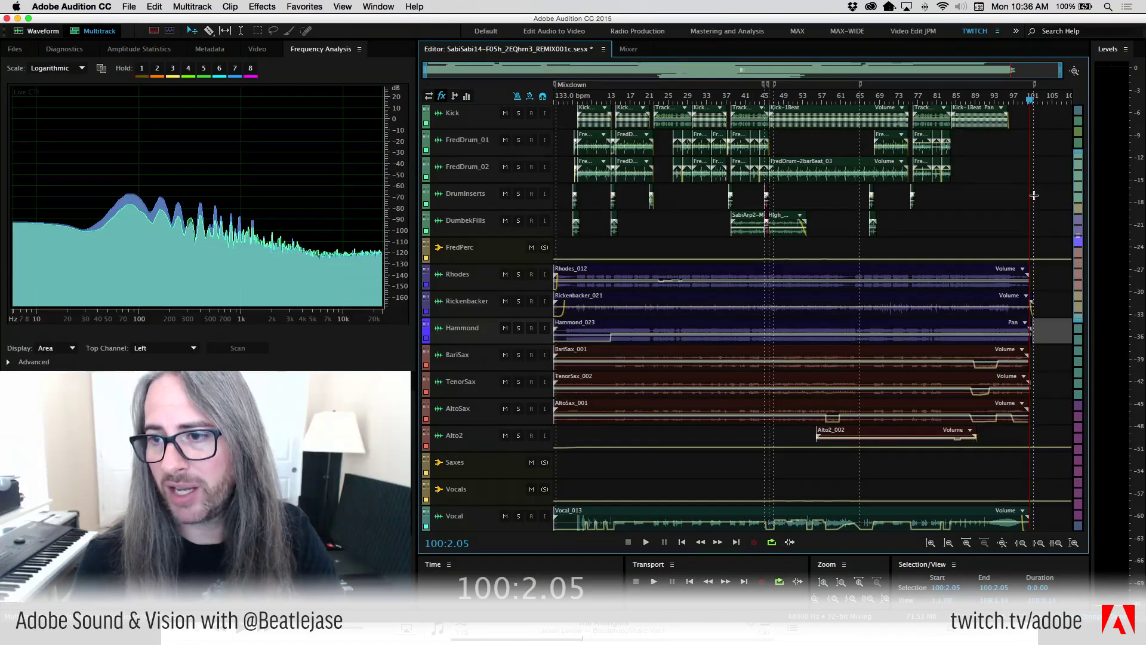
pyautogui.scroll(4, 1084, 216)
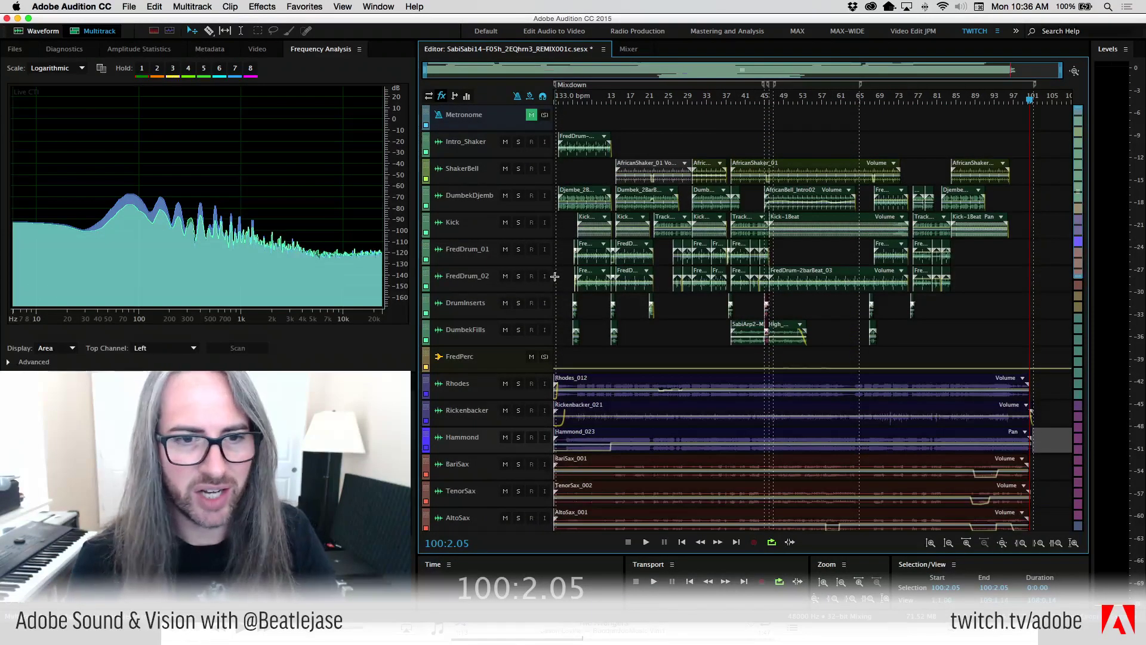
pyautogui.rightClick(426, 197)
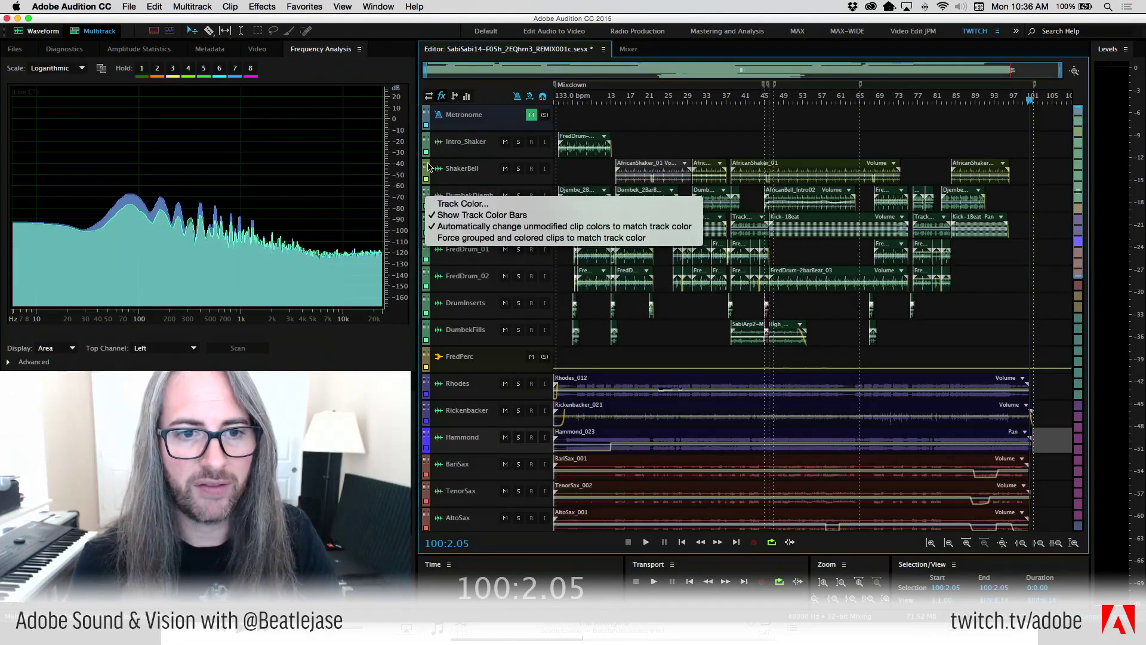
pyautogui.click(463, 203)
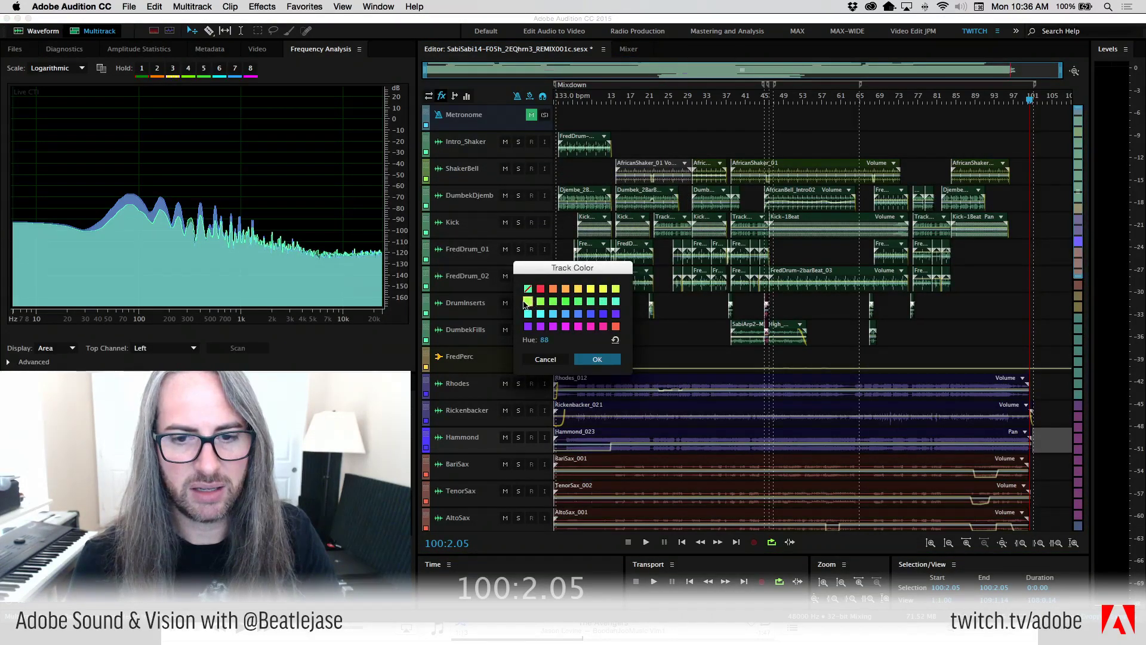
pyautogui.click(597, 359)
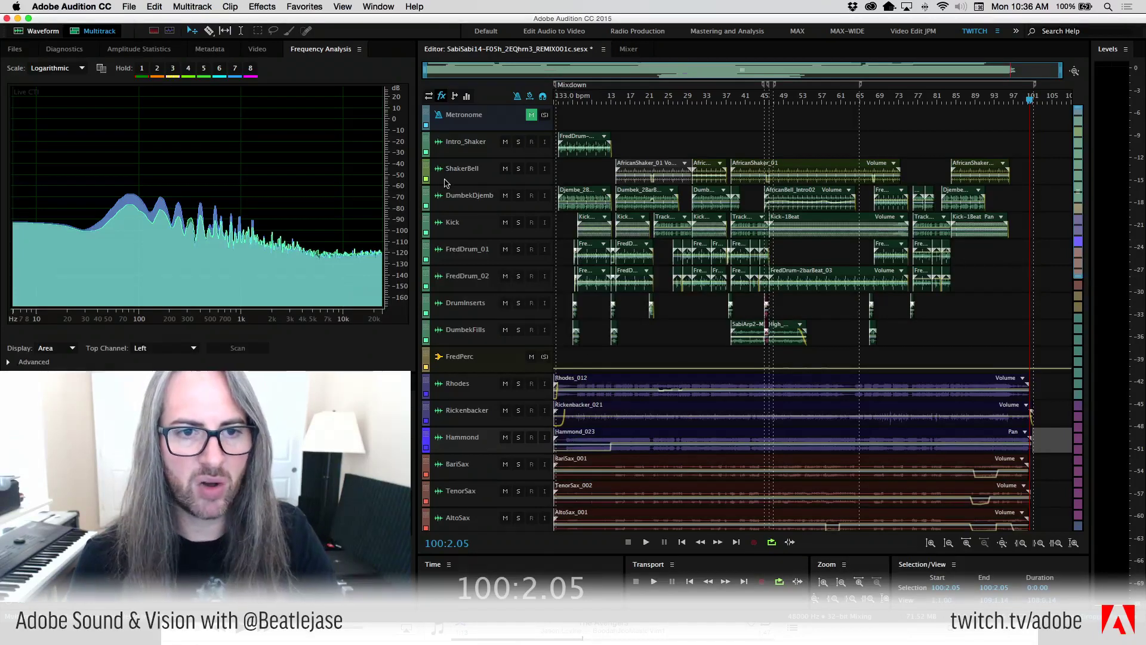
pyautogui.rightClick(427, 145)
pyautogui.click(563, 219)
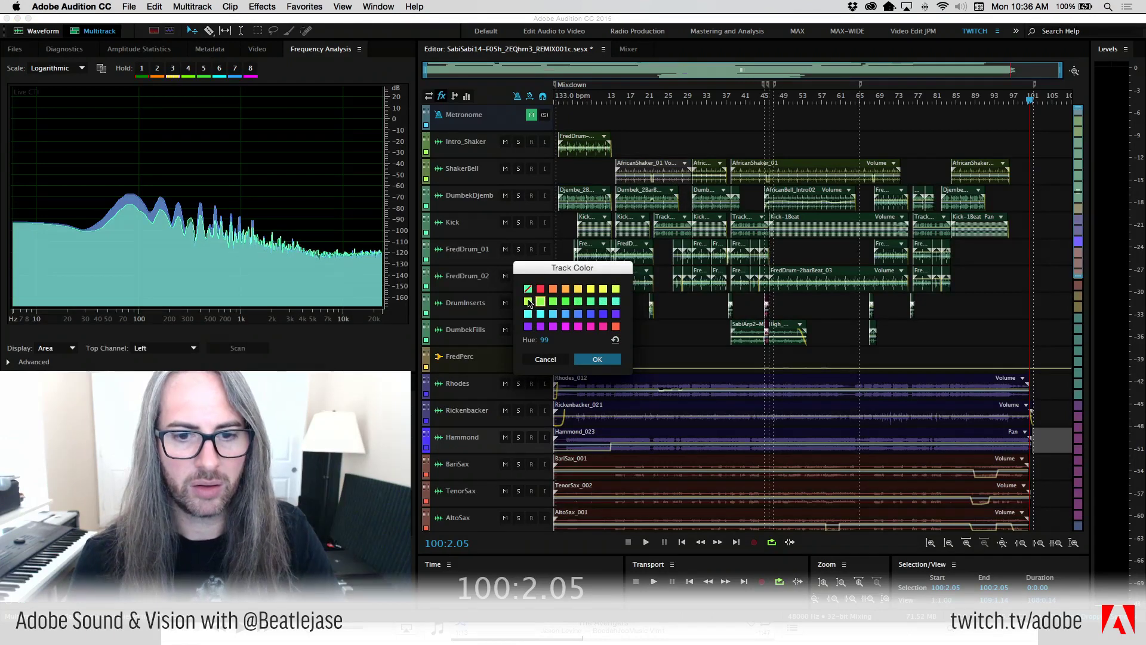
pyautogui.click(529, 303)
pyautogui.click(597, 358)
# Set the DumbekDjemb and Kick track colors to yellow-green, hue 88
pyautogui.rightClick(428, 202)
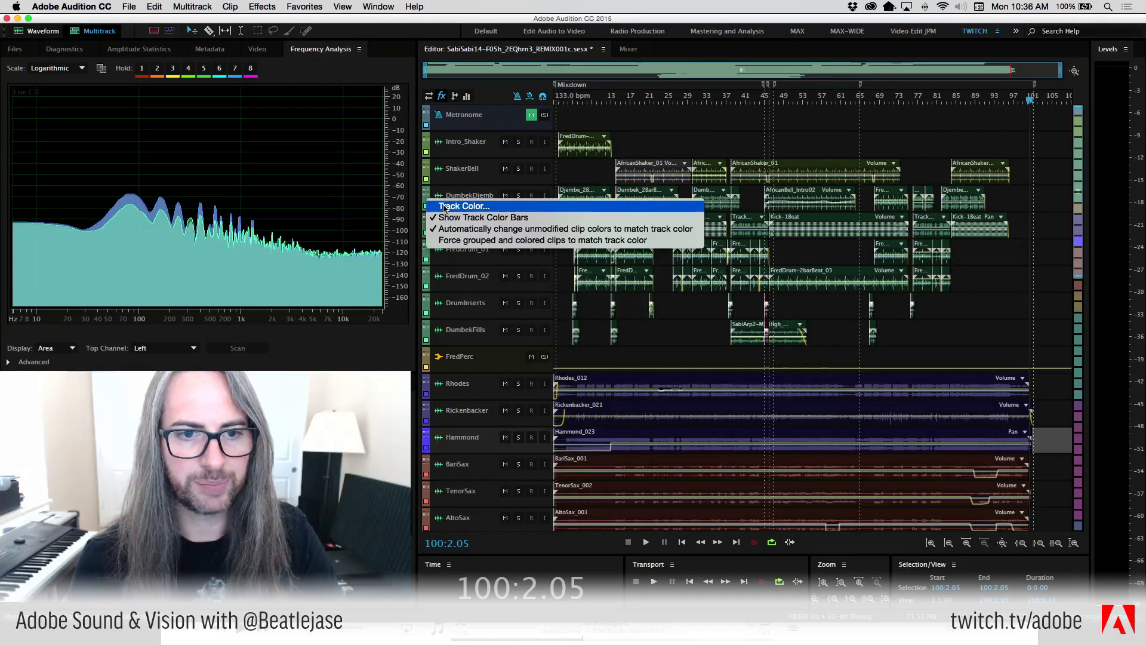
pyautogui.click(444, 207)
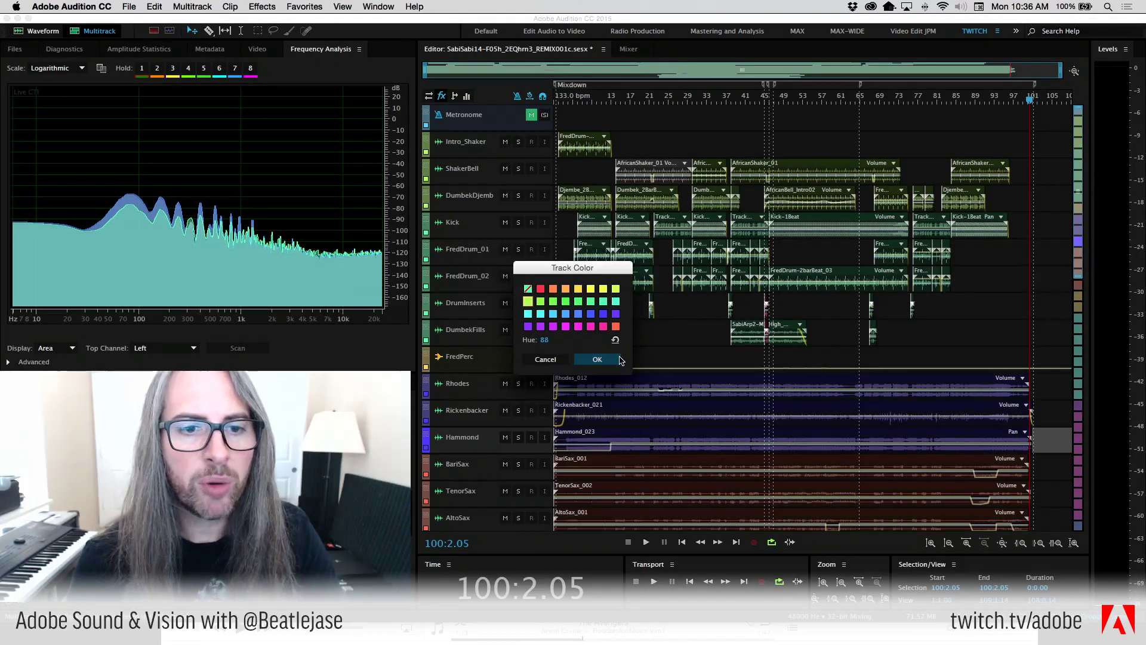
pyautogui.click(597, 359)
pyautogui.rightClick(449, 221)
pyautogui.click(455, 227)
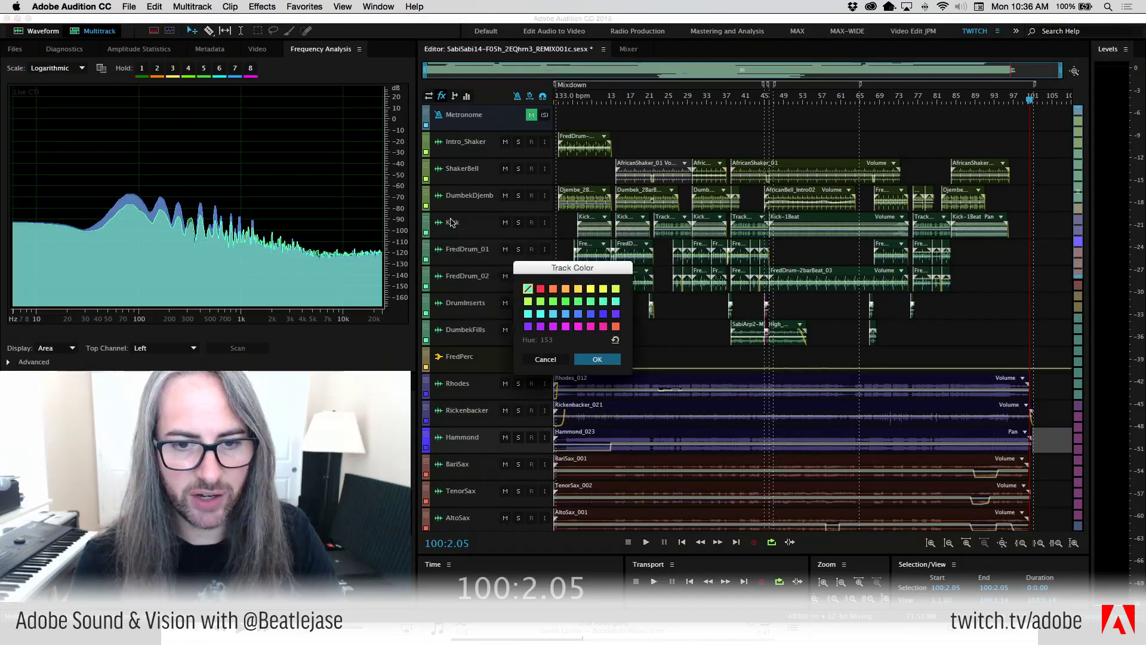
pyautogui.click(528, 301)
pyautogui.click(585, 359)
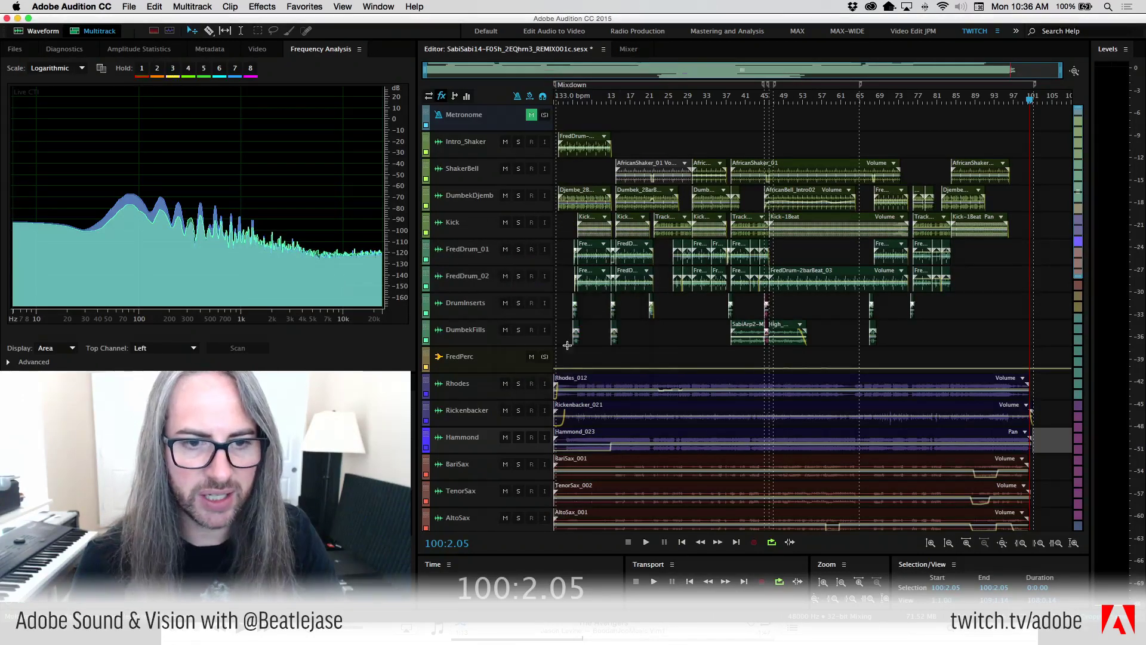
# Set the FredDrum_01 and FredDrum_02 track colors to yellow-green, hue 88
pyautogui.rightClick(428, 251)
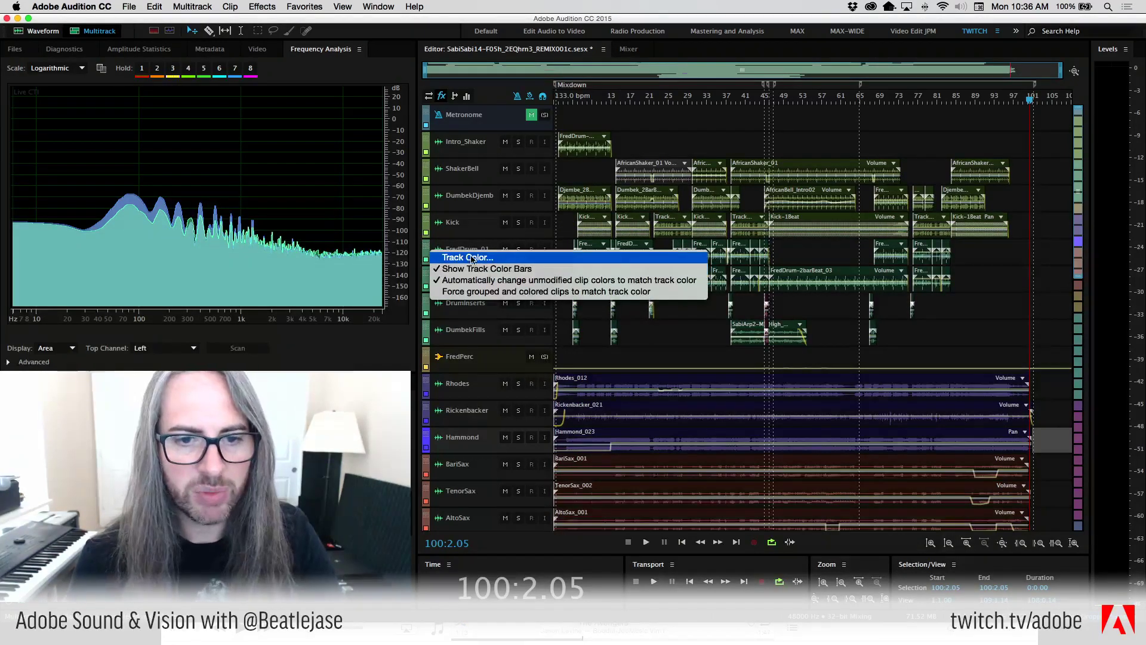
pyautogui.click(472, 258)
pyautogui.click(528, 301)
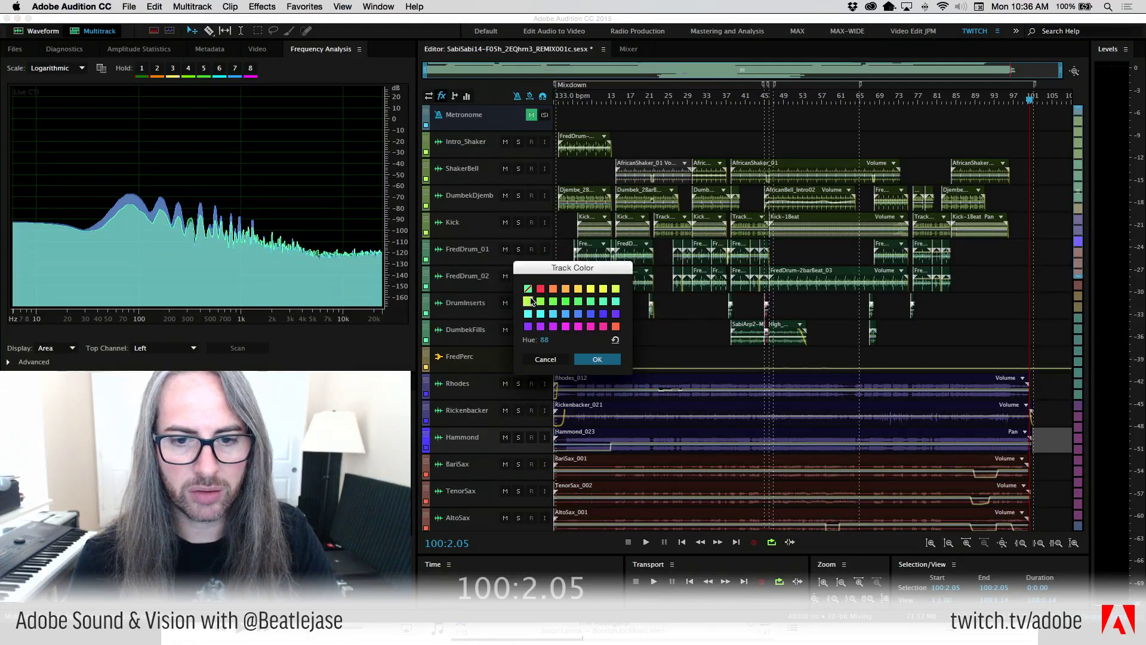
pyautogui.click(597, 359)
pyautogui.rightClick(425, 276)
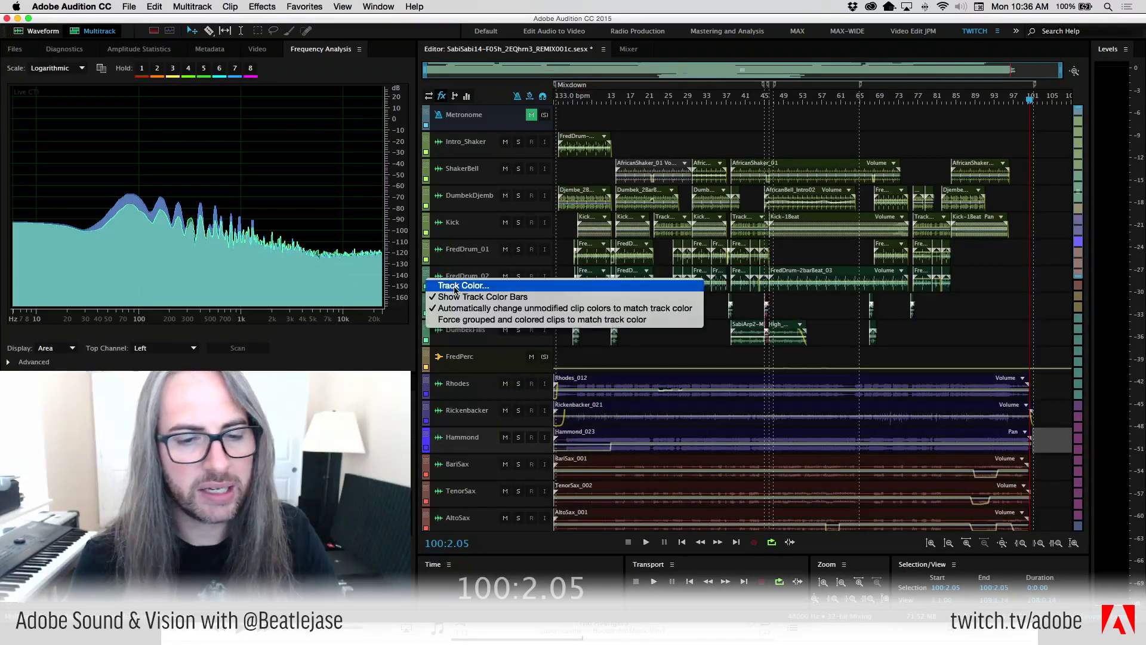
pyautogui.click(469, 282)
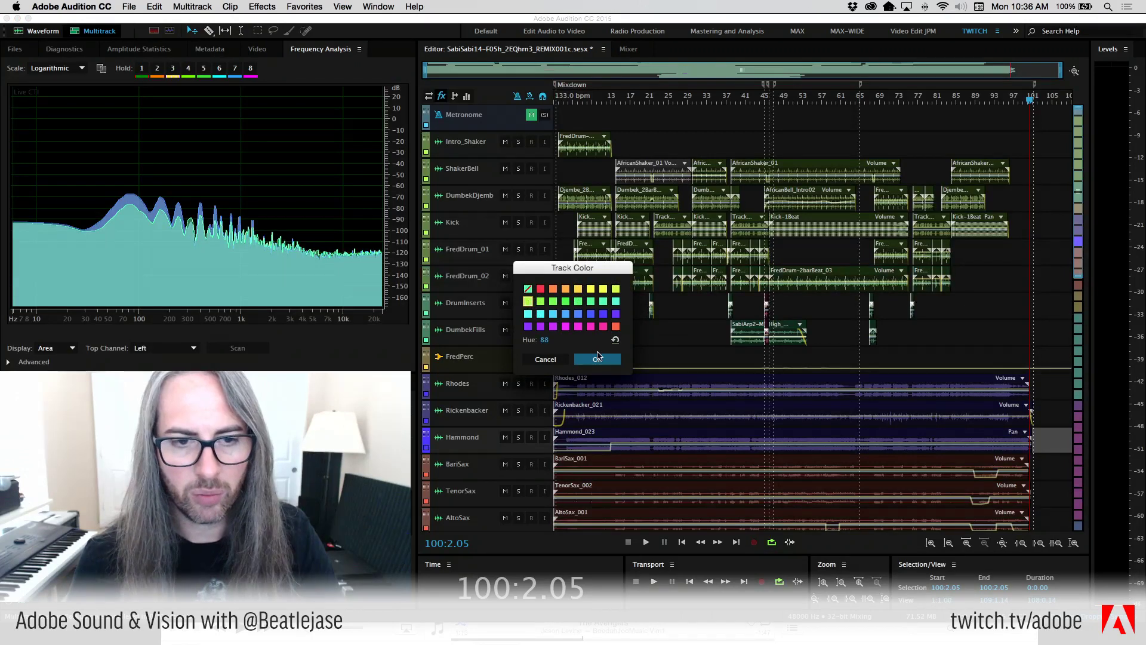
pyautogui.click(597, 359)
# Set the DrumInserts track color to yellow-green, hue 88, and give the DumbekFills track the matching yellow-green
pyautogui.rightClick(423, 301)
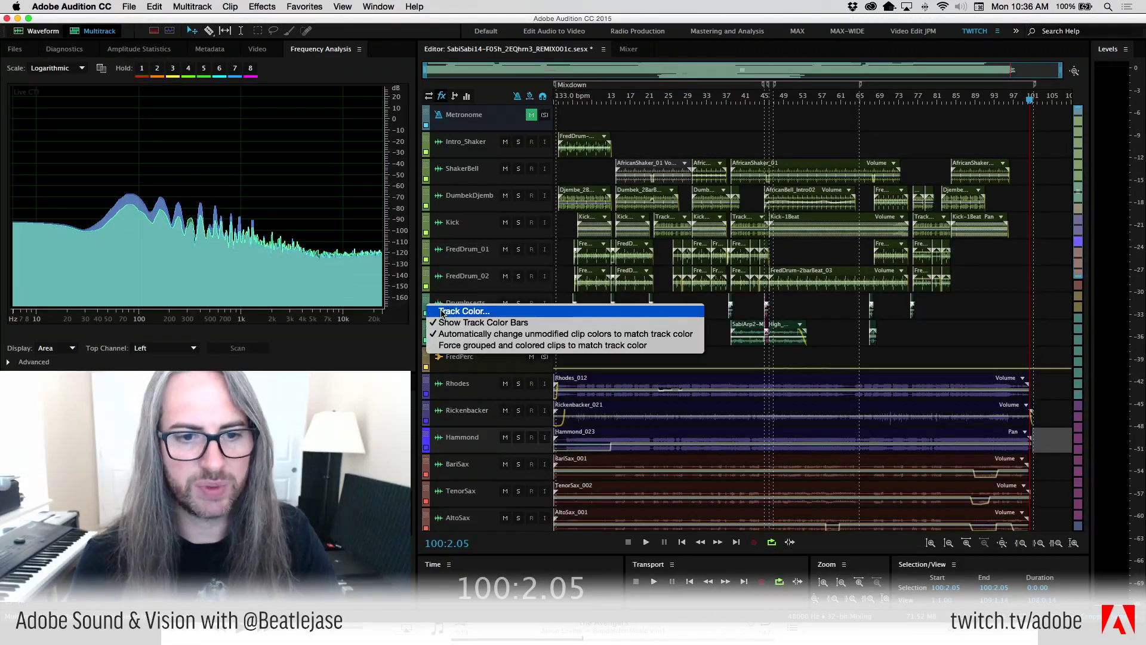
pyautogui.click(467, 309)
pyautogui.click(529, 301)
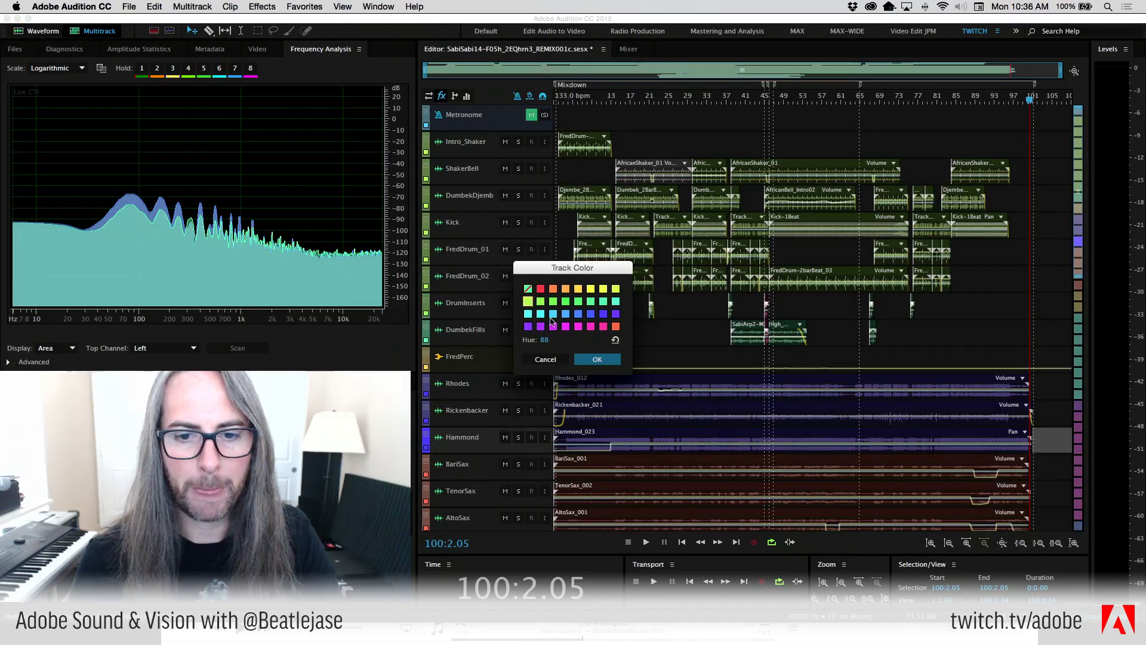
pyautogui.click(597, 359)
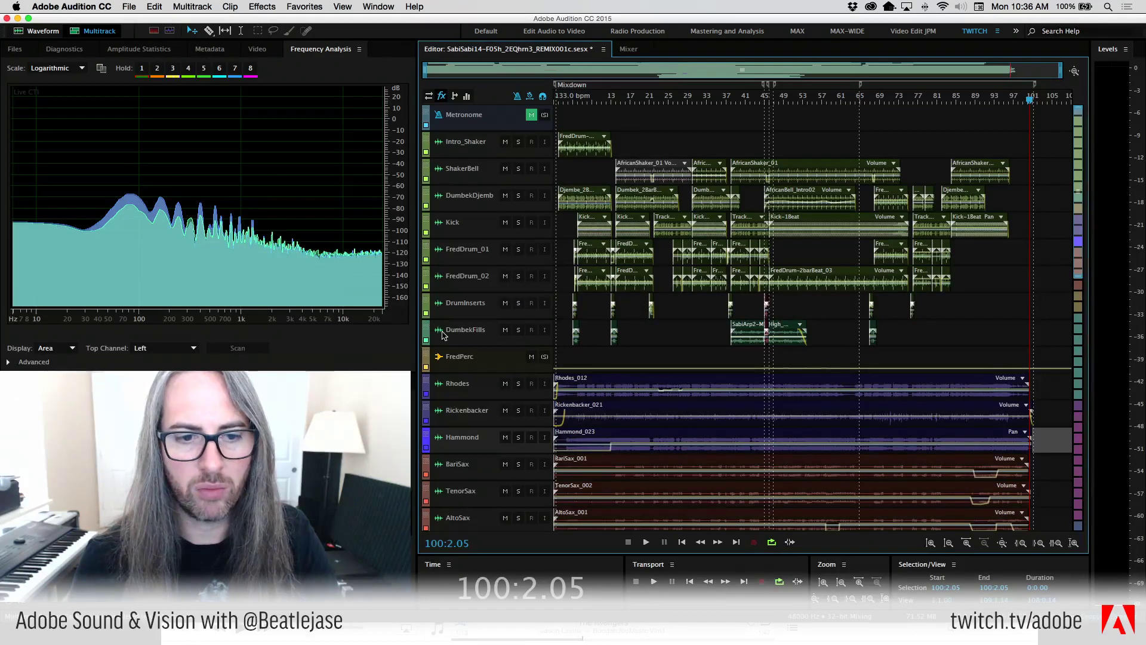
pyautogui.rightClick(425, 323)
pyautogui.click(465, 337)
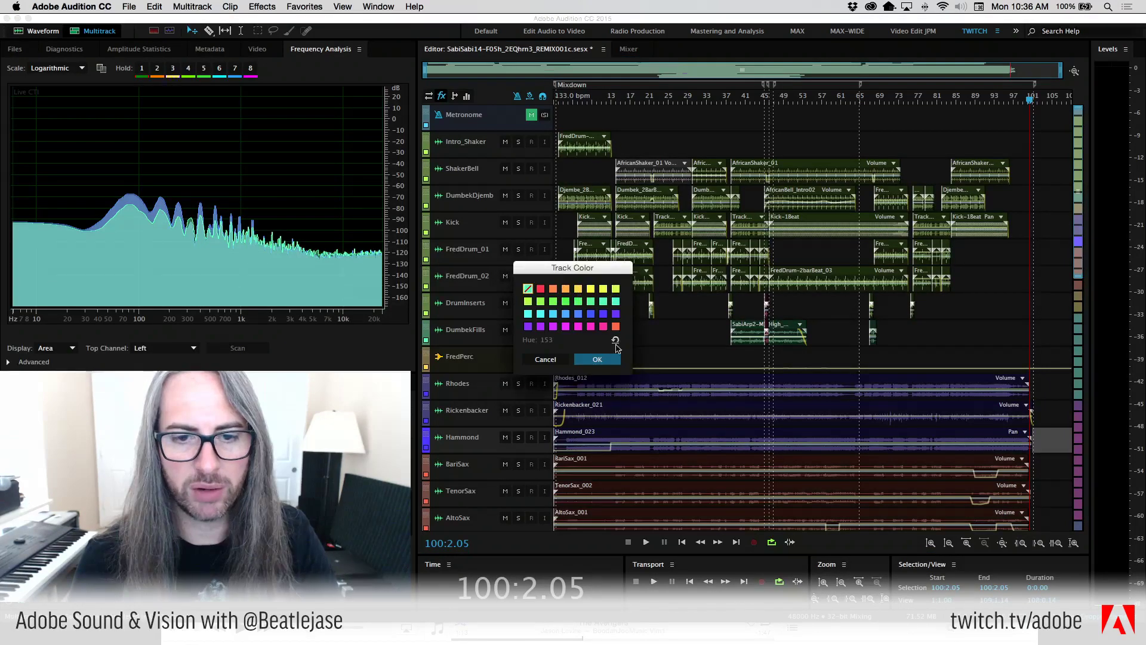
pyautogui.click(586, 357)
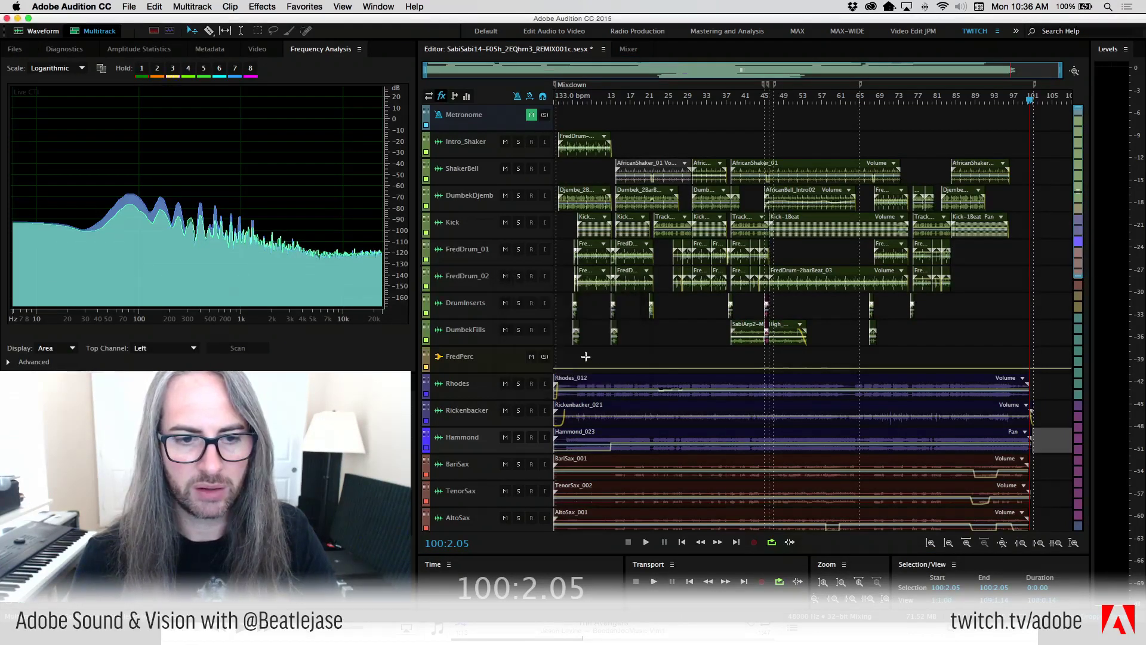
# Set the FredPerc bus track color to green, hue 104
pyautogui.rightClick(422, 357)
pyautogui.click(465, 365)
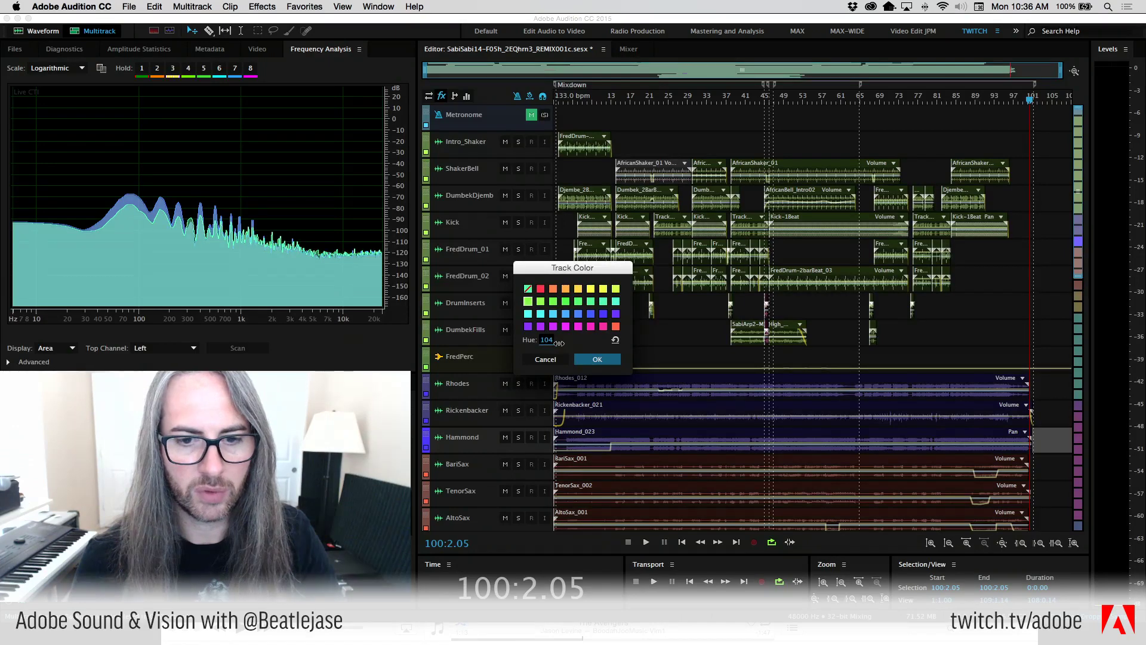
pyautogui.click(597, 359)
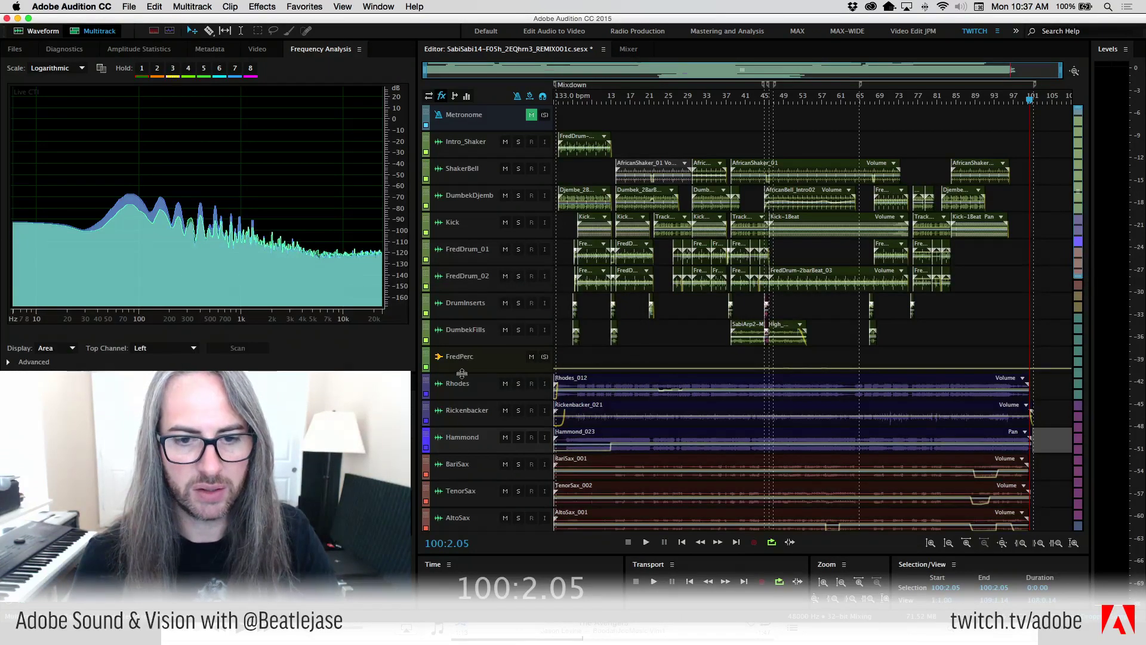
# Enlarge the FredPerc and Intro_Shaker tracks and switch off Intro_Shaker's track EQ
pyautogui.moveTo(462, 374); pyautogui.dragTo(531, 408)
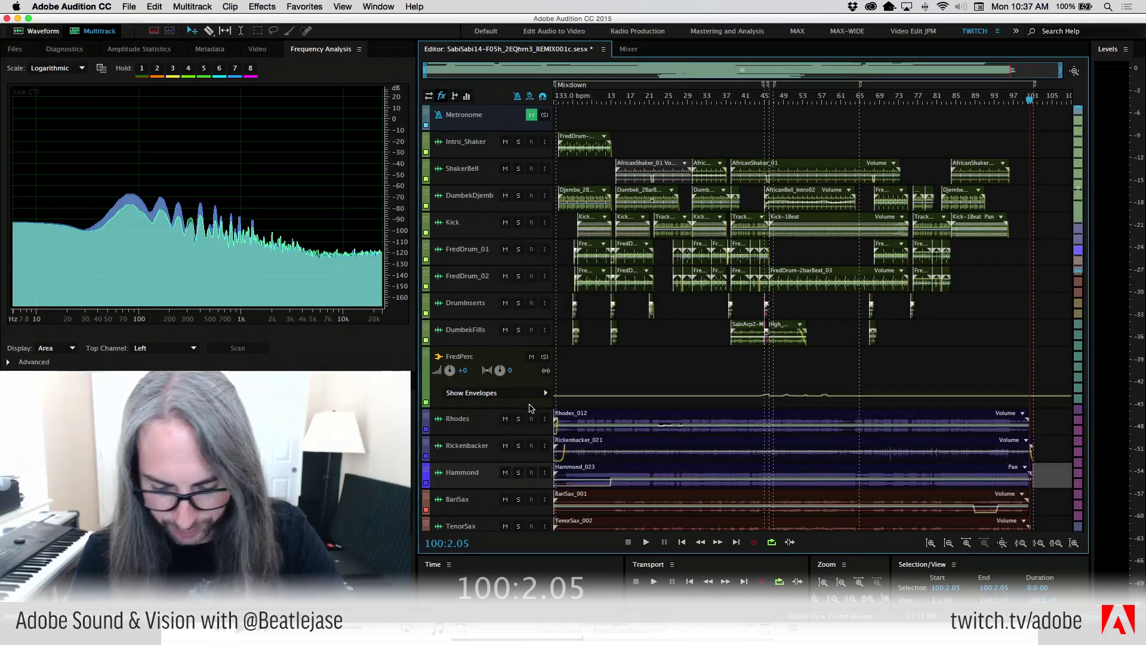
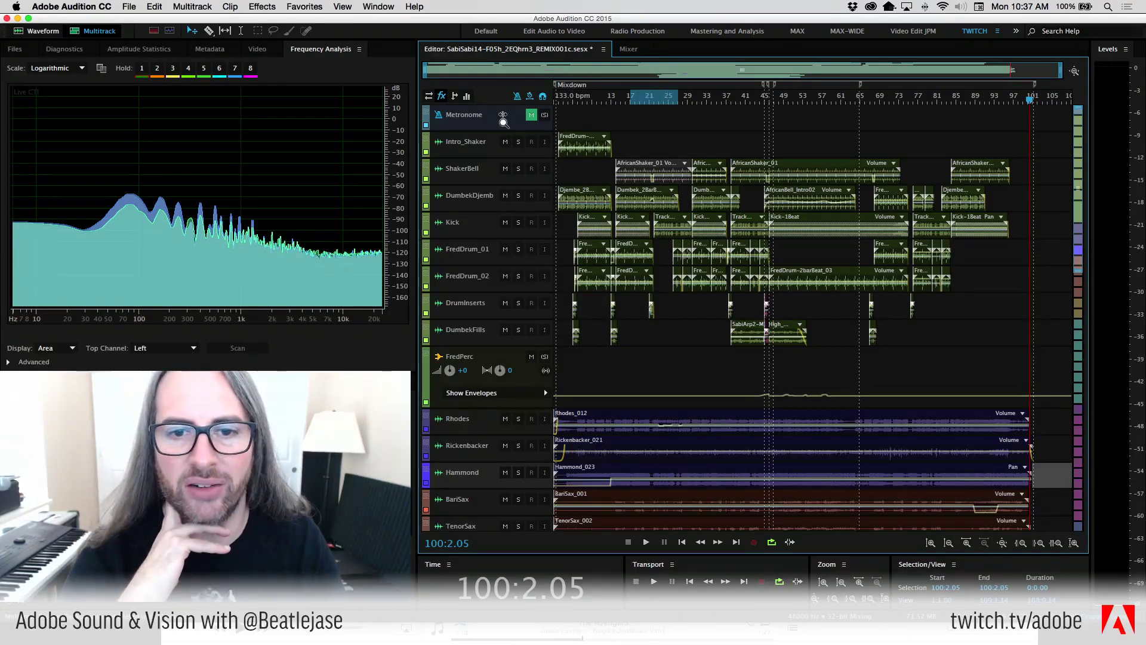
pyautogui.scroll(3, 558, 98)
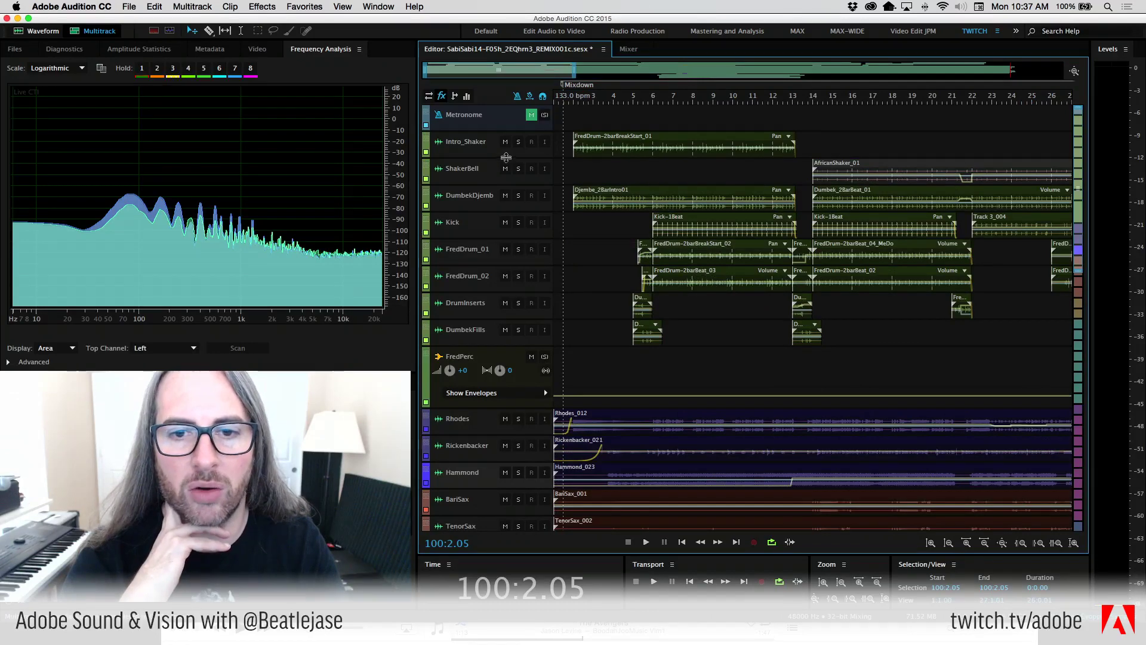
pyautogui.moveTo(505, 156); pyautogui.dragTo(504, 230)
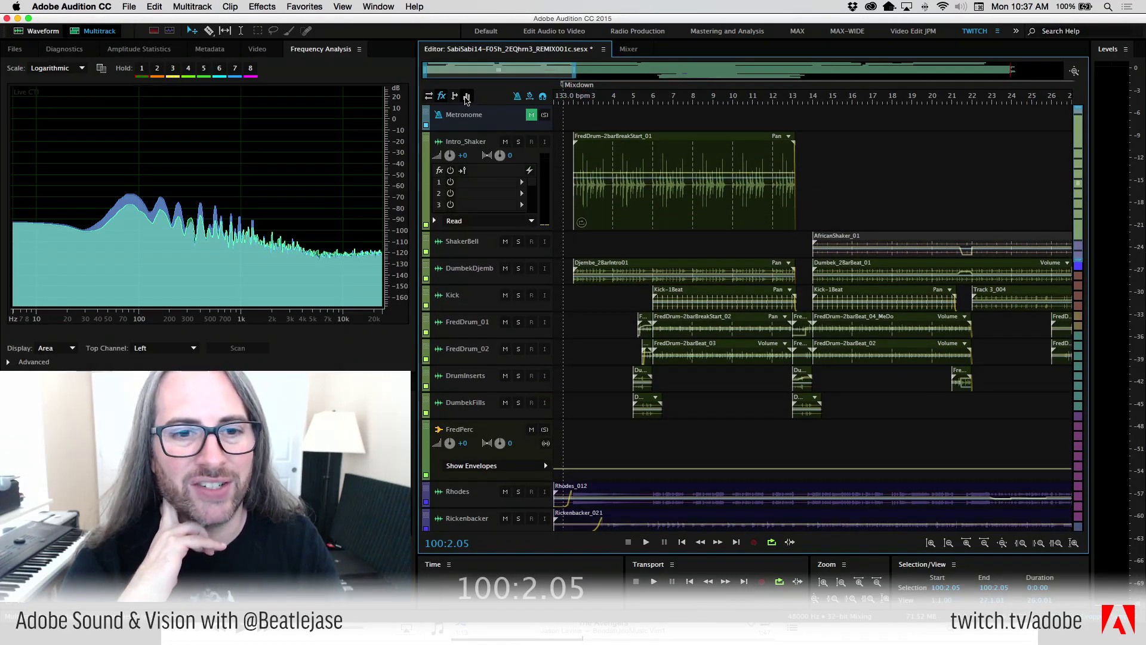
pyautogui.click(467, 97)
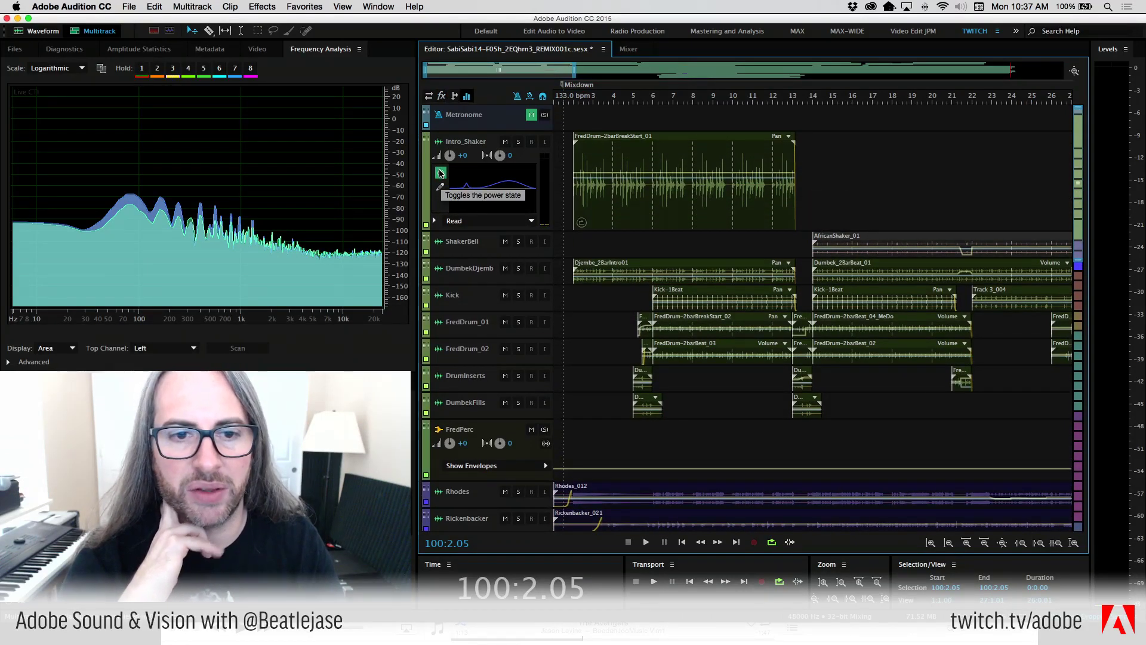
pyautogui.click(441, 173)
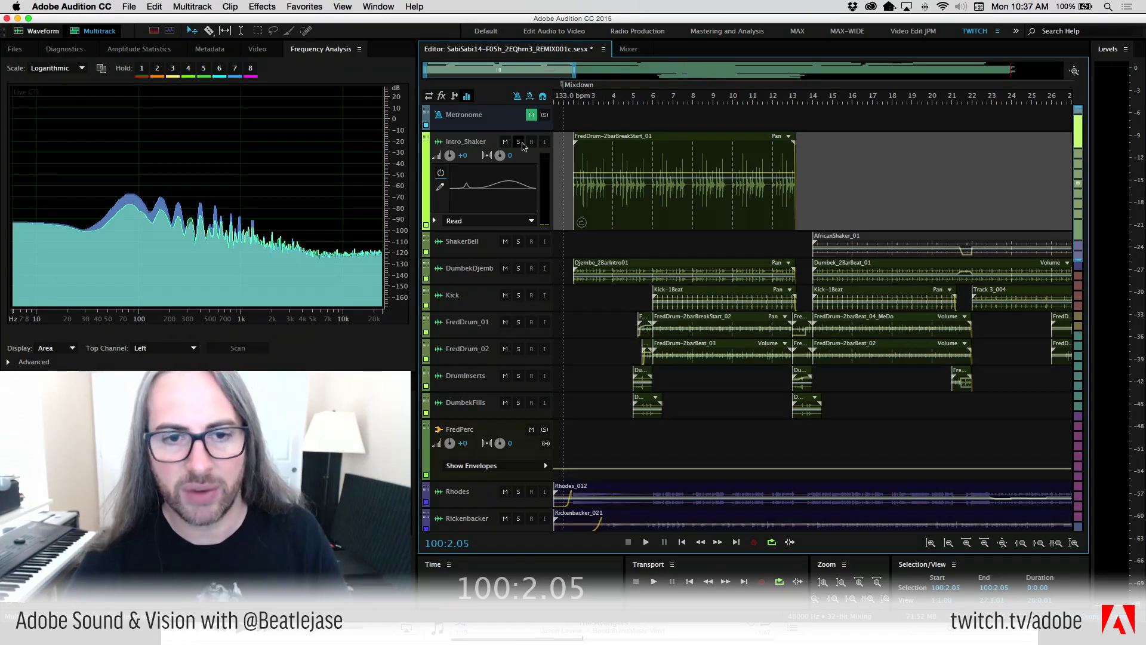
# Solo the Intro_Shaker track and play its drum clip from bar 2
pyautogui.click(518, 141)
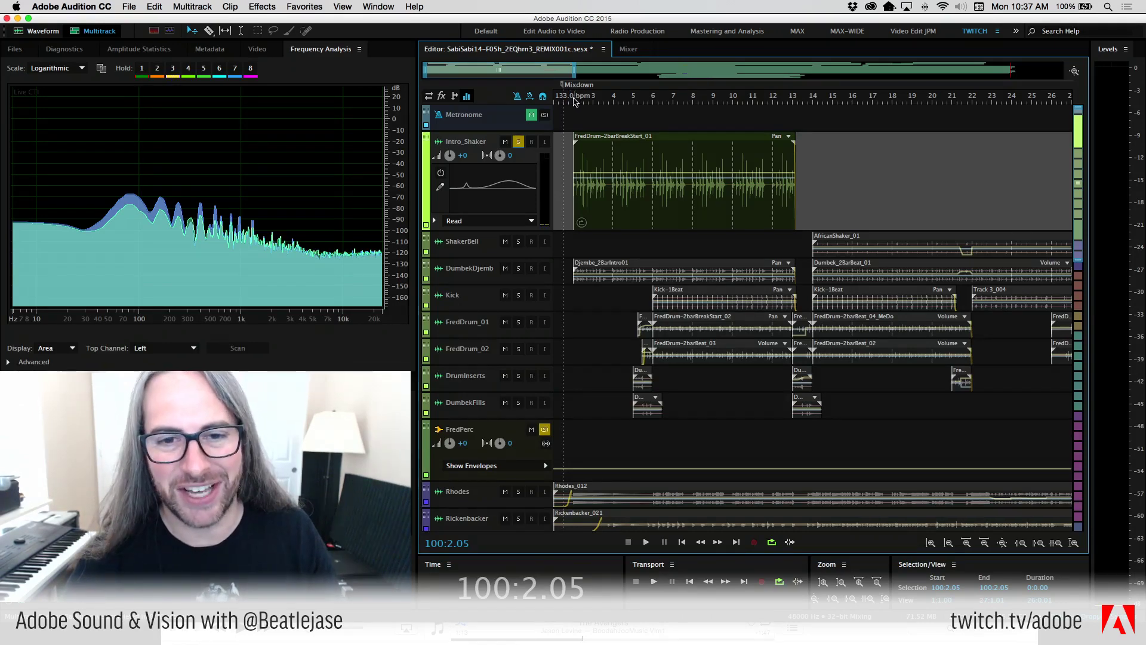
pyautogui.click(574, 100)
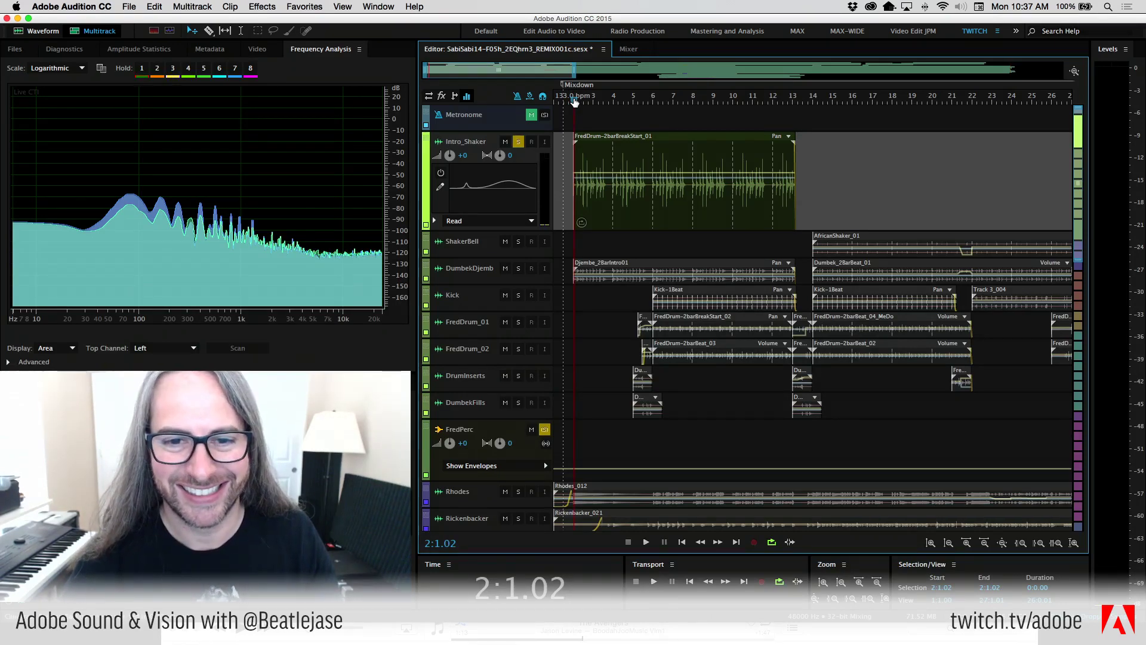
pyautogui.press('space')
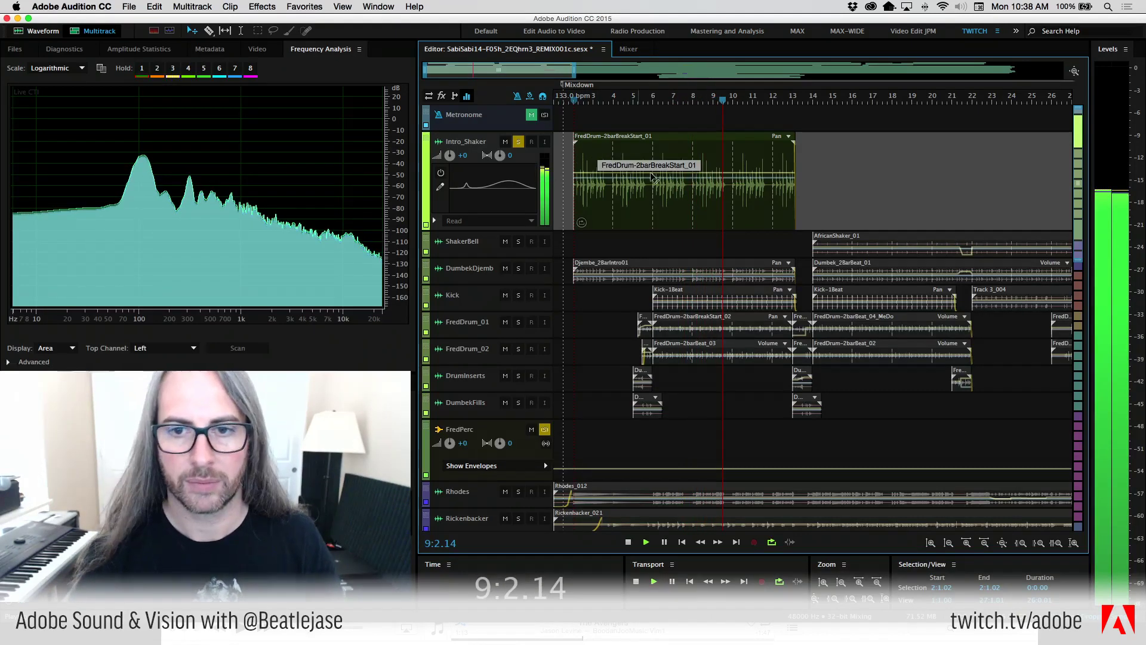
pyautogui.press('space')
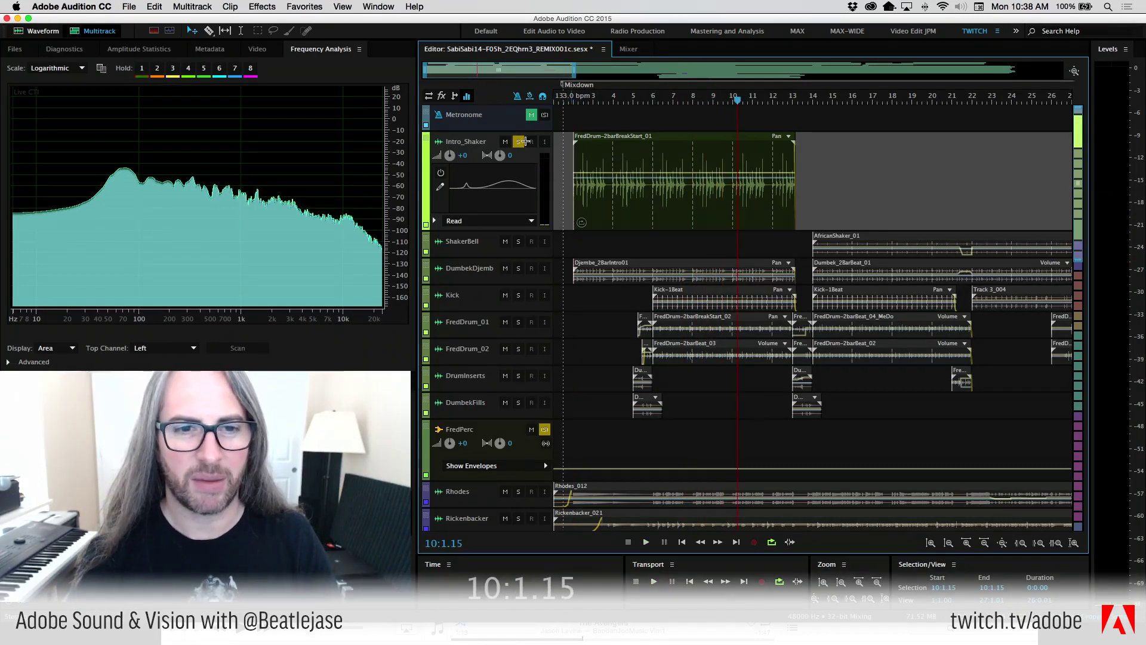
pyautogui.press('space')
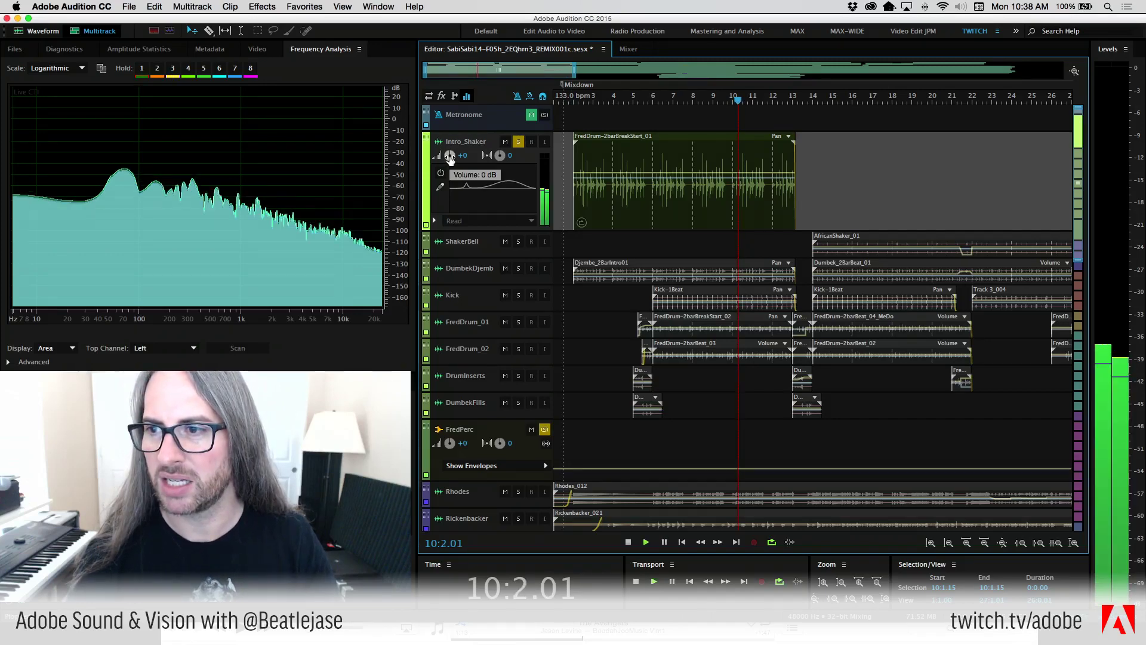
# Raise the true peak limit of the NUGEN ISL2 limiter on the Master track slightly
pyautogui.click(632, 49)
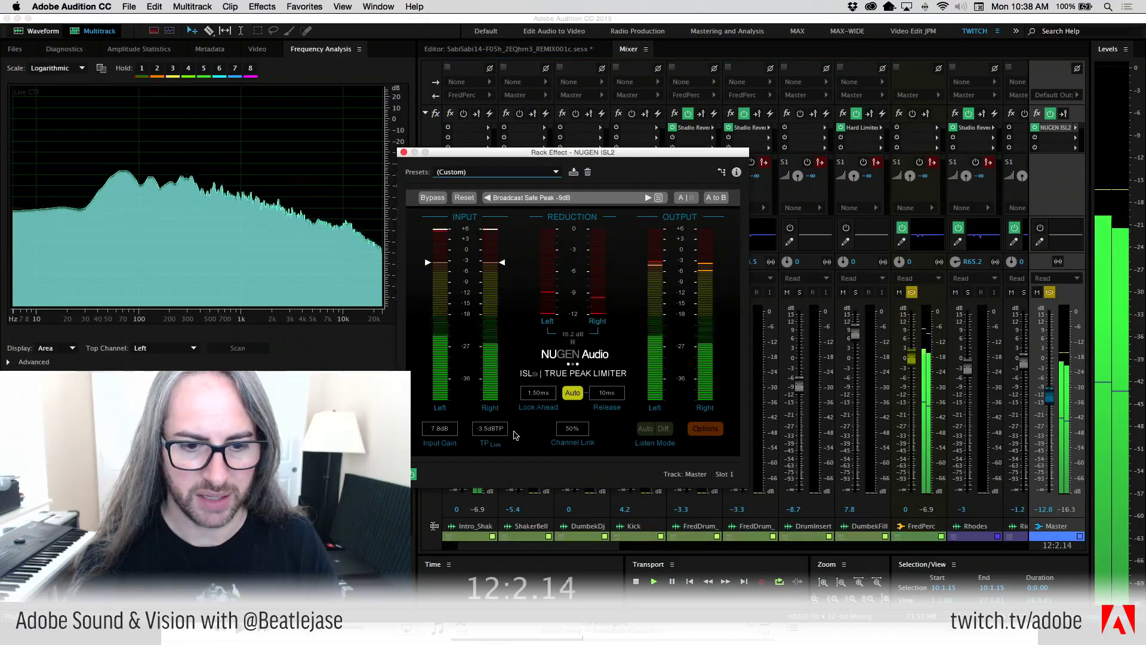
pyautogui.moveTo(494, 431); pyautogui.dragTo(494, 428)
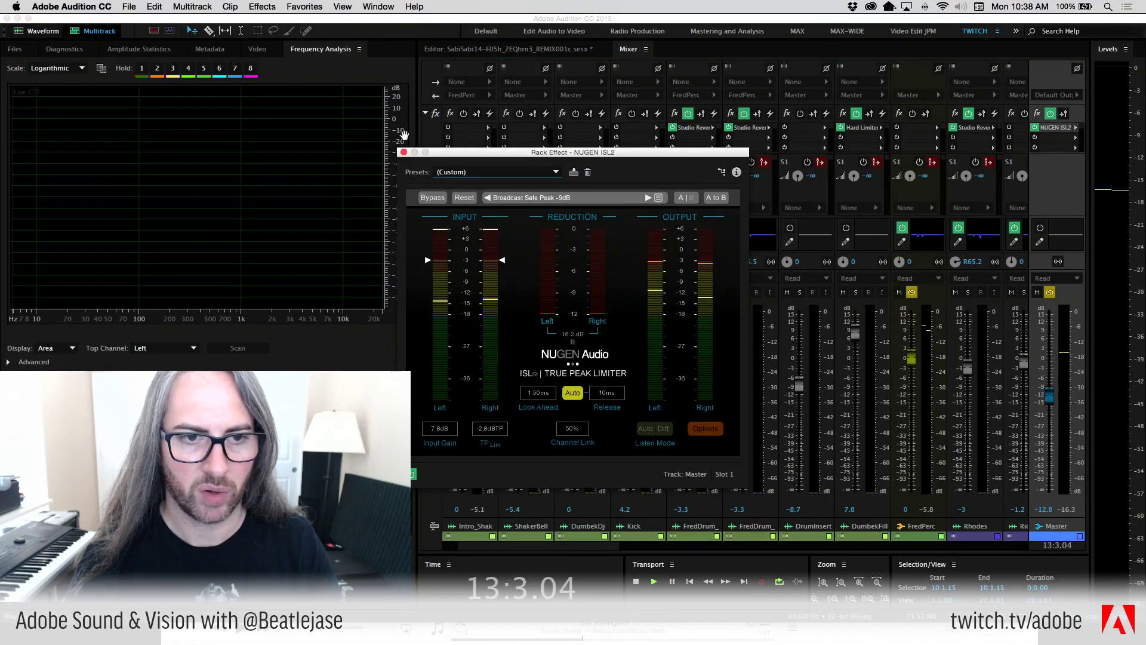
pyautogui.click(404, 153)
pyautogui.click(508, 49)
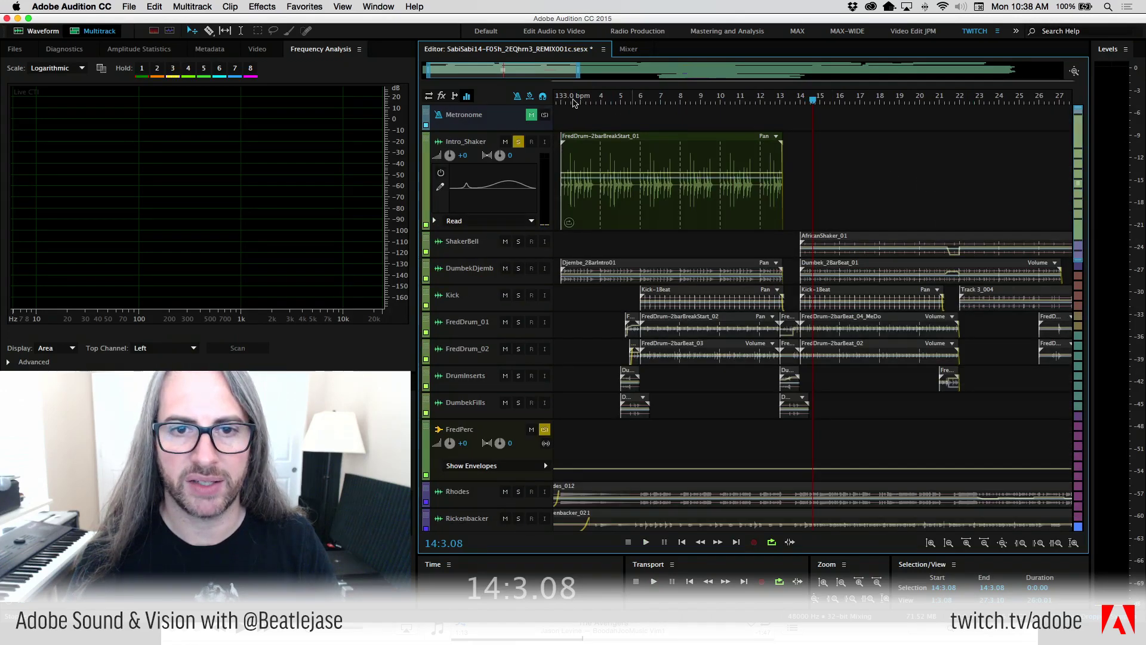
# Play the soloed Intro_Shaker clip from bar 2 against the metronome, and mute the metronome again
pyautogui.scroll(2, 568, 101)
pyautogui.press('space')
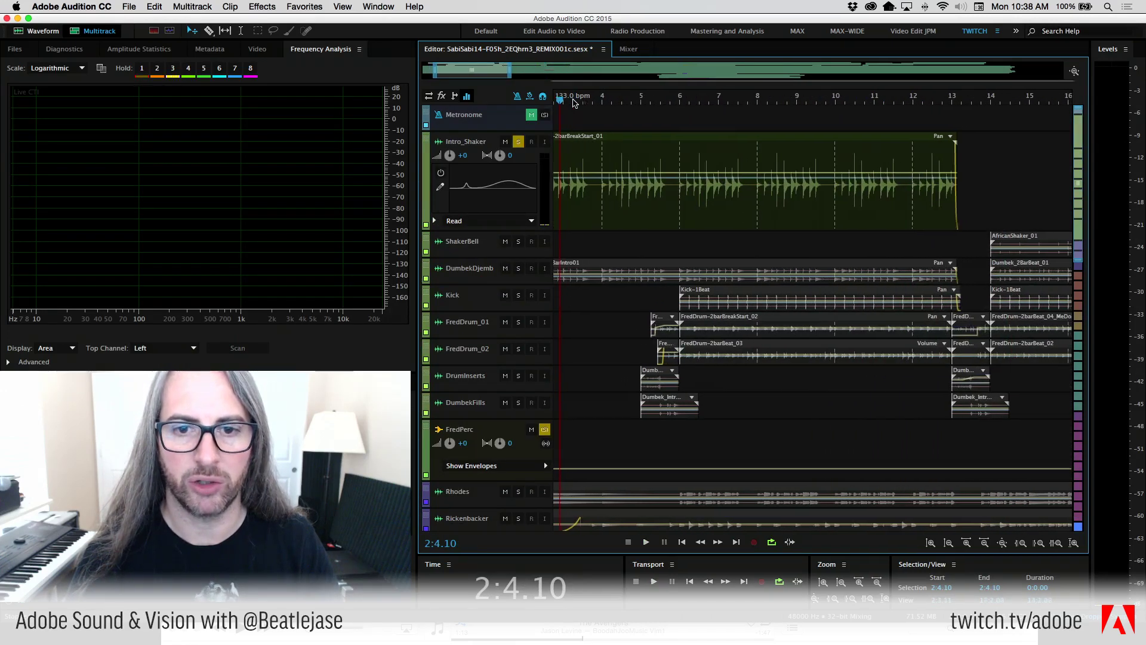
pyautogui.click(593, 97)
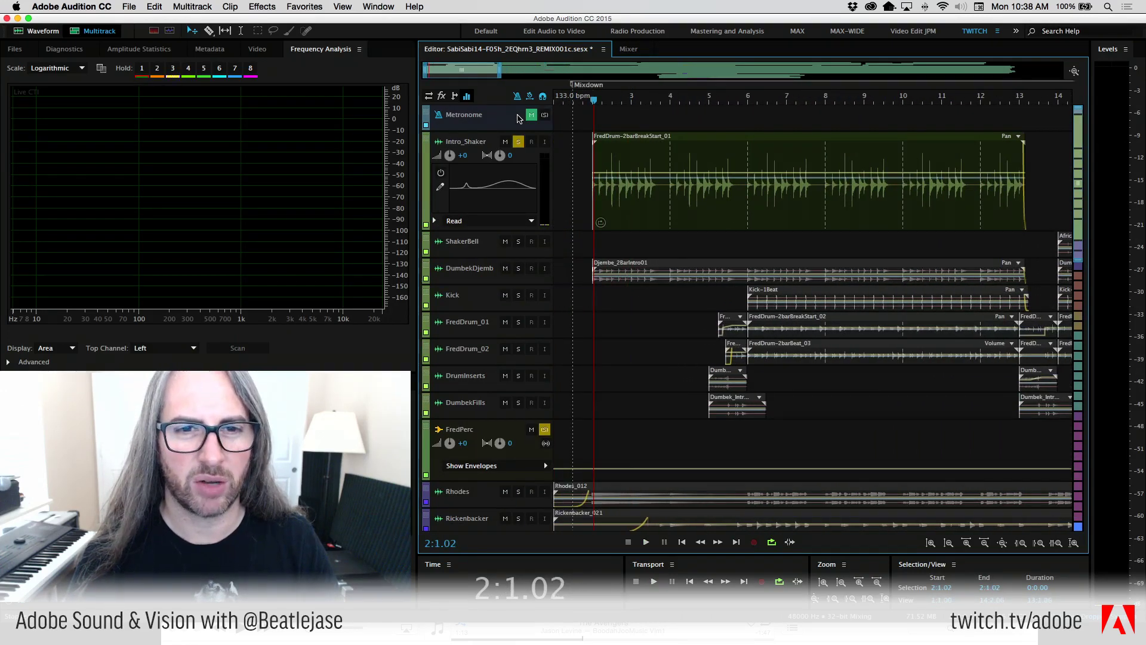
pyautogui.click(531, 115)
pyautogui.moveTo(519, 132); pyautogui.dragTo(519, 183)
pyautogui.press('space')
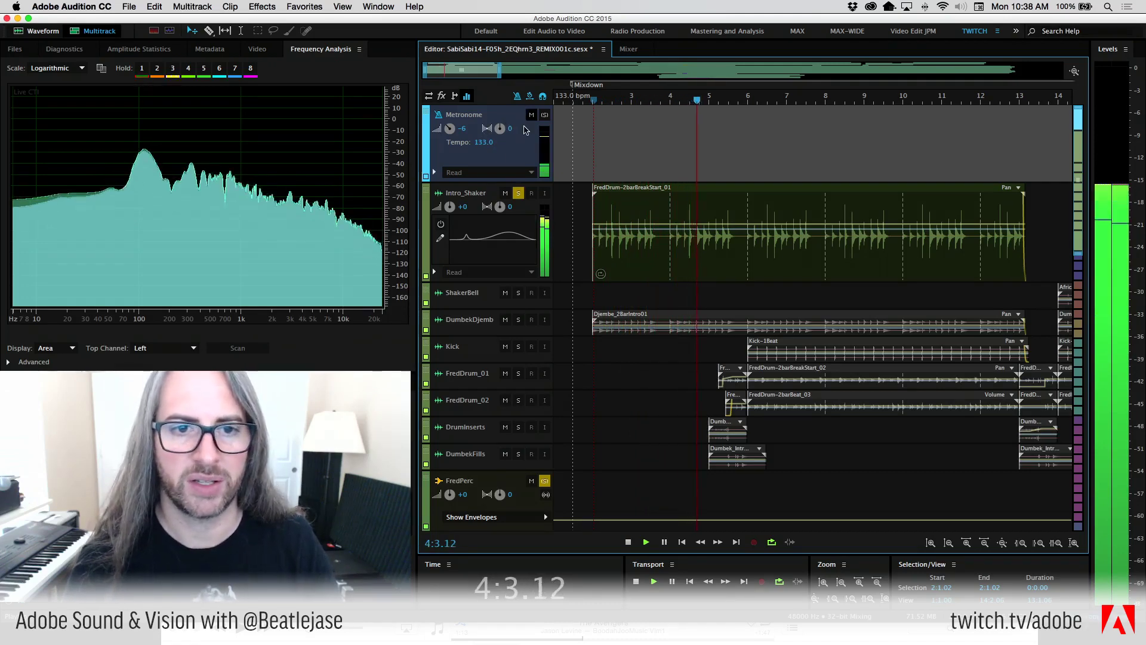
pyautogui.click(532, 115)
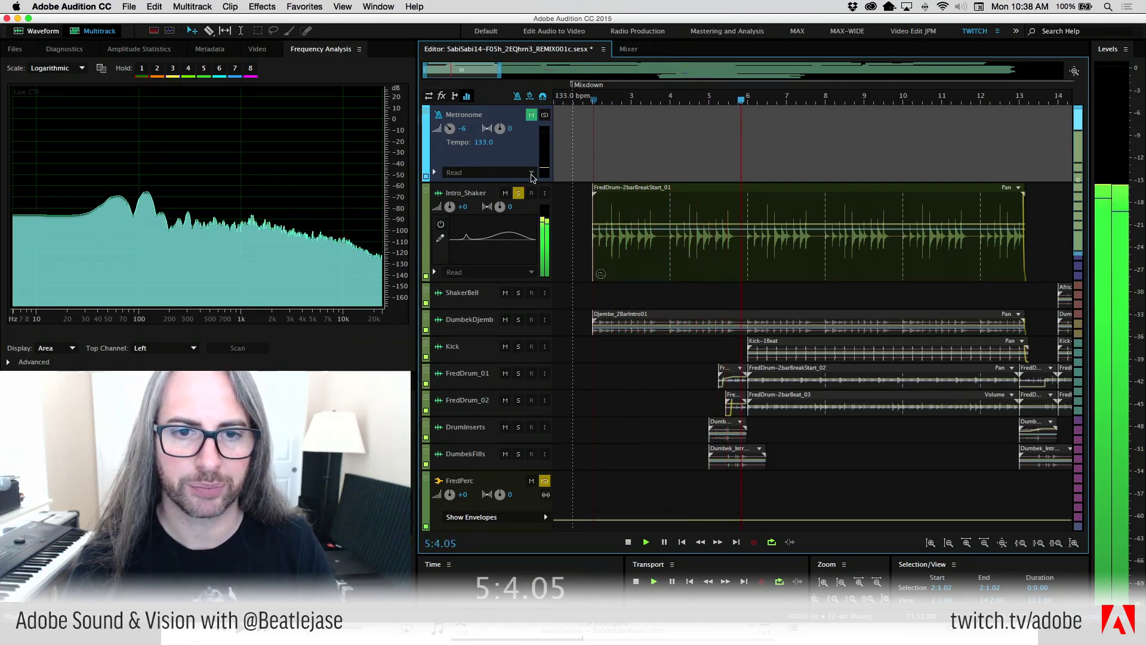
pyautogui.moveTo(533, 180); pyautogui.dragTo(533, 143)
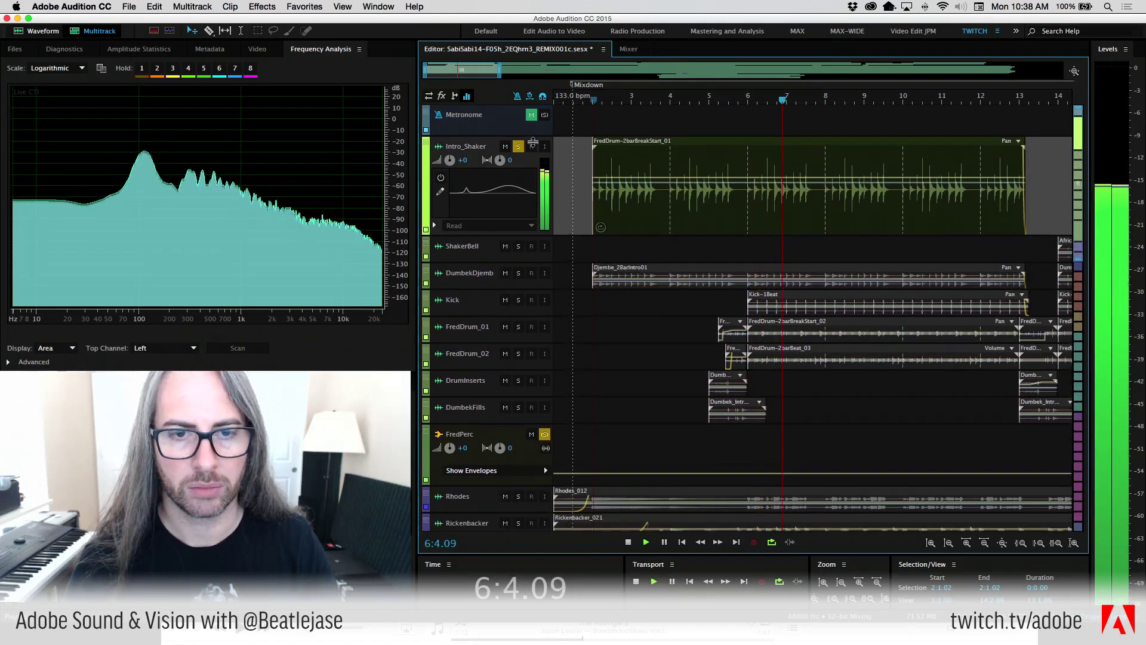
pyautogui.hscroll(1, 568, 203)
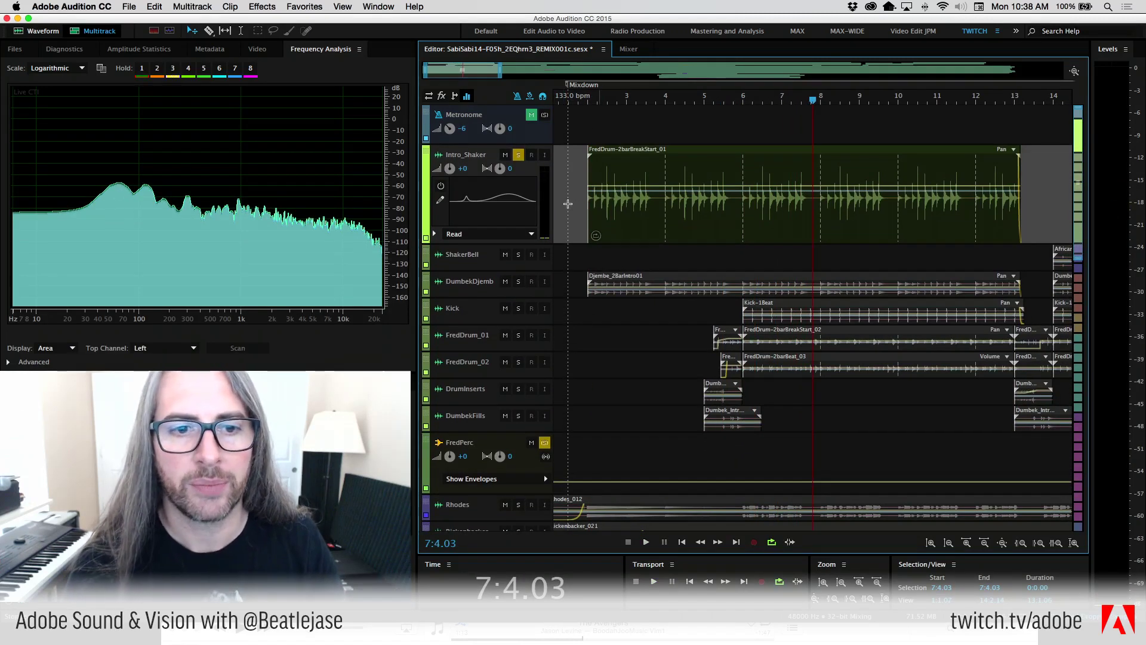
# Listen to the FredDrum-2barBreakStart_01 clip in the waveform editor and check the session's mixer channels
pyautogui.doubleClick(628, 171)
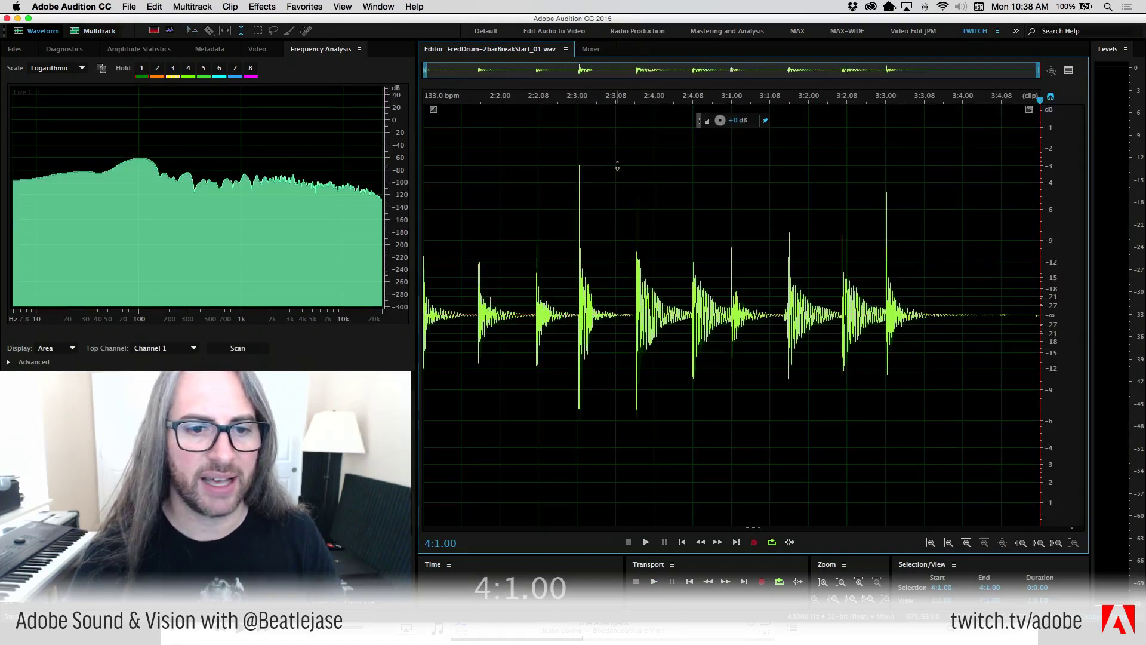
pyautogui.press('space')
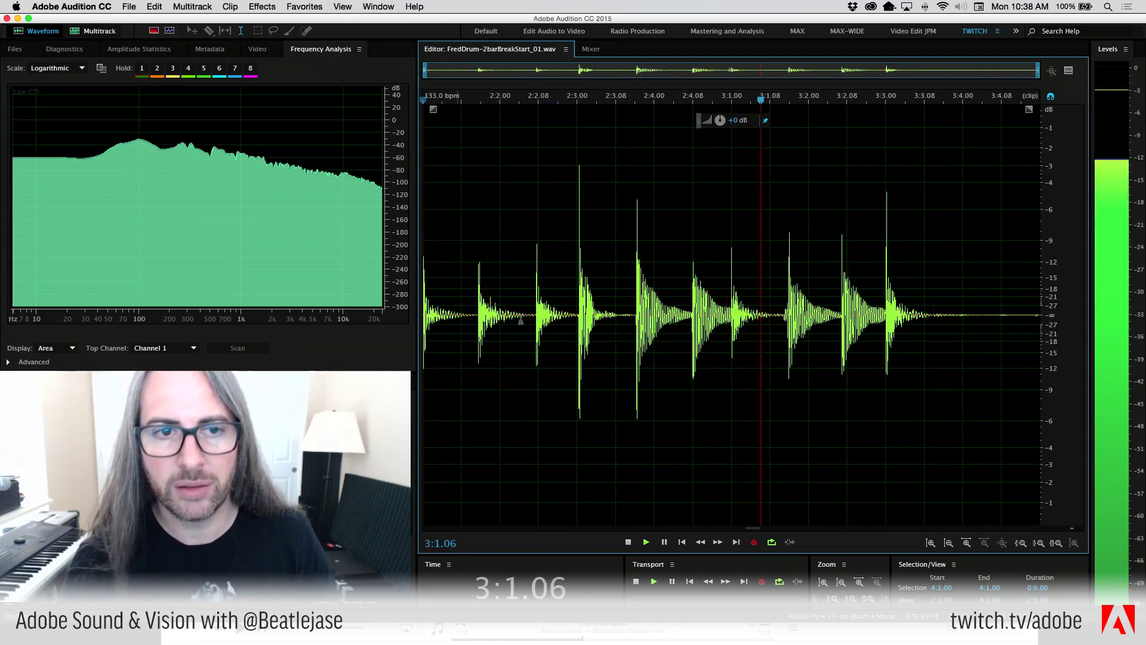
pyautogui.click(99, 32)
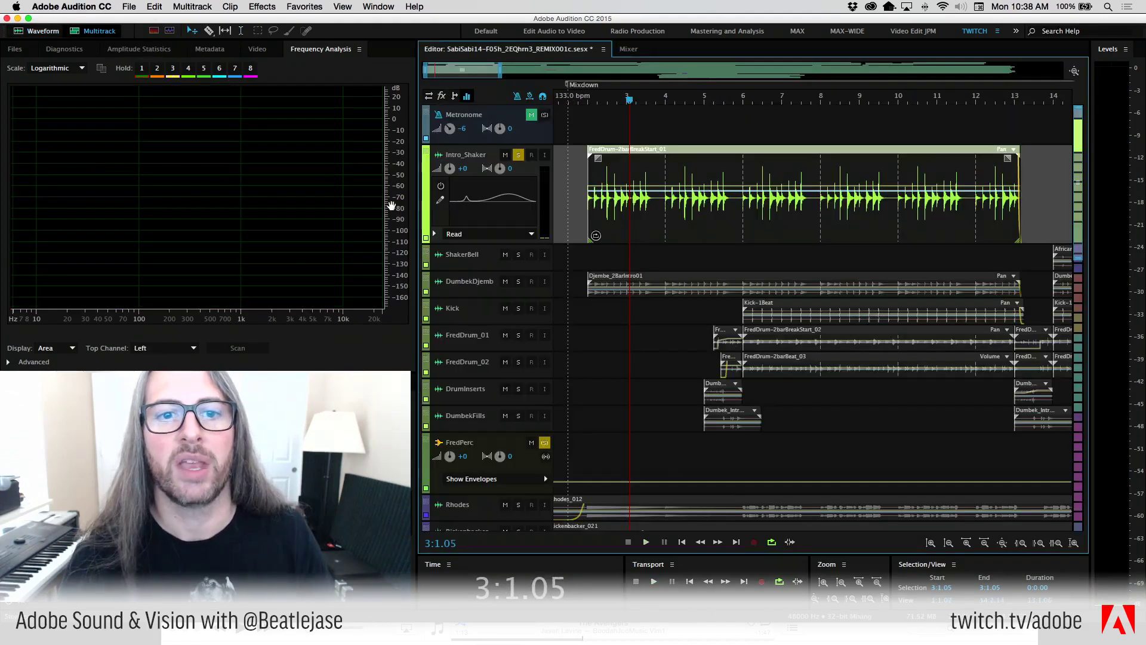
pyautogui.click(633, 51)
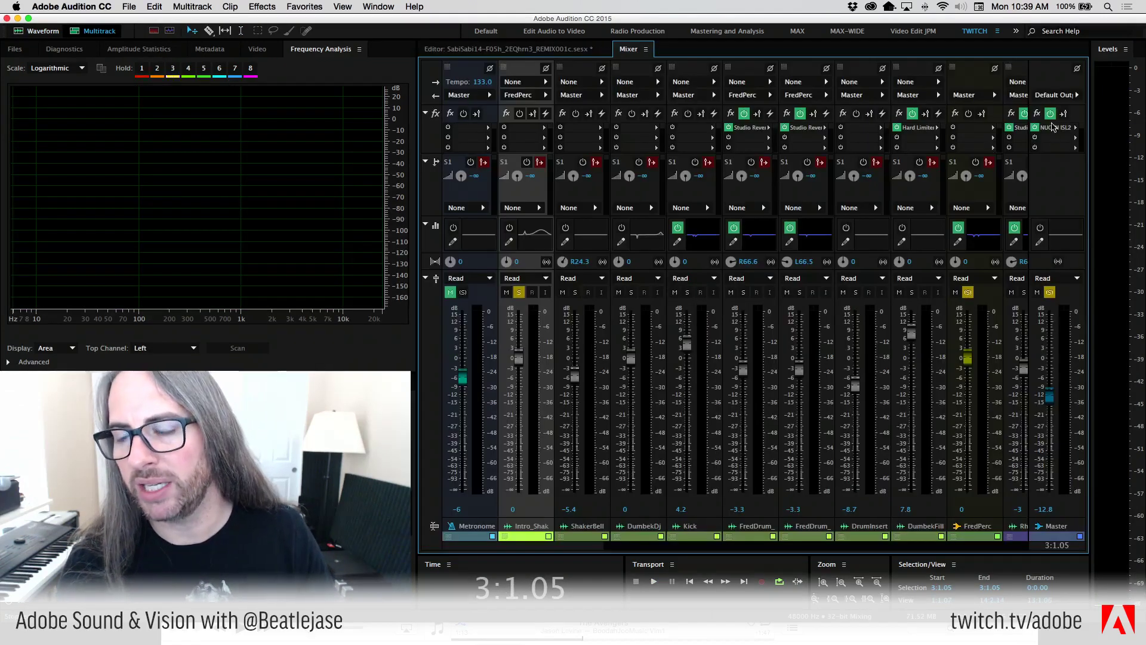
pyautogui.click(495, 53)
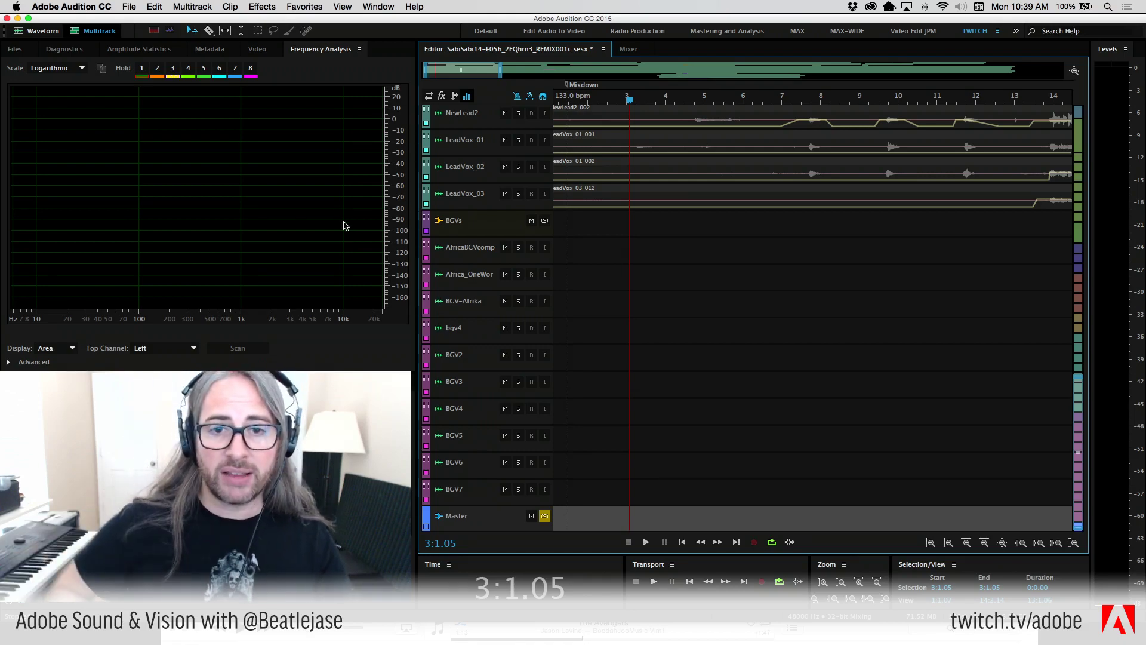
# Select all the clips on the vocal tracks from Vocal to LeadVox_03
pyautogui.scroll(10, 555, 273)
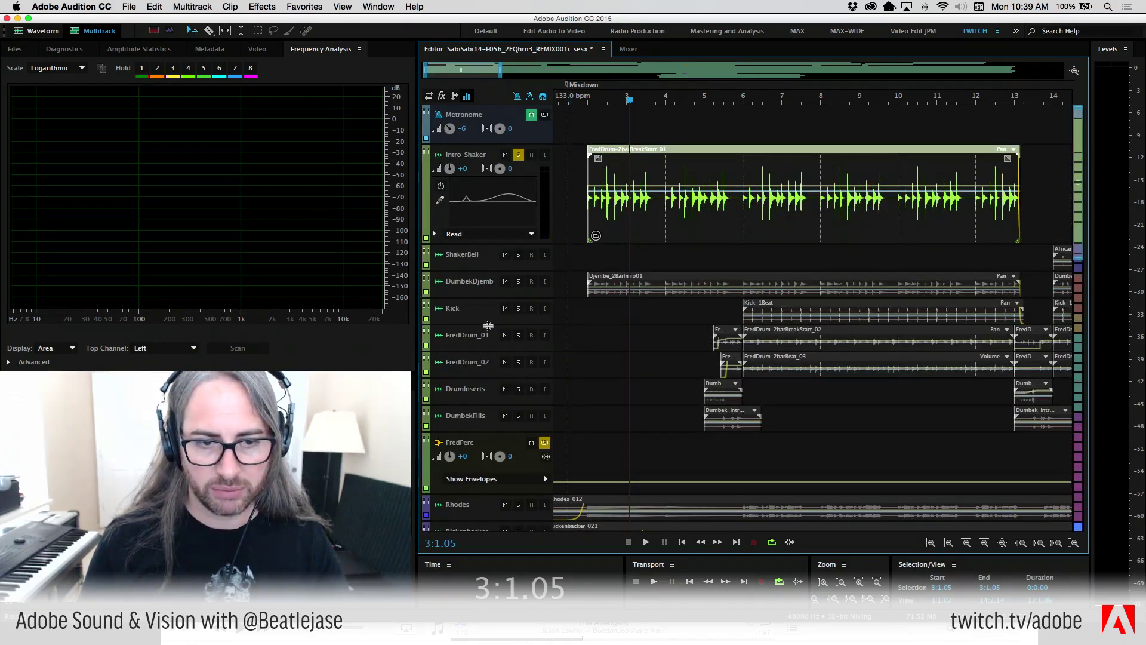
pyautogui.scroll(-10, 488, 325)
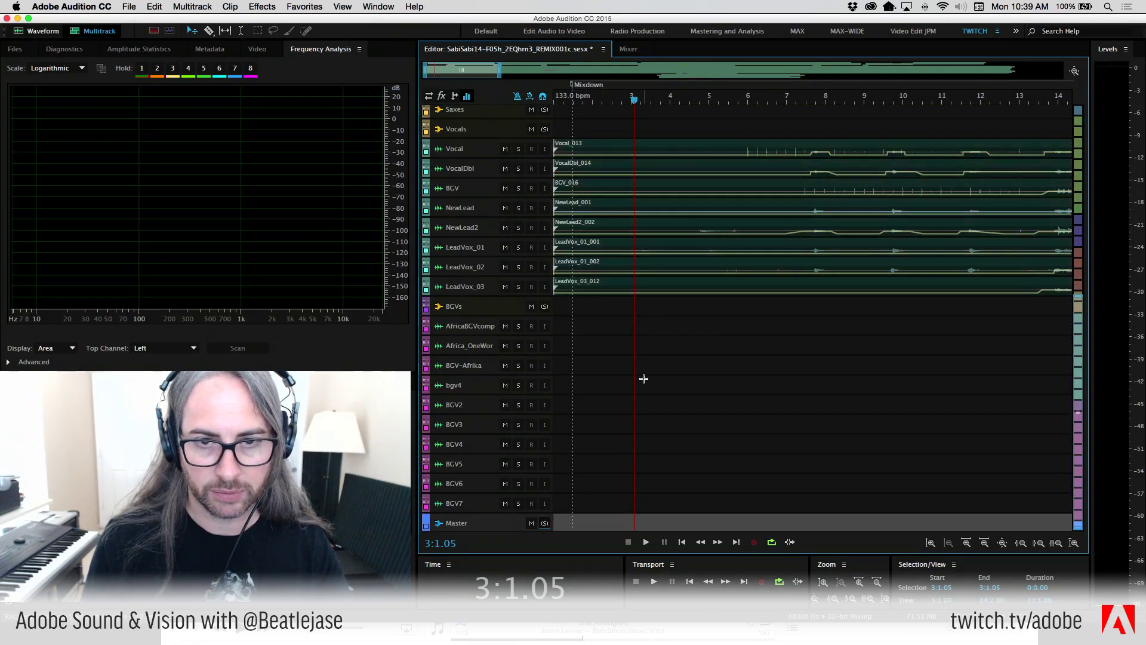
pyautogui.click(585, 152)
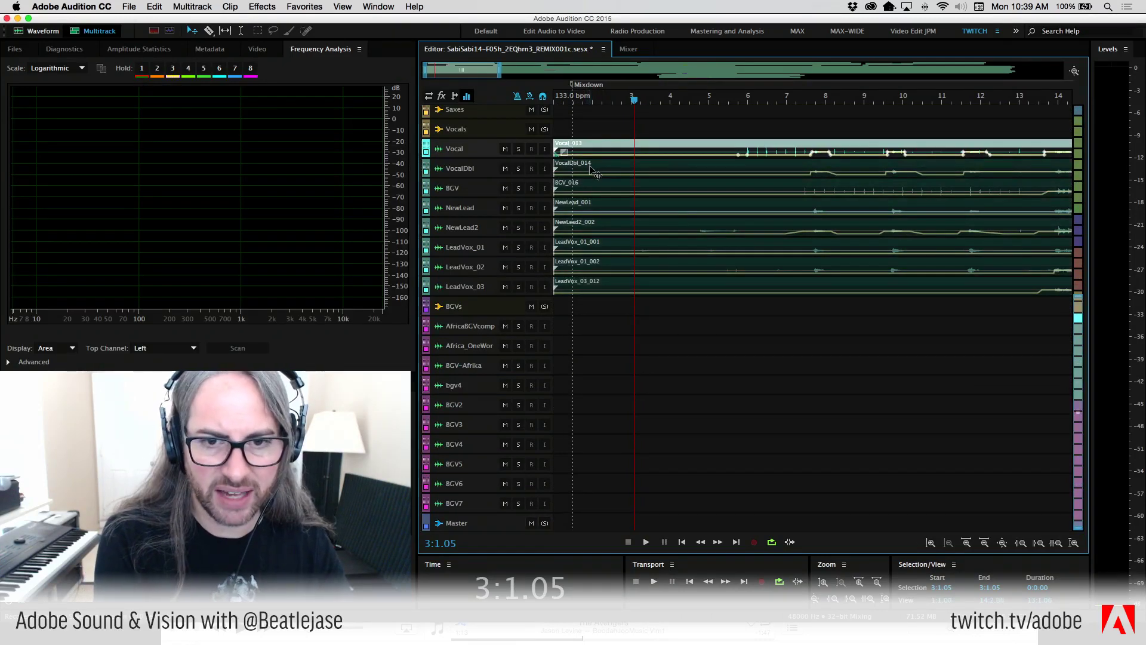
pyautogui.click(597, 174)
pyautogui.click(585, 129)
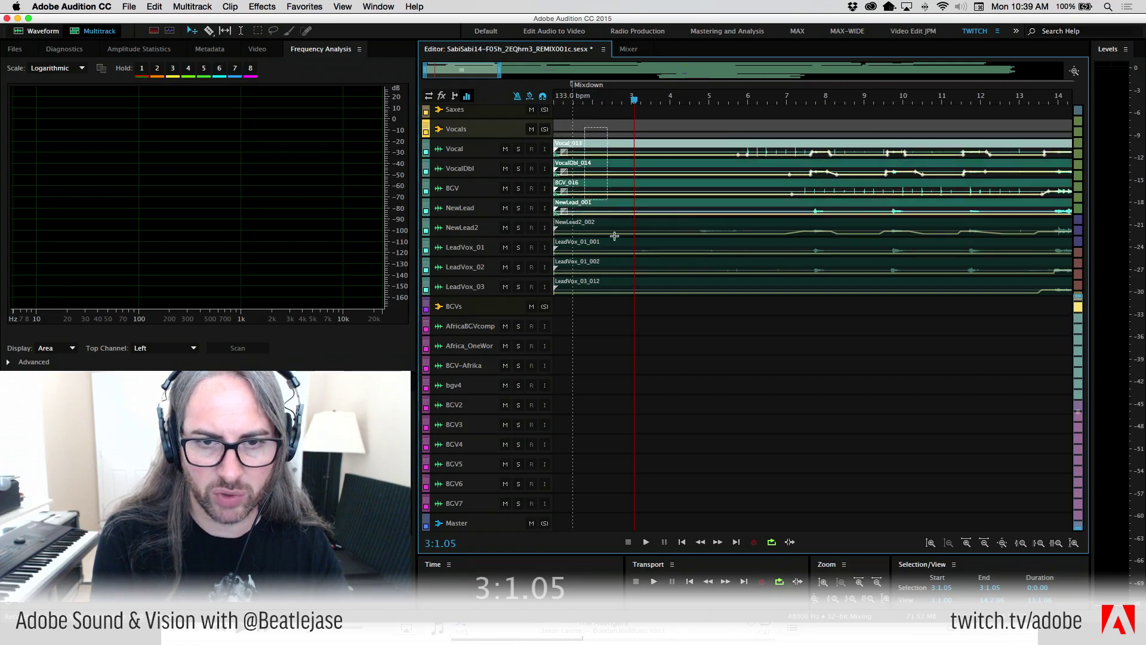
# Enlarge the Vocal track and set its color to violet, hue 253
pyautogui.doubleClick(462, 159)
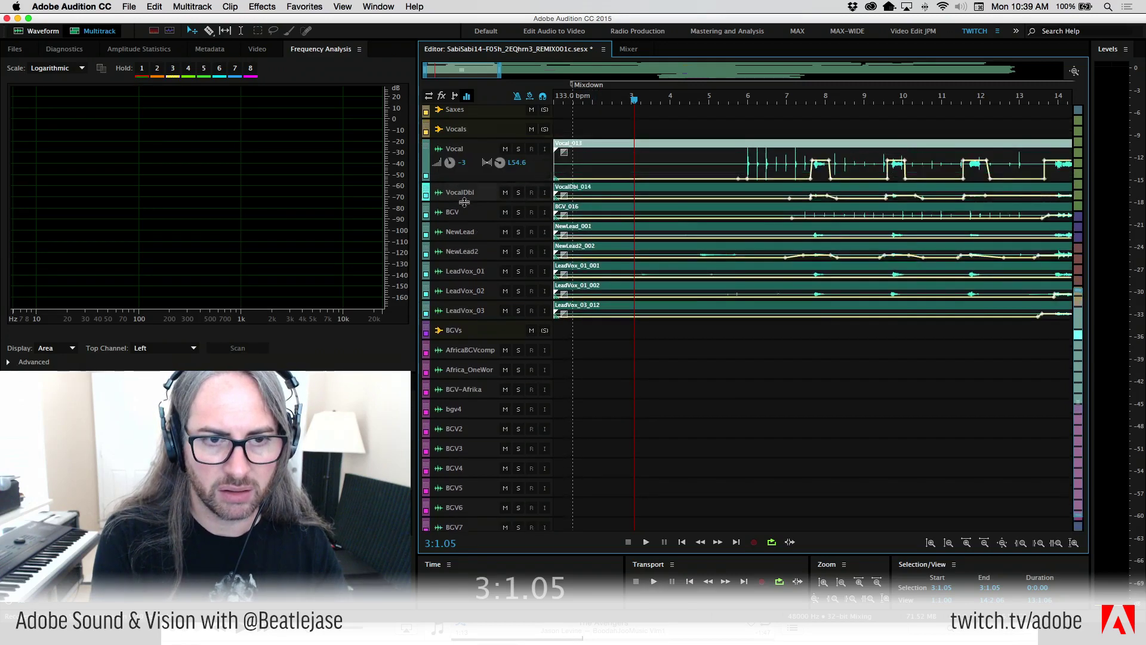
pyautogui.rightClick(444, 156)
pyautogui.click(446, 157)
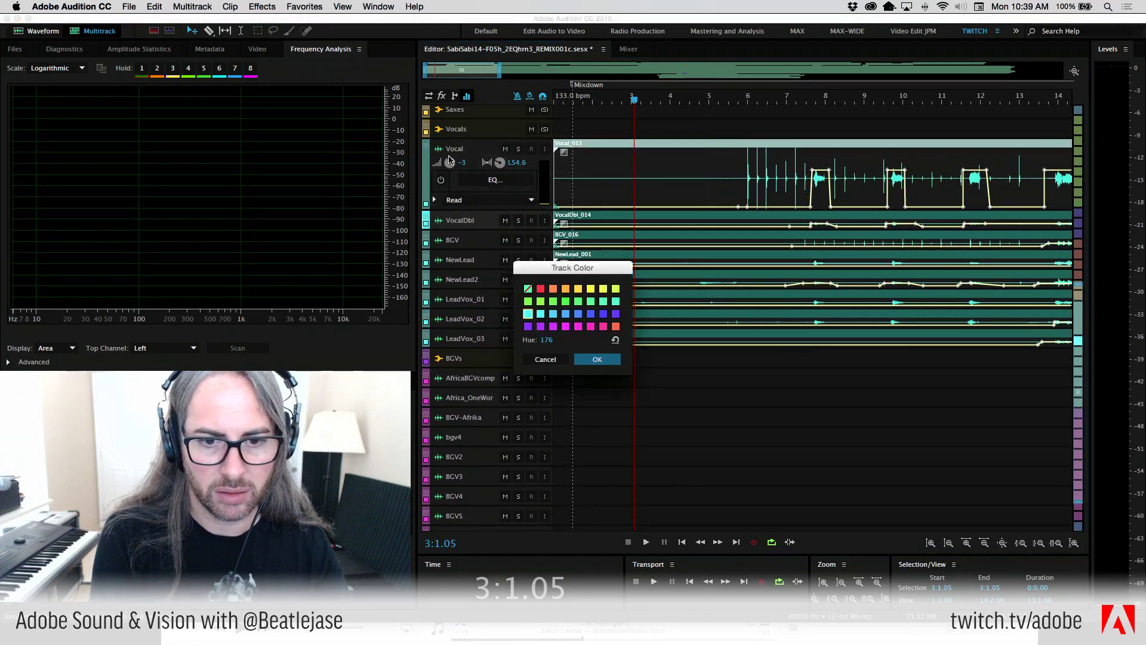
pyautogui.click(553, 315)
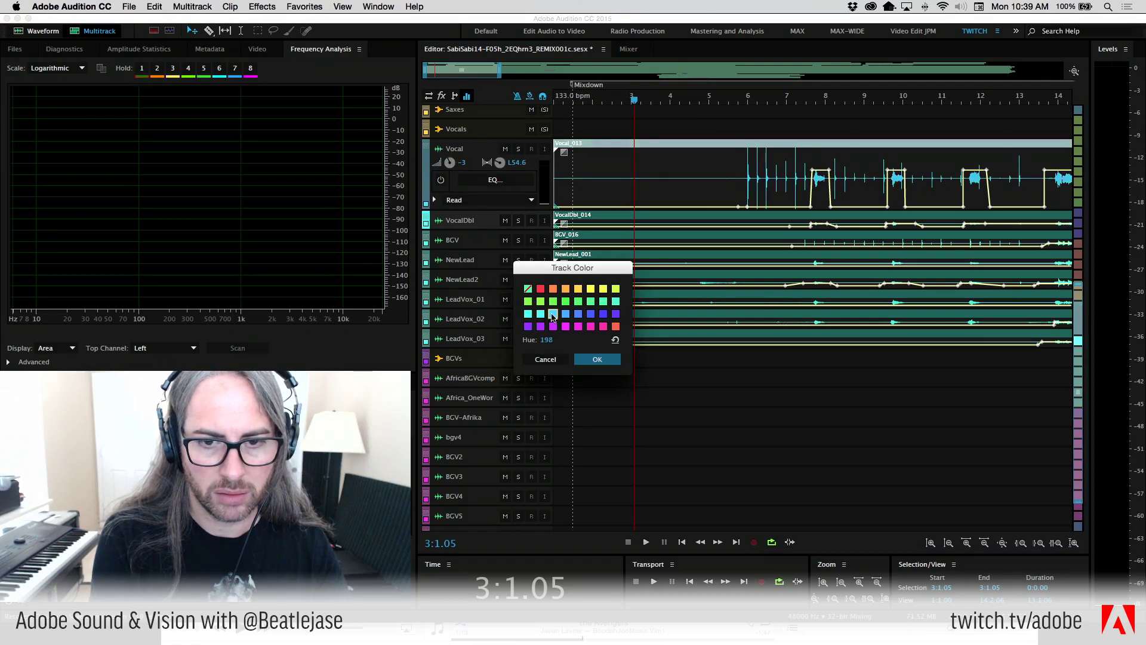
pyautogui.click(576, 314)
pyautogui.click(616, 314)
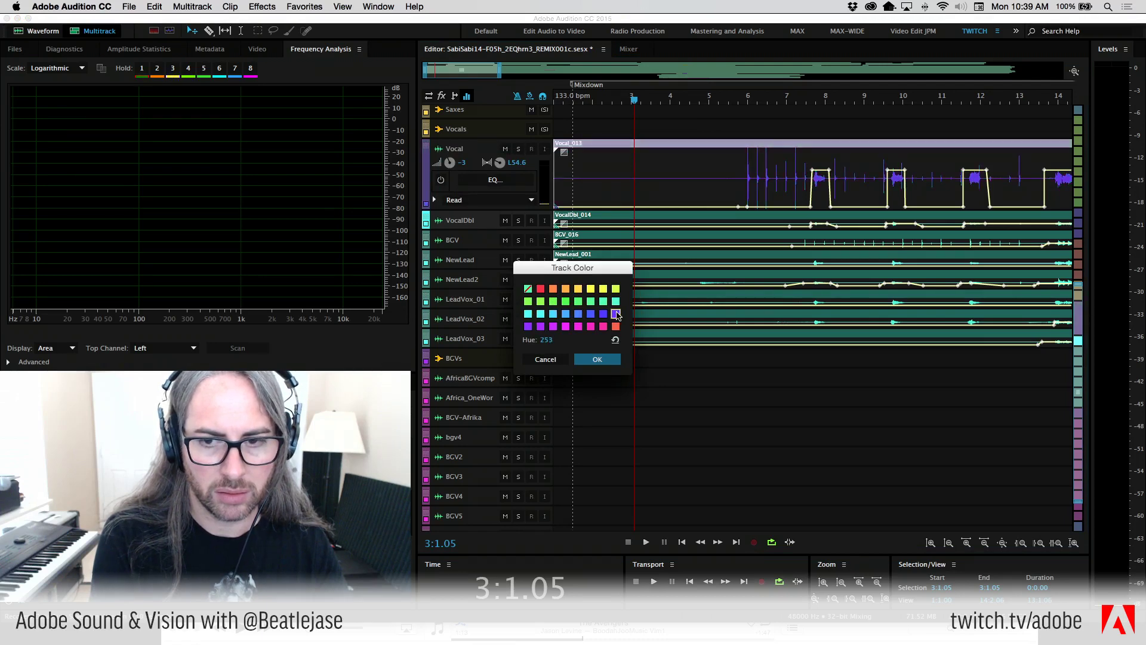
pyautogui.click(598, 359)
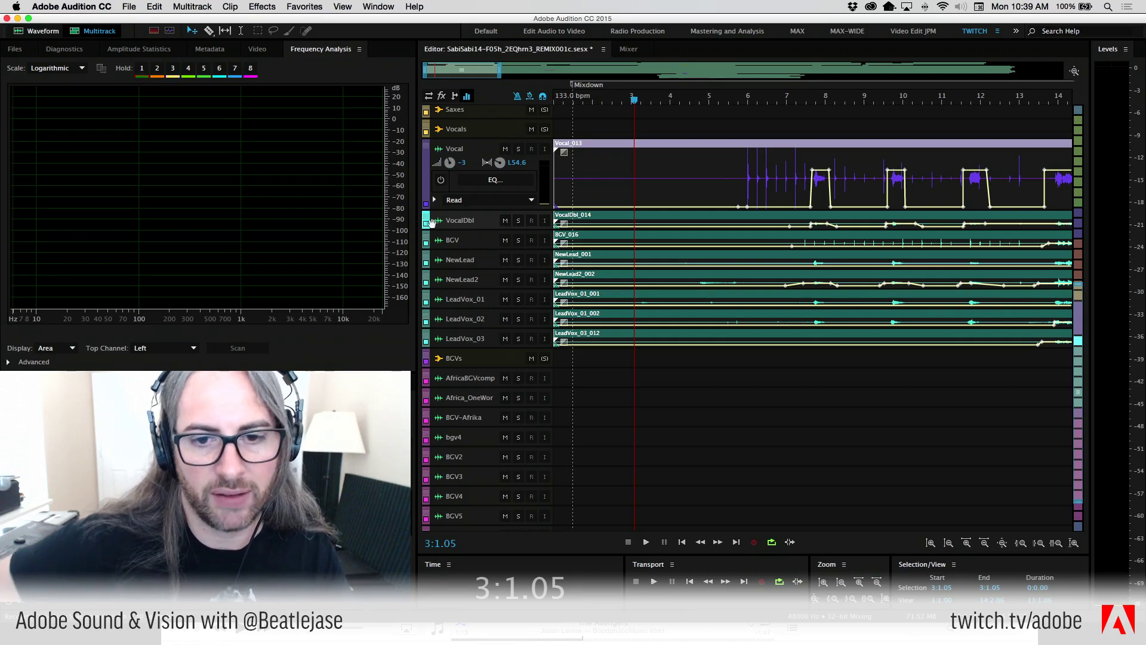
# Select the clips on the Vocal, VocalDbl, BGV and NewLead tracks together
pyautogui.click(626, 376)
pyautogui.moveTo(557, 173); pyautogui.dragTo(614, 356)
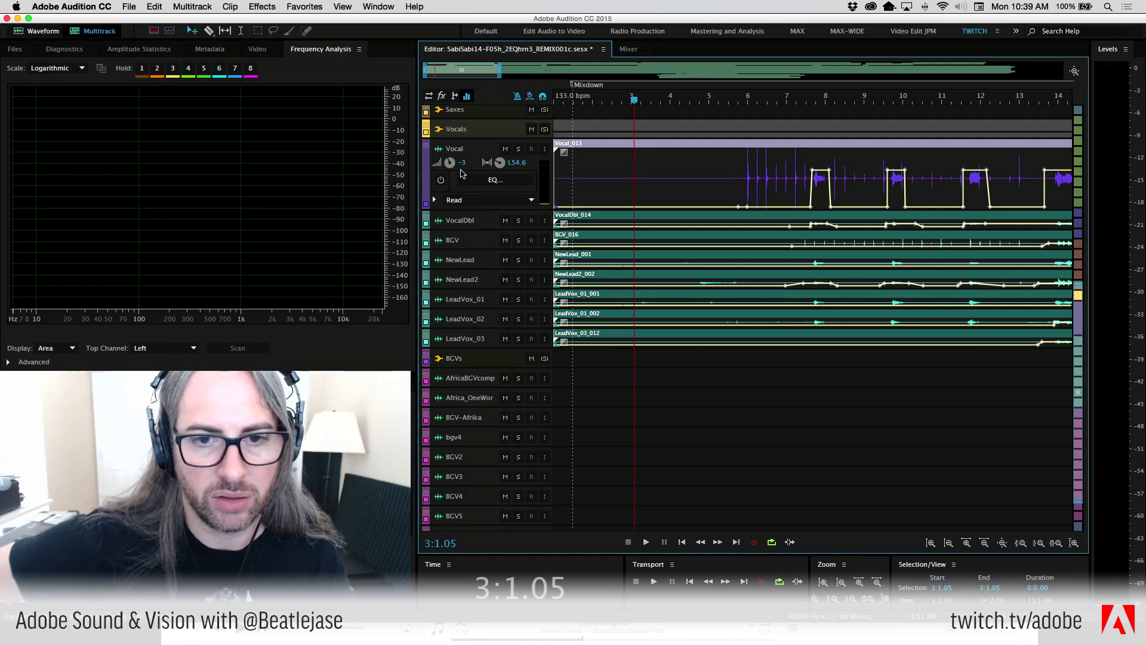
pyautogui.click(609, 174)
pyautogui.click(609, 174)
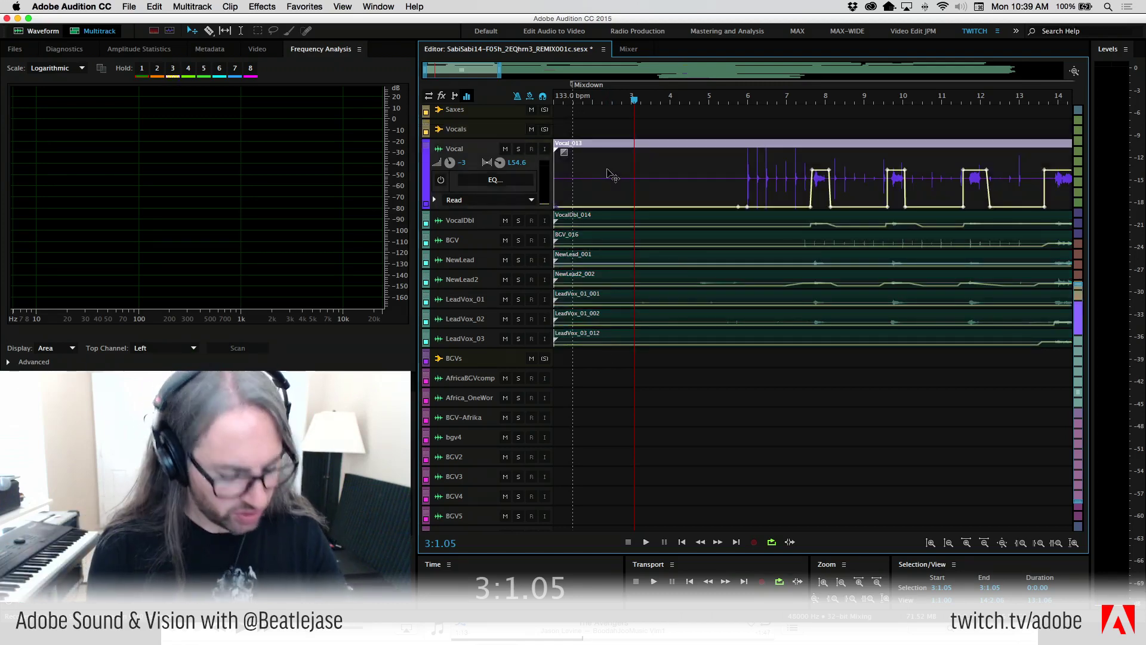
pyautogui.keyDown('super'); pyautogui.click(609, 227); pyautogui.keyUp('super')
pyautogui.keyDown('super'); pyautogui.click(610, 238); pyautogui.keyUp('super')
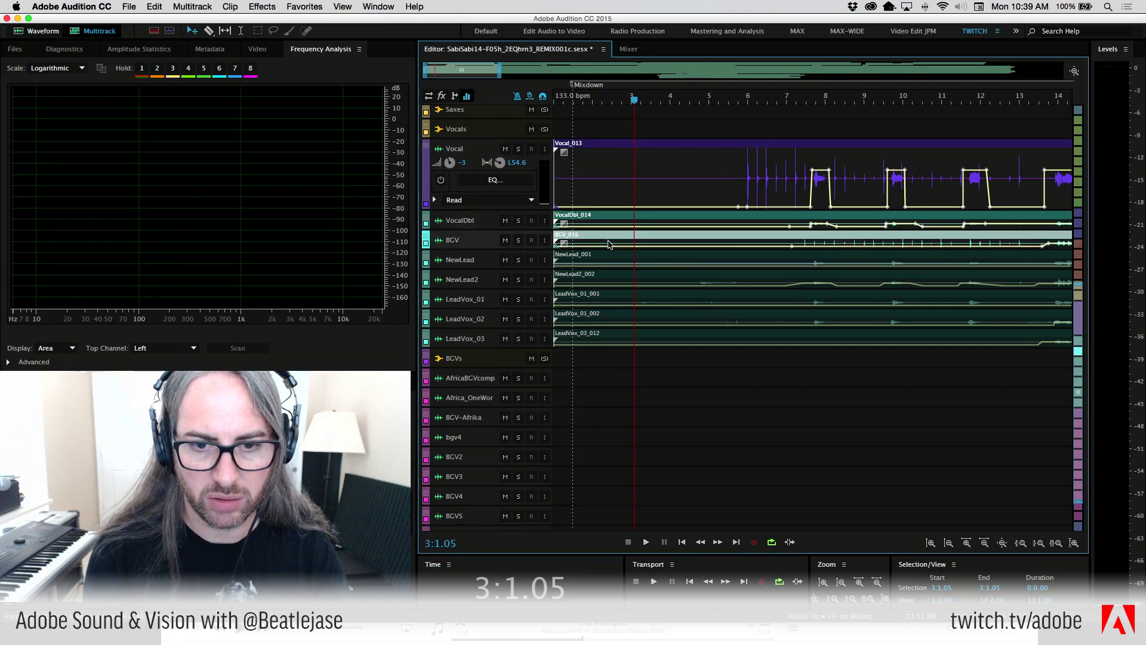
pyautogui.keyDown('super'); pyautogui.click(609, 258); pyautogui.keyUp('super')
# Change the NewLead track's color to an aqua green from the track color palette
pyautogui.rightClick(426, 260)
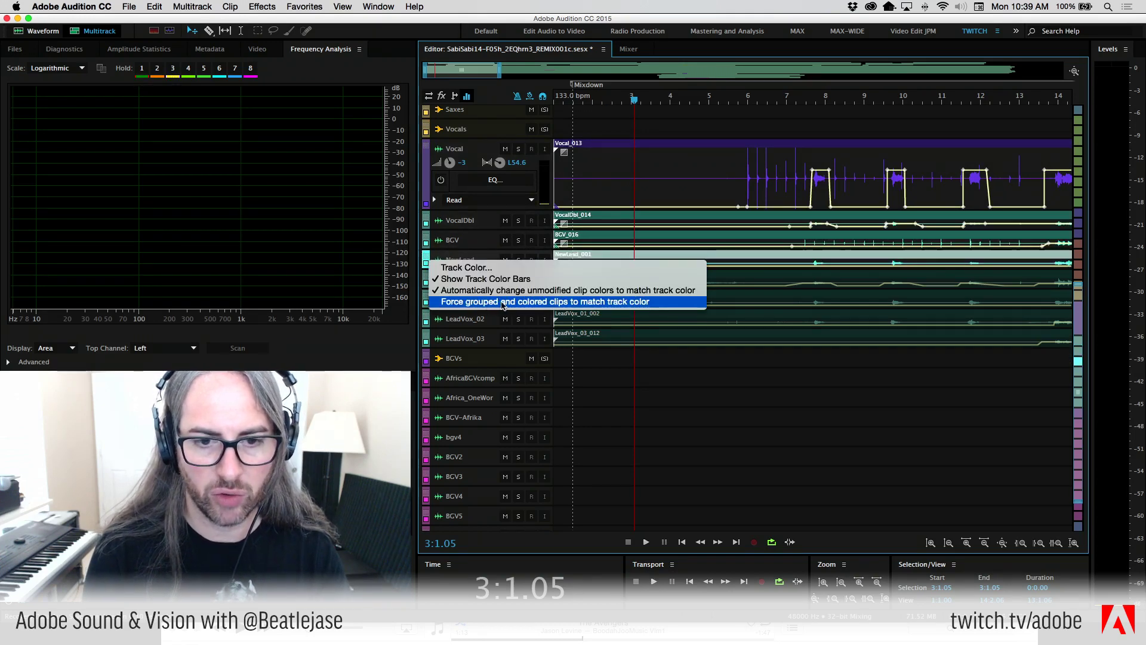
pyautogui.click(478, 268)
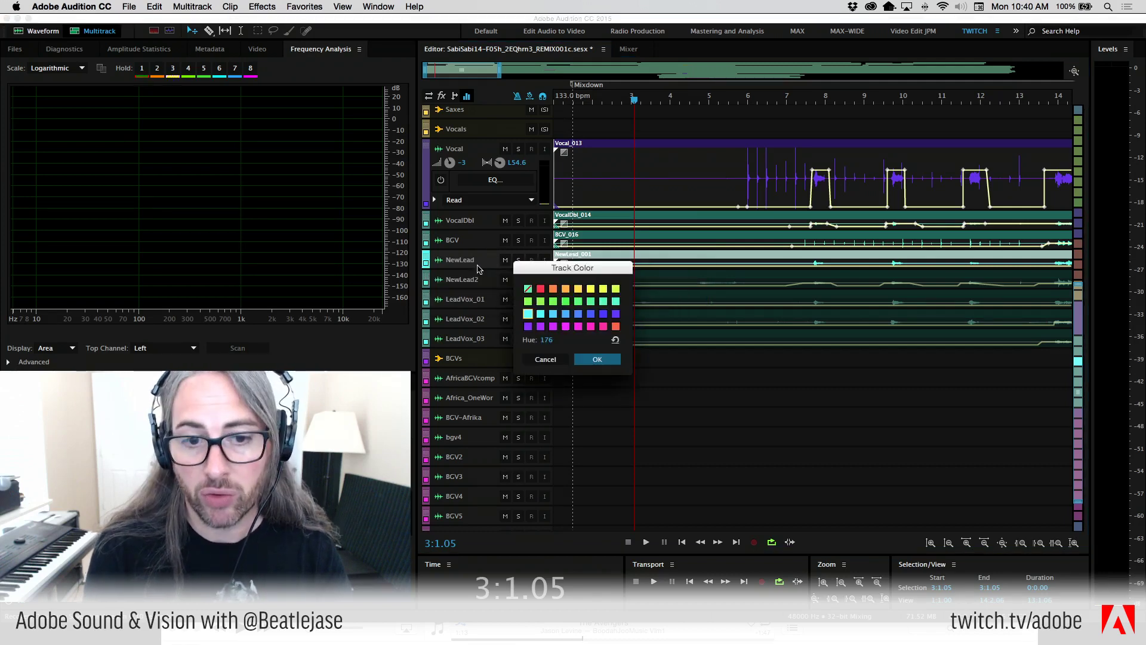
pyautogui.click(541, 289)
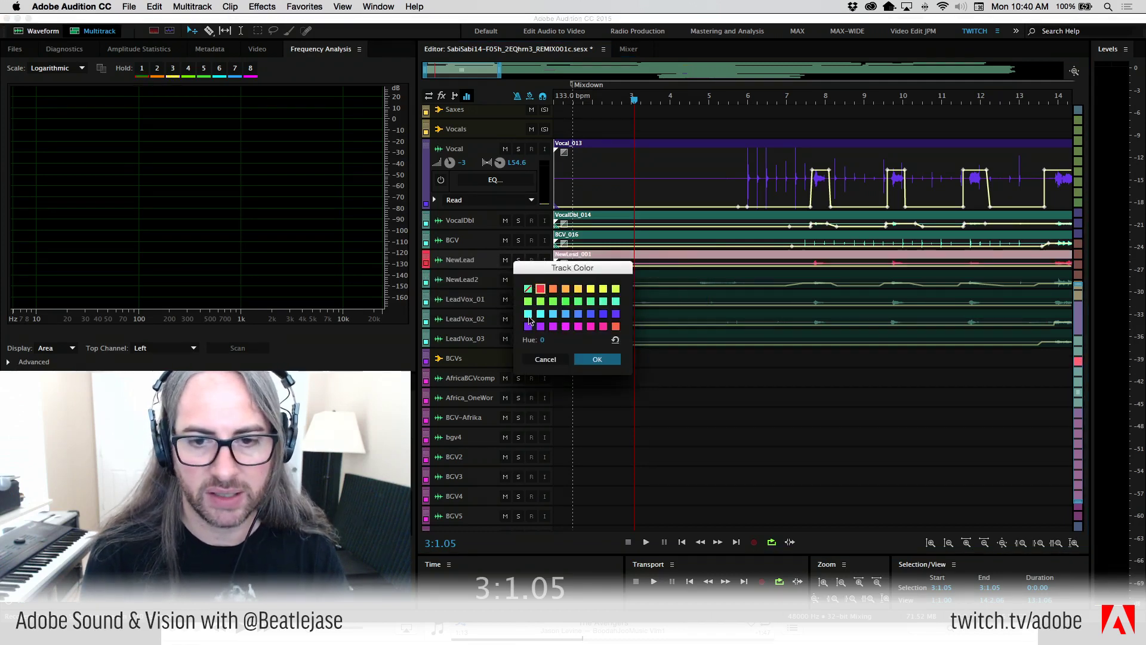
pyautogui.click(529, 314)
pyautogui.click(602, 302)
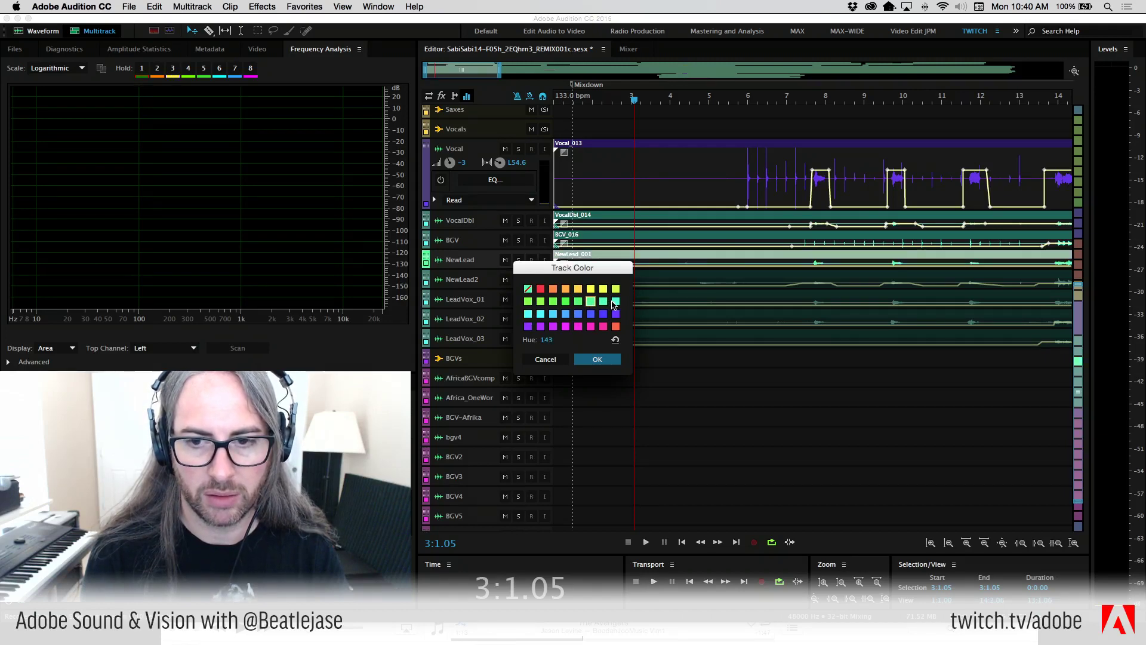
pyautogui.click(597, 359)
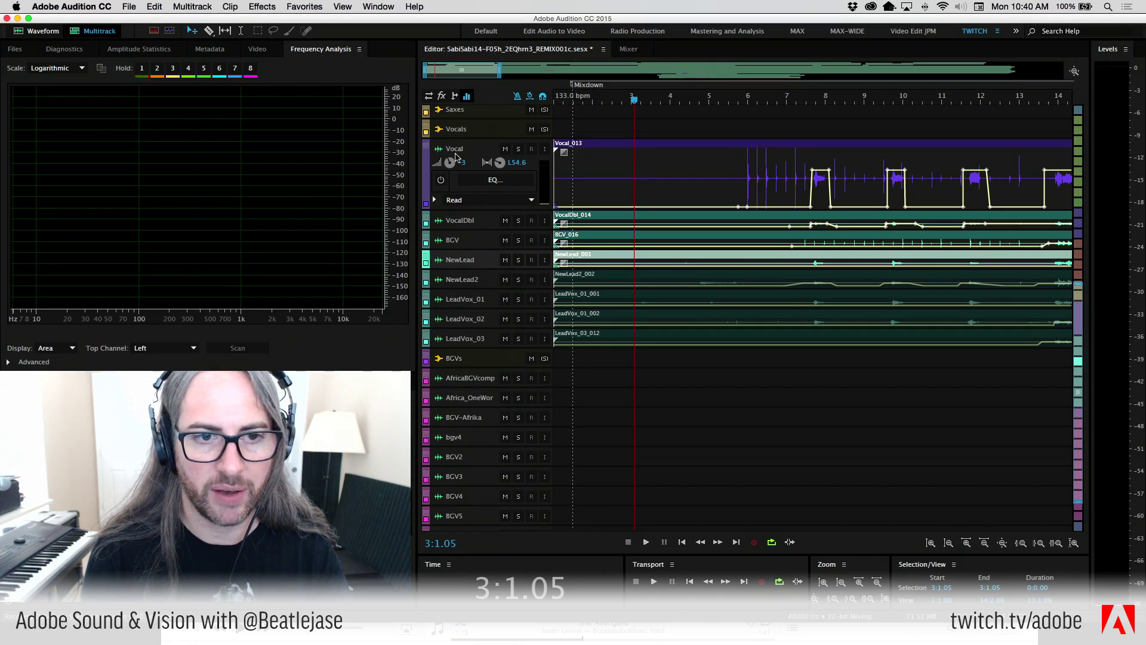
# Set the Vocal track's color to aqua green, hue 165, matching the other vocal tracks
pyautogui.rightClick(430, 146)
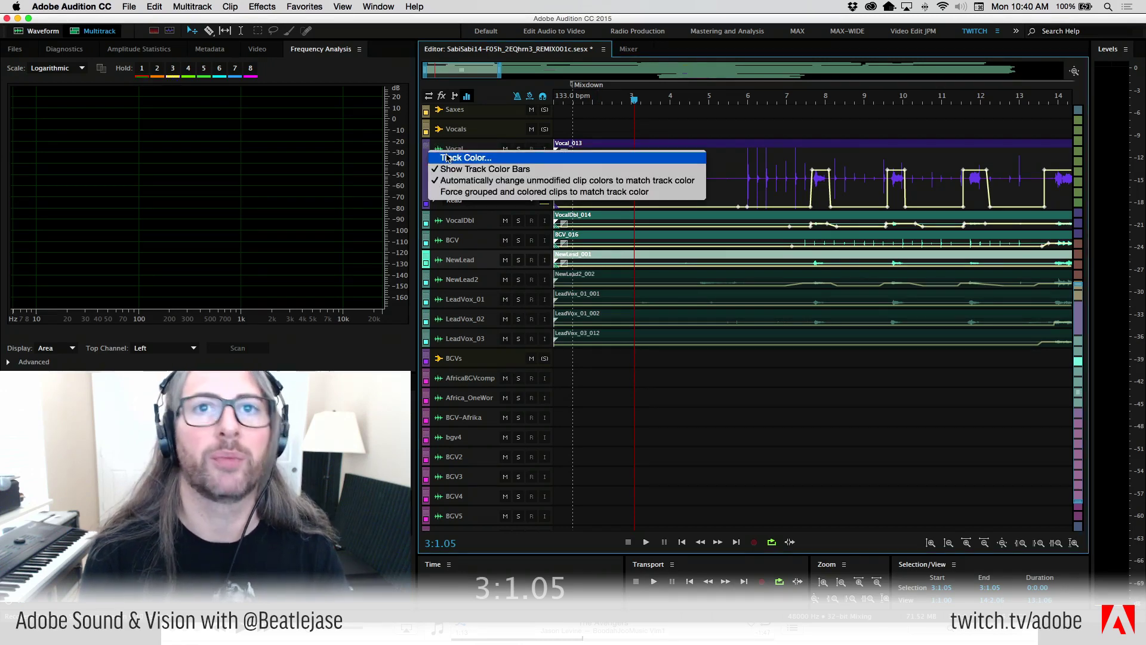
pyautogui.click(445, 156)
pyautogui.click(616, 301)
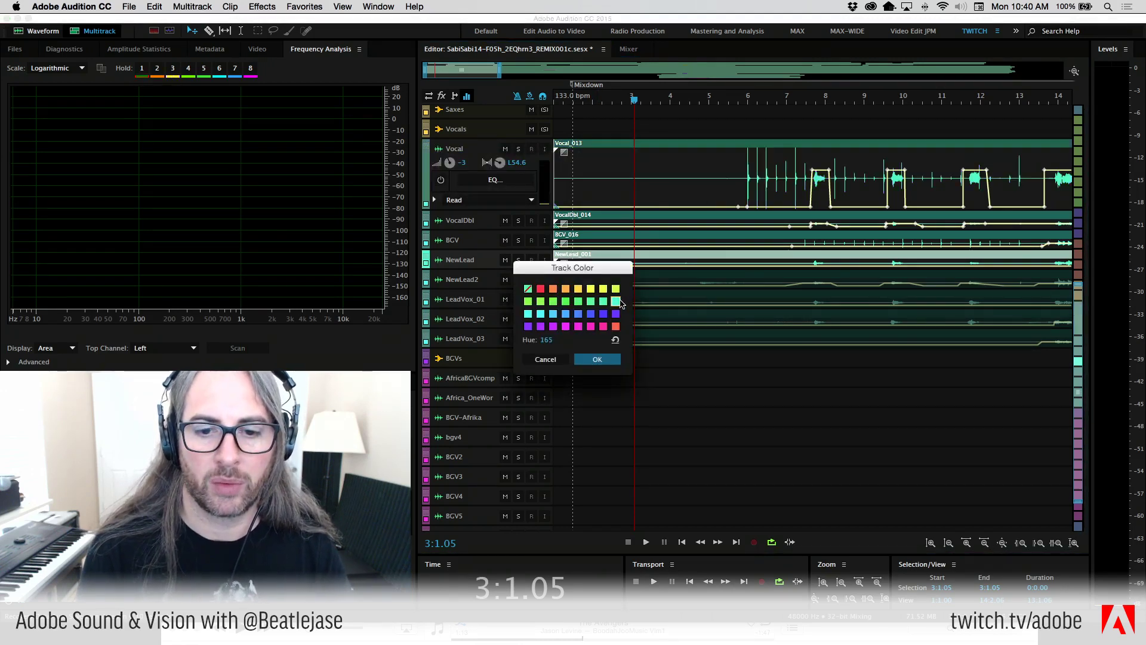
pyautogui.click(597, 359)
# Group all the clips on the vocal tracks from Vocal to LeadVox_03
pyautogui.moveTo(620, 137); pyautogui.dragTo(746, 430)
pyautogui.rightClick(675, 157)
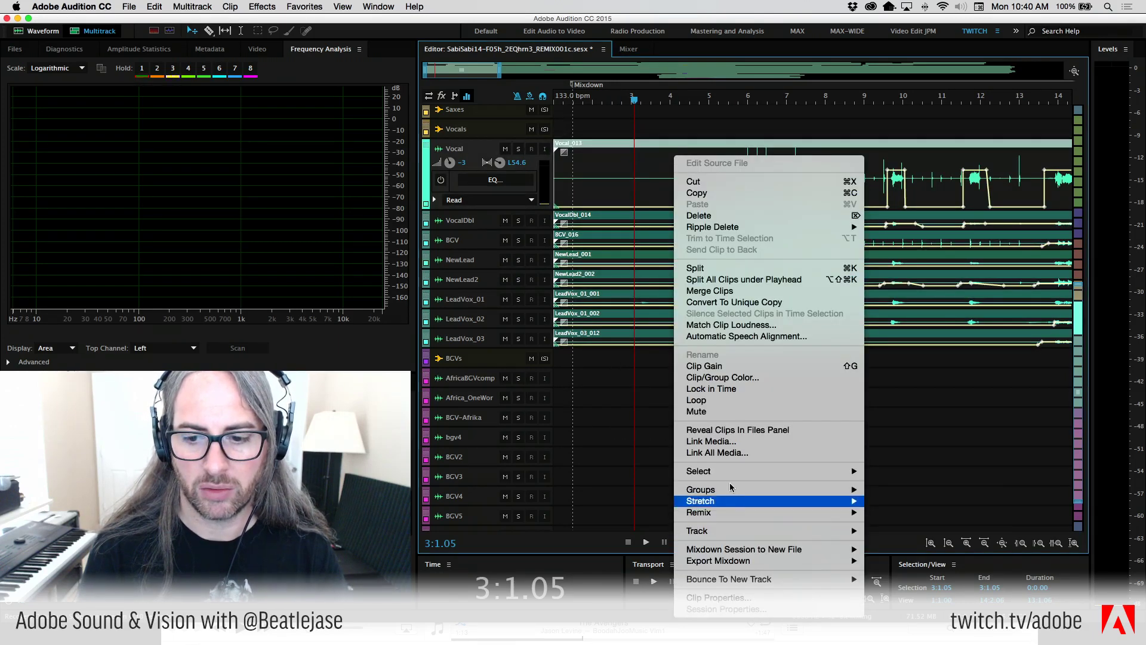
pyautogui.moveTo(729, 489)
pyautogui.click(898, 489)
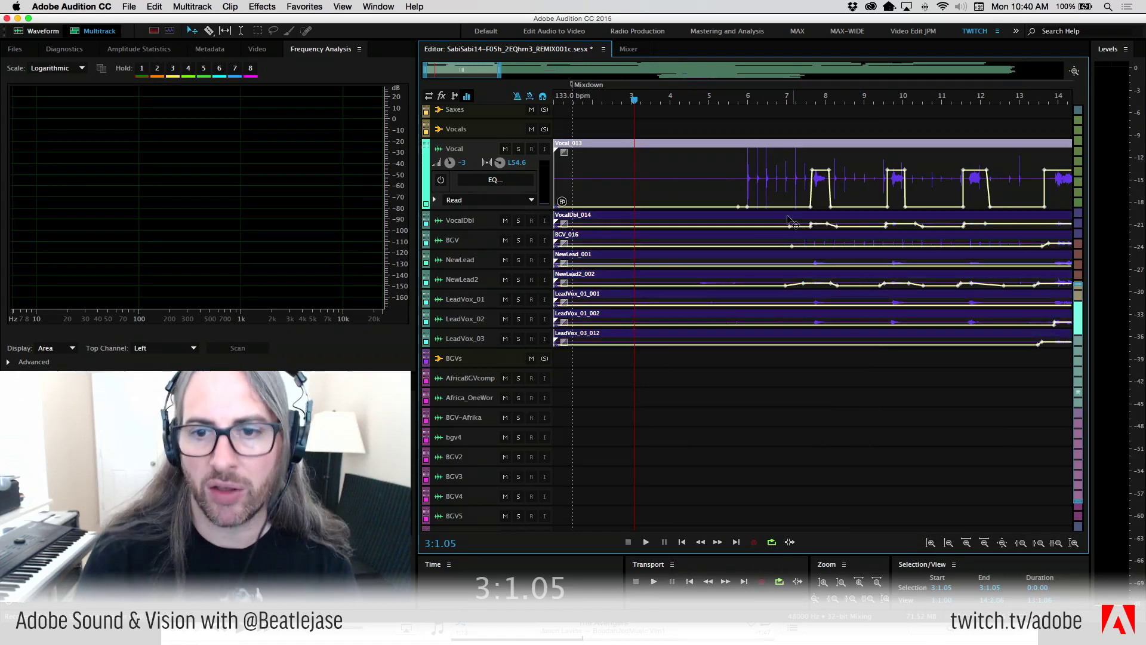
# Ungroup the selected vocal clips
pyautogui.rightClick(673, 159)
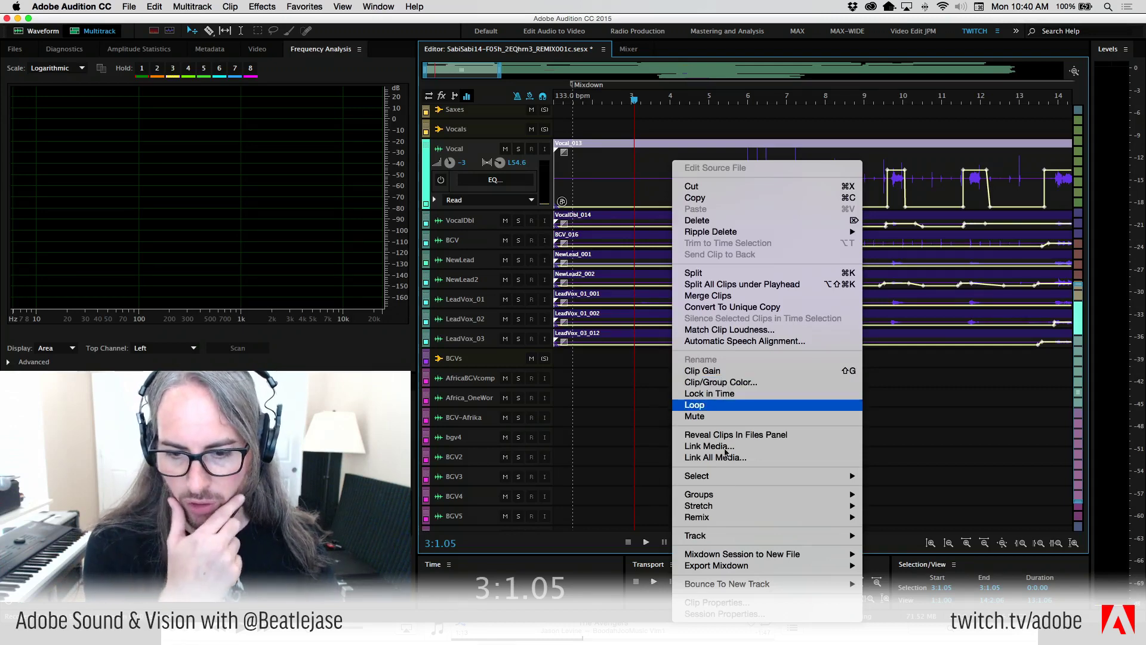
pyautogui.moveTo(731, 497)
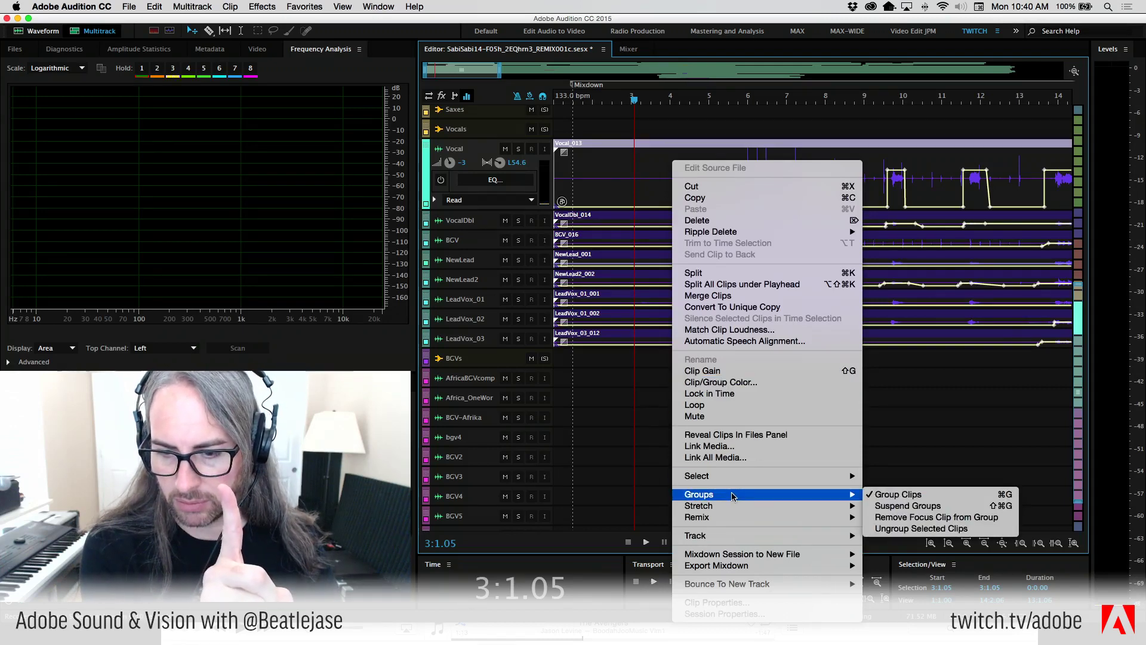
pyautogui.click(985, 527)
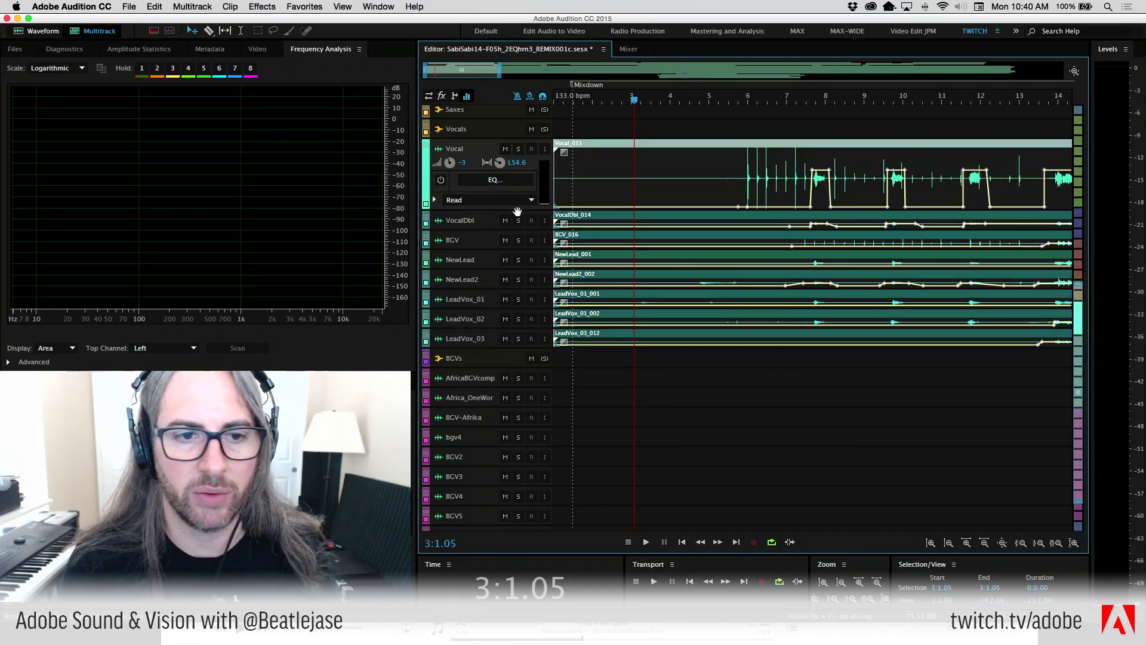
# Reduce the Vocal track to the same compact height as its neighbors and deselect the vocal clips
pyautogui.moveTo(517, 210); pyautogui.dragTo(523, 158)
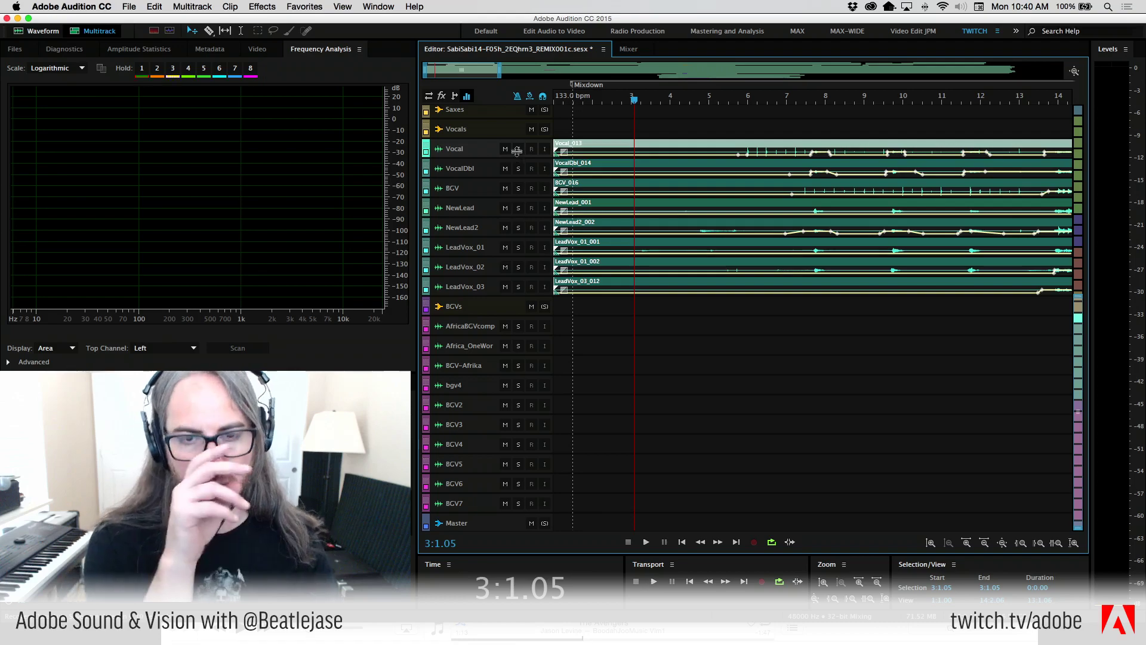
pyautogui.click(651, 357)
pyautogui.click(587, 133)
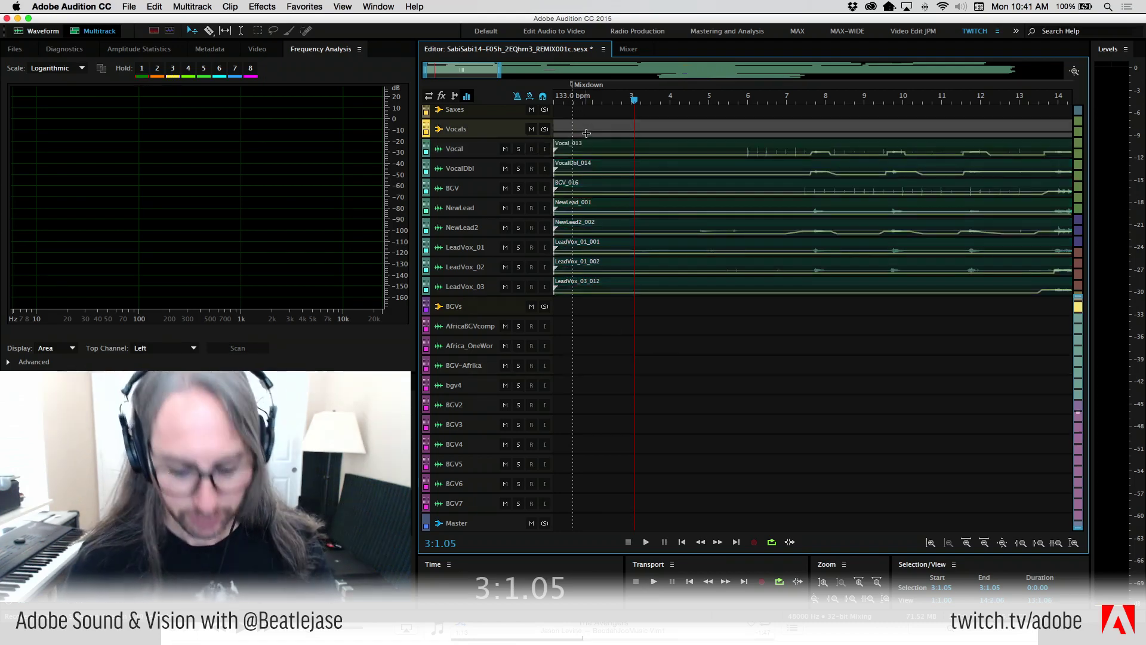
# Show about the first 33 bars of the session and enlarge the Intro_Shaker track
pyautogui.press('\\')
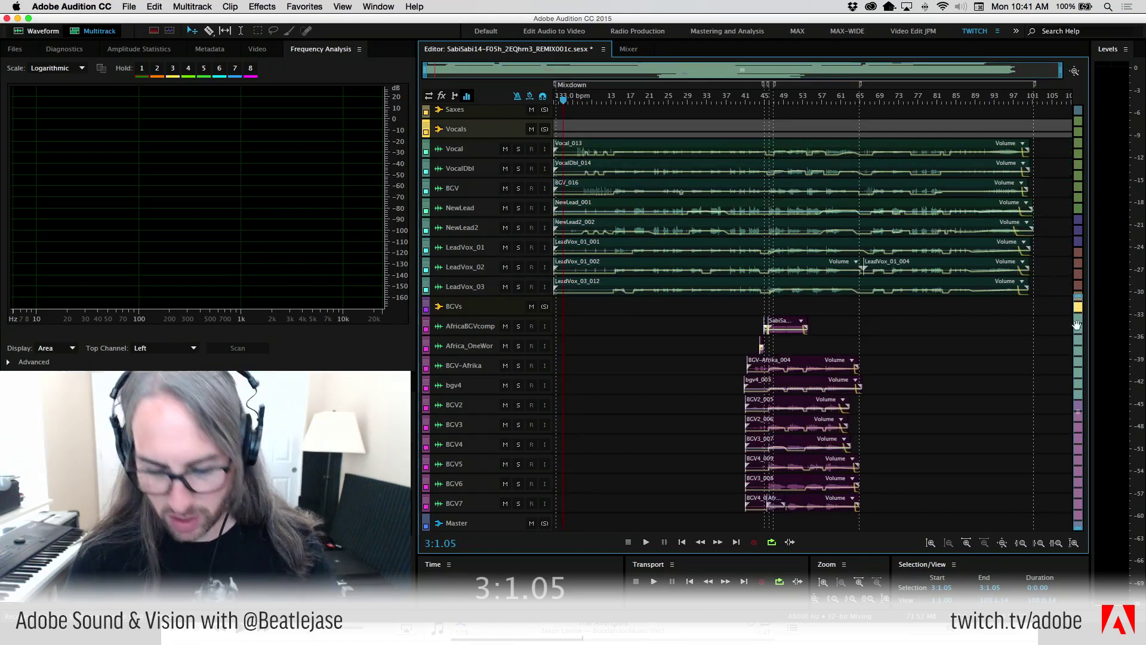
pyautogui.scroll(2, 1084, 254)
pyautogui.scroll(10, 1083, 254)
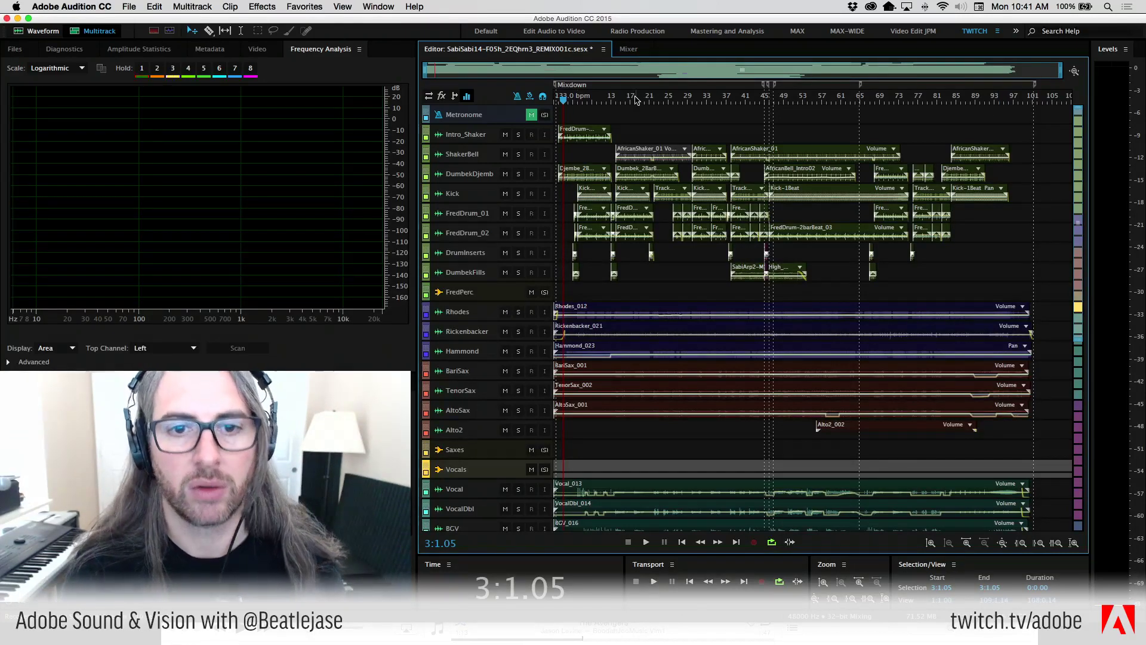
pyautogui.press('=')
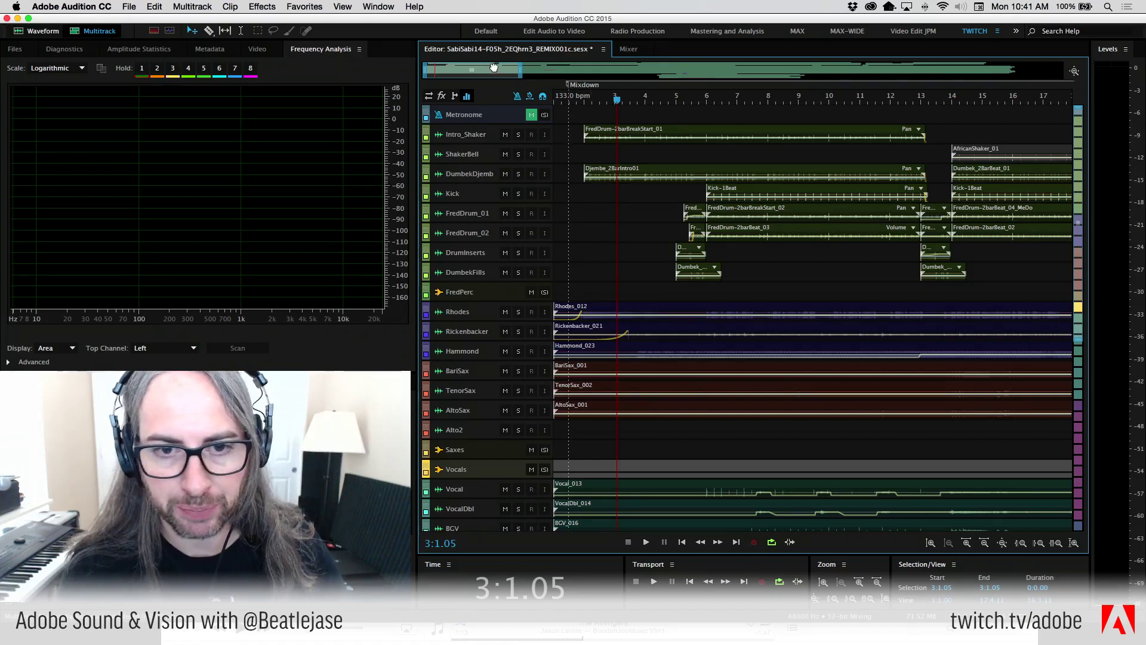
pyautogui.moveTo(520, 70); pyautogui.dragTo(829, 76)
pyautogui.moveTo(532, 143); pyautogui.dragTo(535, 234)
pyautogui.scroll(5, 637, 108)
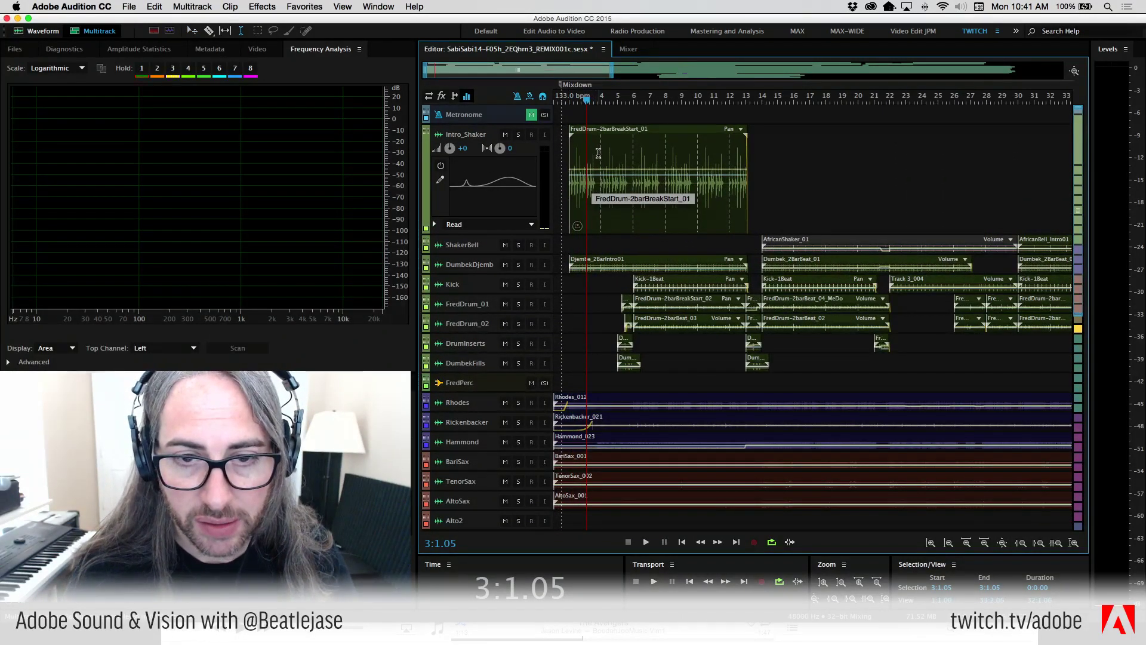
# Select the time range from 2:1.00 to 11:4.15 and play it with the Intro_Shaker track soloed
pyautogui.moveTo(600, 154); pyautogui.dragTo(728, 217)
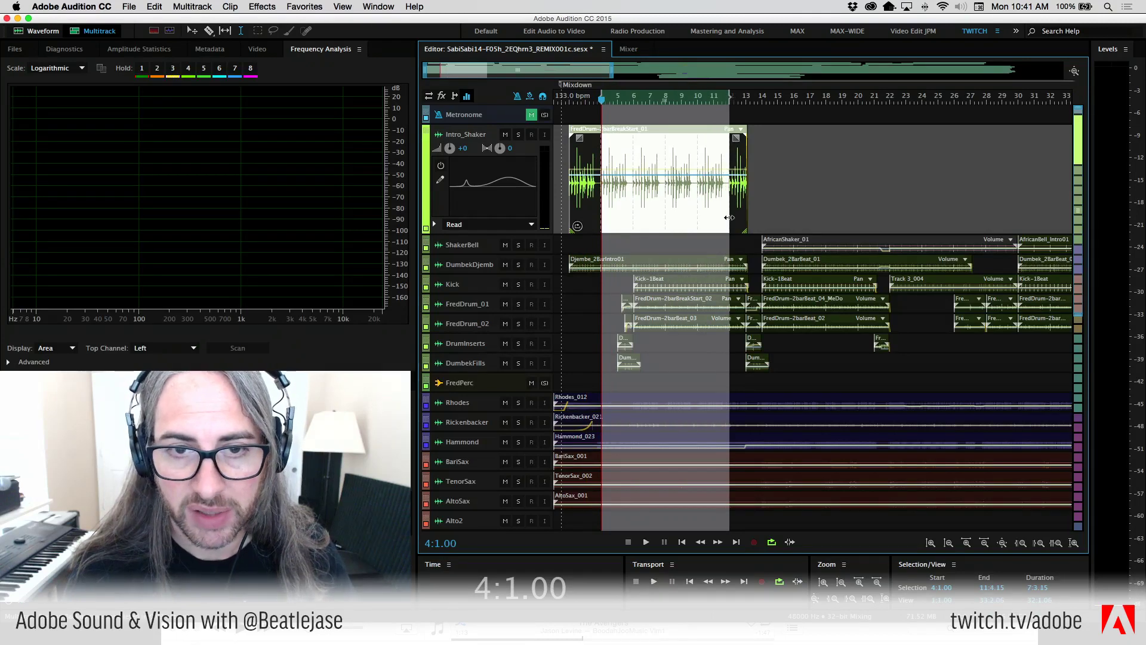
pyautogui.moveTo(603, 98); pyautogui.dragTo(570, 97)
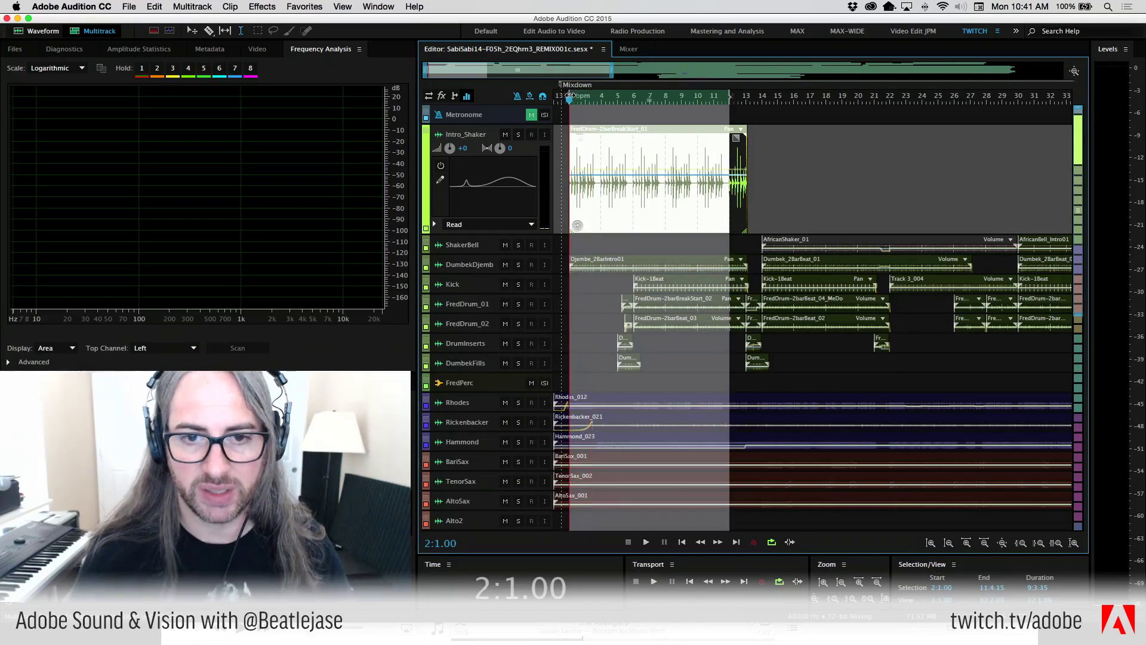
pyautogui.press('space')
pyautogui.click(518, 135)
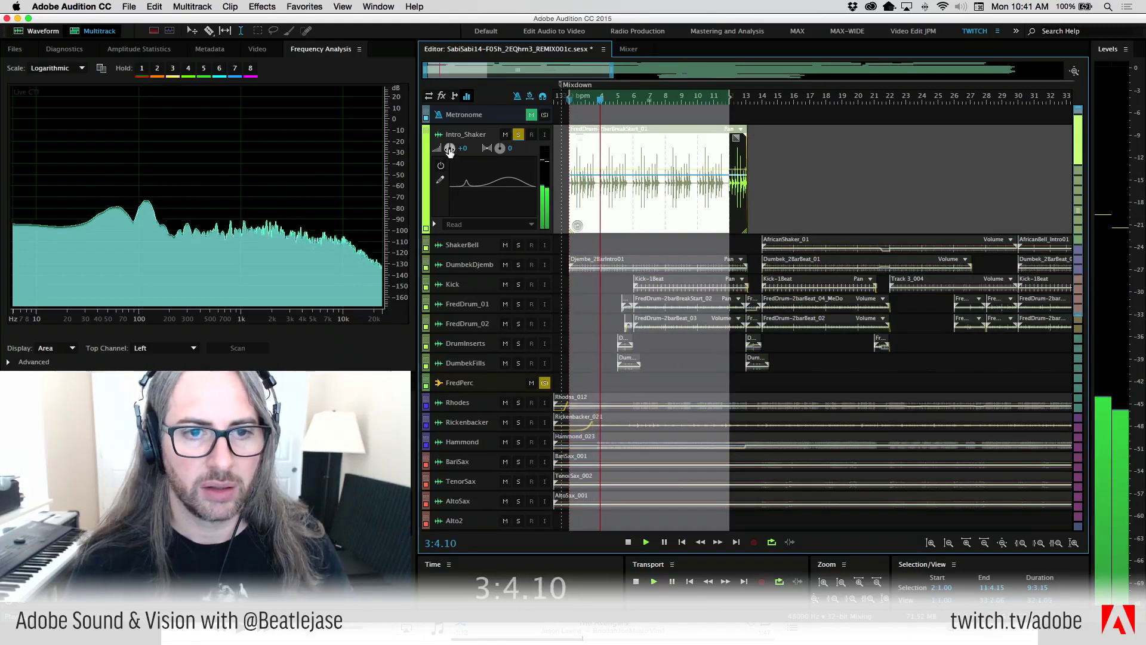
# Raise the Intro_Shaker volume to +4.5 dB and the Master fader to about -0.6 dB during playback
pyautogui.moveTo(449, 148); pyautogui.dragTo(449, 148)
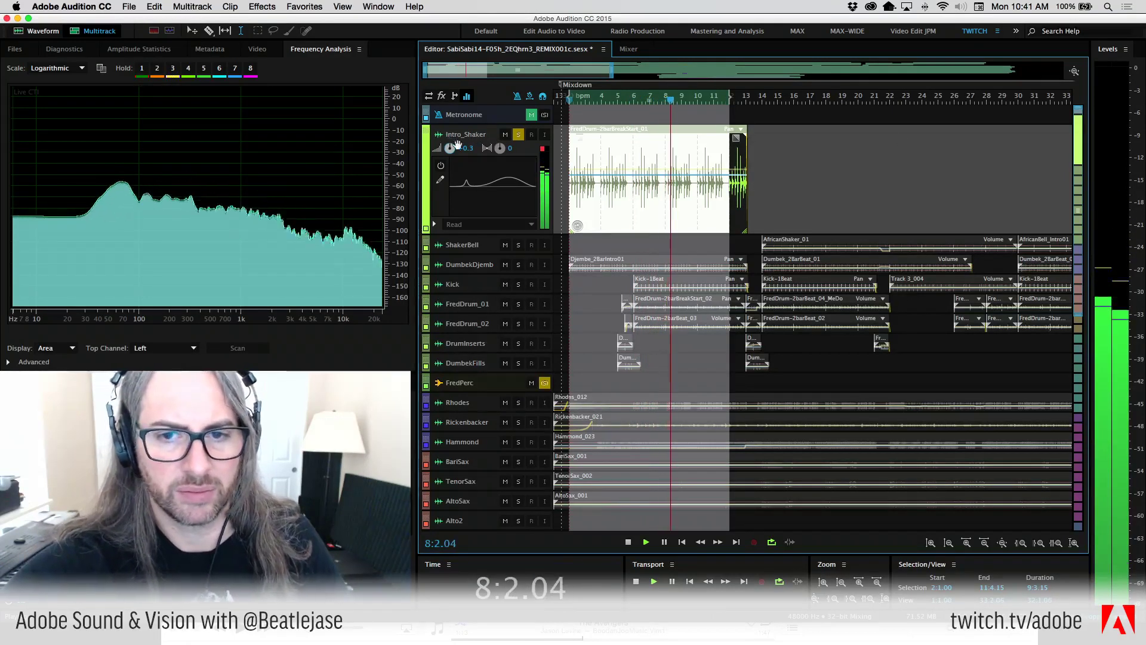
pyautogui.moveTo(450, 146); pyautogui.dragTo(471, 142)
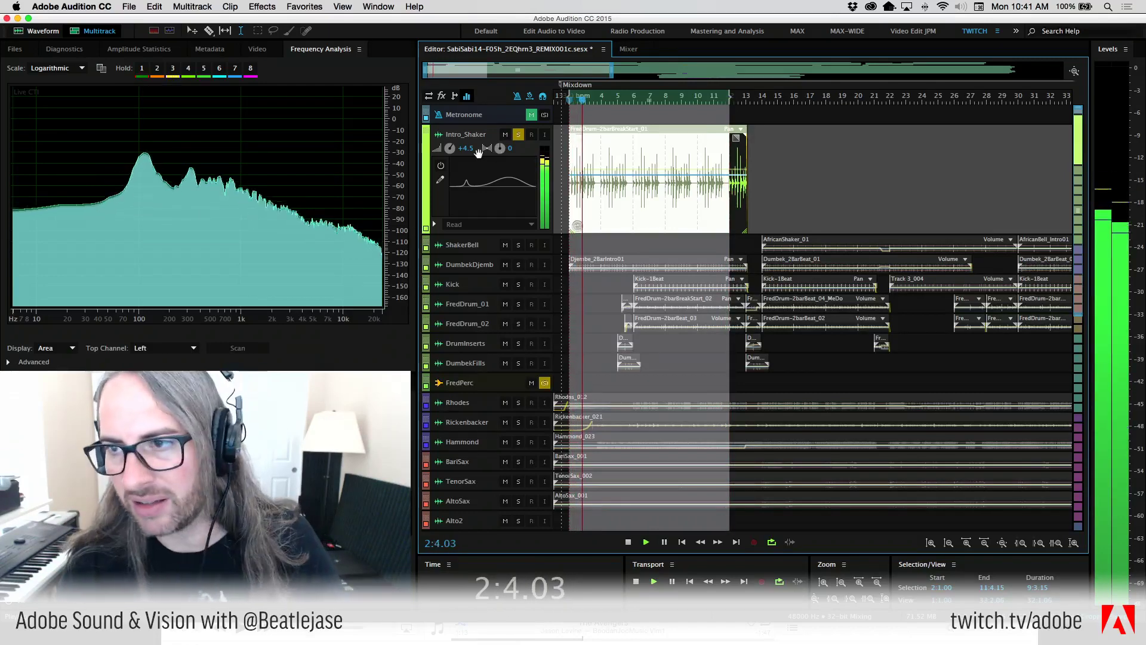
pyautogui.click(627, 50)
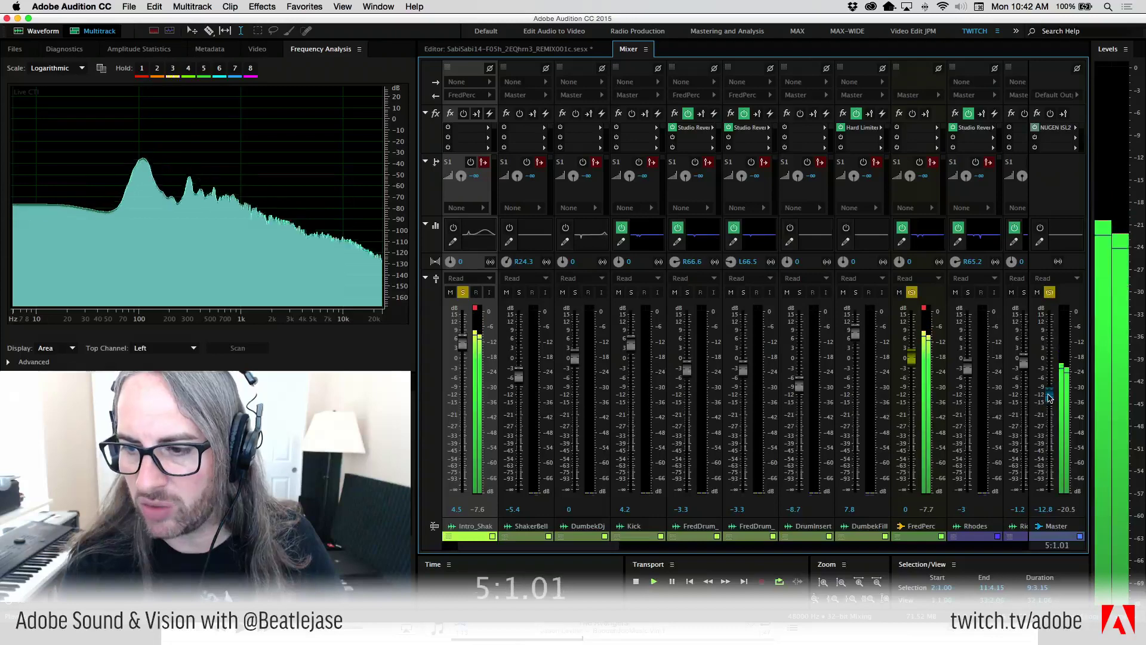
pyautogui.moveTo(1050, 398); pyautogui.dragTo(1051, 362)
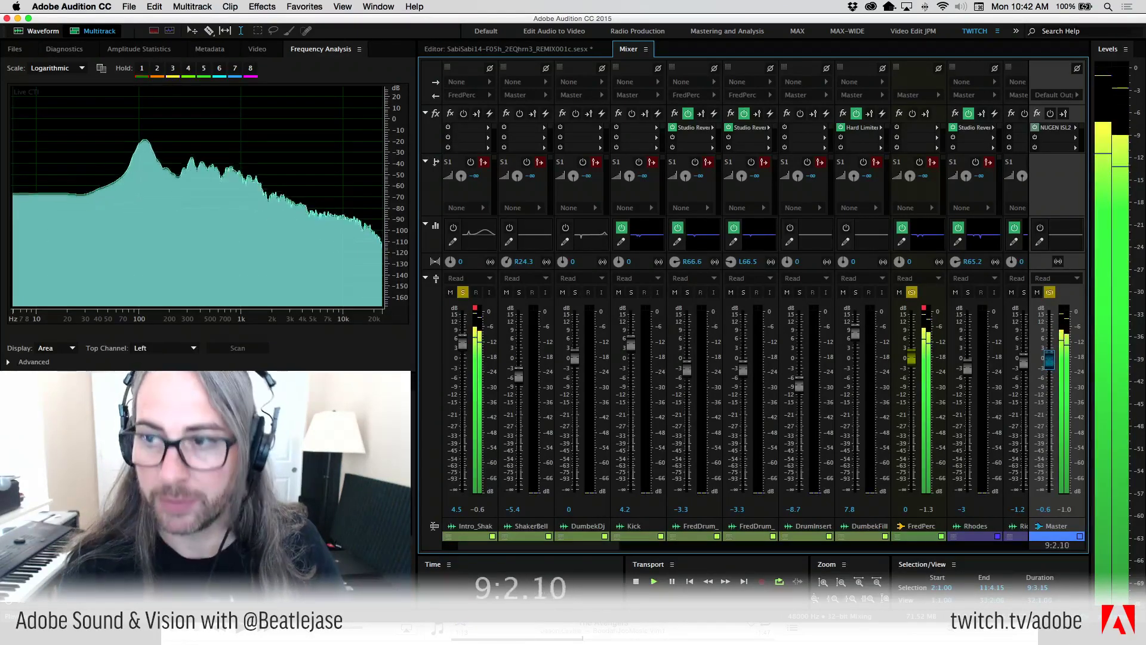
pyautogui.hotkey('alt', '1')
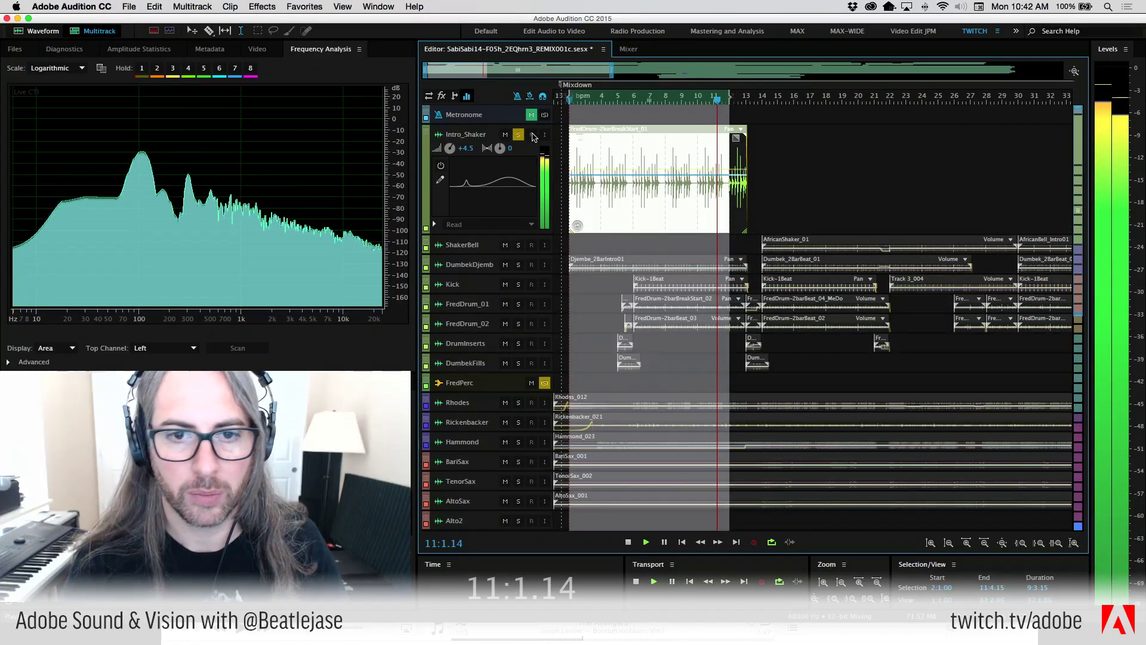
# Enlarge the track heights, show the tracks' effects racks and add Dynamics Processing to Intro_Shaker's first slot
pyautogui.scroll(2, 509, 171)
pyautogui.scroll(4, 606, 174)
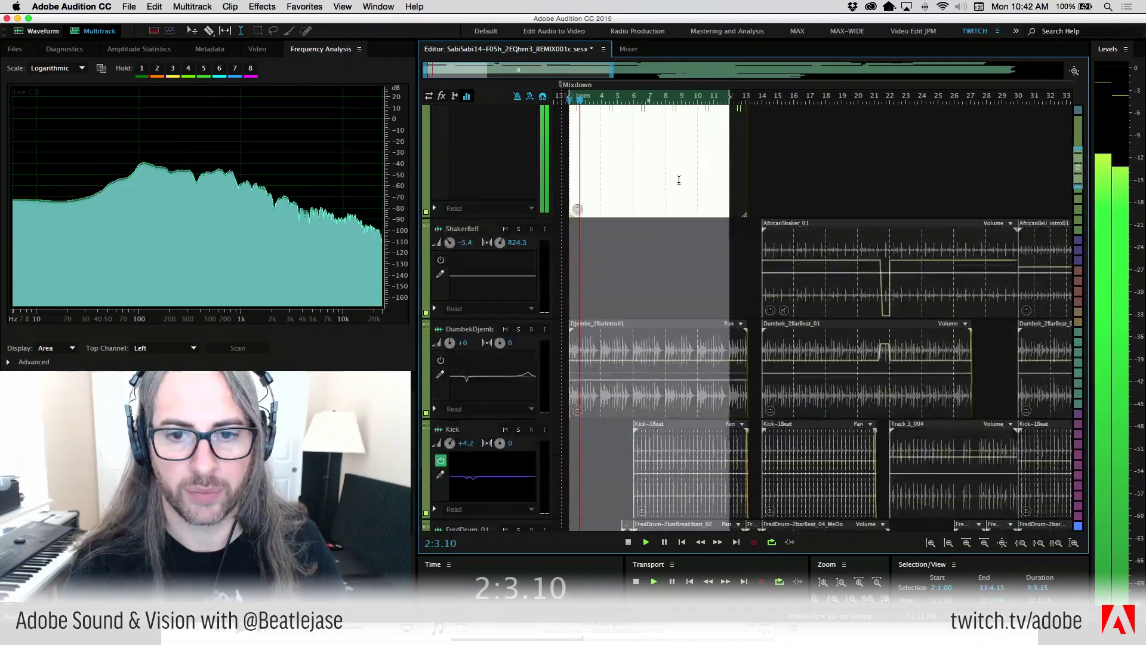
pyautogui.scroll(2, 655, 260)
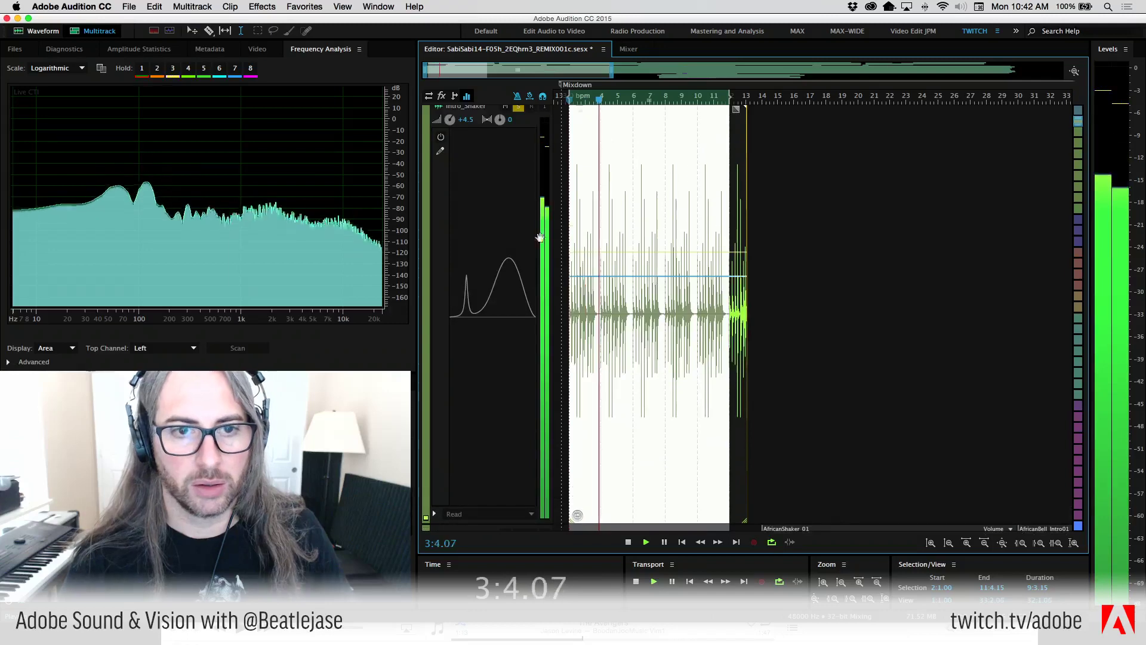
pyautogui.scroll(-3, 494, 303)
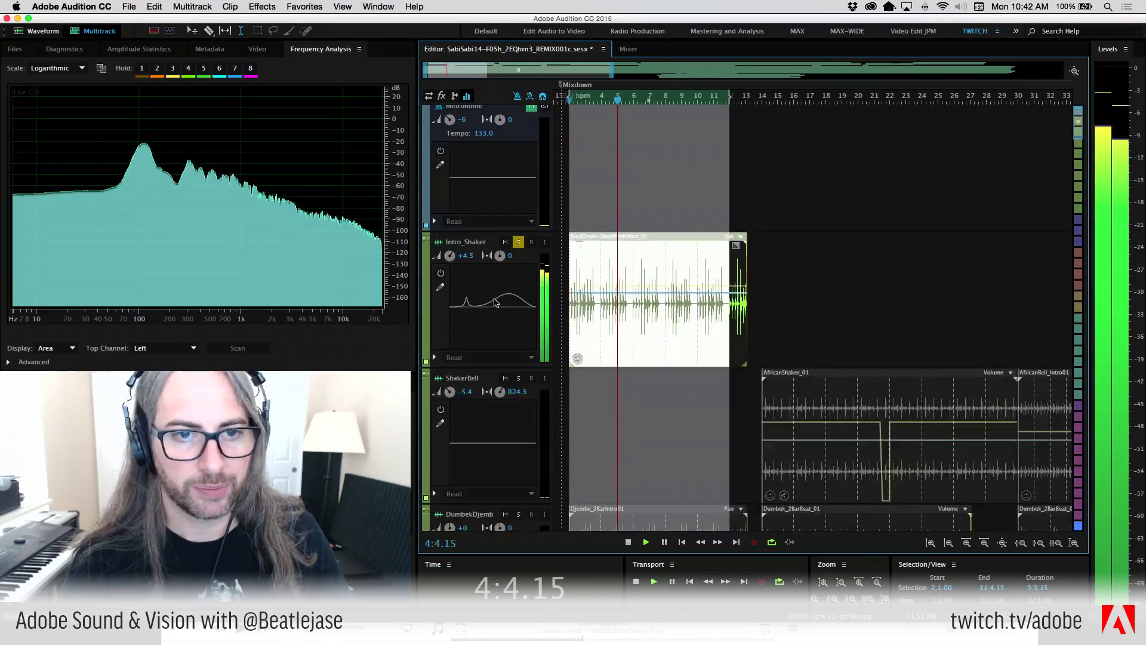
pyautogui.click(442, 96)
pyautogui.click(522, 282)
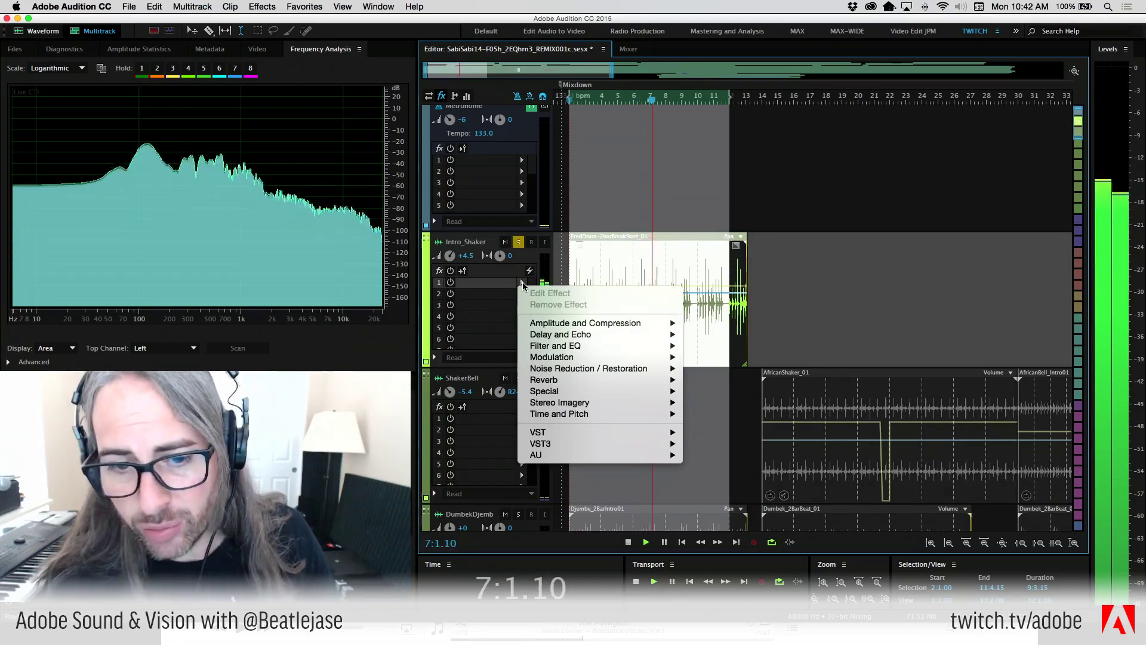
pyautogui.moveTo(578, 326)
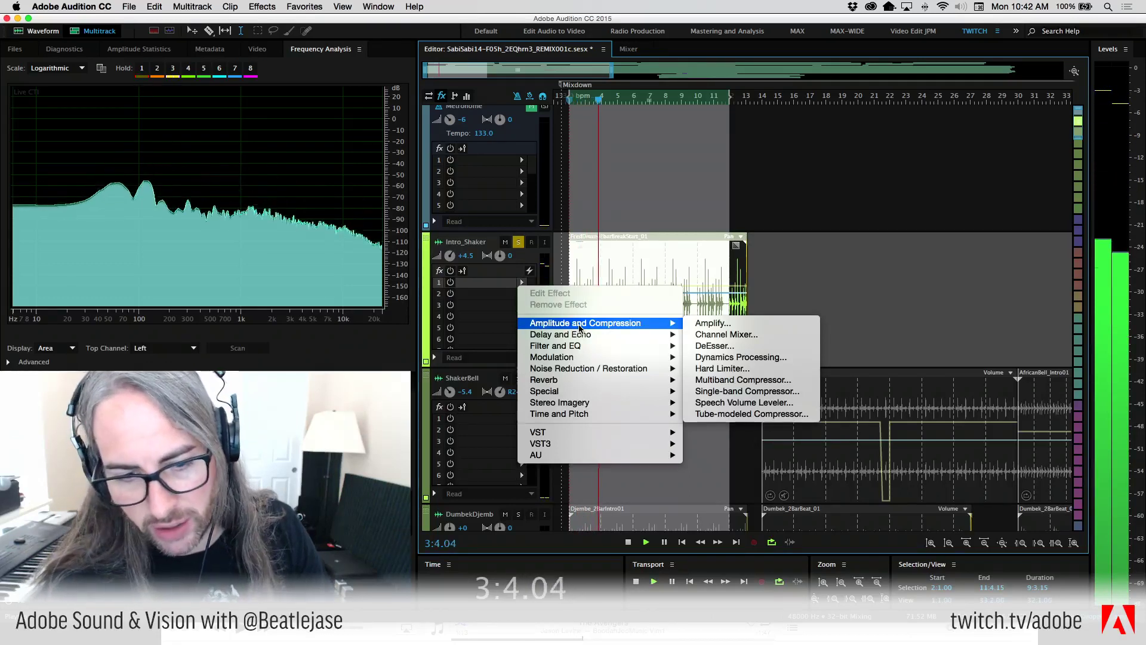
pyautogui.moveTo(621, 444)
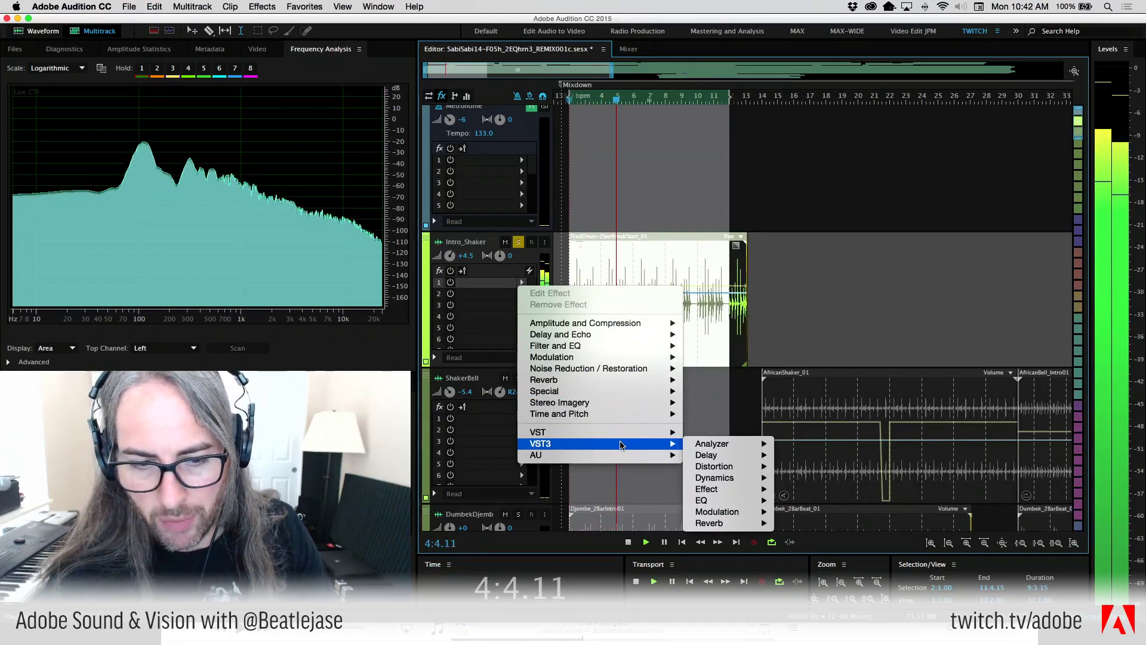
pyautogui.moveTo(619, 325)
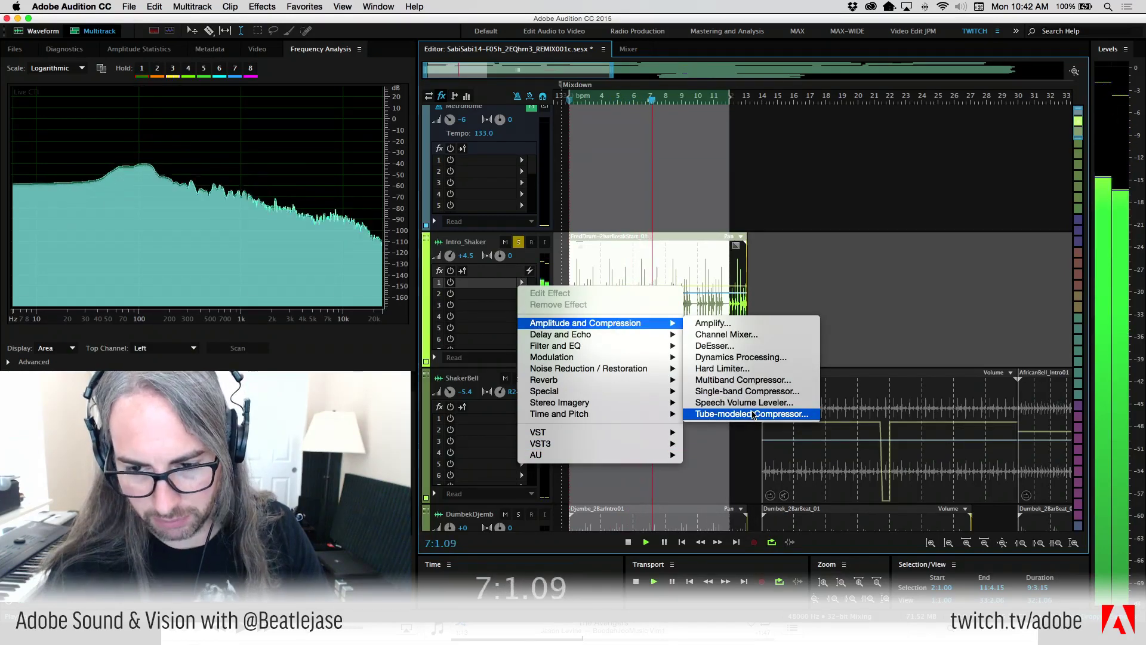
pyautogui.click(740, 357)
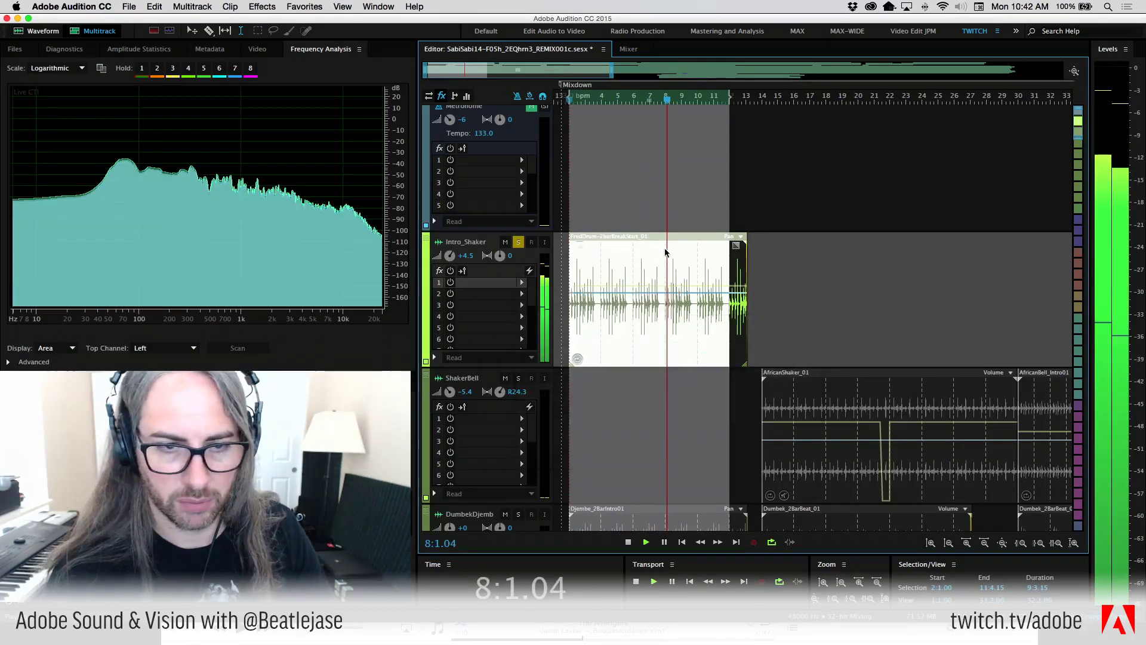
# Move the Dynamics Processing window off the Intro_Shaker clip and flatten its upper curve to about 10.95:1 above -10.27 dB and 4.93:1 below it
pyautogui.moveTo(597, 118); pyautogui.dragTo(932, 88)
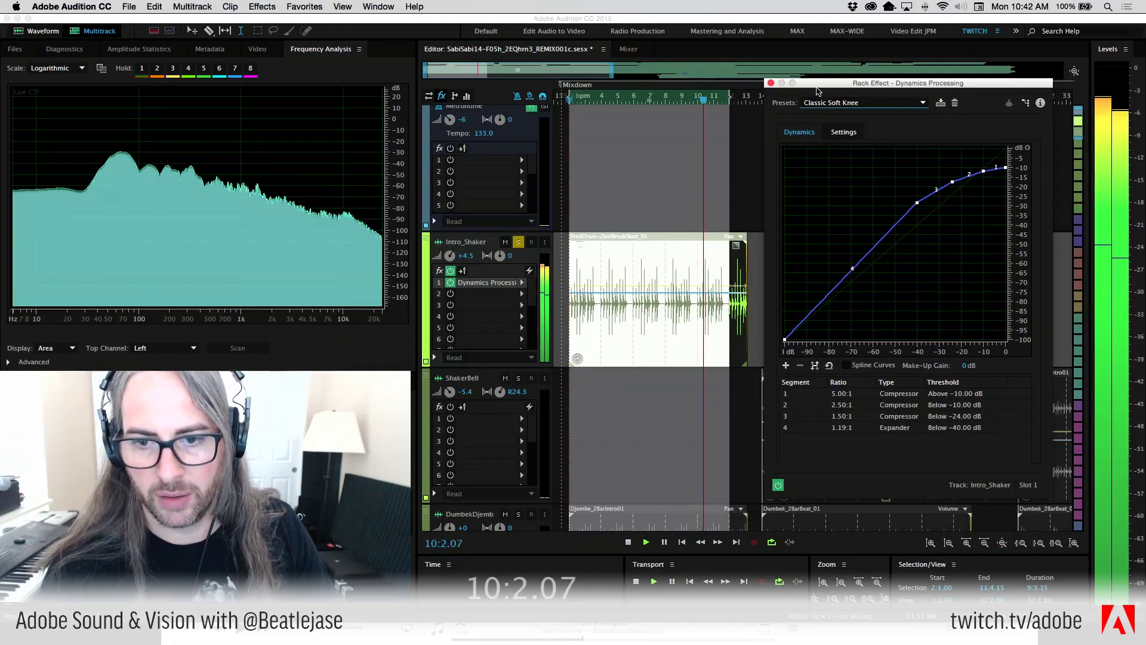
pyautogui.moveTo(829, 85)
pyautogui.mouseDown()
pyautogui.moveTo(801, 69)
pyautogui.moveTo(814, 80)
pyautogui.mouseUp()
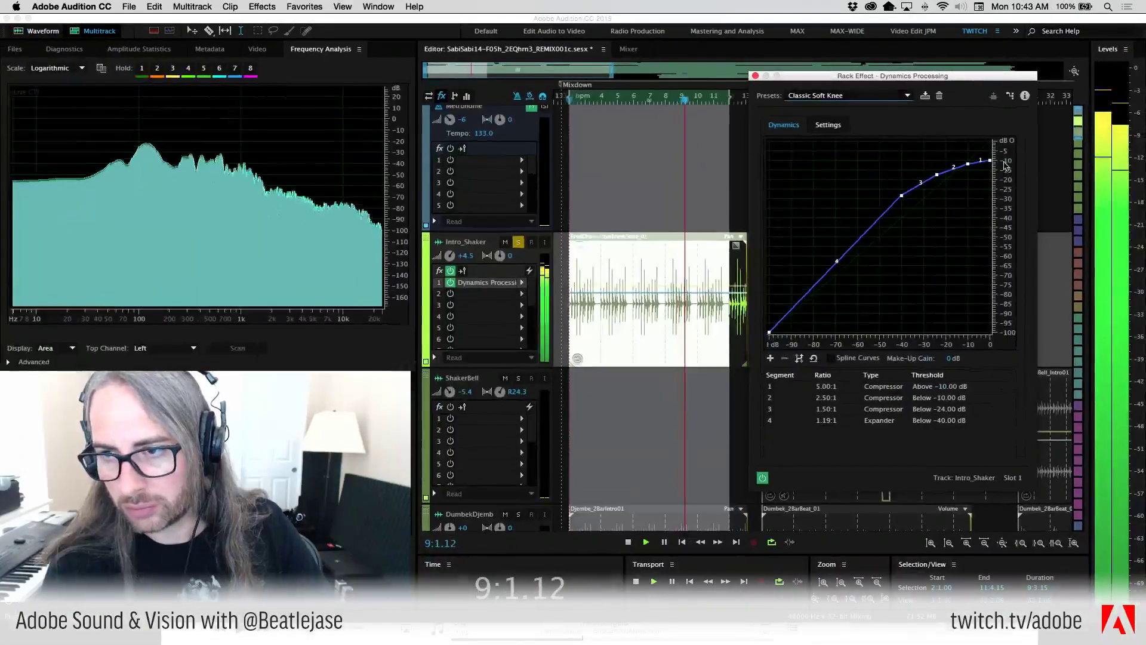
pyautogui.moveTo(990, 160); pyautogui.dragTo(933, 172)
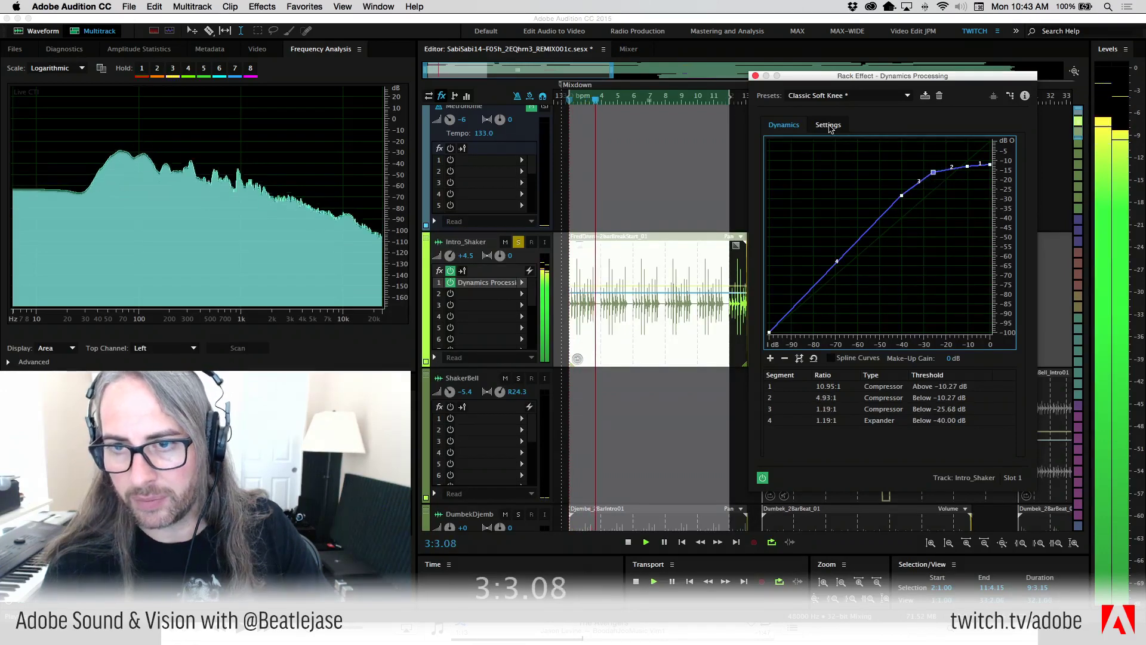
# Set the Level Detector attack time of the Dynamics Processing effect to 5 ms
pyautogui.click(828, 125)
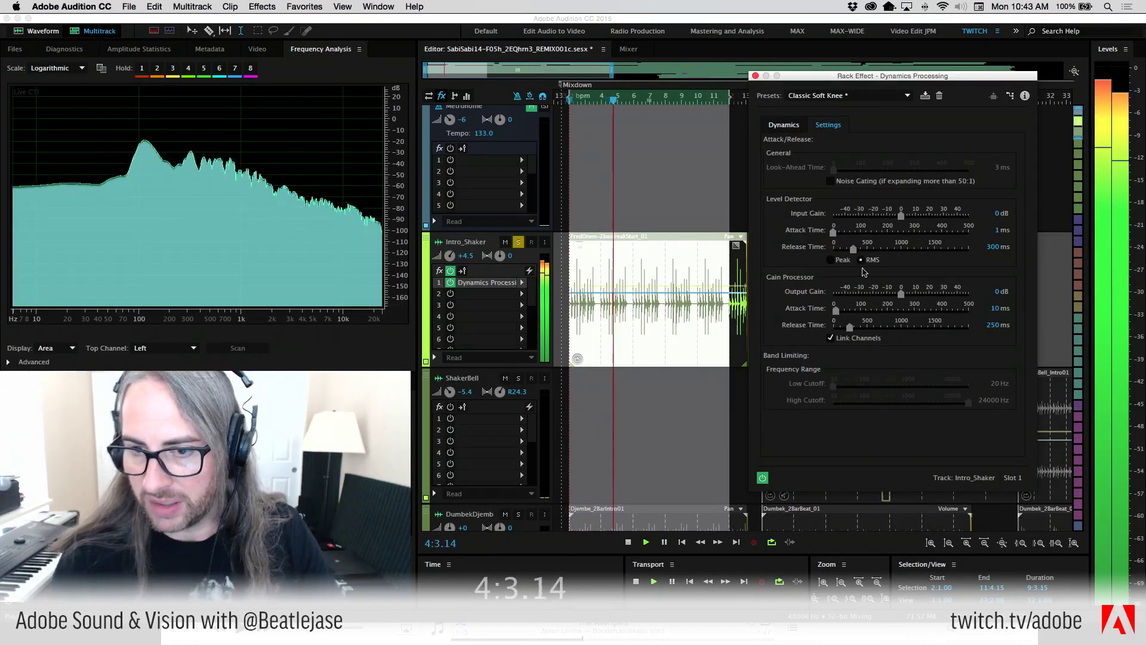
pyautogui.click(837, 232)
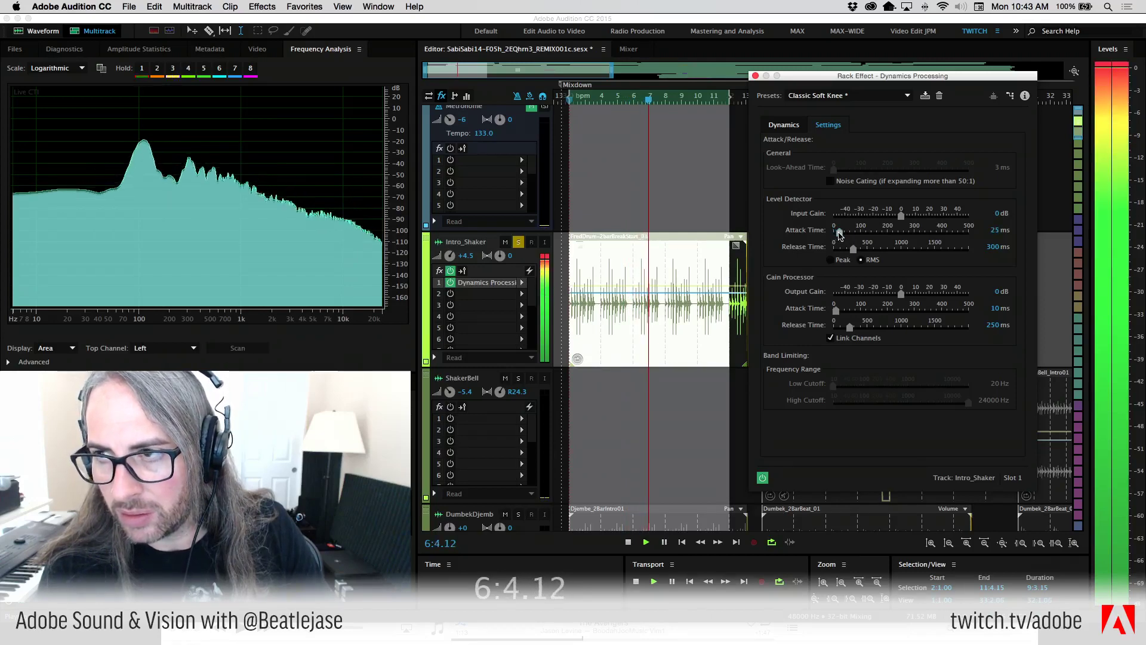
pyautogui.moveTo(837, 235); pyautogui.dragTo(834, 233)
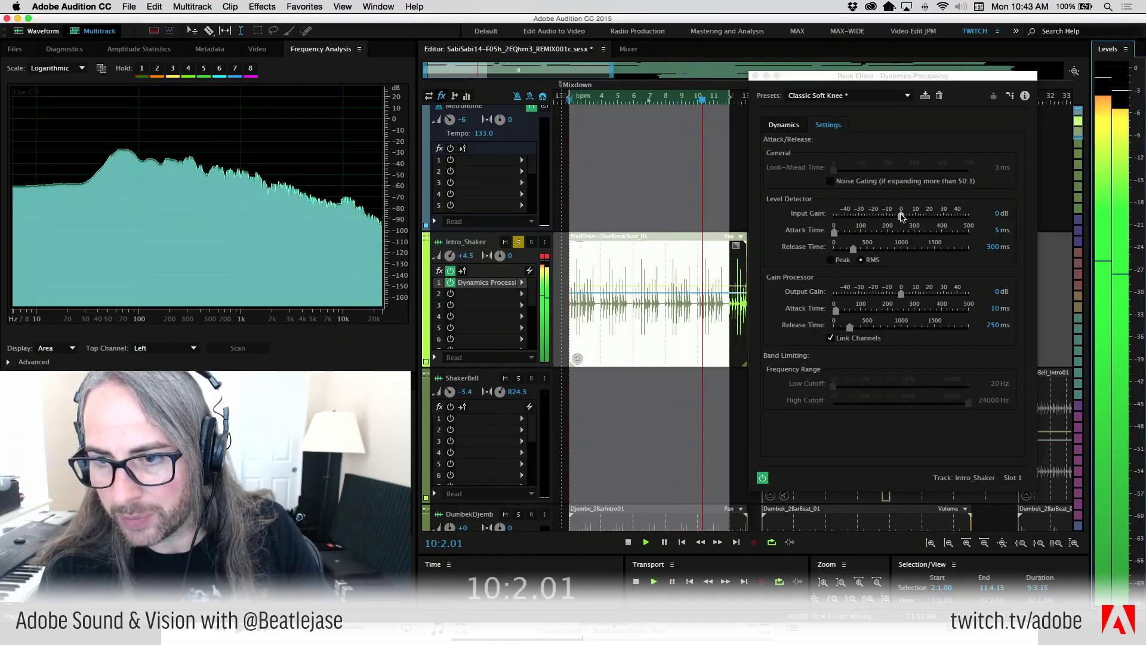
# Lower the Gain Processor output gain to -3 dB, comparing the effect on and off, and reset the master clip indicators
pyautogui.moveTo(901, 293); pyautogui.dragTo(898, 294)
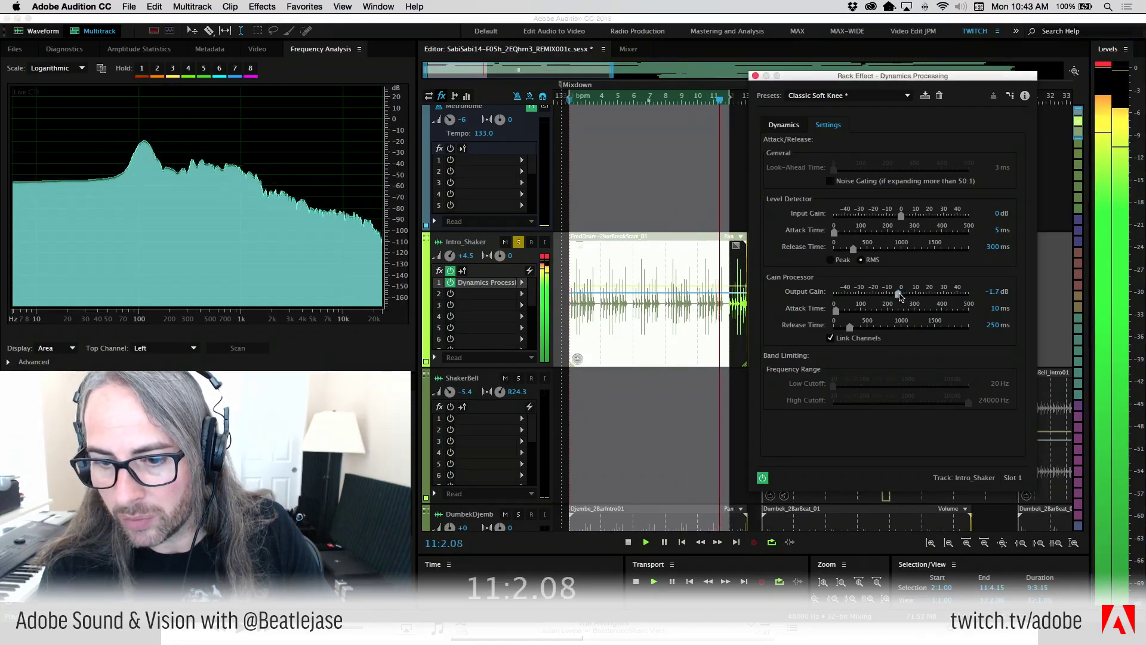
pyautogui.click(762, 478)
pyautogui.moveTo(898, 295); pyautogui.dragTo(895, 293)
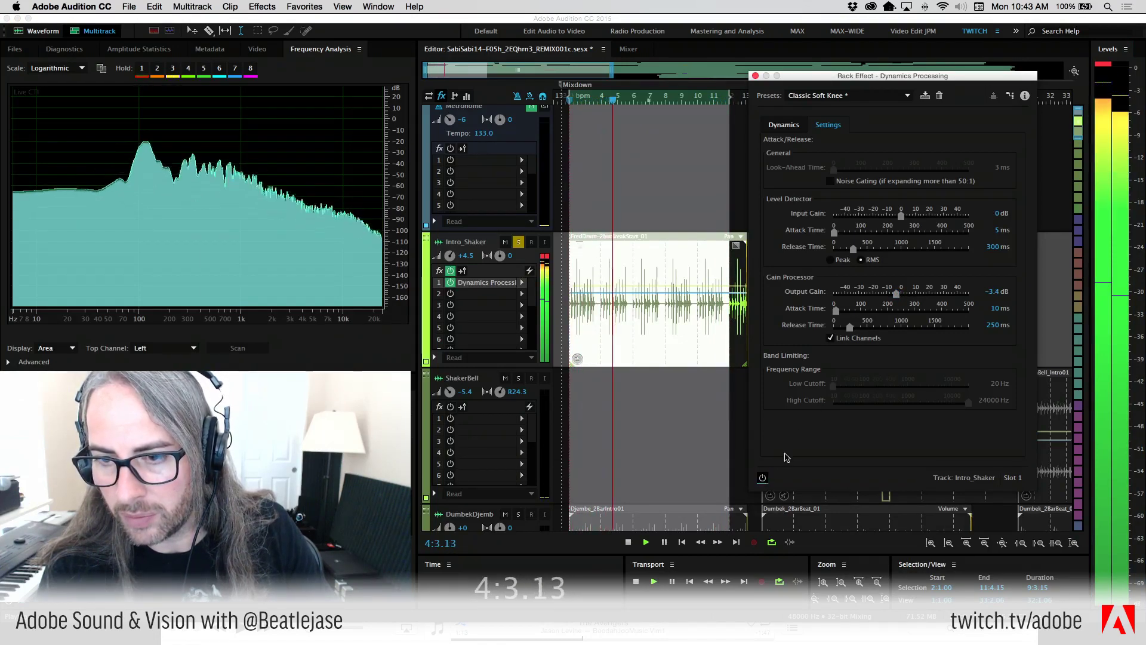
pyautogui.click(898, 295)
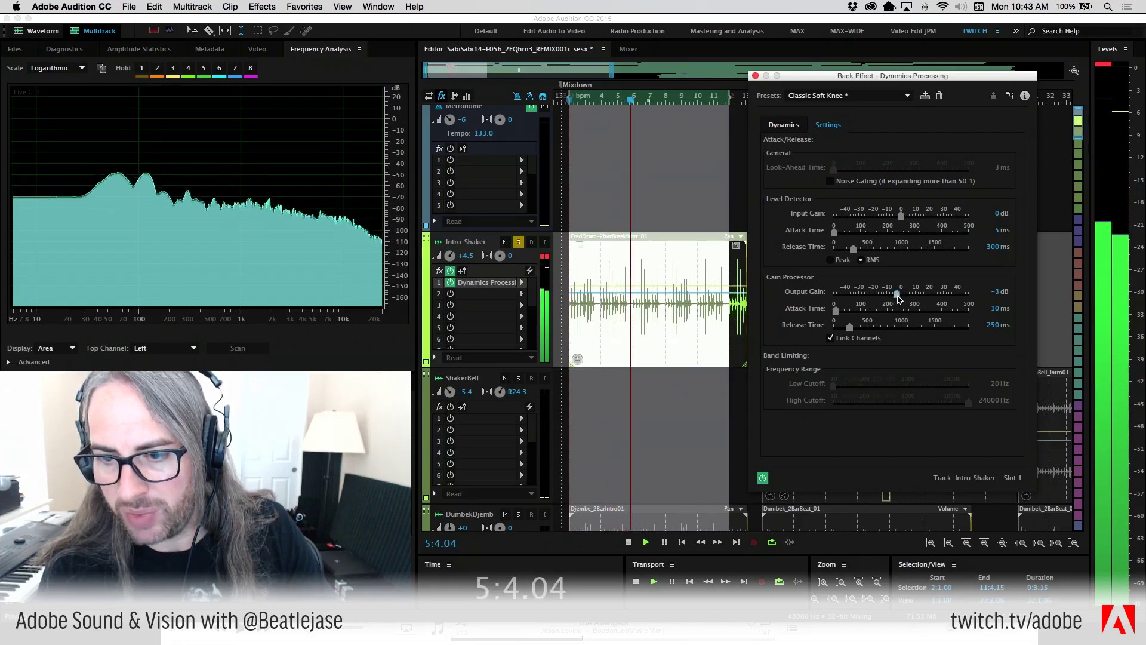
pyautogui.click(762, 478)
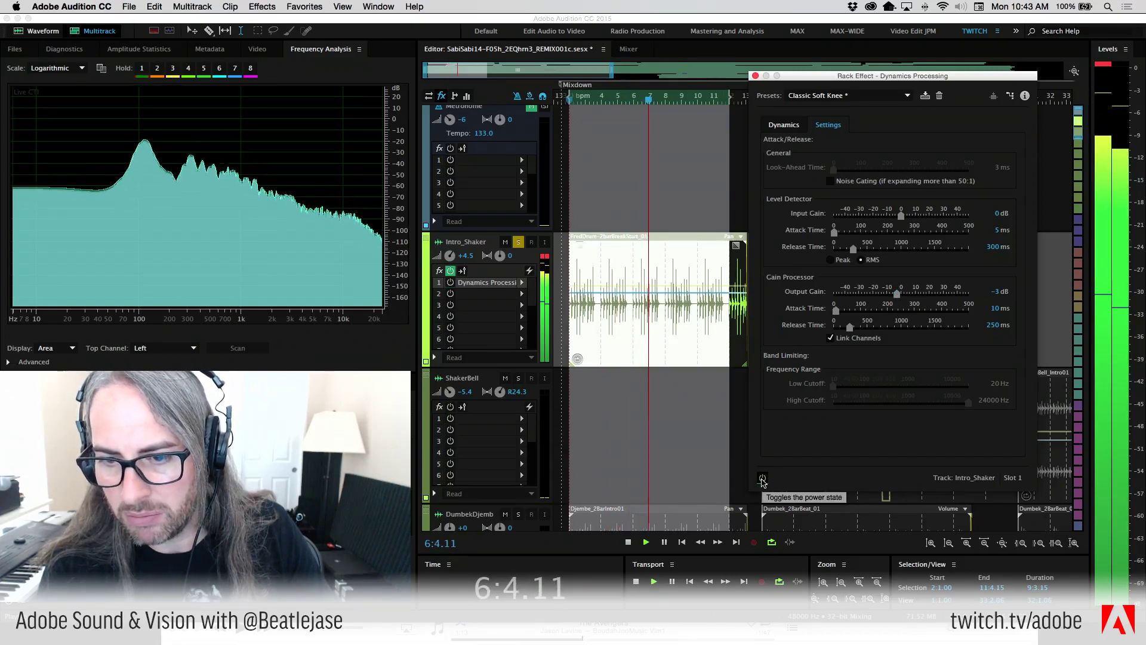
pyautogui.click(762, 479)
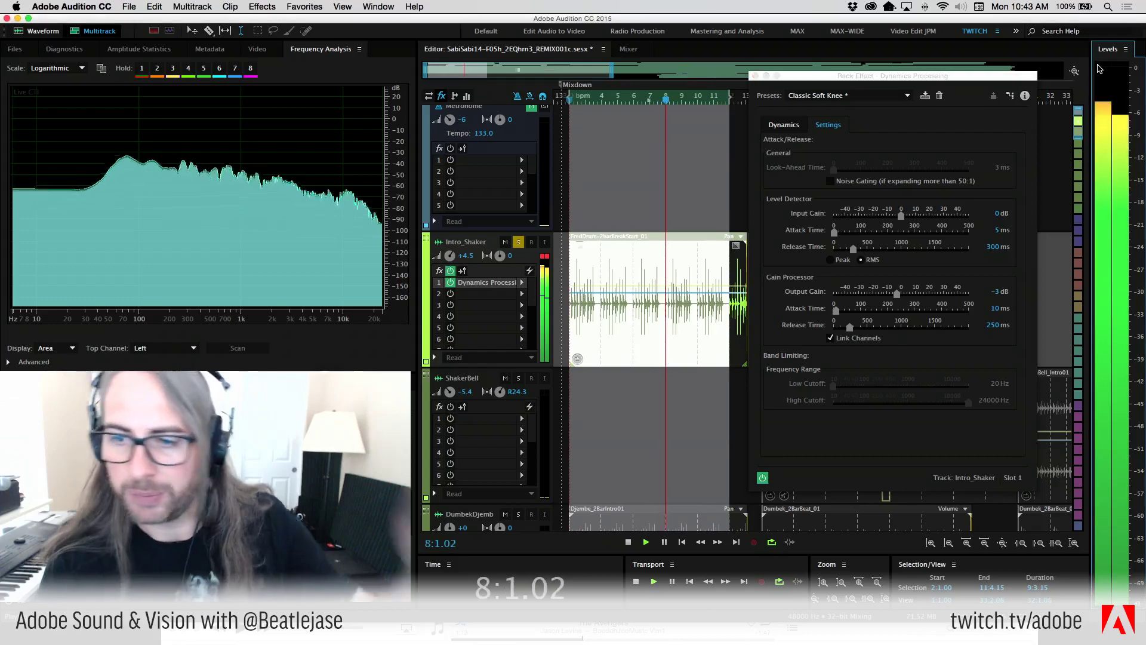
pyautogui.click(1100, 69)
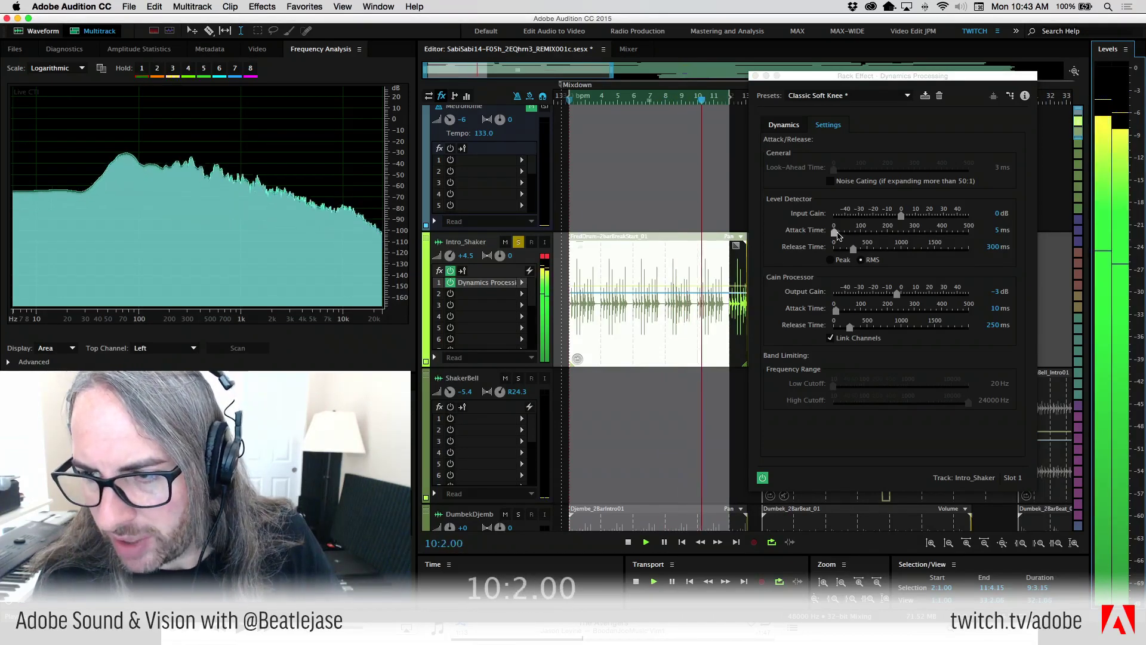
# Set the Level Detector attack time to 2 ms and its release time to 181 ms
pyautogui.moveTo(835, 232); pyautogui.dragTo(834, 234)
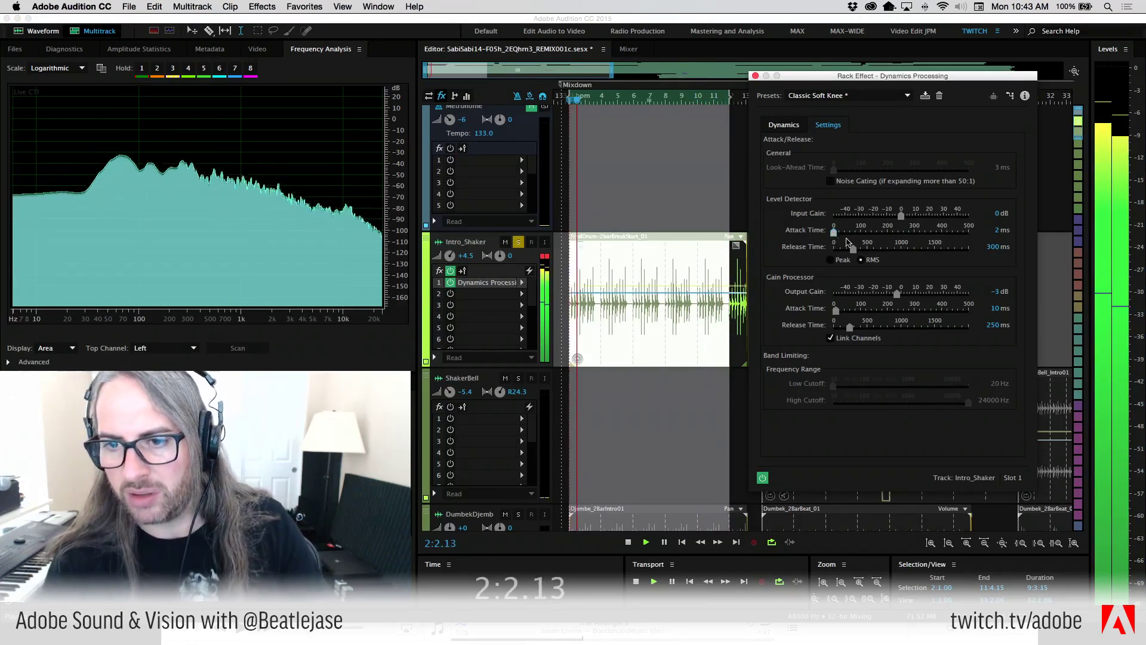
pyautogui.moveTo(854, 249); pyautogui.dragTo(846, 250)
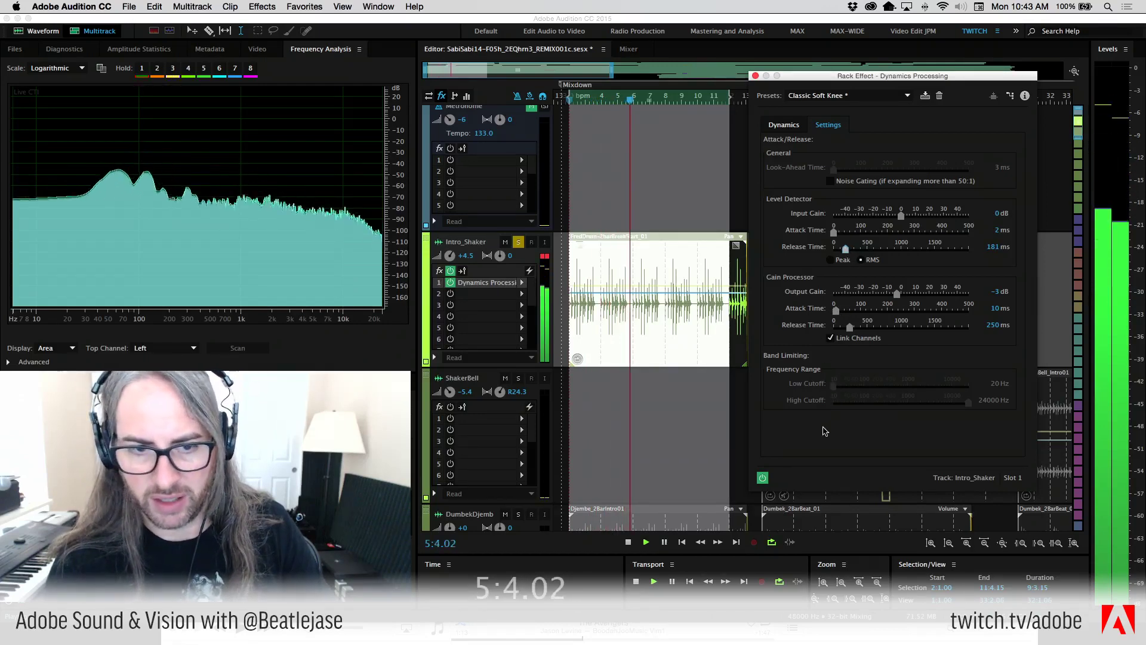
pyautogui.click(583, 304)
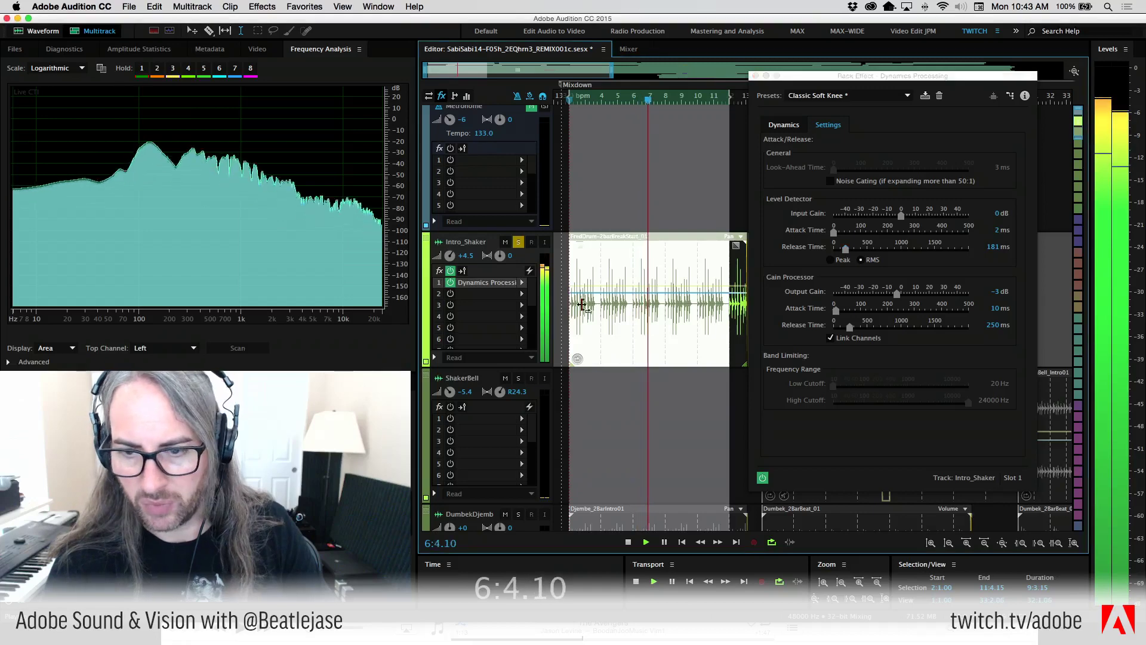
# Show the dynamics curve and bypass the effect to hear the unprocessed Intro_Shaker loop
pyautogui.click(781, 124)
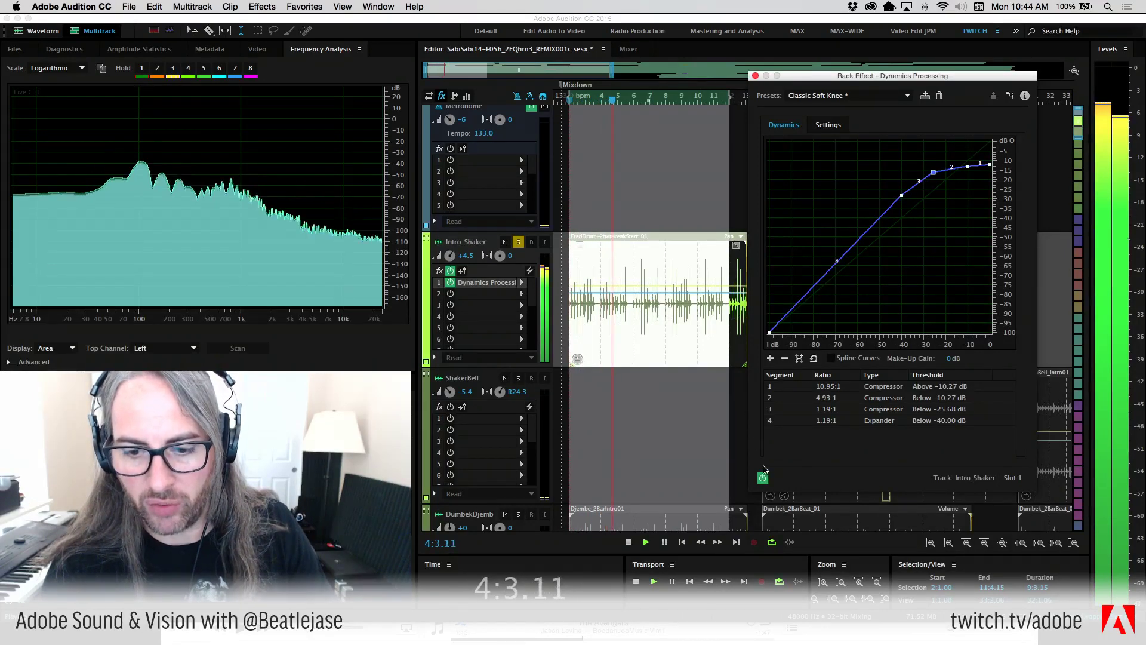
pyautogui.click(762, 478)
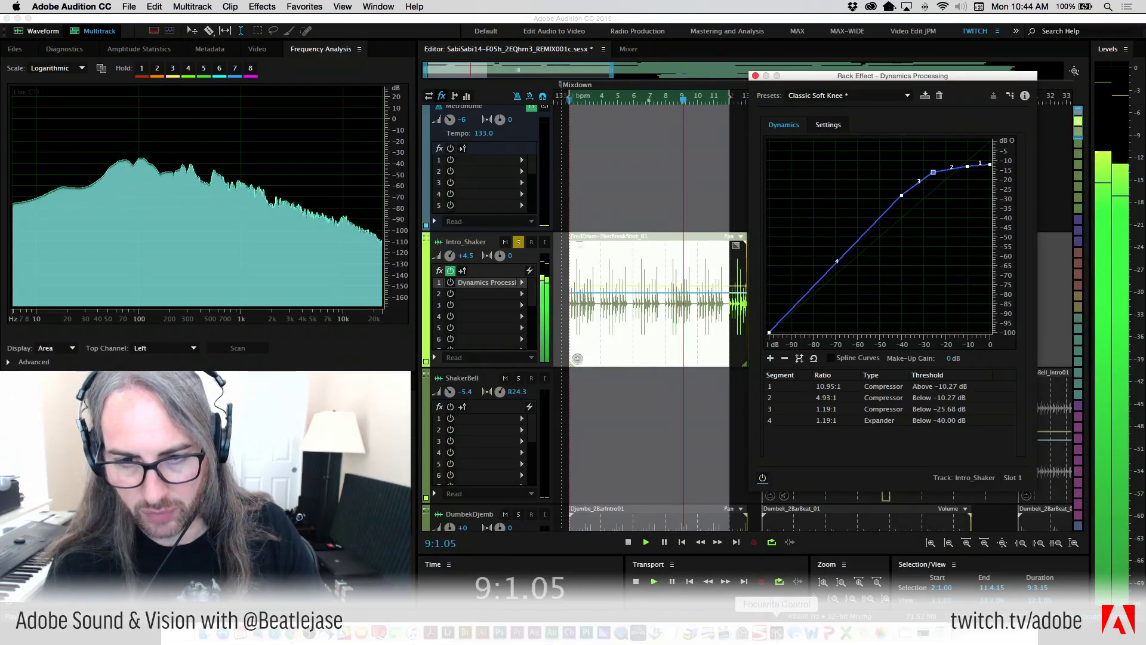
# Switch to Focusrite Control, move its window clear of the Dynamics Processing window, and return to Audition
pyautogui.click(759, 634)
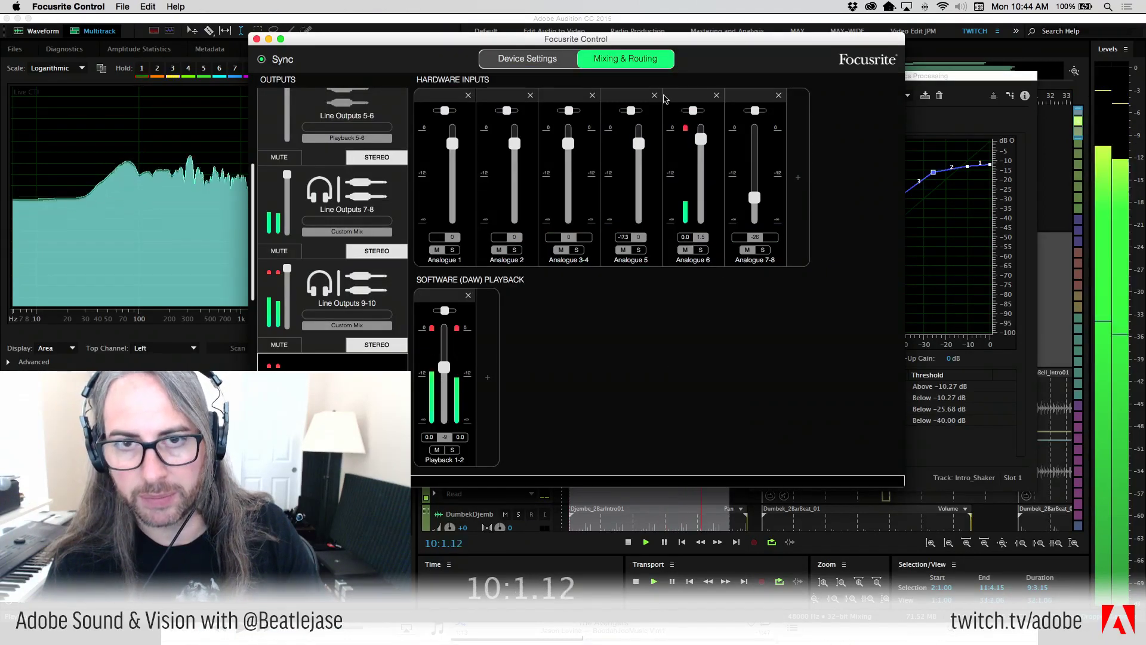
pyautogui.moveTo(661, 34); pyautogui.dragTo(315, 62)
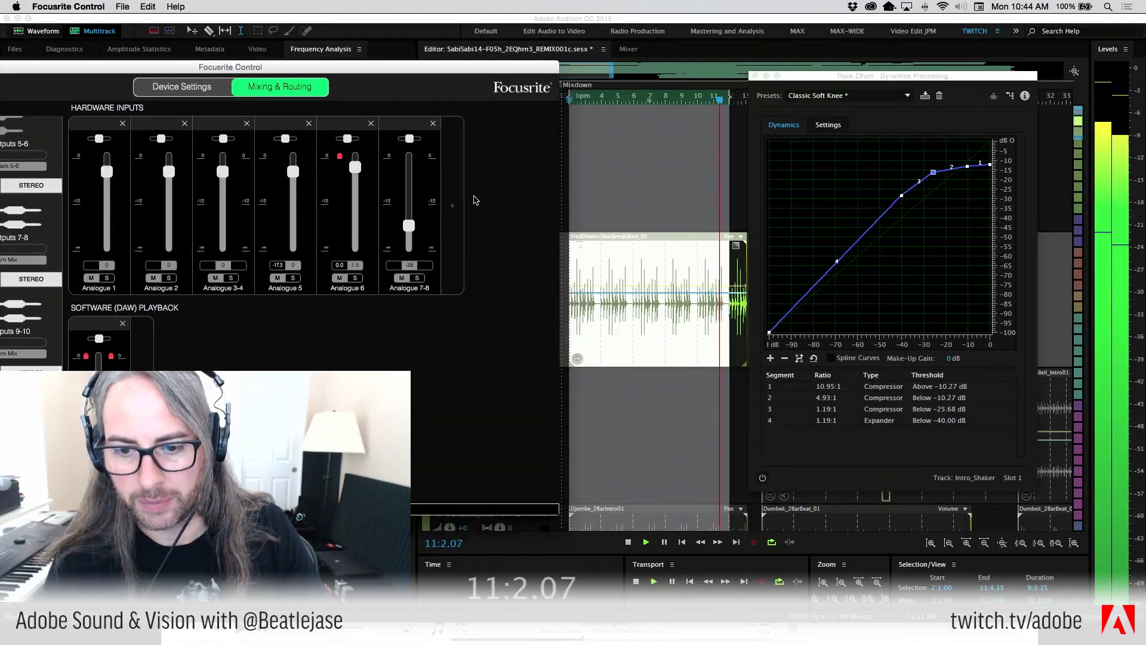
pyautogui.press('super+Tab')
# Turn Dynamics Processing on, off and on again to compare the Intro_Shaker sound, leaving the effect enabled
pyautogui.click(763, 479)
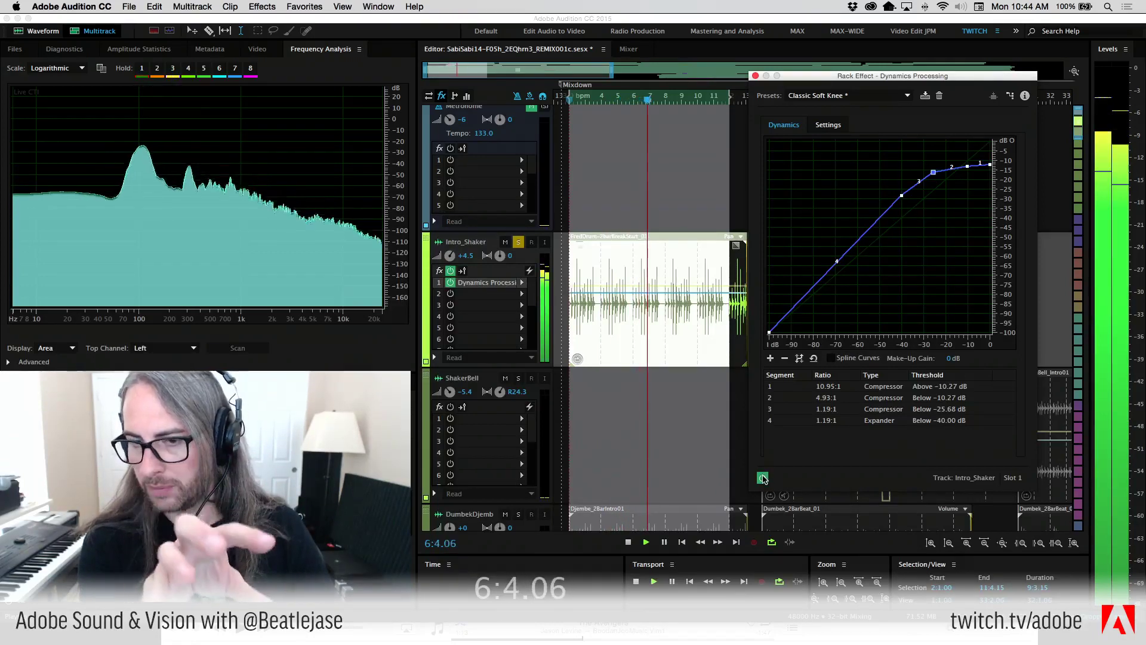
pyautogui.click(763, 479)
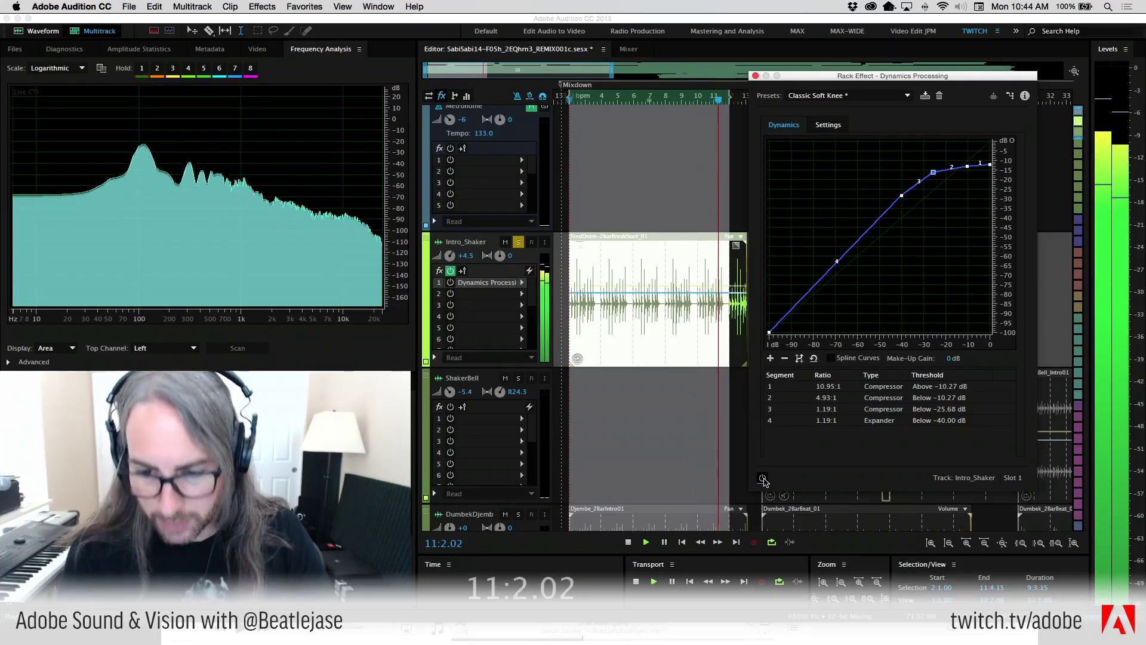
pyautogui.click(763, 478)
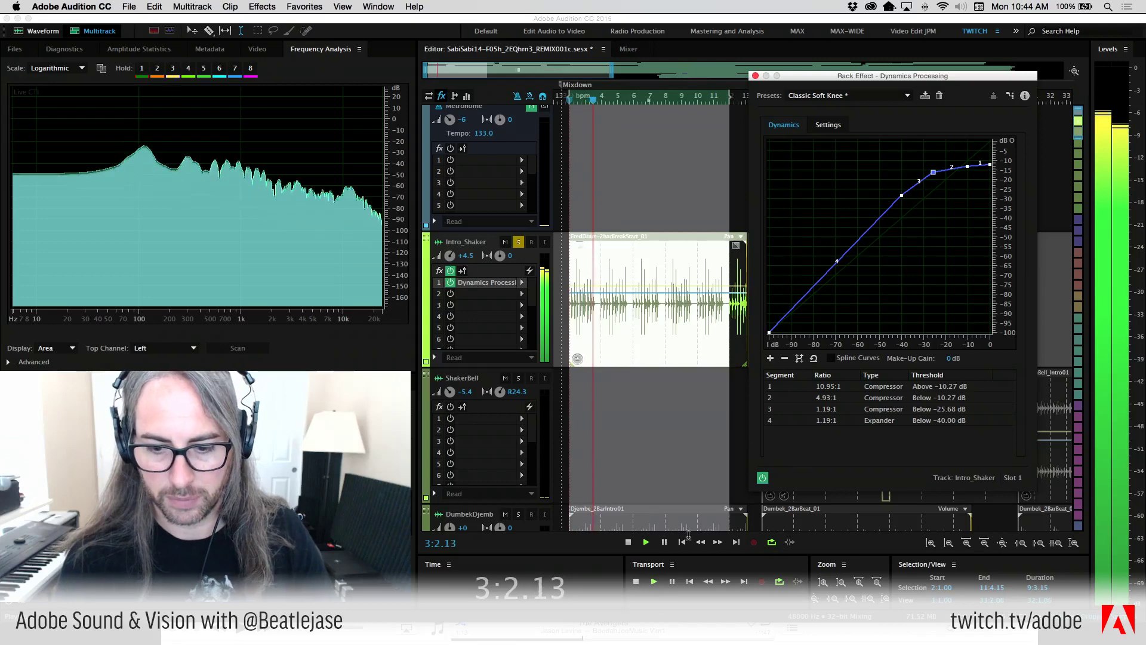
# Check the hardware input levels in Focusrite Control and return to the Dynamics Processing window in Audition
pyautogui.click(777, 633)
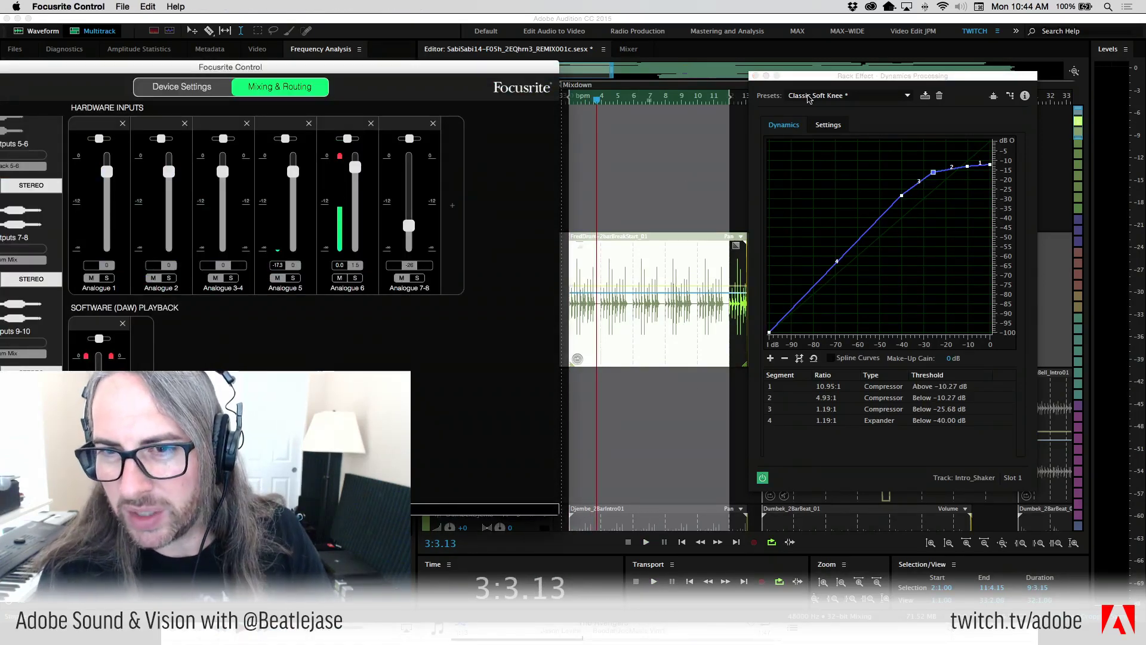
pyautogui.click(819, 80)
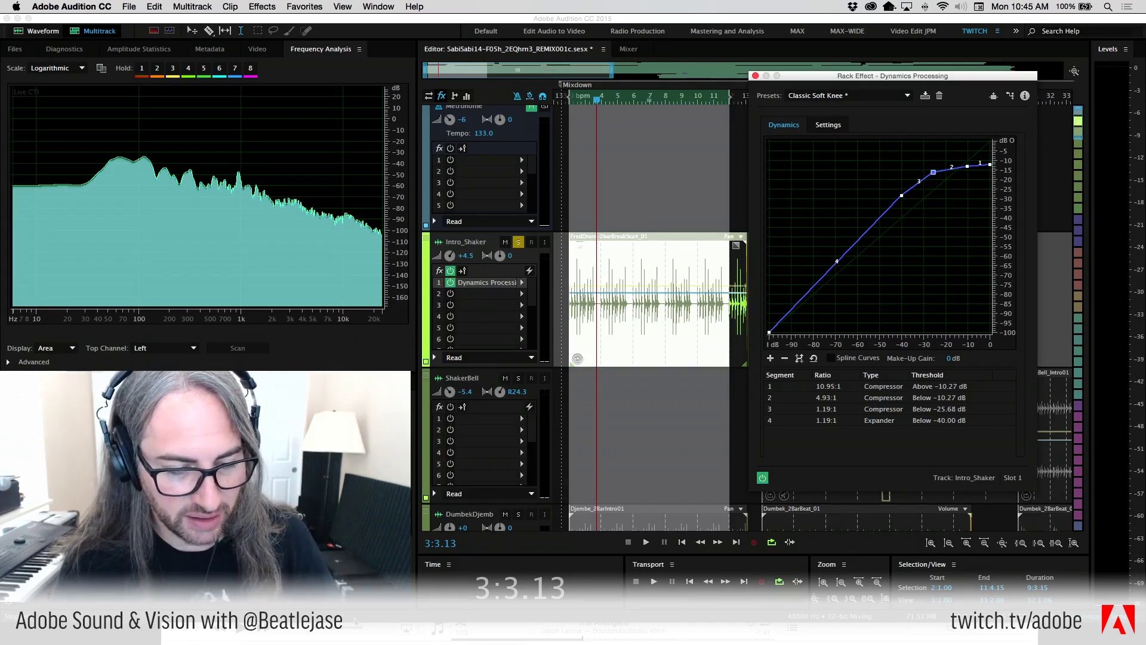
# Switch to iTunes, restore its full window and open the second Twitch playlist (#2) to browse its songs
pyautogui.click(370, 632)
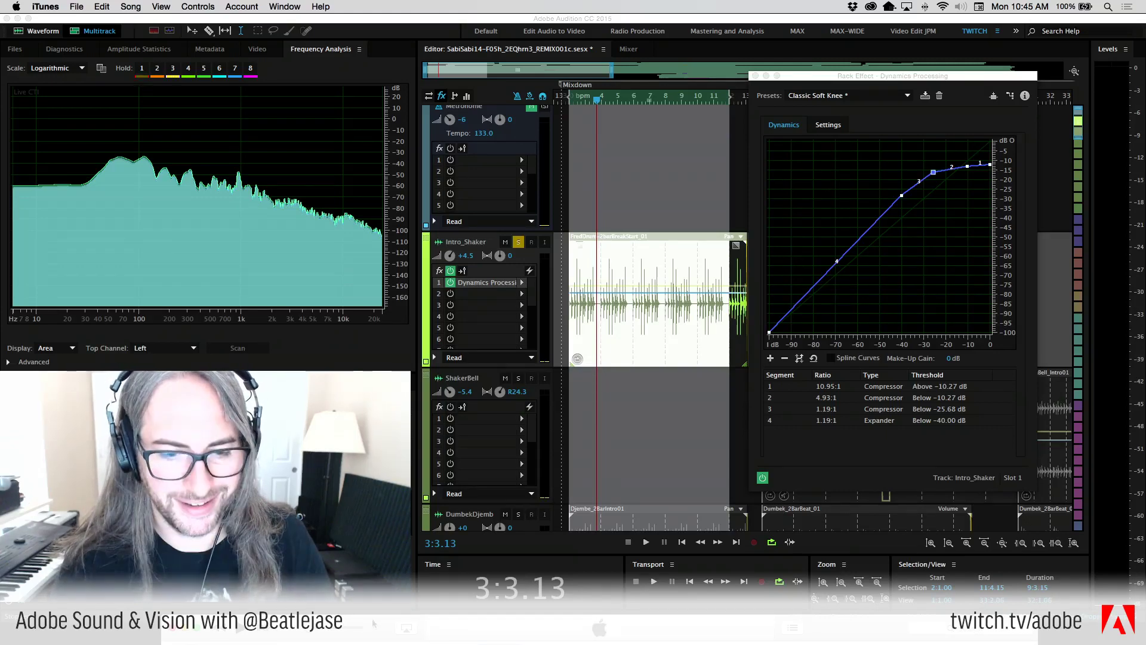
pyautogui.press('super+shift+m')
pyautogui.scroll(-15, 487, 297)
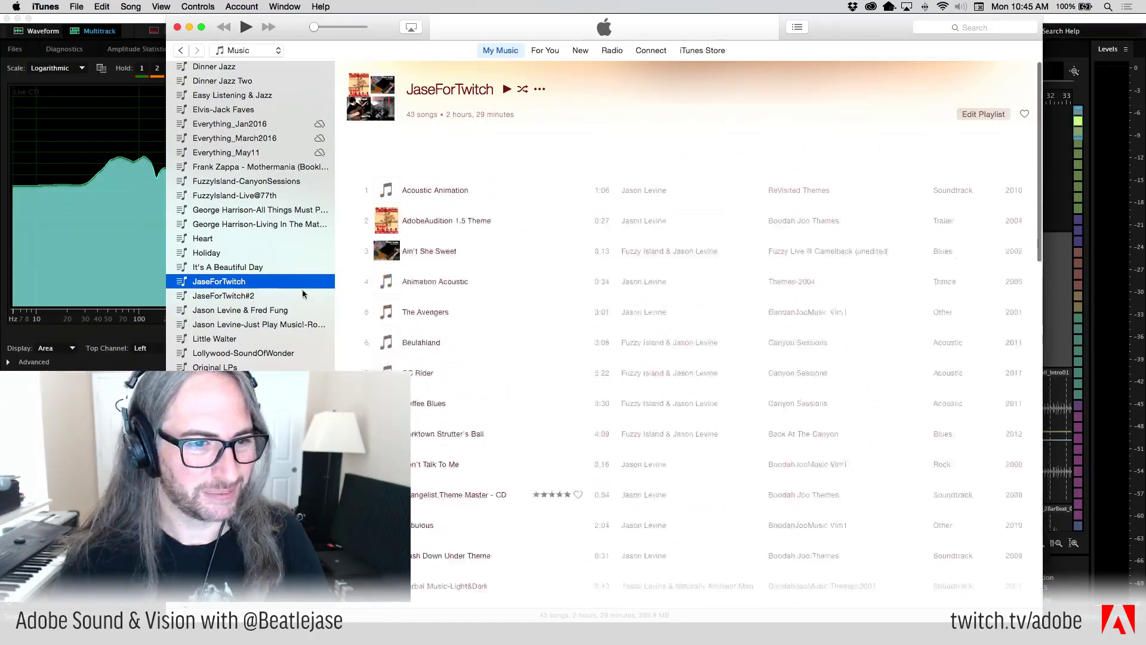
pyautogui.click(263, 299)
pyautogui.scroll(-3, 488, 307)
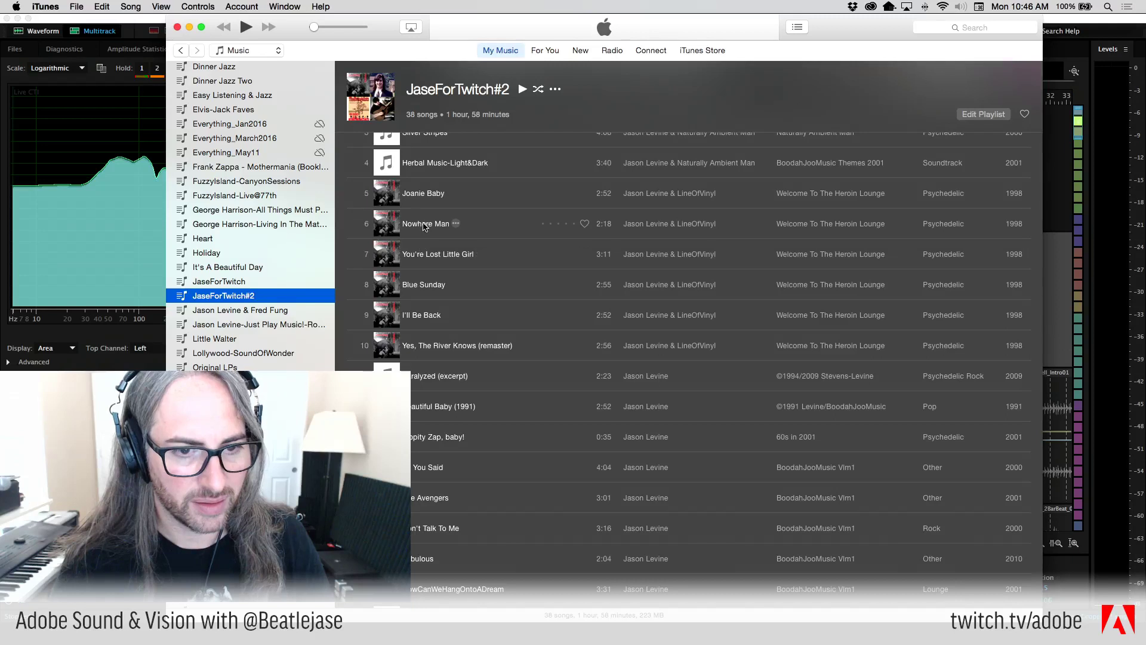
# Play "You're Lost Little Girl" with the iTunes volume raised, and minimize the window after listening
pyautogui.doubleClick(427, 257)
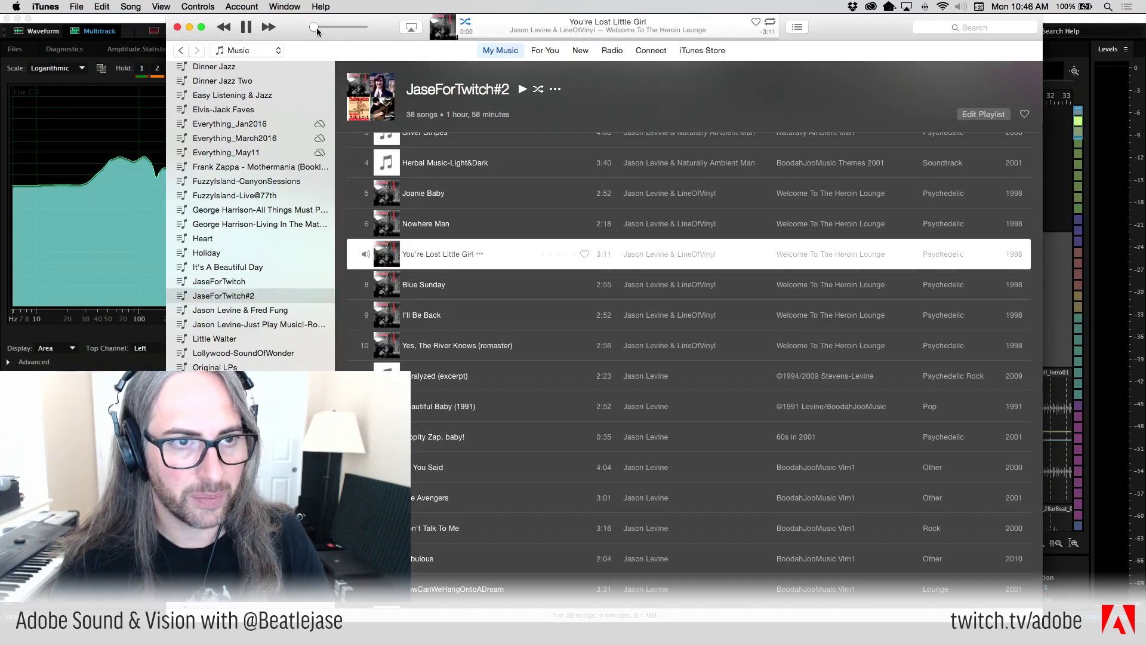
pyautogui.moveTo(316, 27); pyautogui.dragTo(364, 29)
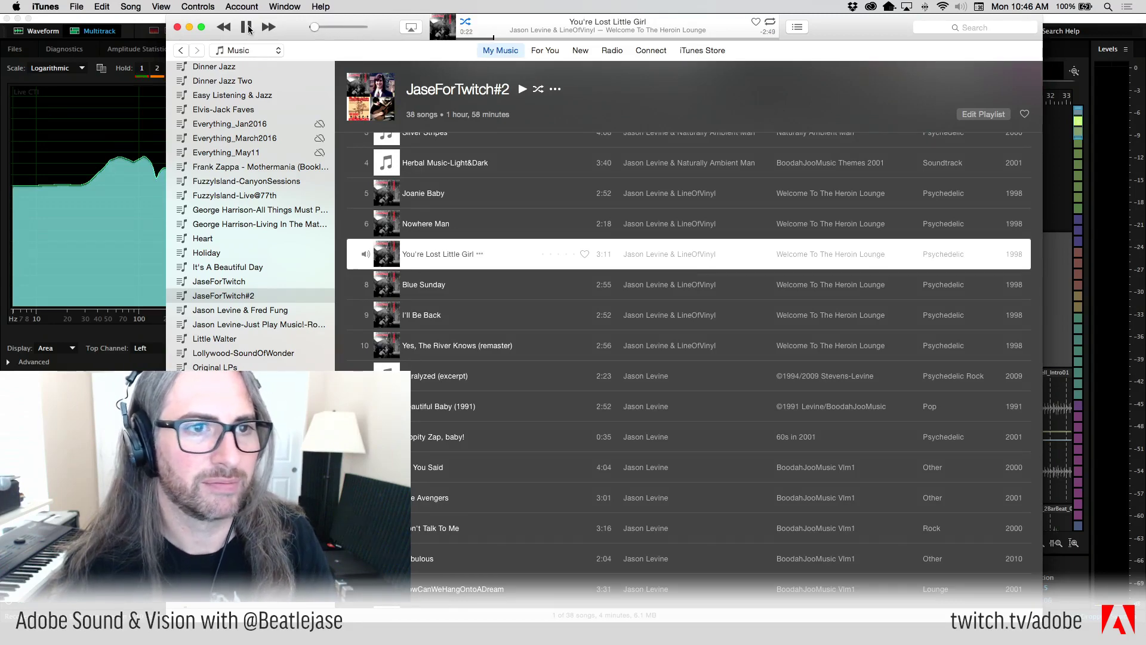
pyautogui.press('super+m')
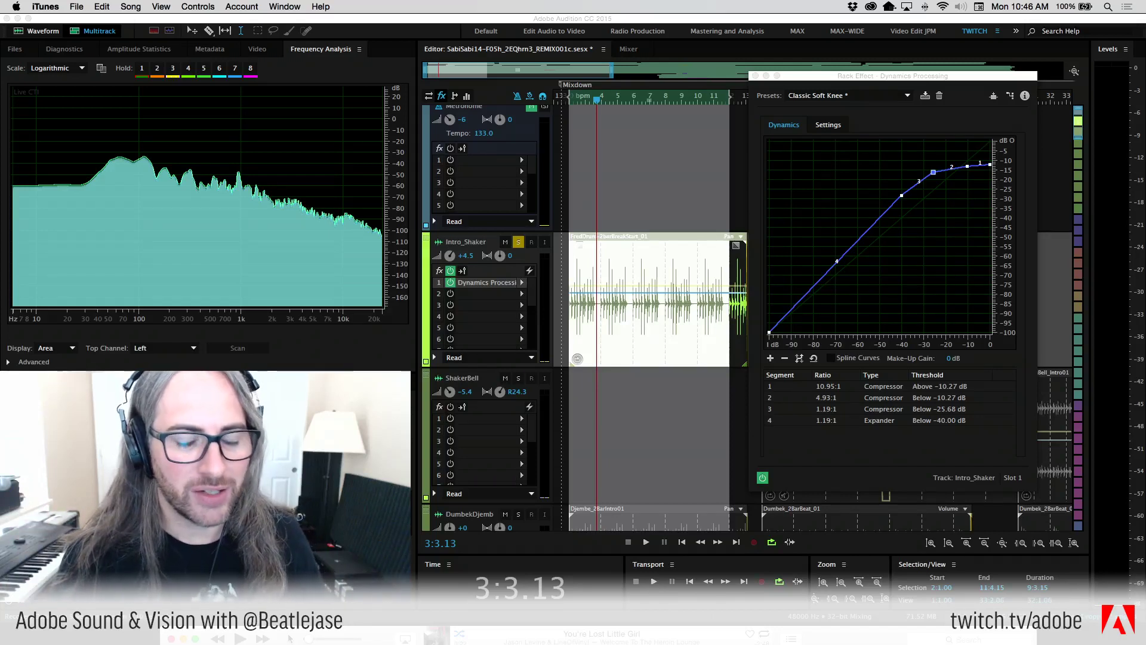
# Close the Dynamics Processing window and add the Waves L3-LL Ultra Stereo dynamics effect to slot 2 of the Intro_Shaker track
pyautogui.click(756, 76)
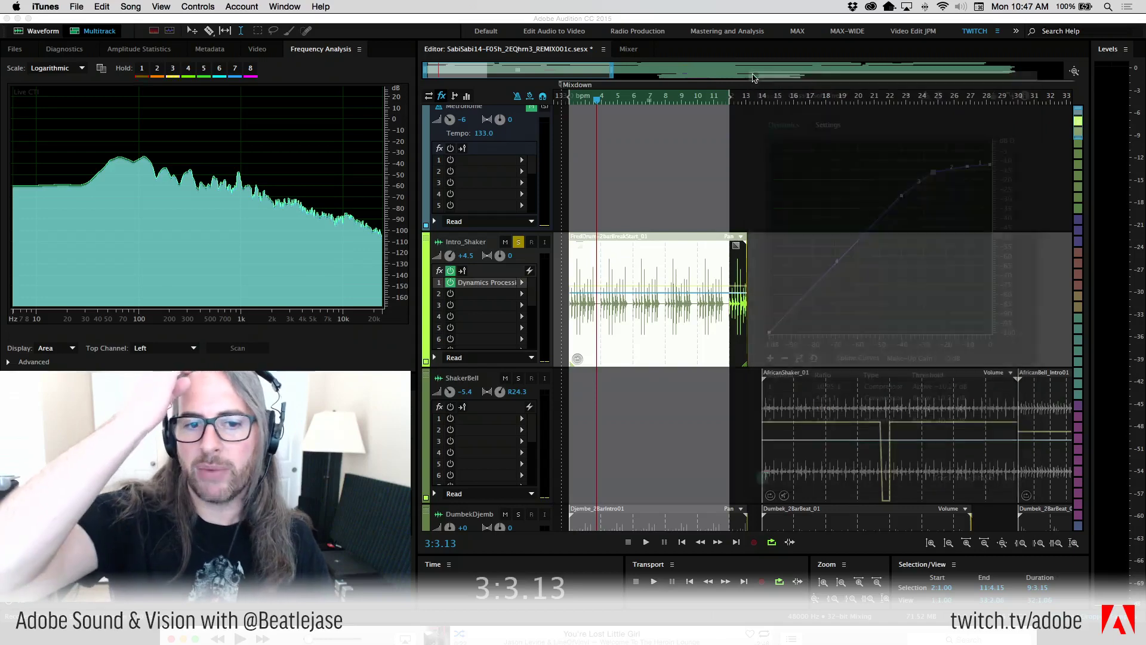
pyautogui.click(523, 294)
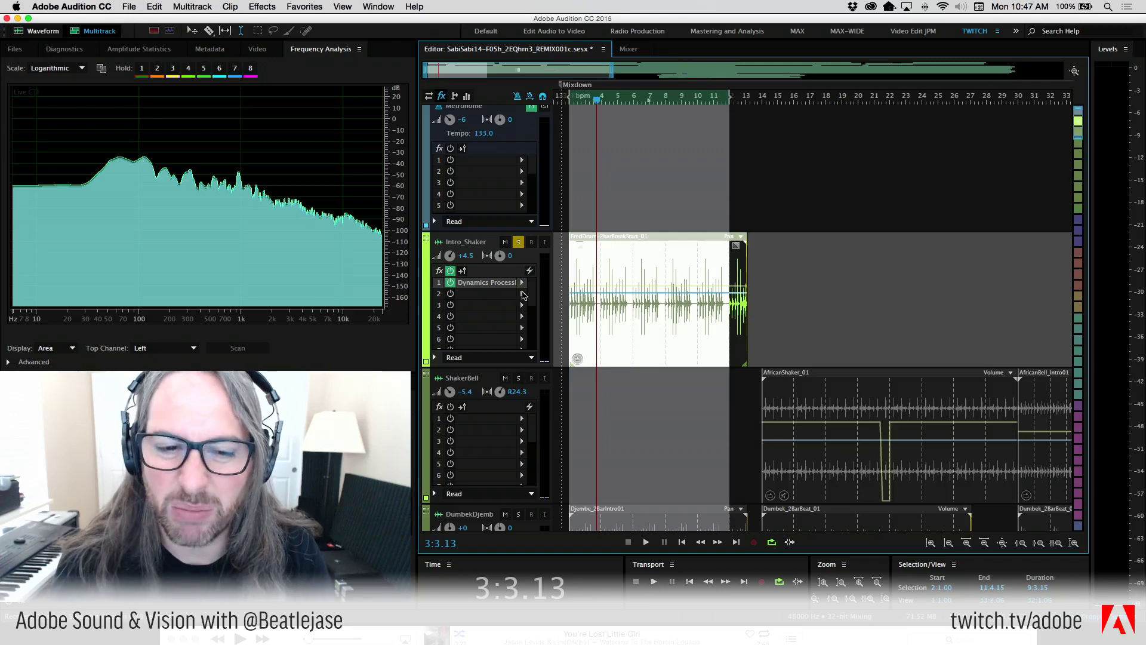
pyautogui.click(523, 295)
pyautogui.moveTo(586, 457)
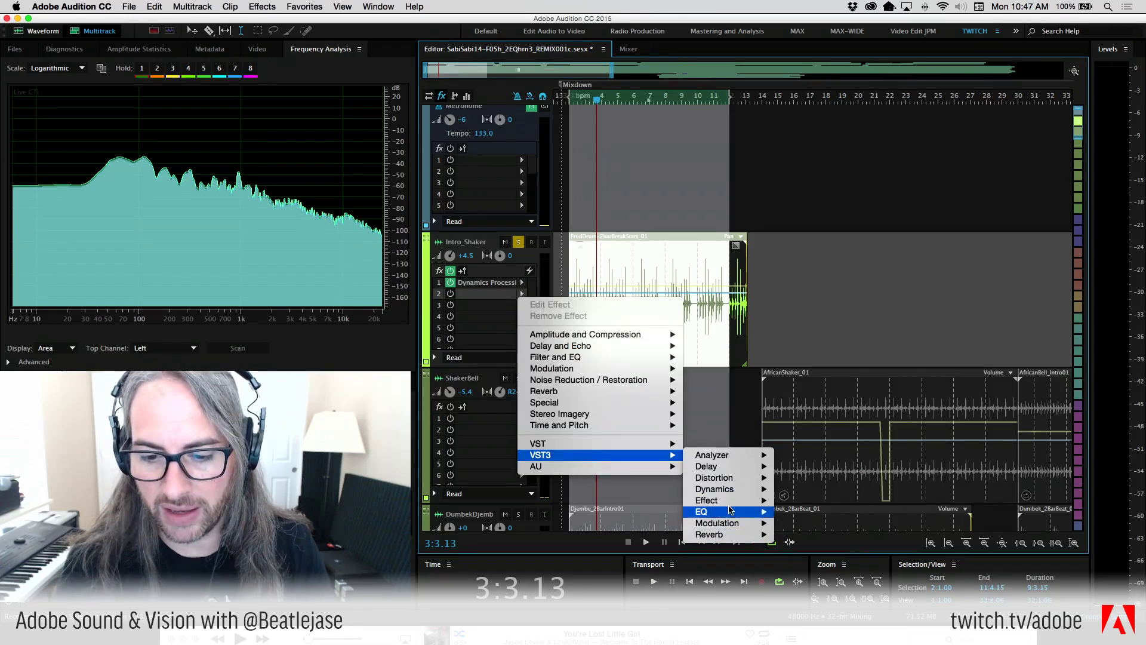
pyautogui.moveTo(743, 489)
pyautogui.moveTo(864, 516)
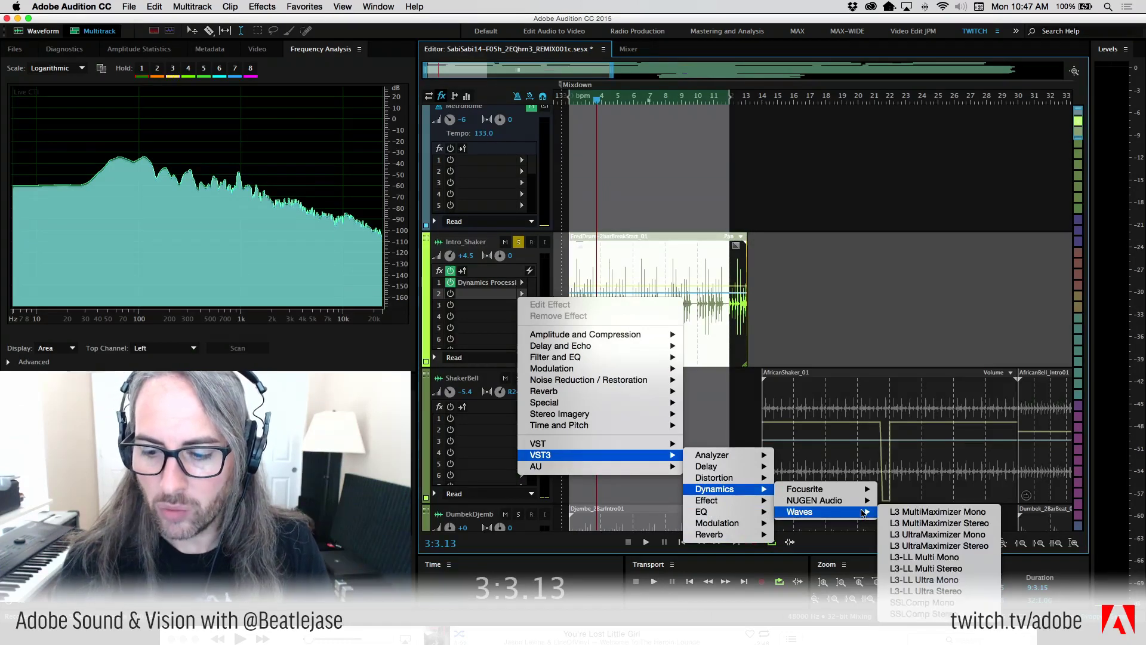
pyautogui.click(971, 593)
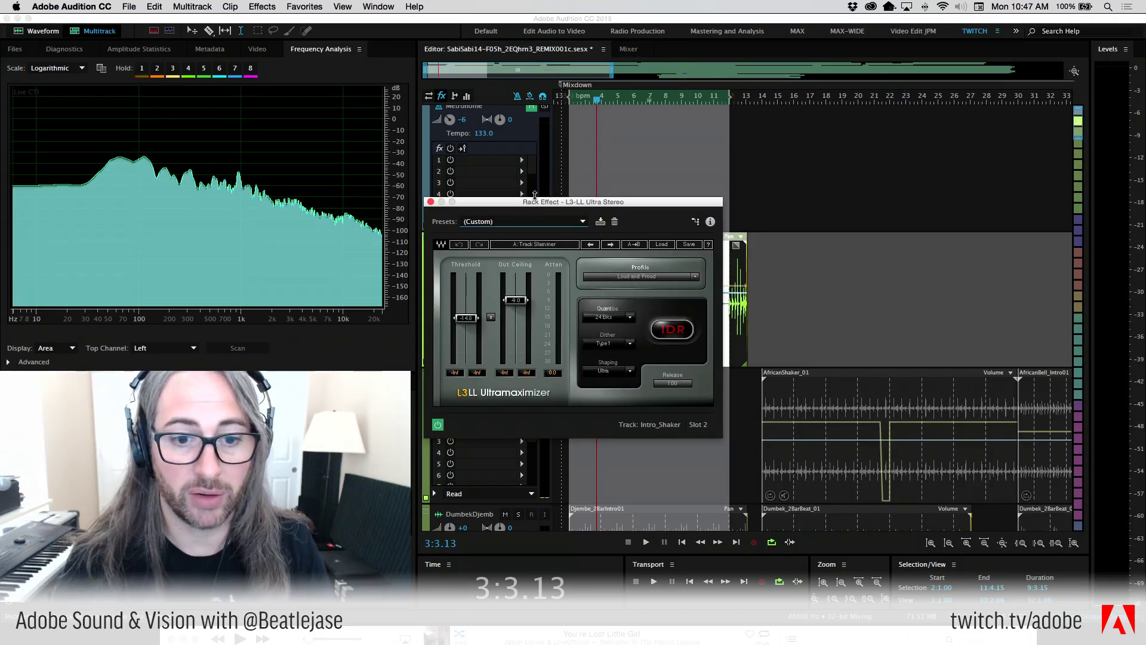
pyautogui.moveTo(550, 205); pyautogui.dragTo(777, 84)
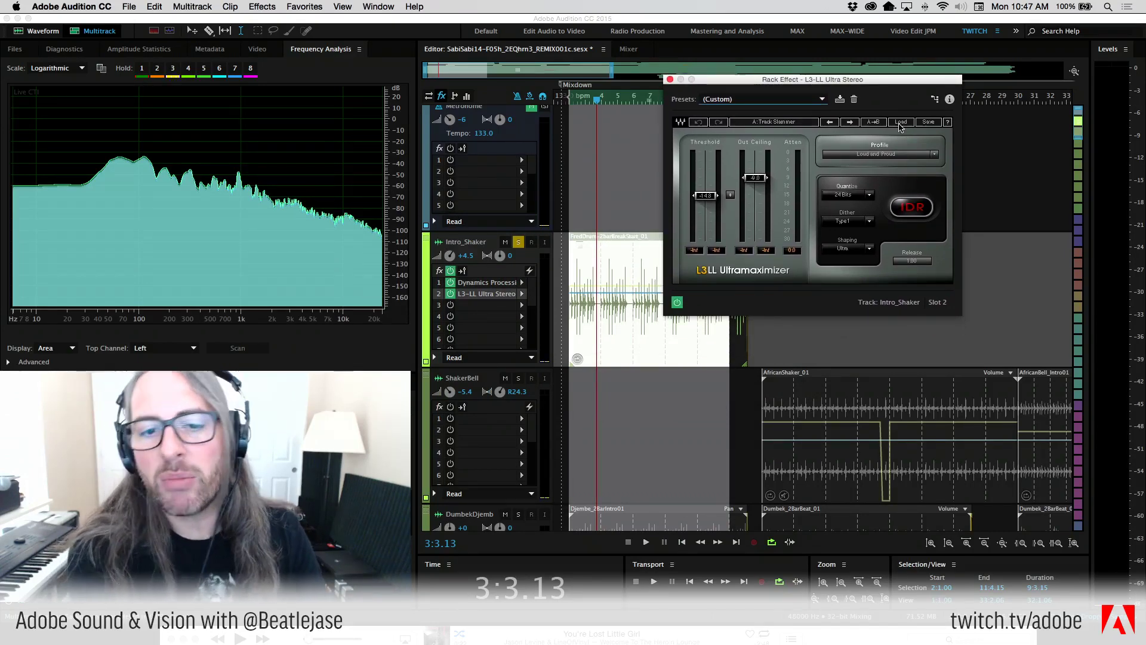
# Load the Track Slammer factory preset in the L3-LL Ultramaximizer and raise its output ceiling to about -6 dB
pyautogui.click(900, 122)
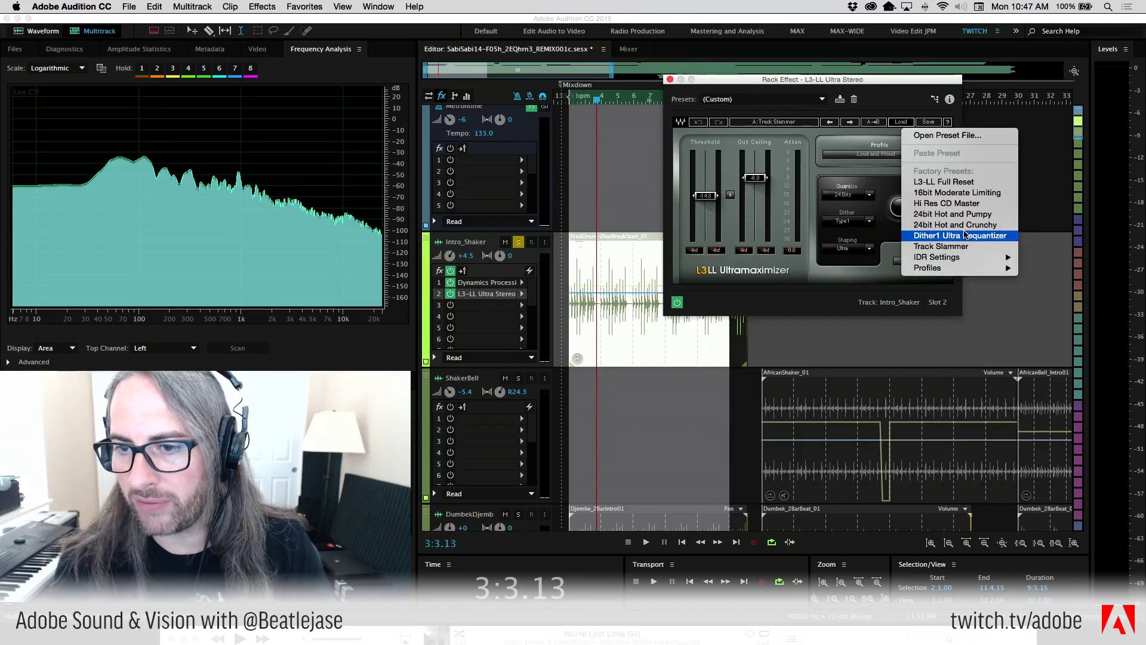
pyautogui.click(975, 247)
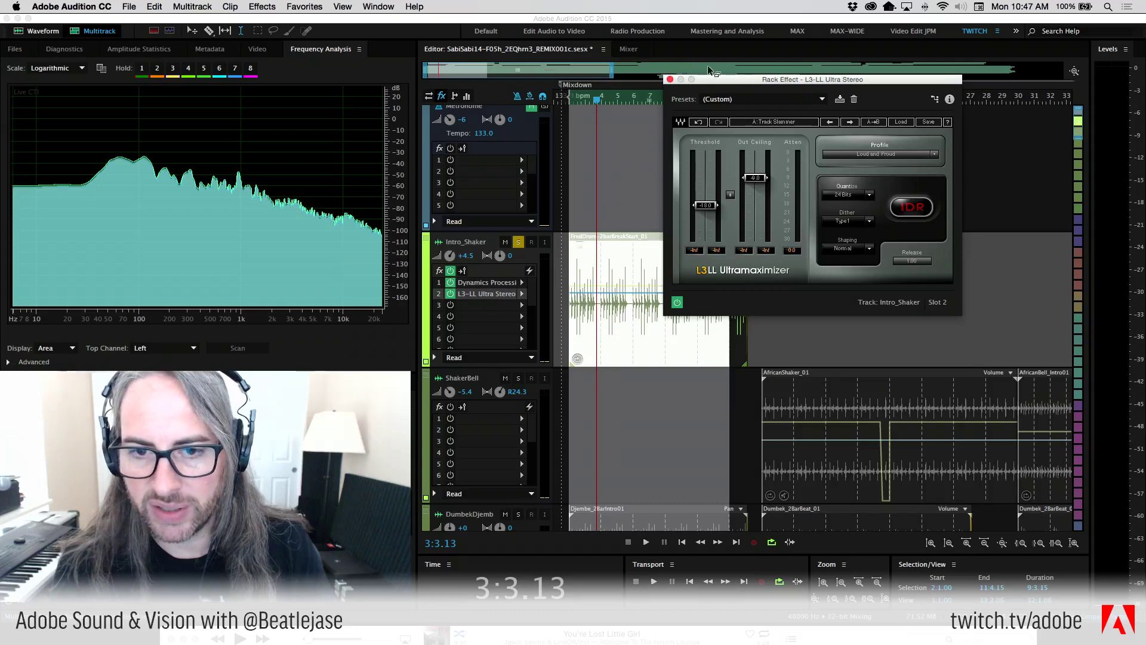
pyautogui.moveTo(754, 178); pyautogui.dragTo(755, 169)
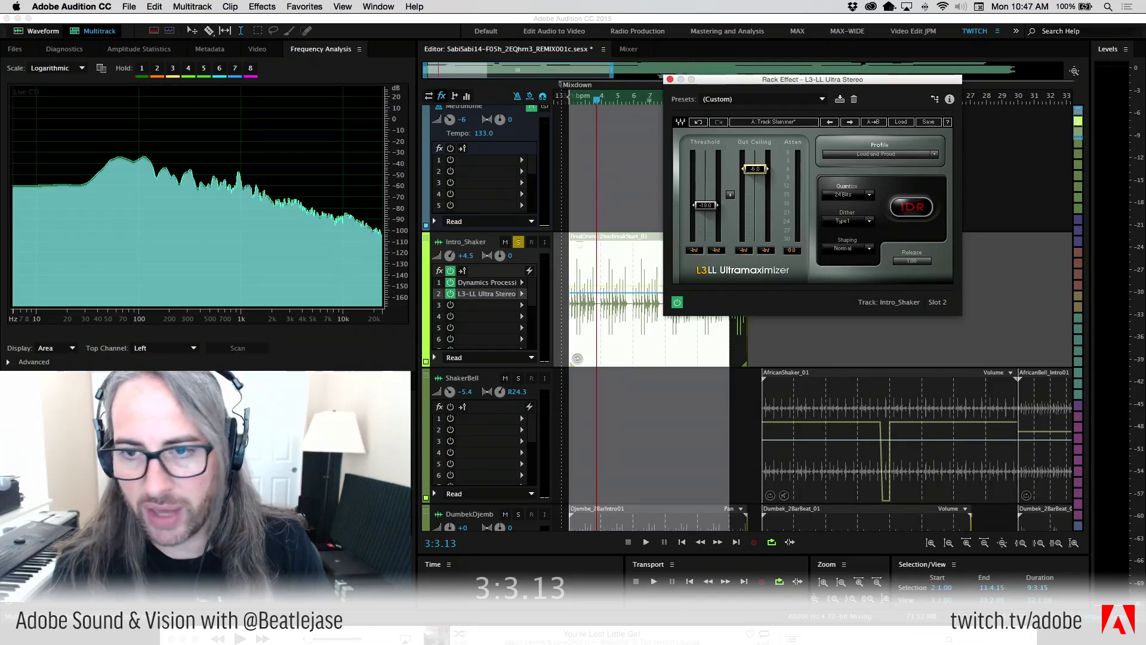
pyautogui.moveTo(754, 79); pyautogui.dragTo(849, 81)
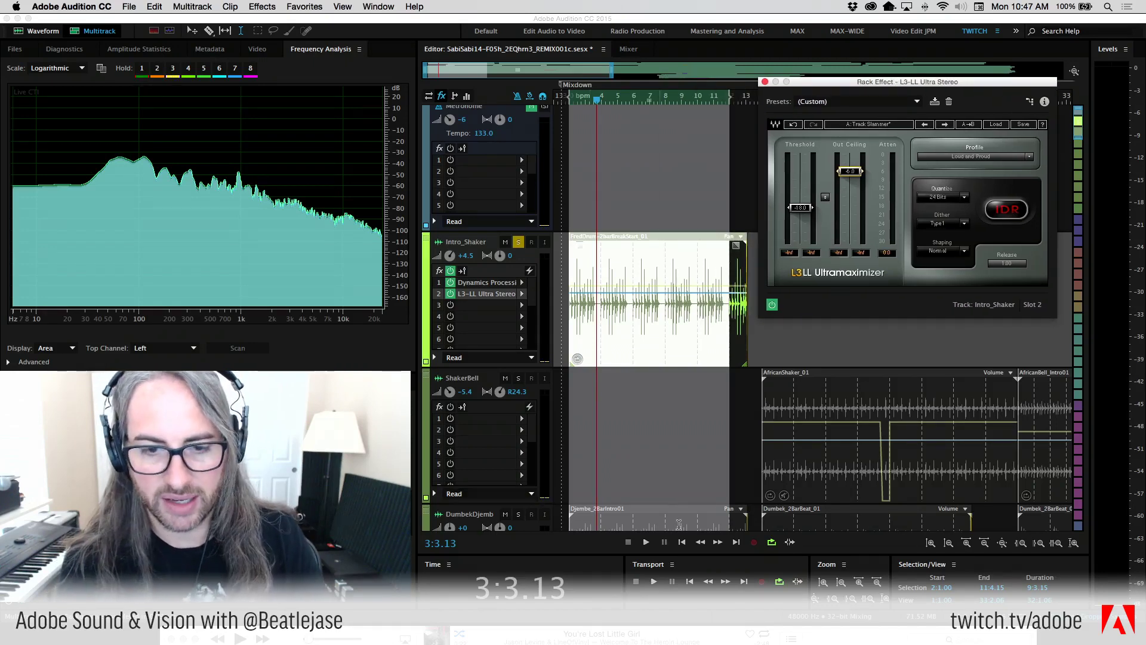
# Play the selection from its start and compare Intro_Shaker with its effects rack bypassed and active, examining the frequency analysis
pyautogui.click(682, 542)
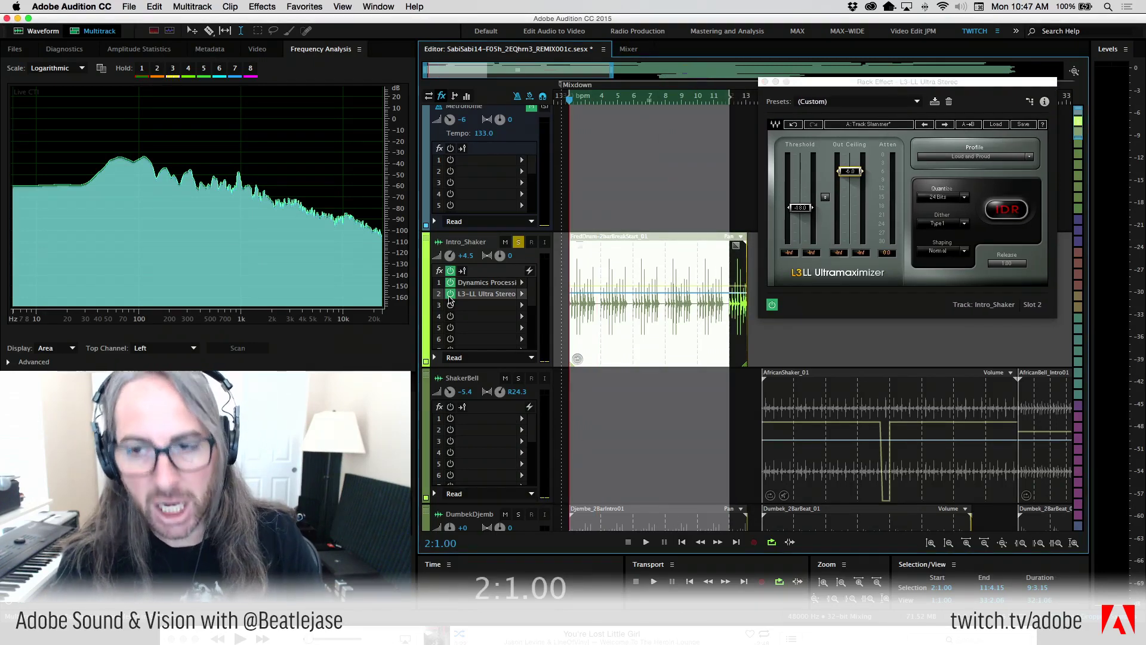
pyautogui.press('space')
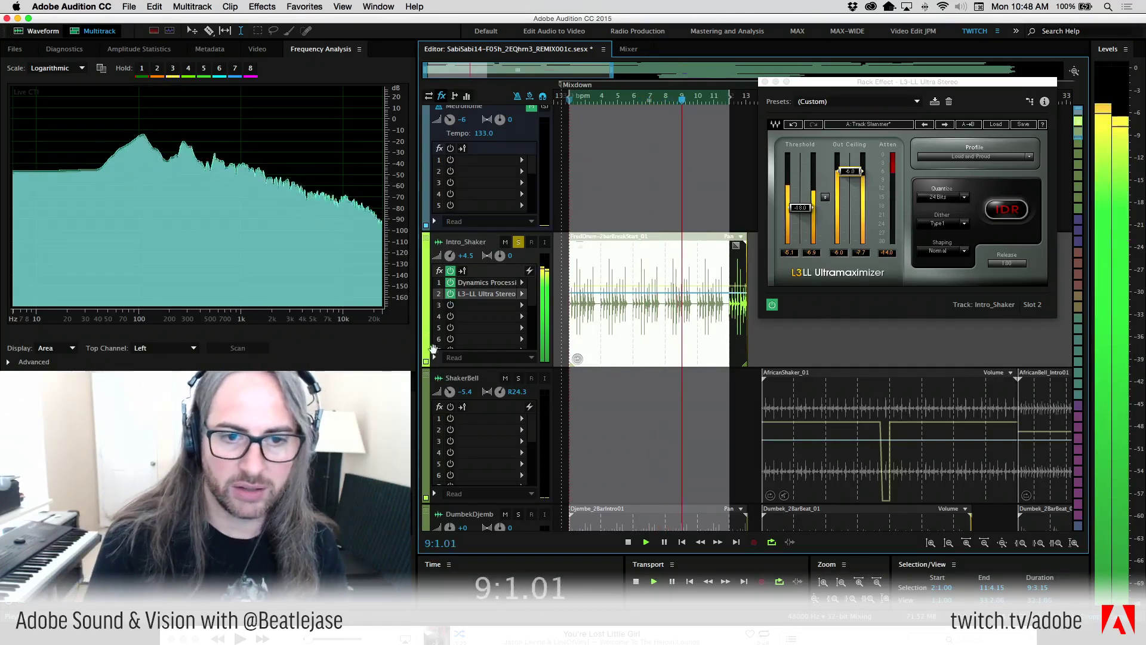
pyautogui.click(450, 271)
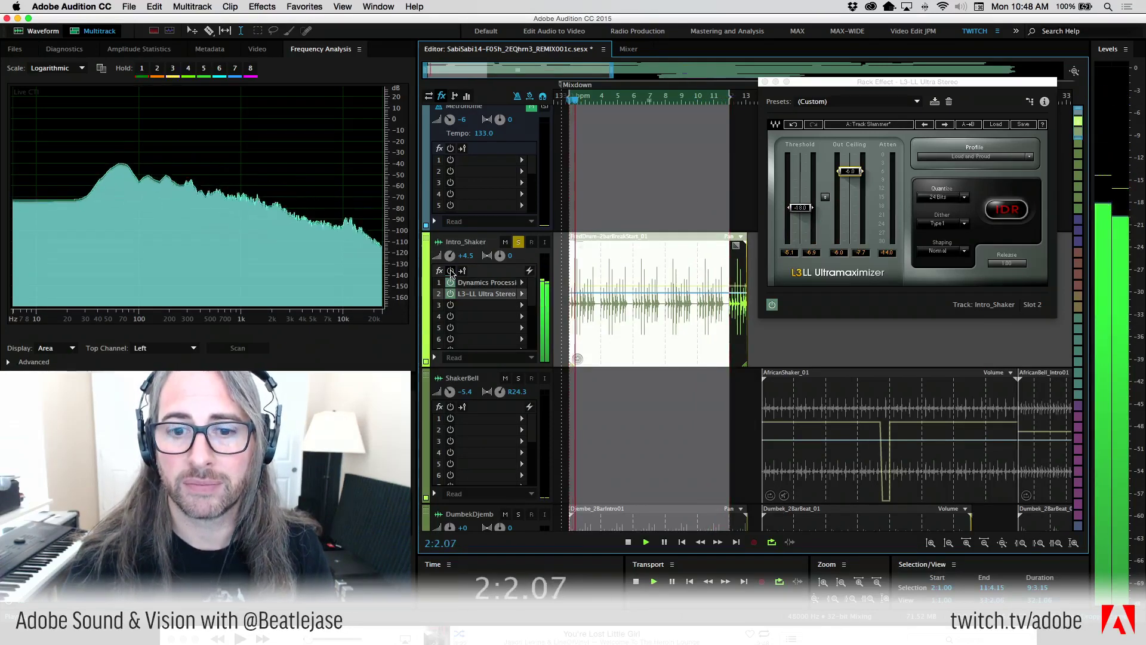
pyautogui.click(450, 270)
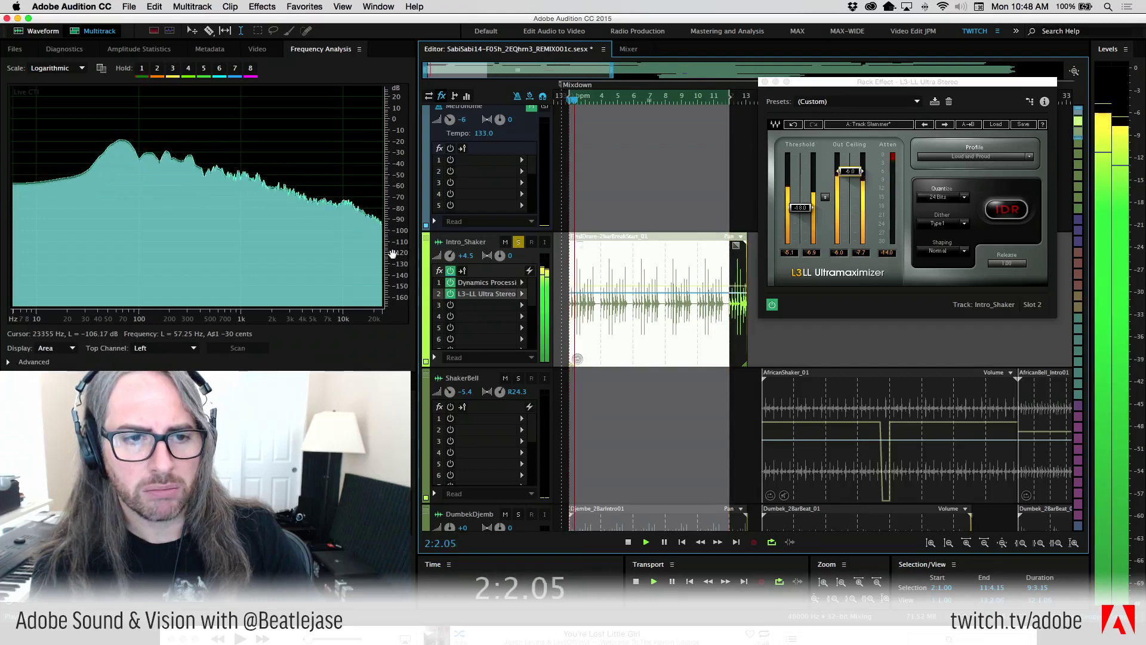
pyautogui.scroll(2, 406, 120)
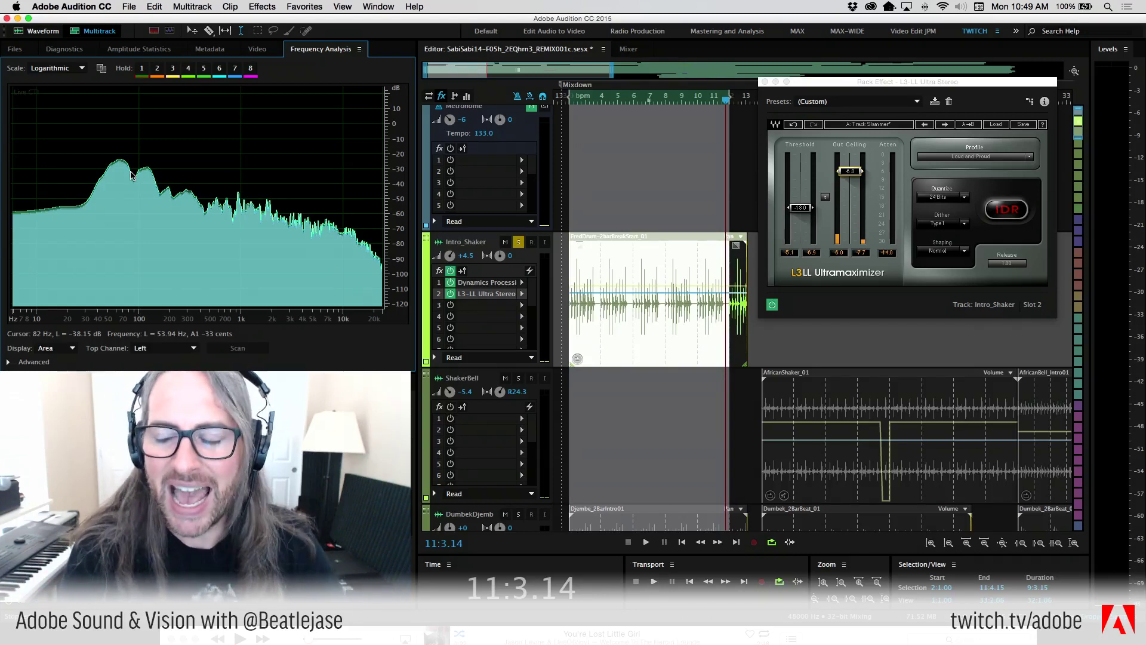
# Close the L3-LL window and add a Studio Reverb to slot 3 of the Intro_Shaker track
pyautogui.click(765, 81)
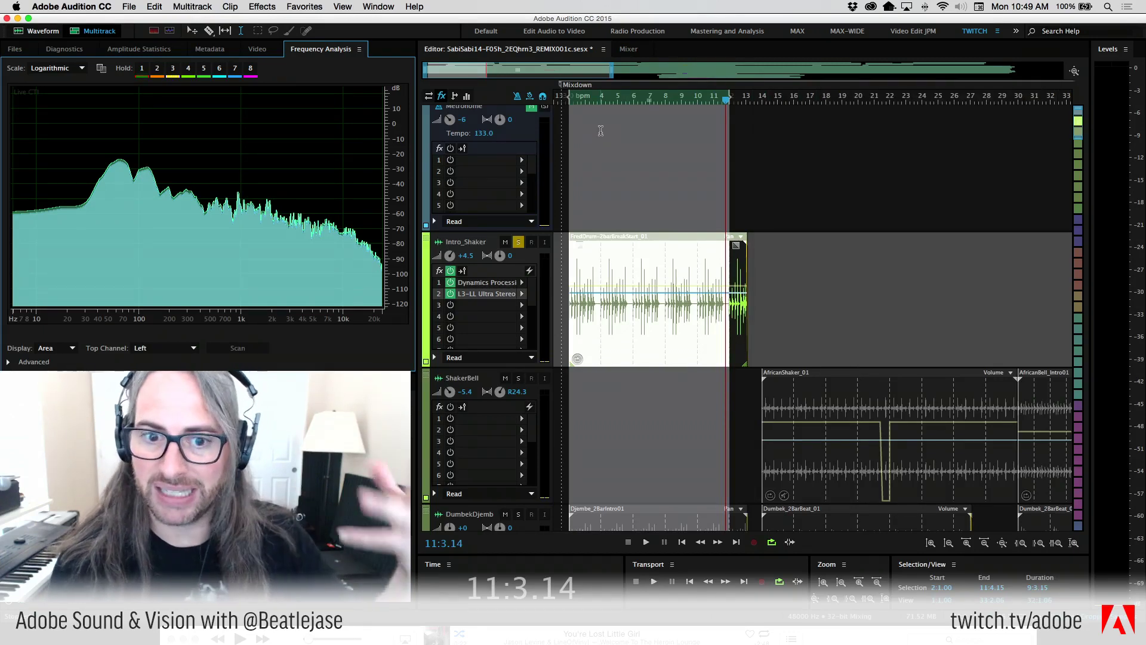
pyautogui.press('space')
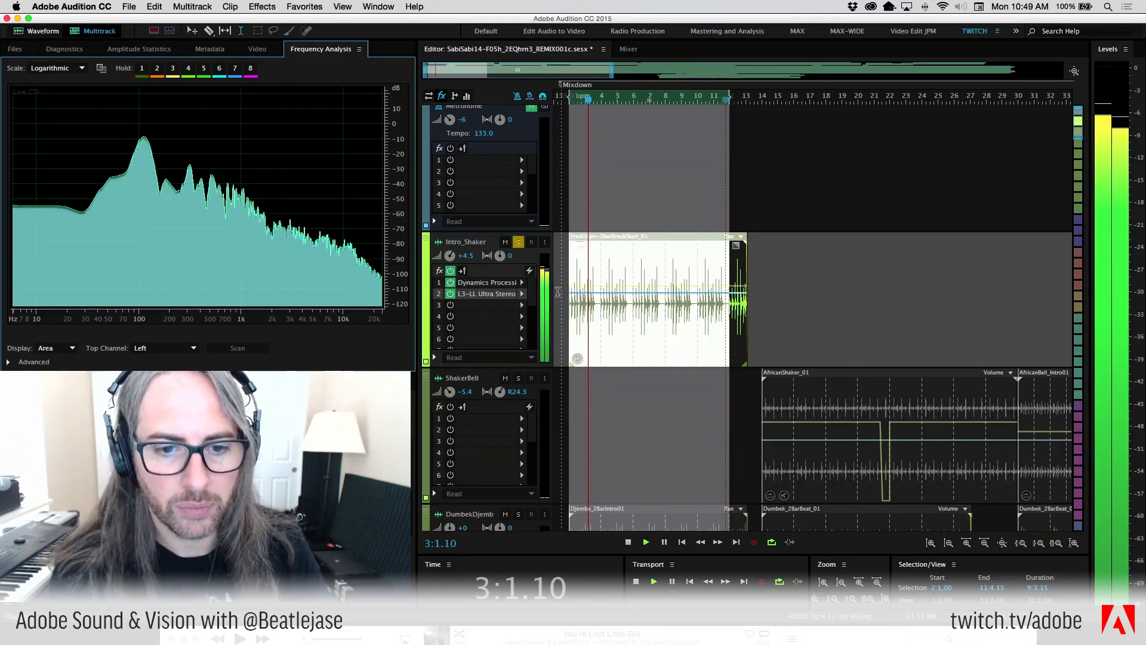
pyautogui.click(521, 305)
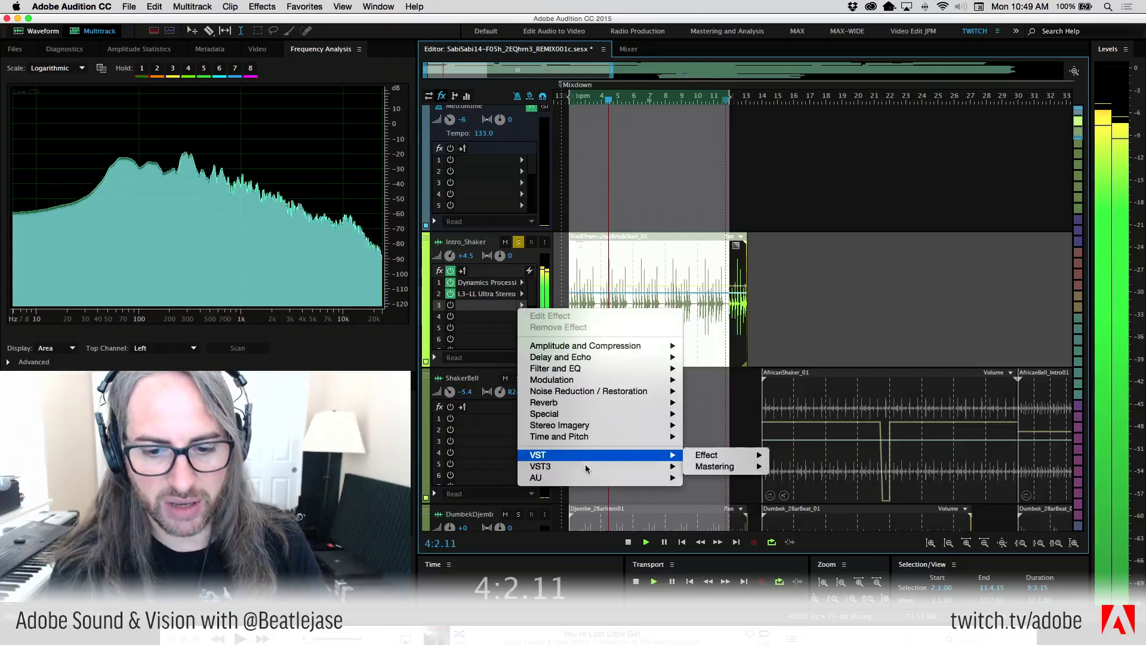
pyautogui.moveTo(600, 405)
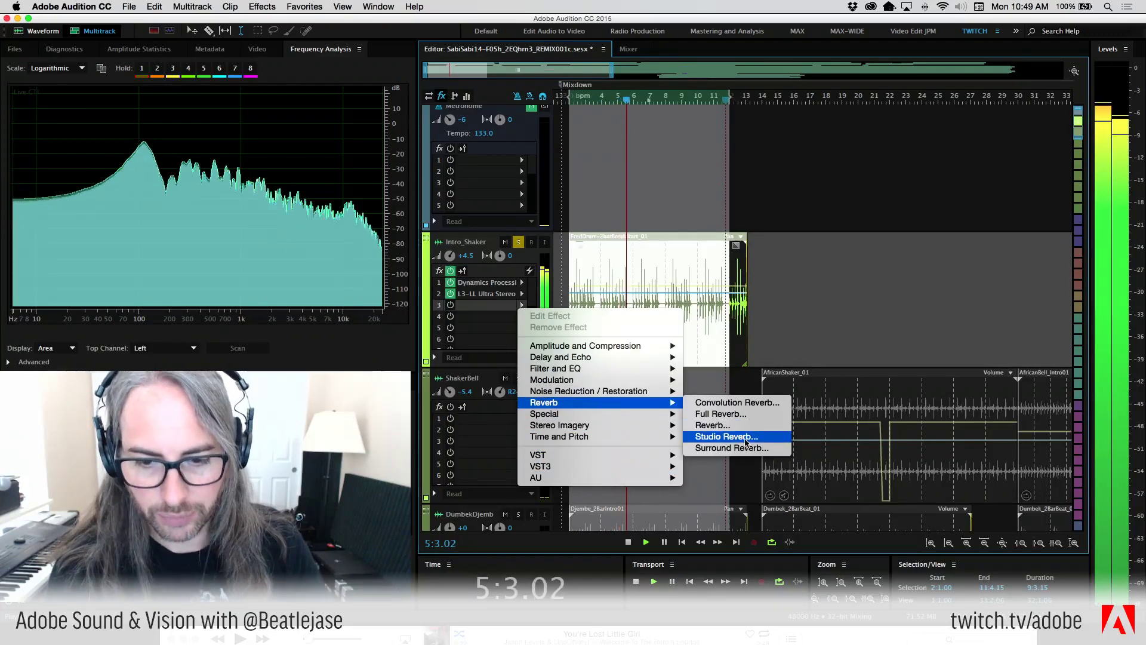
pyautogui.click(726, 437)
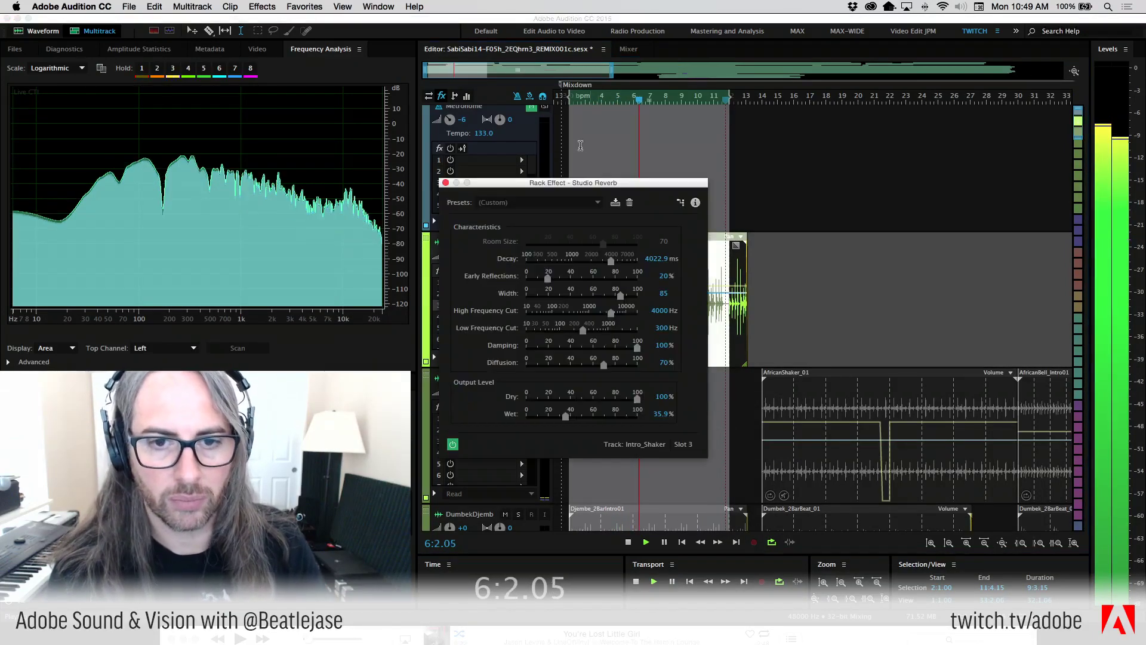
pyautogui.moveTo(592, 222); pyautogui.dragTo(886, 119)
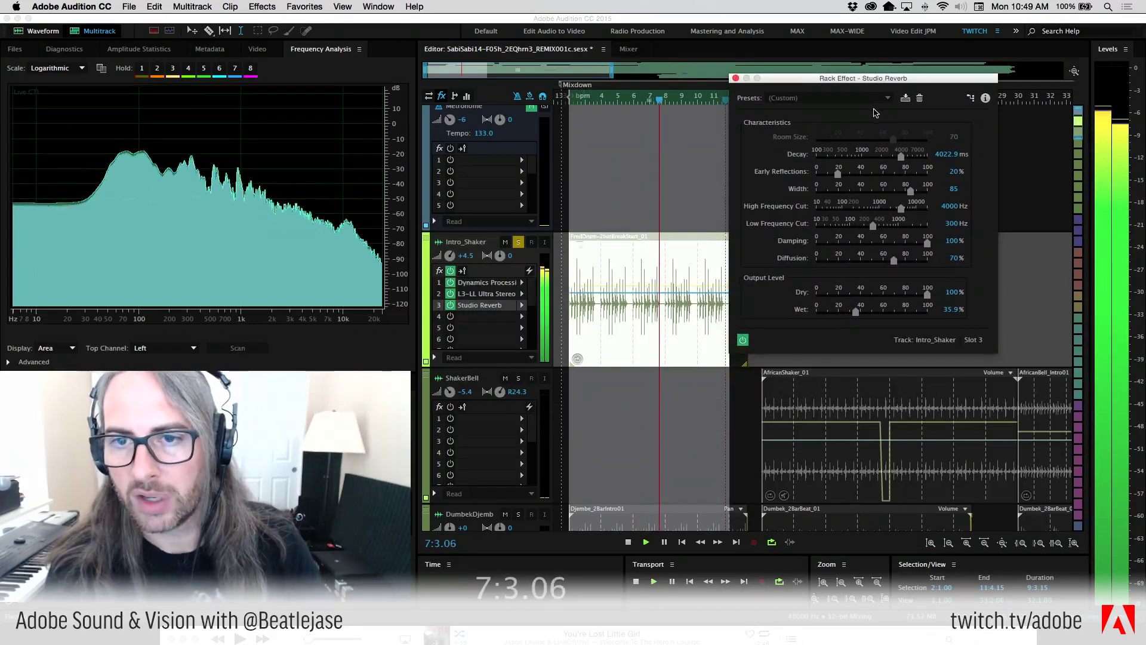
# Load the Room Ambience 2 reverb preset and isolate its effect during playback with dry at 0% and wet at 100%
pyautogui.click(887, 98)
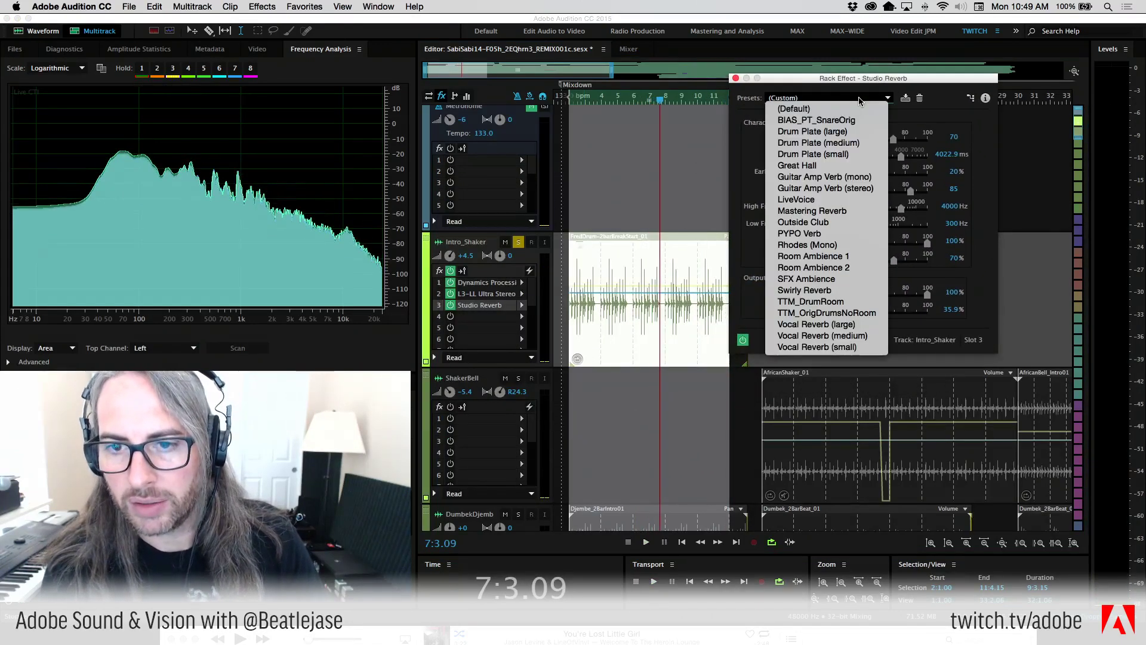
pyautogui.click(848, 273)
pyautogui.moveTo(810, 78); pyautogui.dragTo(834, 59)
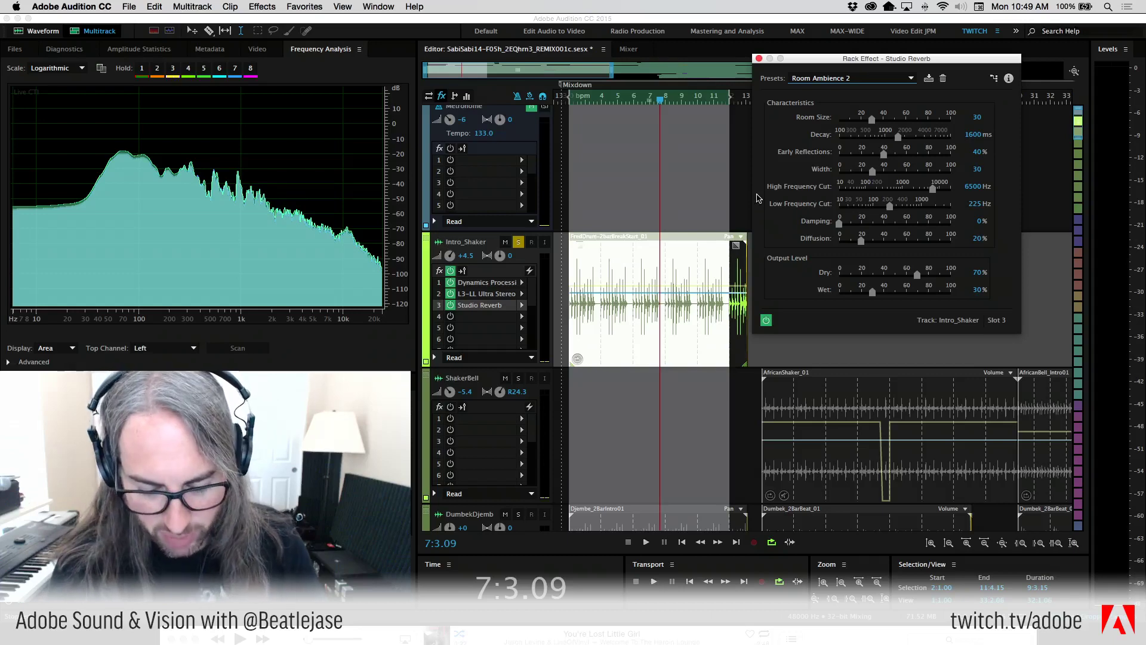
pyautogui.press('space')
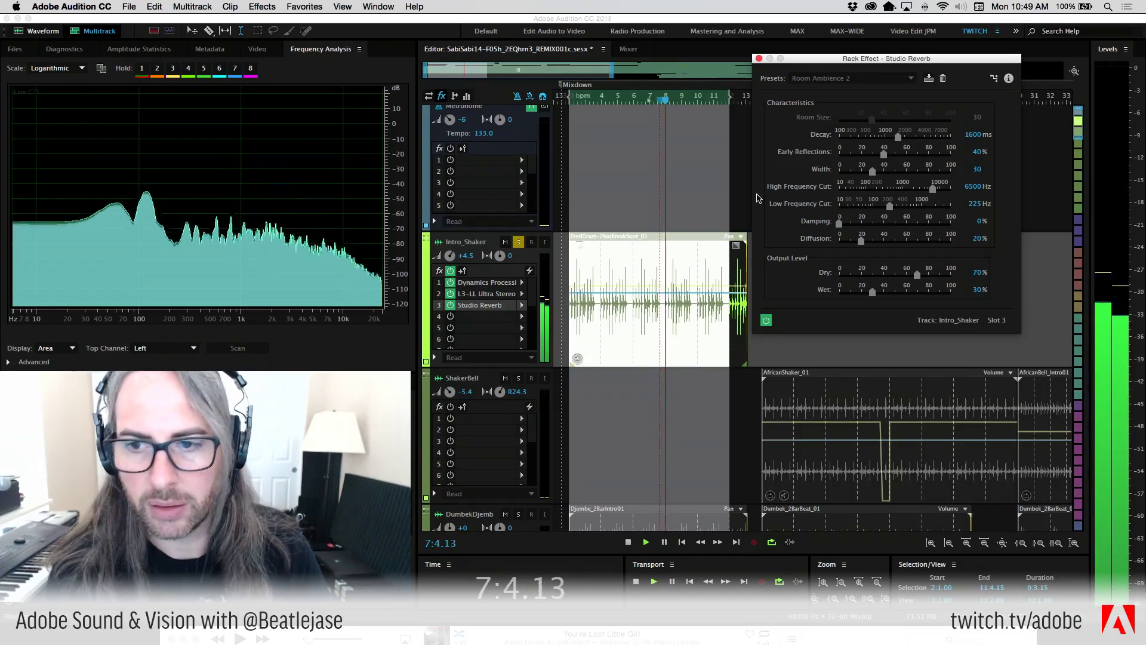
pyautogui.moveTo(917, 274); pyautogui.dragTo(950, 292)
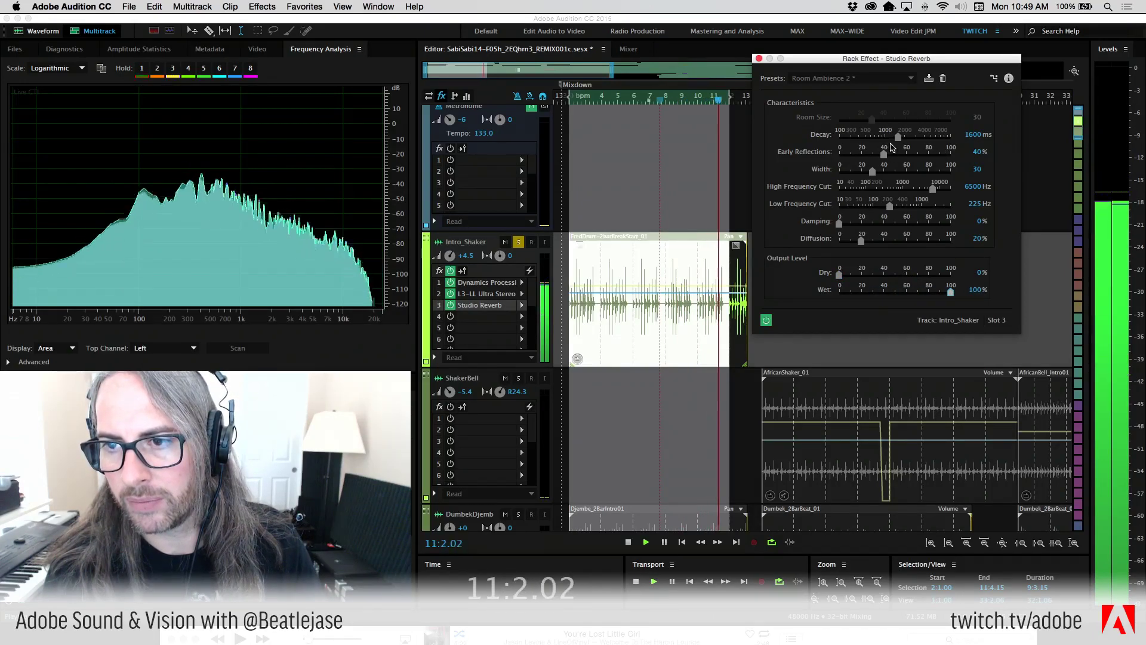
# Set the reverb's room size to 22.6, decay to 1881.2 ms, early reflections to 61.7%, high frequency cut to 8113 Hz and diffusion to 30.5%
pyautogui.moveTo(885, 154); pyautogui.dragTo(906, 152)
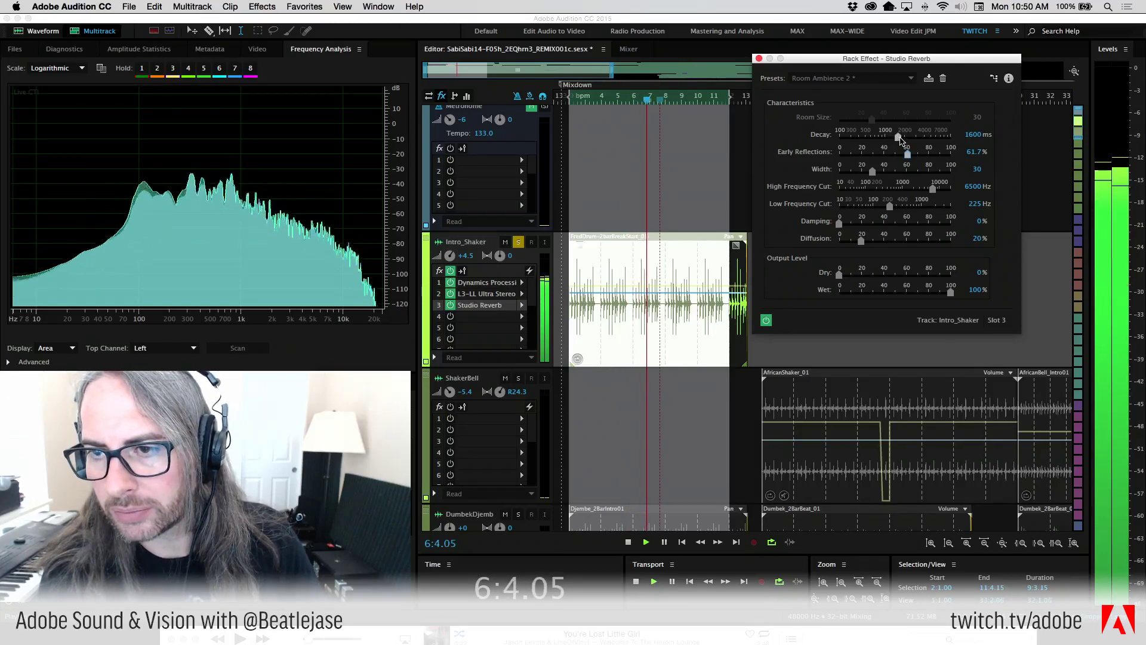
pyautogui.moveTo(899, 138); pyautogui.dragTo(905, 139)
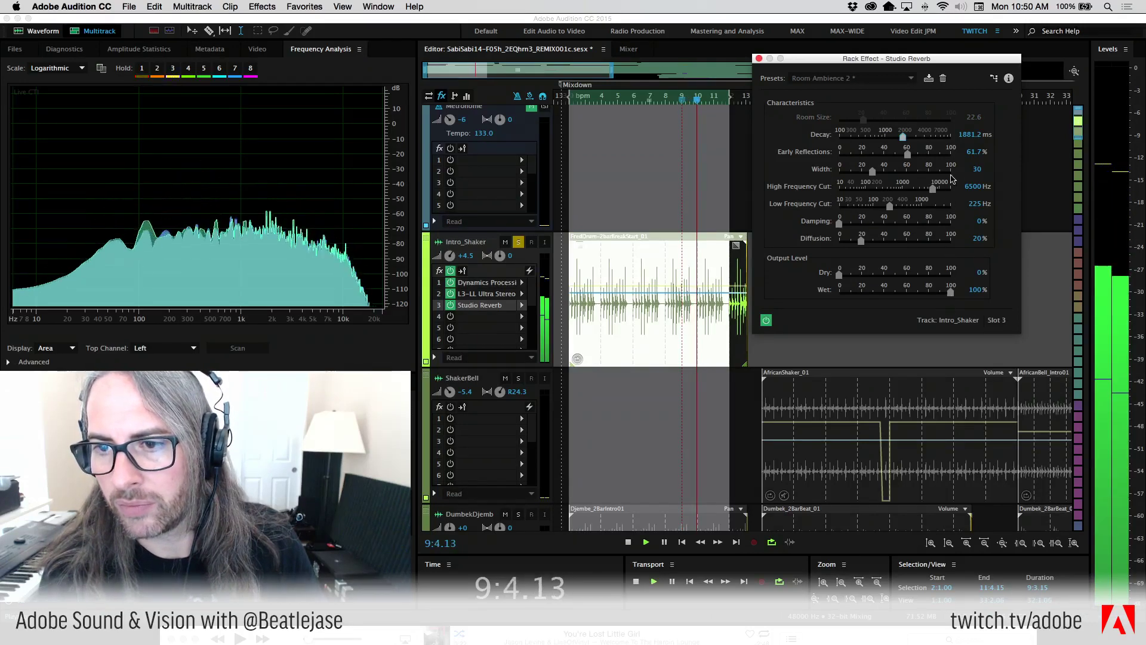
pyautogui.moveTo(933, 188); pyautogui.dragTo(937, 190)
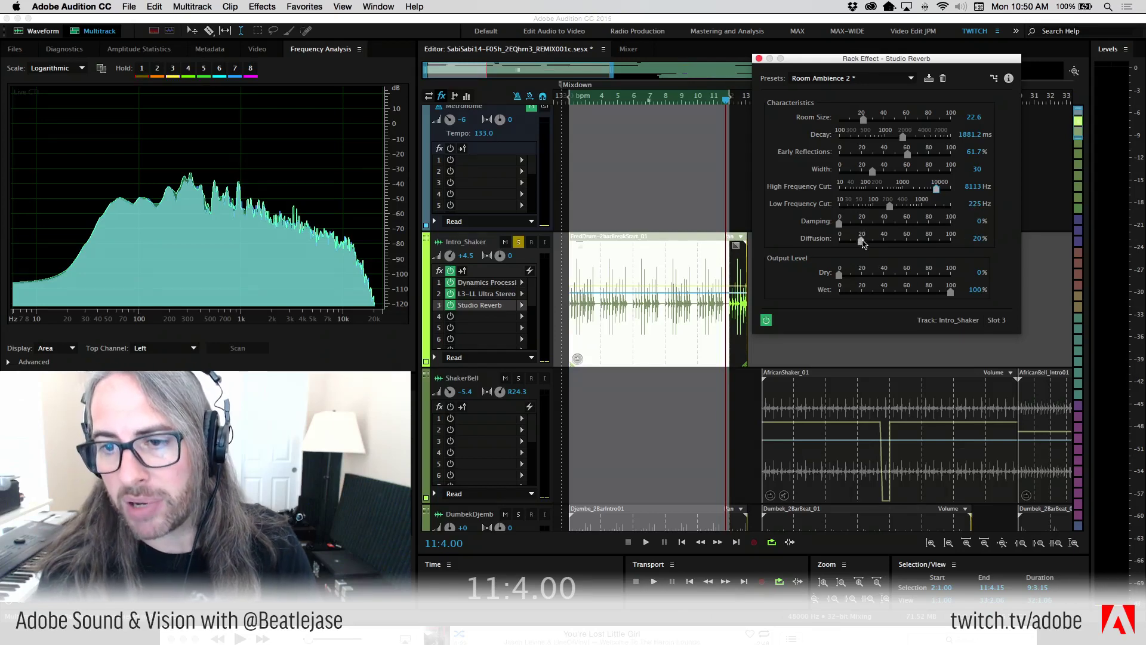
pyautogui.moveTo(869, 241); pyautogui.dragTo(877, 242)
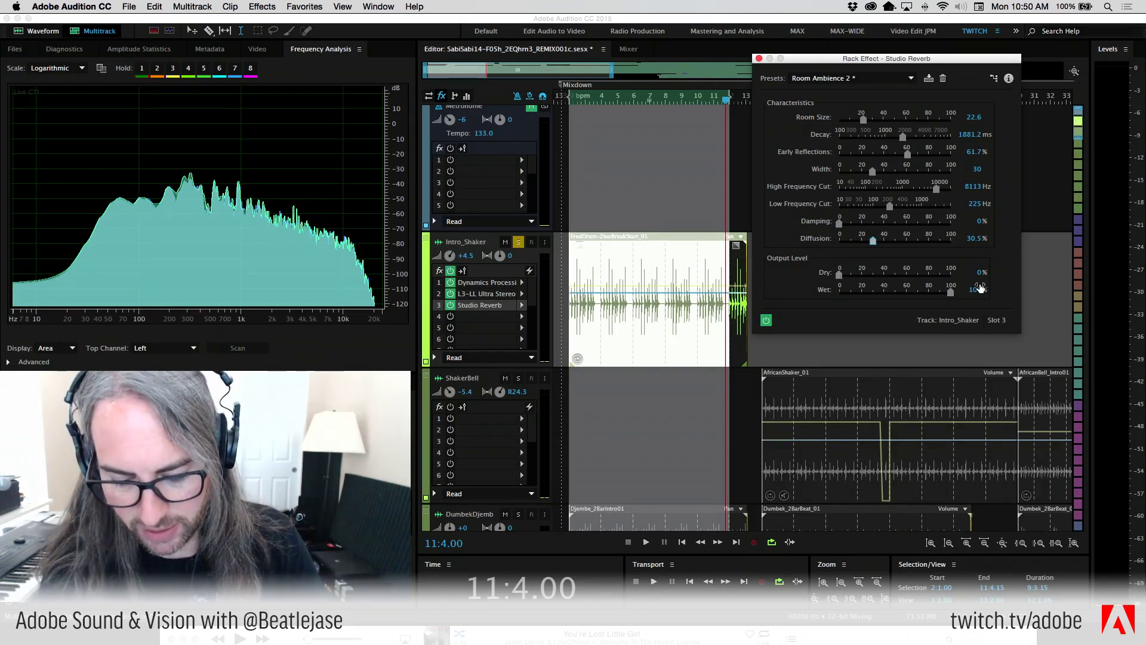
# Balance the Studio Reverb output against the playing loop, with dry at 89.9% and wet at 30.3%
pyautogui.press('space')
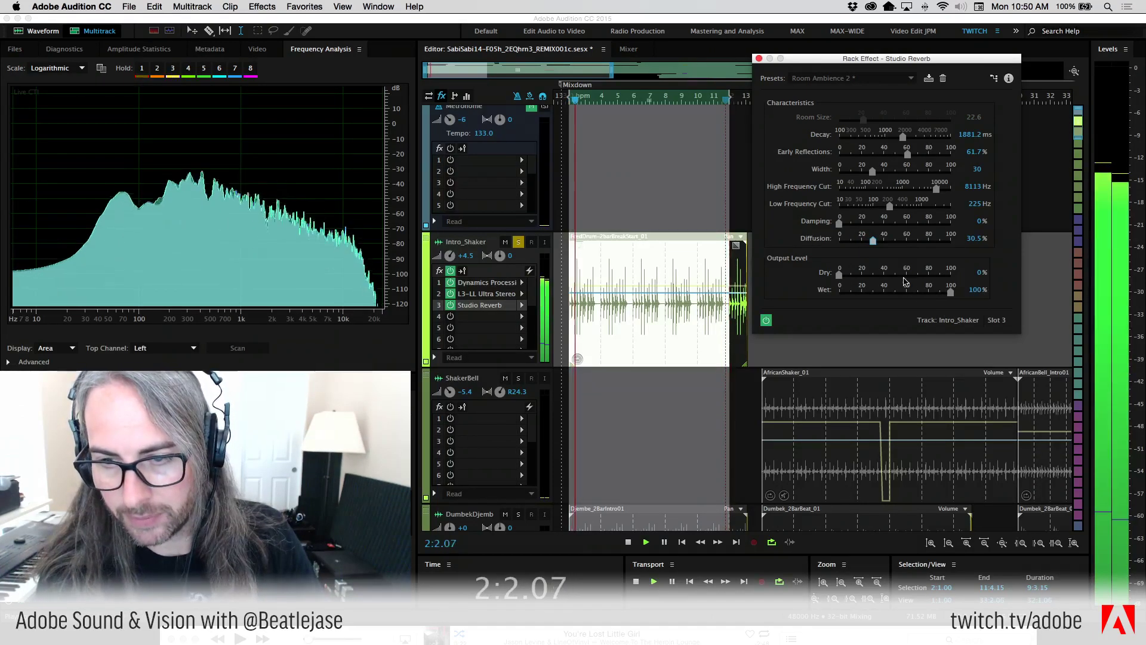
pyautogui.moveTo(841, 275); pyautogui.dragTo(880, 291)
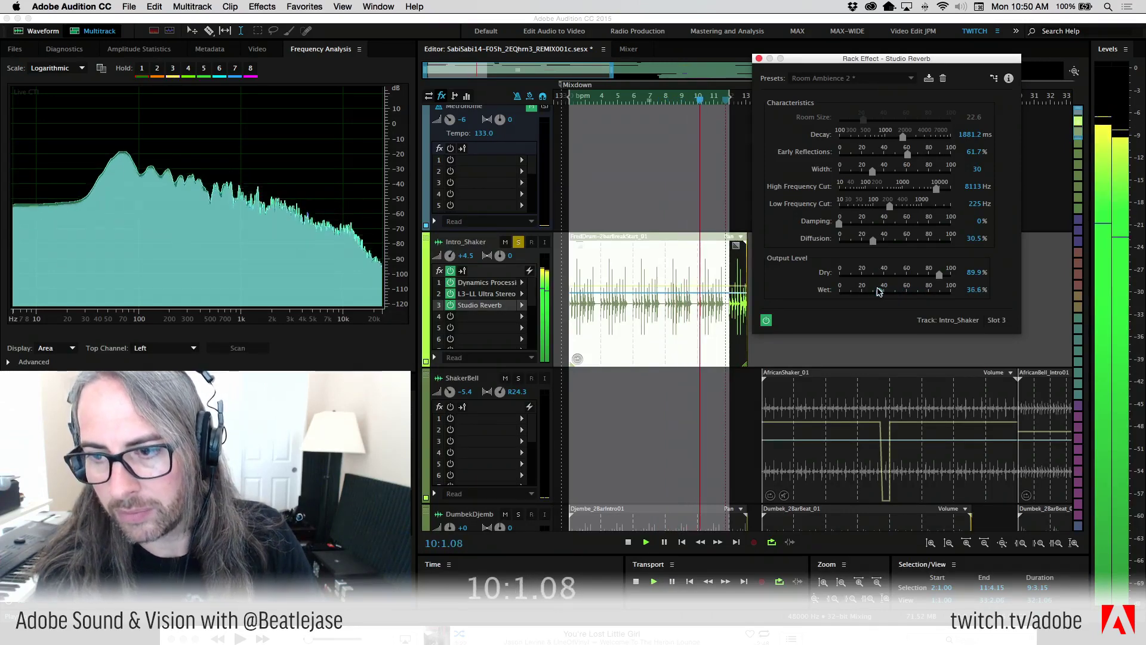
pyautogui.moveTo(880, 291); pyautogui.dragTo(865, 287)
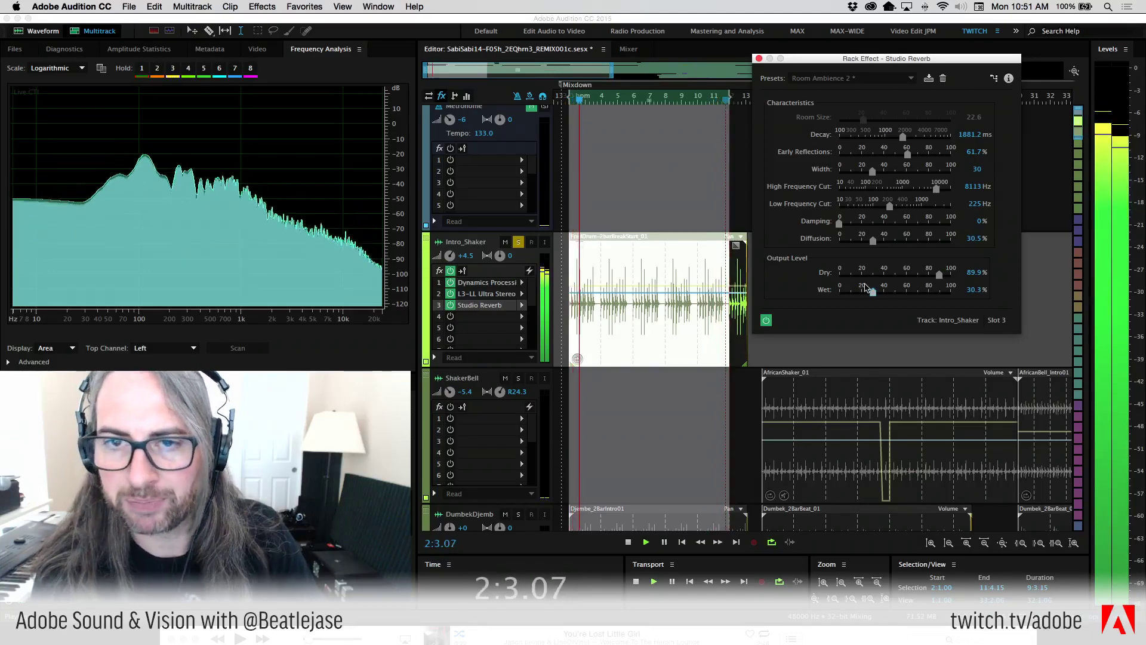
# Compare the Intro_Shaker track with its effects rack bypassed and active during playback, leave it active, and stop playback
pyautogui.click(451, 272)
pyautogui.click(450, 272)
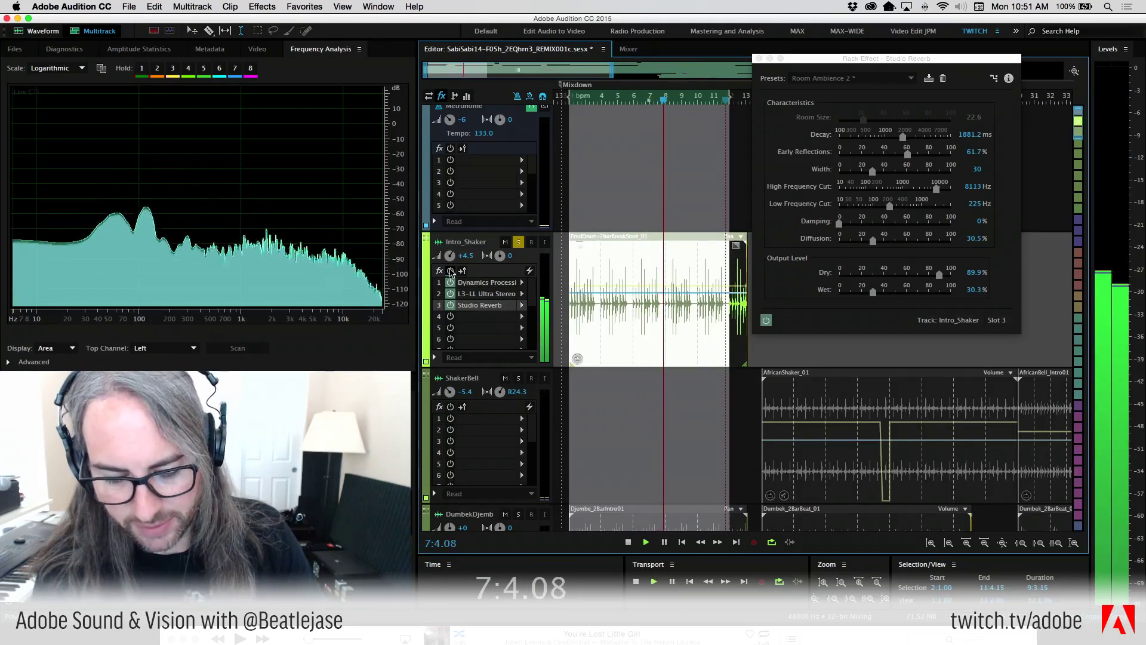
pyautogui.click(451, 271)
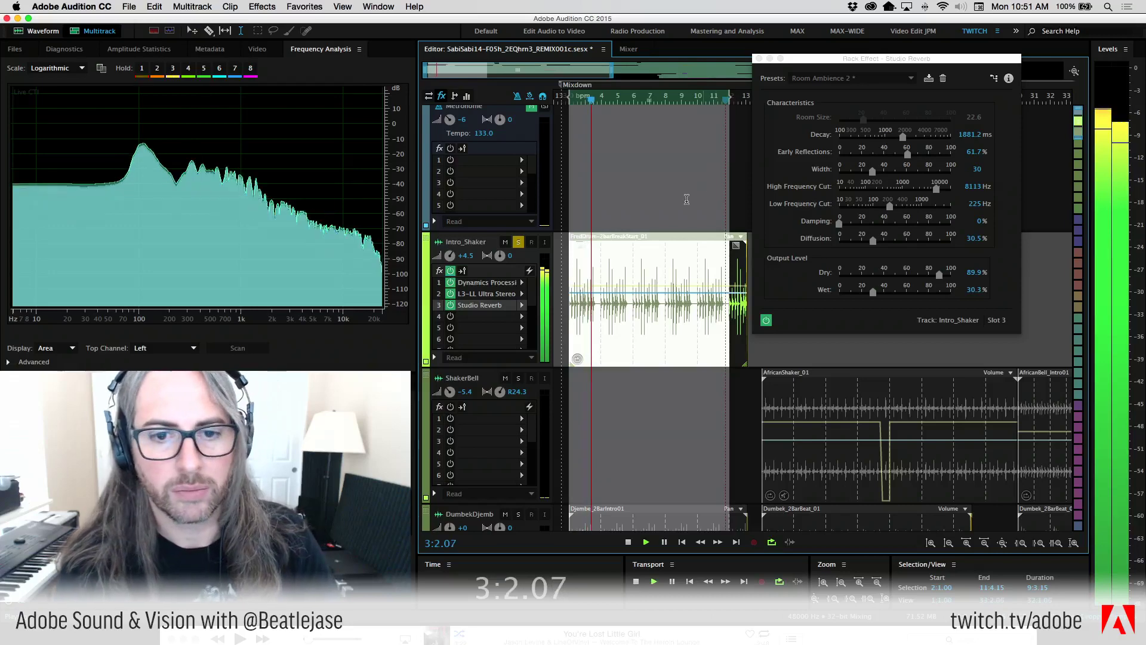
pyautogui.press('space')
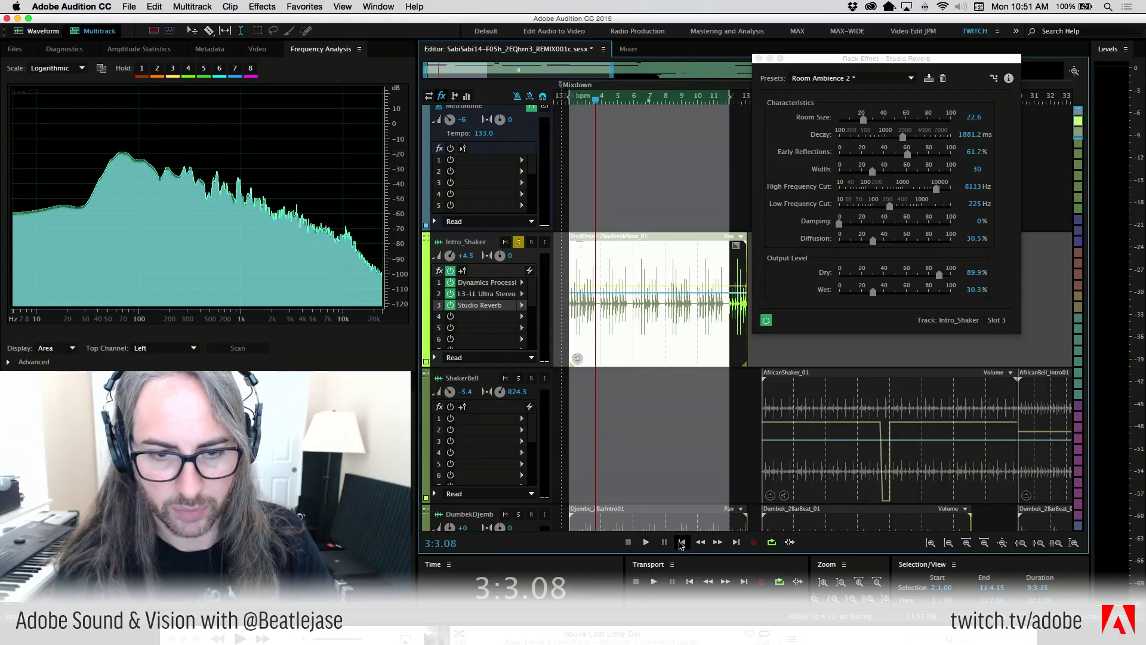
# Switch the track controls to the EQ section and open the Intro_Shaker track equalizer
pyautogui.press('space')
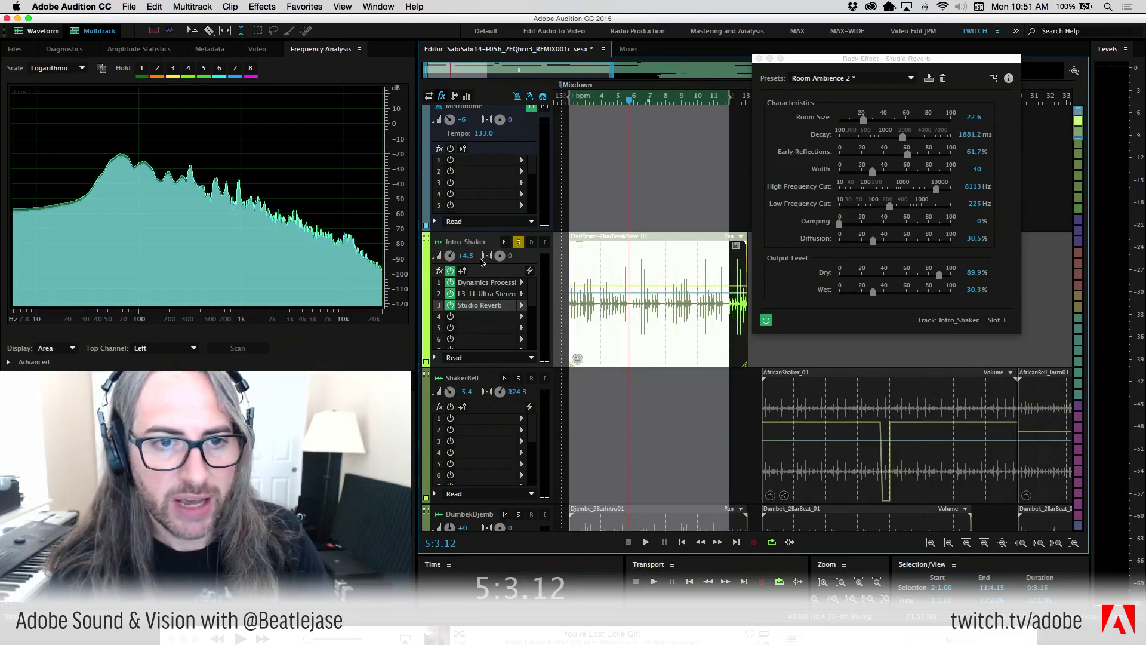
pyautogui.click(458, 97)
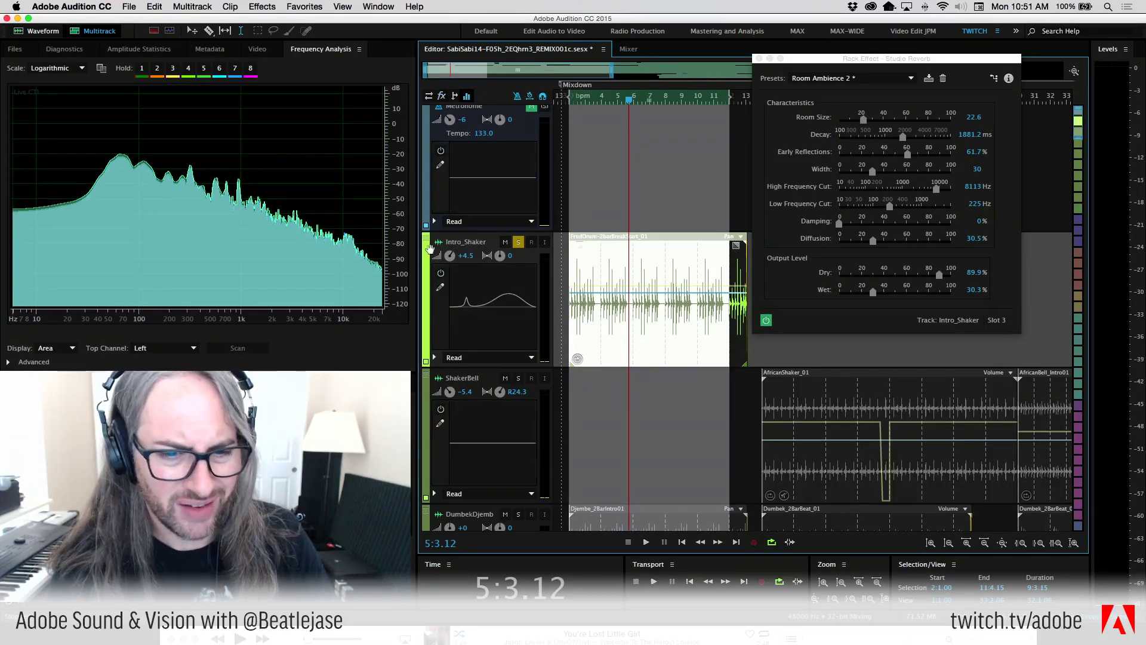
pyautogui.doubleClick(467, 289)
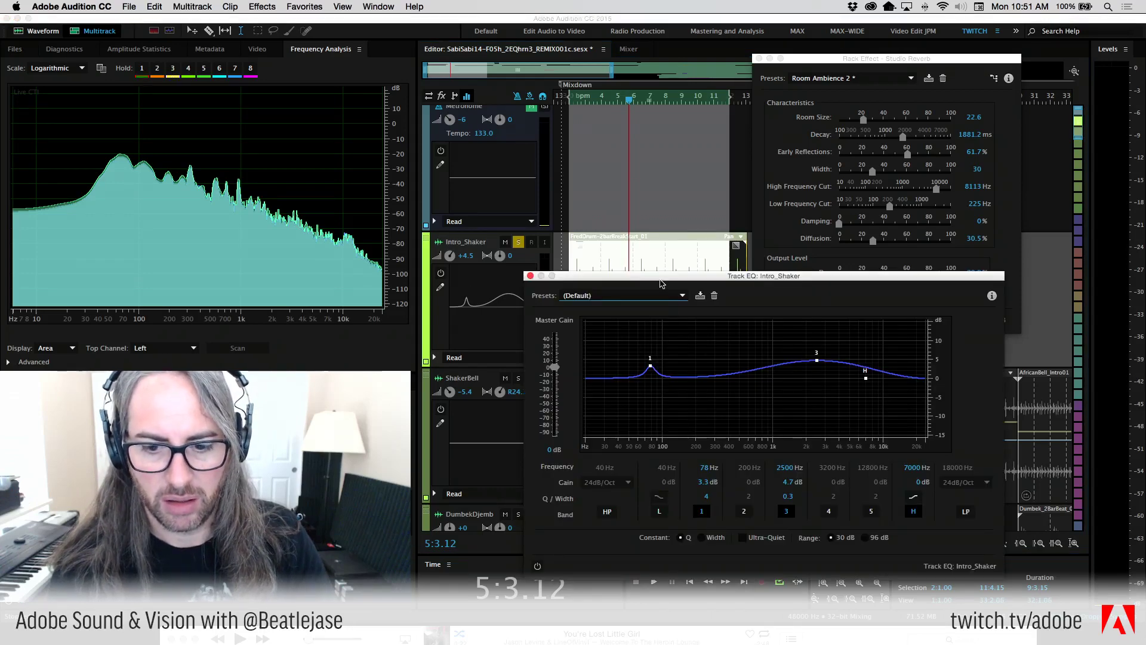
pyautogui.moveTo(661, 283); pyautogui.dragTo(568, 100)
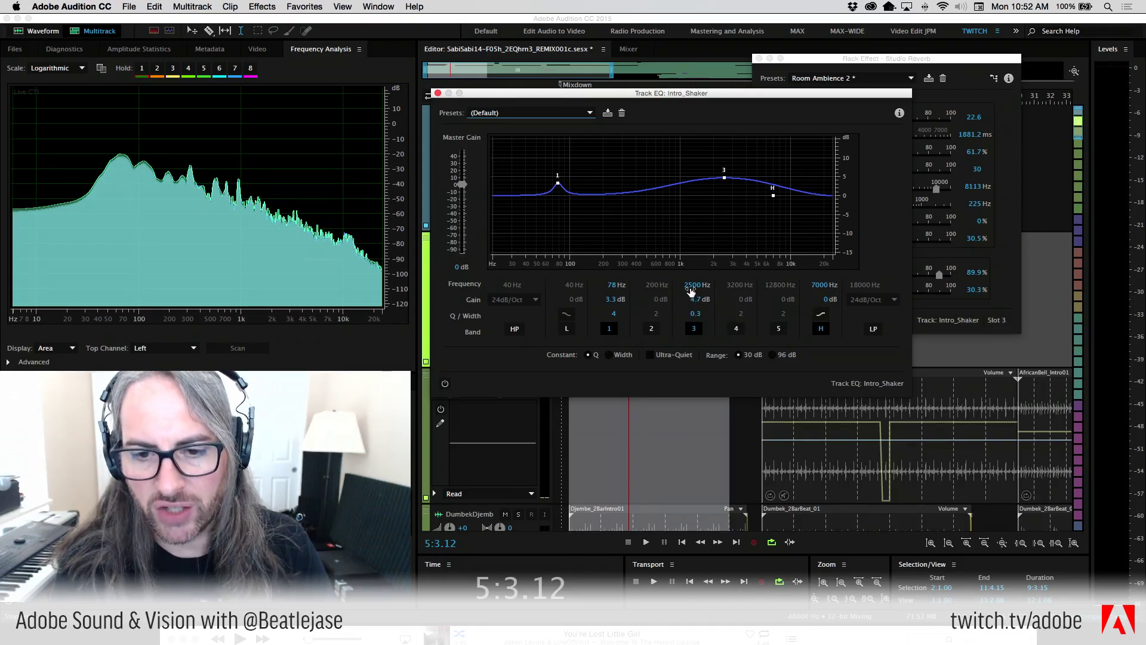
# Set band 3 of the Intro_Shaker EQ to 3252 Hz with a Q of 4
pyautogui.moveTo(691, 291); pyautogui.dragTo(703, 288)
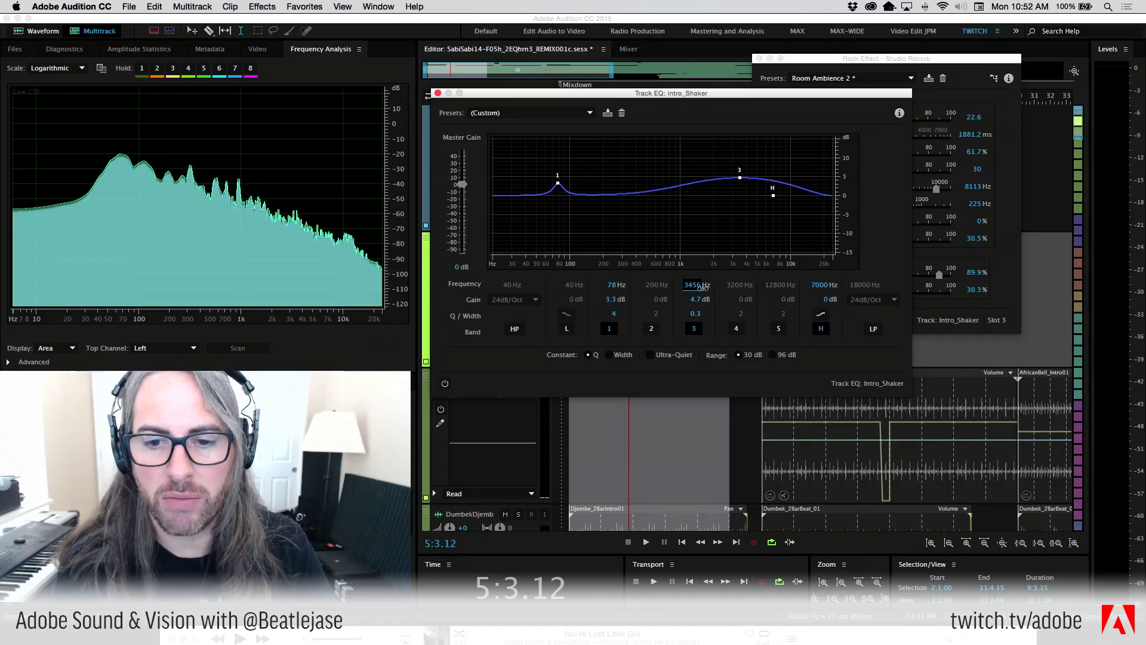
pyautogui.moveTo(697, 288); pyautogui.dragTo(727, 323)
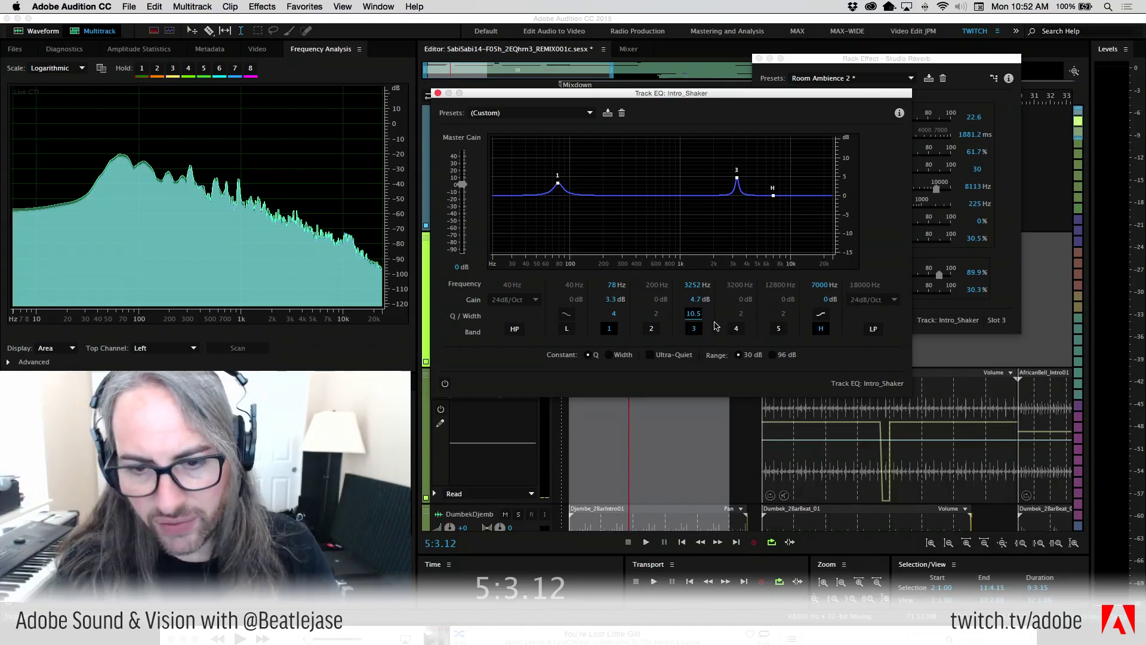
pyautogui.moveTo(694, 316); pyautogui.dragTo(648, 311)
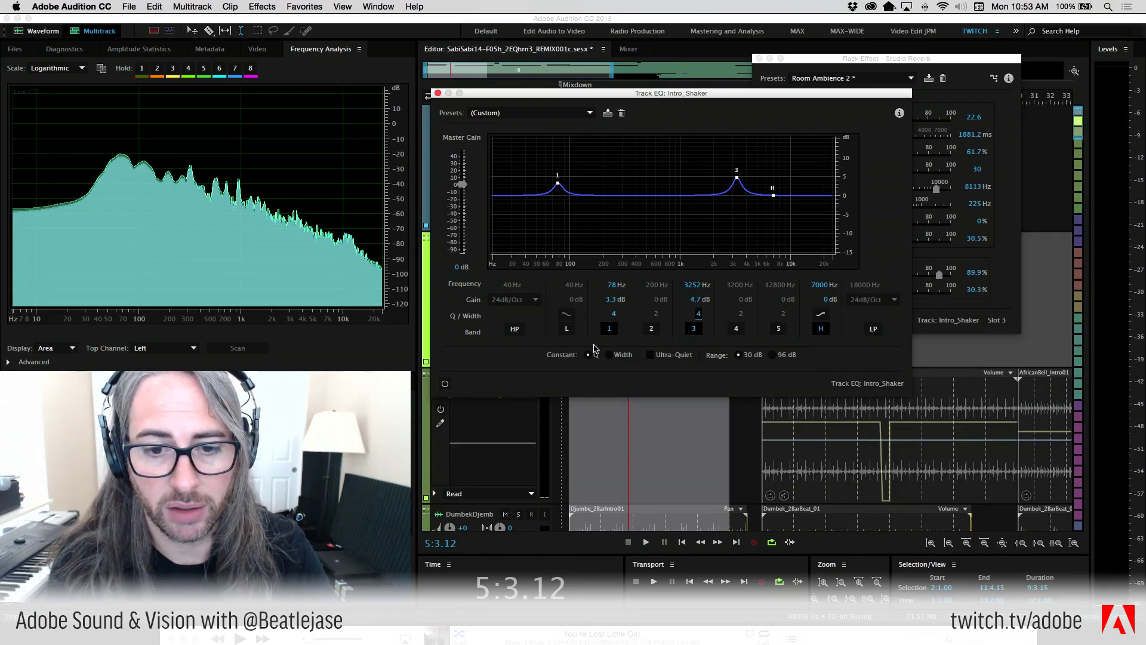
# Flatten the Intro_Shaker EQ by setting bands 1 and 3 to 0 dB gain, with band 1's frequency at 63 Hz
pyautogui.click(615, 302)
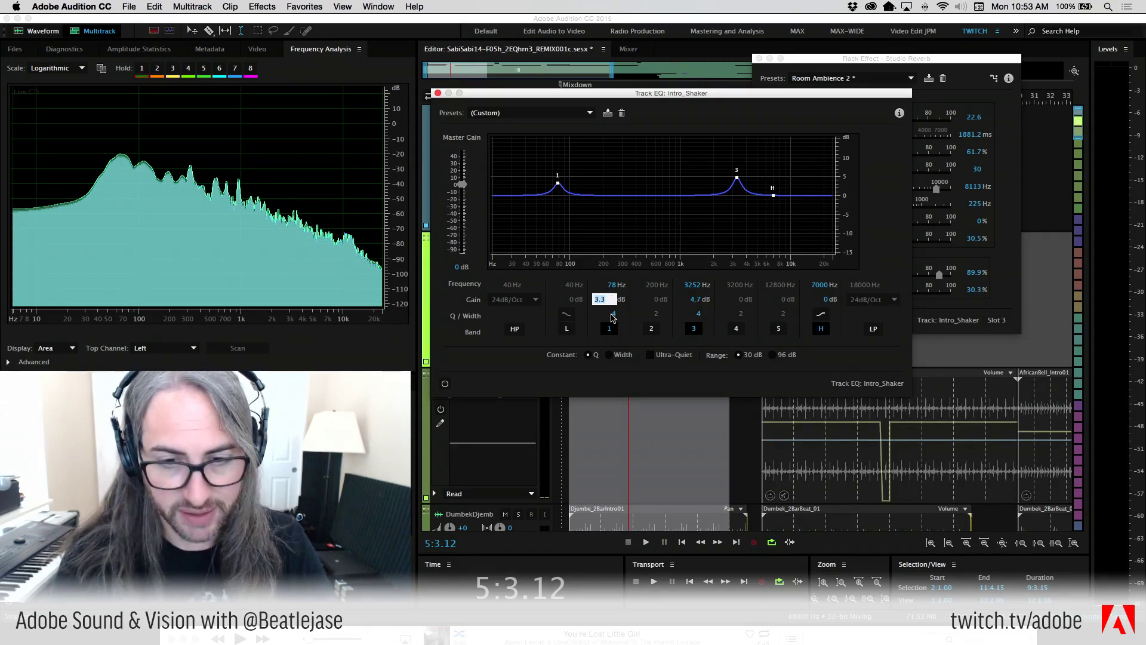
pyautogui.click(595, 283)
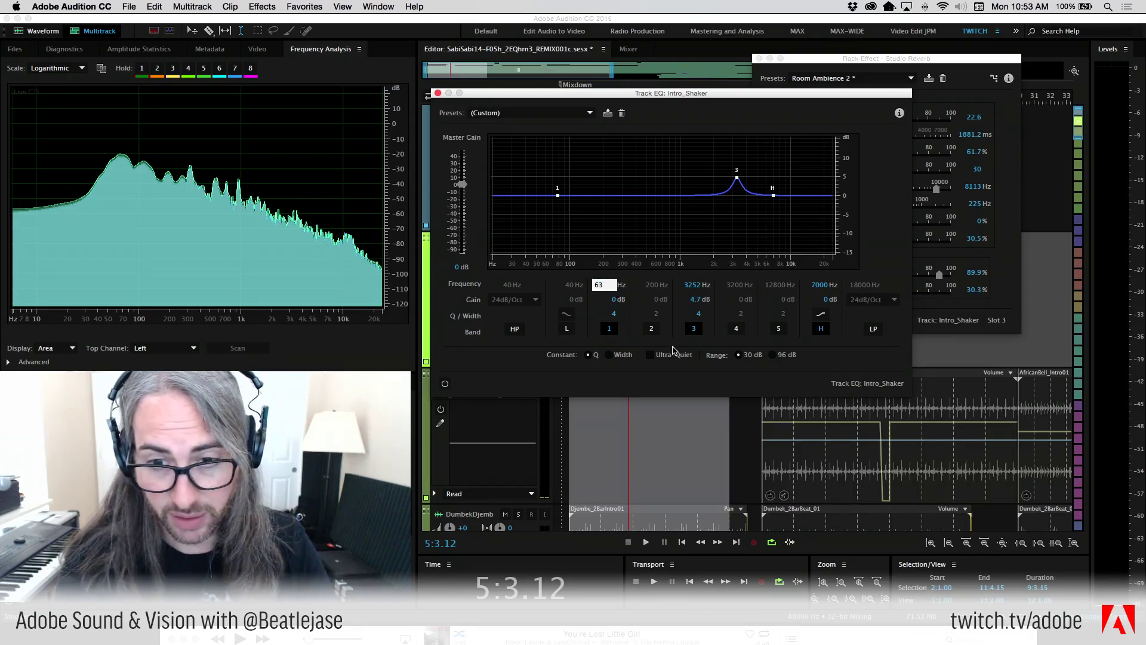
pyautogui.write('63')
pyautogui.press('Return')
pyautogui.click(699, 300)
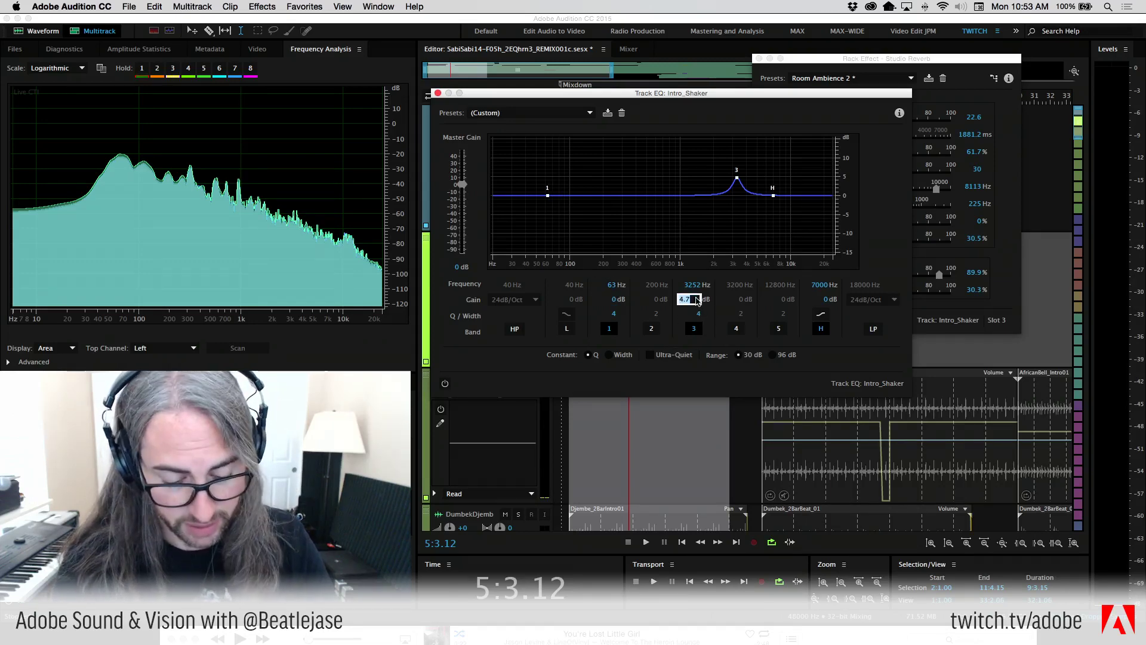
pyautogui.write('0')
pyautogui.press('Return')
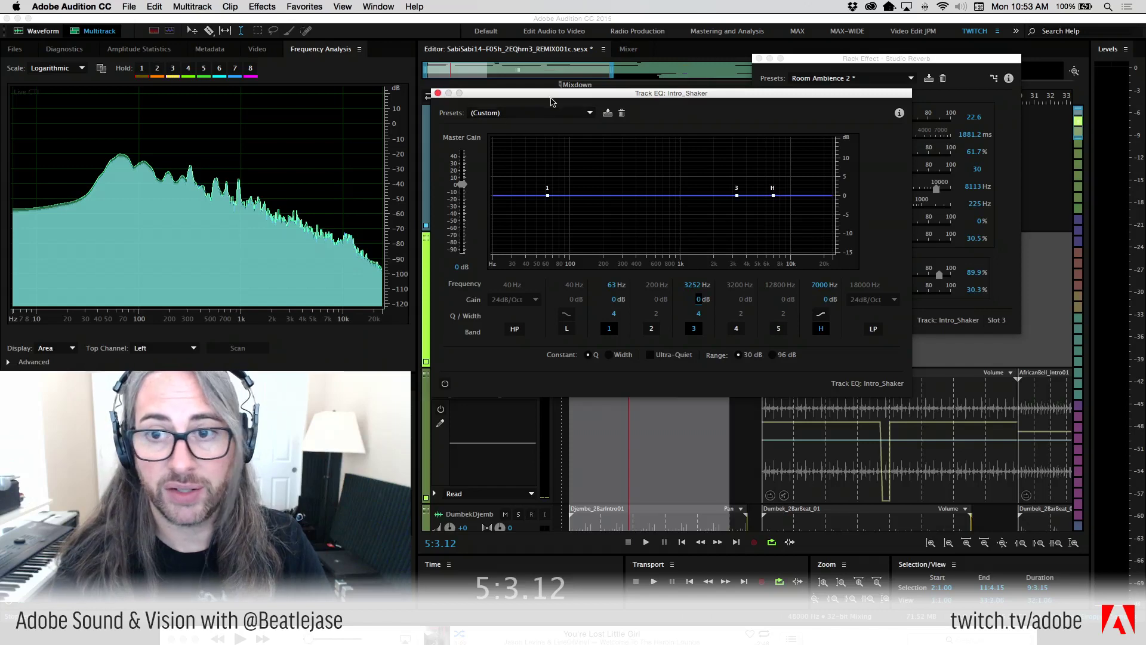
pyautogui.moveTo(553, 102); pyautogui.dragTo(686, 58)
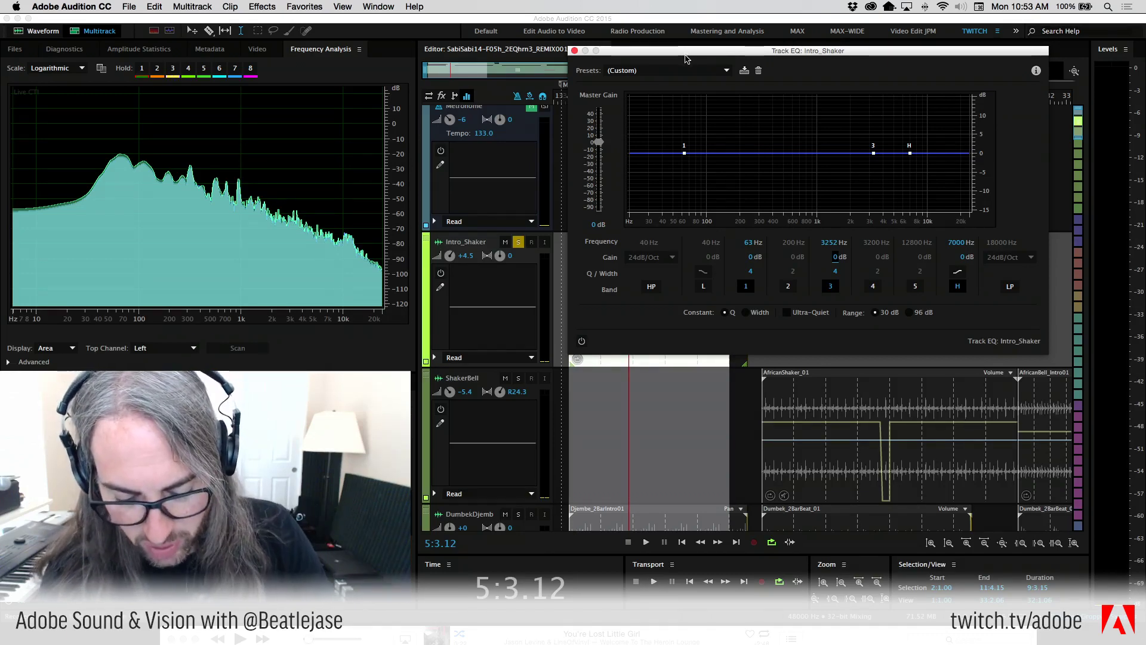
pyautogui.moveTo(647, 55); pyautogui.dragTo(533, 63)
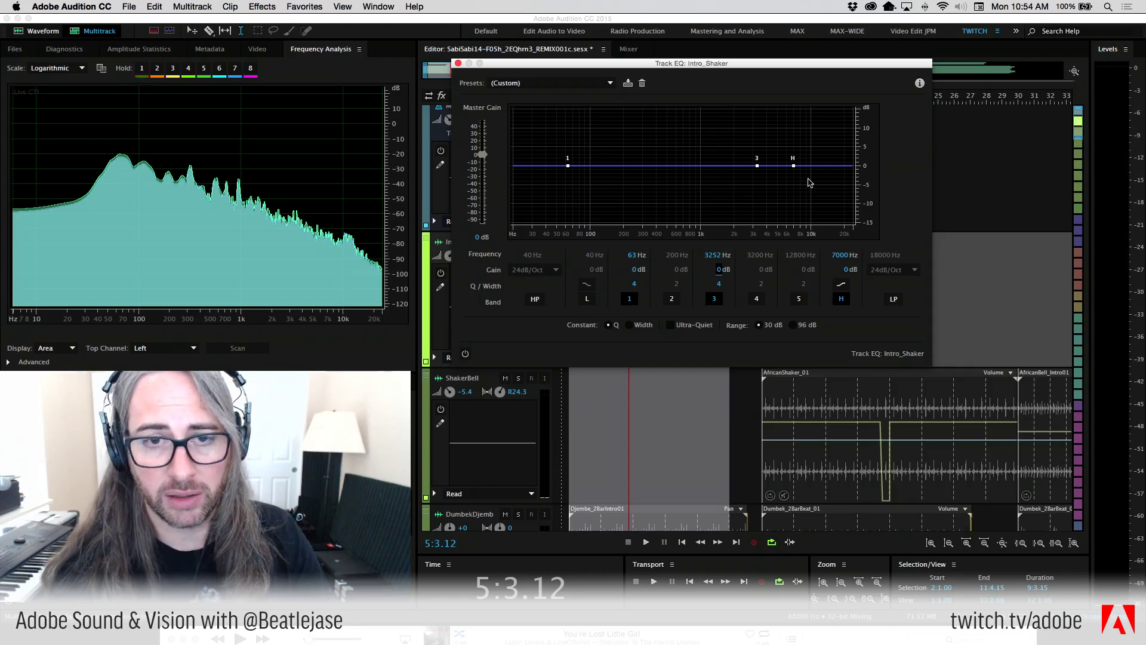
pyautogui.moveTo(591, 66); pyautogui.dragTo(603, 44)
pyautogui.moveTo(700, 39); pyautogui.dragTo(637, 37)
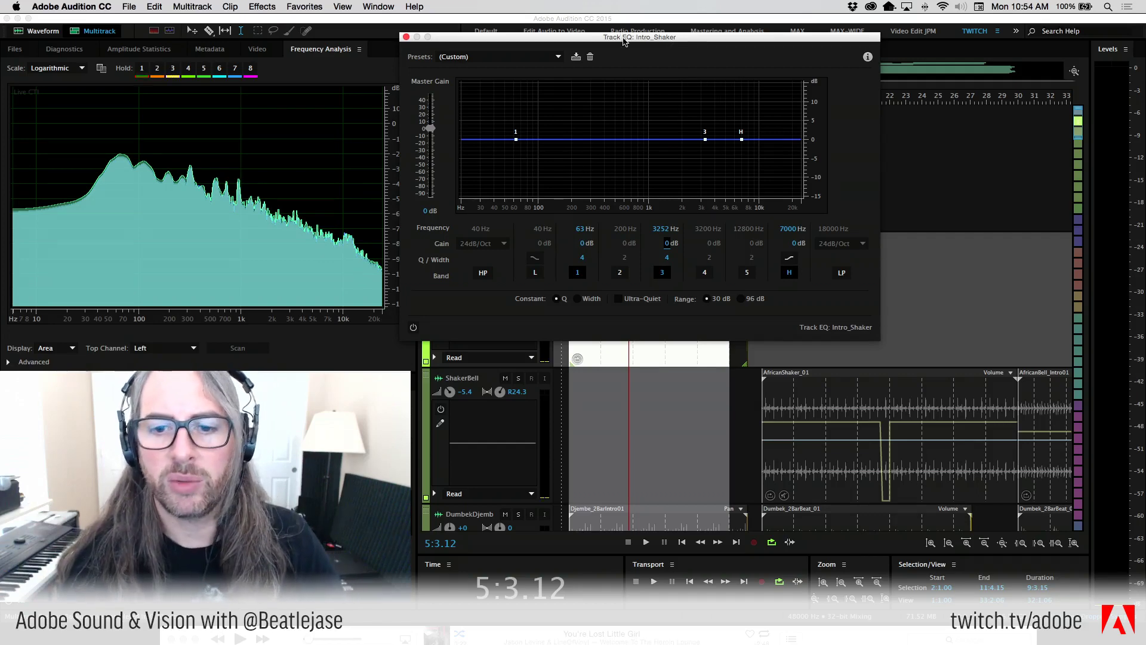
pyautogui.moveTo(624, 41); pyautogui.dragTo(170, 54)
# Play the loop, check the playback mix in Focusrite Control, and return to the Intro_Shaker equalizer in Audition
pyautogui.press('space')
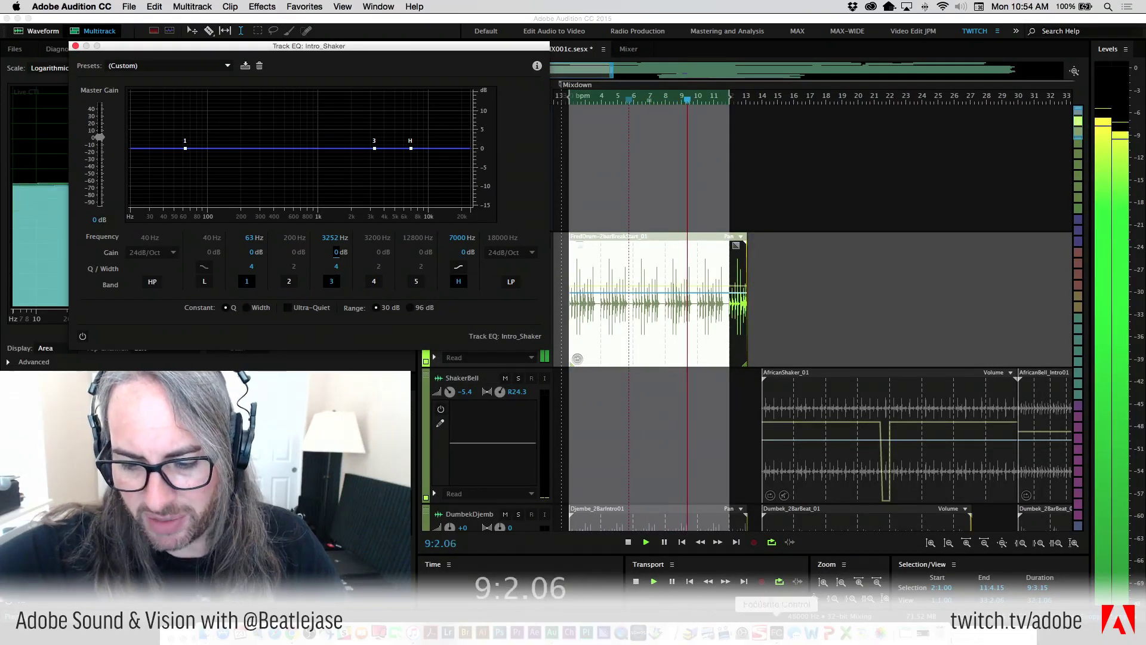
pyautogui.click(777, 632)
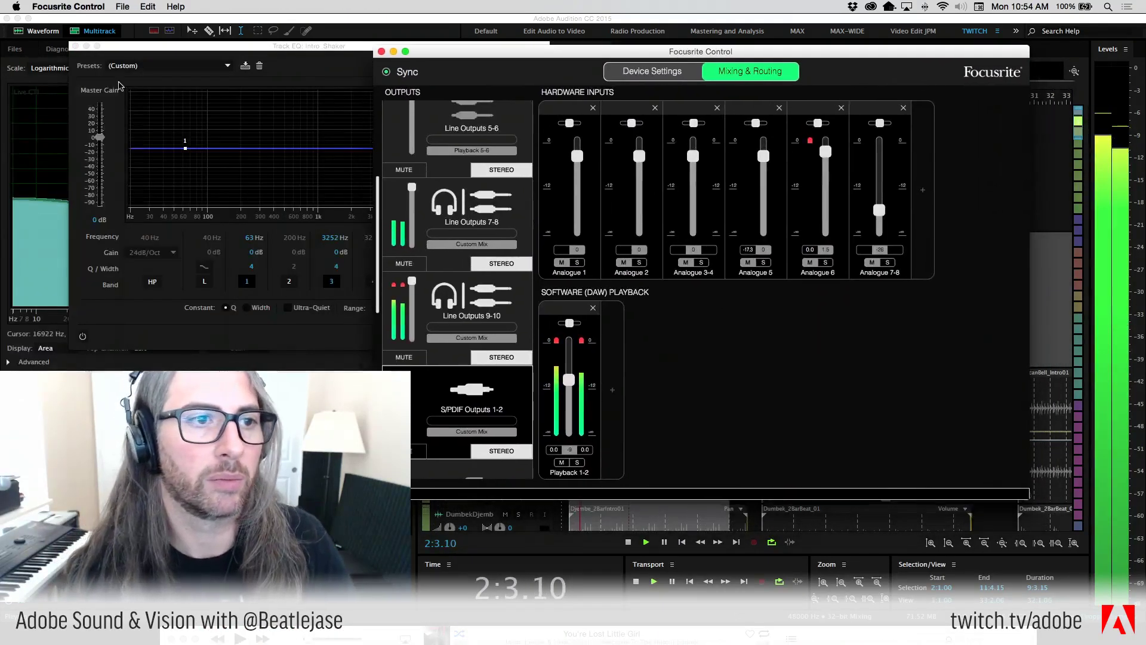
pyautogui.click(213, 49)
pyautogui.moveTo(213, 49); pyautogui.dragTo(521, 22)
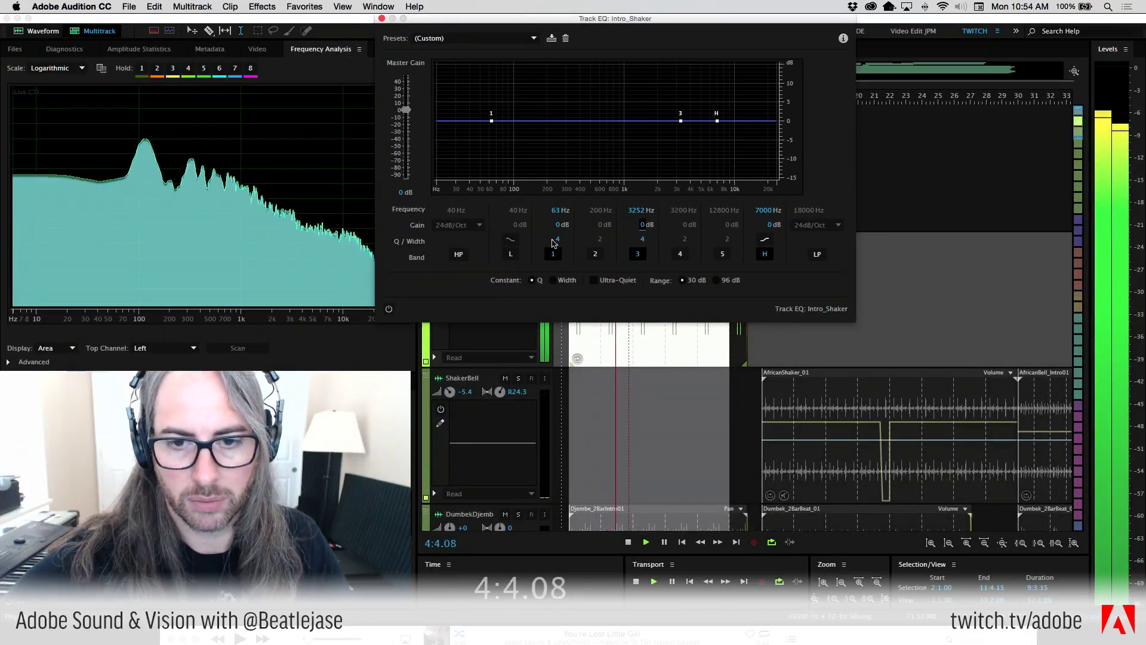
# Boost band 3 of the Intro_Shaker EQ by 4.3 dB at 2939 Hz while the loop plays
pyautogui.click(645, 226)
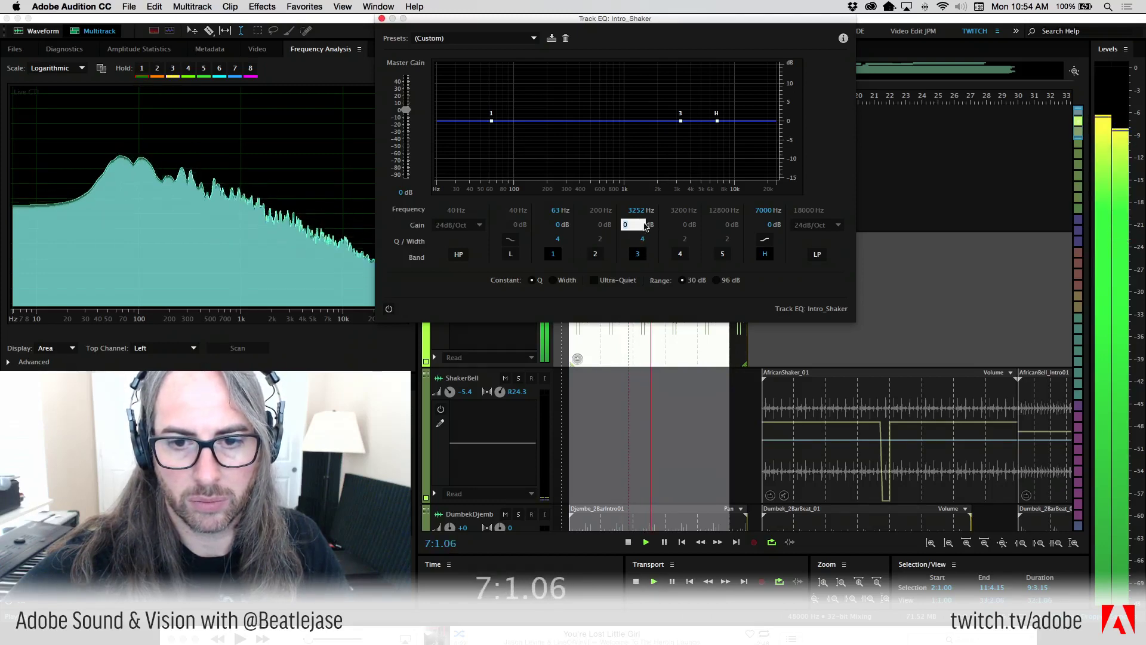
pyautogui.moveTo(646, 225); pyautogui.dragTo(676, 223)
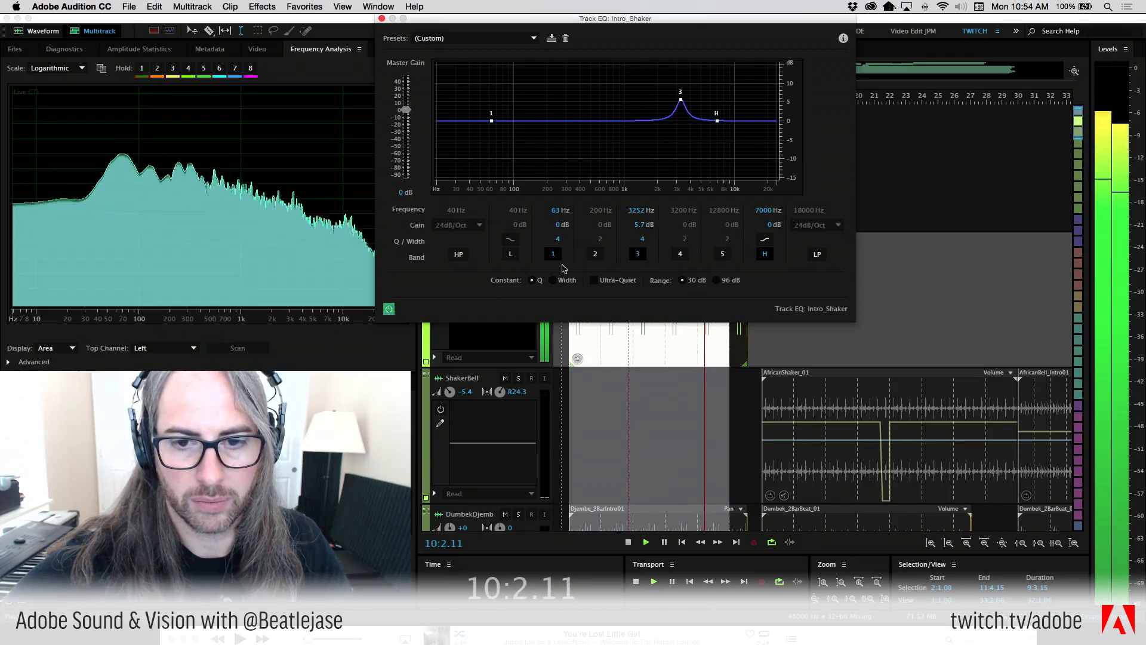
pyautogui.moveTo(646, 225); pyautogui.dragTo(609, 221)
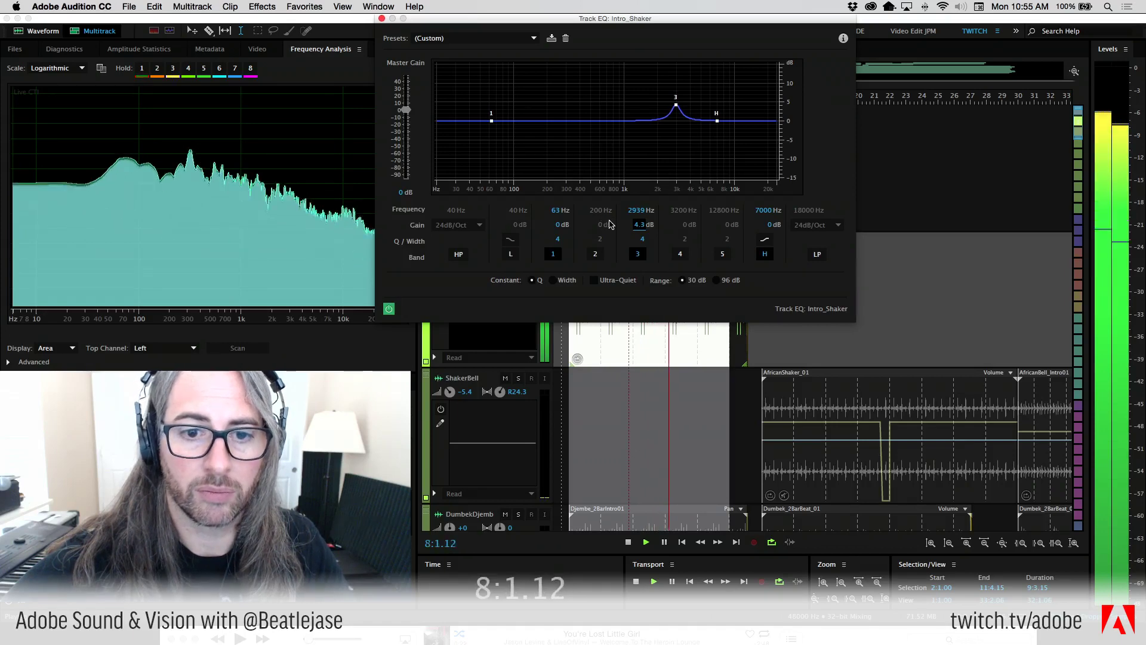
# Boost band 1 of the Intro_Shaker EQ by 11.1 dB at 80 Hz with a Q of 8
pyautogui.click(558, 225)
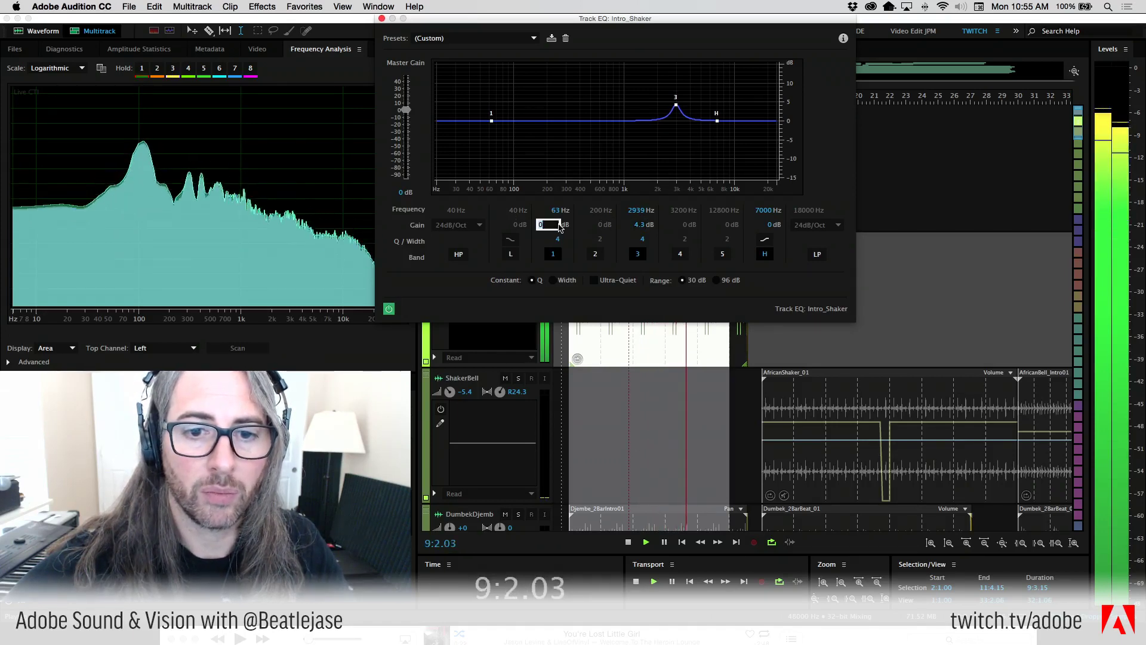
pyautogui.hotkey('shift', 'Tab')
pyautogui.write('80')
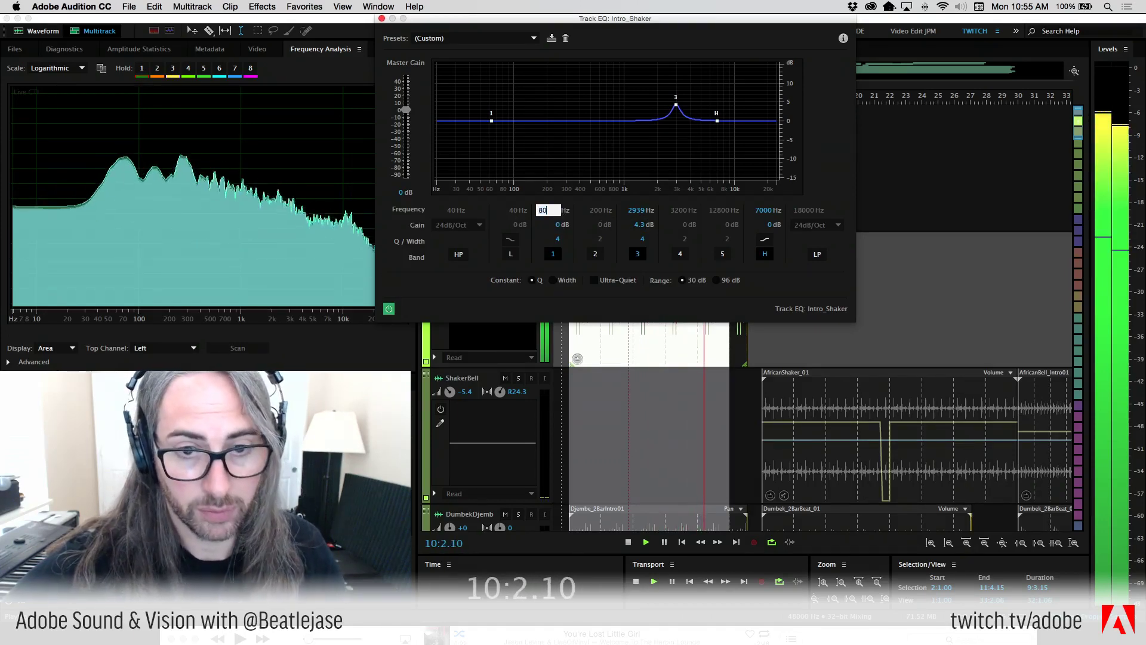
pyautogui.press('Return')
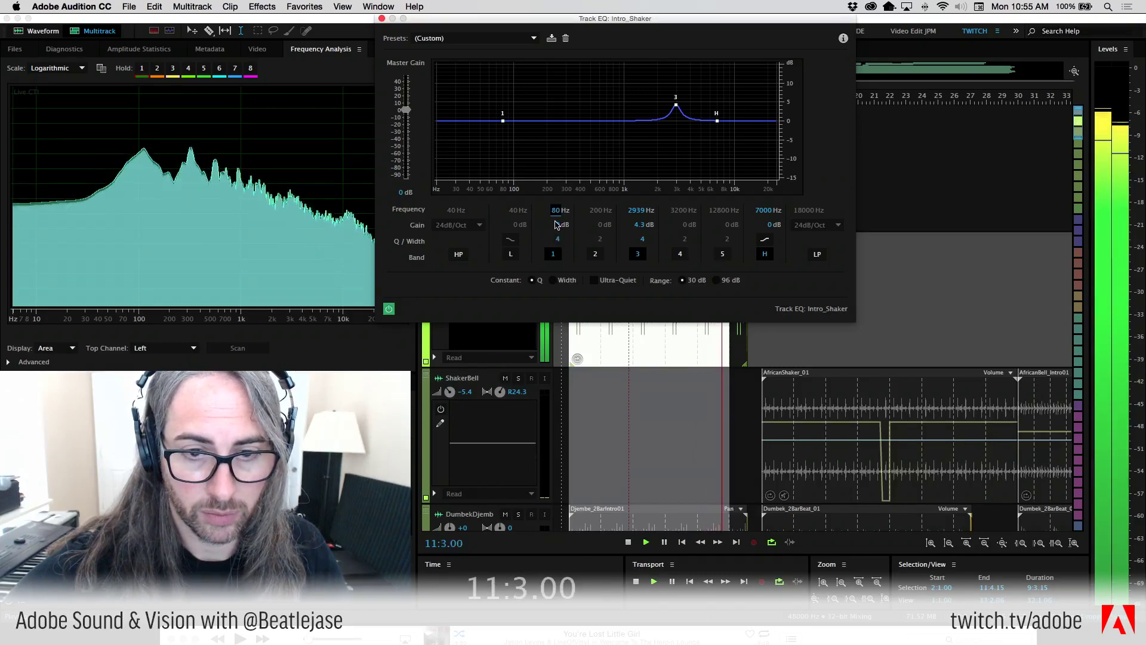
pyautogui.moveTo(558, 239); pyautogui.dragTo(622, 226)
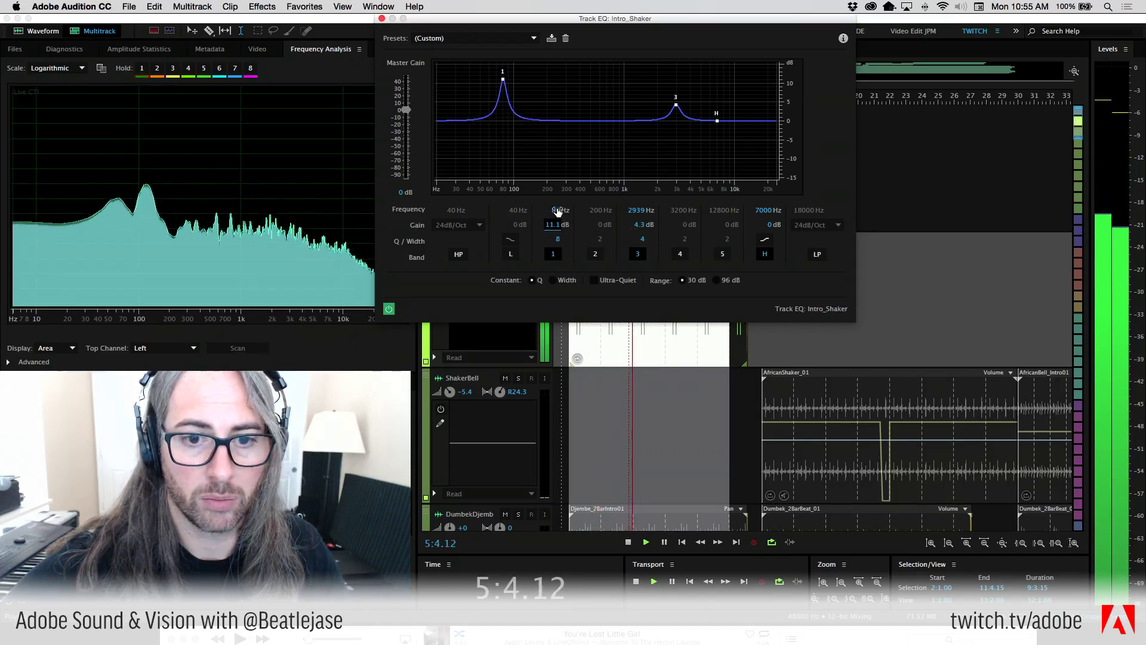
# Sweep EQ band 1 up to 110 Hz, set its gain to -1.8 dB, and switch the EQ on
pyautogui.moveTo(557, 212); pyautogui.dragTo(563, 210)
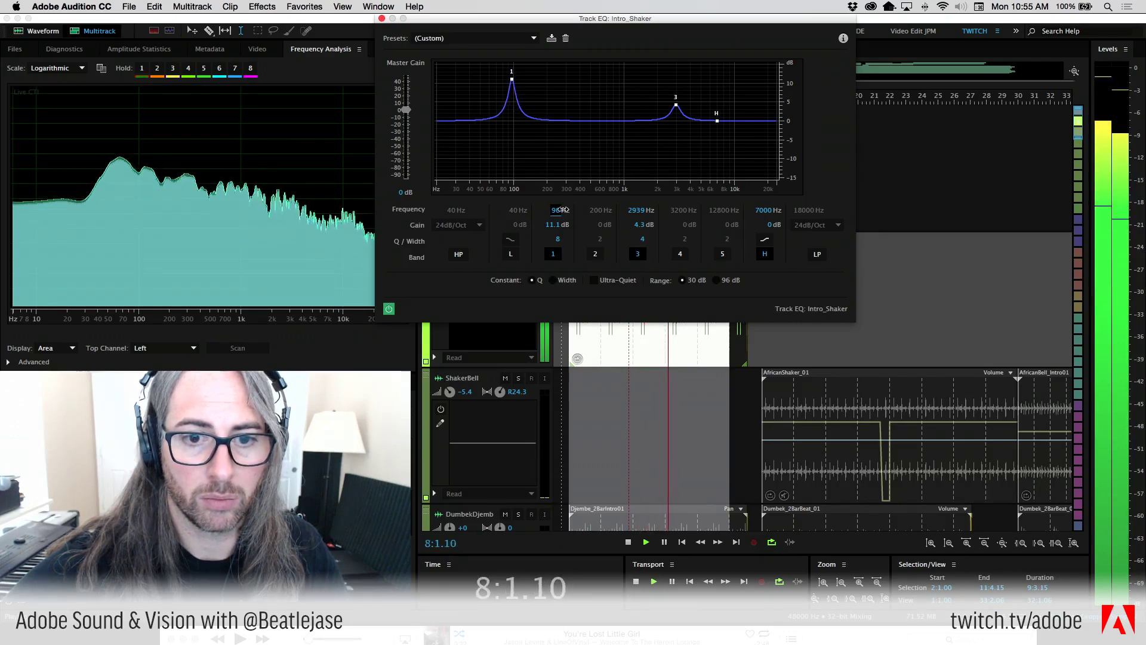
pyautogui.moveTo(563, 210); pyautogui.dragTo(568, 210)
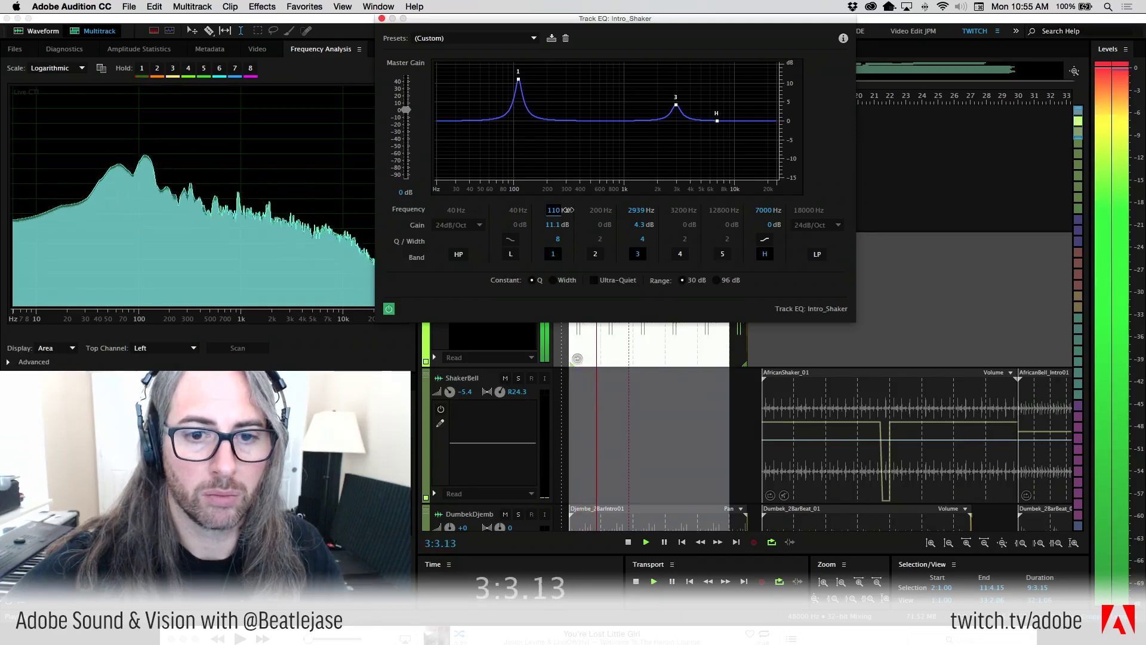
pyautogui.moveTo(557, 224); pyautogui.dragTo(477, 224)
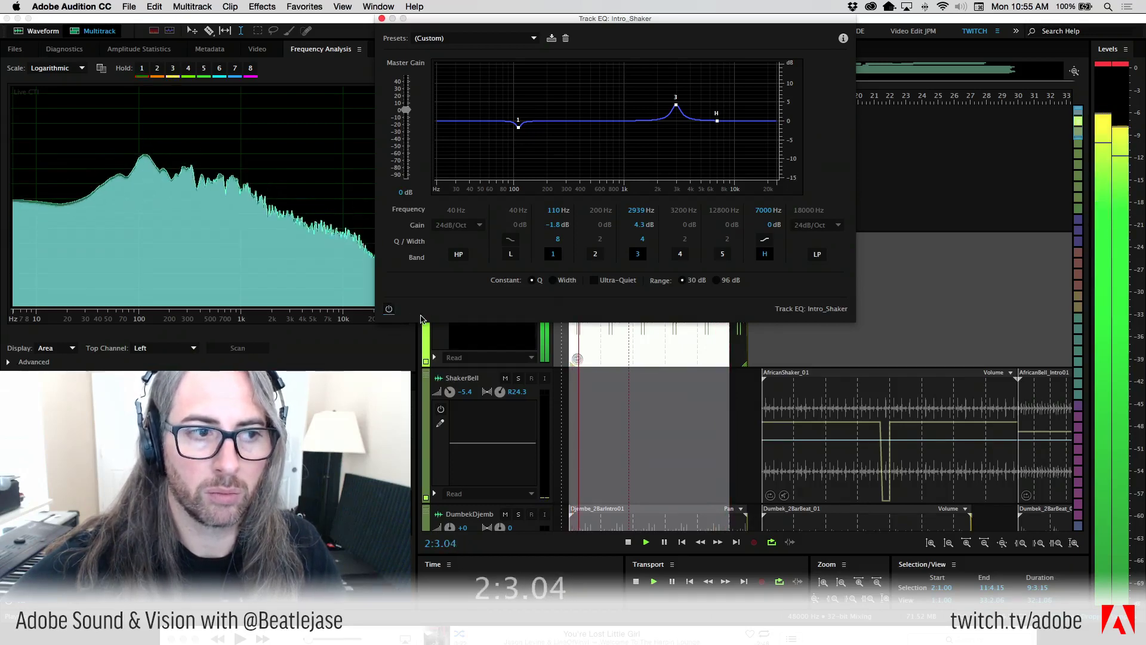
pyautogui.click(389, 309)
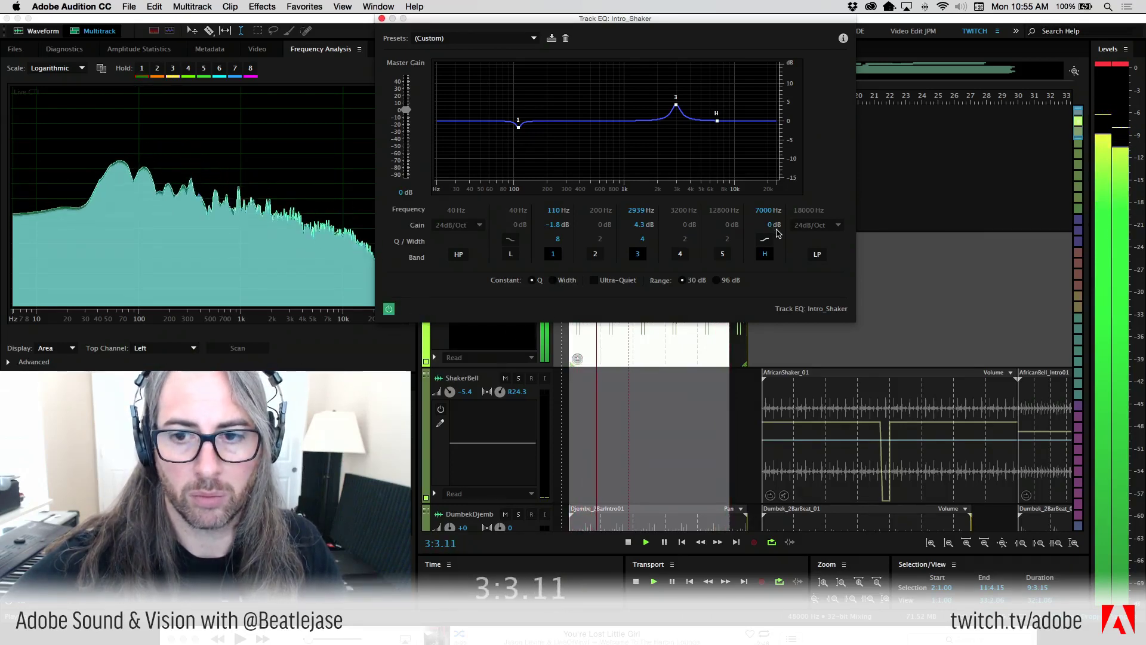
# Set the EQ's high shelf to 11615 Hz with 1.9 dB gain, and compare the sound with the EQ bypassed and active
pyautogui.click(764, 254)
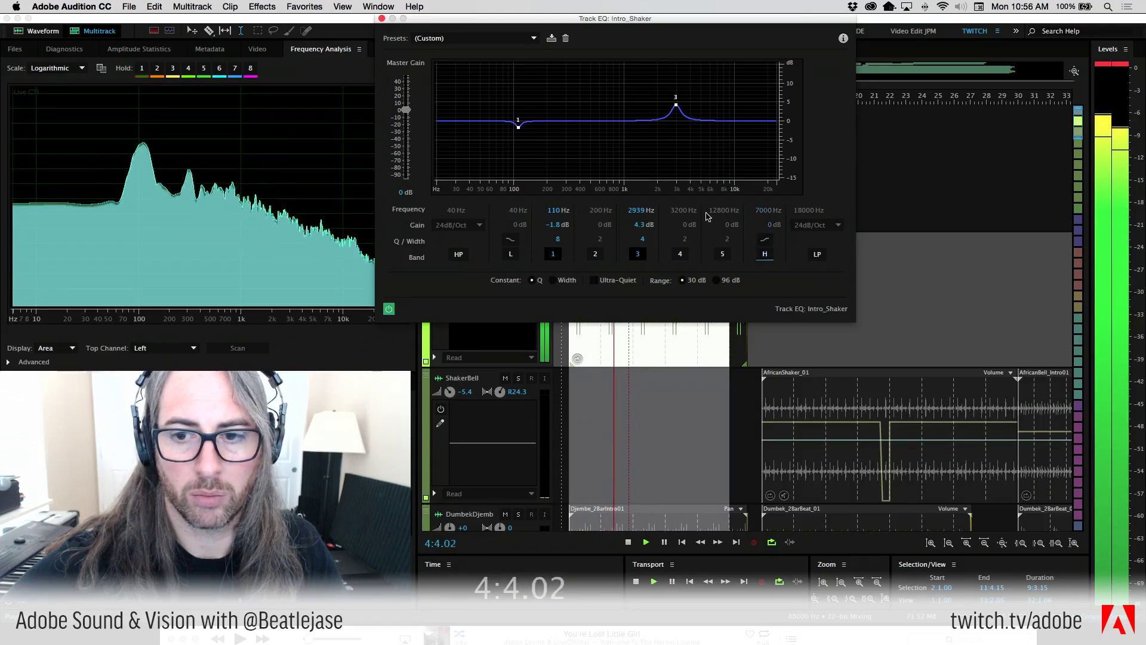
pyautogui.click(765, 254)
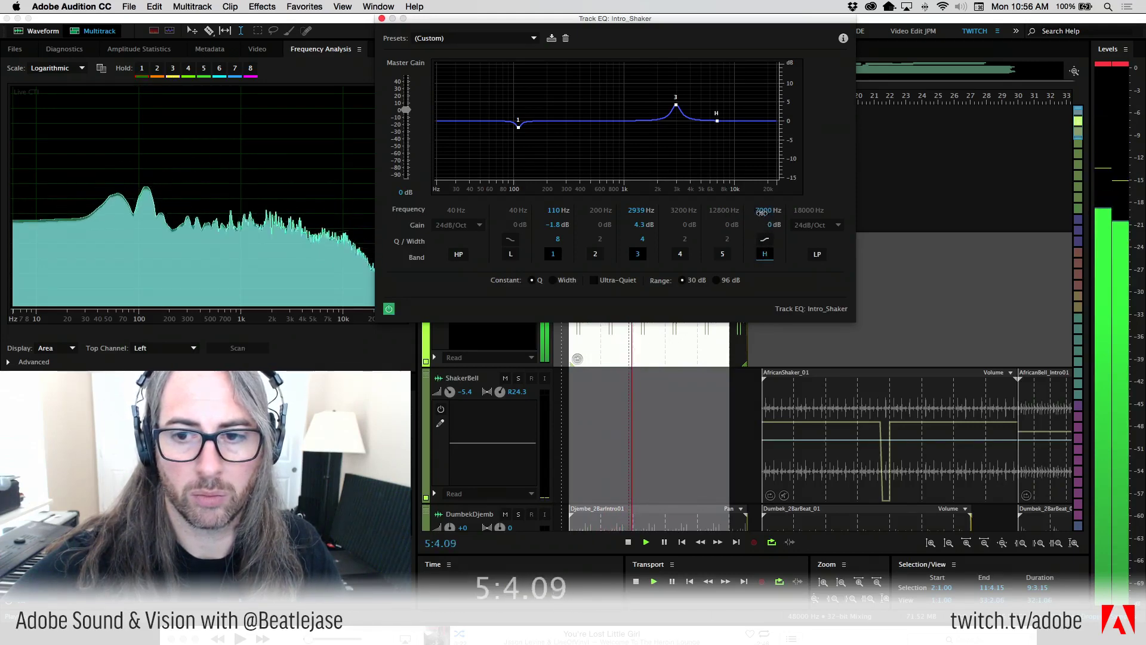
pyautogui.moveTo(761, 212); pyautogui.dragTo(783, 223)
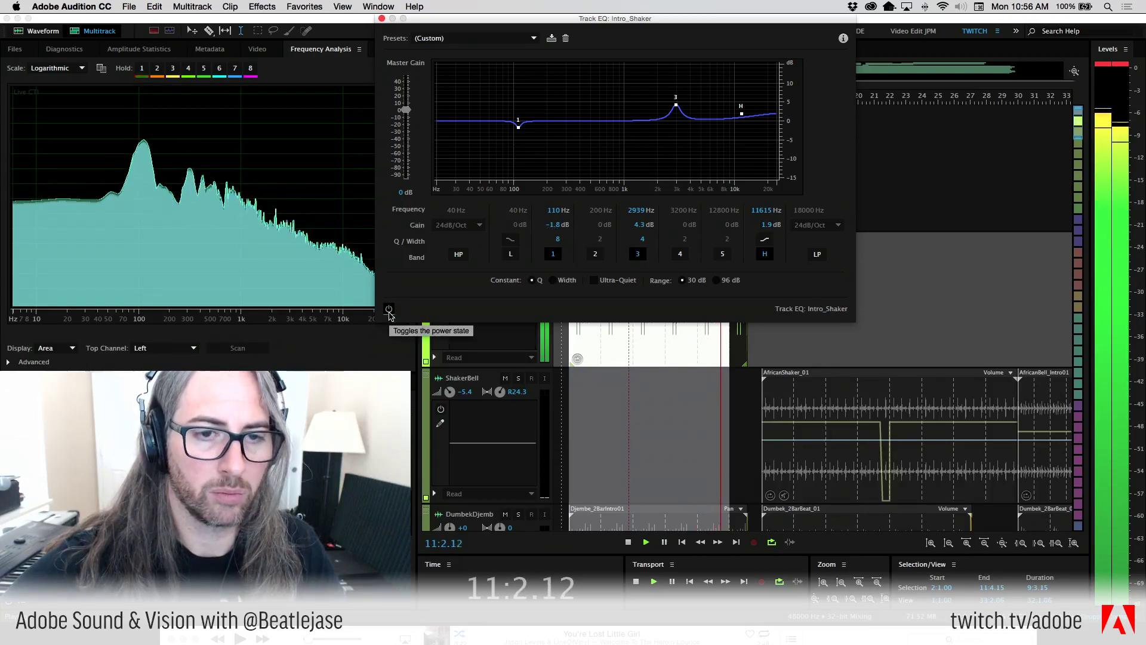
pyautogui.click(389, 310)
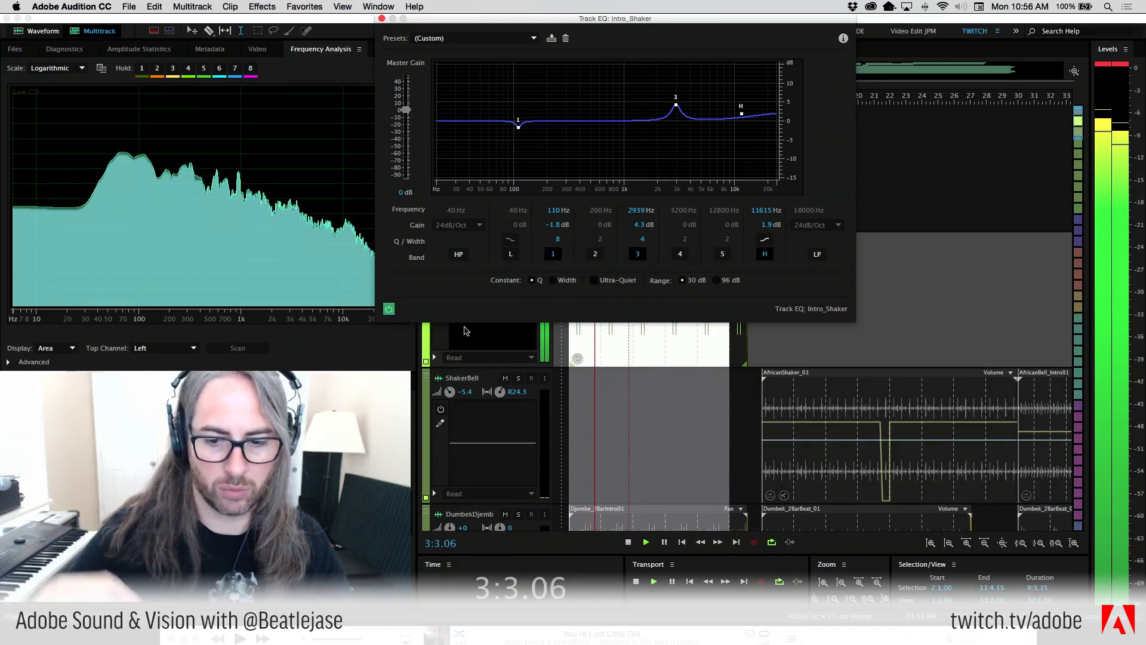
# Check the input and playback levels in Focusrite Control, return to Audition, and stop playback
pyautogui.press('super+Tab')
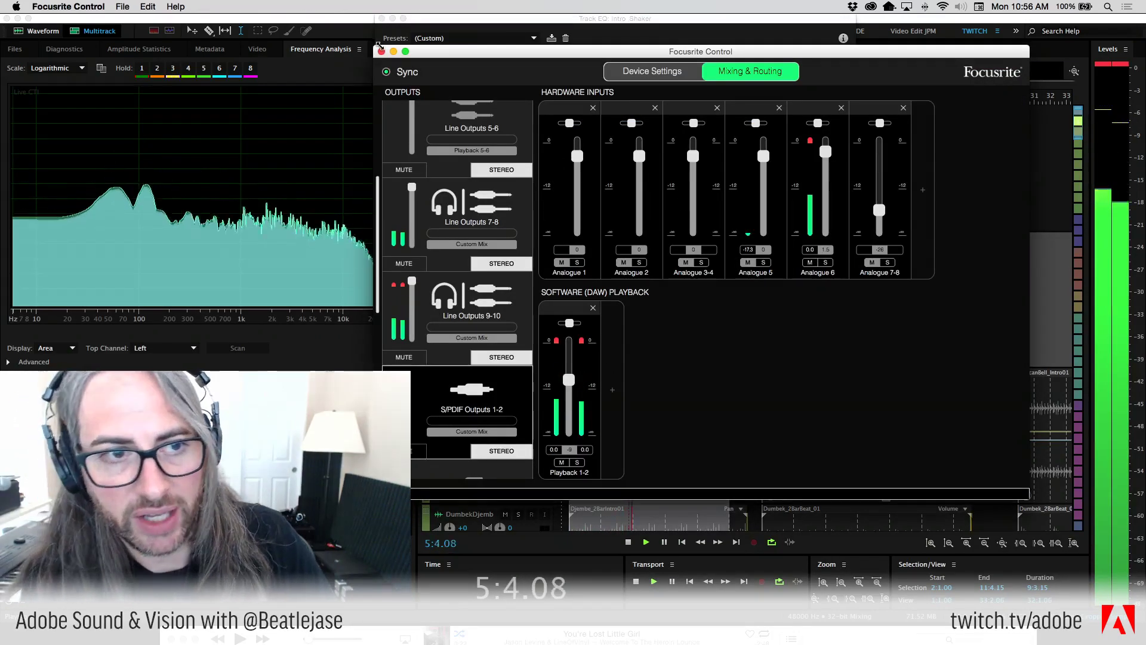
pyautogui.click(291, 83)
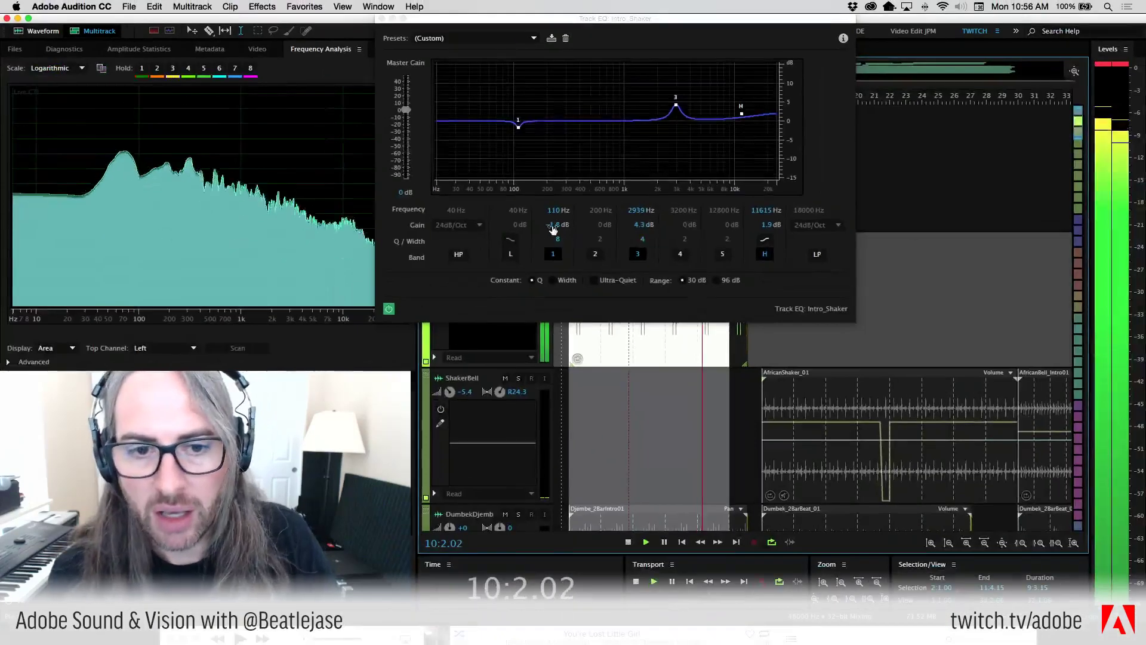
pyautogui.press('space')
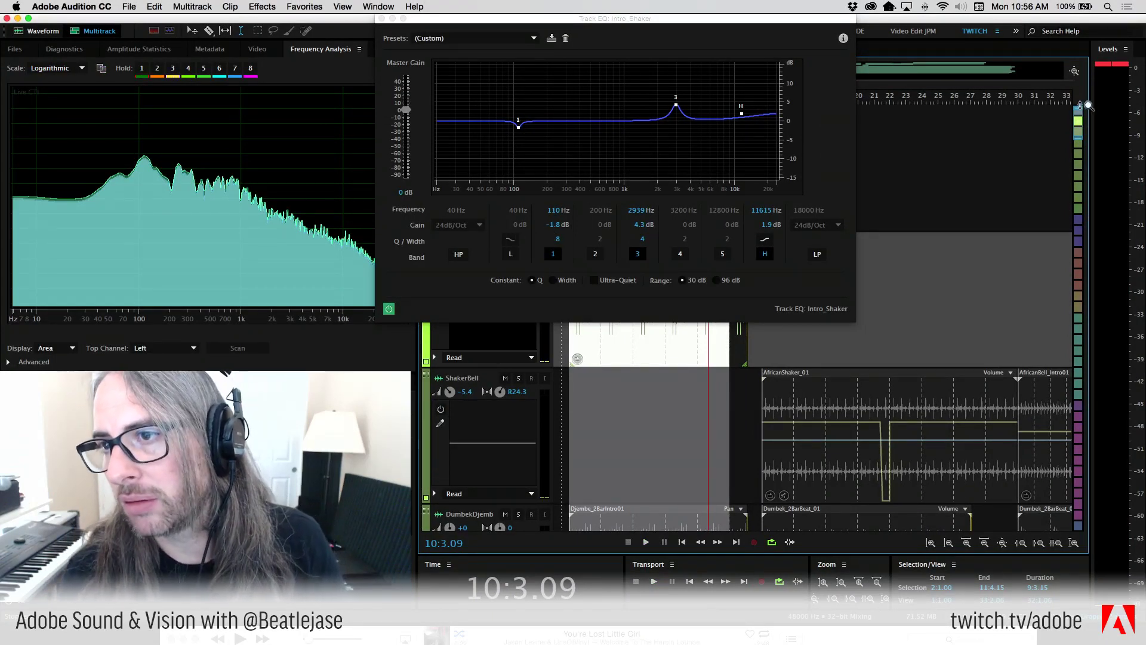
# Boost EQ band 1 to 12.1 dB and sweep its frequency from 39 Hz up to 110 Hz while listening to the shaker
pyautogui.click(1108, 64)
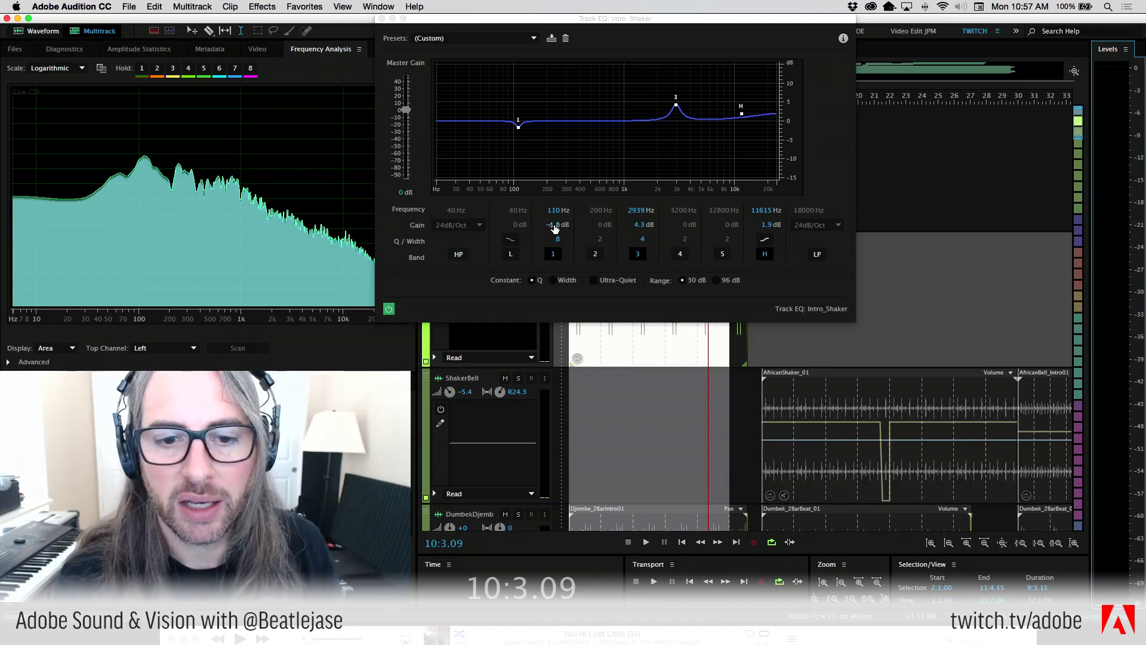
pyautogui.moveTo(549, 225); pyautogui.dragTo(572, 224)
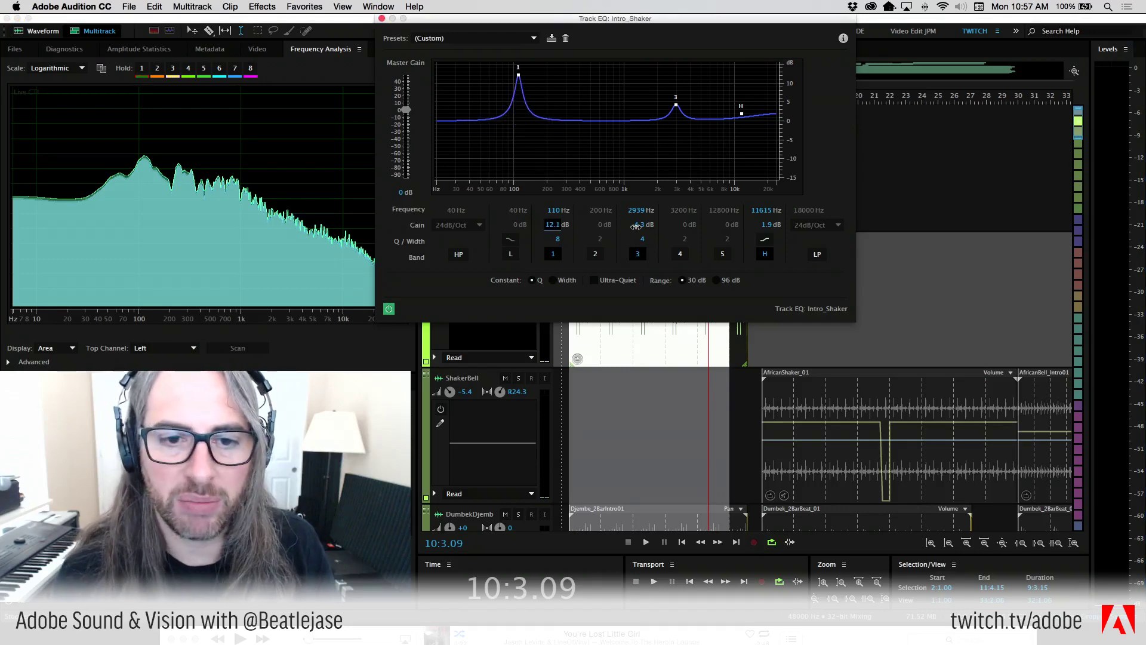
pyautogui.moveTo(553, 210)
pyautogui.mouseDown()
pyautogui.moveTo(567, 211)
pyautogui.moveTo(531, 215)
pyautogui.mouseUp()
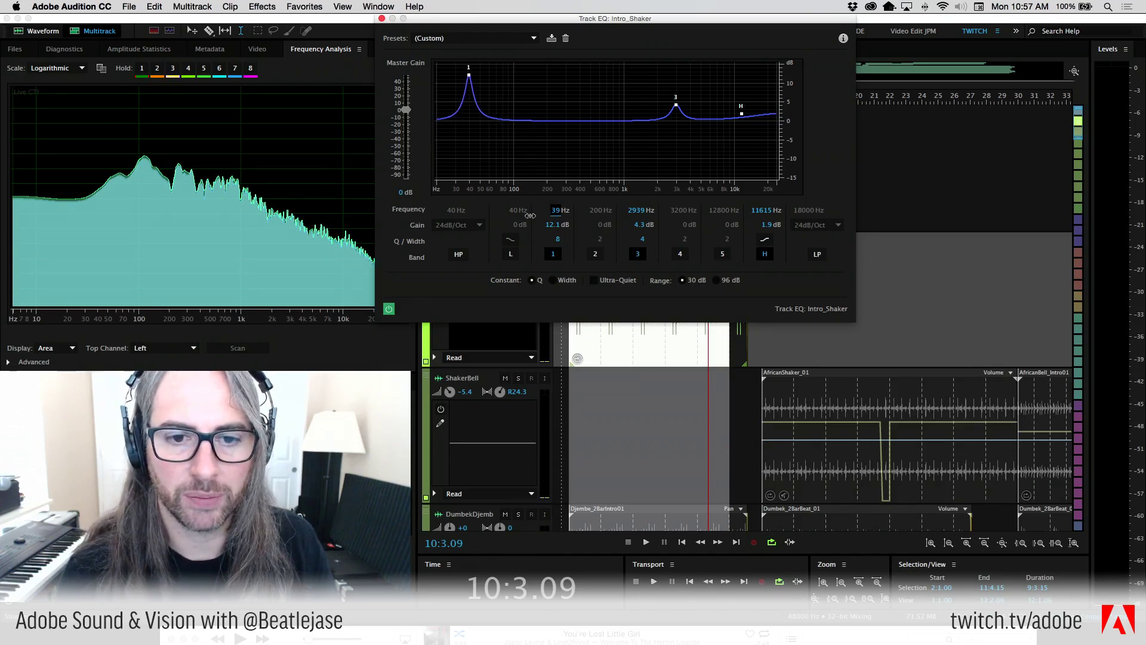
pyautogui.press('space')
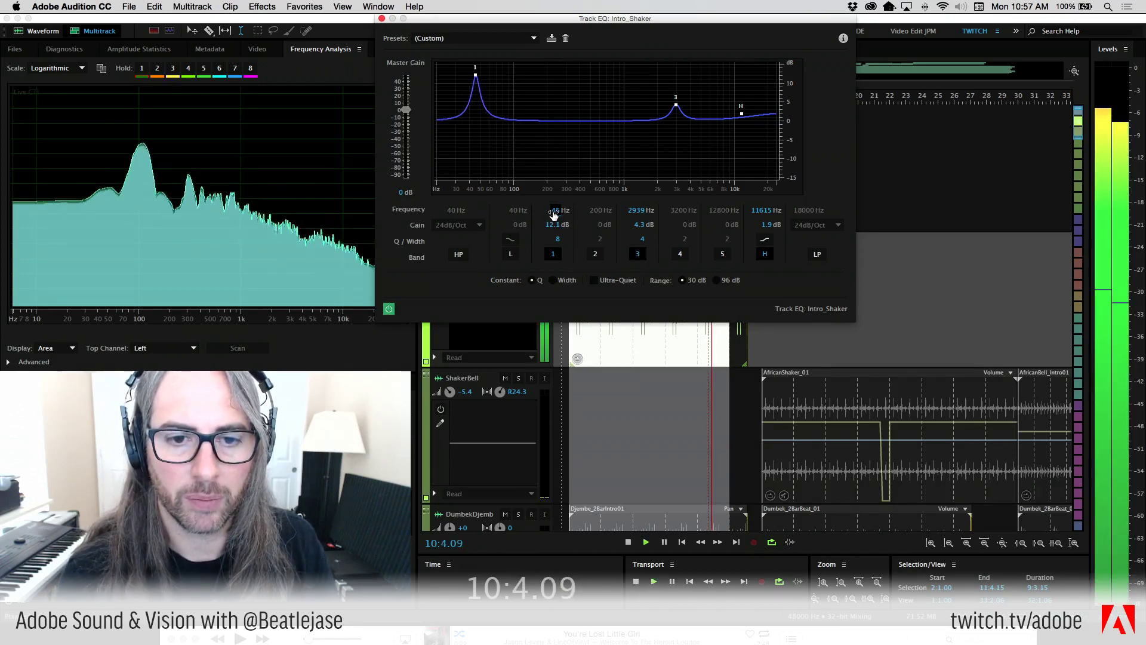
pyautogui.moveTo(552, 210); pyautogui.dragTo(580, 209)
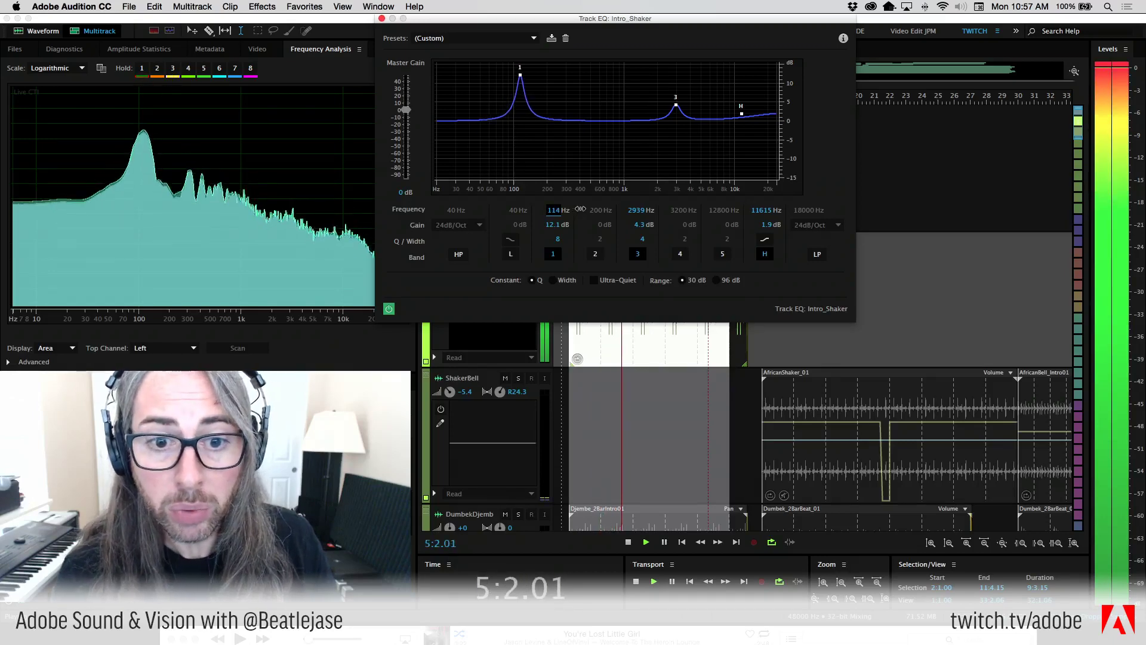
pyautogui.press('space')
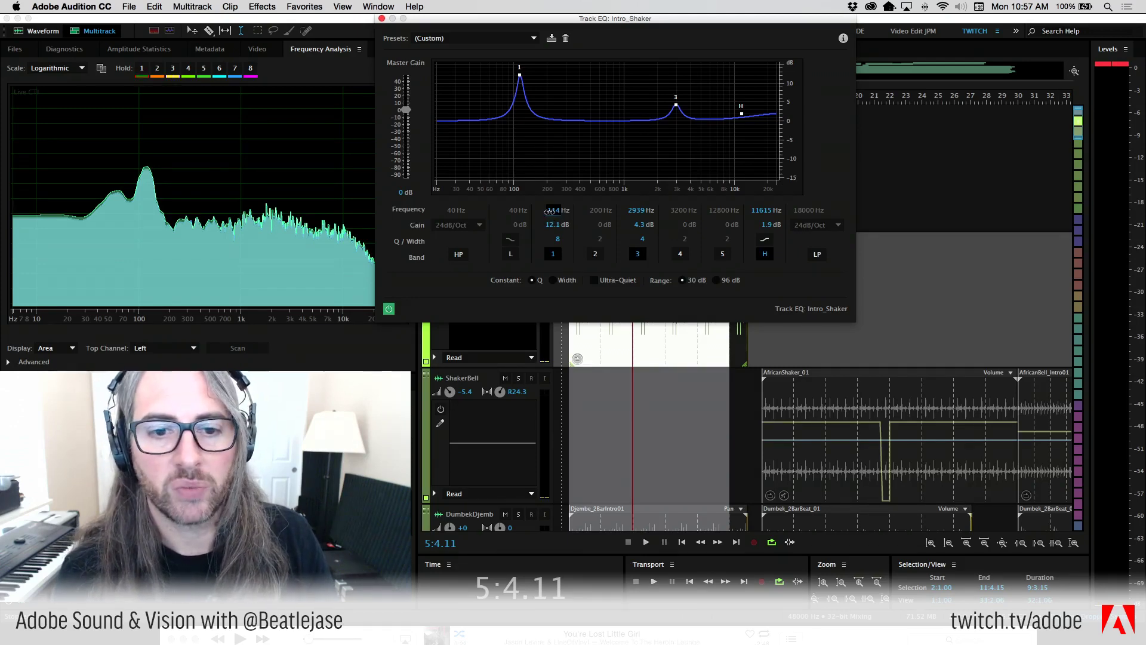
pyautogui.press('space')
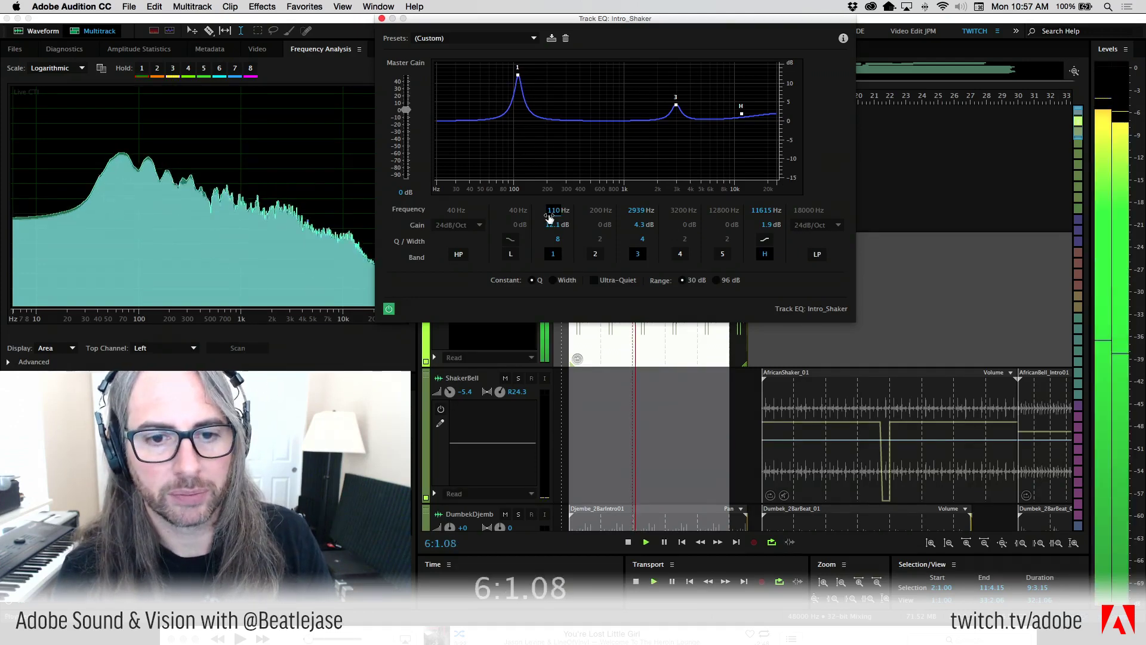
pyautogui.press('space')
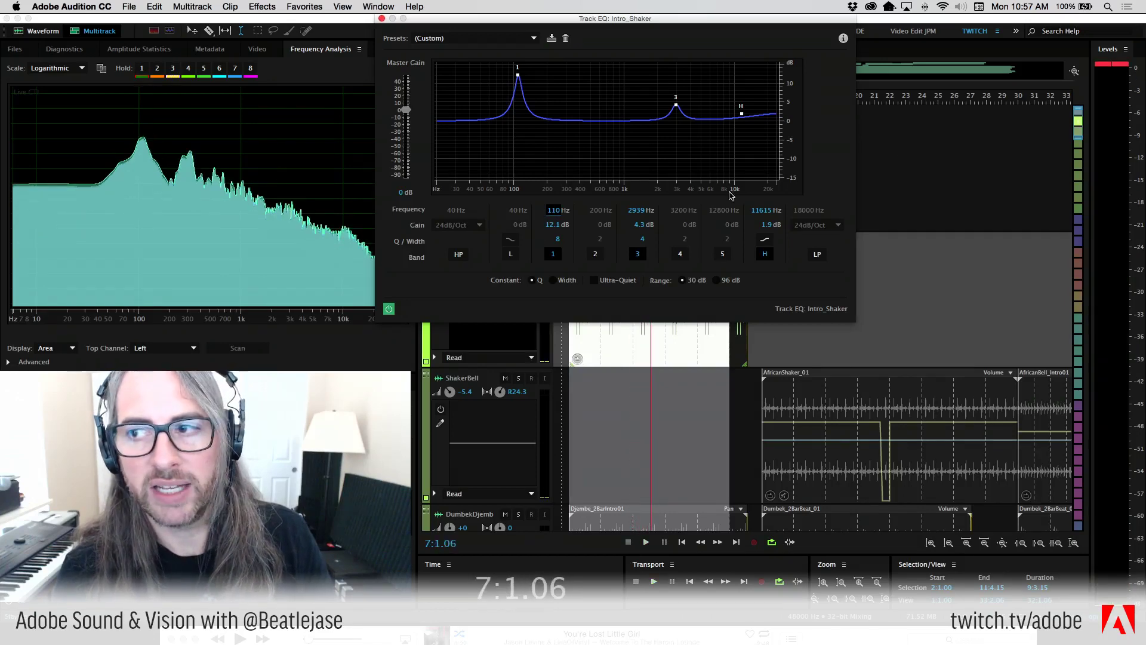
# Reset the clip indicators, audition band 1 around 110 Hz again, and return its gain to -1.8 dB
pyautogui.click(1109, 70)
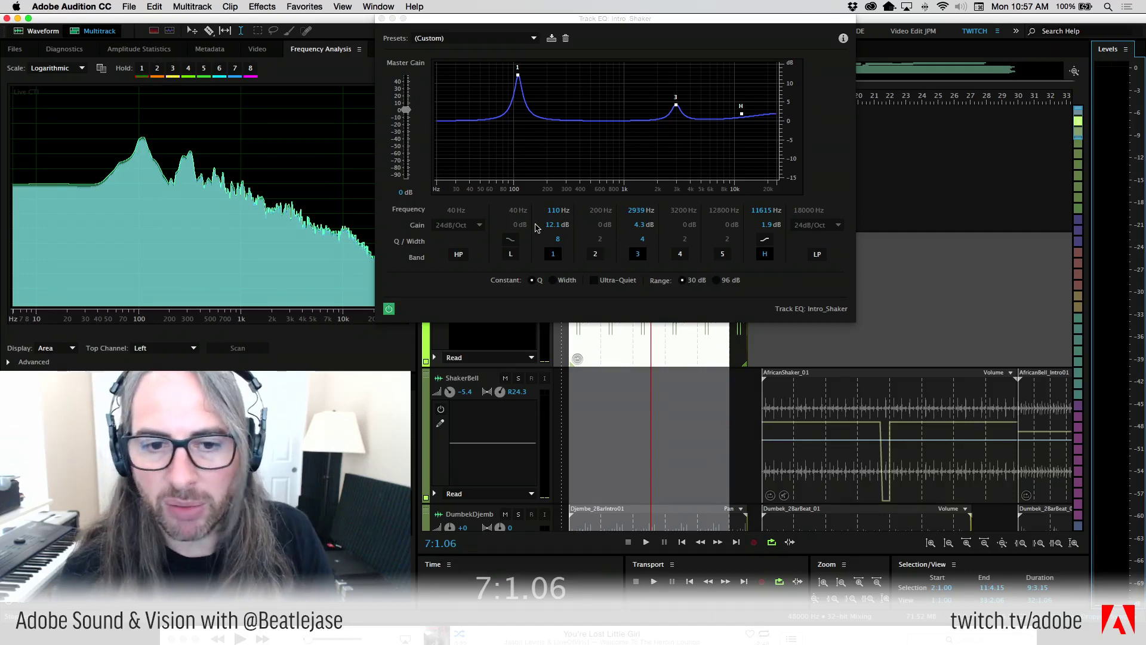
pyautogui.press('space')
pyautogui.moveTo(553, 210)
pyautogui.mouseDown()
pyautogui.moveTo(578, 212)
pyautogui.moveTo(559, 218)
pyautogui.mouseUp()
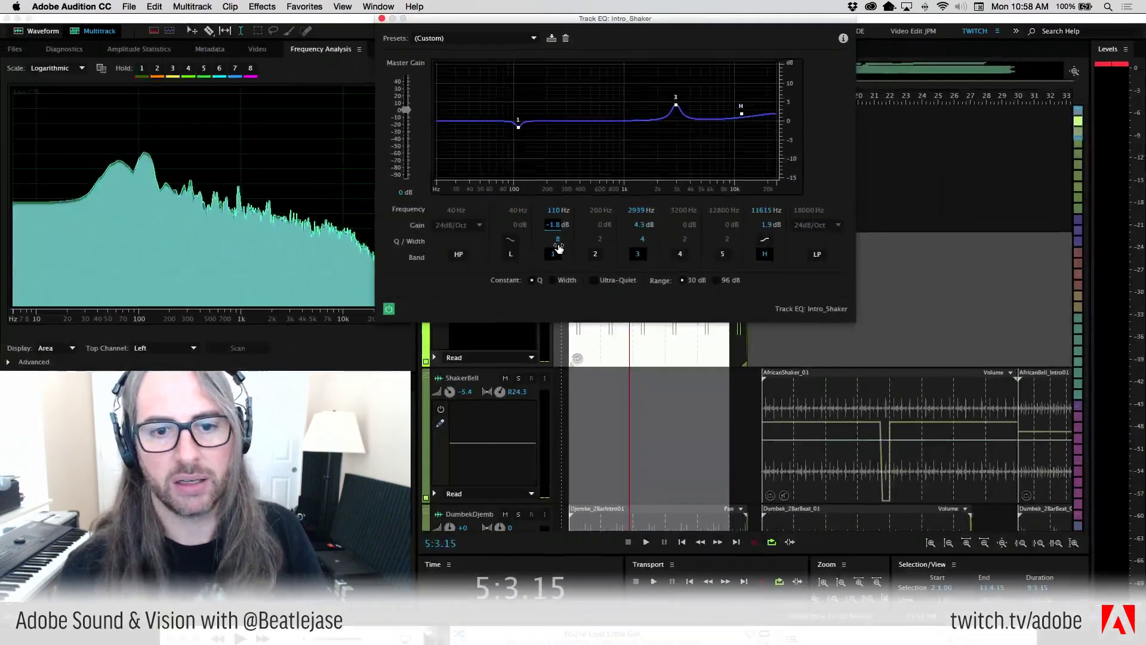
pyautogui.click(559, 123)
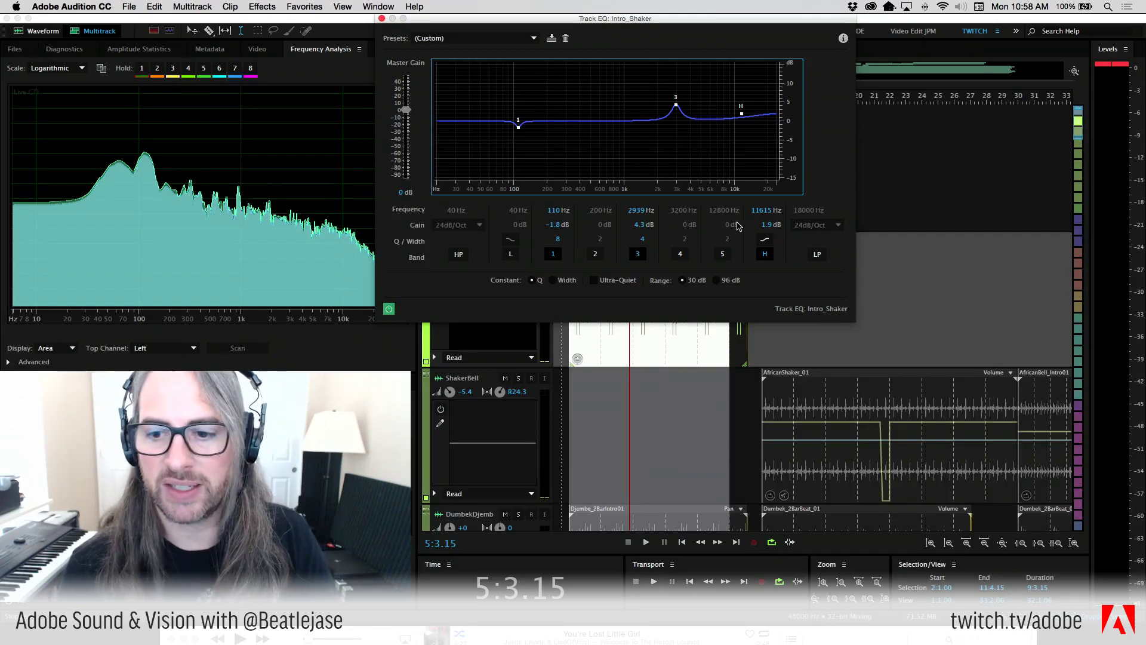
# Try enlarging the Intro_Shaker Track EQ window, shrink it again, and close it
pyautogui.moveTo(855, 323); pyautogui.dragTo(882, 398)
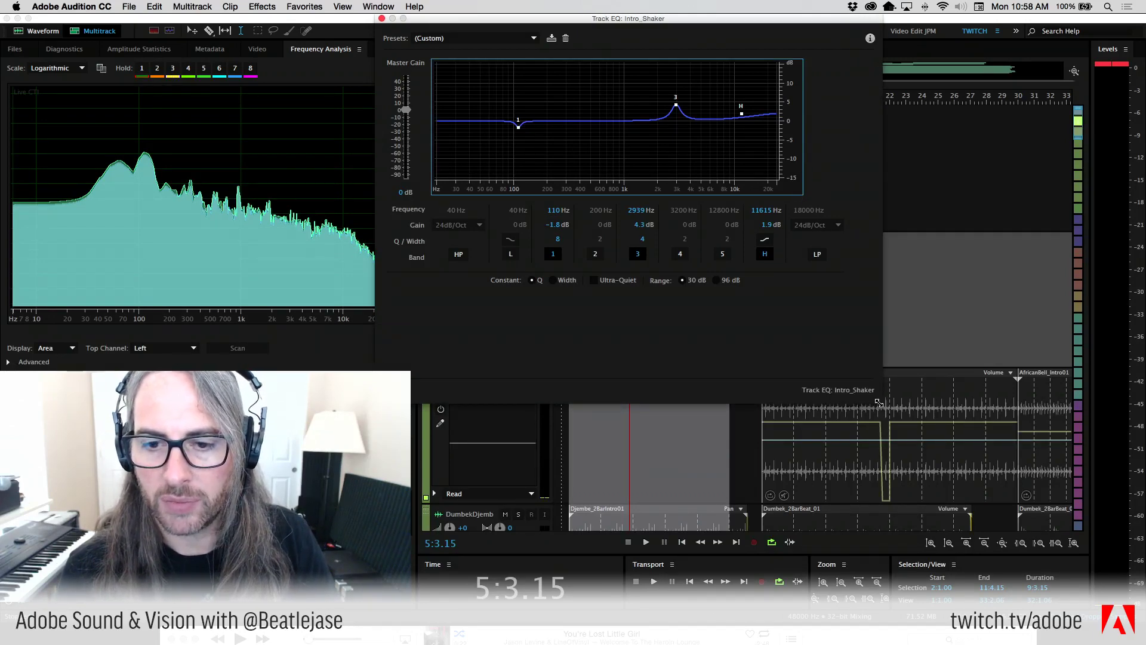
pyautogui.moveTo(879, 403); pyautogui.dragTo(844, 321)
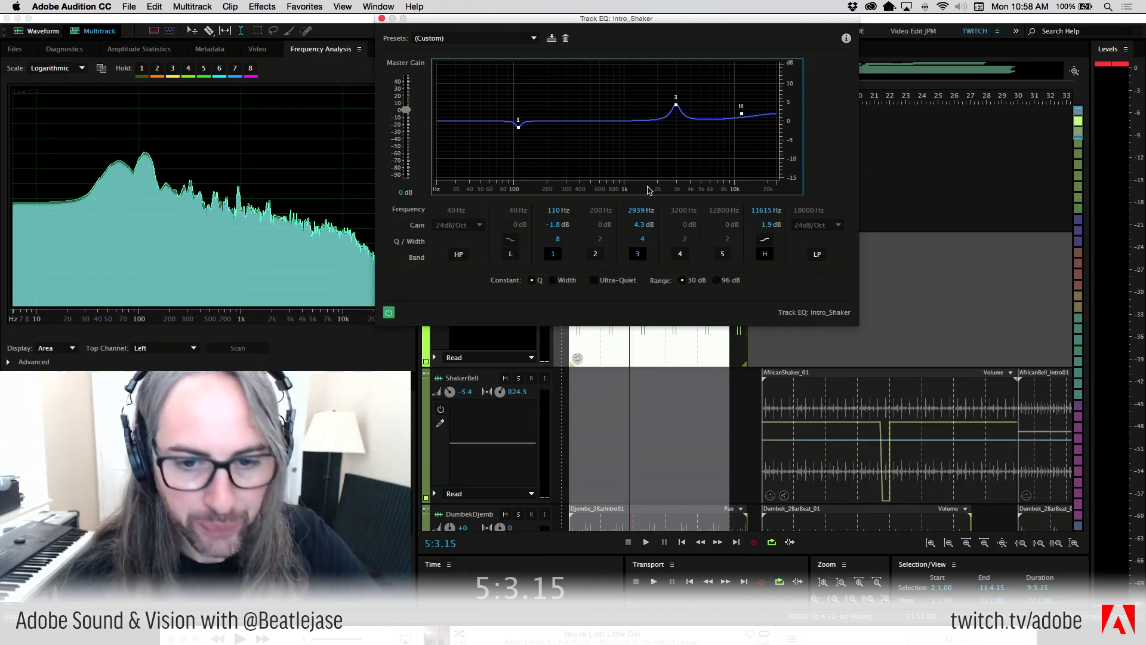
pyautogui.click(381, 19)
# Solo the DumbekDjemb track during playback and take Intro_Shaker out of solo
pyautogui.press('space')
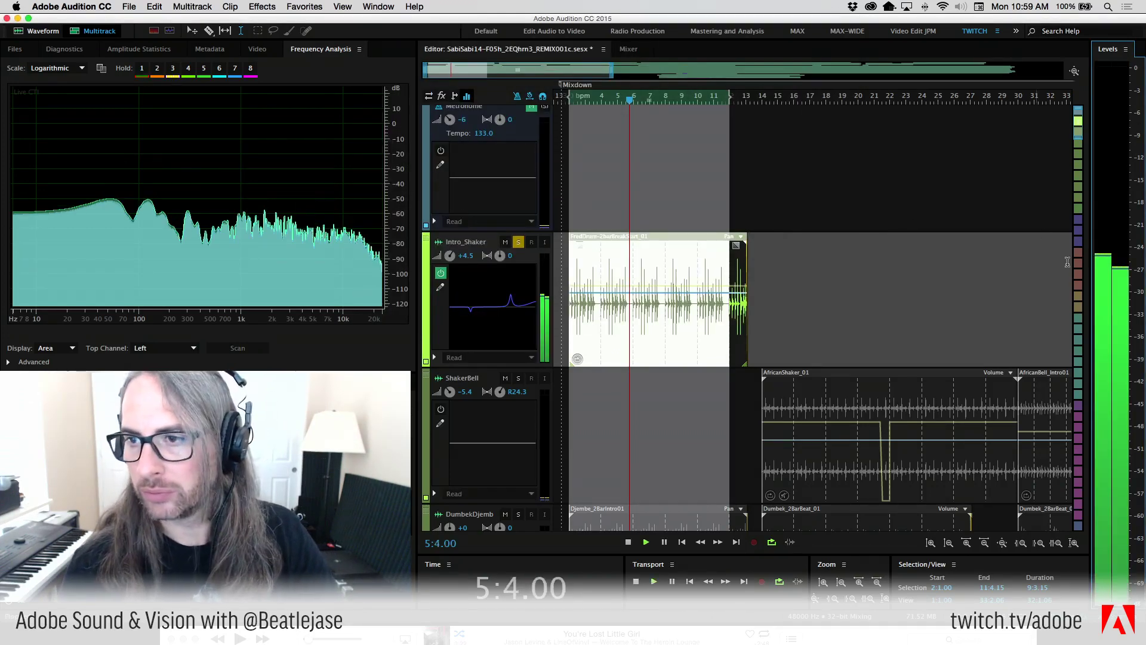
pyautogui.moveTo(1079, 126)
pyautogui.mouseDown()
pyautogui.moveTo(1078, 156)
pyautogui.moveTo(1078, 140)
pyautogui.mouseUp()
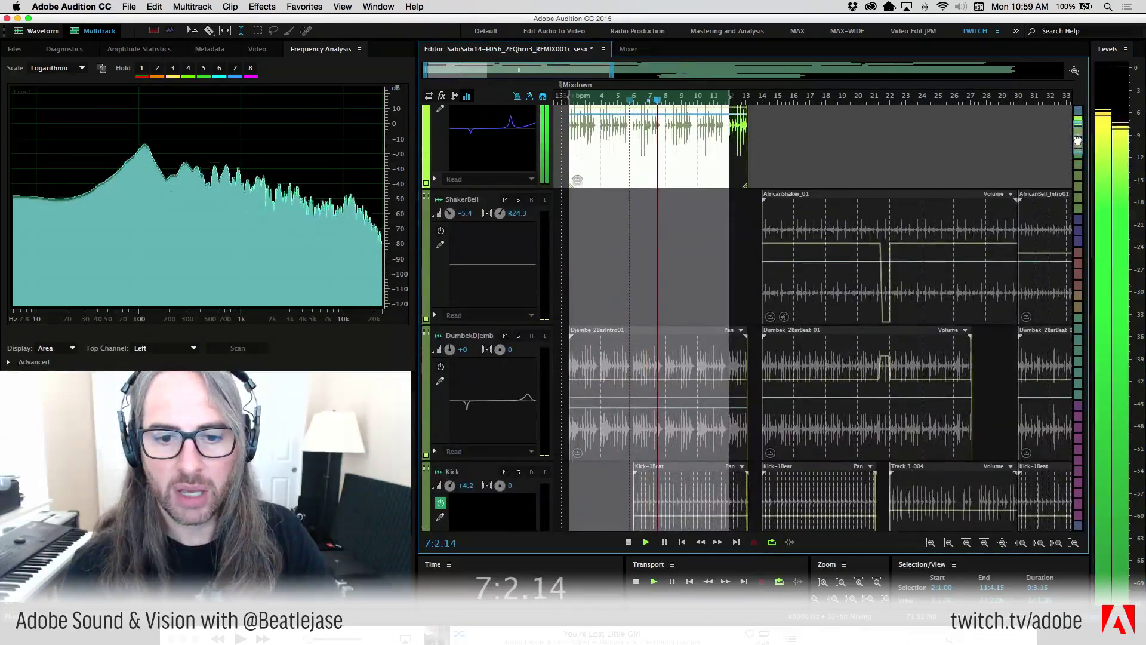
pyautogui.click(518, 336)
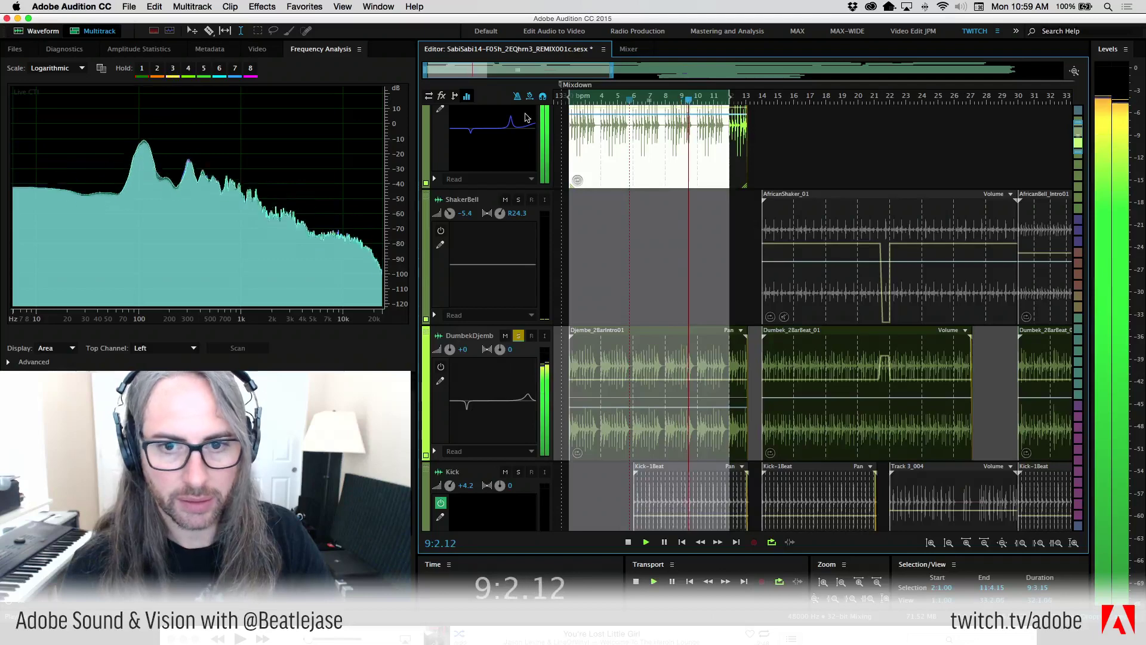
pyautogui.scroll(3, 669, 244)
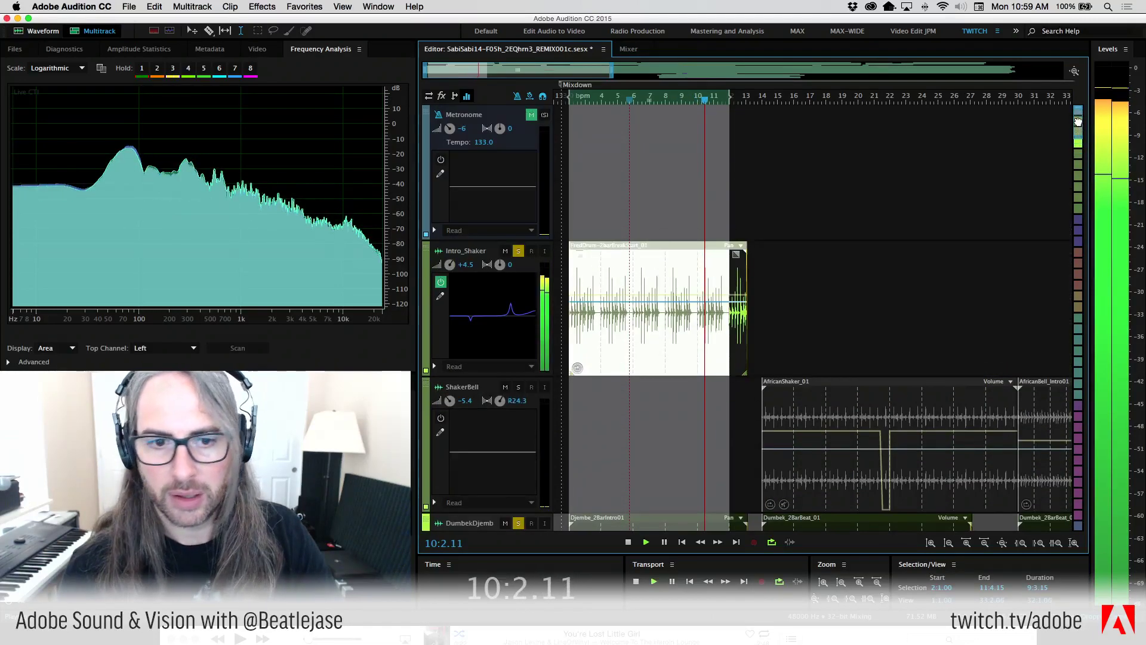
pyautogui.click(517, 251)
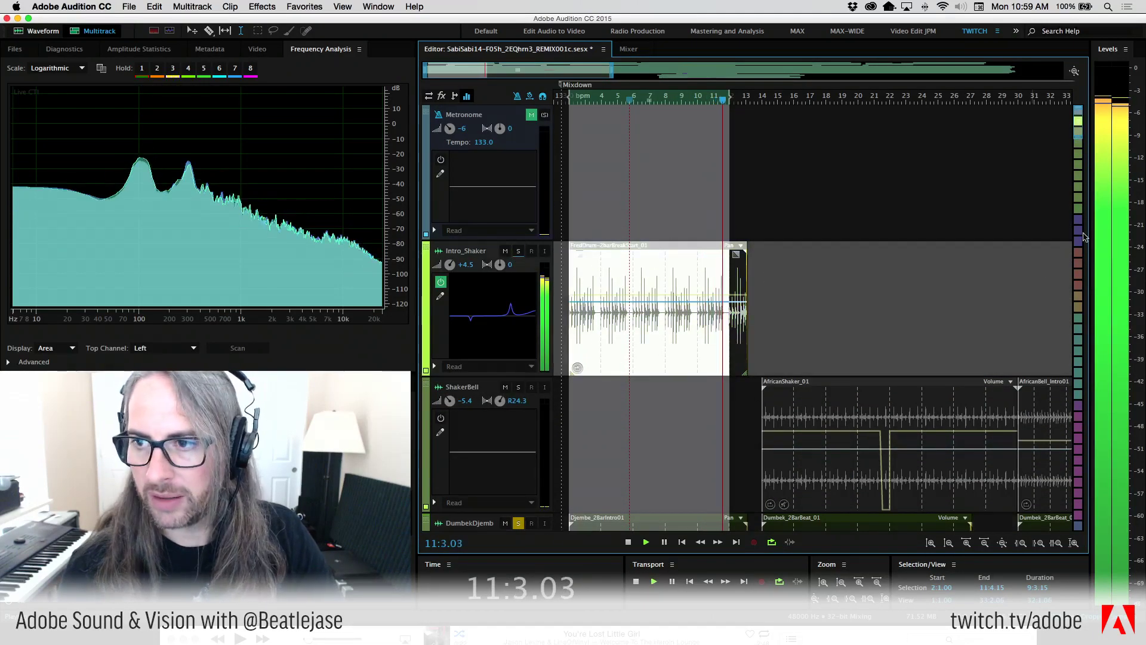
pyautogui.scroll(-8, 1077, 120)
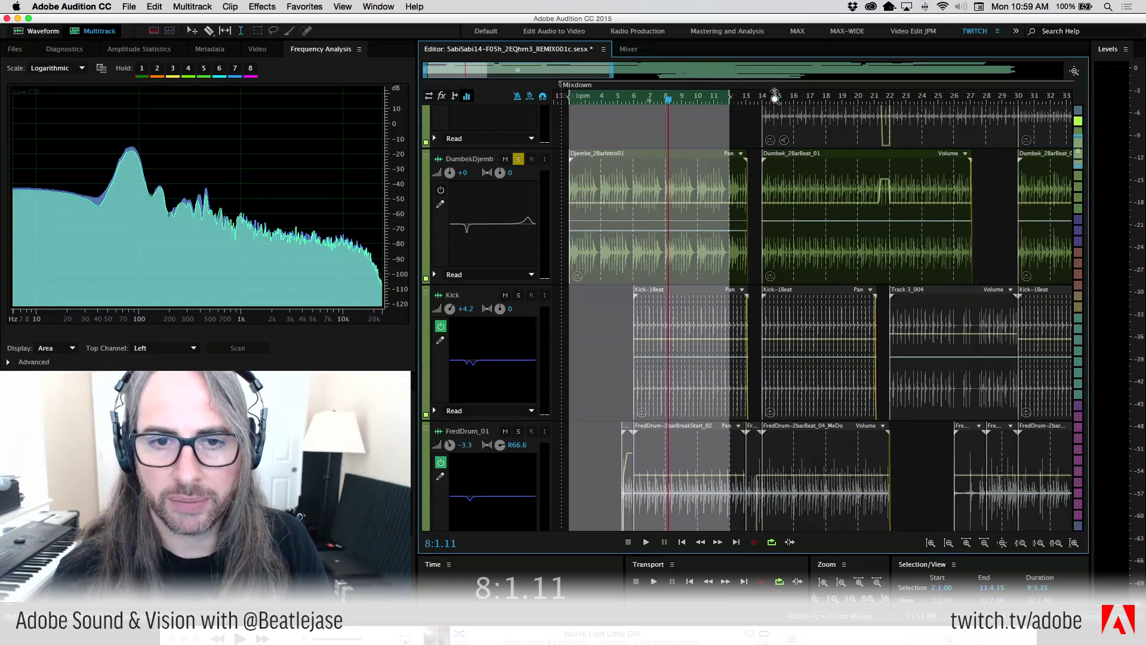
pyautogui.moveTo(775, 98); pyautogui.dragTo(571, 98)
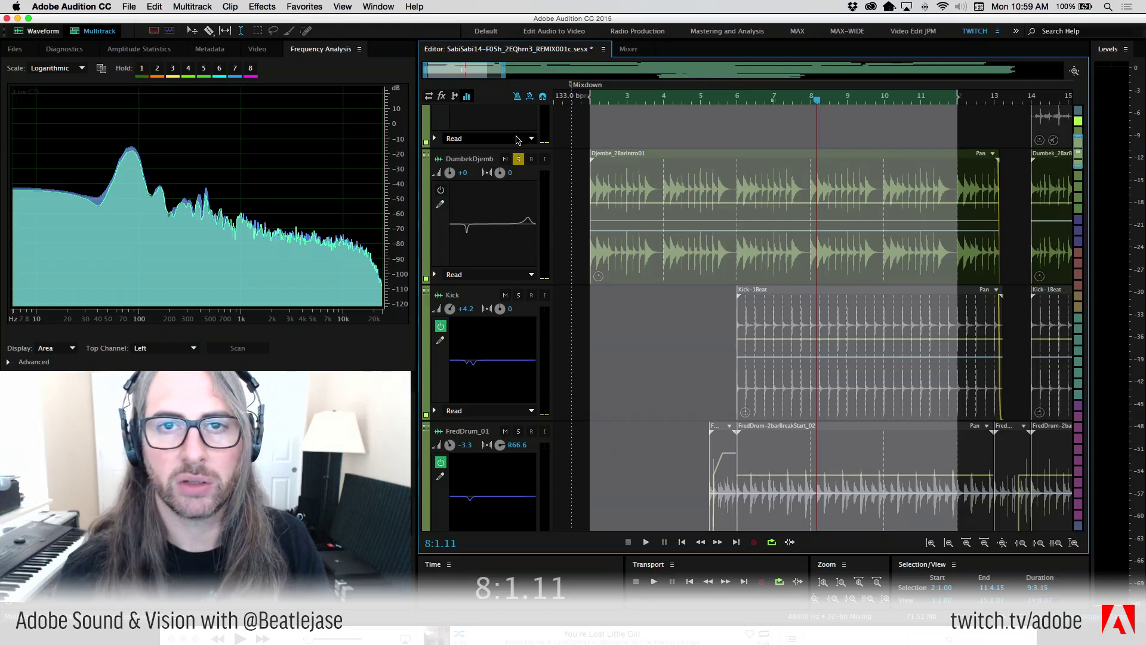
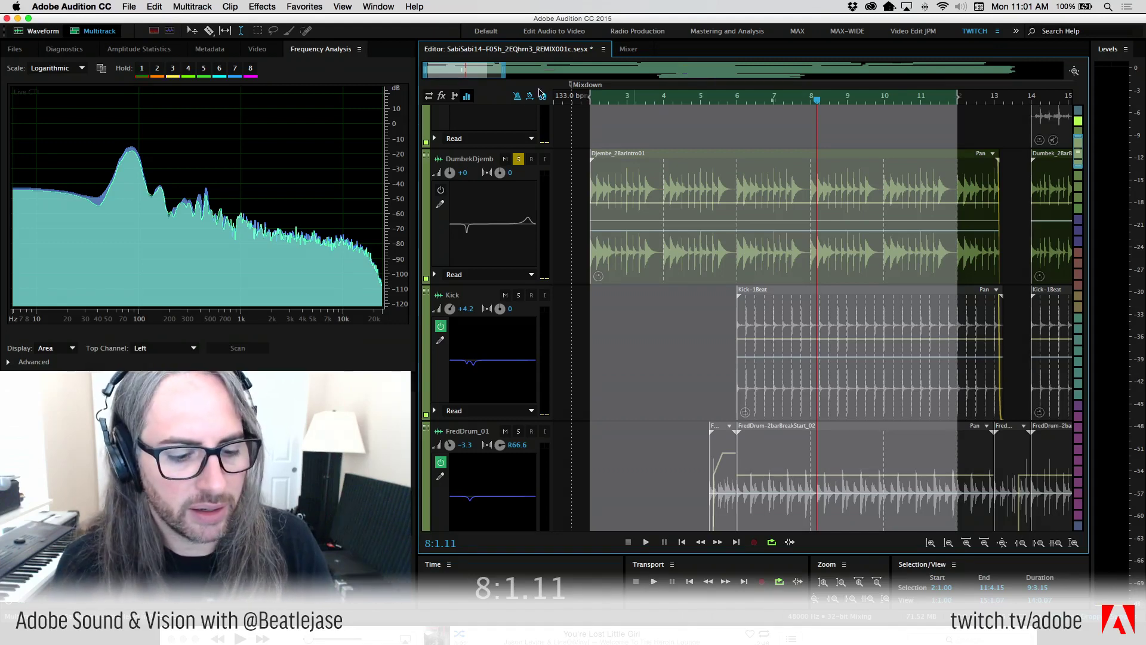
# Switch to Finder, open the Asset2015 drive, collapse JPM_NewVidInserts, and look through the drive's folders
pyautogui.moveTo(378, 635)
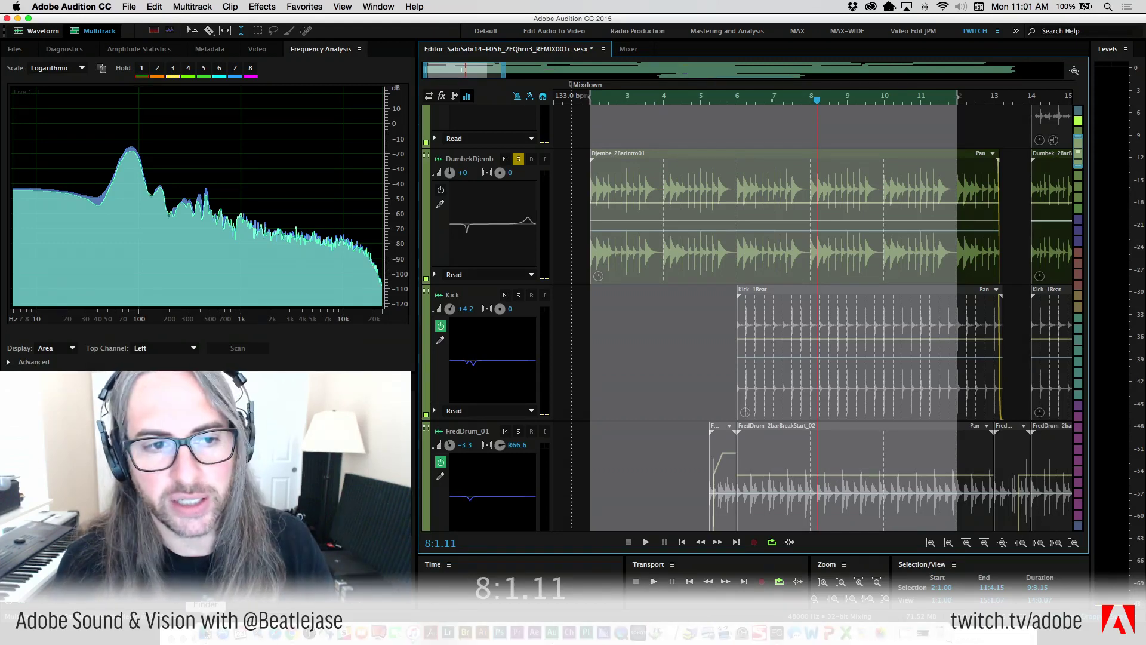
pyautogui.click(178, 636)
pyautogui.moveTo(272, 36); pyautogui.dragTo(426, 35)
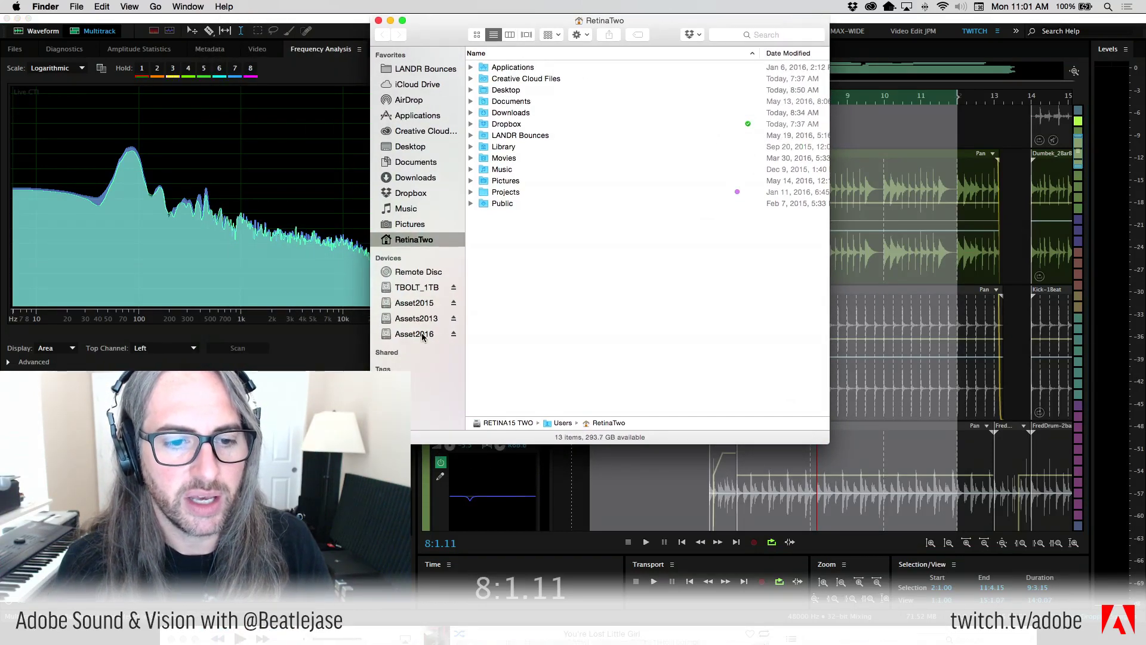
pyautogui.click(418, 303)
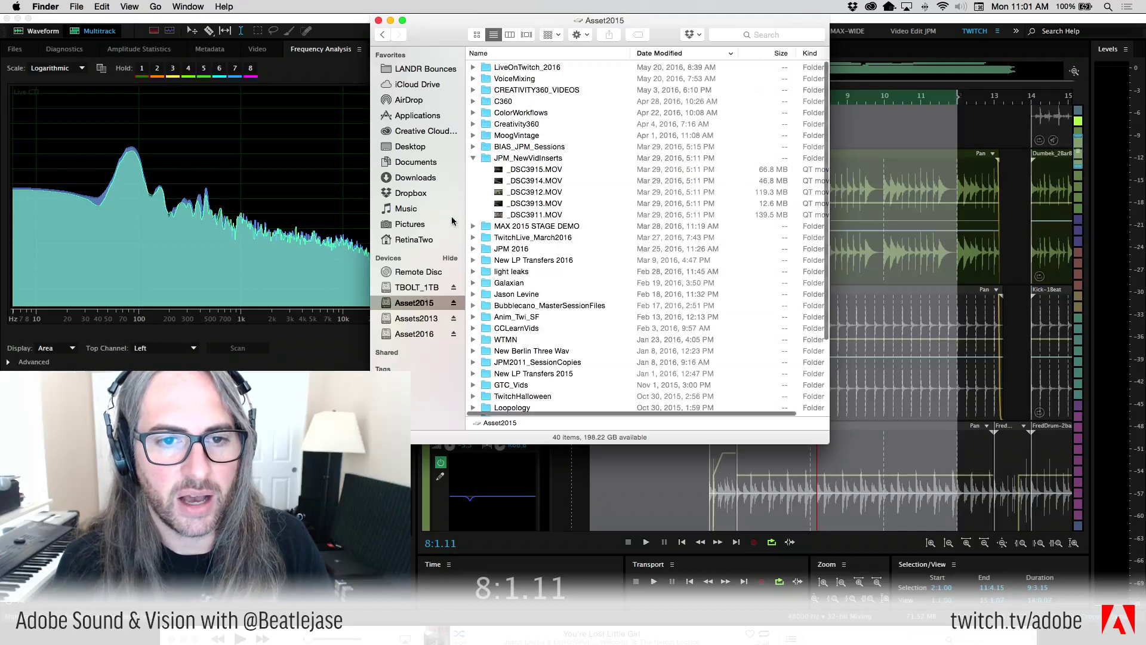
pyautogui.click(472, 157)
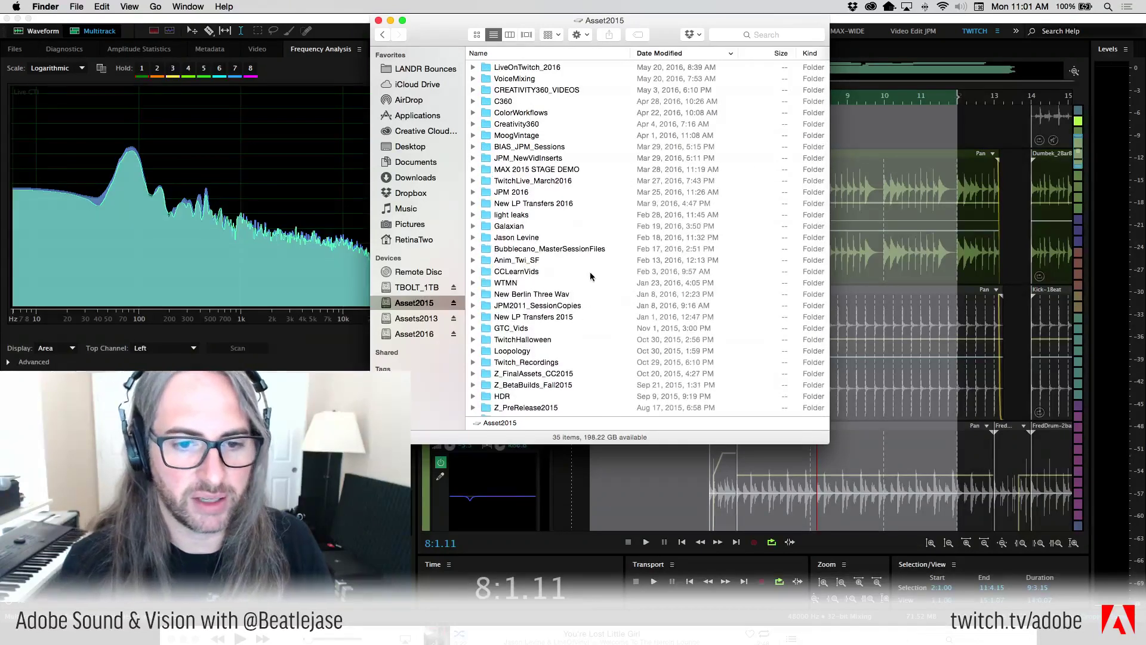
pyautogui.scroll(-3, 590, 274)
pyautogui.hscroll(-1, 589, 275)
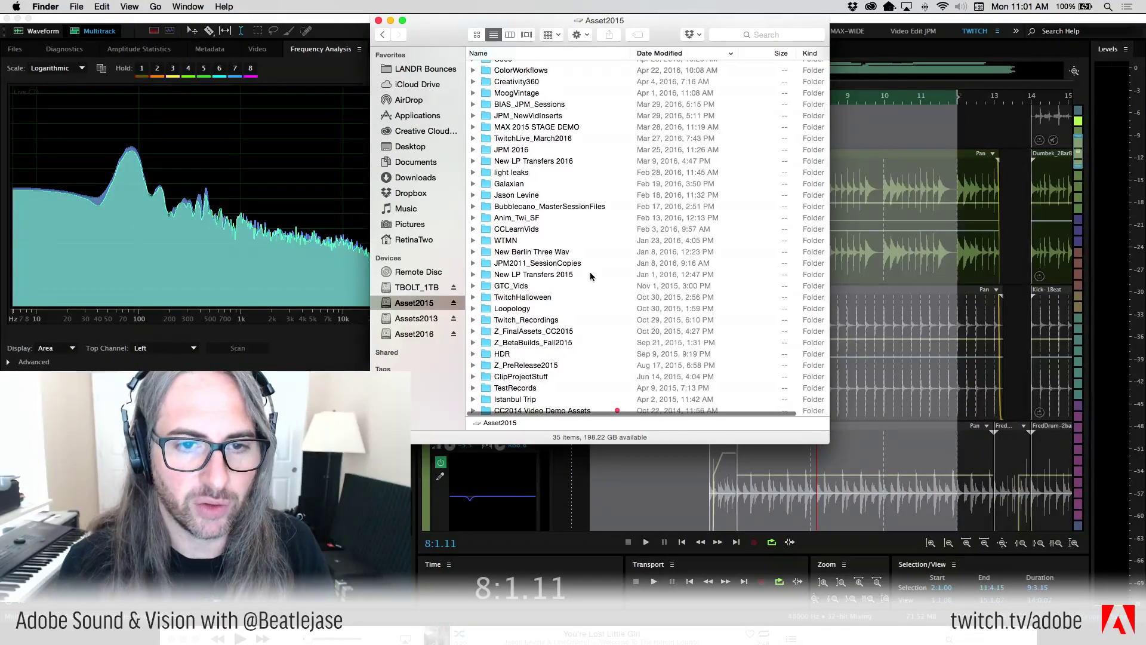
pyautogui.scroll(3, 591, 276)
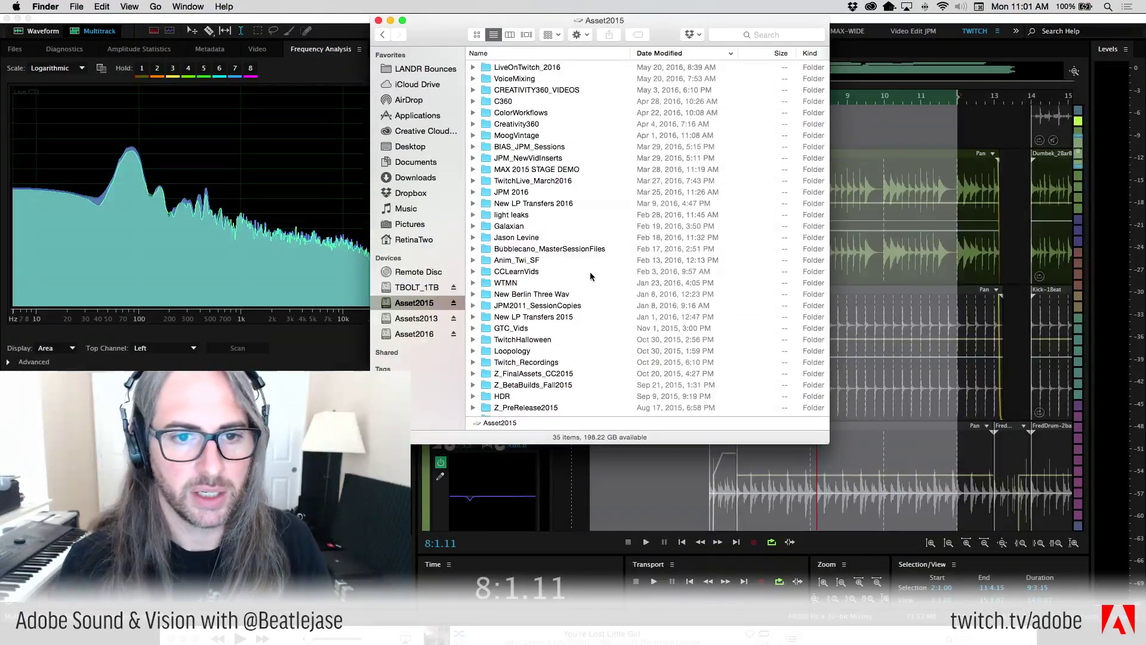
pyautogui.scroll(-3, 599, 276)
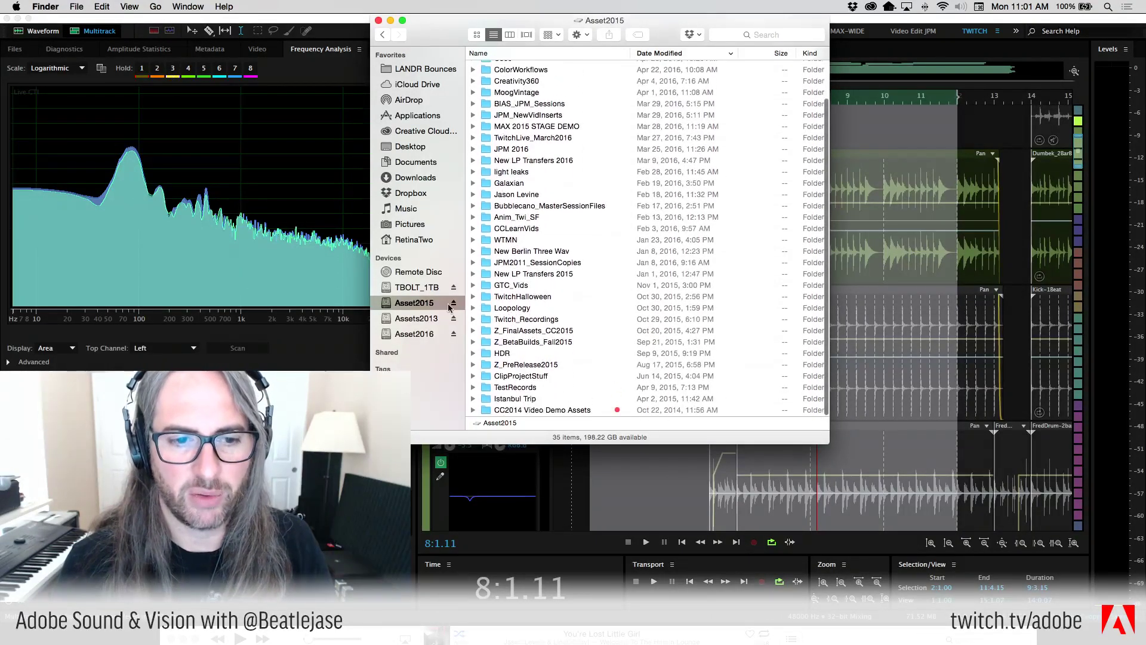
# Find the BE_Interviews footage on the TBOLT_1TB drive and preview the clips from _DSC2880.MOV to _DSC2883.MOV
pyautogui.click(431, 289)
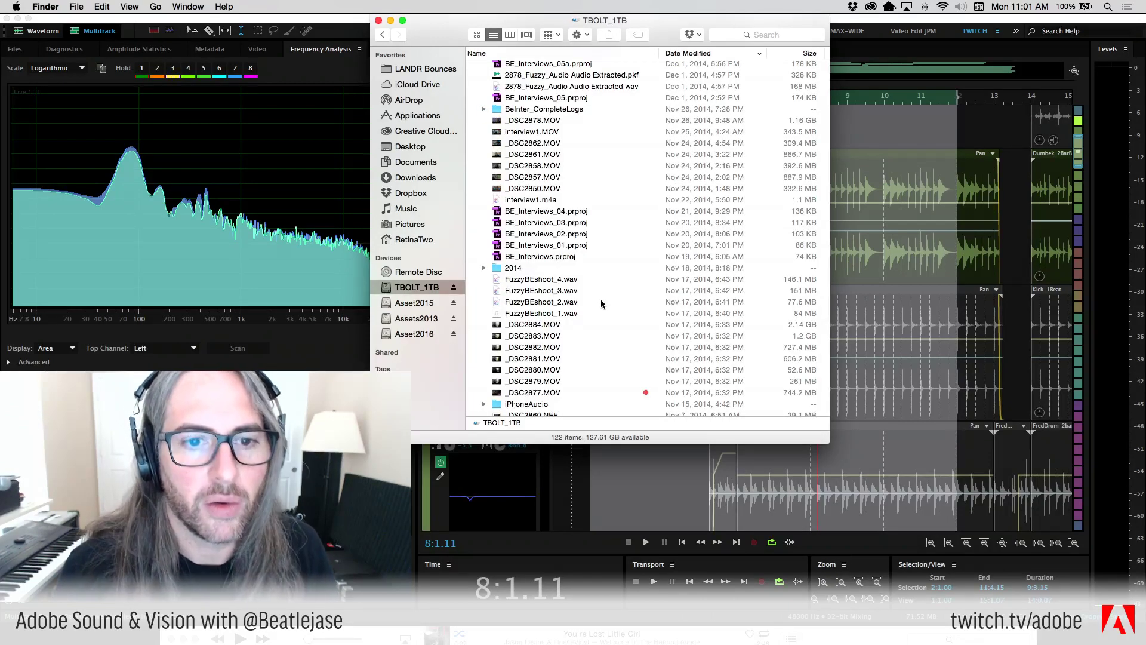
pyautogui.scroll(-5, 601, 302)
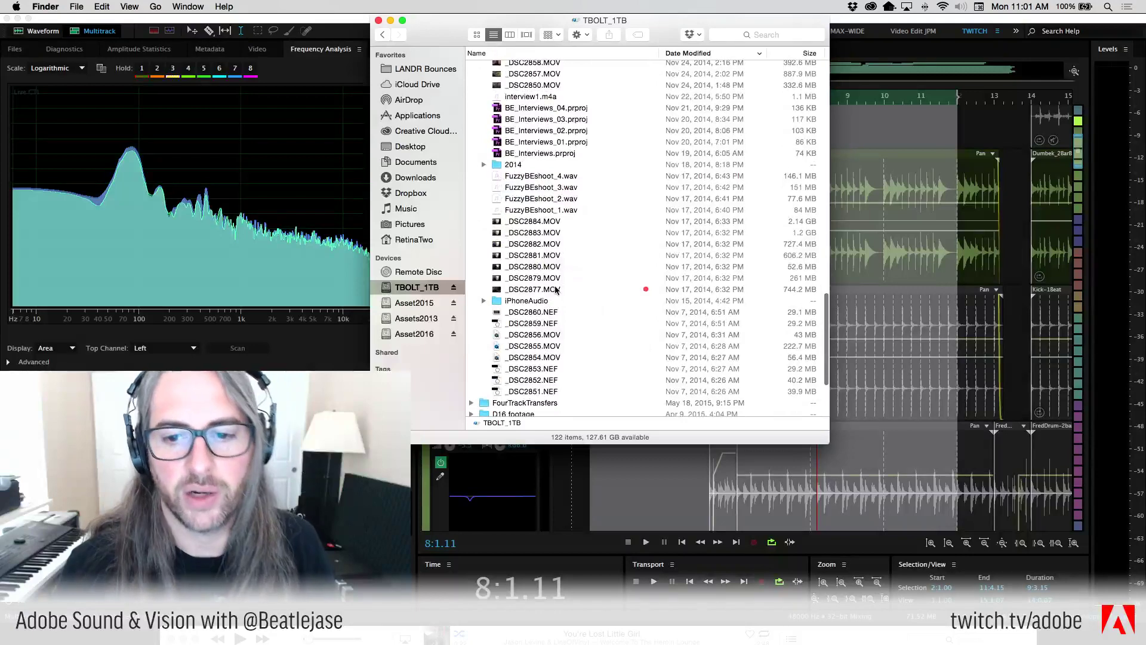
pyautogui.click(599, 291)
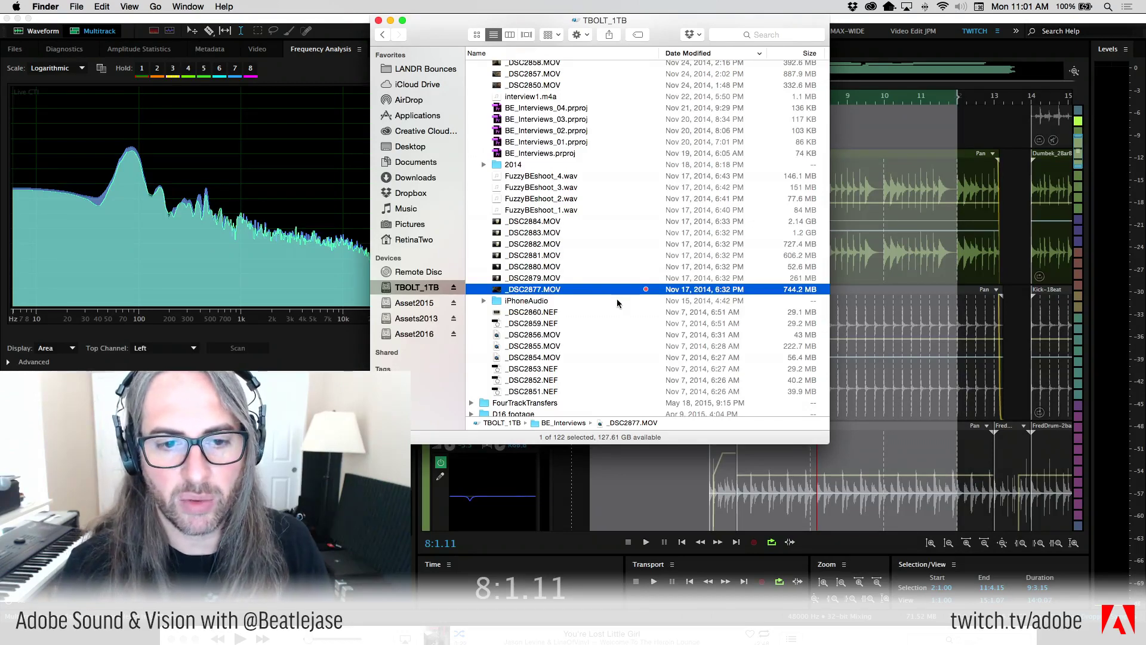
pyautogui.click(550, 269)
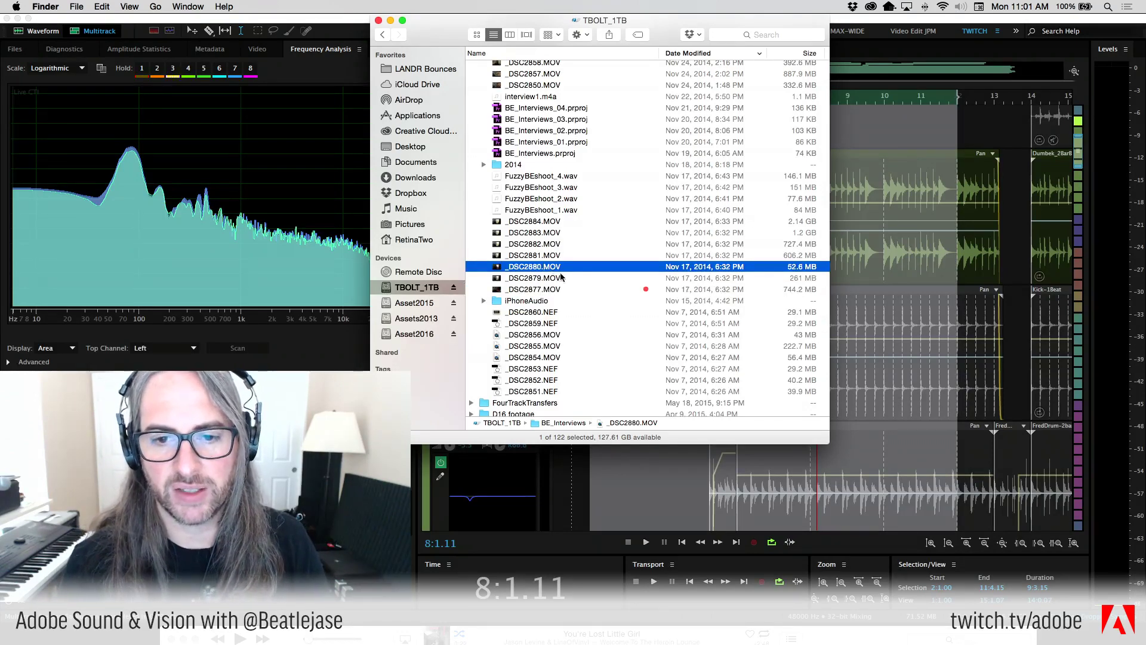
pyautogui.press('space')
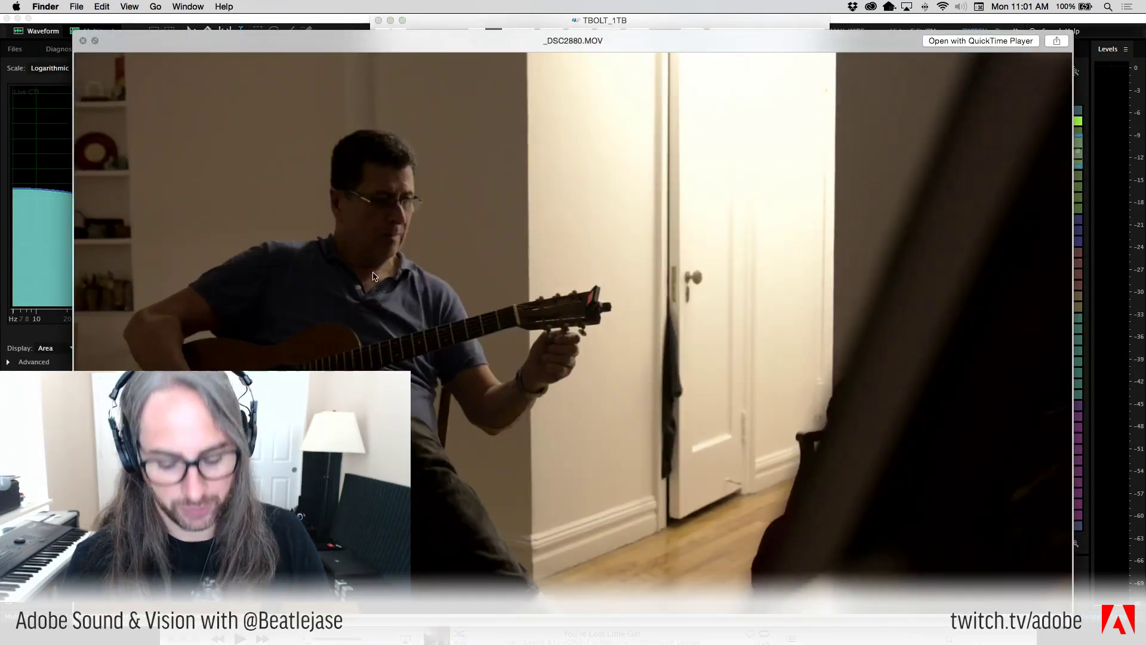
pyautogui.press('Down')
pyautogui.press('Down')
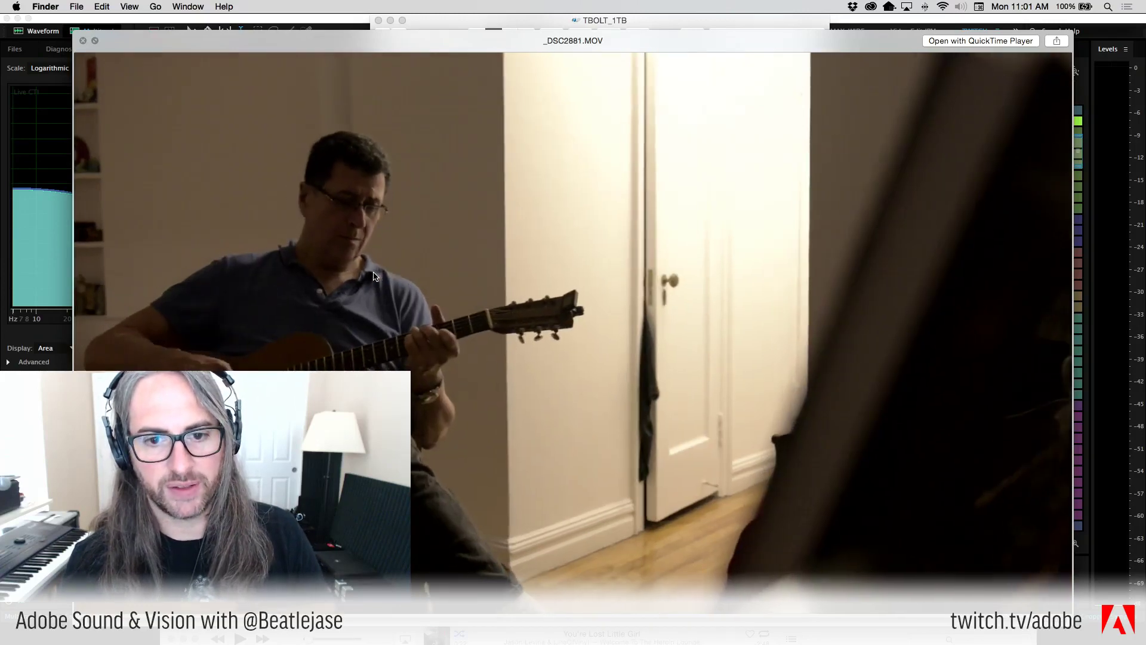
pyautogui.press('Down')
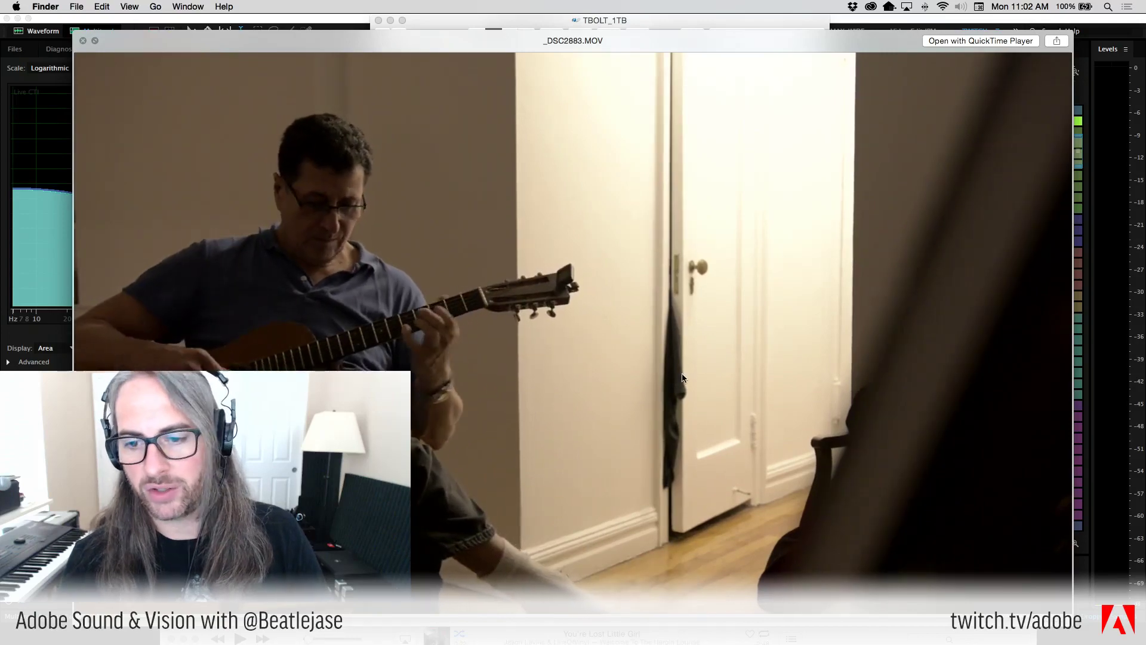
# Preview the _DSC2877.MOV clip from the BE_Interviews folder, and close the Finder window
pyautogui.press('space')
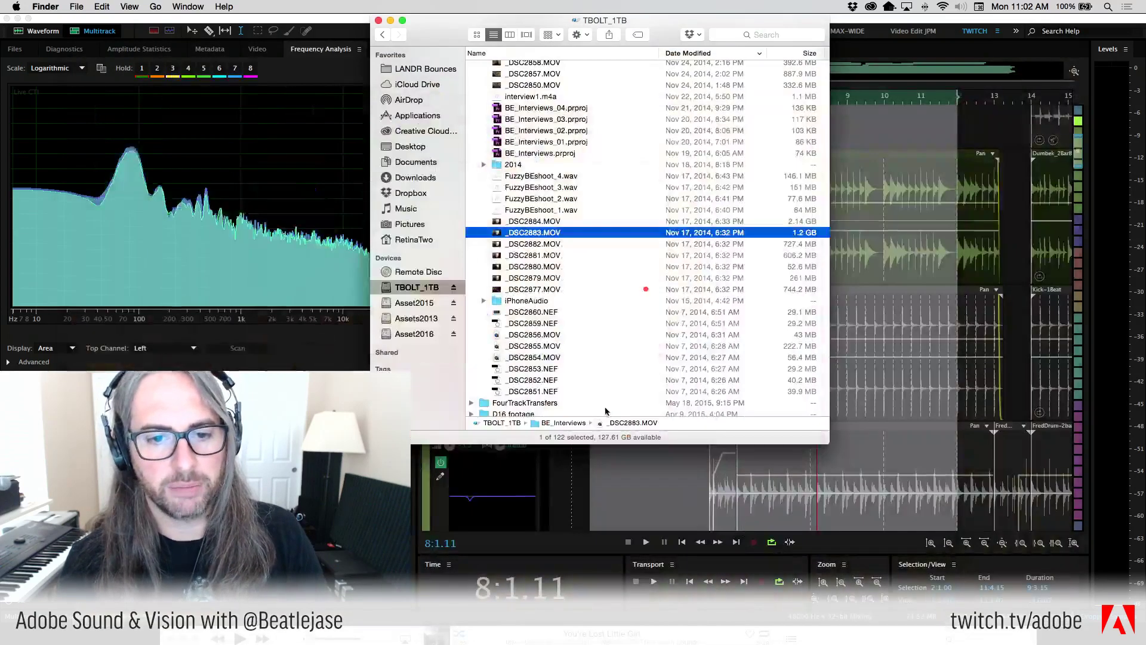
pyautogui.click(553, 290)
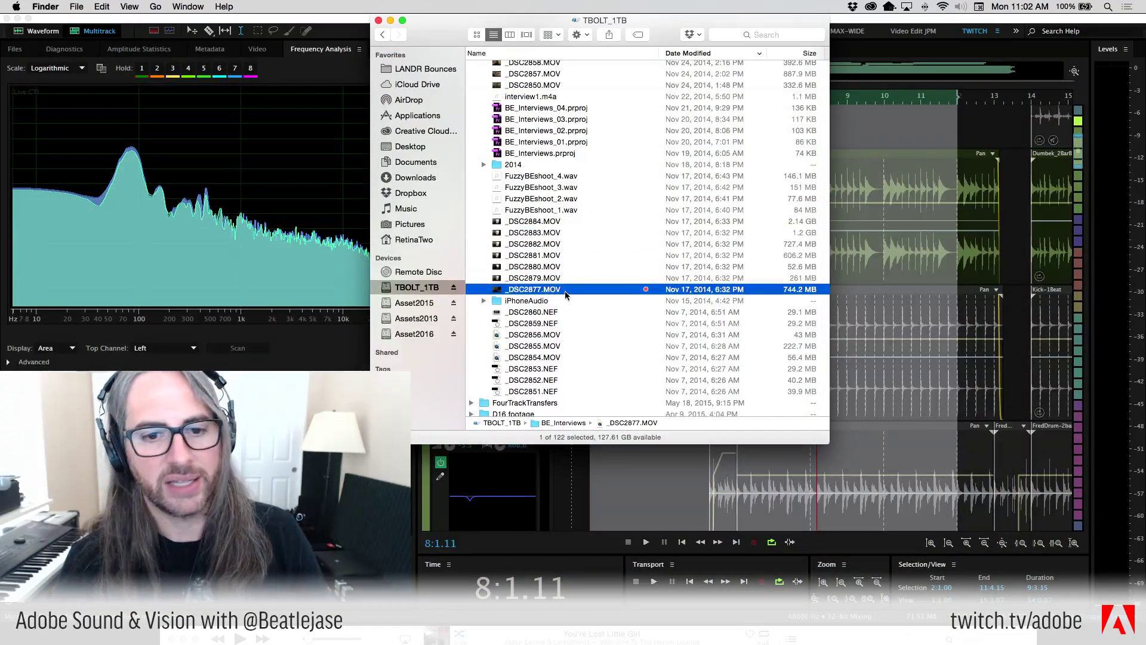
pyautogui.press('space')
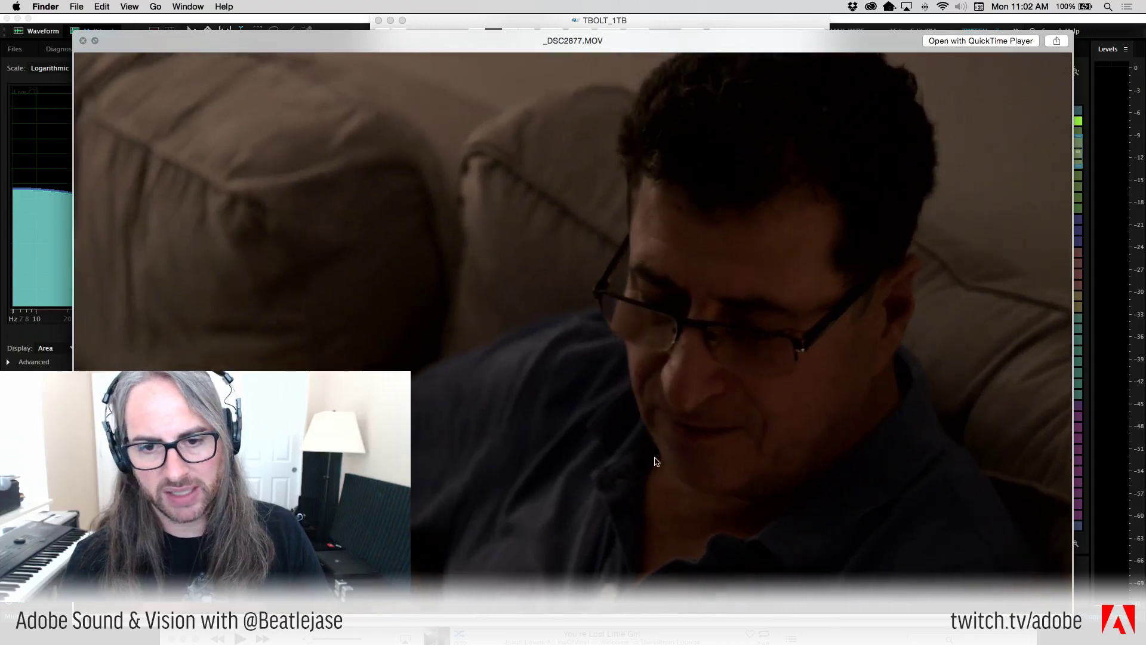
pyautogui.press('space')
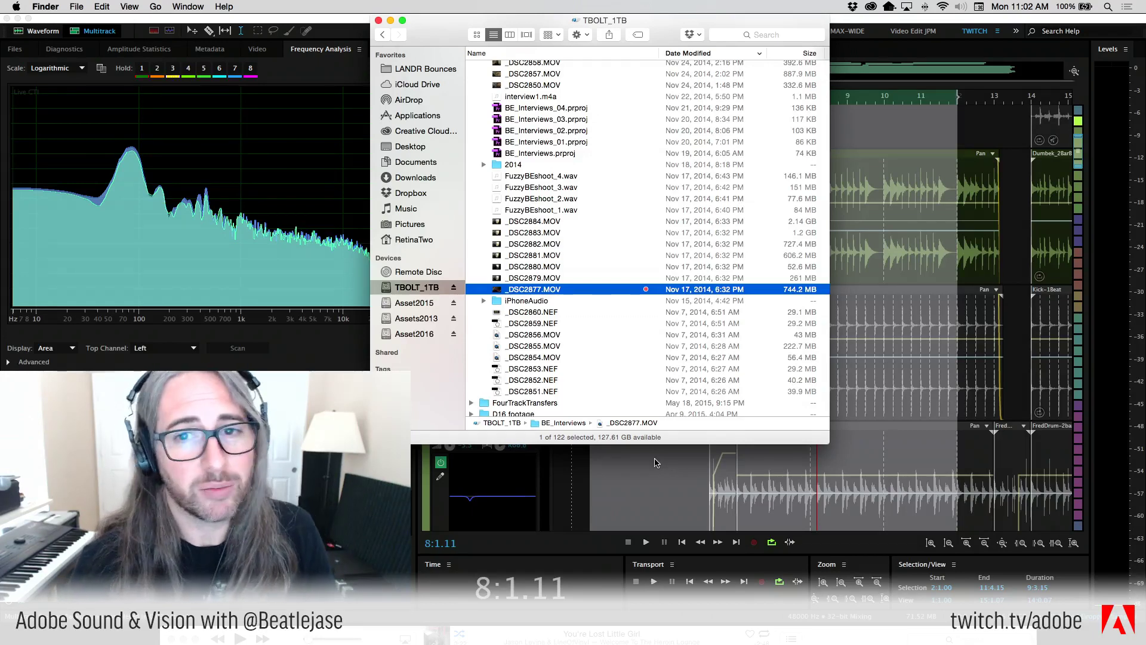
pyautogui.click(379, 21)
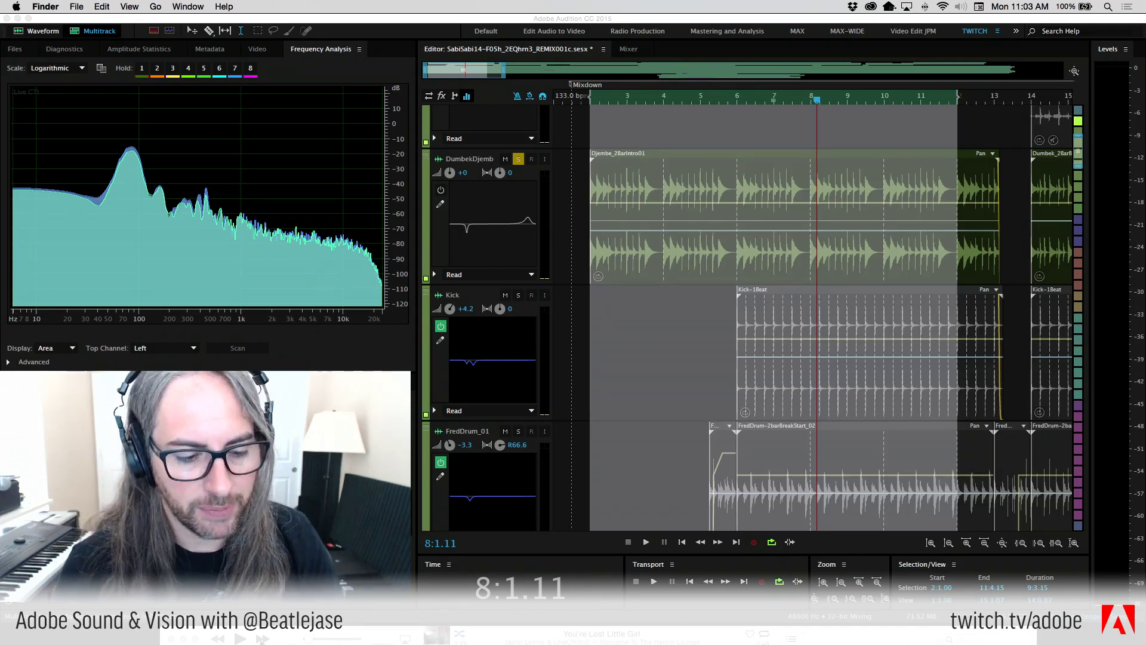
pyautogui.press('super+Tab')
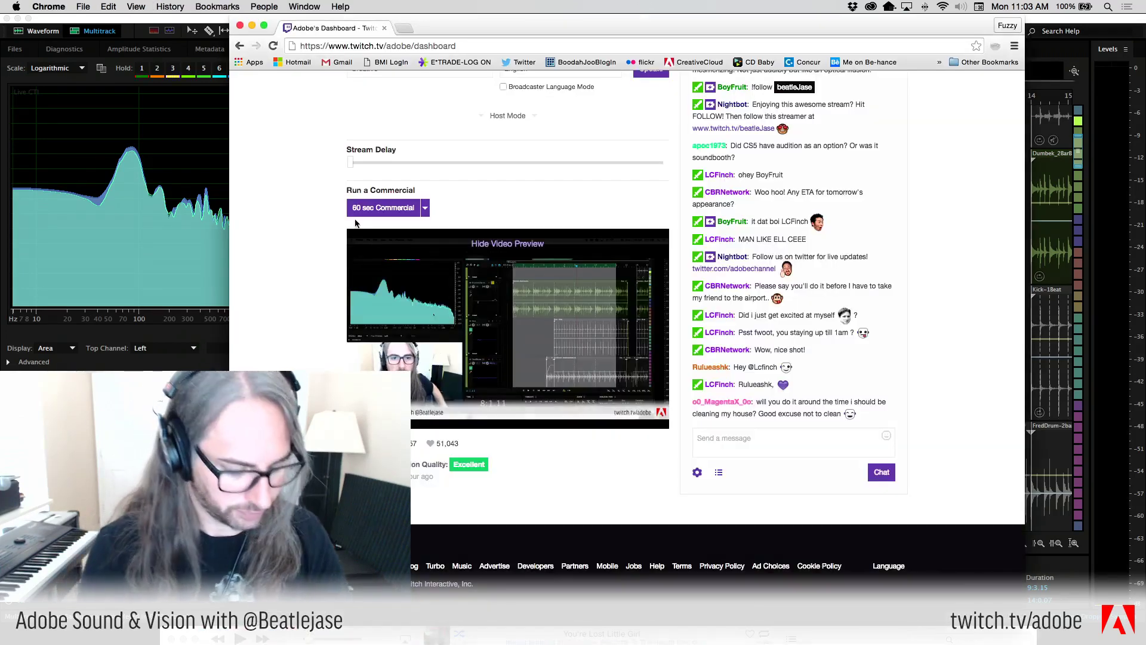
pyautogui.press('super+t')
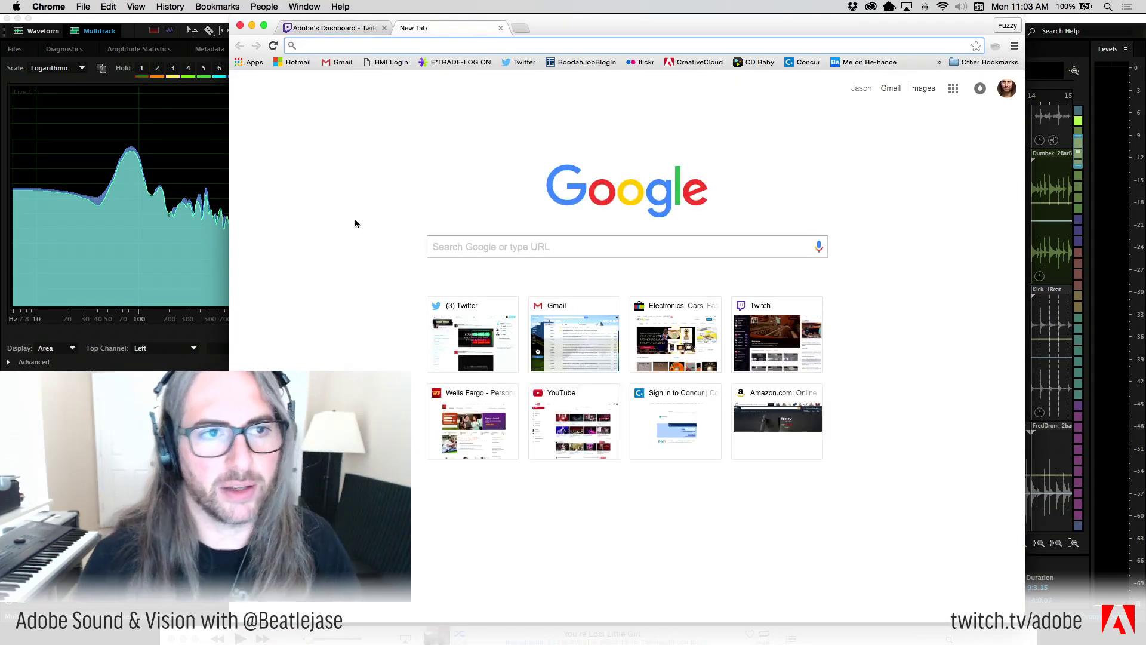
pyautogui.click(500, 28)
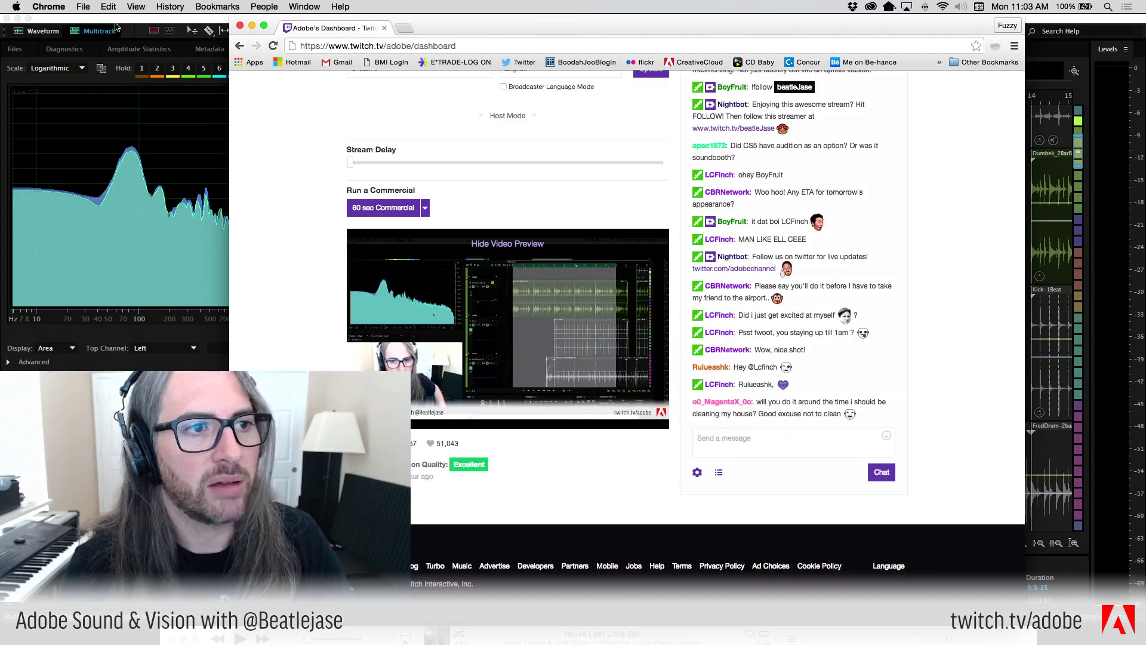
# Return to Audition, play the session, and enlarge the DumbekDjemb track's height until its EQ curve shows
pyautogui.click(159, 46)
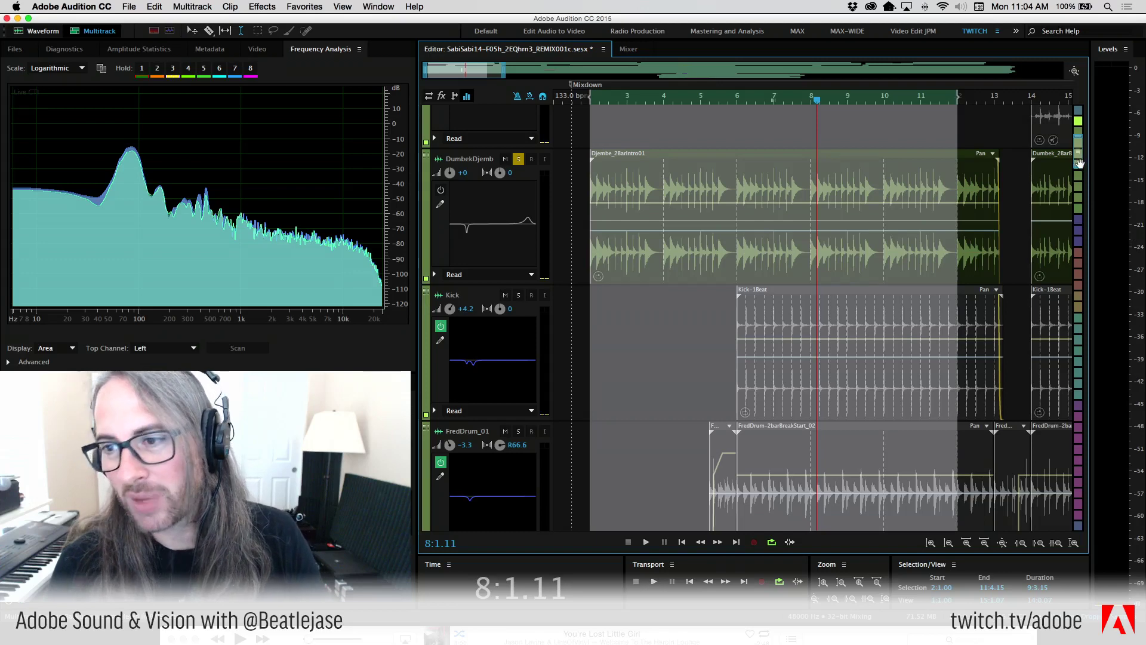
pyautogui.moveTo(1087, 169); pyautogui.dragTo(1076, 103)
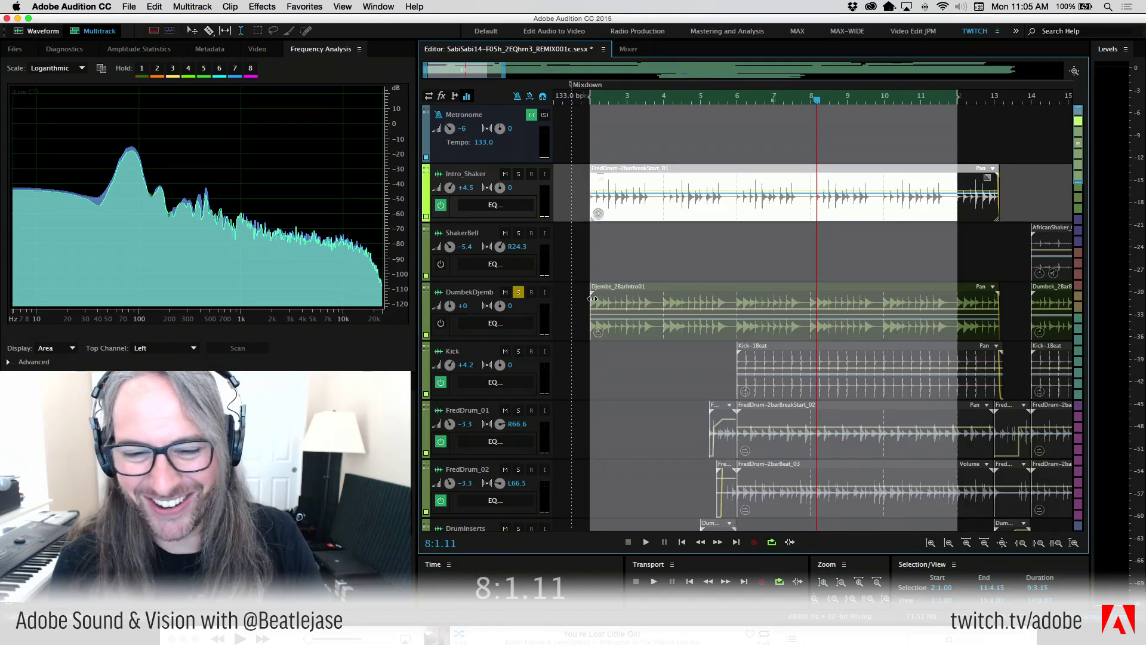
pyautogui.press('space')
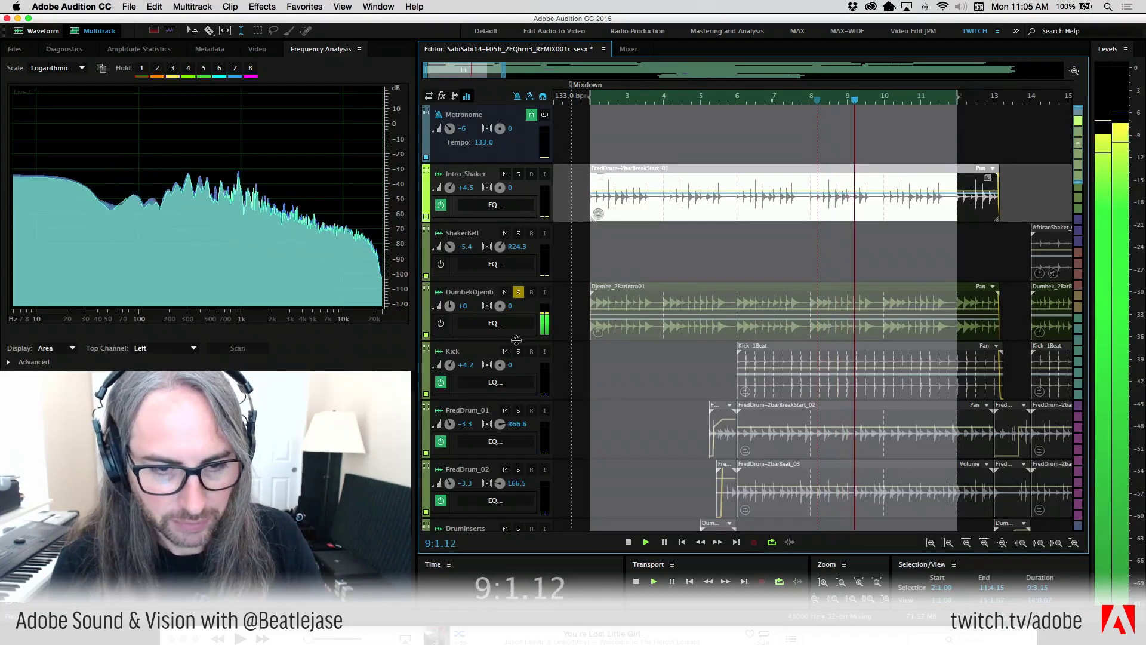
pyautogui.moveTo(516, 340); pyautogui.dragTo(516, 386)
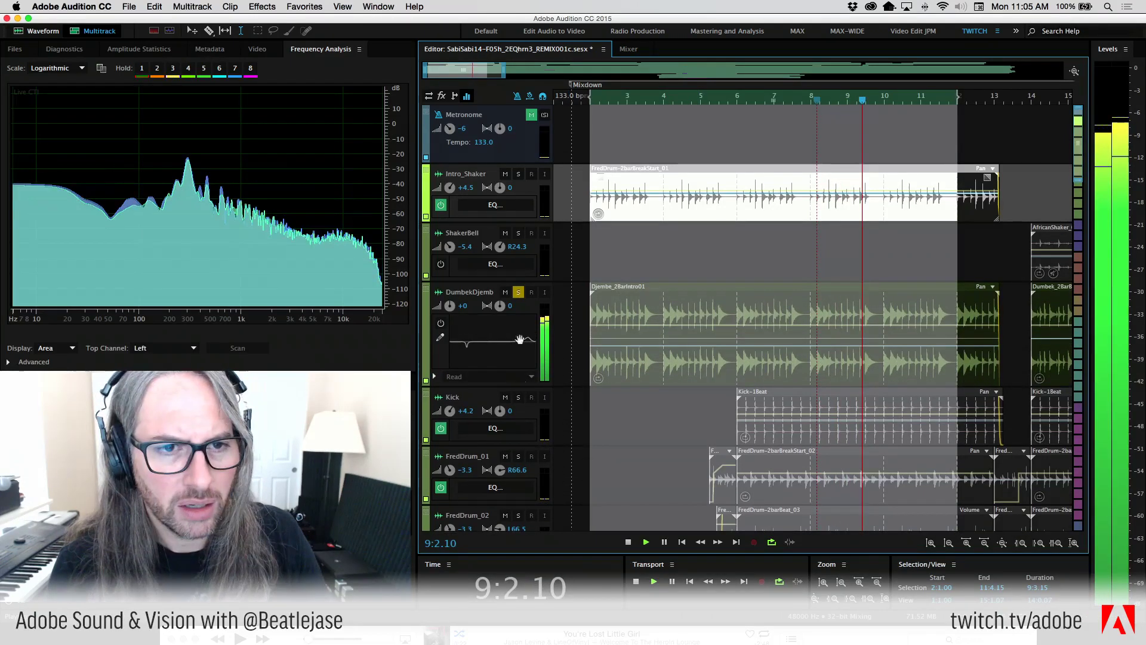
pyautogui.click(442, 97)
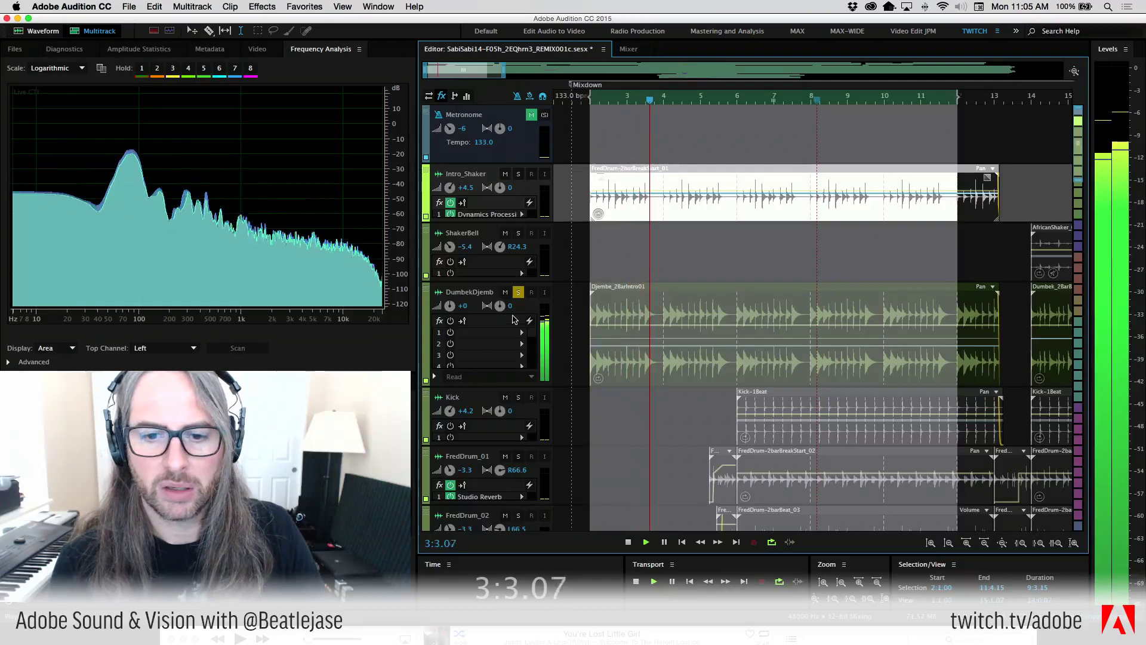
pyautogui.click(628, 49)
pyautogui.click(507, 49)
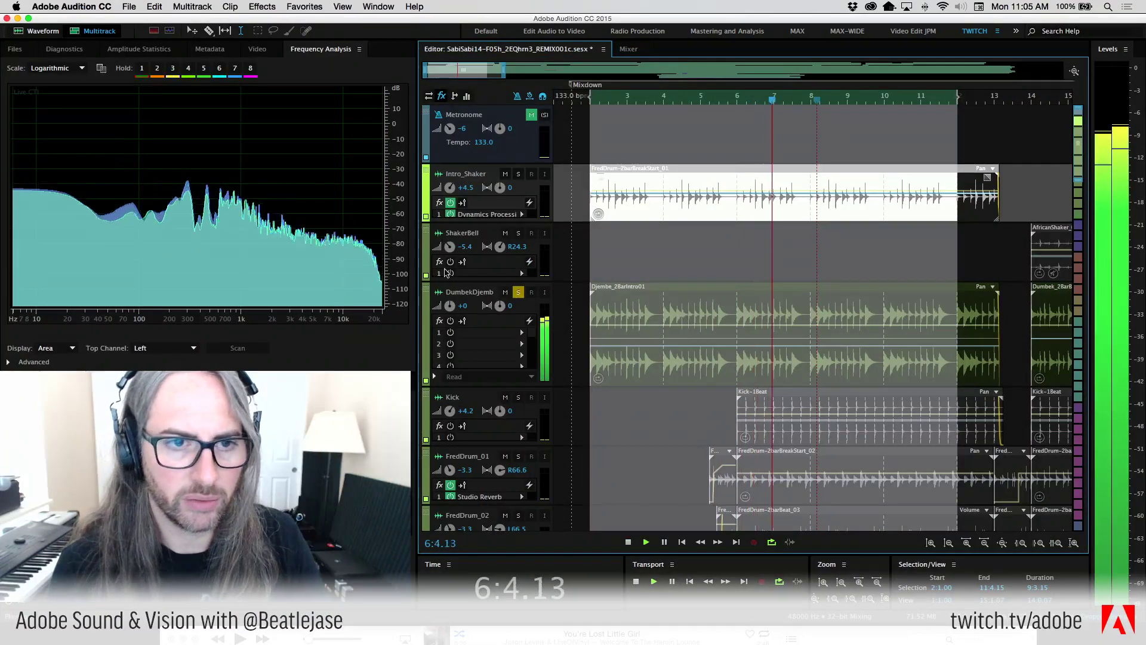
pyautogui.click(467, 96)
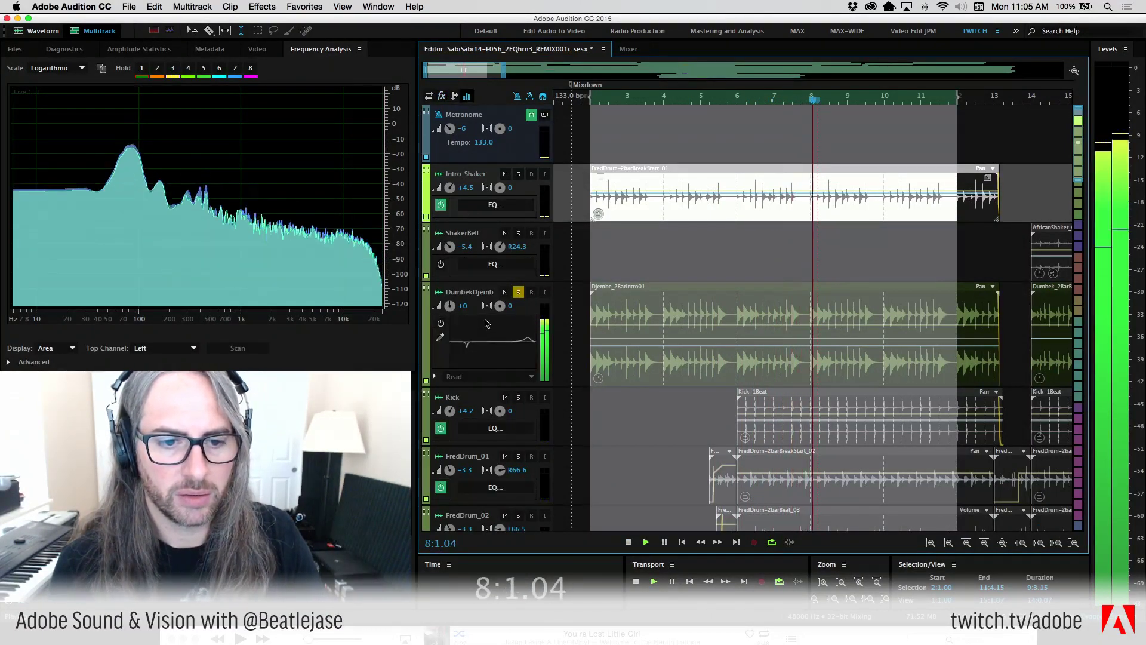
# Enable the DumbekDjemb track's EQ and open its Track EQ window, placed above the Kick track
pyautogui.click(488, 330)
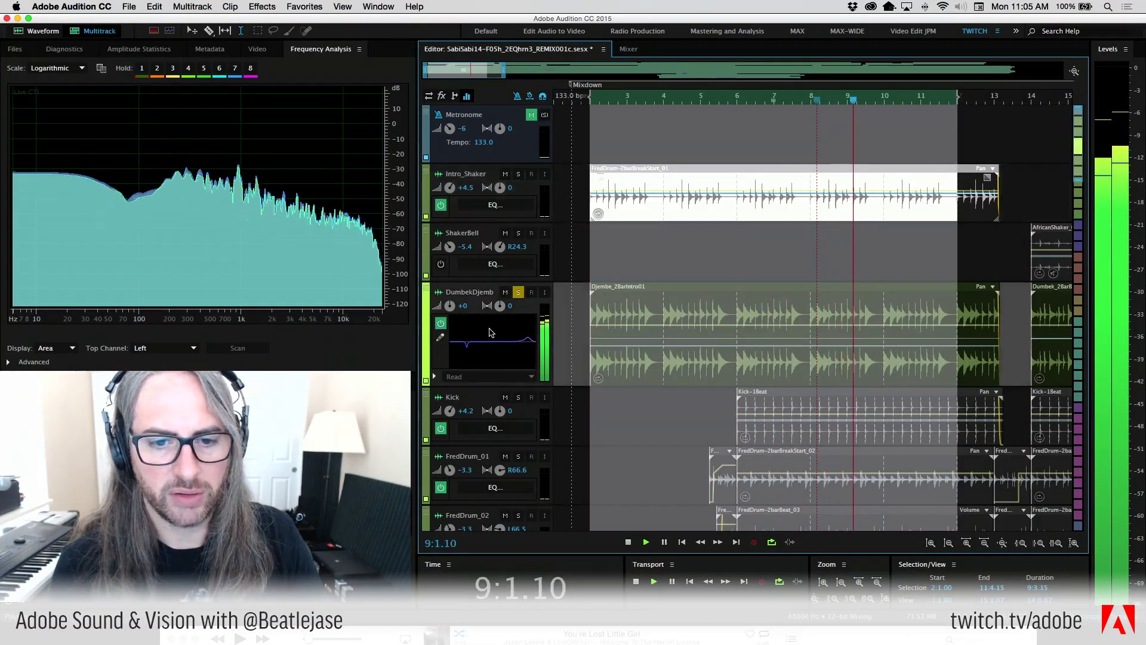
pyautogui.doubleClick(490, 332)
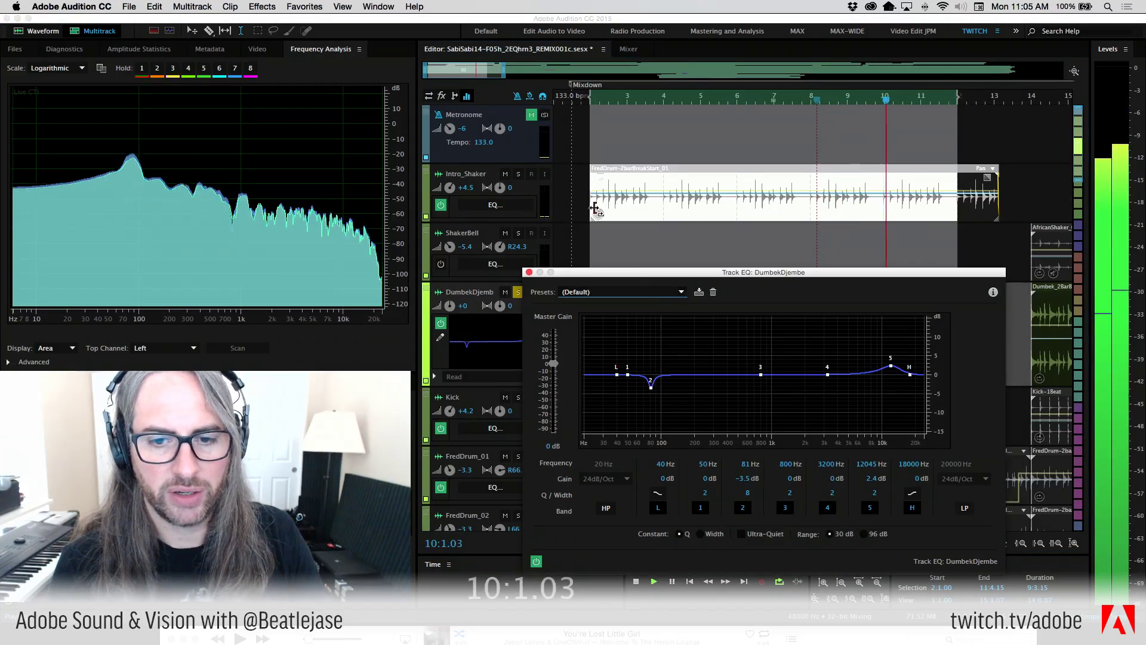
pyautogui.moveTo(640, 272); pyautogui.dragTo(493, 76)
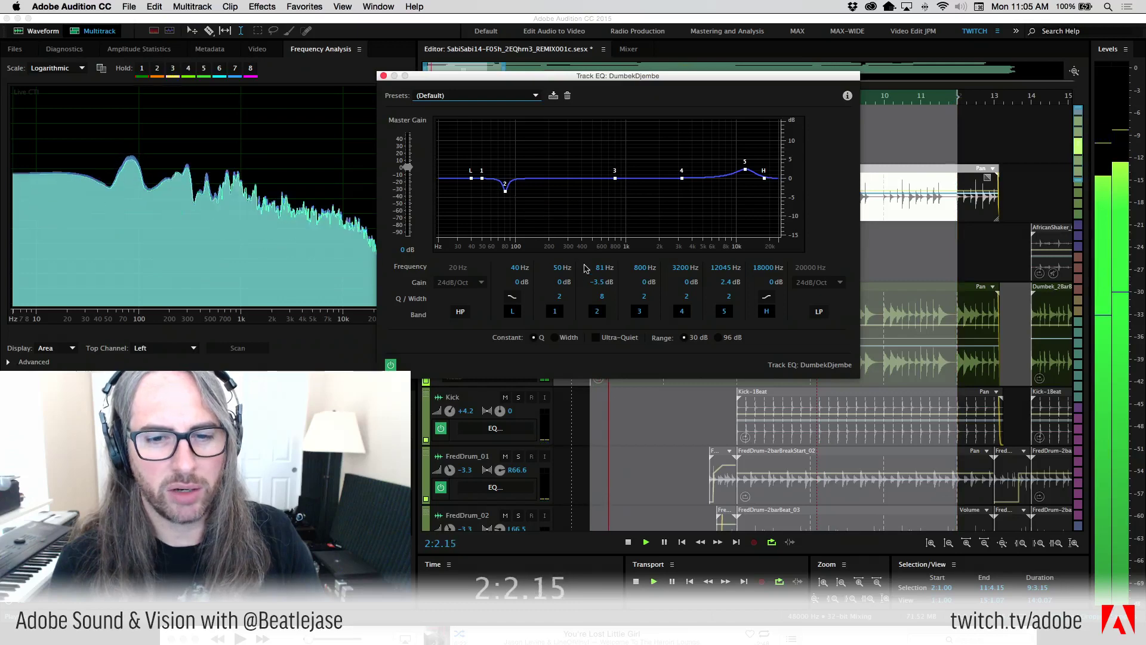
# Try boosting the DumbekDjemb EQ's band 2 to 9.6 dB and sweeping its frequency, settling on 81 Hz
pyautogui.moveTo(601, 282); pyautogui.dragTo(686, 289)
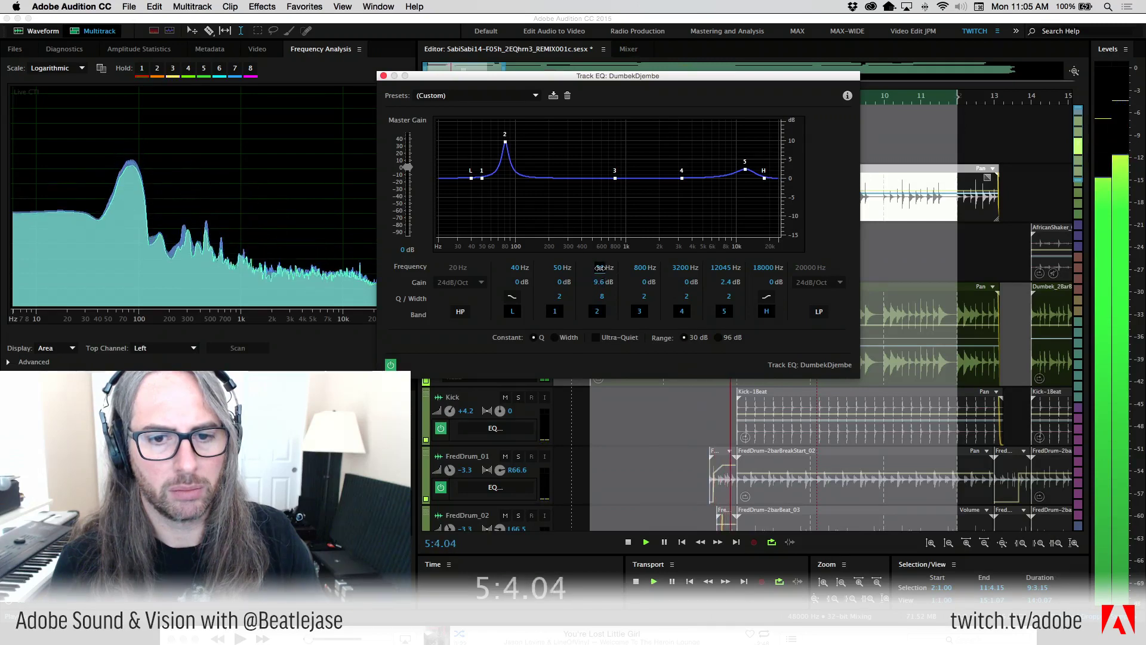
pyautogui.moveTo(600, 268); pyautogui.dragTo(606, 268)
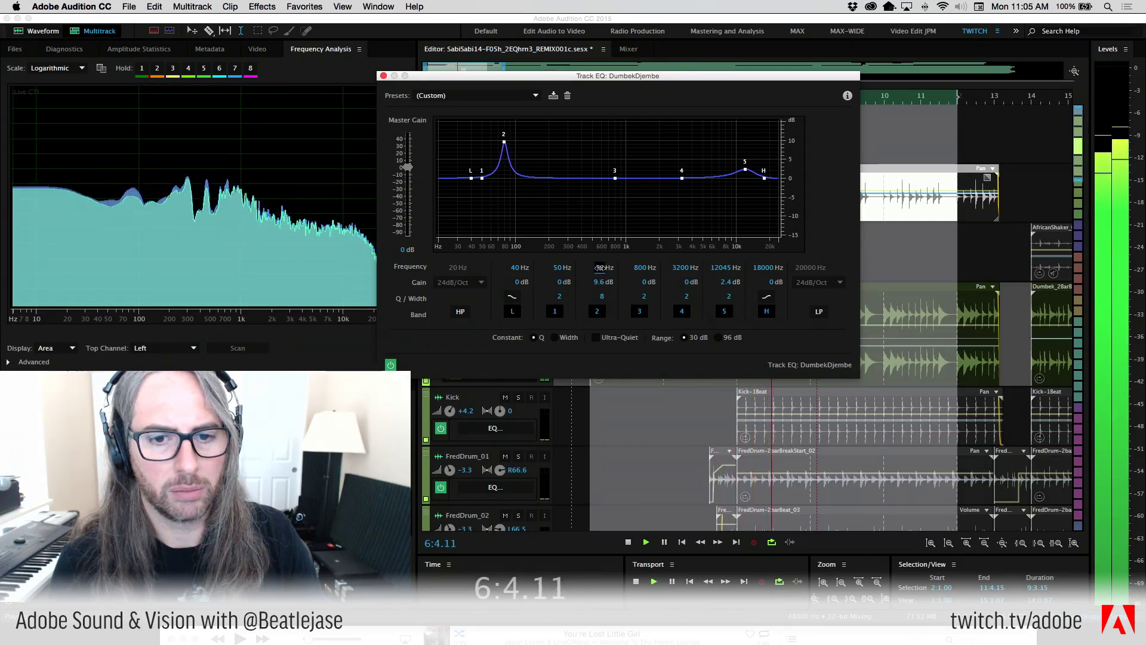
pyautogui.moveTo(598, 270); pyautogui.dragTo(600, 269)
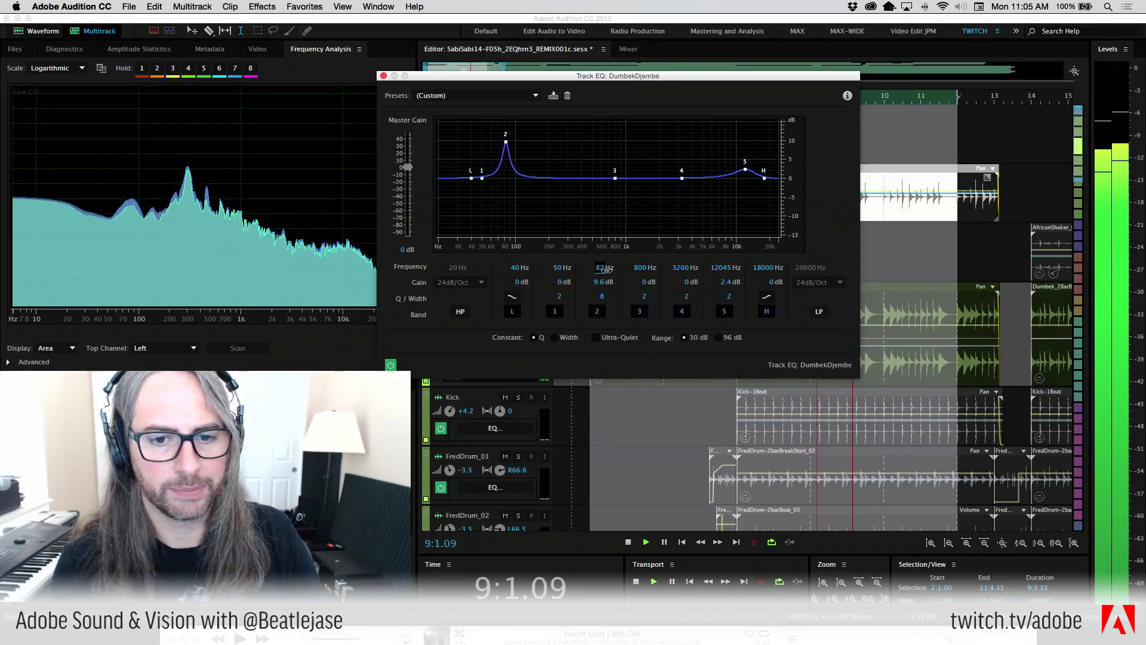
pyautogui.moveTo(605, 269); pyautogui.dragTo(605, 269)
pyautogui.click(604, 269)
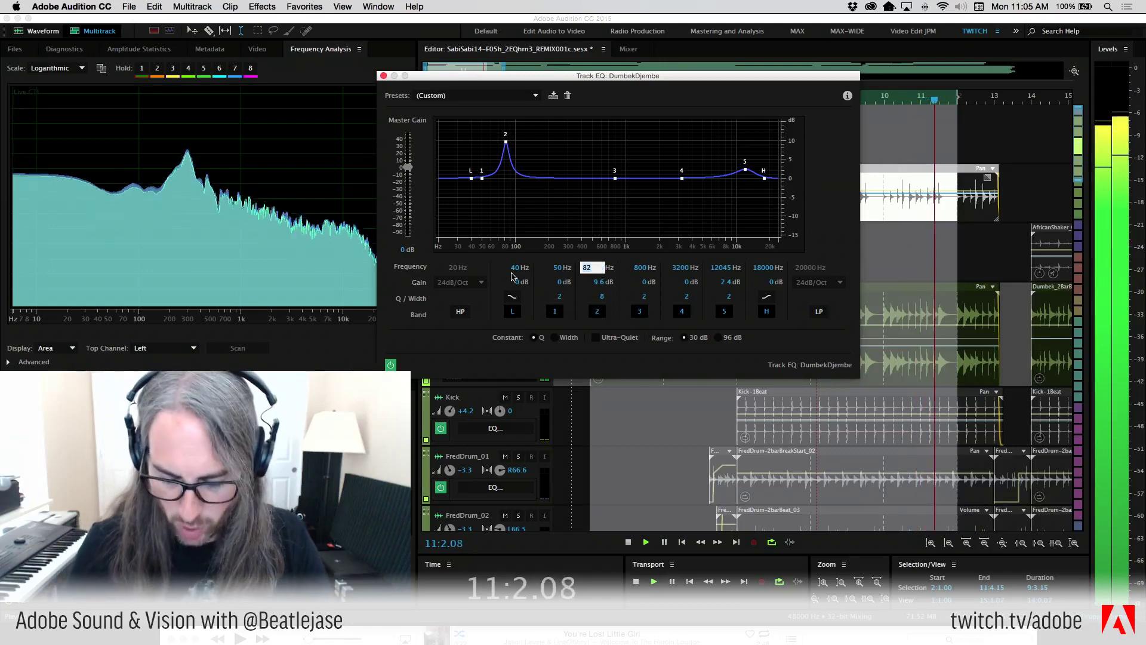
pyautogui.write('81')
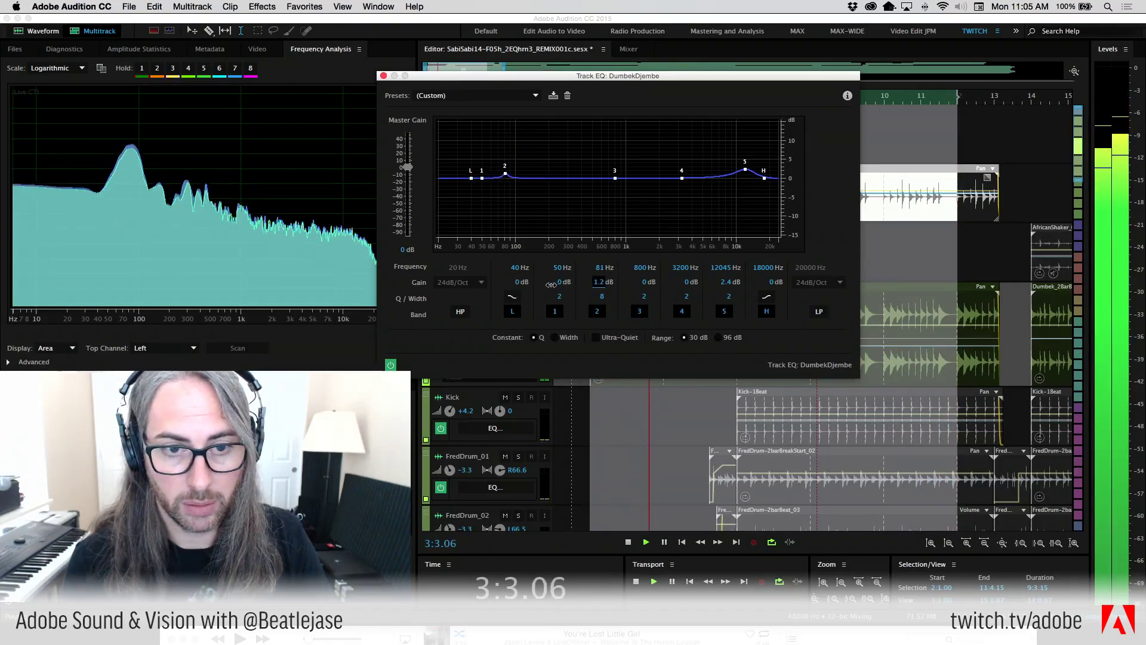
# Set EQ band 2's gain to -0.5 dB, compare the sound with band 5 off and on, and close the Track EQ
pyautogui.moveTo(550, 285); pyautogui.dragTo(545, 285)
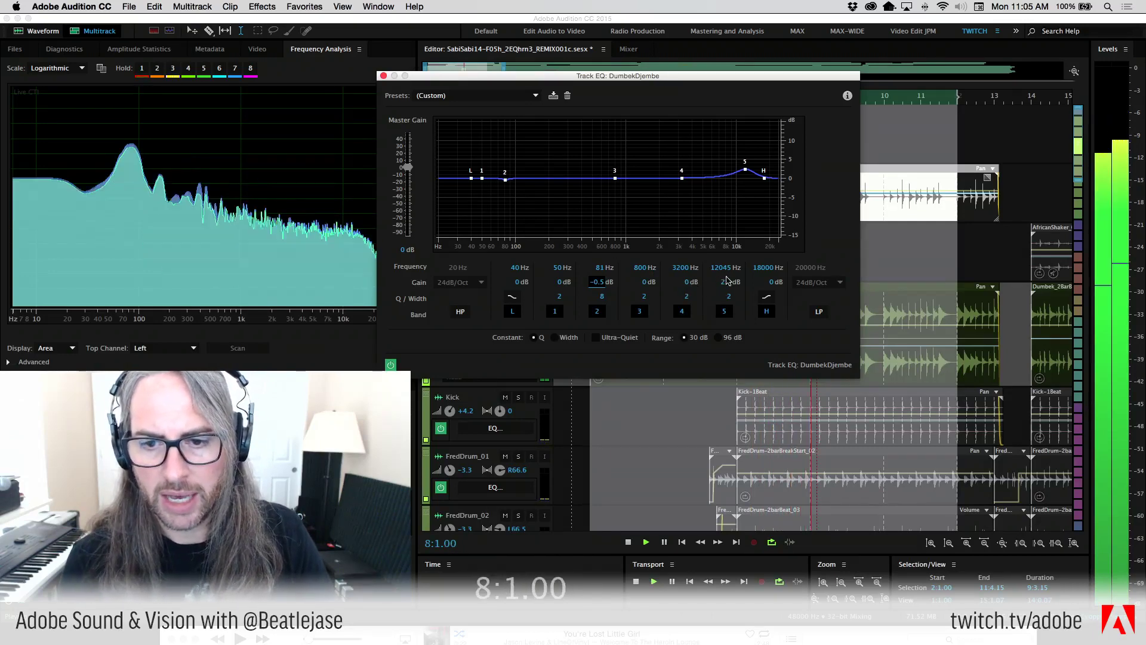
pyautogui.click(726, 311)
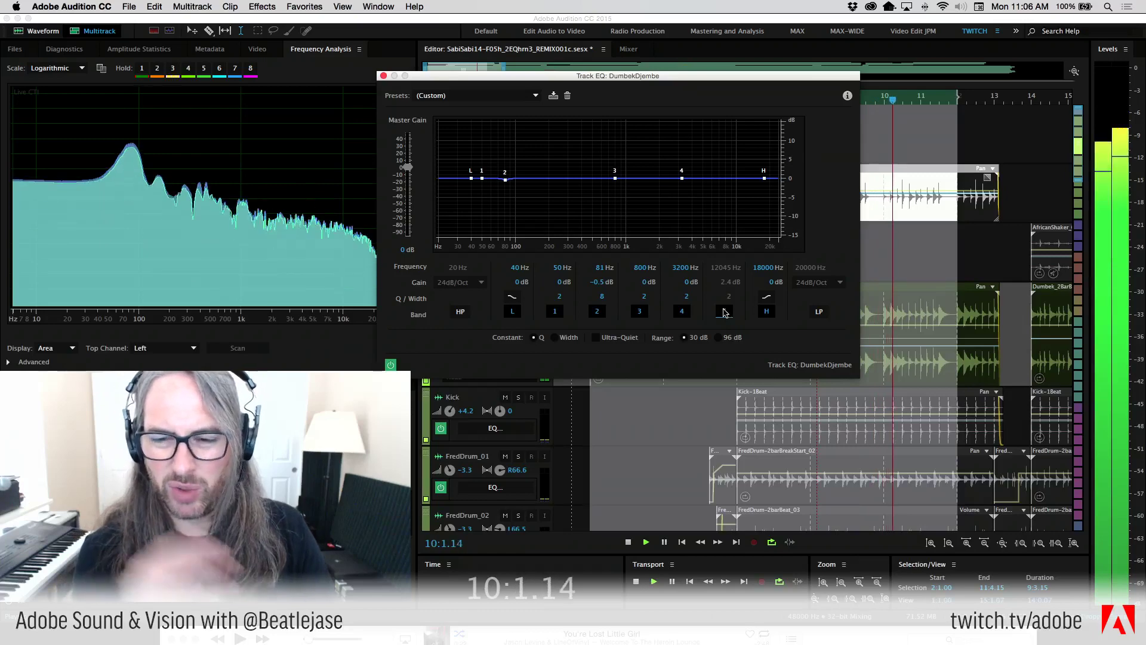
pyautogui.click(726, 311)
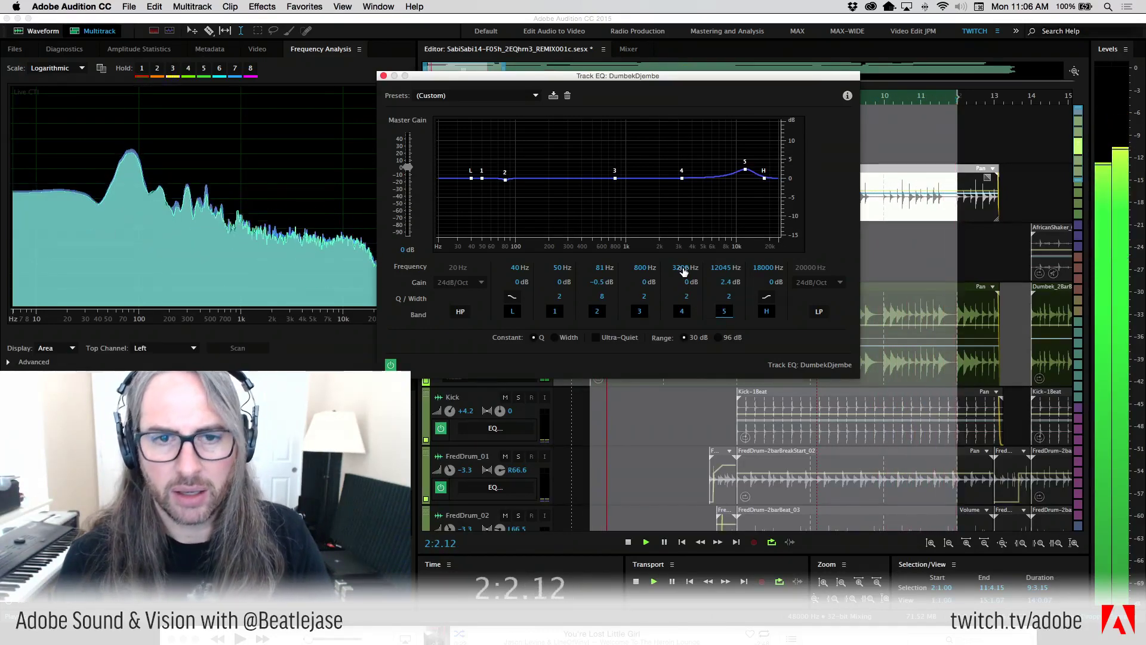
pyautogui.click(384, 76)
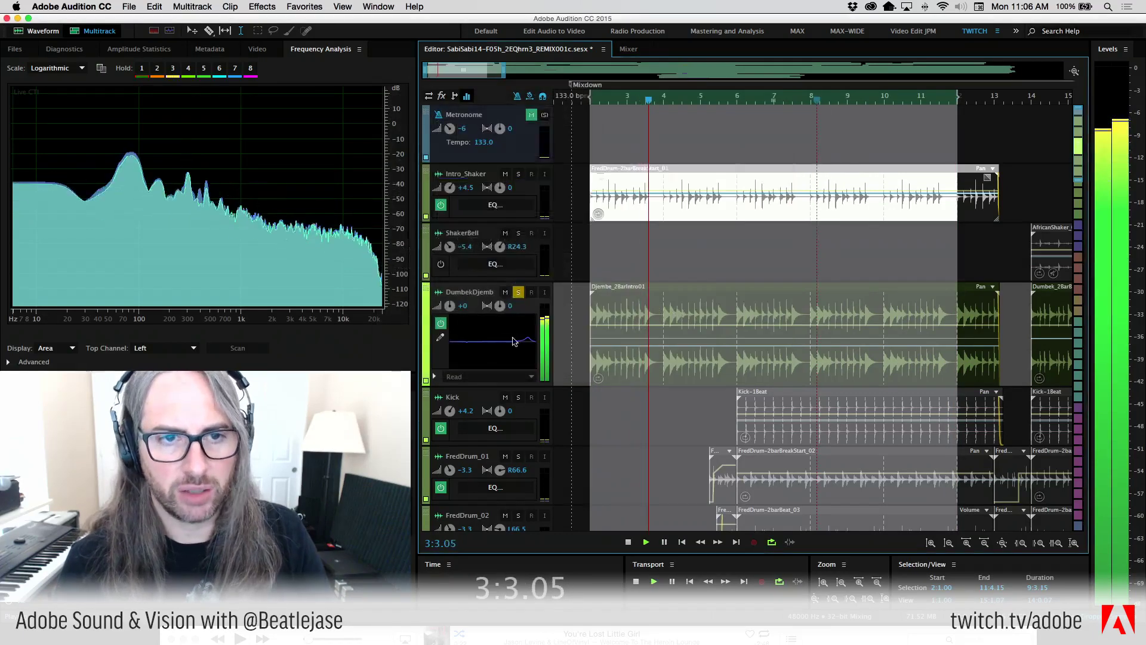
# Add a Tube-modeled Compressor to the first effect slot of DumbekDjemb and place its window clear of the track's clips
pyautogui.click(443, 96)
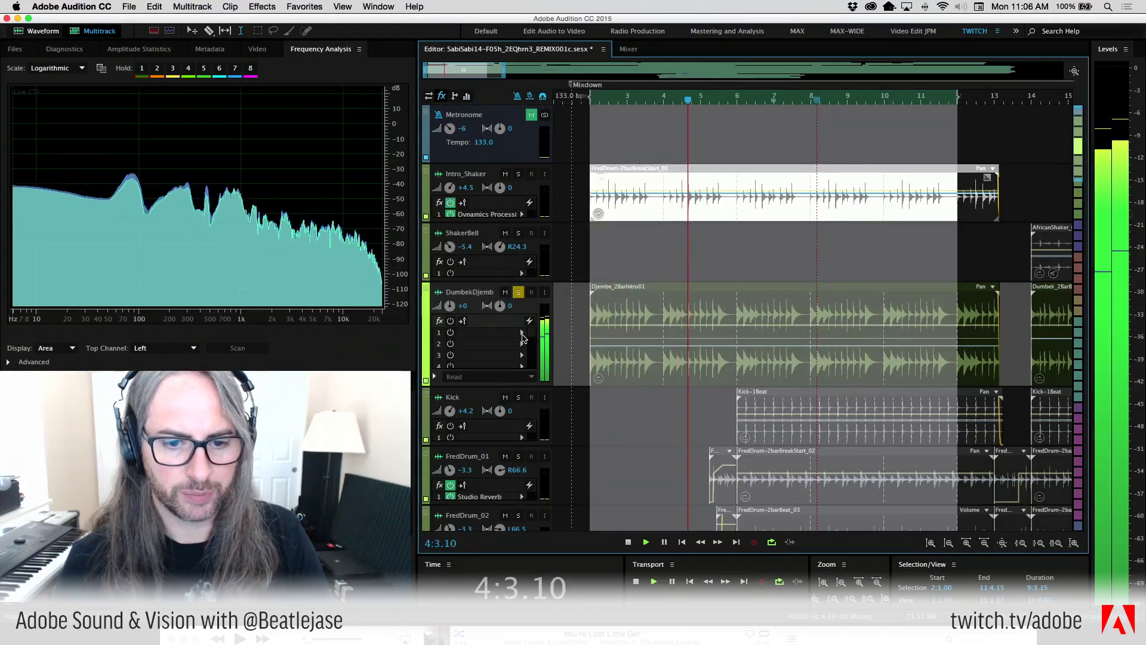
pyautogui.click(521, 332)
pyautogui.moveTo(615, 373)
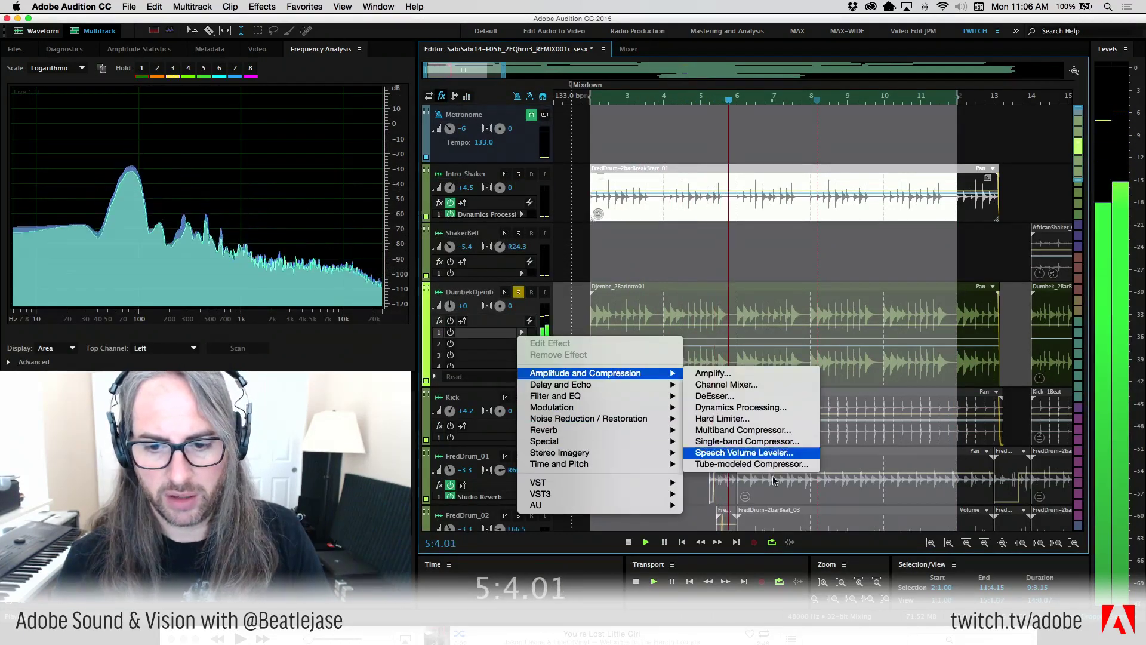
pyautogui.click(769, 465)
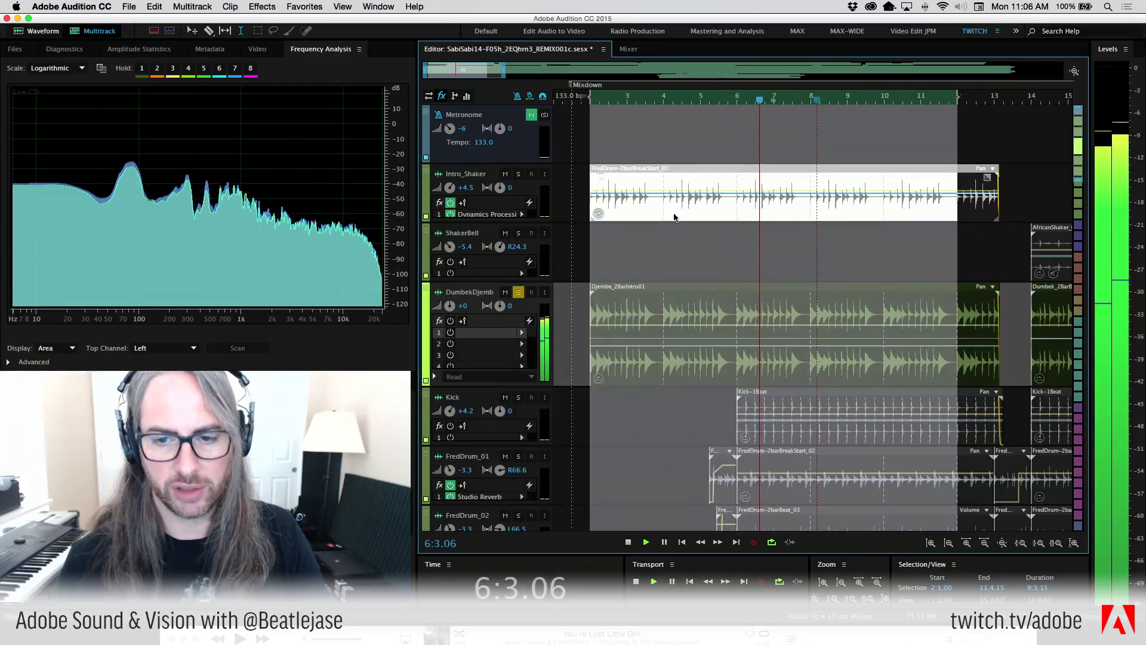
pyautogui.moveTo(611, 221); pyautogui.dragTo(899, 96)
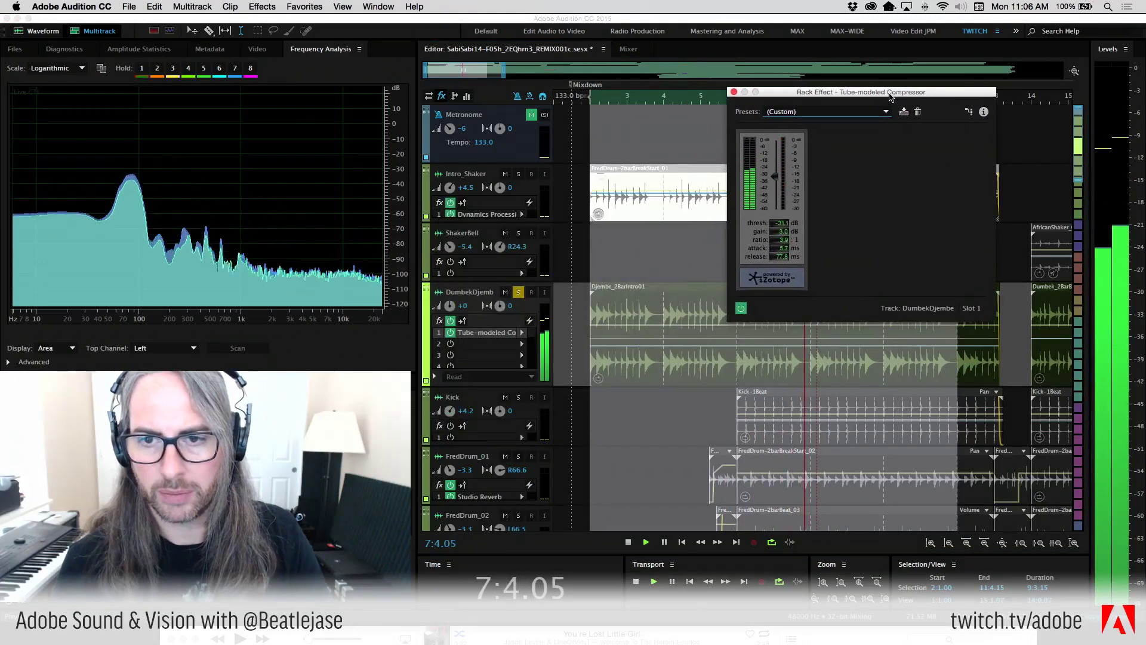
pyautogui.moveTo(812, 94); pyautogui.dragTo(833, 67)
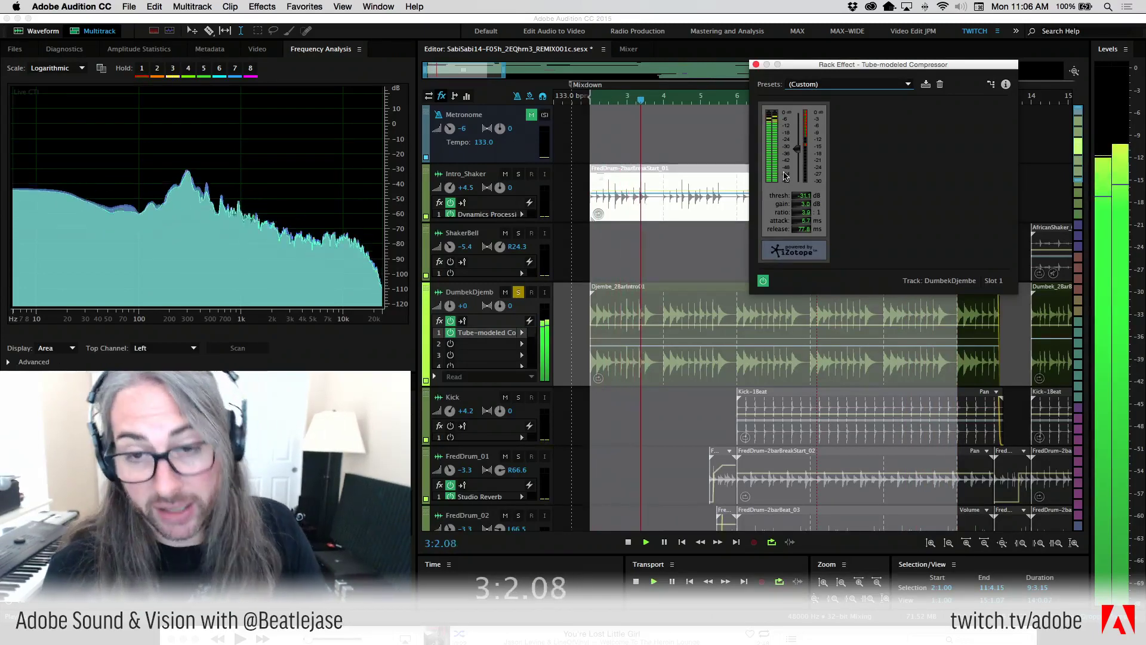
pyautogui.moveTo(834, 73); pyautogui.dragTo(765, 32)
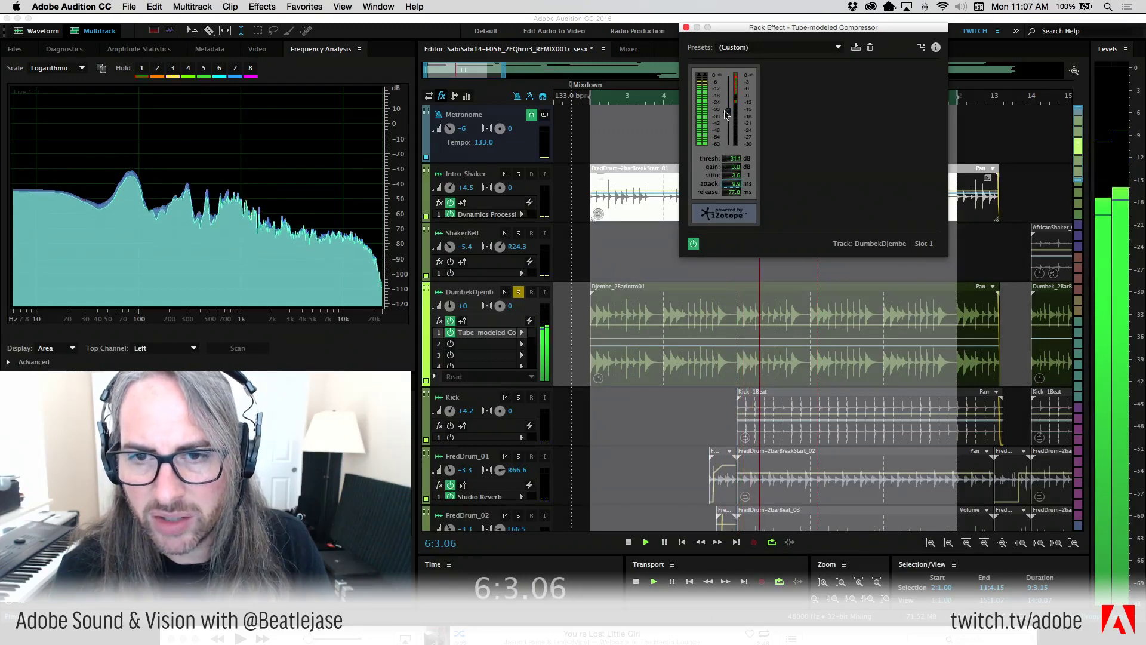
# Raise the Tube-modeled Compressor's threshold and adjust its release time on DumbekDjemb
pyautogui.moveTo(727, 115); pyautogui.dragTo(727, 108)
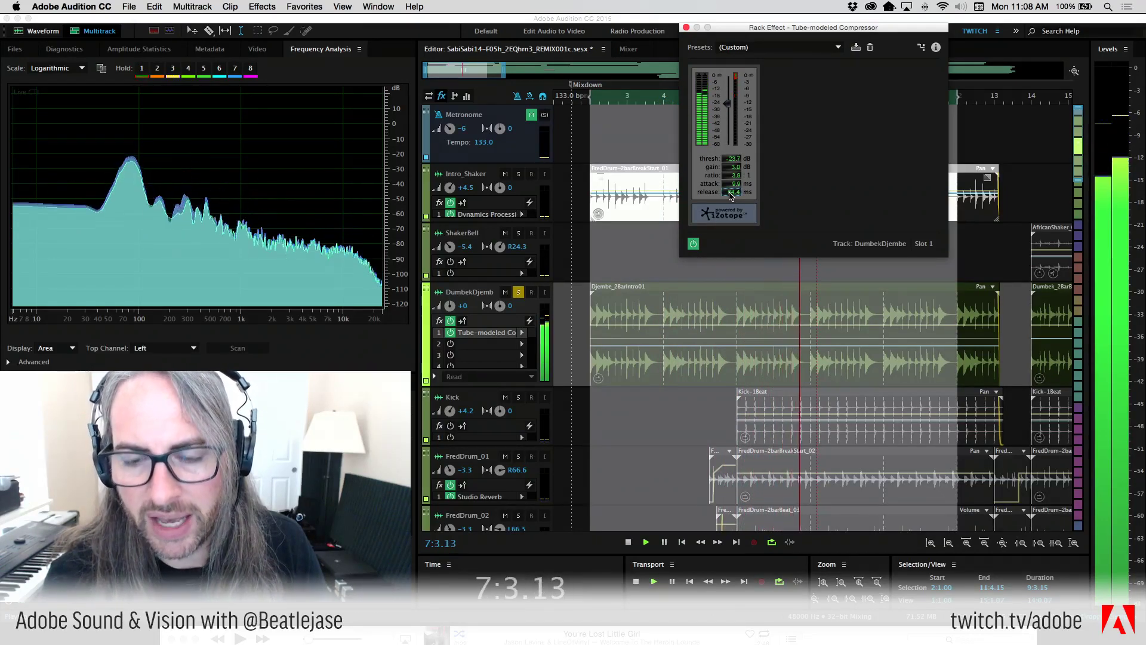
pyautogui.moveTo(729, 193); pyautogui.dragTo(731, 186)
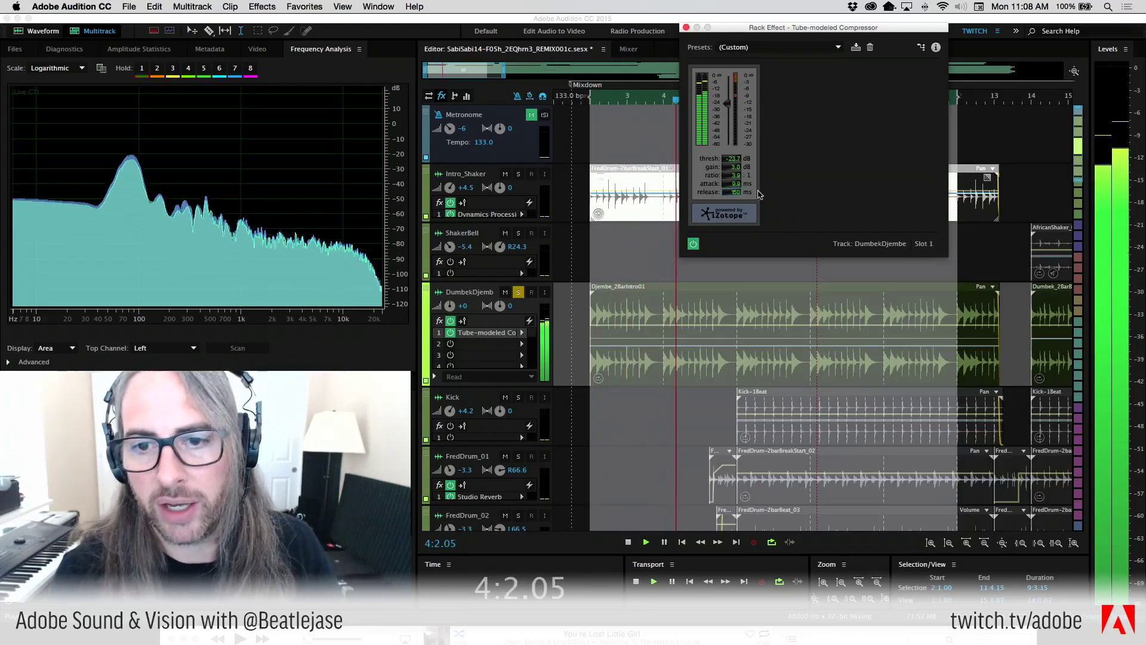
# Fine-tune the release time of DumbekDjemb's Tube-modeled Compressor, and compare the sound with the effect bypassed and active
pyautogui.moveTo(734, 197); pyautogui.dragTo(716, 197)
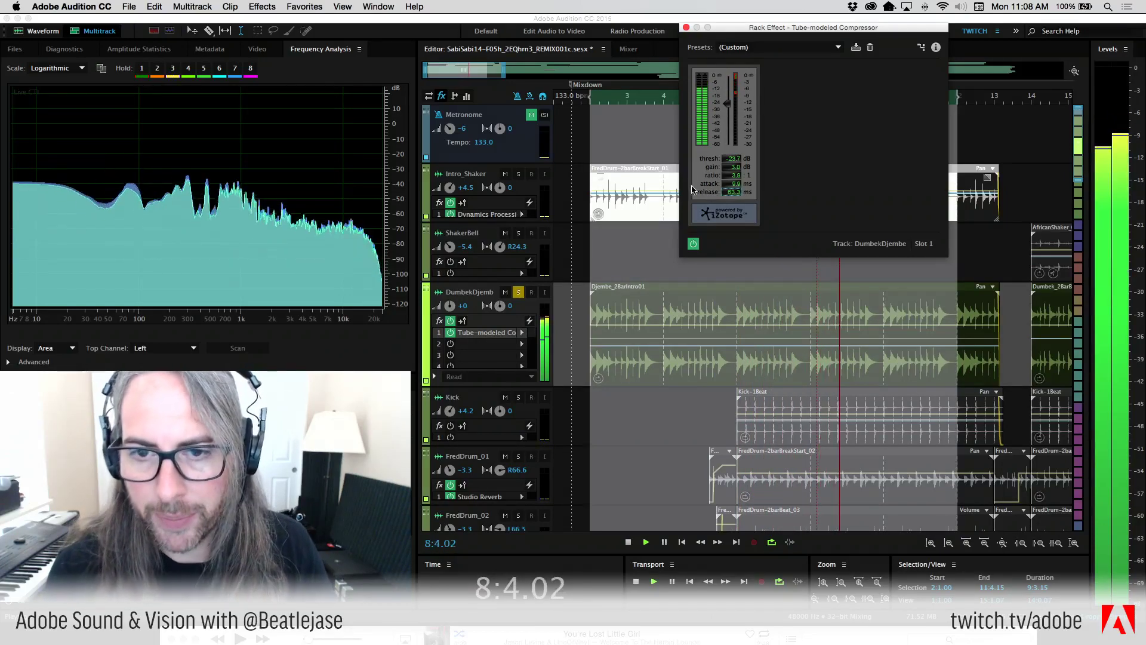
pyautogui.click(694, 245)
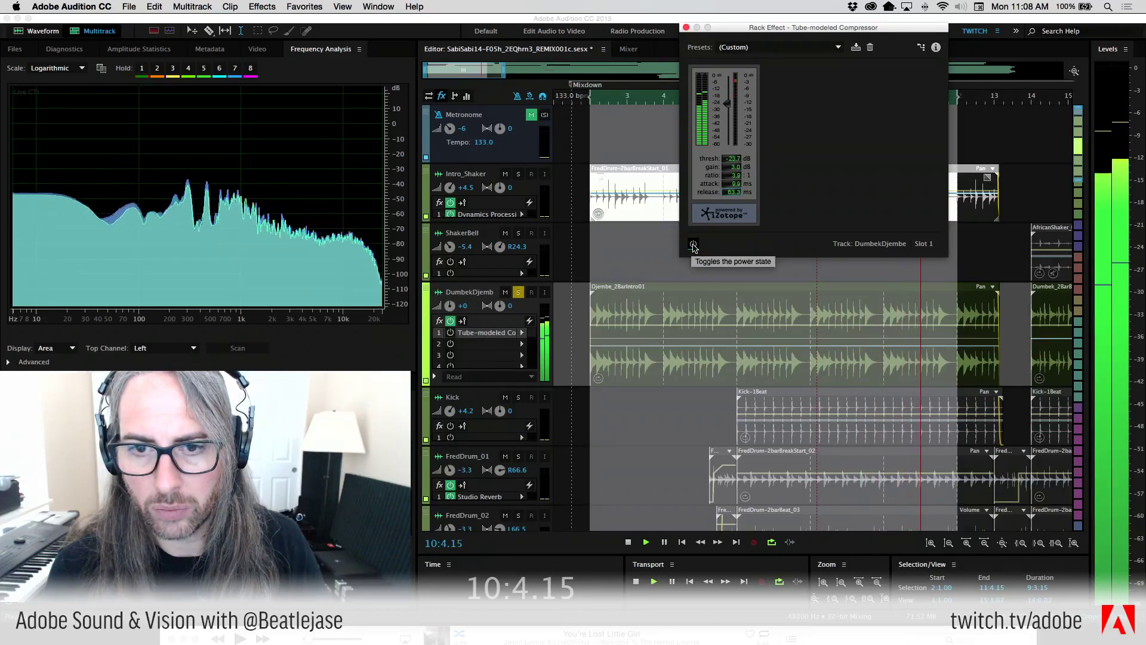
pyautogui.click(694, 245)
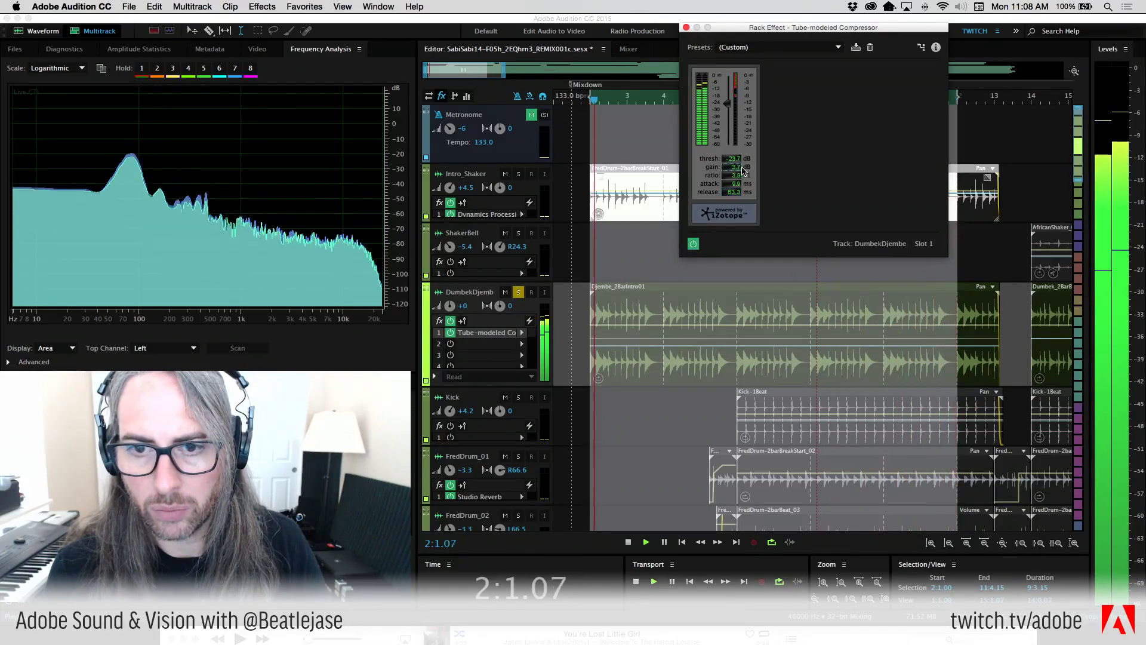
# Raise the Tube-modeled Compressor's output gain on DumbekDjemb in small amounts while listening, and close its window
pyautogui.moveTo(742, 170); pyautogui.dragTo(752, 171)
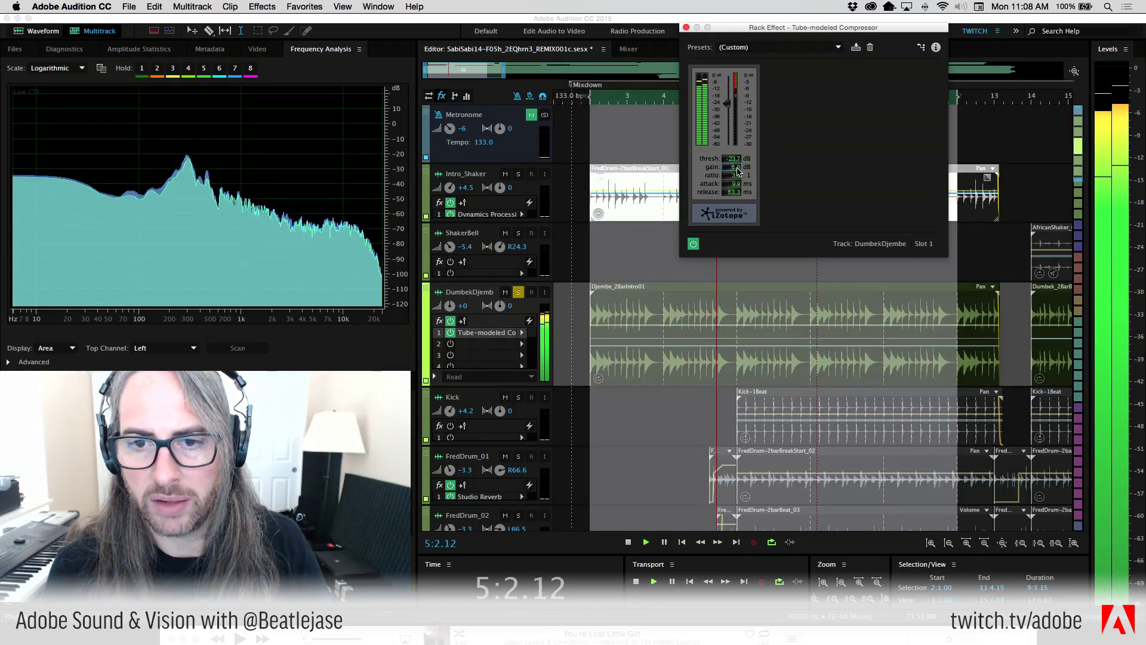
pyautogui.moveTo(734, 170); pyautogui.dragTo(741, 170)
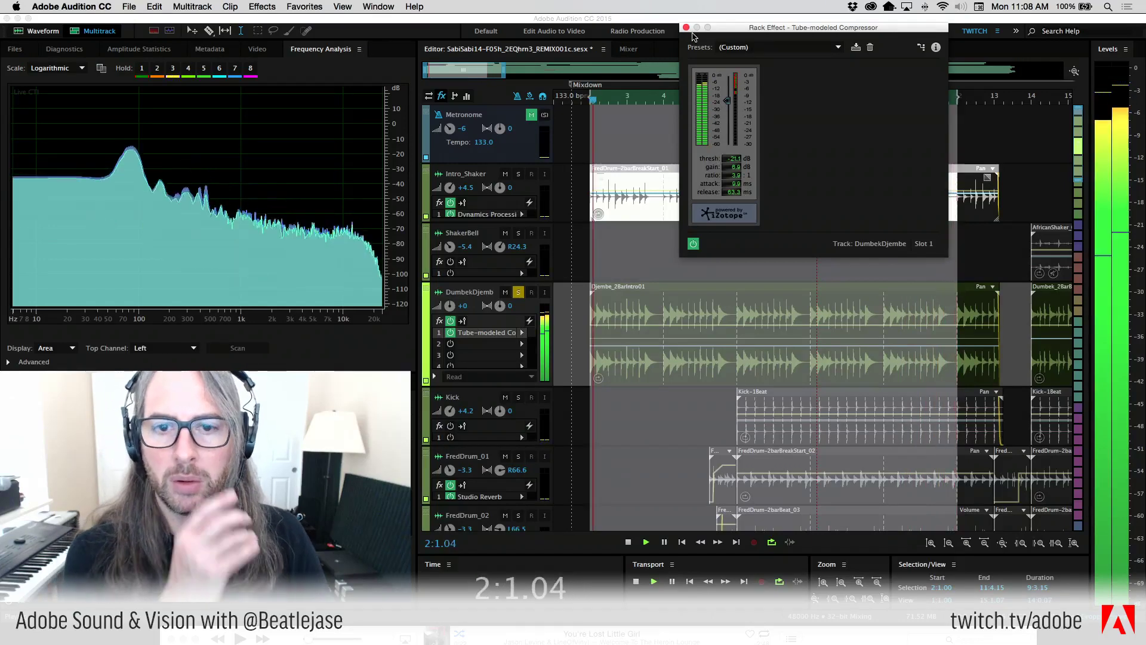
pyautogui.click(687, 27)
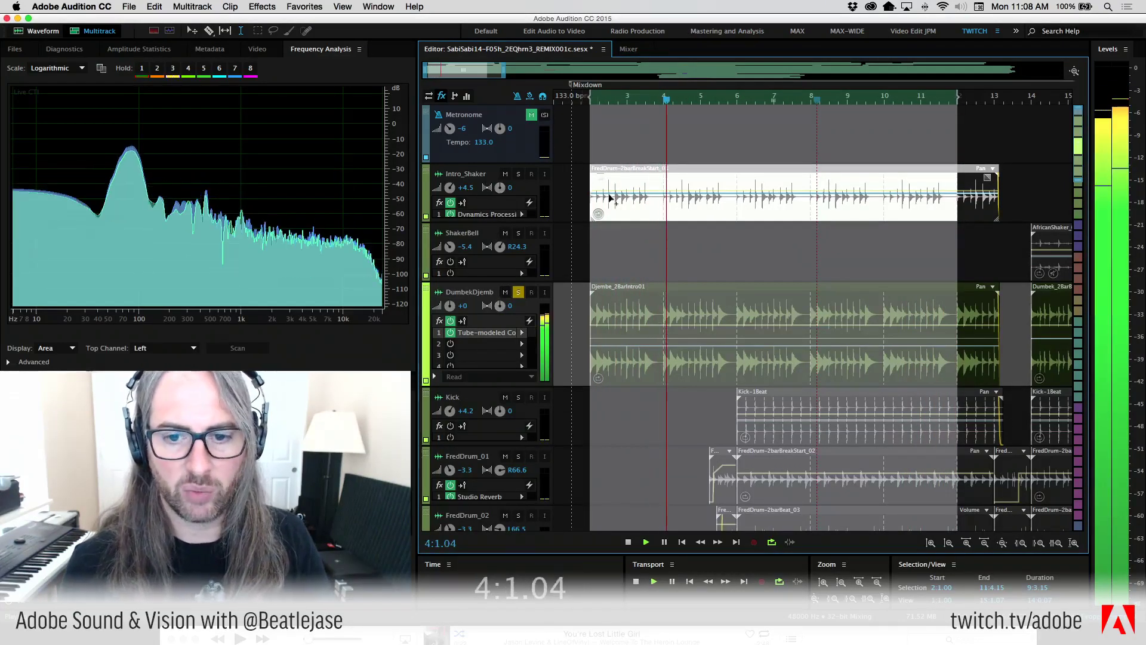
# Solo Intro_Shaker alongside DumbekDjemb, lower its volume to -1.8 dB and pan it to L26.9
pyautogui.click(518, 173)
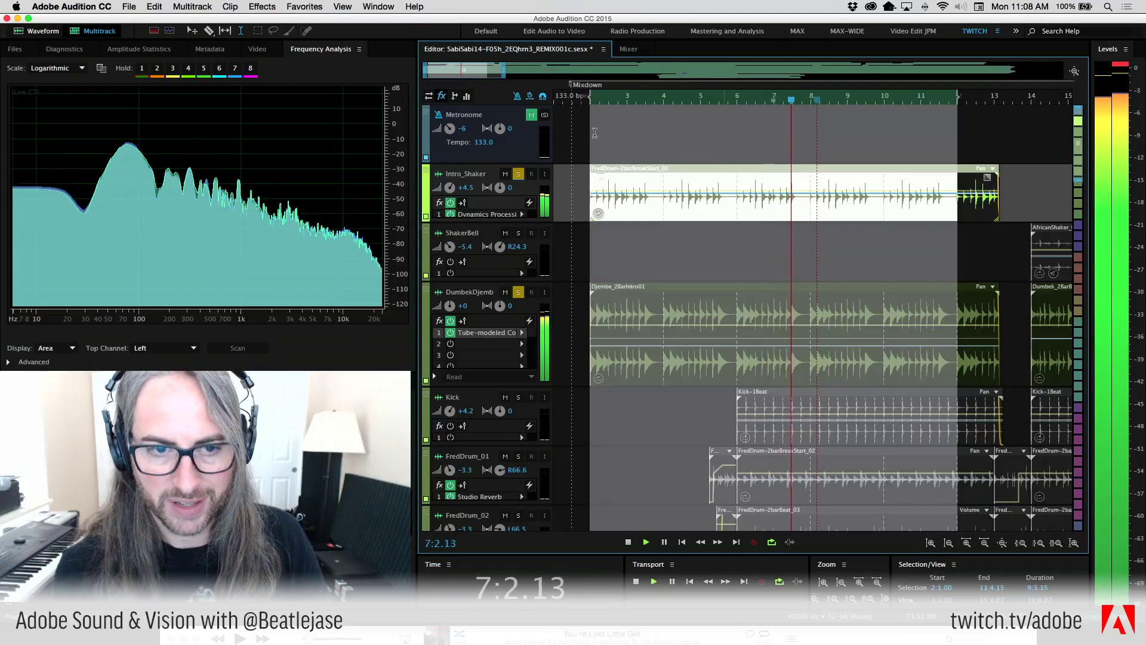
pyautogui.moveTo(450, 187); pyautogui.dragTo(449, 194)
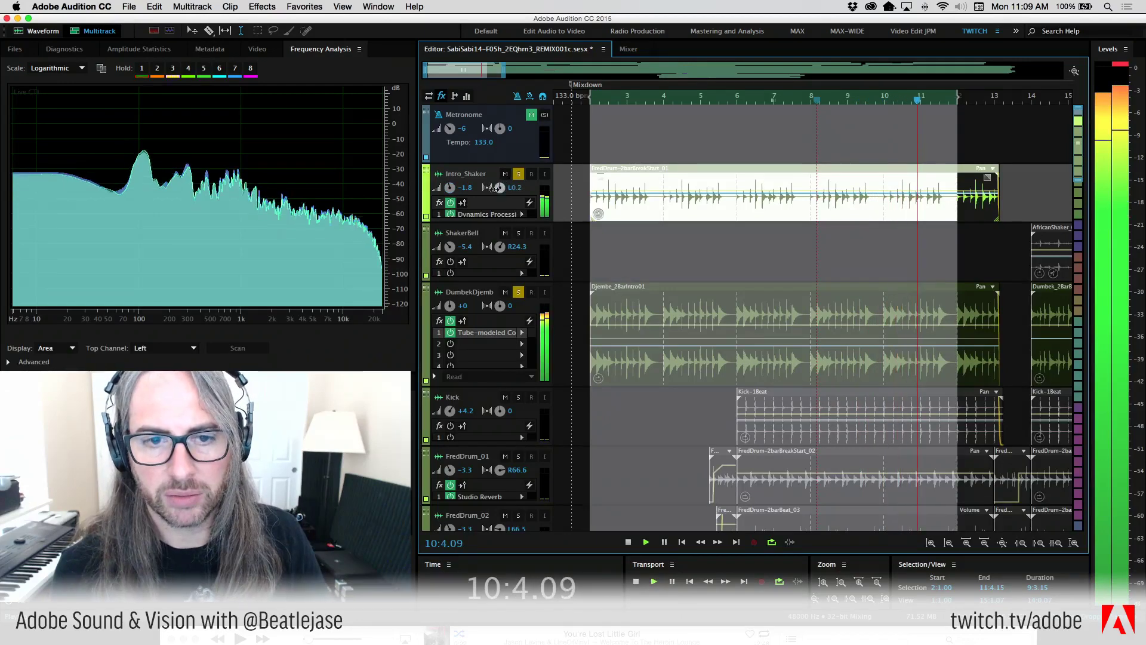
pyautogui.moveTo(497, 188); pyautogui.dragTo(494, 213)
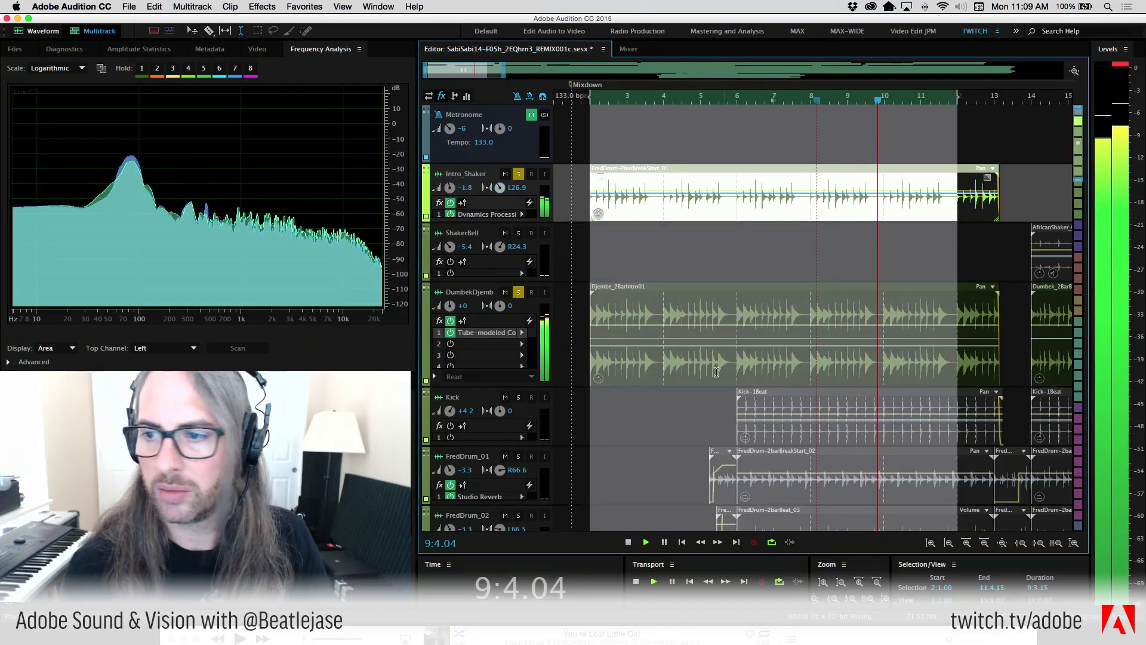
# Drop Intro_Shaker and DumbekDjemb to -6 dB each, fine-tune them to -8.4 dB and -8.7 dB, and check the levels in the Mixer
pyautogui.scroll(-3, 1087, 241)
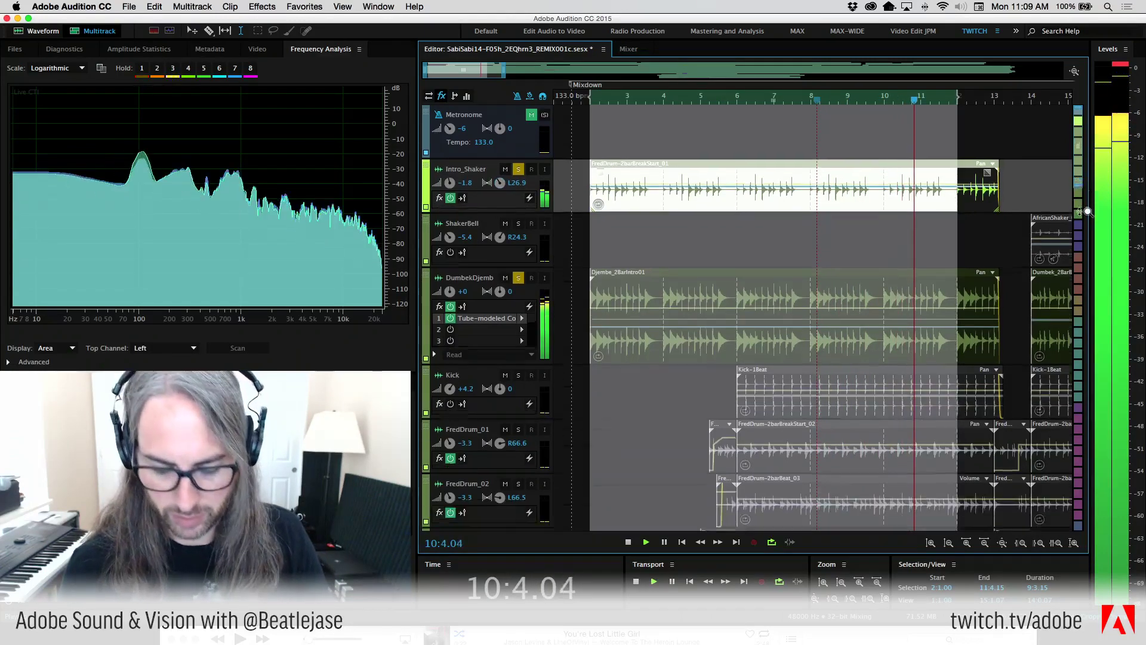
pyautogui.scroll(-2, 1086, 241)
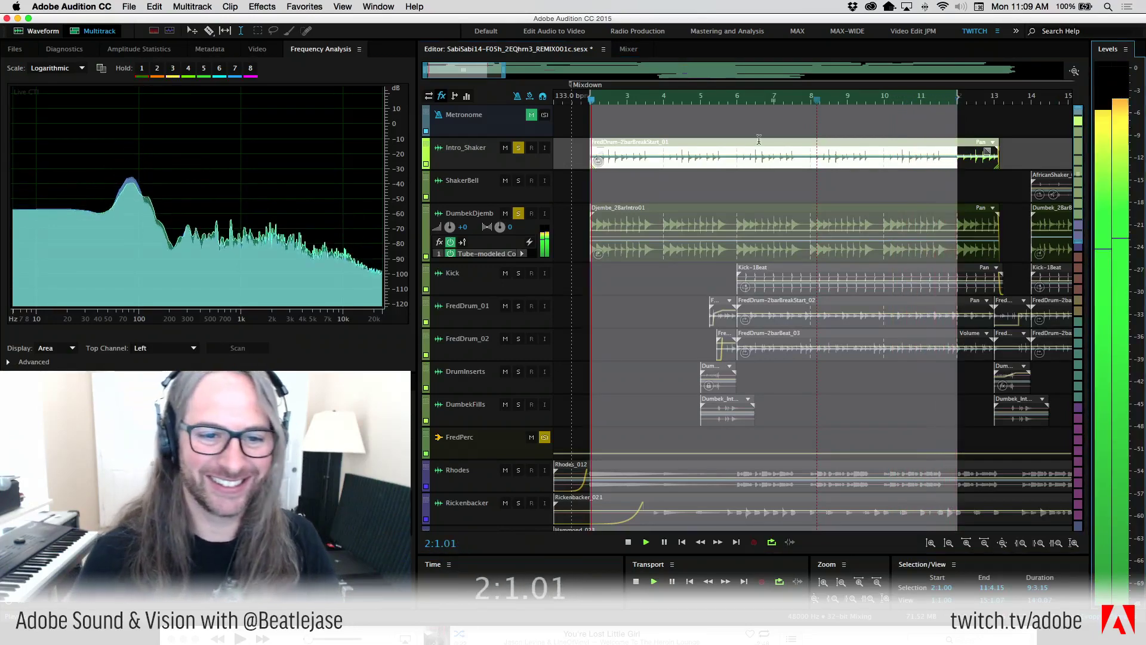
pyautogui.press('space')
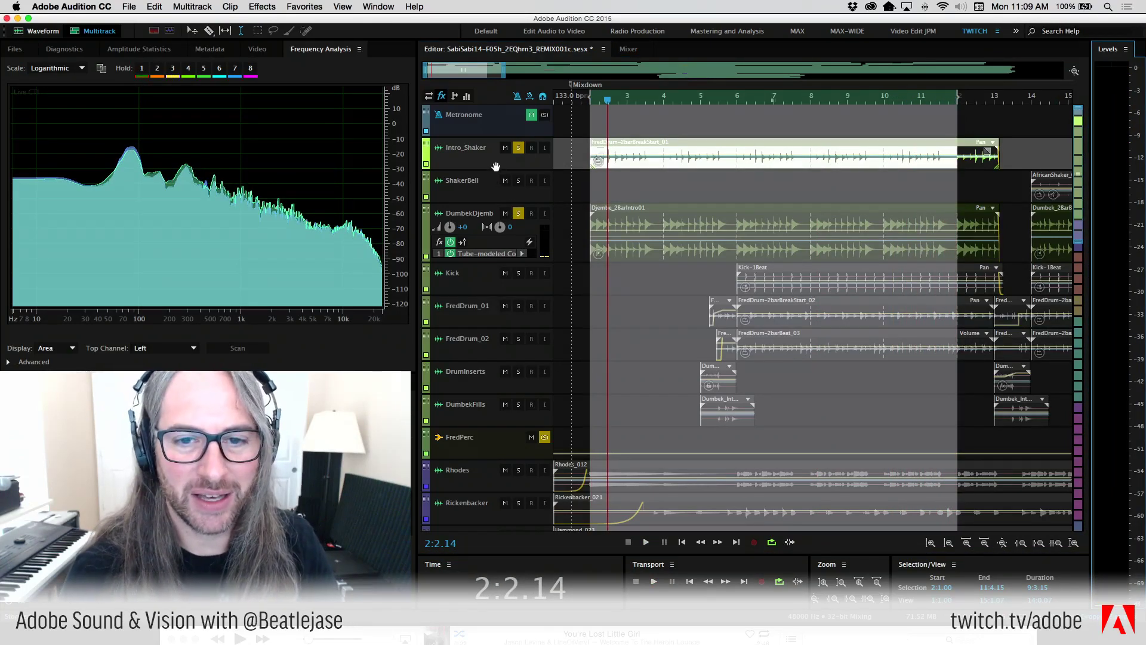
pyautogui.moveTo(498, 172); pyautogui.dragTo(498, 214)
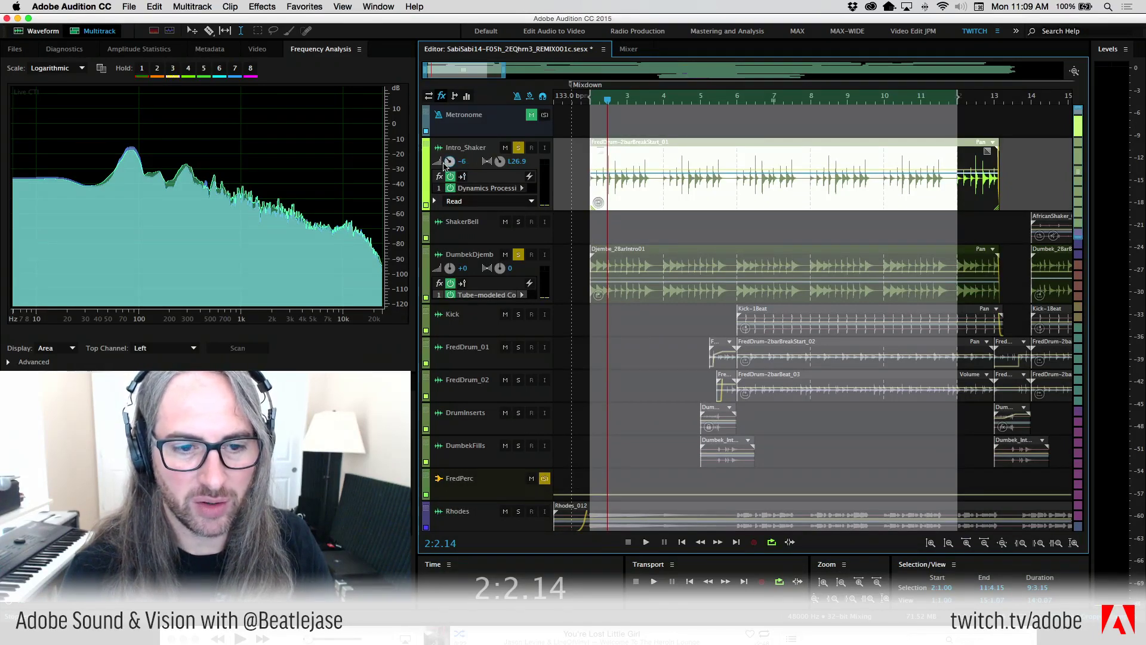
pyautogui.click(463, 268)
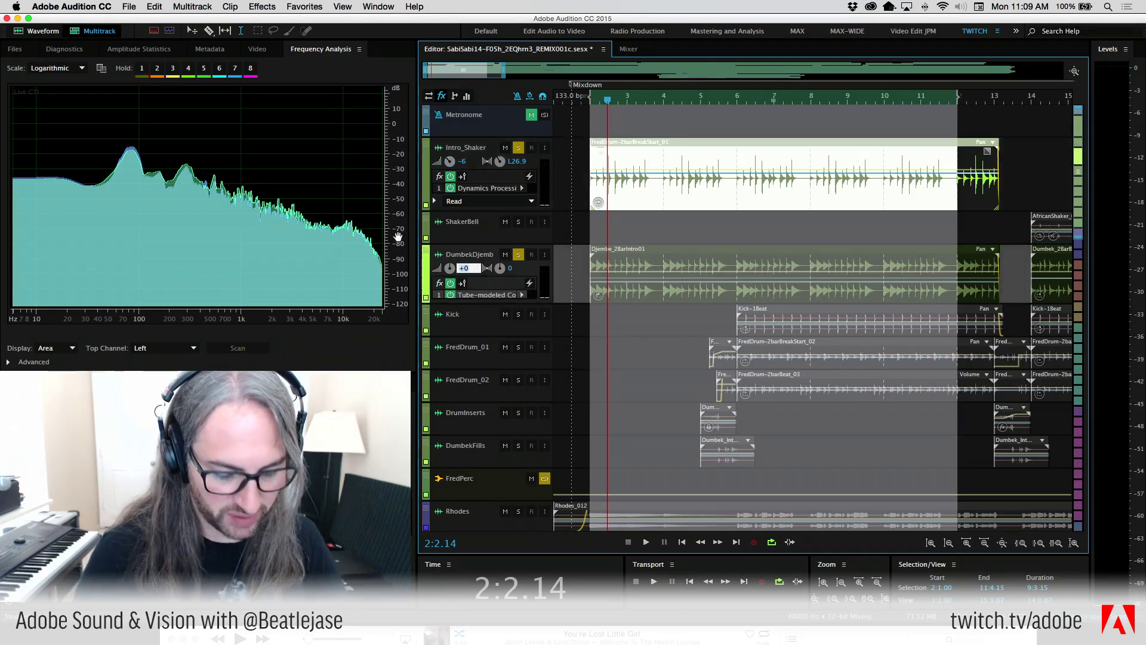
pyautogui.press('space')
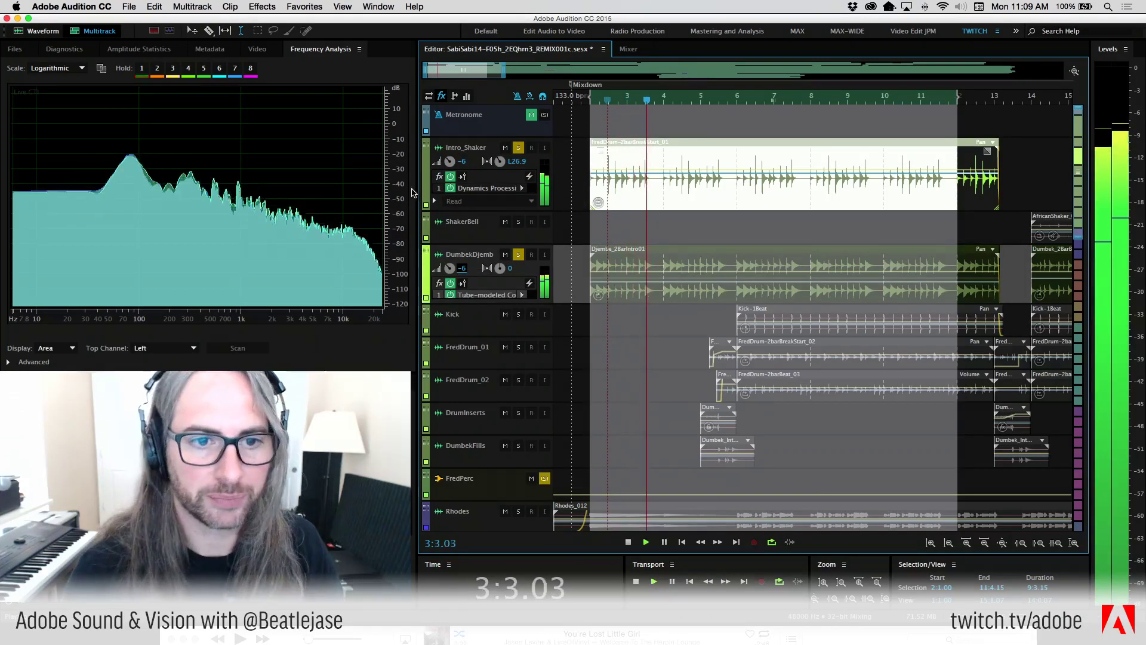
pyautogui.moveTo(448, 160); pyautogui.dragTo(445, 171)
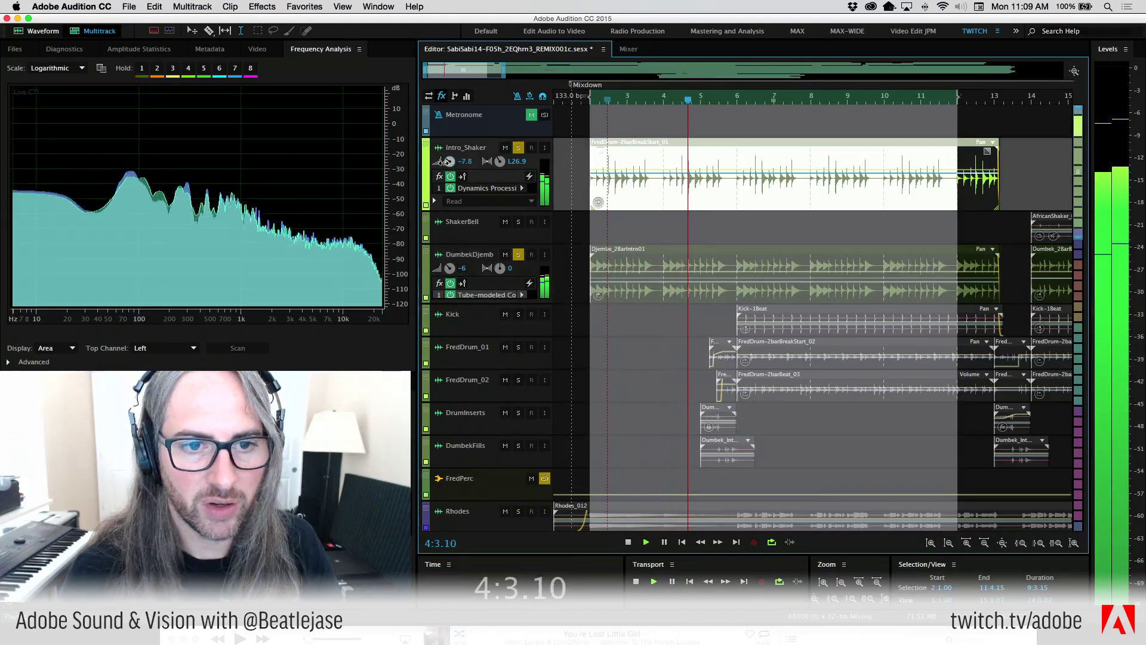
pyautogui.moveTo(448, 269); pyautogui.dragTo(444, 261)
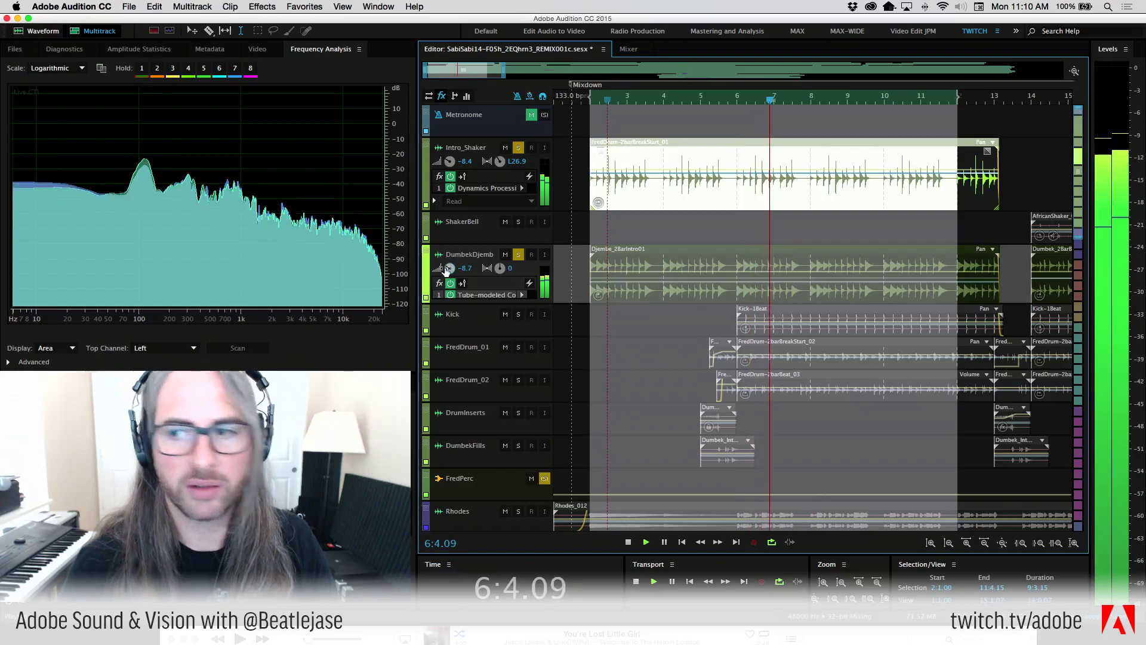
pyautogui.click(630, 50)
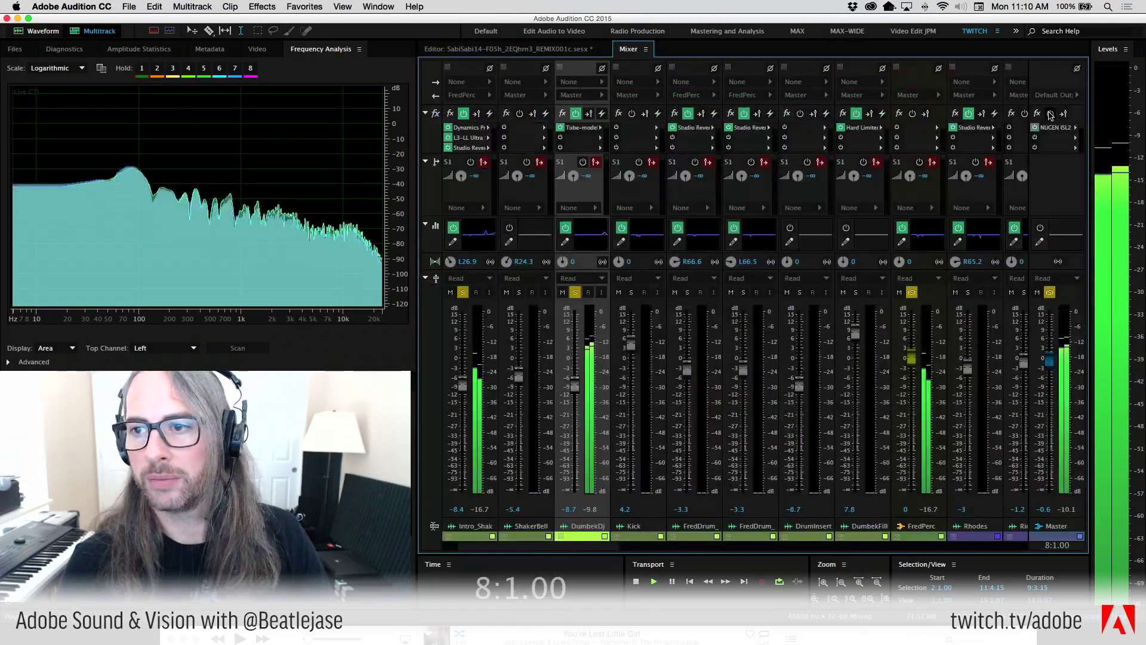
pyautogui.click(510, 52)
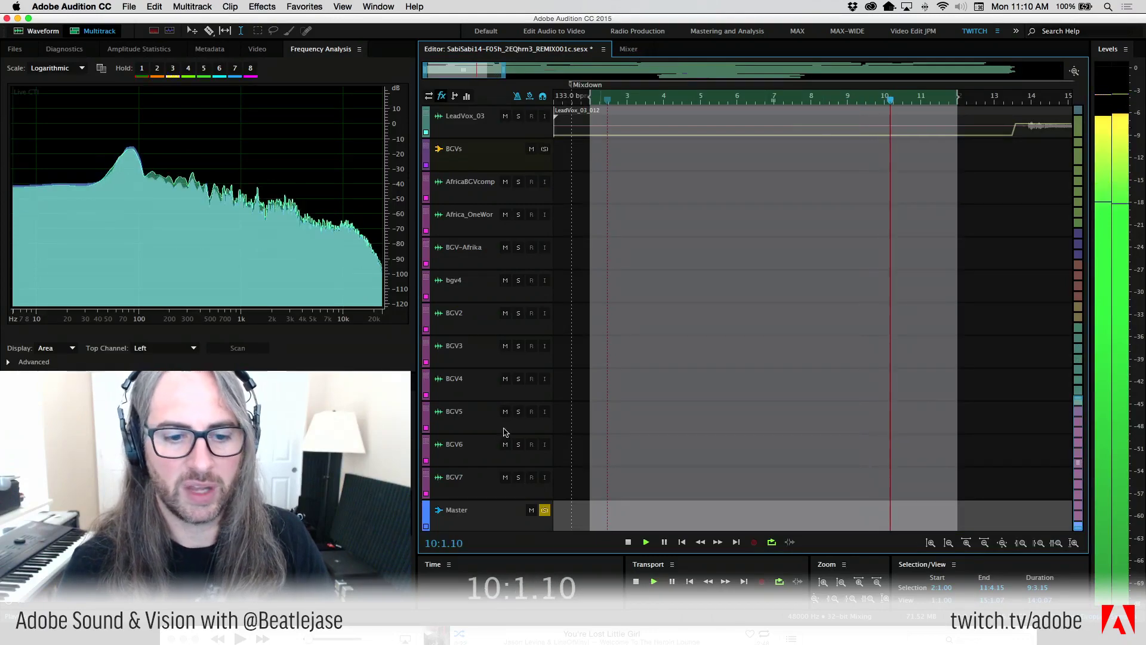
# Solo the Rickenbacker track to hear it with the percussion, enlarge it, mute it again, and stop playback
pyautogui.scroll(10, 676, 350)
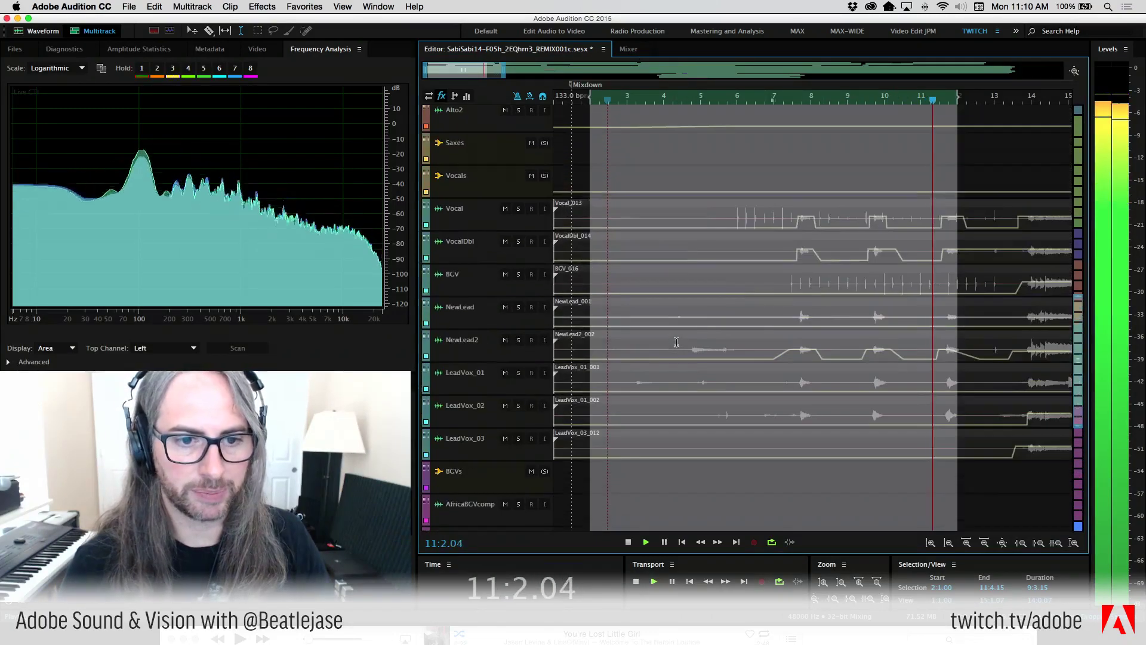
pyautogui.scroll(10, 676, 342)
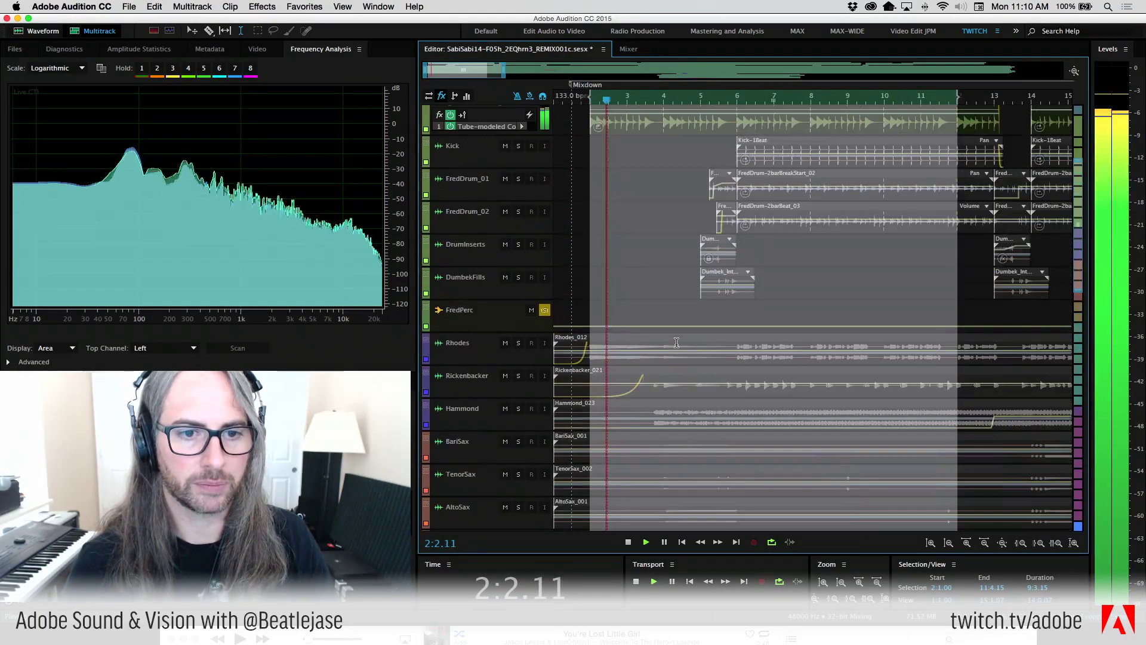
pyautogui.click(519, 376)
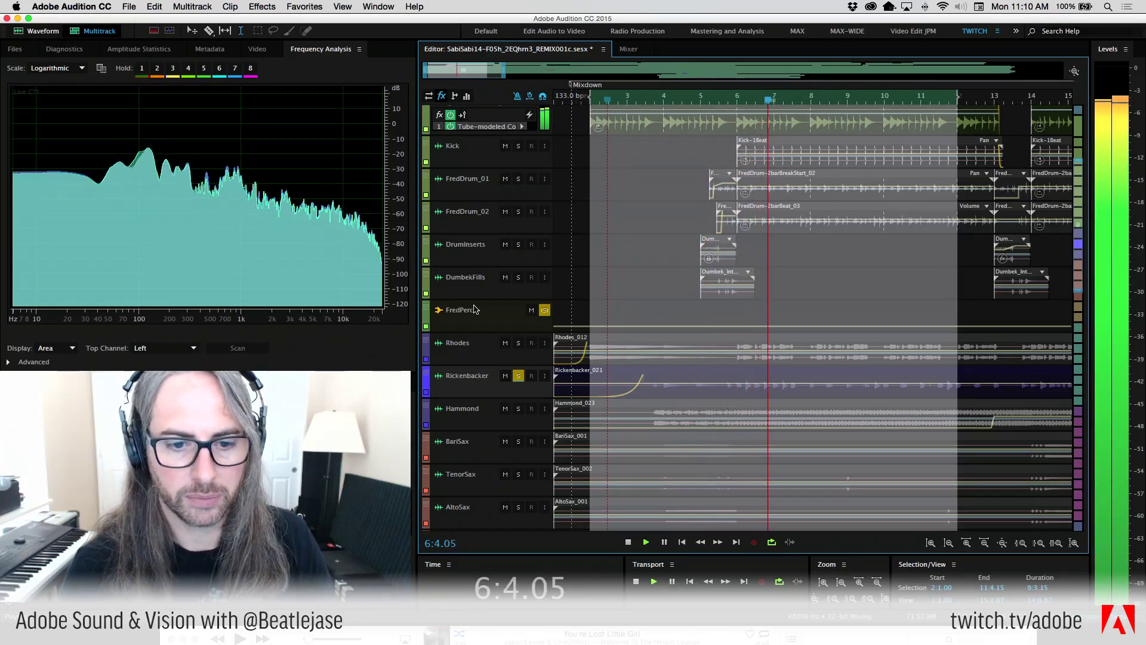
pyautogui.moveTo(490, 397); pyautogui.dragTo(489, 457)
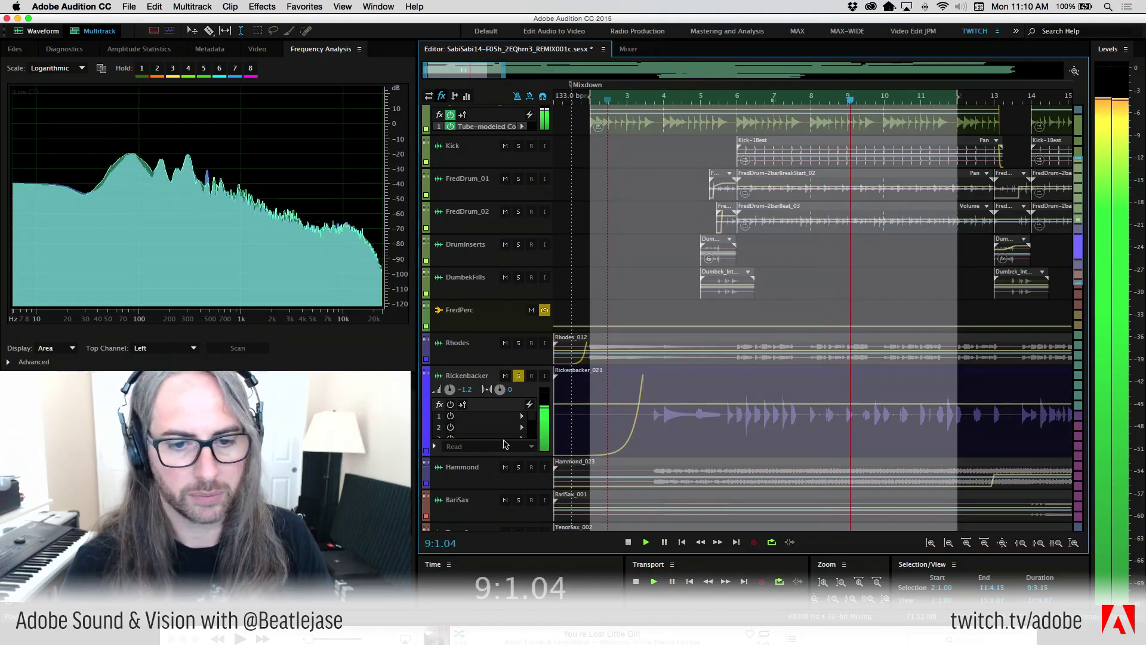
pyautogui.click(505, 375)
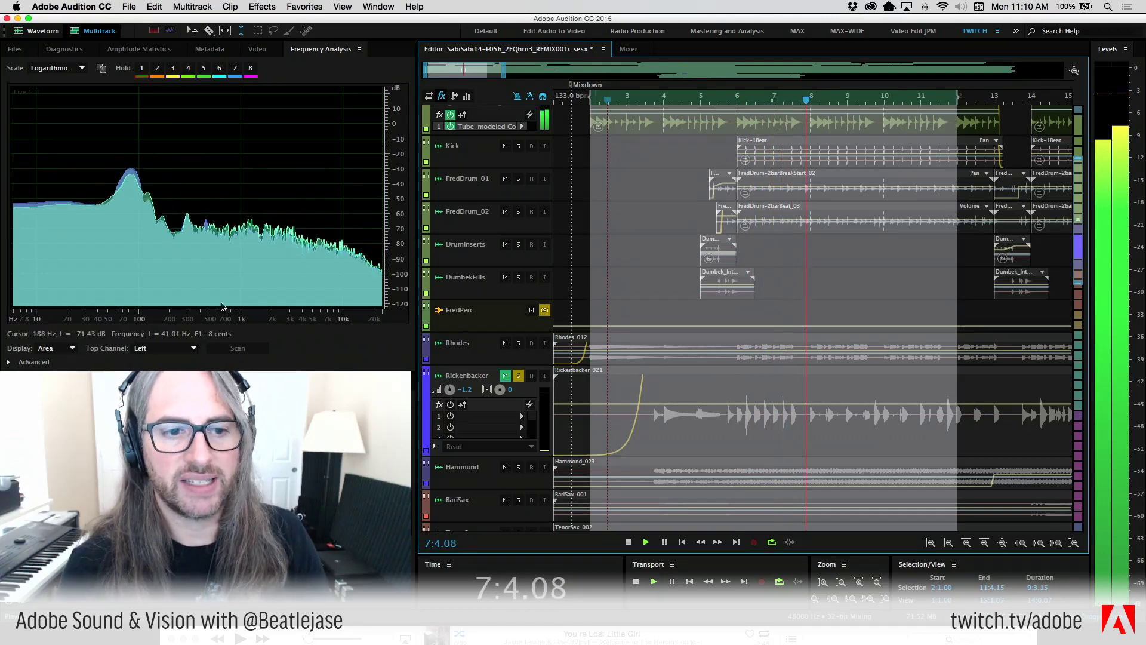
pyautogui.press('space')
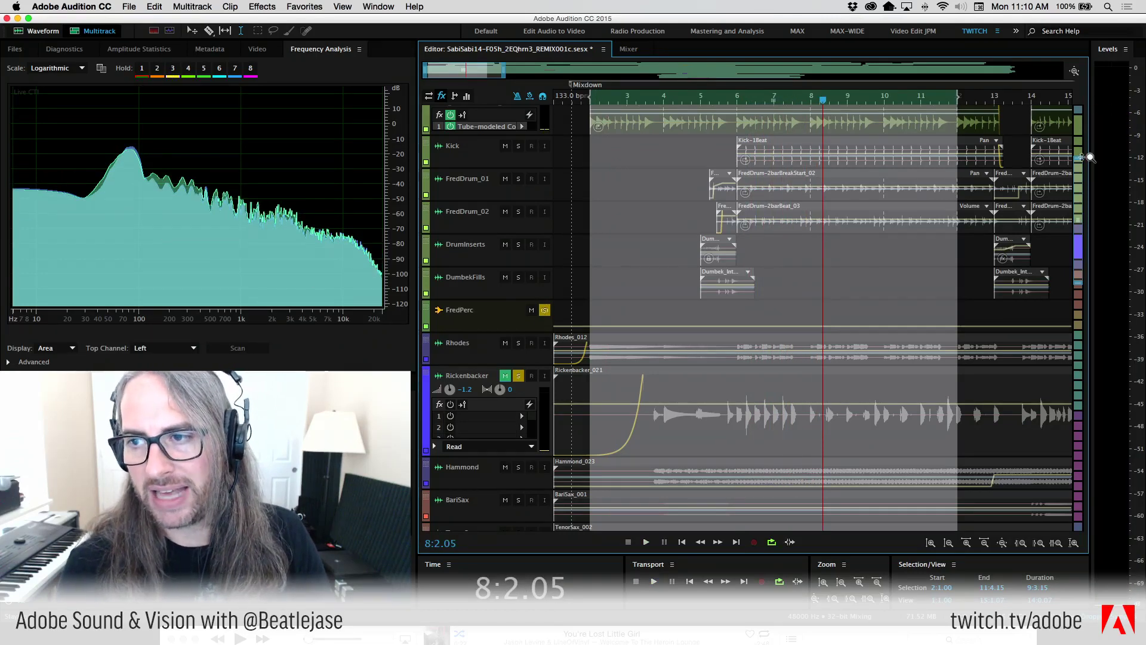
# Reopen DumbekDjemb's Tube-modeled Compressor, raise its threshold slightly, and play the session from 4:1.00
pyautogui.moveTo(1082, 158); pyautogui.dragTo(1069, 63)
pyautogui.click(661, 296)
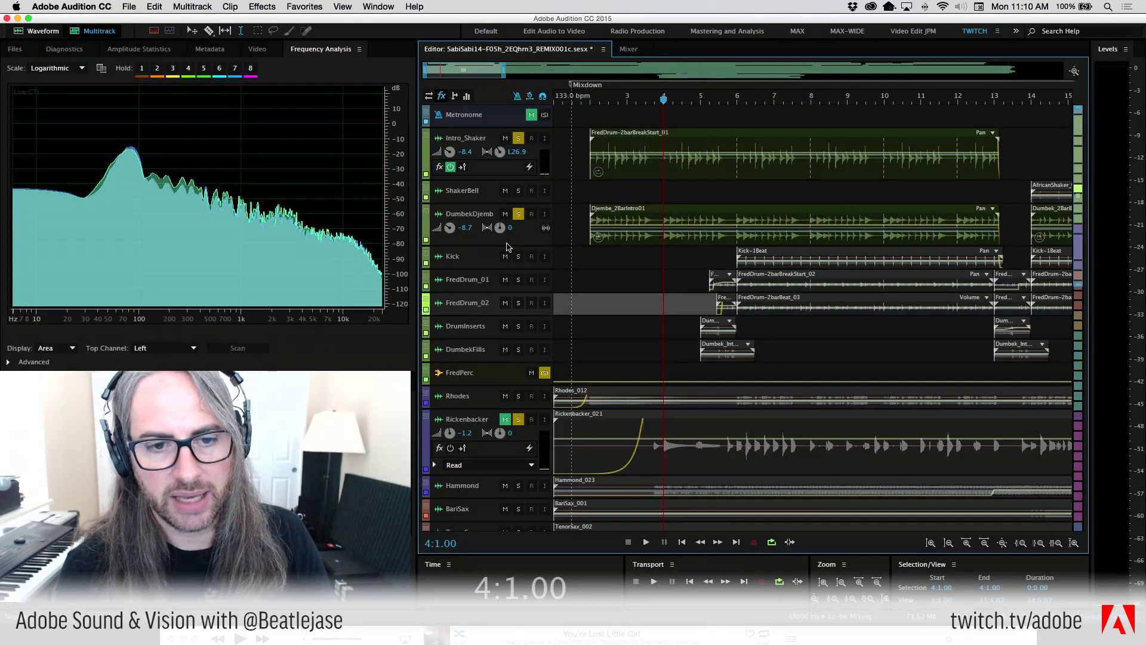
pyautogui.moveTo(507, 245); pyautogui.dragTo(509, 300)
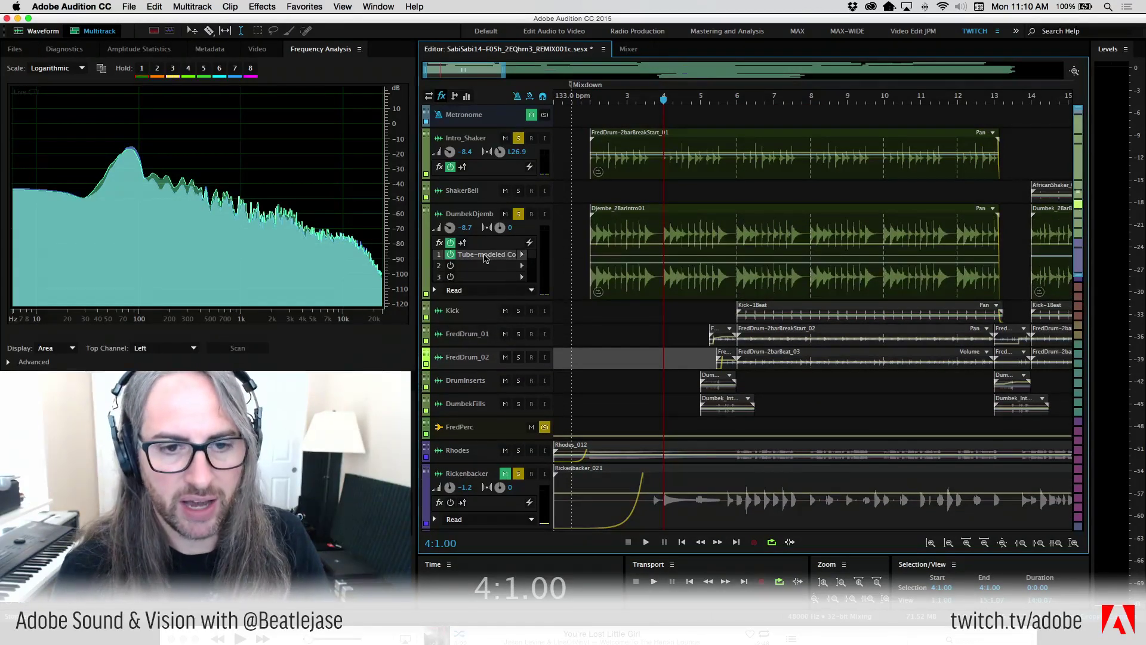
pyautogui.doubleClick(497, 255)
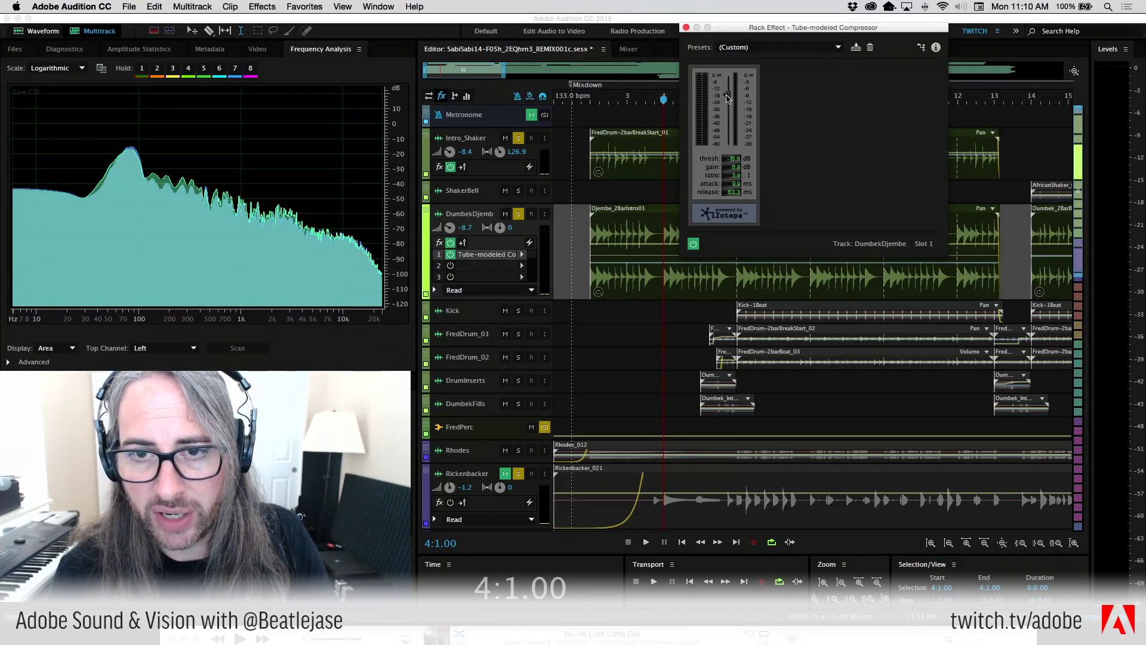
pyautogui.press('space')
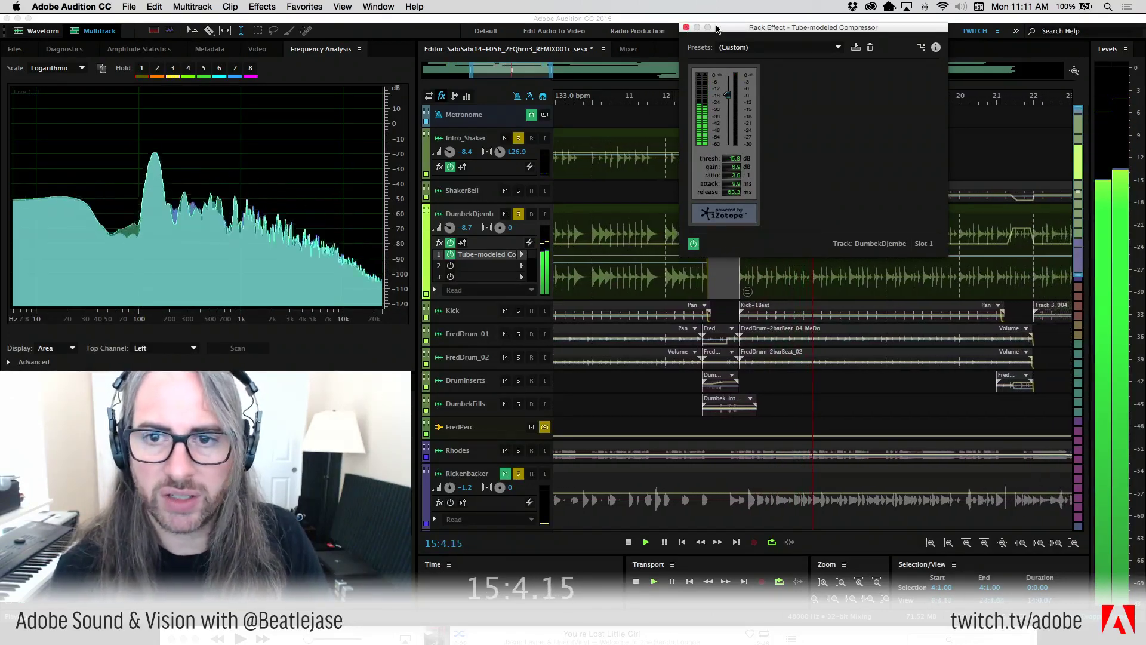
# Move the compressor window off the track clips, stop playback, and examine the low-frequency peak near 141 Hz in the Frequency Analysis
pyautogui.moveTo(718, 30); pyautogui.dragTo(631, 4)
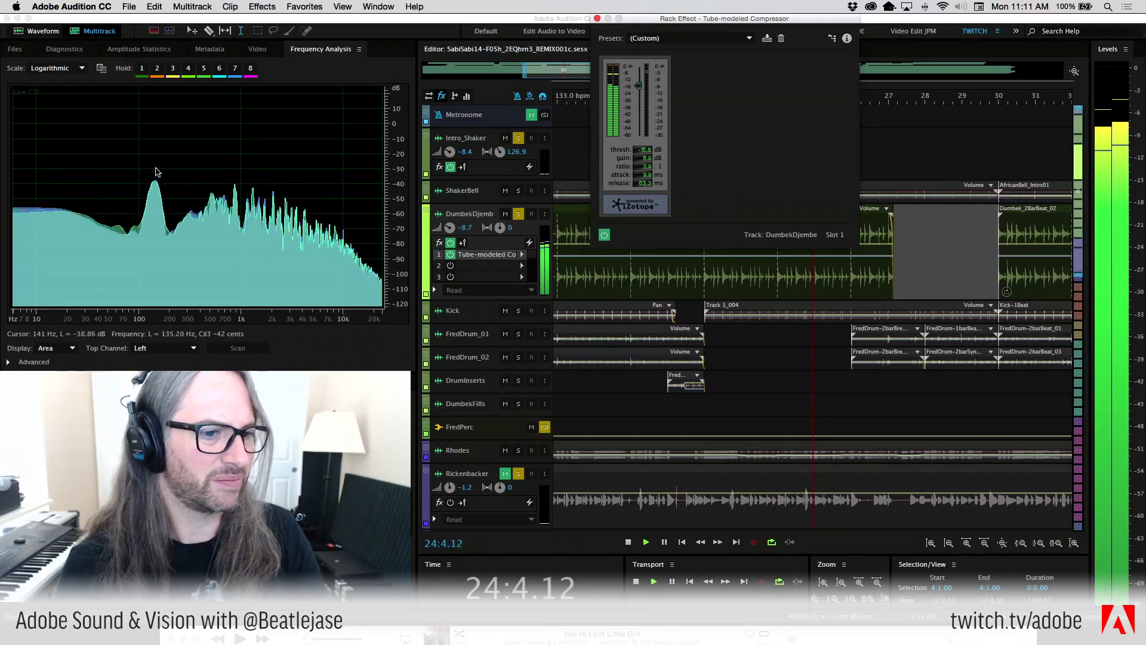
pyautogui.press('space')
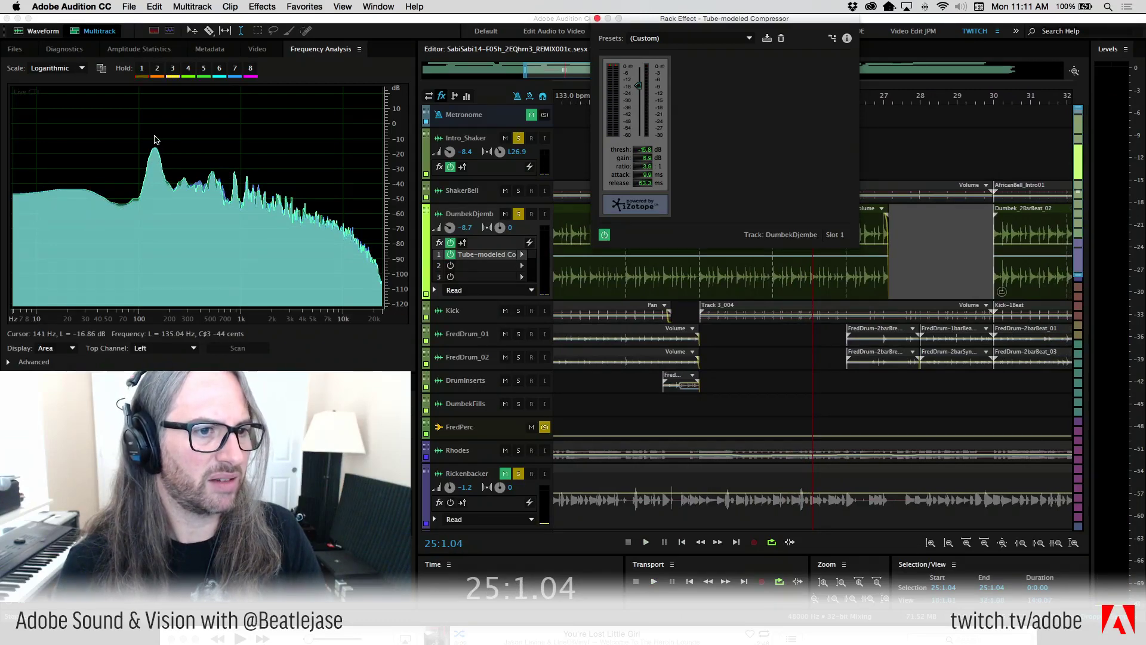
pyautogui.click(155, 157)
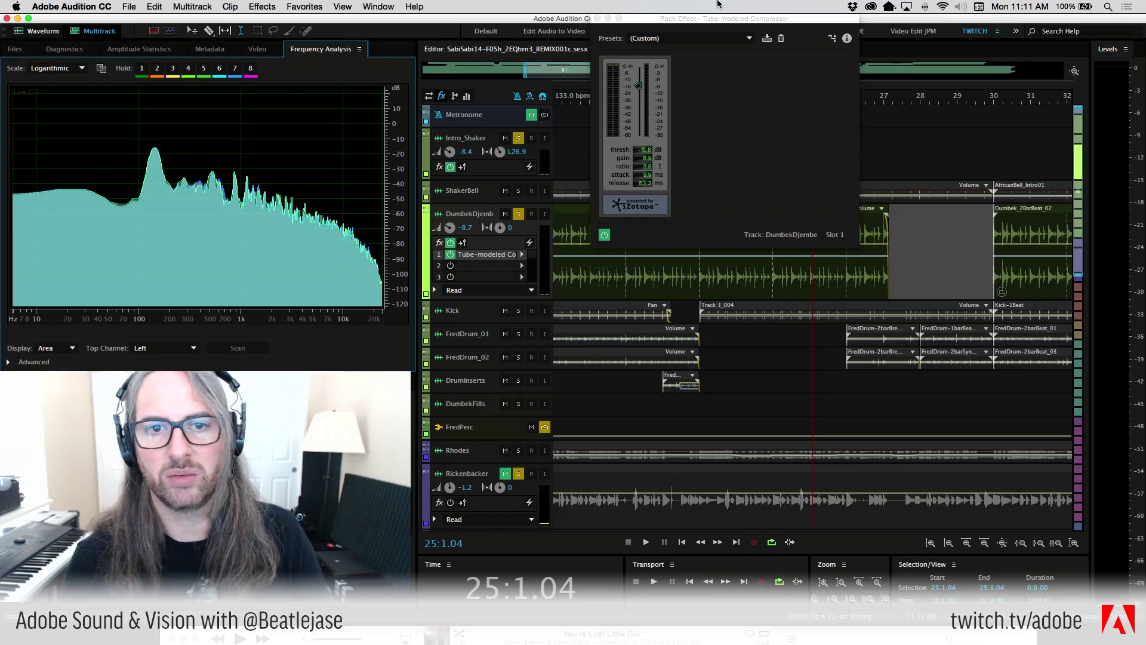
# Close the Tube-modeled Compressor and play the soloed percussion from 22:3.05
pyautogui.click(597, 19)
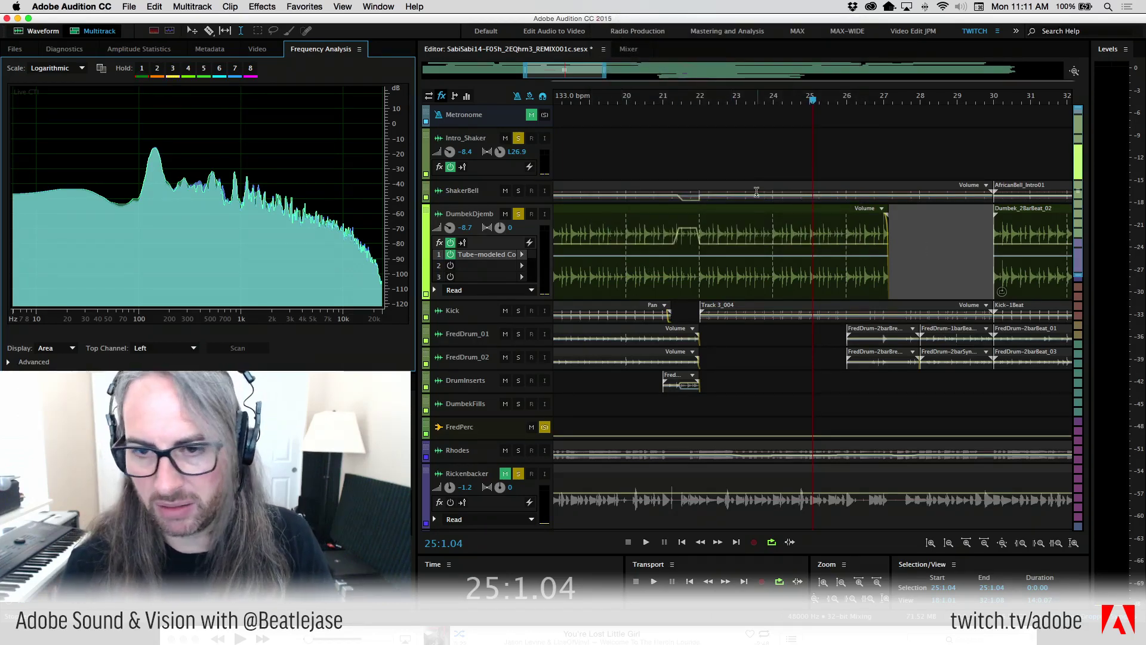
pyautogui.click(721, 101)
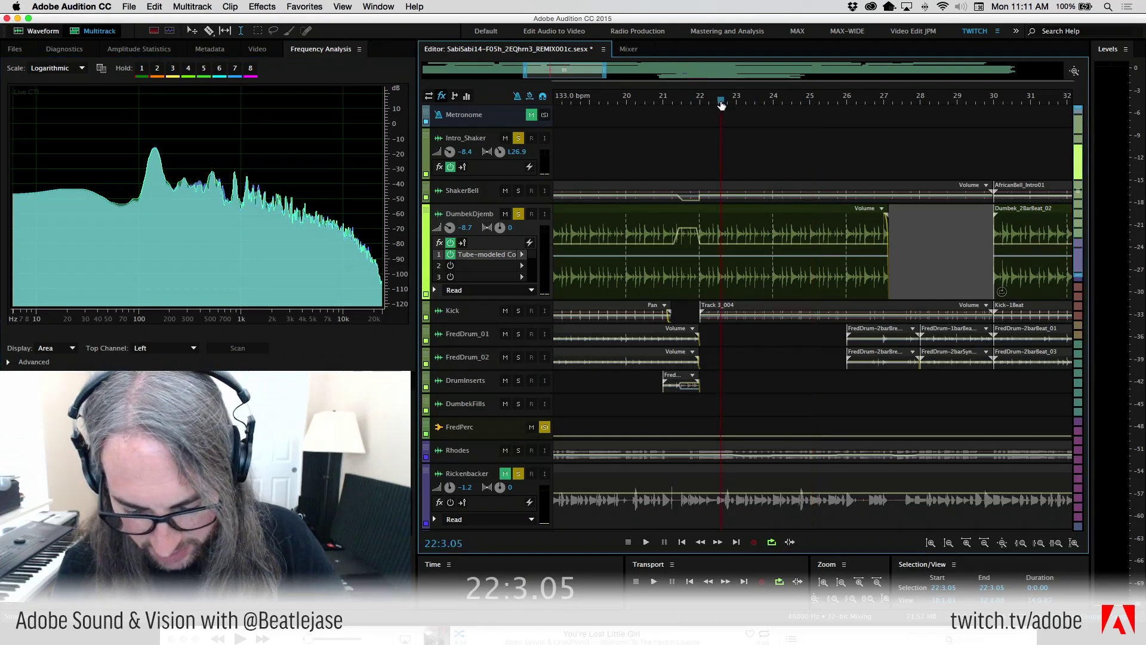
pyautogui.press('space')
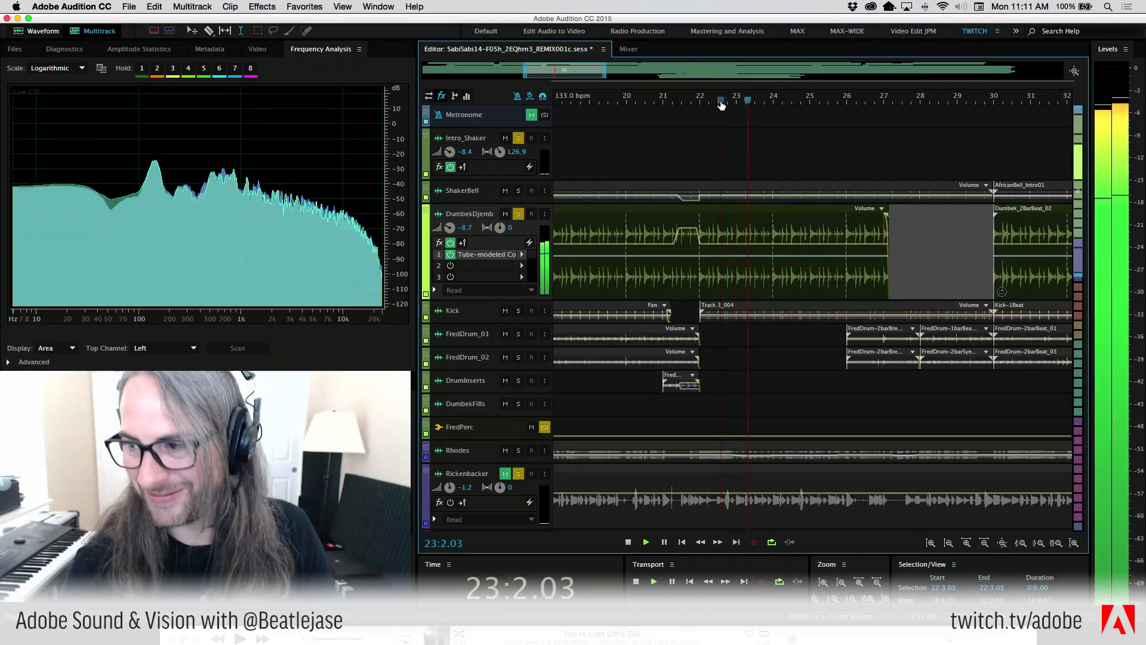
# Stop playback, bring the start of the session into view, and play the soloed percussion from 2:1.02
pyautogui.press('space')
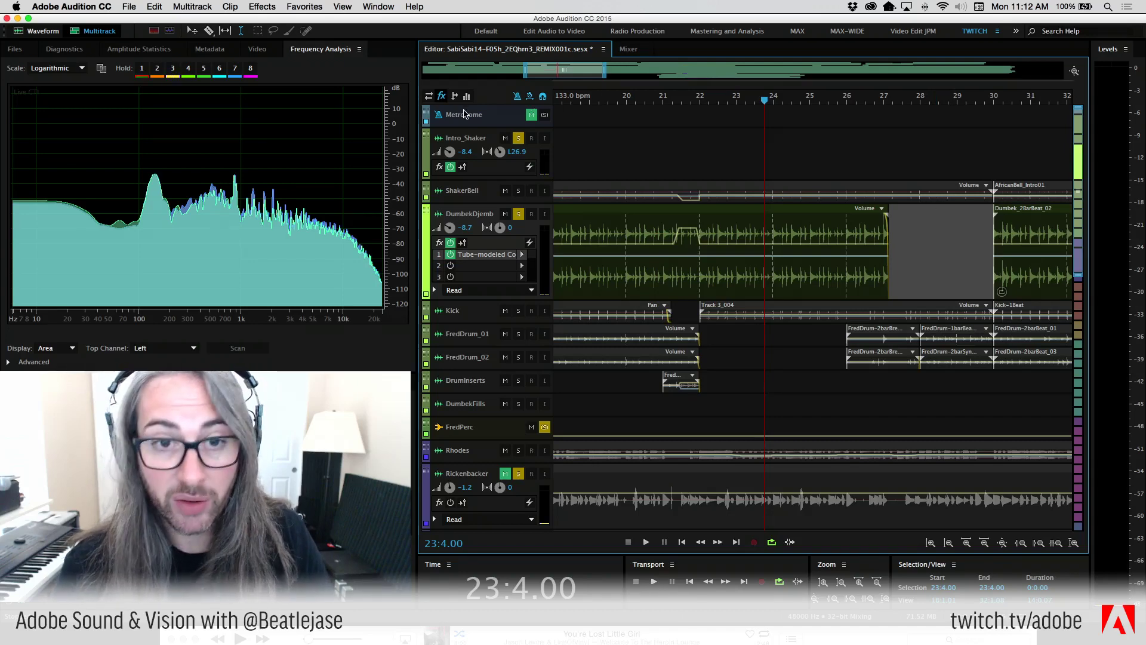
pyautogui.moveTo(525, 71); pyautogui.dragTo(357, 67)
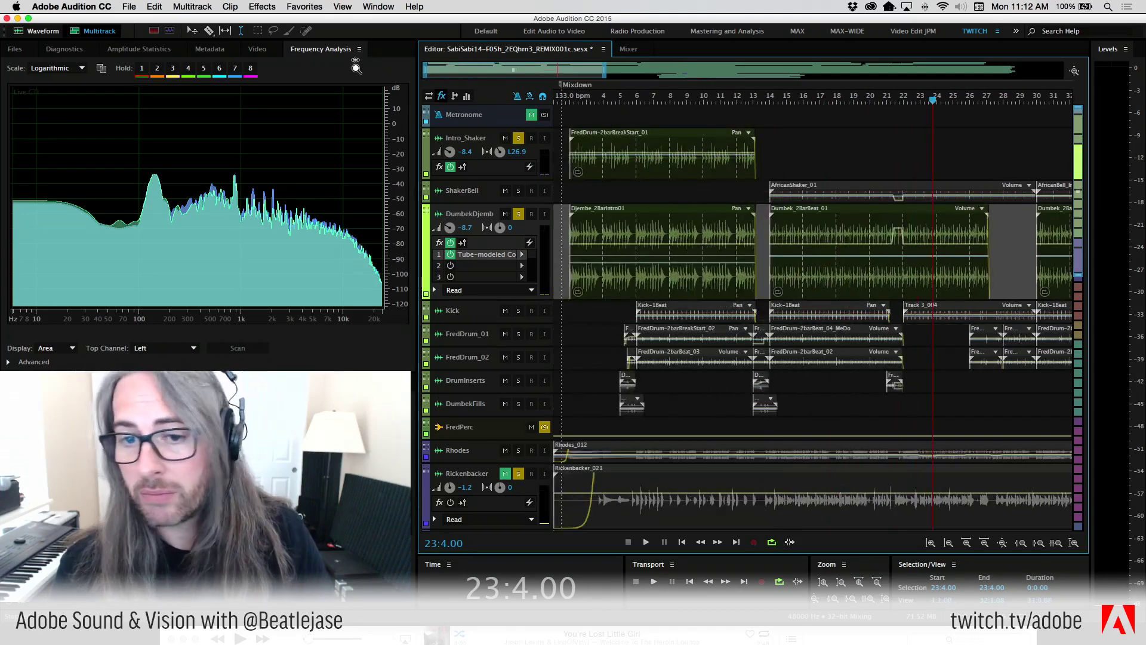
pyautogui.click(571, 101)
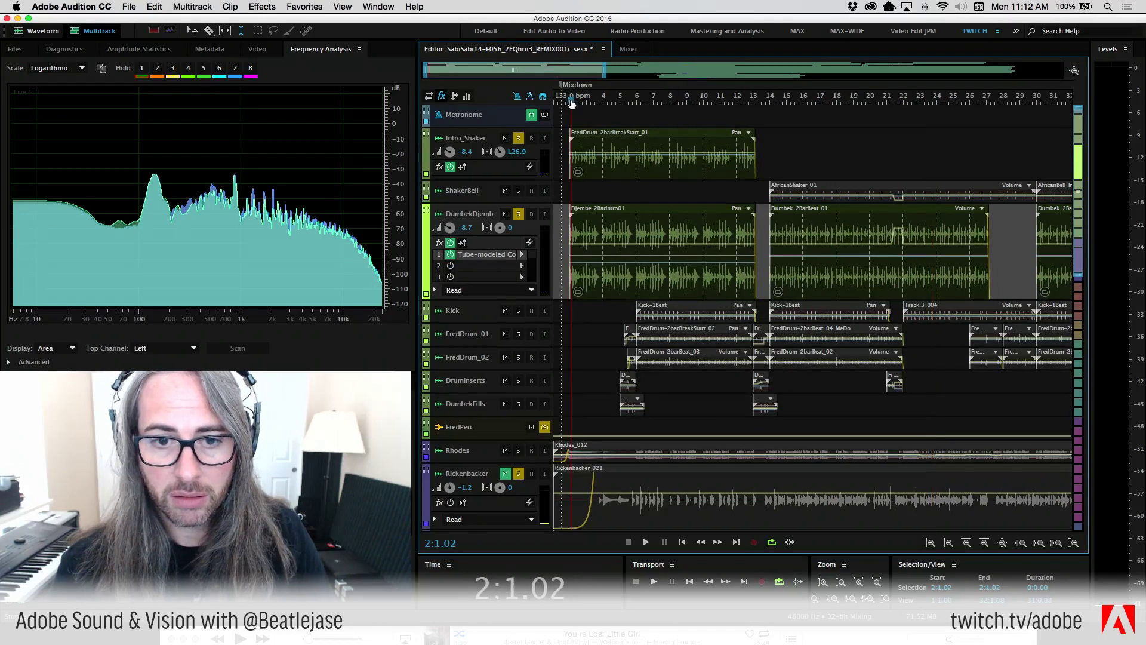
pyautogui.press('space')
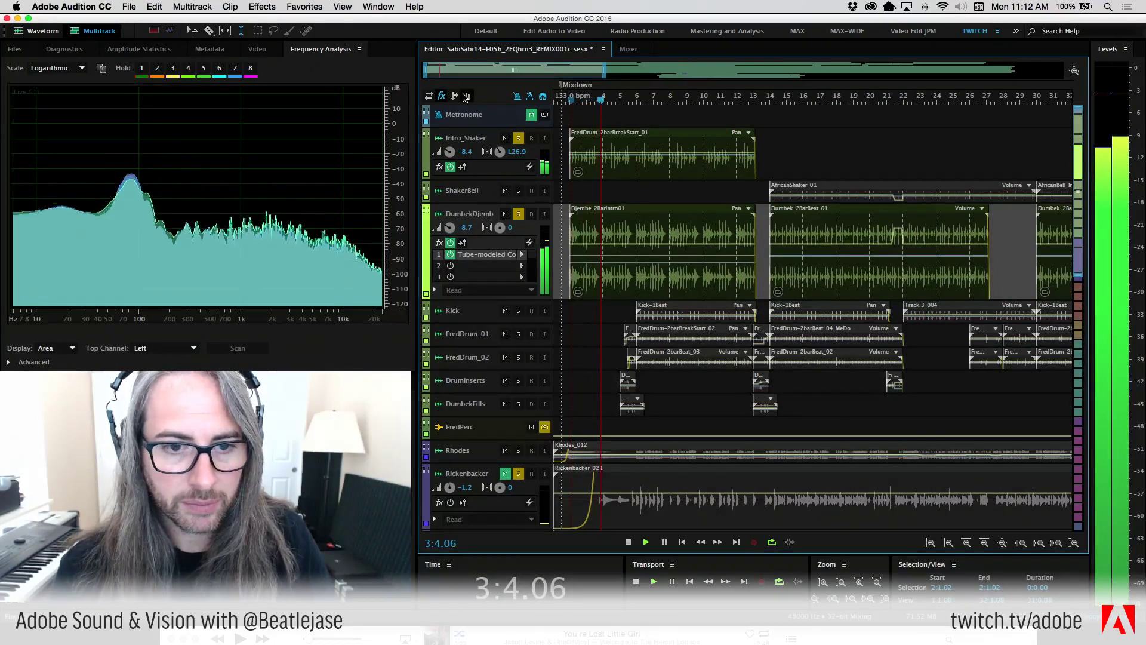
# Open the DumbekDjemb track EQ, set the 81 Hz band's gain to -3.3 dB, and close the EQ
pyautogui.click(466, 96)
pyautogui.click(489, 251)
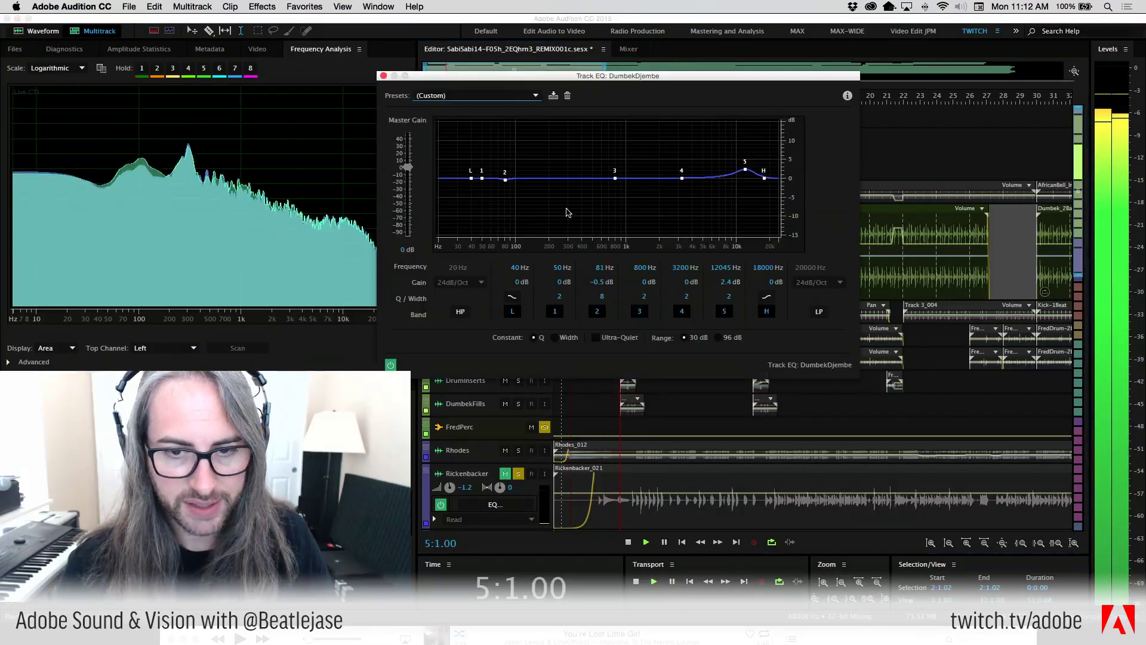
pyautogui.moveTo(600, 282)
pyautogui.mouseDown()
pyautogui.moveTo(645, 283)
pyautogui.moveTo(584, 283)
pyautogui.mouseUp()
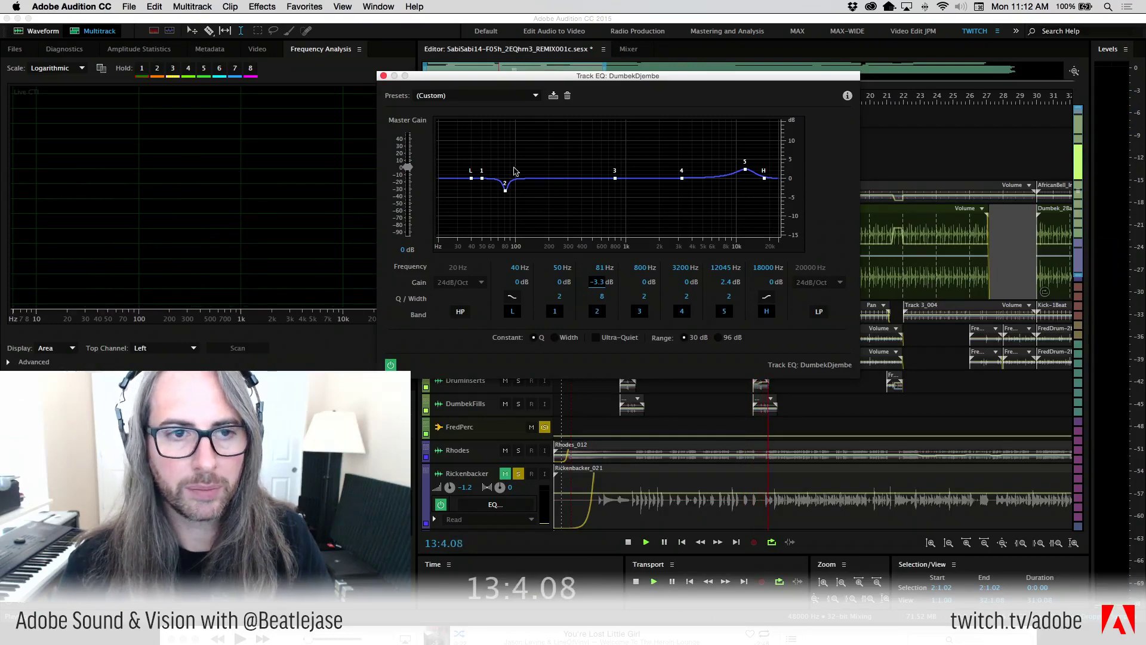
pyautogui.click(383, 76)
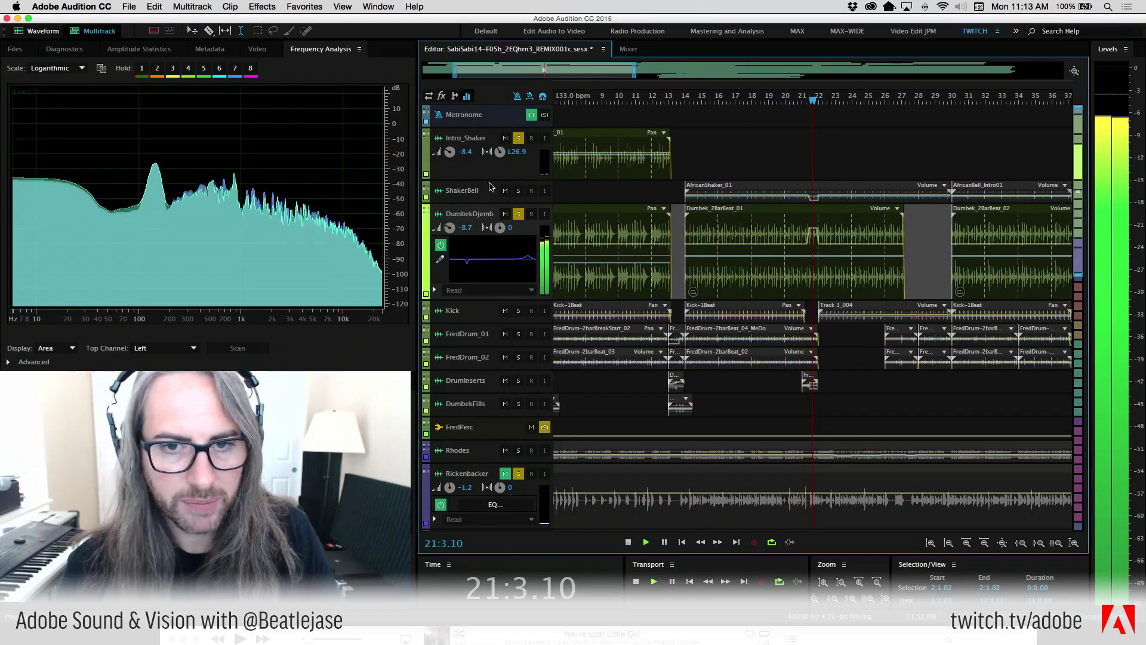
# Briefly solo the ShakerBell and Kick tracks to hear each with the DumbekDjemb
pyautogui.click(519, 190)
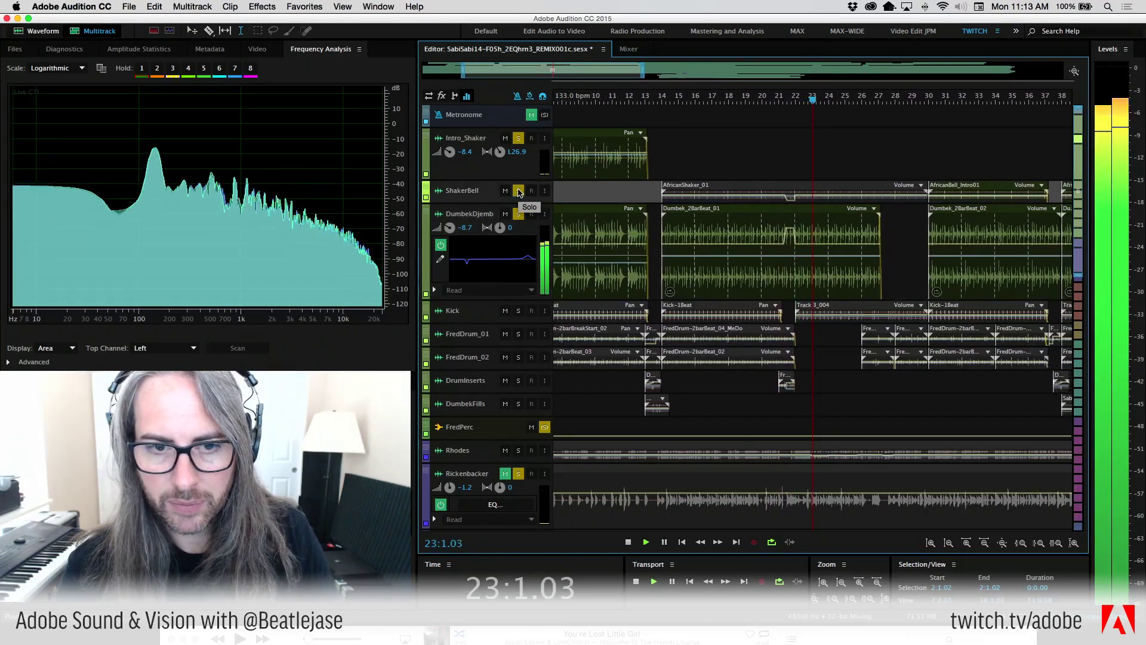
pyautogui.click(519, 311)
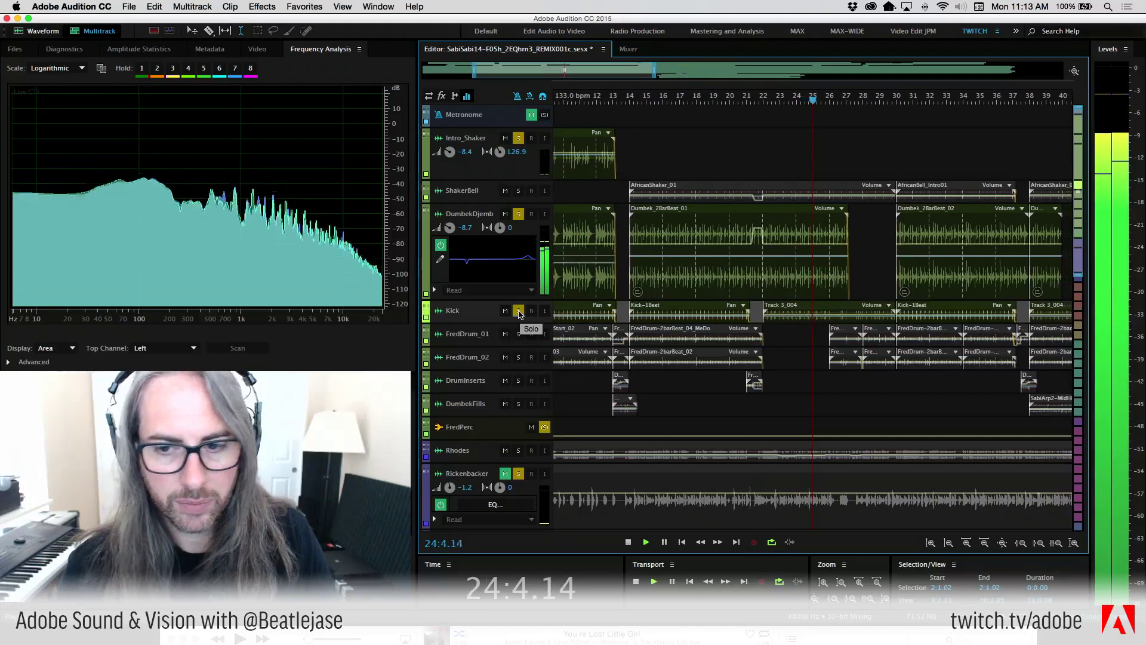
pyautogui.click(518, 311)
# Solo FredDrum_01 and FredDrum_02, and take DumbekDjemb and Intro_Shaker out of solo
pyautogui.click(518, 334)
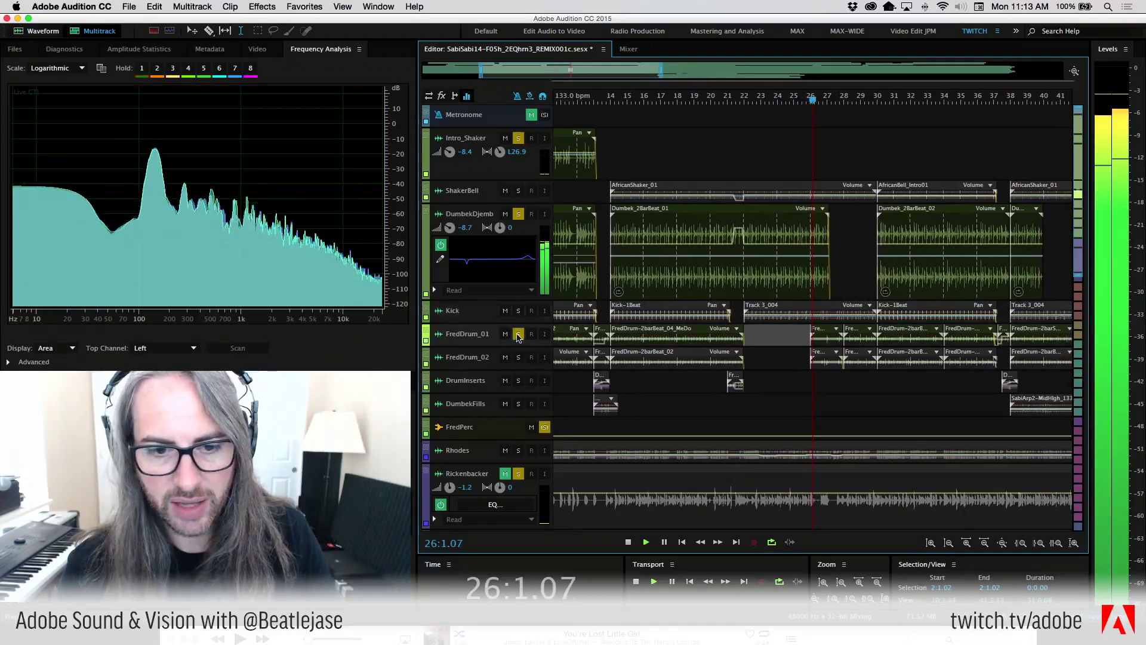
pyautogui.click(518, 358)
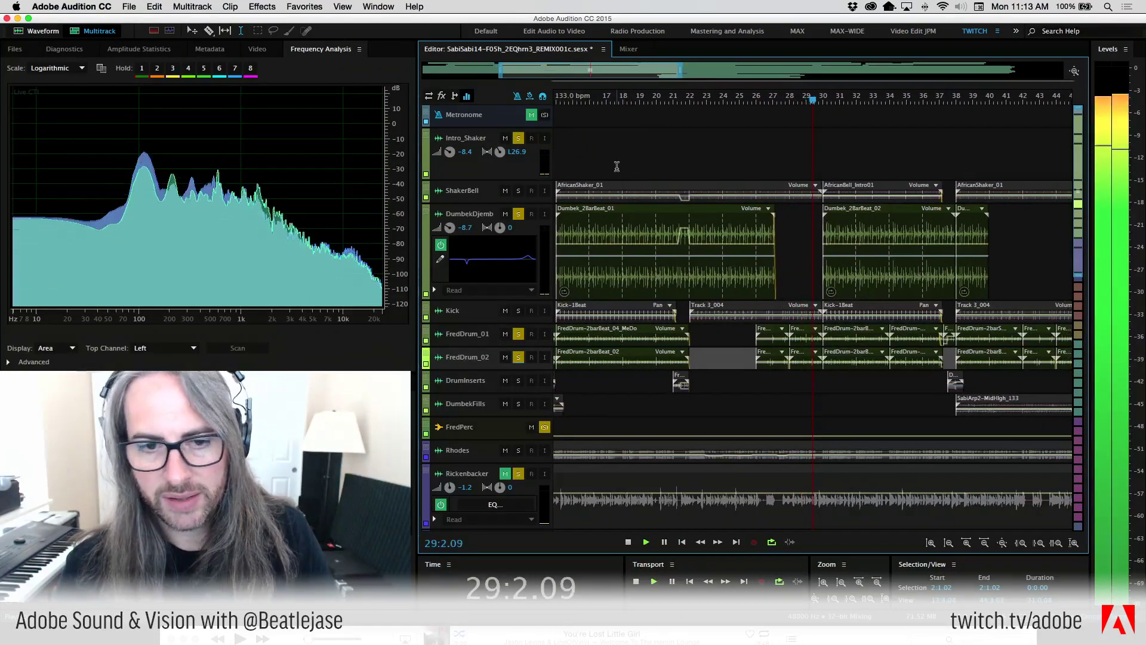
pyautogui.click(518, 215)
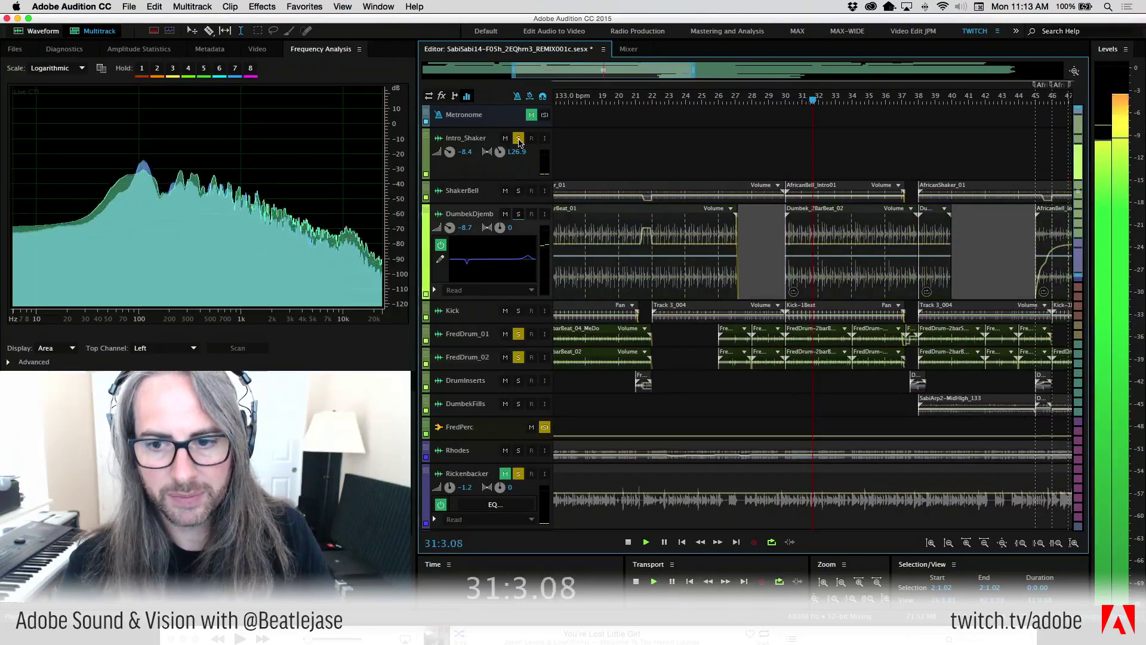
pyautogui.click(519, 139)
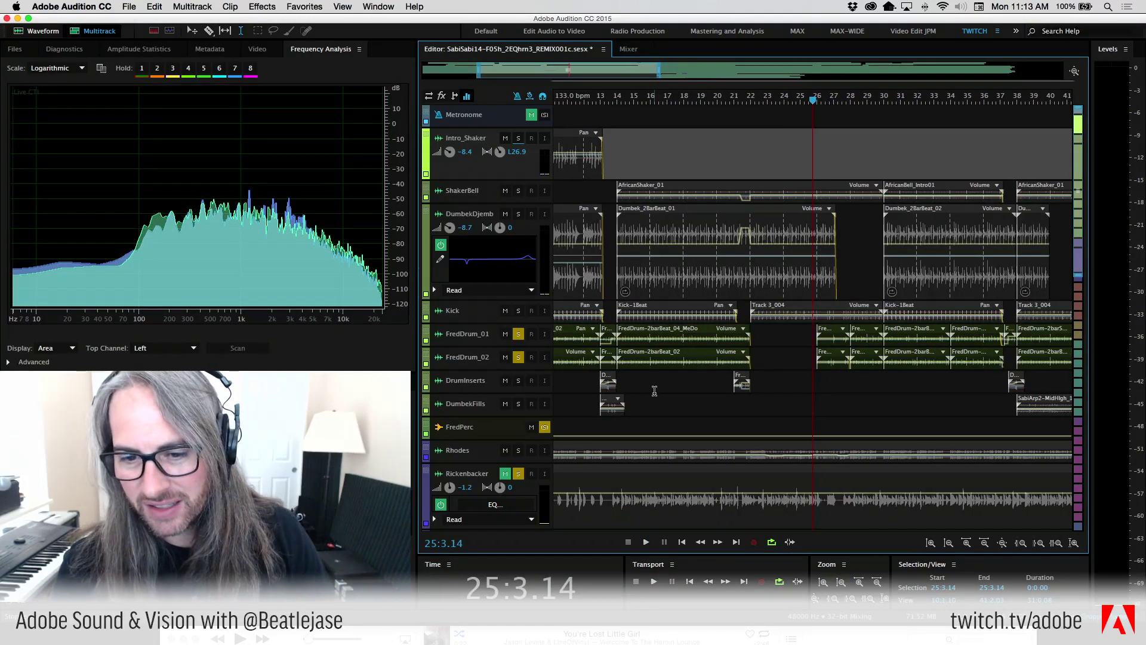
# Enlarge the FredDrum tracks to reveal their EQ controls and fit the timeline to about bars 26 to 40
pyautogui.scroll(2, 541, 341)
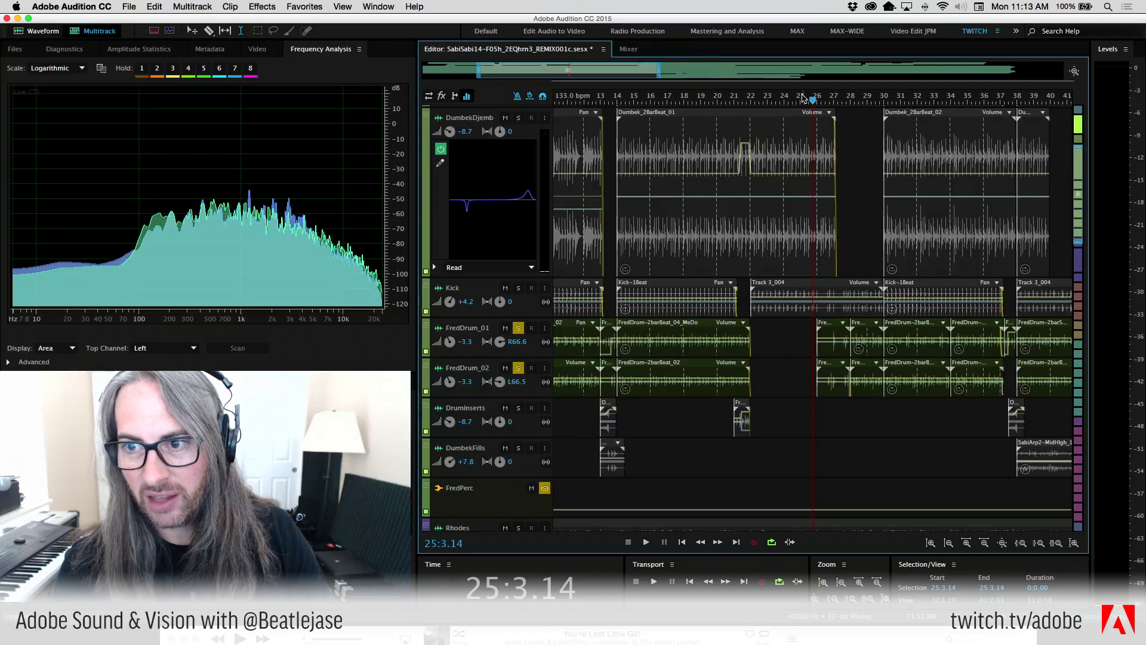
pyautogui.moveTo(803, 98); pyautogui.dragTo(1054, 97)
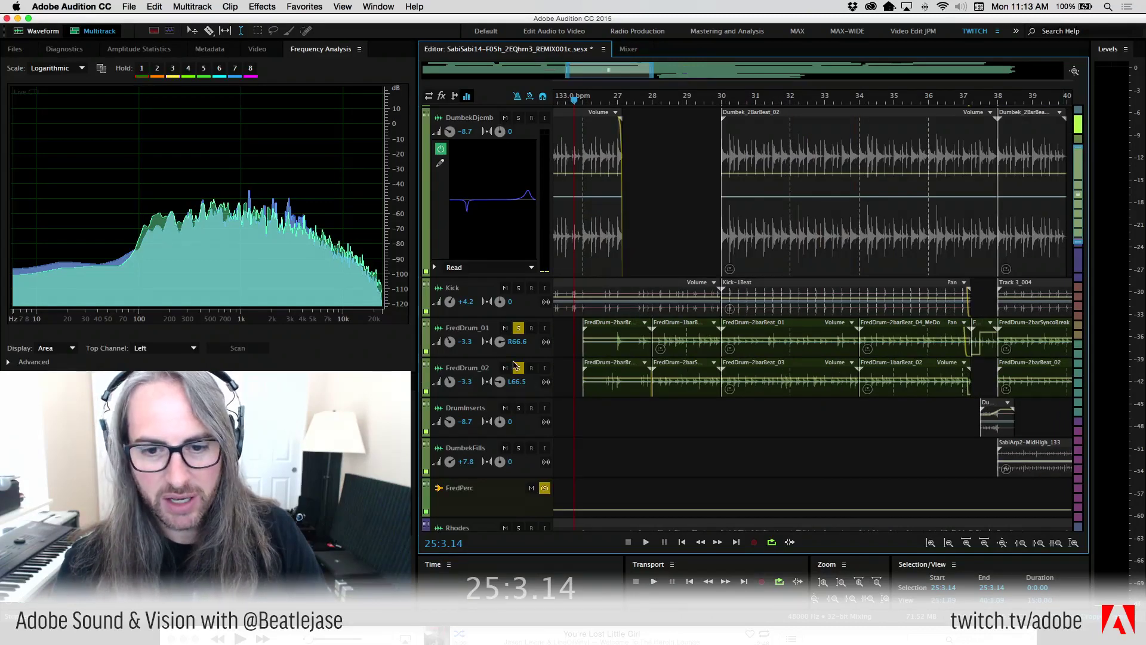
pyautogui.scroll(2, 514, 365)
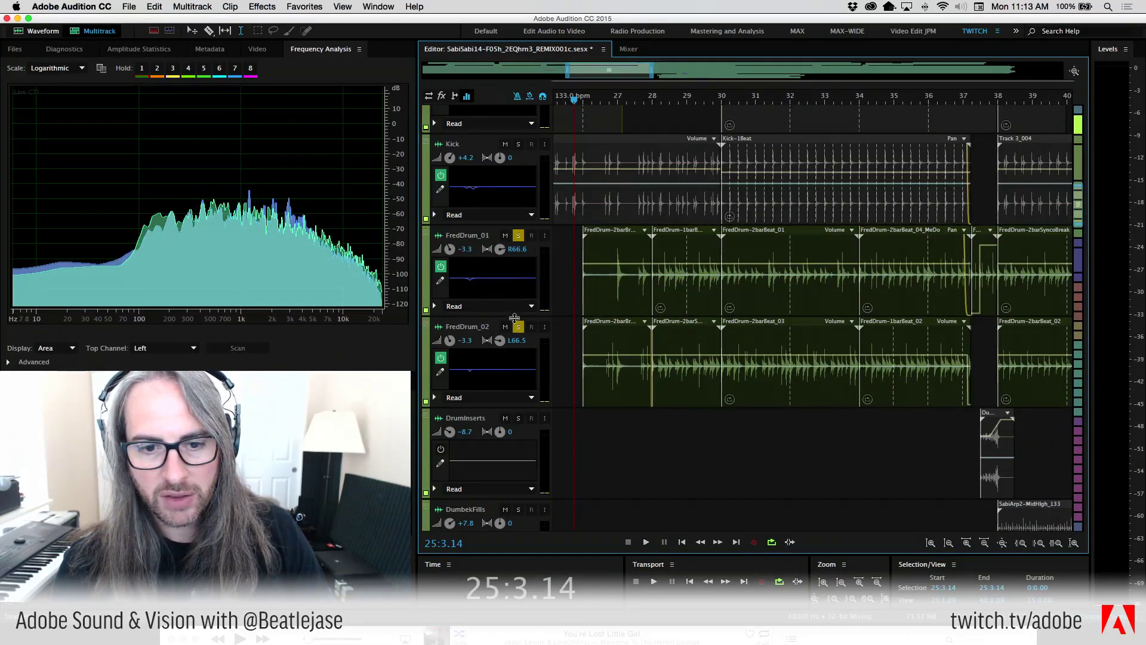
pyautogui.scroll(-2, 514, 319)
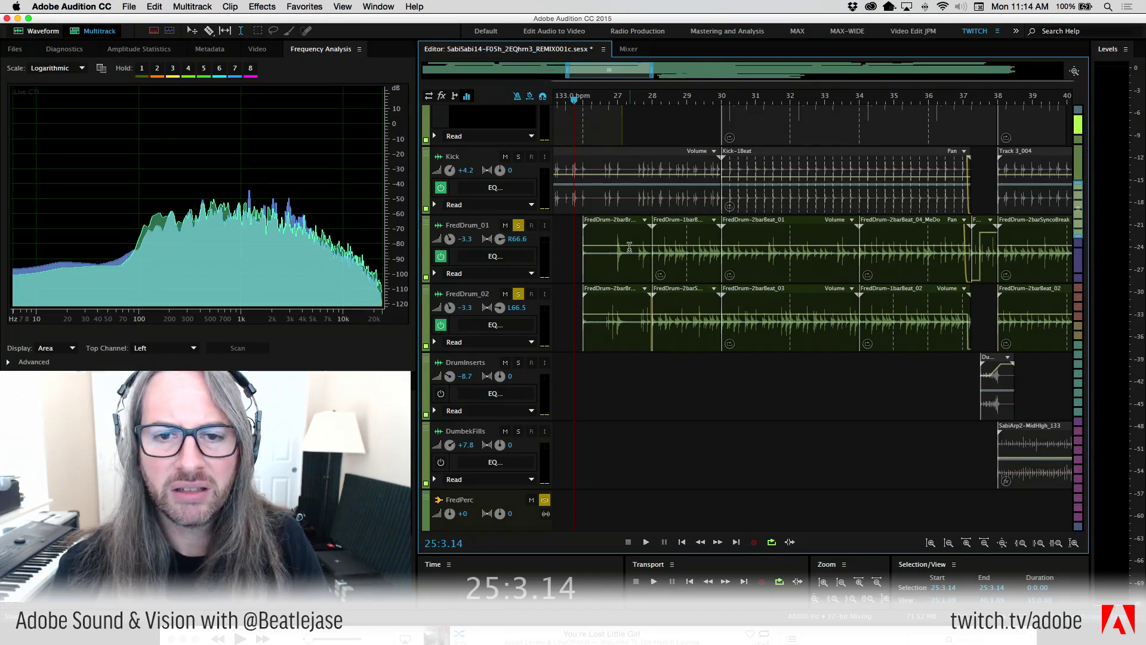
# Play the soloed FredDrum_01 and FredDrum_02 tracks from 26:3.03, then stop playback
pyautogui.click(590, 100)
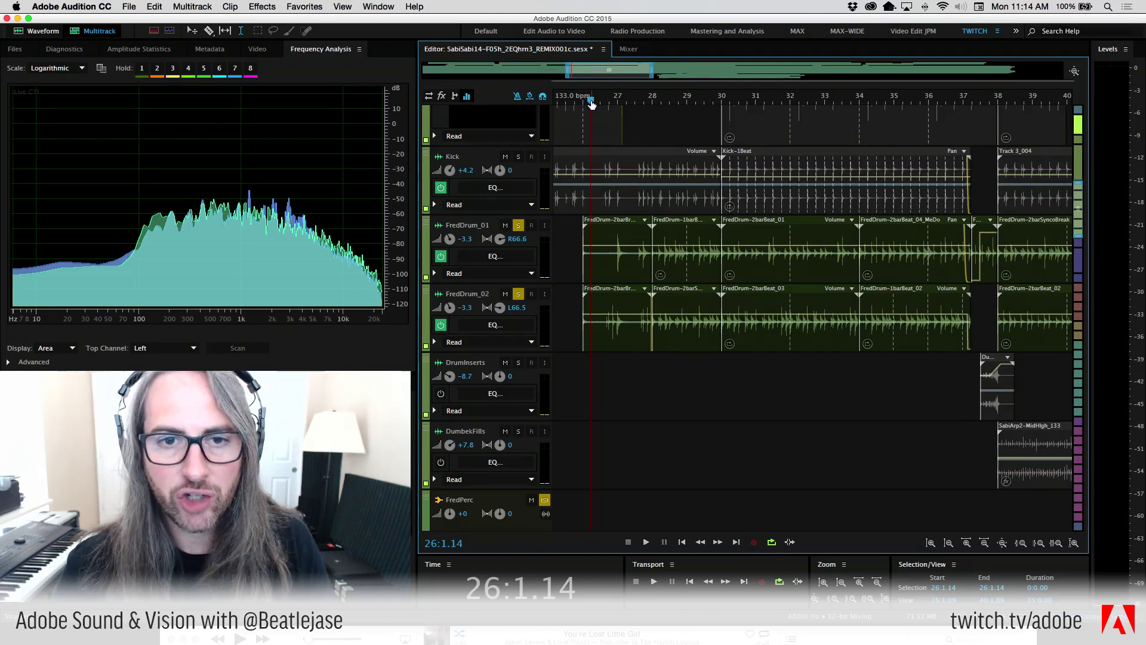
pyautogui.moveTo(592, 104)
pyautogui.mouseDown()
pyautogui.moveTo(659, 96)
pyautogui.moveTo(649, 94)
pyautogui.mouseUp()
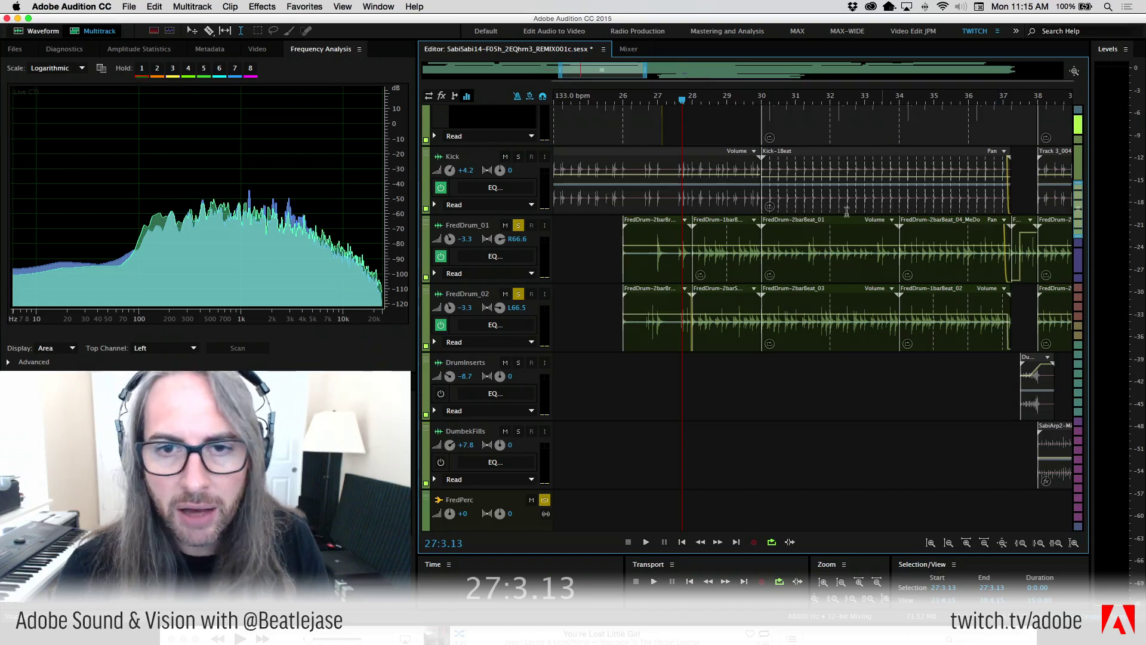
pyautogui.moveTo(644, 71)
pyautogui.mouseDown()
pyautogui.moveTo(779, 71)
pyautogui.moveTo(575, 72)
pyautogui.moveTo(630, 73)
pyautogui.mouseUp()
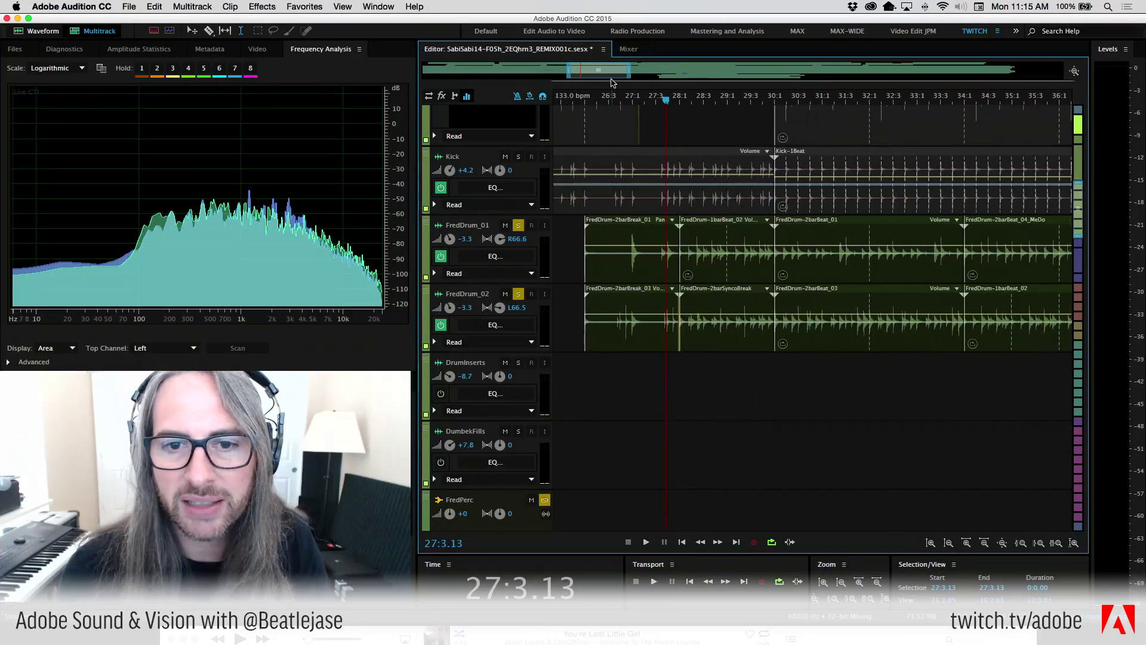
pyautogui.click(623, 97)
pyautogui.click(609, 98)
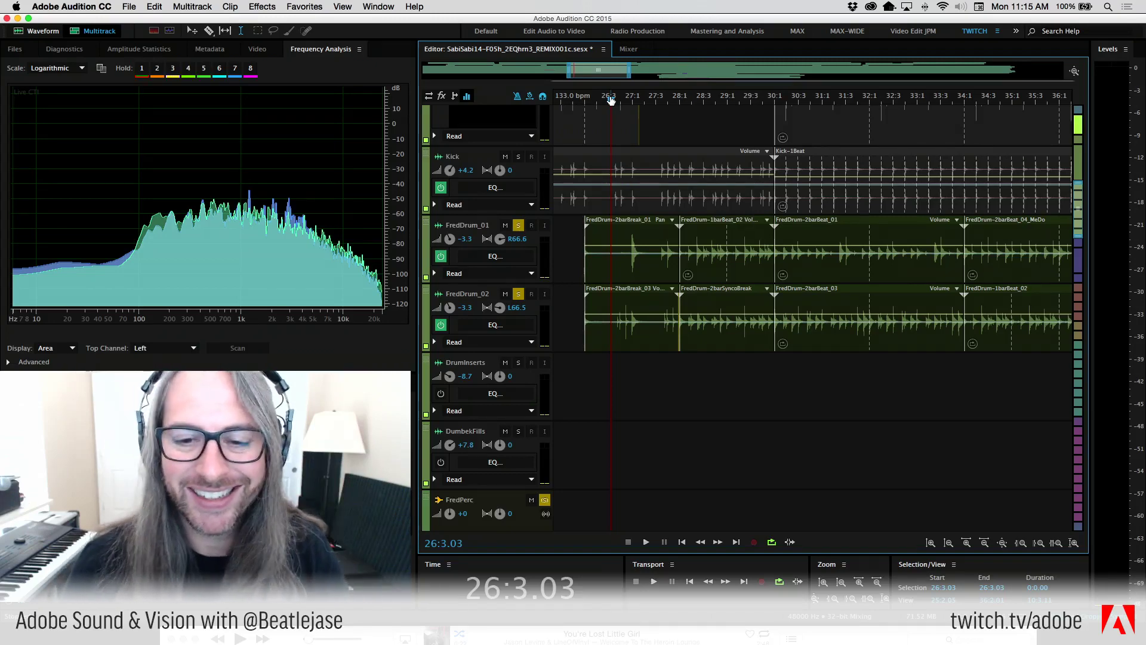
pyautogui.press('space')
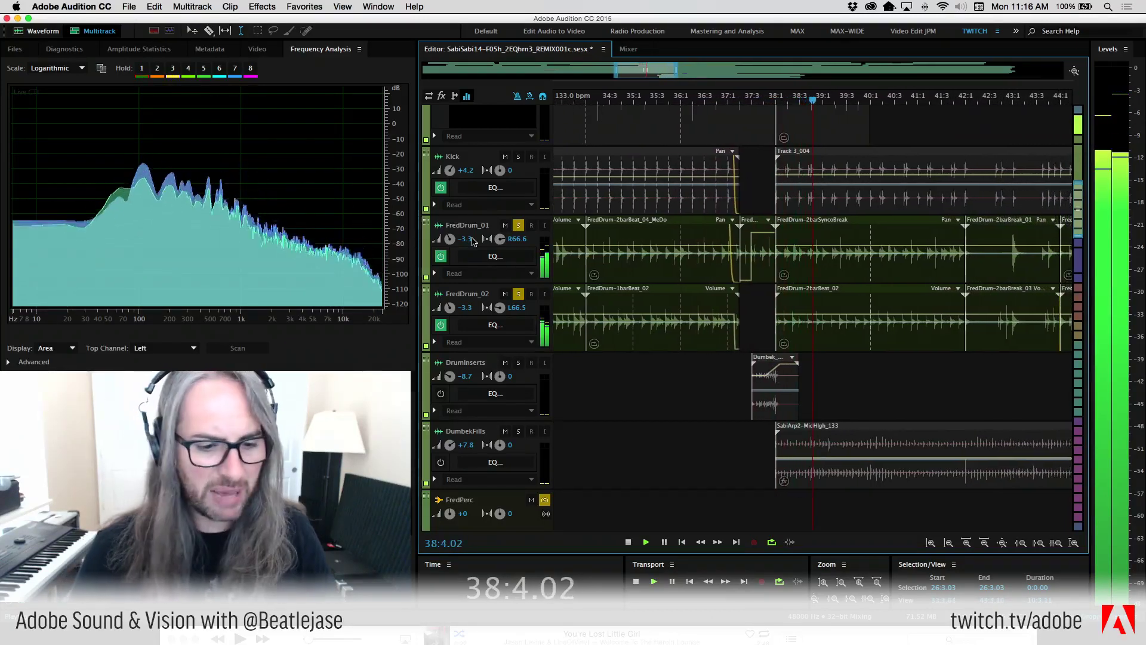
pyautogui.press('space')
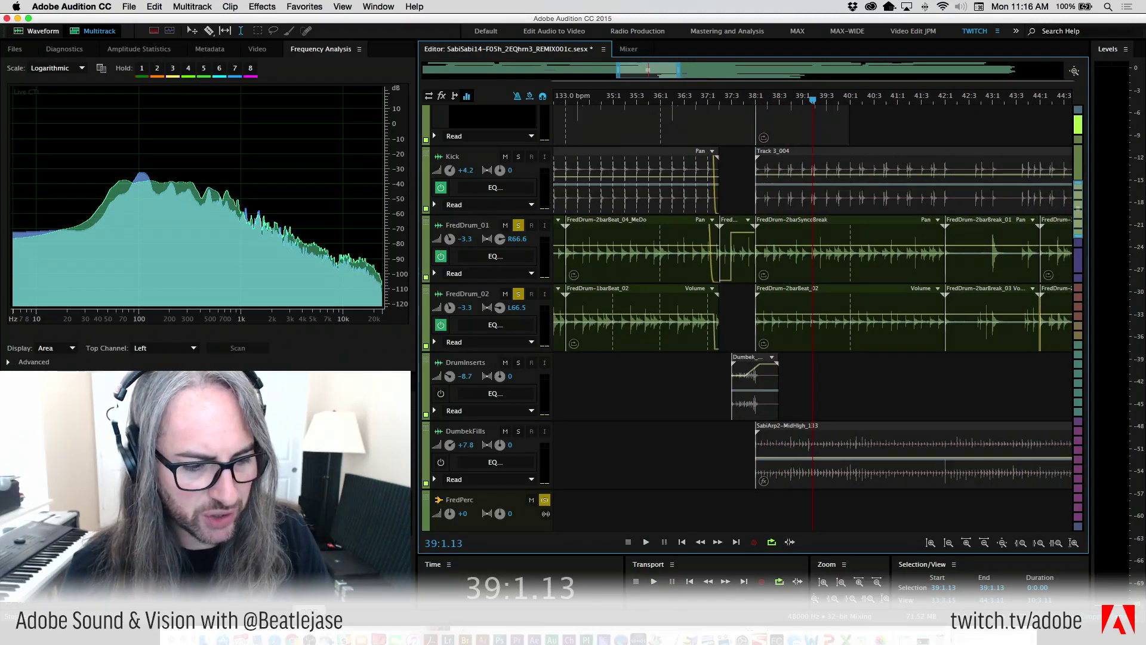
# Switch to Finder, look through the external drives, and open the February 2015 drum footage folder on TBOLT_1TB
pyautogui.press('super+Tab')
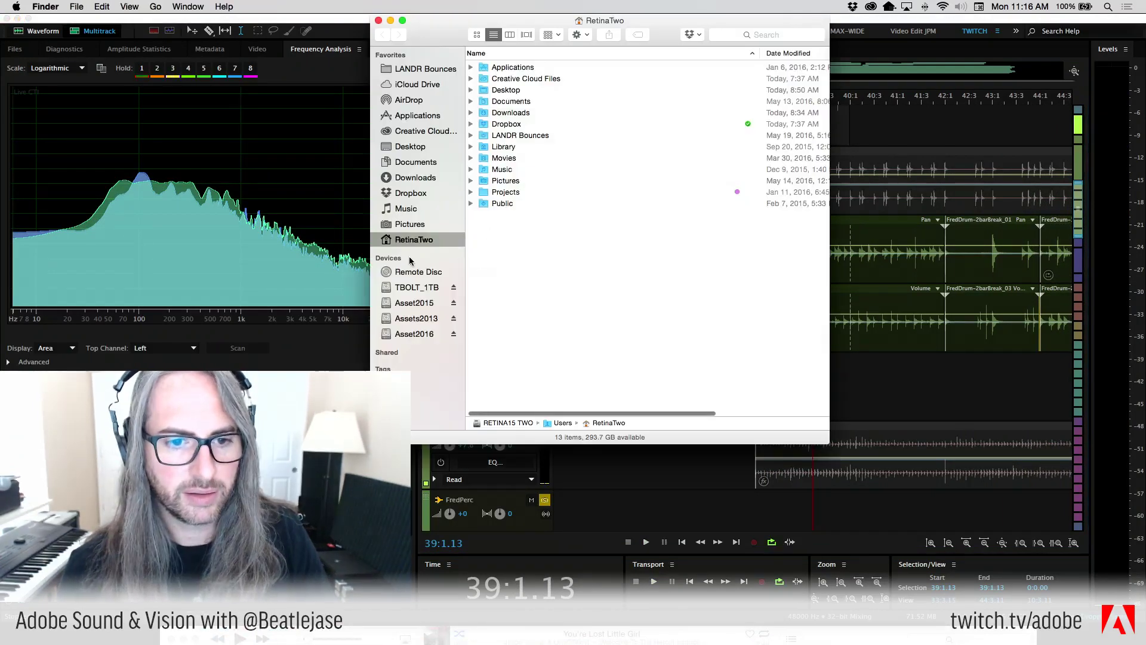
pyautogui.click(420, 303)
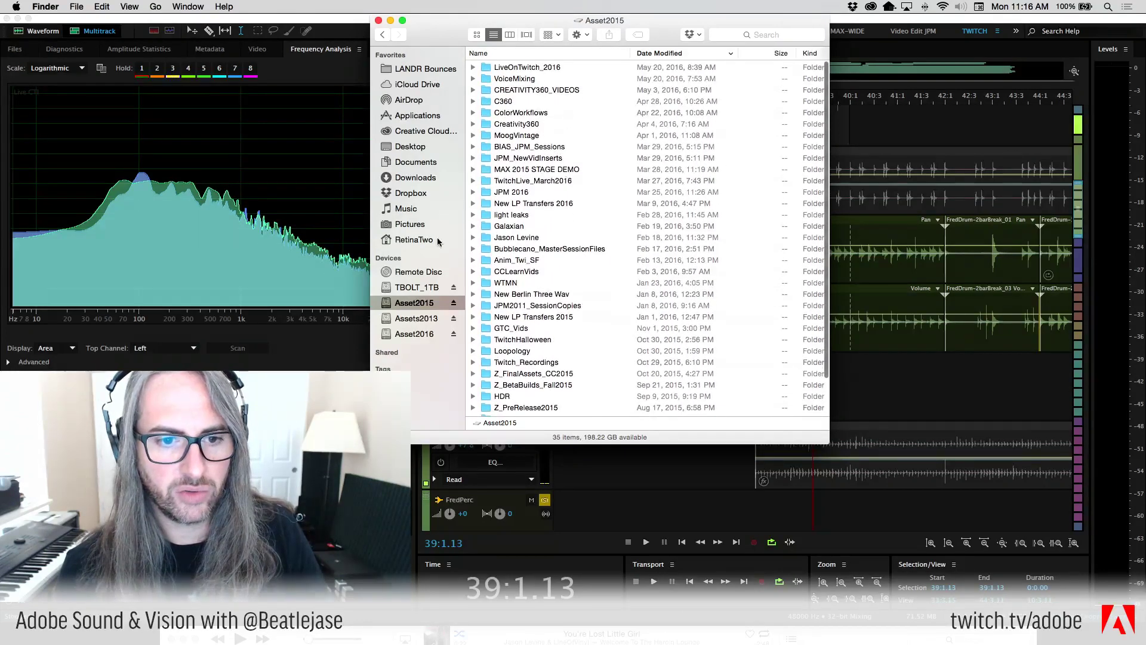
pyautogui.click(427, 323)
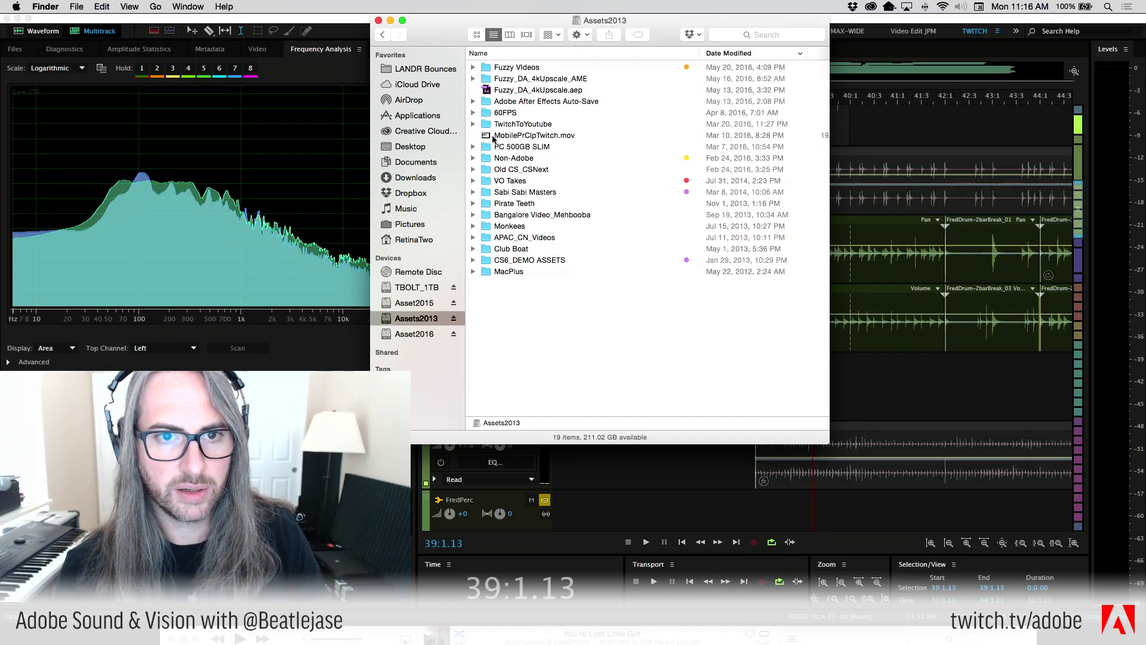
pyautogui.click(419, 289)
pyautogui.scroll(15, 622, 225)
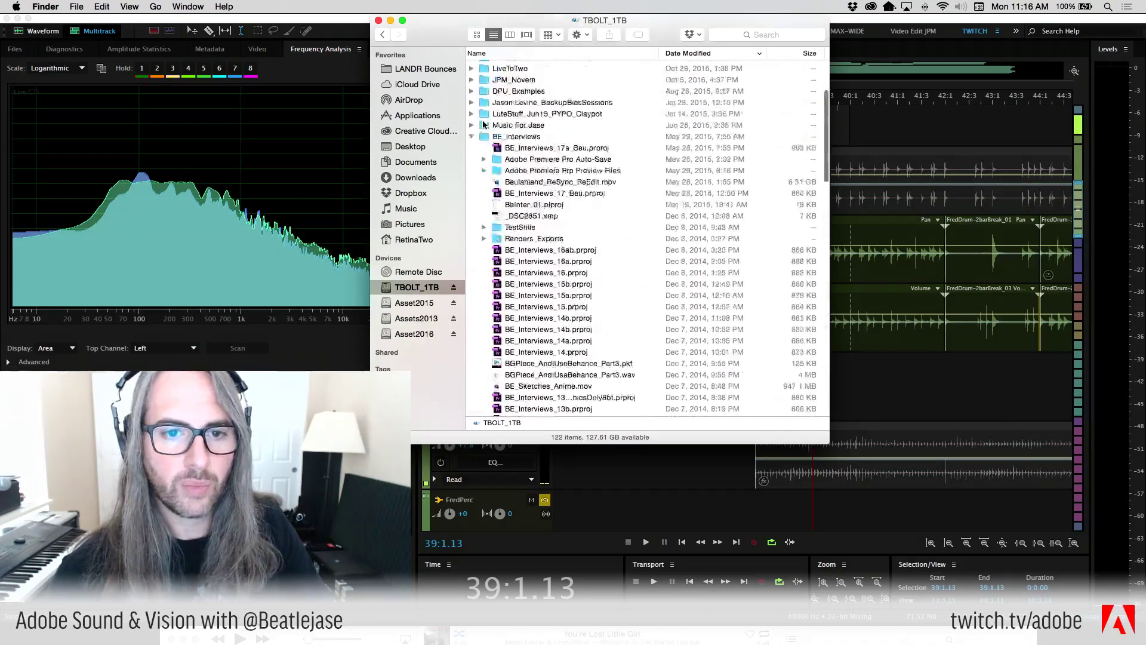
pyautogui.doubleClick(486, 102)
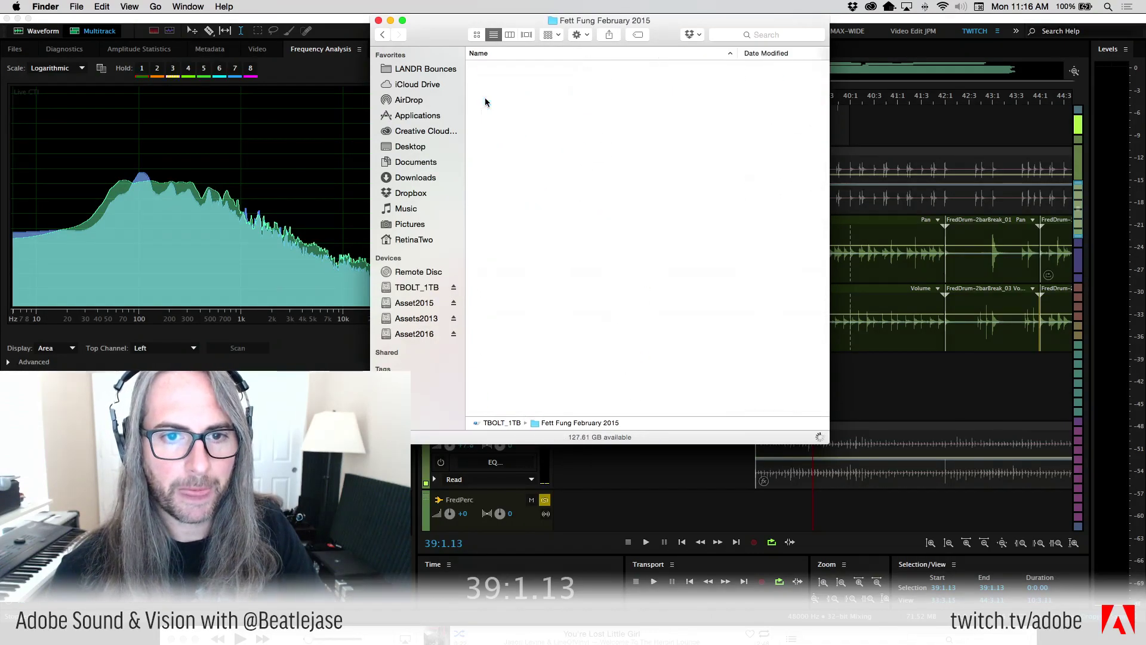
pyautogui.click(473, 147)
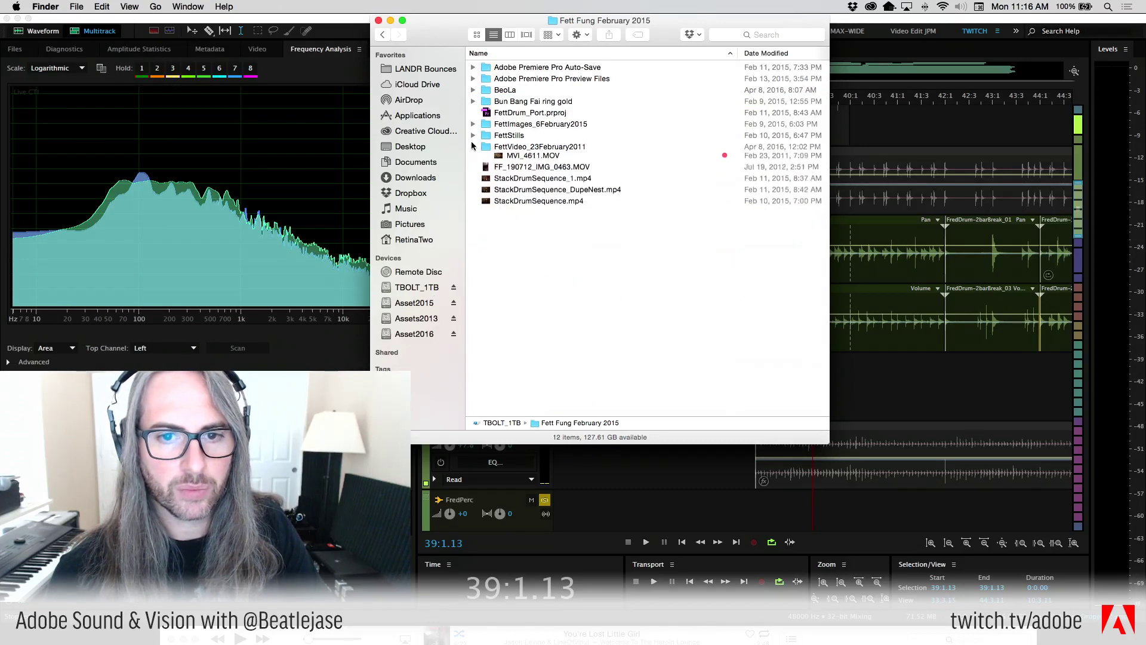
# Preview the StackDrumSequence_DupeNest.mp4 video and close the preview
pyautogui.click(588, 181)
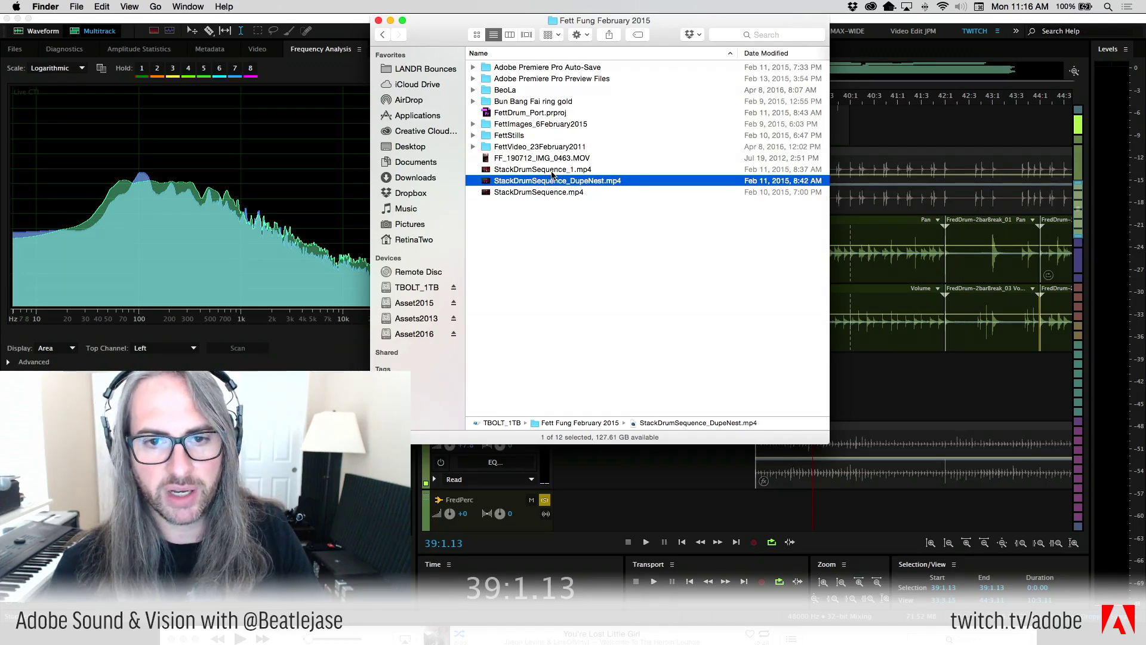
pyautogui.press('space')
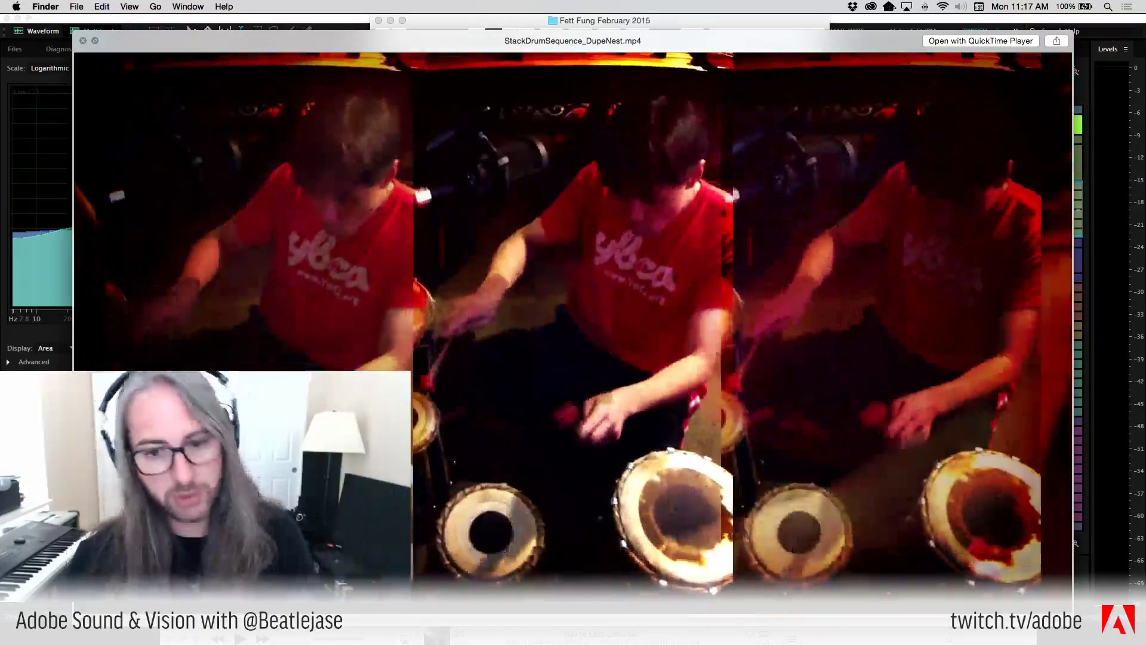
pyautogui.press('space')
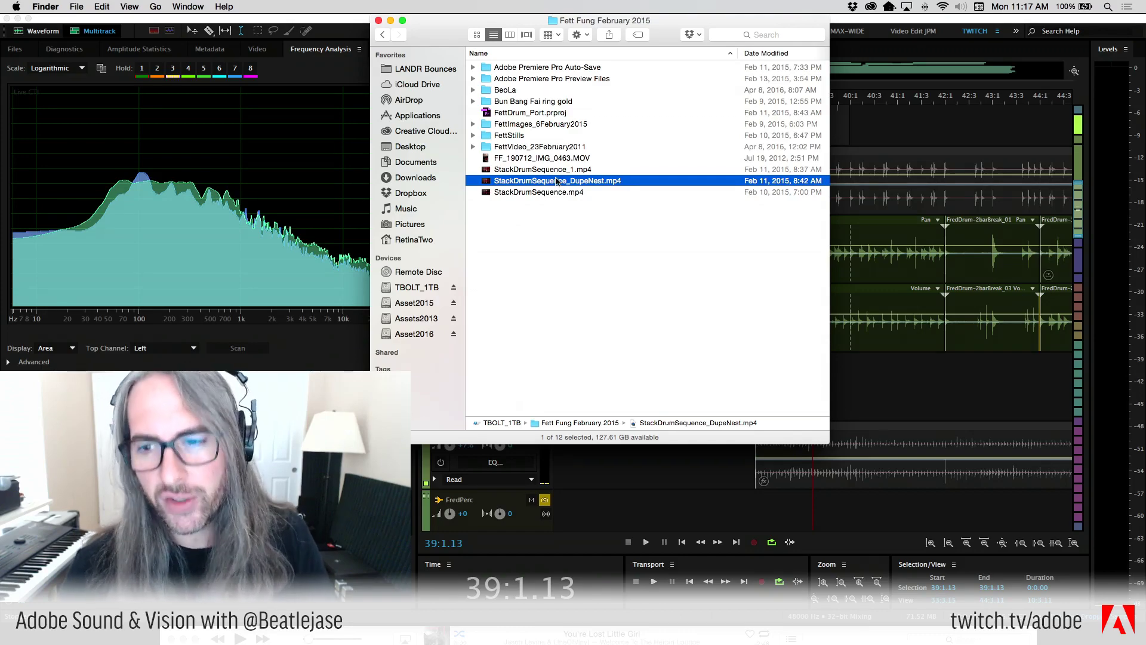
pyautogui.press('space')
pyautogui.press('space')
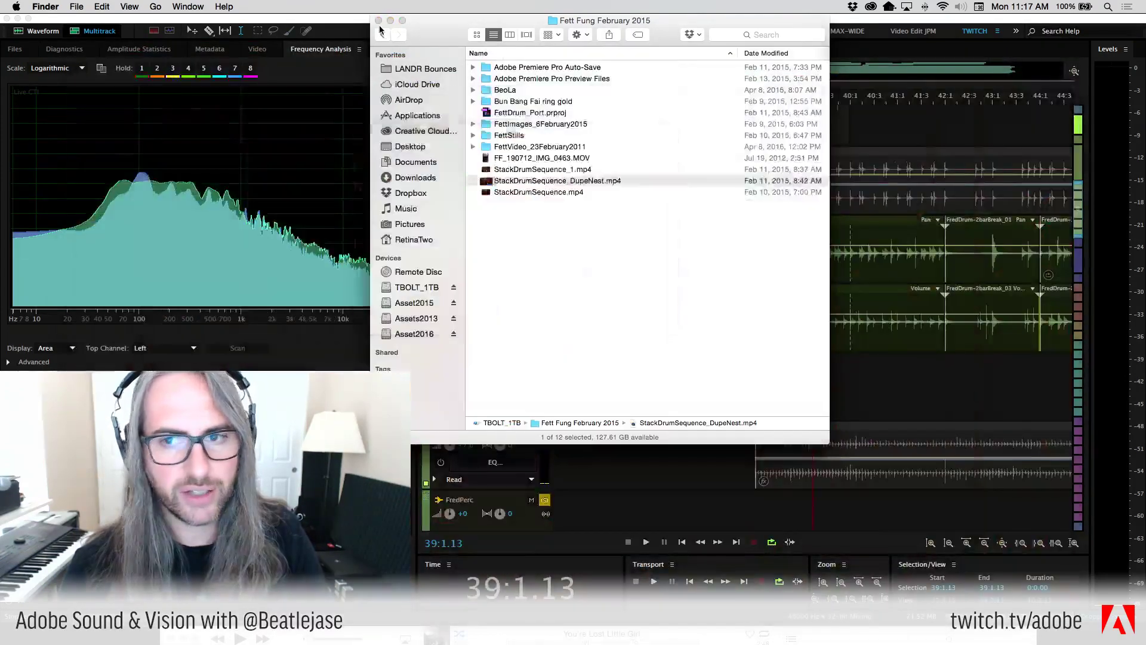
# Switch back to Adobe Audition, play the FredDrum tracks onward from 39:1.13, and set the playhead to 37:4.15
pyautogui.click(900, 75)
pyautogui.press('space')
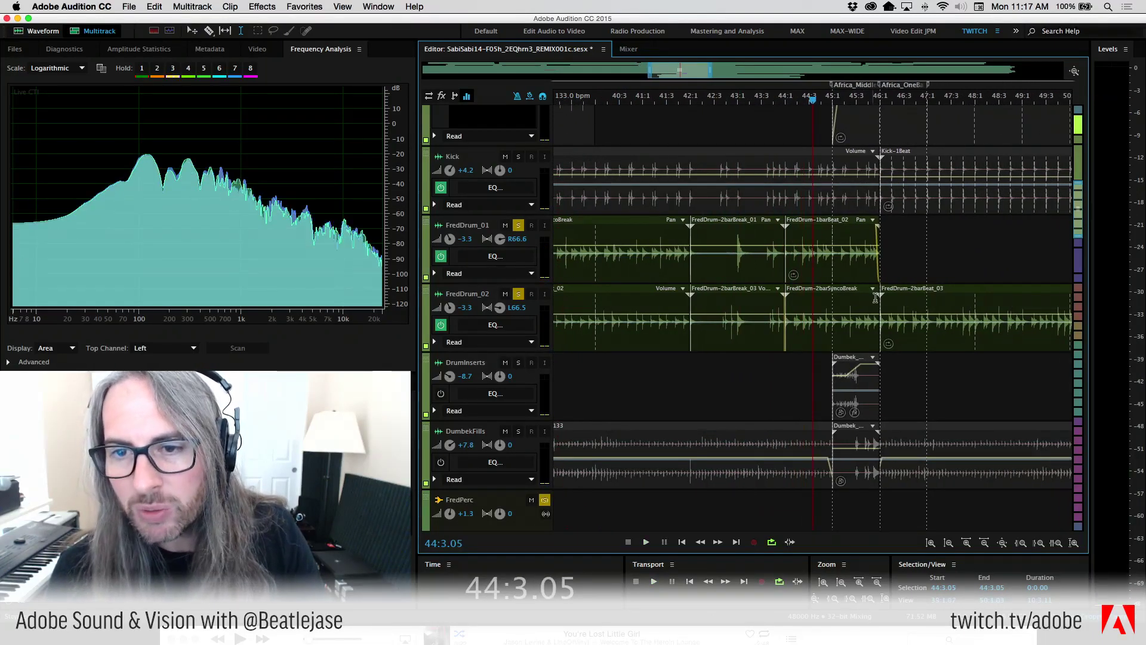
pyautogui.moveTo(835, 100); pyautogui.dragTo(611, 101)
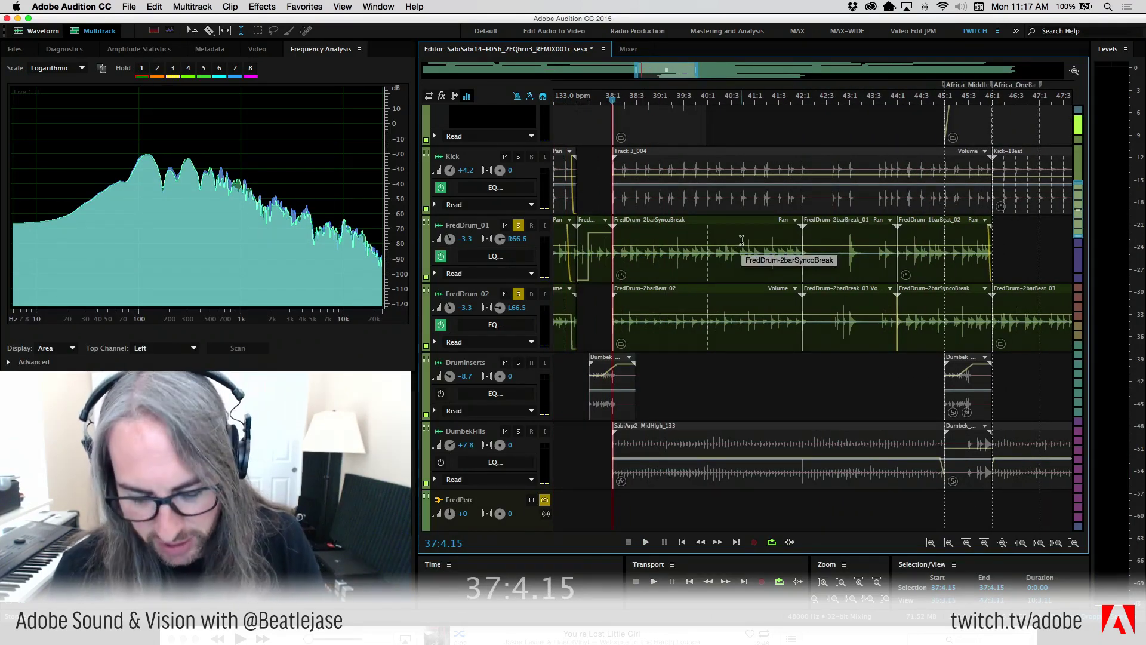
# Audition the soloed FredDrum tracks from 37:4.15, then open the FredDrum-2barBreak_03 clip in the waveform editor and play it from its start
pyautogui.press('space')
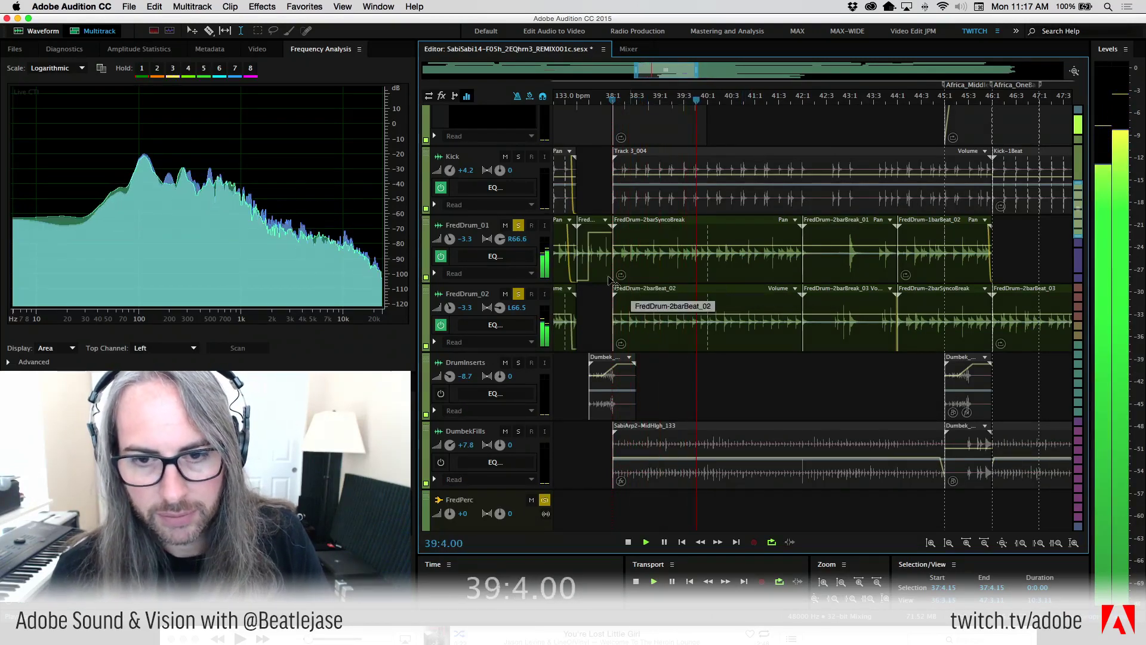
pyautogui.press('space')
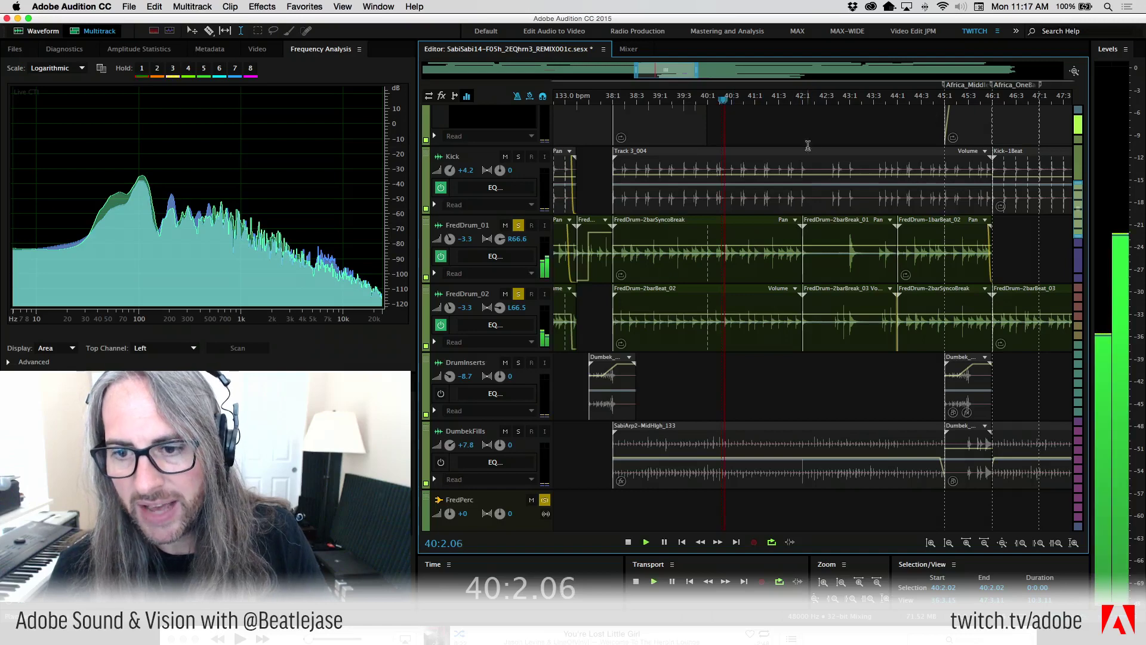
pyautogui.doubleClick(825, 302)
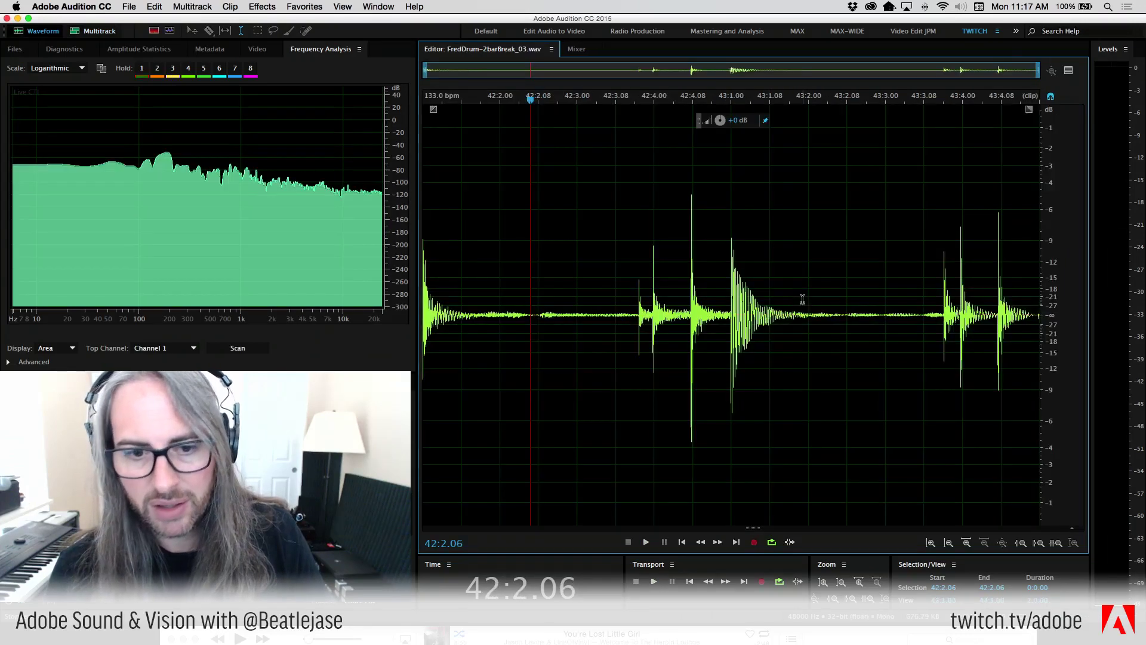
pyautogui.press('Home')
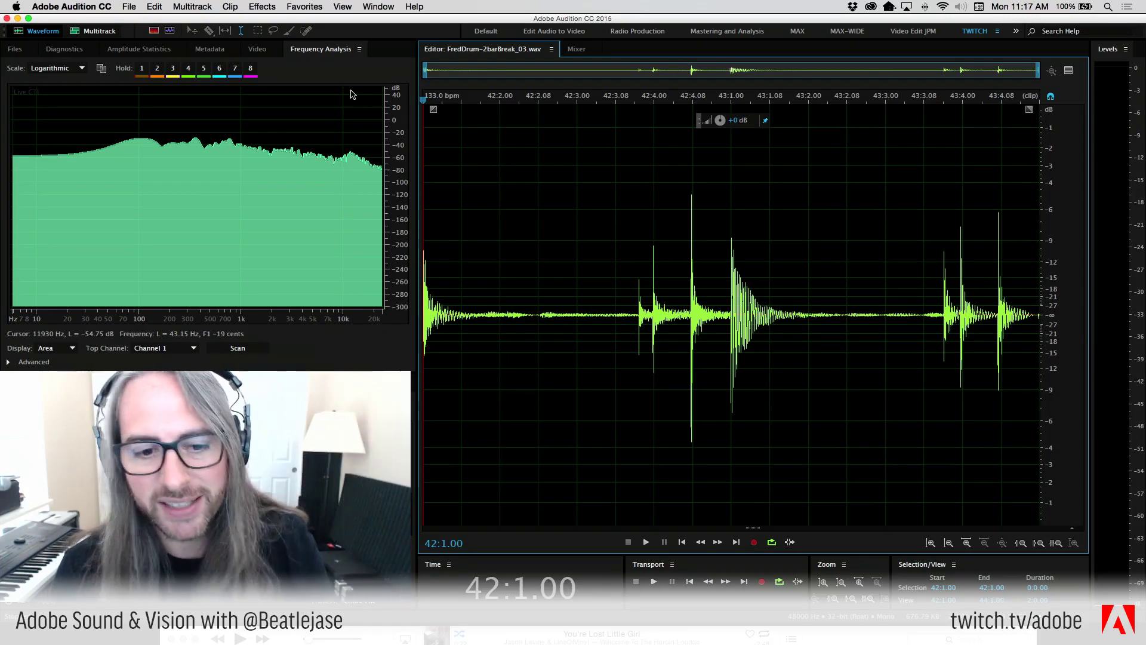
pyautogui.press('space')
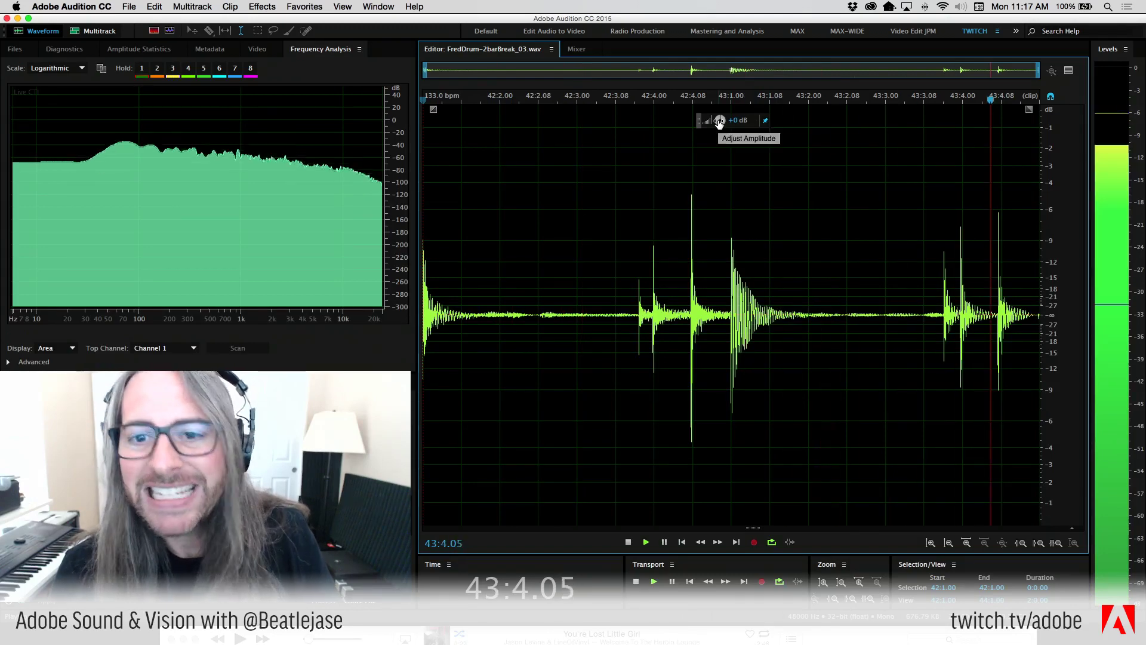
# Try boosting the amplitude of the whole FredDrum-2barBreak_03 file, play it back, and stop playback
pyautogui.moveTo(720, 122); pyautogui.dragTo(726, 121)
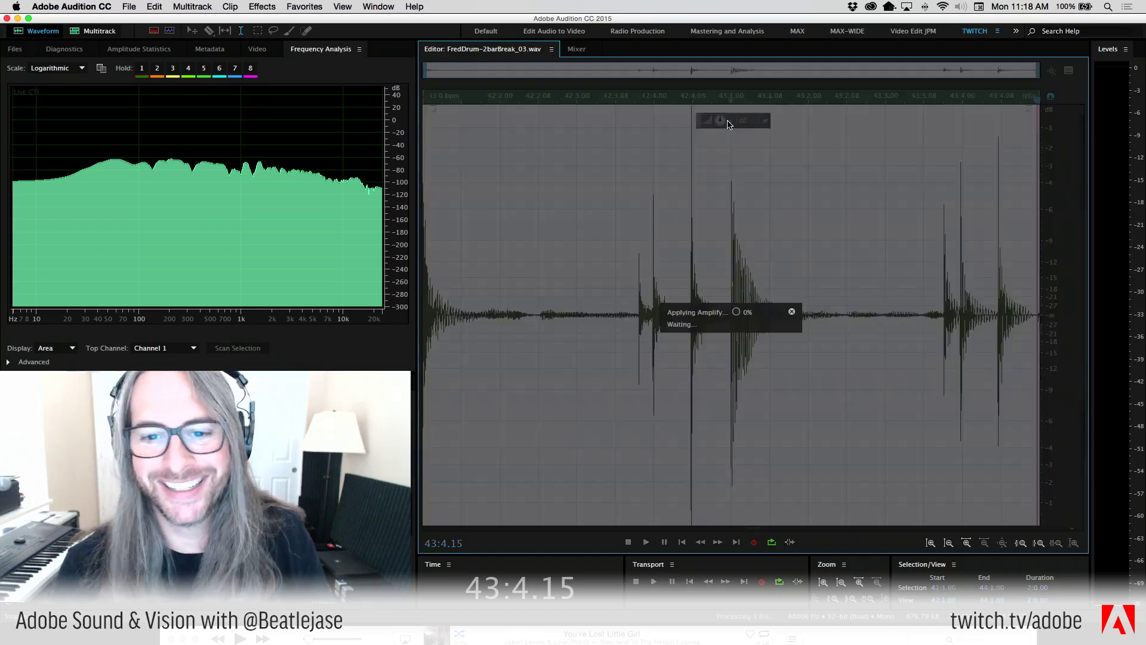
pyautogui.press('space')
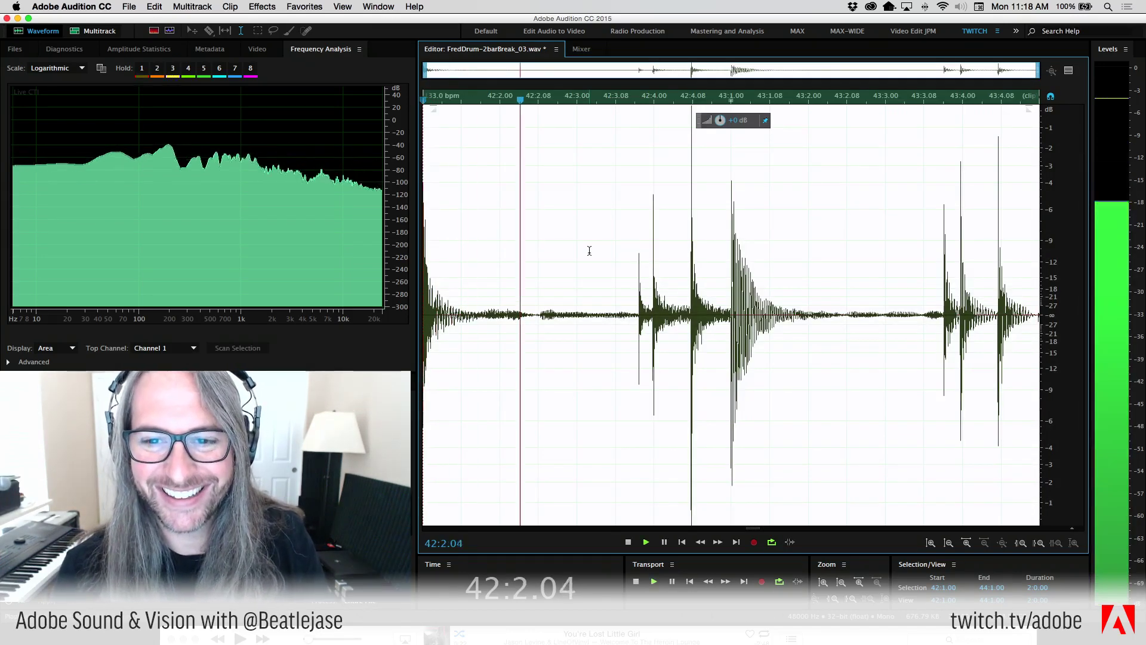
pyautogui.press('space')
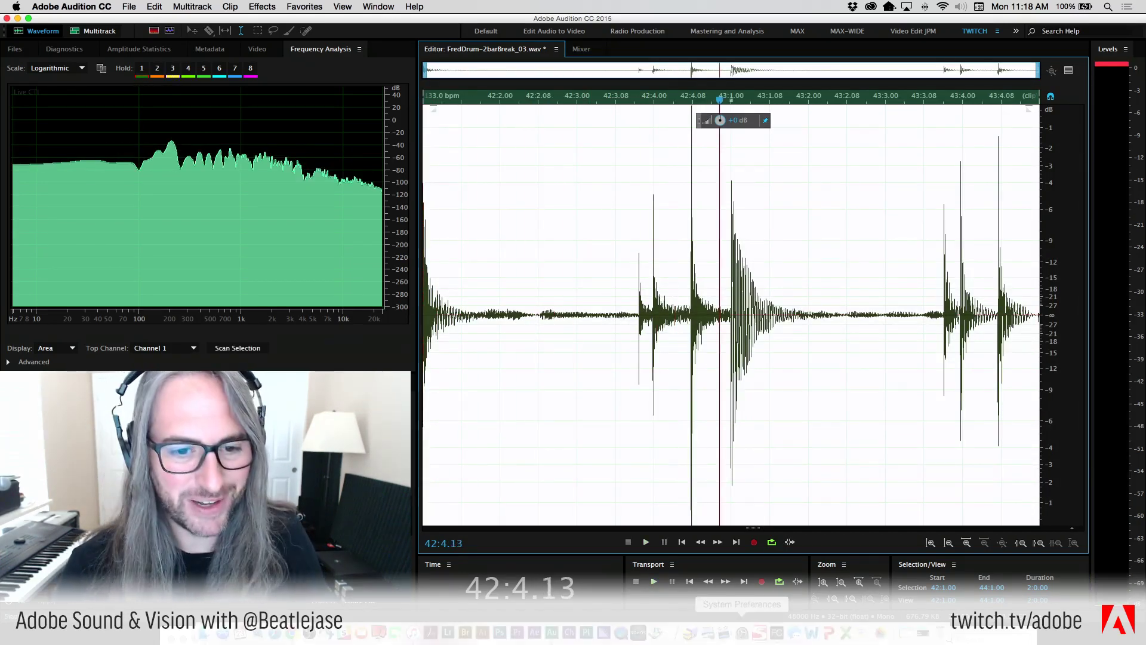
# Switch to Focusrite Control to check the software playback levels, then return to Adobe Audition
pyautogui.press('super+Tab')
pyautogui.press('super+Tab')
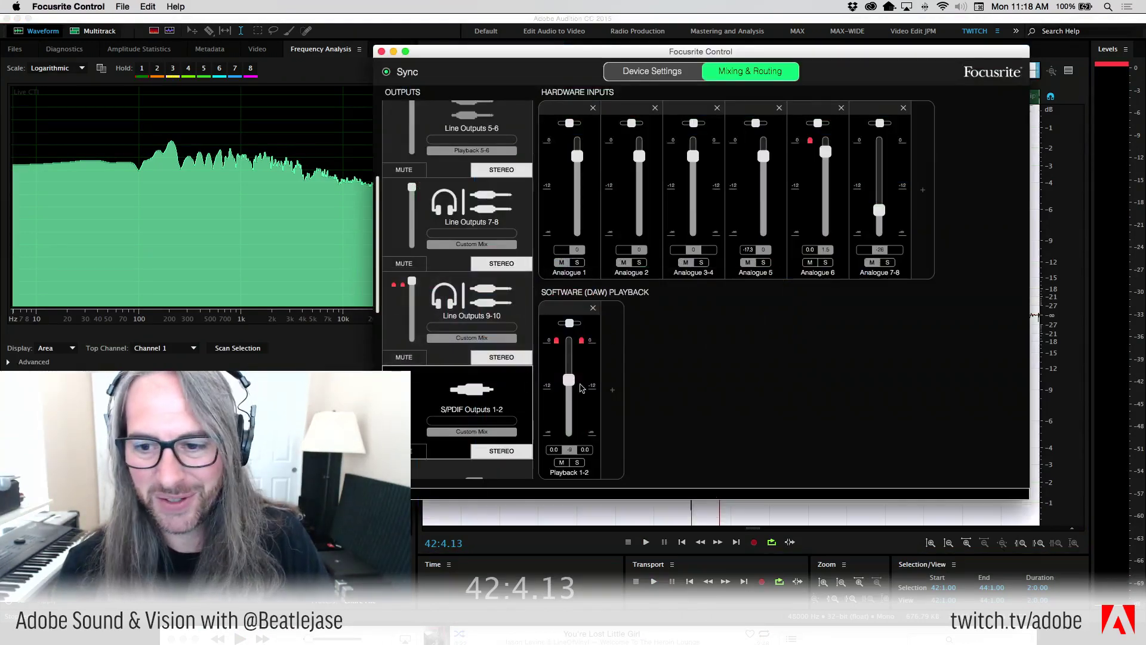
pyautogui.press('super+Tab')
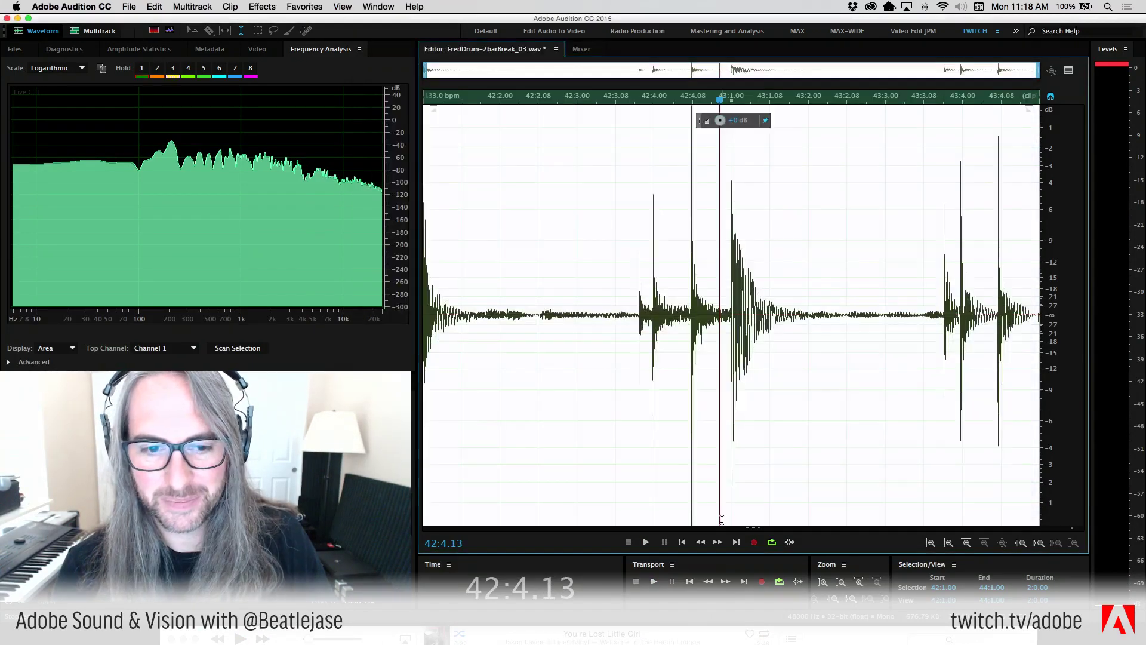
# Play the amplified break from 42:1.05 while checking its levels in Focusrite Control, then return to Adobe Audition and stop playback
pyautogui.click(448, 187)
pyautogui.press('space')
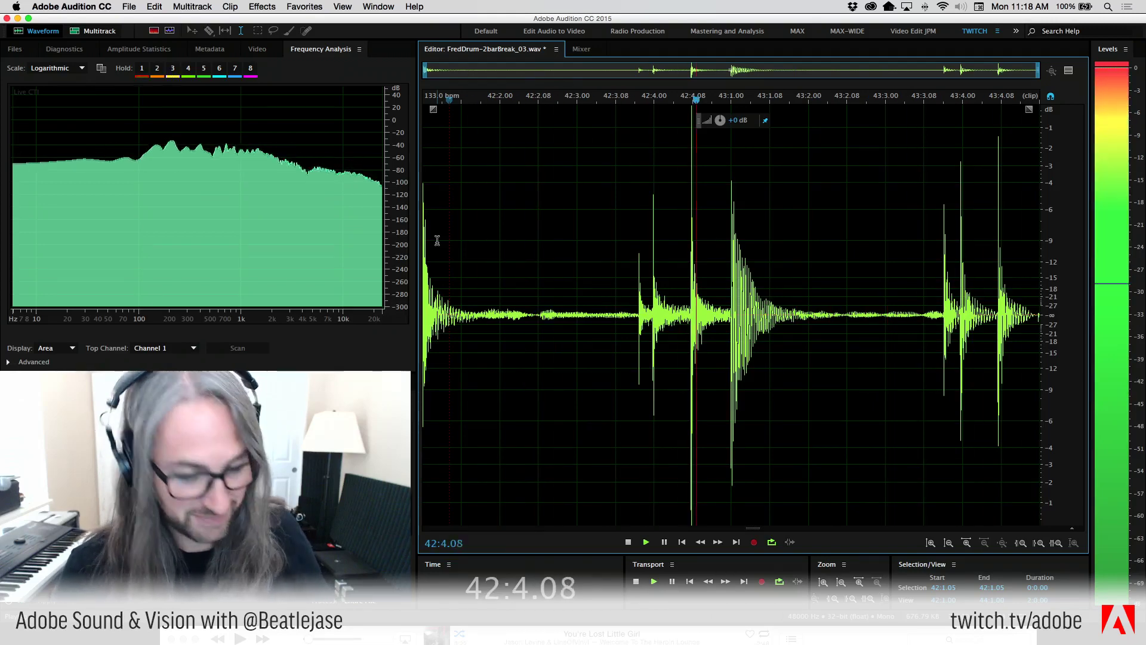
pyautogui.press('super+Tab')
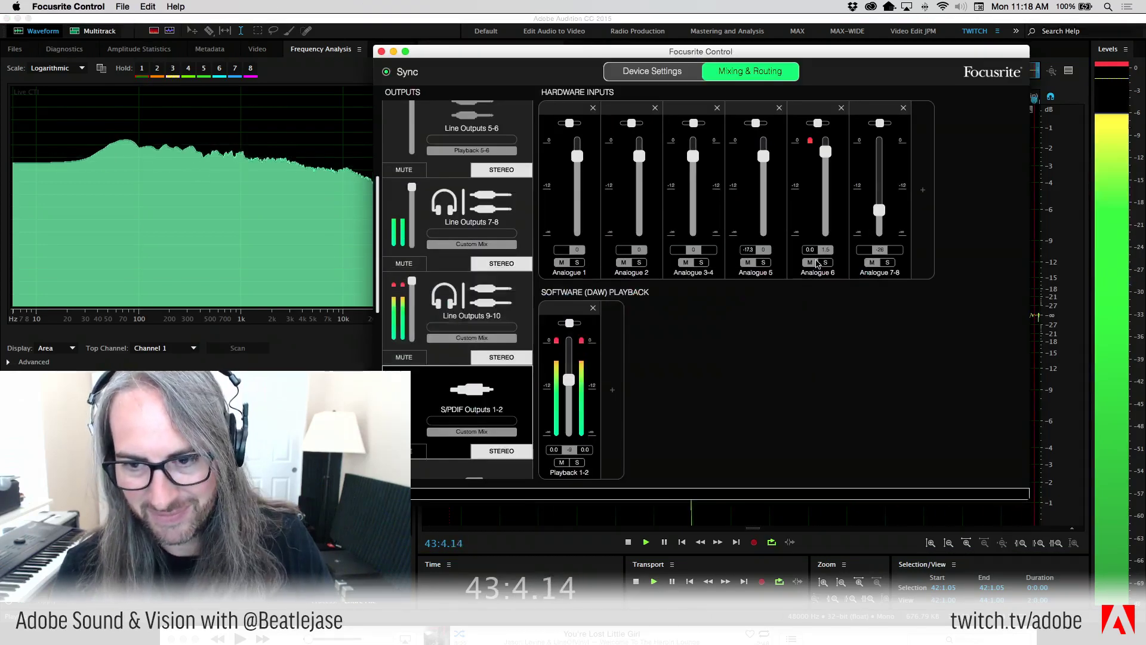
pyautogui.click(726, 515)
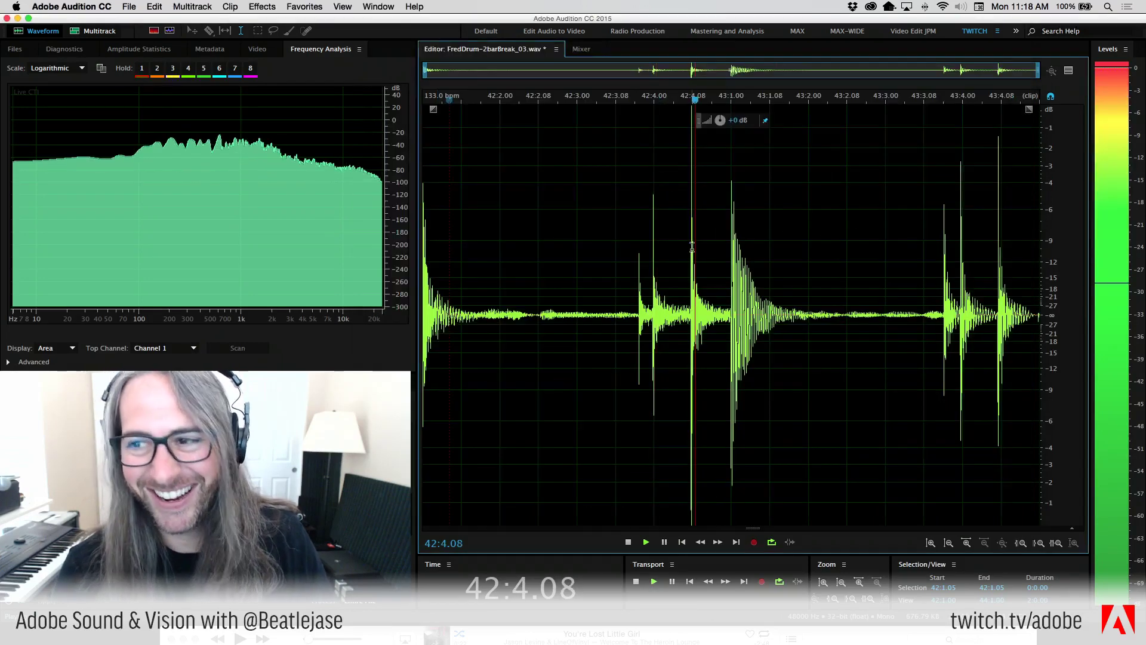
pyautogui.press('space')
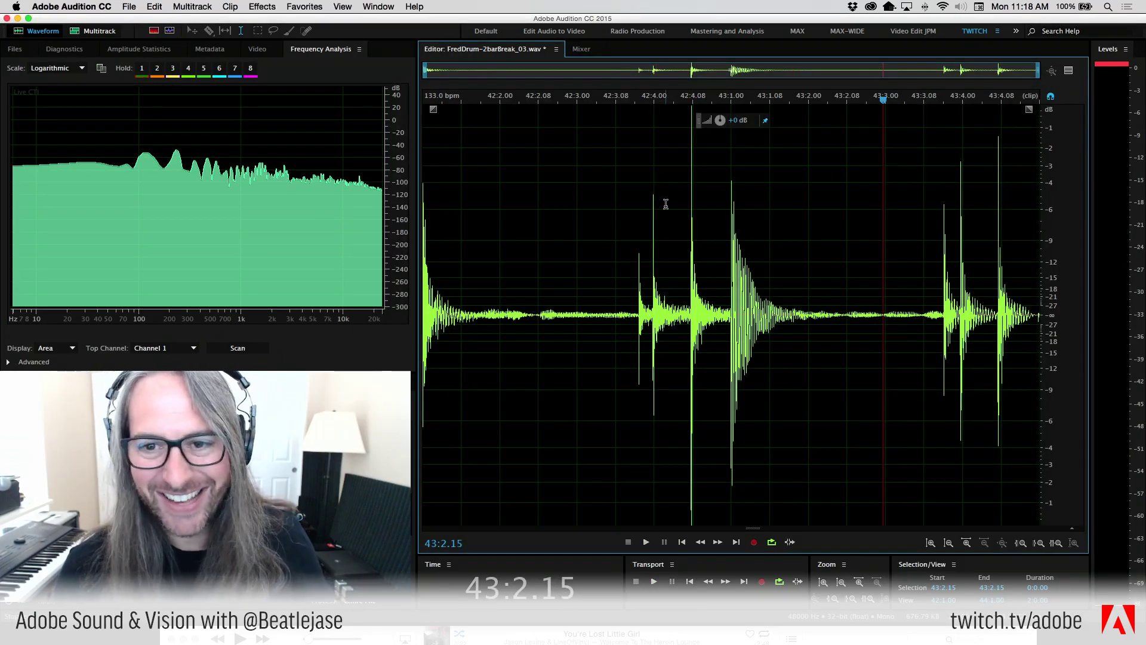
# Undo the amplification of the FredDrum-2barBreak_03 file and return to the multitrack session
pyautogui.press('super+z')
pyautogui.click(666, 204)
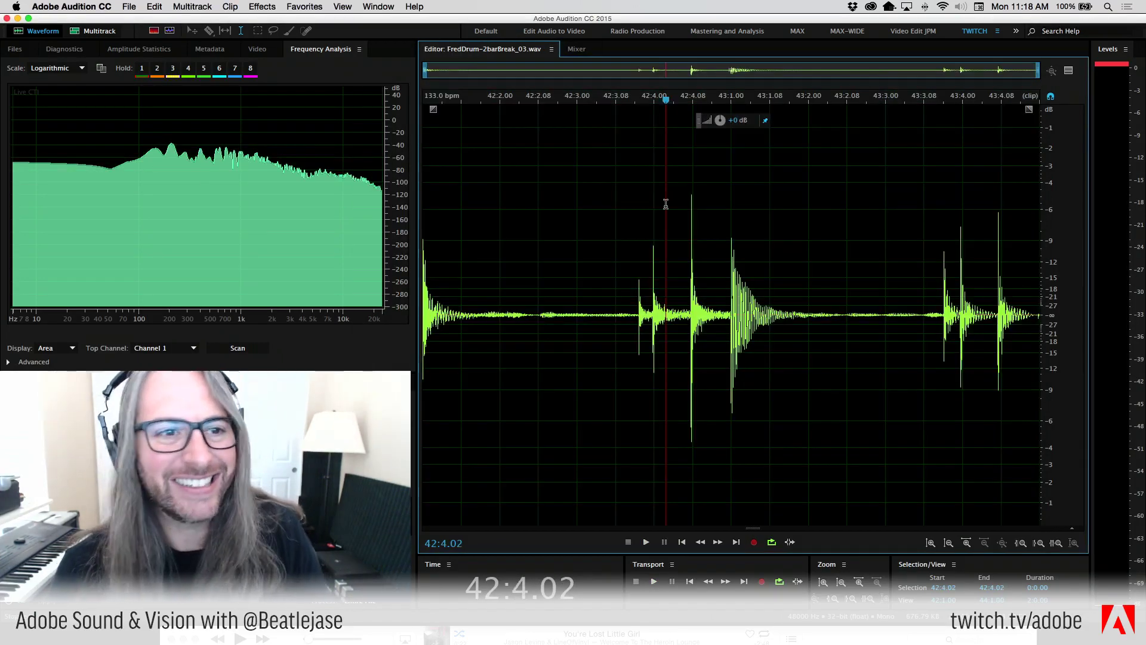
pyautogui.click(78, 33)
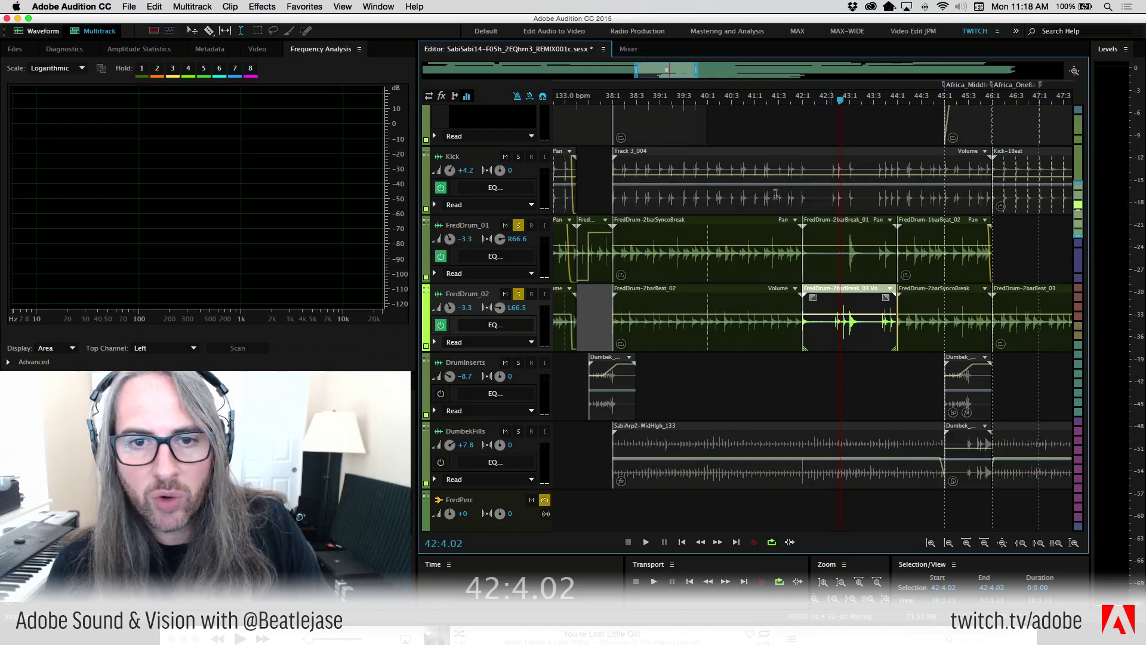
# Play the soloed FredDrum tracks from 37:4.07 and enlarge the FredPerc bus track to show its EQ curve and envelope controls
pyautogui.click(607, 101)
pyautogui.press('space')
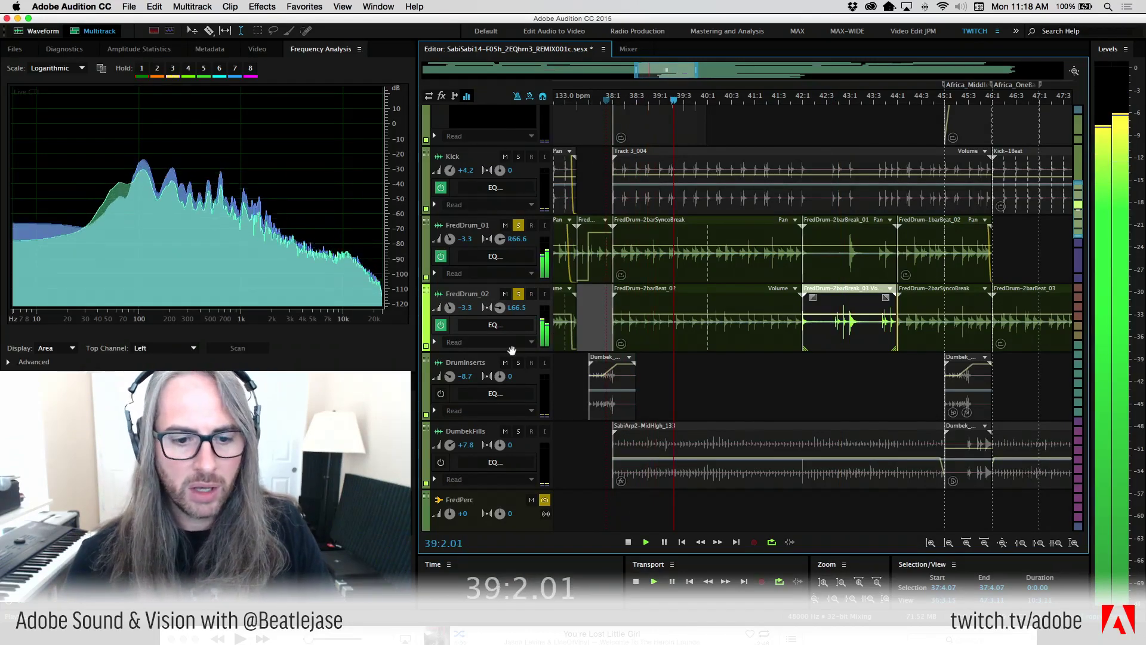
pyautogui.scroll(-2, 633, 442)
pyautogui.scroll(-2, 633, 441)
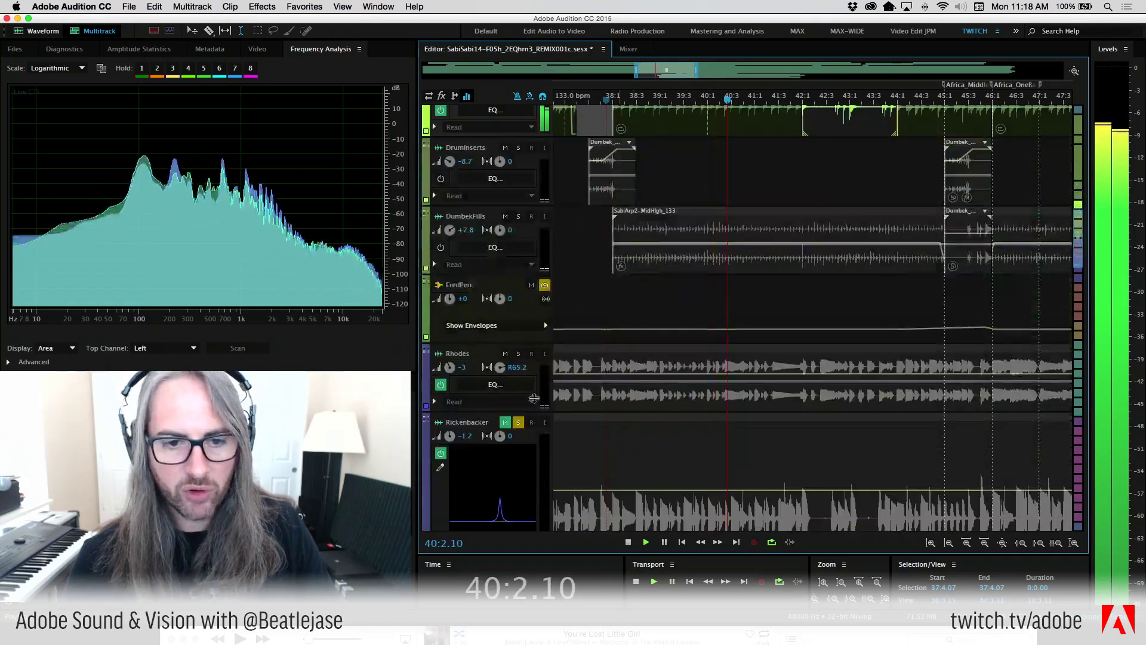
pyautogui.moveTo(487, 343); pyautogui.dragTo(507, 446)
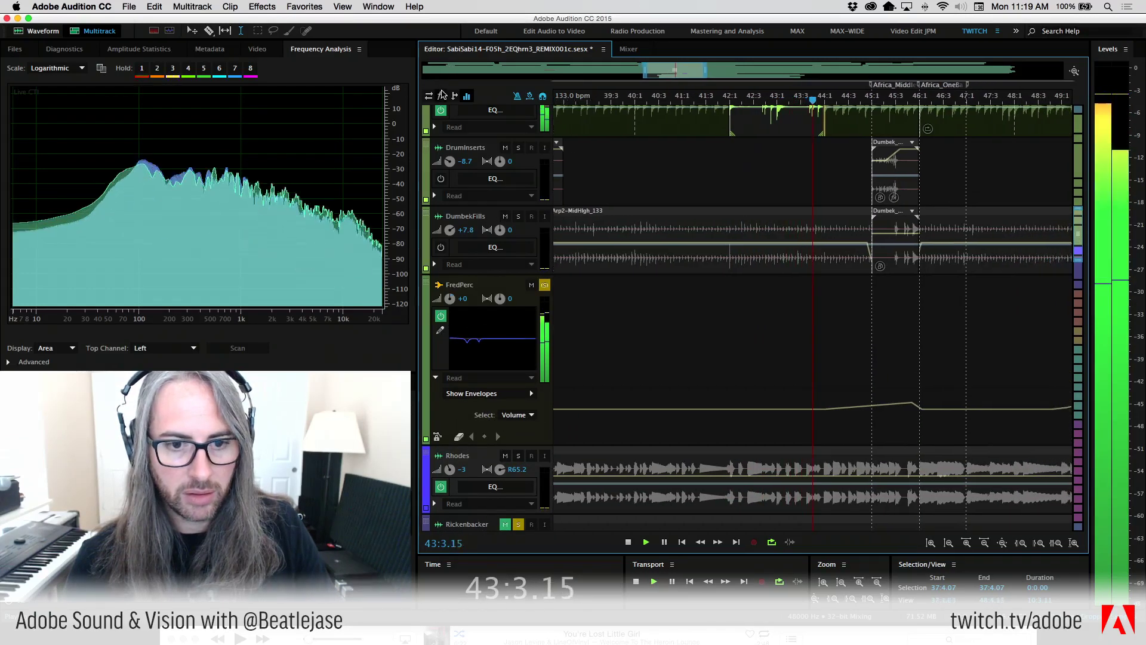
# Show the effects racks in the track controls, review the FredPerc and FredDrum racks during playback, then stop playback
pyautogui.click(442, 95)
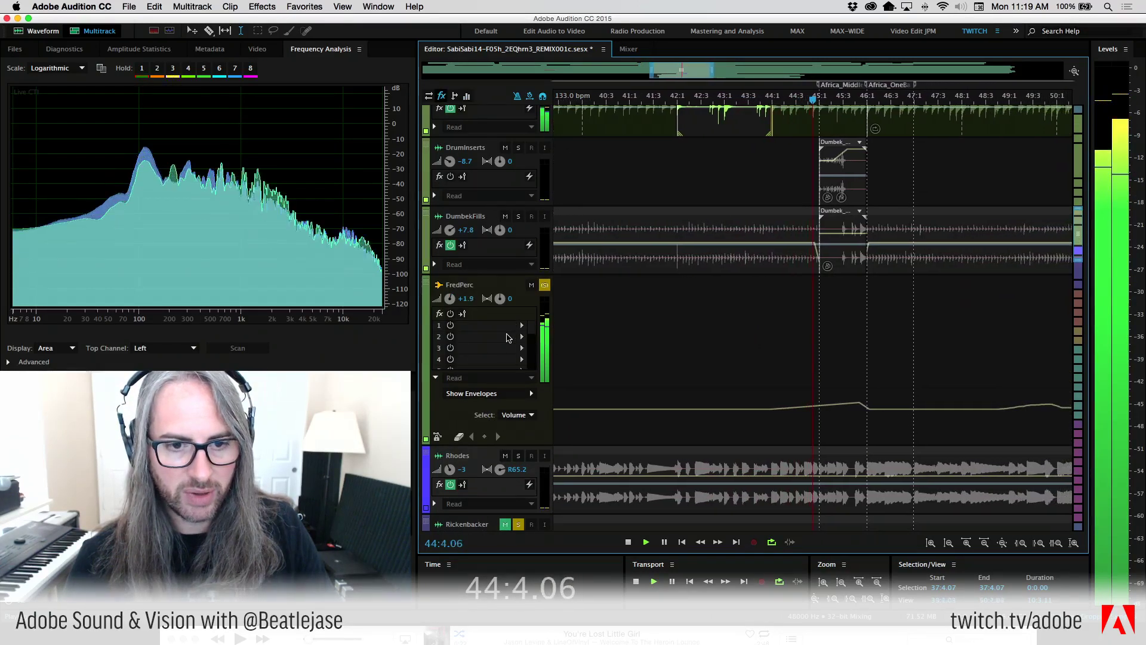
pyautogui.scroll(5, 508, 337)
pyautogui.scroll(-4, 508, 337)
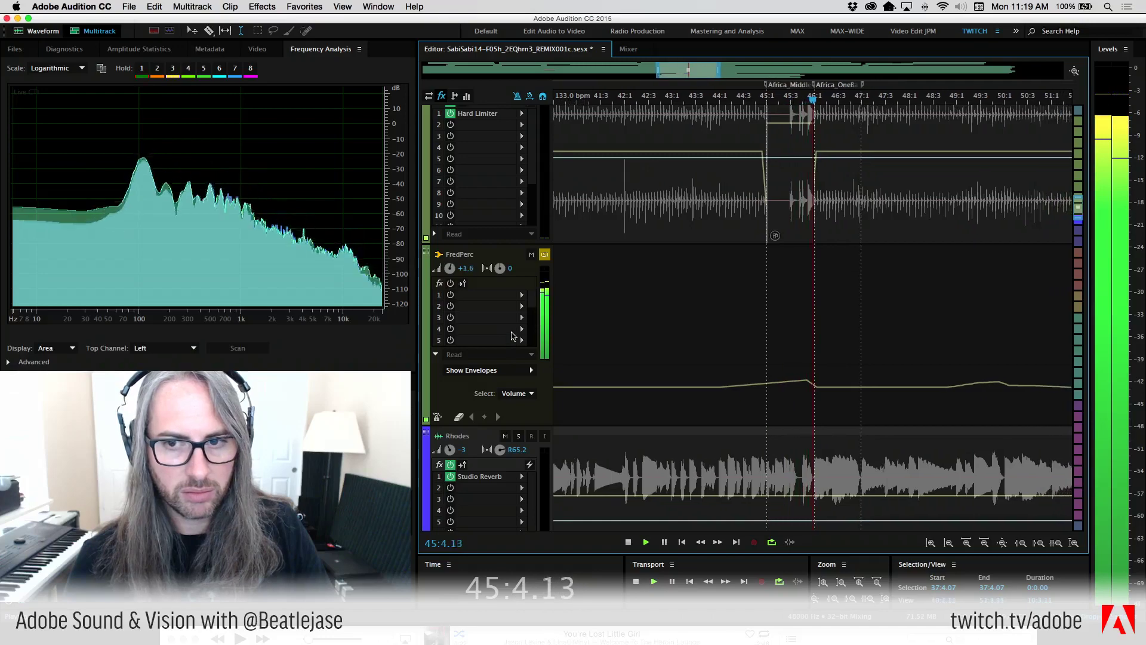
pyautogui.scroll(-6, 670, 243)
pyautogui.scroll(2, 670, 243)
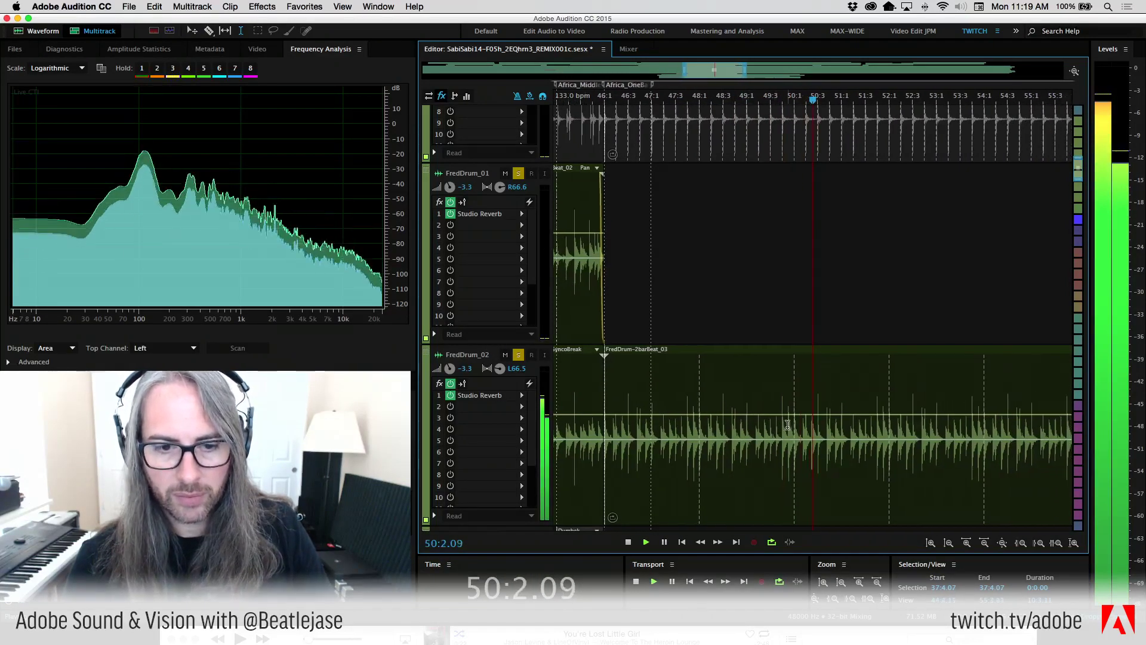
pyautogui.press('space')
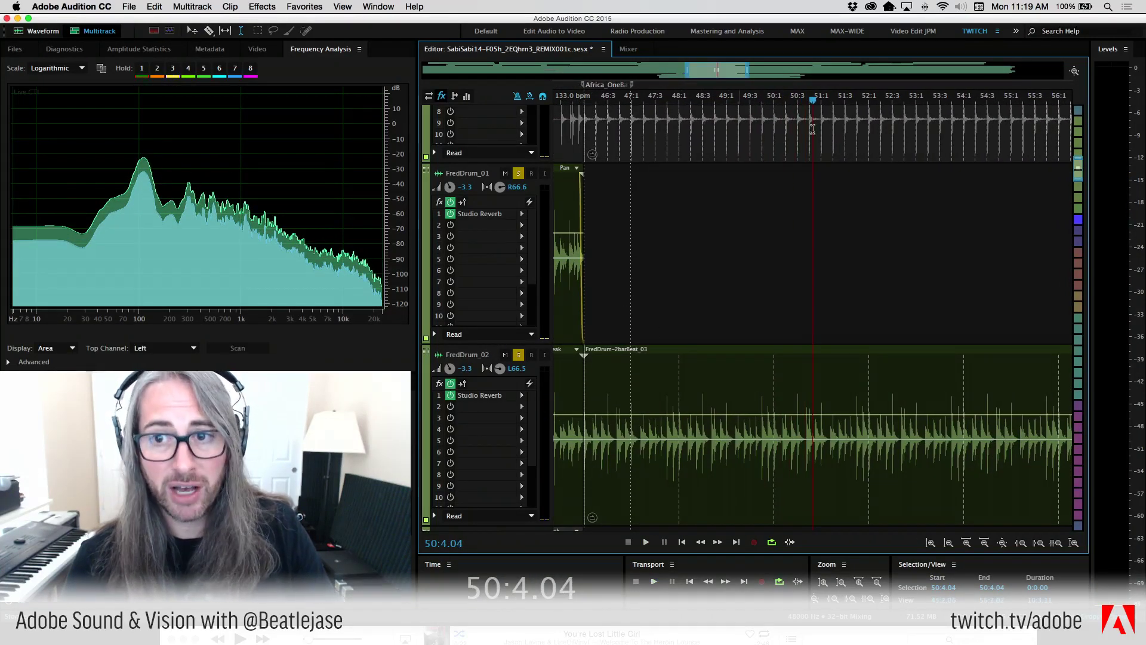
# Play from 48:1.01 and raise the FredDrum_02 track volume to +3.3 dB, then stop playback
pyautogui.moveTo(813, 101); pyautogui.dragTo(680, 102)
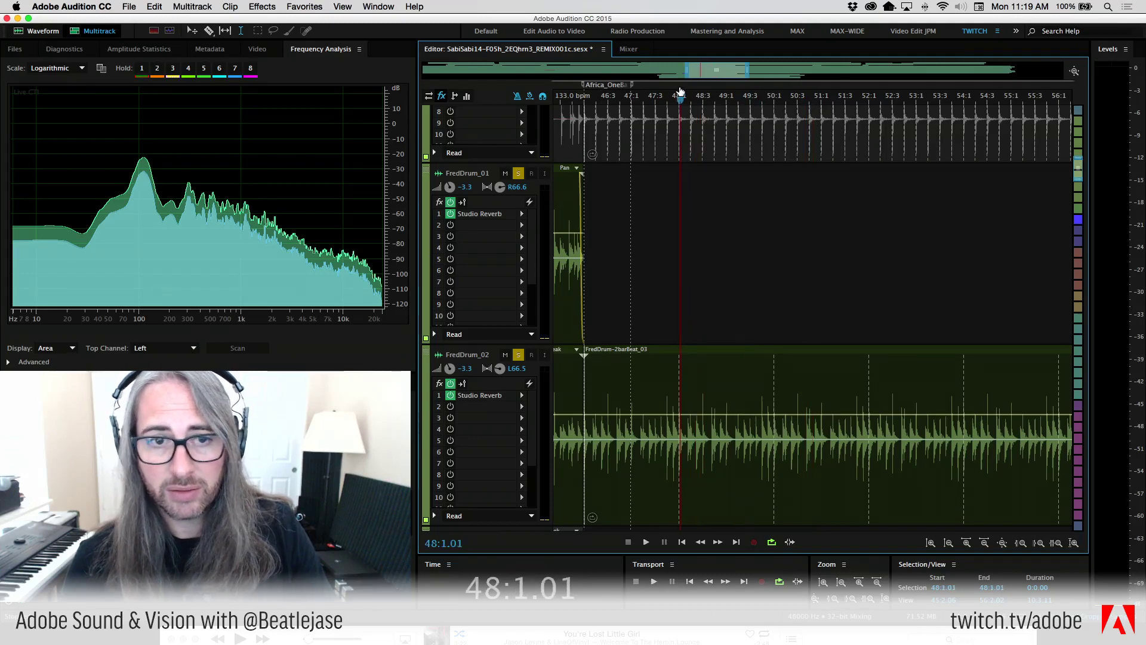
pyautogui.press('space')
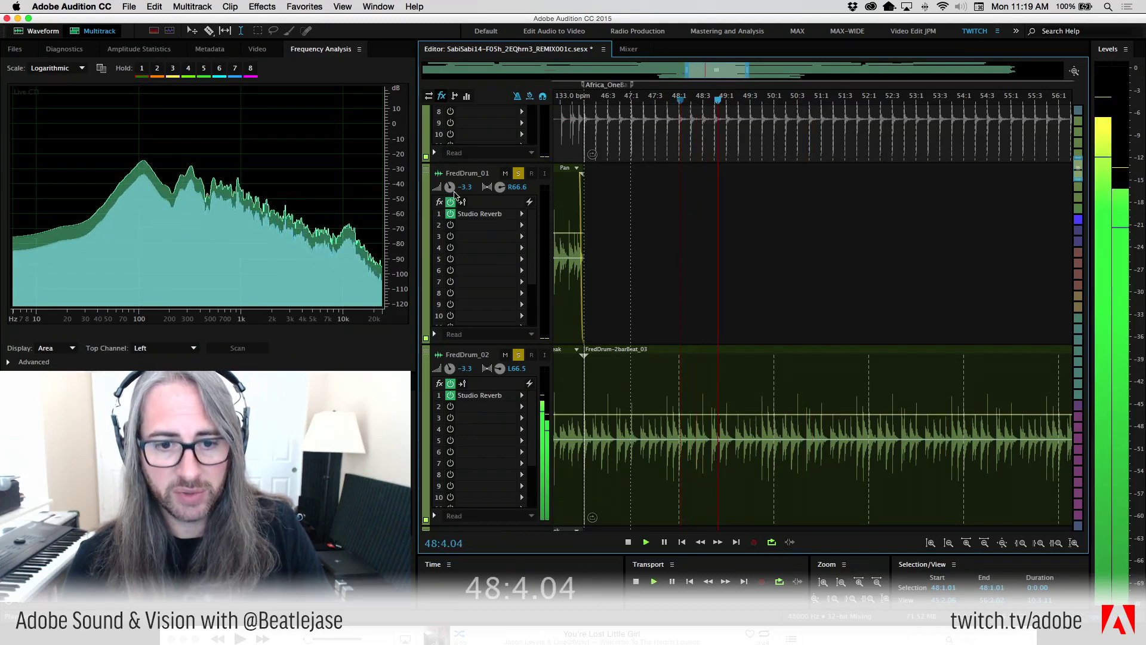
pyautogui.moveTo(450, 369); pyautogui.dragTo(452, 352)
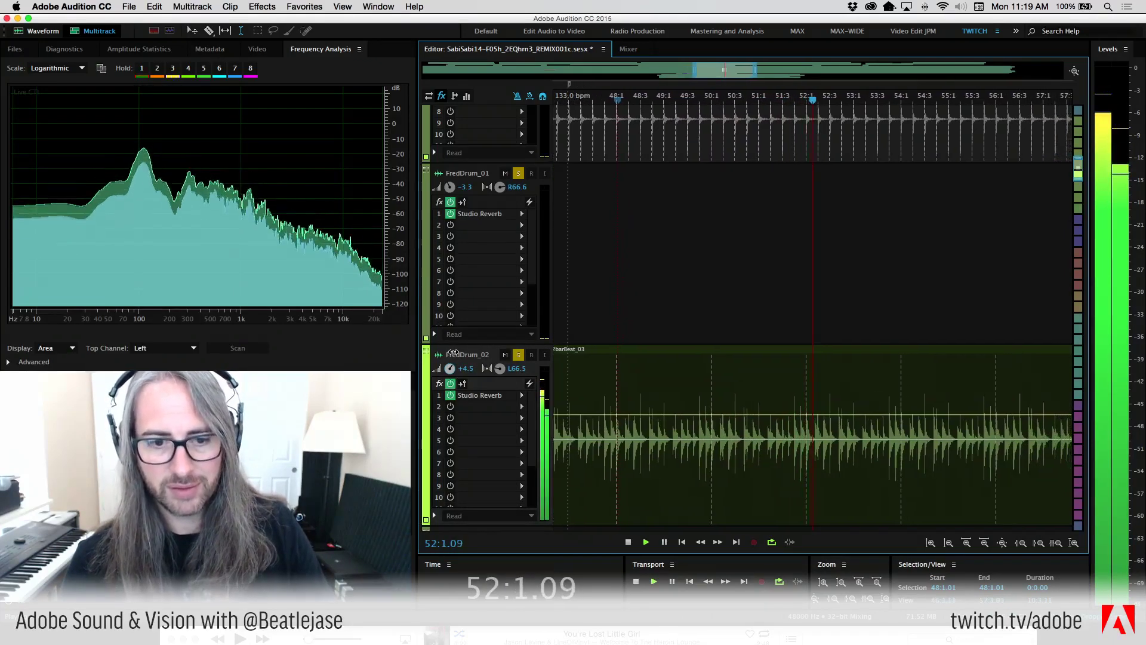
pyautogui.moveTo(452, 352); pyautogui.dragTo(450, 350)
pyautogui.press('space')
# Select the long FredDrum-2barBeat_03 clip, reduce the track heights, and set the playhead to 67:4.00, just before the FredDrum_01 clip re-enters
pyautogui.click(677, 357)
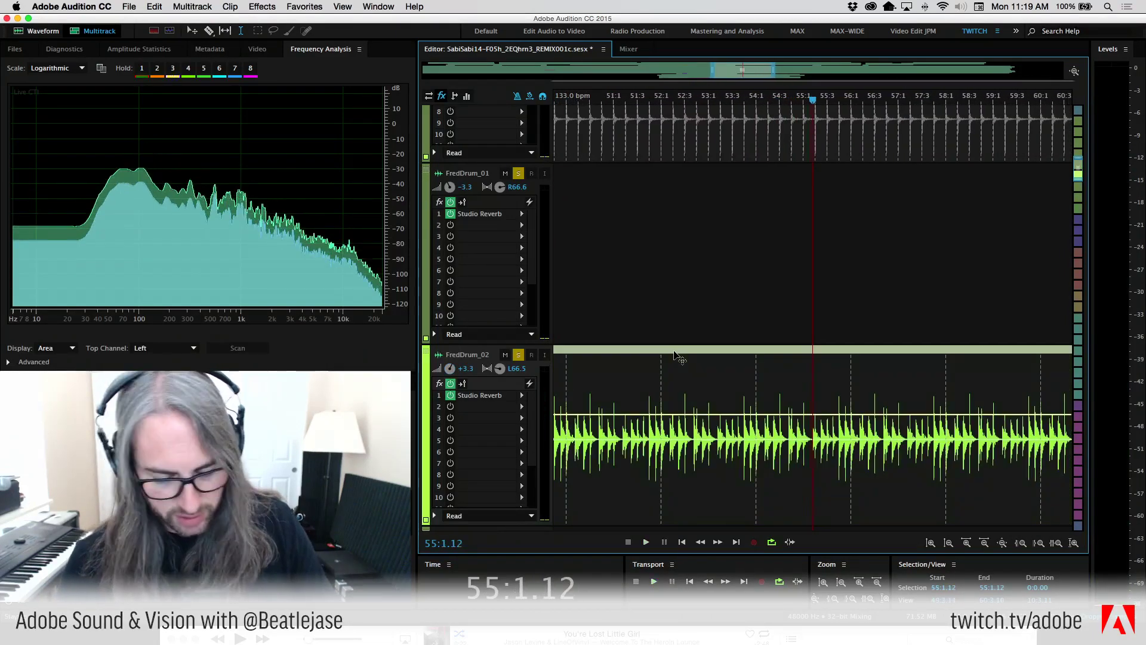
pyautogui.press('-')
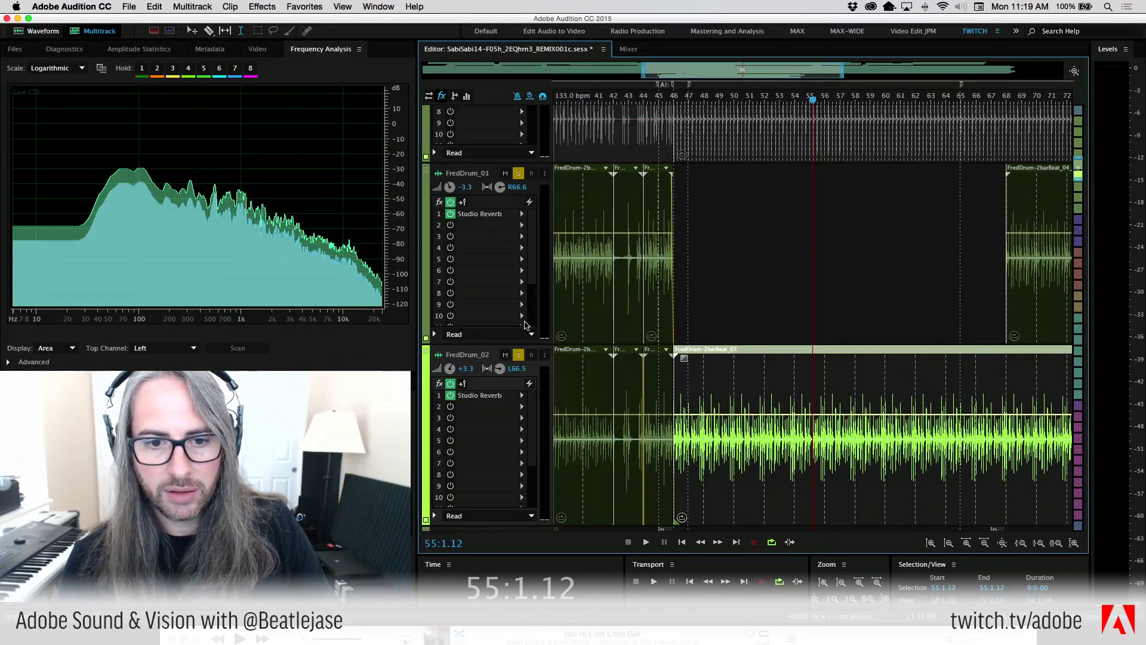
pyautogui.hotkey('alt', '-')
pyautogui.hotkey('alt', '-')
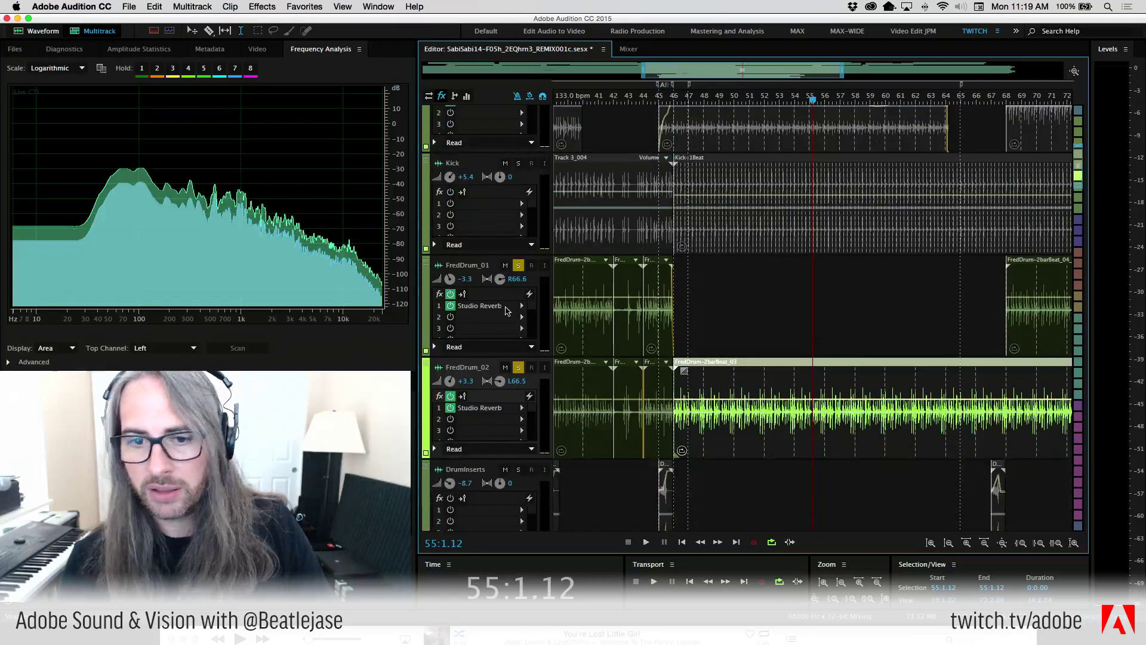
pyautogui.moveTo(643, 70); pyautogui.dragTo(514, 71)
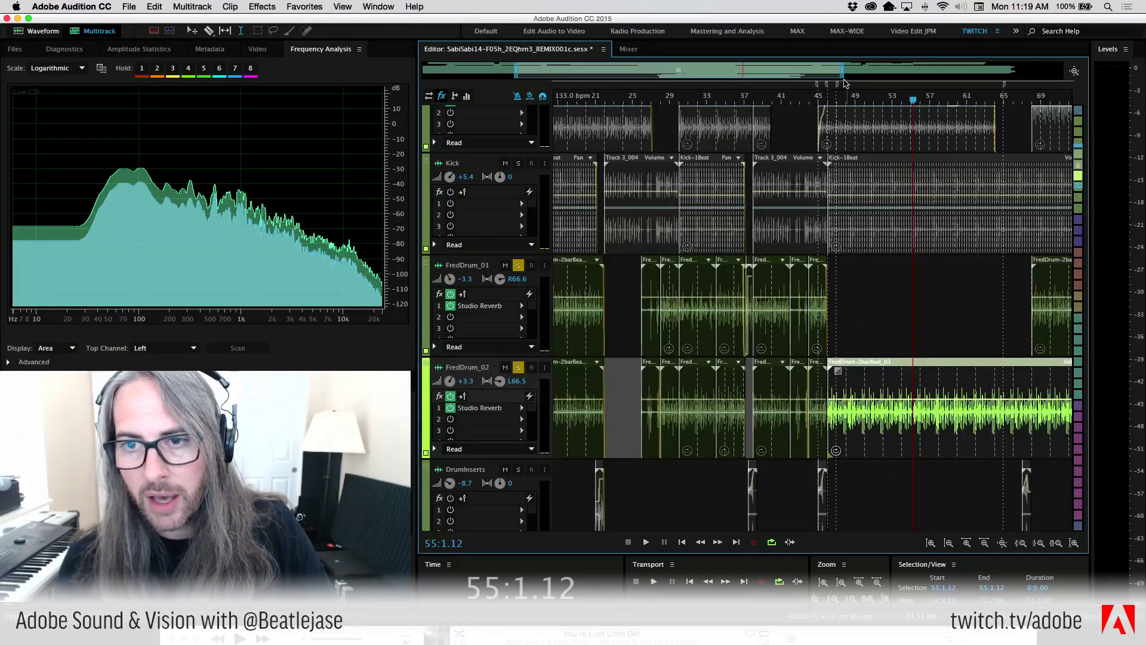
pyautogui.moveTo(681, 70); pyautogui.dragTo(921, 76)
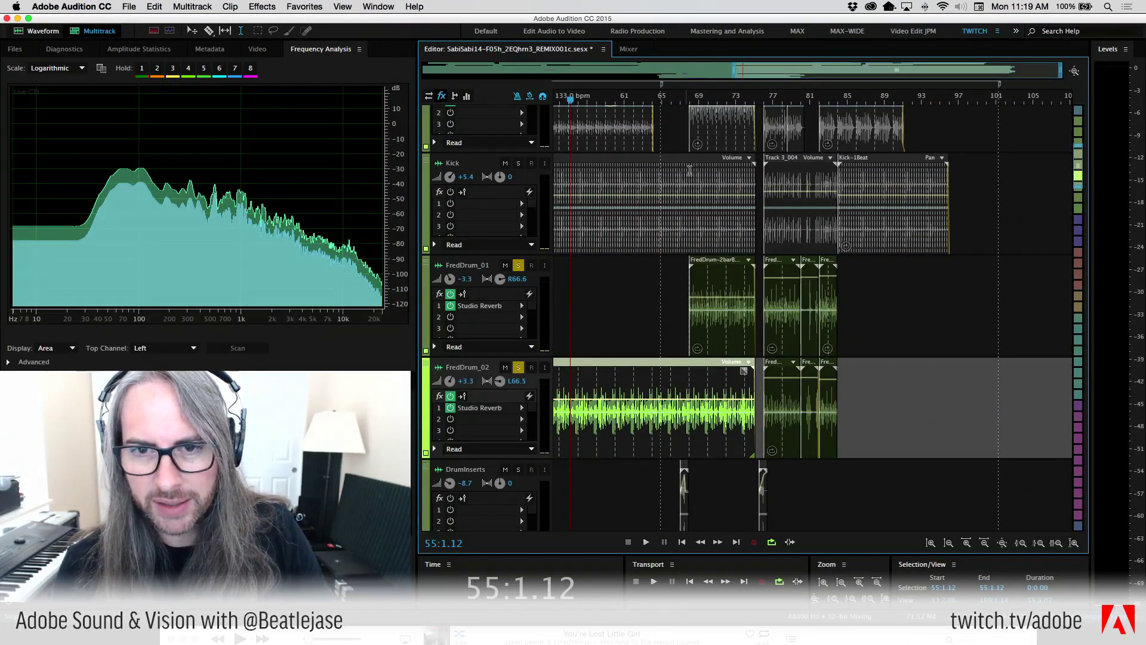
pyautogui.click(695, 100)
pyautogui.click(687, 102)
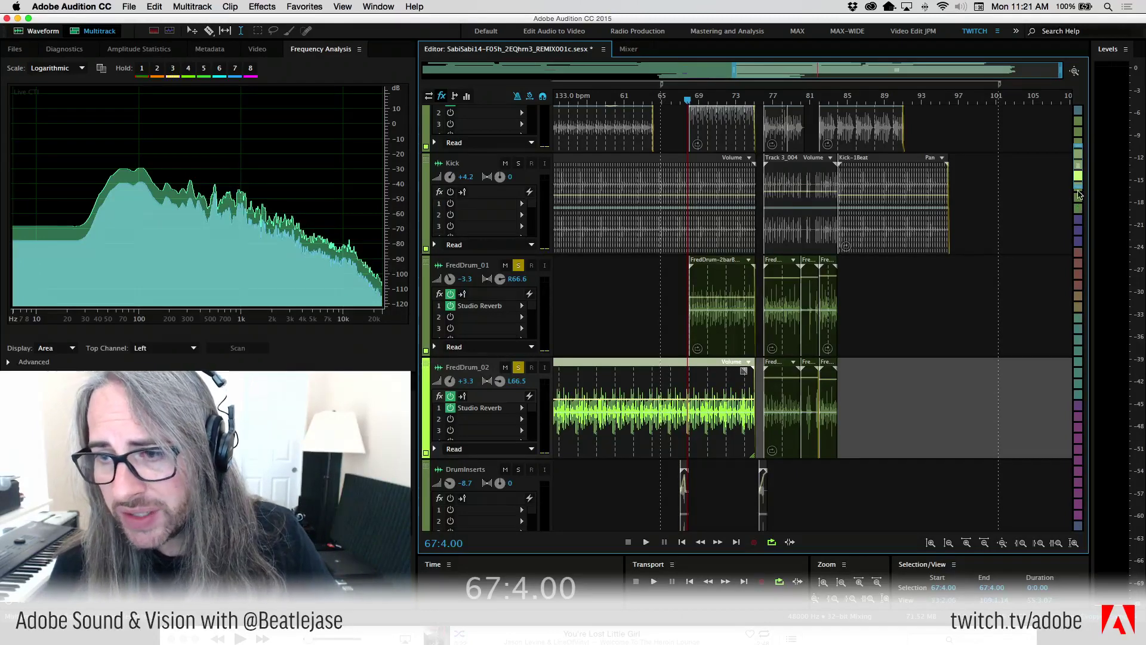
# Bring the full session timeline into view with more tracks visible and set the playhead to 5:2.03, just before the first FredDrum clips
pyautogui.moveTo(1079, 194); pyautogui.dragTo(1082, 229)
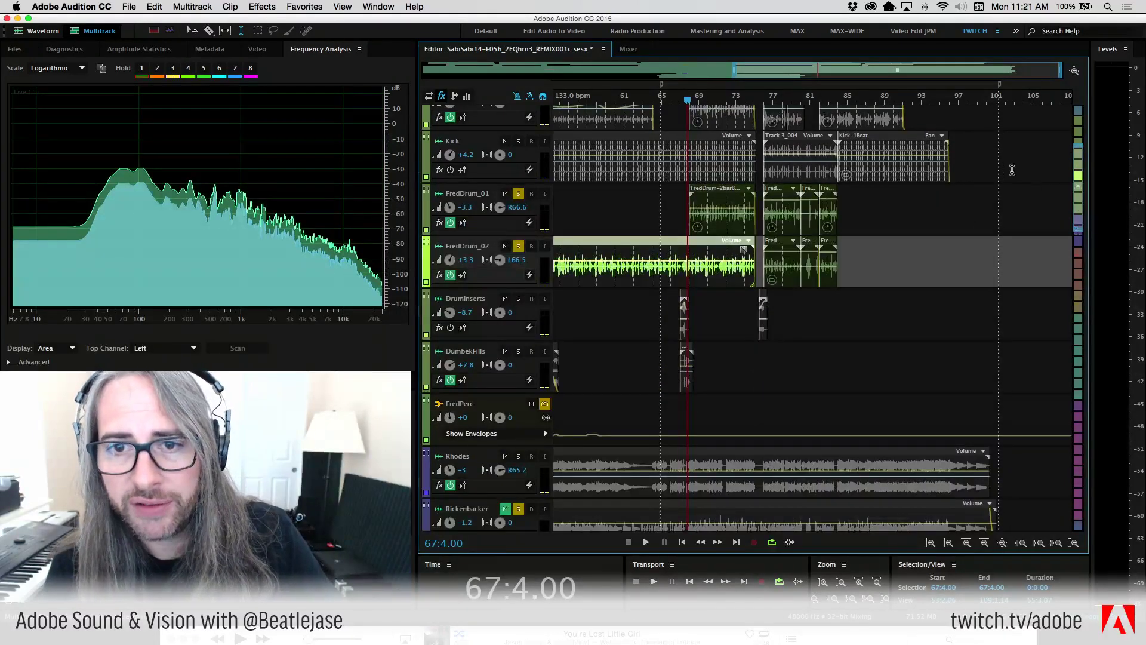
pyautogui.moveTo(732, 75); pyautogui.dragTo(425, 75)
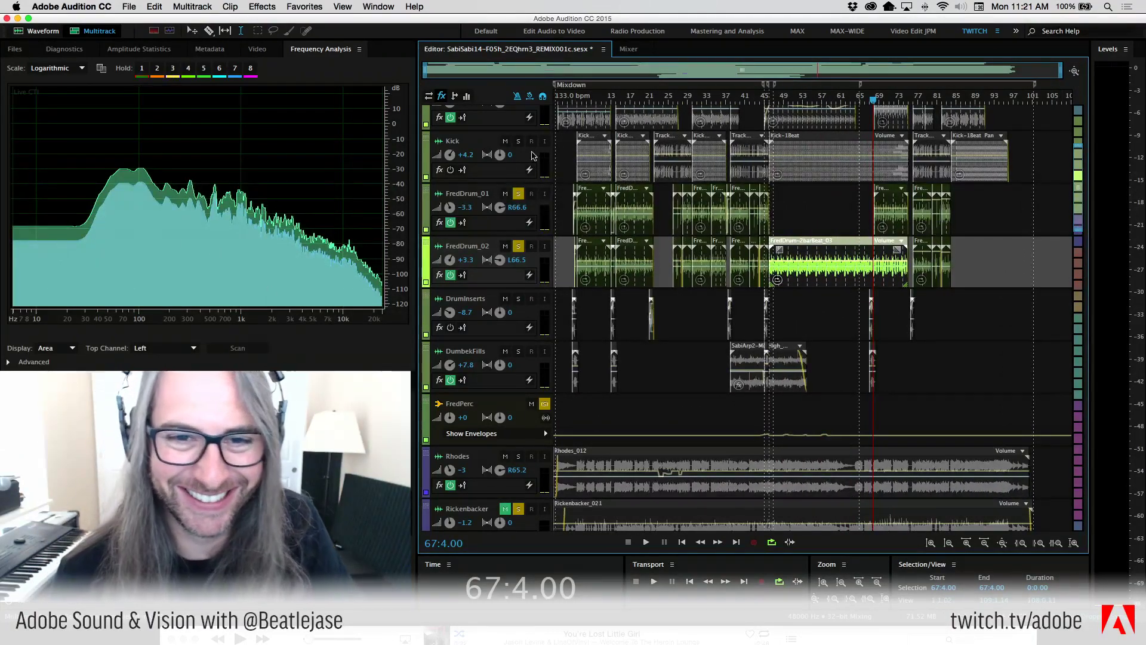
pyautogui.click(575, 103)
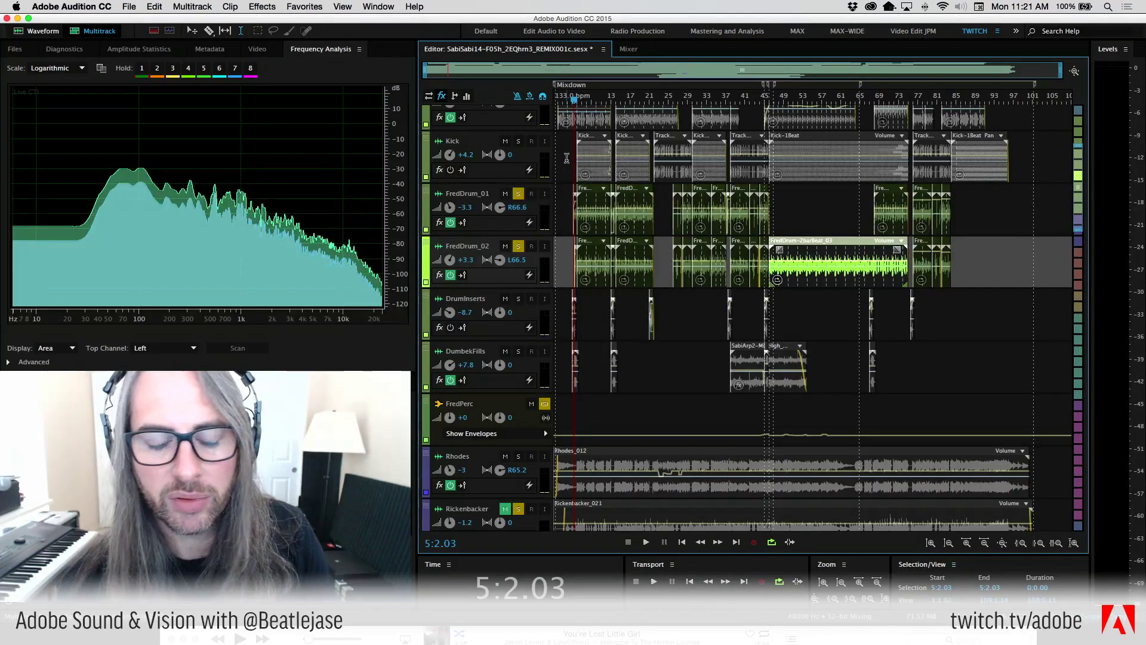
# Look through the track list from the Metronome down to the sax tracks and return to the FredDrum tracks
pyautogui.scroll(-4, 565, 179)
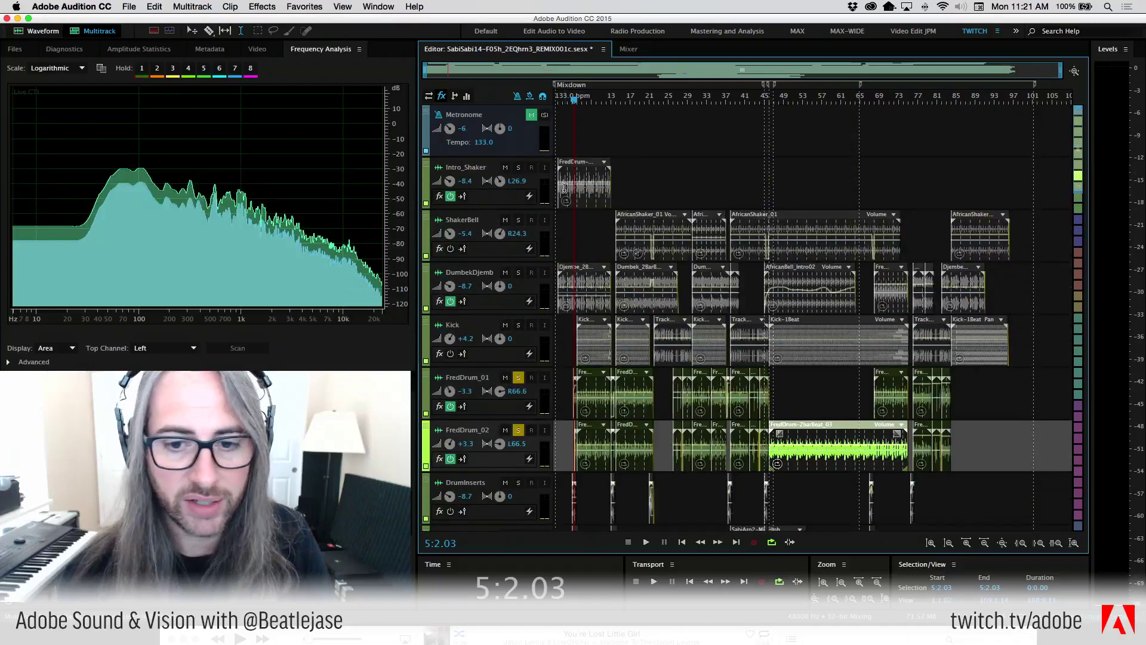
pyautogui.scroll(-3, 564, 188)
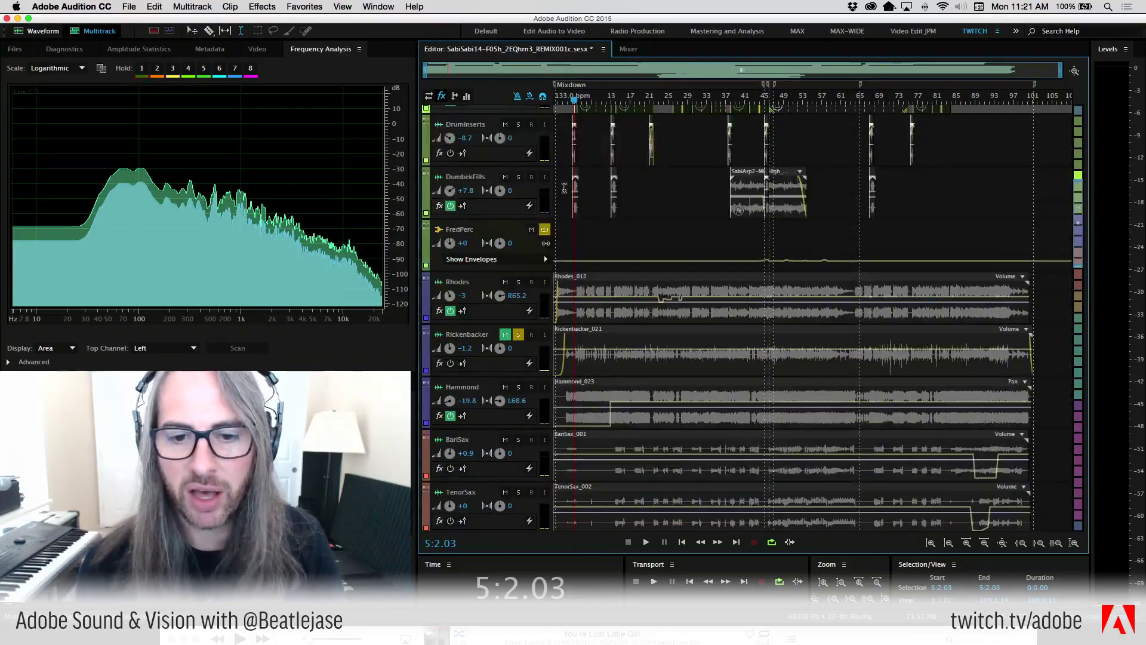
pyautogui.scroll(-4, 565, 189)
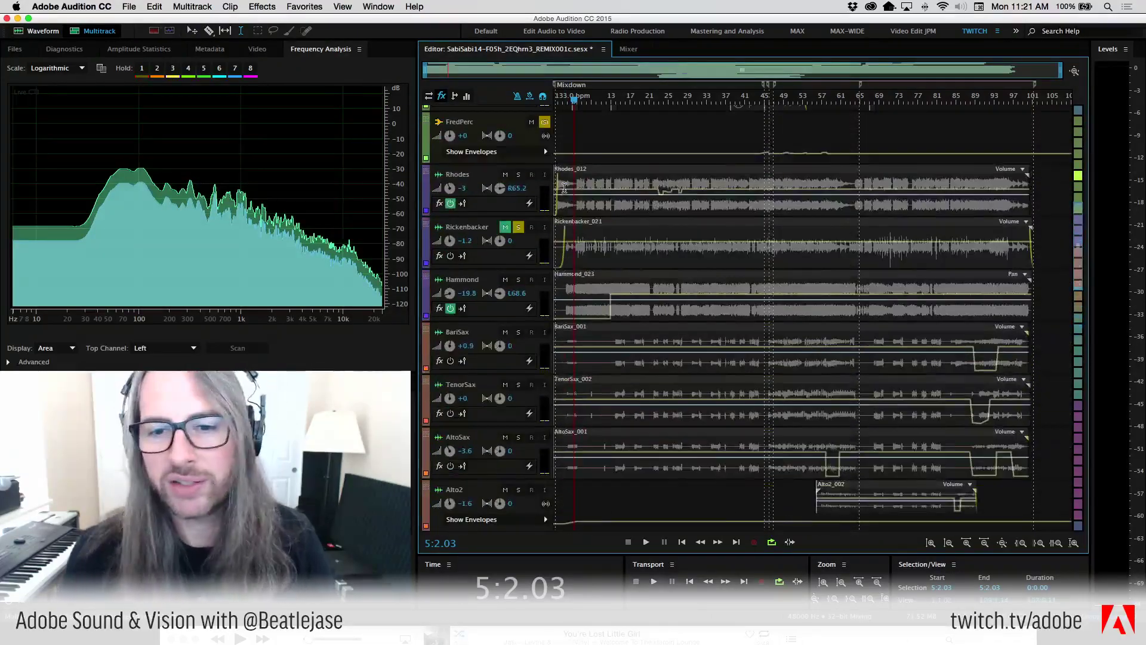
pyautogui.scroll(15, 605, 174)
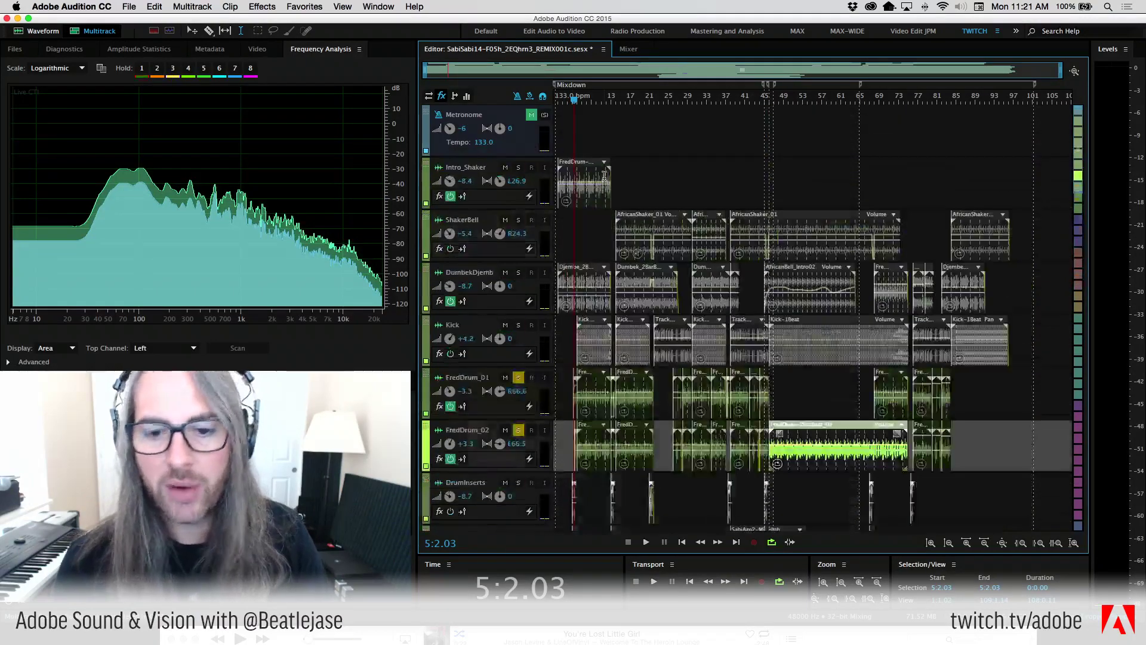
pyautogui.scroll(-5, 605, 175)
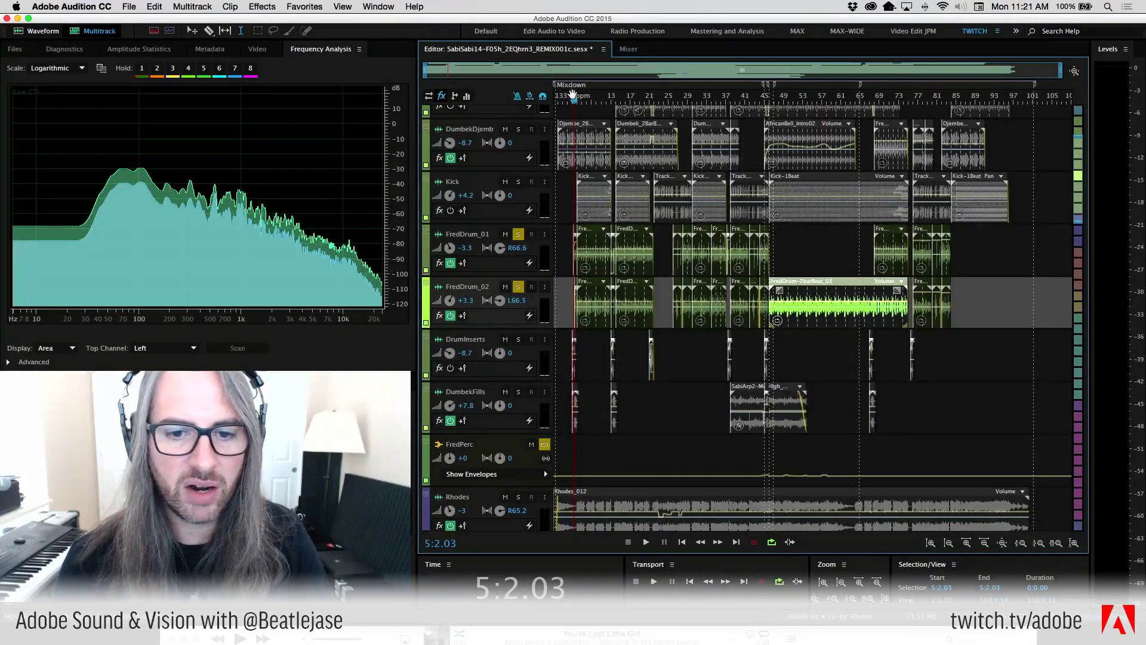
# Play the session from 5:4.06, check the track and master levels in the mixer, and return to the multitrack editor
pyautogui.moveTo(571, 94); pyautogui.dragTo(575, 94)
pyautogui.press('space')
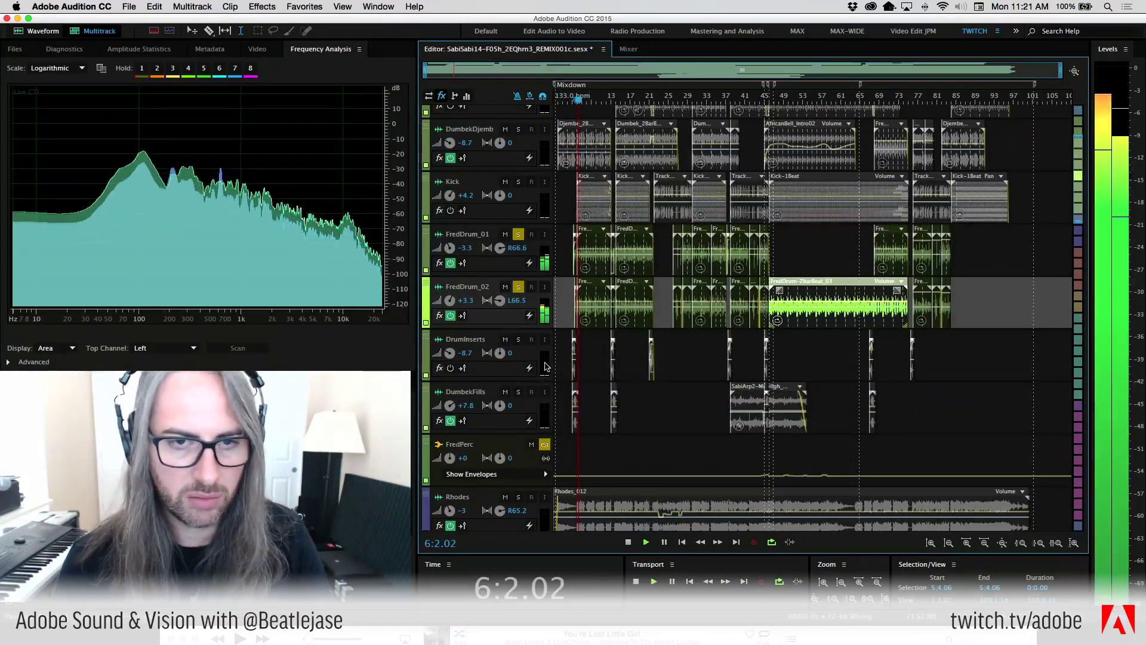
pyautogui.click(627, 50)
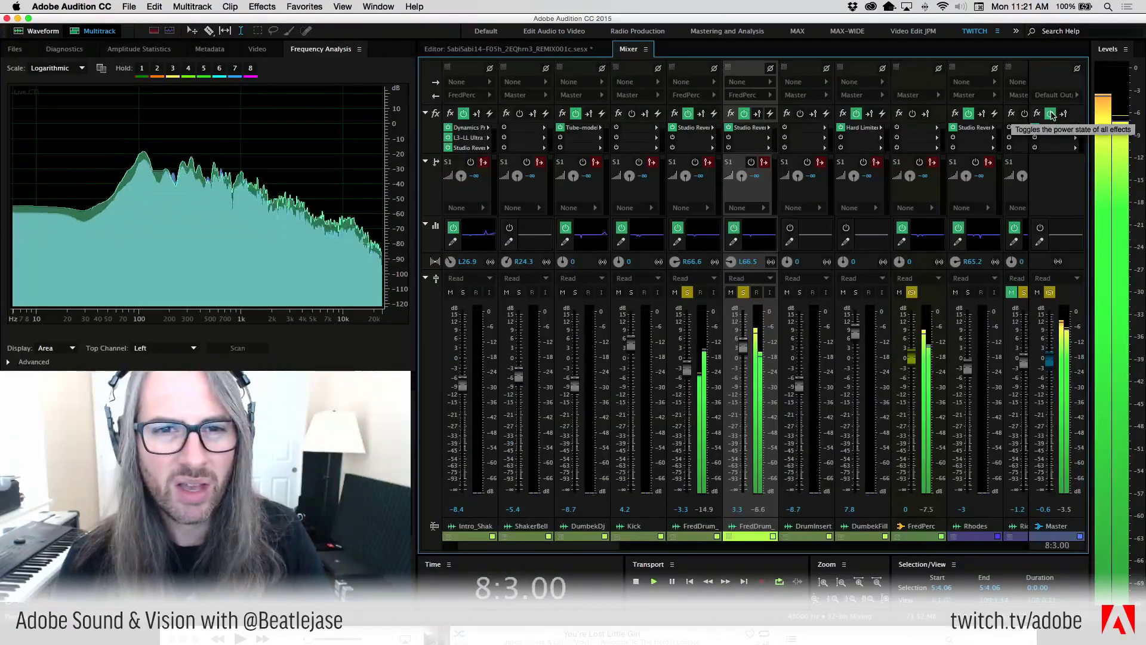
pyautogui.click(507, 49)
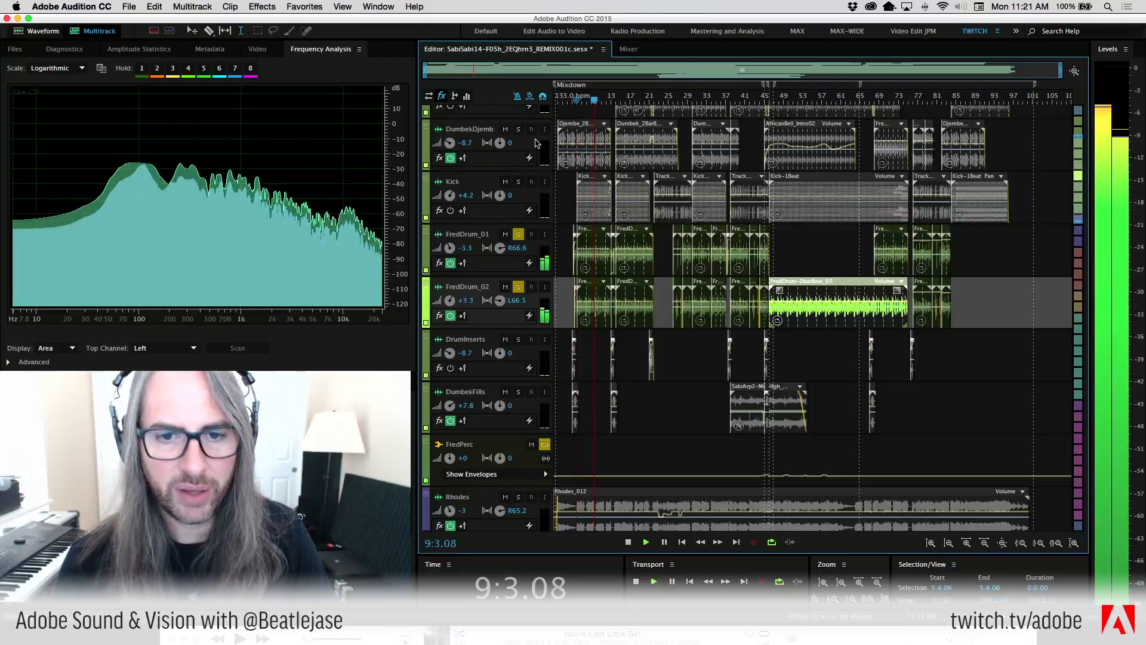
# Solo the Intro_Shaker and DumbekDjemb tracks along with the FredDrum tracks during playback, and reduce the track heights
pyautogui.press('space')
pyautogui.scroll(3, 680, 213)
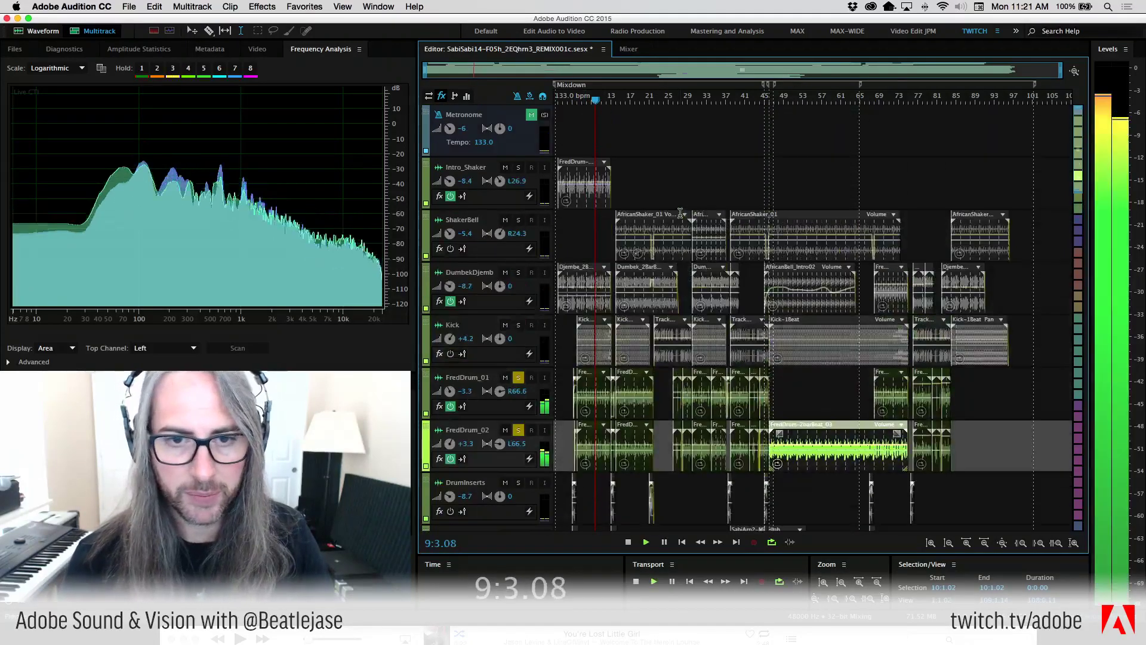
pyautogui.click(517, 167)
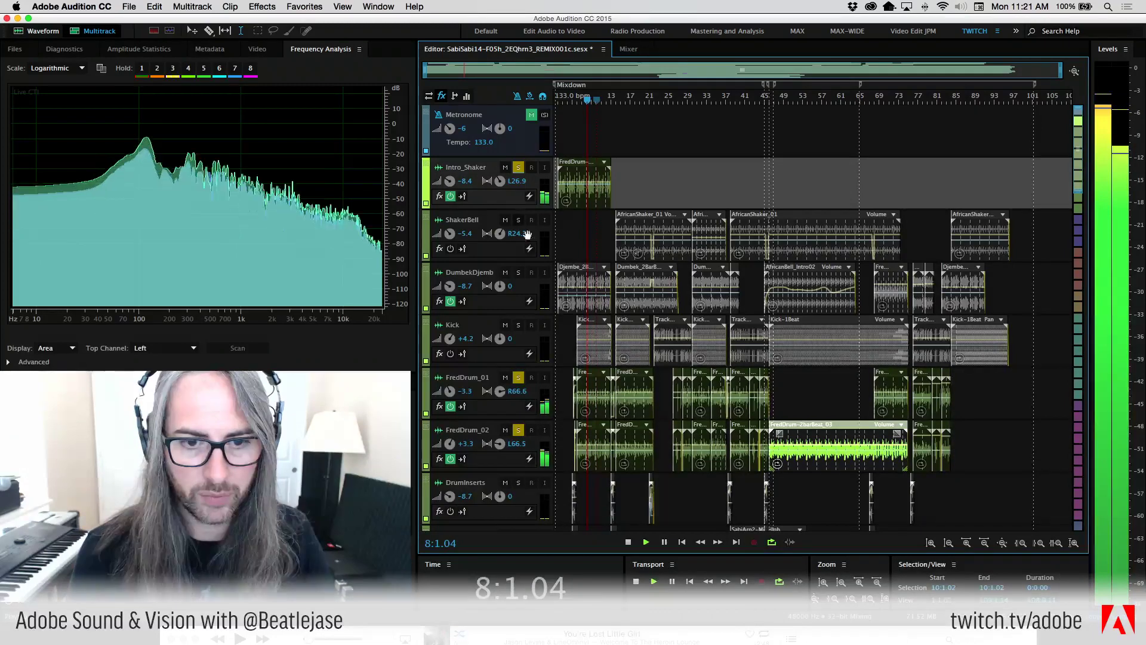
pyautogui.click(519, 273)
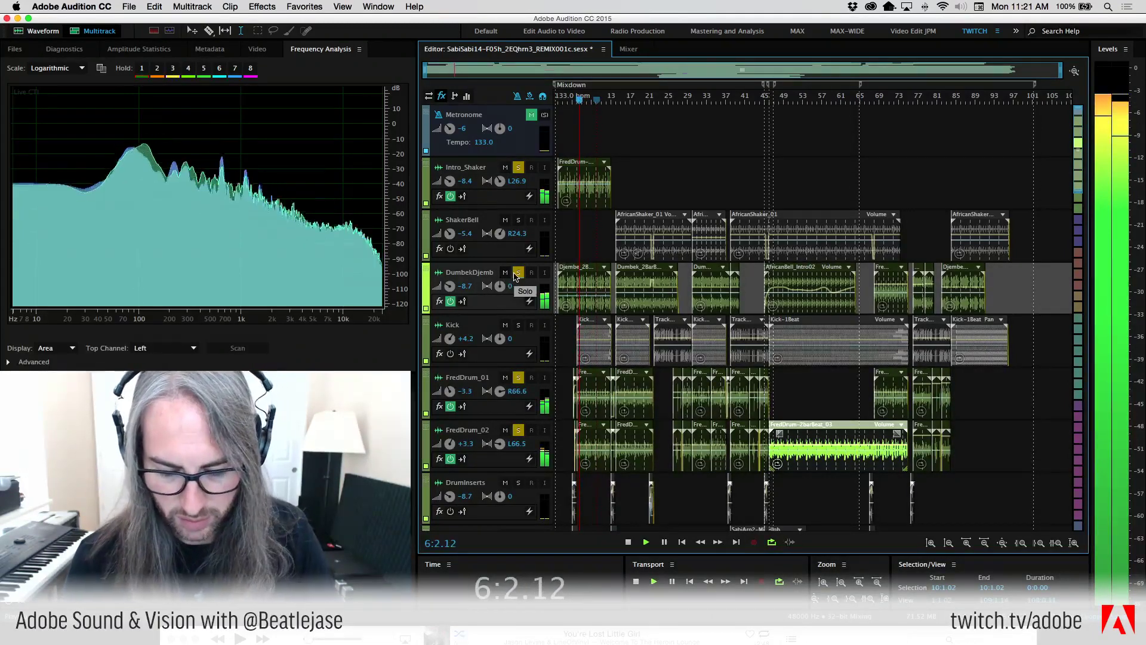
pyautogui.scroll(-3, 529, 280)
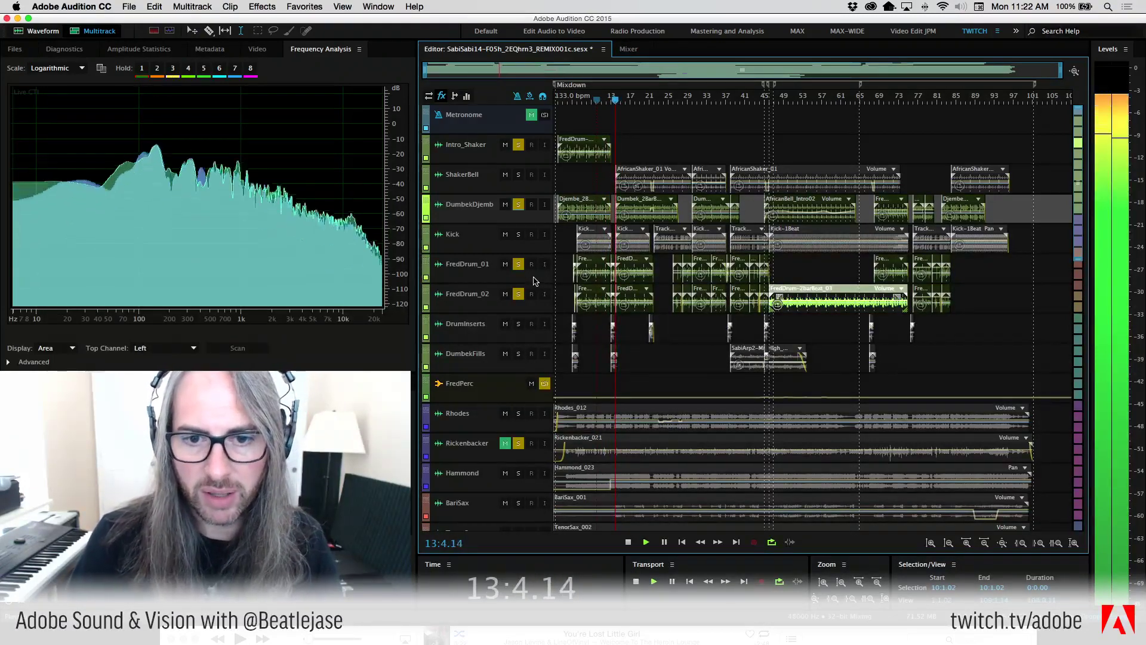
# Stop playback and set the playhead to 13:4.15, just before the percussion clips that begin at bar 14
pyautogui.press('k')
pyautogui.press('=')
pyautogui.press('=')
pyautogui.press('=')
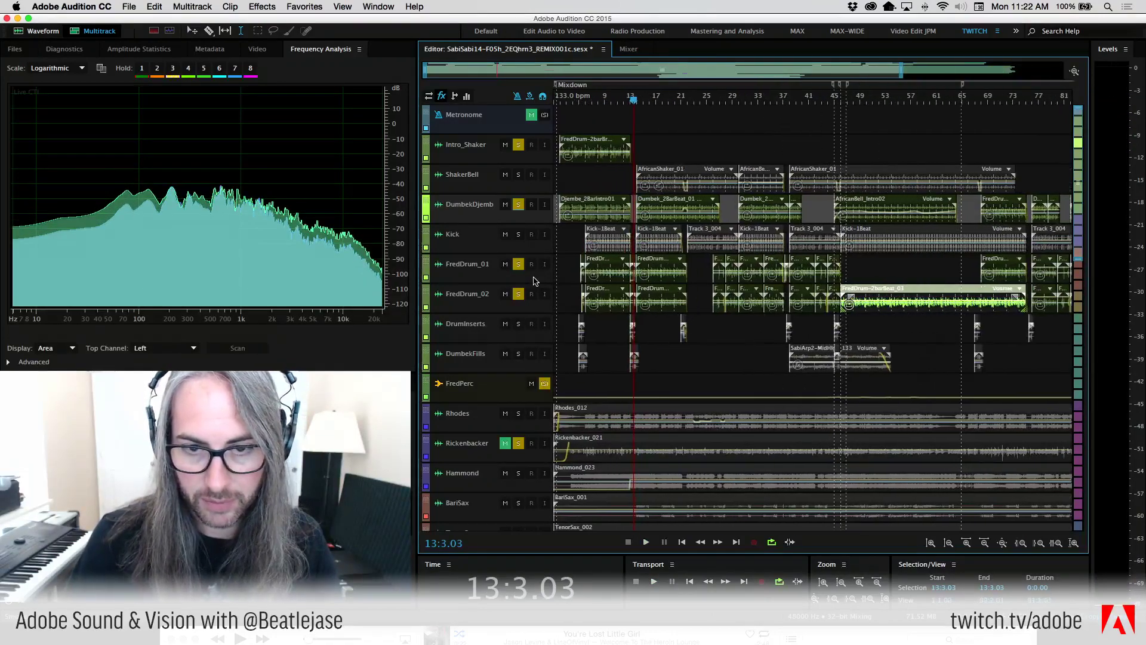
pyautogui.press('=')
pyautogui.press('=')
pyautogui.press('=')
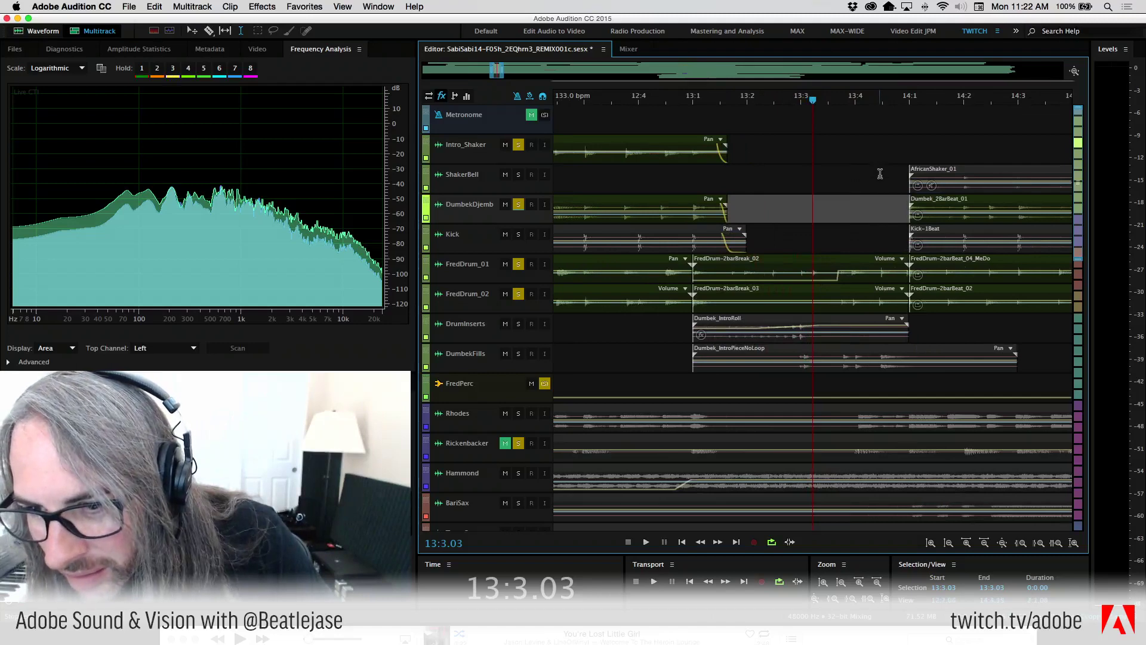
pyautogui.click(907, 100)
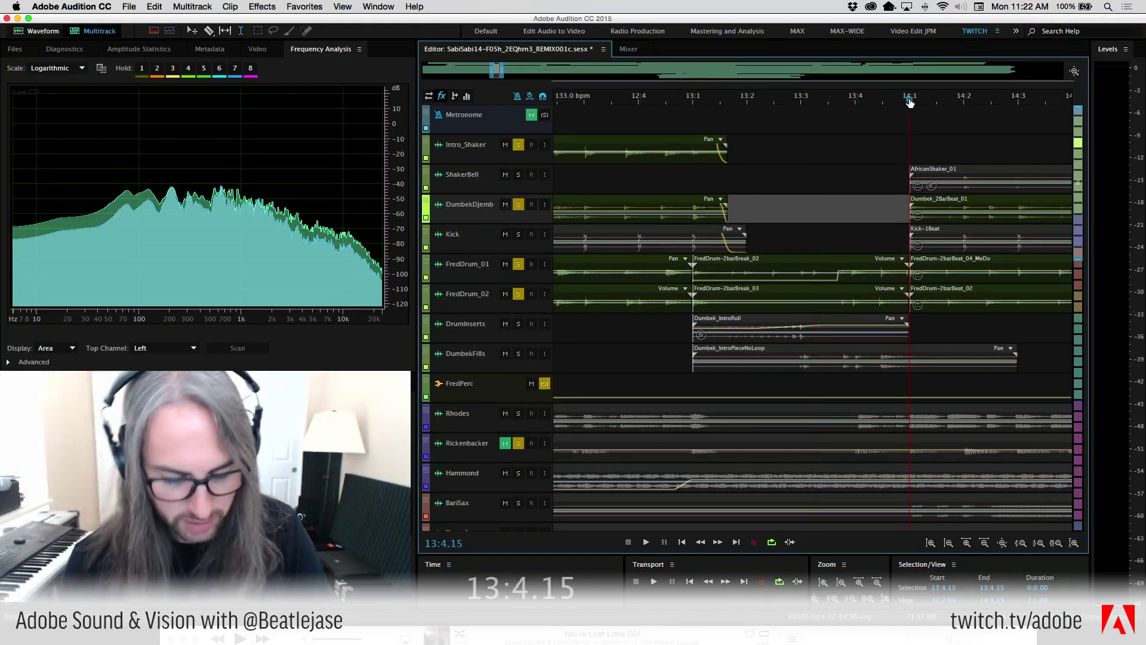
# Set the playhead to 14:1.00 at the start of the Kick-1Beat clip and enlarge the FredDrum_02 track
pyautogui.scroll(3, 909, 103)
pyautogui.scroll(3, 909, 103)
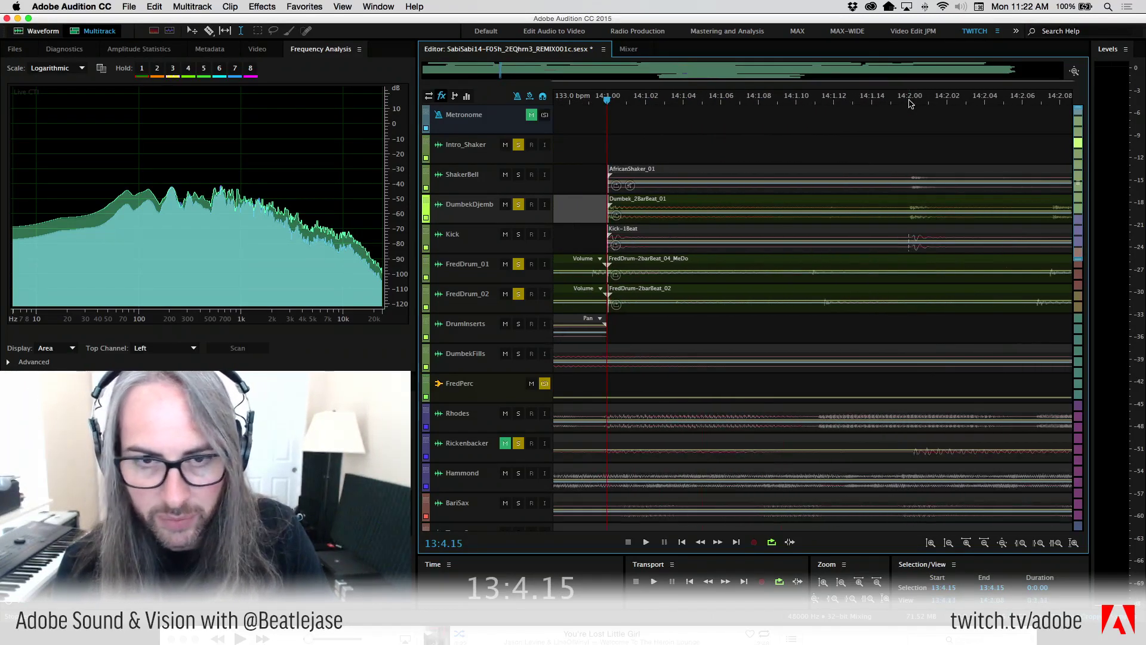
pyautogui.scroll(4, 578, 102)
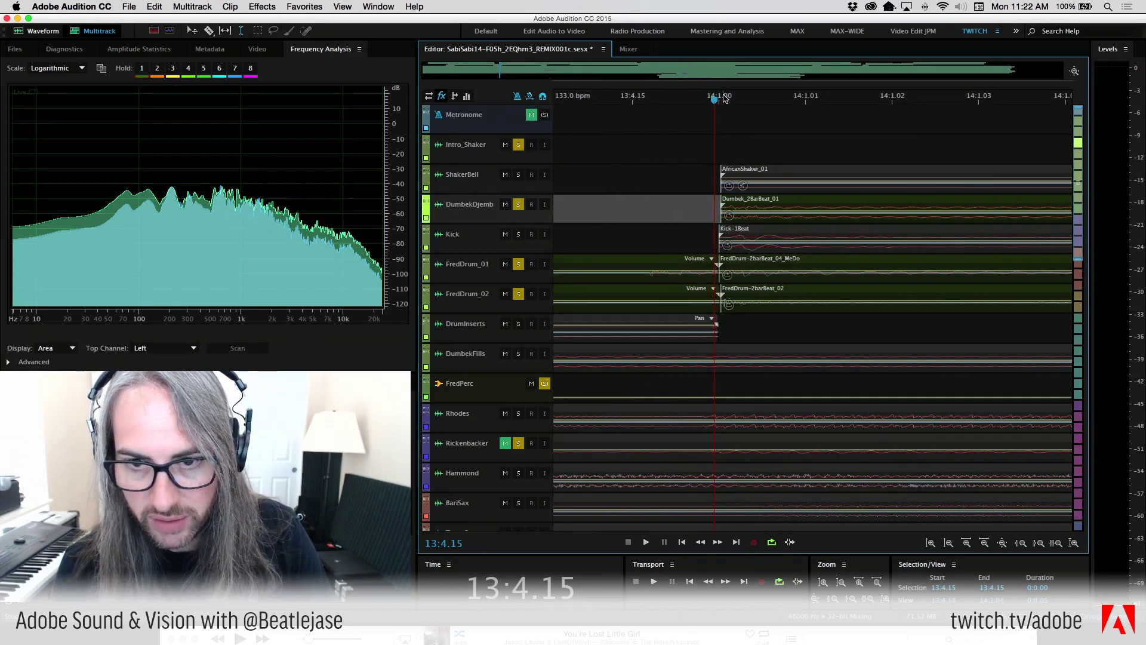
pyautogui.scroll(4, 724, 98)
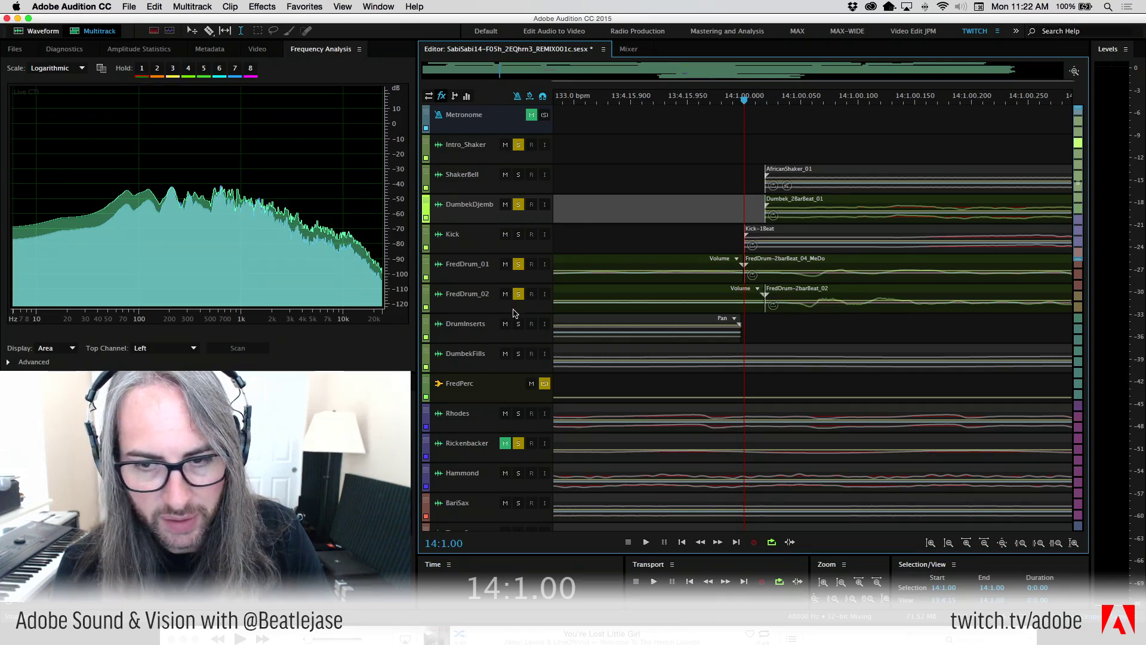
pyautogui.moveTo(513, 312); pyautogui.dragTo(511, 352)
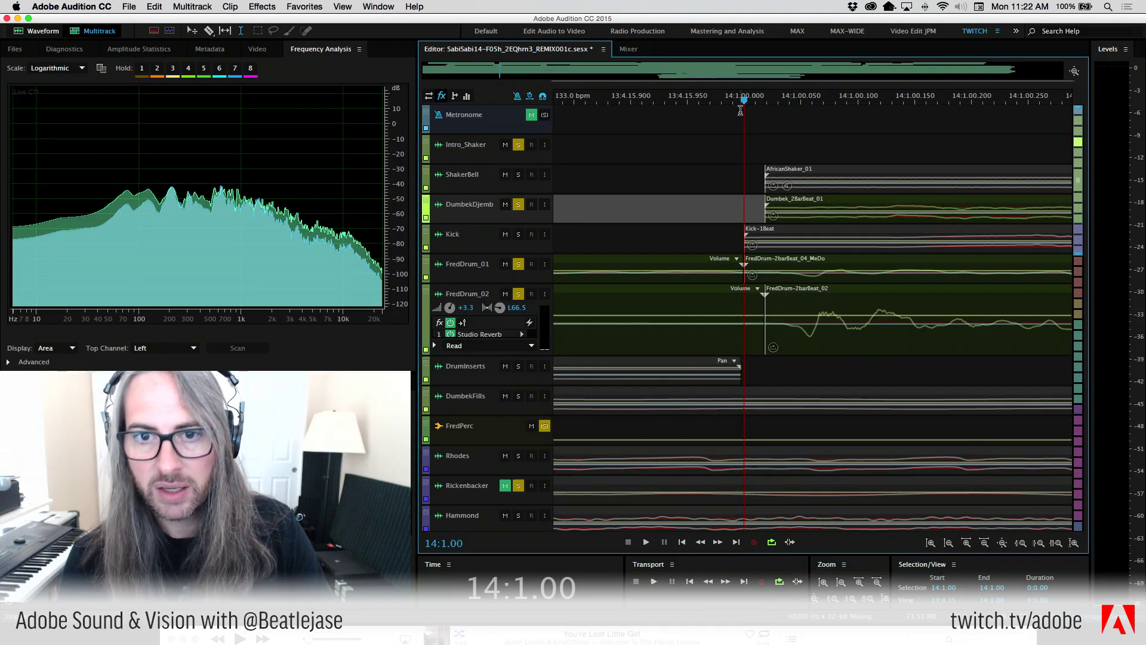
# Review the timeline's time display formats and keep Bars and Beats
pyautogui.rightClick(673, 94)
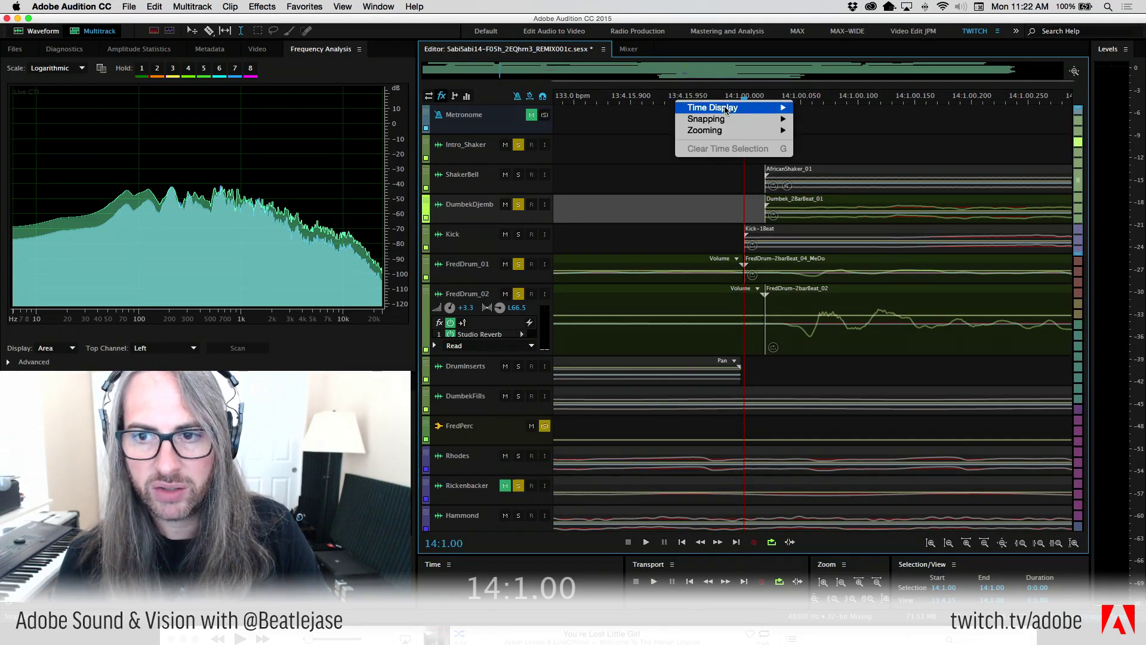
pyautogui.moveTo(723, 111)
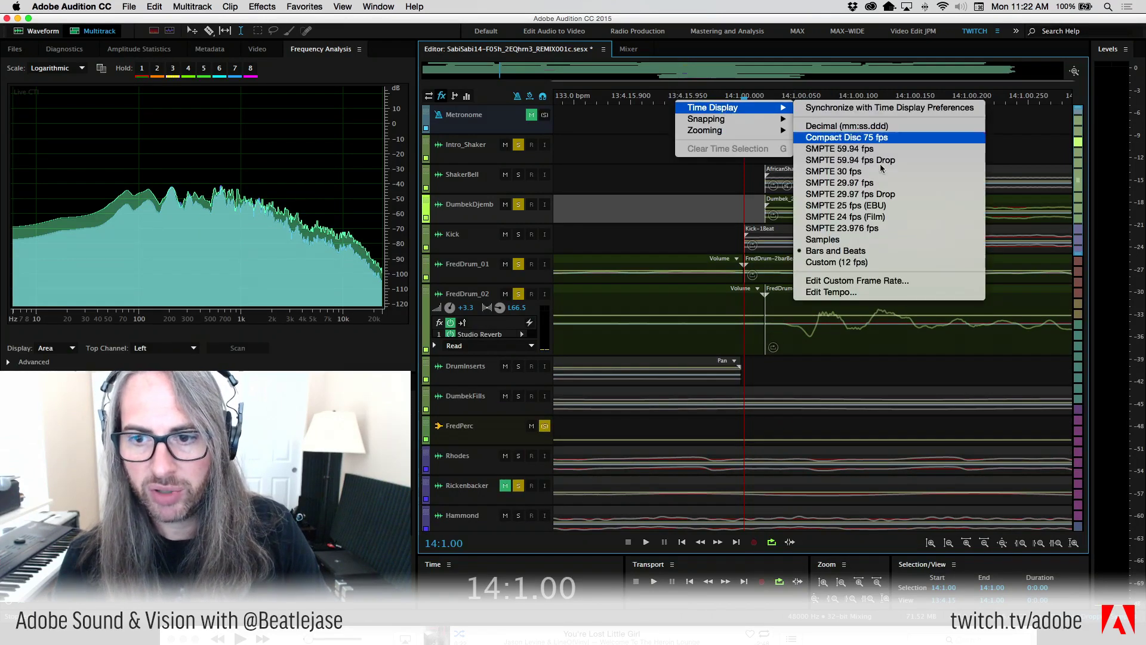
pyautogui.click(854, 250)
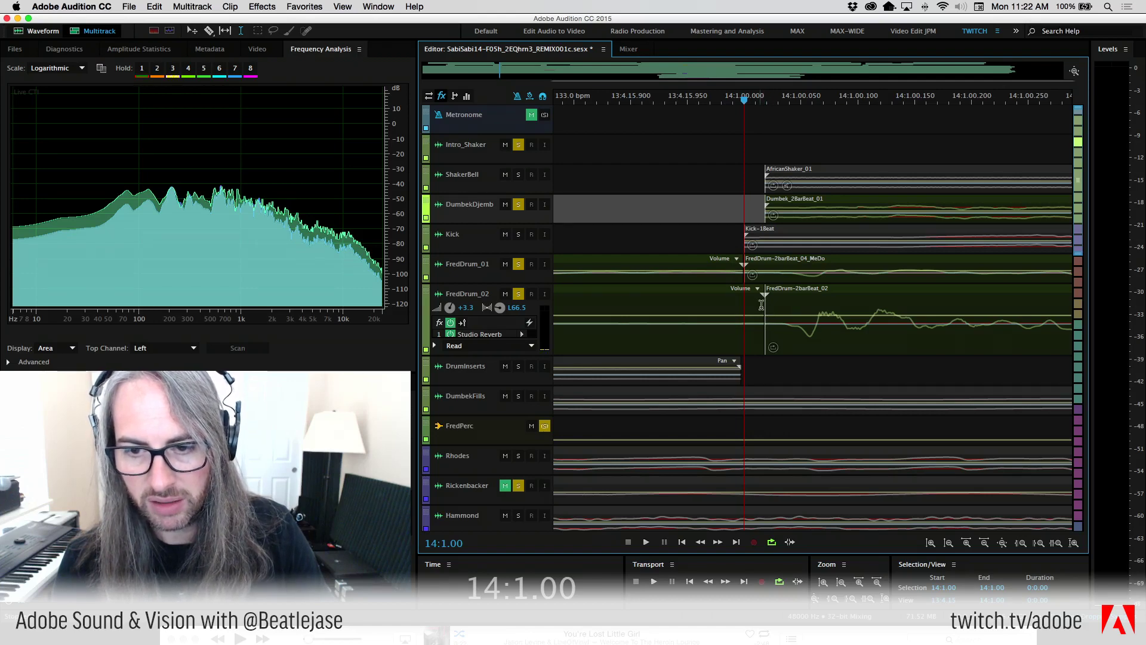
# Trim the end of the FredDrum_02 break clip to 14:1.00 and move the FredDrum-2barBeat_02 clip to start there
pyautogui.moveTo(761, 305); pyautogui.dragTo(745, 310)
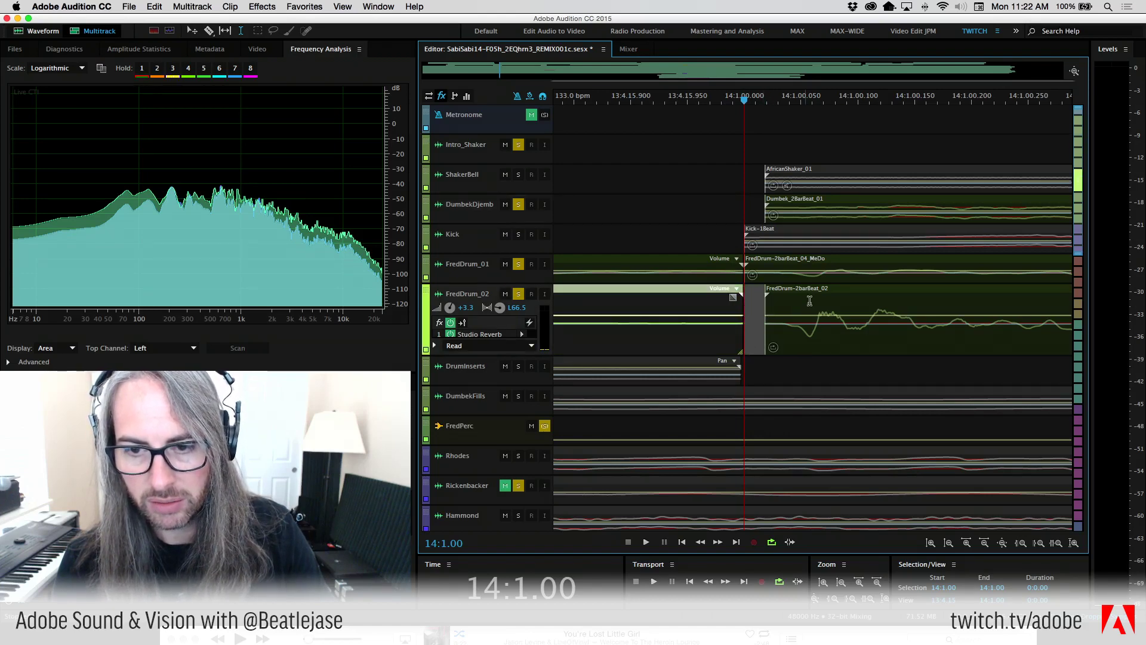
pyautogui.click(783, 299)
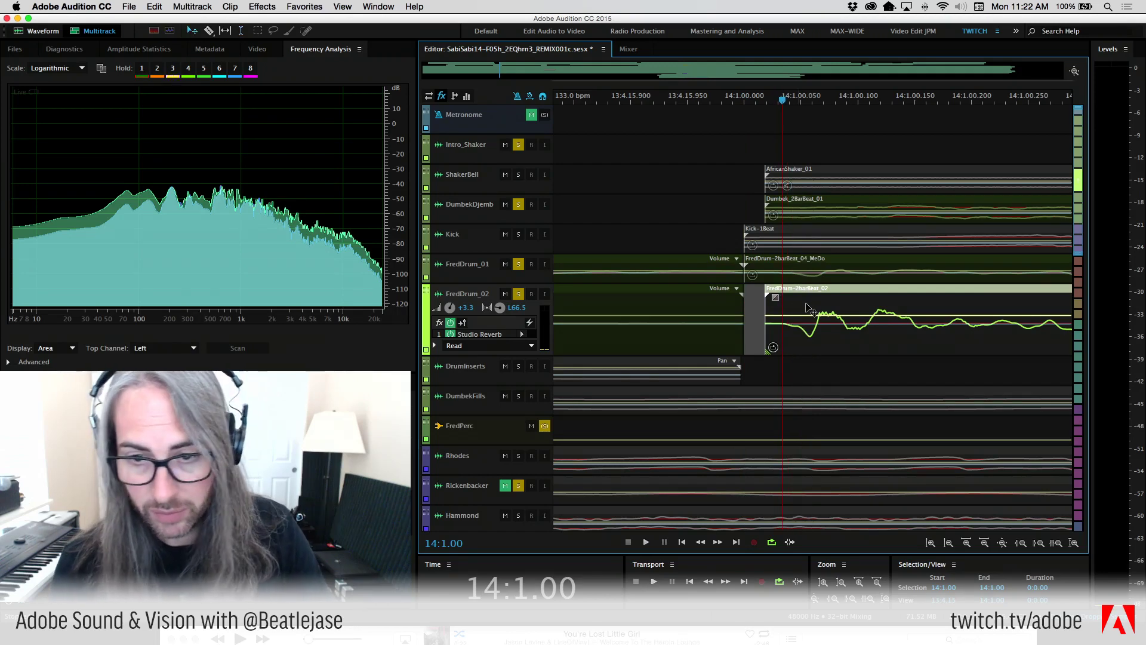
pyautogui.scroll(-2, 806, 317)
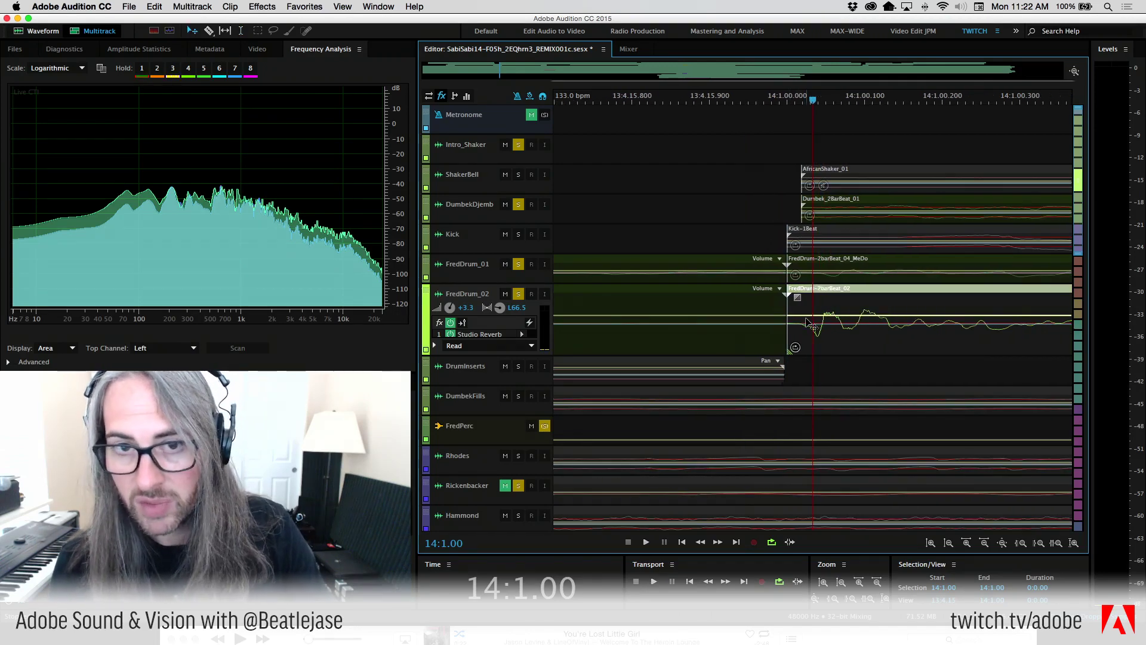
# Play across the clip transition at bar 14, shuttling back and forth over it, then stop playback
pyautogui.scroll(-1, 809, 324)
pyautogui.scroll(-5, 513, 71)
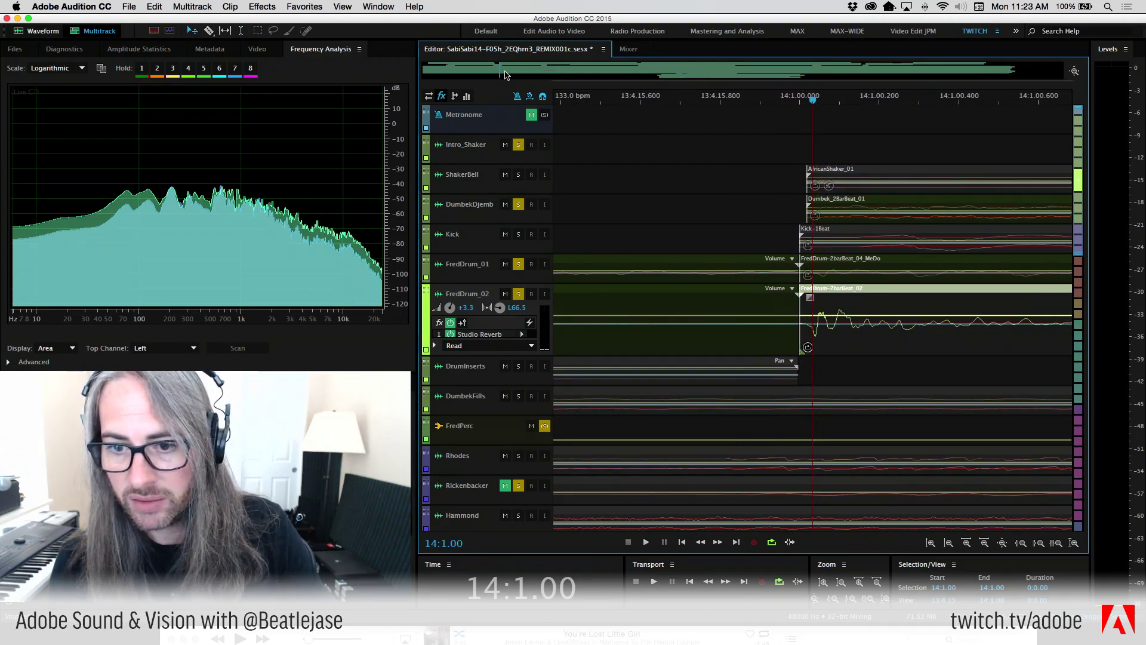
pyautogui.scroll(-6, 506, 74)
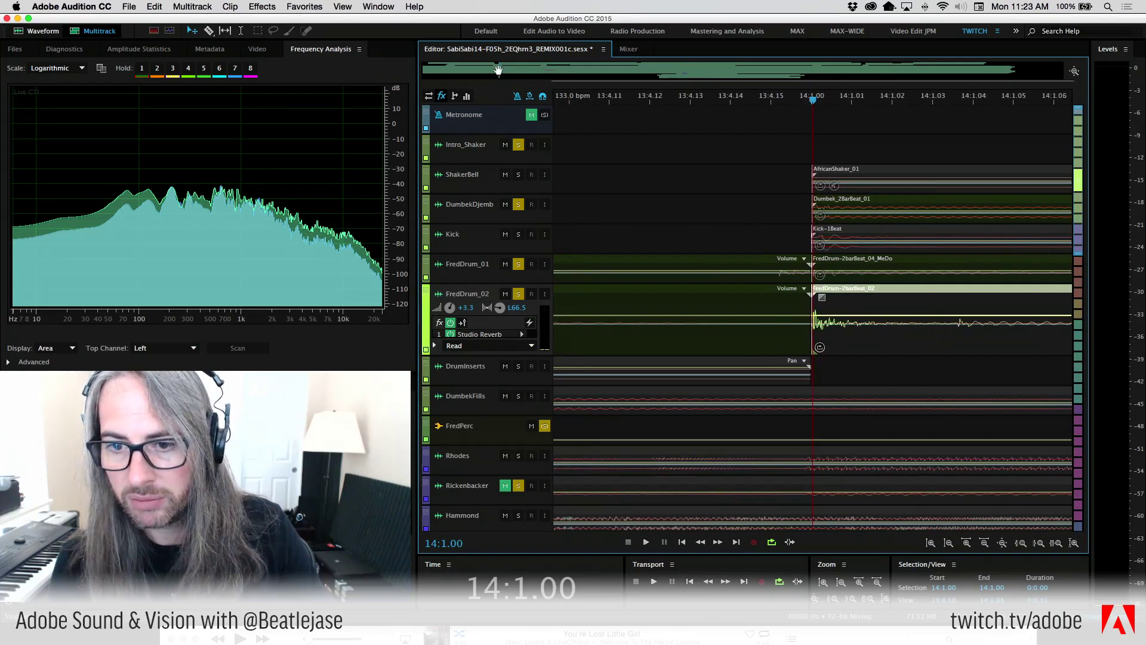
pyautogui.scroll(-3, 499, 70)
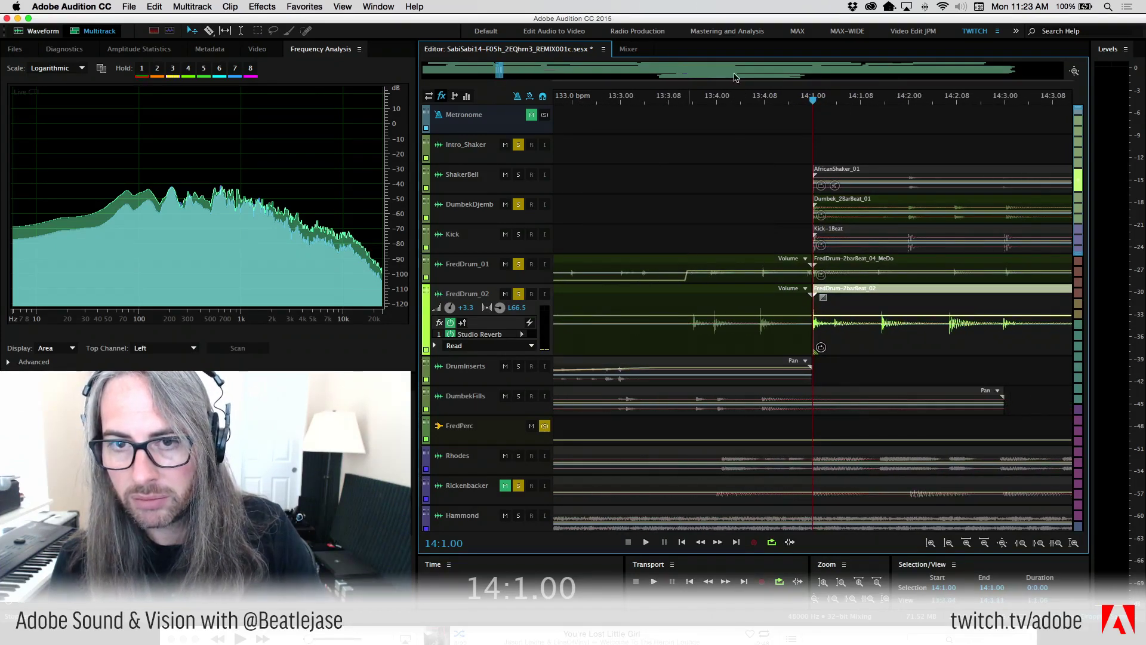
pyautogui.press('space')
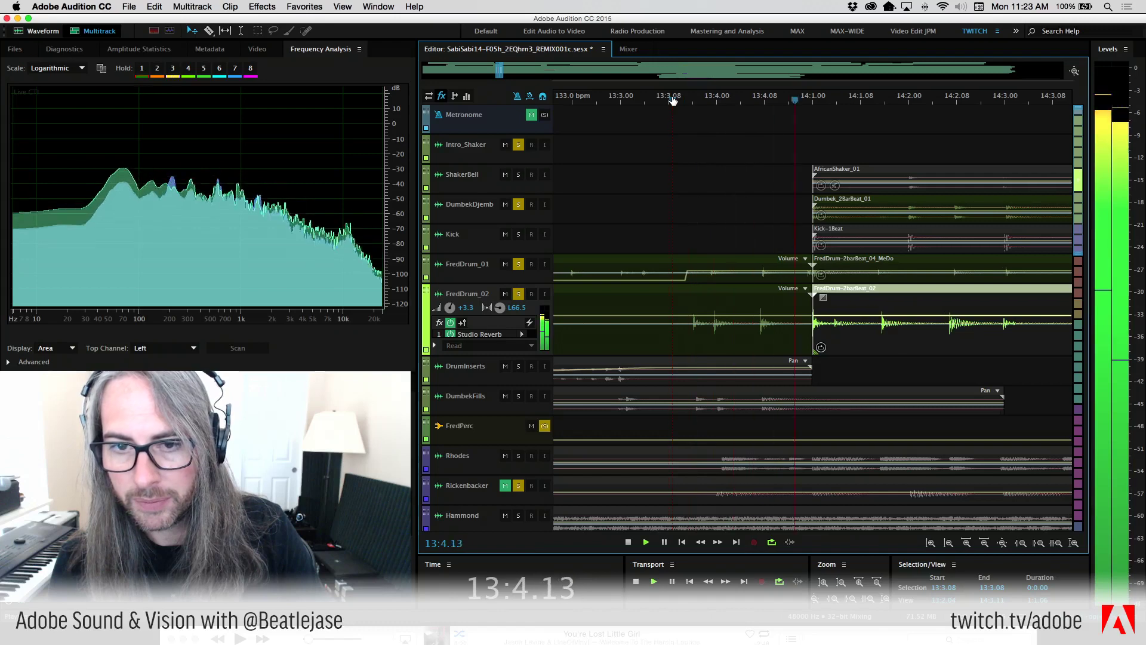
pyautogui.press('j')
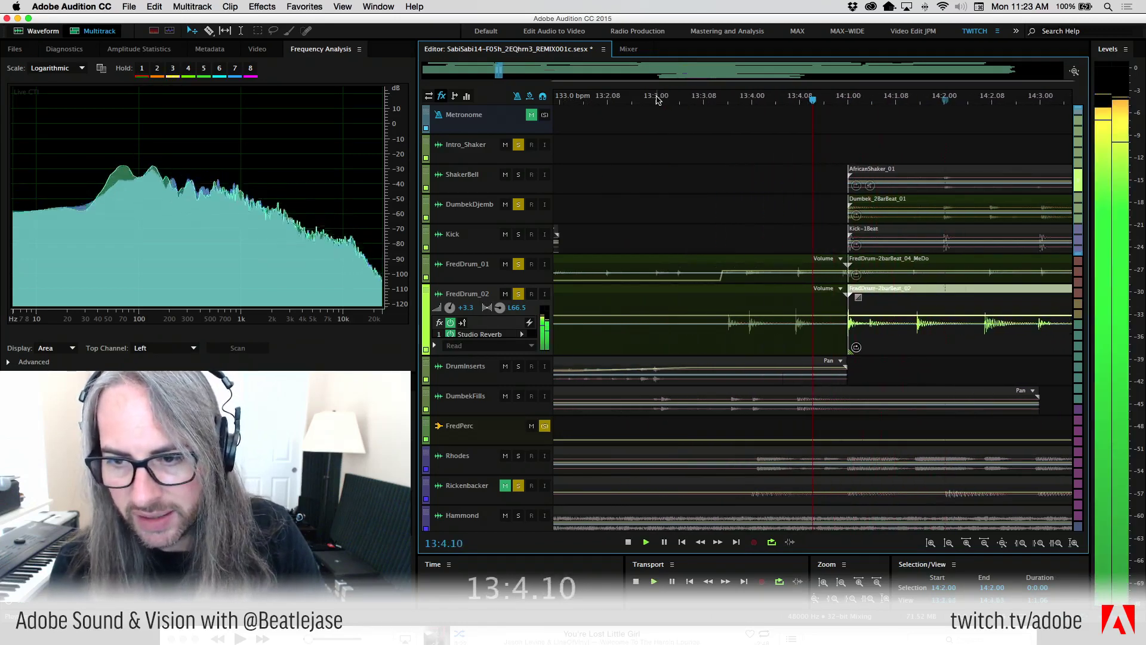
pyautogui.press('l')
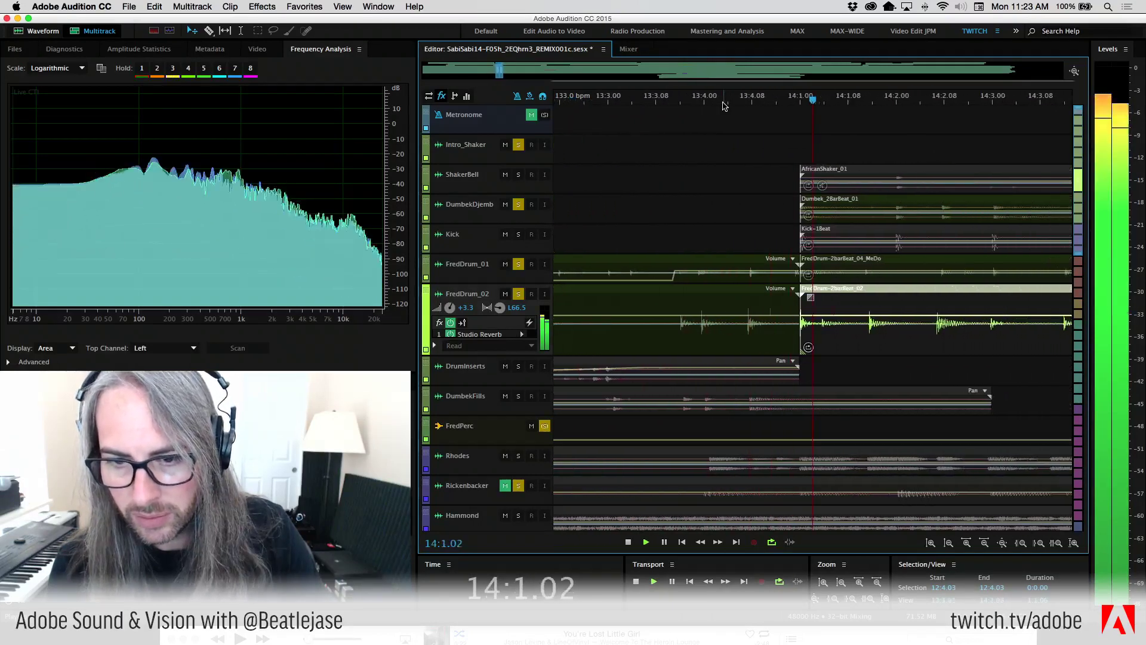
pyautogui.press('j')
pyautogui.press('l')
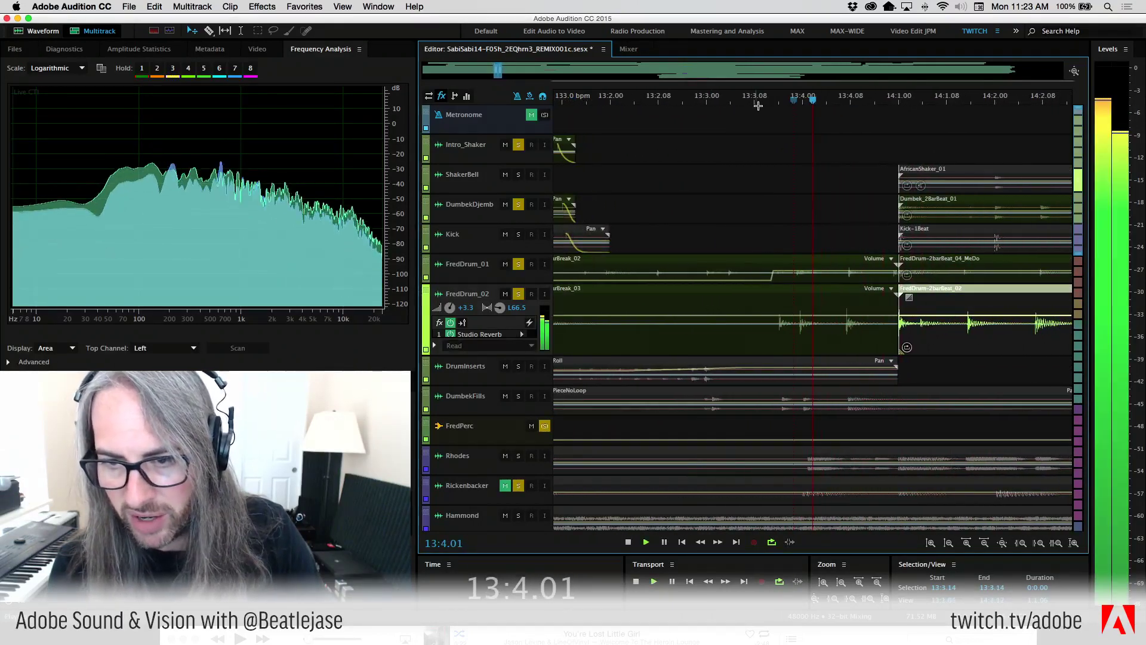
pyautogui.press('k')
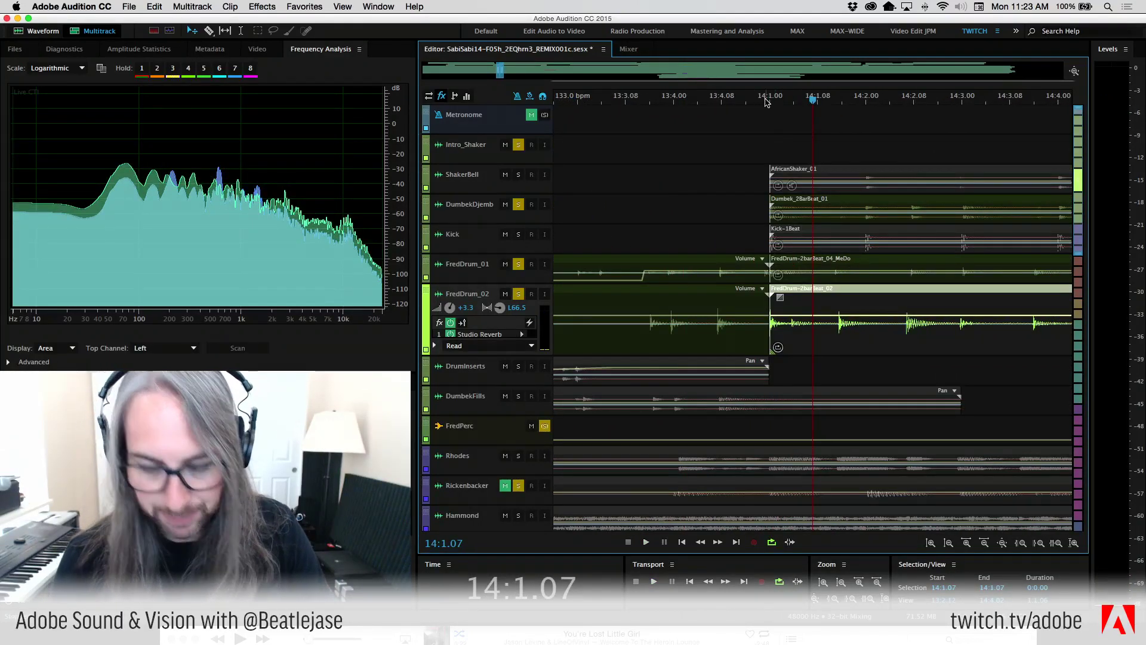
# Shuttle playback back and forth over the FredDrum_02 clip transition at bar 14, stopping at 13:4.15
pyautogui.scroll(4, 776, 95)
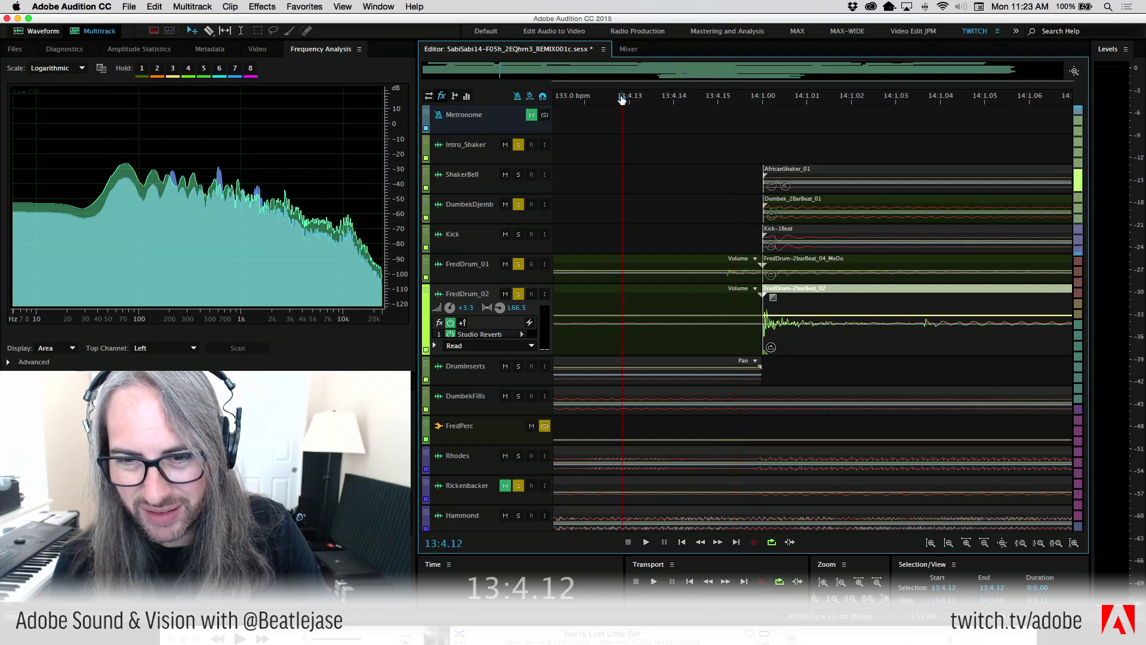
pyautogui.press('l')
pyautogui.press('k')
pyautogui.press('j')
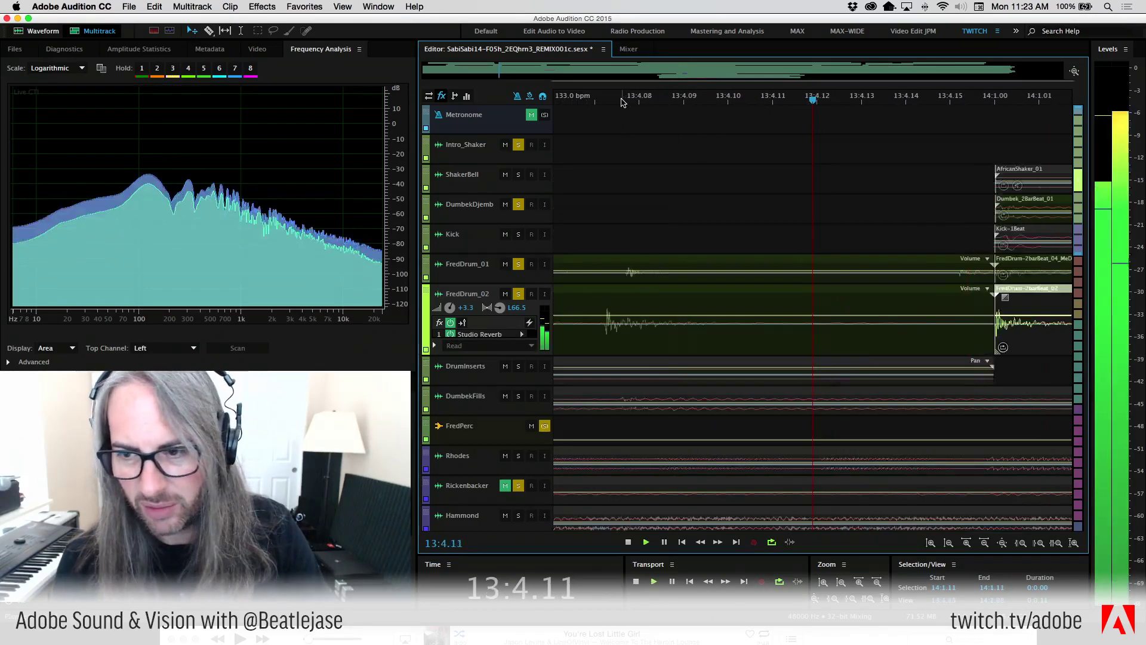
pyautogui.press('k')
pyautogui.press('l')
pyautogui.press('k')
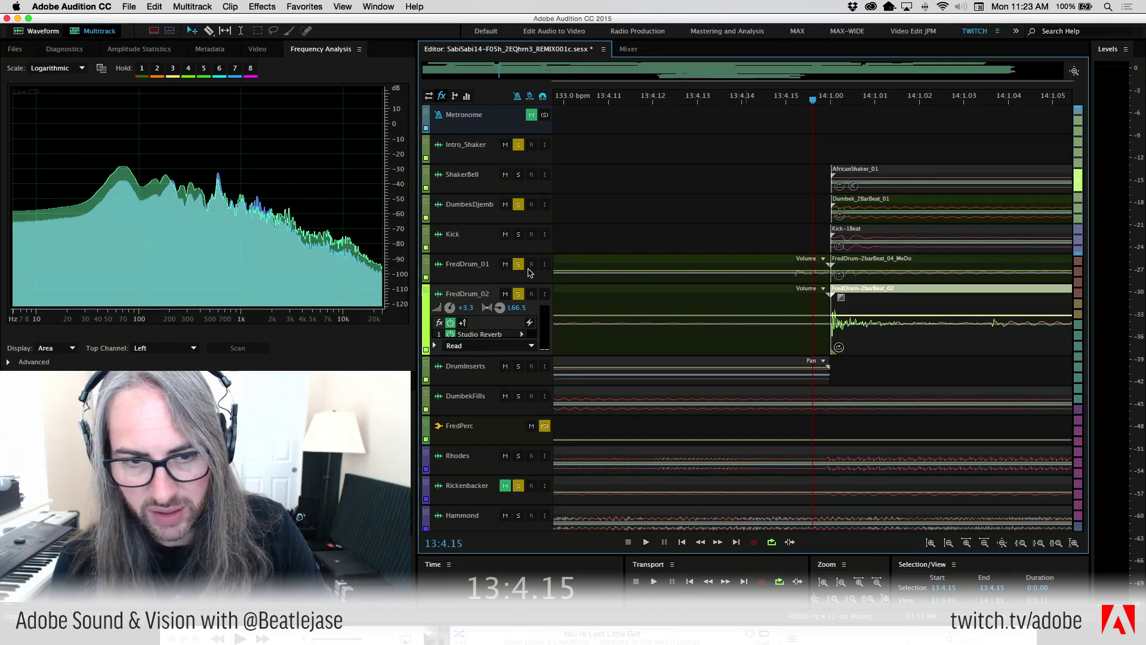
# Enlarge the FredDrum_01 track and extend the start of FredDrum-2barBeat_04_MeDo earlier so it crossfades with the preceding break clip
pyautogui.moveTo(540, 282); pyautogui.dragTo(540, 325)
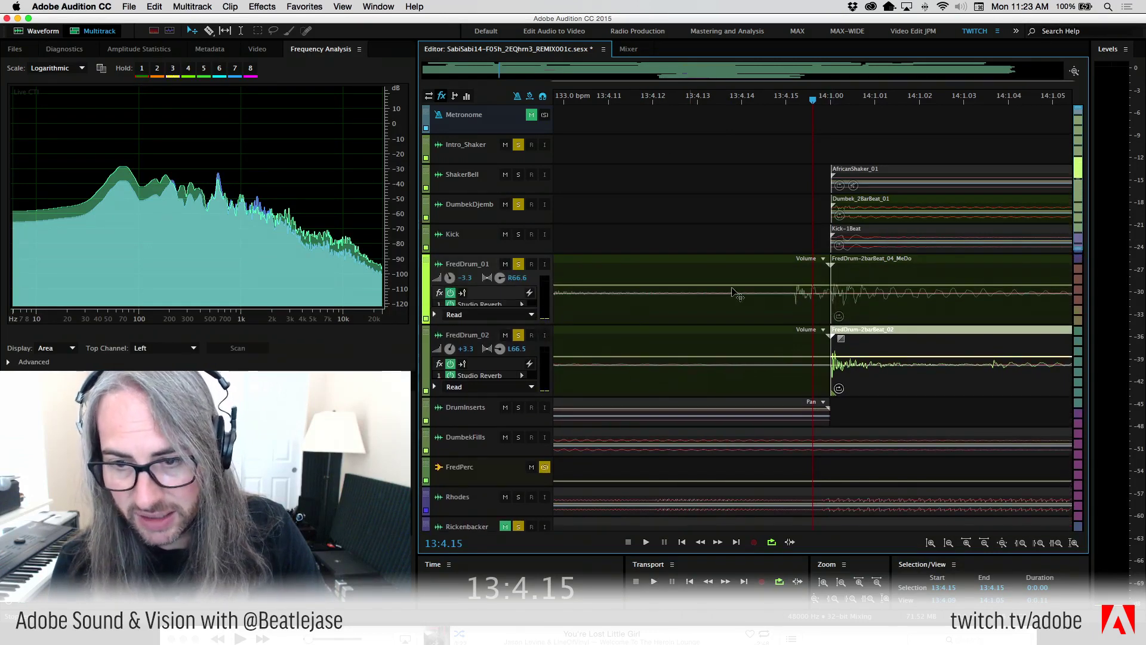
pyautogui.click(878, 309)
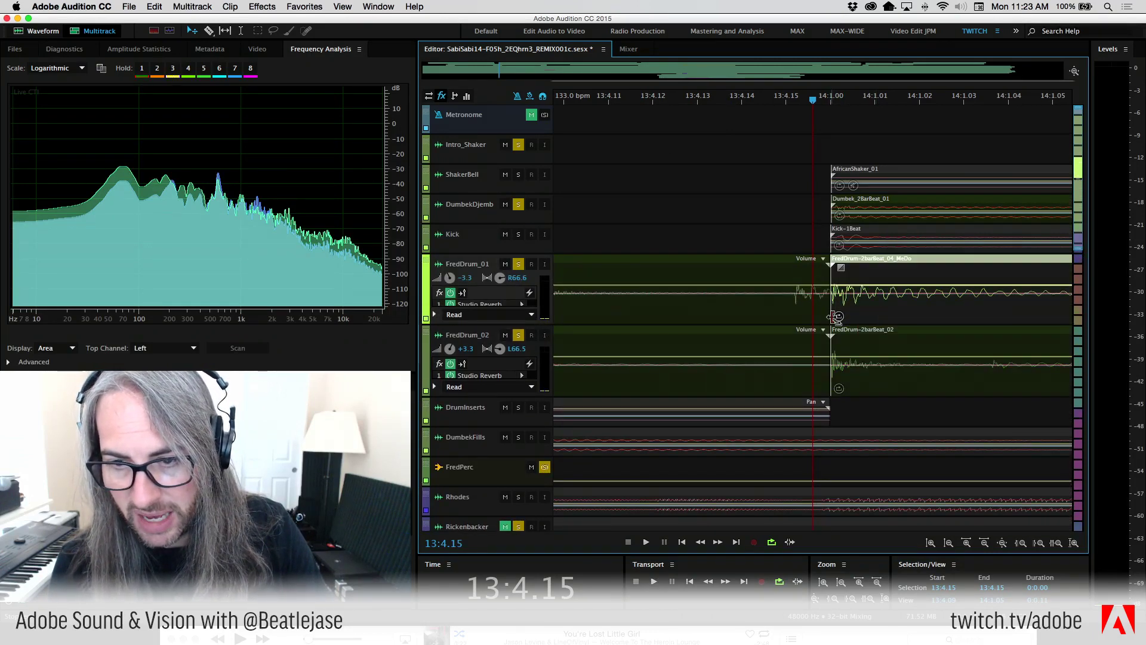
pyautogui.moveTo(836, 316); pyautogui.dragTo(782, 318)
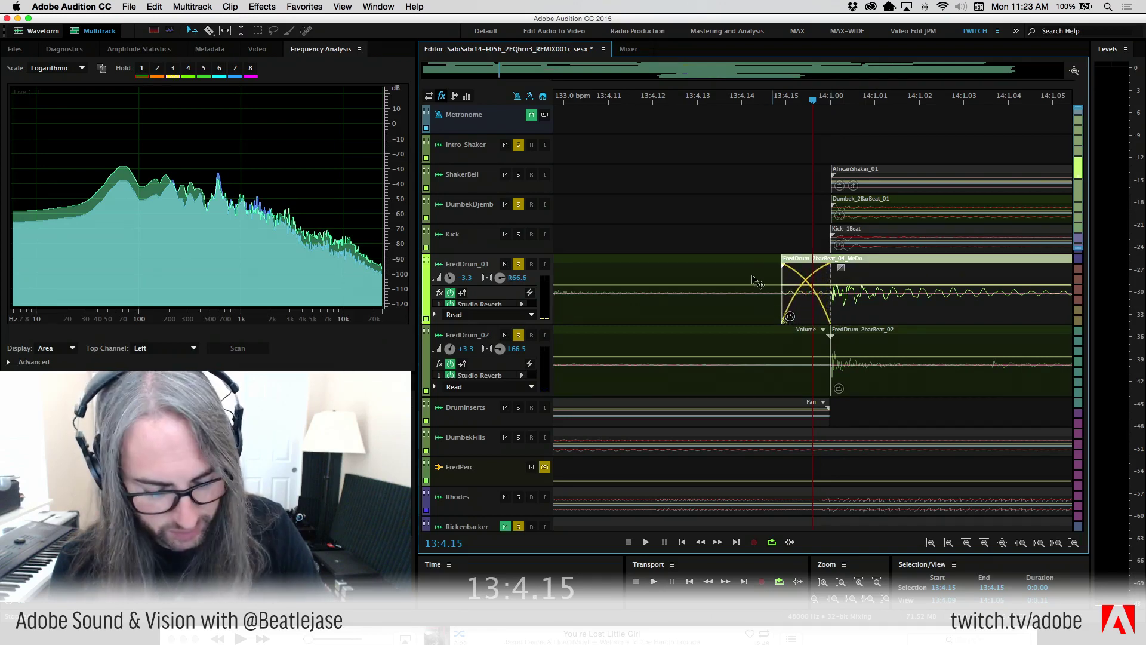
# Play from about 13:3.06 across the new FredDrum_01 crossfade into bar 14, then stop playback
pyautogui.press('-')
pyautogui.press('-')
pyautogui.press('-')
pyautogui.press('-')
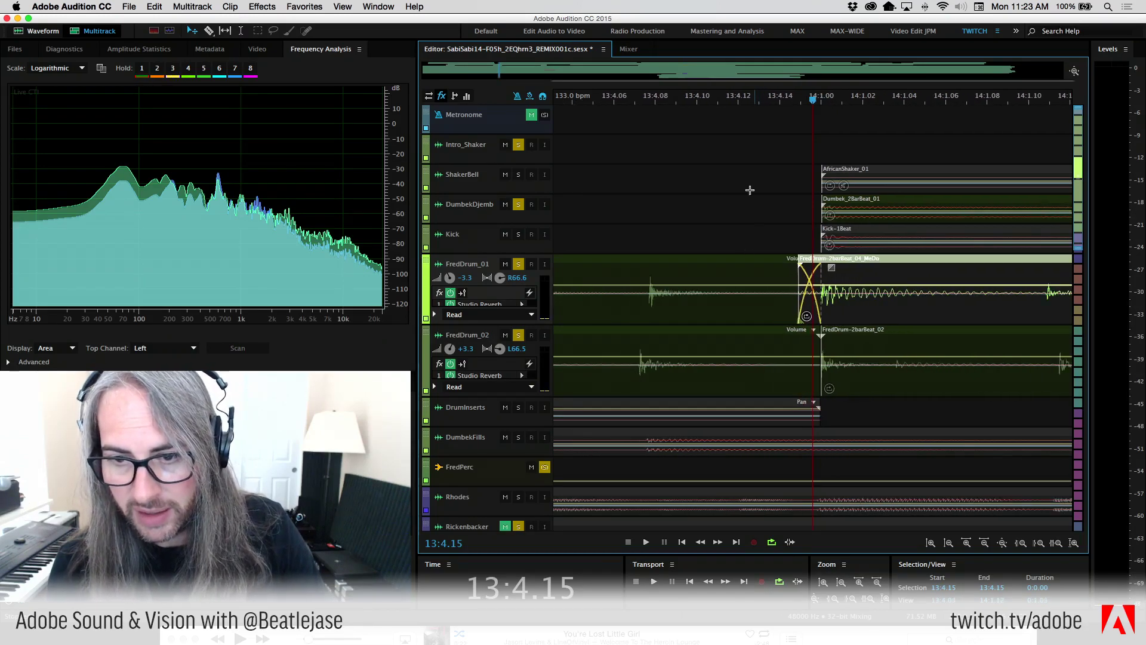
pyautogui.press('-')
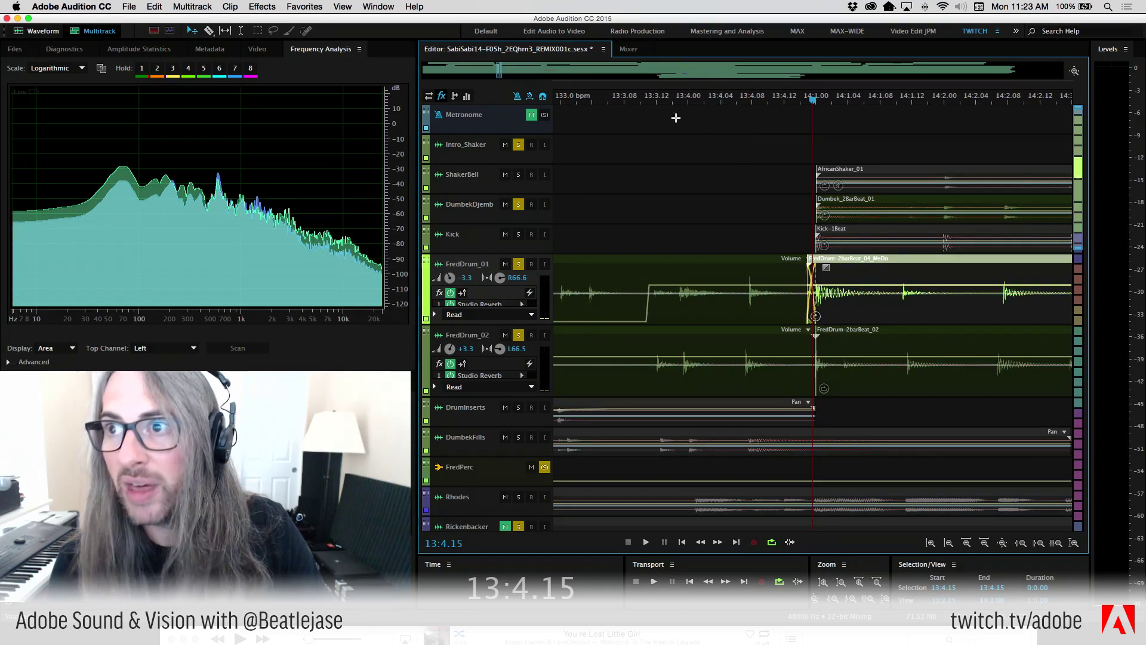
pyautogui.click(610, 102)
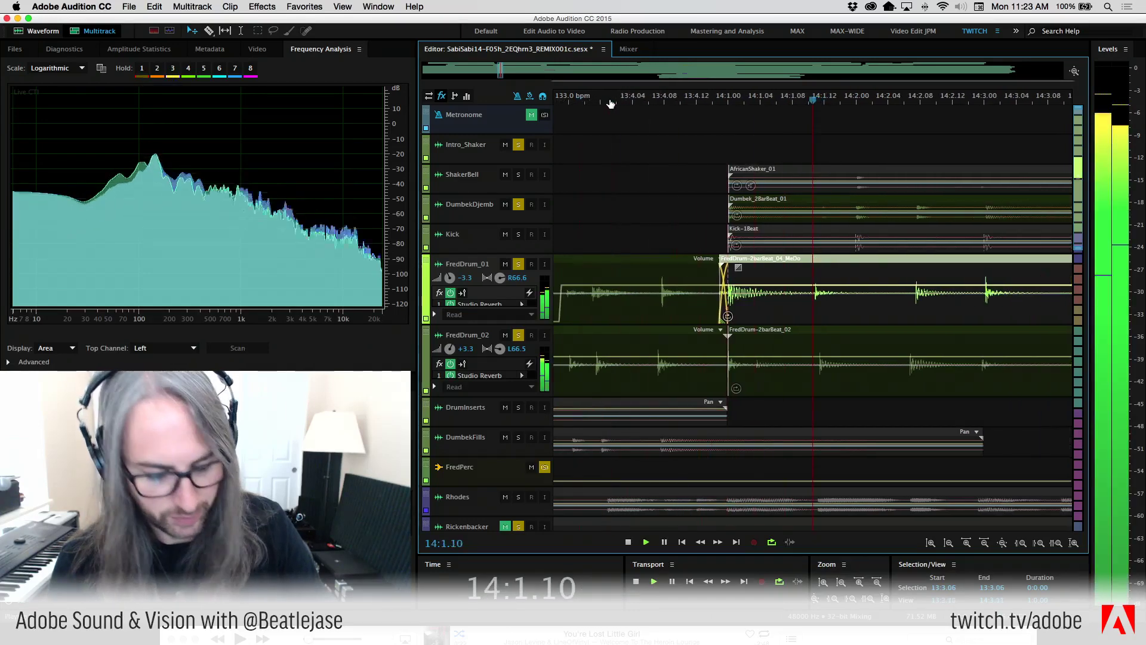
pyautogui.click(610, 103)
pyautogui.click(611, 103)
pyautogui.click(610, 103)
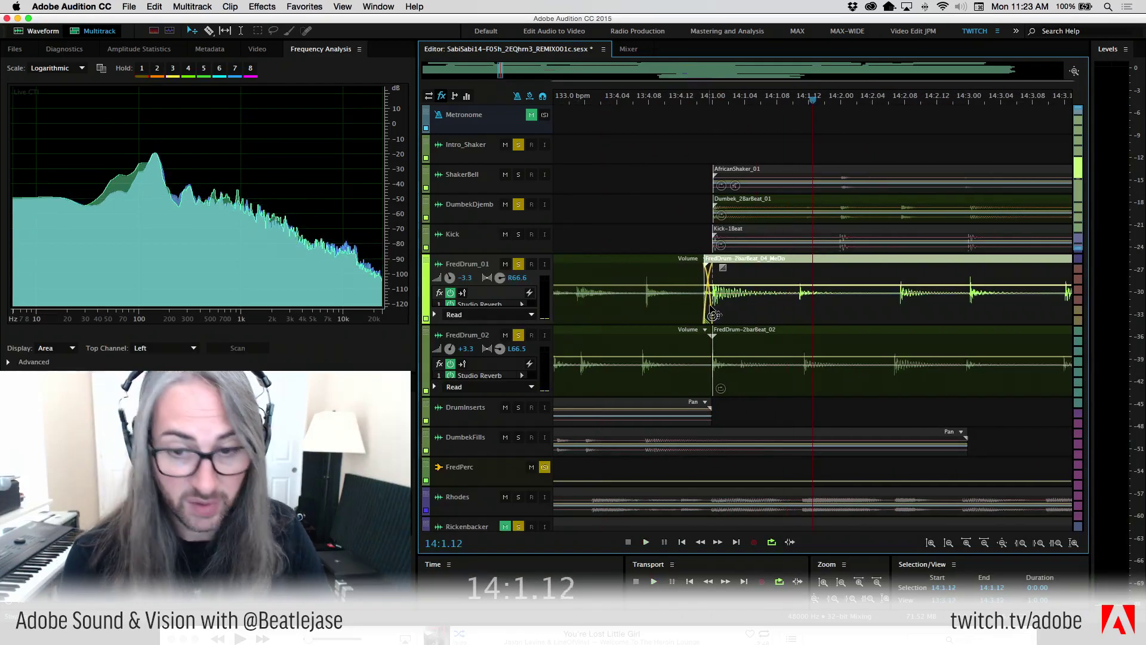
# Restore the start of FredDrum-2barBeat_04_MeDo to 14:1.00 and add a short, steep fade-out to the end of FredDrum-2barBreak_02
pyautogui.moveTo(714, 315); pyautogui.dragTo(708, 304)
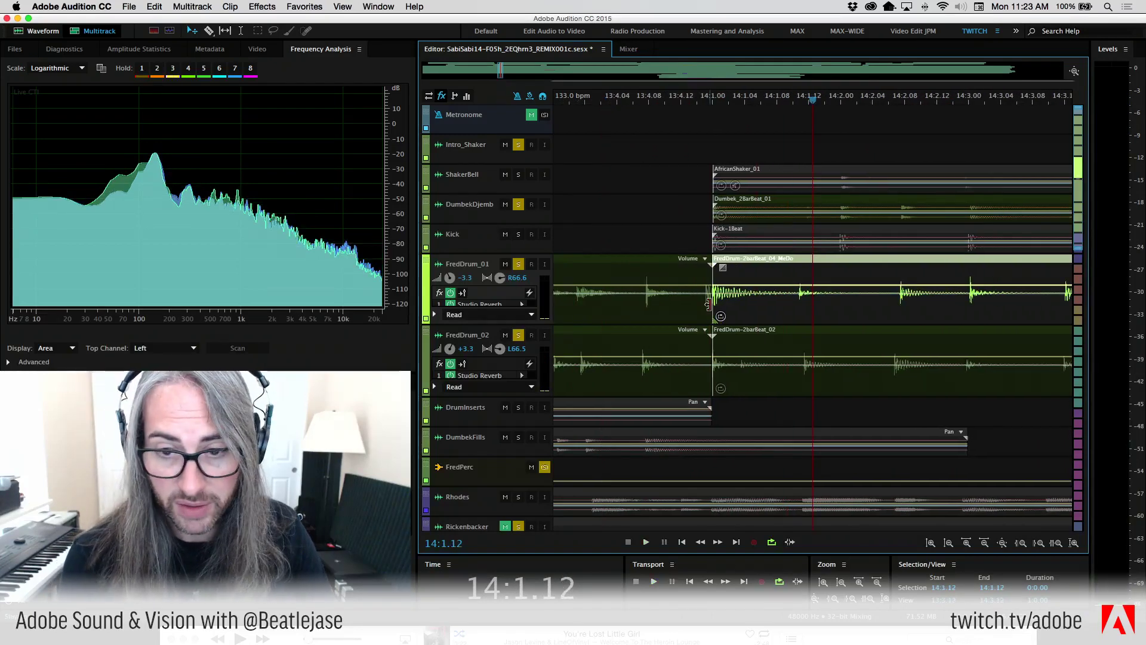
pyautogui.click(706, 272)
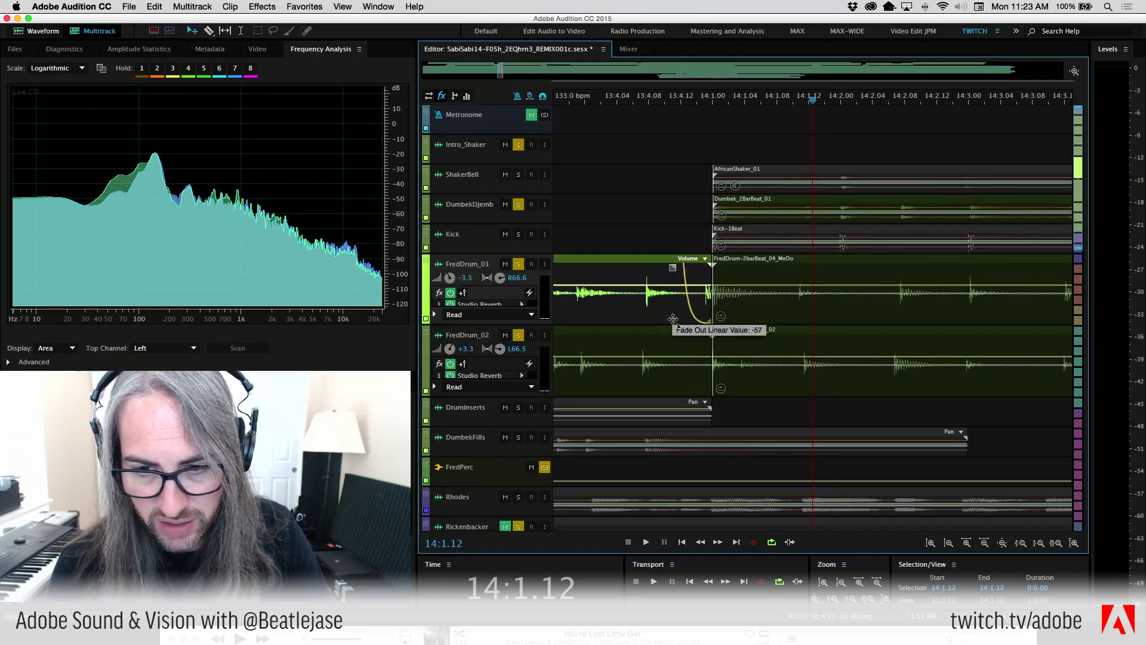
pyautogui.moveTo(673, 319); pyautogui.dragTo(685, 346)
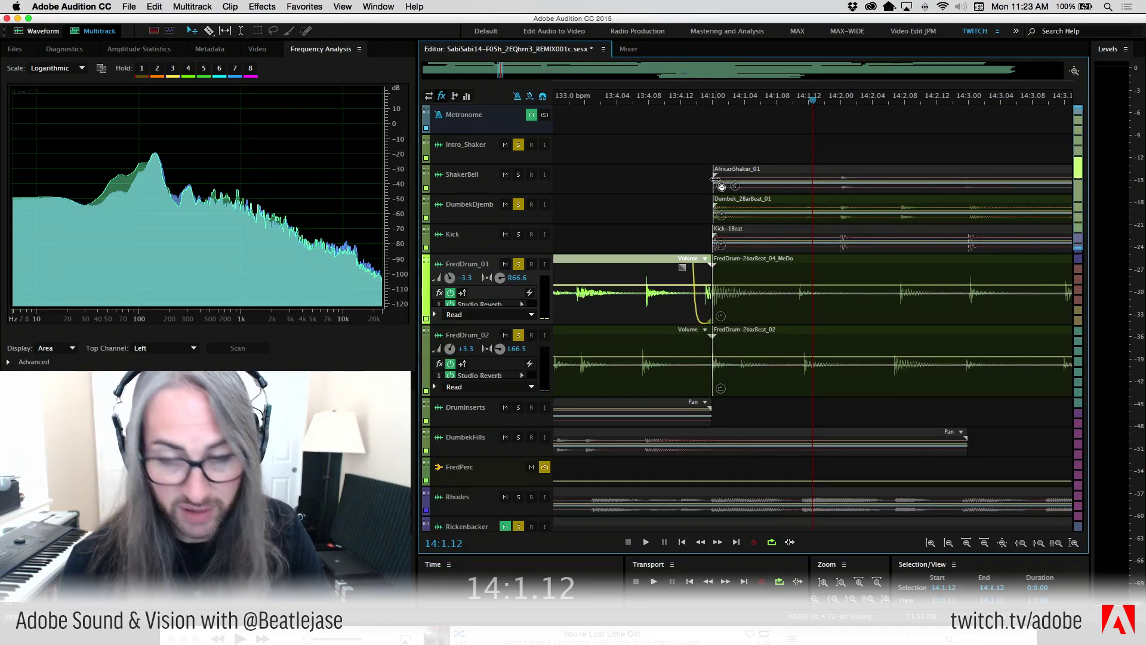
# Replay the soloed percussion across the bar 14 transition several times to check the FredDrum_01 fade-out, then stop
pyautogui.press('-')
pyautogui.press('-')
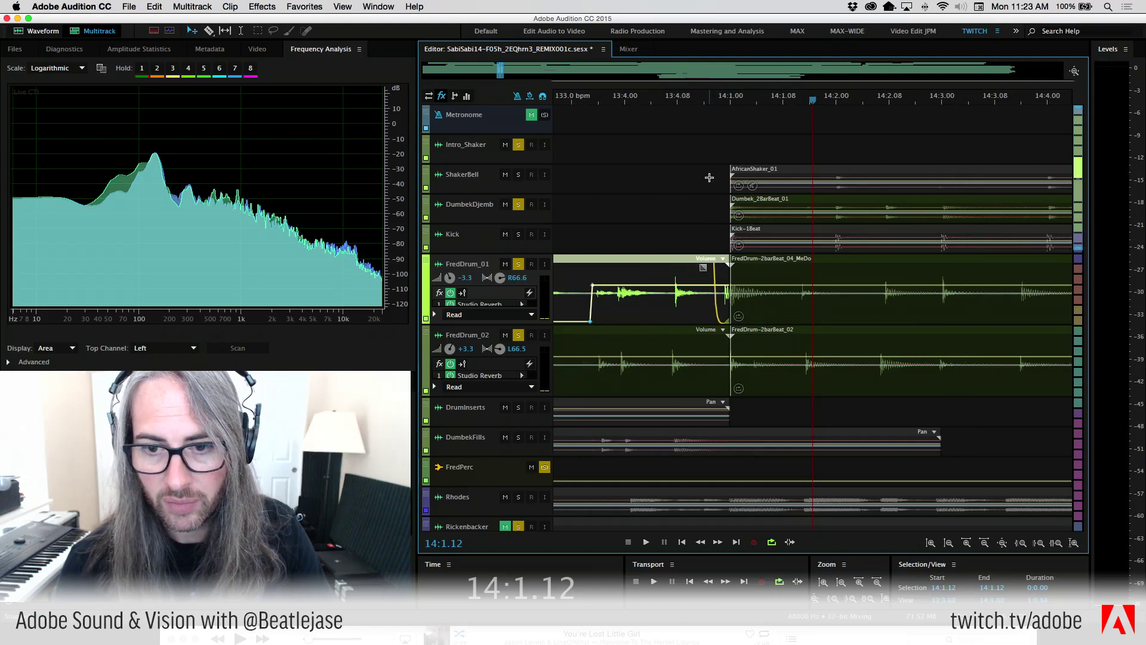
pyautogui.press('space')
pyautogui.click(710, 179)
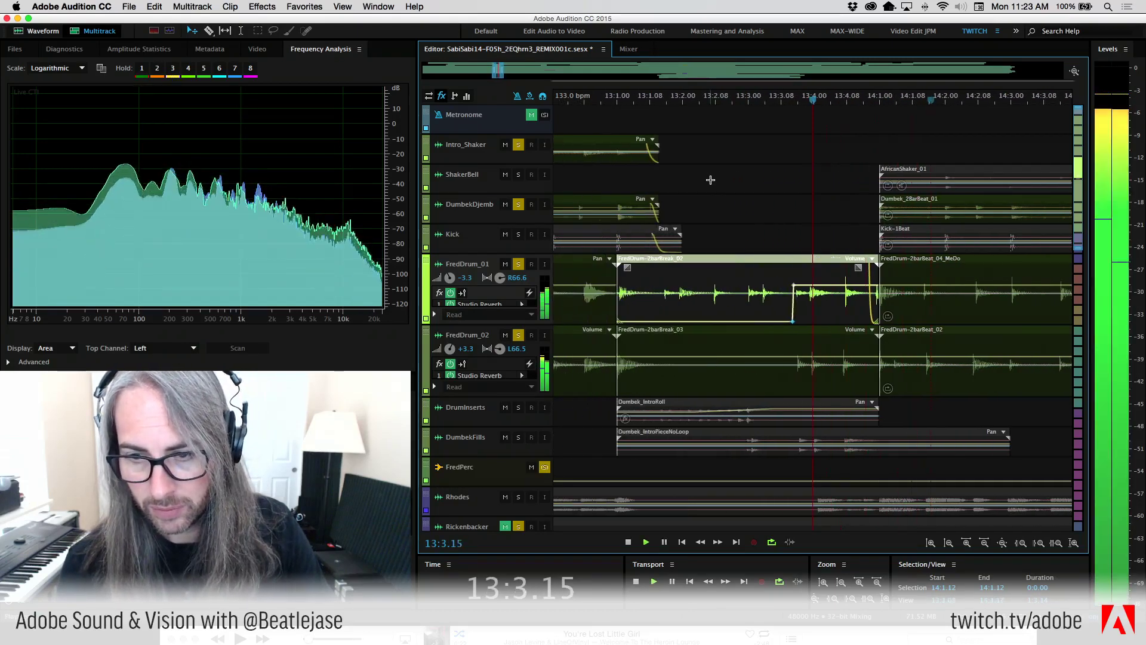
pyautogui.click(711, 180)
pyautogui.click(711, 180)
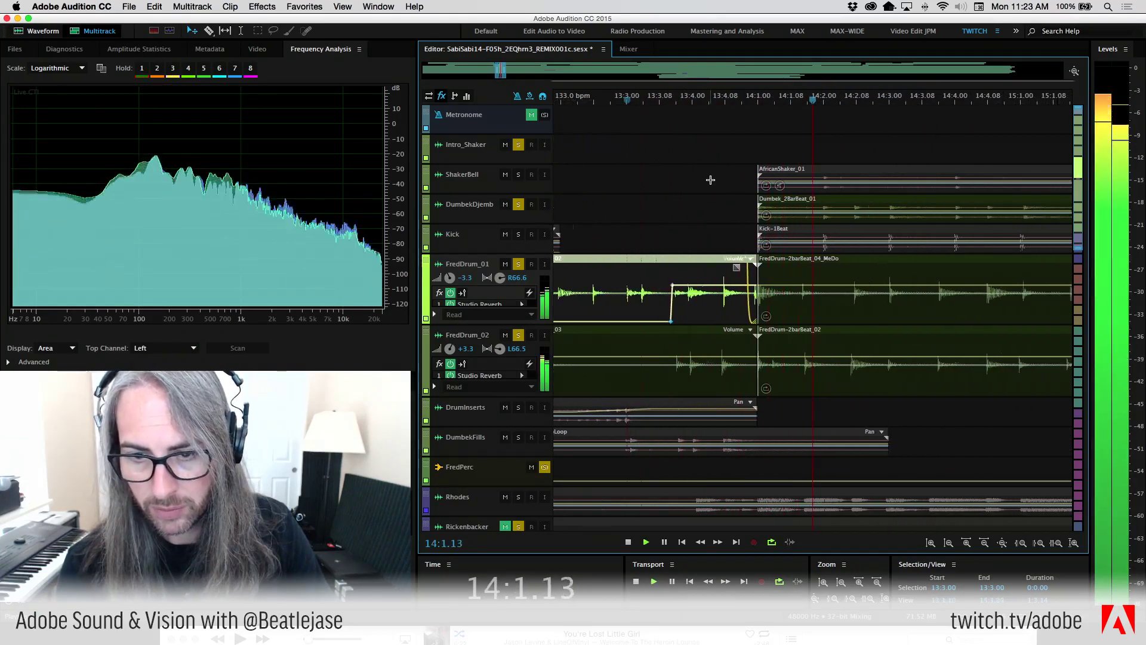
pyautogui.press('j')
pyautogui.press('l')
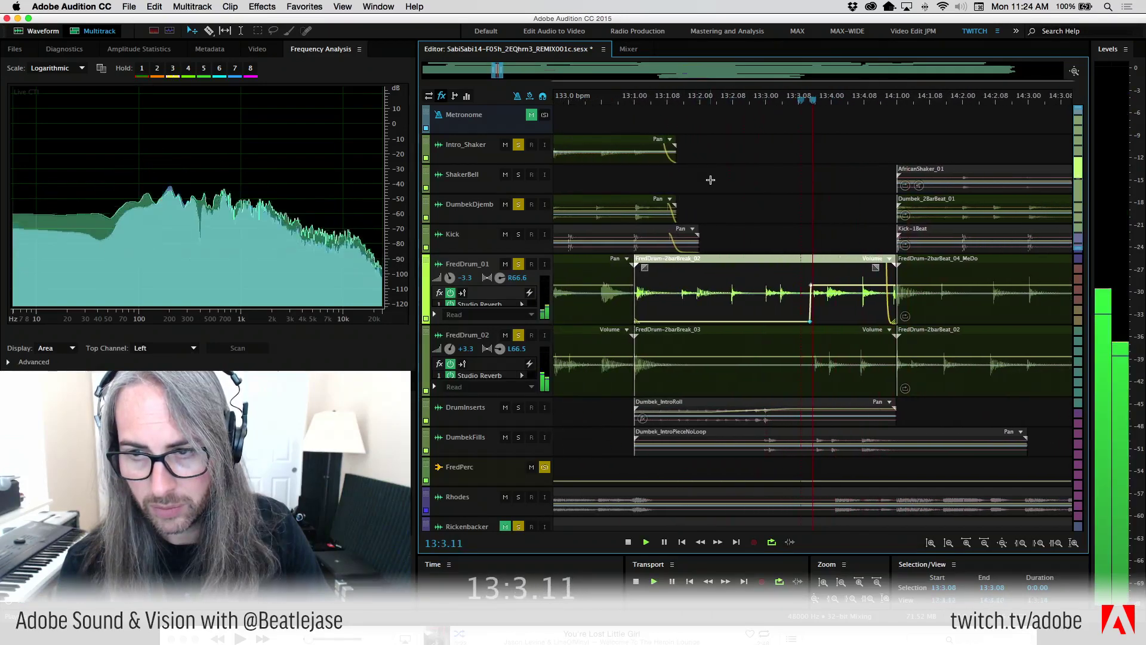
pyautogui.press('j')
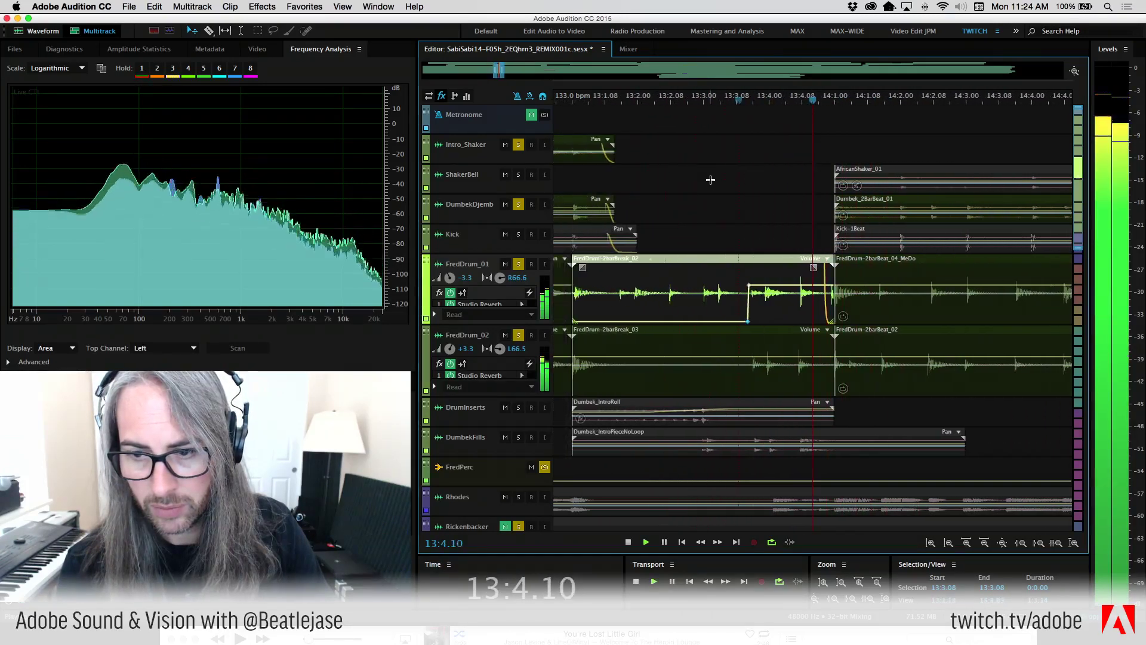
pyautogui.press('l')
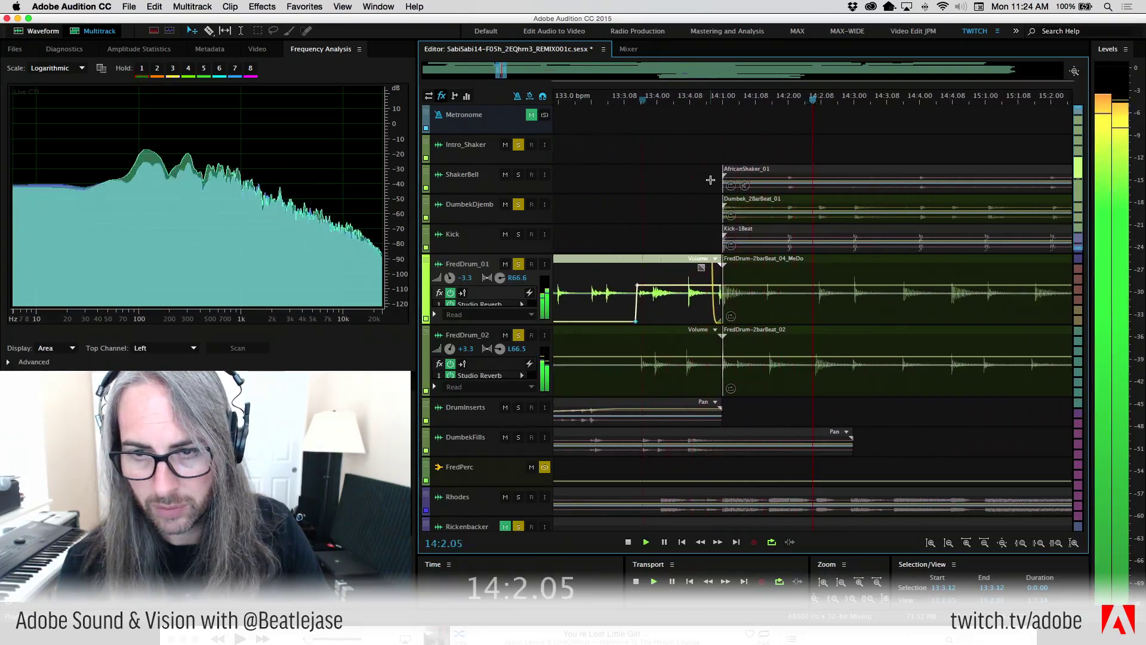
pyautogui.press('j')
pyautogui.press('k')
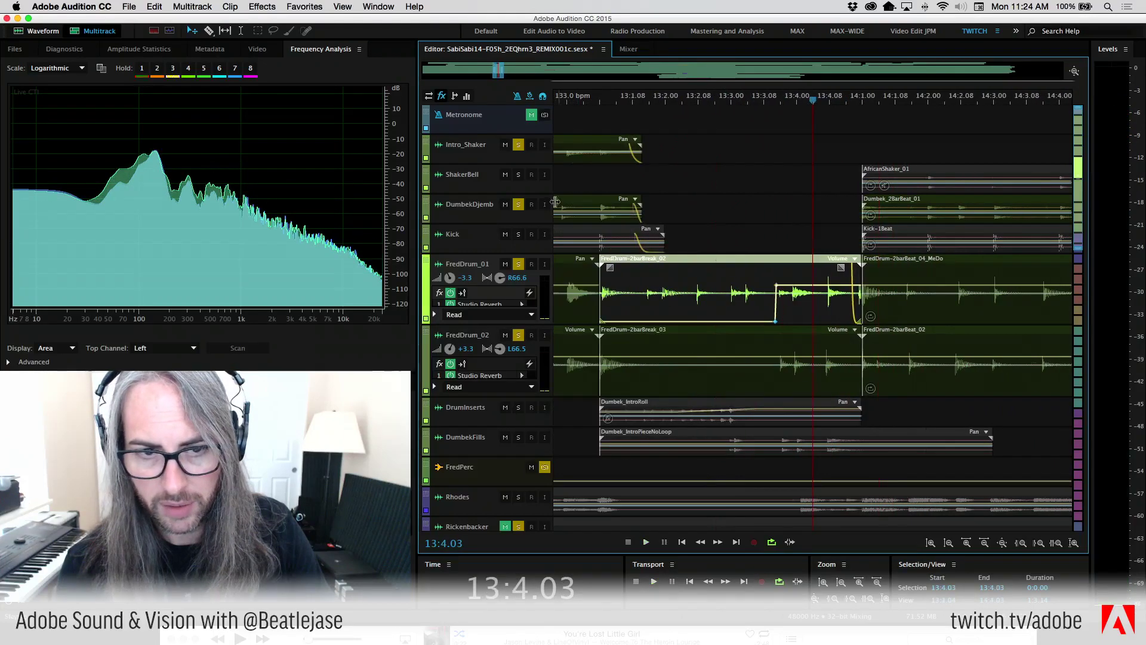
# Solo only the DumbekDjemb track and play it briefly ahead of bar 14
pyautogui.keyDown('super'); pyautogui.click(519, 205); pyautogui.keyUp('super')
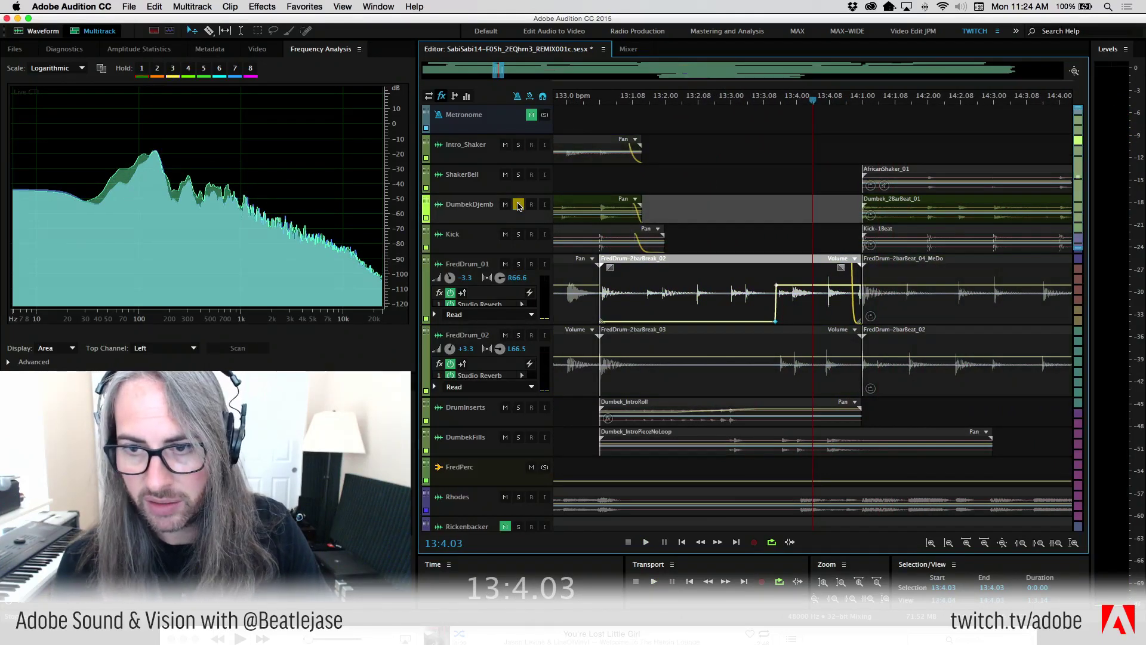
pyautogui.press('space')
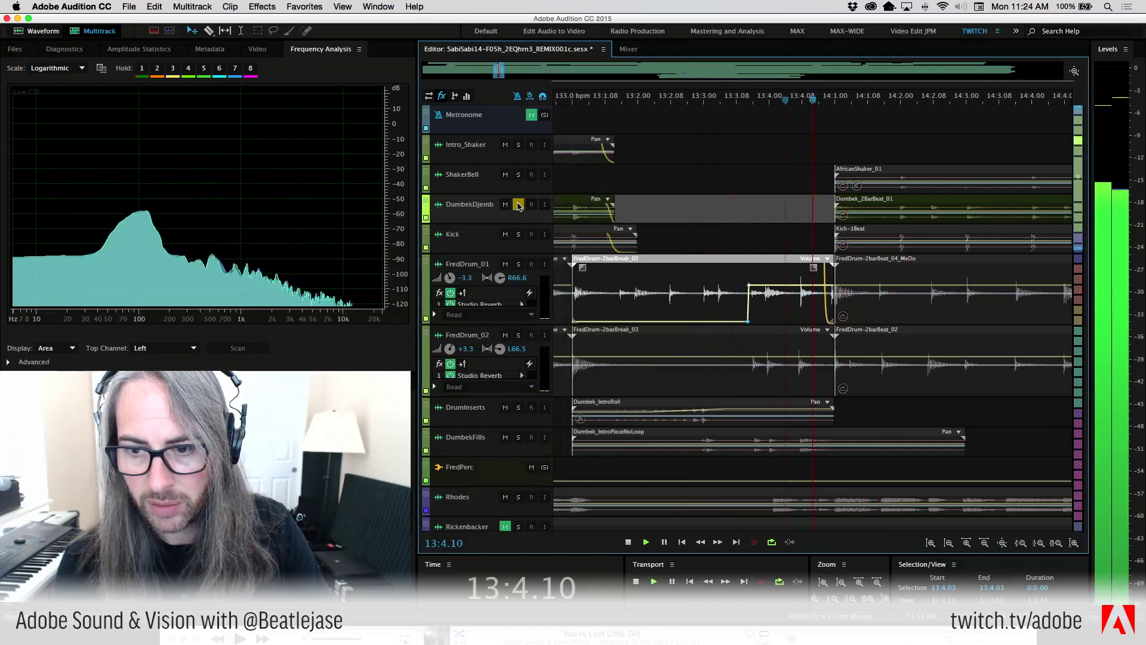
pyautogui.press('space')
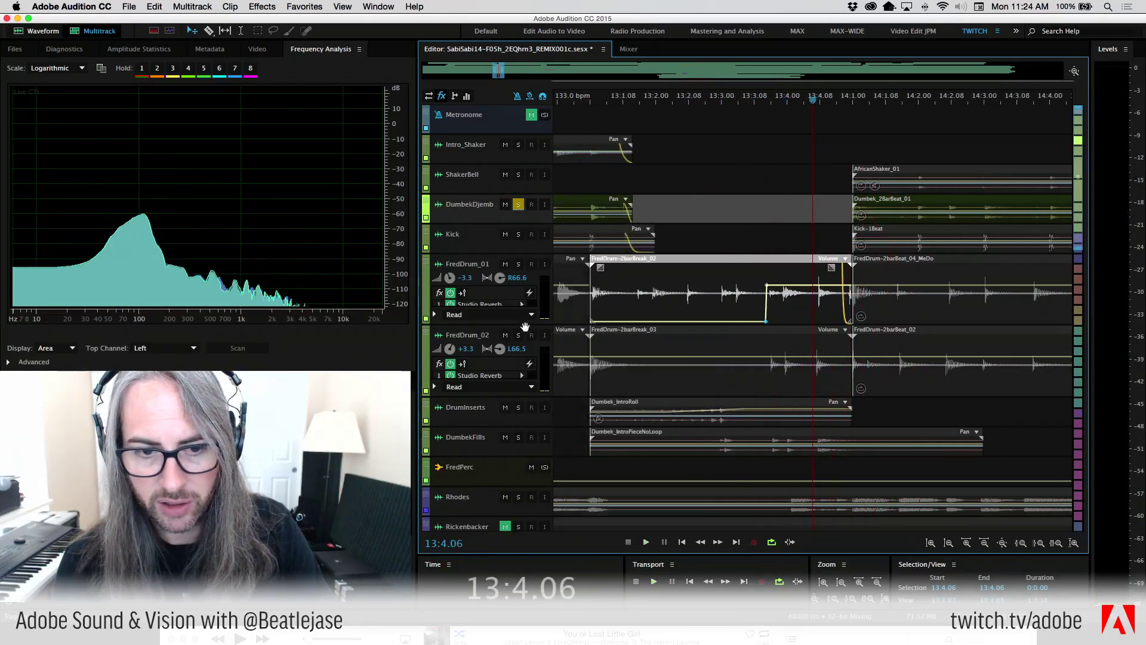
# Add FredDrum_02 to the solo and replay the bar 14 transition repeatedly with DumbekDjemb
pyautogui.click(519, 335)
pyautogui.press('space')
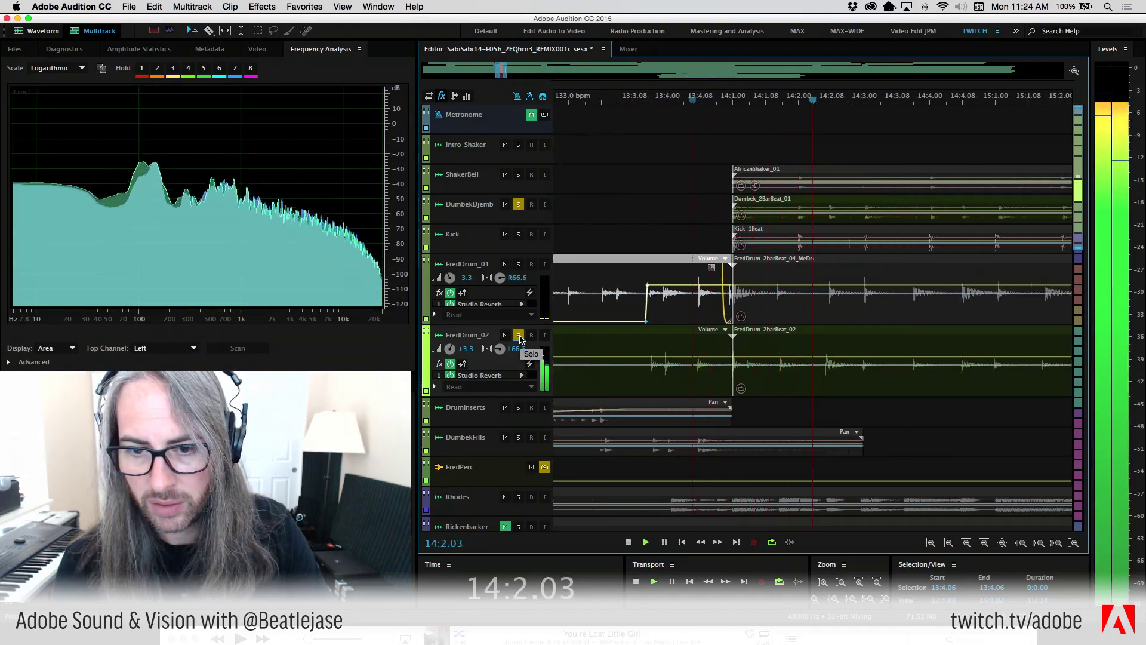
pyautogui.hotkey('alt', 'Left')
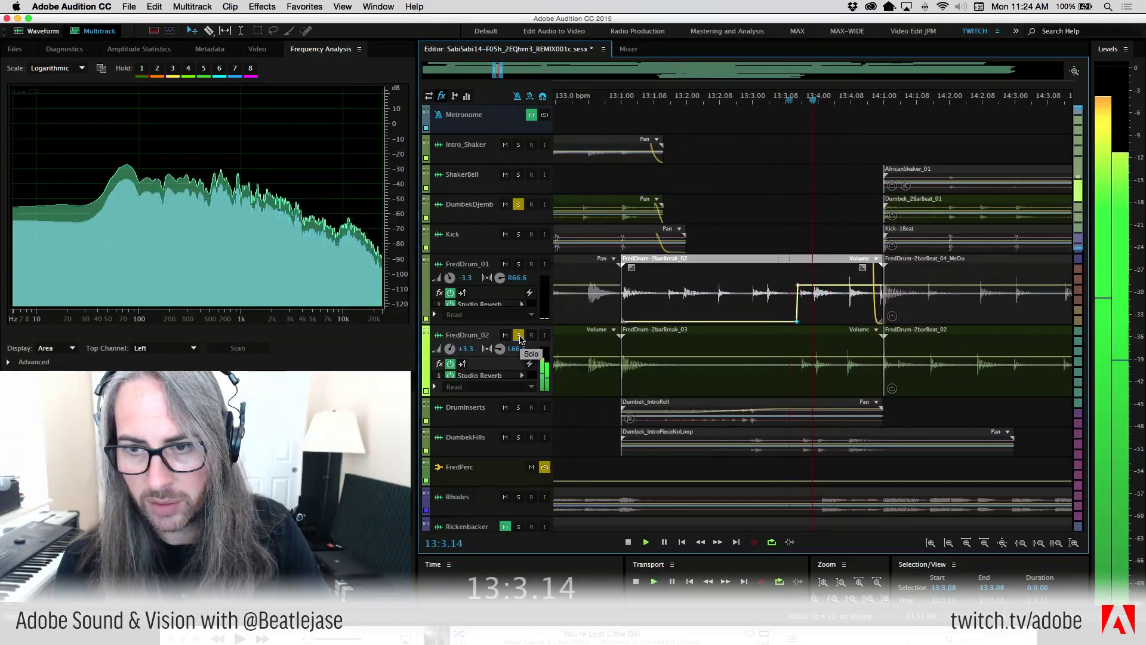
pyautogui.hotkey('alt', 'Left')
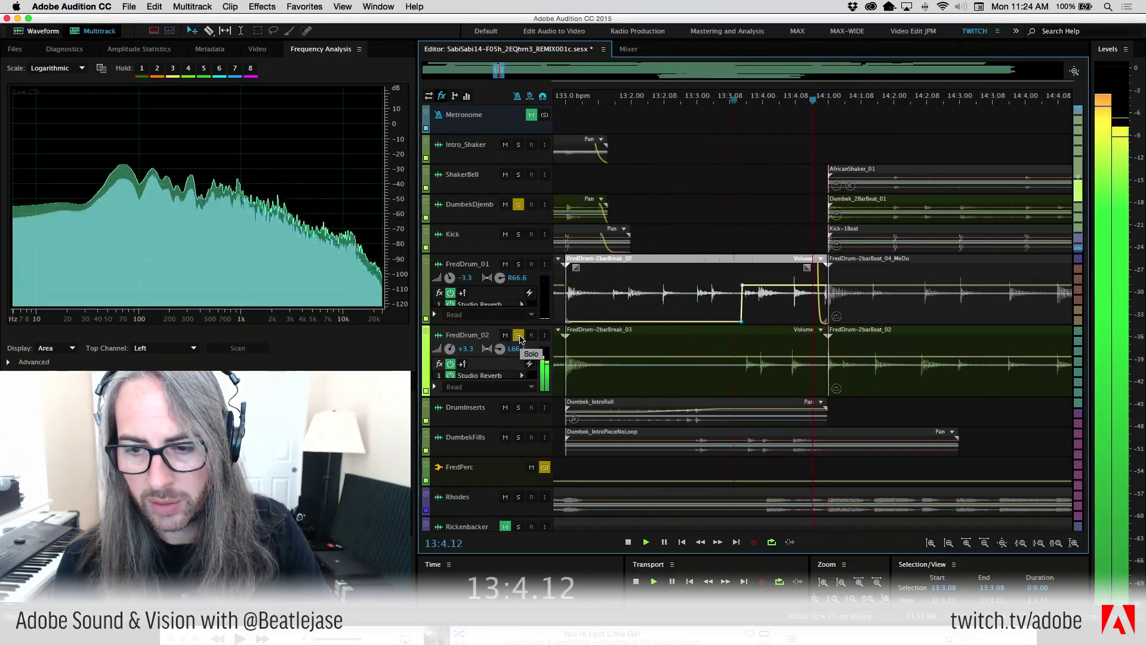
pyautogui.press('l')
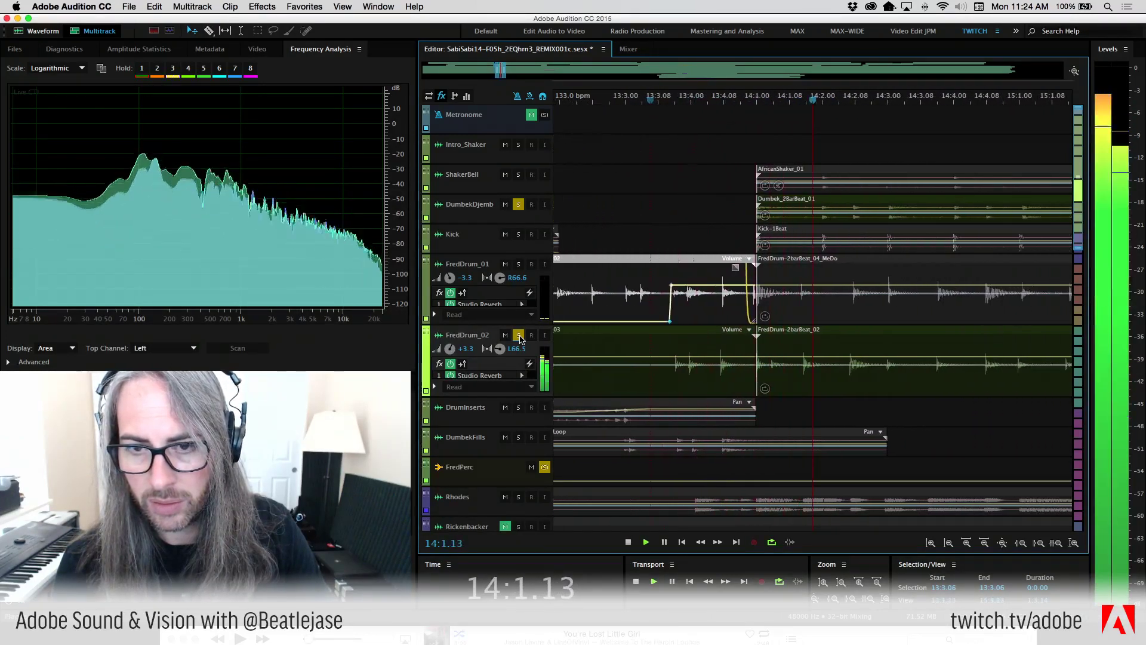
pyautogui.press('j')
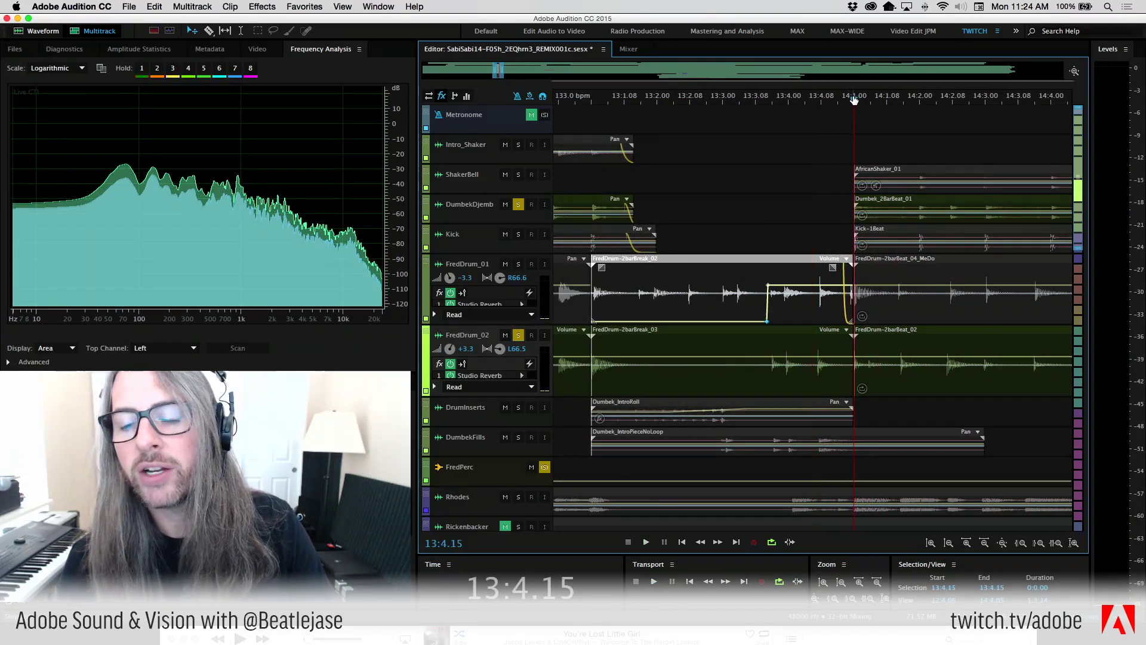
# Add a short, steep fade-in to the start of FredDrum-2barBeat_02 on FredDrum_02 and play it from 13:3.13
pyautogui.click(866, 353)
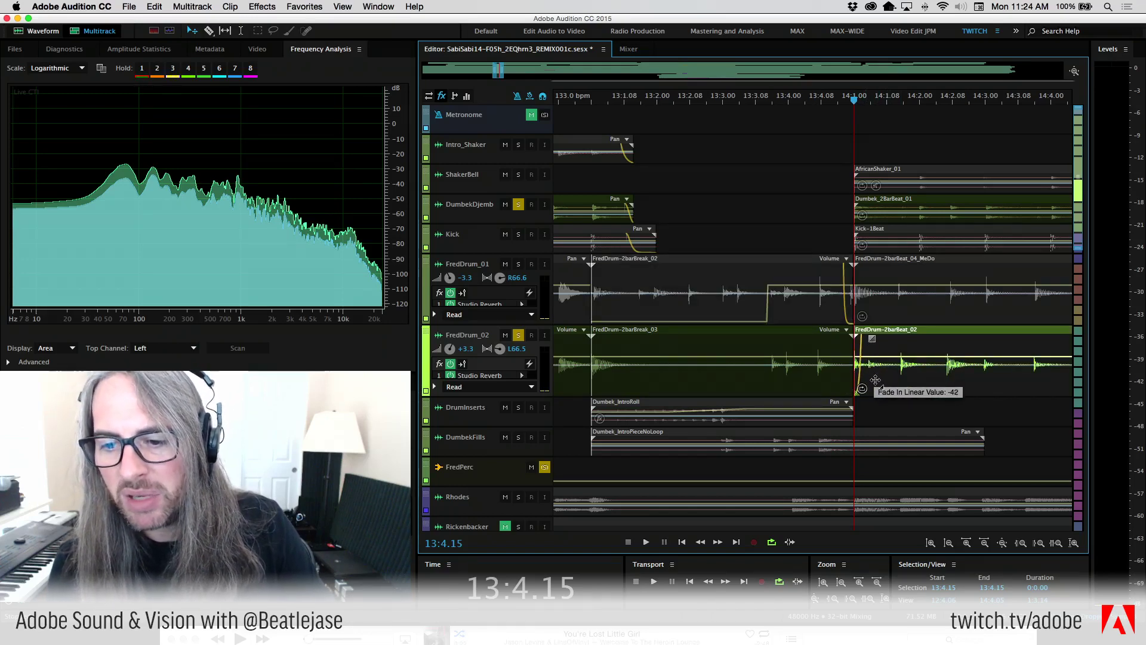
pyautogui.moveTo(879, 391); pyautogui.dragTo(881, 416)
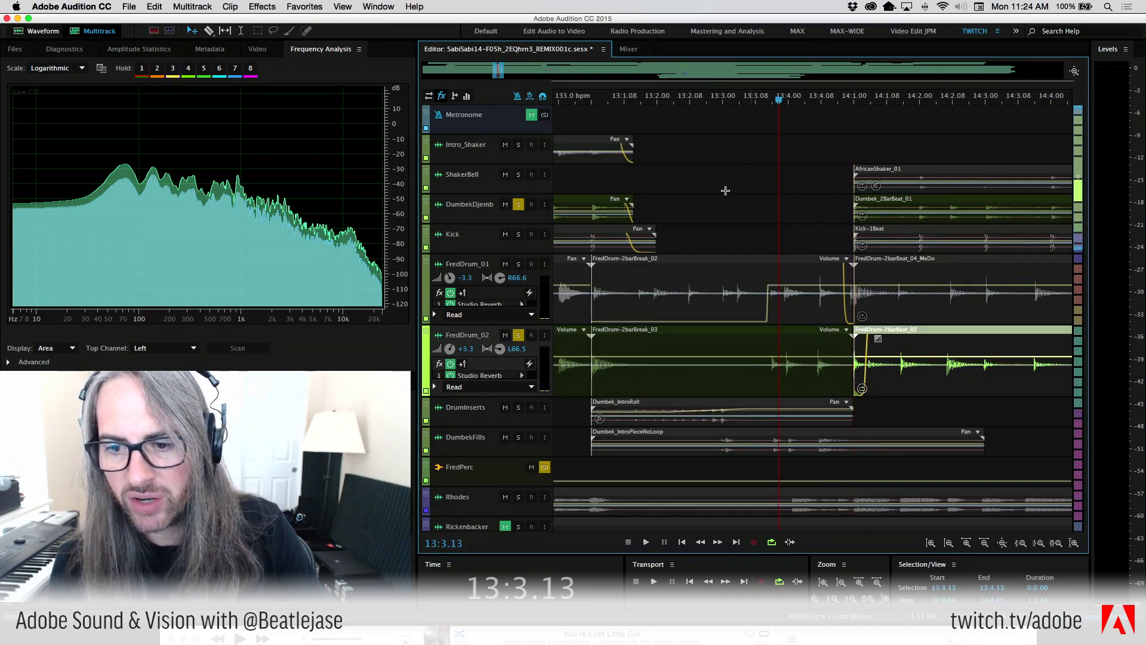
pyautogui.press('space')
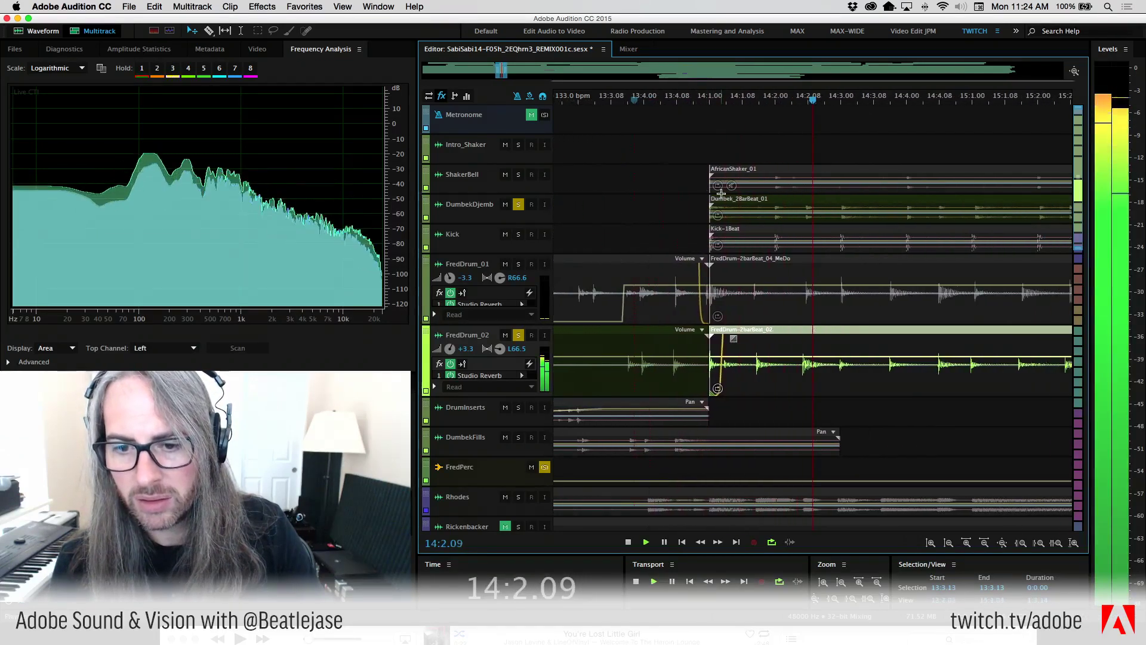
pyautogui.press('j')
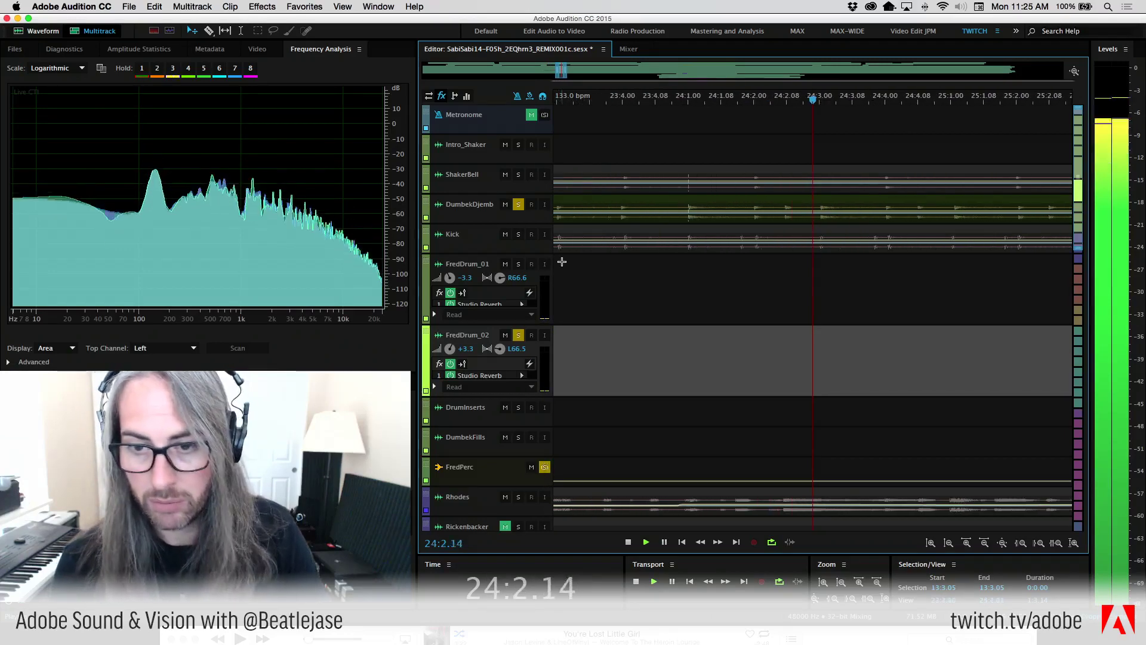
# Solo only FredDrum_02 and play it from about 33:3.15 through the gap before bar 38
pyautogui.press('-')
pyautogui.press('-')
pyautogui.press('-')
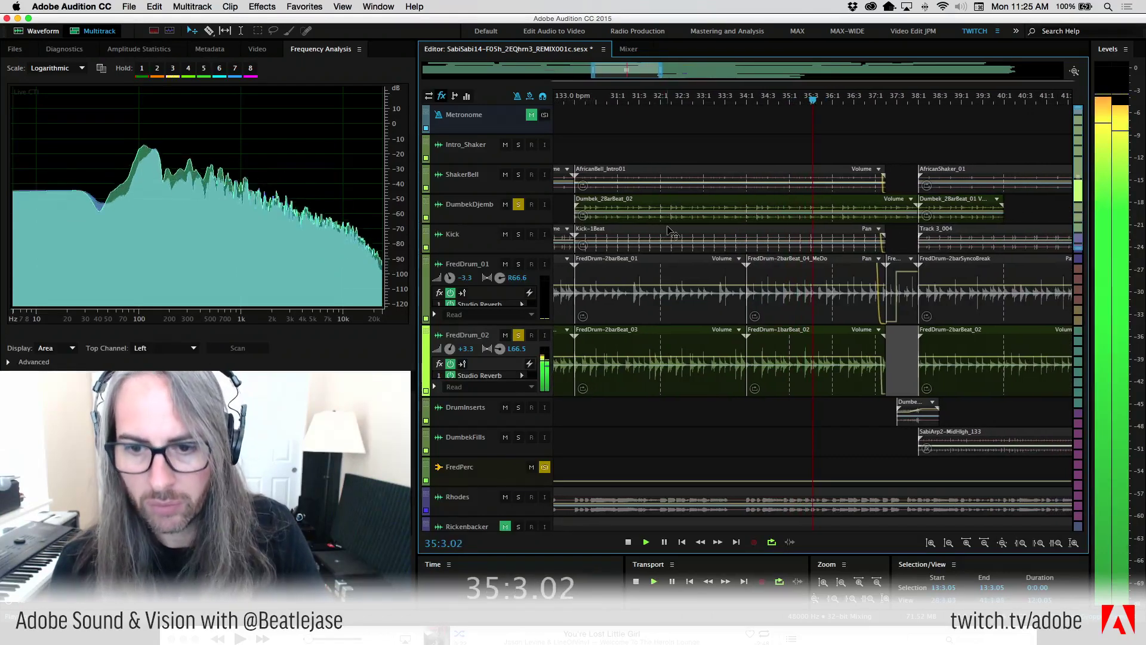
pyautogui.press('j')
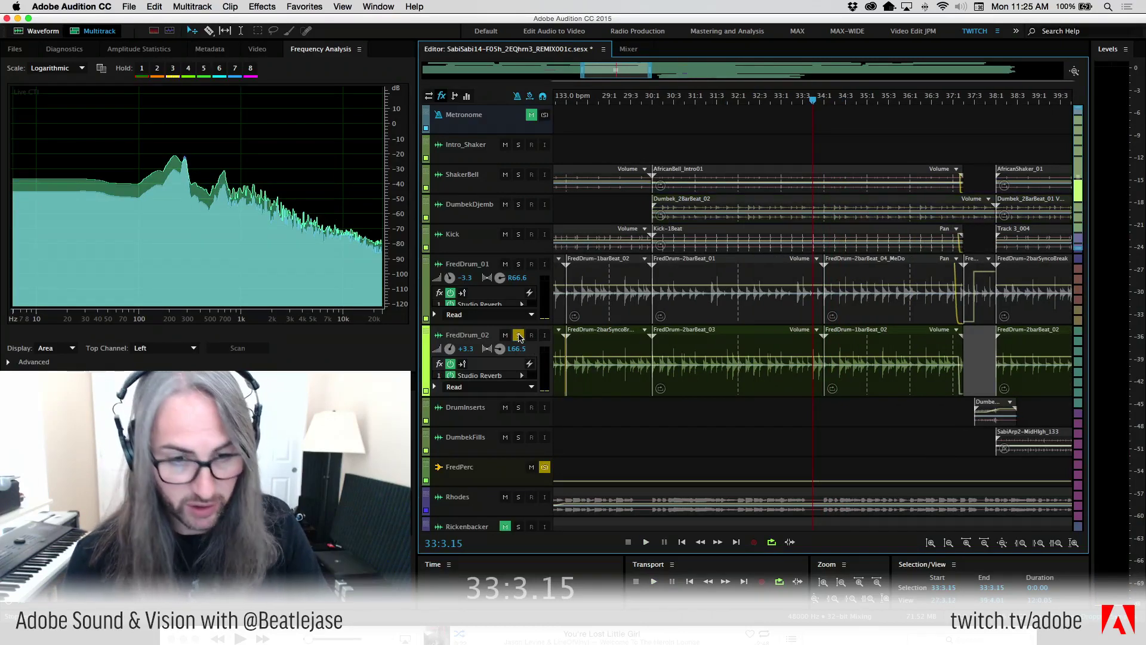
pyautogui.press('space')
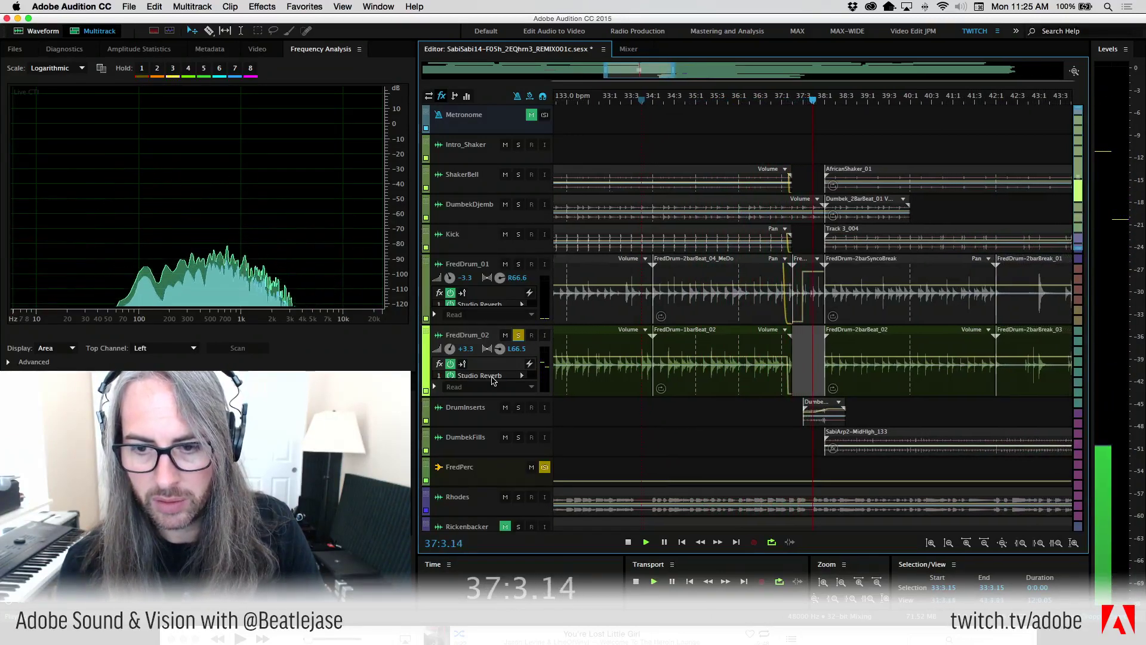
# Add DrumInserts, DumbekFills and FredDrum_01 to the soloed FredDrum_02 and play through the bar 38 transition
pyautogui.hotkey('alt', 'Left')
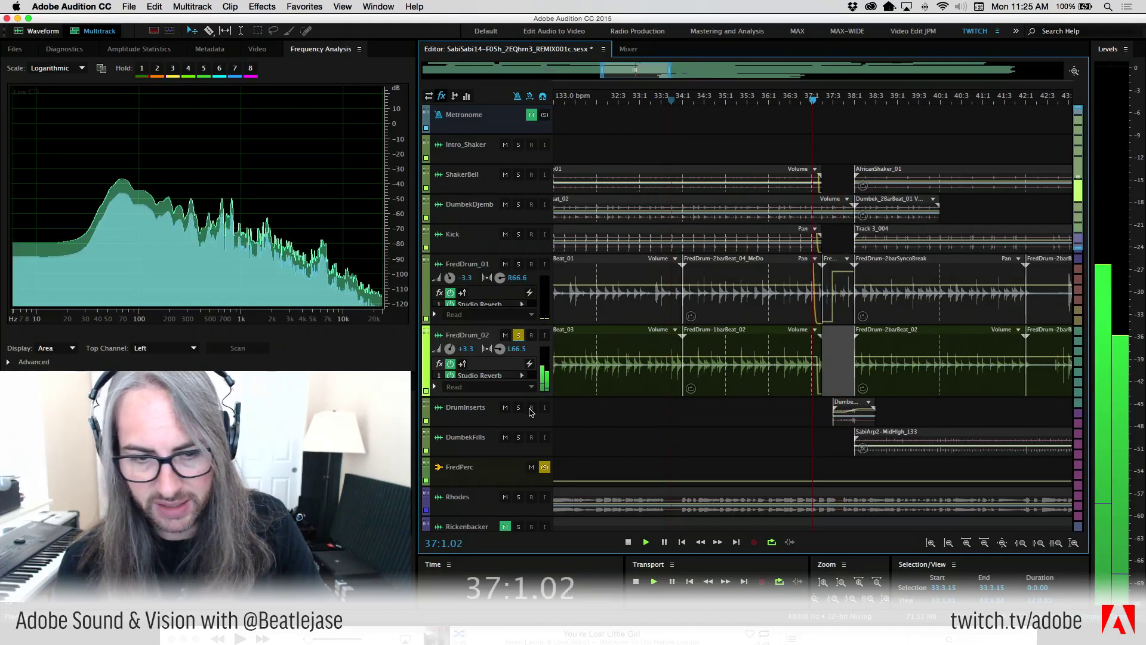
pyautogui.click(517, 408)
pyautogui.click(518, 438)
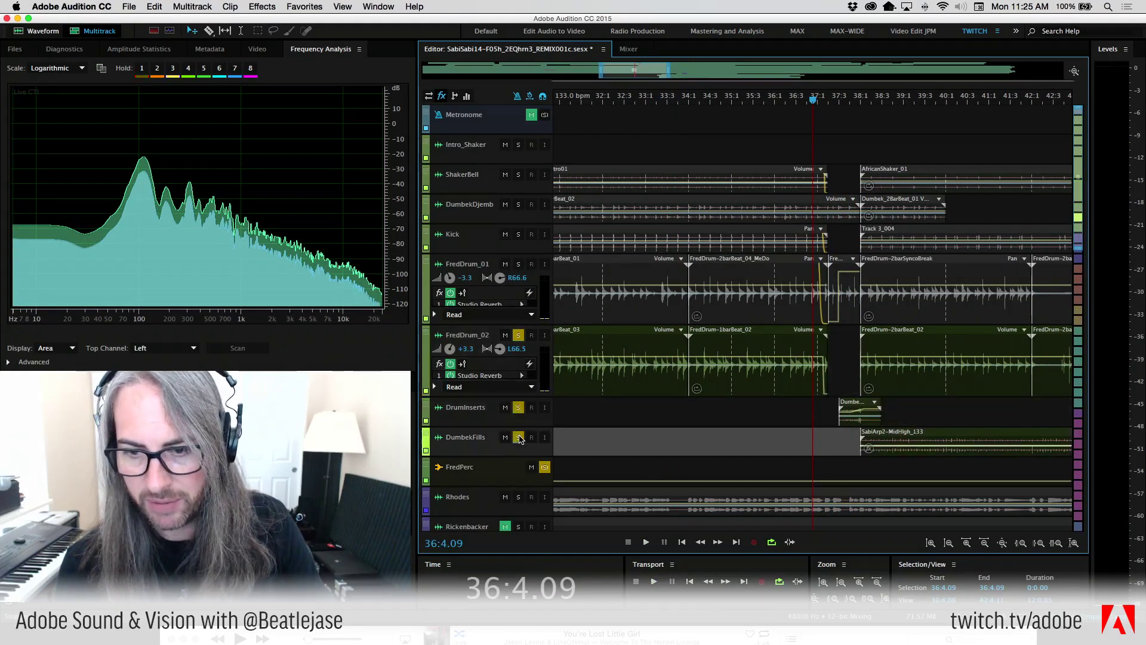
pyautogui.press('space')
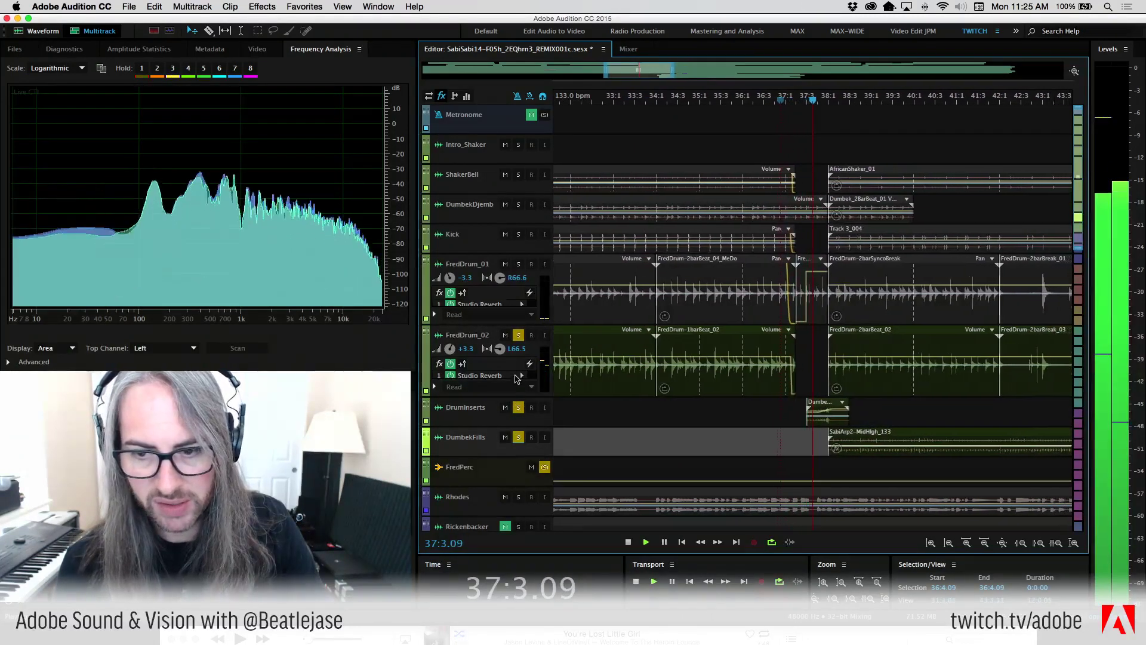
pyautogui.click(518, 264)
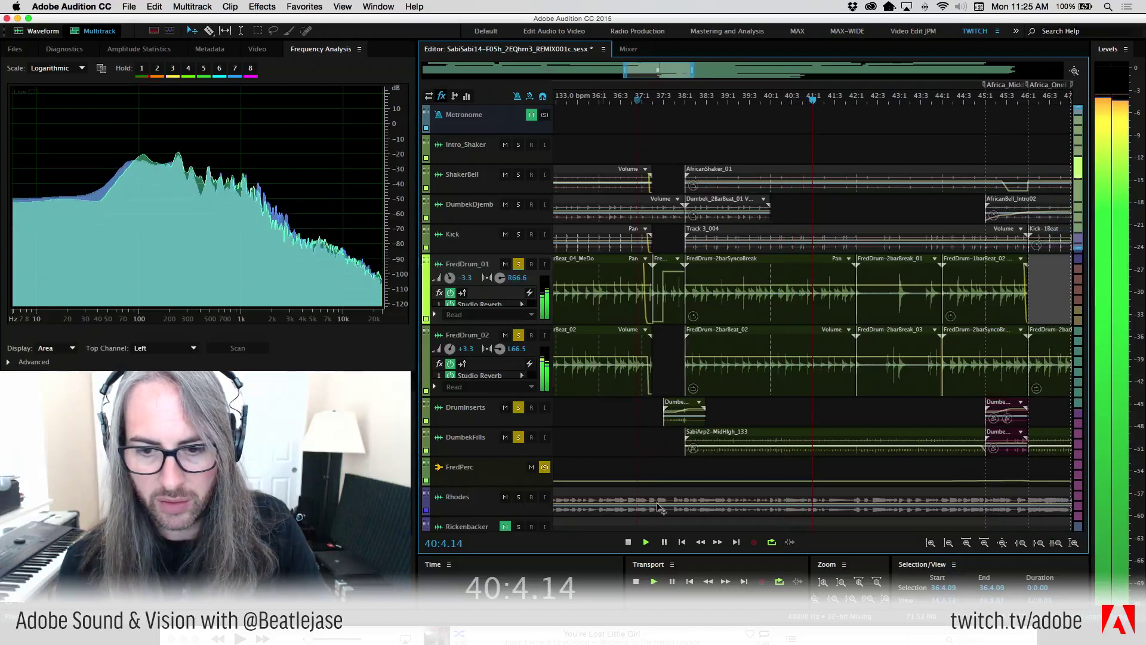
pyautogui.press('space')
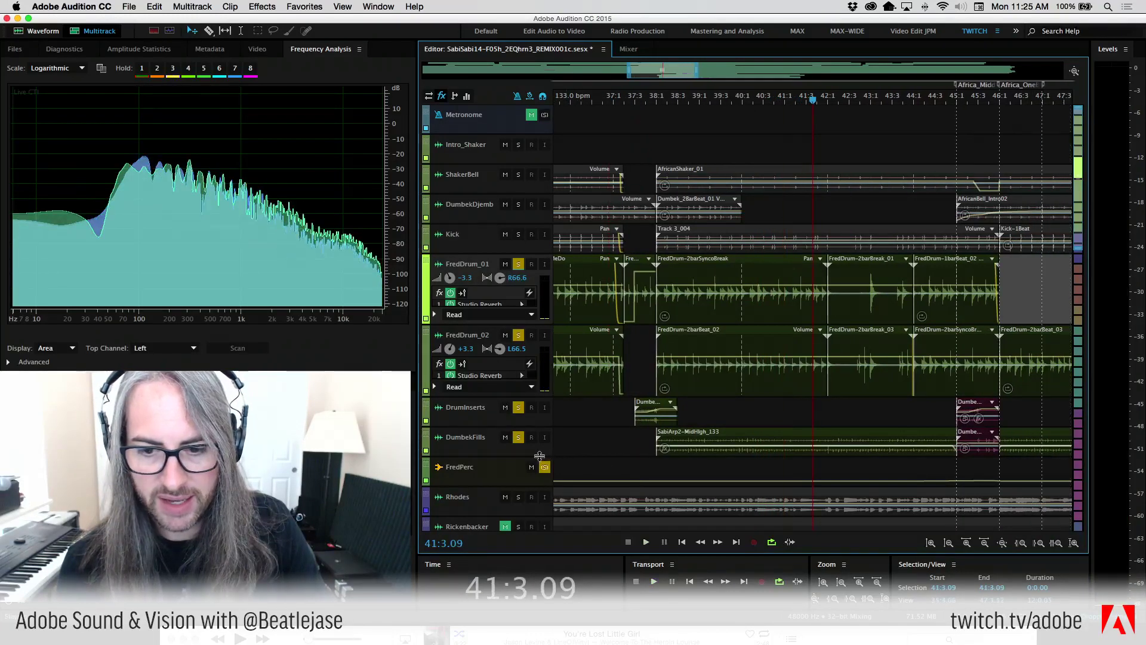
# Enlarge the DumbekFills track to show its effects rack and replay the soloed drums from just before bar 38
pyautogui.moveTo(539, 455); pyautogui.dragTo(548, 510)
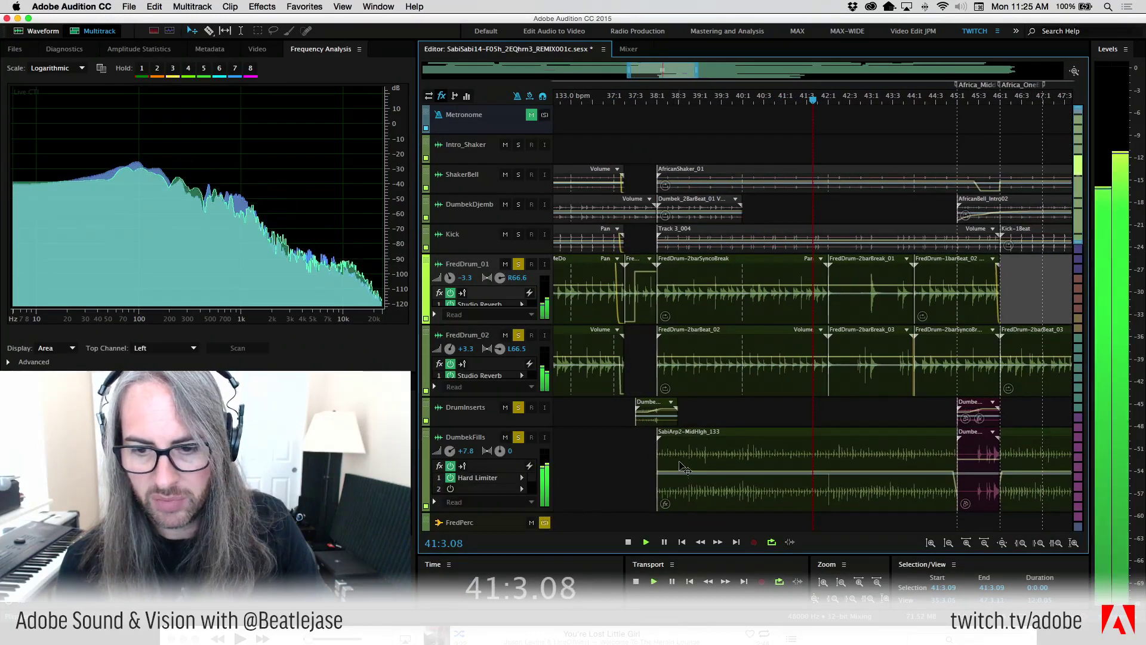
pyautogui.press('j')
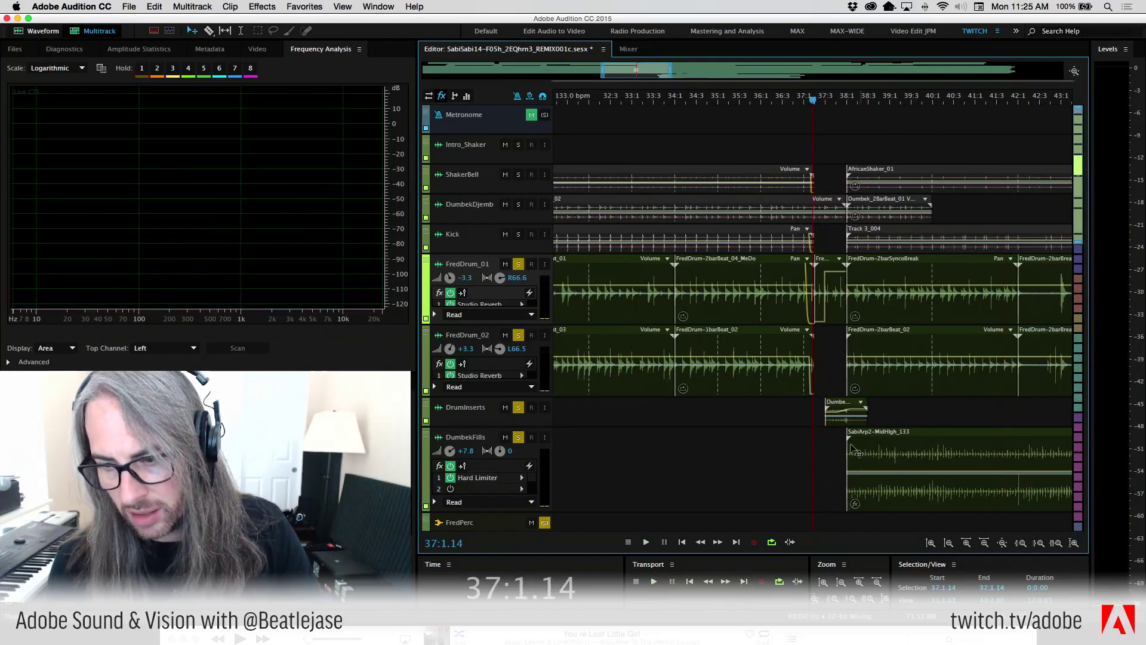
pyautogui.scroll(-1, 927, 448)
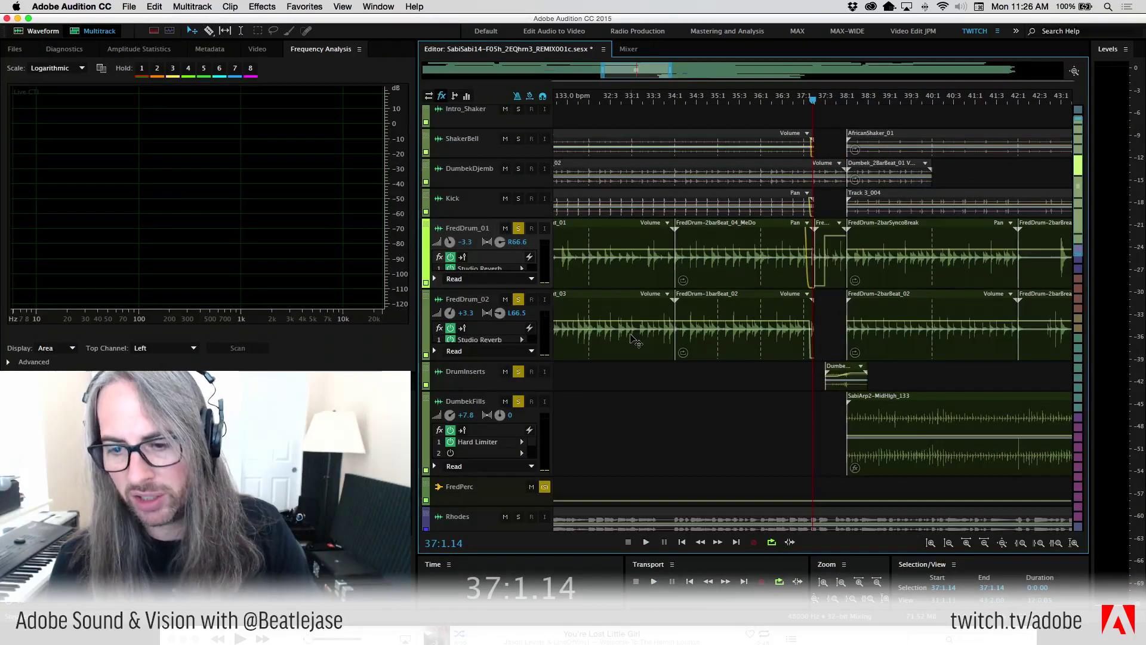
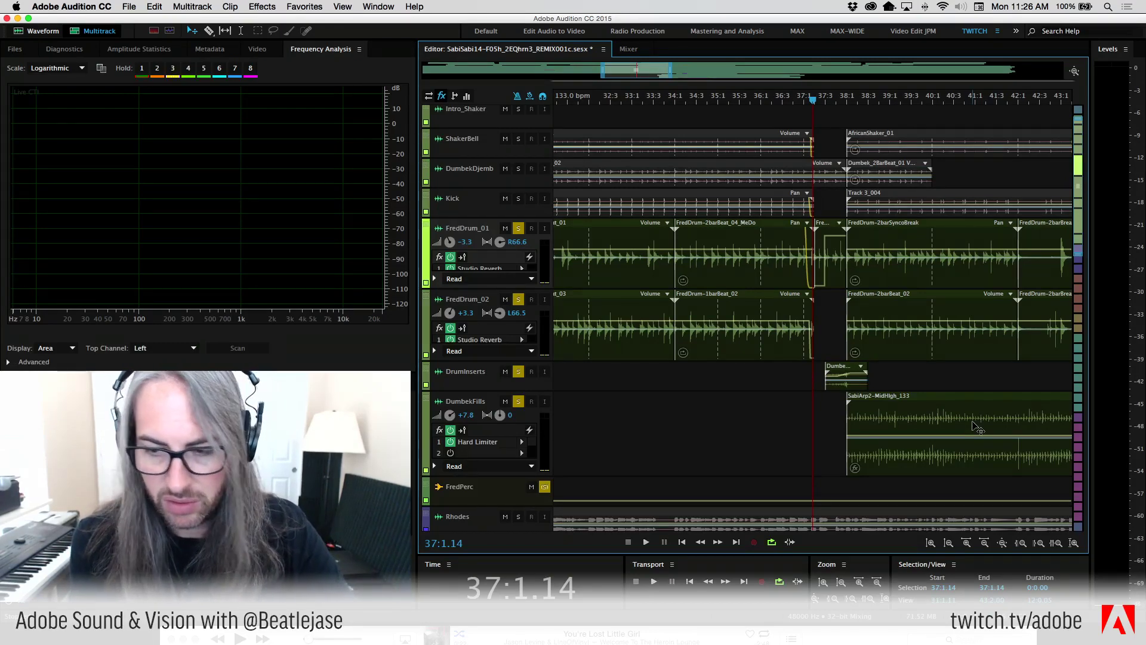
pyautogui.press('space')
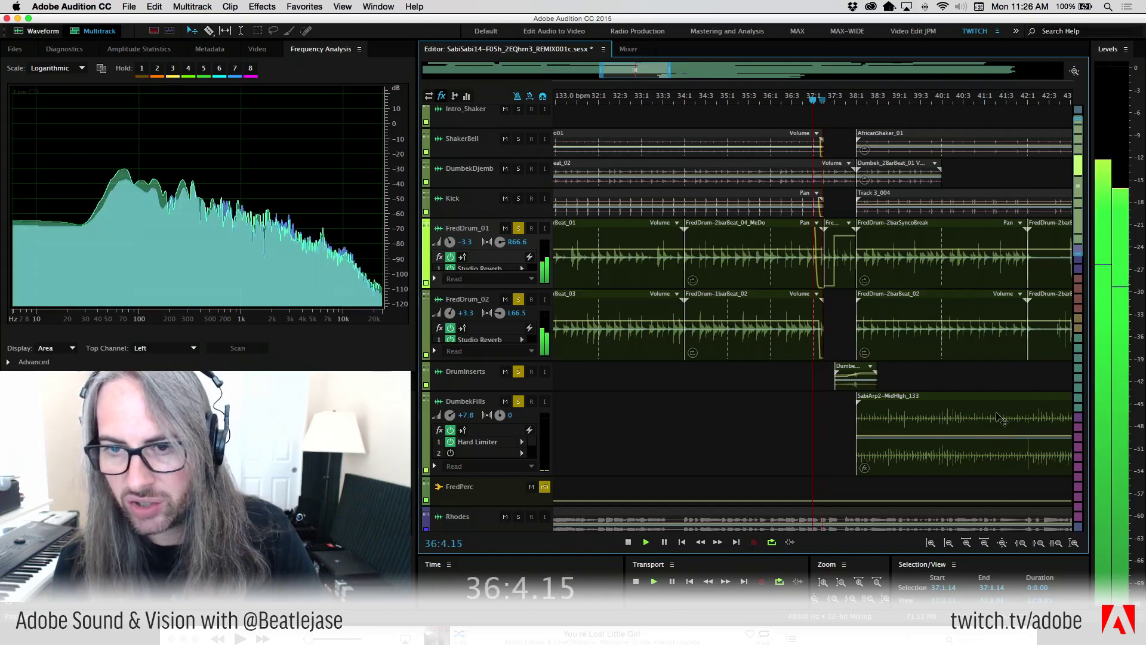
# Add DumbekDjemb and Kick to the solo, leaving ShakerBell out, and play from 36:2.12 through bar 38
pyautogui.click(518, 169)
pyautogui.click(518, 139)
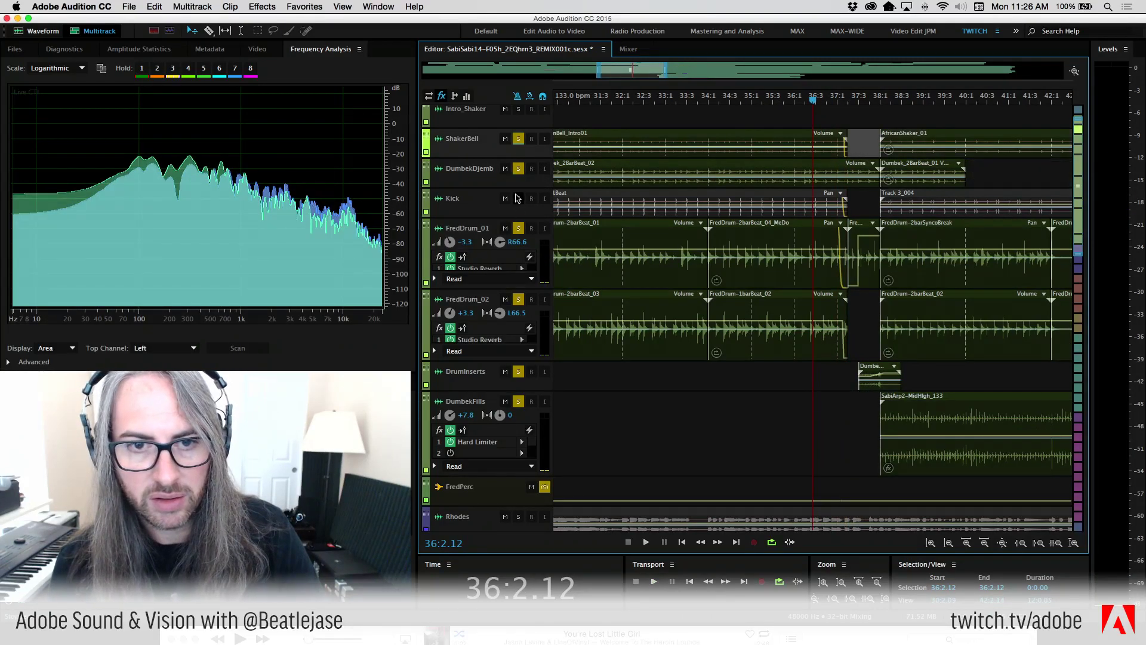
pyautogui.click(518, 198)
pyautogui.click(518, 142)
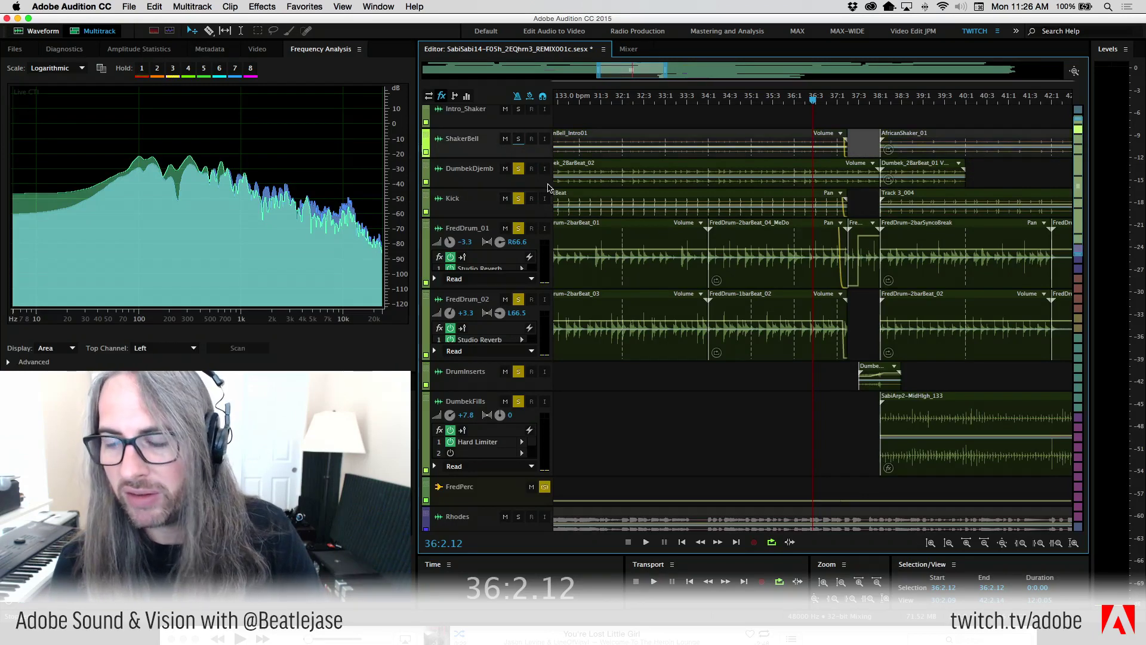
pyautogui.press('space')
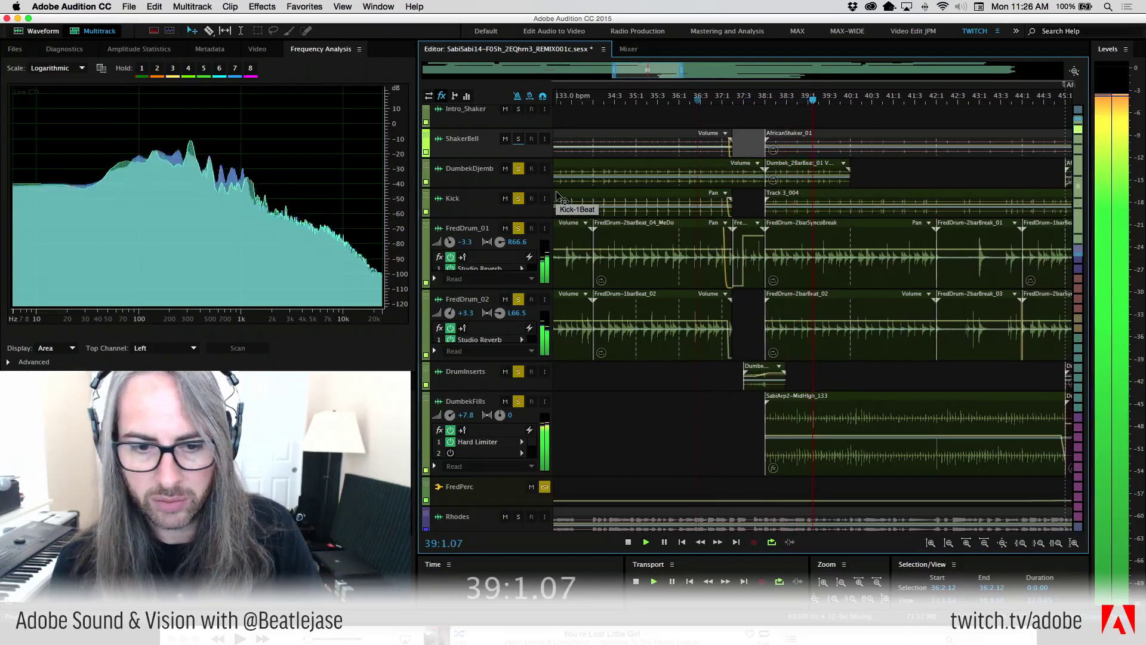
# Solo only DumbekFills and replay its purple fill clip between bars 45 and 46
pyautogui.keyDown('super'); pyautogui.click(518, 401); pyautogui.keyUp('super')
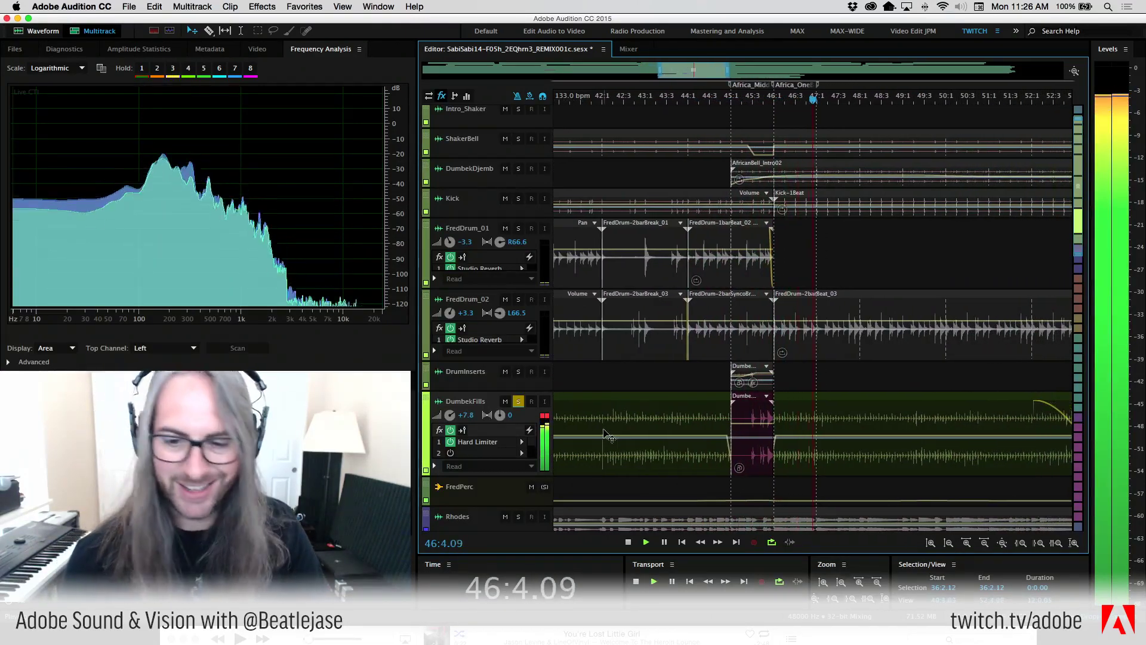
pyautogui.press('space')
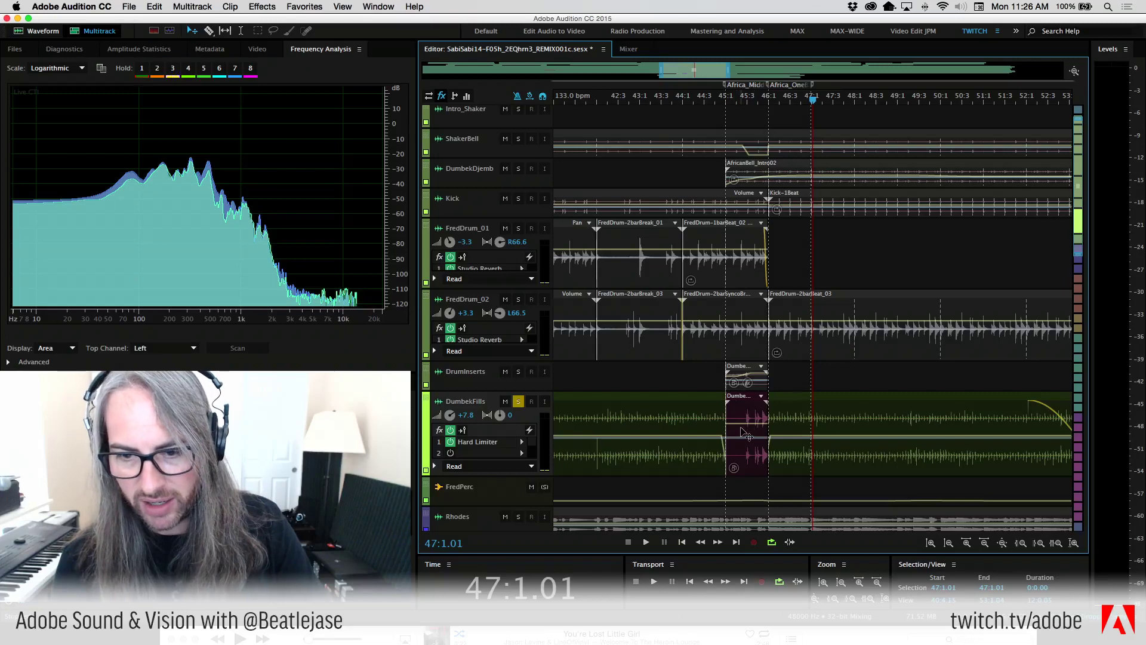
pyautogui.press('space')
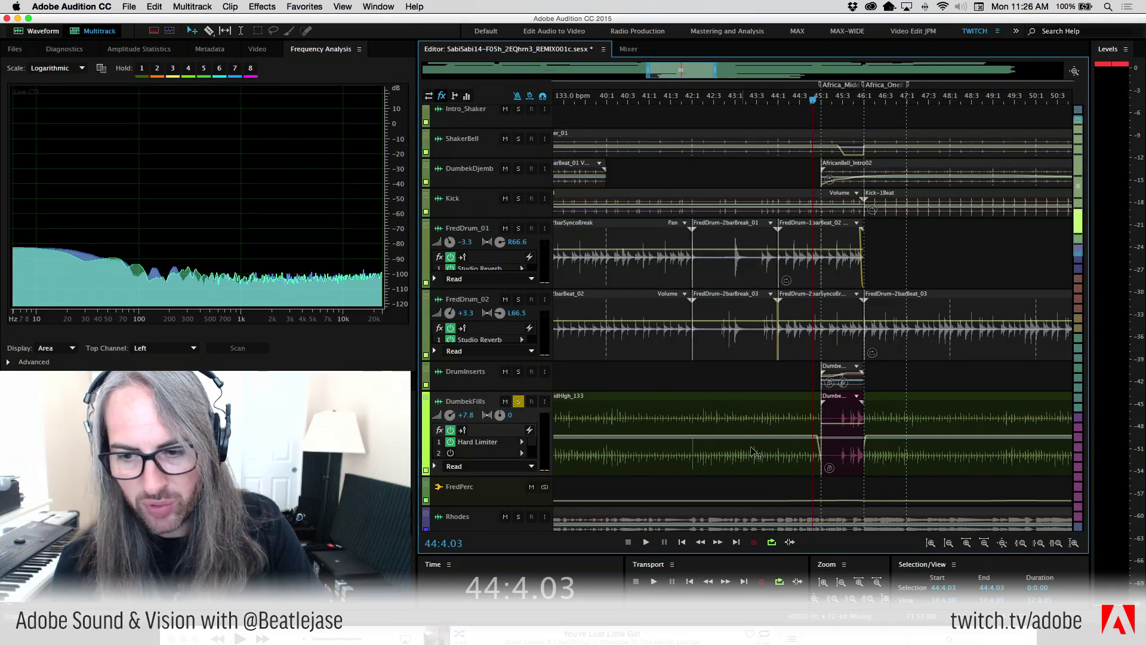
pyautogui.press('space')
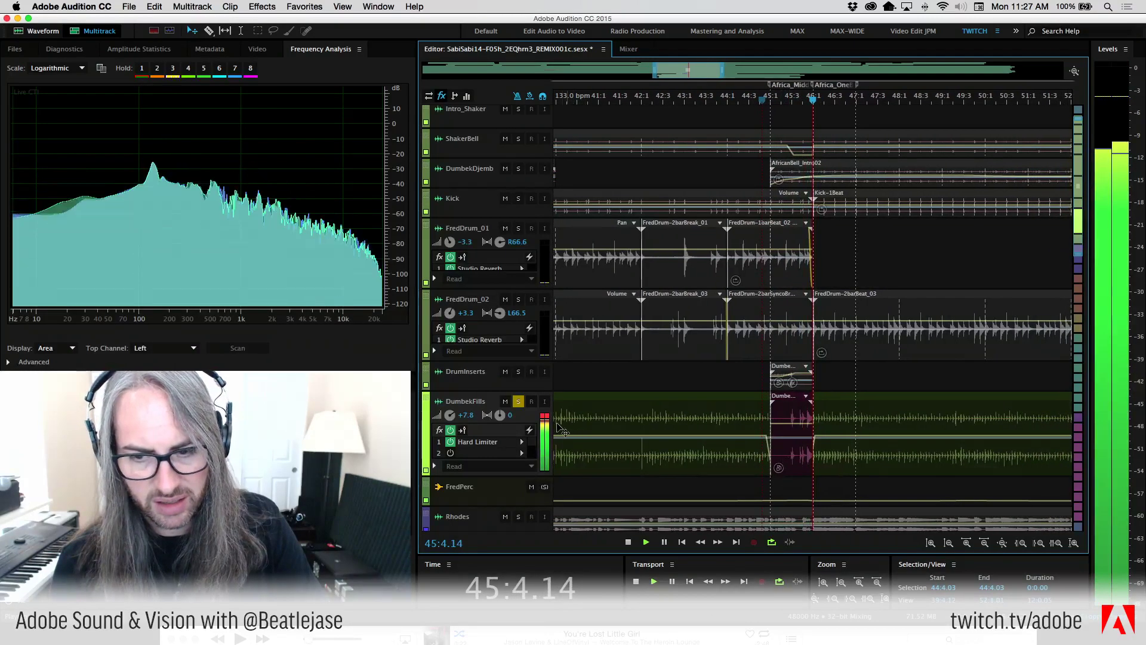
pyautogui.press('k')
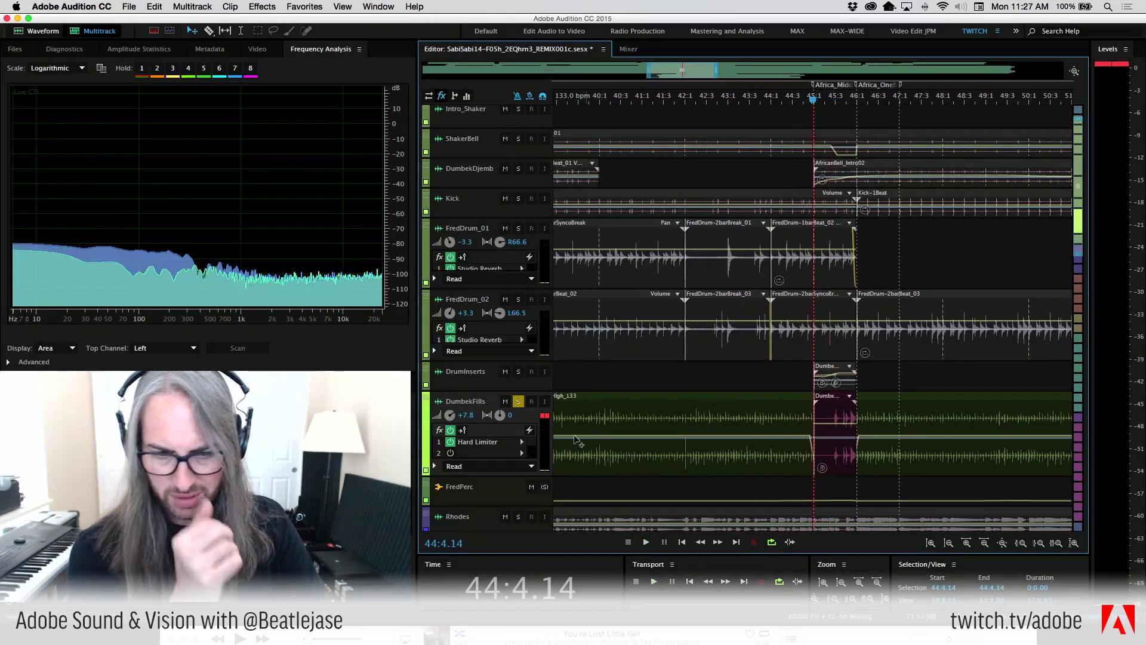
# Set the Maximum Amplitude of the DumbekFills Hard Limiter to -1.5 dB and replay the bar 45 fill
pyautogui.doubleClick(478, 442)
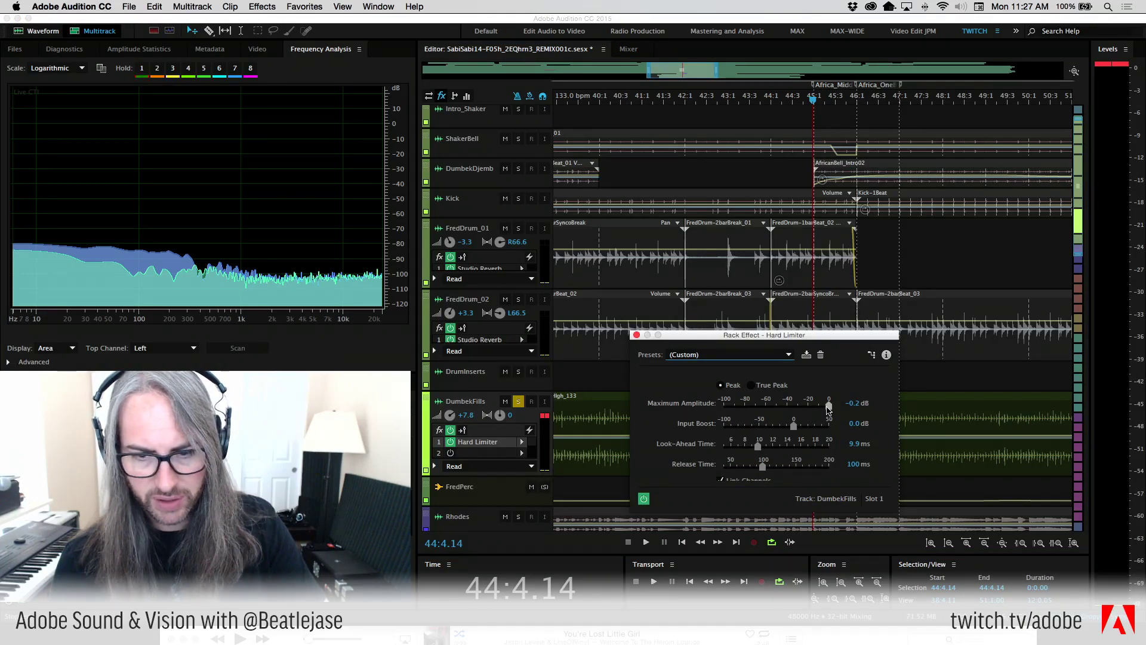
pyautogui.moveTo(828, 410); pyautogui.dragTo(828, 410)
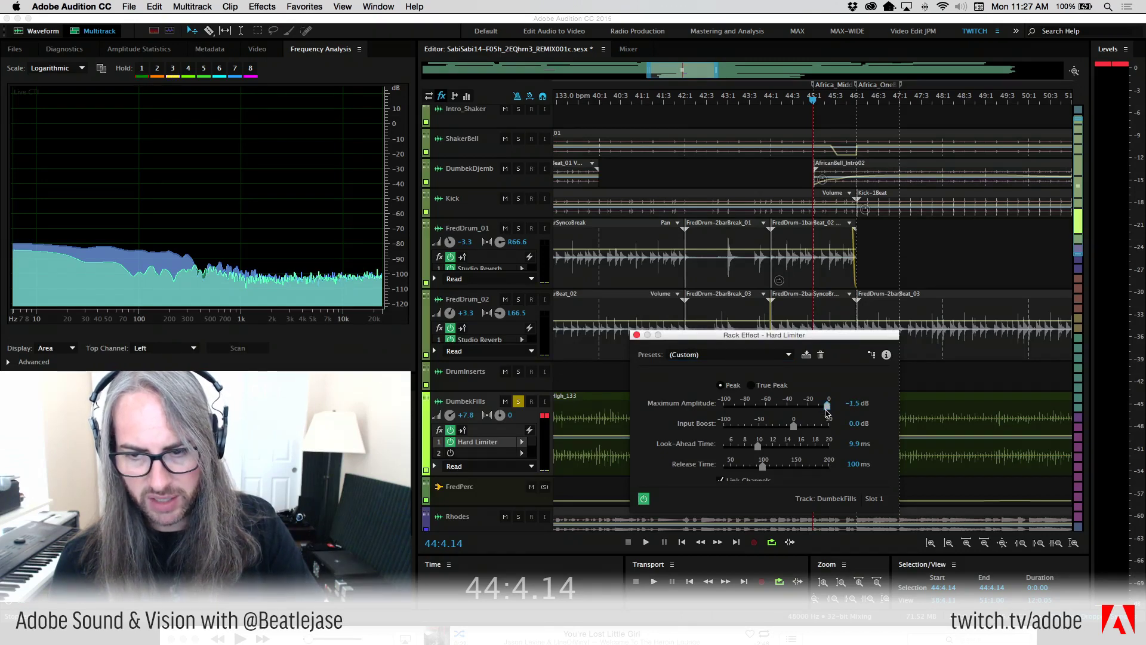
pyautogui.click(636, 336)
pyautogui.click(789, 102)
pyautogui.press('space')
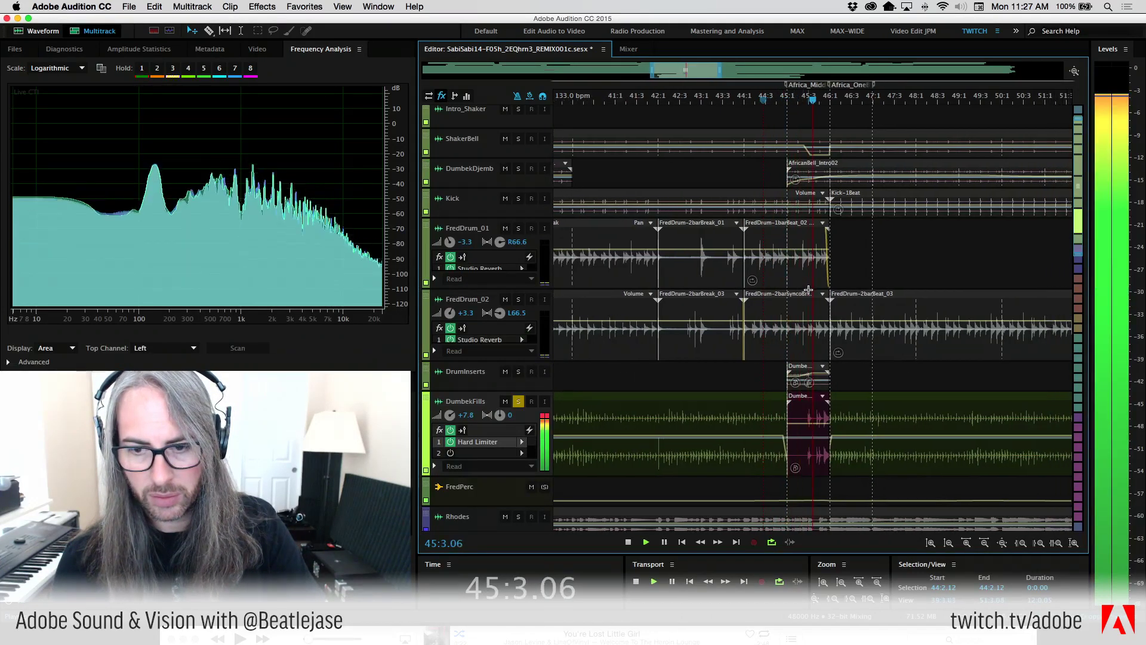
pyautogui.press('space')
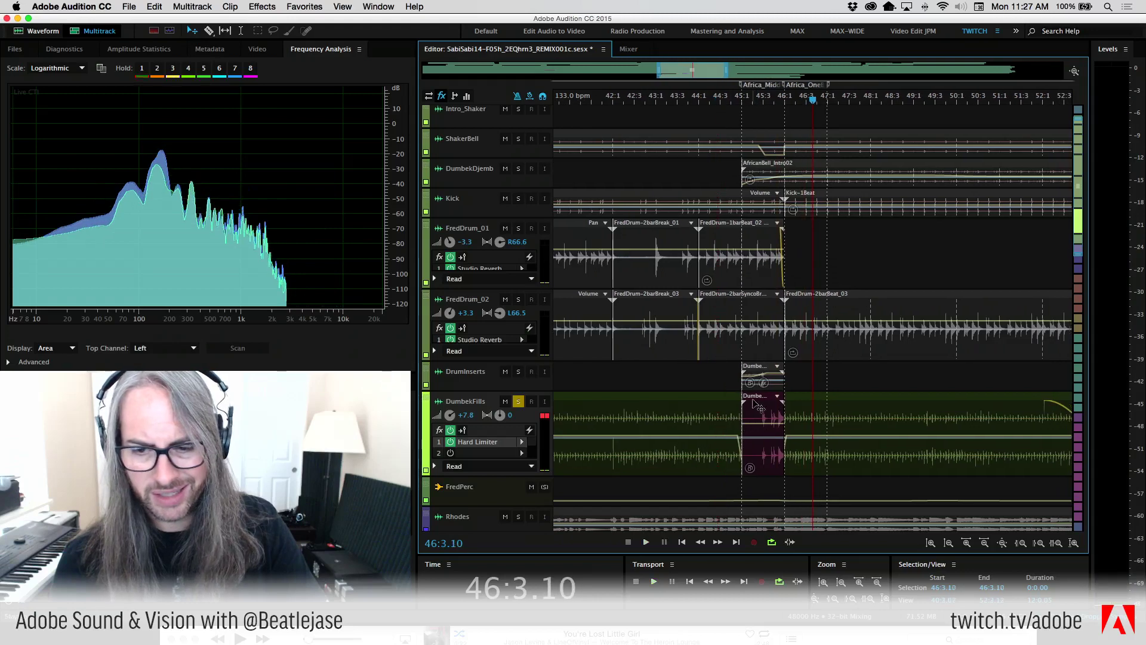
# Add DrumInserts to the DumbekFills solo and play both tracks from 44:4.03 through the bar 45 fill
pyautogui.scroll(2, 647, 344)
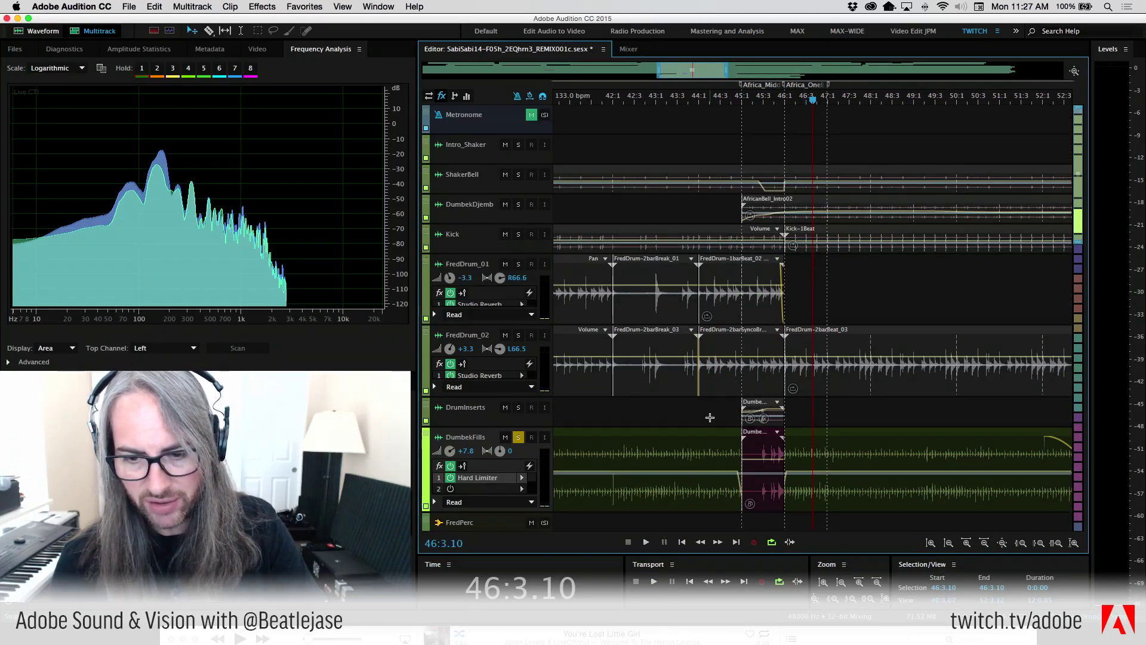
pyautogui.click(517, 408)
pyautogui.click(735, 101)
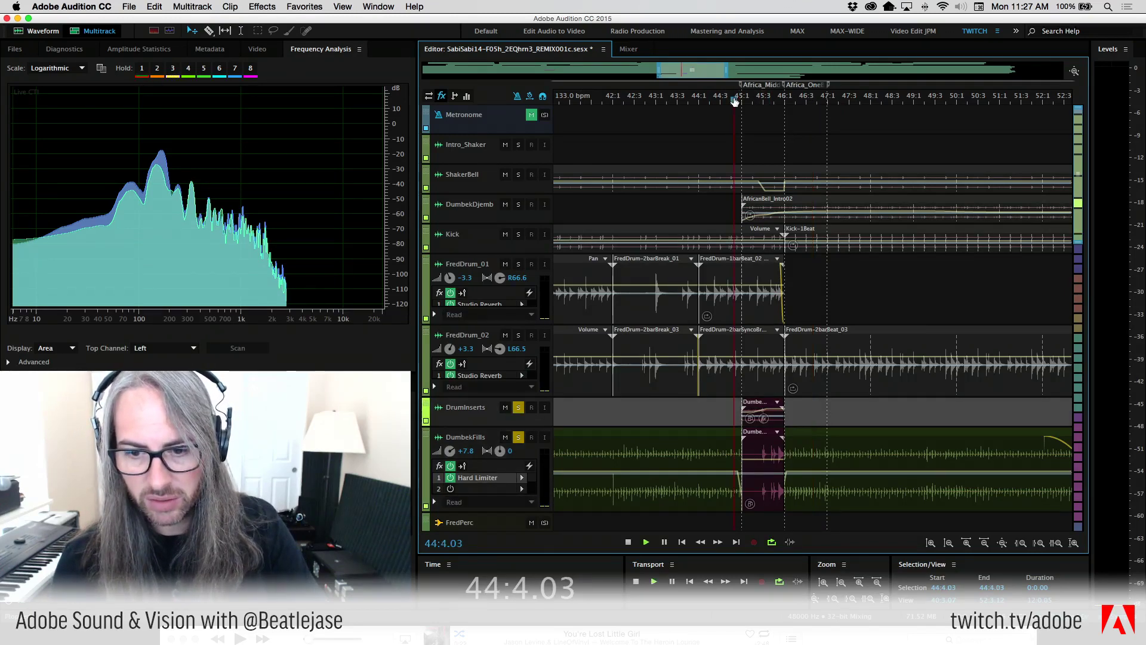
pyautogui.press('space')
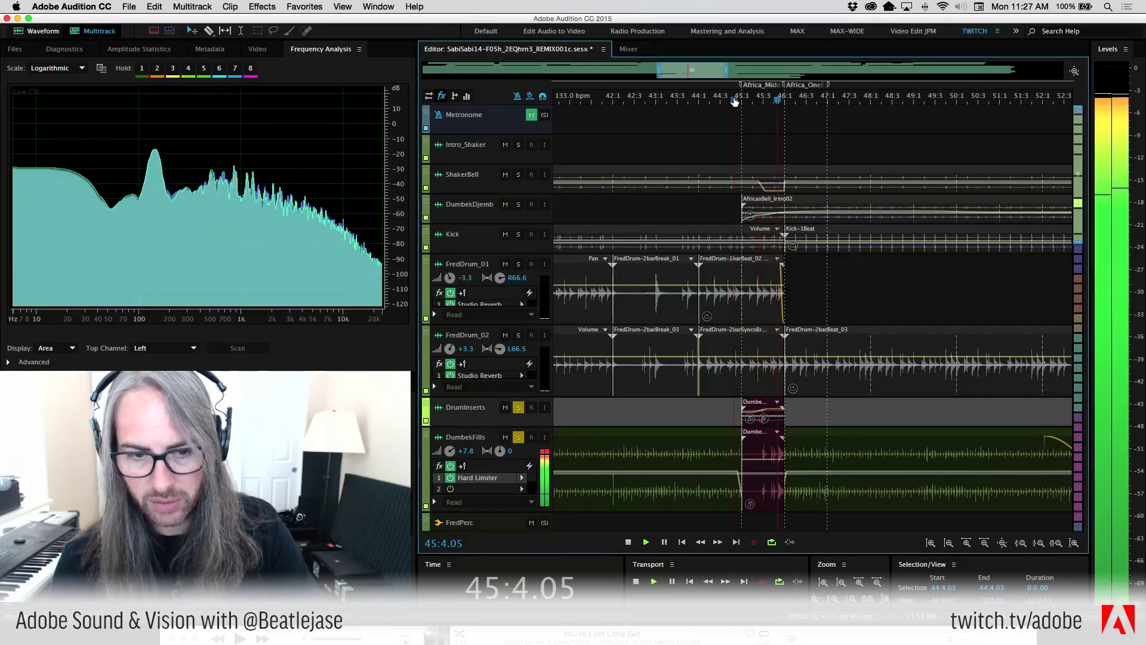
pyautogui.press('space')
# Enlarge the DrumInserts track, solo it alone and play it from 44:3.02
pyautogui.moveTo(511, 428); pyautogui.dragTo(514, 500)
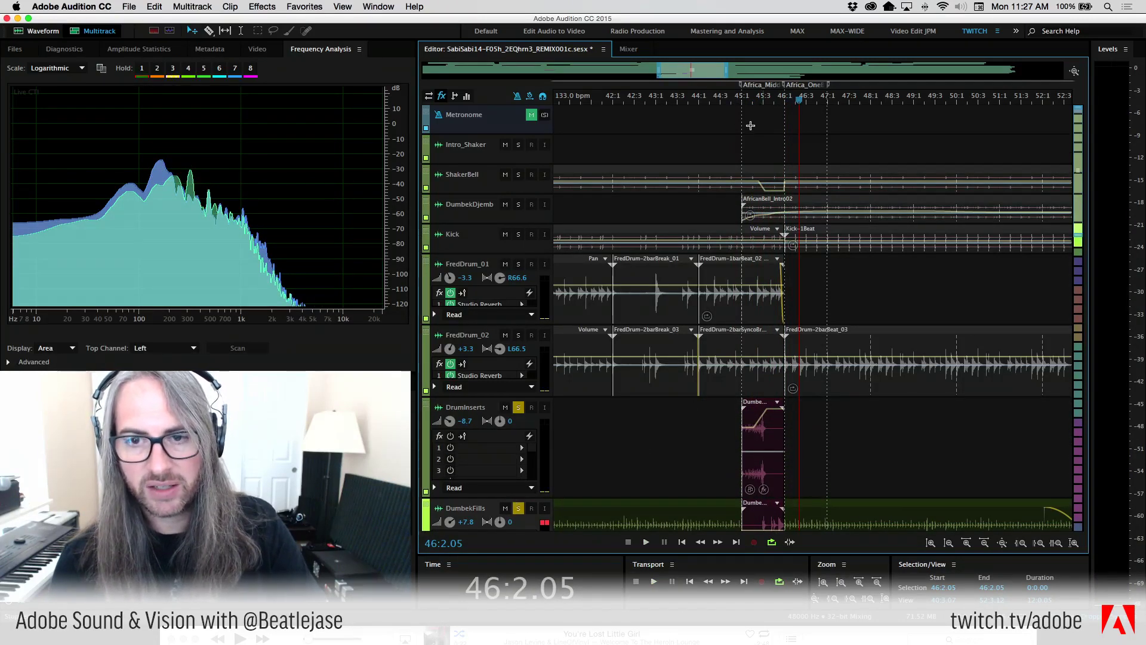
pyautogui.click(723, 102)
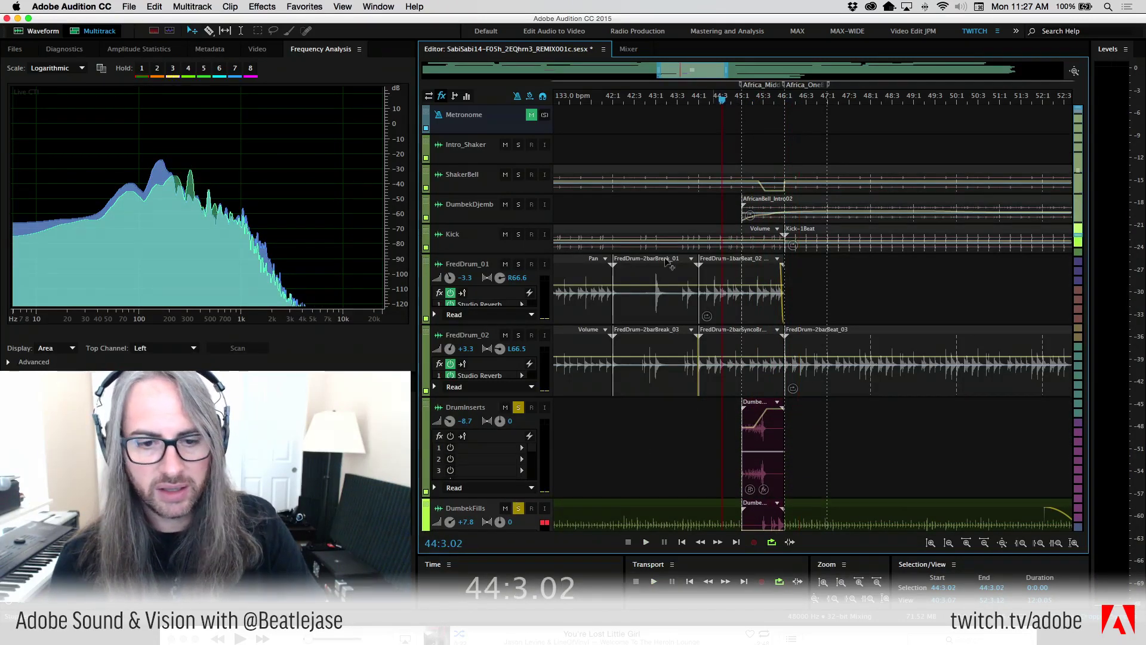
pyautogui.click(519, 411)
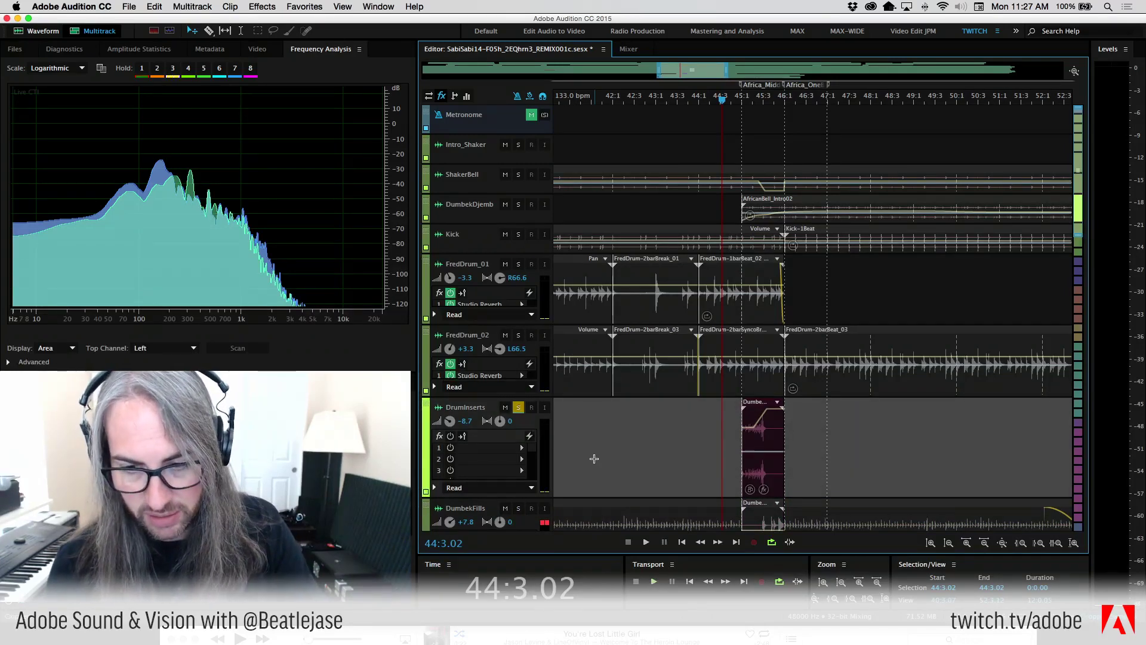
pyautogui.press('space')
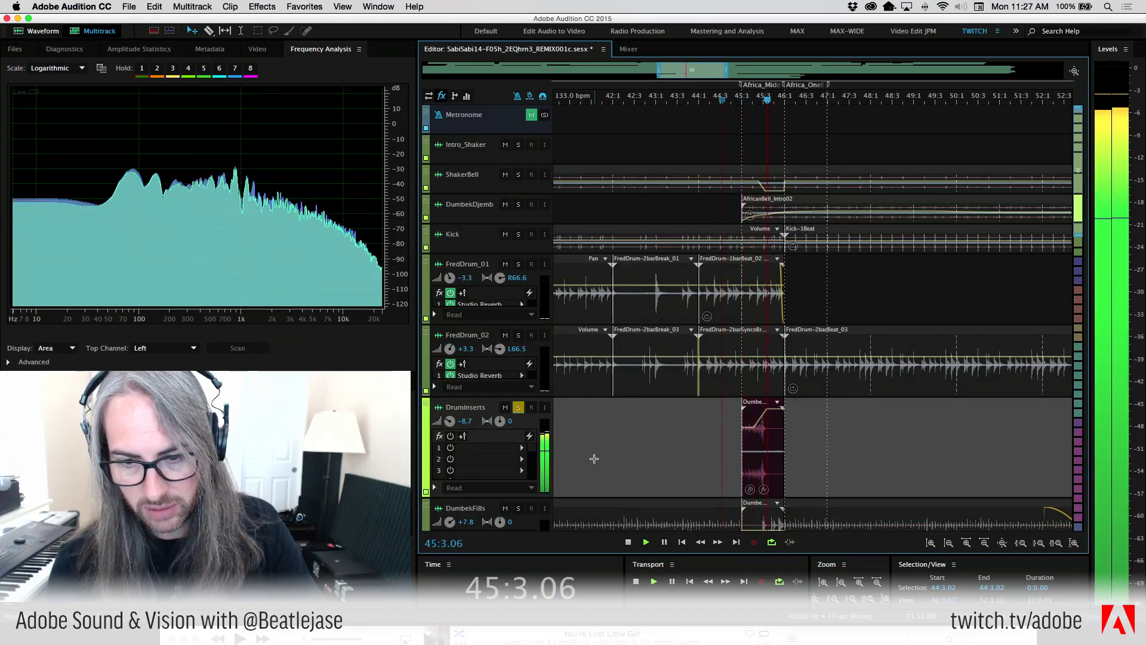
pyautogui.press('space')
# Open the DrumInserts clip at bar 45 in the waveform editor, play it, and return to the multitrack session
pyautogui.click(757, 440)
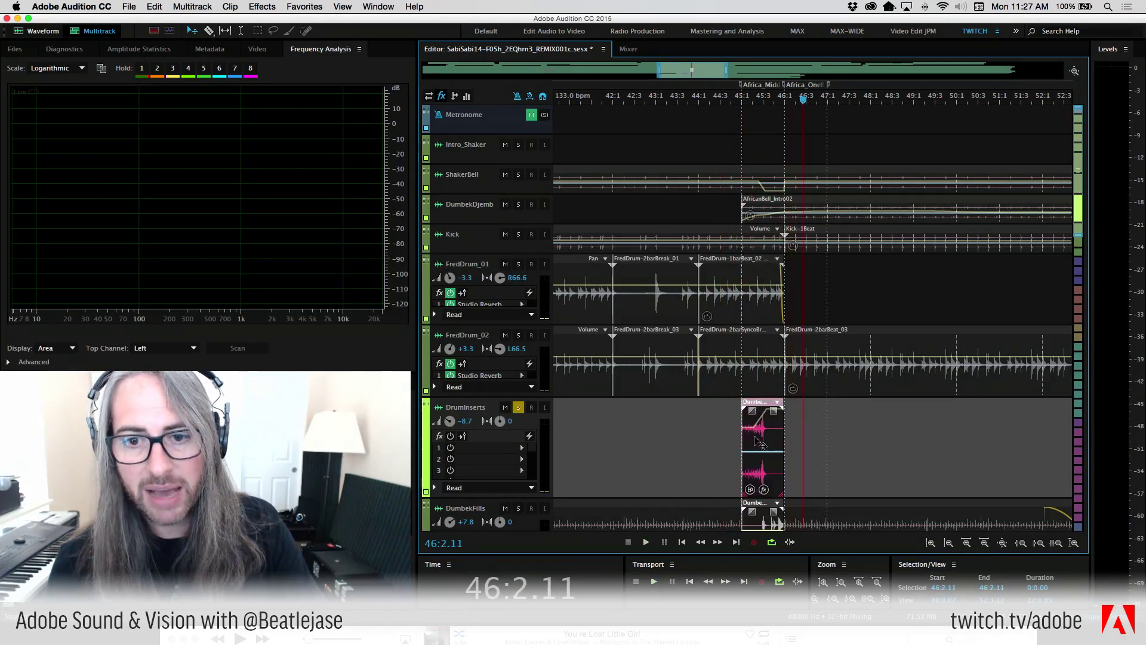
pyautogui.doubleClick(757, 441)
pyautogui.press('space')
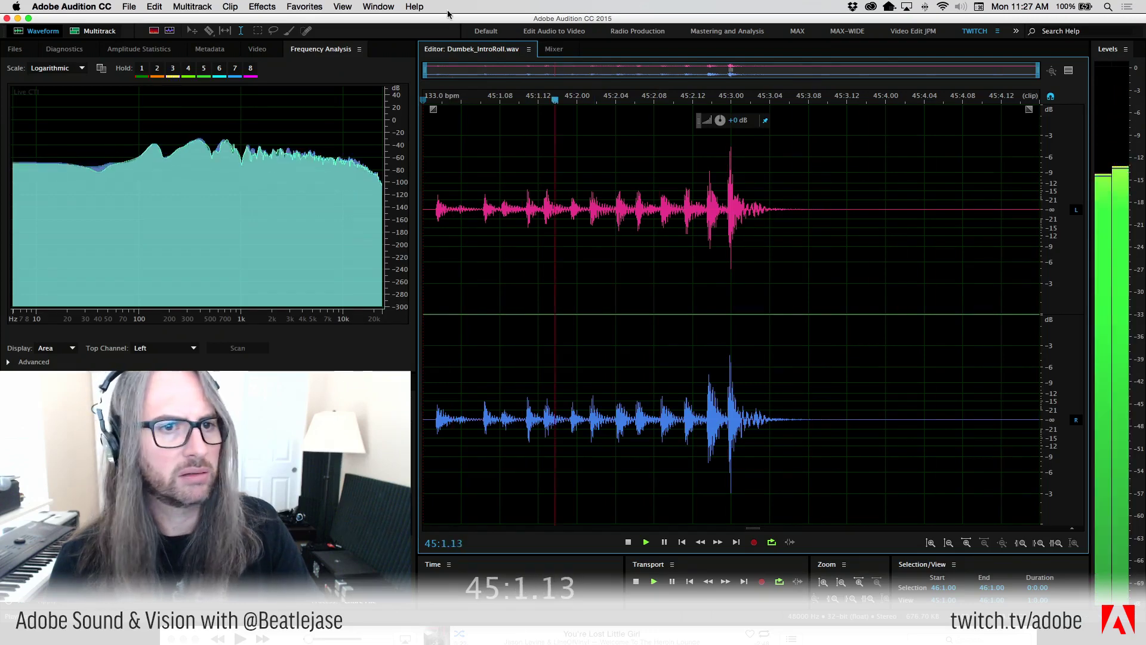
pyautogui.press('space')
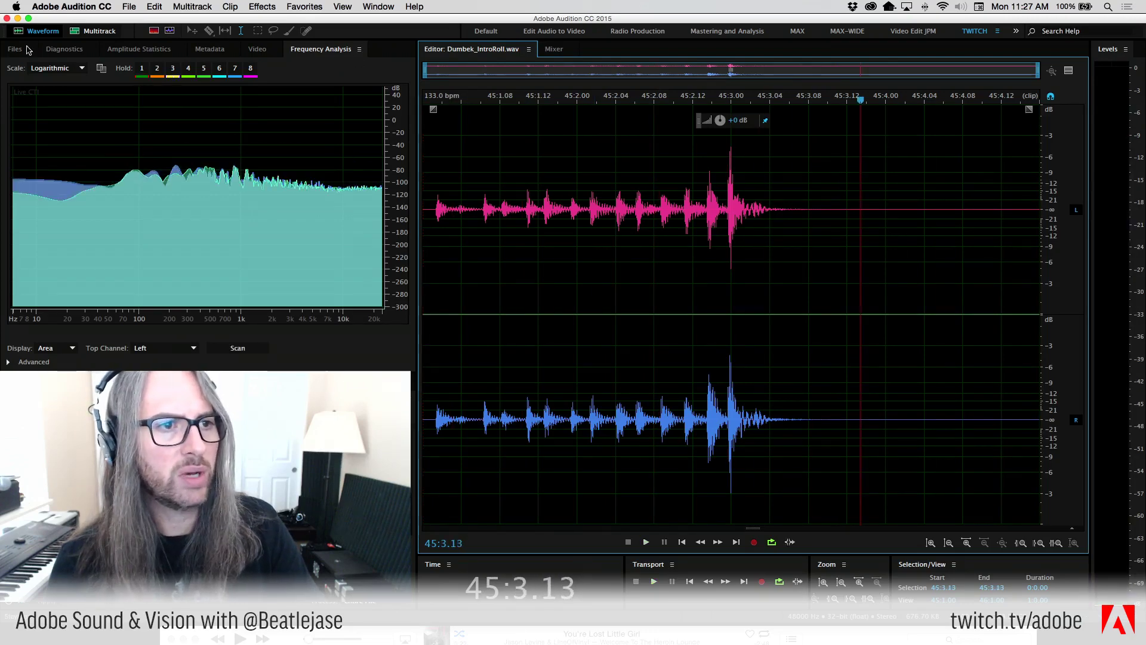
pyautogui.click(92, 31)
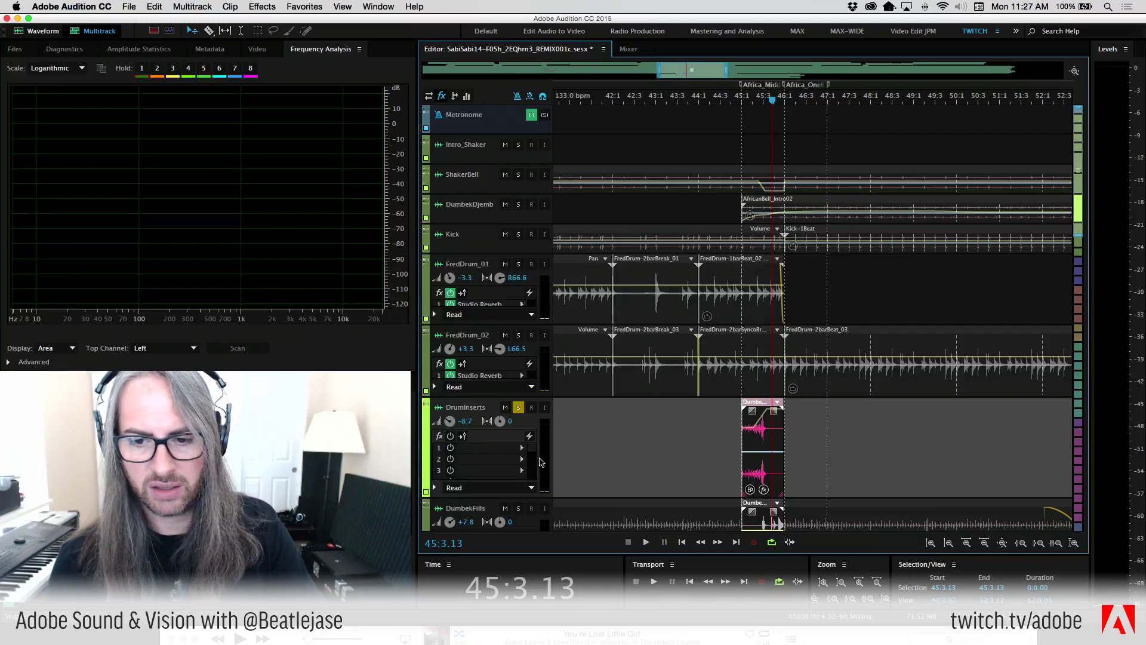
# Replay the soloed DrumInserts track from 44:4.03 through its bar 45 clip
pyautogui.click(735, 101)
pyautogui.press('space')
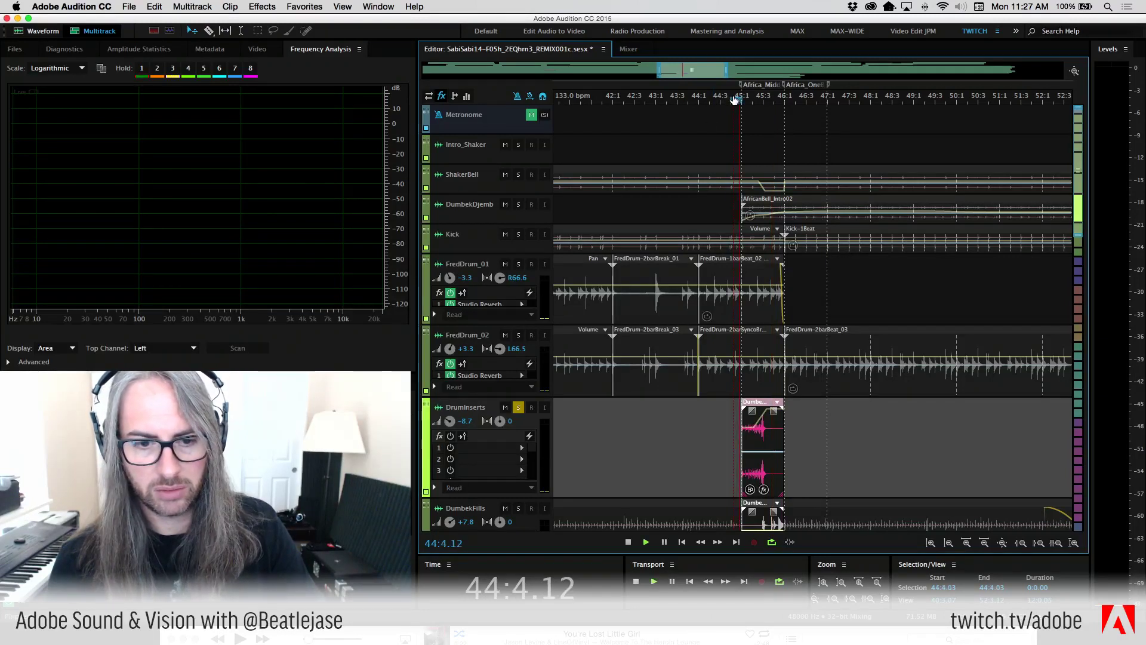
pyautogui.press('space')
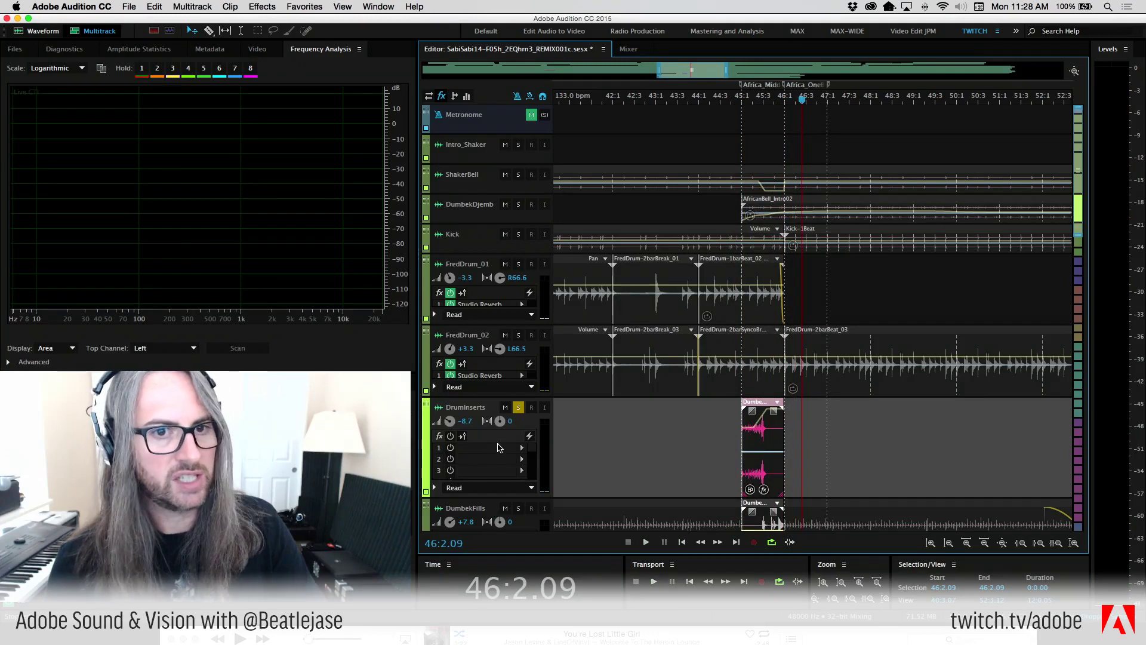
# Check the input and output routing of the DrumInserts track and return to the effects view
pyautogui.click(429, 96)
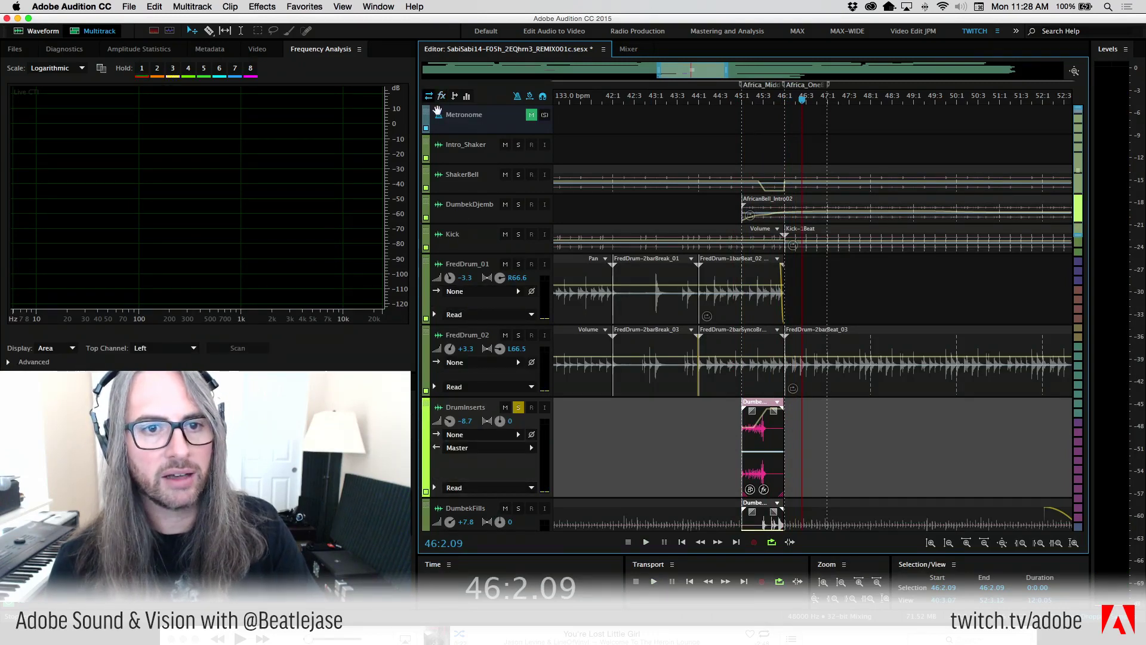
pyautogui.click(442, 97)
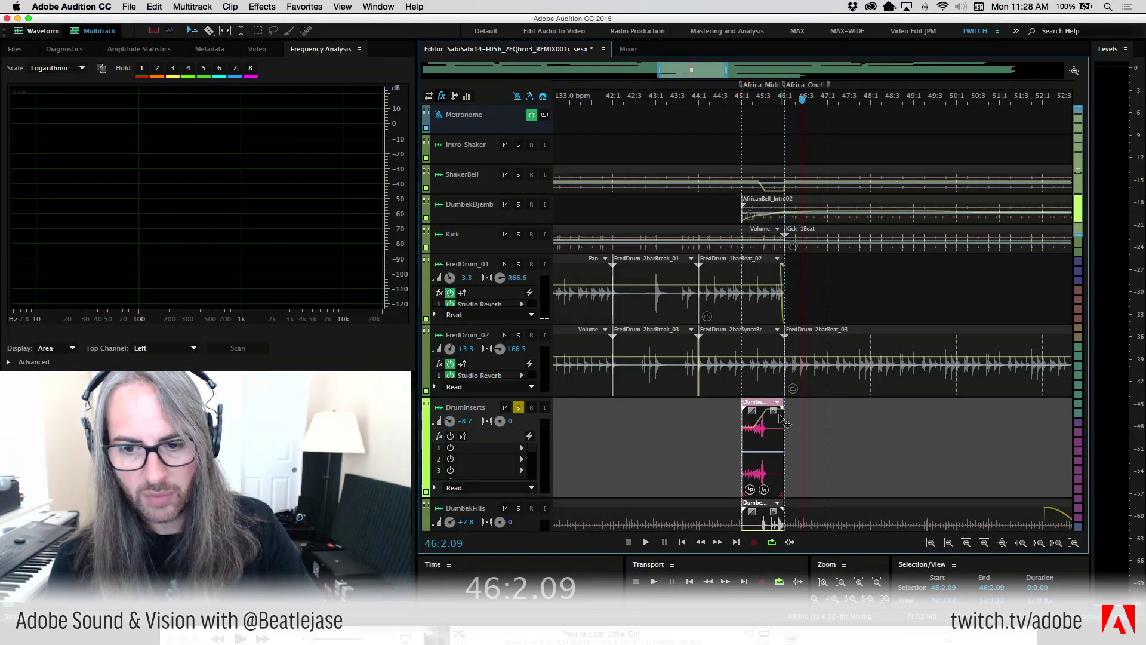
# Try a short fade-out at the end of the DrumInserts clip and play it from 44:3.15
pyautogui.moveTo(778, 412); pyautogui.dragTo(769, 412)
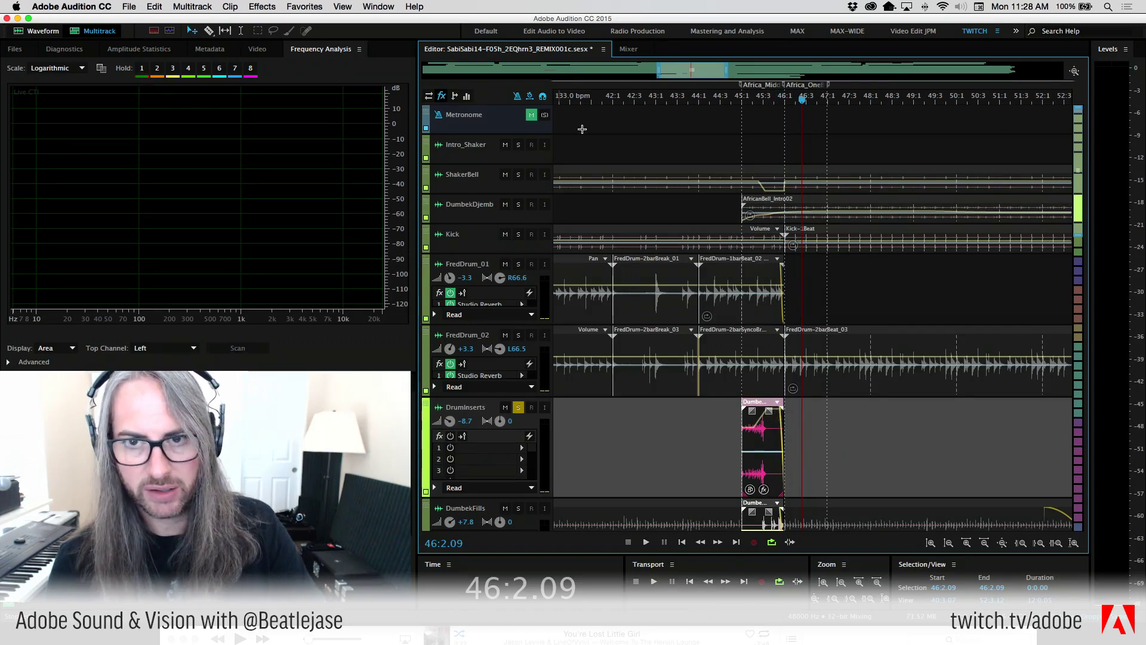
pyautogui.click(731, 106)
pyautogui.press('space')
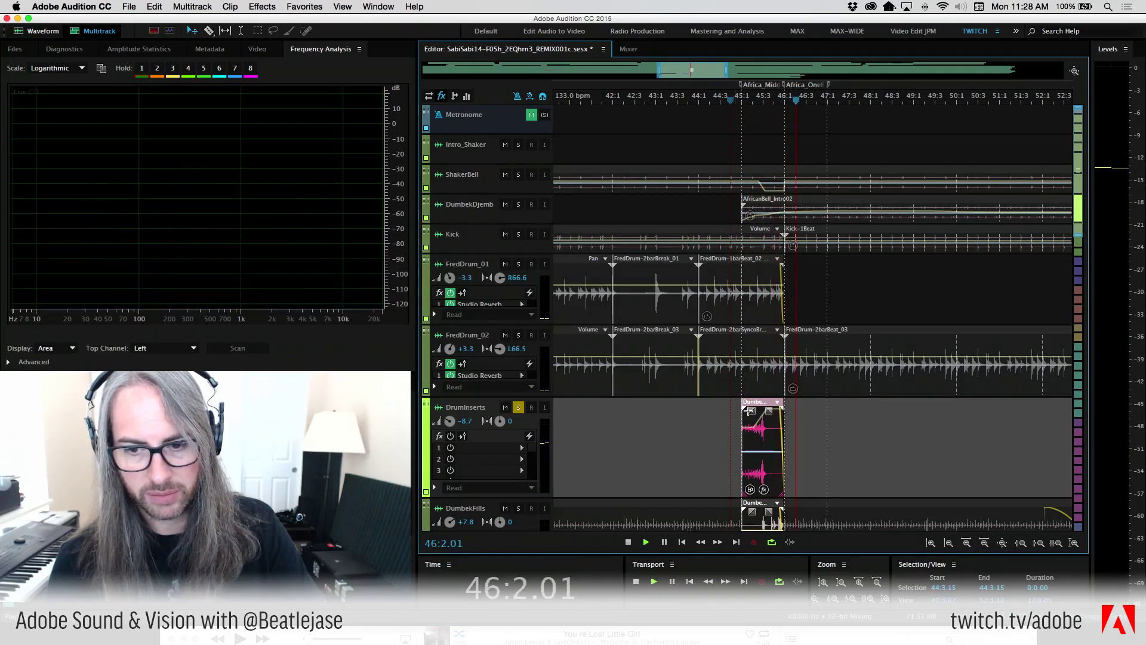
pyautogui.press('space')
pyautogui.moveTo(769, 411); pyautogui.dragTo(784, 412)
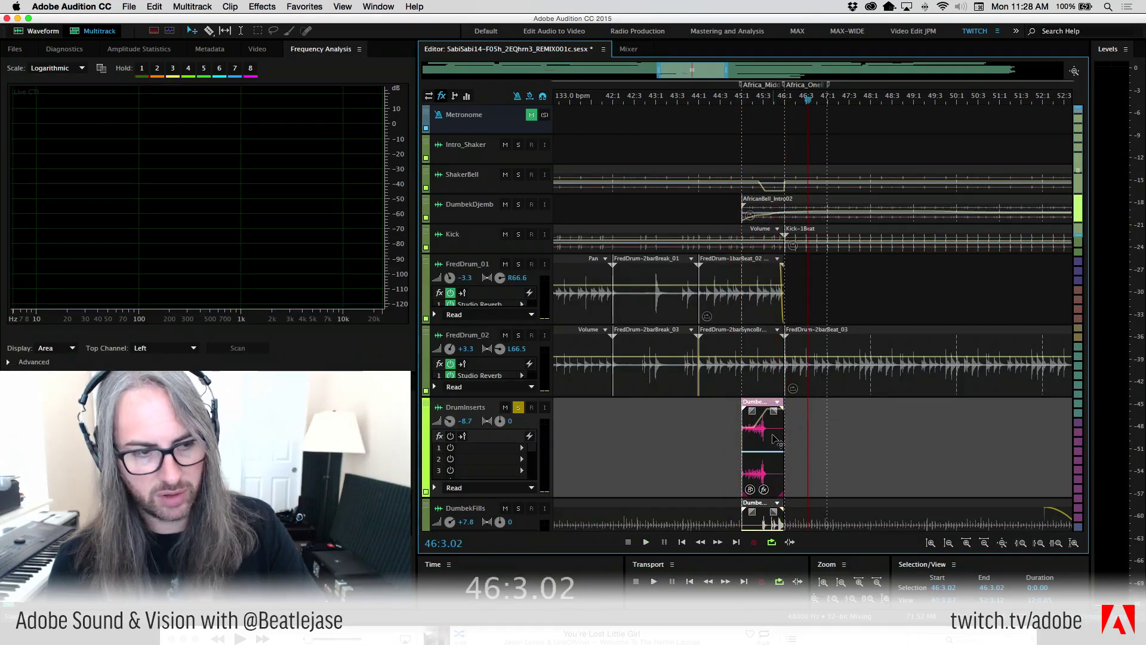
# Insert 0:1.00 of silence at 46:1.00 in the DrumInserts clip's source file and return to the multitrack session
pyautogui.doubleClick(775, 440)
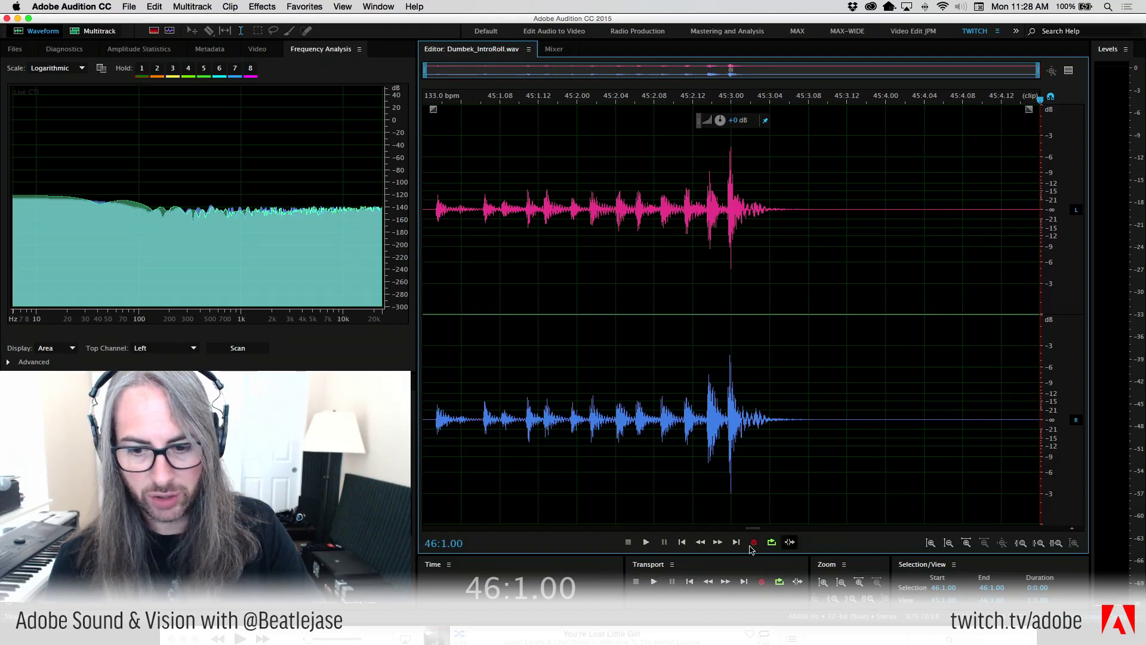
pyautogui.click(158, 6)
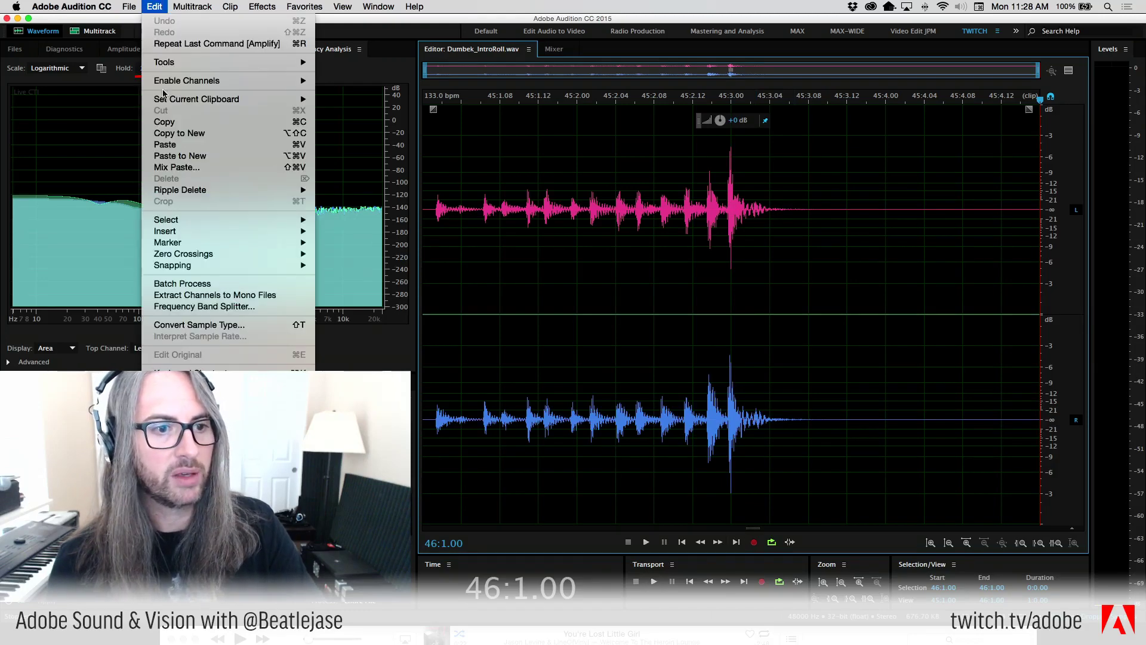
pyautogui.moveTo(179, 232)
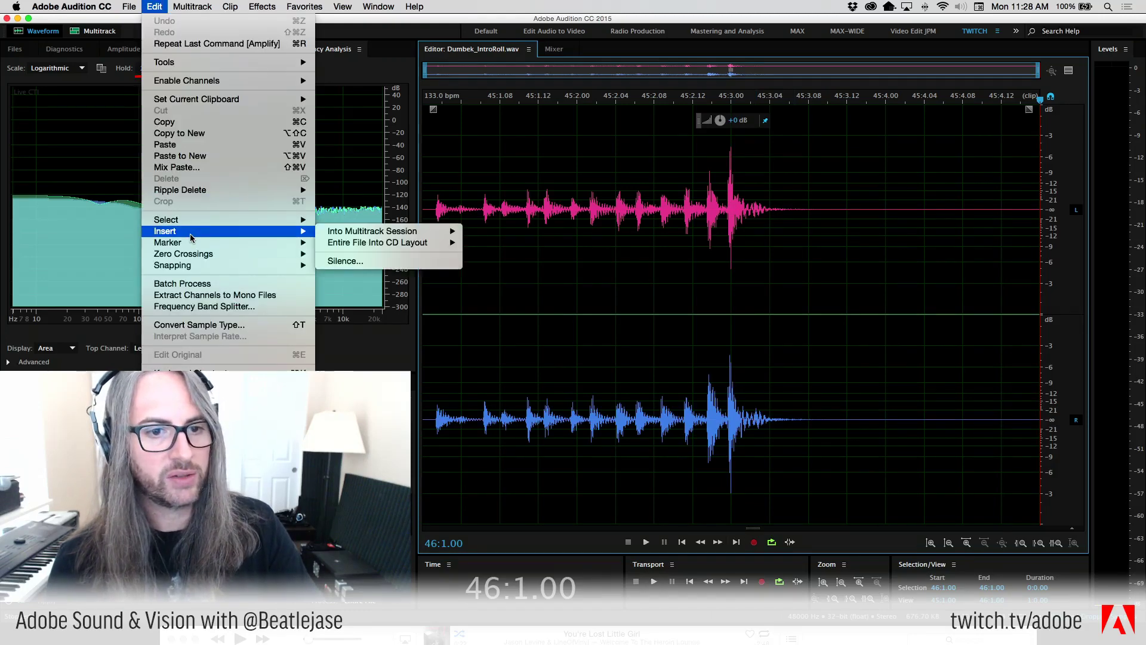
pyautogui.click(409, 262)
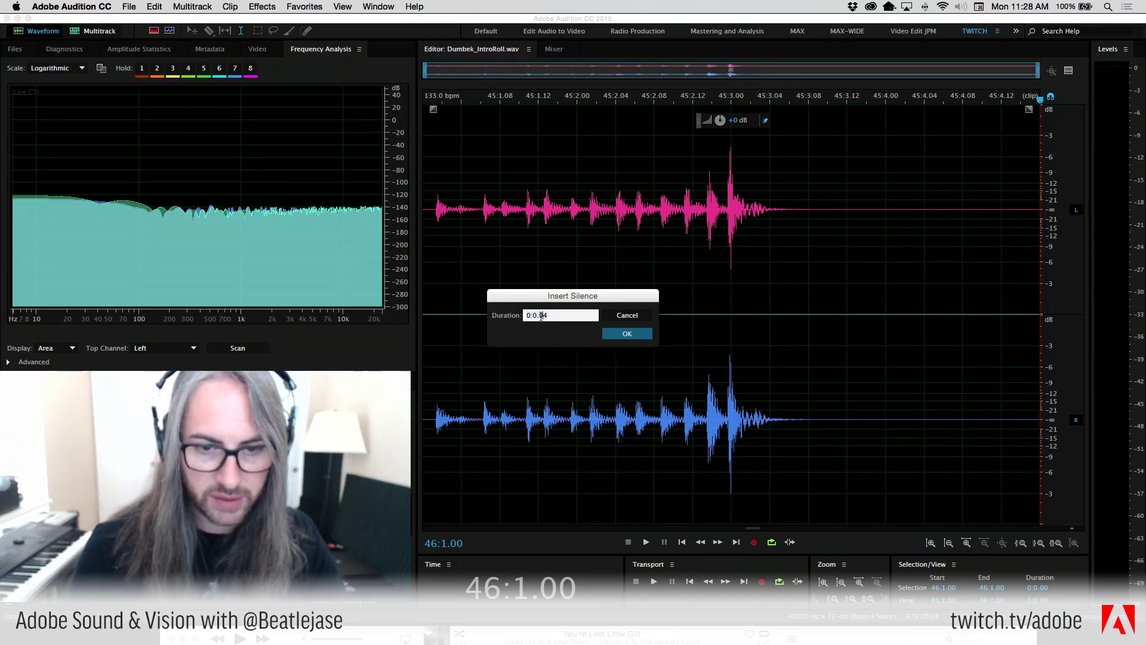
pyautogui.write('0:0.750')
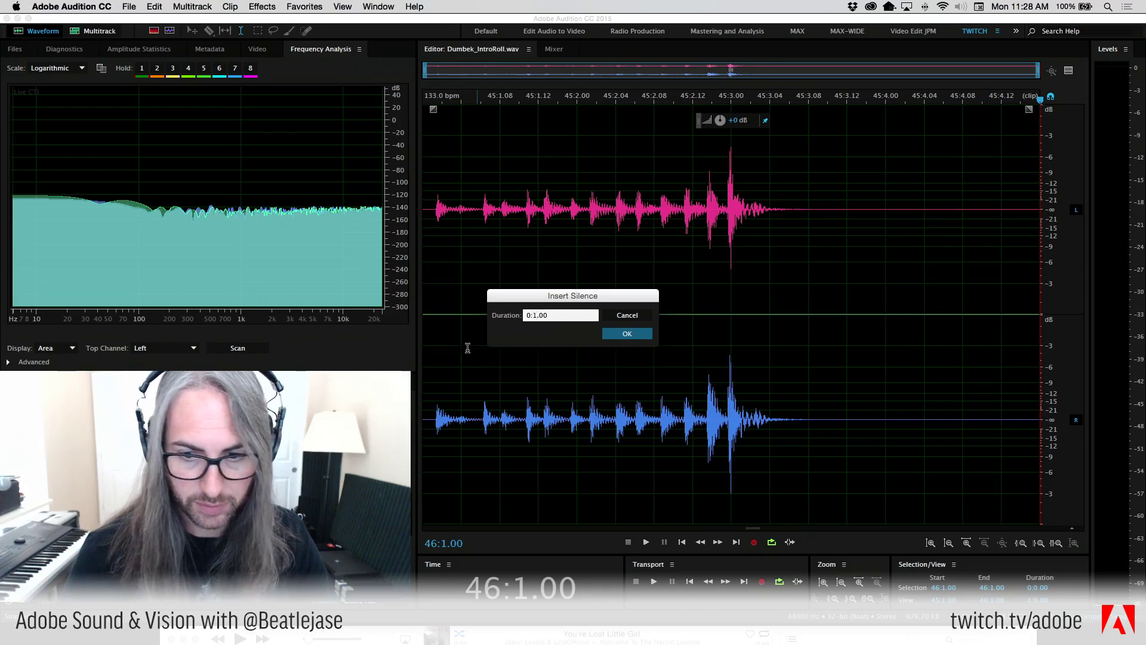
pyautogui.press('Return')
pyautogui.click(697, 350)
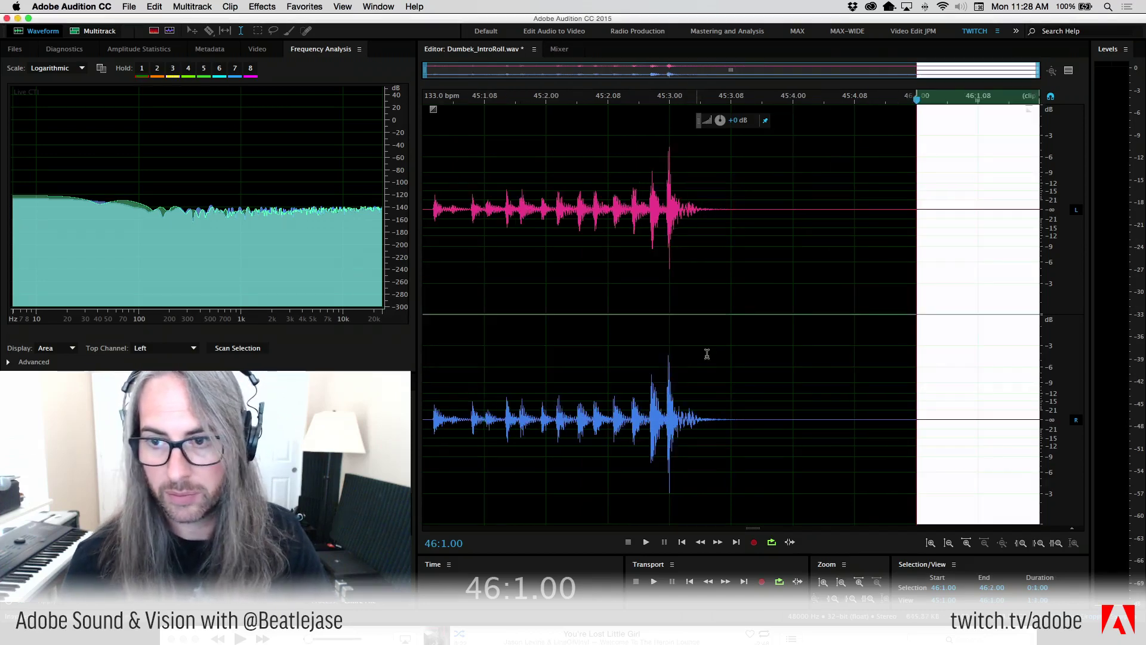
pyautogui.click(798, 352)
pyautogui.click(87, 31)
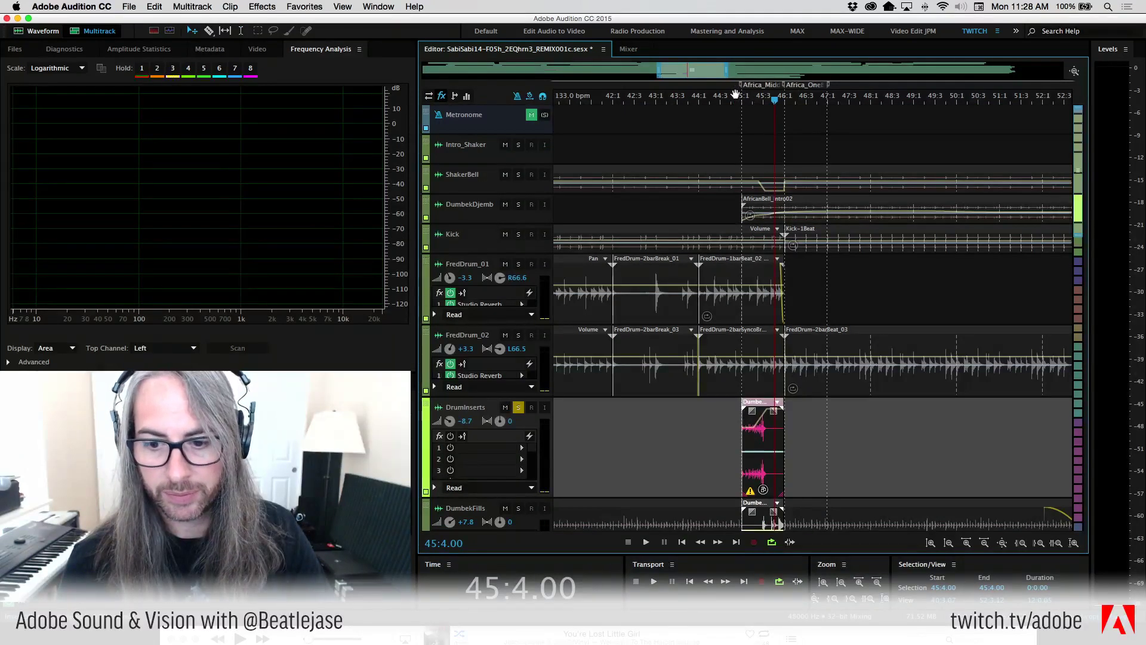
# Try extending the end of the grouped DrumInserts clip from 46:1 to about 46:2
pyautogui.moveTo(781, 491); pyautogui.dragTo(798, 491)
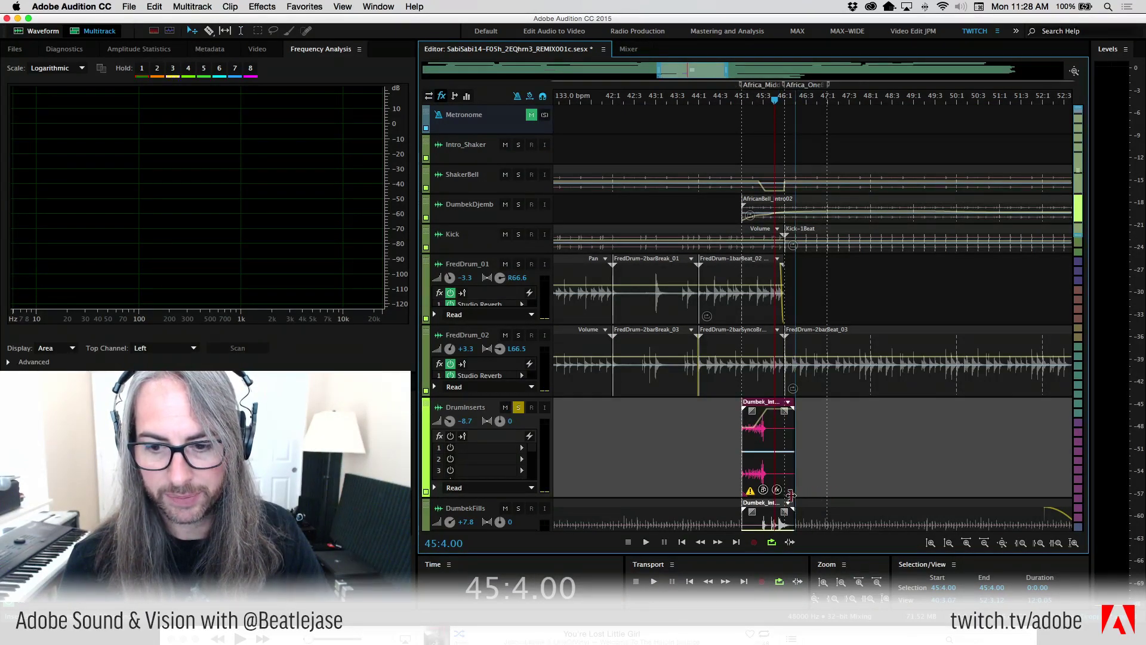
pyautogui.moveTo(791, 495); pyautogui.dragTo(782, 495)
pyautogui.click(813, 463)
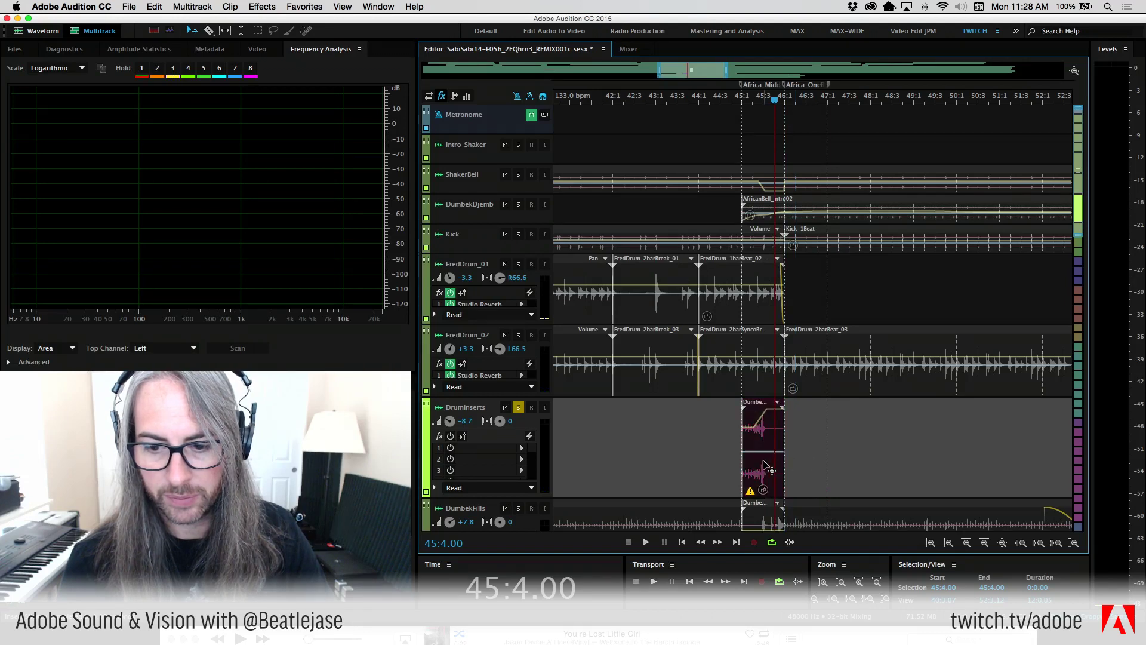
# Suspend clip groups and ungroup the bar 45 clips on the DrumInserts and DumbekFills tracks
pyautogui.click(769, 468)
pyautogui.rightClick(765, 468)
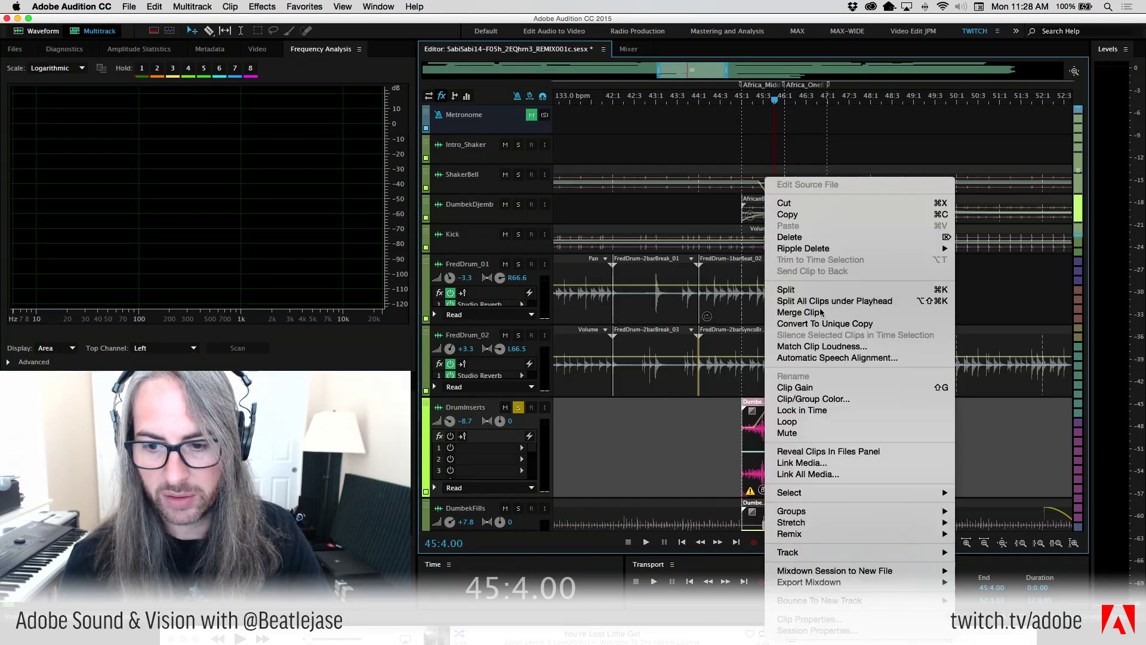
pyautogui.moveTo(843, 514)
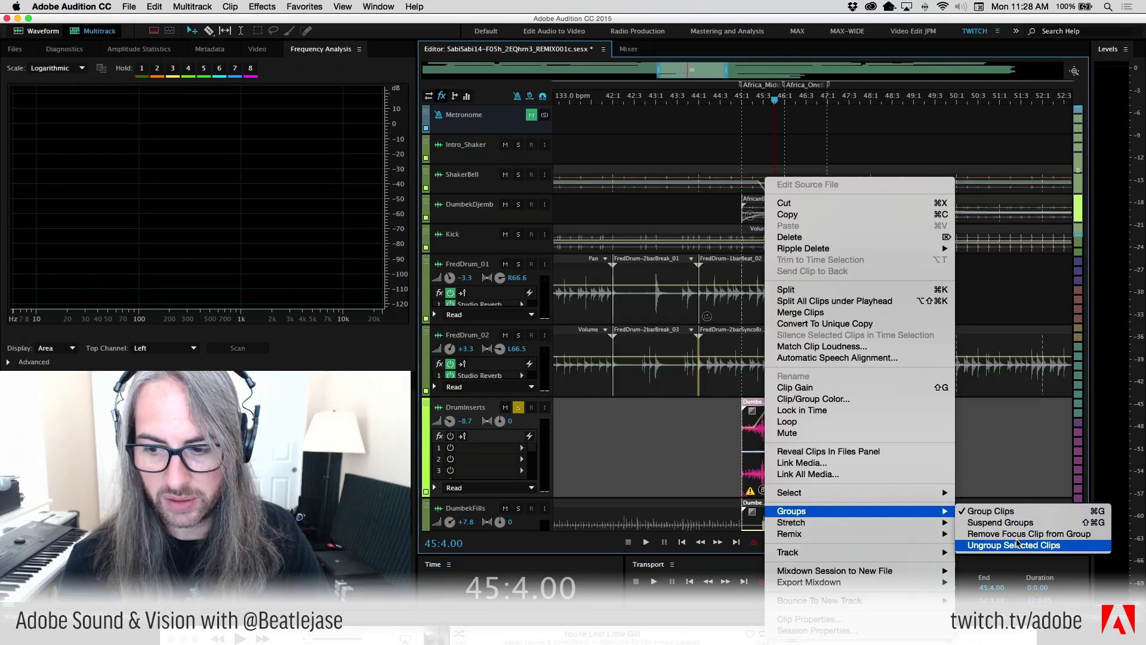
pyautogui.click(1012, 522)
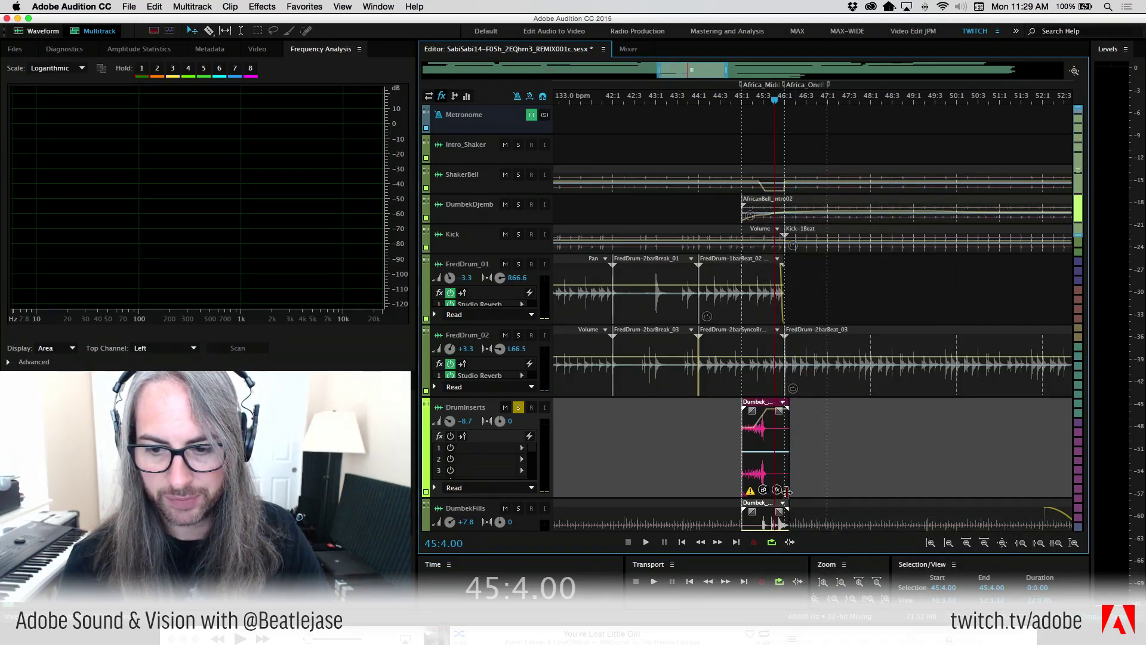
pyautogui.rightClick(780, 449)
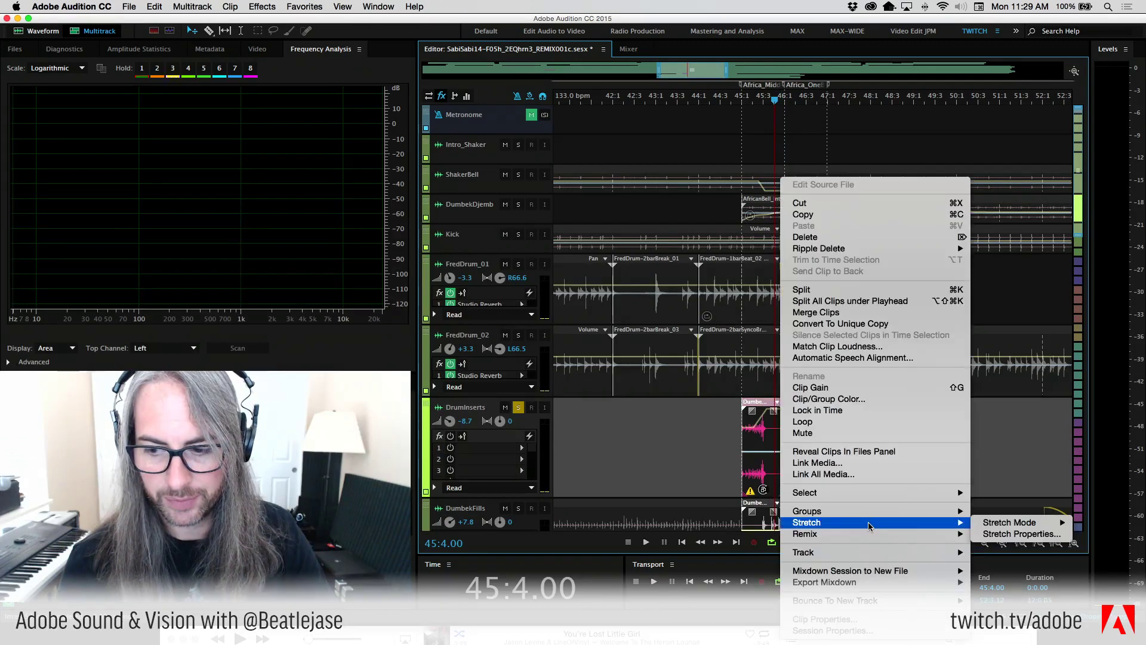
pyautogui.moveTo(870, 511)
pyautogui.click(1013, 514)
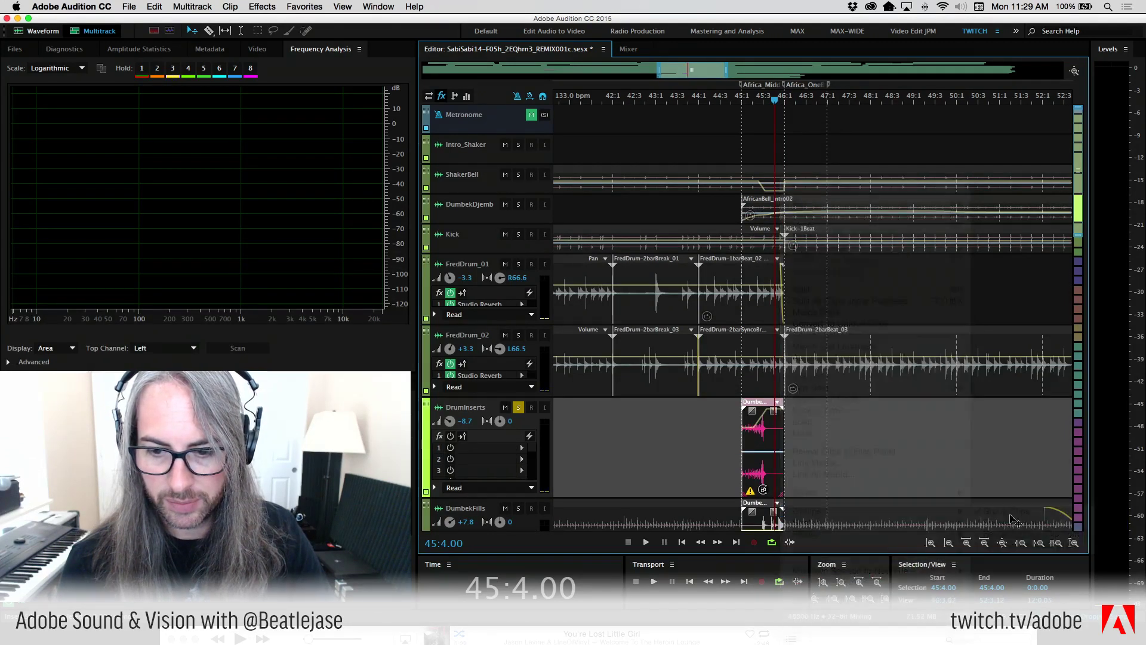
# Extend the end of the ungrouped DrumInserts clip alone to about 46:2
pyautogui.moveTo(783, 494); pyautogui.dragTo(785, 495)
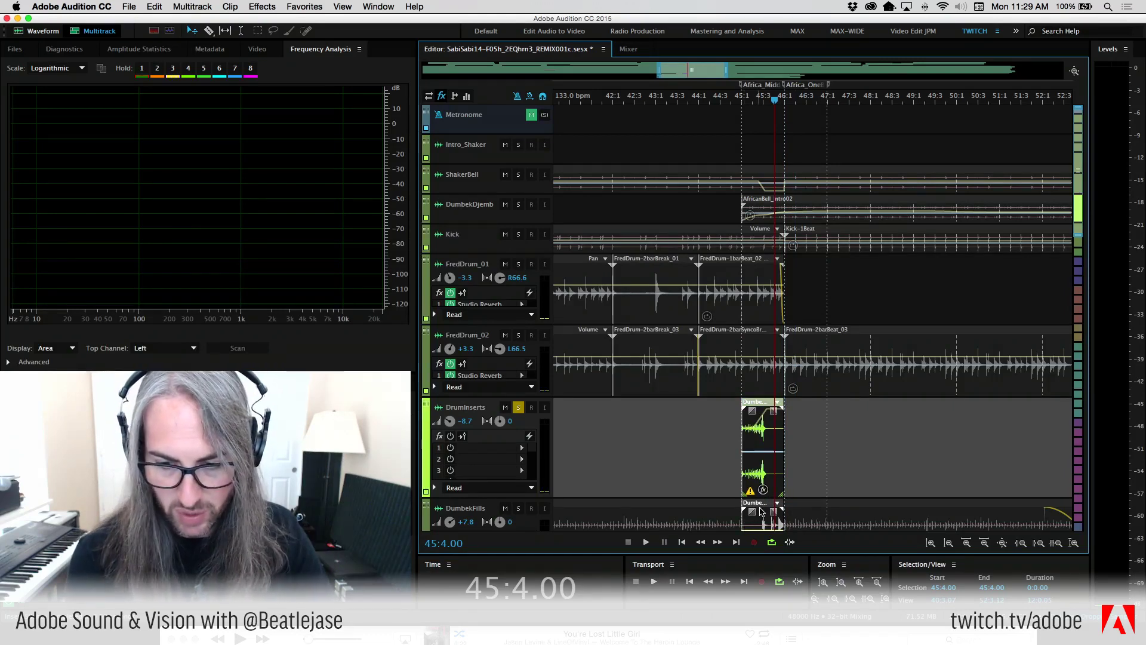
pyautogui.click(762, 510)
pyautogui.moveTo(782, 495); pyautogui.dragTo(794, 494)
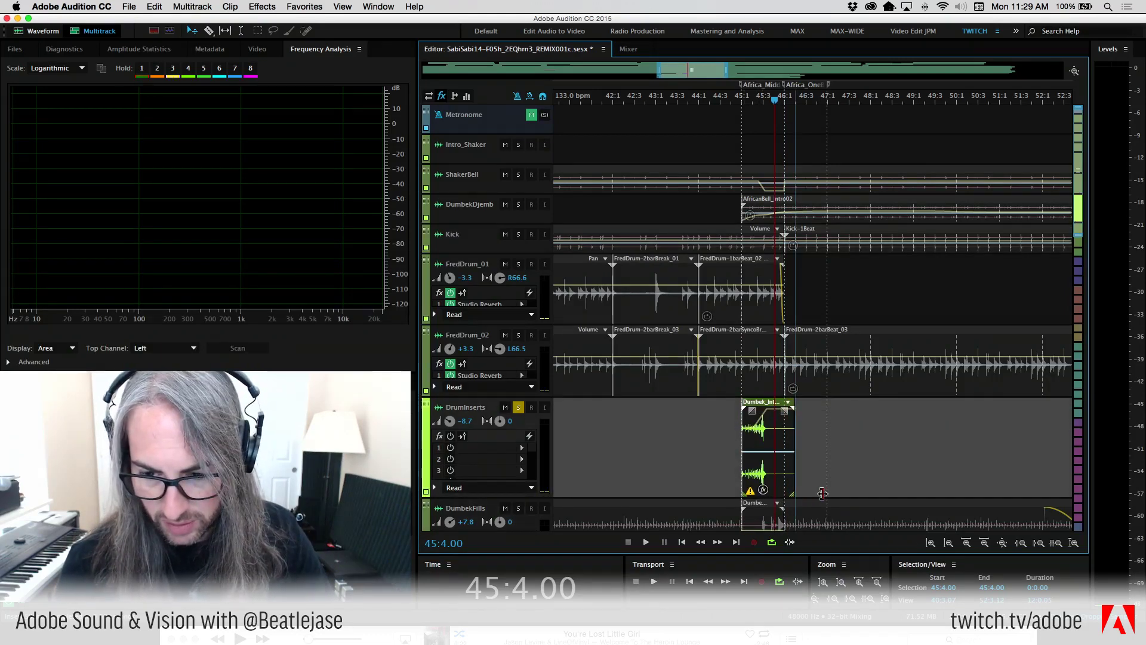
# Turn off the suspension of clip groups in the session
pyautogui.rightClick(769, 449)
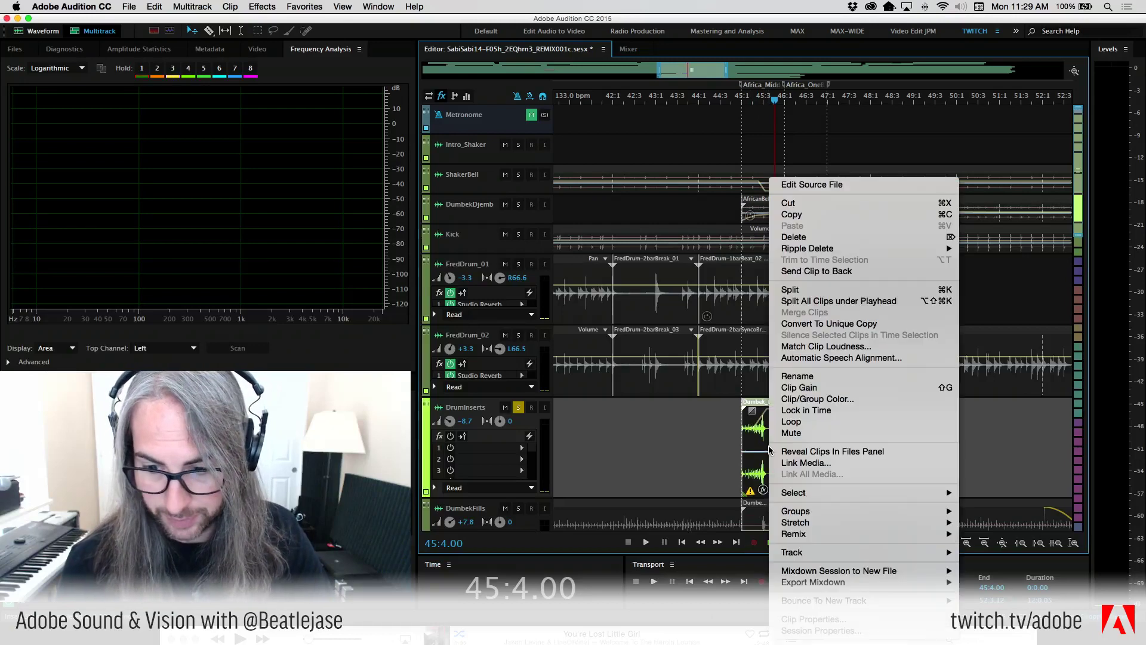
pyautogui.moveTo(819, 516)
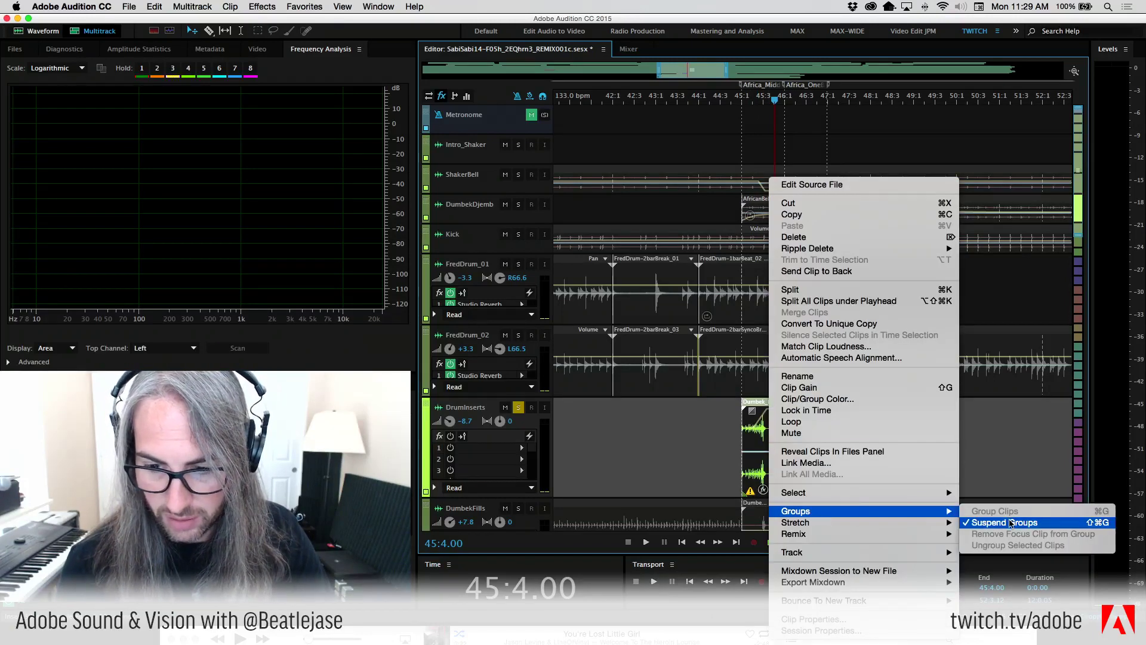
pyautogui.click(991, 523)
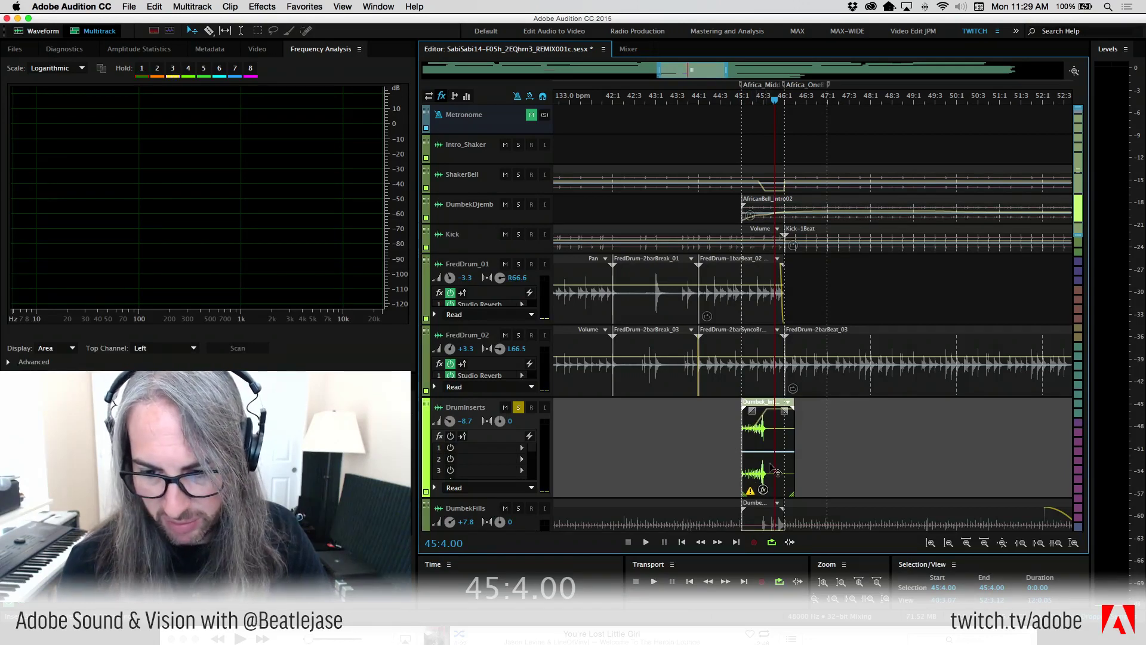
# Dismiss the out-of-sync source media warning on the DrumInserts clip
pyautogui.rightClick(750, 492)
pyautogui.press('Escape')
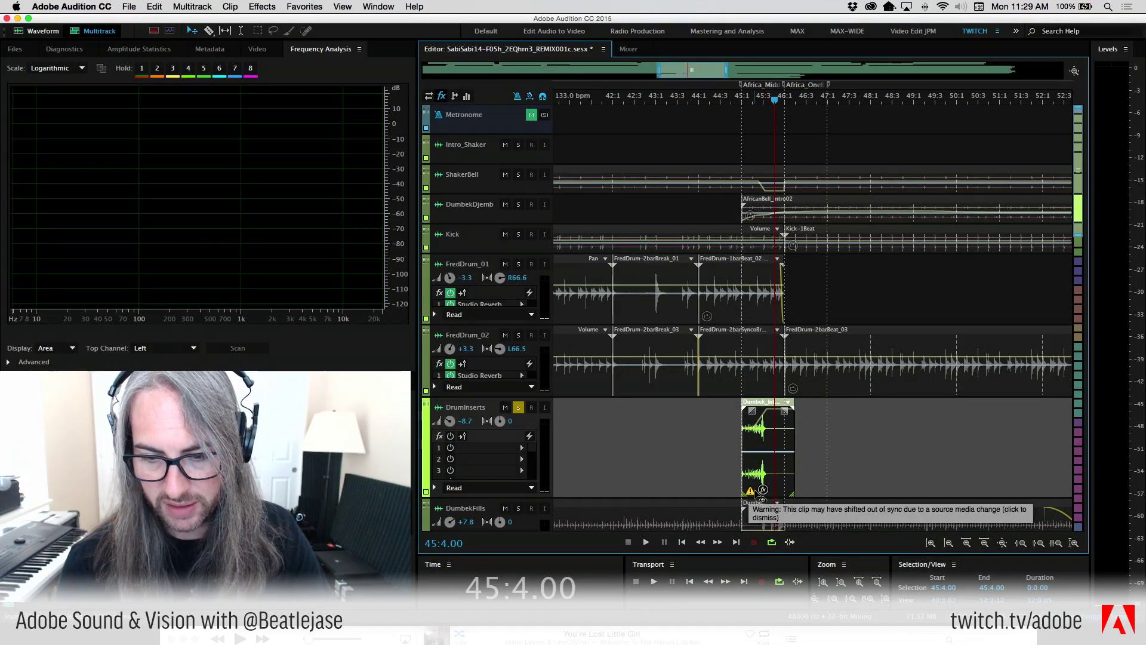
pyautogui.click(750, 492)
pyautogui.click(765, 500)
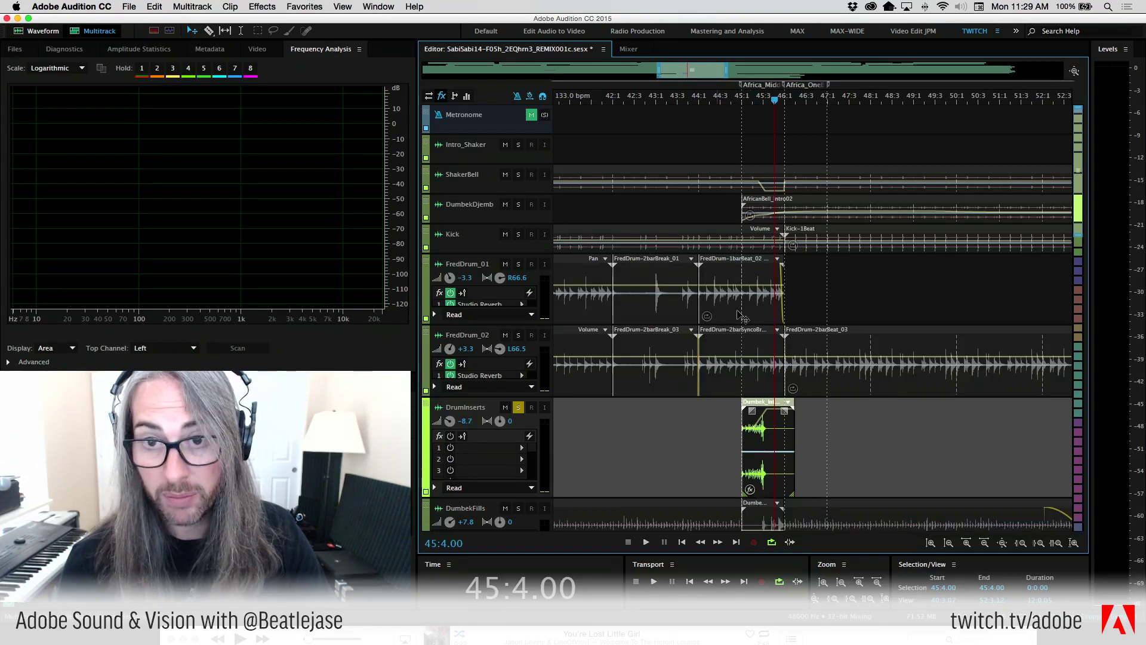
# Play the soloed DrumInserts track from 44:4.05 through the end of its extended clip
pyautogui.click(734, 99)
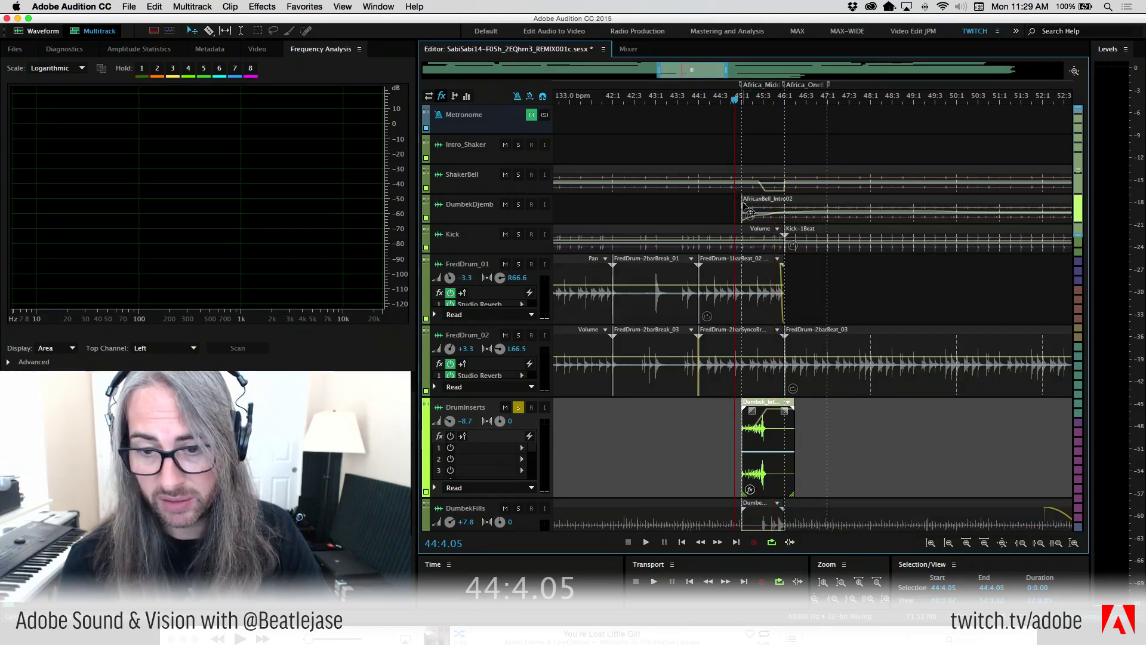
pyautogui.press('space')
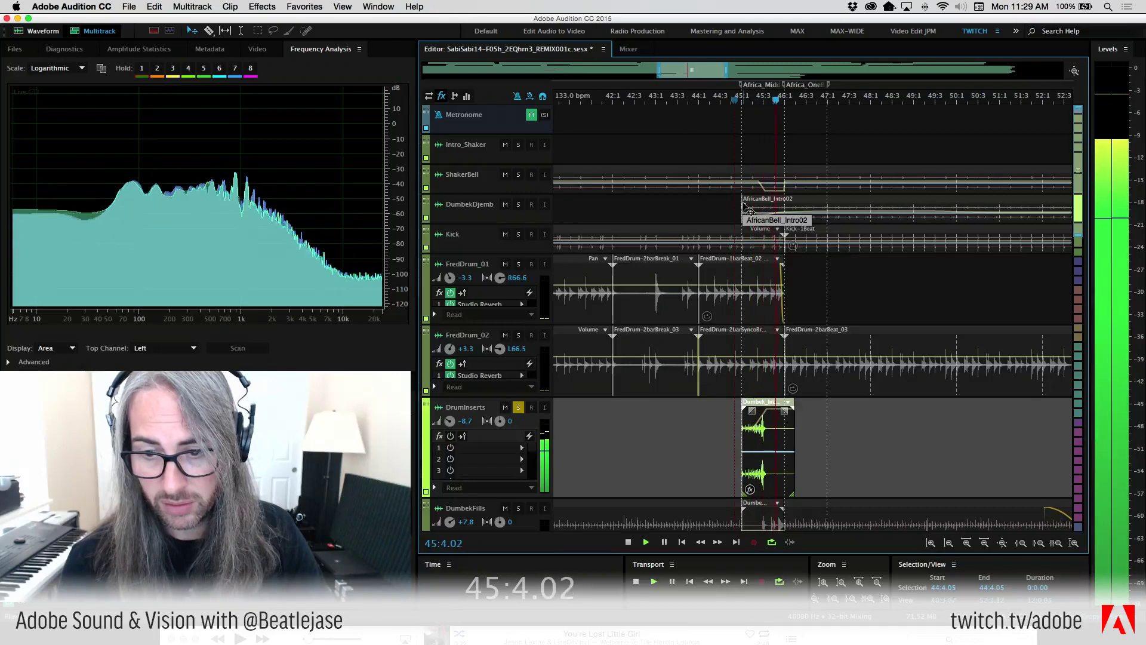
pyautogui.press('space')
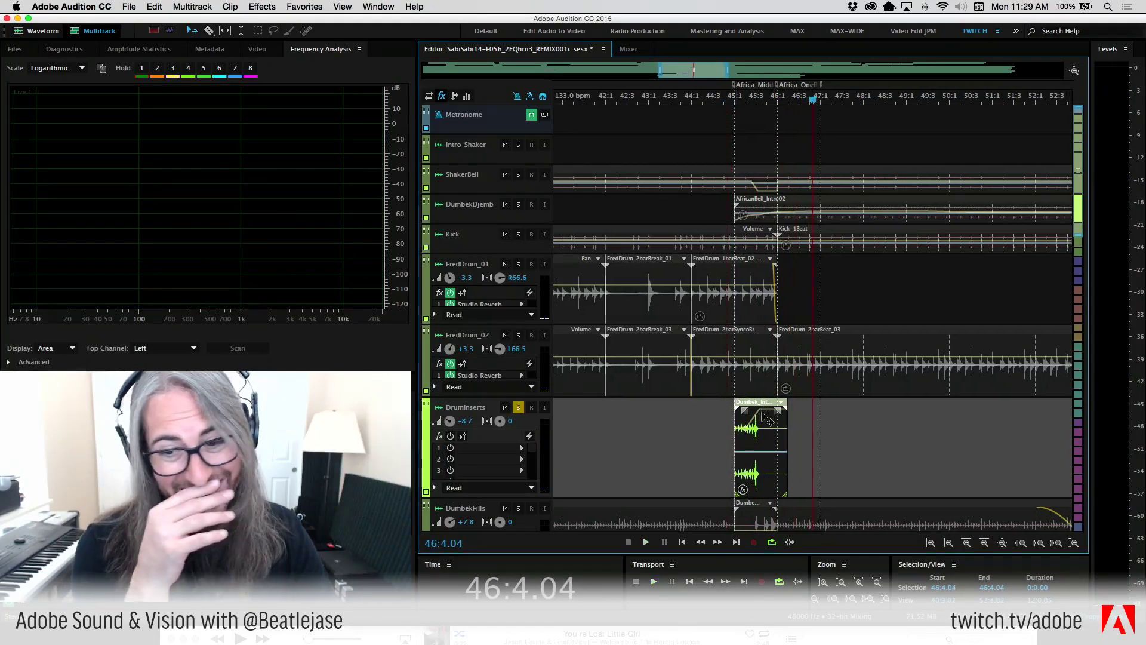
# Extend the fade-out of the selected Dumbek clip on the DrumInserts track to linear value 34 and place the playhead near bar 44
pyautogui.moveTo(779, 411); pyautogui.dragTo(767, 411)
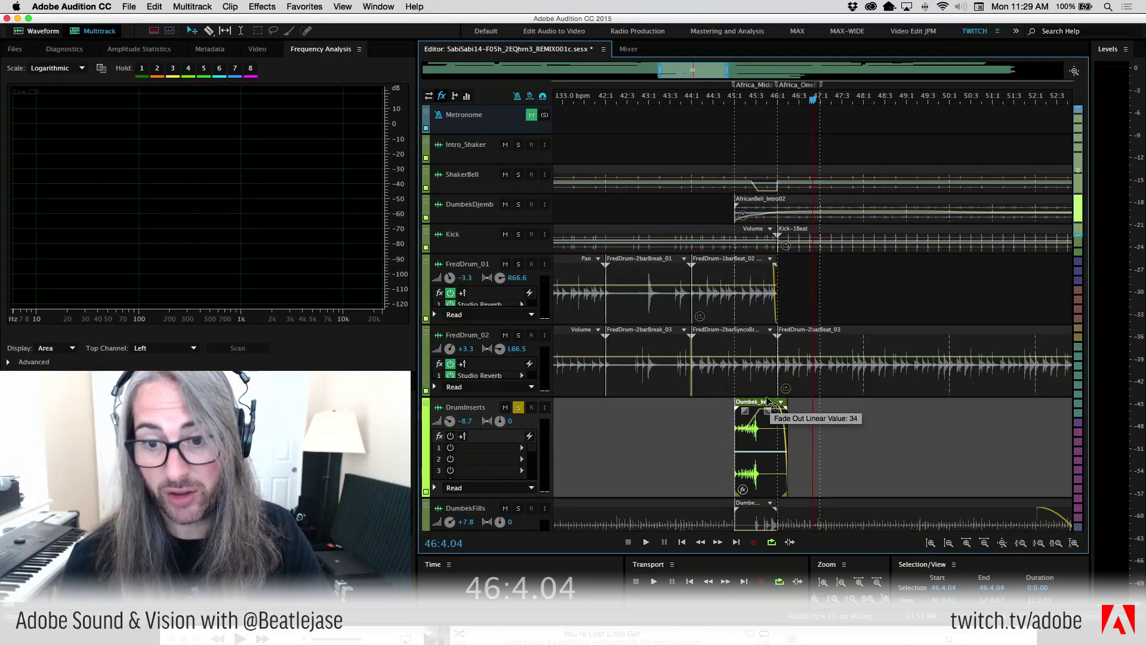
pyautogui.click(698, 98)
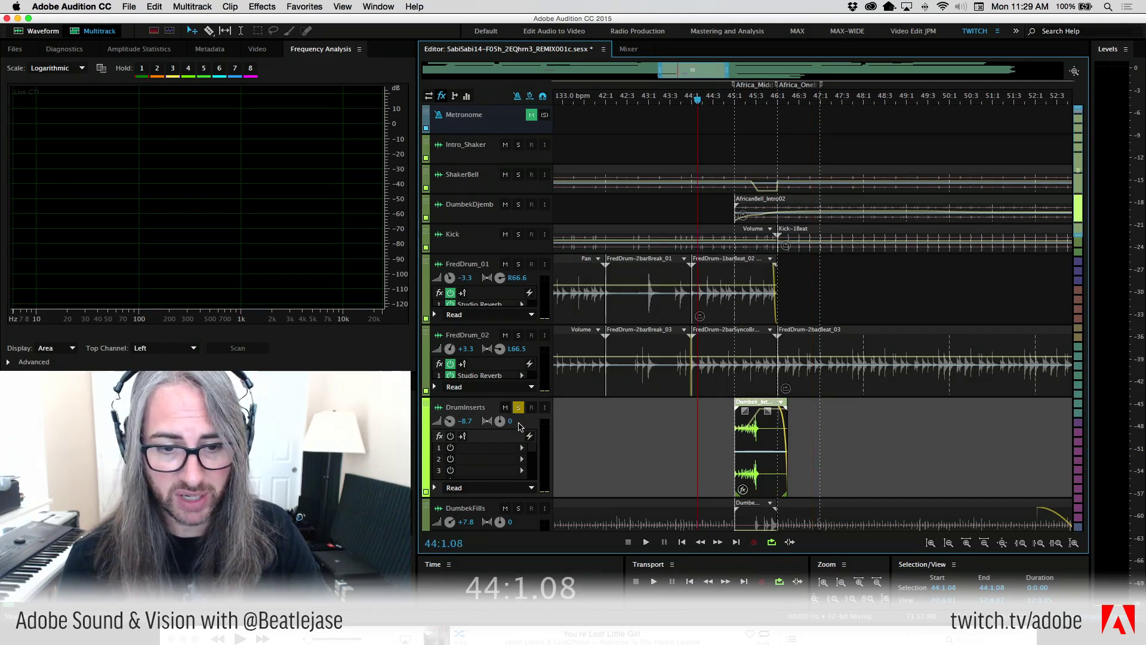
# Solo DumbekFills, both FredDrum tracks and DumbekDjemb alongside DrumInserts, and play the transition into the Africa_MiddleEight marker
pyautogui.click(519, 508)
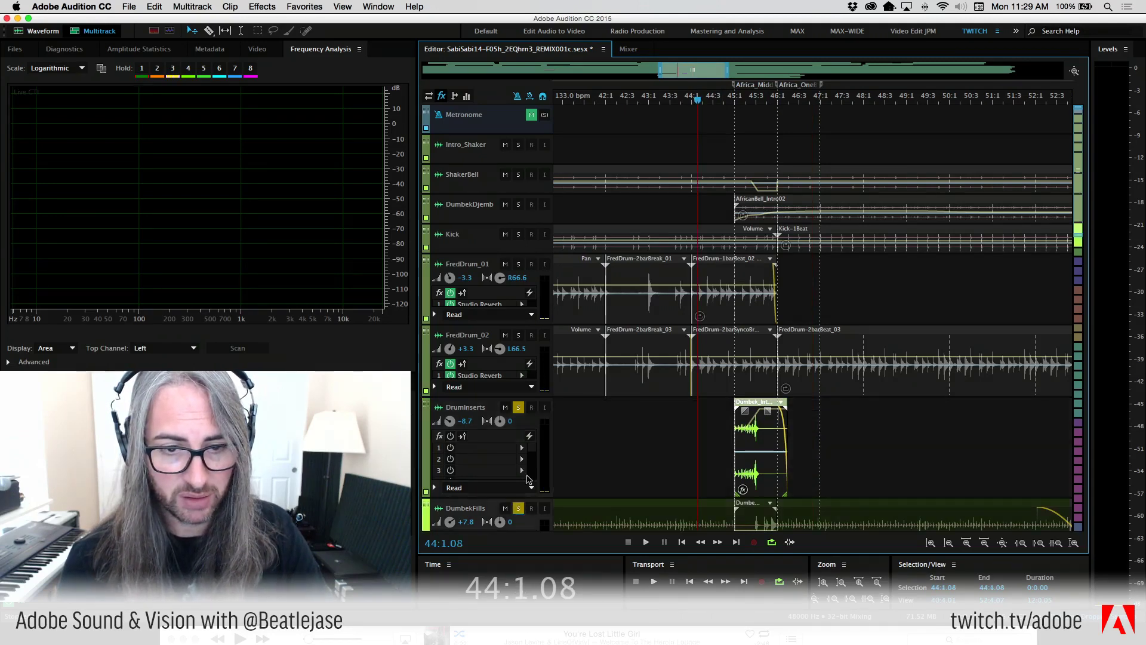
pyautogui.click(519, 335)
pyautogui.click(519, 264)
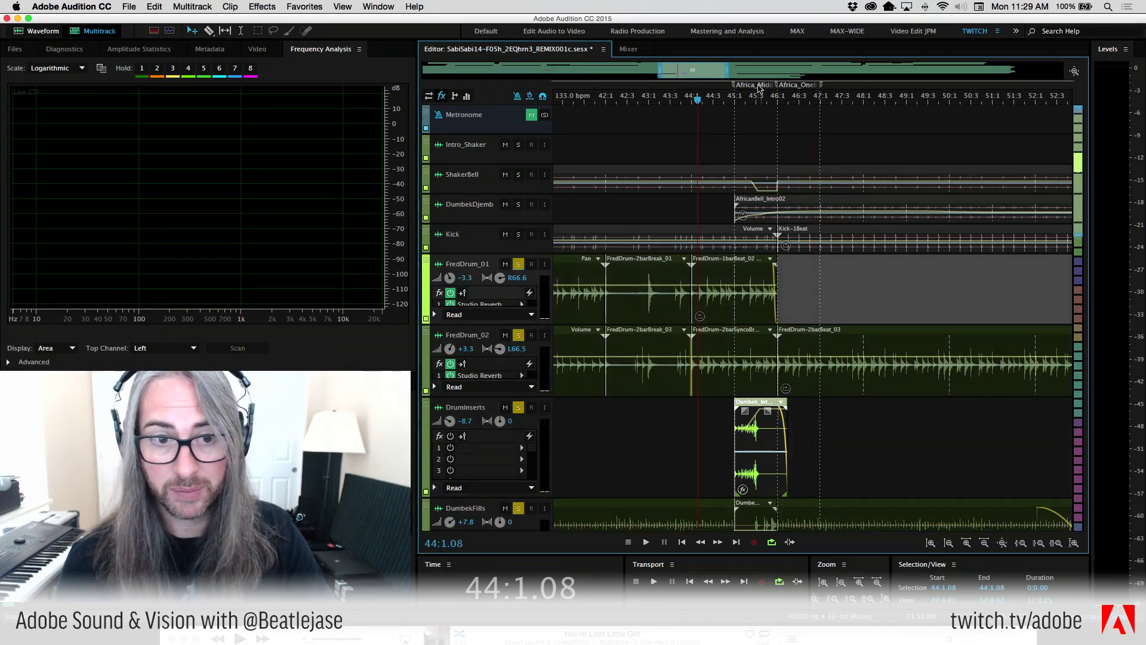
pyautogui.click(519, 204)
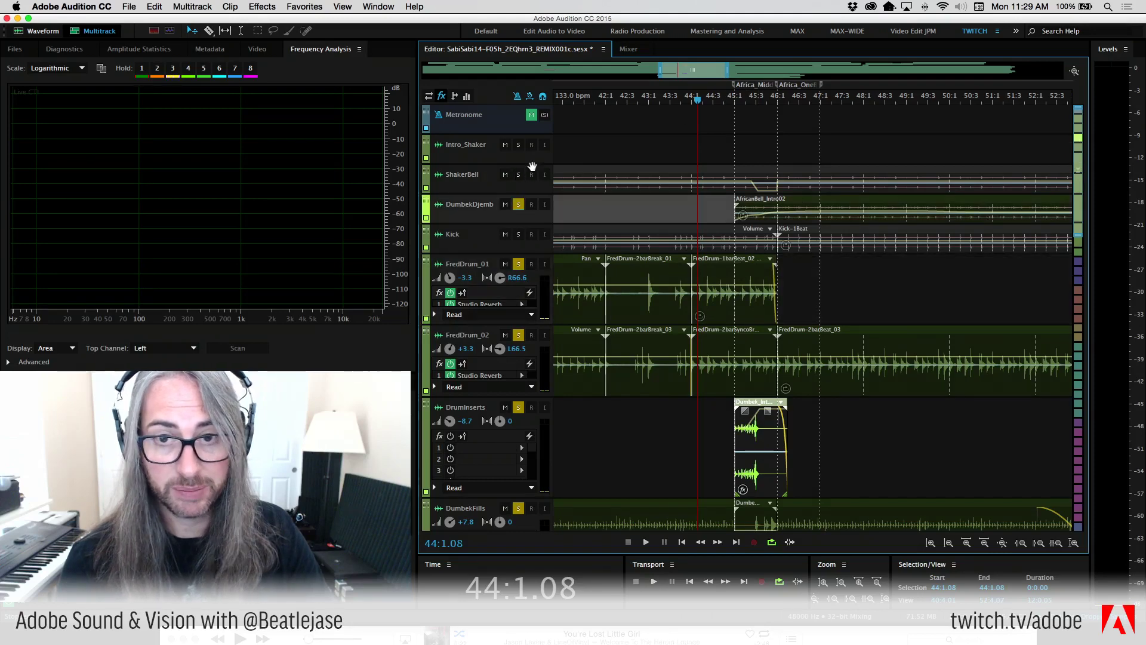
pyautogui.click(713, 98)
pyautogui.press('space')
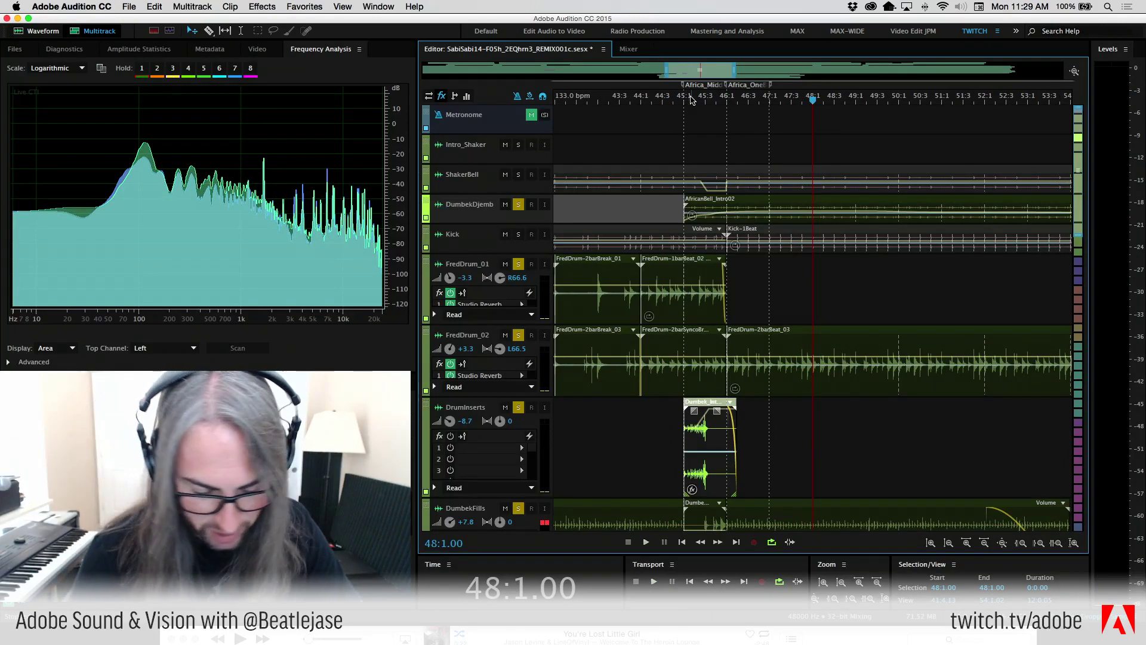
# Resume playback and nudge the playhead back repeatedly to replay the soloed drums around bars 43 to 47
pyautogui.press('space')
pyautogui.hotkey('alt', 'Left')
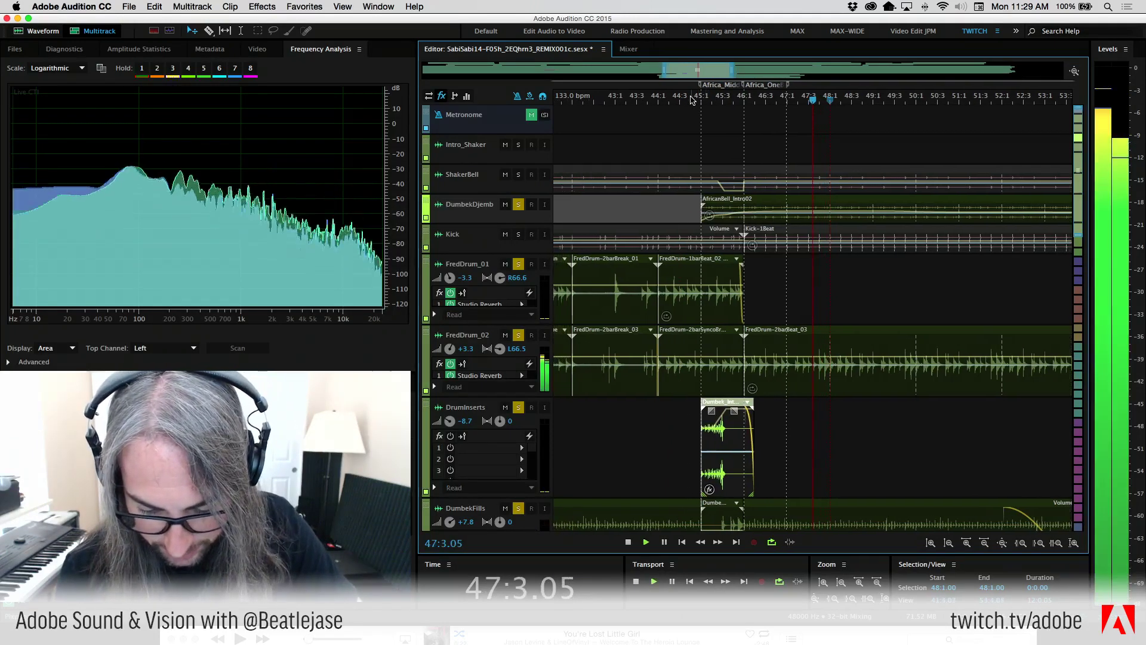
pyautogui.hotkey('alt', 'Left')
pyautogui.hotkey('alt', 'Left')
pyautogui.hotkey('alt', 'Left')
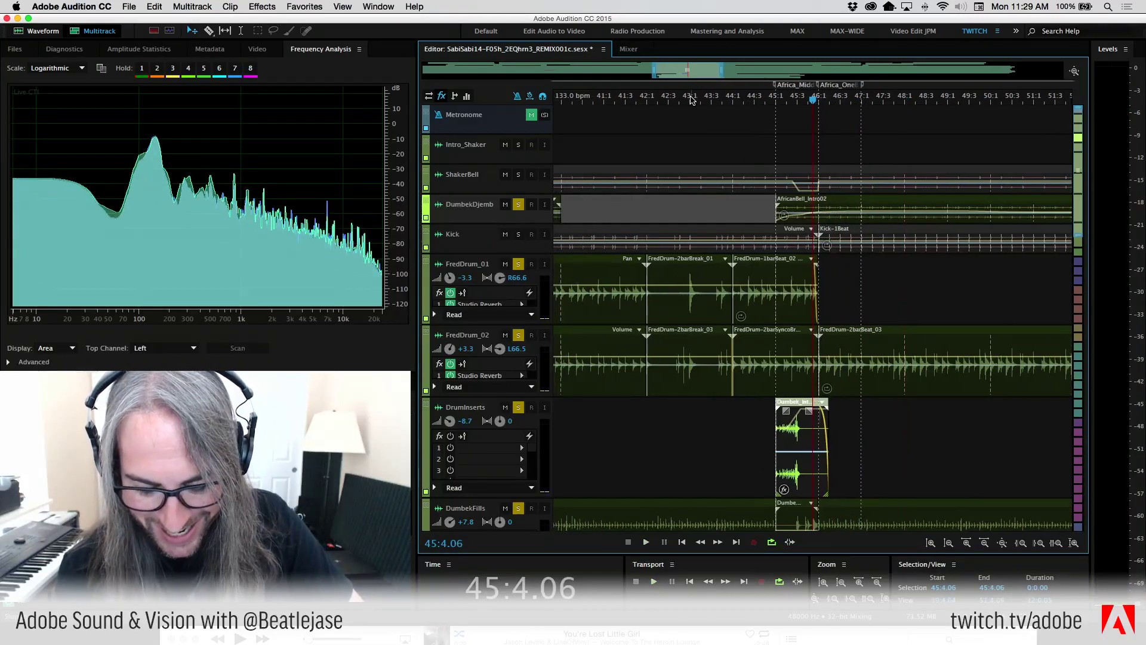
pyautogui.hotkey('alt', 'Left')
pyautogui.hotkey('alt', 'Left')
pyautogui.hotkey('alt', 'Left')
pyautogui.hotkey('alt', 'Left')
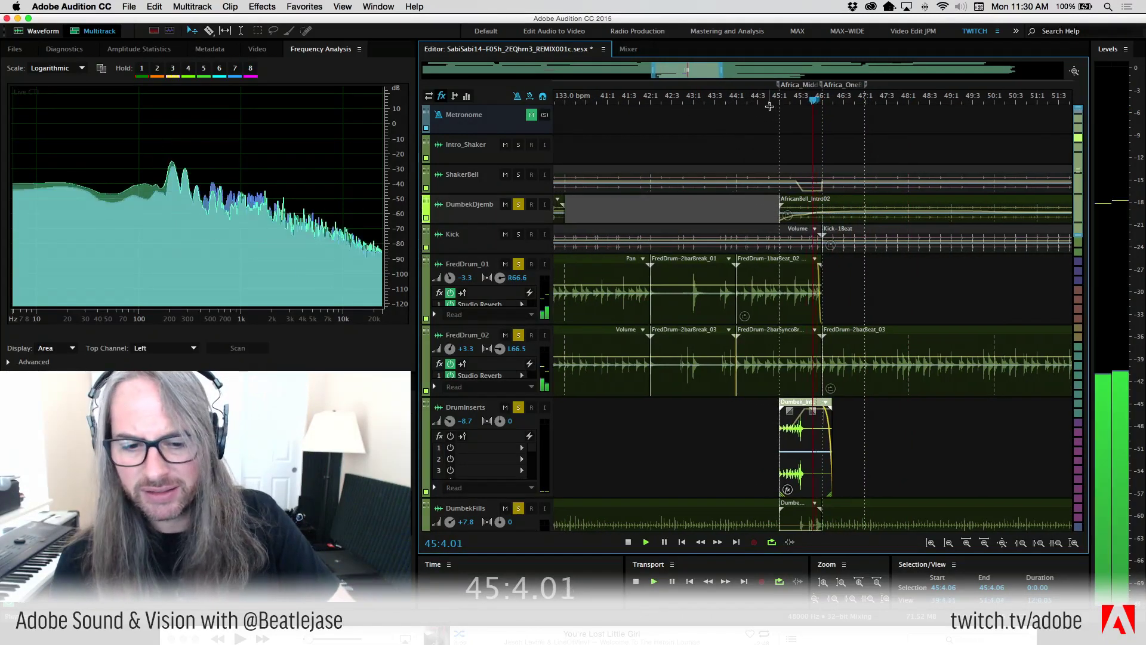
pyautogui.hotkey('alt', 'Left')
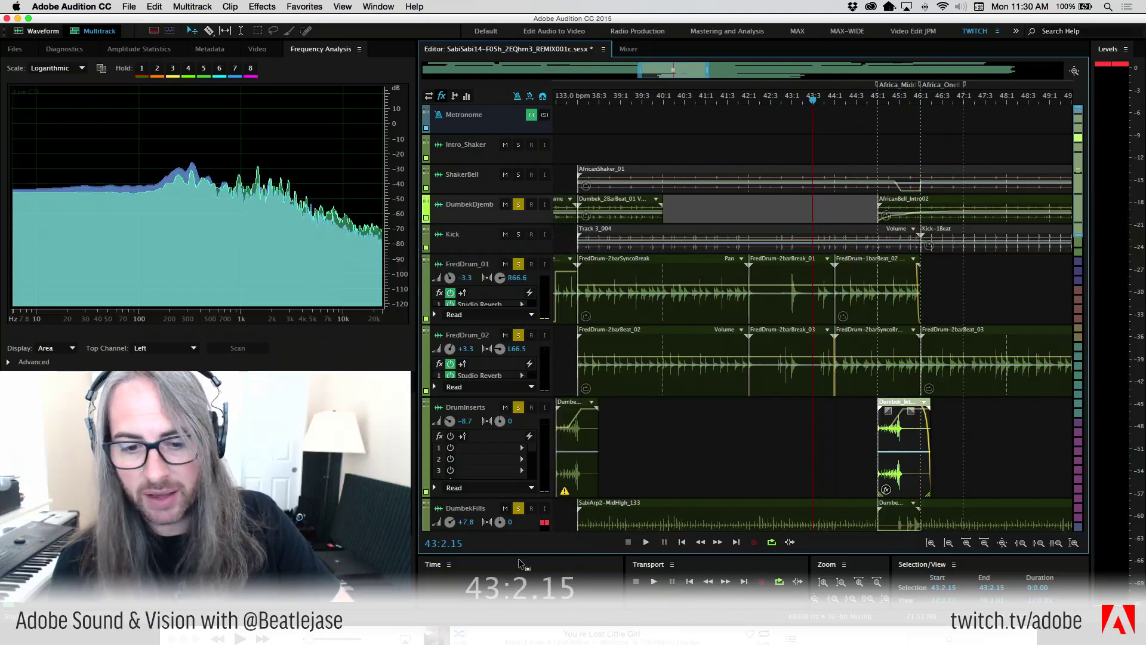
# Dismiss the warning on the earlier Dumbek_IntroRoll clip in the DrumInserts track
pyautogui.click(559, 499)
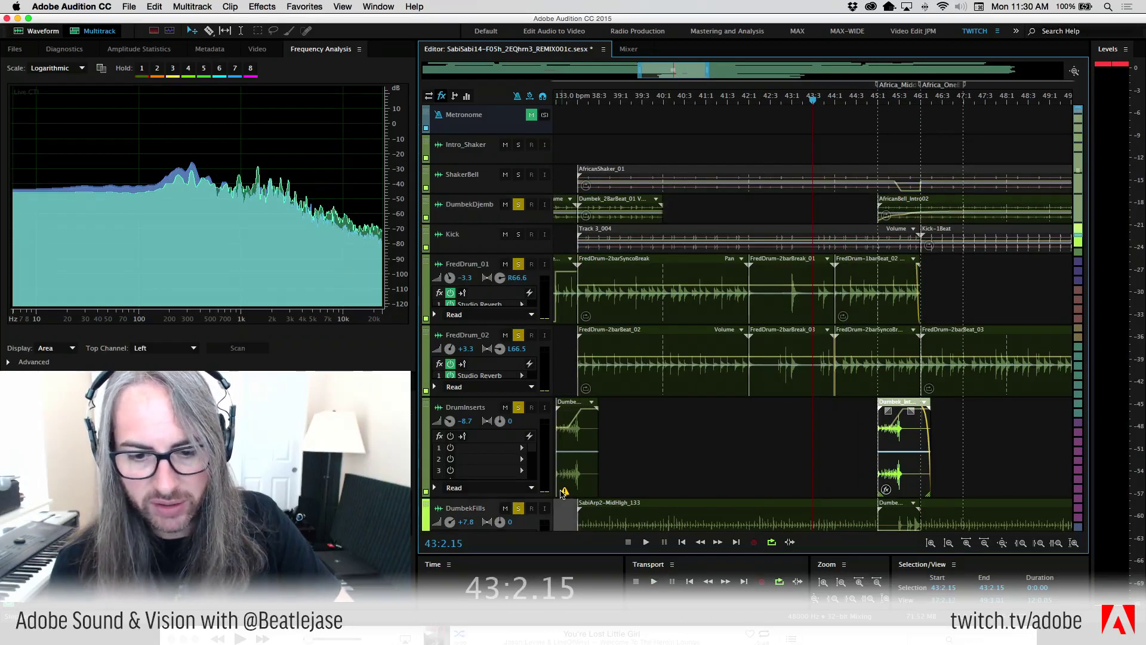
pyautogui.click(565, 493)
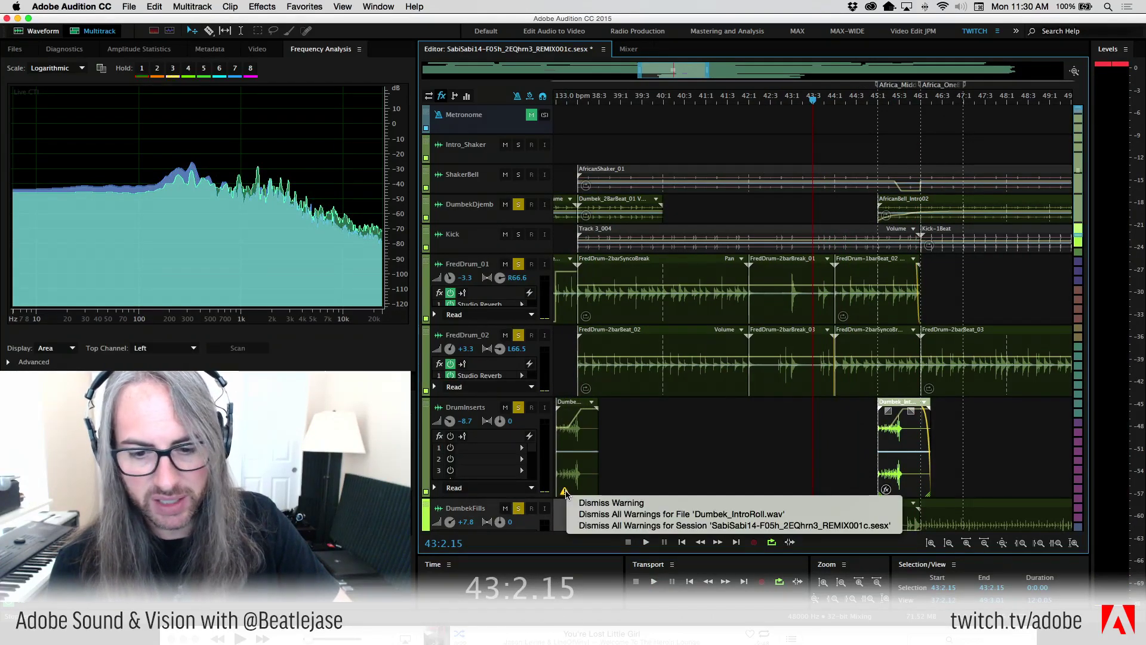
pyautogui.click(591, 505)
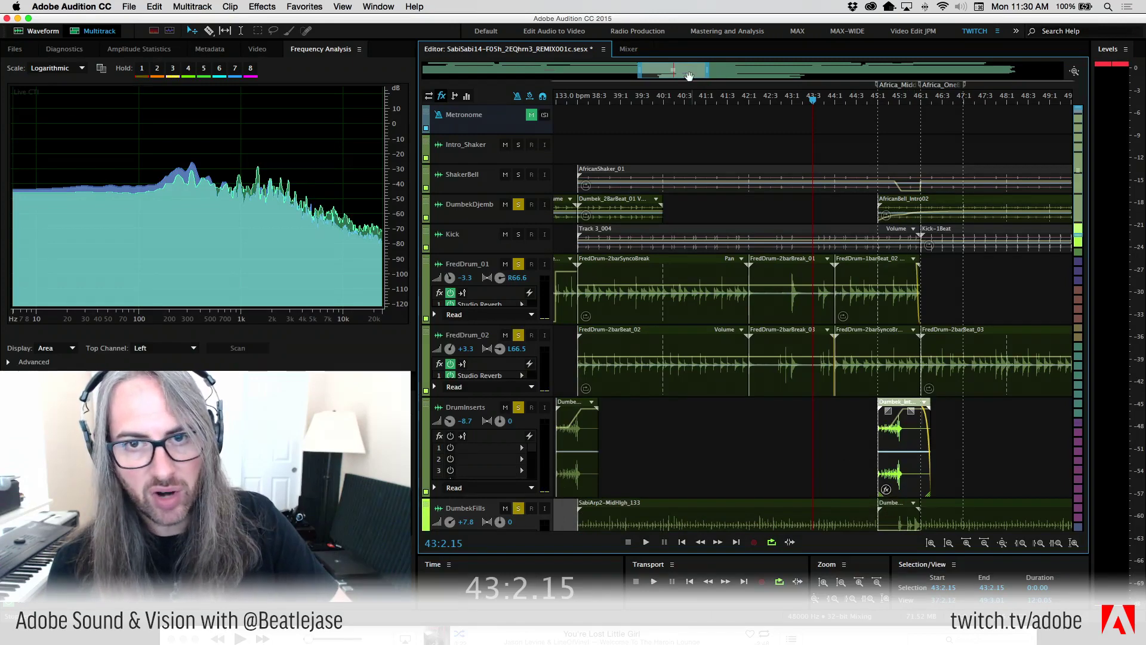
# Select the Dumbek_IntroPiece clip on the DumbekFills track and play the transition from about bar 43:4
pyautogui.scroll(5, 669, 72)
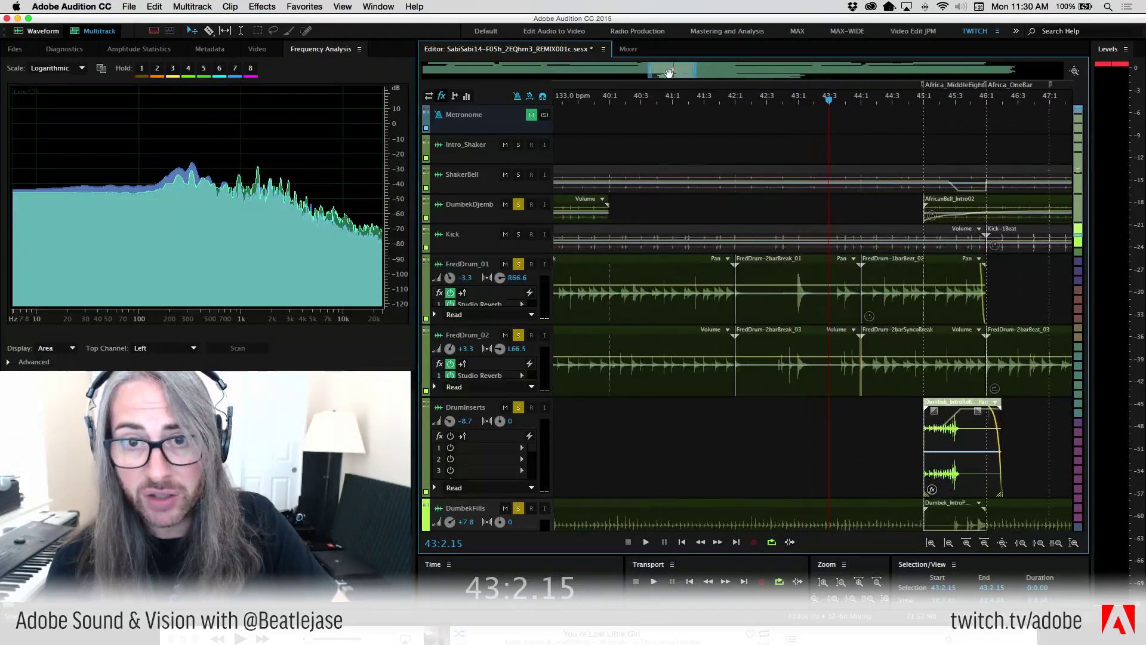
pyautogui.moveTo(668, 72); pyautogui.dragTo(689, 72)
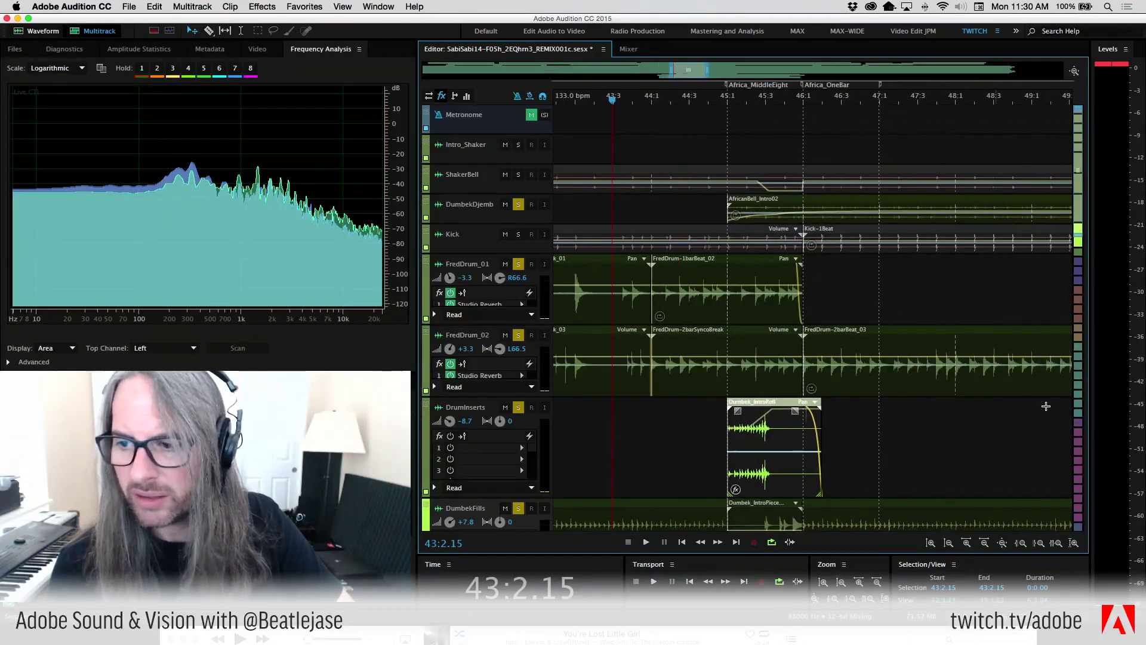
pyautogui.scroll(-8, 1075, 218)
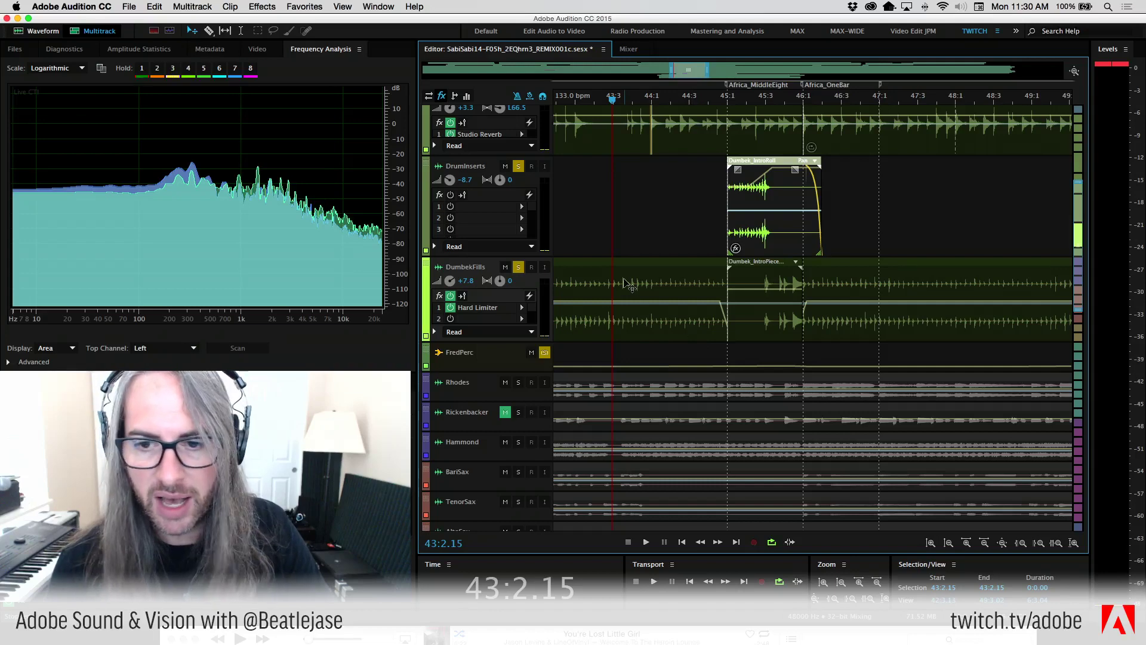
pyautogui.click(776, 275)
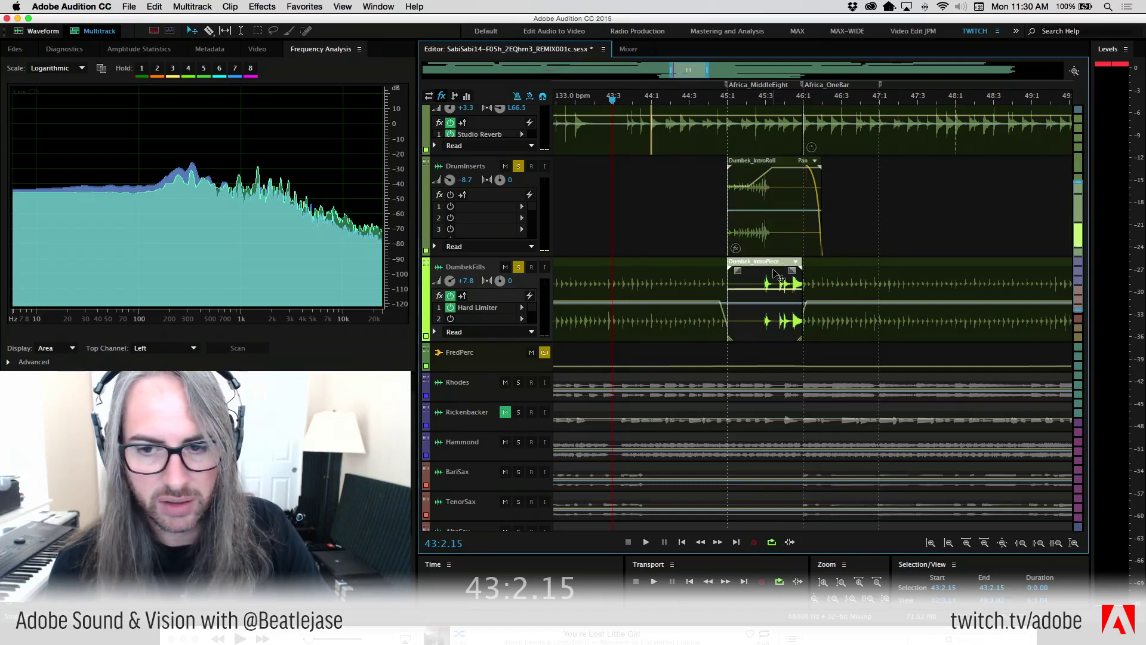
pyautogui.click(634, 99)
pyautogui.press('space')
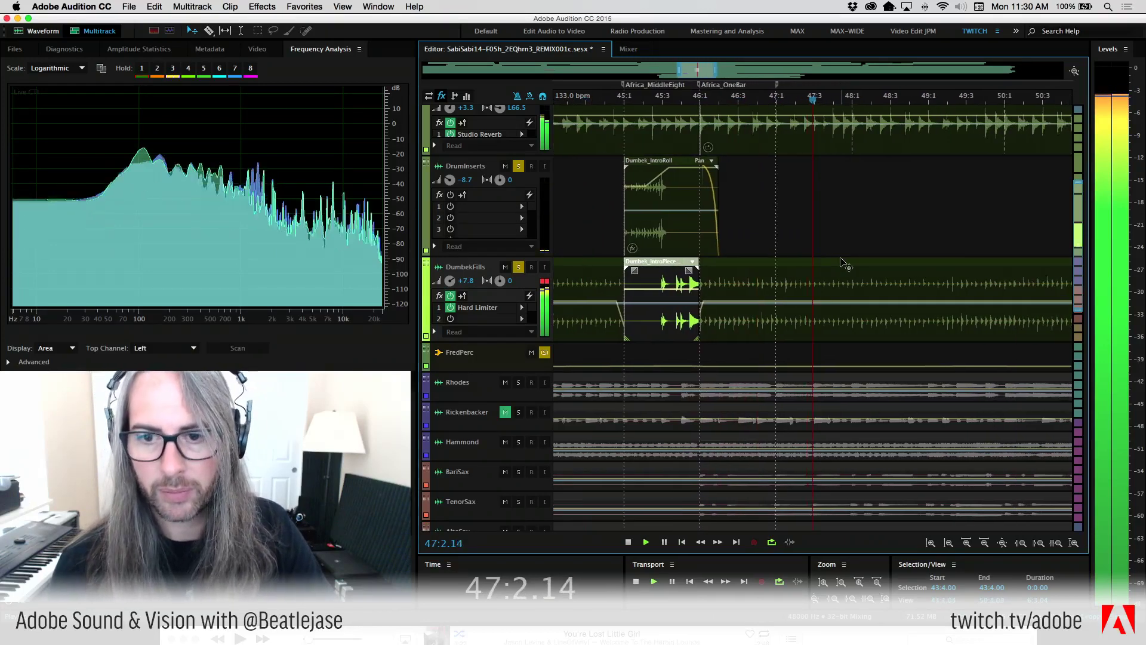
# Solo DumbekFills exclusively, switch the exclusive solo to DumbekDjemb, enlarge that track's height and listen to its AfricanBell_Intro02 clip
pyautogui.scroll(5, 842, 264)
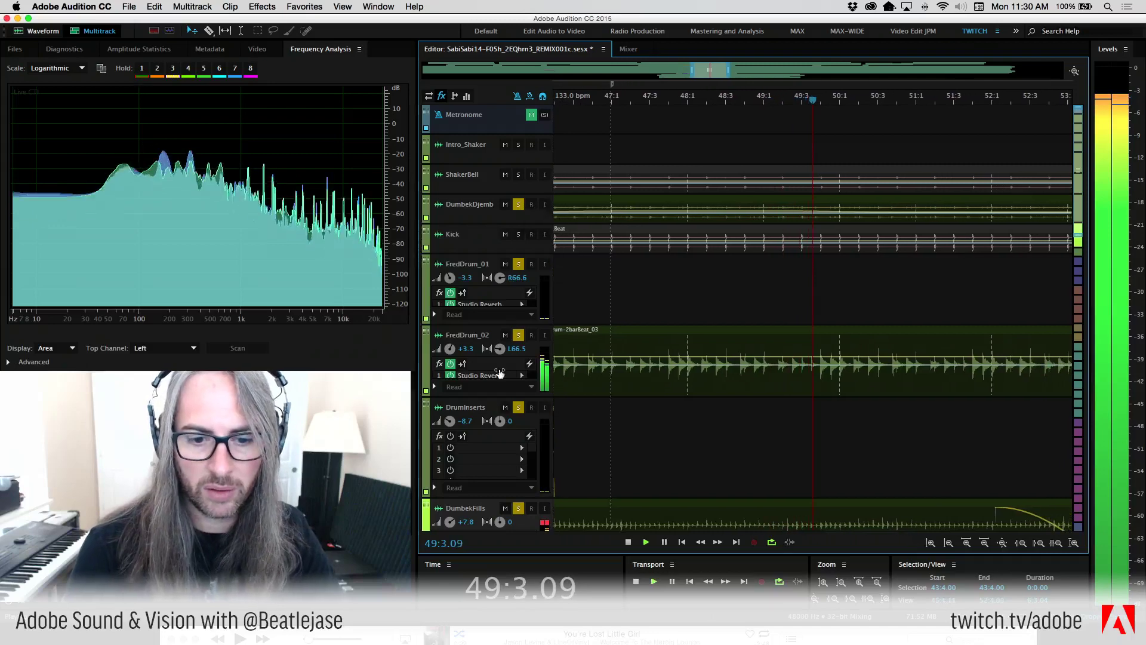
pyautogui.keyDown('super'); pyautogui.click(518, 509); pyautogui.keyUp('super')
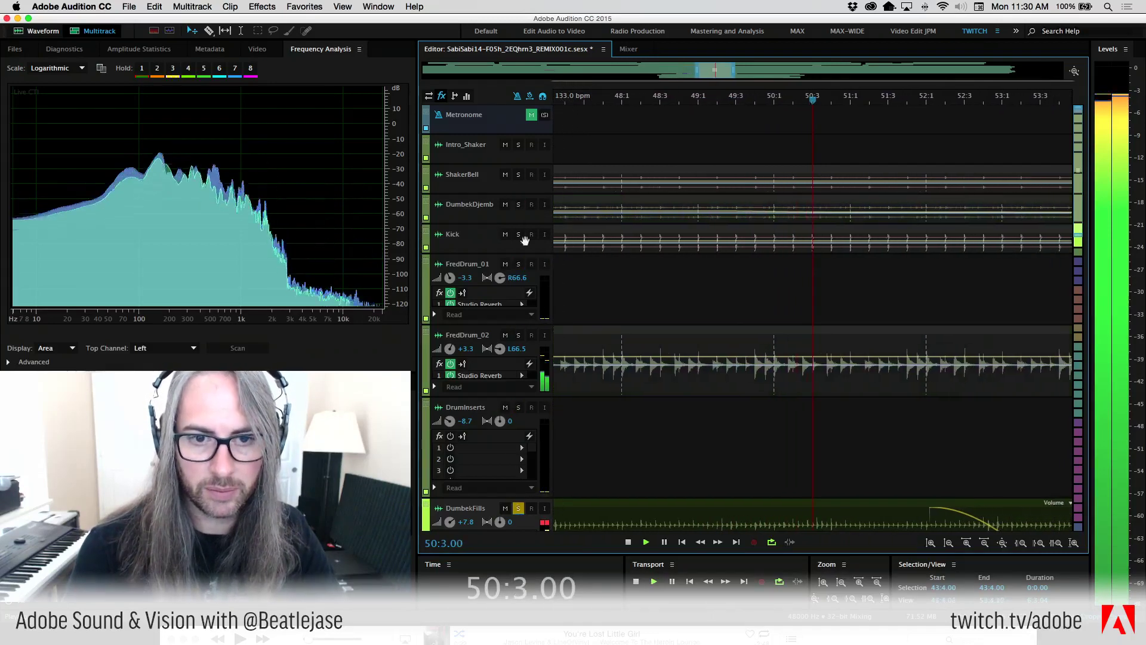
pyautogui.keyDown('super'); pyautogui.click(518, 204); pyautogui.keyUp('super')
pyautogui.moveTo(534, 269); pyautogui.dragTo(561, 307)
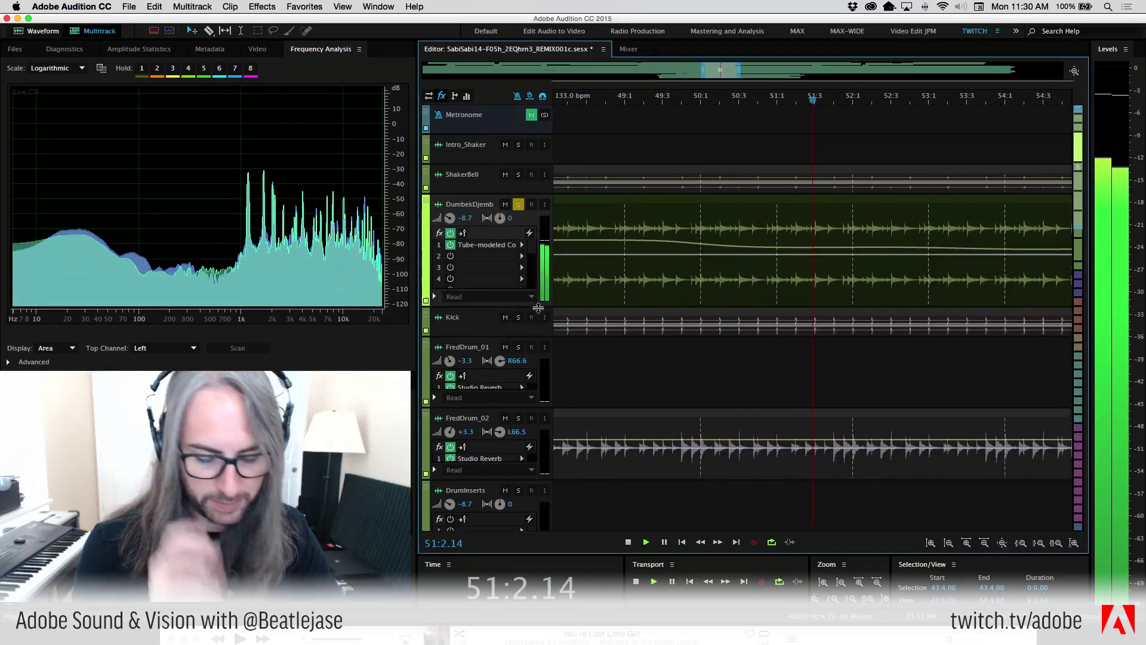
pyautogui.scroll(-1, 561, 308)
pyautogui.scroll(-4, 561, 307)
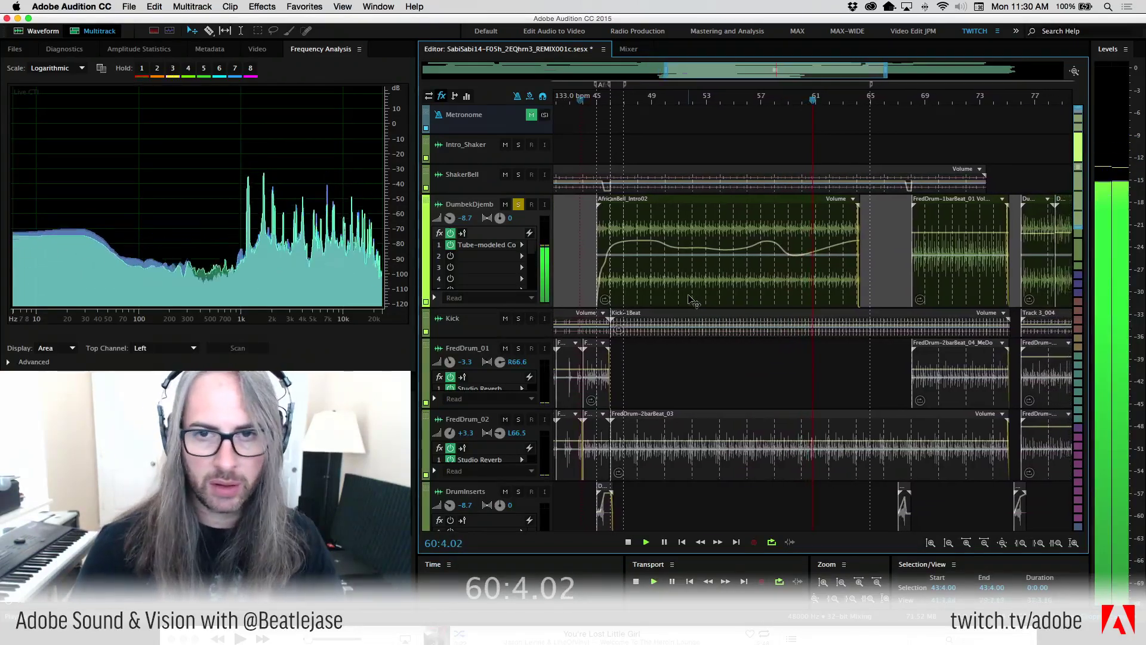
pyautogui.press('space')
# Audition the soloed DumbekDjemb track from near bar 2, from the AfricanBell_Intro02 clip at bar 45, and from the FredDrum clip at bar 68
pyautogui.moveTo(668, 71); pyautogui.dragTo(425, 71)
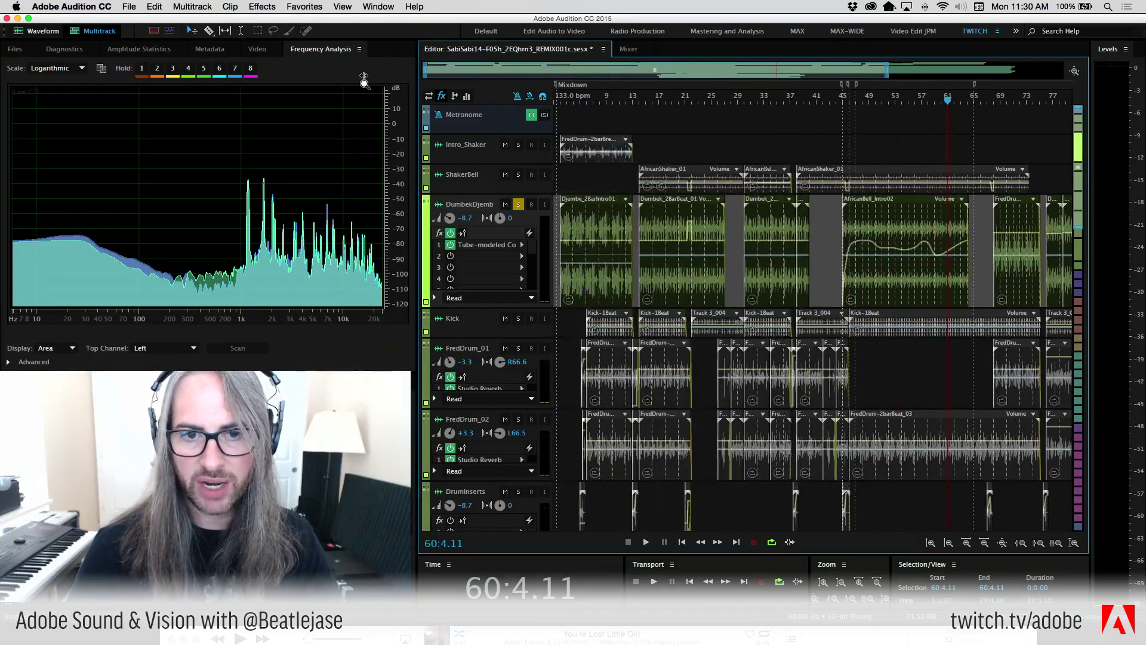
pyautogui.click(566, 100)
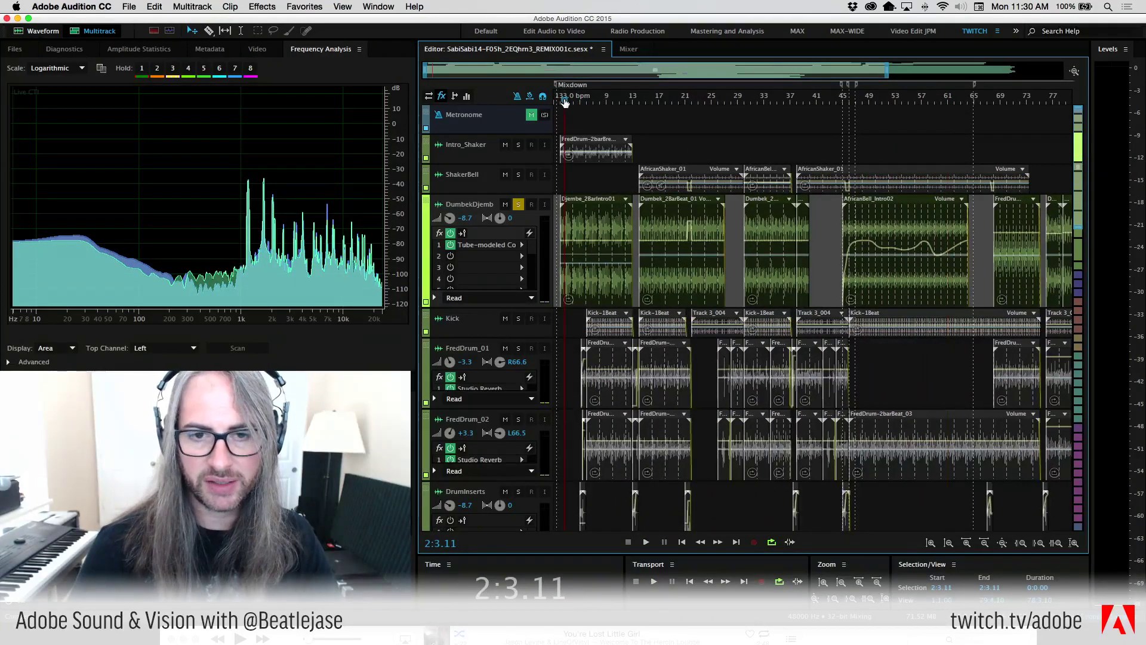
pyautogui.press('space')
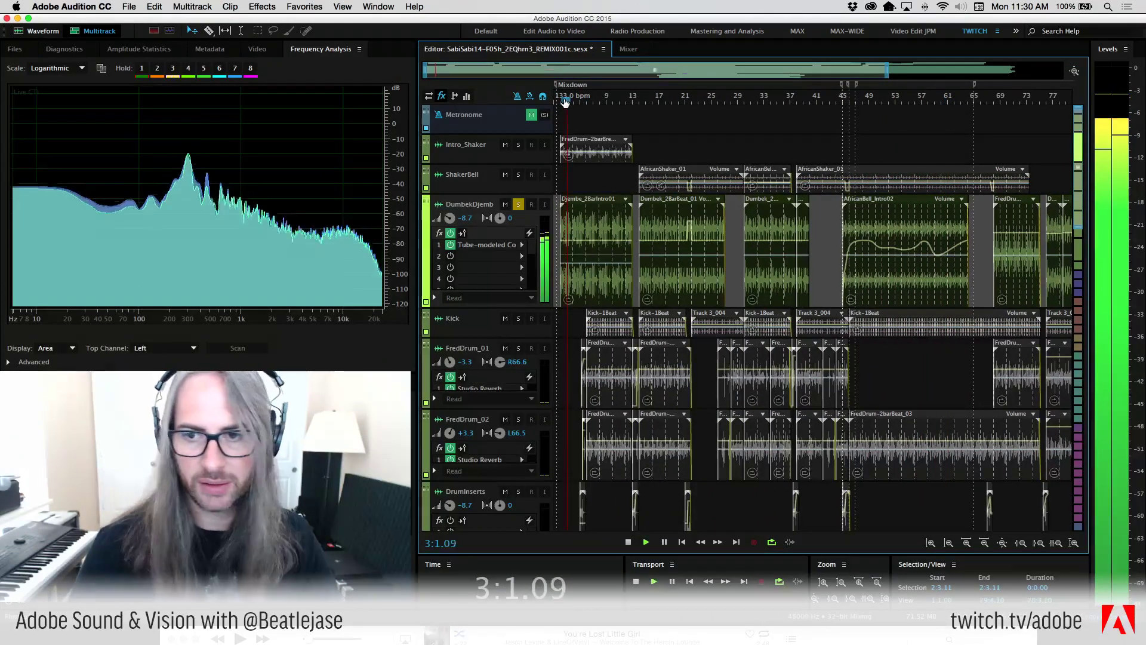
pyautogui.click(845, 99)
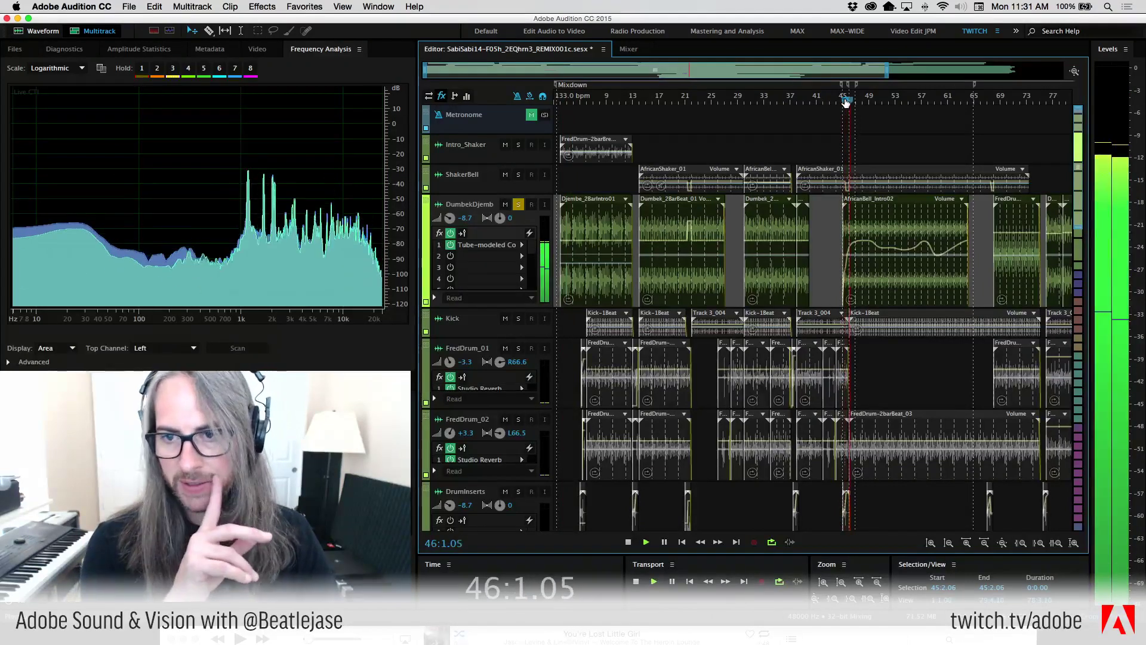
pyautogui.press('space')
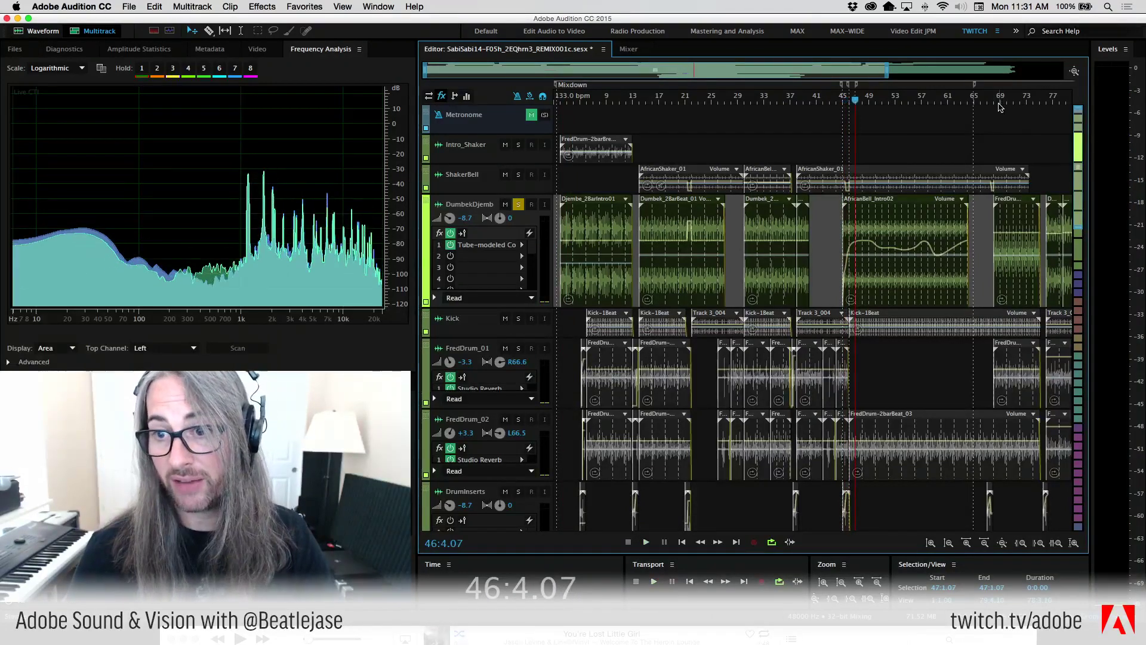
pyautogui.press('space')
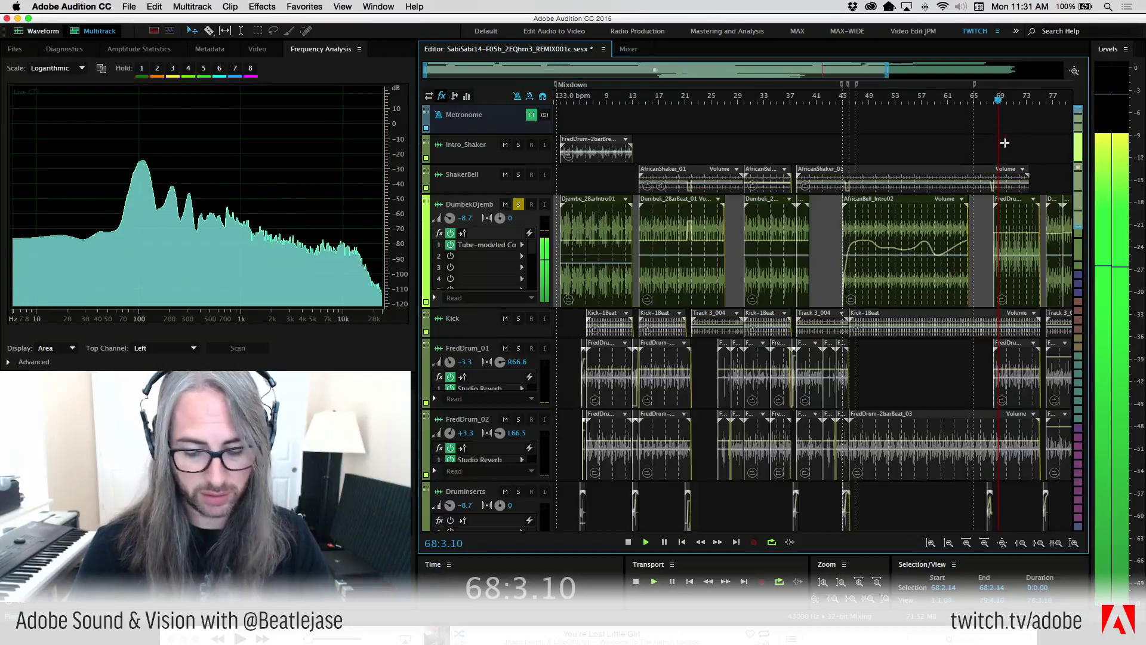
# Audition the remaining DumbekDjemb clips from about bar 76 and from the final Djembe clip
pyautogui.moveTo(776, 76); pyautogui.dragTo(949, 75)
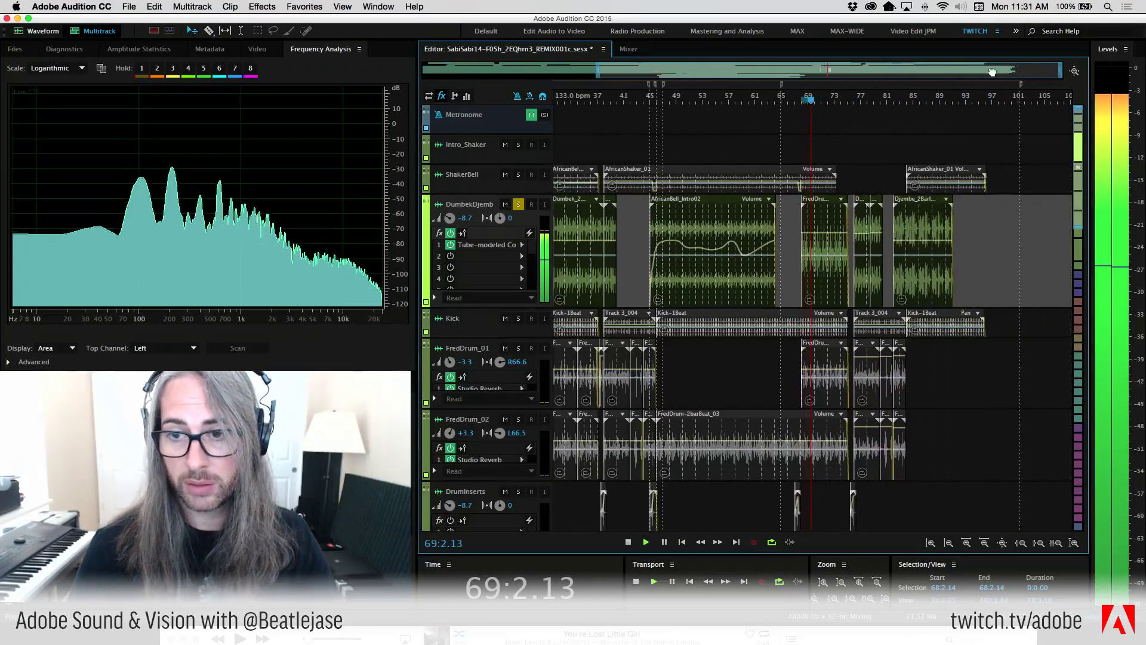
pyautogui.click(858, 100)
pyautogui.click(853, 101)
pyautogui.press('space')
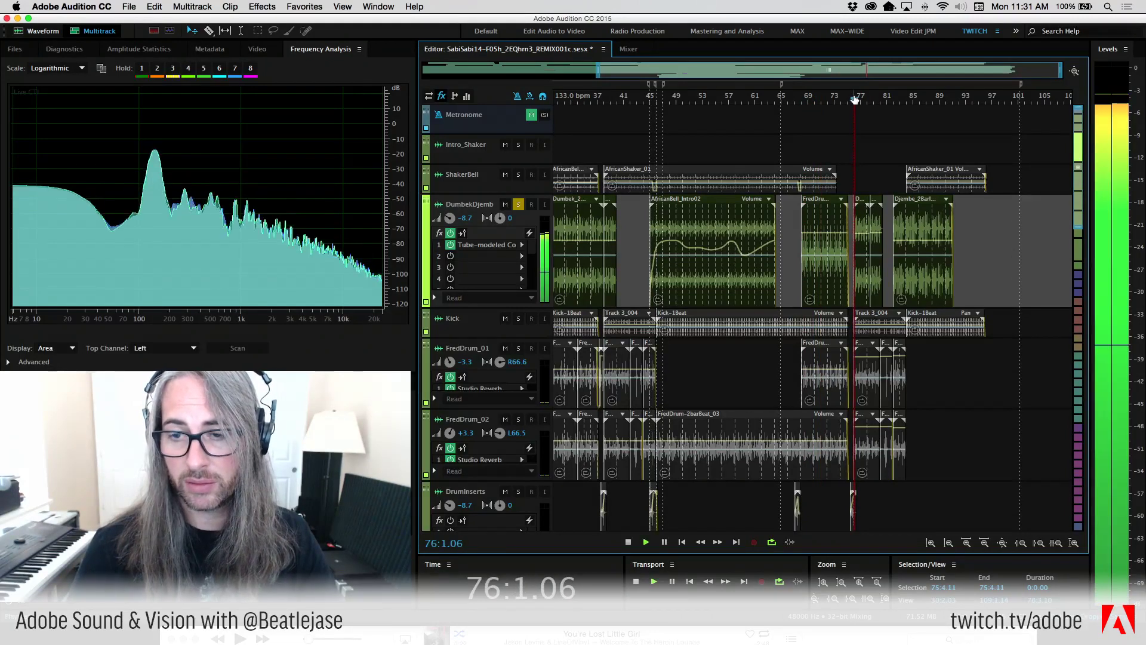
pyautogui.click(898, 100)
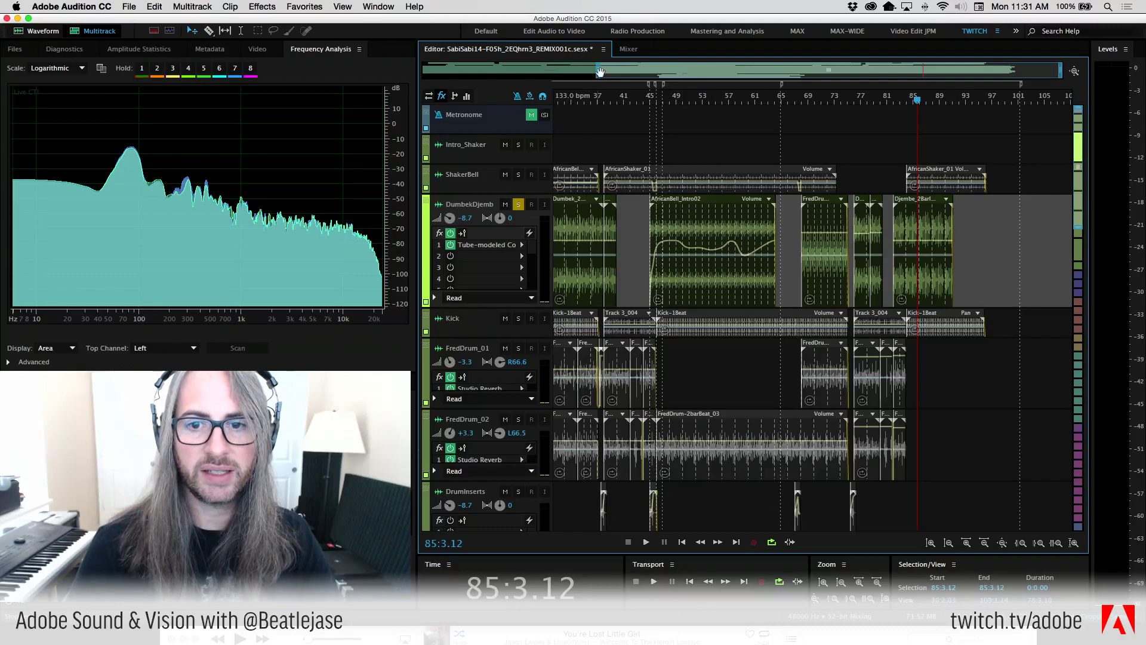
# Add a stereo audio track directly below the ShakerBell track
pyautogui.moveTo(600, 72); pyautogui.dragTo(324, 60)
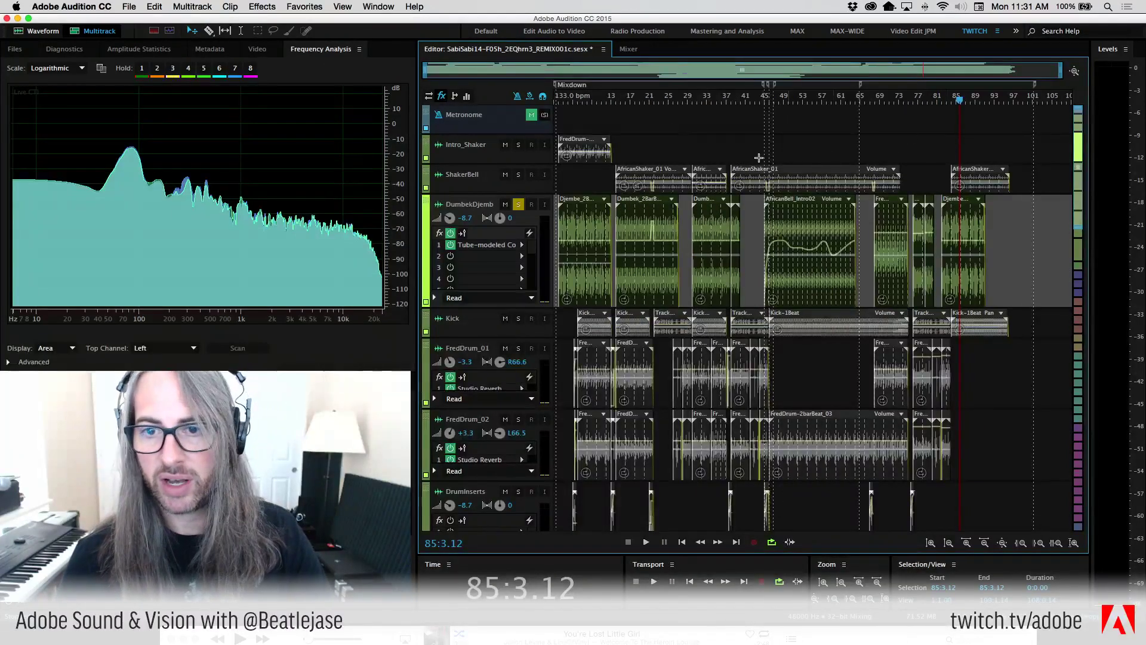
pyautogui.rightClick(924, 175)
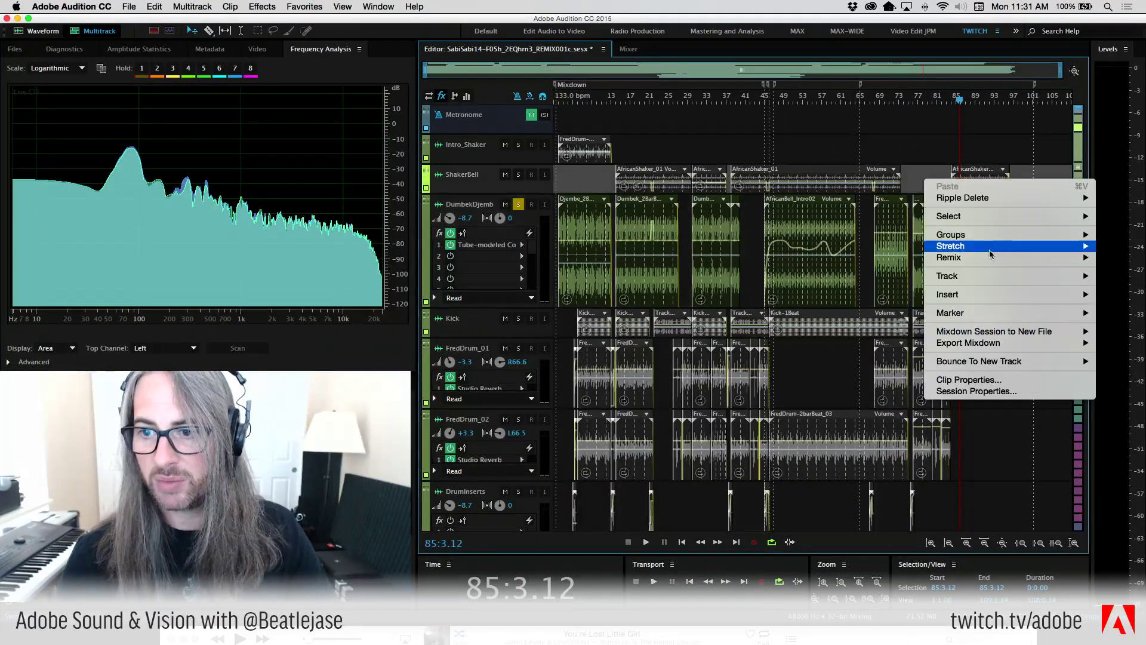
pyautogui.moveTo(992, 277)
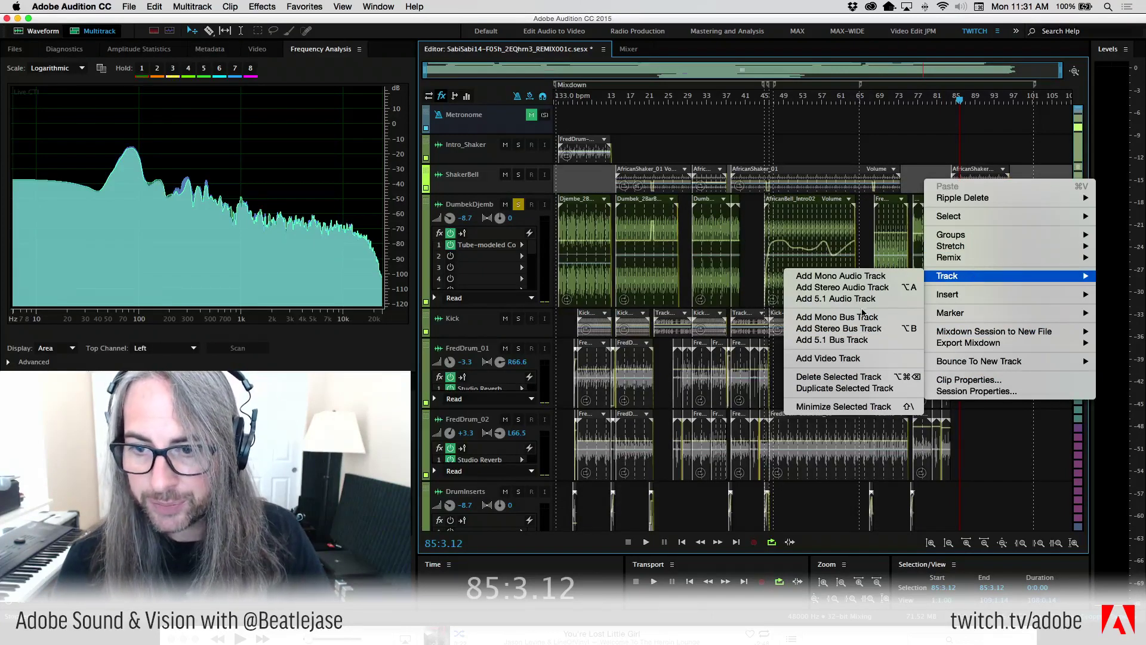
pyautogui.click(841, 287)
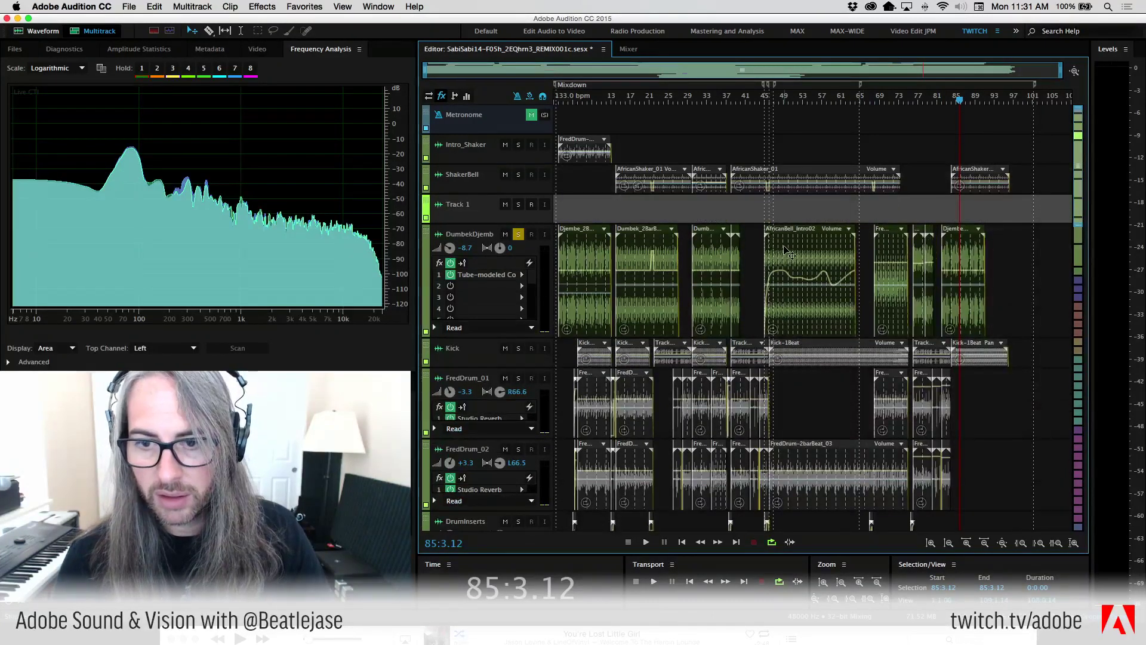
# Lock the AfricanBell_Intro02 clip in time and move it from the DumbekDjemb track up to Track 1
pyautogui.rightClick(785, 250)
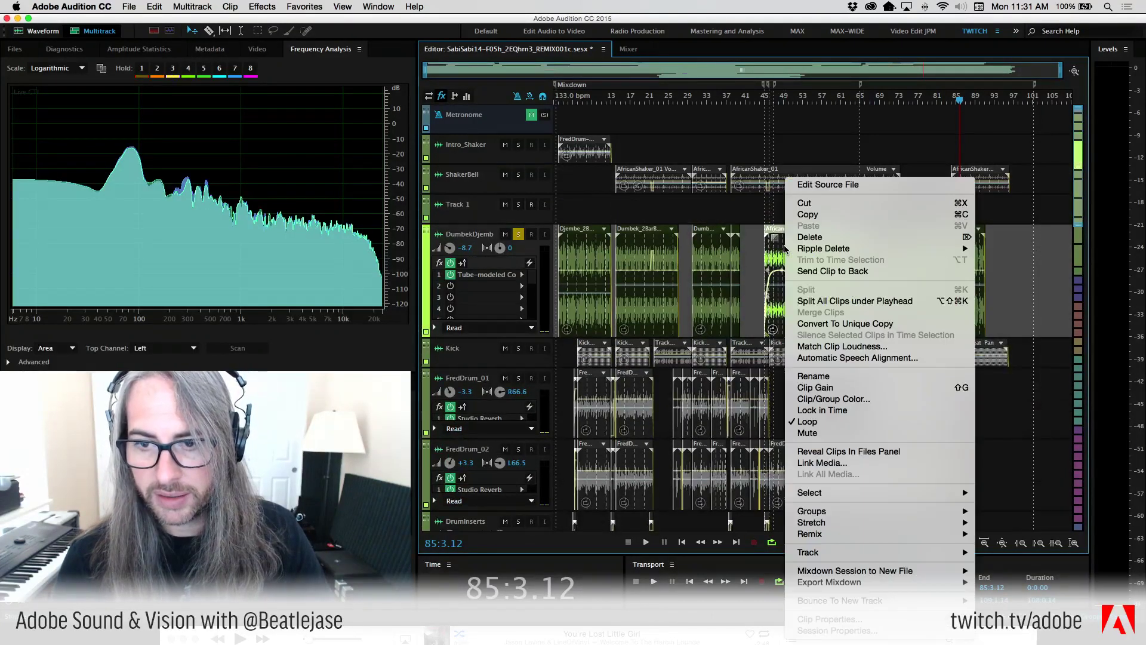
pyautogui.click(857, 412)
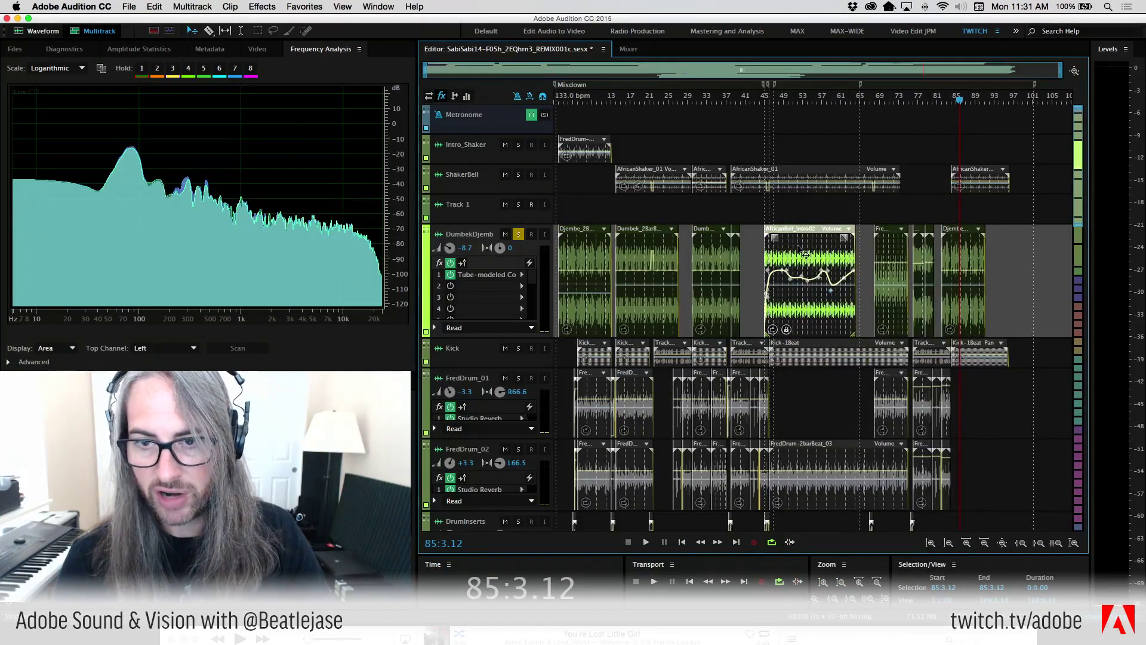
pyautogui.moveTo(803, 251); pyautogui.dragTo(804, 210)
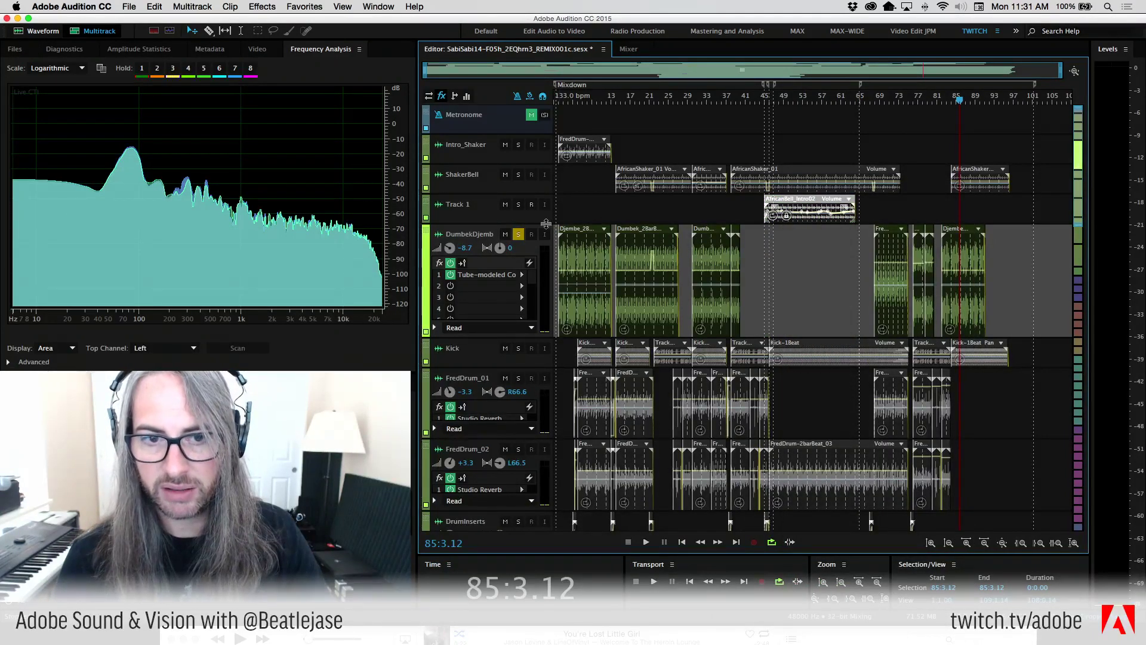
# Enlarge Track 1, solo it with its volume set to -7.8, and audition its AfricanBell_Intro02 clip from bar 45
pyautogui.moveTo(549, 224); pyautogui.dragTo(553, 304)
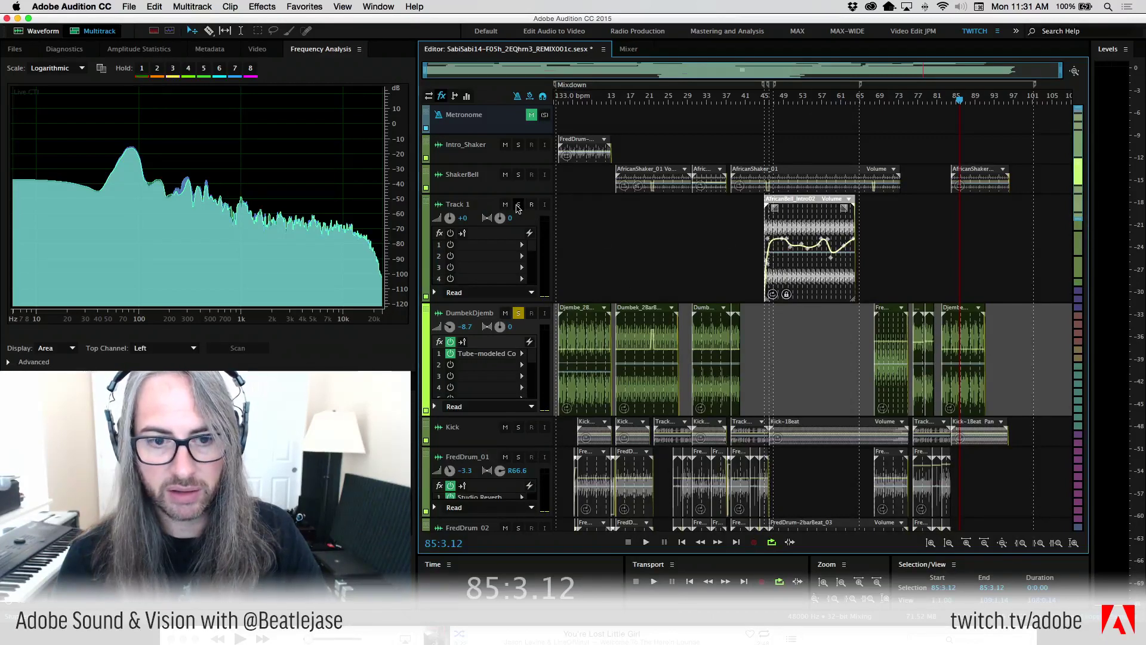
pyautogui.click(518, 205)
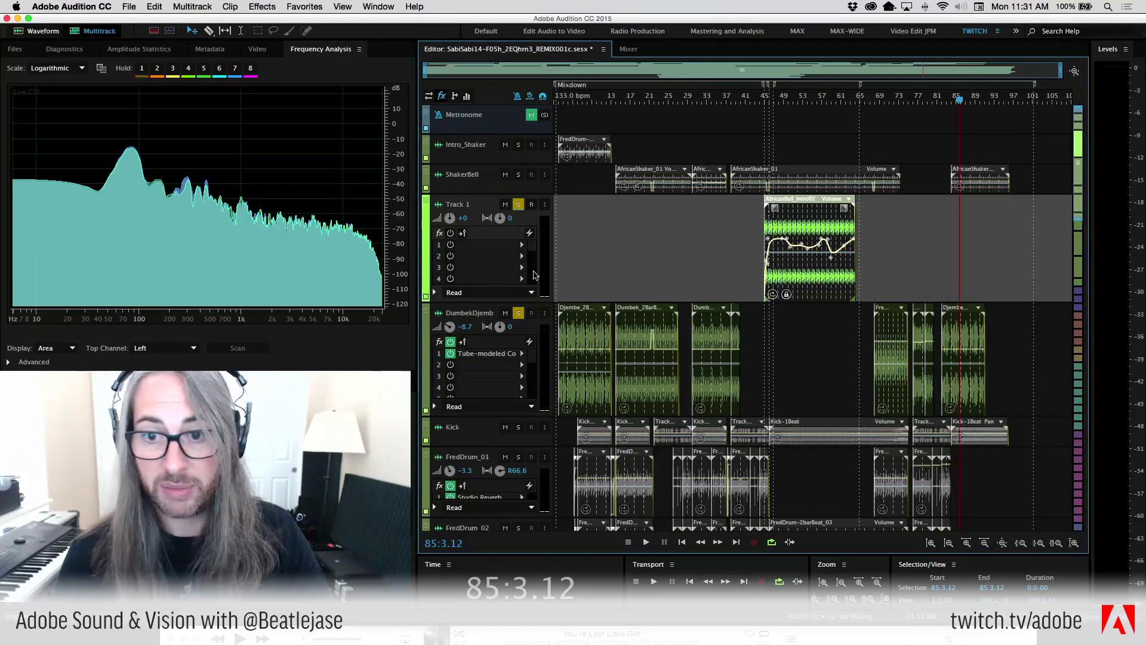
pyautogui.click(766, 100)
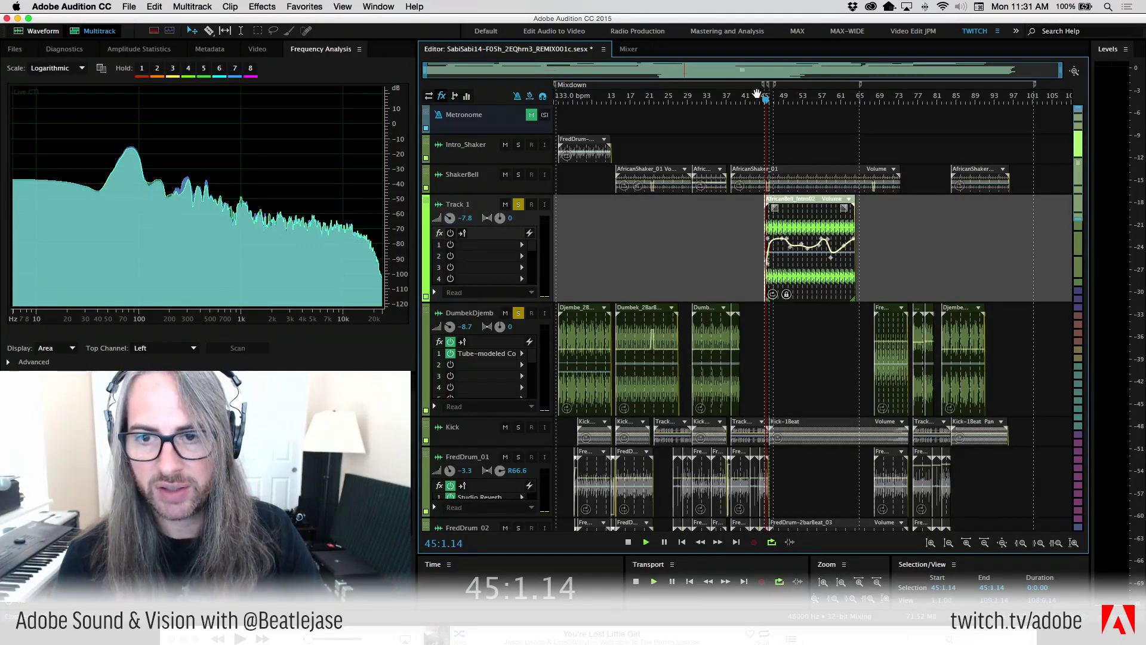
pyautogui.press('space')
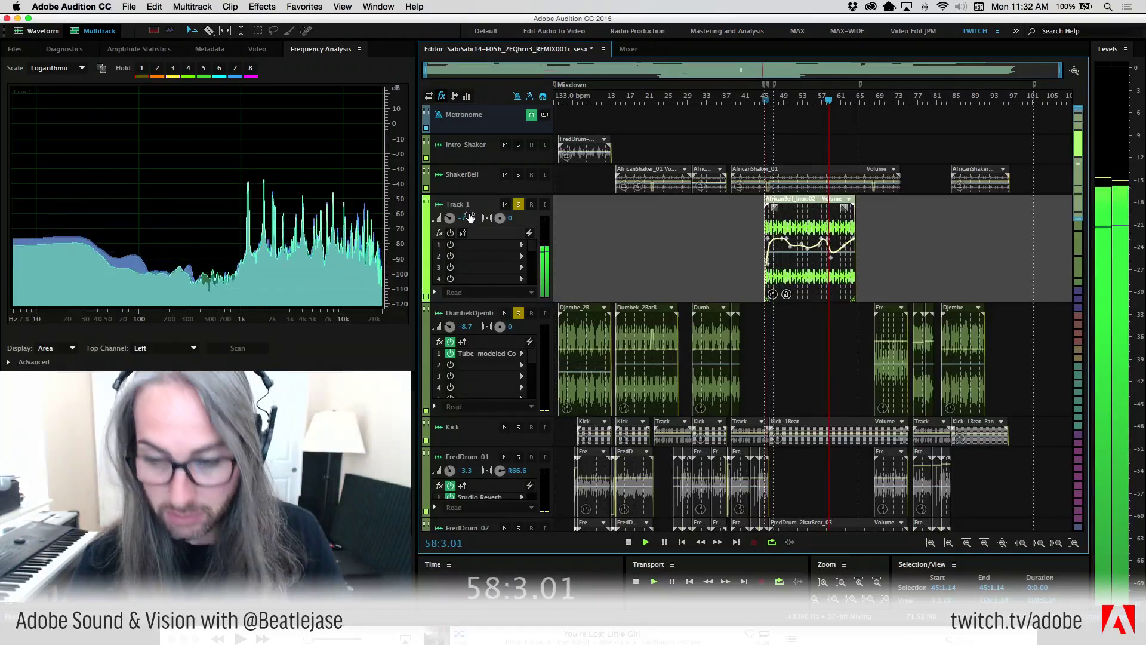
pyautogui.press('space')
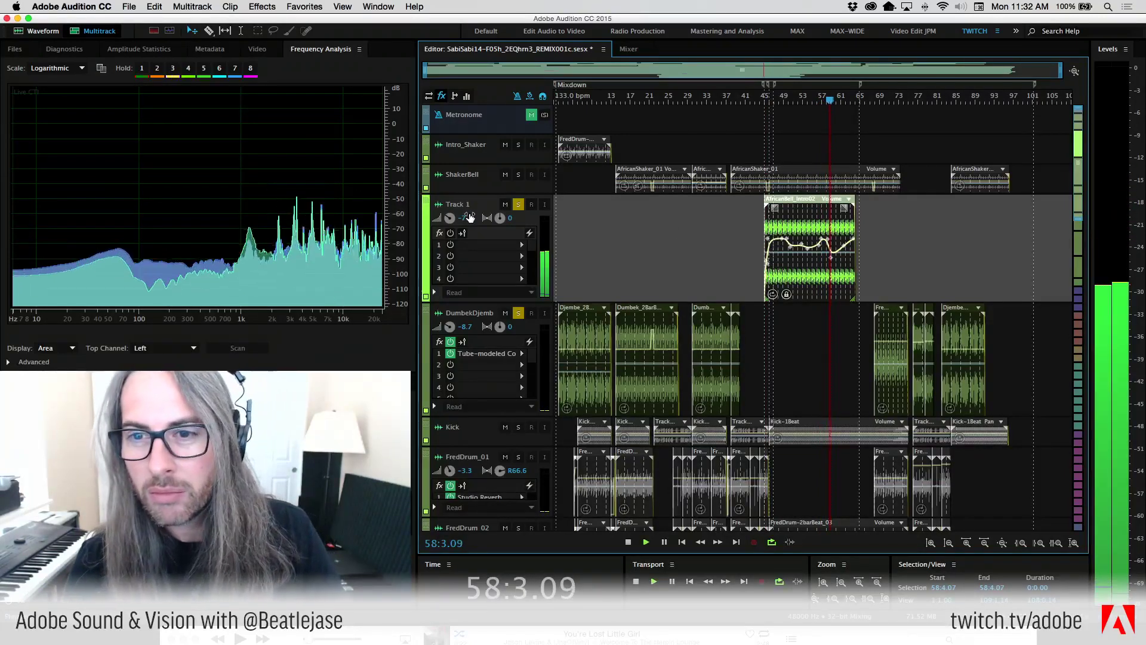
pyautogui.click(821, 100)
pyautogui.hotkey('alt', 'Left')
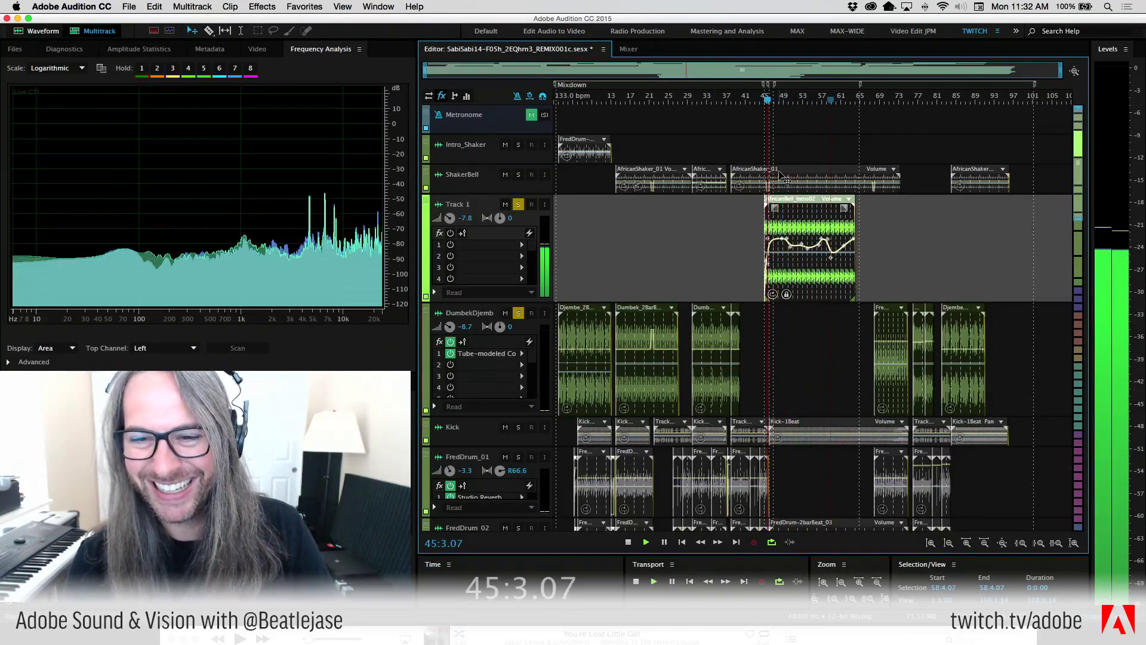
pyautogui.moveTo(771, 102); pyautogui.dragTo(755, 102)
pyautogui.moveTo(876, 111); pyautogui.dragTo(890, 114)
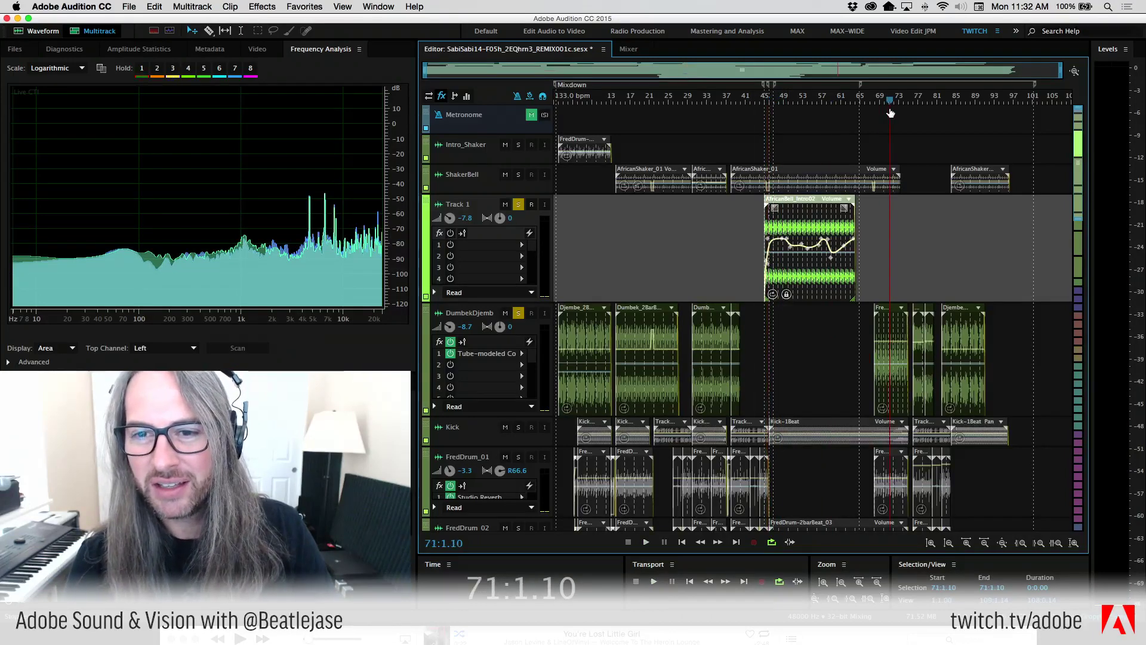
# Enlarge Track 1 further and audition the bell clip from just before bar 45
pyautogui.moveTo(756, 106); pyautogui.dragTo(877, 96)
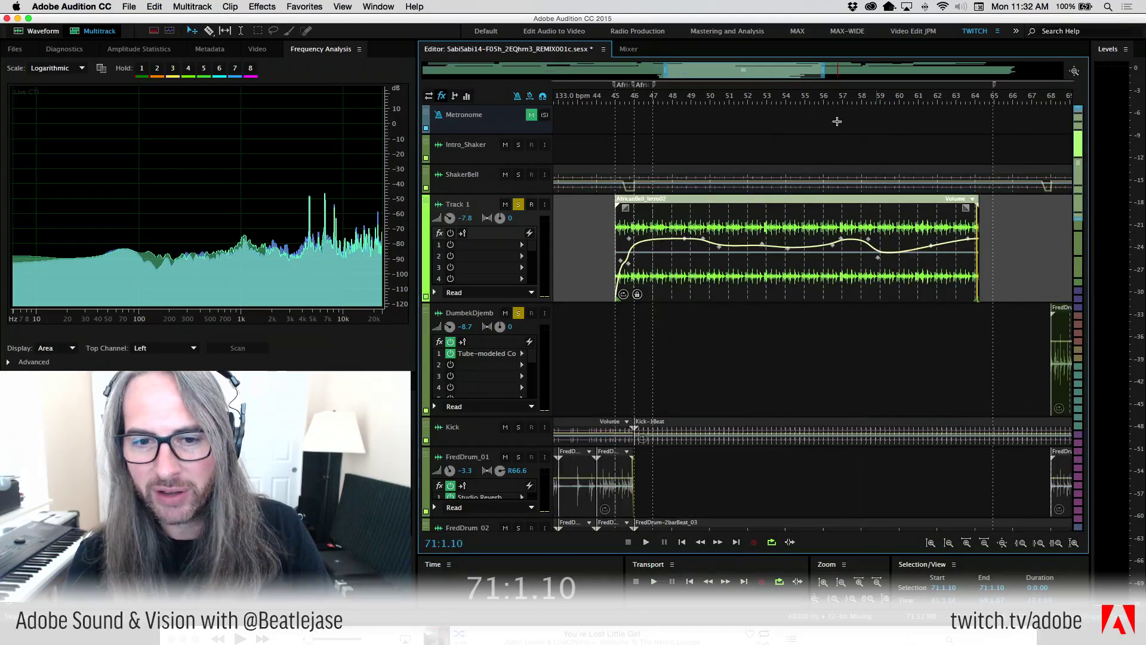
pyautogui.moveTo(548, 302); pyautogui.dragTo(548, 348)
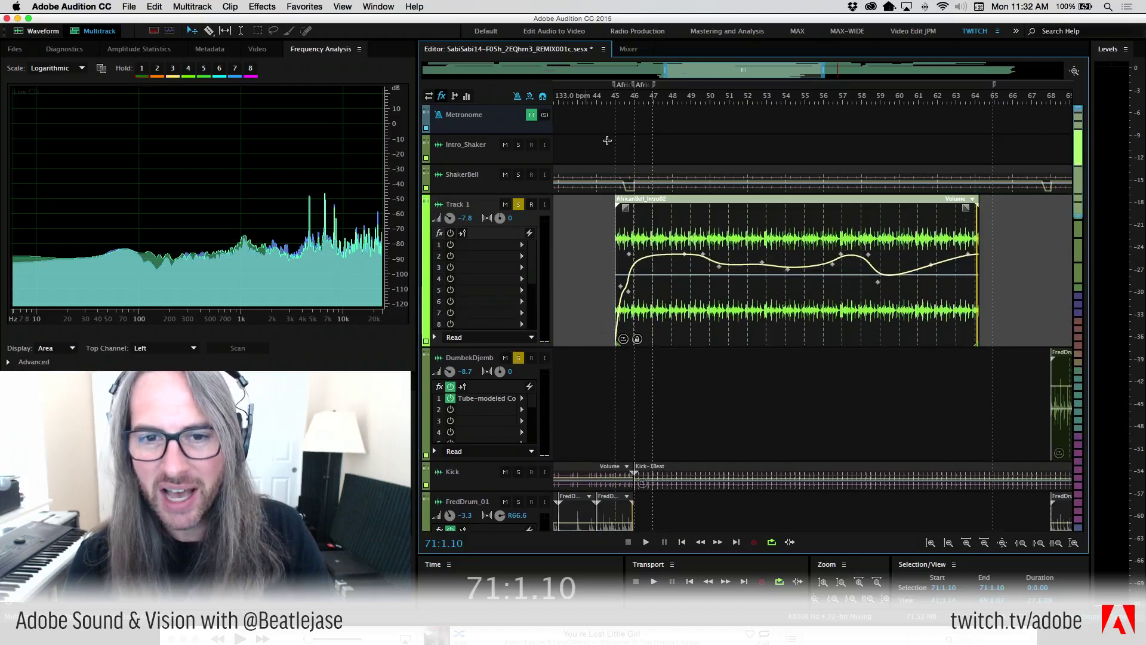
pyautogui.click(604, 100)
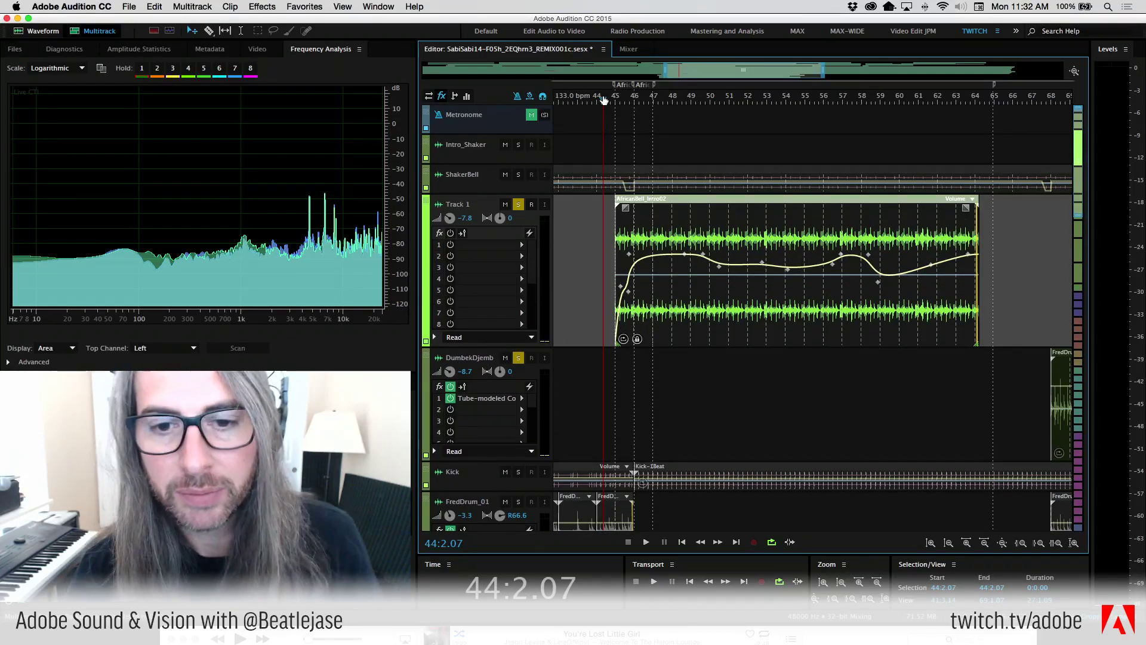
pyautogui.press('space')
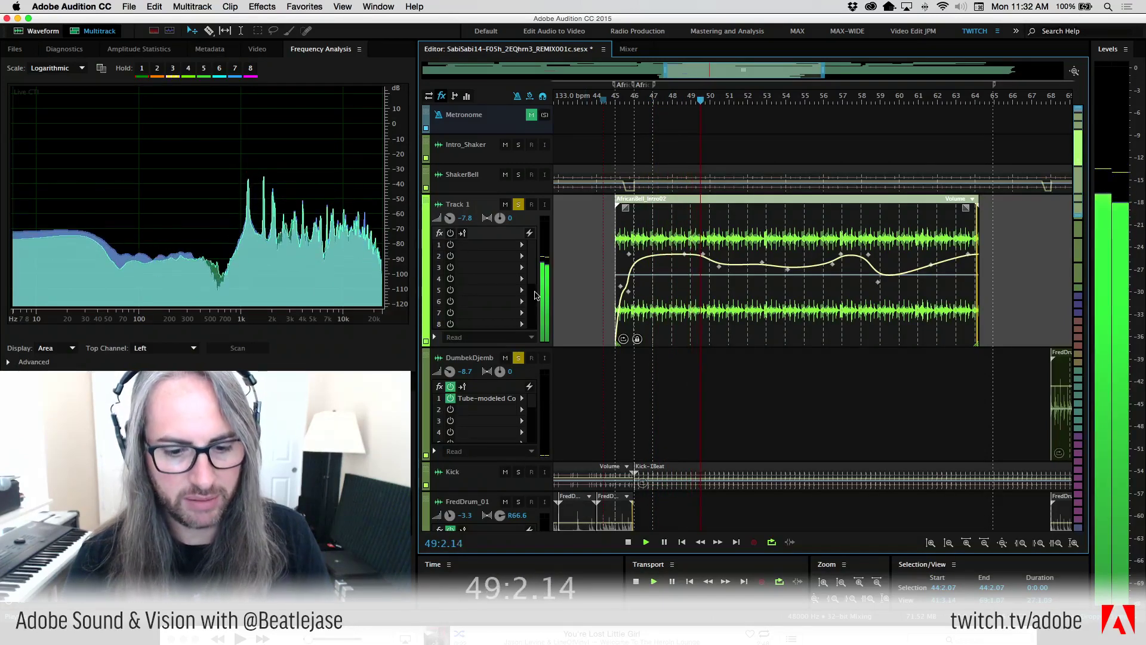
pyautogui.press('space')
# Start saving the session as a new copy and enter SabiSabi_REMIX_002.sesx as its file name
pyautogui.click(280, 635)
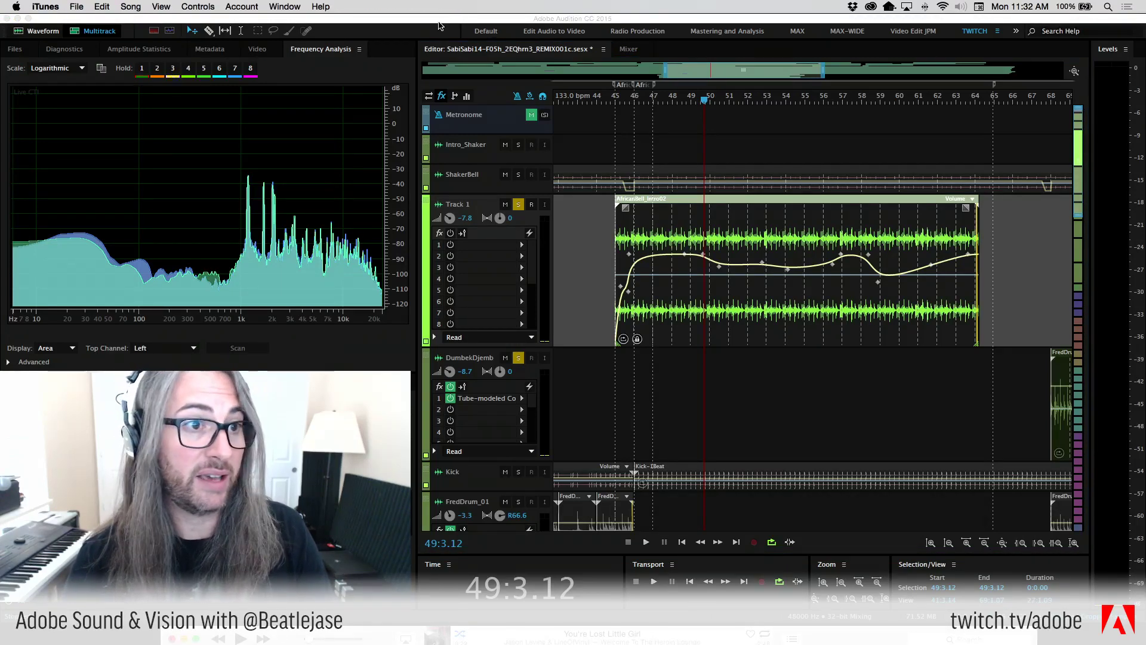
pyautogui.click(460, 17)
pyautogui.click(129, 6)
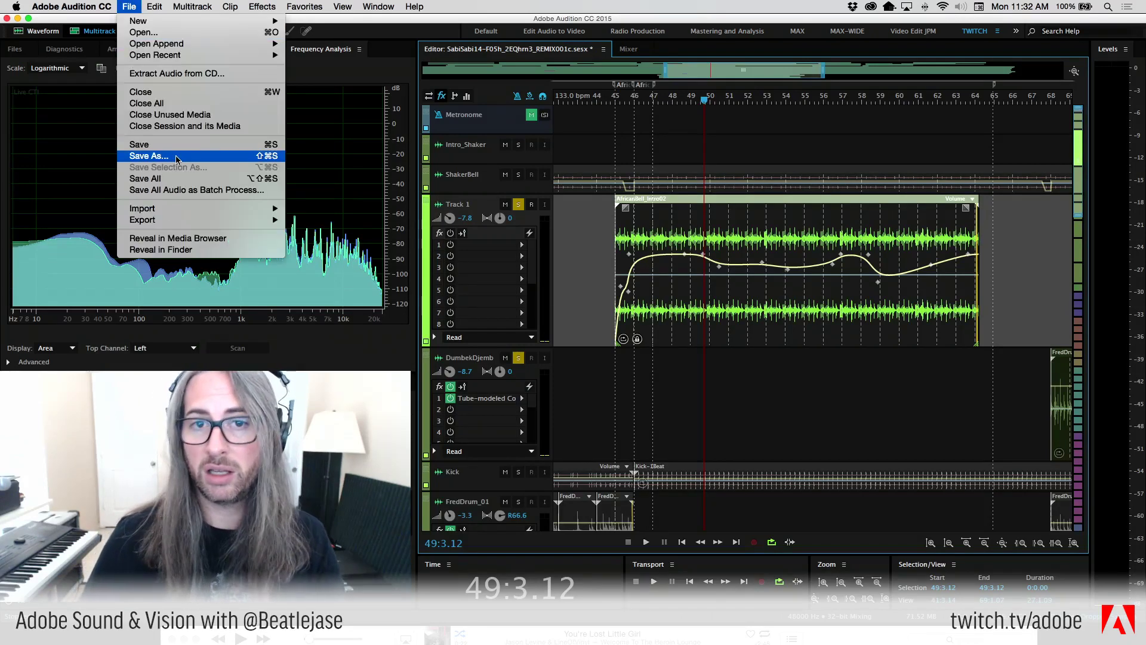
pyautogui.click(150, 155)
pyautogui.click(524, 283)
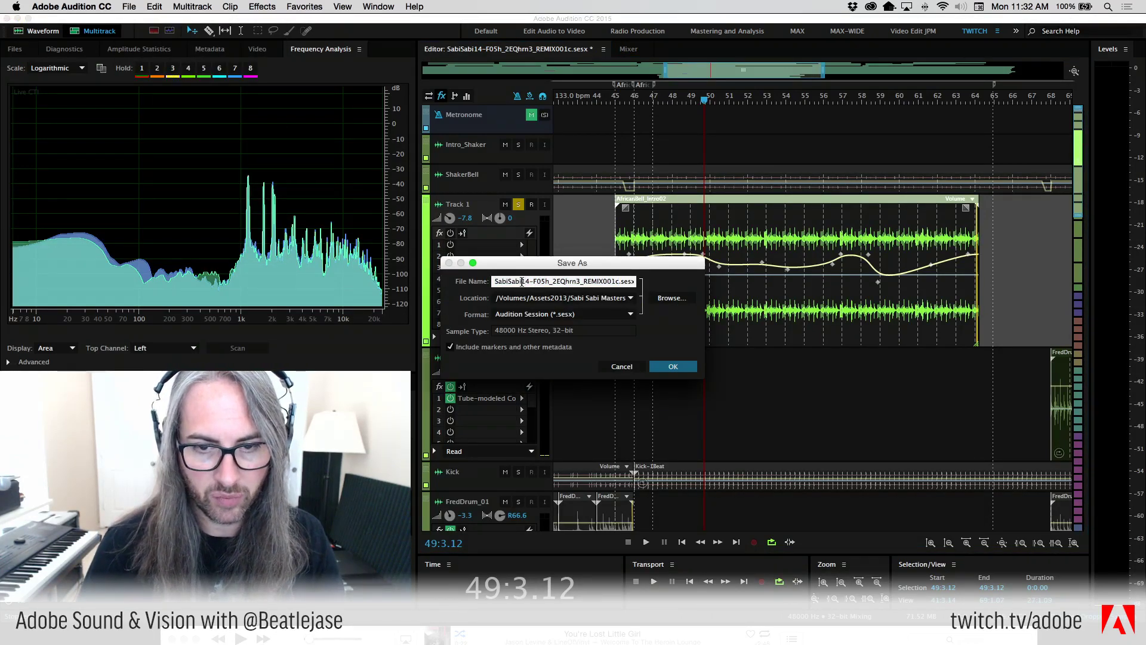
pyautogui.moveTo(522, 281); pyautogui.dragTo(582, 283)
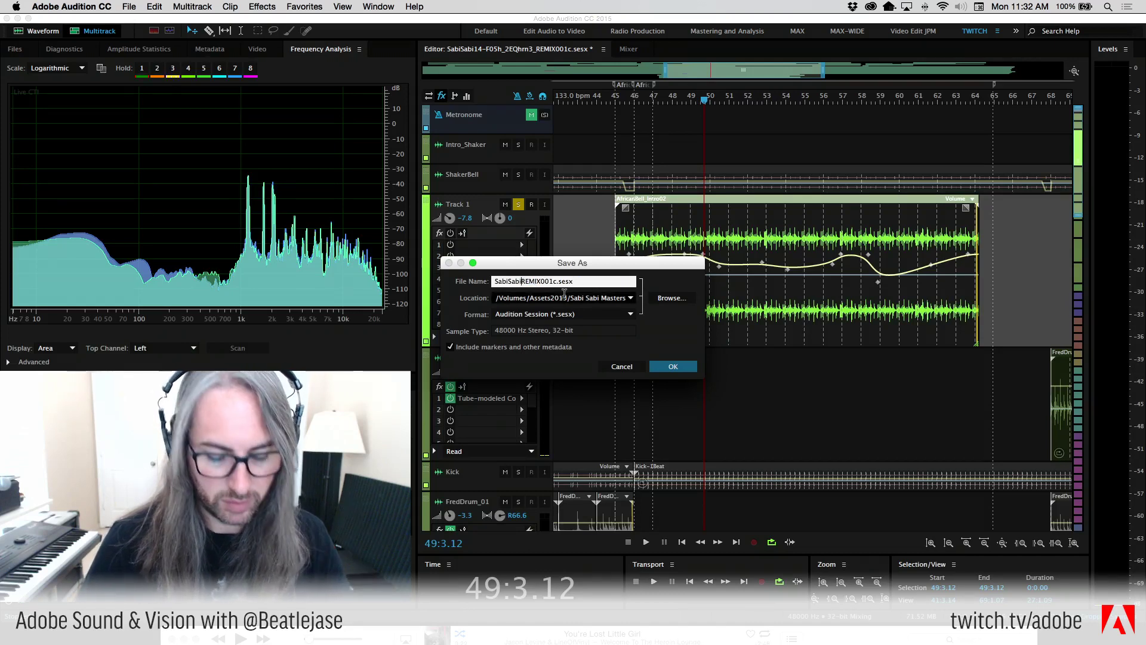
pyautogui.press('BackSpace')
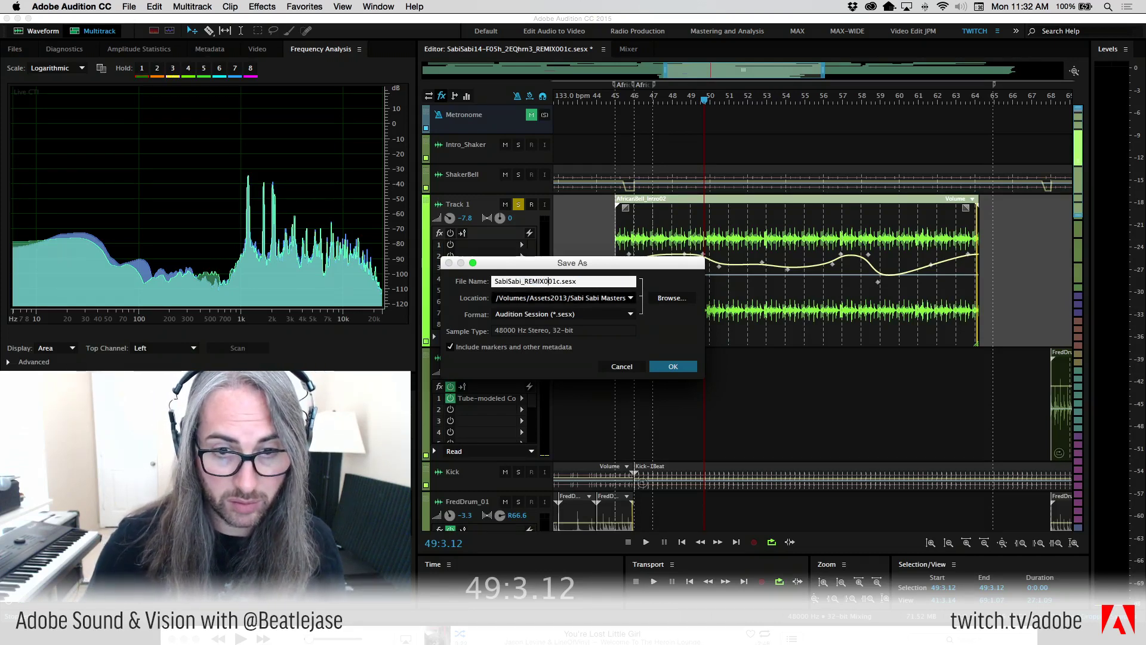
pyautogui.click(548, 281)
pyautogui.press('Delete')
pyautogui.press('Delete')
pyautogui.press('Delete')
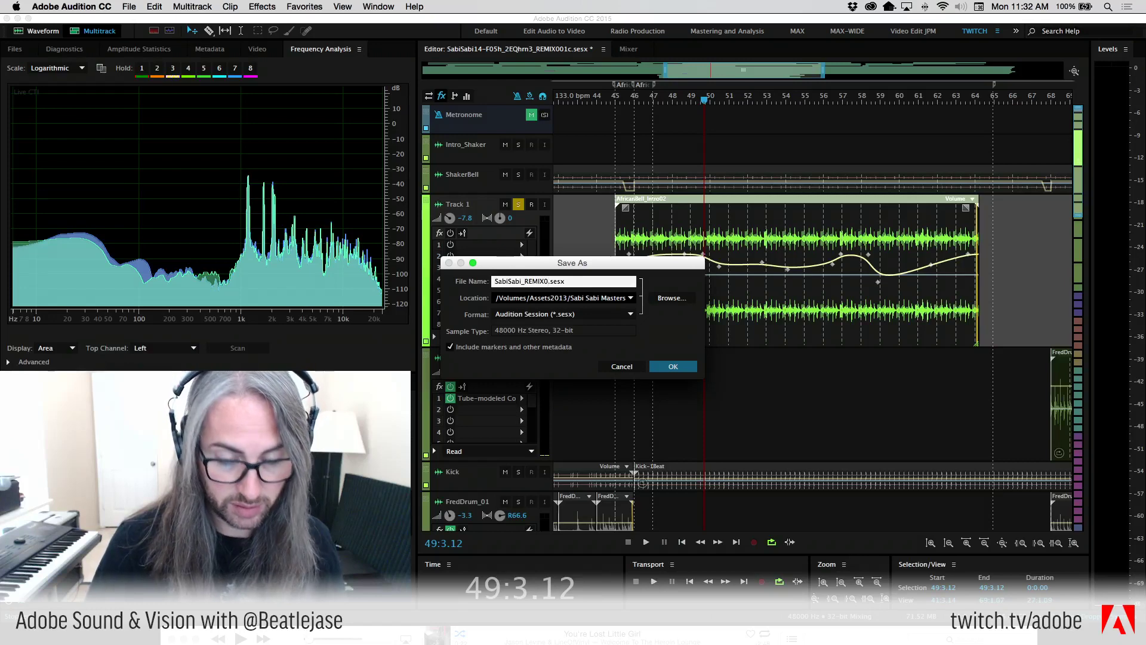
pyautogui.press('BackSpace')
pyautogui.write('_002')
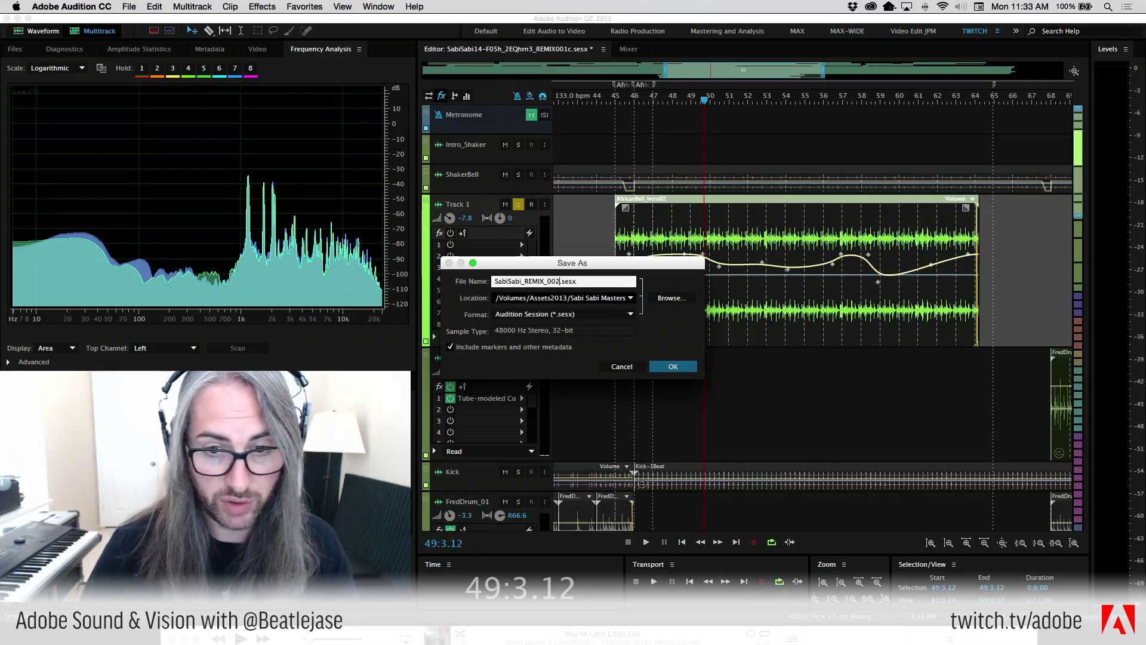
# Save the session copy without saving the changes to Dumbek_IntroRoll.wav and SabiSabi14-Final04_AfricaBridgeBGVs.wav
pyautogui.click(673, 367)
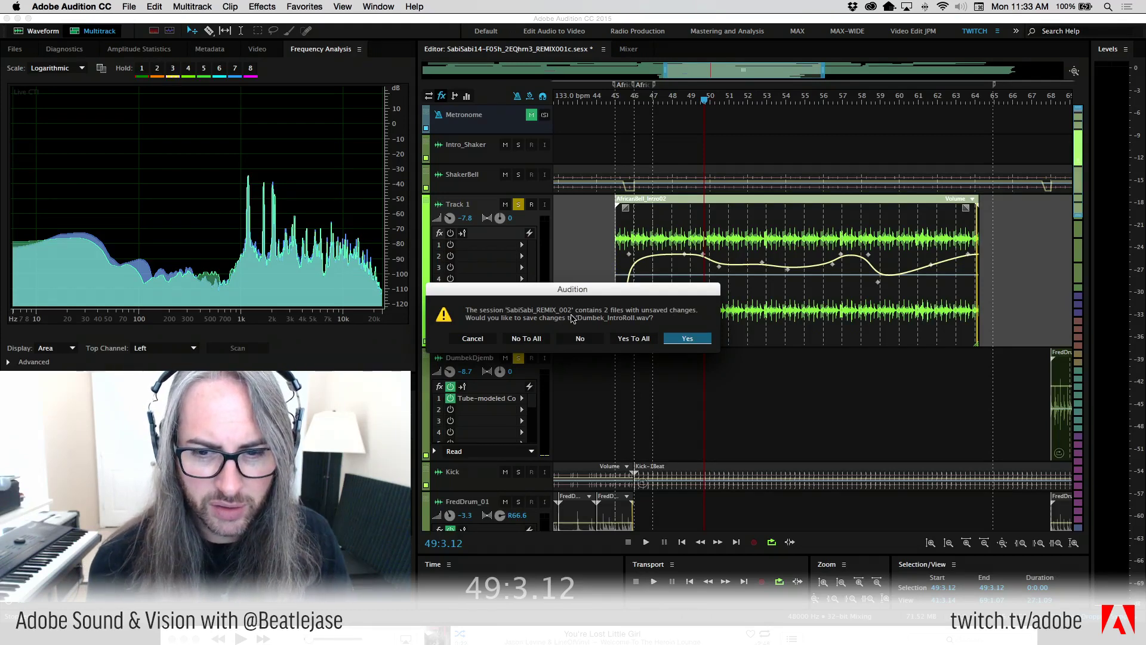
pyautogui.click(592, 341)
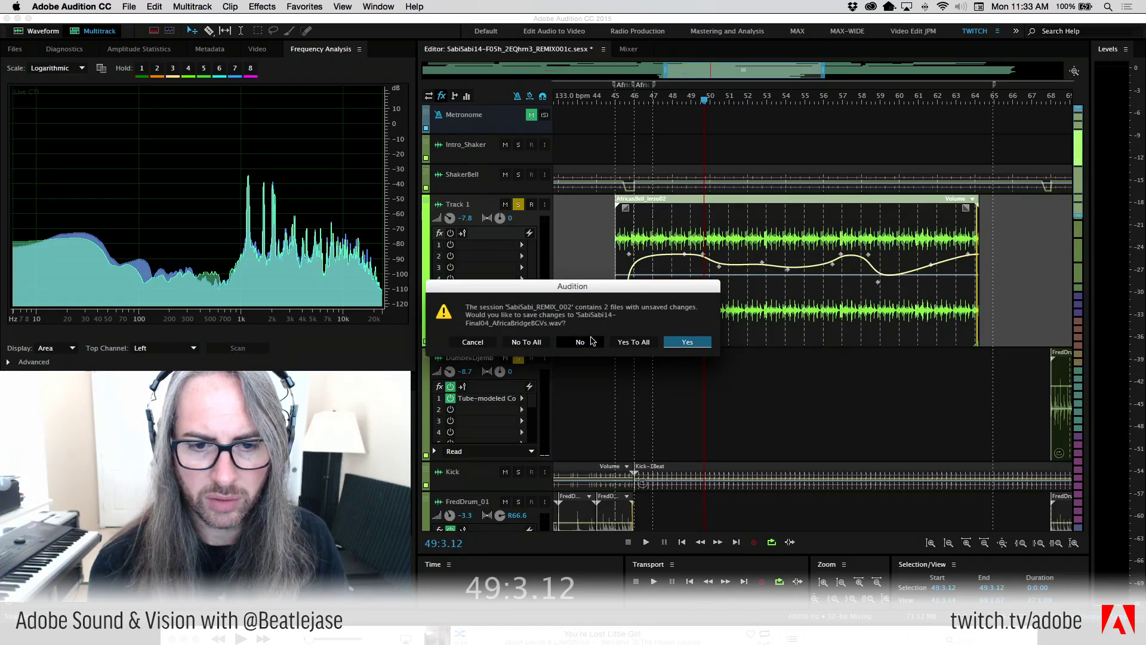
pyautogui.click(580, 342)
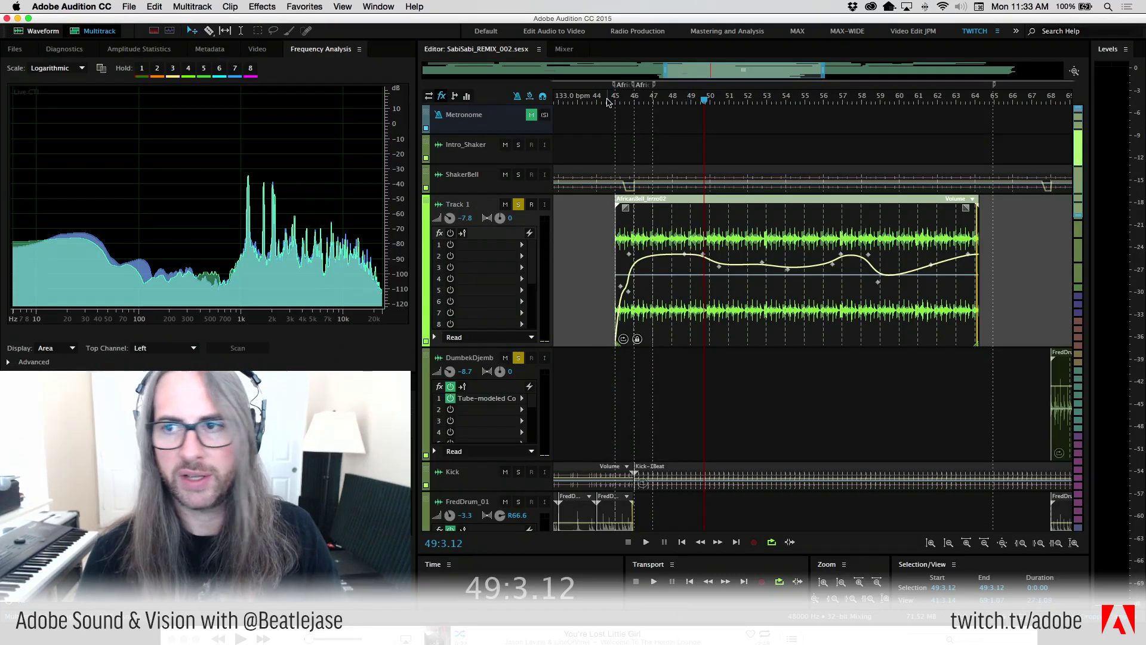
# Audition the soloed bell clip from bar 45, select its time range from about bar 45 to bar 64, and listen again
pyautogui.click(616, 100)
pyautogui.press('space')
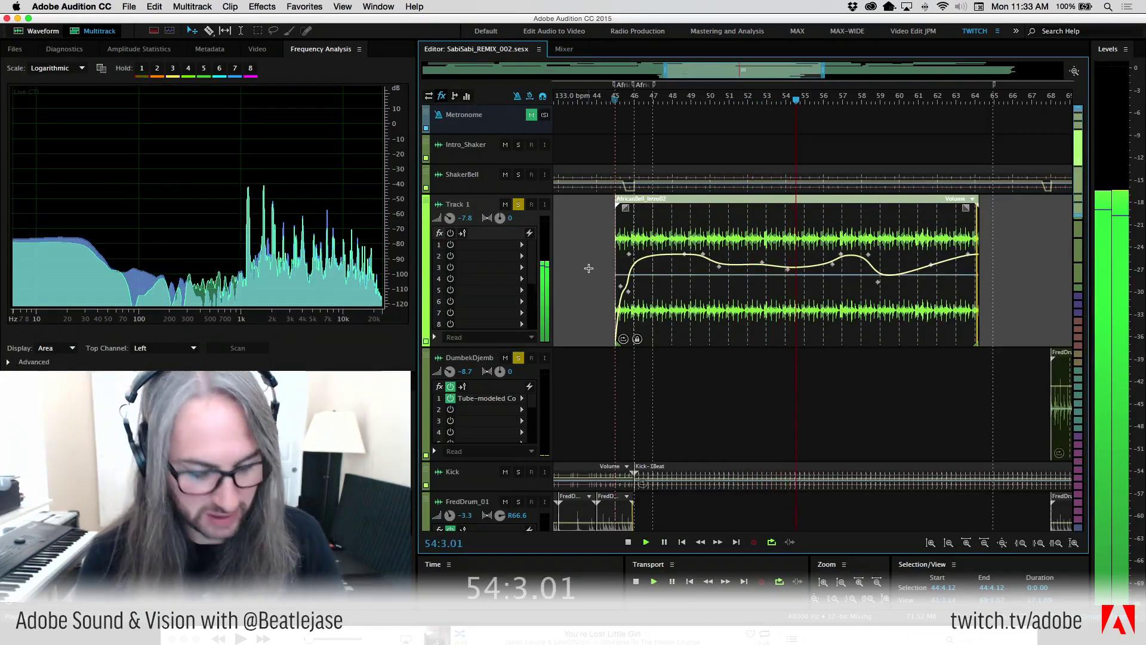
pyautogui.hscroll(1, 614, 258)
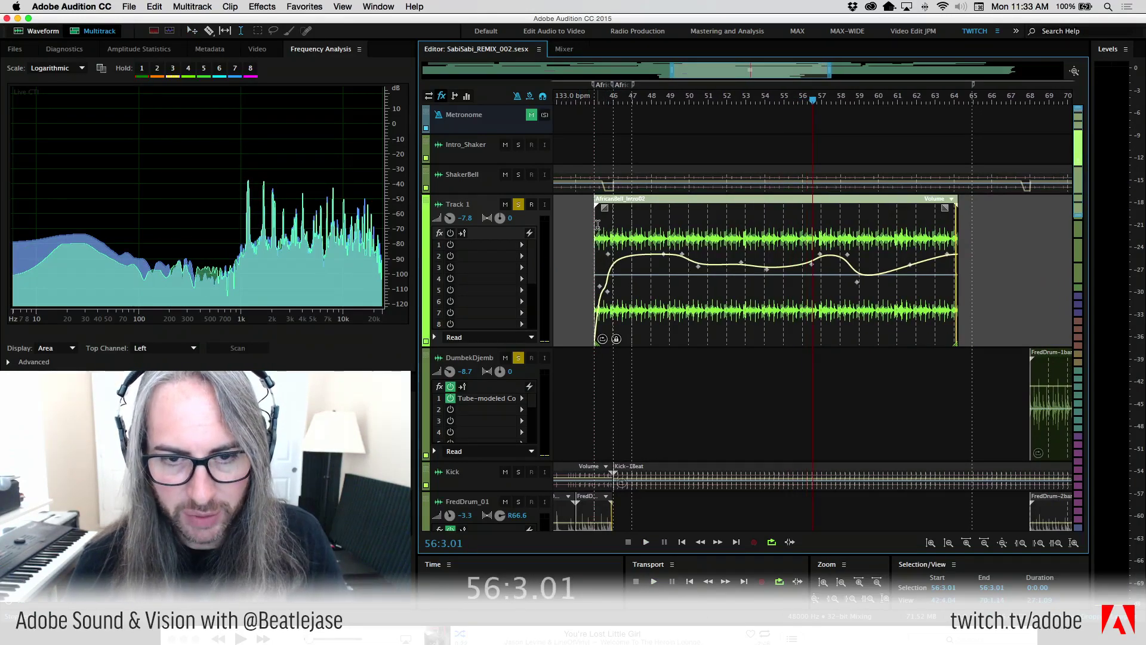
pyautogui.moveTo(594, 143); pyautogui.dragTo(954, 337)
pyautogui.scroll(-1, 954, 337)
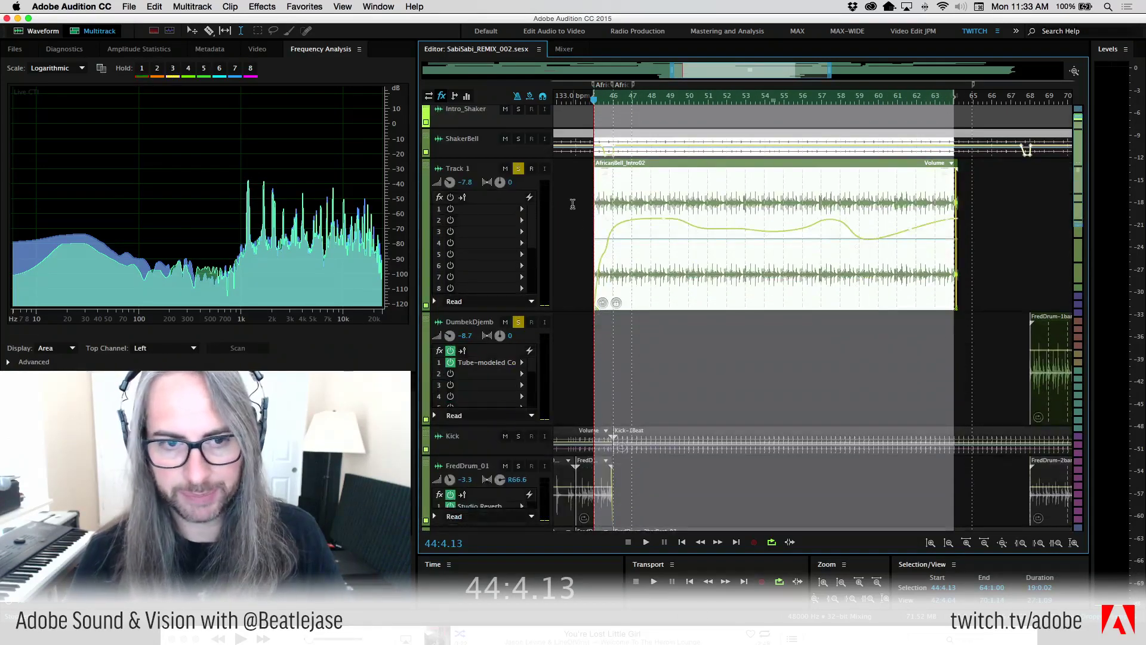
pyautogui.press('space')
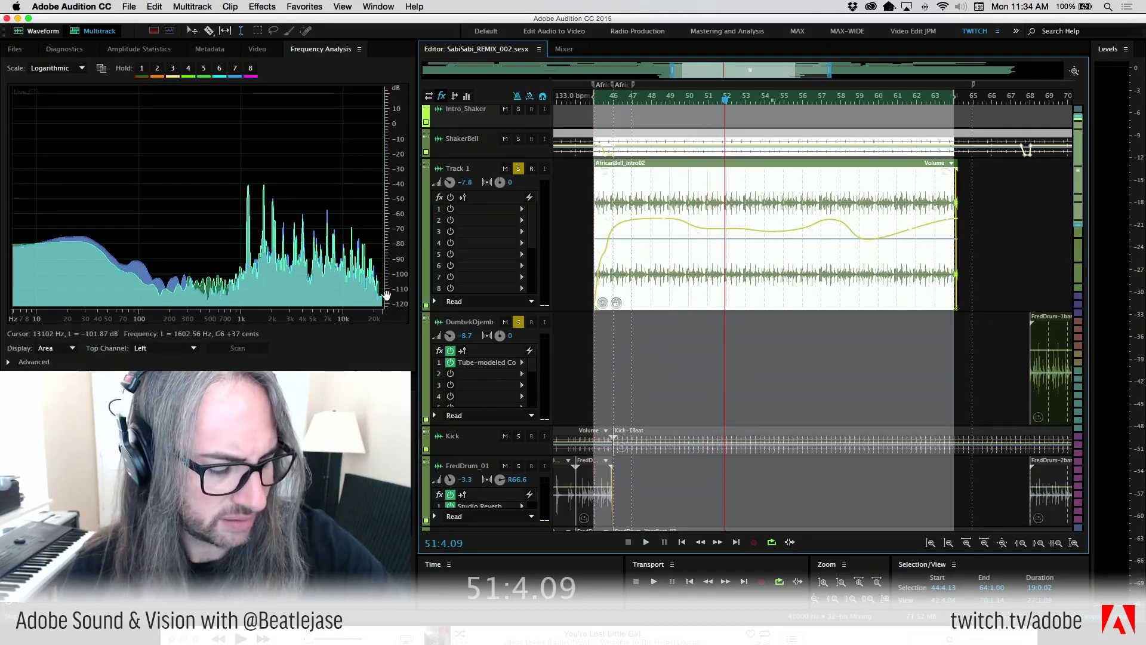
pyautogui.moveTo(517, 633)
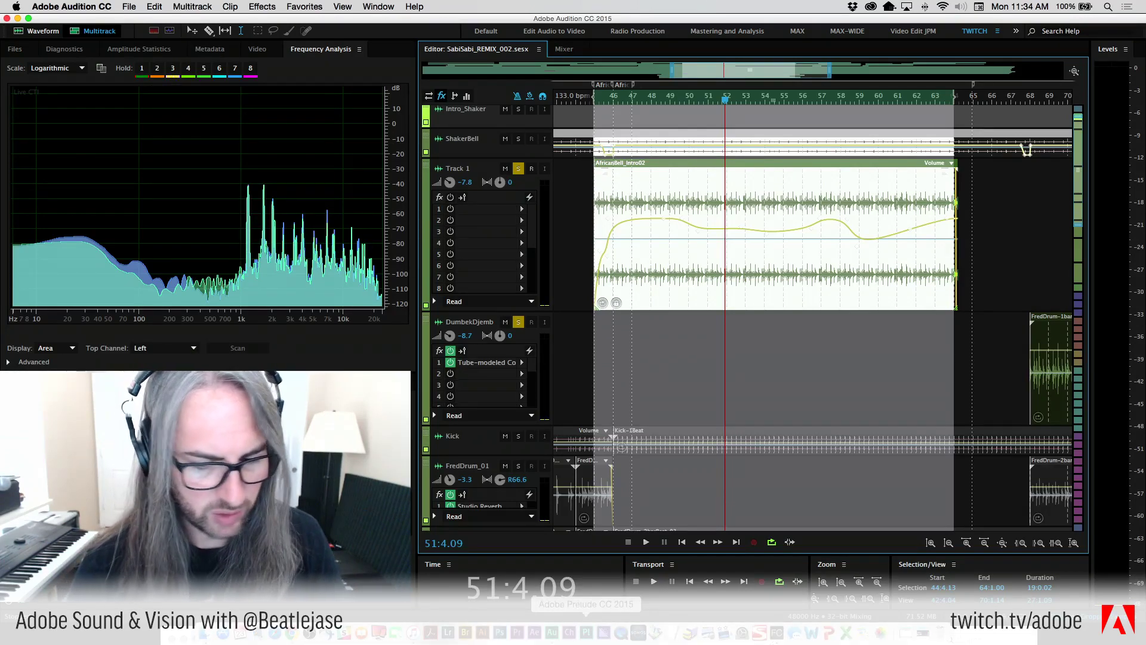
pyautogui.rightClick(293, 634)
pyautogui.click(299, 601)
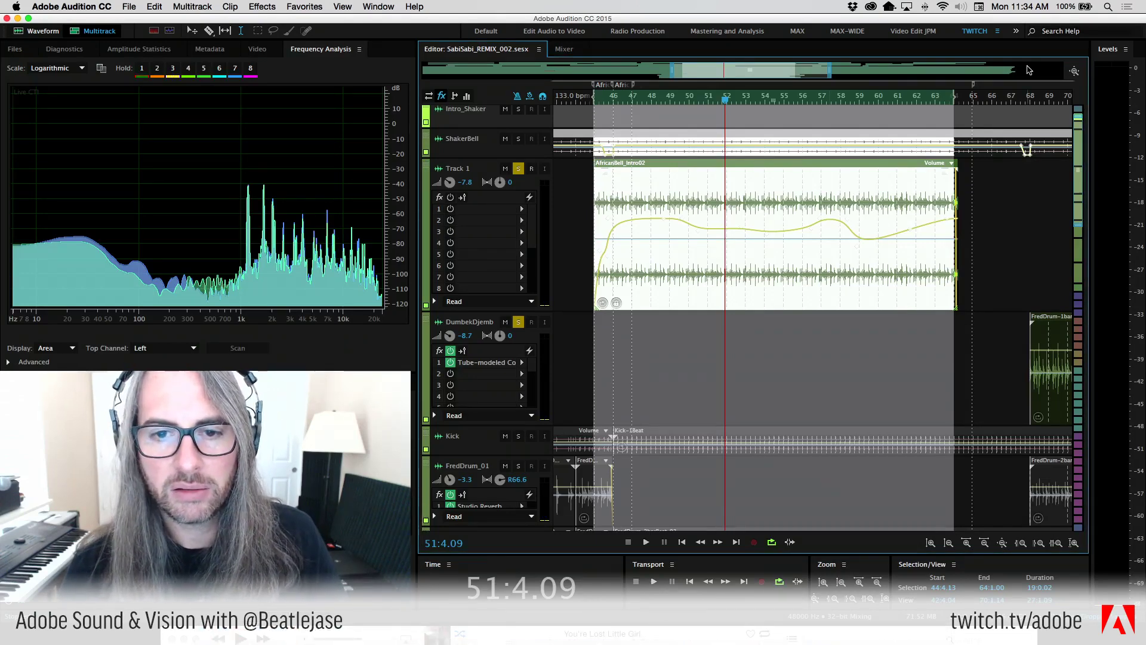
# Look at the session's metadata and bring up the list of session files
pyautogui.click(209, 49)
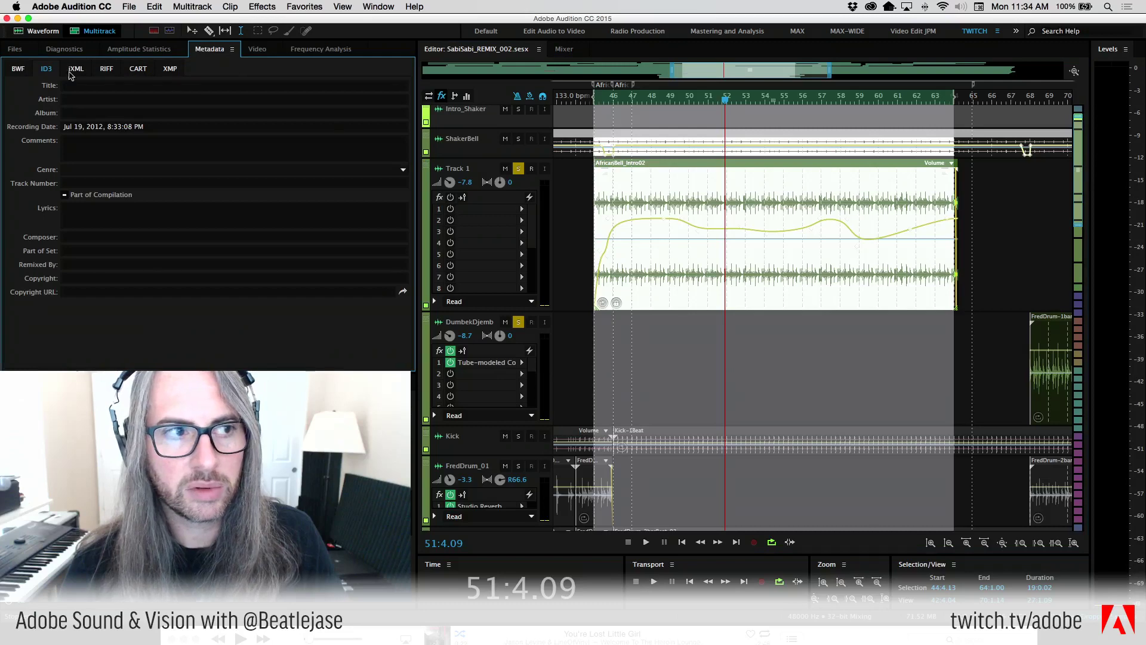
pyautogui.click(62, 50)
pyautogui.click(15, 49)
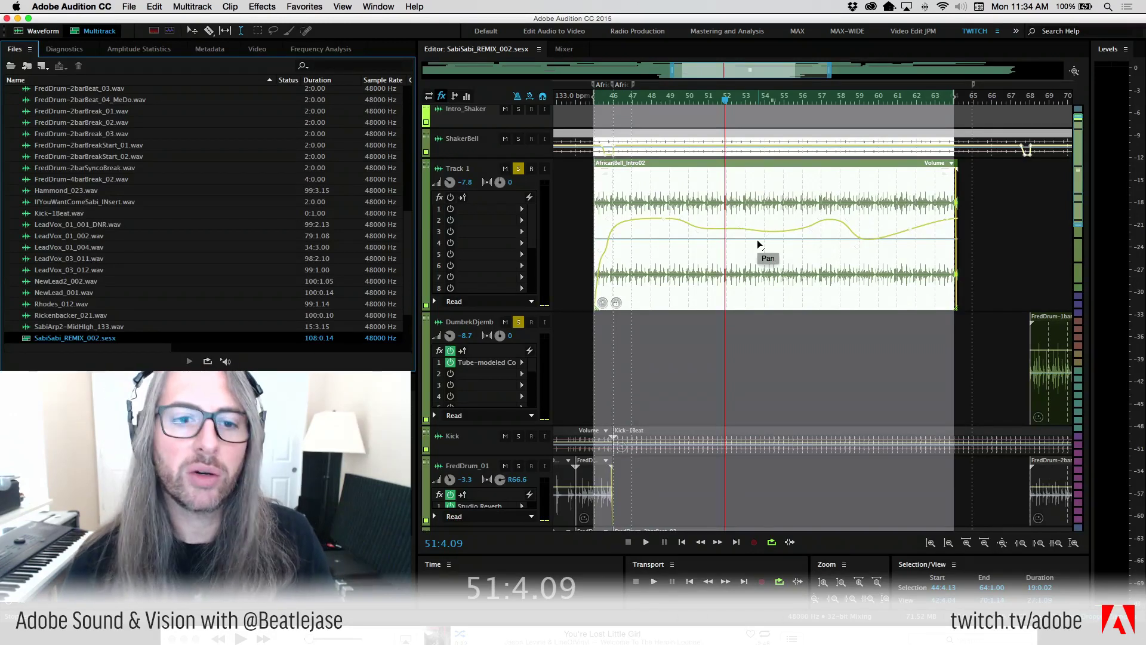
# Show the EQ controls in the track headers, turn on Track 1's EQ and open its Track EQ settings
pyautogui.click(465, 97)
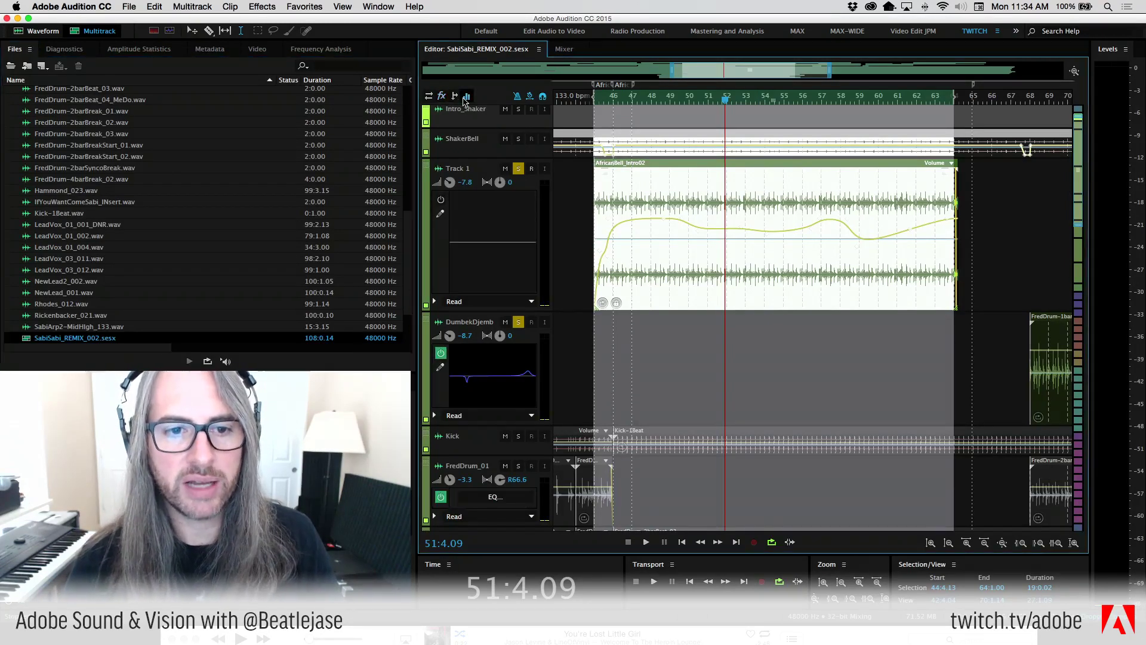
pyautogui.click(442, 201)
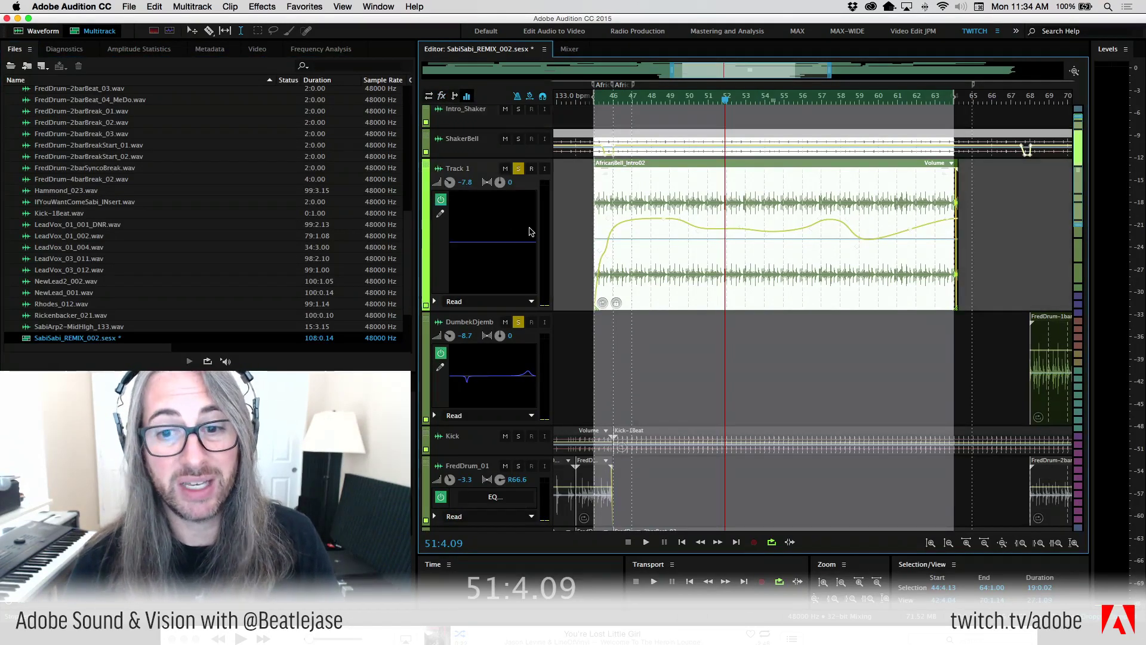
pyautogui.doubleClick(478, 233)
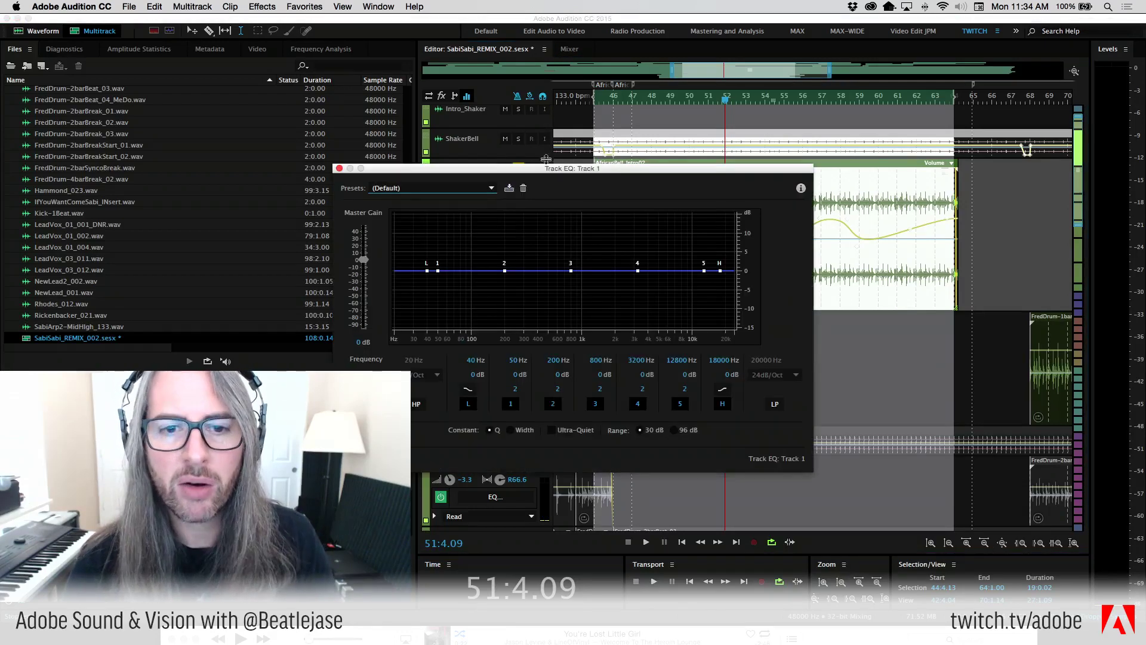
# Show the frequency analysis, hold the bell's spectrum in slot 8 while playing the track, and focus the graph on the range above about 600 Hz
pyautogui.moveTo(551, 171); pyautogui.dragTo(755, 94)
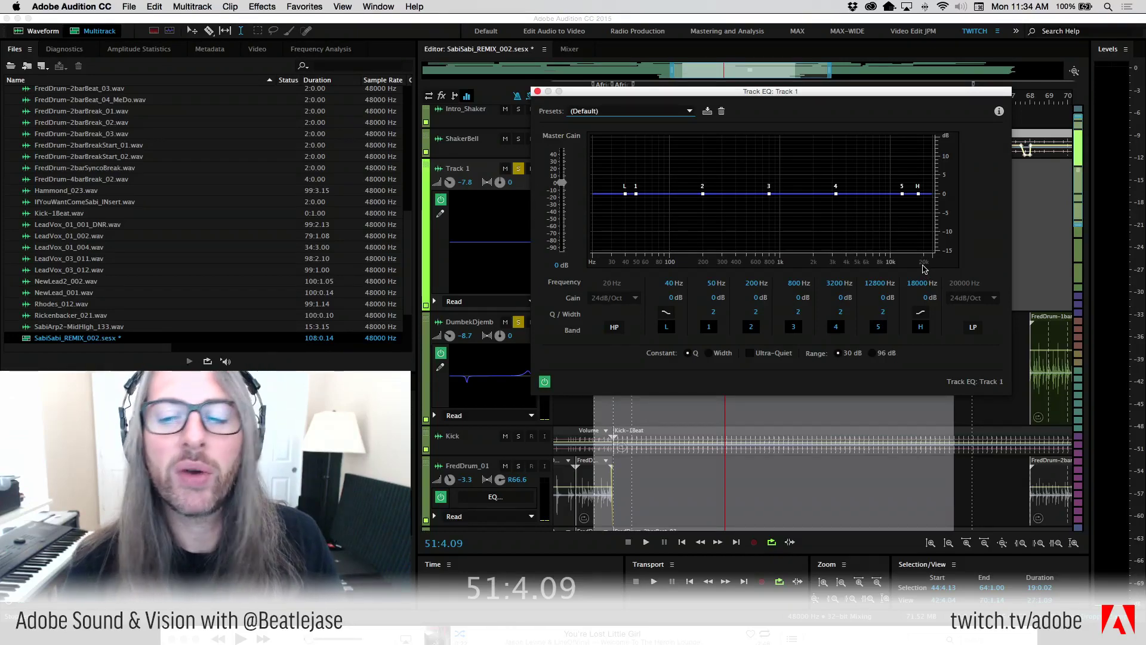
pyautogui.click(307, 50)
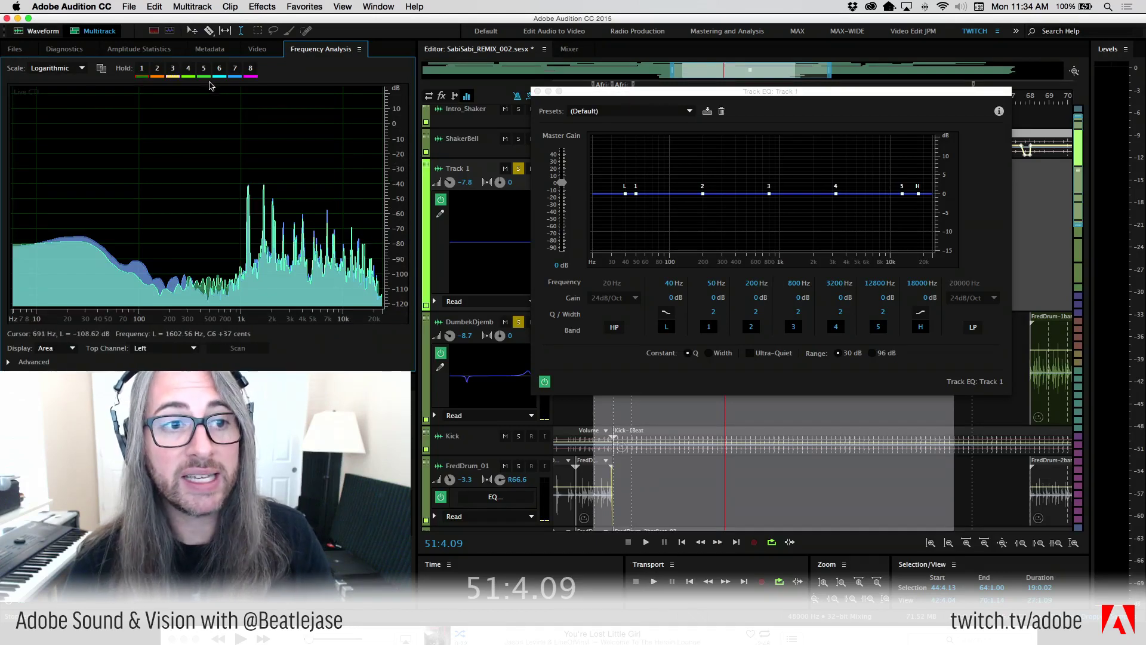
pyautogui.click(254, 77)
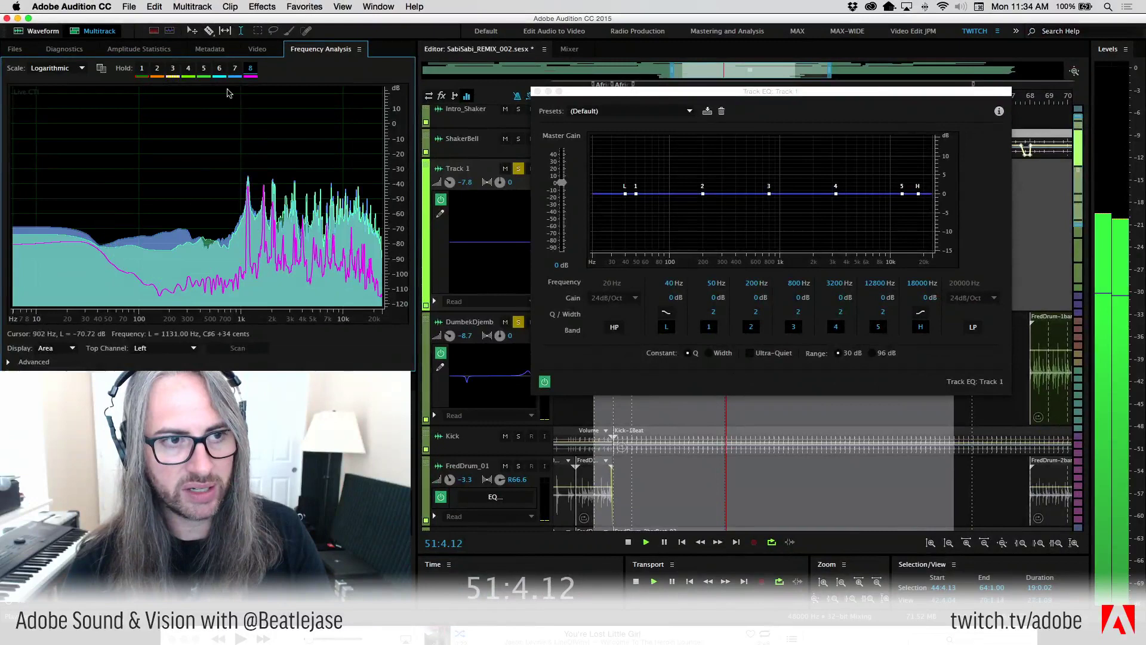
pyautogui.click(189, 69)
pyautogui.press('space')
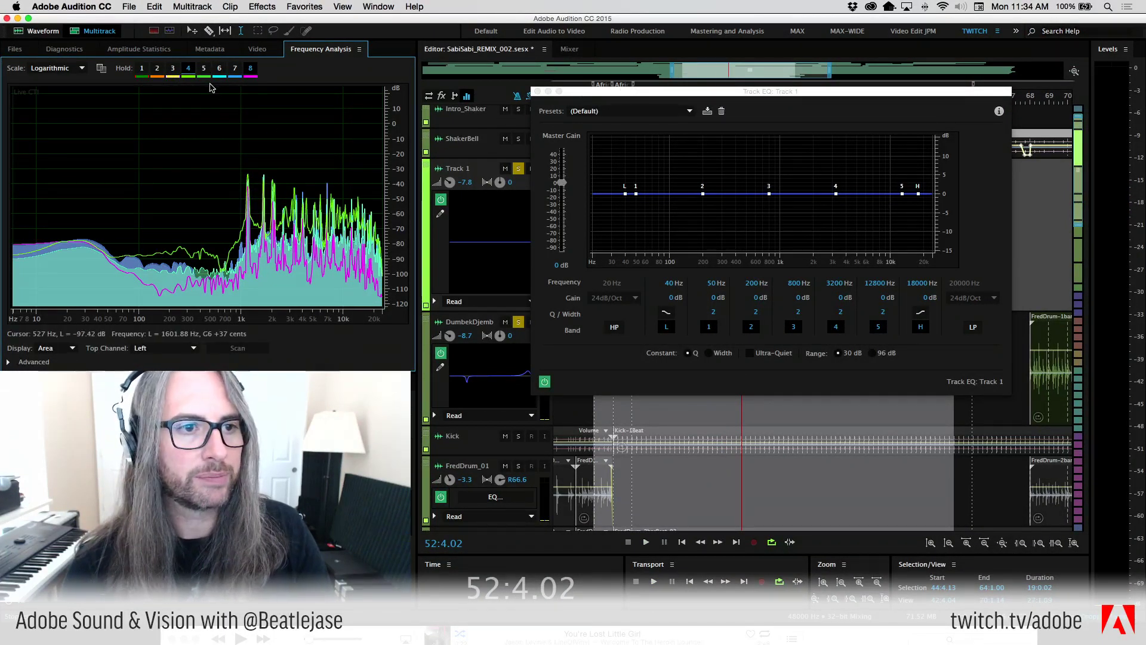
pyautogui.click(190, 71)
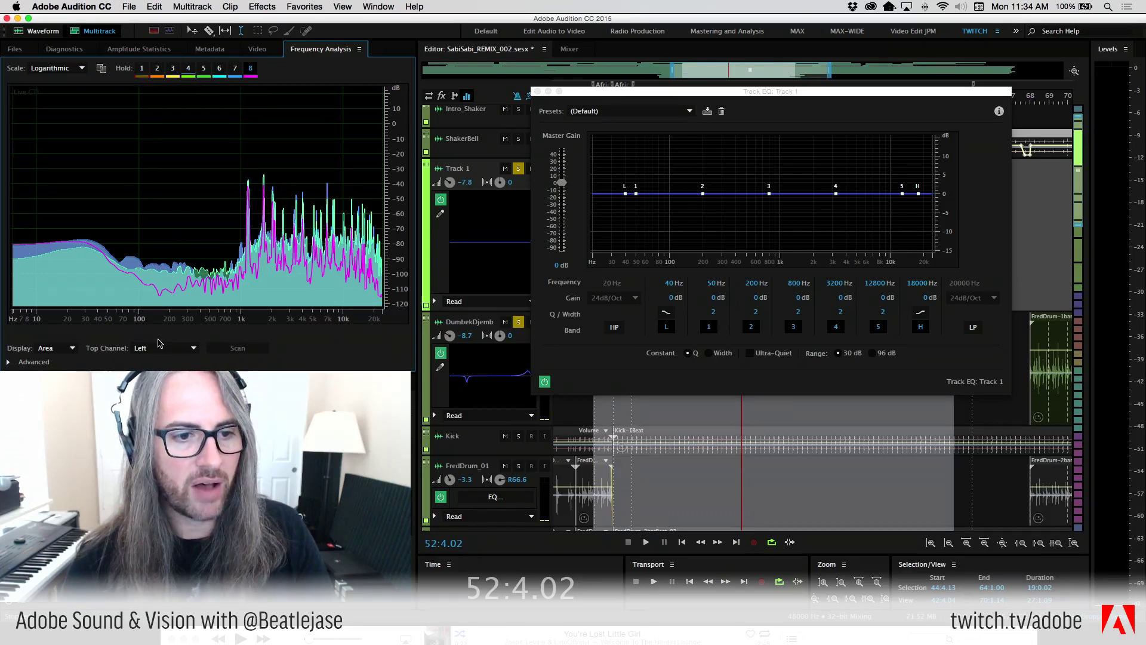
pyautogui.moveTo(330, 320); pyautogui.dragTo(438, 321)
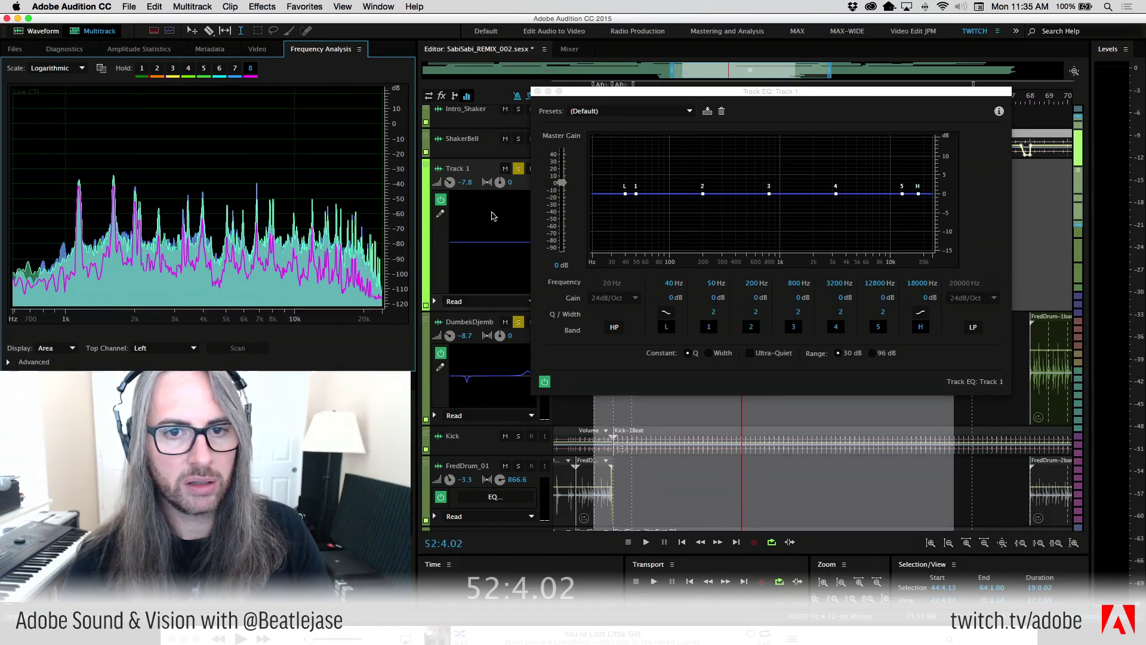
# Close the Track EQ and open the AfricanBell_Intro02 clip in the waveform editor with the spectral frequency display
pyautogui.click(538, 92)
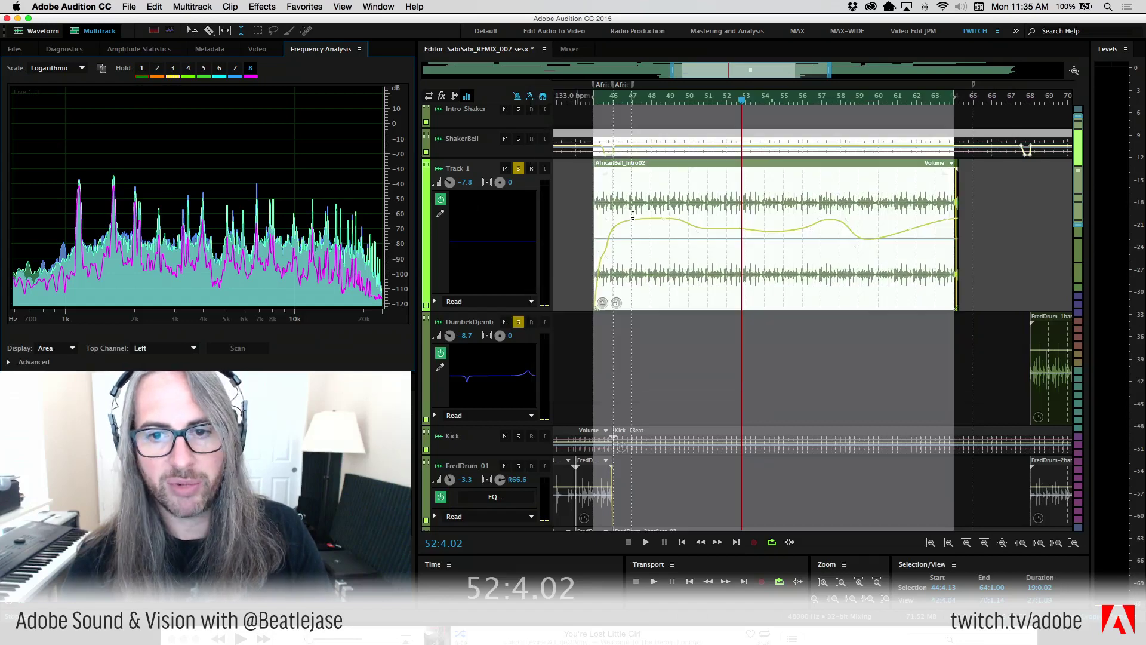
pyautogui.doubleClick(699, 181)
pyautogui.click(171, 32)
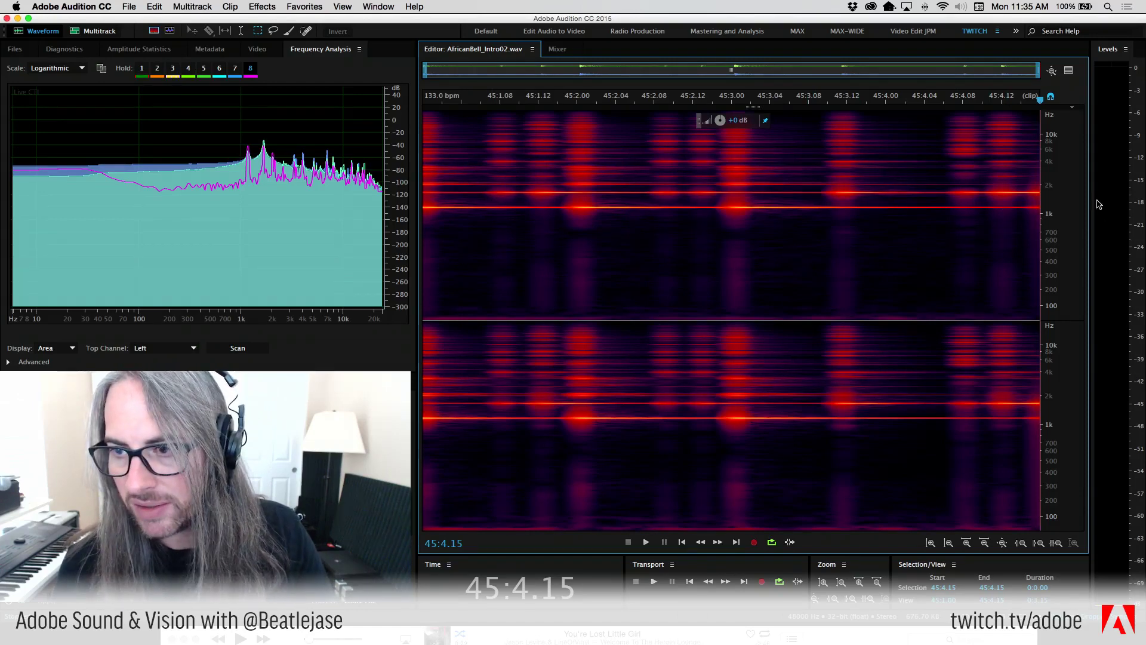
# Select the bell's resonance at about 1.1 kHz from 45:1.05 to 45:4.10, audition it, mark the range below 1 kHz, and clear the selection
pyautogui.scroll(5, 1057, 202)
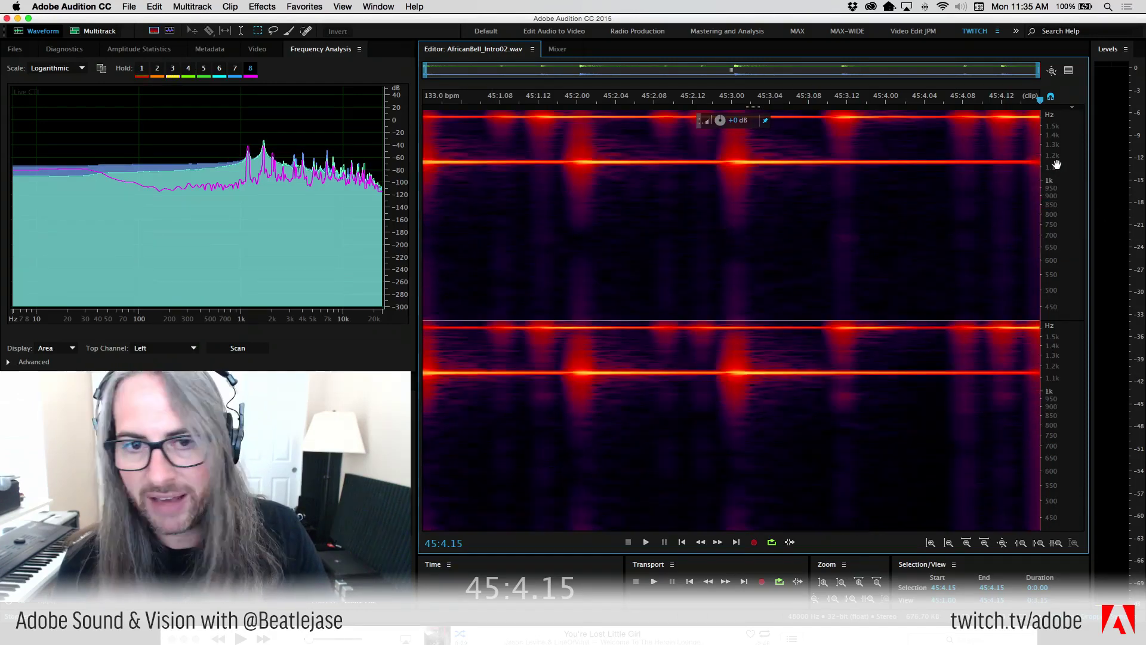
pyautogui.moveTo(472, 159); pyautogui.dragTo(984, 175)
pyautogui.press('space')
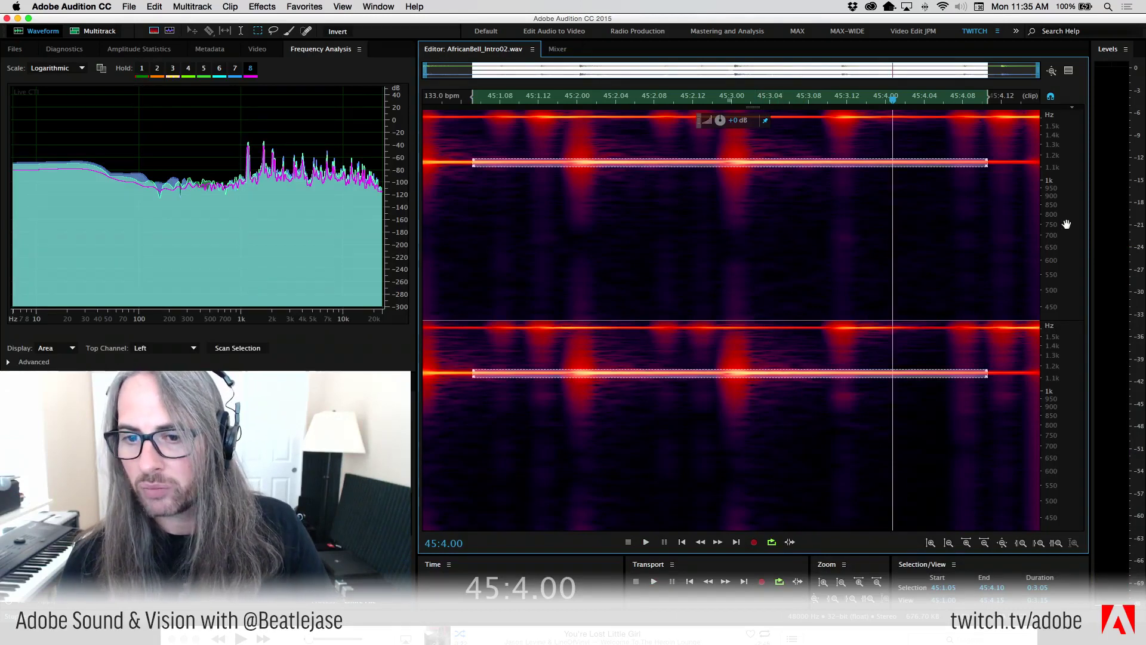
pyautogui.scroll(-5, 1066, 224)
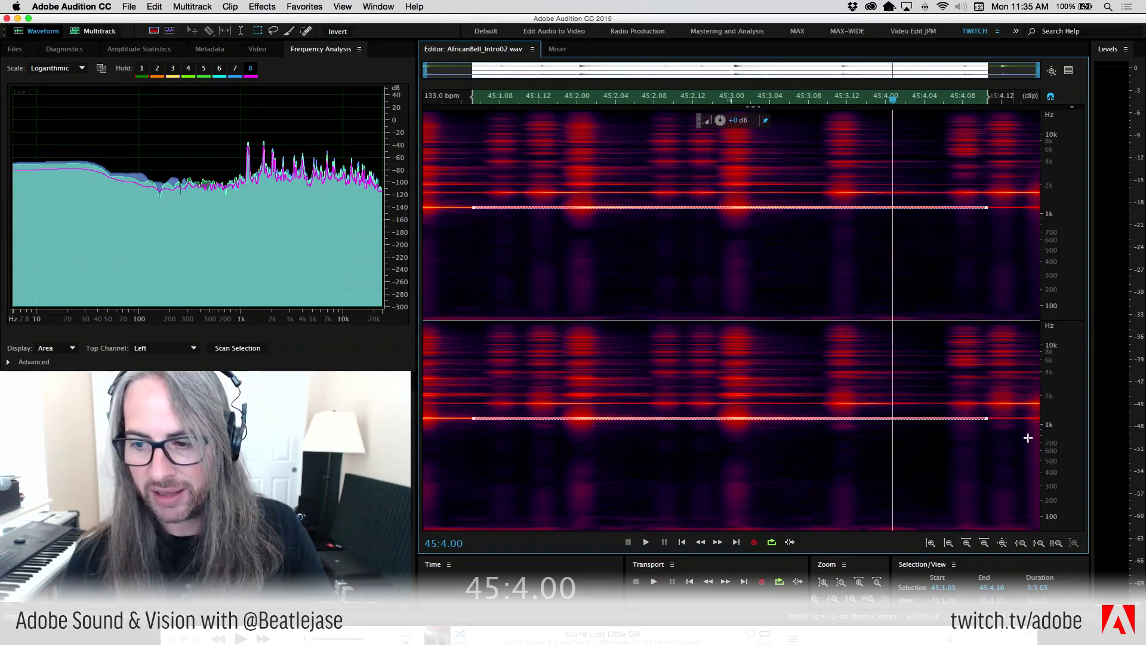
pyautogui.moveTo(1028, 438); pyautogui.dragTo(424, 530)
pyautogui.click(579, 382)
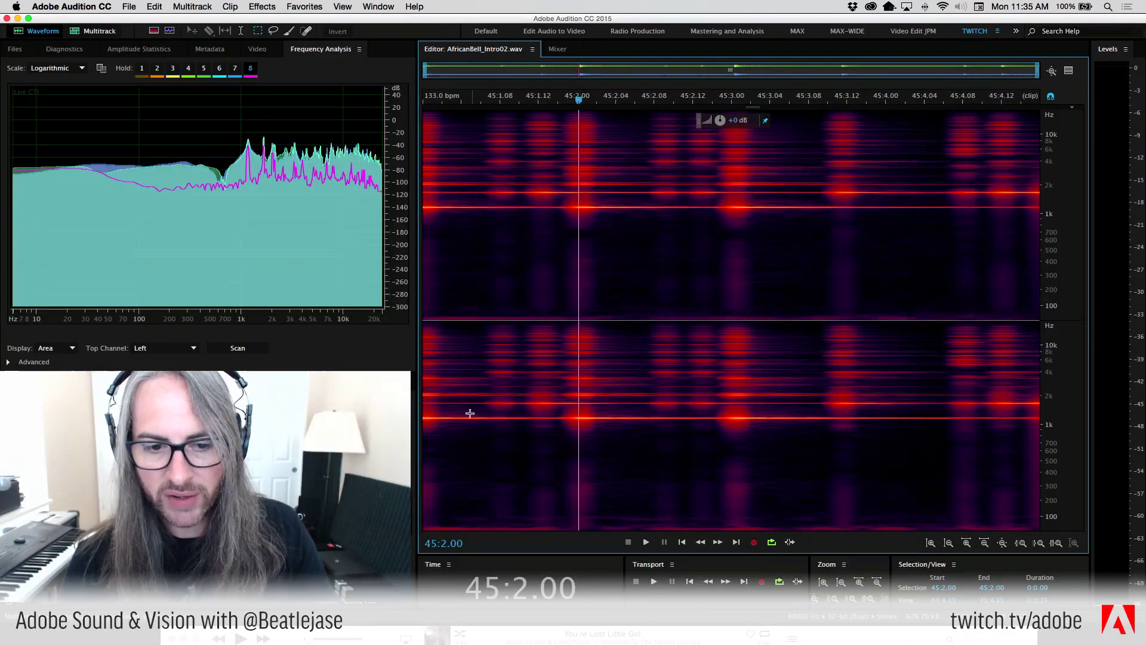
# Select a short band at about 3 to 4 kHz from 45:1.04 to 45:1.13, audition only that region, and clear the selection
pyautogui.moveTo(469, 415); pyautogui.dragTo(512, 394)
pyautogui.press('space')
pyautogui.press('space')
pyautogui.press('space')
pyautogui.moveTo(512, 394); pyautogui.dragTo(533, 369)
pyautogui.press('space')
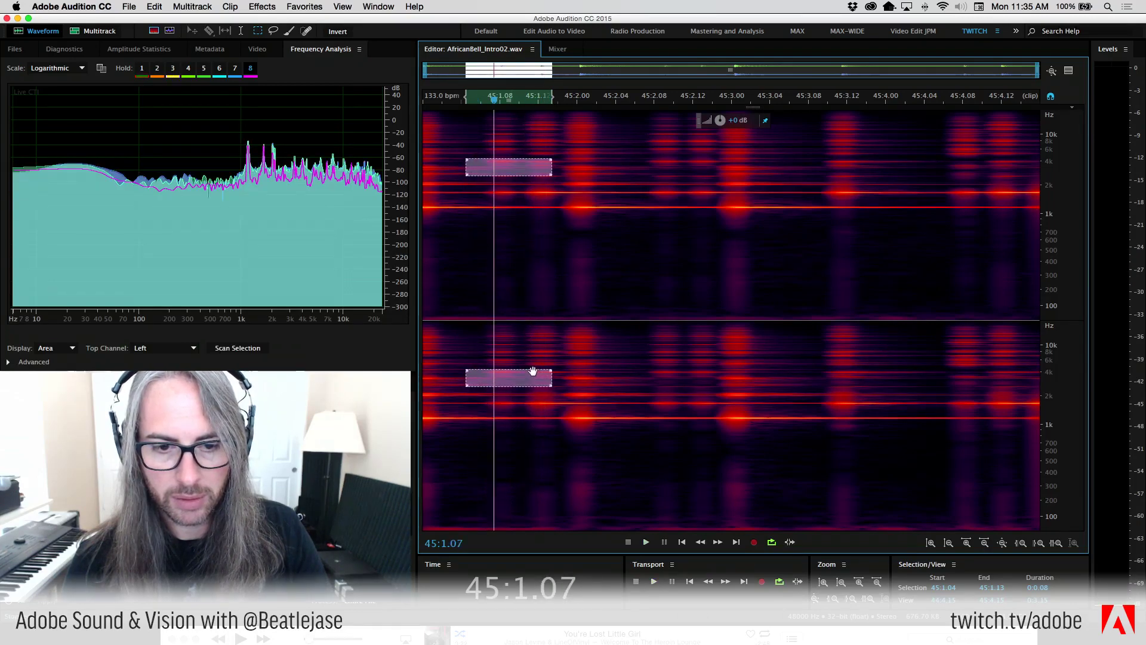
pyautogui.press('space')
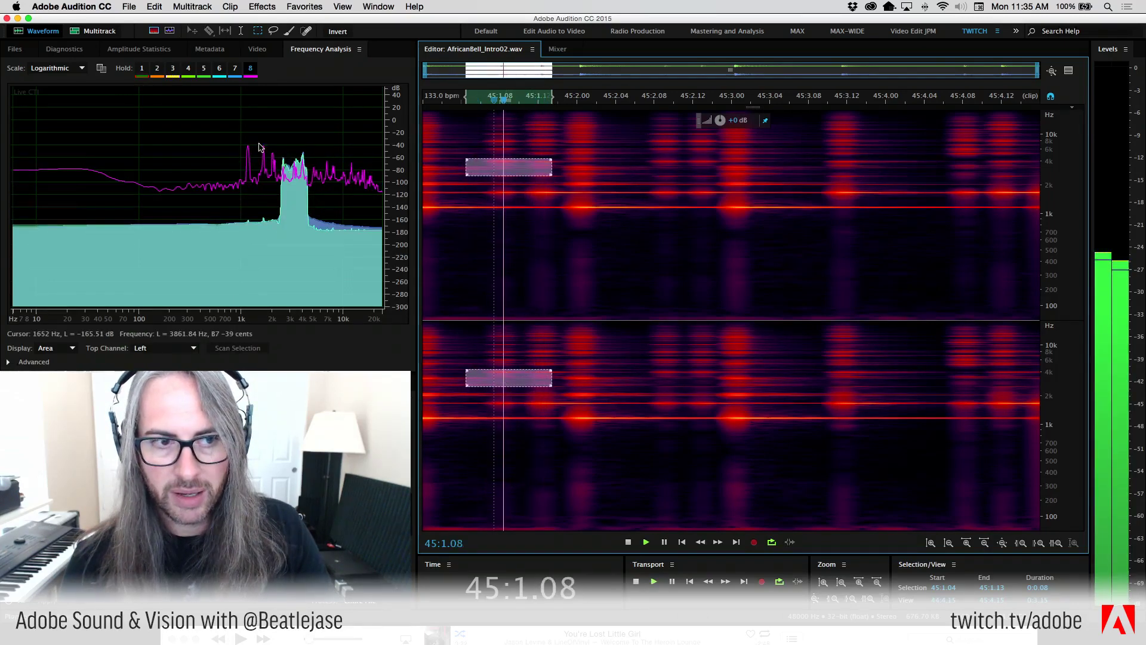
pyautogui.press('space')
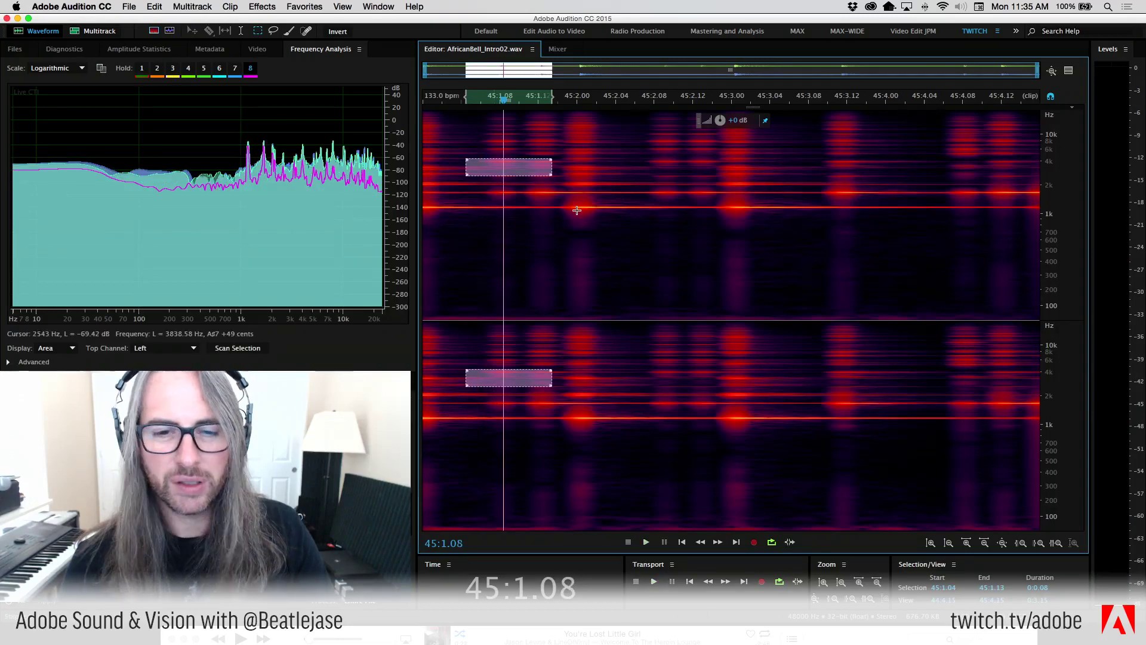
pyautogui.rightClick(507, 374)
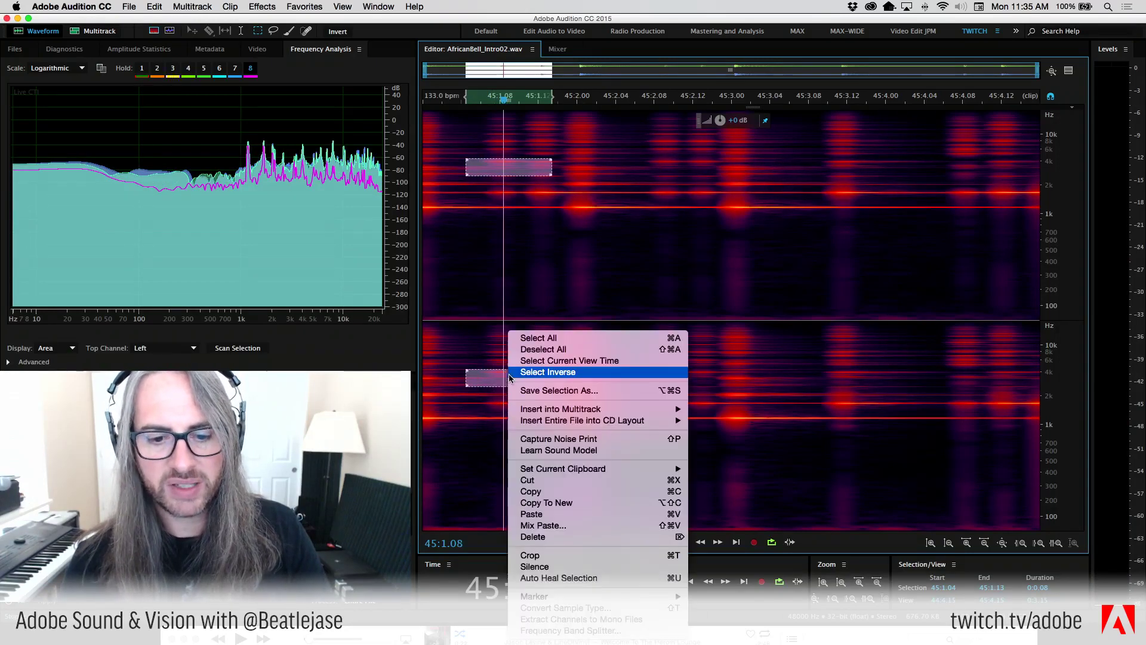
pyautogui.click(483, 430)
pyautogui.click(484, 431)
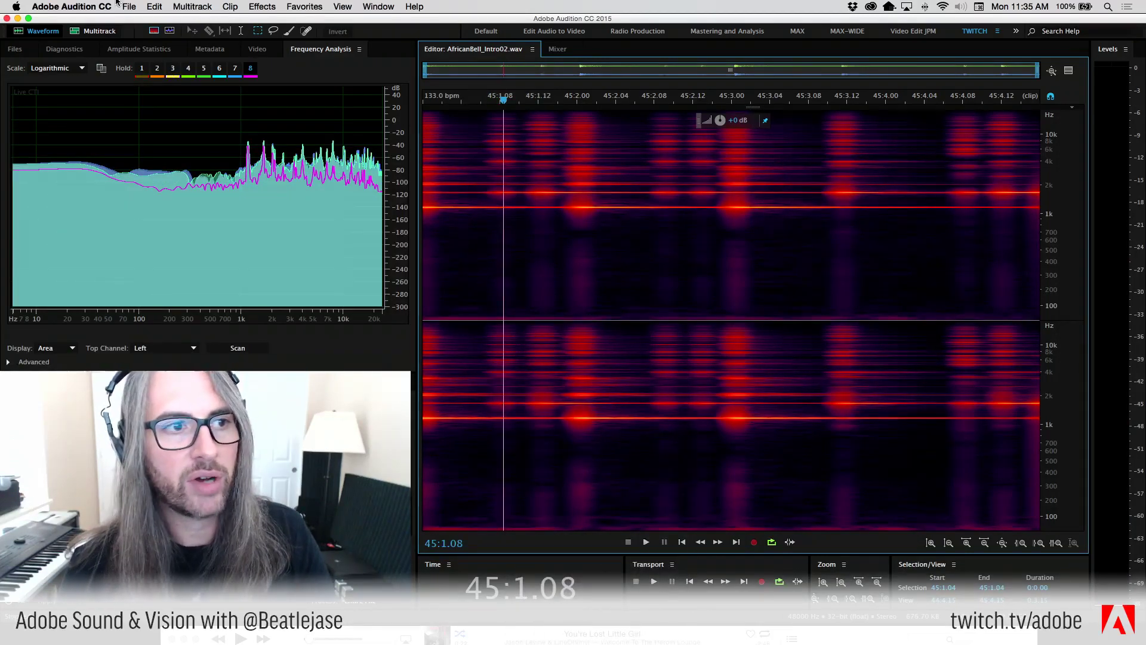
# Return to the multitrack session and reopen Track 1's Track EQ, placing its window below the timeline ruler
pyautogui.click(102, 31)
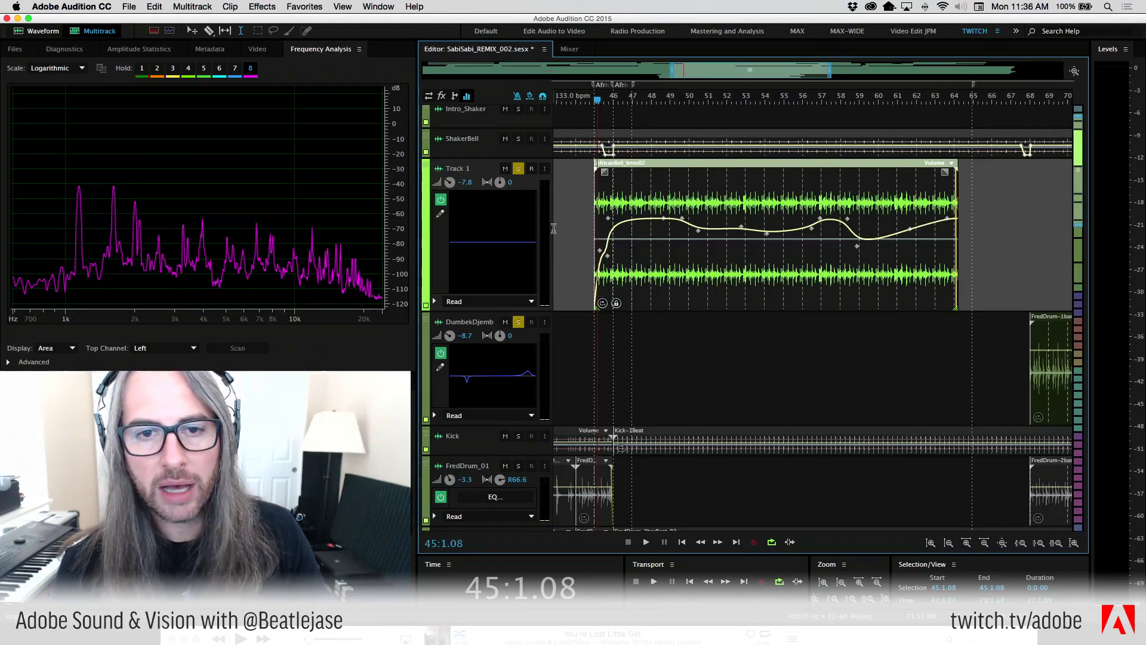
pyautogui.moveTo(597, 106); pyautogui.dragTo(593, 103)
pyautogui.doubleClick(495, 216)
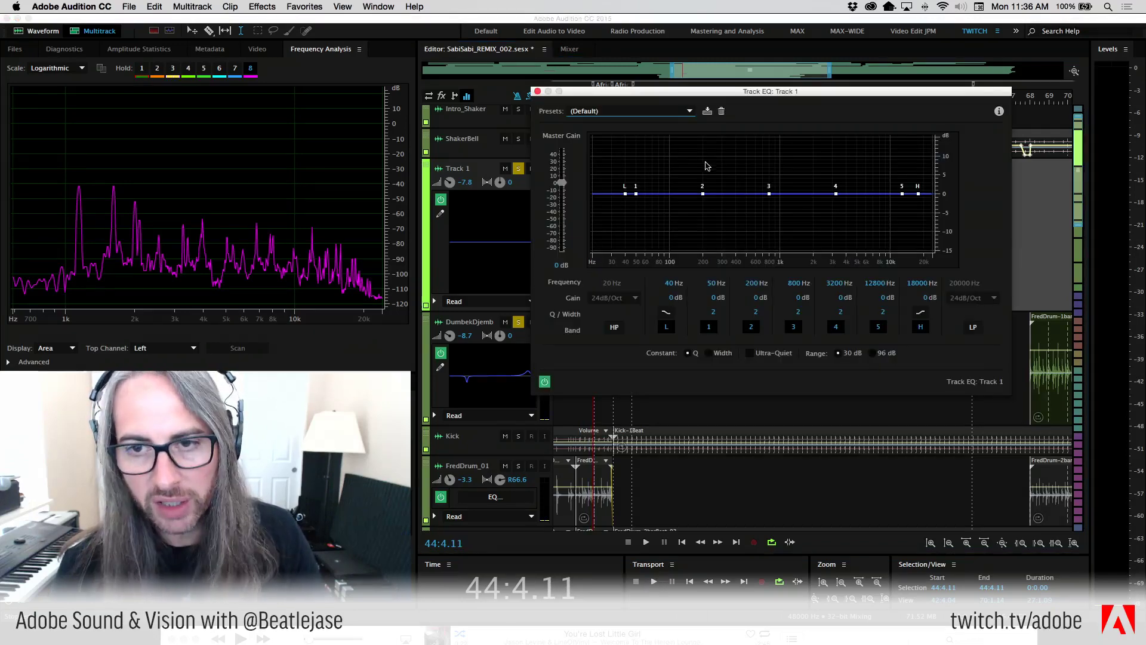
pyautogui.moveTo(753, 93); pyautogui.dragTo(570, 91)
pyautogui.moveTo(797, 85); pyautogui.dragTo(876, 238)
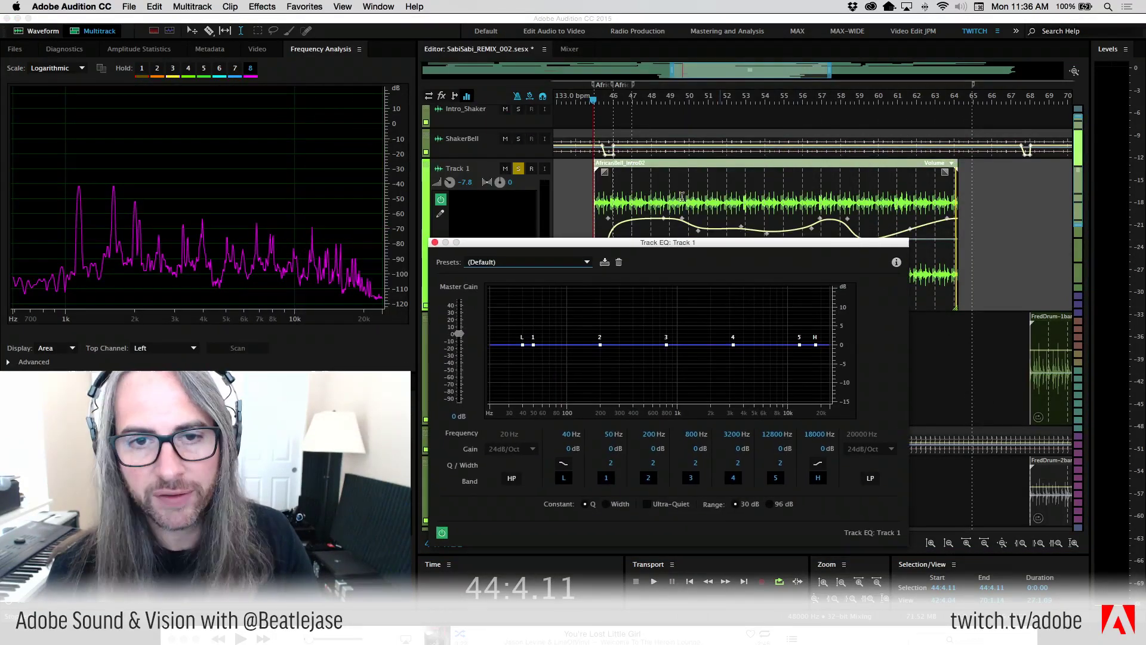
# Play the soloed bell from about bar 46 and release the spectrum held in slot 8 of the frequency analysis
pyautogui.click(613, 103)
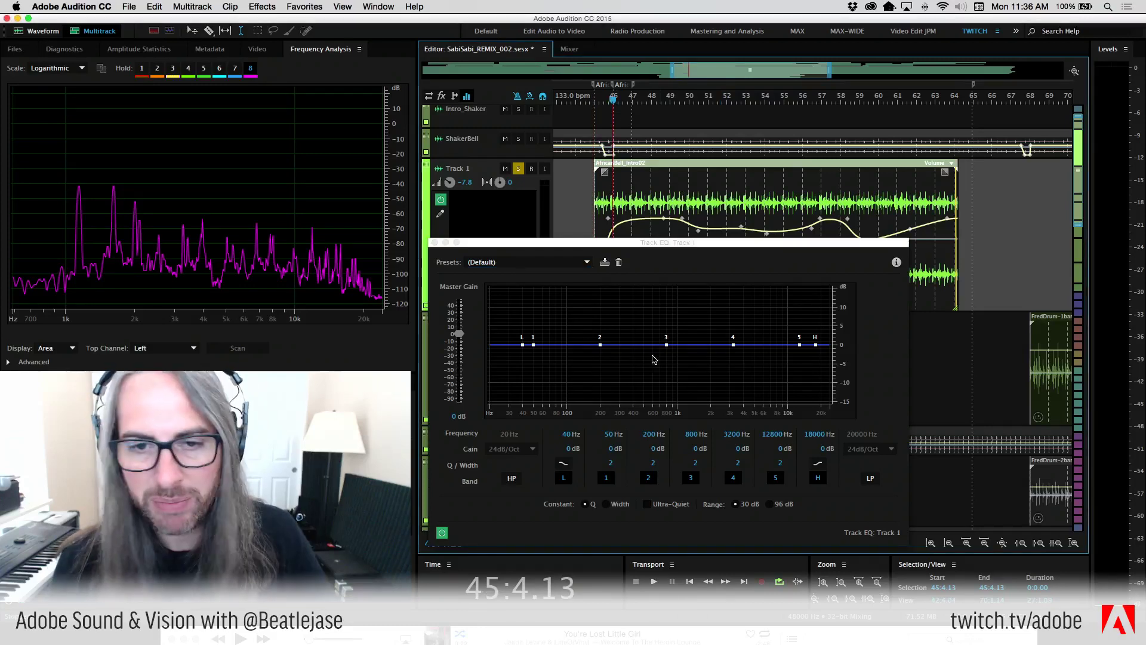
pyautogui.moveTo(667, 347)
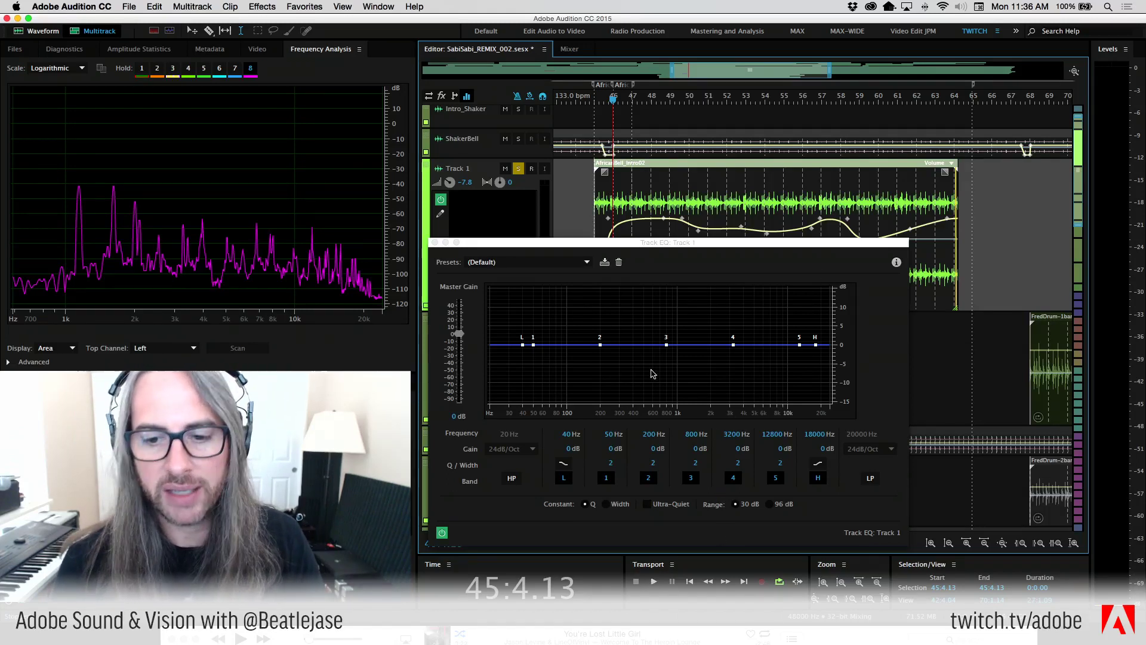
pyautogui.press('space')
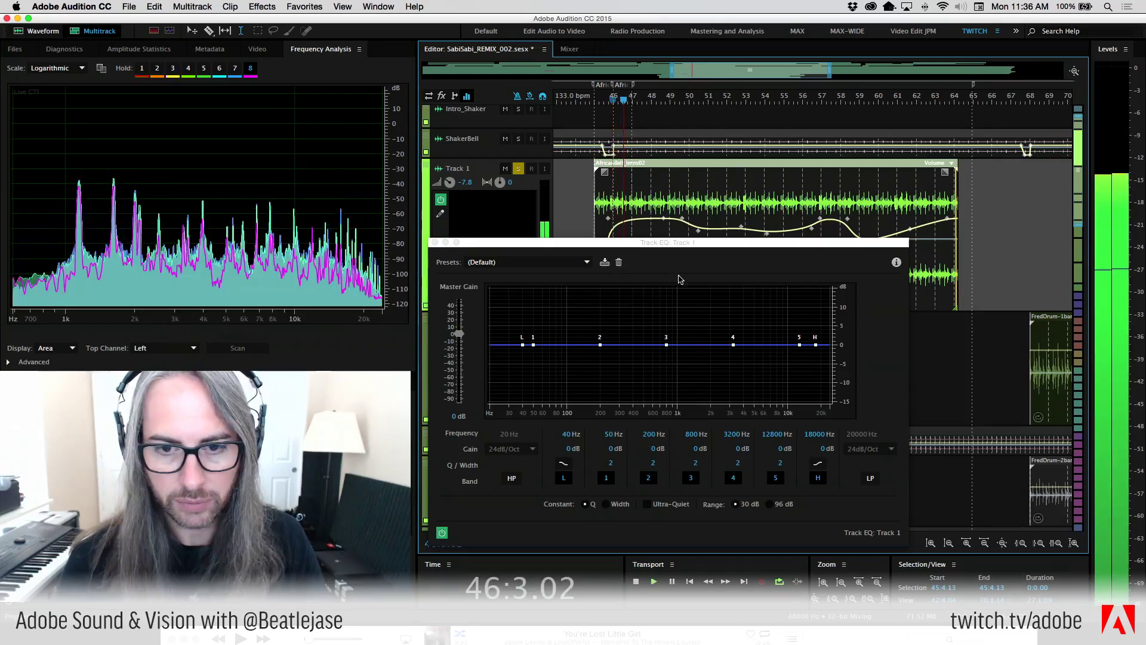
pyautogui.moveTo(650, 253); pyautogui.dragTo(641, 163)
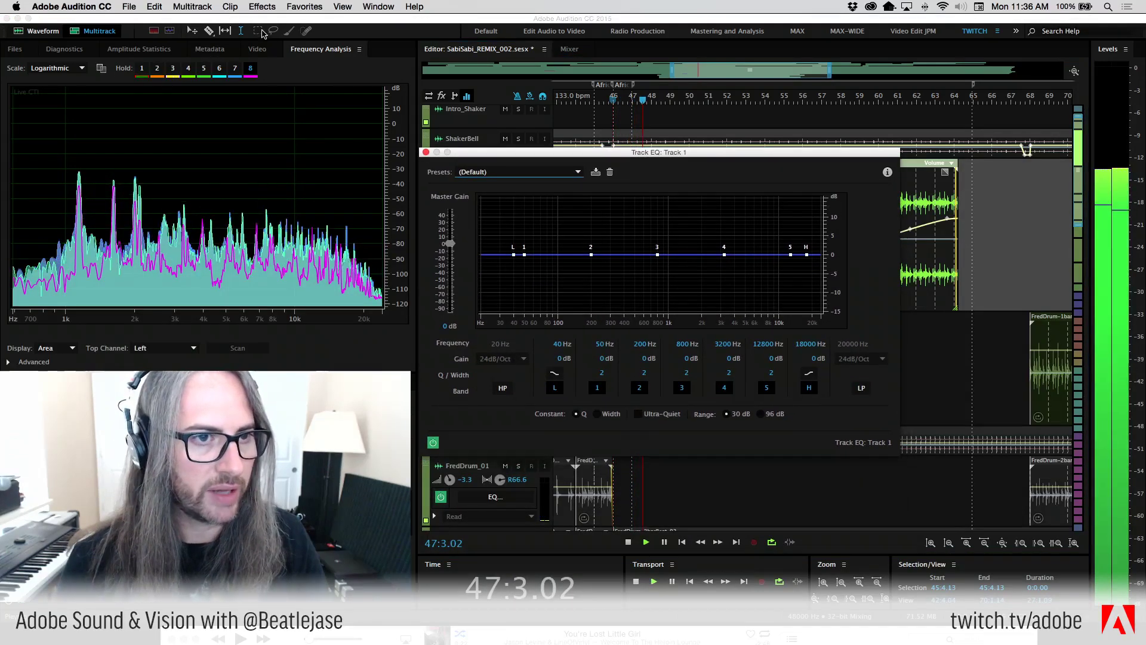
pyautogui.click(250, 71)
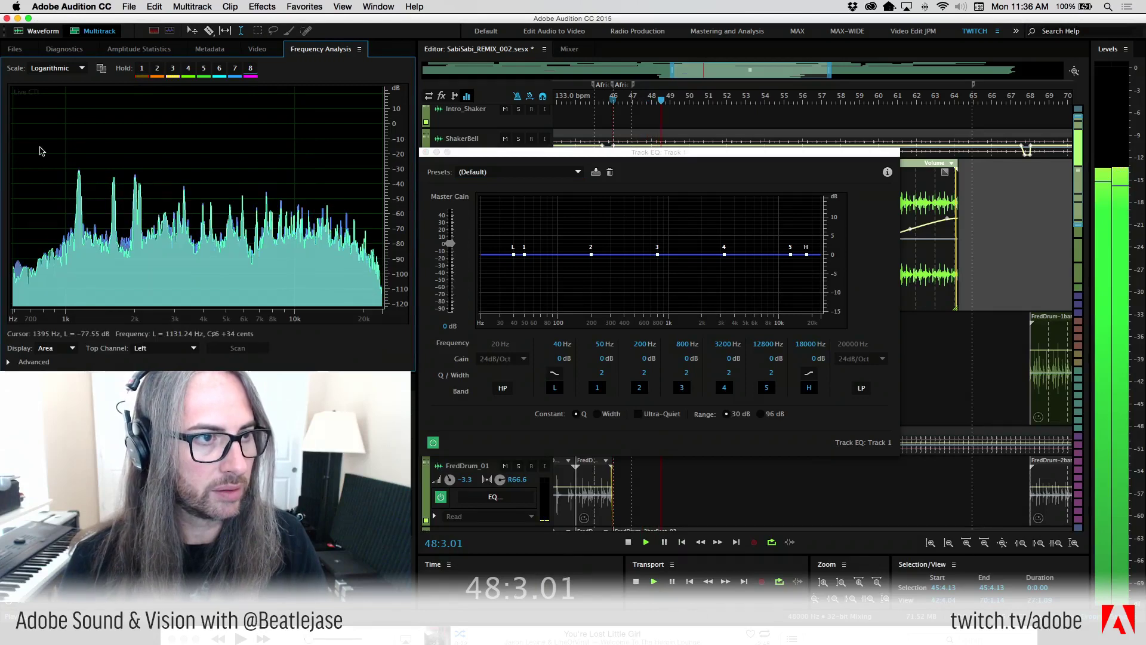
# Try the linear scale in the frequency analysis and return to the logarithmic scale
pyautogui.click(79, 70)
pyautogui.click(66, 78)
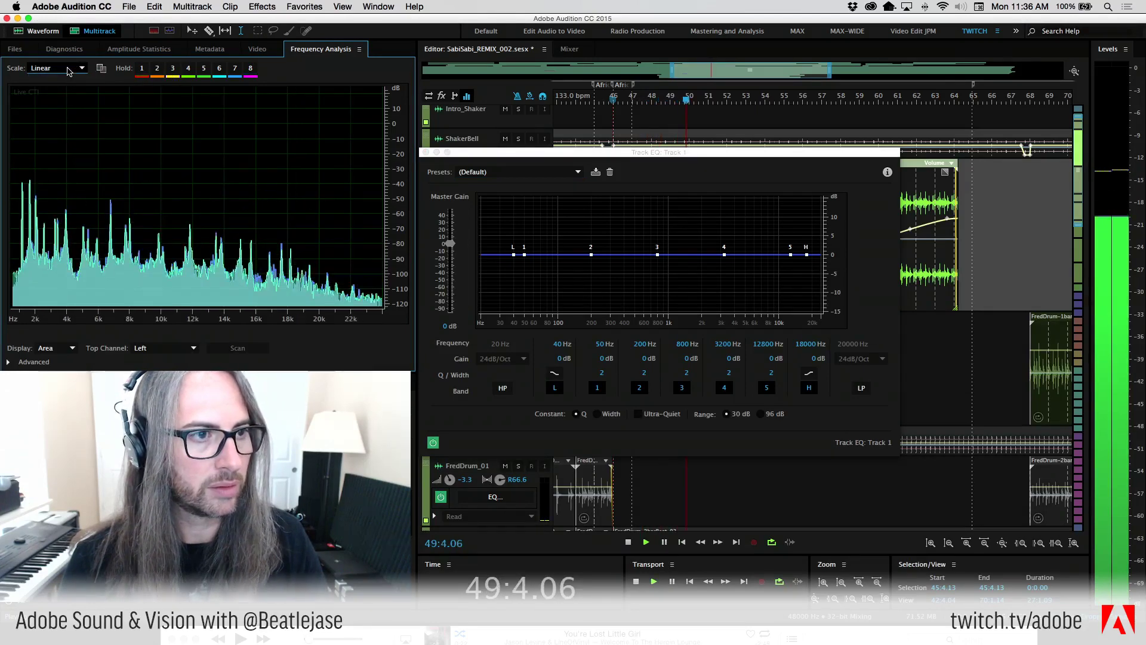
pyautogui.click(75, 69)
pyautogui.click(74, 90)
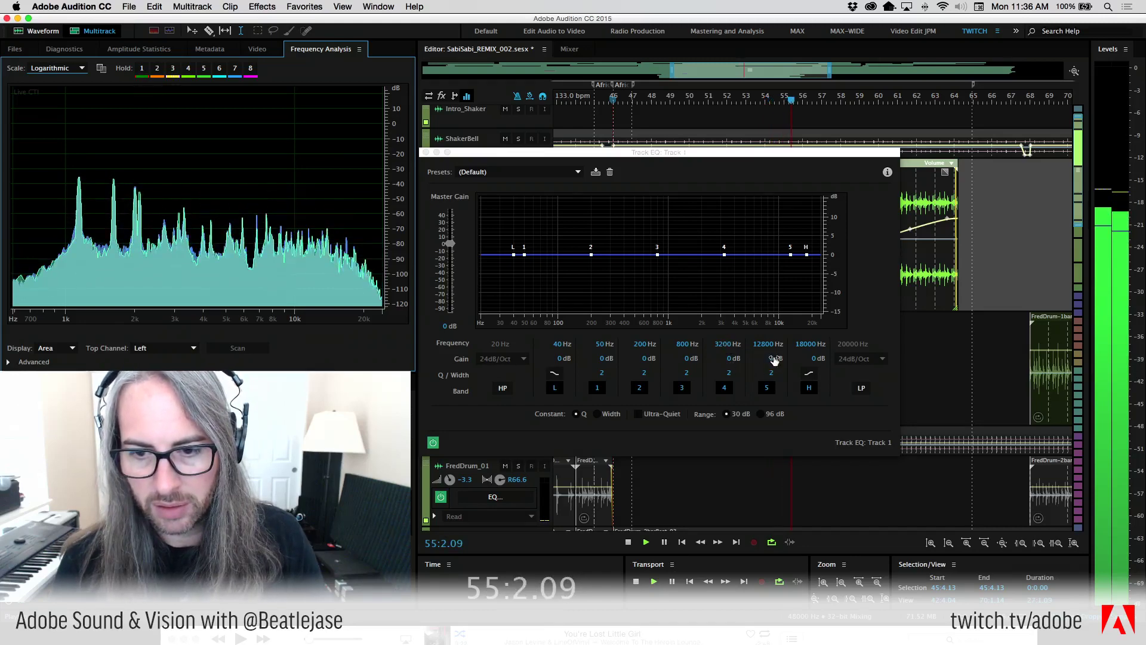
# Set Track 1's EQ band 5 to 6695 Hz and band 3 to 1129 Hz, both with a Q of 8
pyautogui.moveTo(768, 345); pyautogui.dragTo(814, 375)
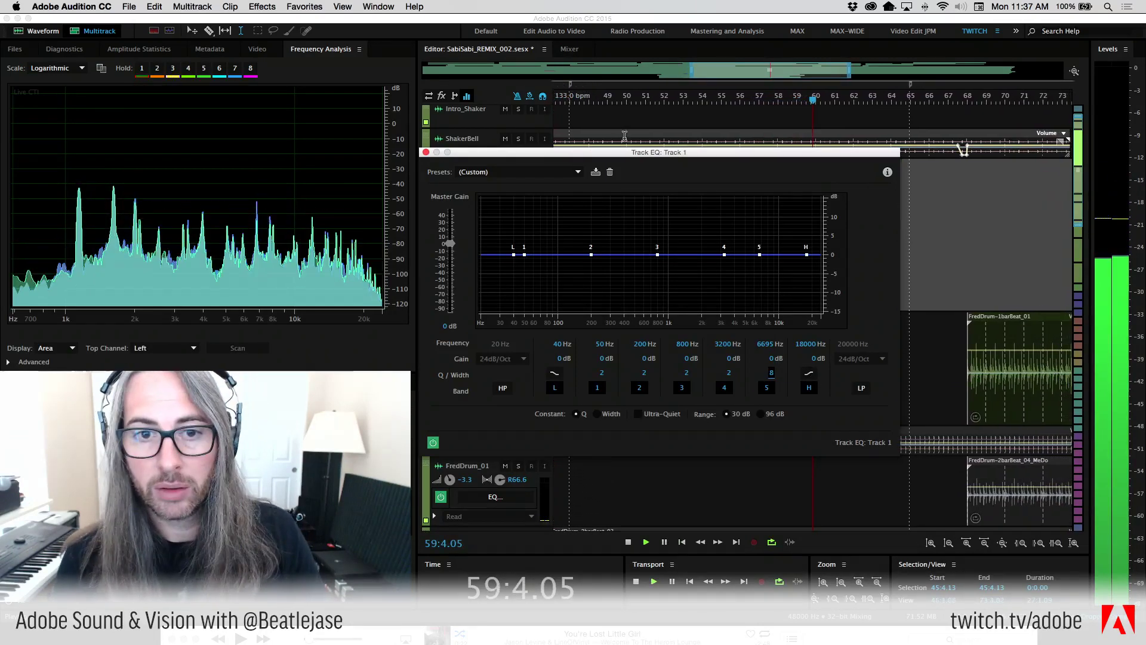
pyautogui.click(582, 114)
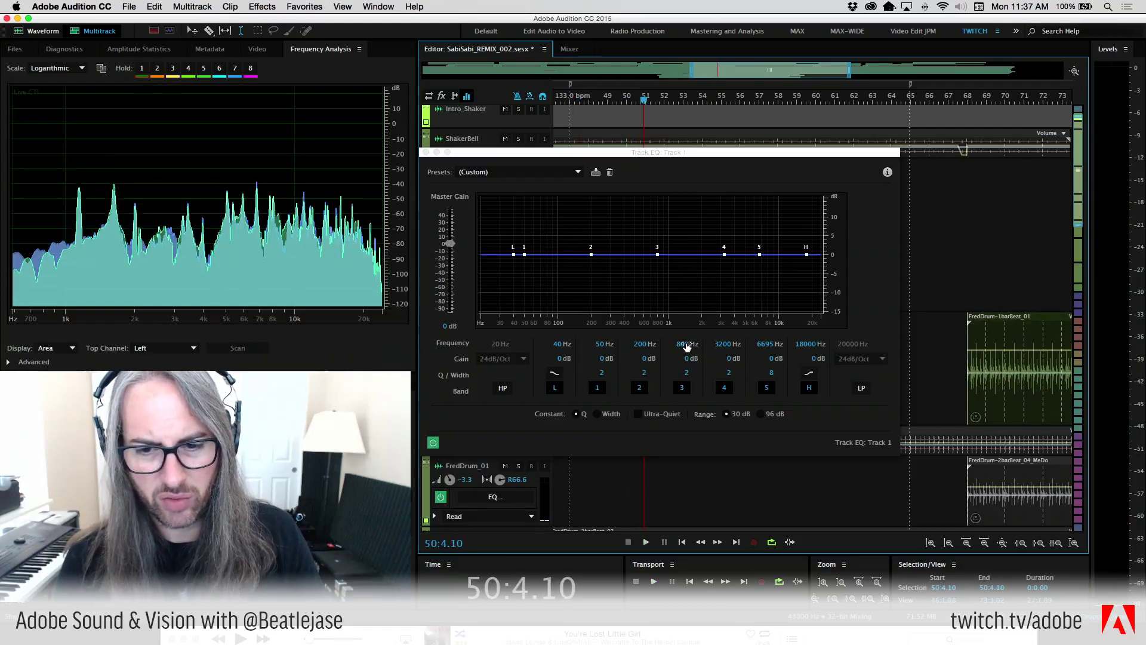
pyautogui.moveTo(683, 343); pyautogui.dragTo(689, 345)
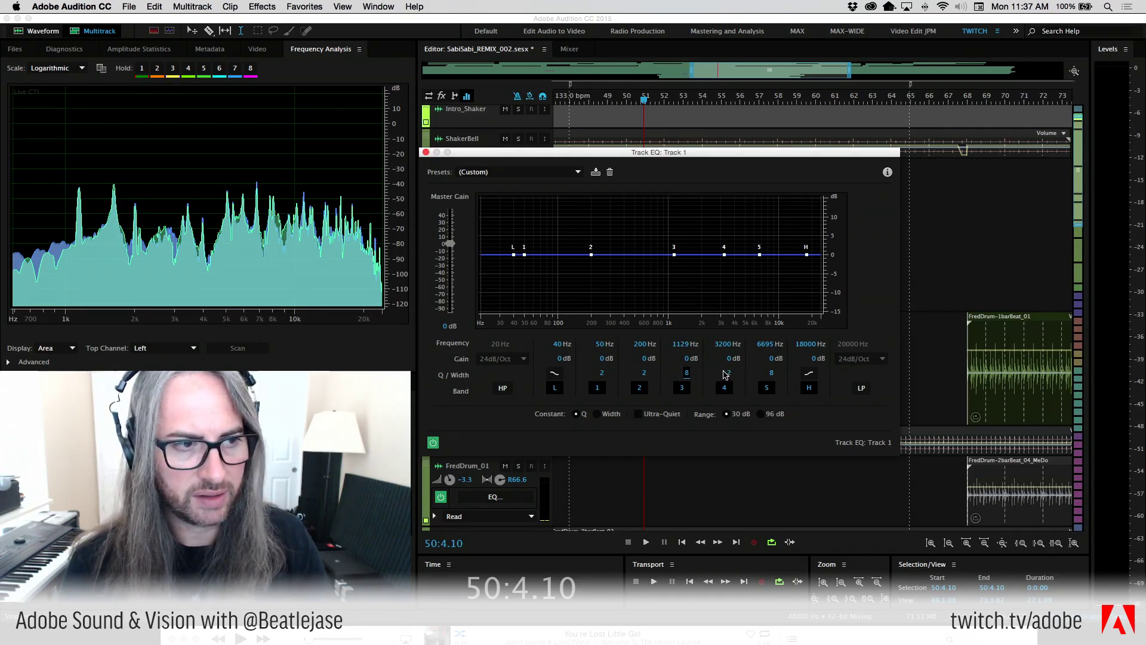
# Play the bell while boosting EQ band 3 by 14.6 dB, sweeping its frequency up to 1200 Hz and back to 1129 Hz
pyautogui.press('space')
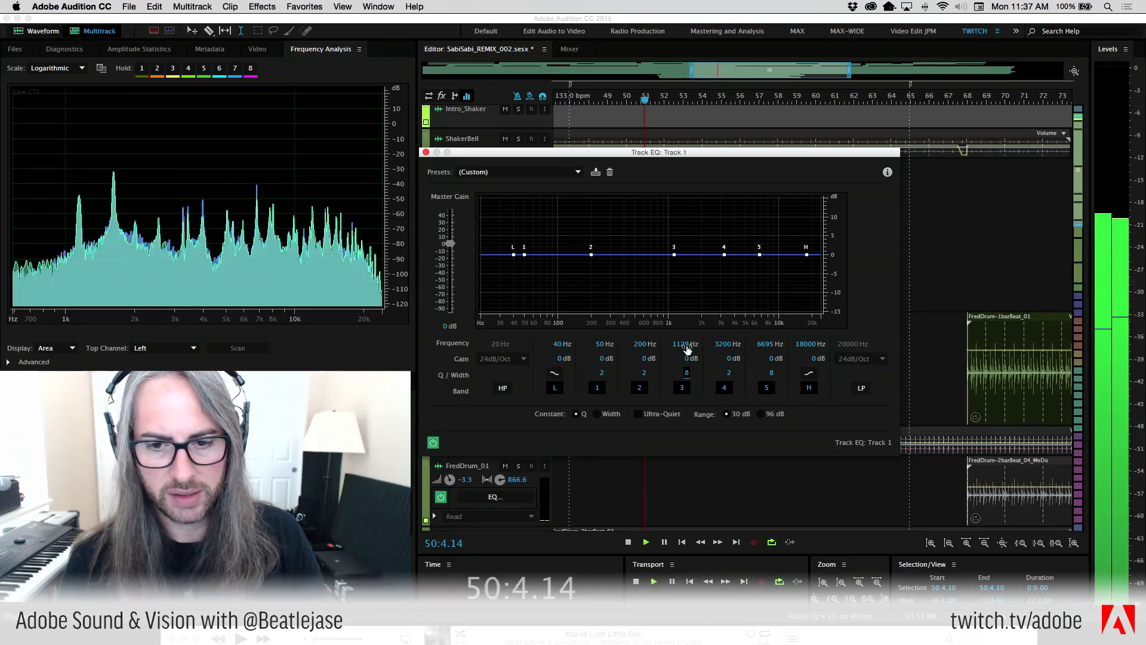
pyautogui.moveTo(687, 359)
pyautogui.mouseDown()
pyautogui.moveTo(724, 361)
pyautogui.moveTo(684, 345)
pyautogui.mouseUp()
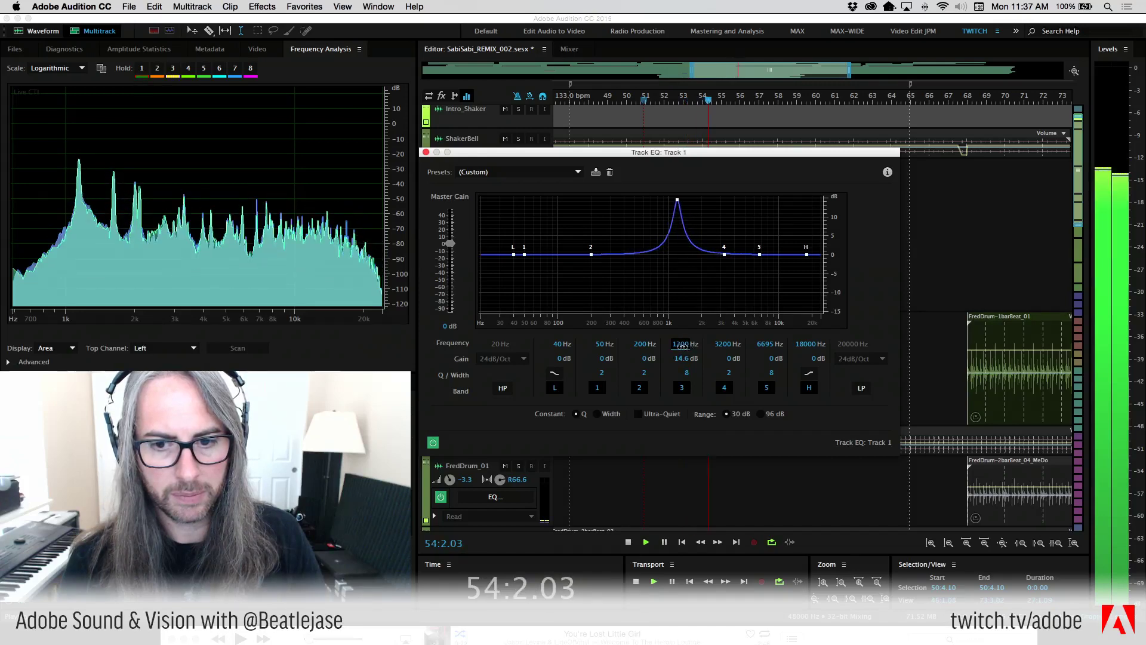
pyautogui.moveTo(684, 345); pyautogui.dragTo(681, 346)
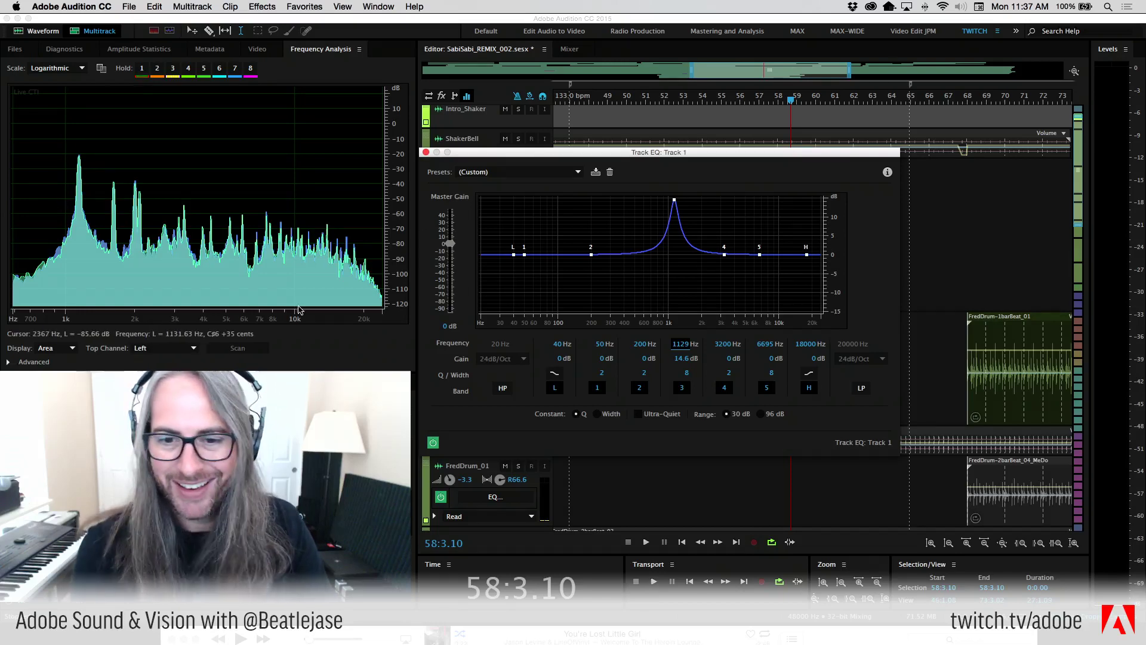
# Cut EQ band 3 to a gain of -2.9 dB with a Q of 10, and play the bell to hear the change
pyautogui.moveTo(684, 358); pyautogui.dragTo(607, 365)
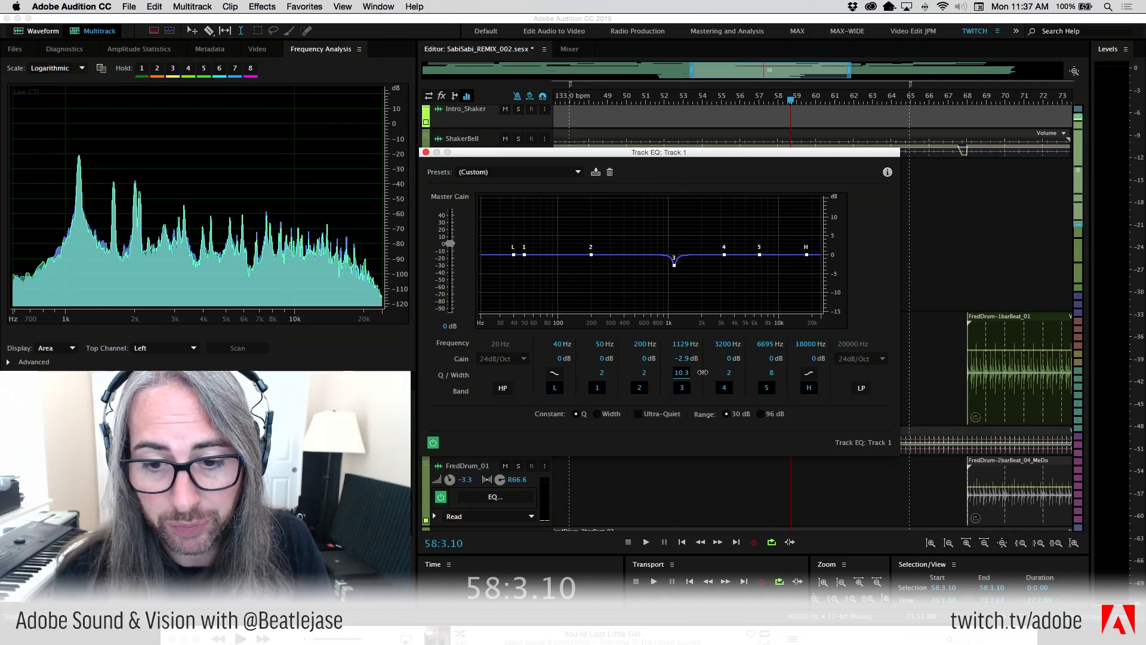
pyautogui.press('space')
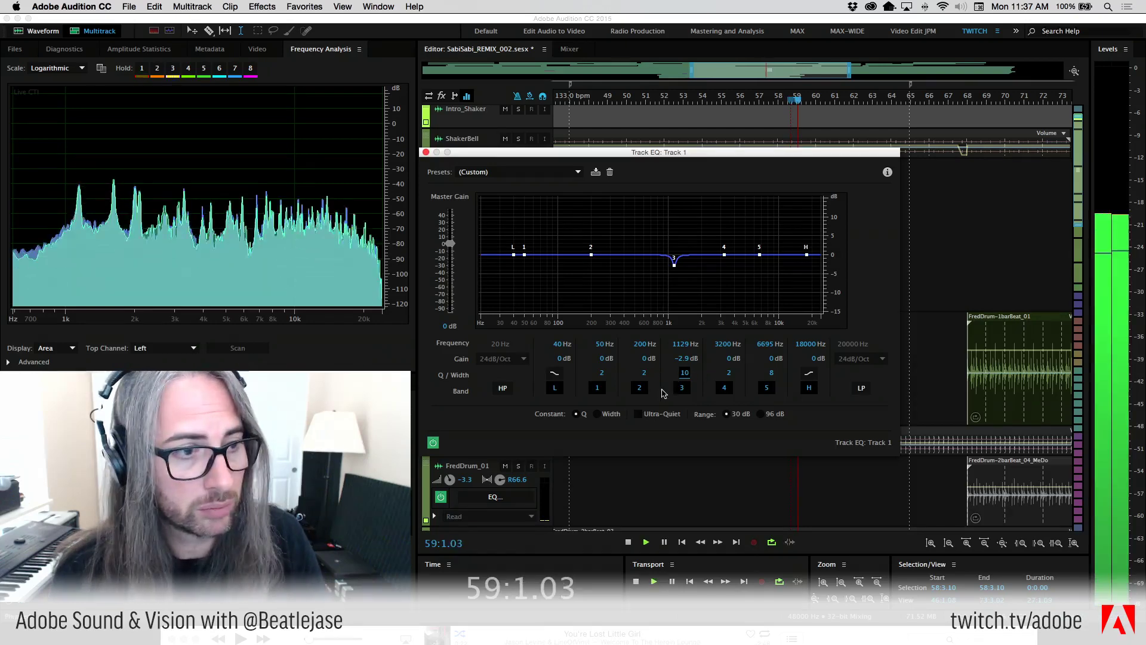
# Compare the bell with Track 1's EQ bypassed and active, cut band 3 to -4.2 dB and set band 4's Q to 10
pyautogui.click(433, 442)
pyautogui.click(433, 442)
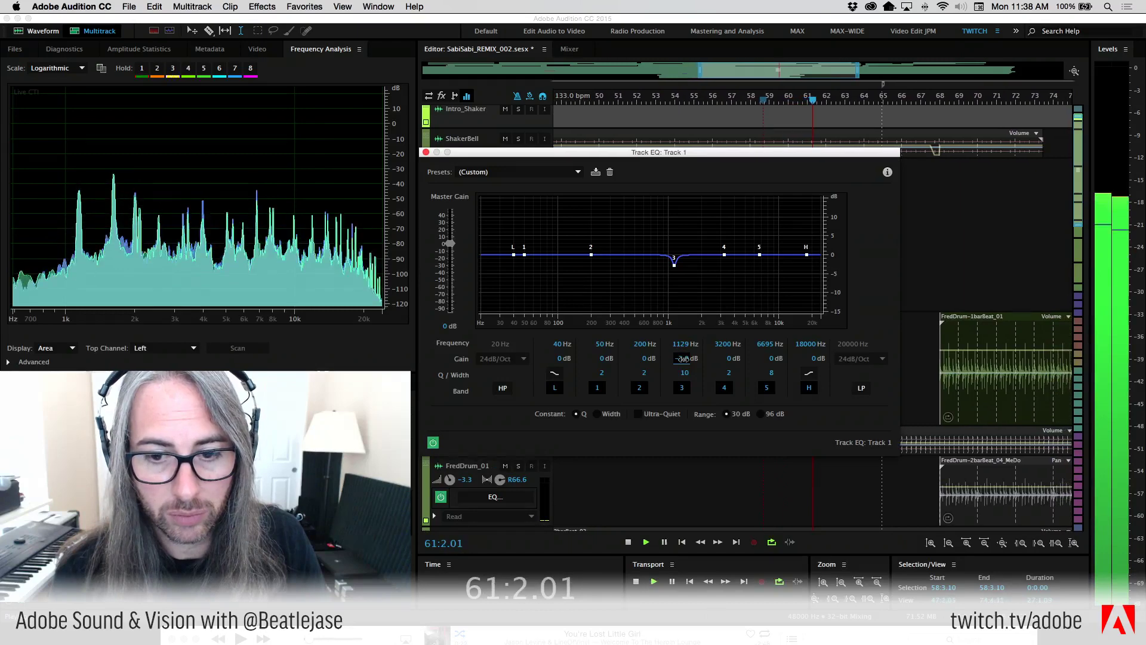
pyautogui.moveTo(687, 358); pyautogui.dragTo(767, 377)
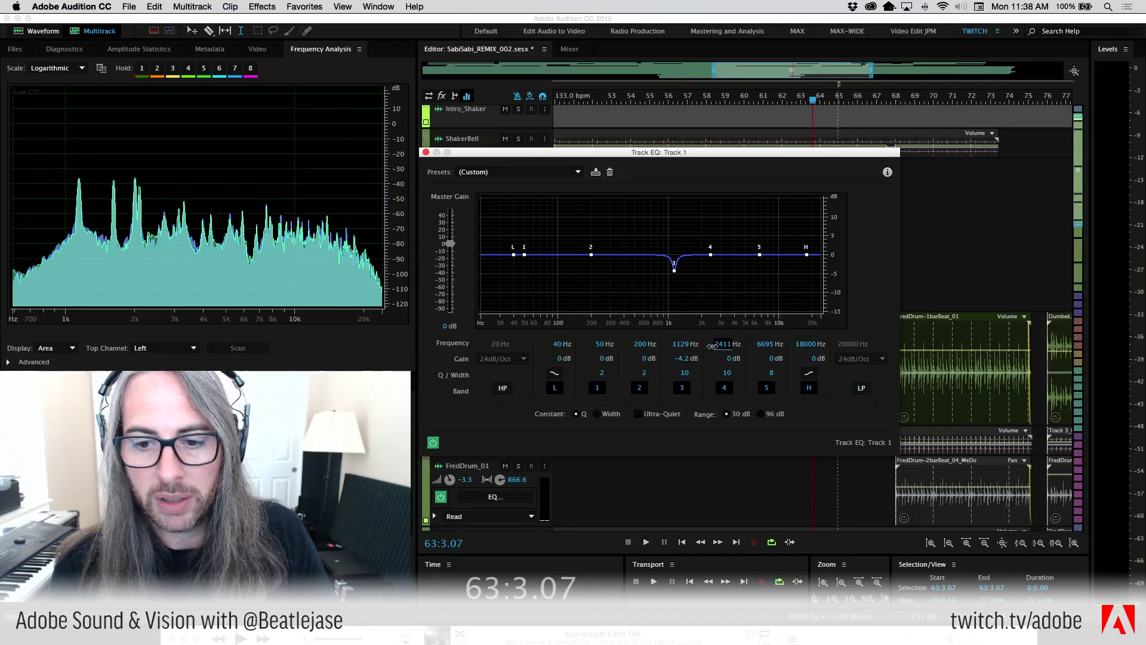
# Boost EQ band 4 by 10.4 dB at 2135 Hz and play the bell from earlier points on the timeline
pyautogui.moveTo(726, 357); pyautogui.dragTo(715, 345)
pyautogui.press('space')
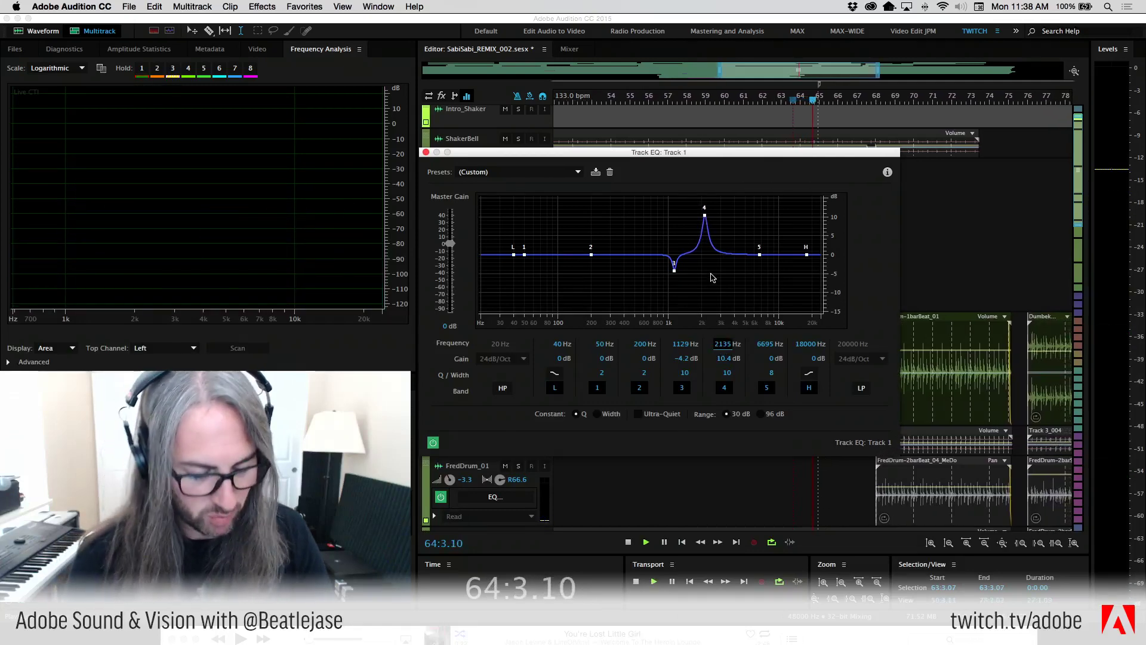
pyautogui.press('space')
pyautogui.press('space')
pyautogui.hotkey('alt', 'Left')
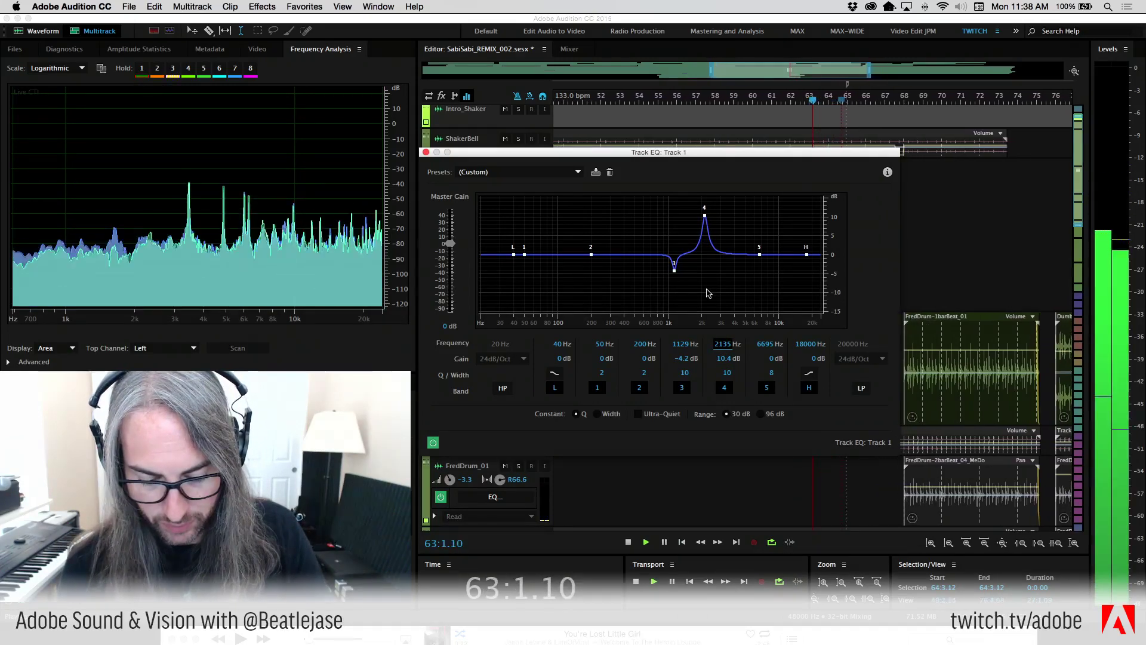
pyautogui.hotkey('alt', 'Left')
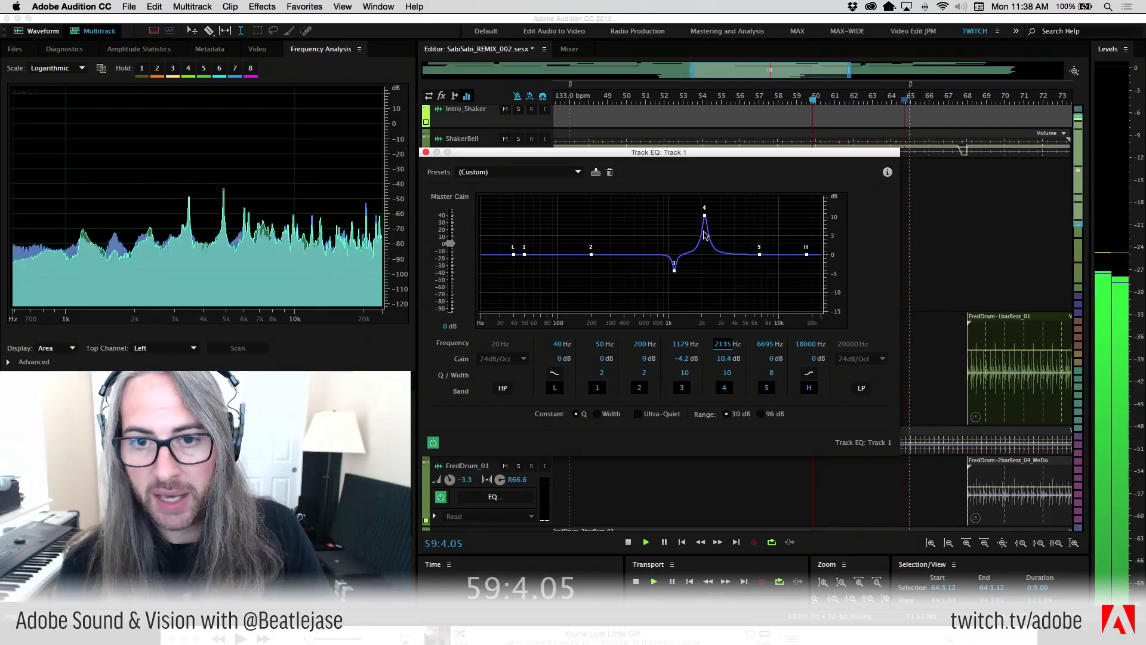
# Play the bell from its clip start with EQ band 4 boosted to 14.4 dB, sweeping it to 3332 Hz and back to 1930 Hz
pyautogui.moveTo(695, 155); pyautogui.dragTo(741, 249)
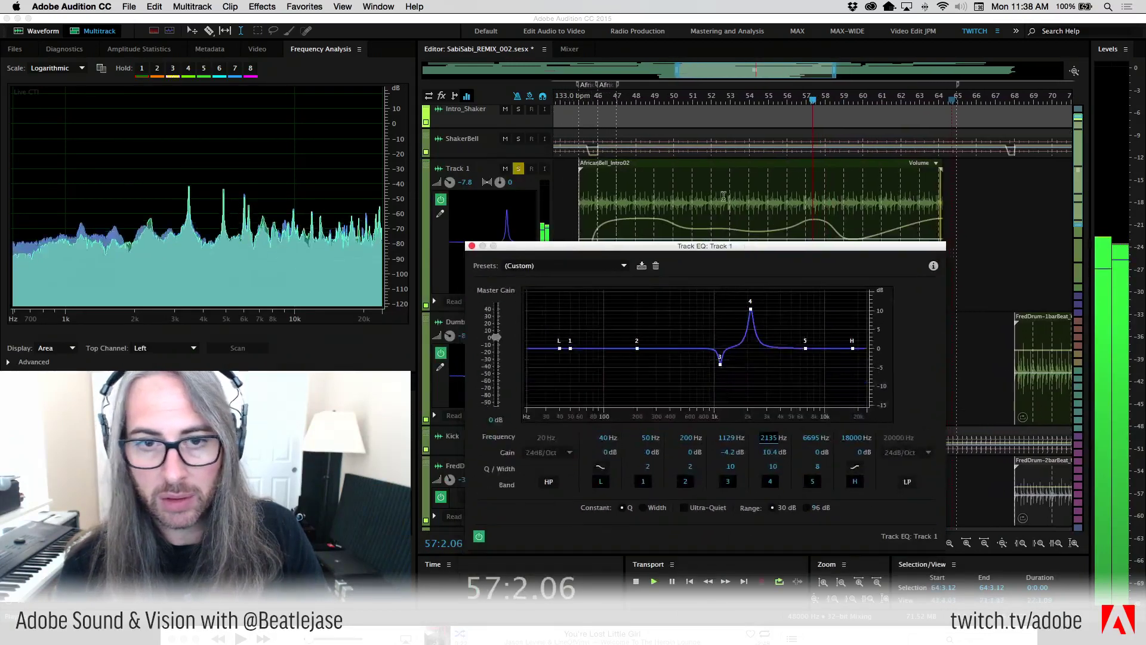
pyautogui.press('space')
pyautogui.click(591, 104)
pyautogui.press('space')
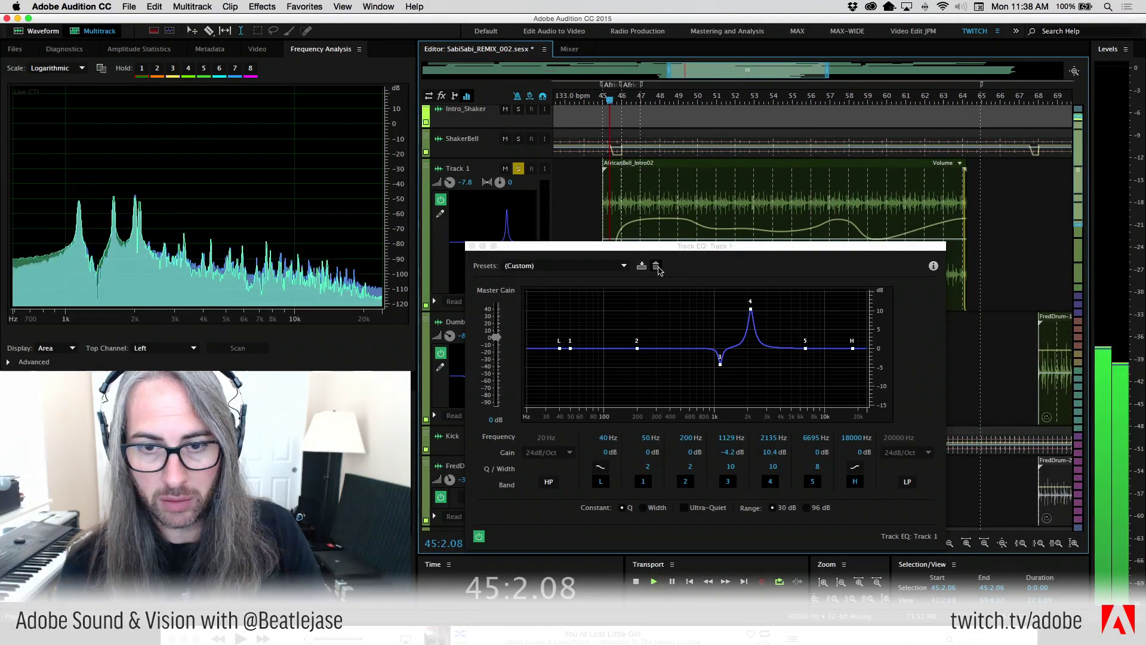
pyautogui.moveTo(661, 247); pyautogui.dragTo(665, 61)
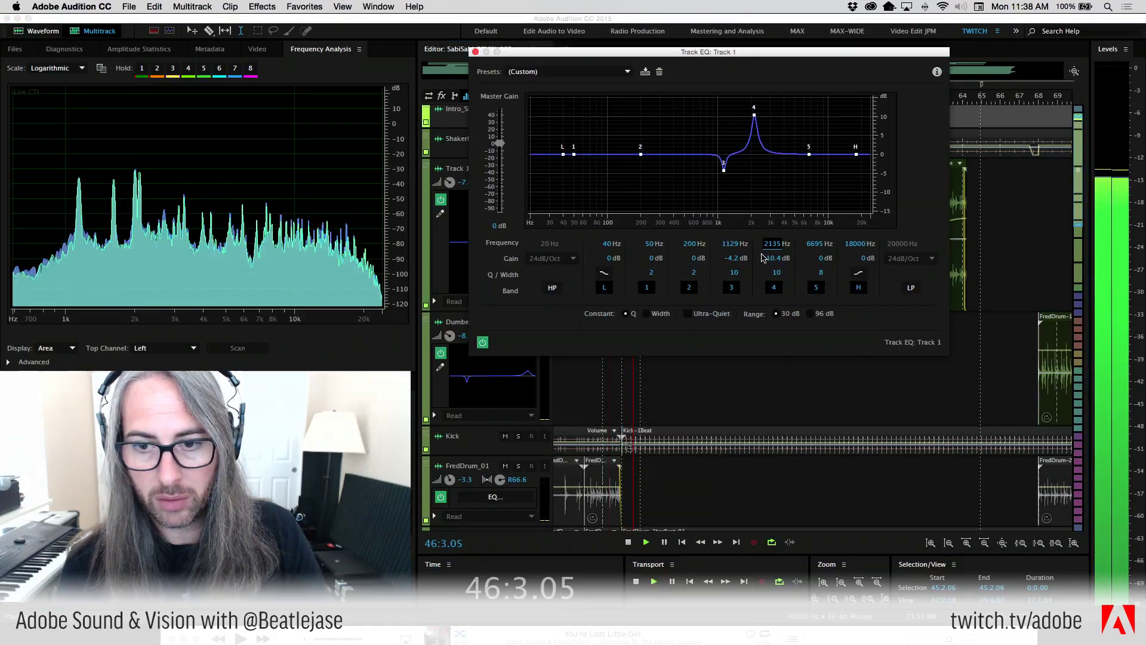
pyautogui.moveTo(776, 258)
pyautogui.mouseDown()
pyautogui.moveTo(770, 244)
pyautogui.moveTo(791, 246)
pyautogui.mouseUp()
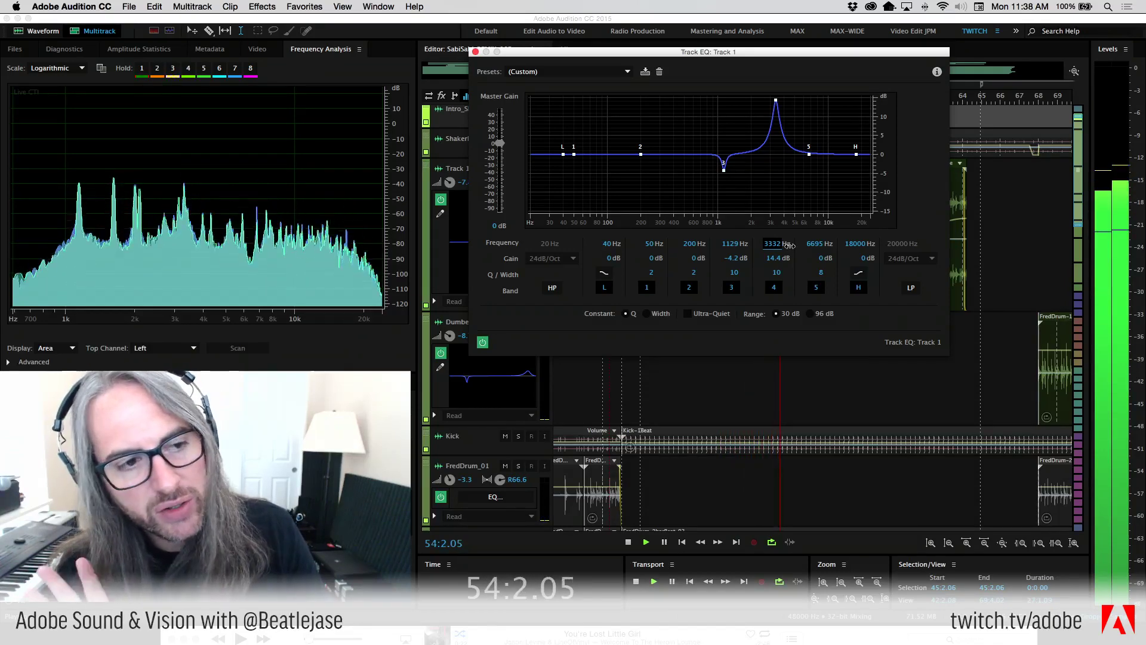
pyautogui.moveTo(789, 246)
pyautogui.mouseDown()
pyautogui.moveTo(766, 244)
pyautogui.moveTo(782, 257)
pyautogui.mouseUp()
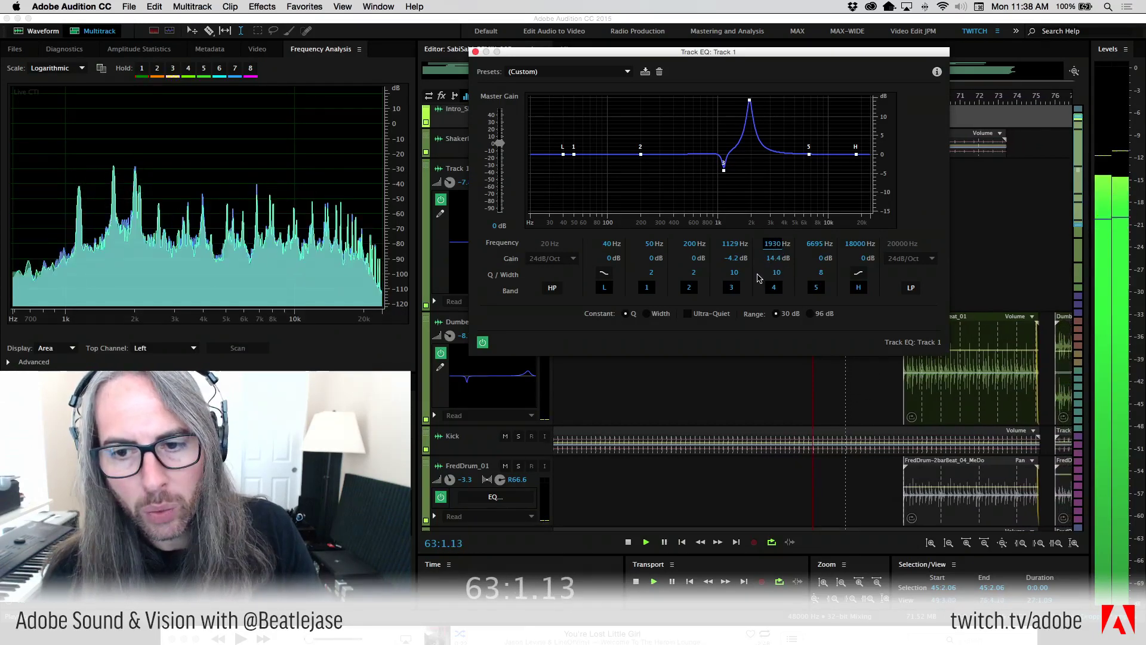
# Cut EQ band 4 to a gain of -7.4 dB with a Q of 9 while replaying the bell
pyautogui.moveTo(769, 259); pyautogui.dragTo(707, 264)
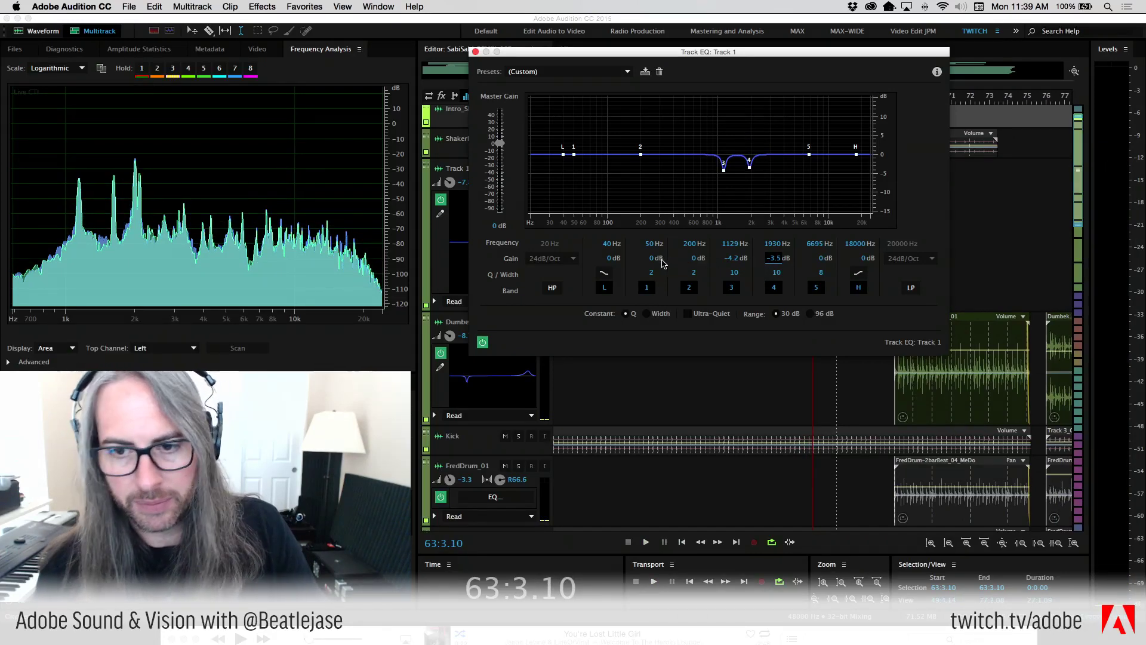
pyautogui.press('space')
pyautogui.moveTo(764, 259); pyautogui.dragTo(779, 278)
pyautogui.press('space')
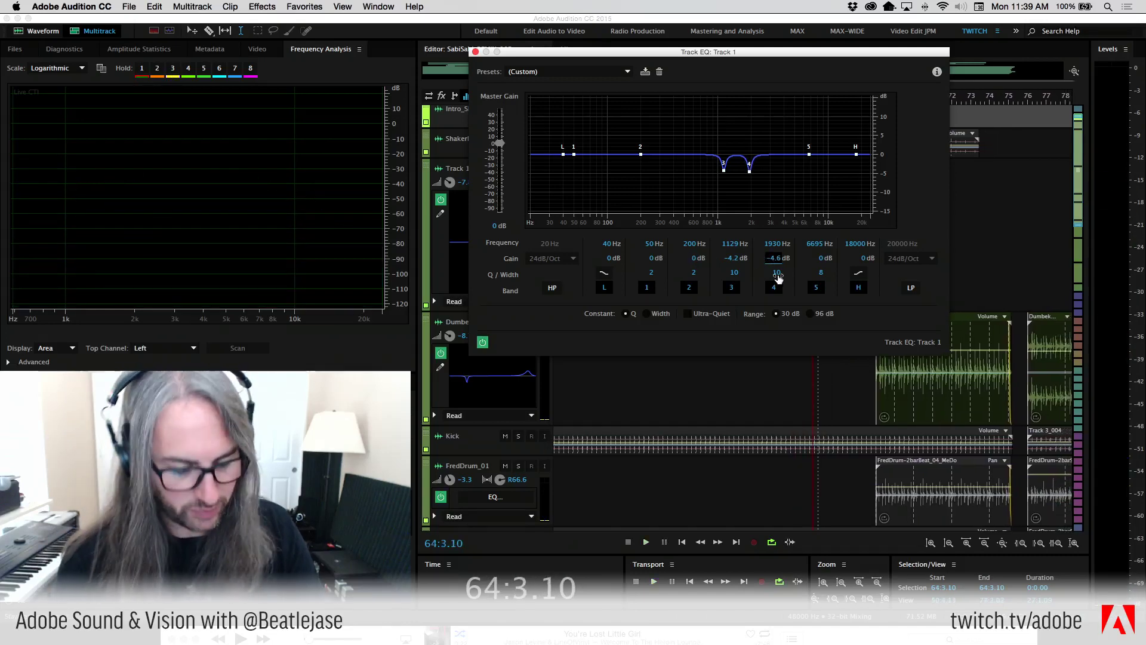
pyautogui.press('space')
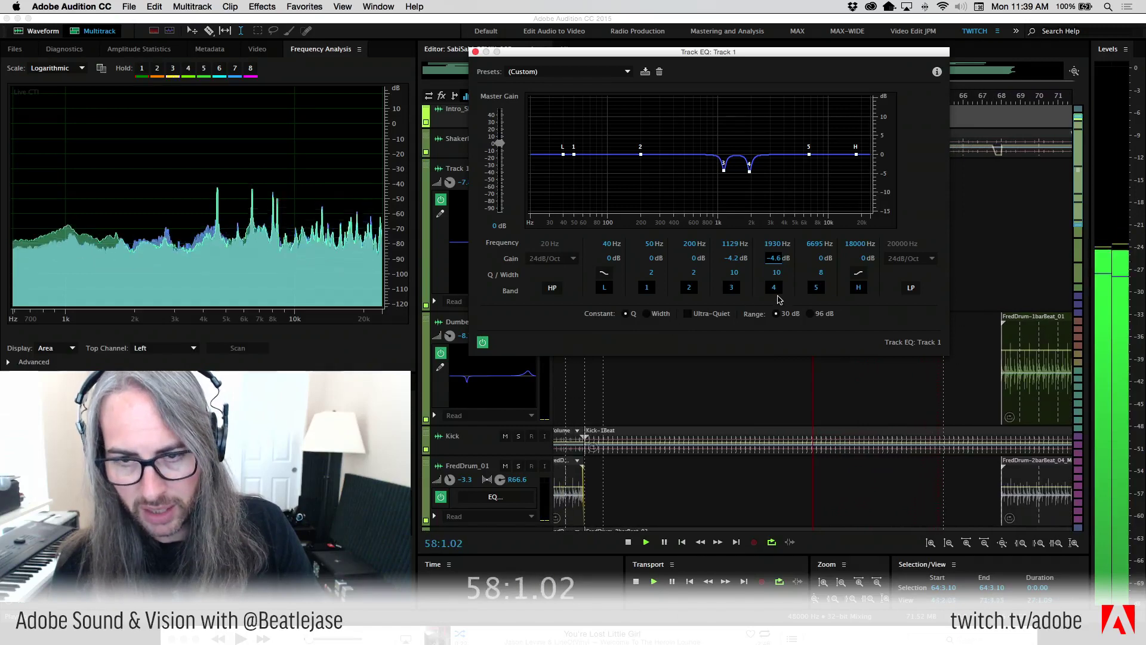
pyautogui.press('space')
pyautogui.press('space')
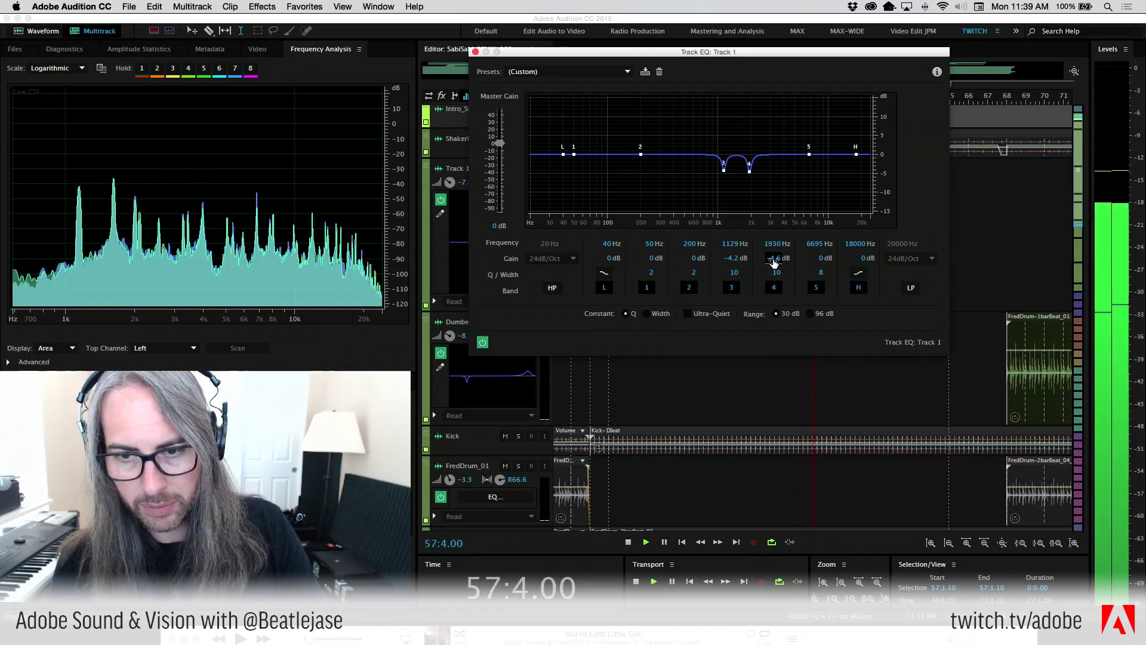
pyautogui.moveTo(776, 259)
pyautogui.mouseDown()
pyautogui.moveTo(757, 259)
pyautogui.moveTo(770, 274)
pyautogui.moveTo(760, 274)
pyautogui.mouseUp()
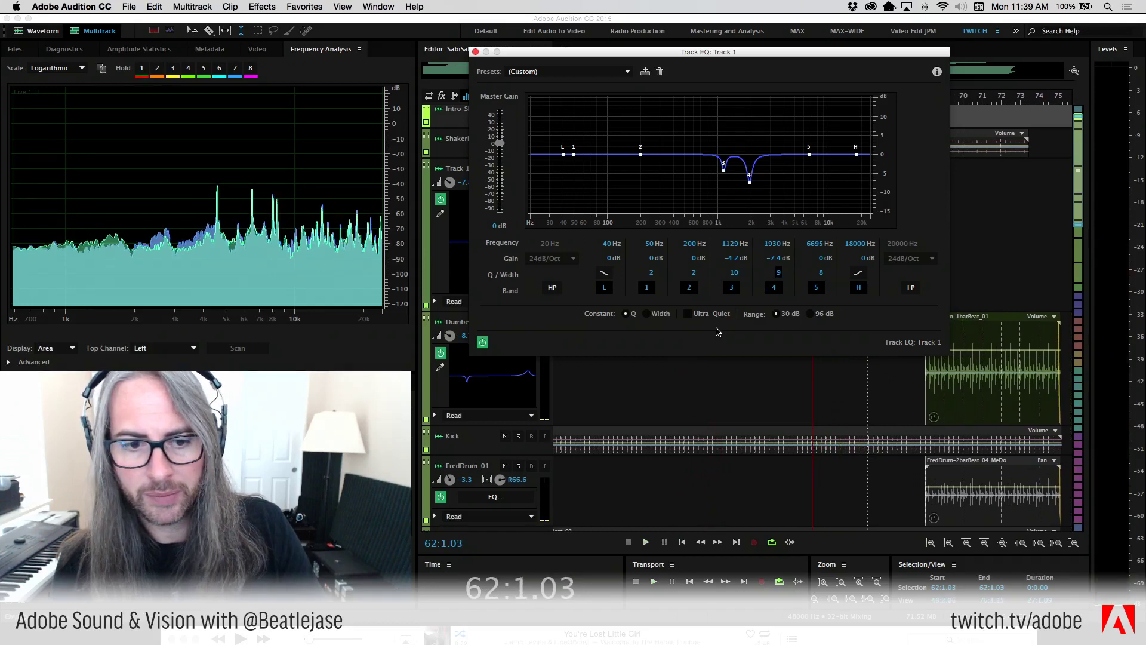
# Bypass and re-enable Track 1's EQ during playback to judge both cuts, and close the EQ window
pyautogui.click(482, 343)
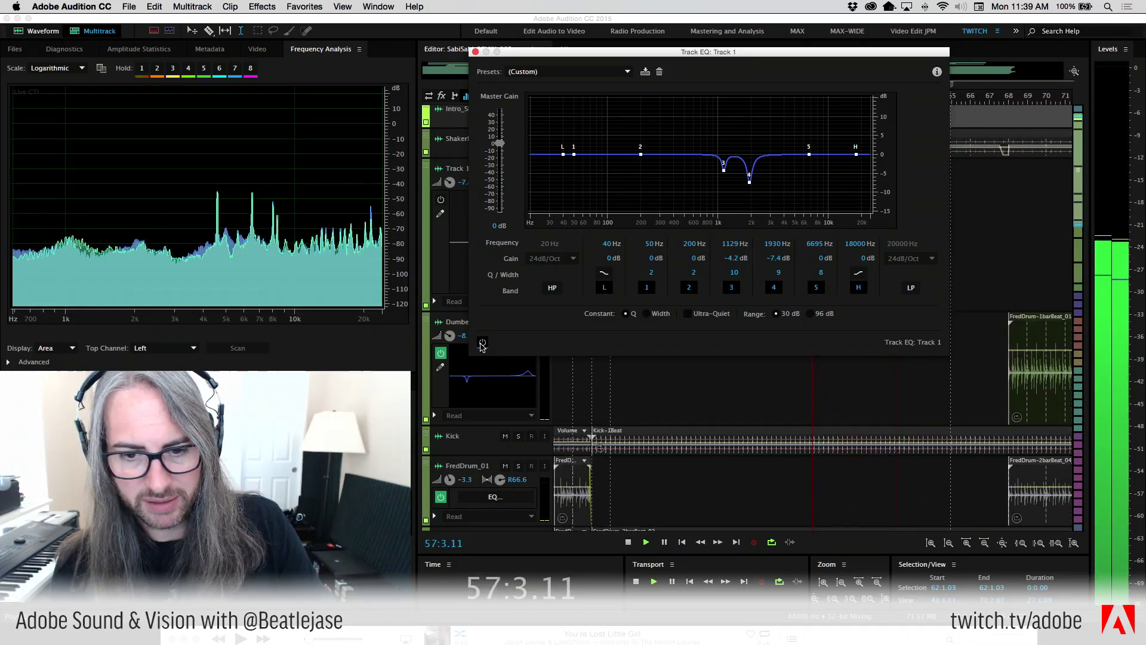
pyautogui.click(482, 343)
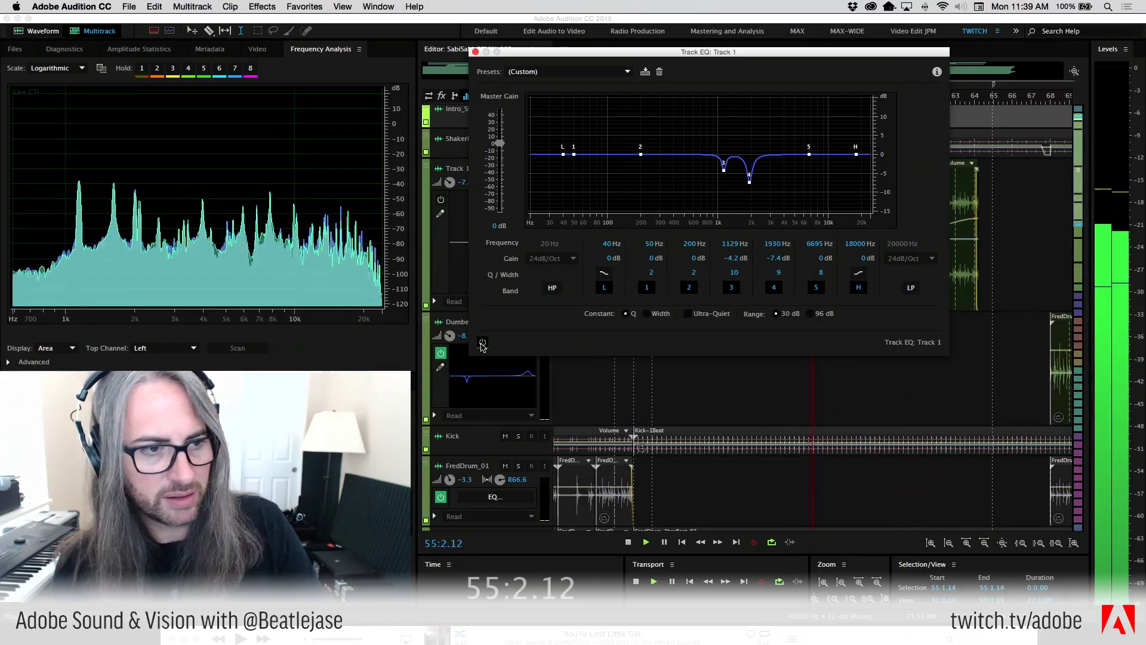
pyautogui.click(475, 53)
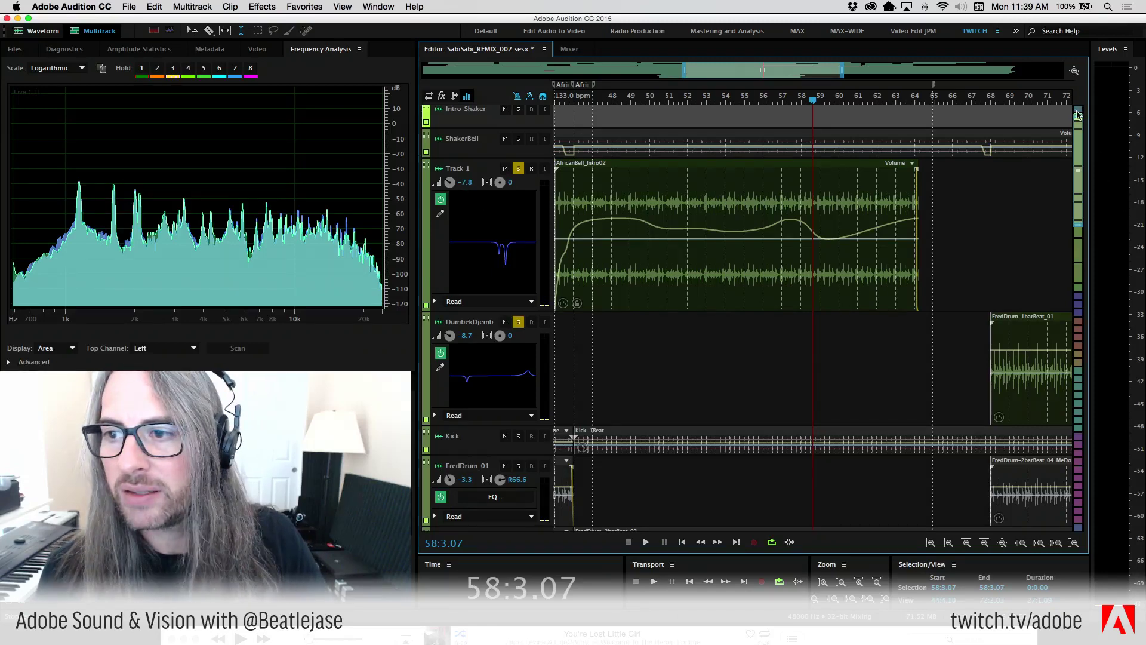
# Try Track 1 below DumbekDjemb, return it beneath ShakerBell, and solo ShakerBell with them
pyautogui.scroll(-5, 1078, 114)
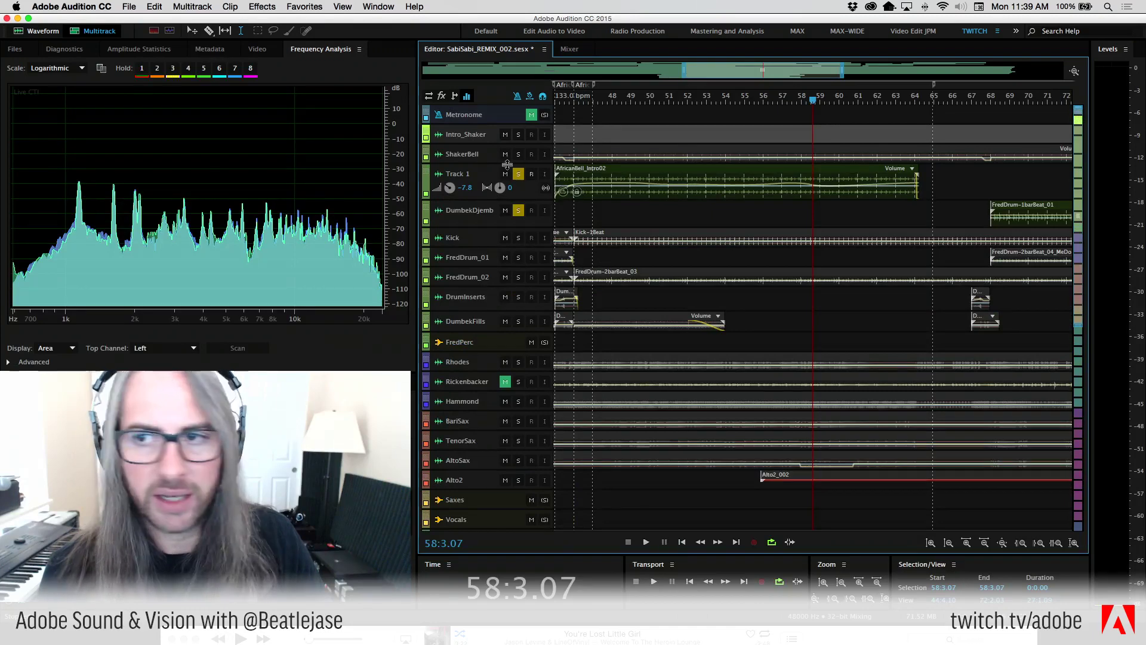
pyautogui.moveTo(507, 164); pyautogui.dragTo(514, 181)
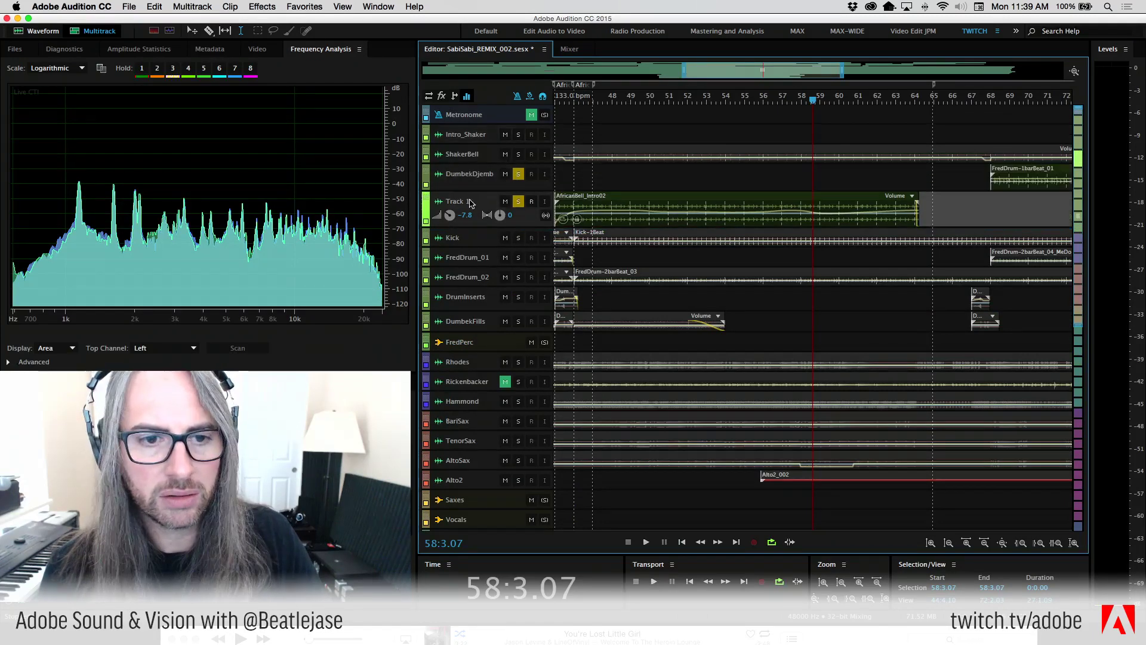
pyautogui.moveTo(429, 197); pyautogui.dragTo(499, 219)
pyautogui.click(518, 154)
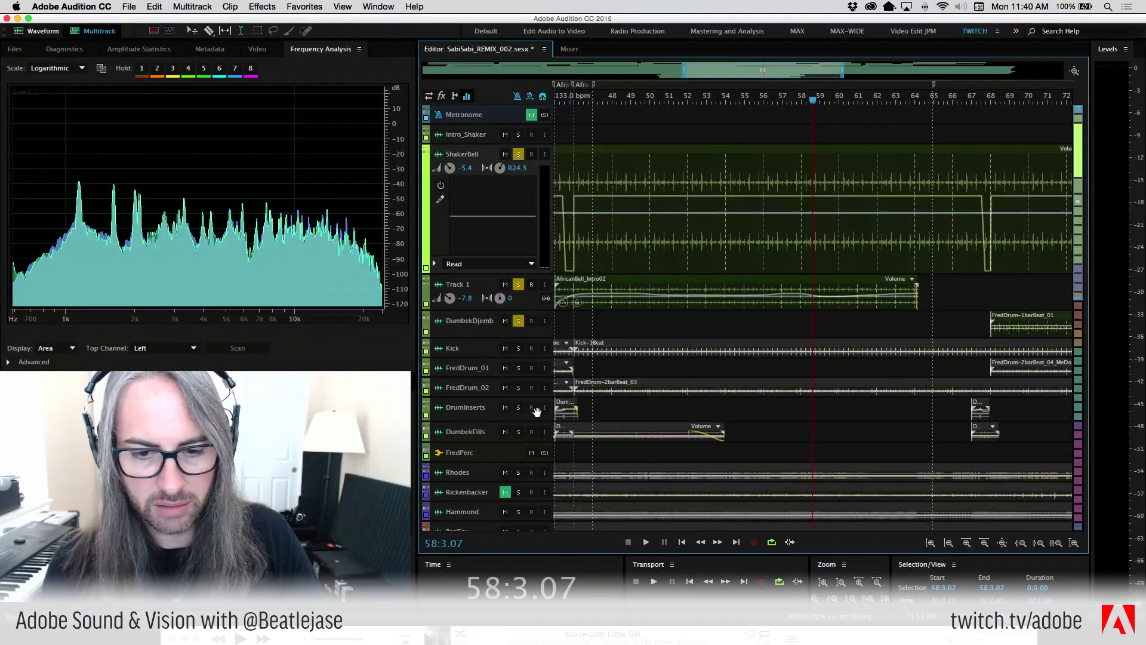
# Clear all track solos from the Master track and play the full mix with enlarged track heights
pyautogui.scroll(-15, 594, 433)
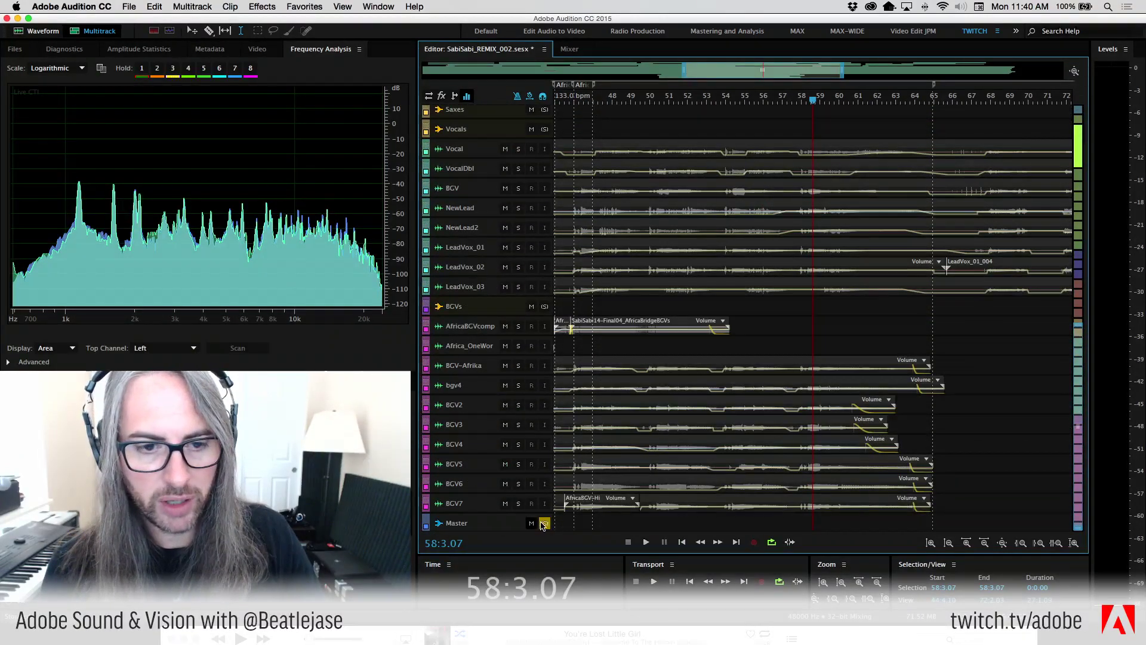
pyautogui.scroll(15, 705, 334)
pyautogui.scroll(5, 521, 161)
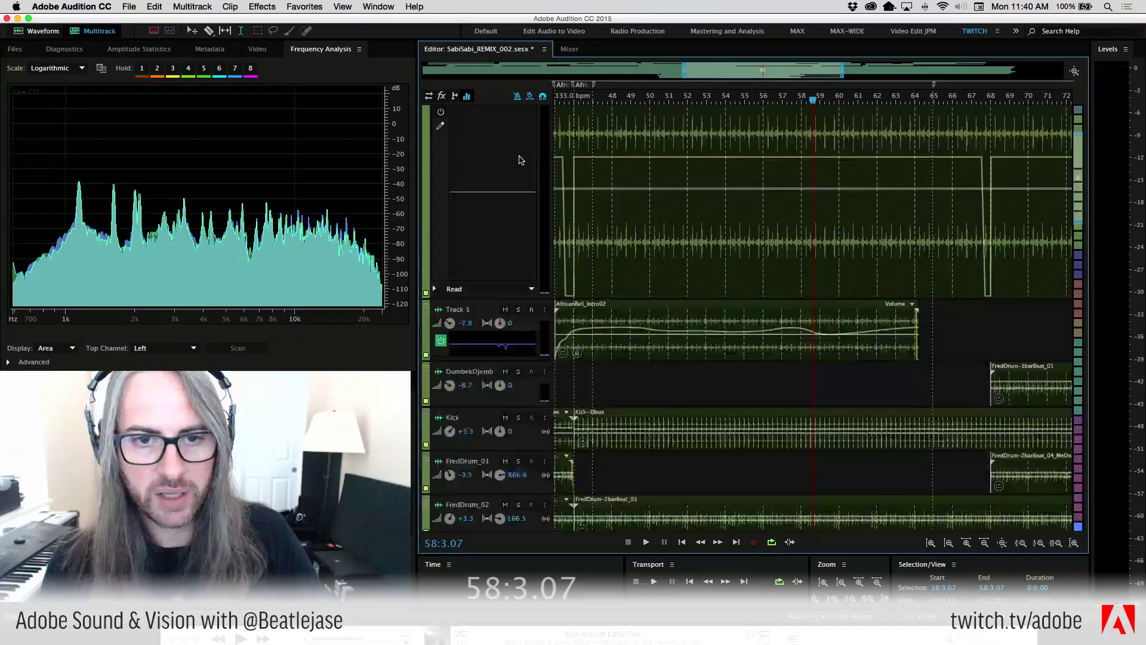
pyautogui.scroll(-5, 483, 251)
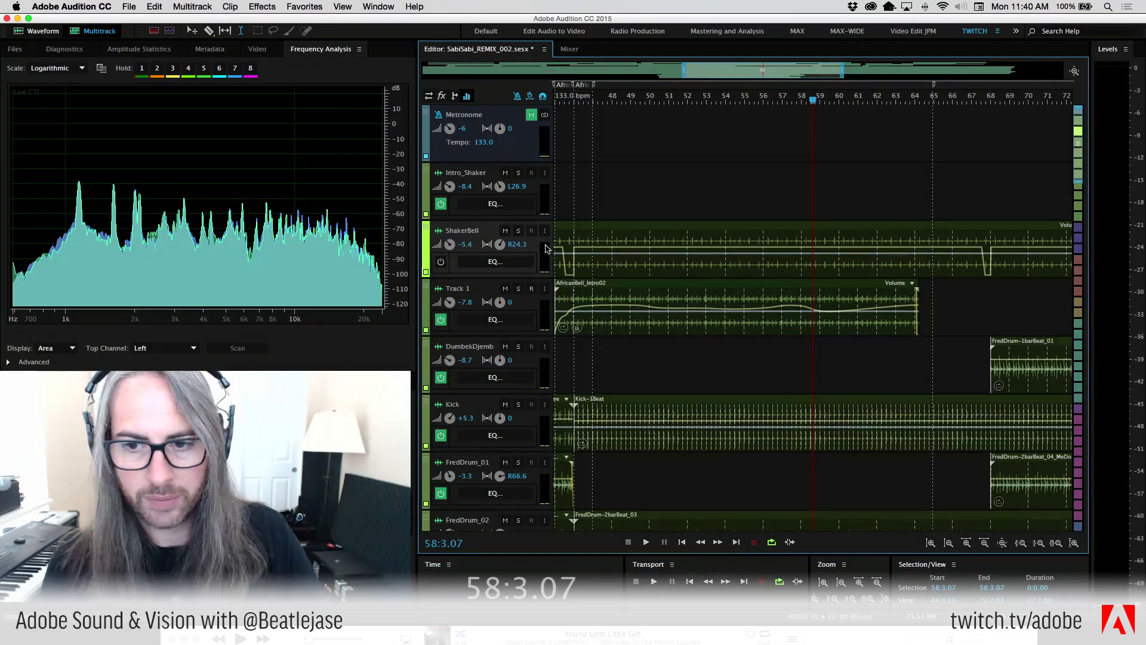
pyautogui.scroll(5, 546, 249)
pyautogui.press('space')
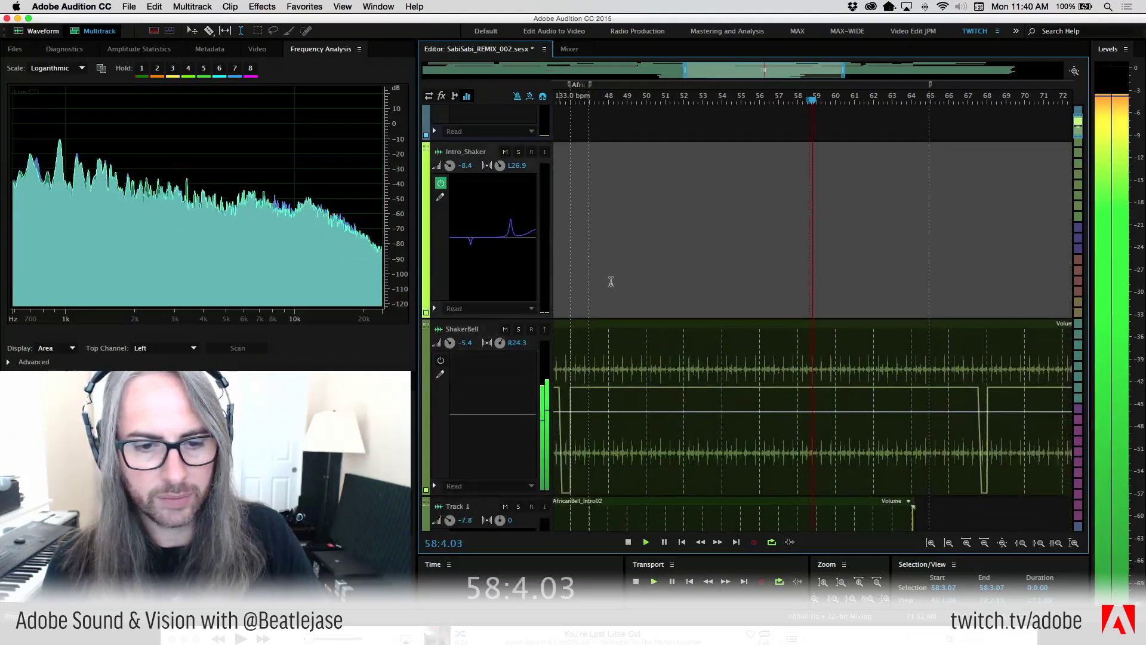
# Solo the ShakerBell track, show more of the timeline, and play its AfricanBell clip from the clip's start near bar 30
pyautogui.click(520, 329)
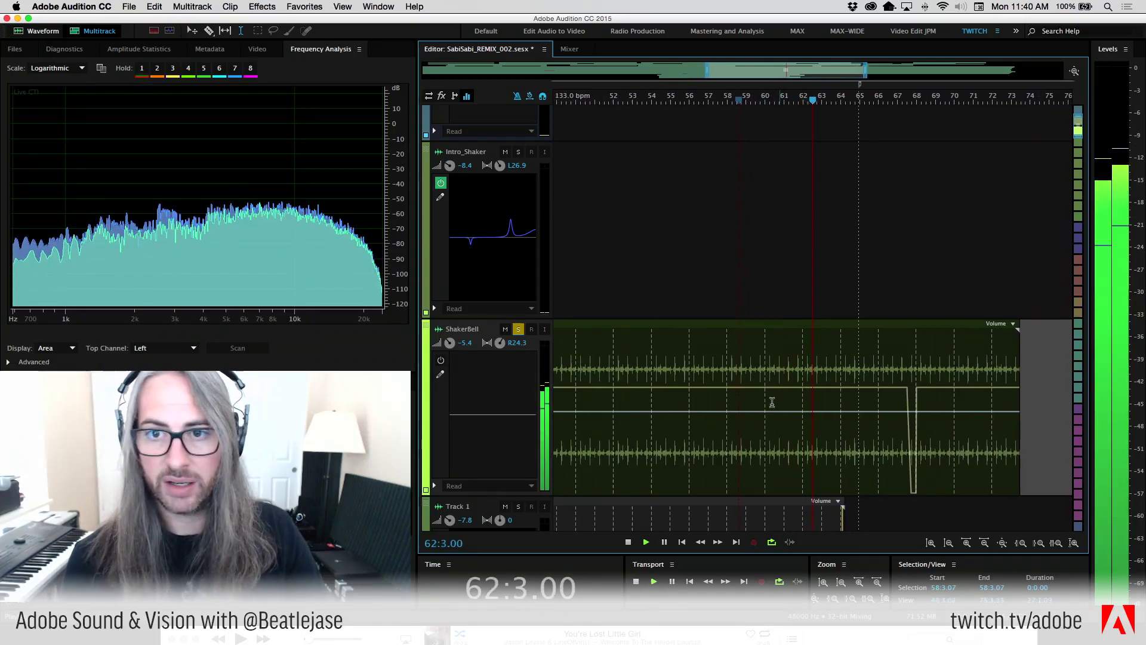
pyautogui.moveTo(708, 70); pyautogui.dragTo(456, 75)
pyautogui.press('space')
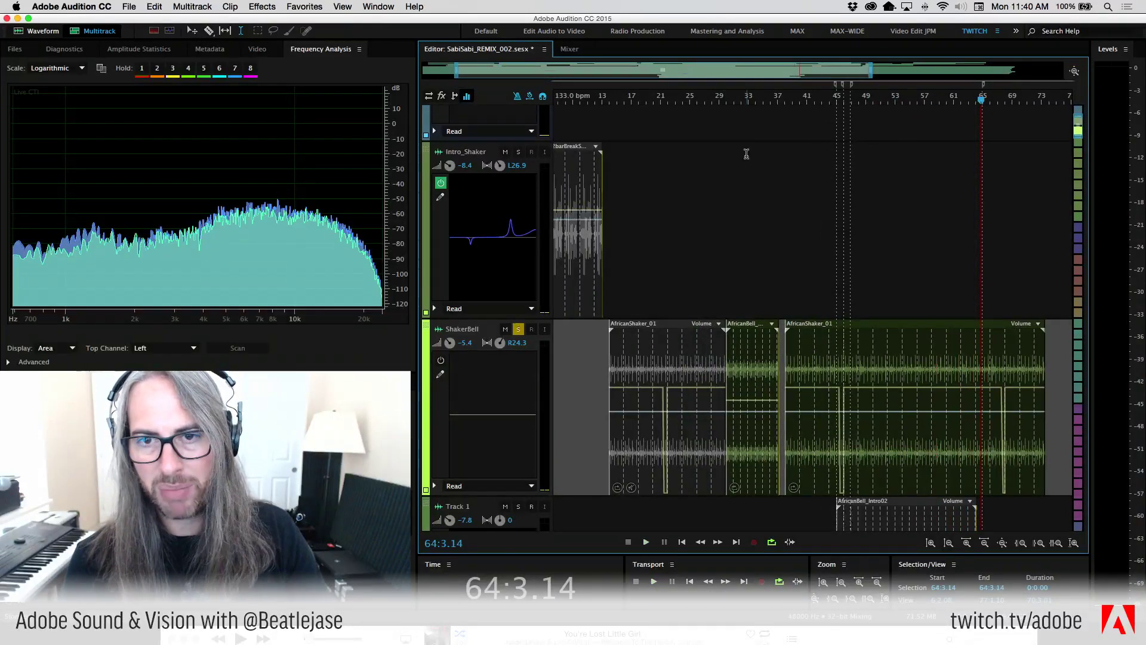
pyautogui.click(727, 101)
pyautogui.press('space')
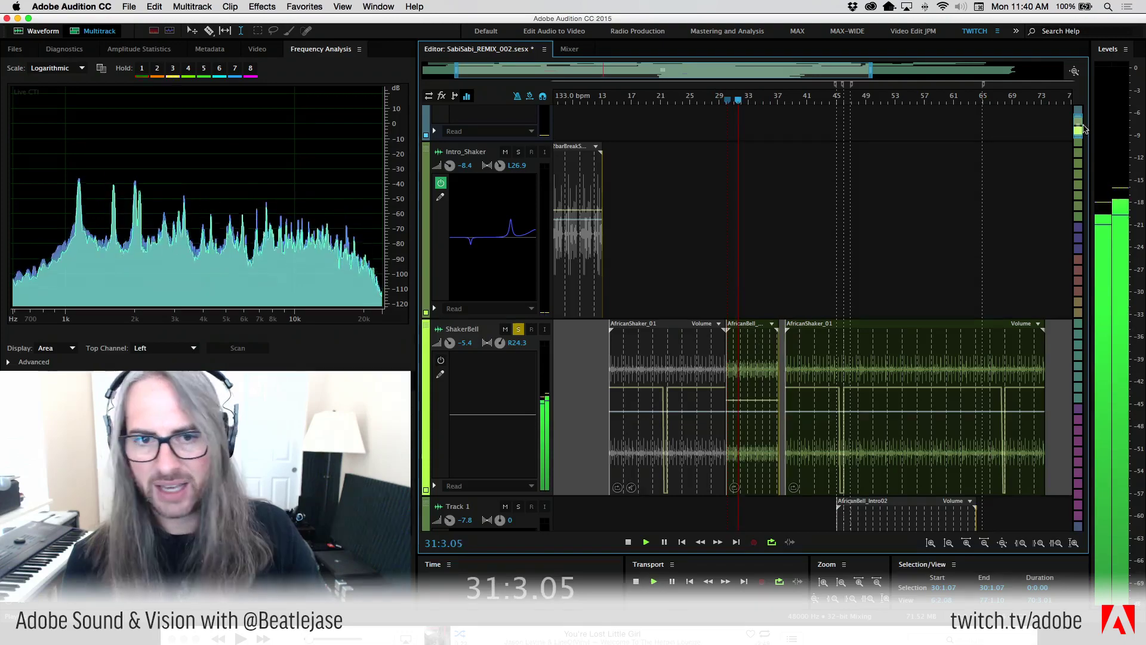
# Stop playback and lock the AfricanBell clip on the ShakerBell track in time
pyautogui.scroll(-3, 1078, 131)
pyautogui.scroll(-5, 1078, 131)
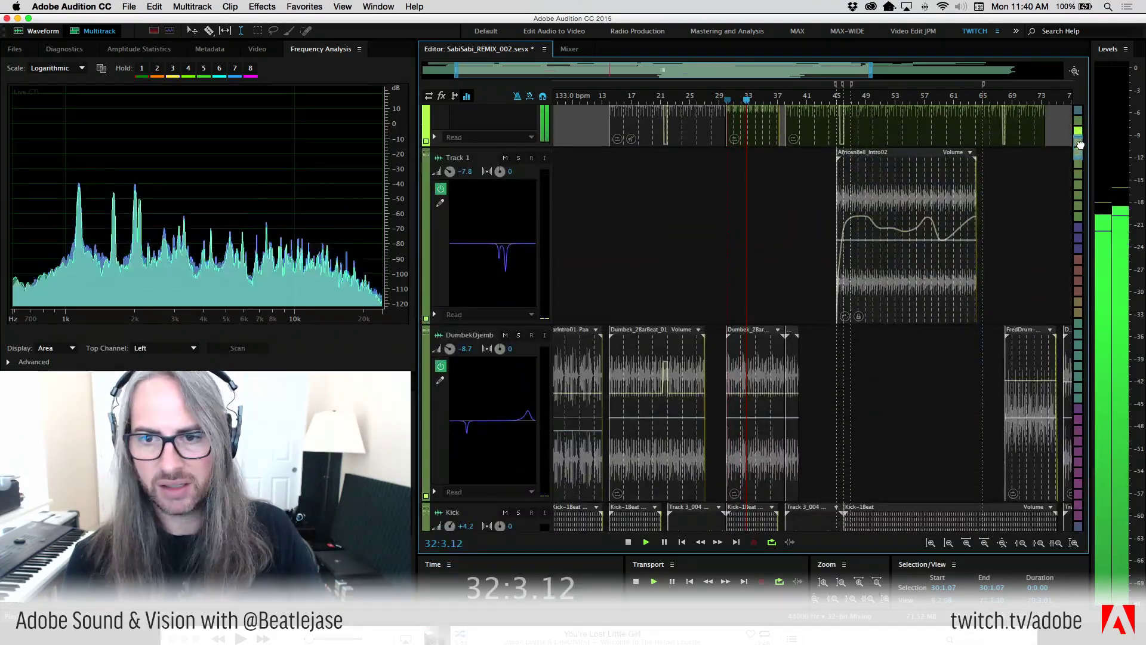
pyautogui.scroll(7, 1077, 129)
pyautogui.scroll(-4, 1075, 127)
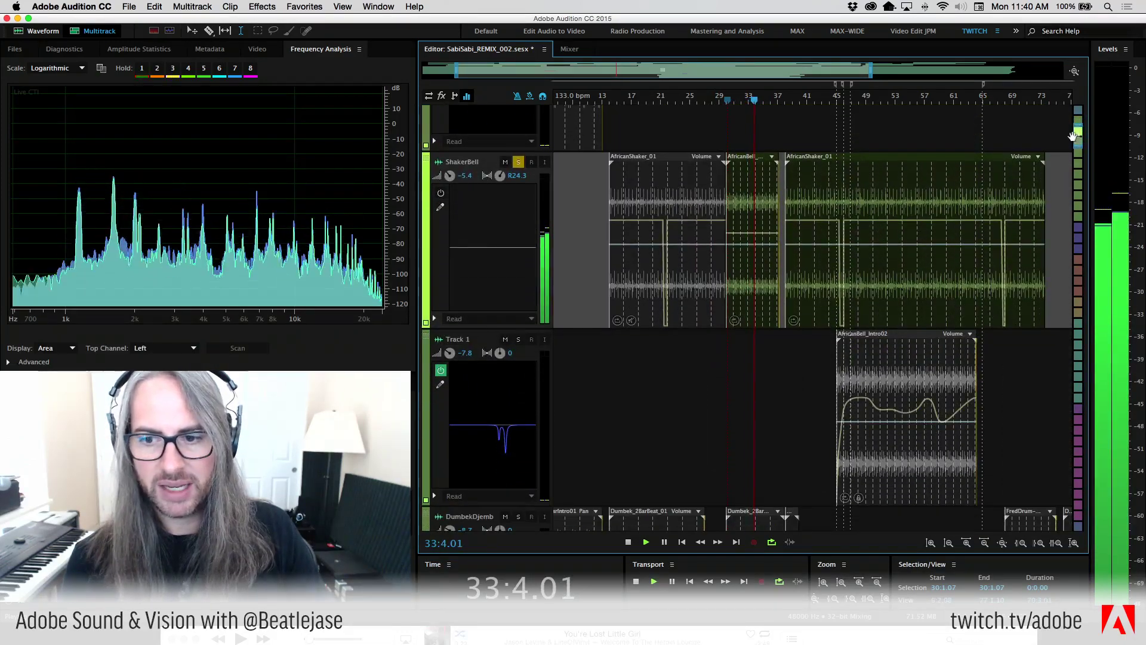
pyautogui.press('space')
pyautogui.rightClick(747, 177)
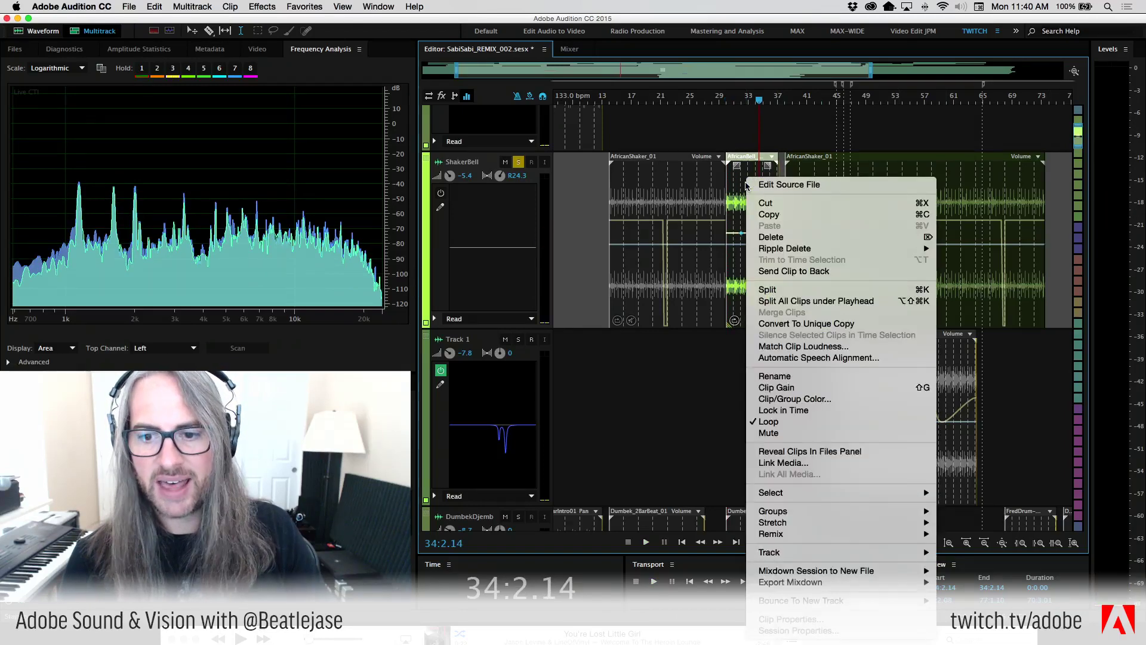
pyautogui.click(806, 410)
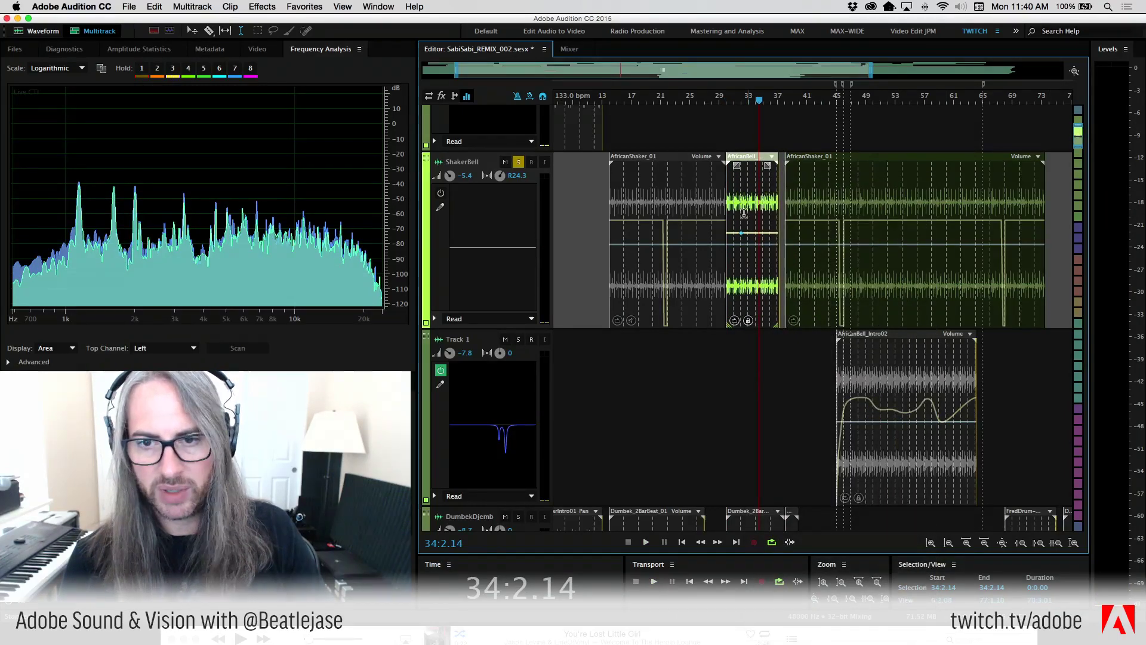
# Move the time-locked AfricanBell clip from ShakerBell to Track 1 and pan Track 1 to R24.3
pyautogui.click(750, 241)
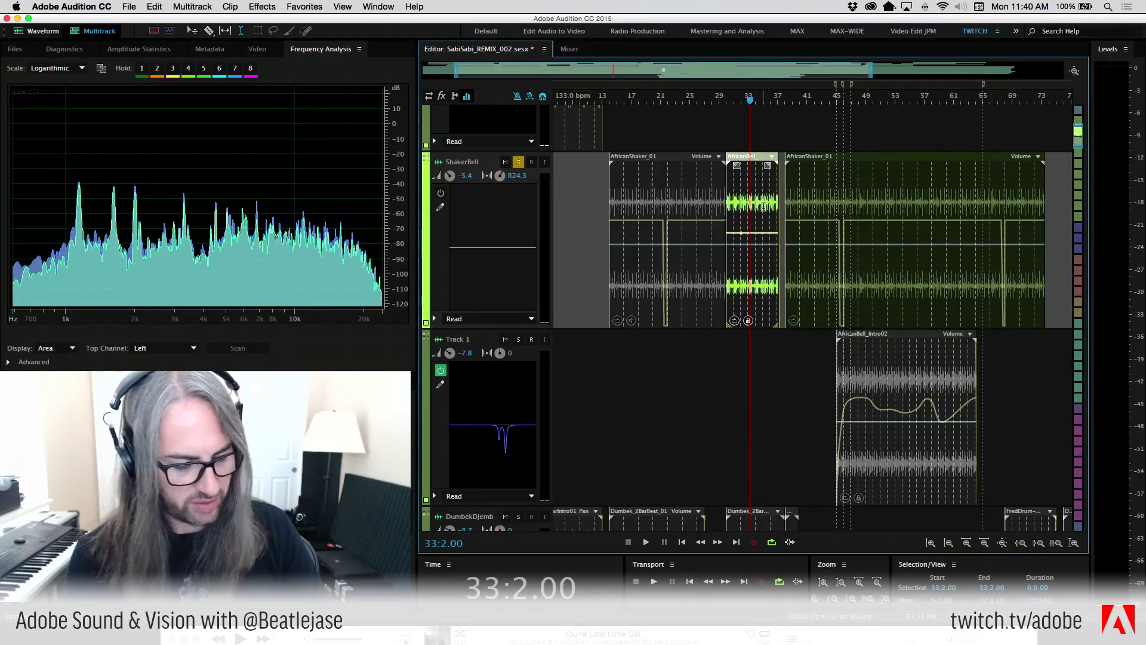
pyautogui.moveTo(765, 337); pyautogui.dragTo(767, 366)
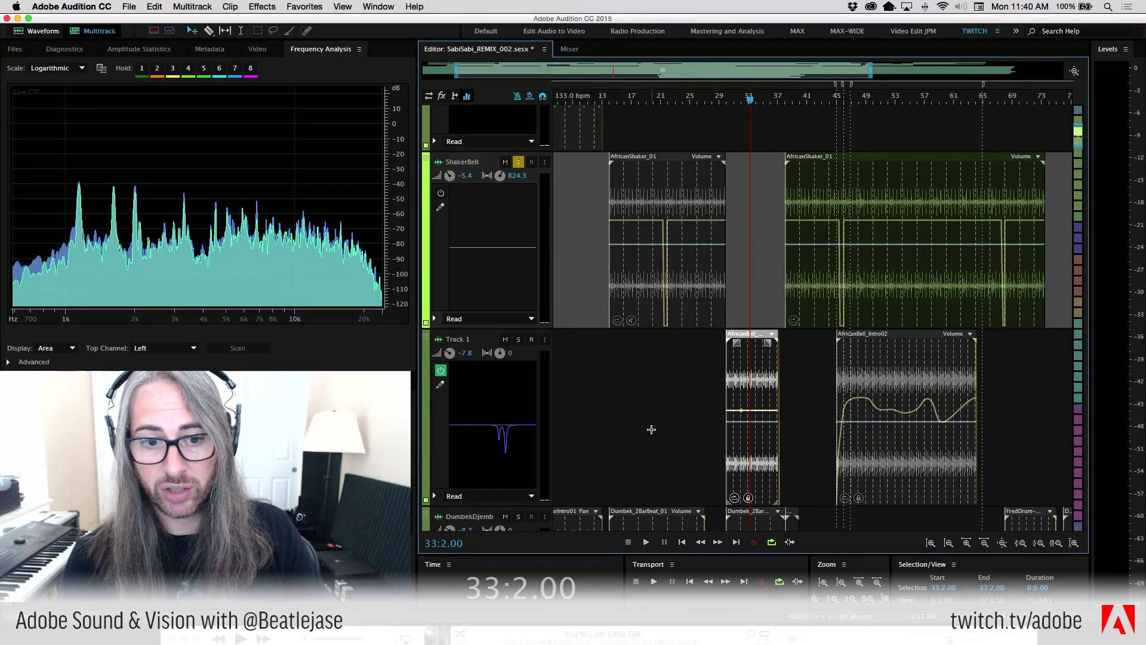
pyautogui.moveTo(499, 357); pyautogui.dragTo(502, 353)
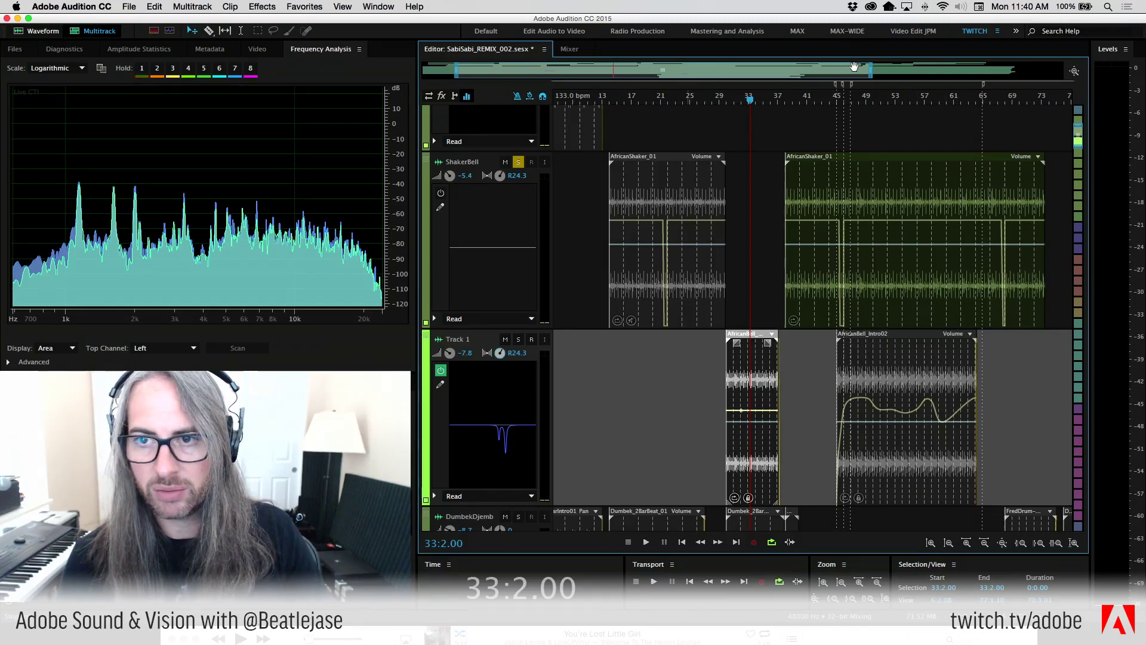
# Show more of the timeline and play the soloed ShakerBell track from 37:4.15 at the second AfricanShaker clip
pyautogui.moveTo(873, 81); pyautogui.dragTo(1062, 82)
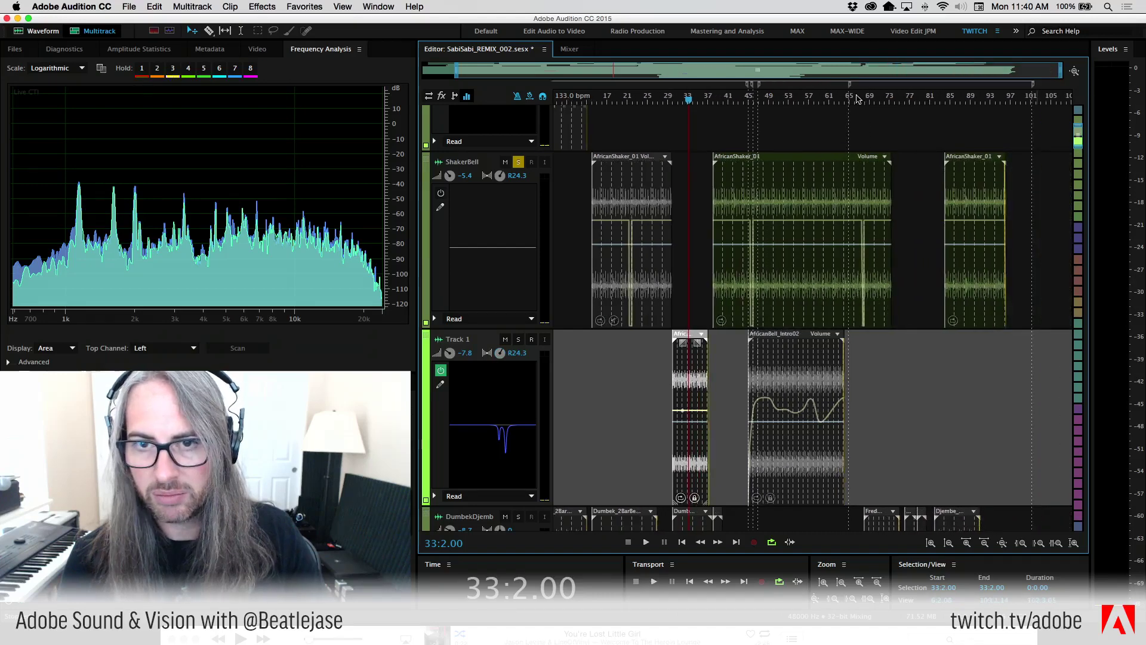
pyautogui.click(713, 100)
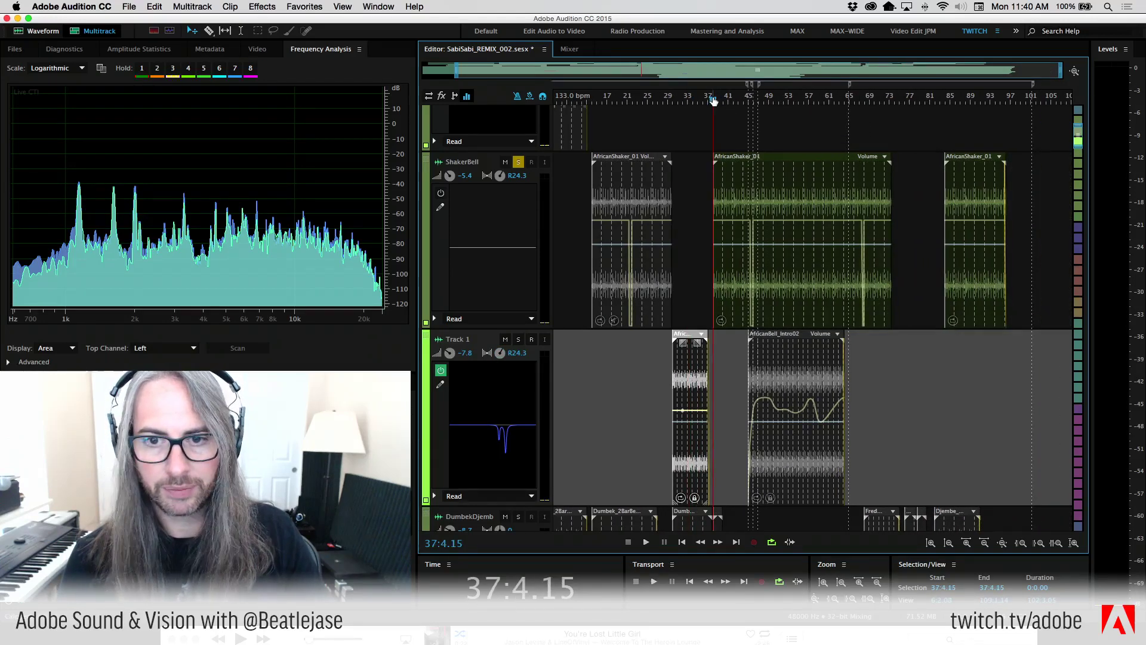
pyautogui.press('space')
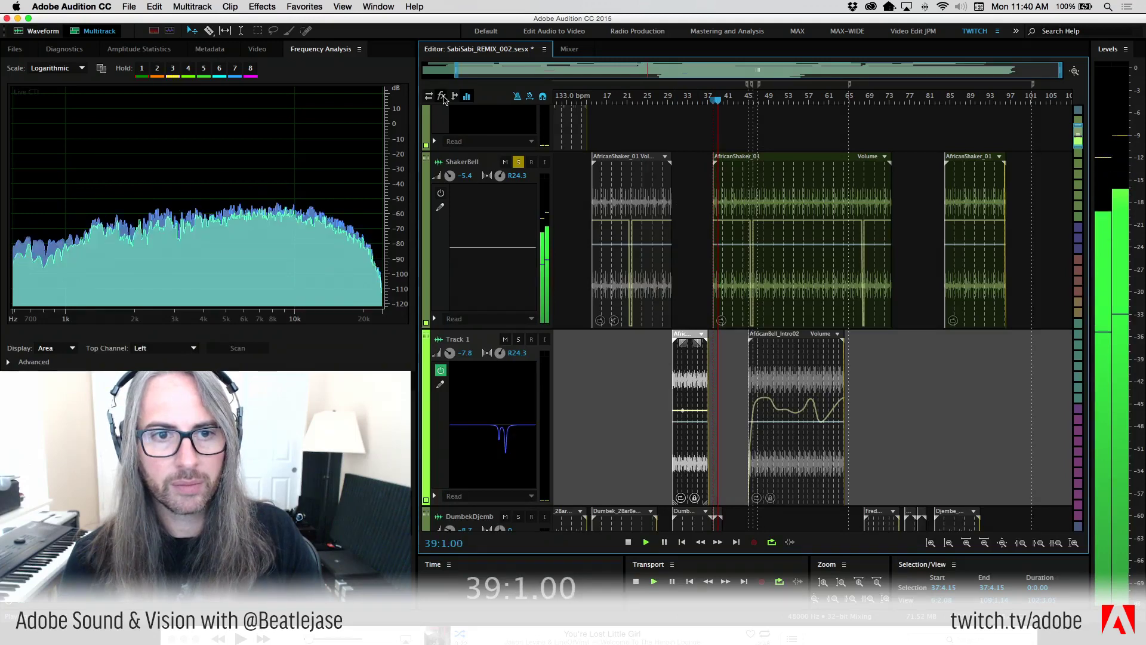
pyautogui.click(443, 97)
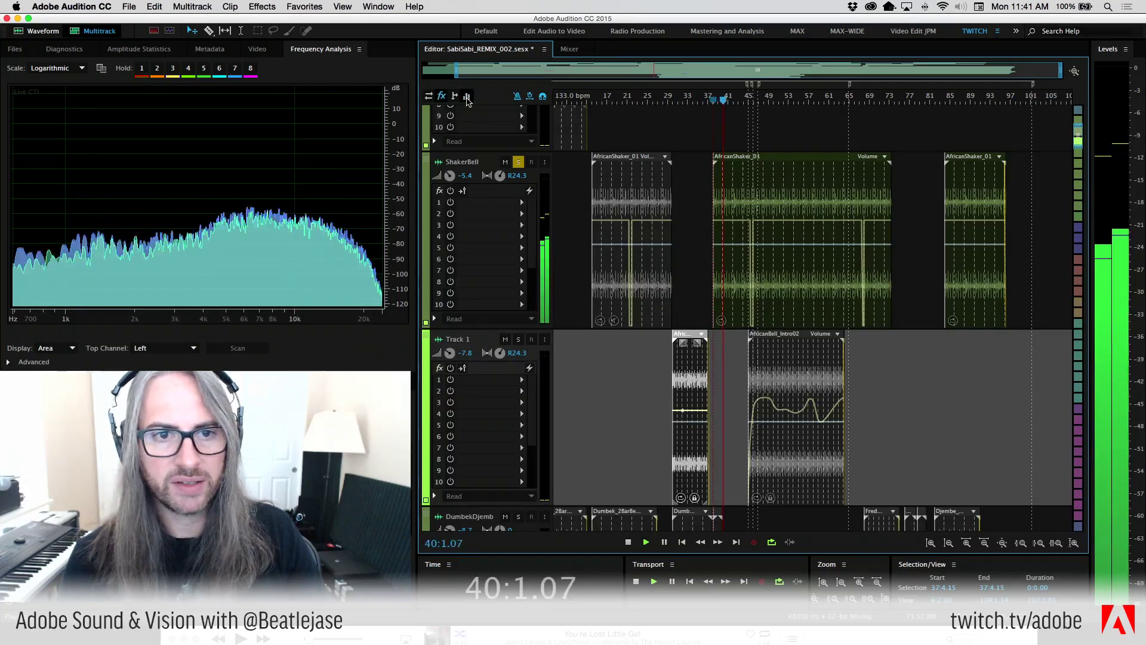
pyautogui.click(467, 98)
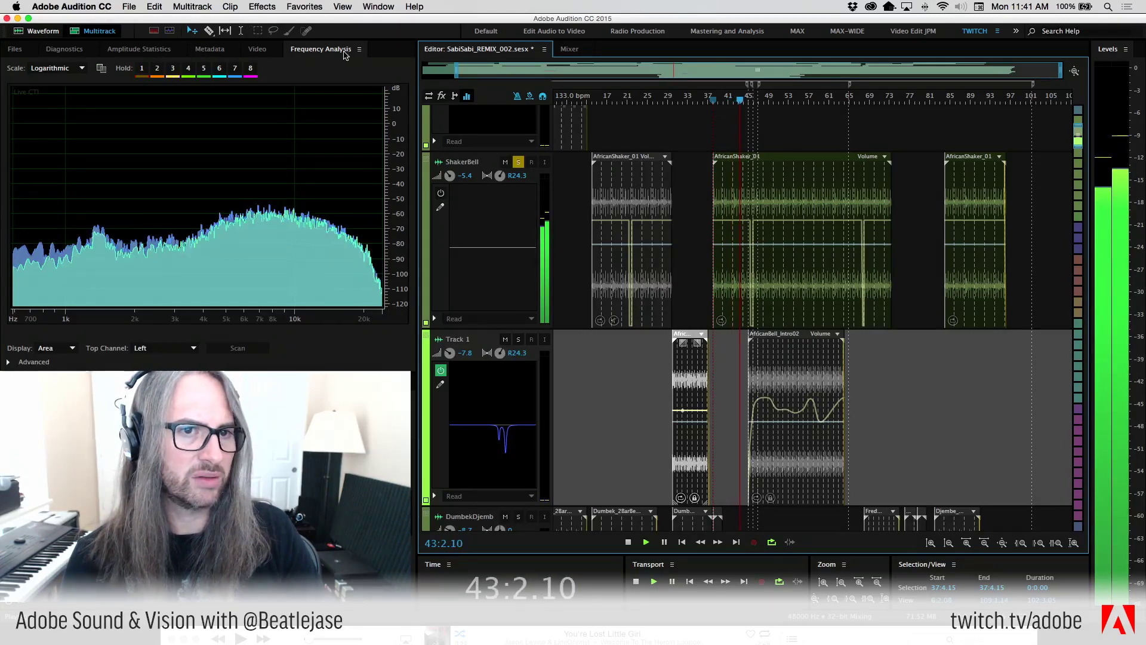
# Close the Frequency Analysis panel and bring up the session's file list in its place
pyautogui.click(360, 51)
pyautogui.click(373, 59)
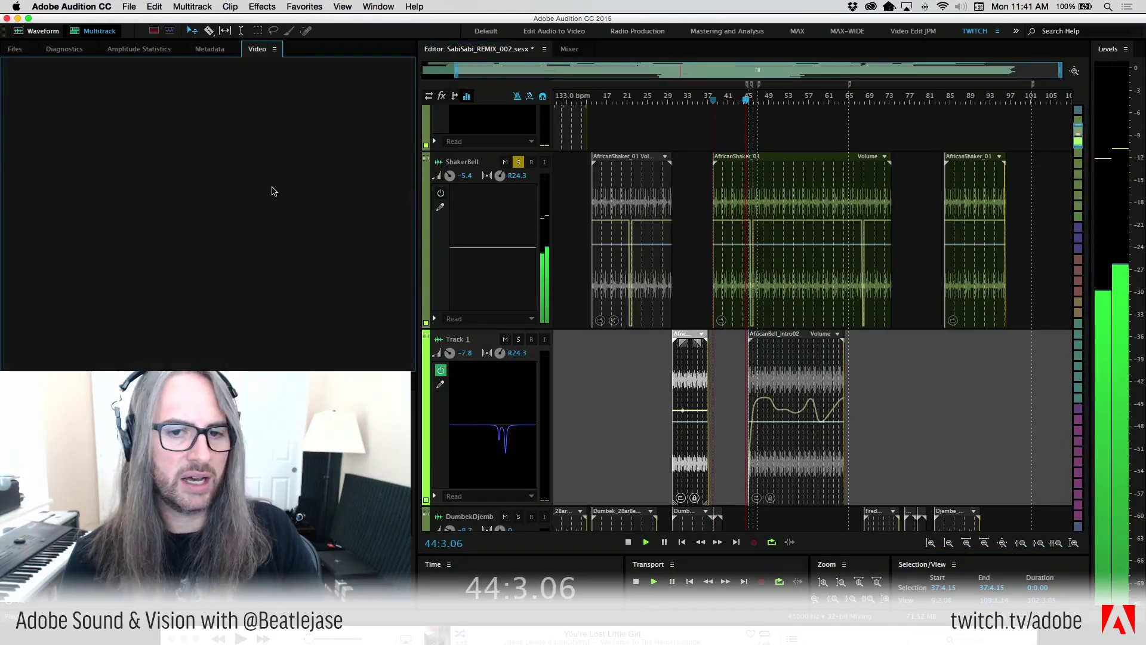
pyautogui.click(210, 49)
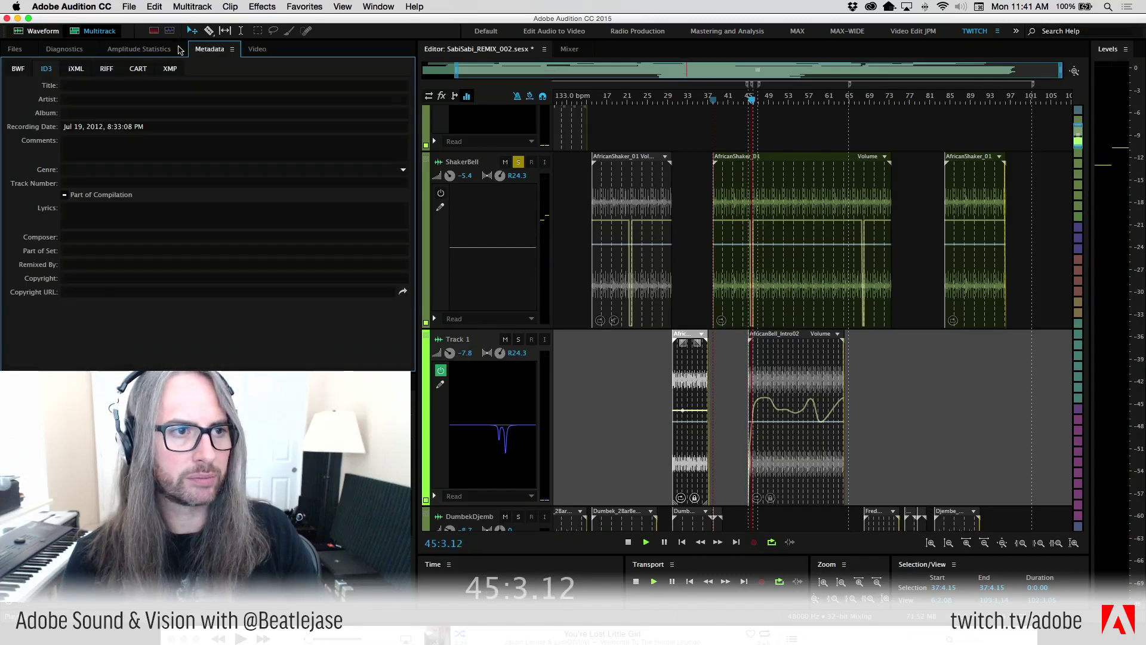
pyautogui.click(139, 49)
pyautogui.click(14, 49)
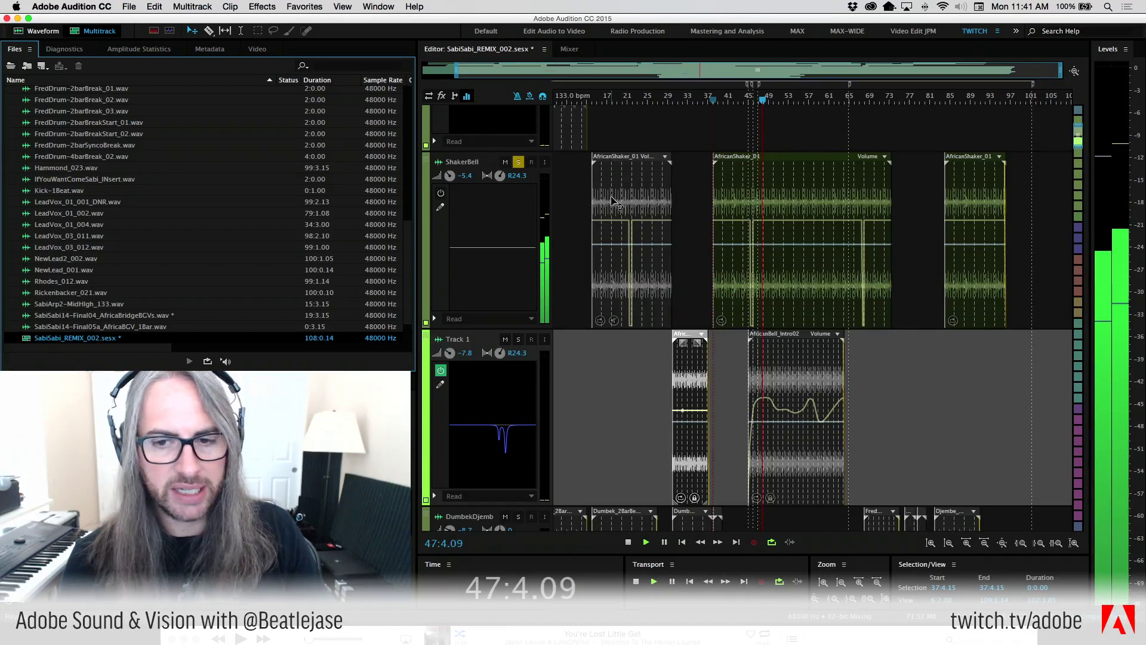
# Solo Track 1 alongside ShakerBell and play both tracks from 47:4.10
pyautogui.press('space')
pyautogui.click(518, 339)
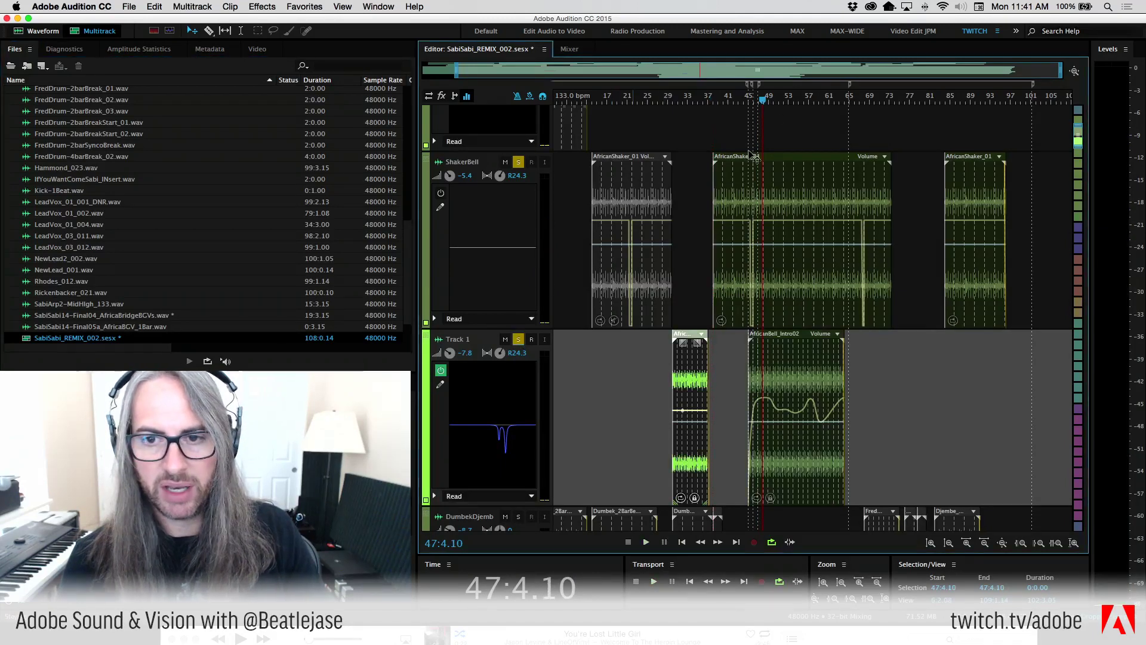
pyautogui.press('space')
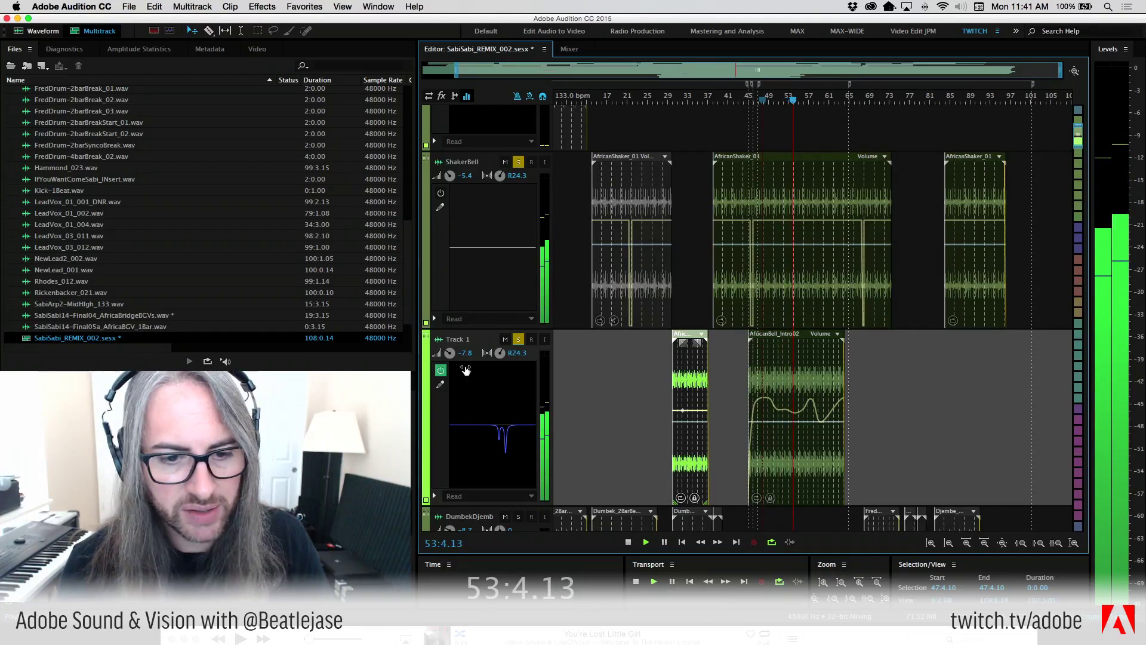
# Lower Track 1's volume to -13.2 and pan ShakerBell to L45.1 during playback
pyautogui.moveTo(449, 354); pyautogui.dragTo(450, 358)
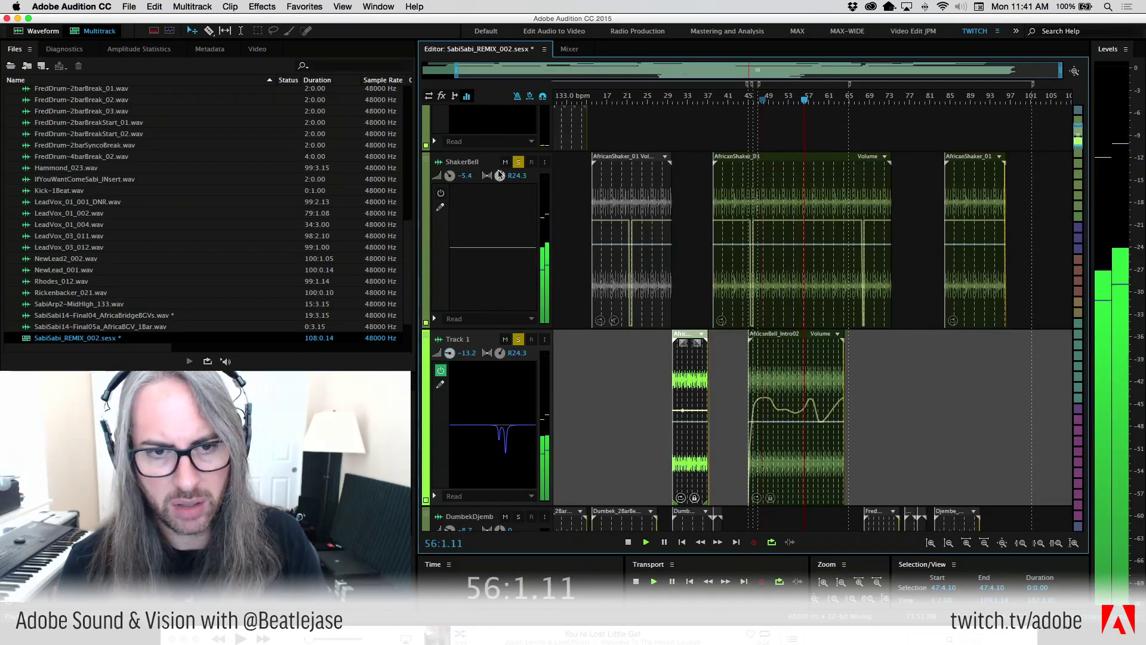
pyautogui.moveTo(501, 179); pyautogui.dragTo(501, 194)
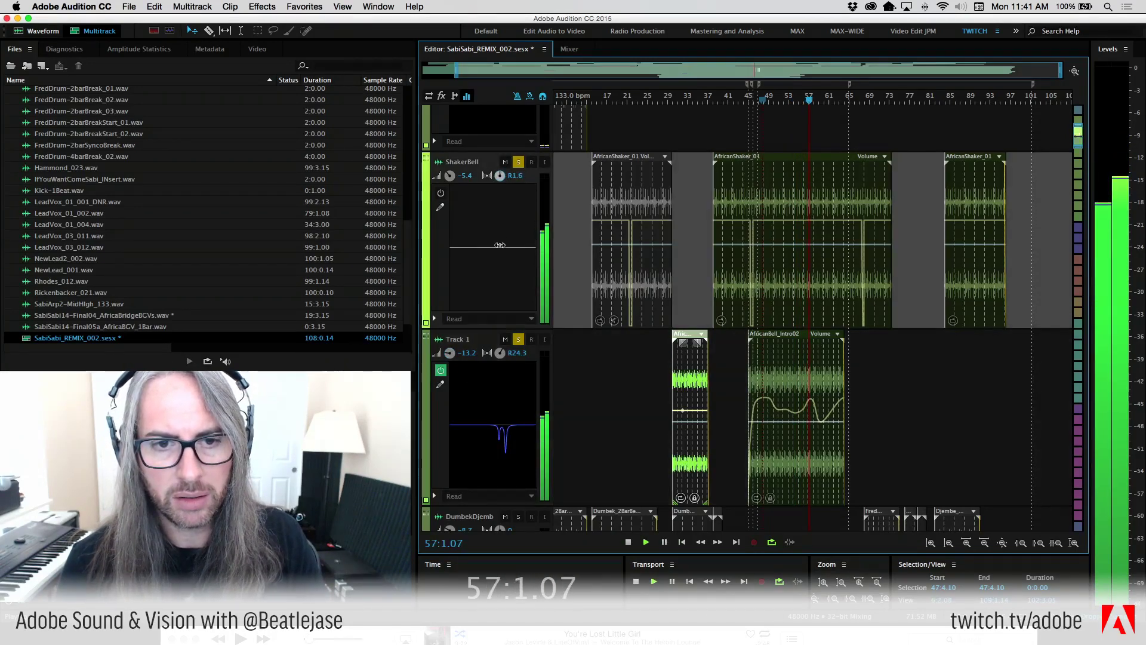
pyautogui.moveTo(489, 316); pyautogui.dragTo(488, 330)
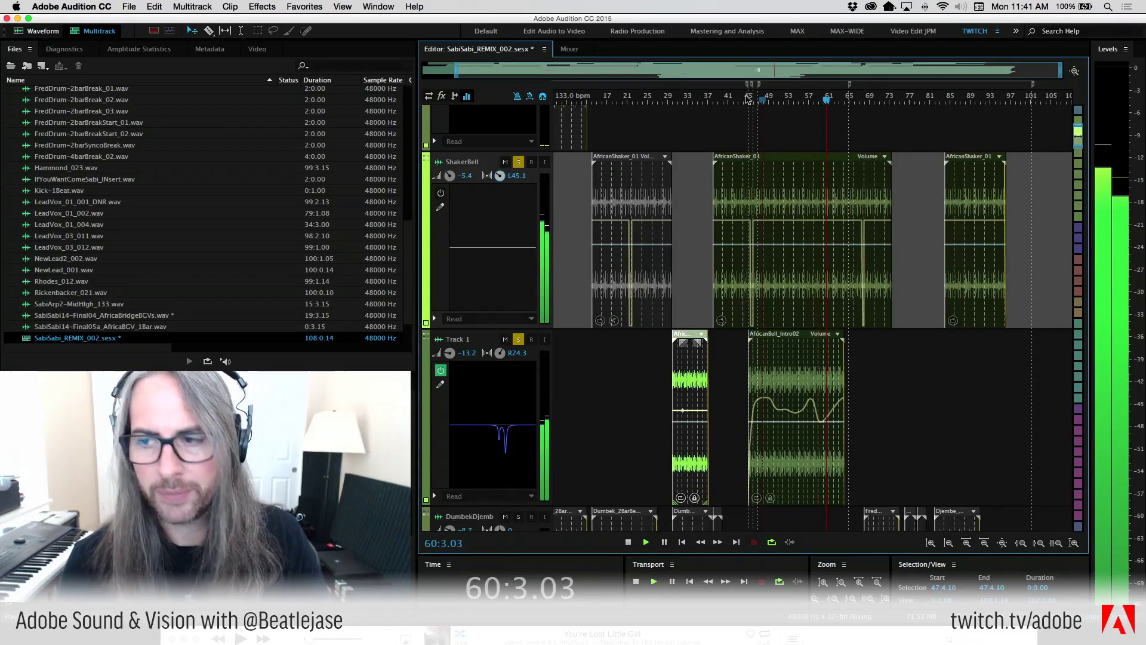
# Shrink the track heights and replay the soloed tracks from about bar 45, adding FredDrum_02 to the solos
pyautogui.click(743, 114)
pyautogui.moveTo(1078, 127); pyautogui.dragTo(1079, 54)
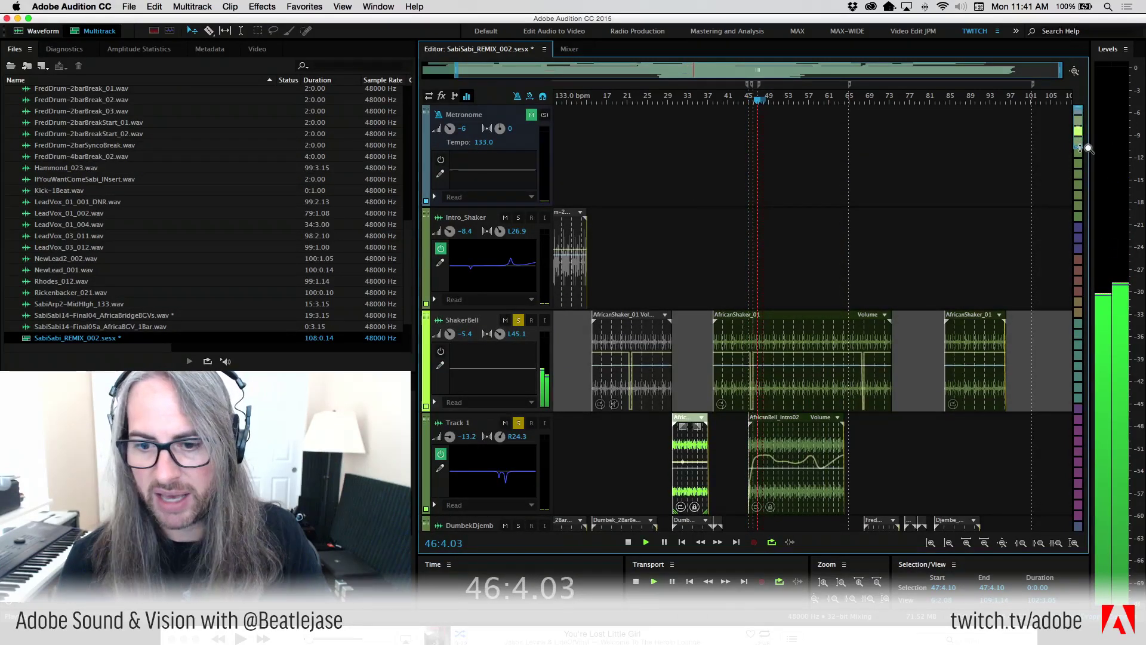
pyautogui.moveTo(1080, 148); pyautogui.dragTo(1080, 225)
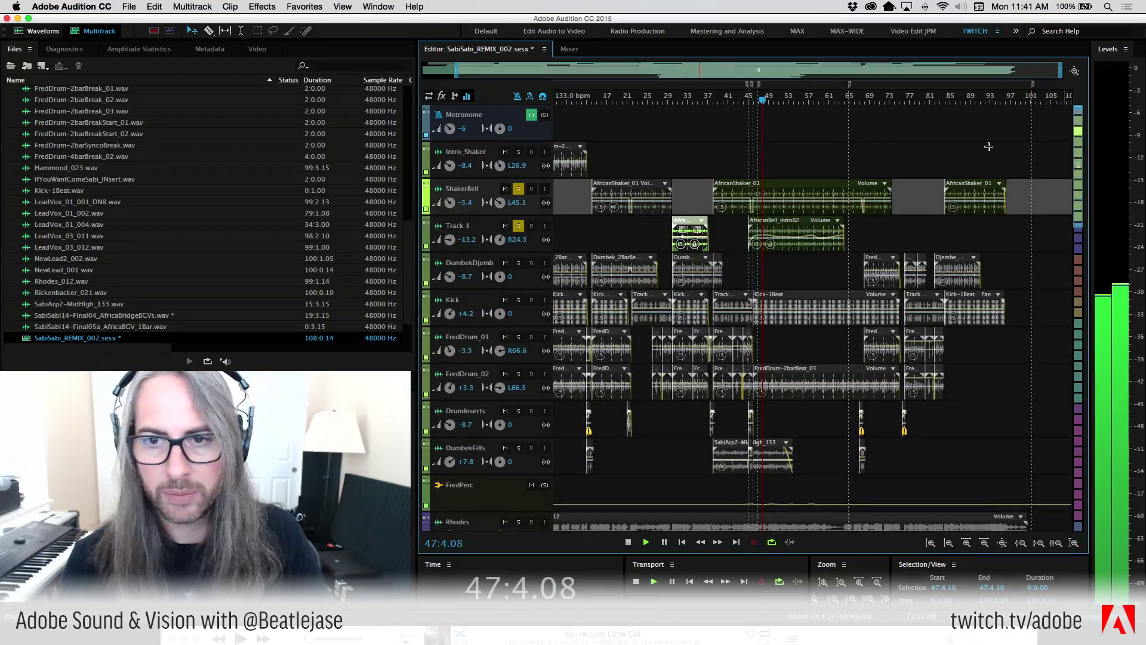
pyautogui.press('space')
pyautogui.press('space')
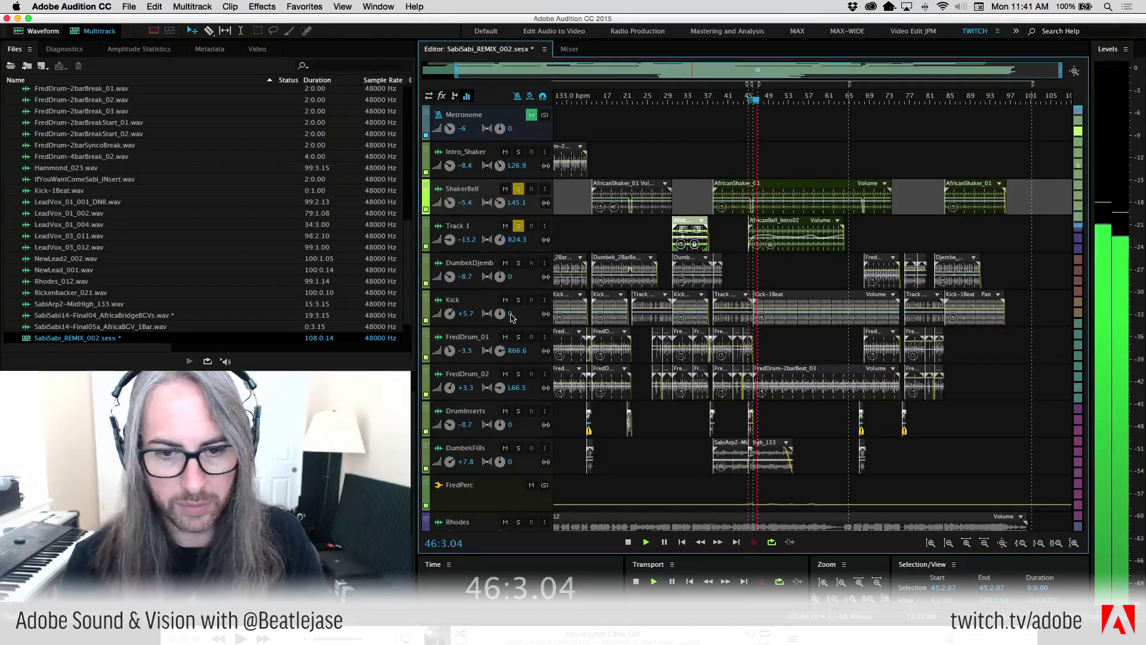
pyautogui.click(518, 374)
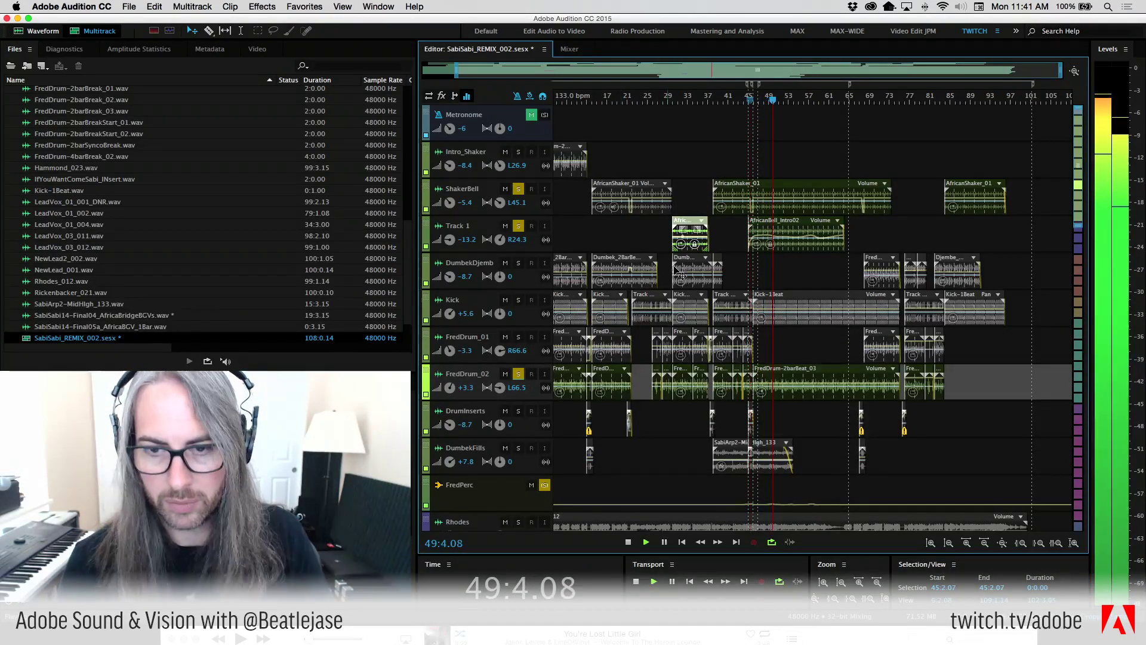
pyautogui.press('space')
# Replace the ShakerBell and Track 1 solos with a solo on the Kick track, and enlarge the Kick track
pyautogui.click(595, 99)
pyautogui.click(516, 264)
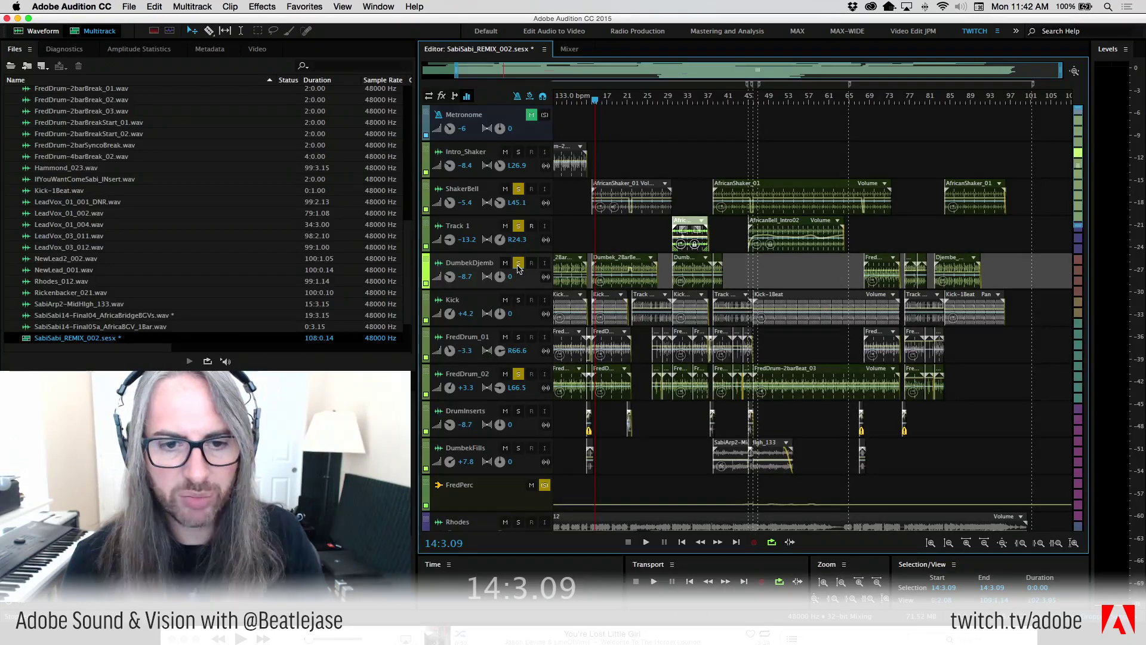
pyautogui.click(519, 226)
pyautogui.click(519, 263)
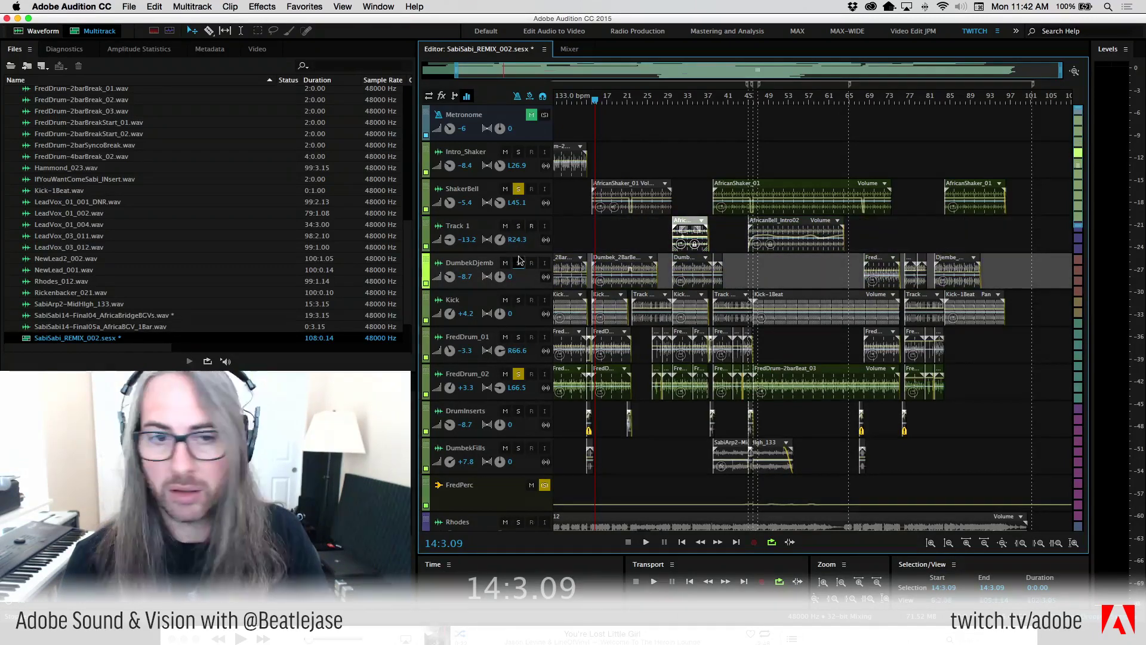
pyautogui.click(518, 189)
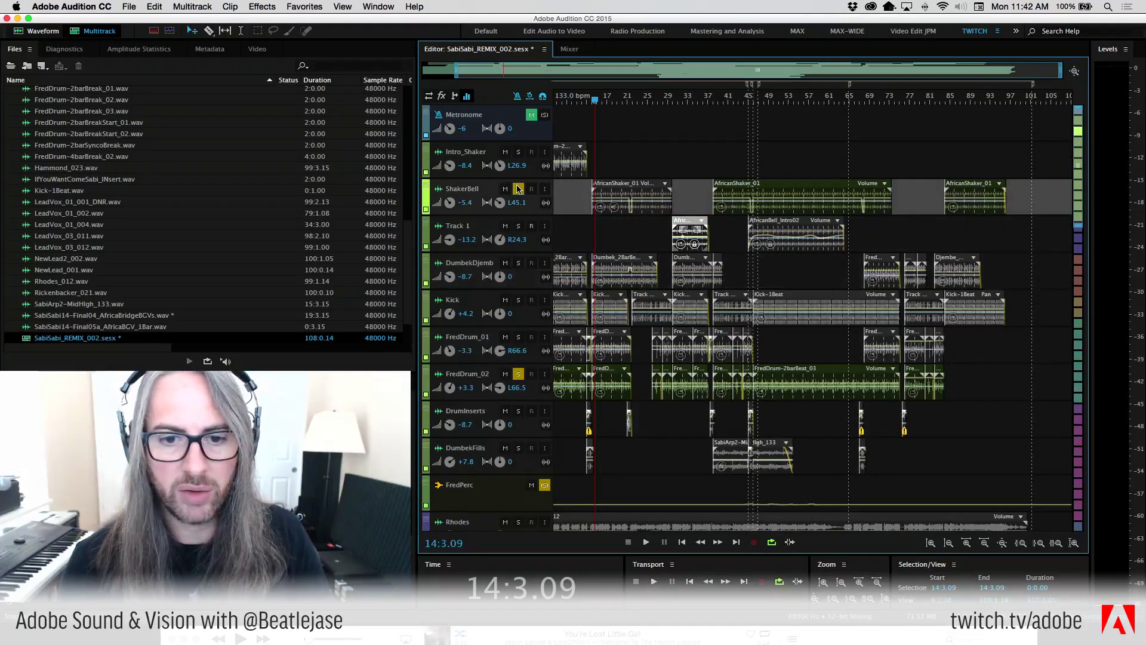
pyautogui.click(517, 300)
pyautogui.moveTo(515, 326); pyautogui.dragTo(516, 424)
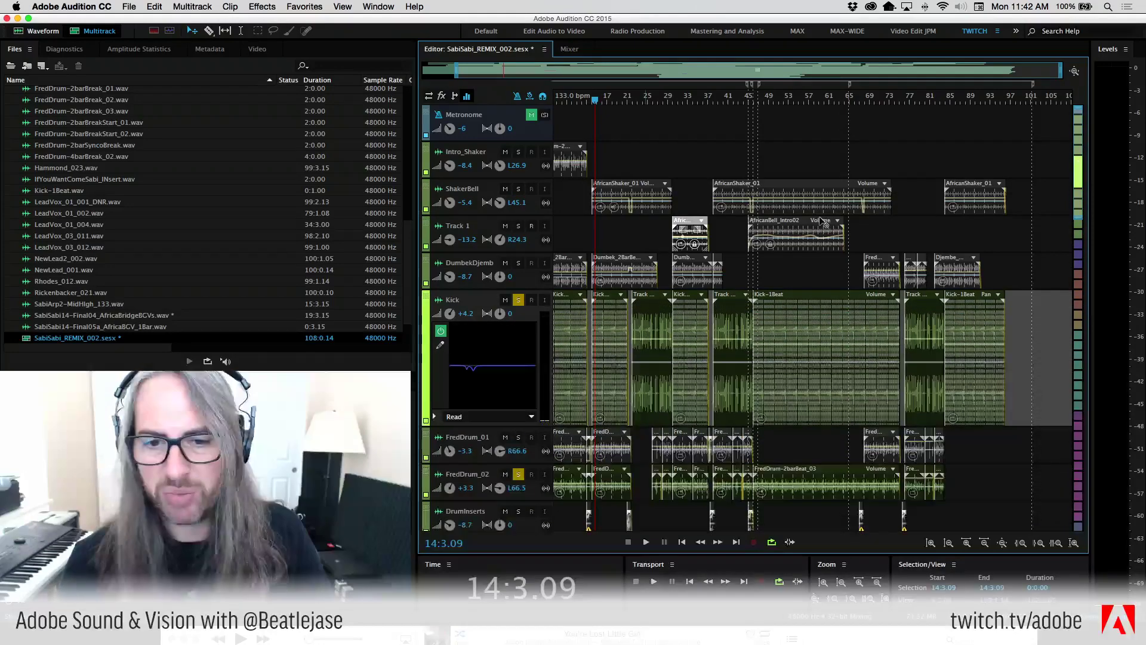
# Zoom in on the timeline and play the Kick track from 38:1.12 past the clip change at bar 46
pyautogui.scroll(8, 683, 64)
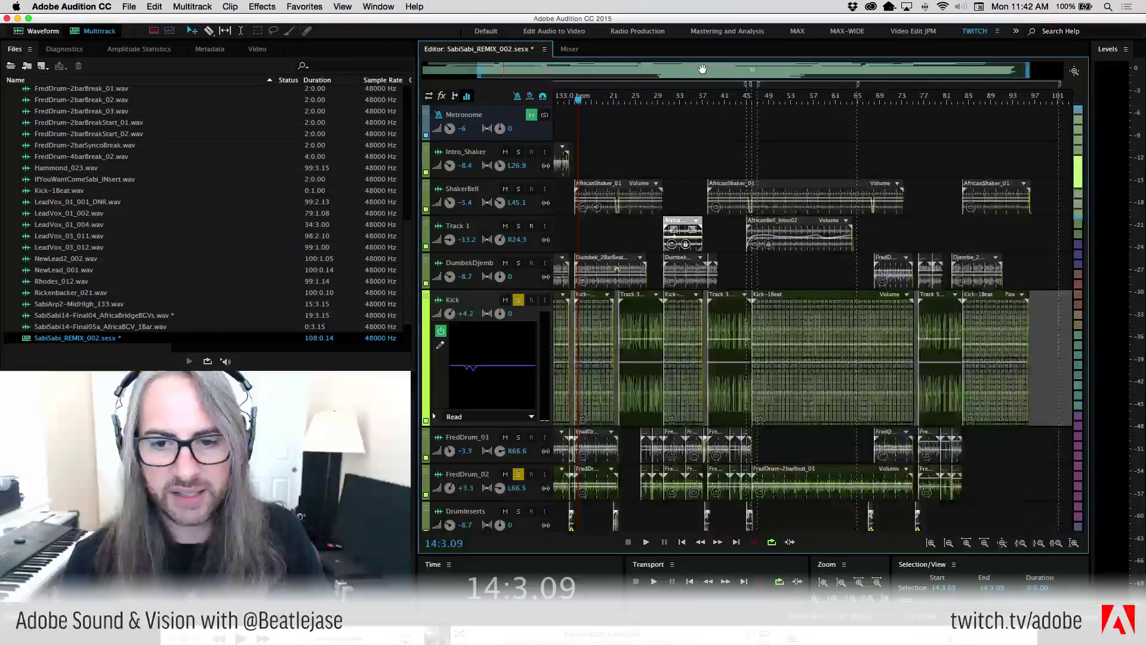
pyautogui.moveTo(711, 70); pyautogui.dragTo(667, 70)
pyautogui.click(660, 100)
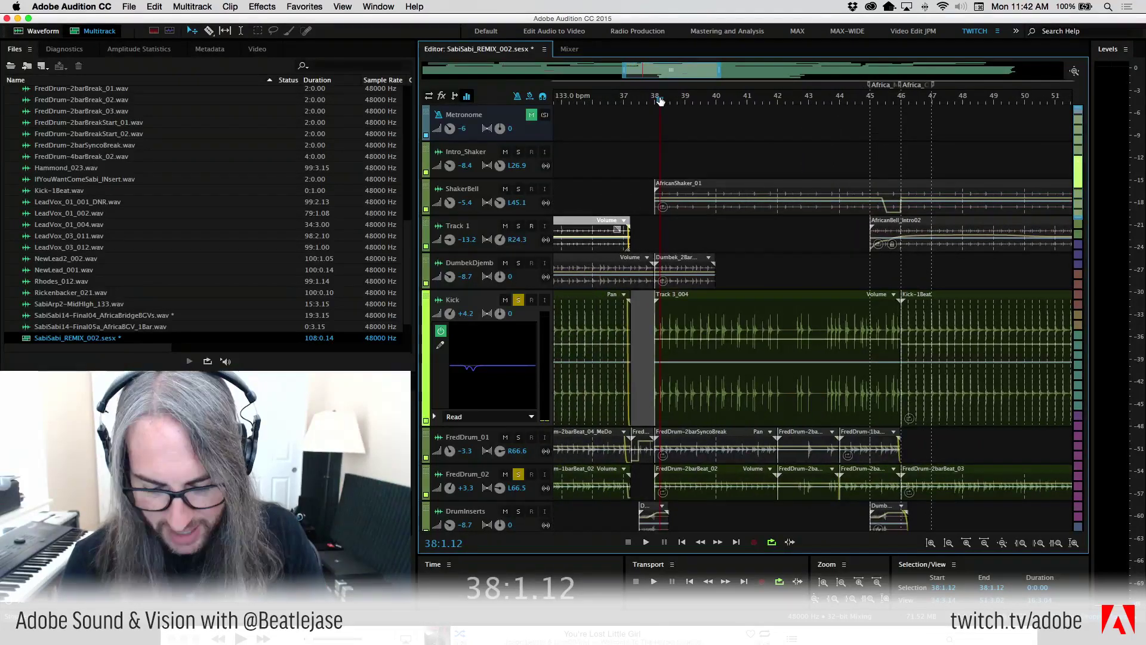
pyautogui.press('space')
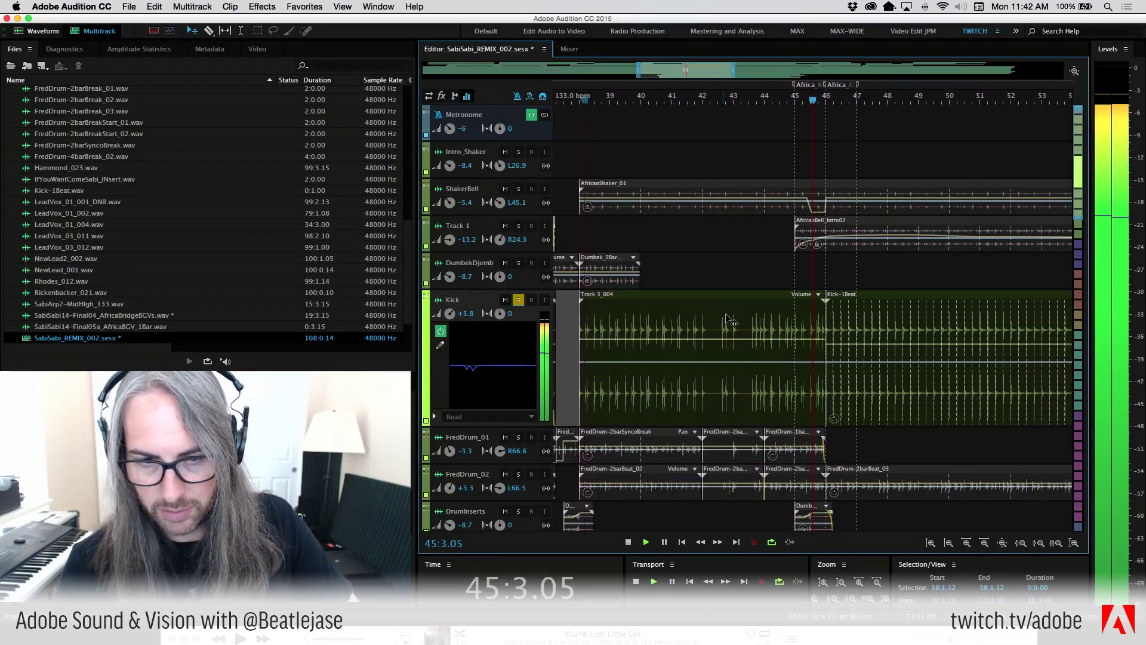
pyautogui.press('space')
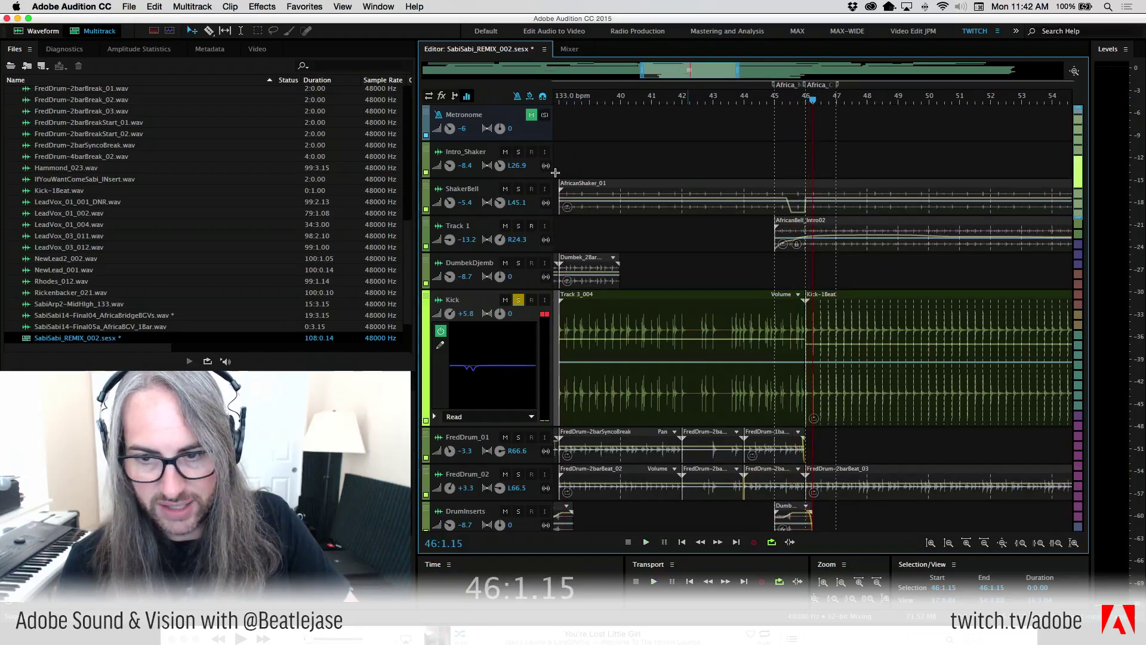
# Compare the Kick track's clips by replaying the change from 44:4.11 and the Track 3_004 clip from 39:3.11
pyautogui.press('space')
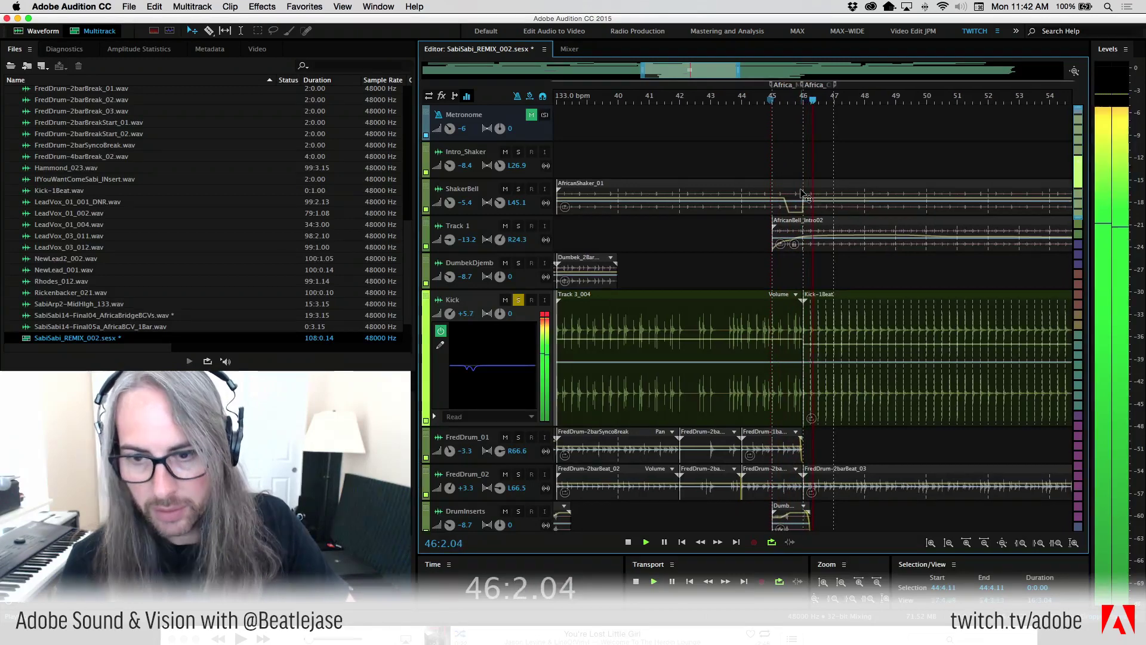
pyautogui.click(584, 106)
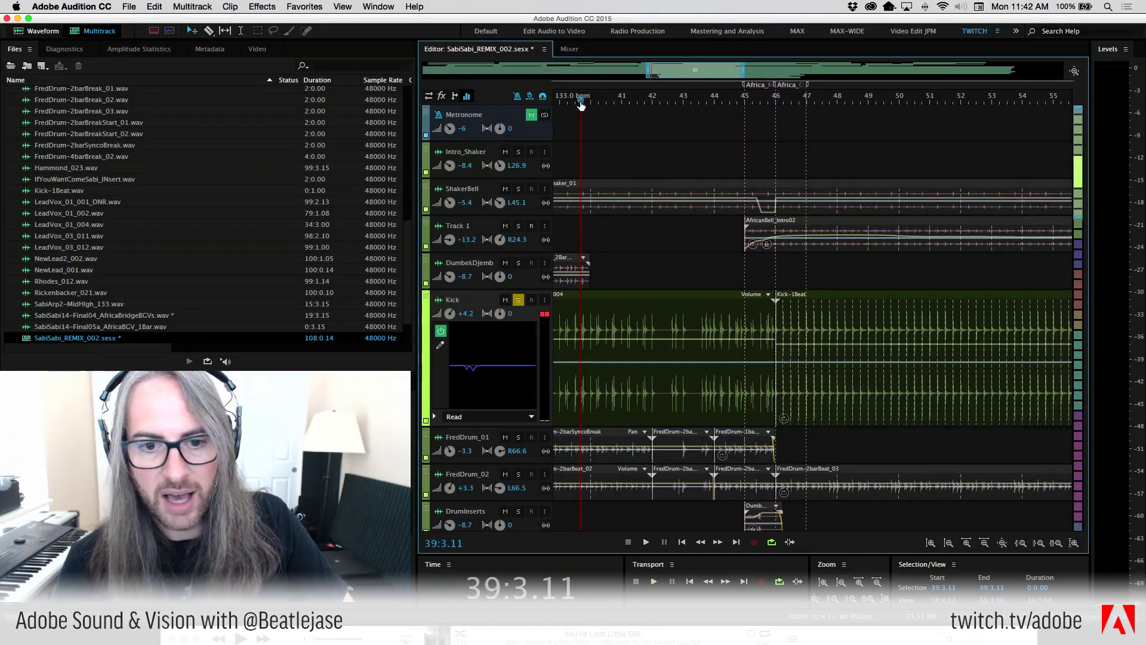
pyautogui.hscroll(-2, 615, 299)
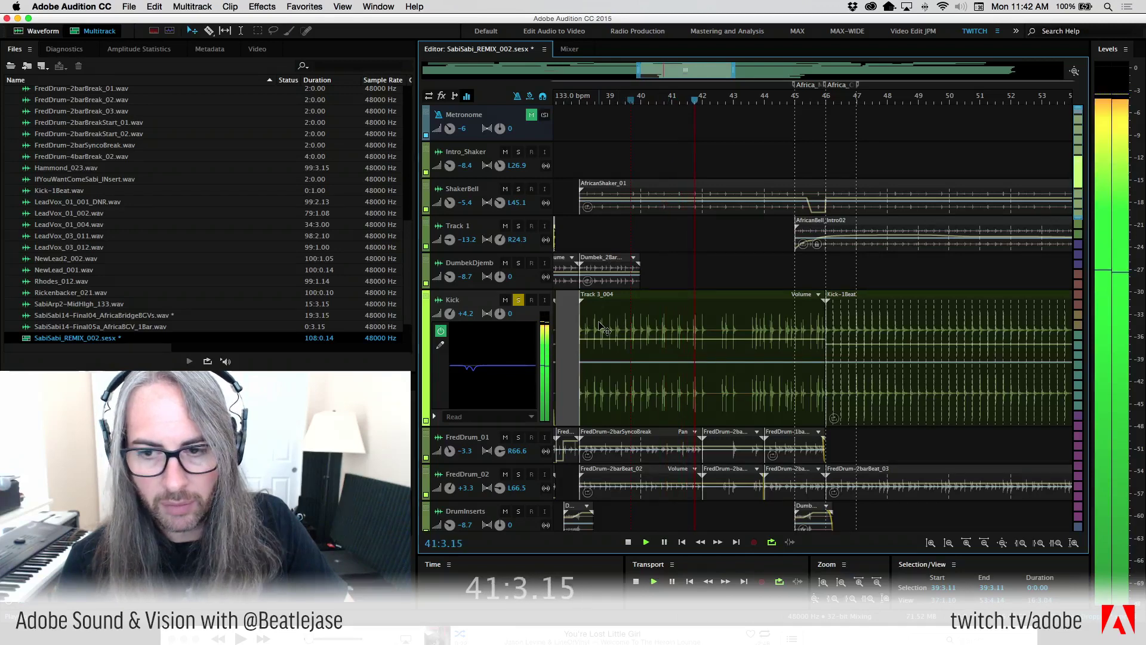
pyautogui.press('space')
pyautogui.hscroll(-20, 729, 316)
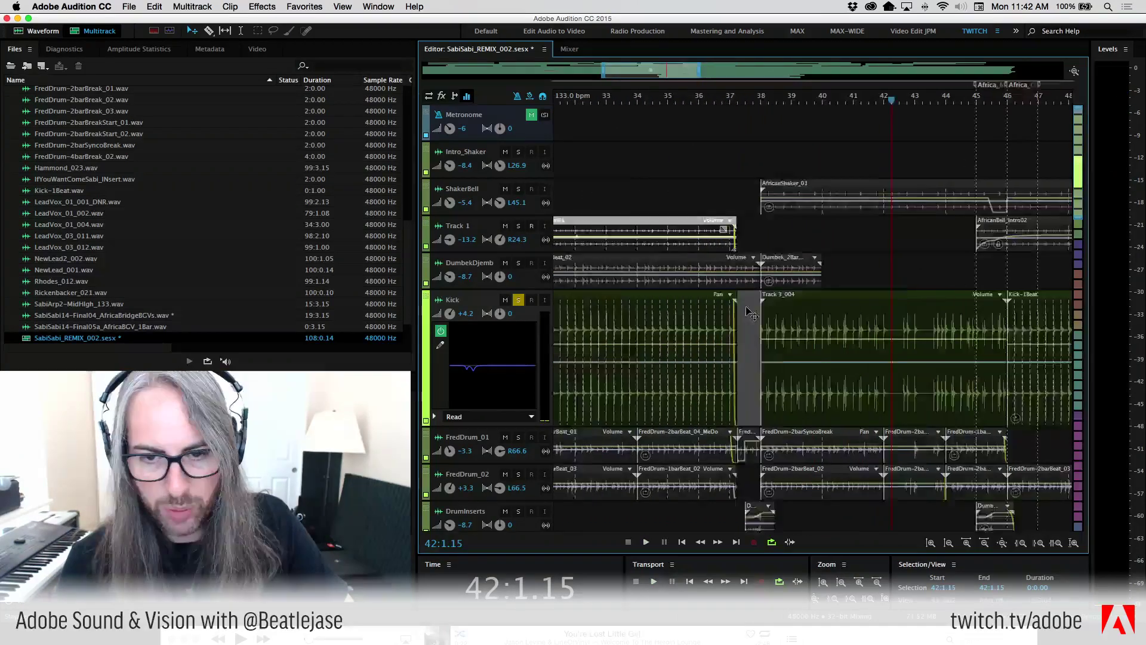
# Open the Kick-1Beat clip in the waveform editor, hide its spectral display, play it, and return to the multitrack session
pyautogui.doubleClick(830, 320)
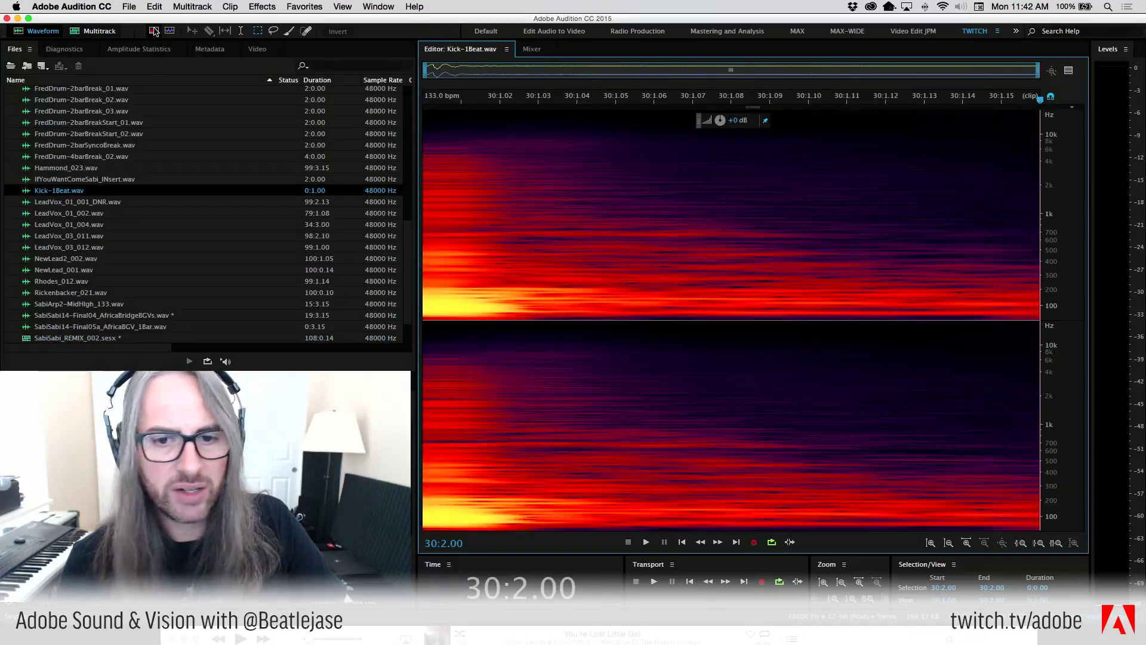
pyautogui.click(154, 31)
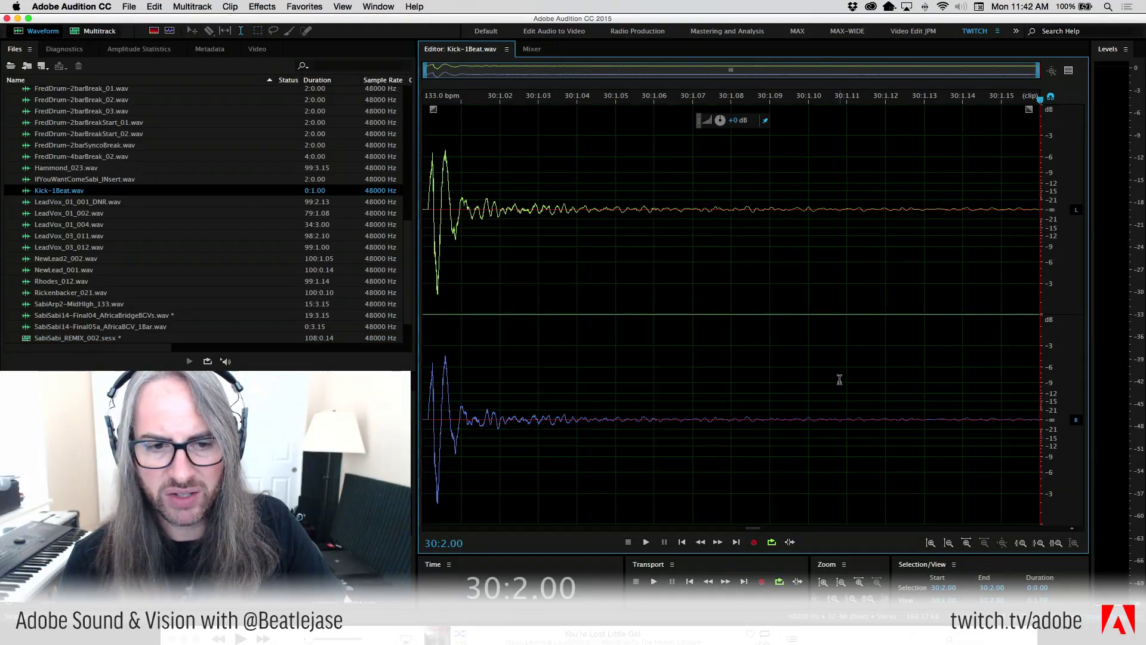
pyautogui.press('space')
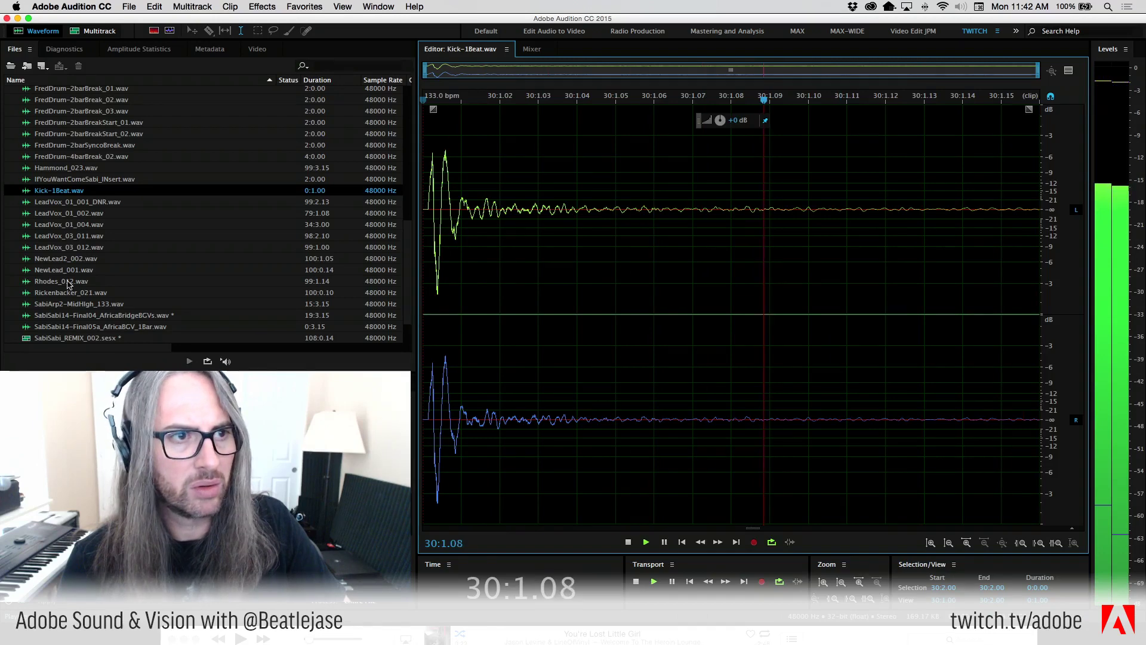
pyautogui.click(76, 33)
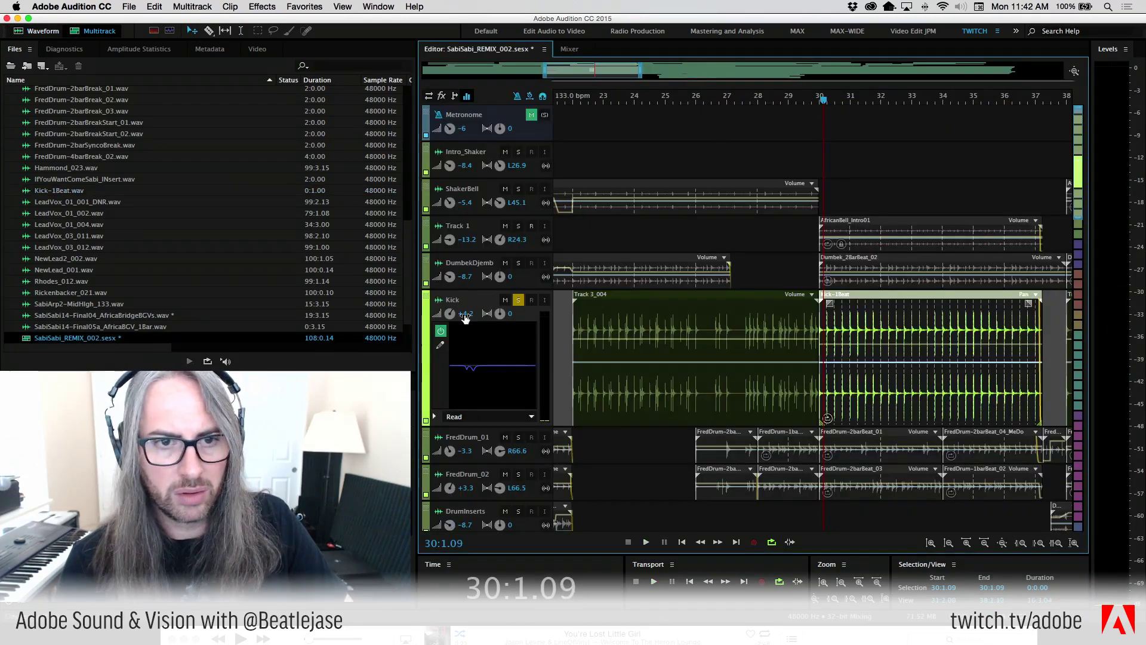
# Play the Kick track from 30:1.09, show the track effects racks, and bypass the Master track's effects rack in the Mixer
pyautogui.press('space')
pyautogui.click(441, 95)
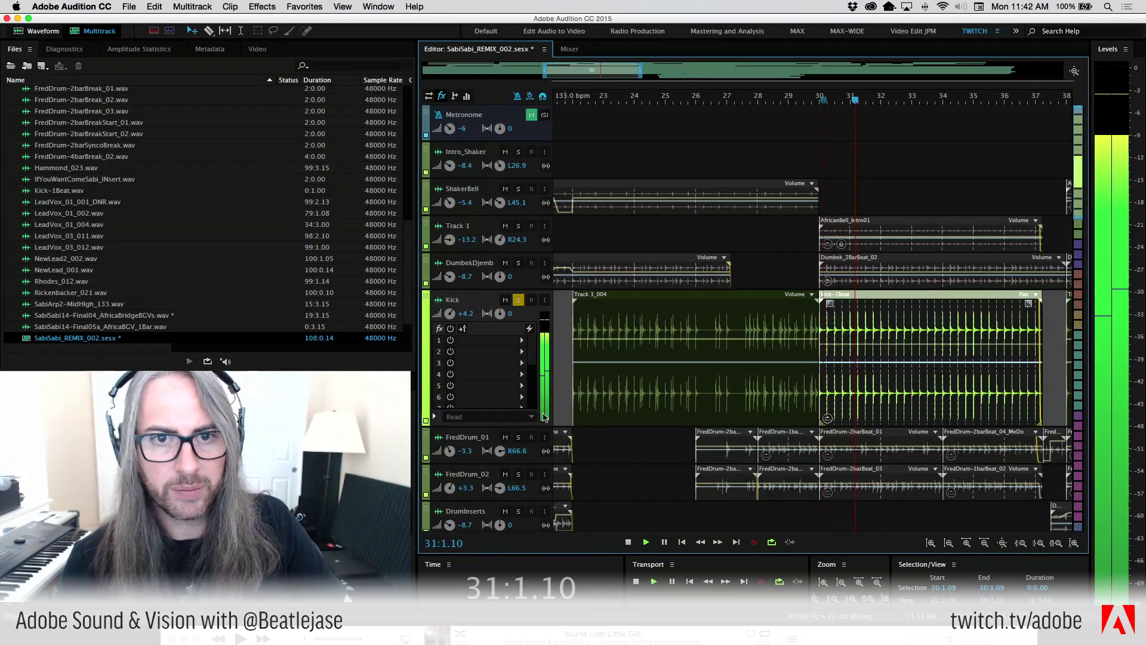
pyautogui.hotkey('alt', '2')
pyautogui.click(1051, 115)
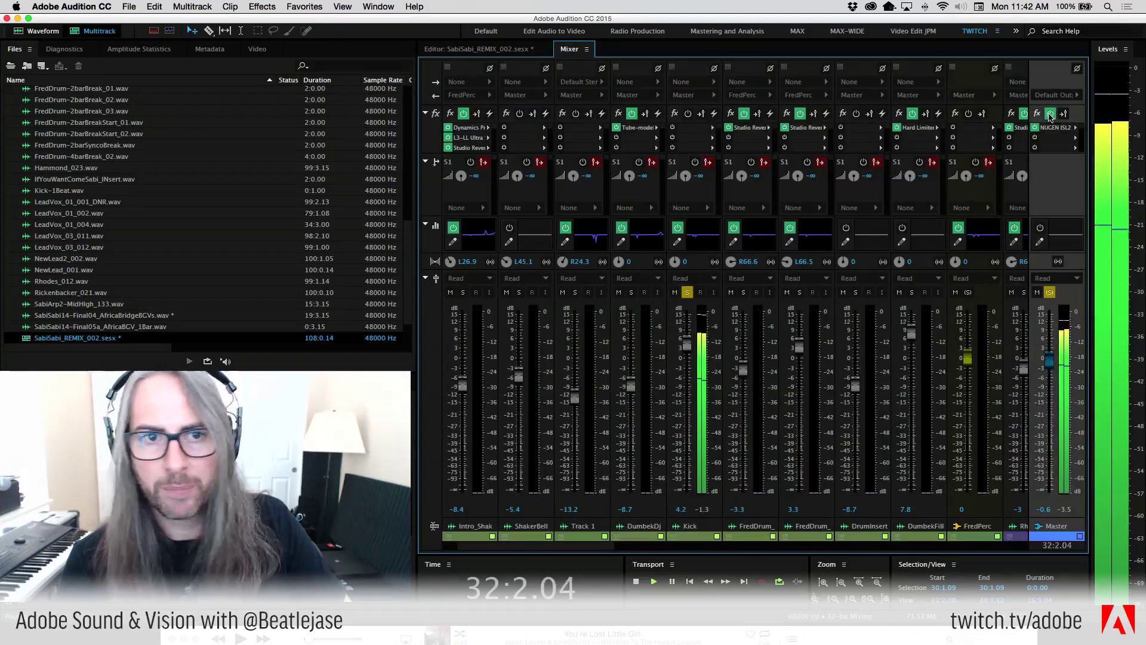
pyautogui.click(463, 49)
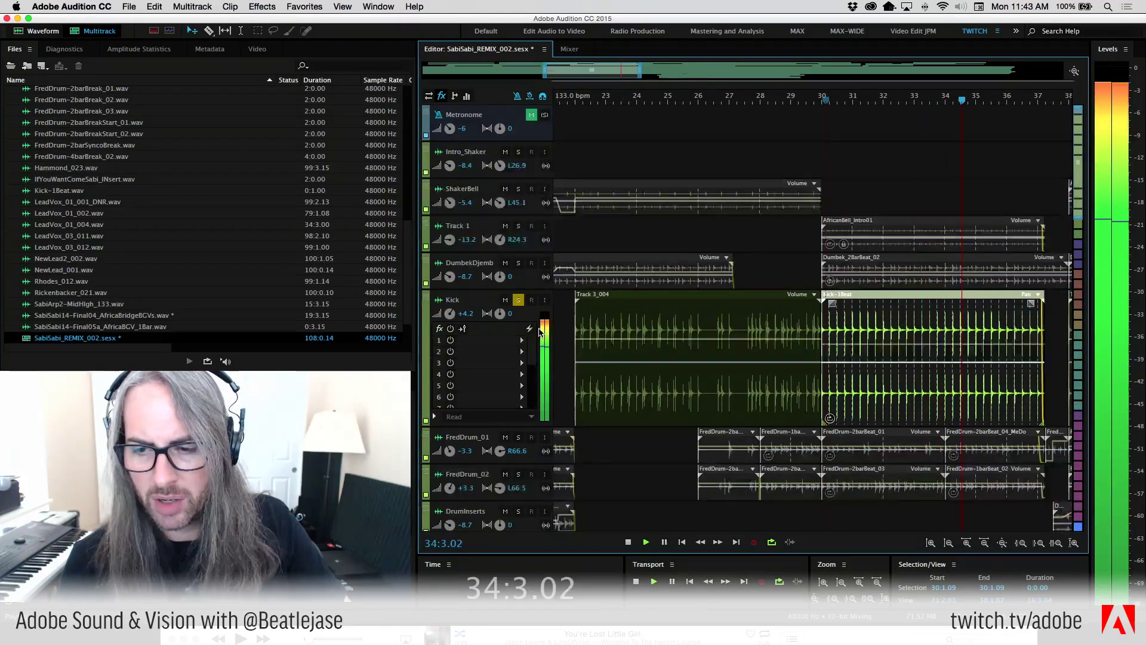
# Open Frequency Analysis and play the soloed Kick track from bar 30 to examine its frequency content
pyautogui.scroll(-3, 488, 329)
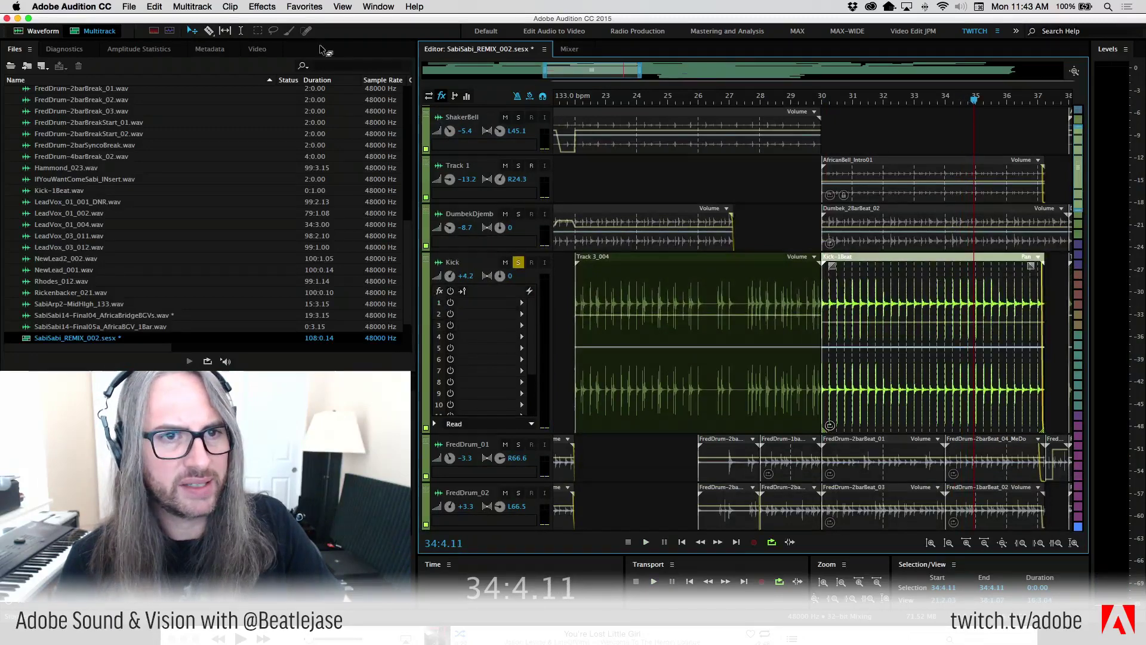
pyautogui.click(367, 5)
pyautogui.click(413, 151)
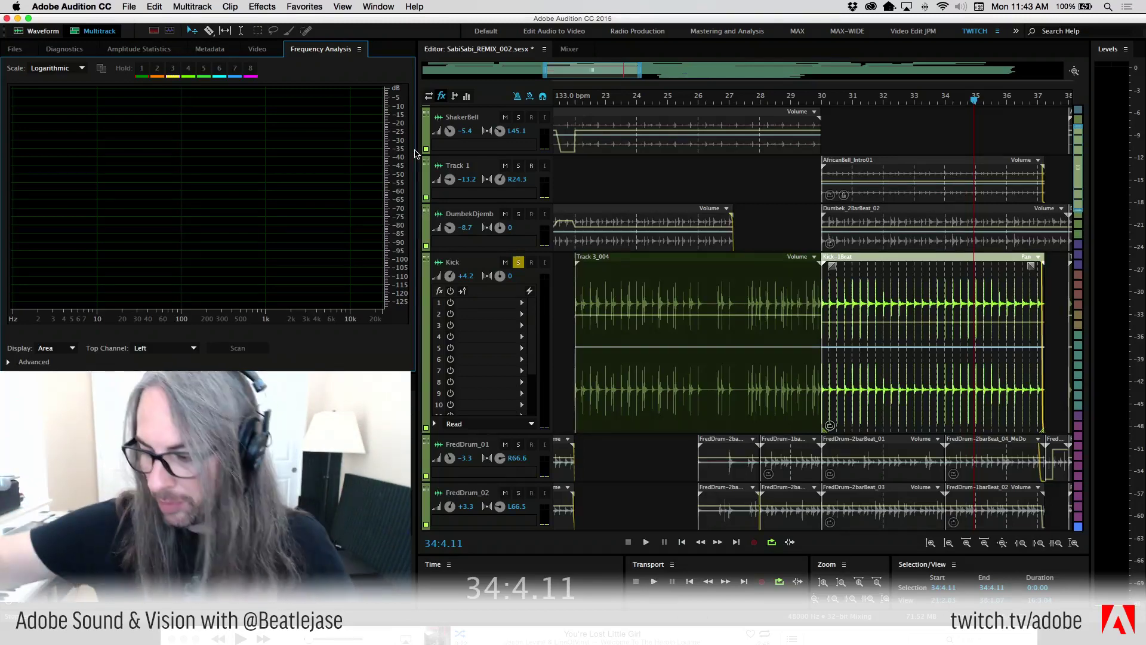
pyautogui.click(821, 102)
pyautogui.press('space')
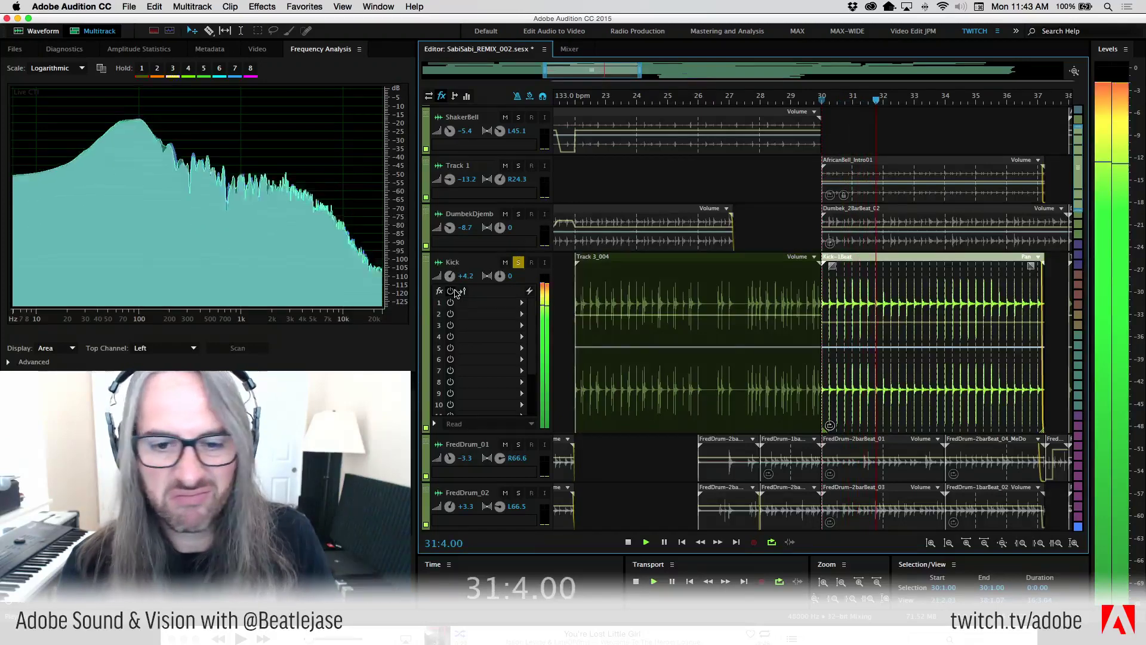
# Replace the Kick track's solo with a mute and place the playhead at 5:1.05
pyautogui.click(517, 263)
pyautogui.click(506, 263)
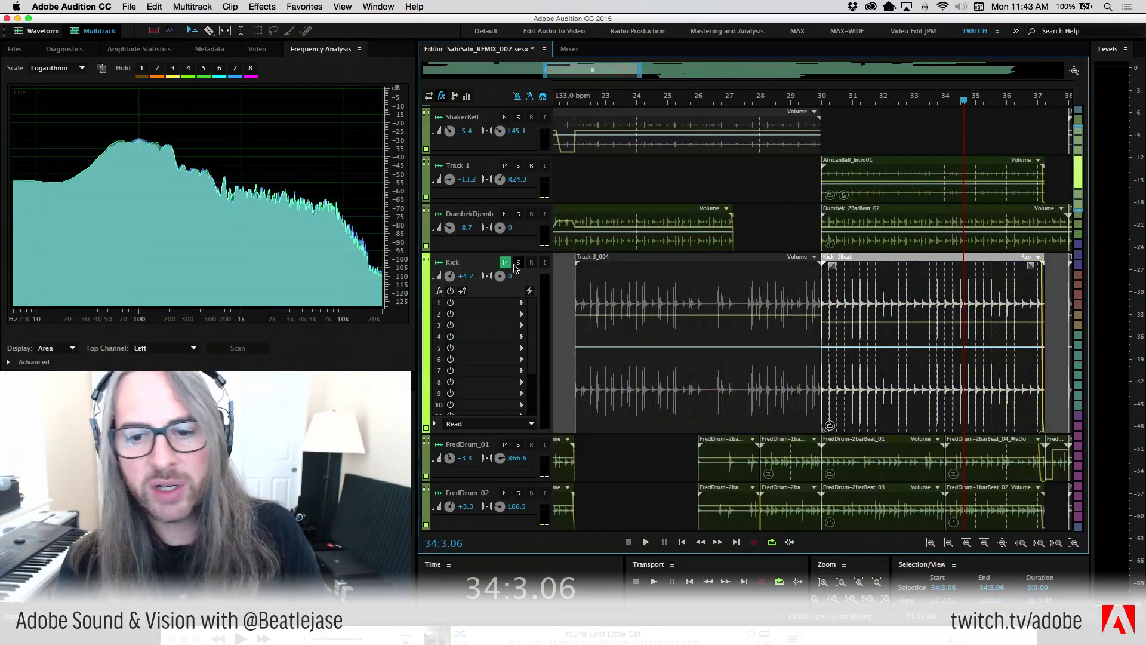
pyautogui.moveTo(535, 67); pyautogui.dragTo(279, 80)
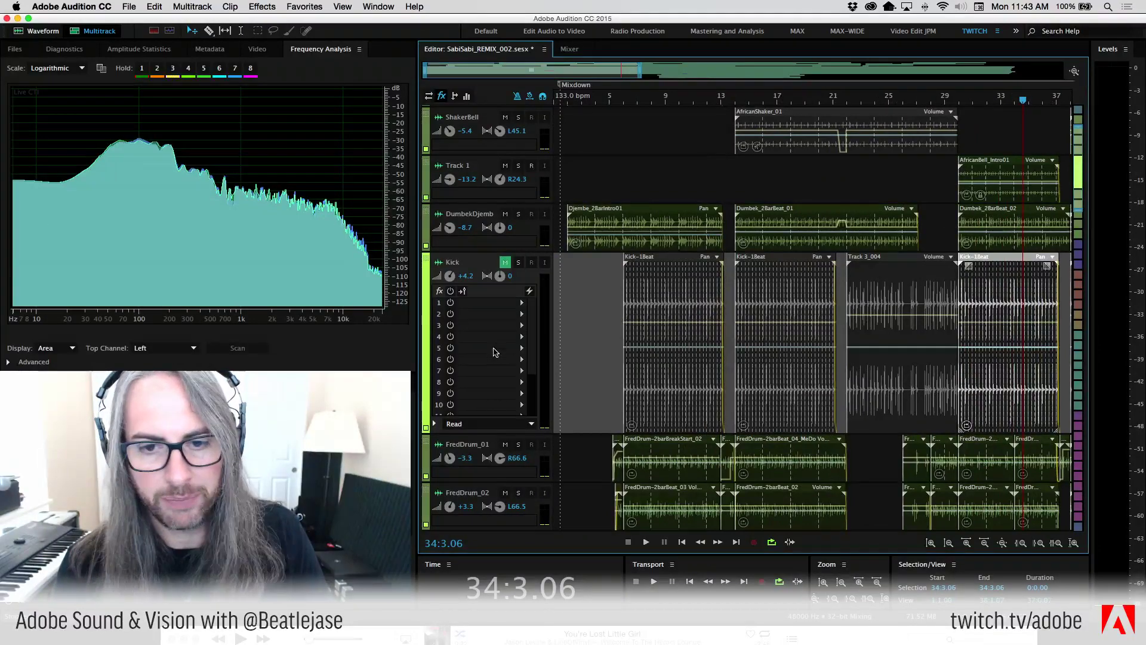
pyautogui.scroll(-3, 495, 352)
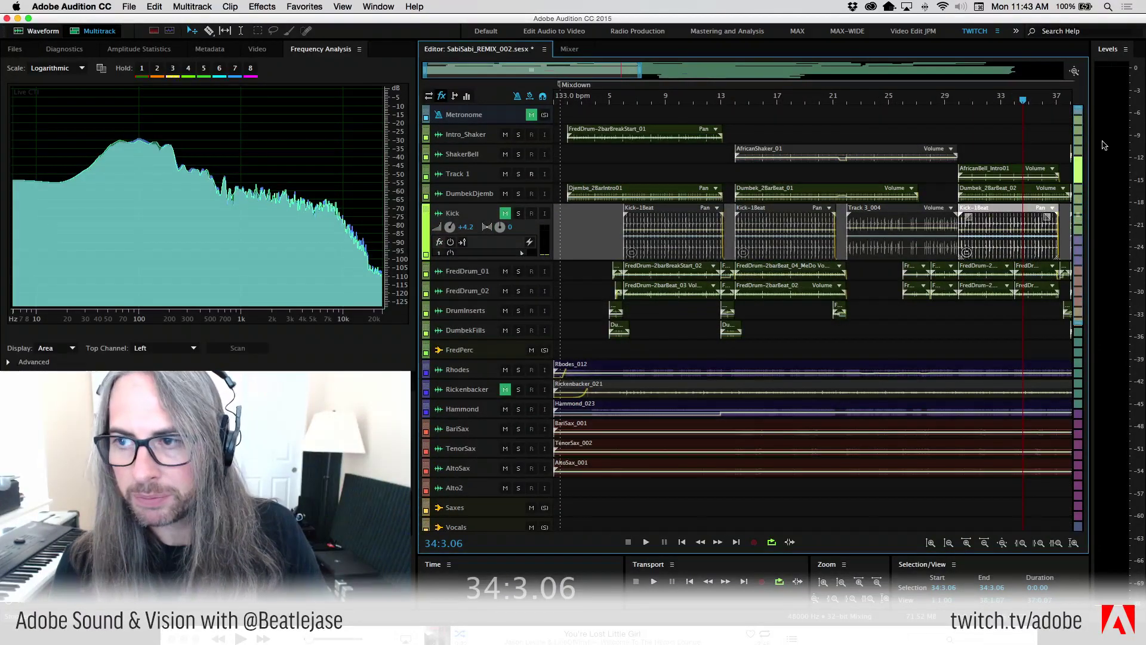
pyautogui.scroll(-1, 772, 112)
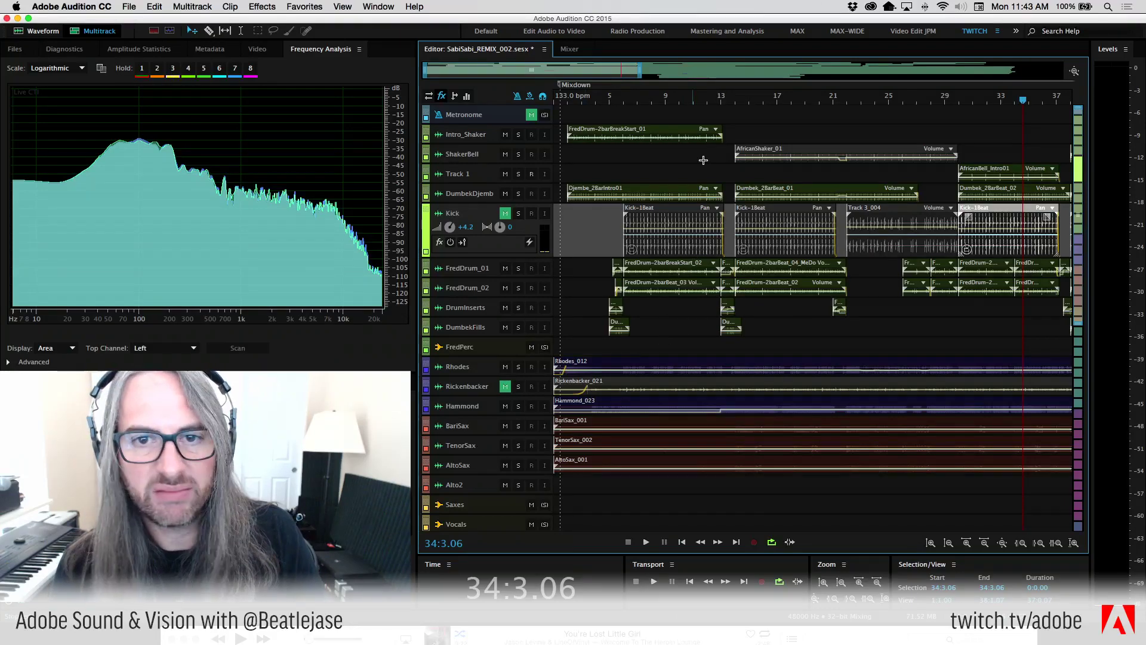
pyautogui.moveTo(638, 74); pyautogui.dragTo(1019, 70)
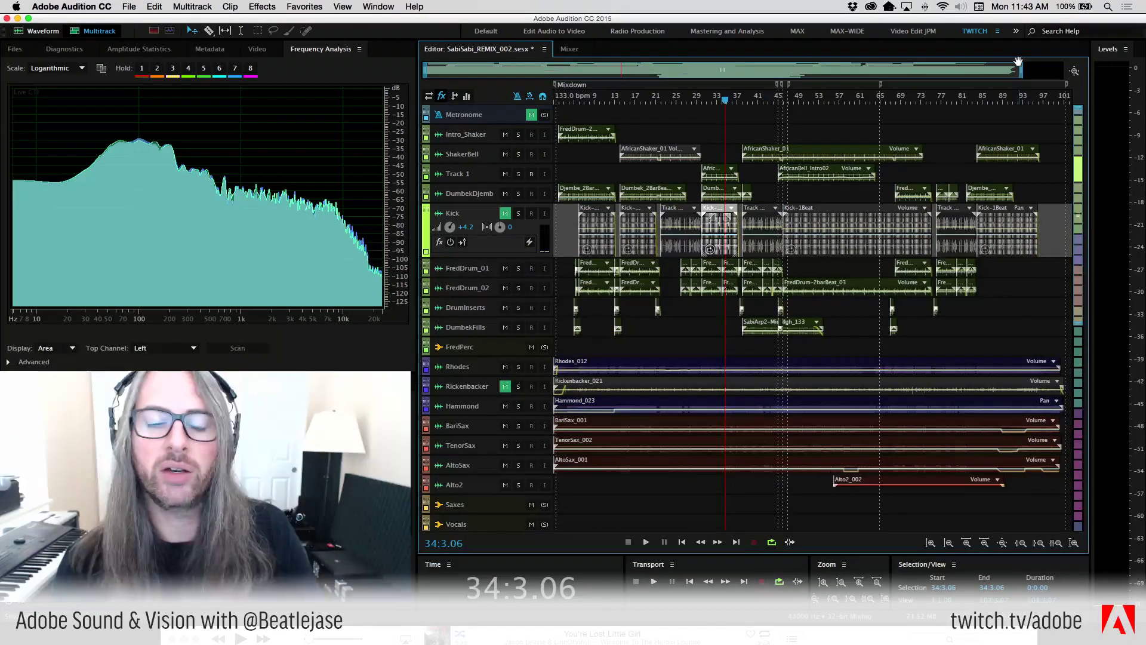
pyautogui.click(575, 103)
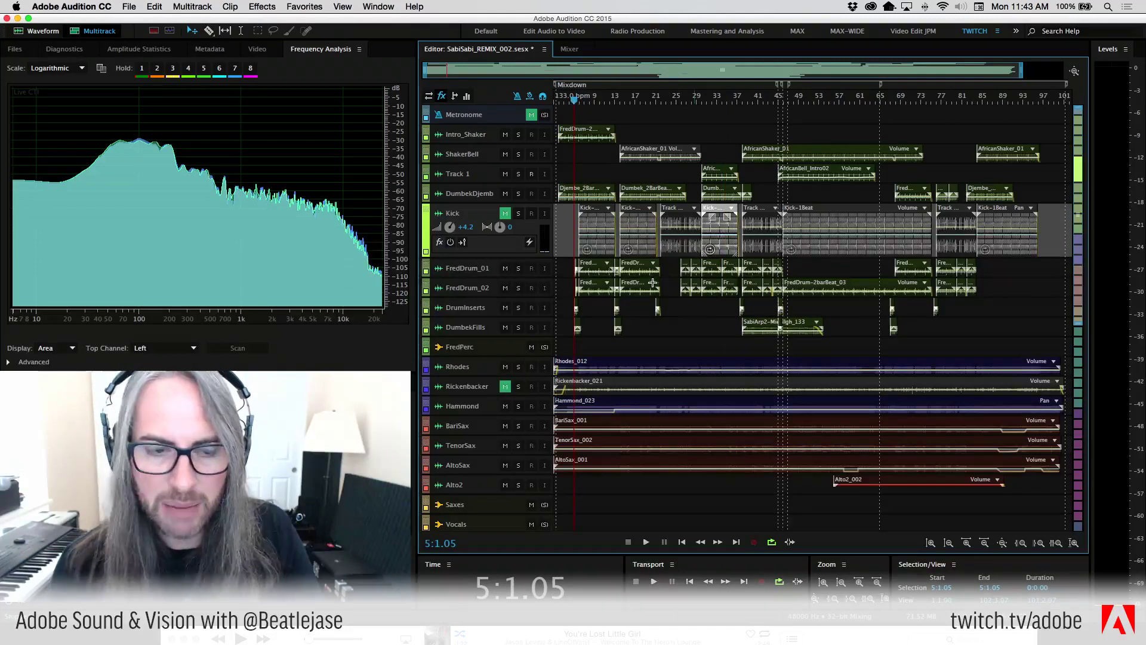
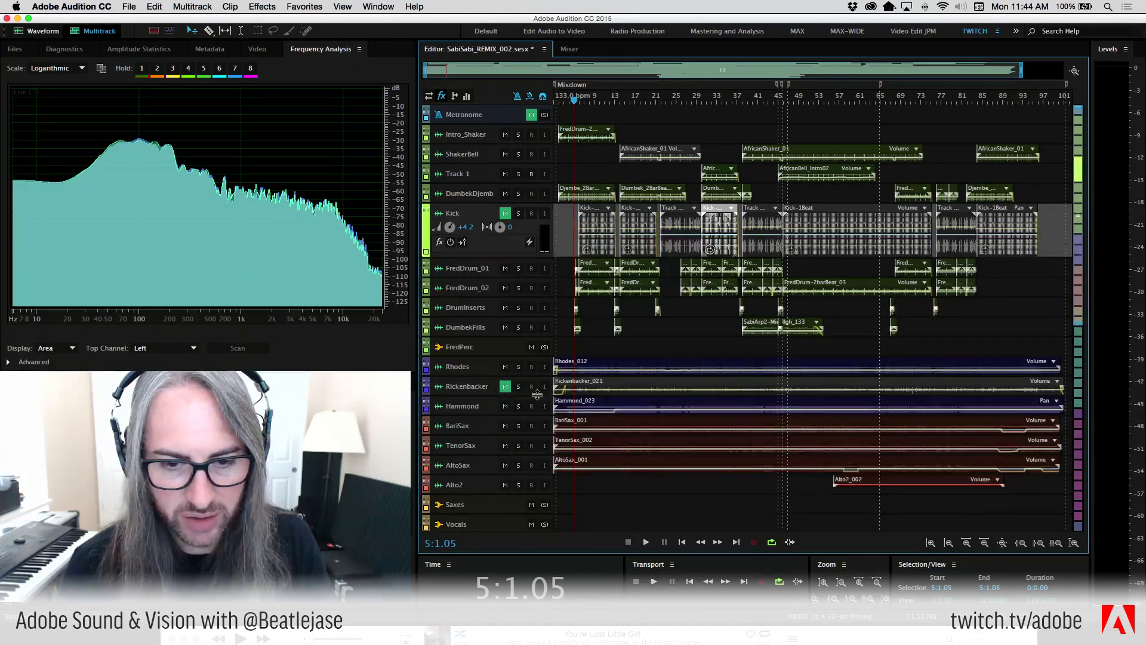
# Enlarge and unmute the Rickenbacker track, play its clip in the waveform editor, and return to the multitrack session
pyautogui.moveTo(537, 394); pyautogui.dragTo(538, 457)
pyautogui.click(504, 387)
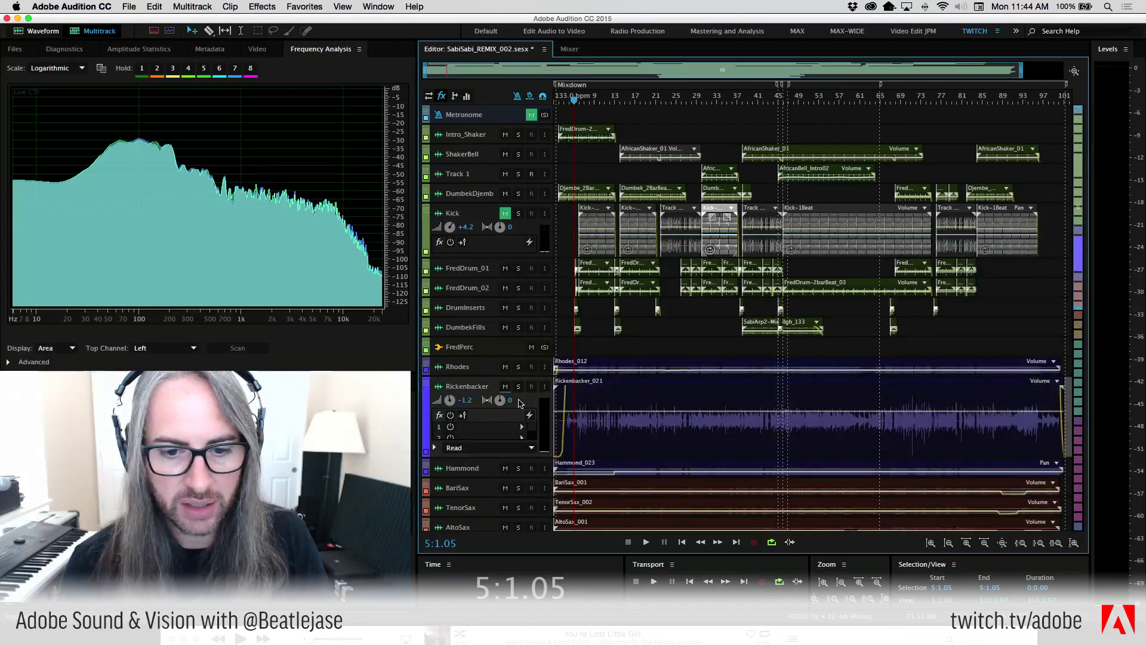
pyautogui.doubleClick(597, 402)
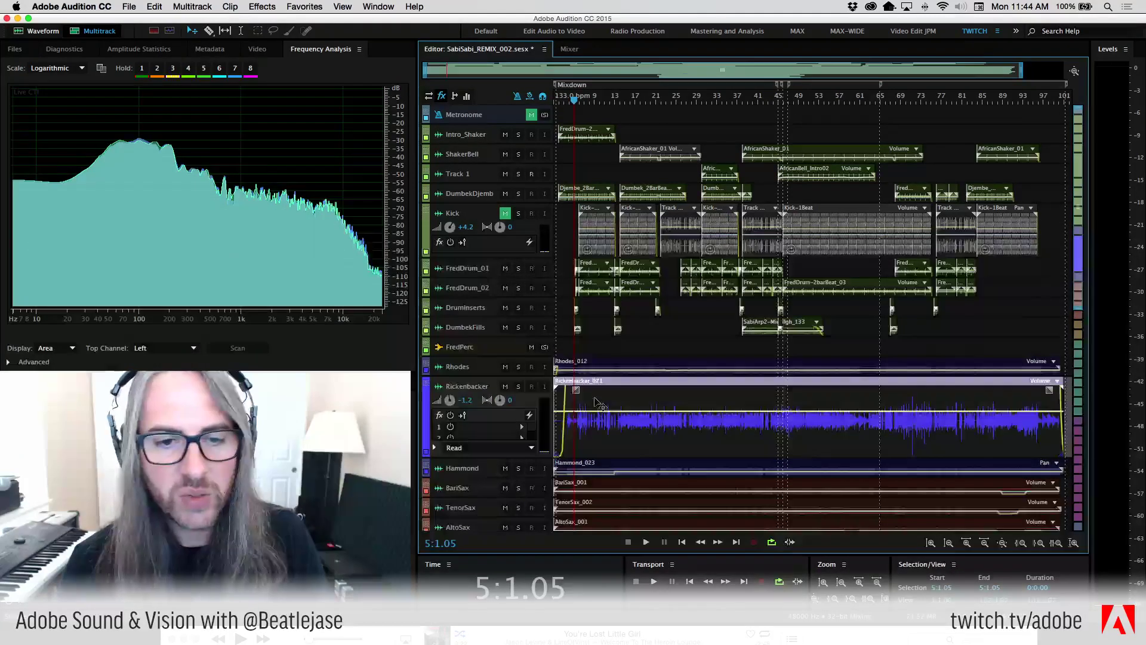
pyautogui.press('space')
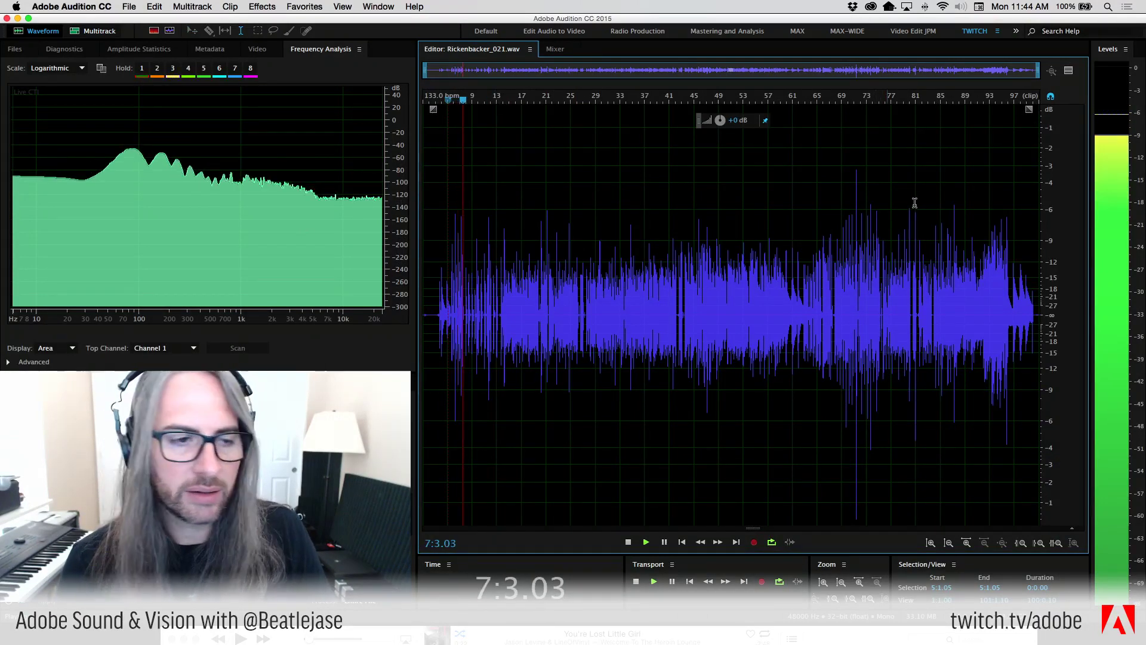
pyautogui.scroll(3, 402, 223)
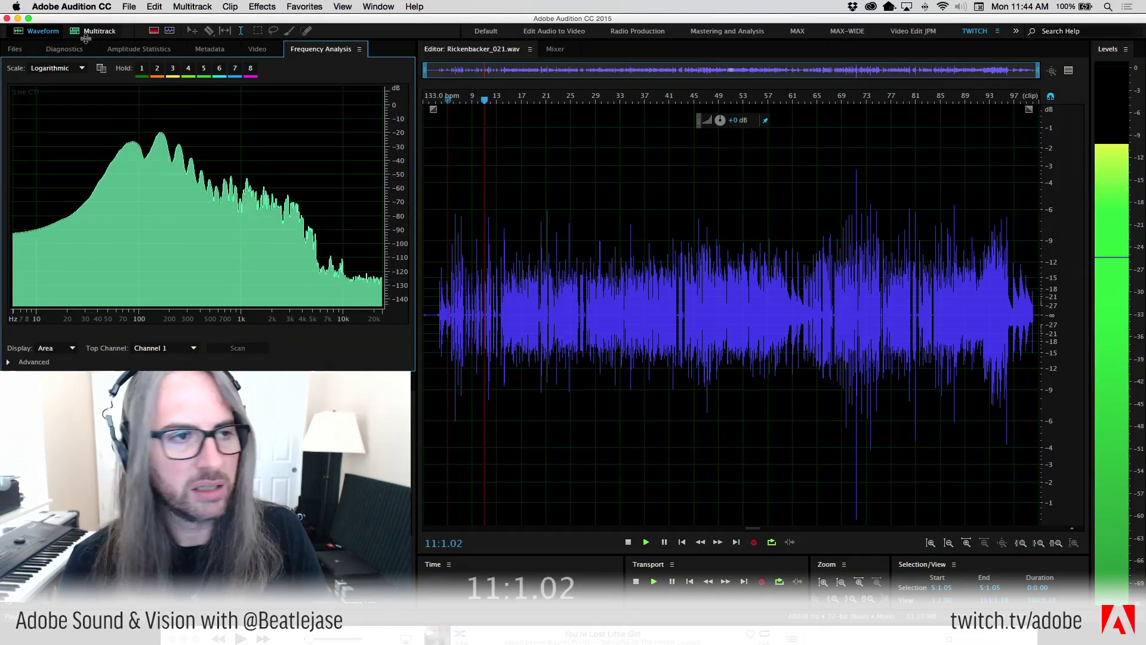
pyautogui.press('space')
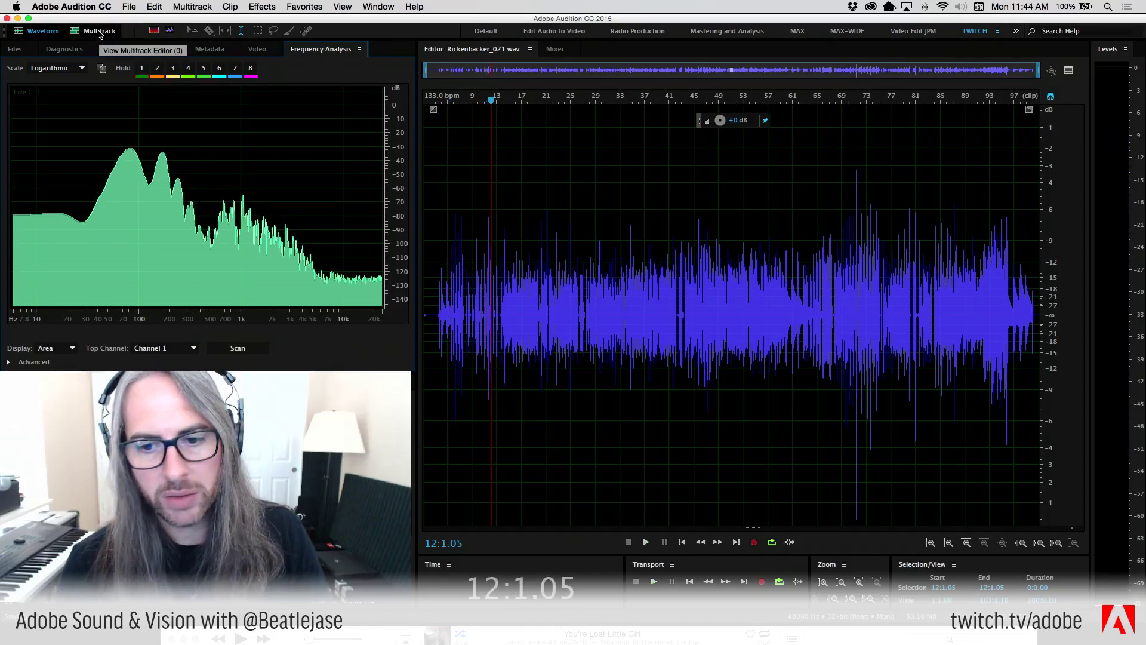
pyautogui.click(97, 32)
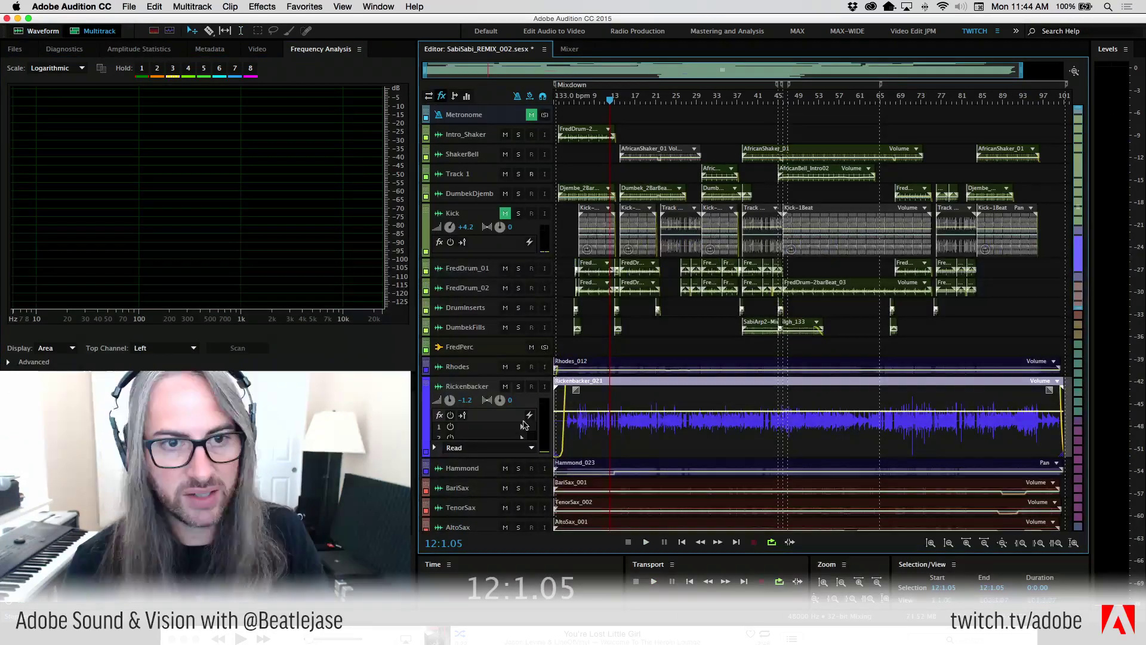
# Add the Waves VST3 effect CLA Bass Mono/Stereo to the first effect slot of the Rickenbacker track
pyautogui.click(467, 97)
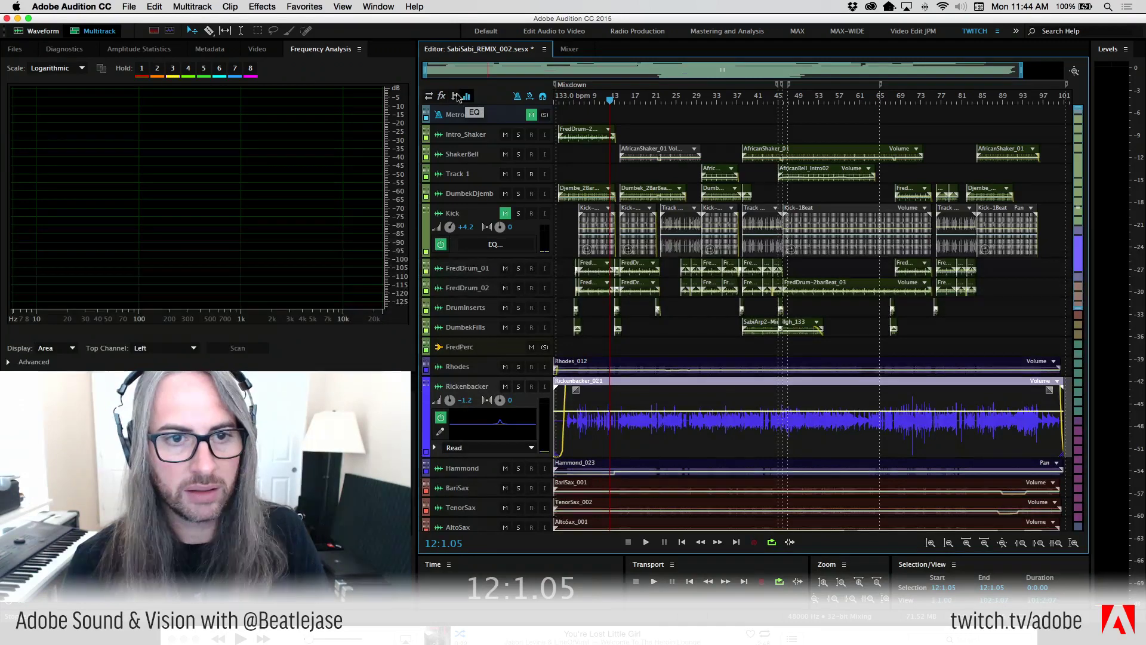
pyautogui.click(442, 97)
pyautogui.click(522, 426)
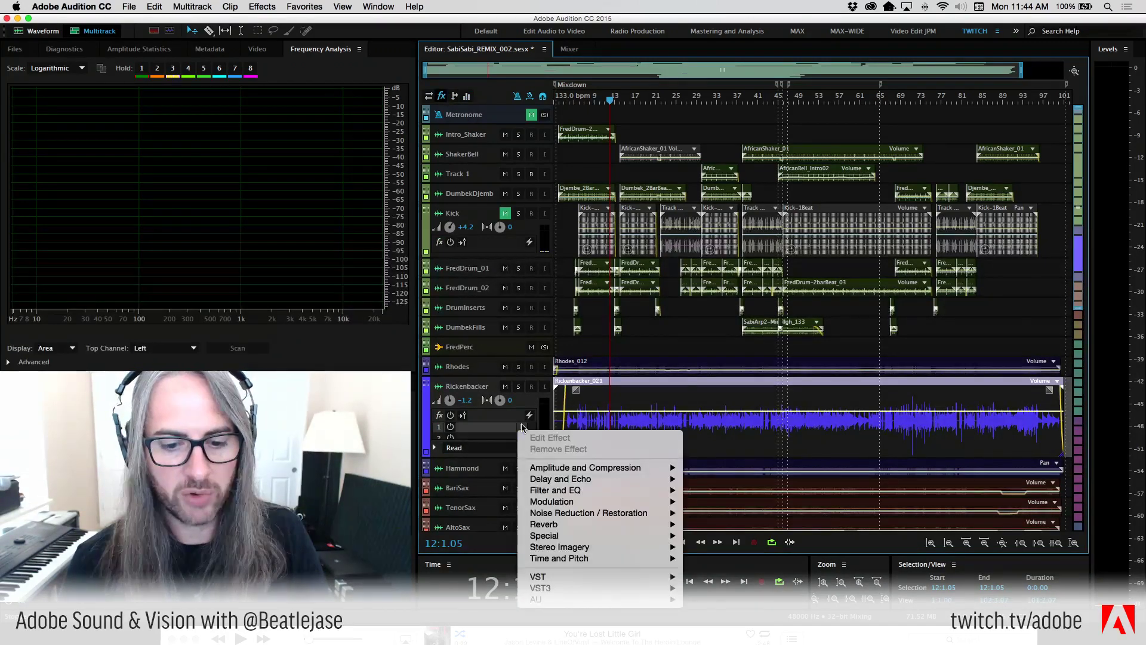
pyautogui.moveTo(575, 589)
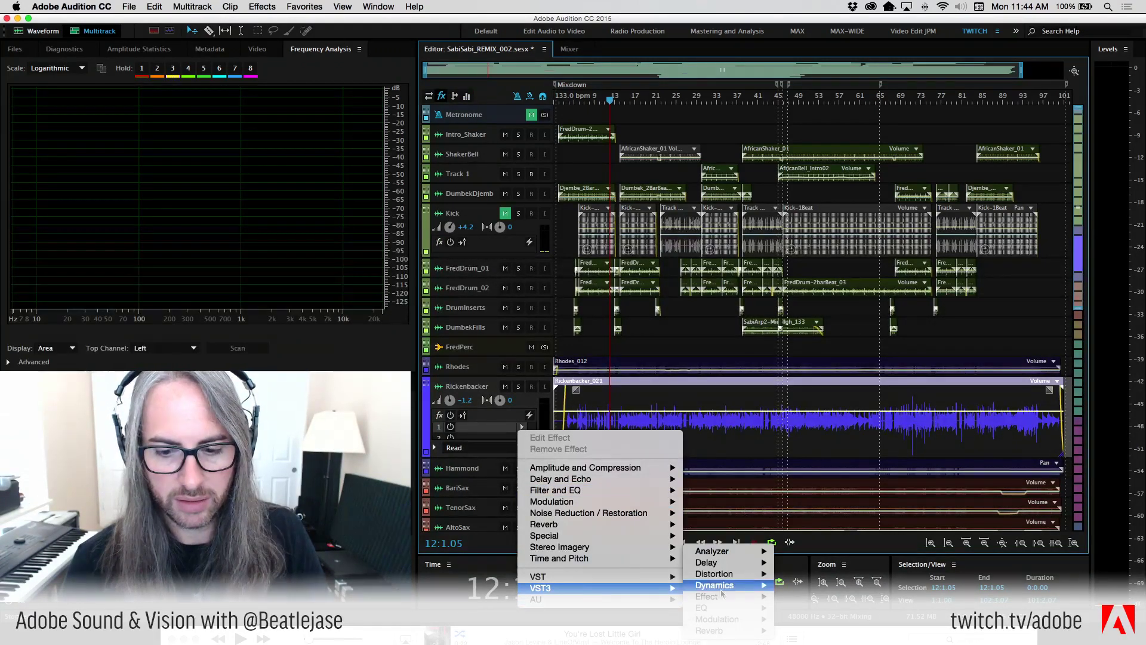
pyautogui.moveTo(747, 563)
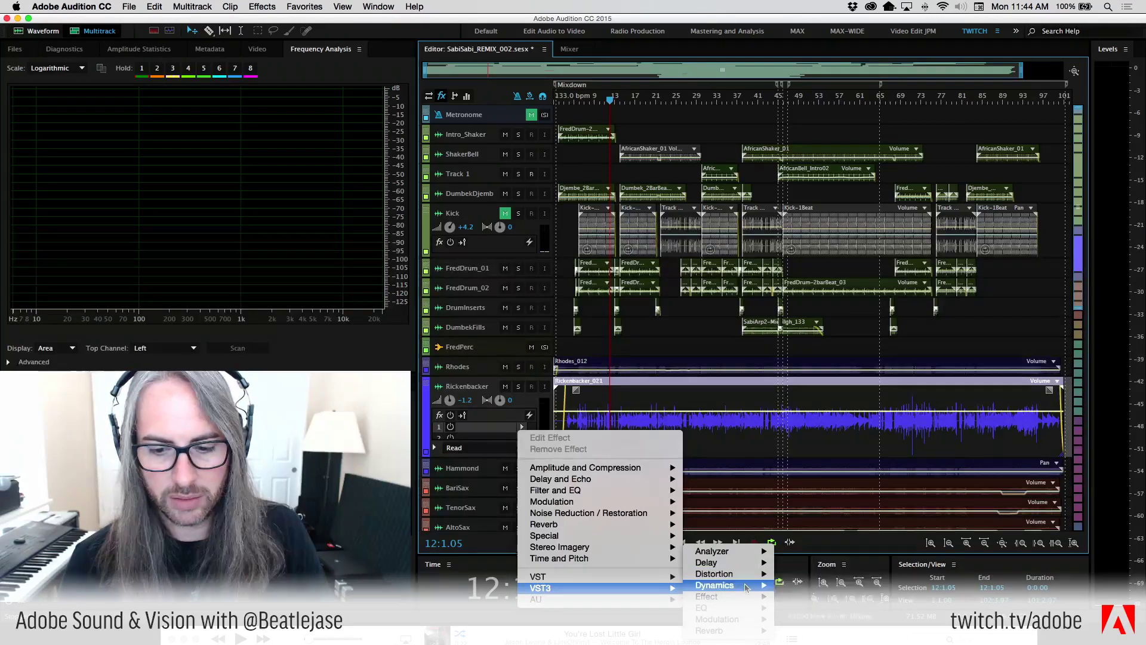
pyautogui.moveTo(746, 597)
pyautogui.moveTo(803, 608)
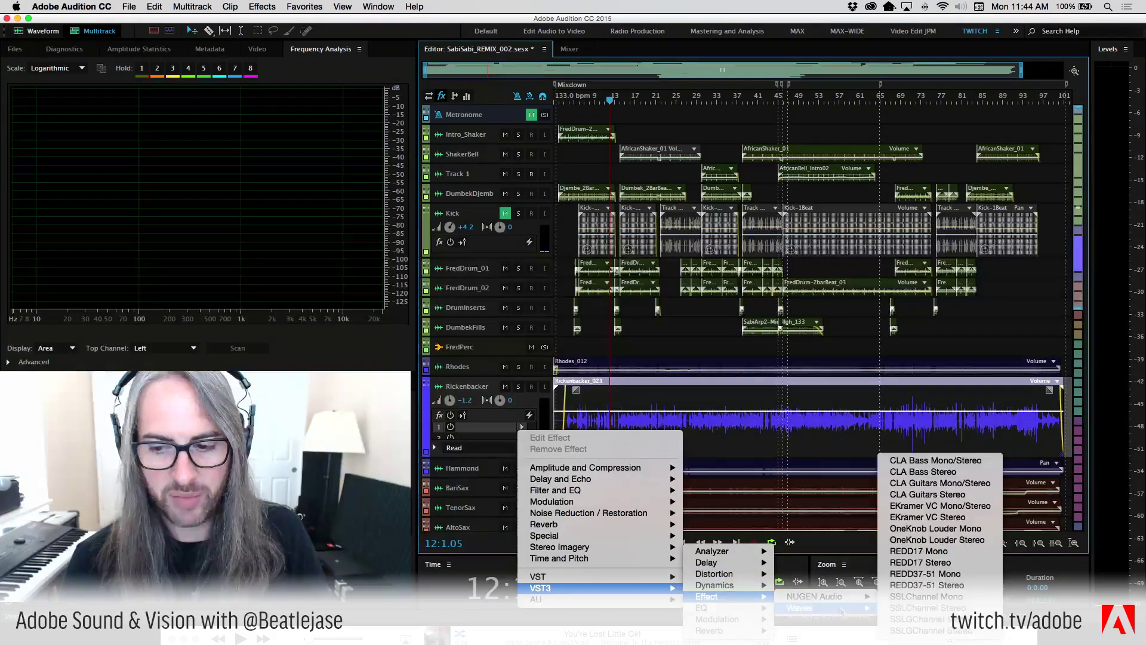
pyautogui.click(967, 462)
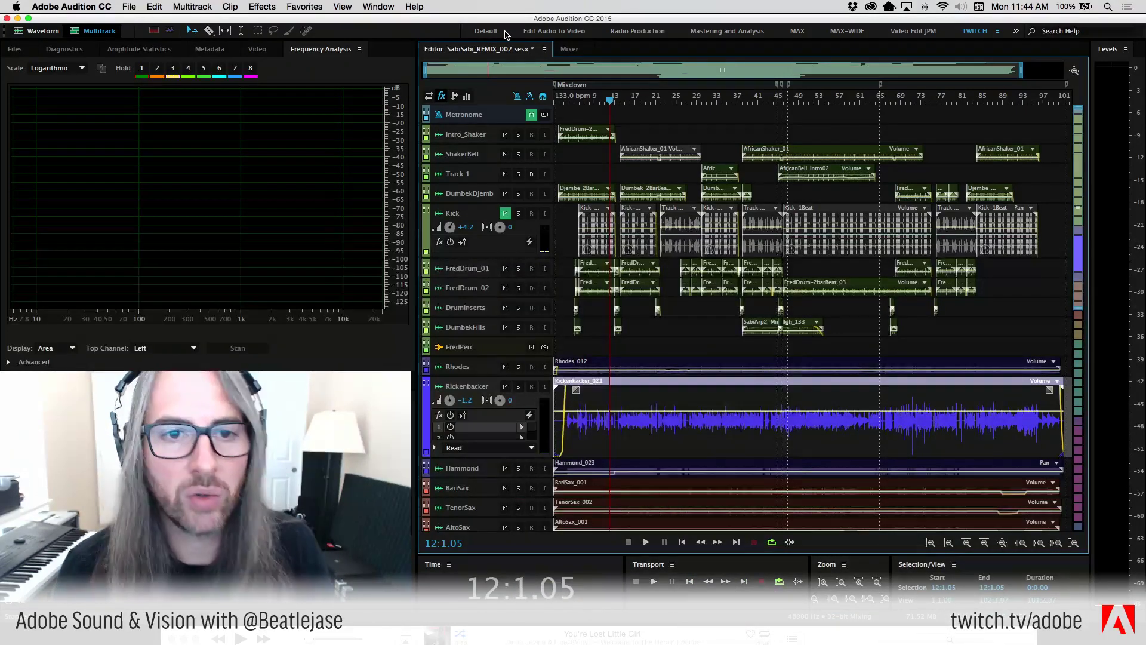
# Move the CLA Bass window clear of the timeline, play from 14:4.01, and solo the Rickenbacker track
pyautogui.moveTo(553, 146); pyautogui.dragTo(764, 20)
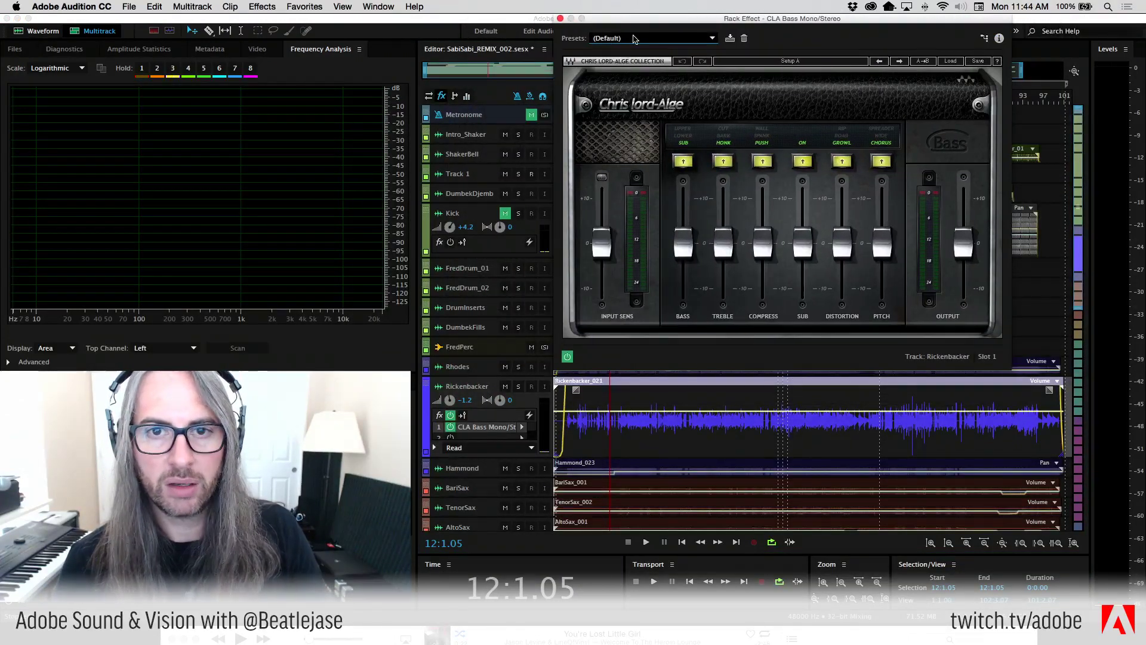
pyautogui.moveTo(638, 23); pyautogui.dragTo(720, 103)
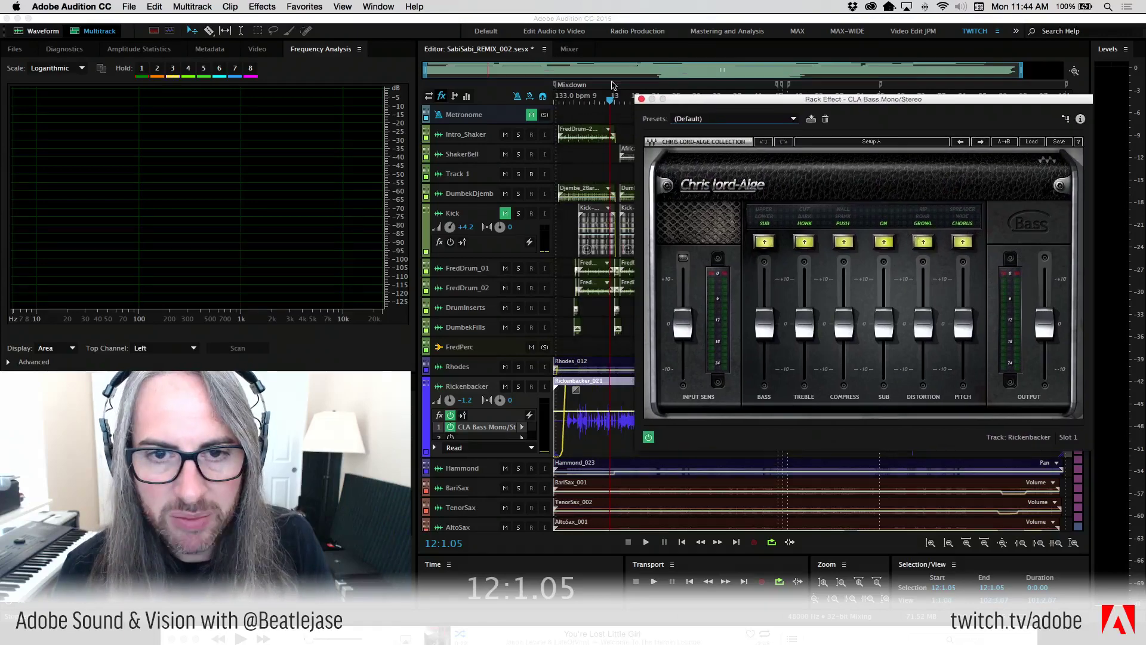
pyautogui.moveTo(610, 101)
pyautogui.mouseDown()
pyautogui.moveTo(583, 101)
pyautogui.moveTo(622, 103)
pyautogui.mouseUp()
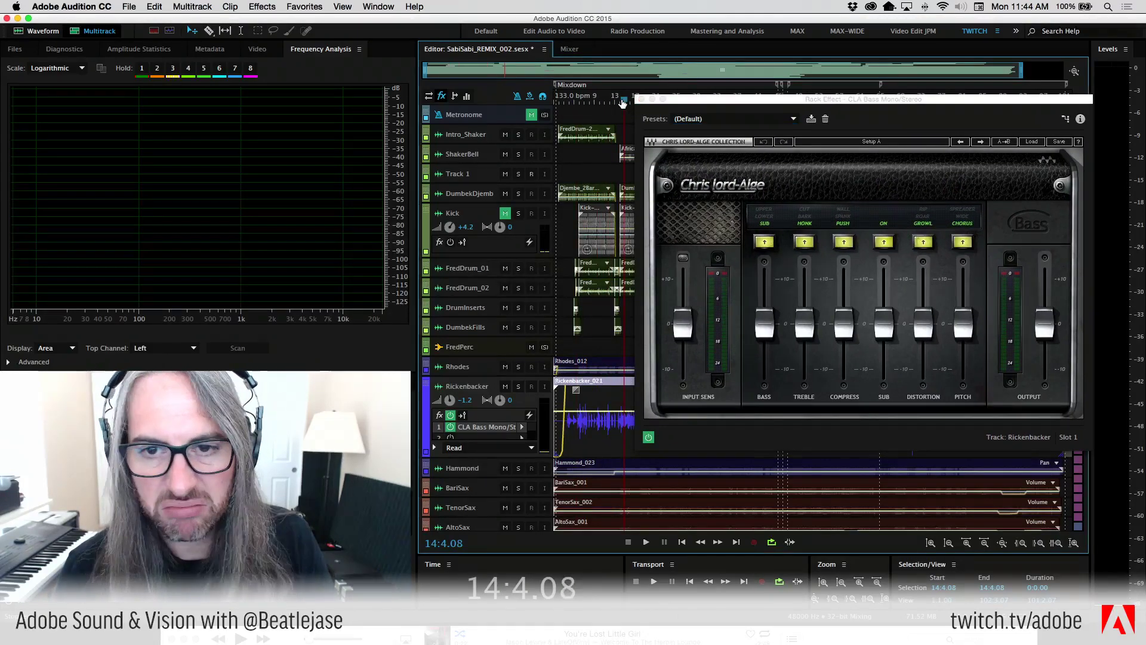
pyautogui.moveTo(695, 101); pyautogui.dragTo(755, 25)
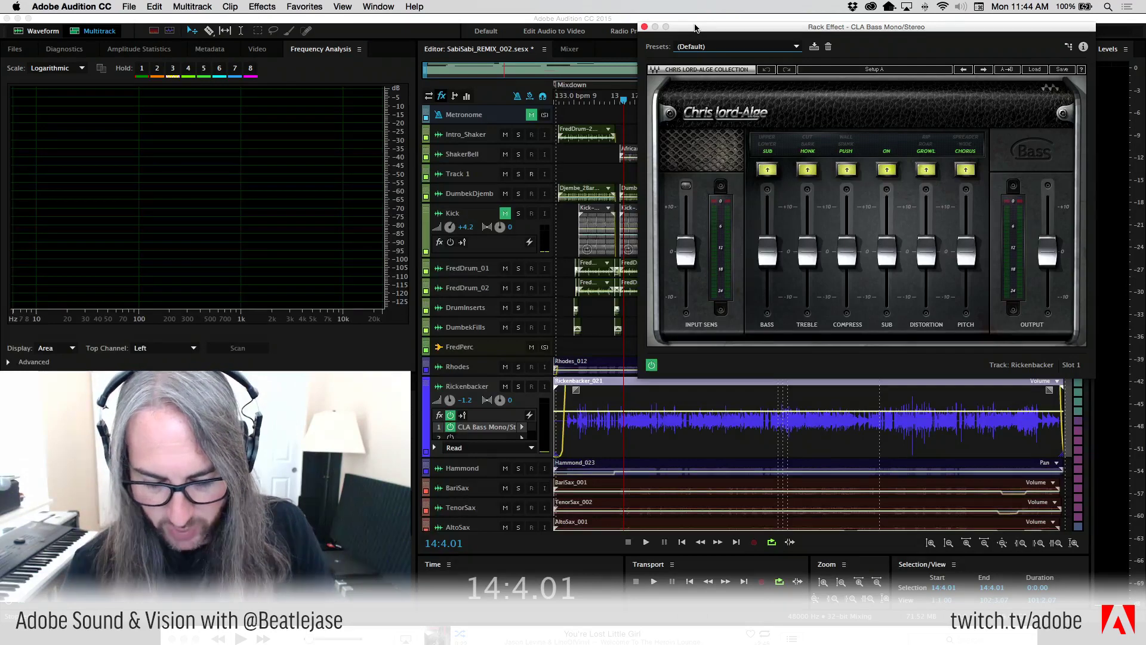
pyautogui.press('space')
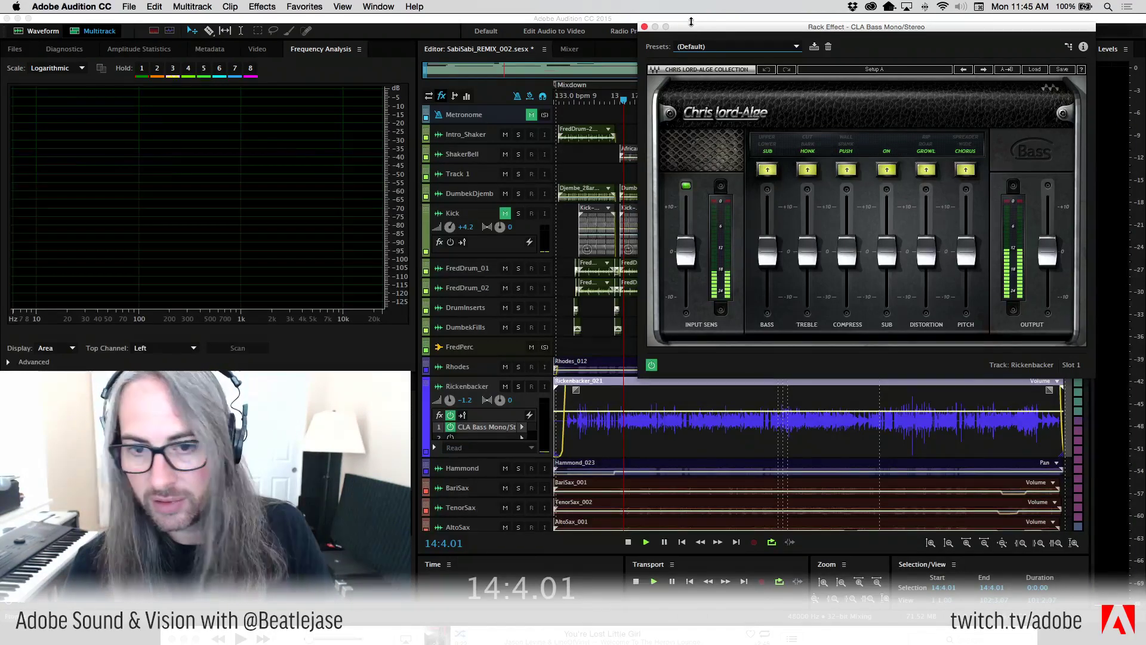
pyautogui.click(519, 387)
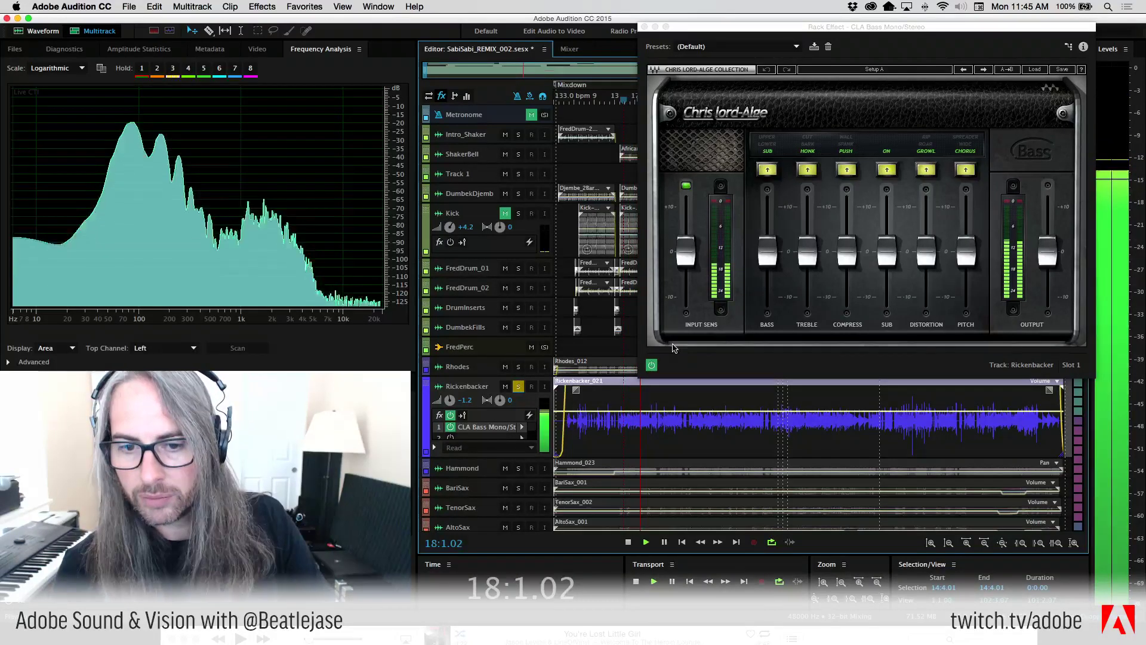
# Compare the Rickenbacker sound with CLA Bass bypassed and active, and load its Clean Edge factory preset
pyautogui.click(652, 365)
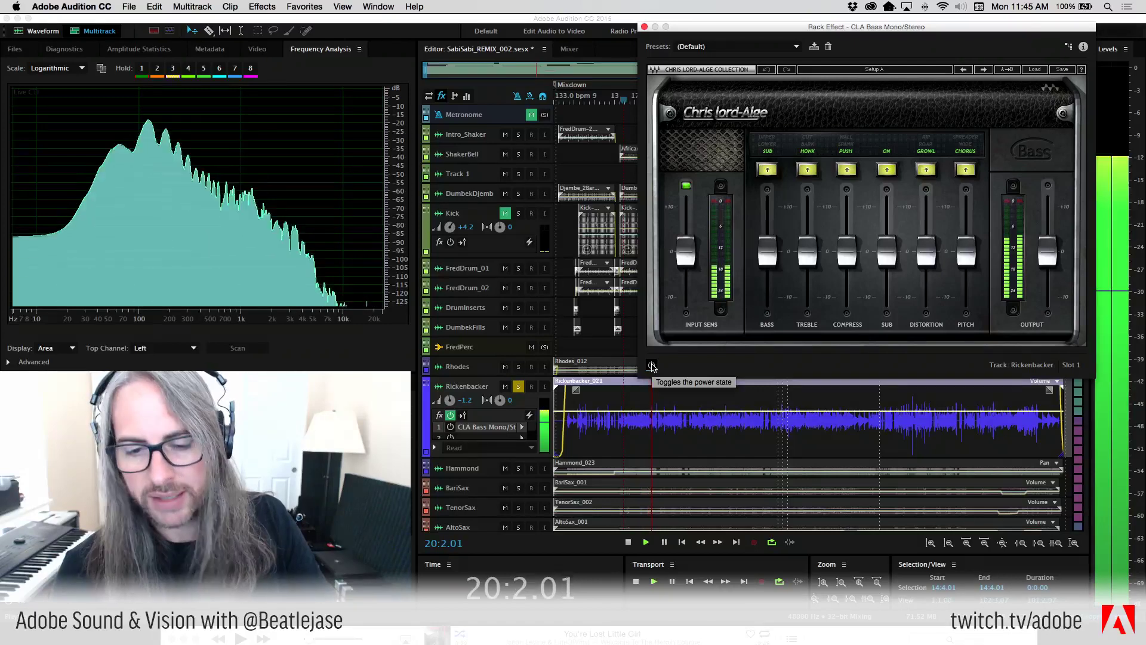
pyautogui.click(652, 365)
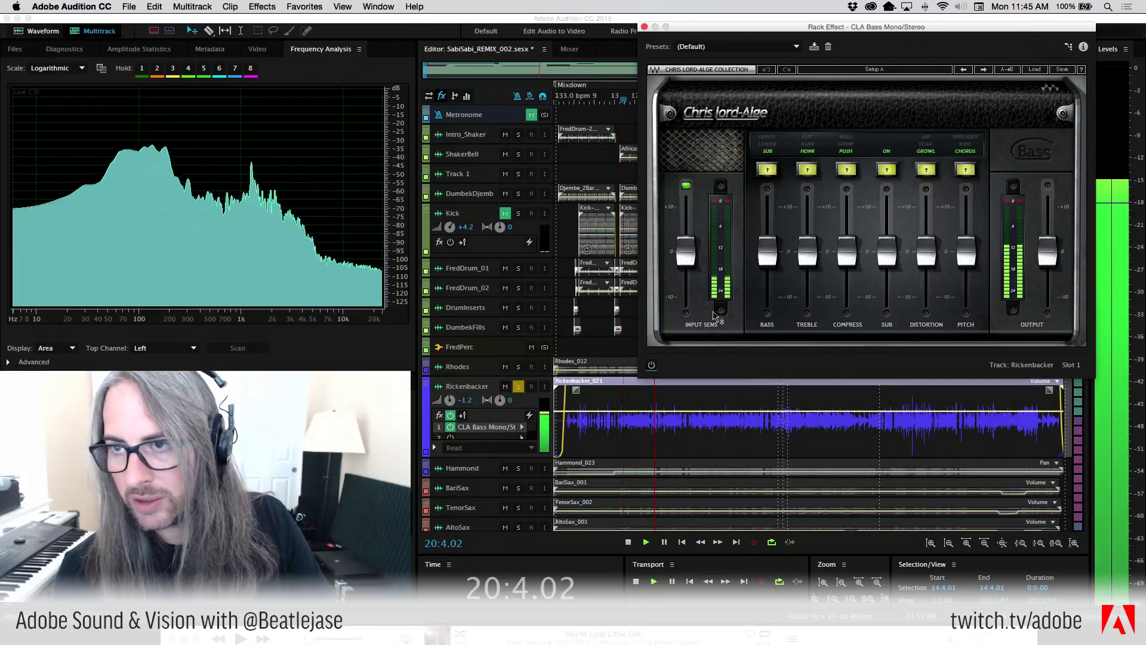
pyautogui.click(1034, 70)
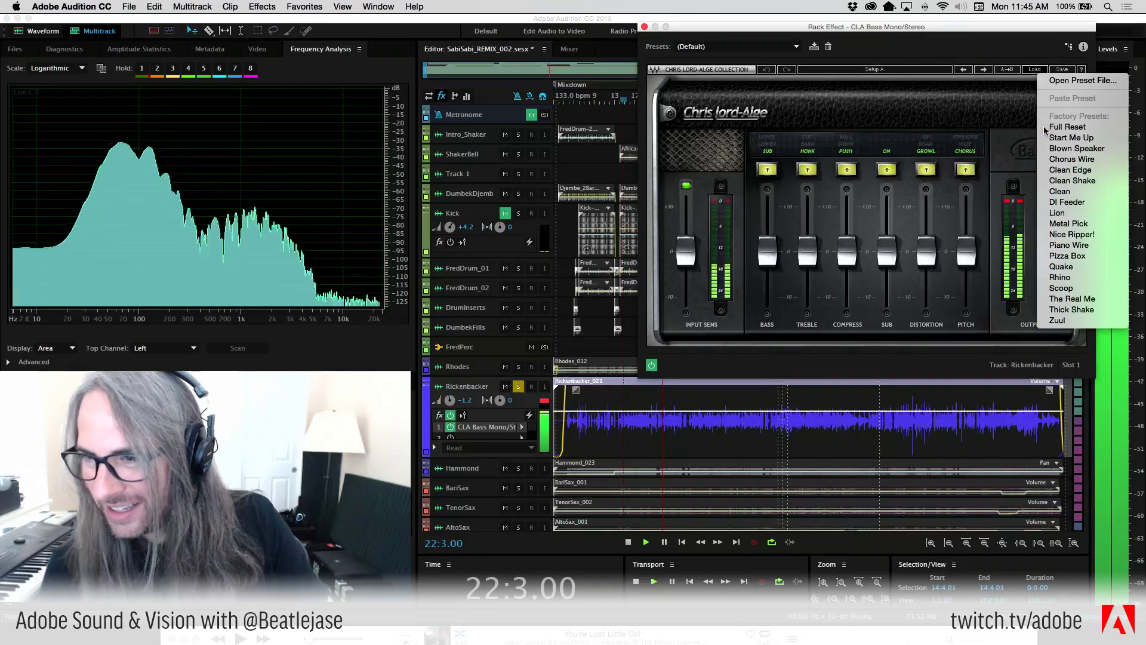
pyautogui.click(1067, 172)
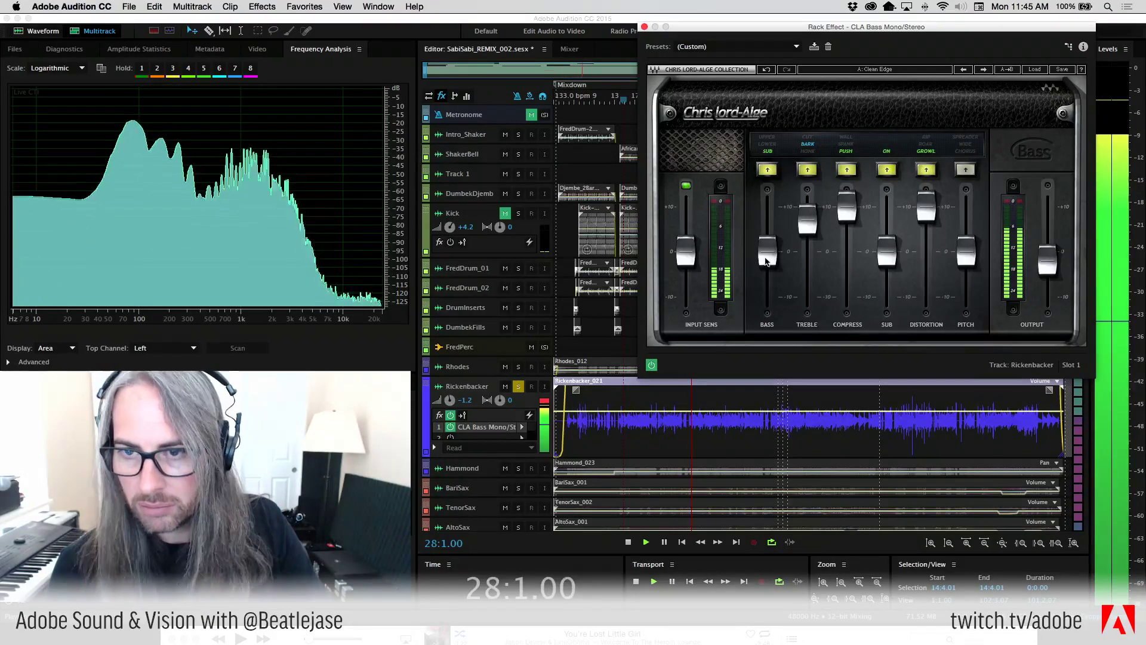
# Lower the output level of the CLA Bass effect slightly while the soloed Rickenbacker track plays
pyautogui.moveTo(765, 258)
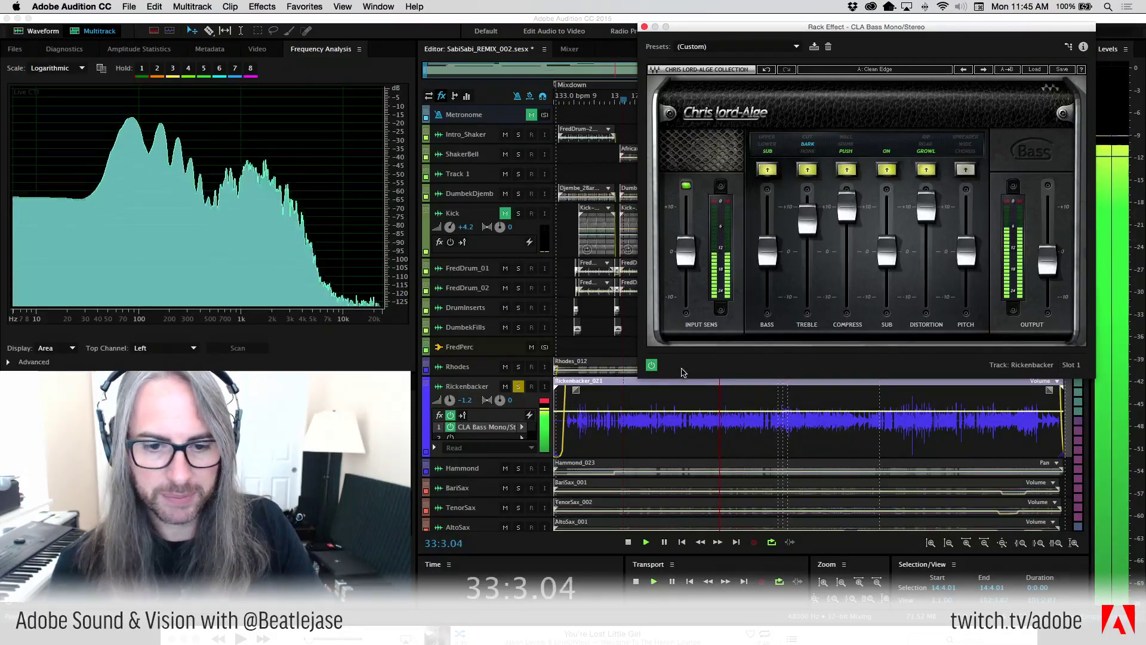
pyautogui.click(545, 403)
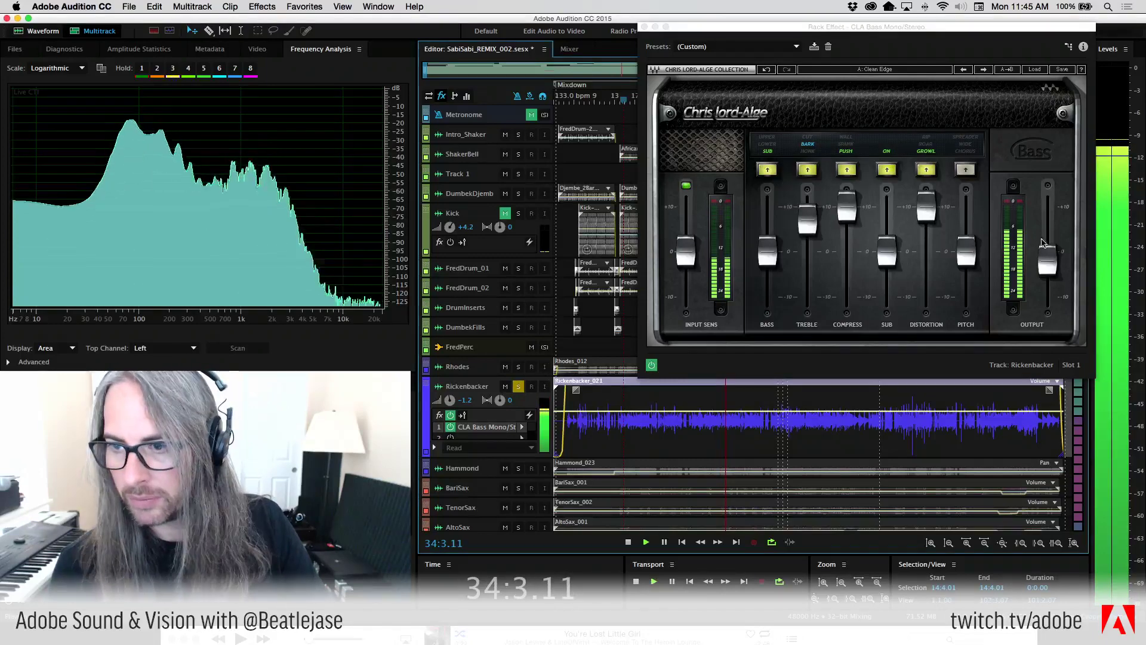
pyautogui.moveTo(1043, 243); pyautogui.dragTo(1043, 241)
pyautogui.moveTo(1048, 262); pyautogui.dragTo(1048, 268)
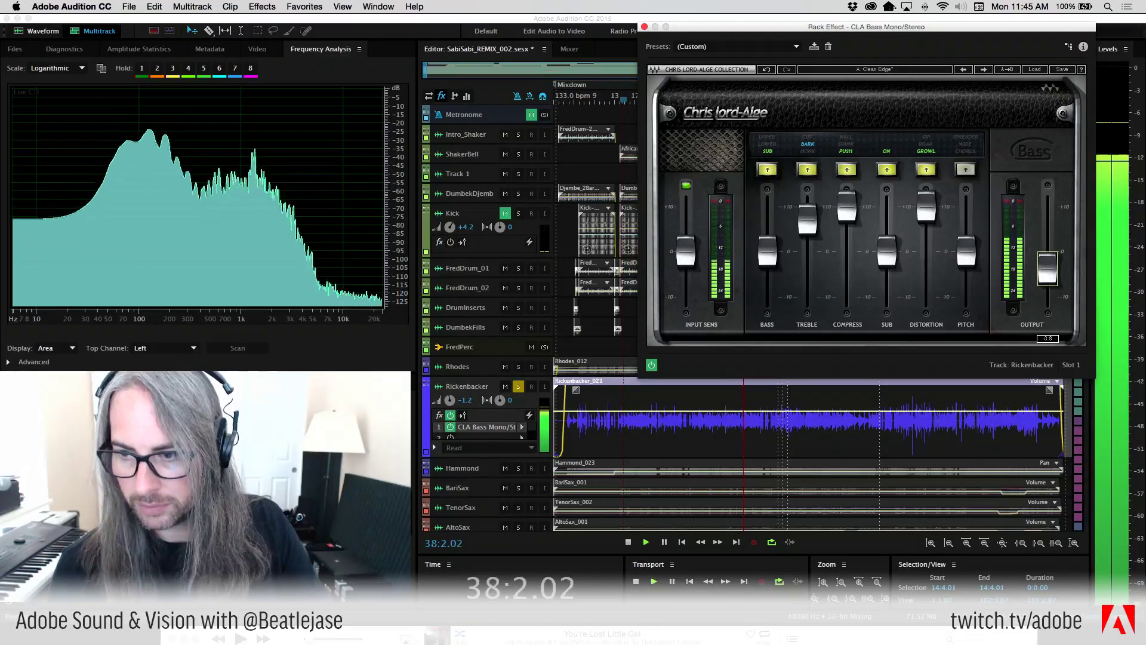
# Compare the Rickenbacker sound with CLA Bass bypassed and active, and raise the effect's input sensitivity slightly
pyautogui.click(652, 365)
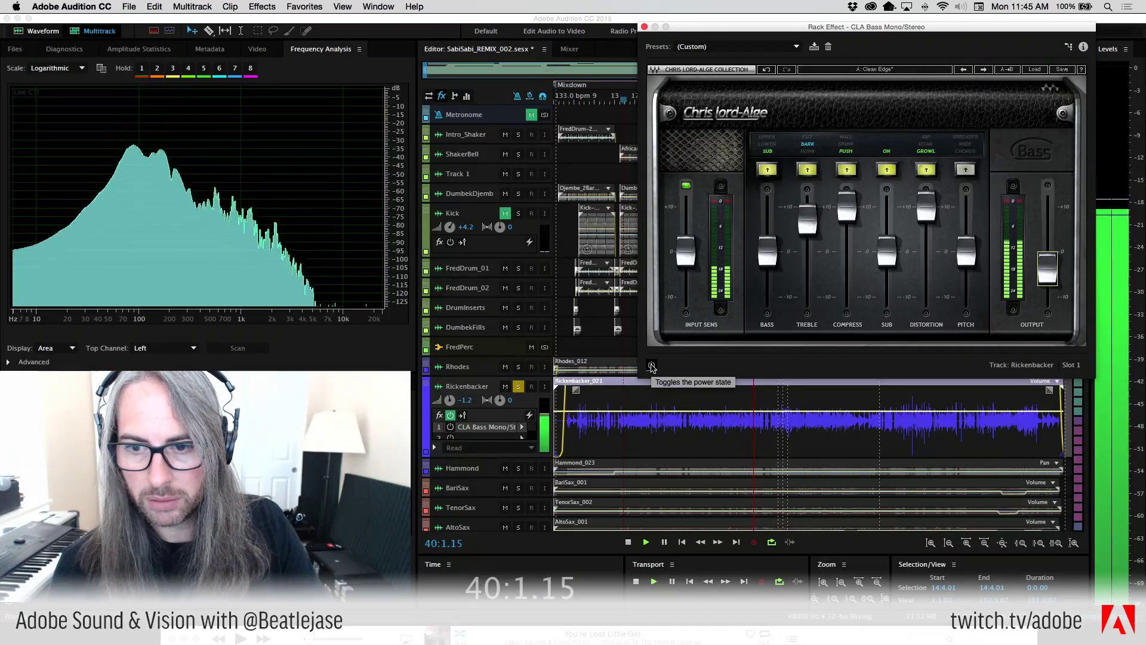
pyautogui.click(652, 365)
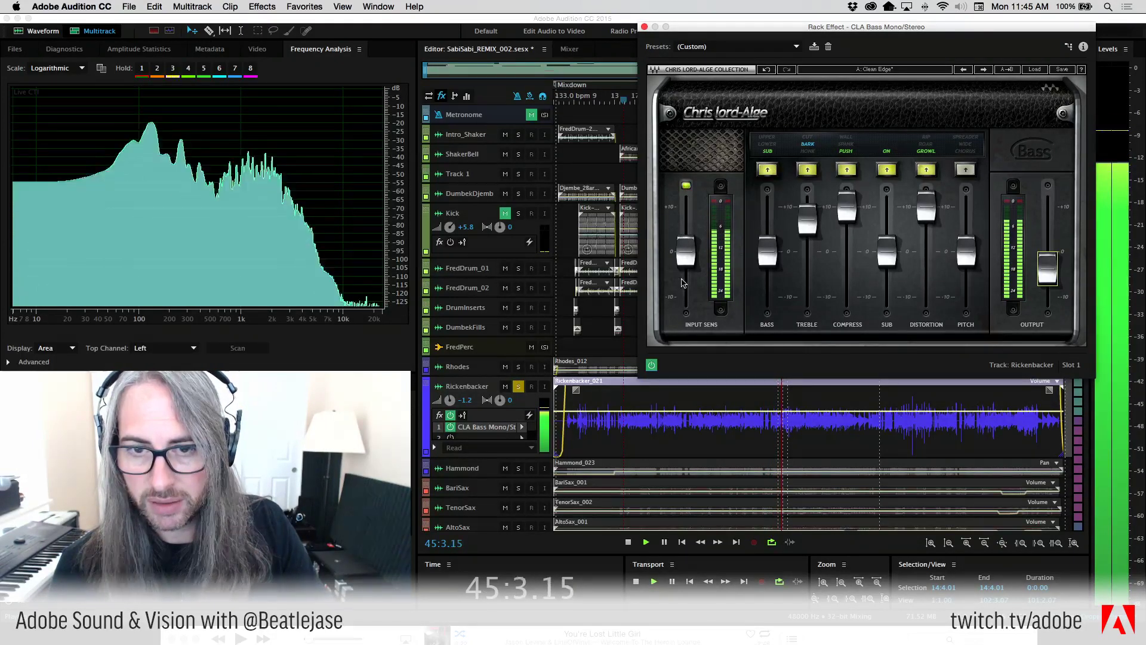
pyautogui.click(685, 255)
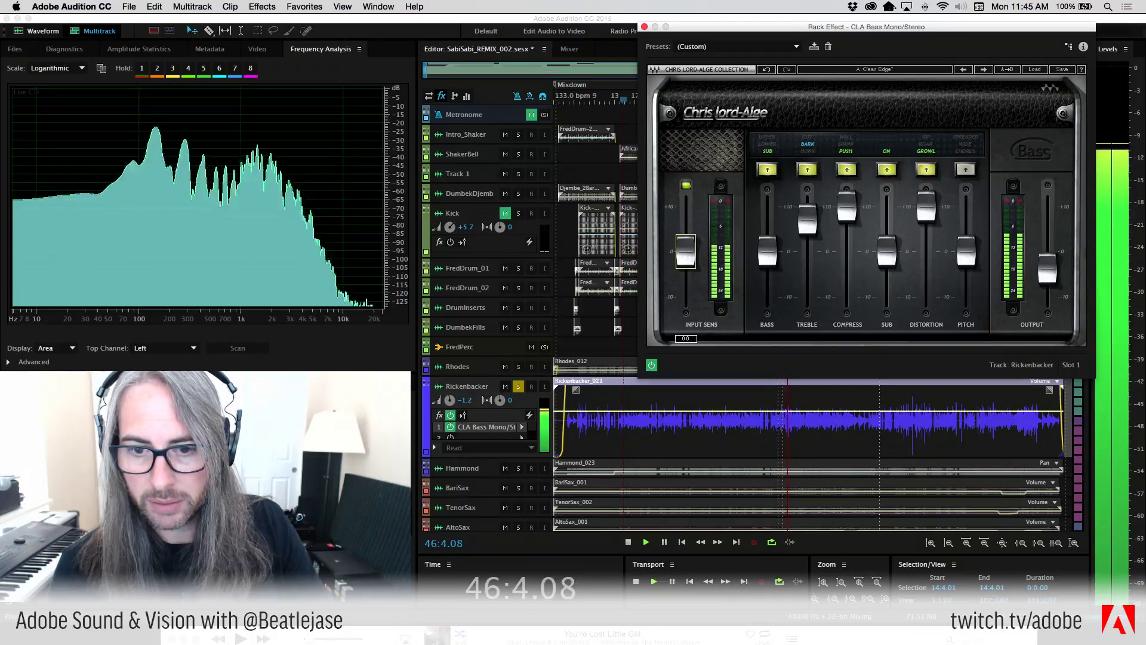
pyautogui.moveTo(685, 252); pyautogui.dragTo(685, 251)
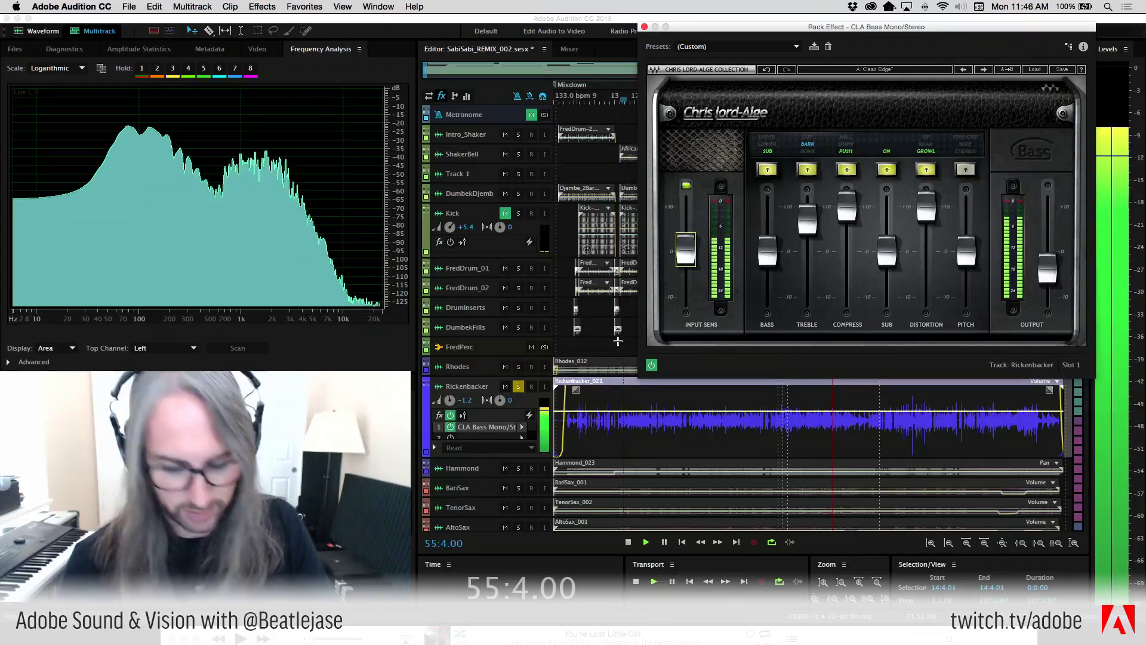
# Solo the FredPerc bus and the percussion tracks except Kick, and play them together with the Rickenbacker from 48:4.11
pyautogui.press('j')
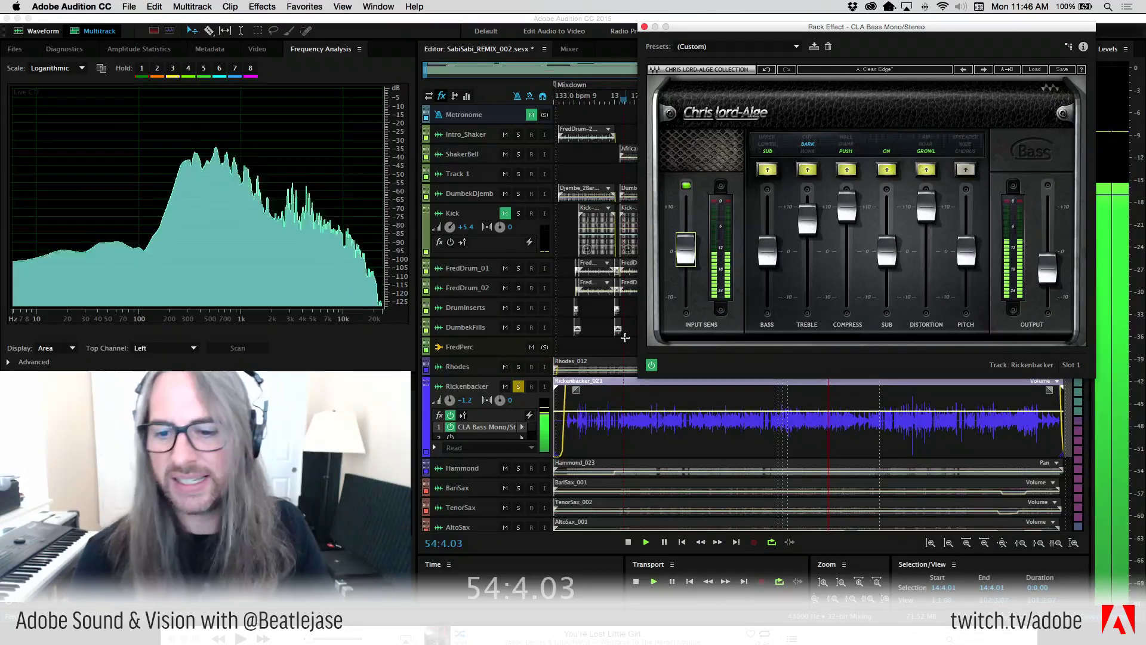
pyautogui.click(543, 348)
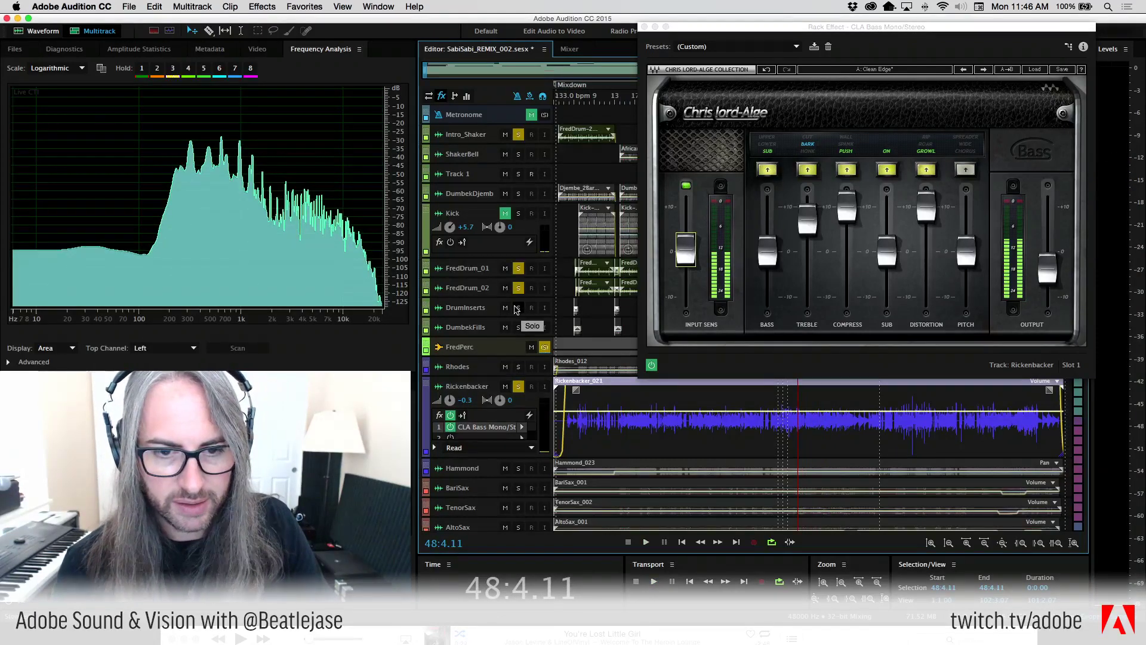
pyautogui.click(517, 308)
pyautogui.click(518, 327)
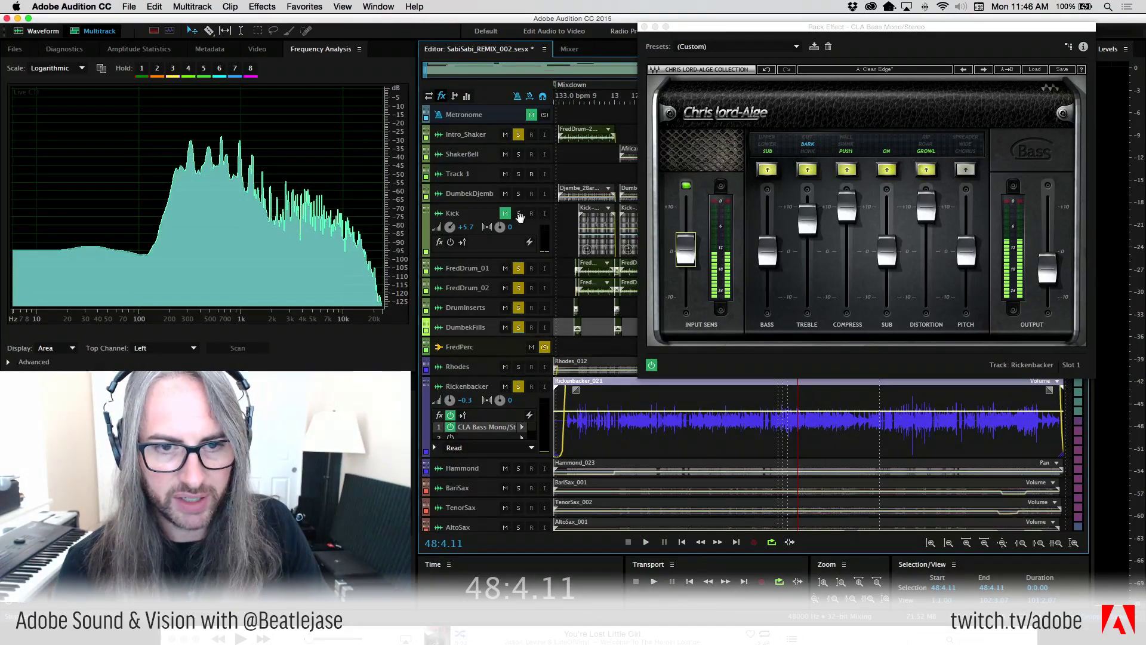
pyautogui.click(518, 173)
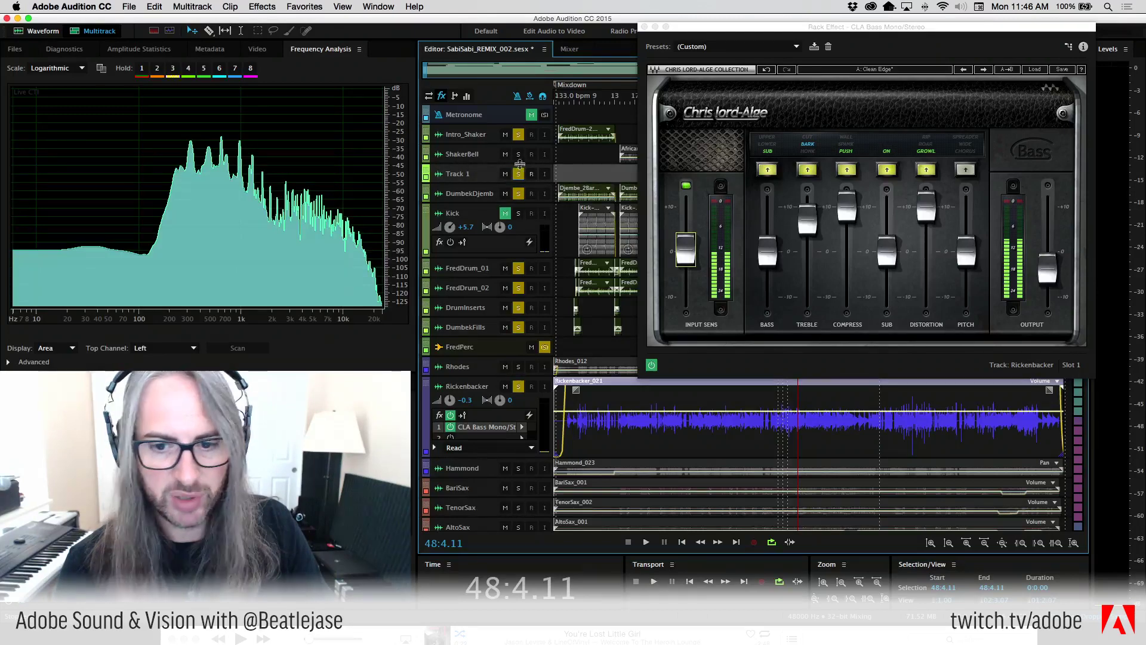
pyautogui.click(518, 154)
pyautogui.press('space')
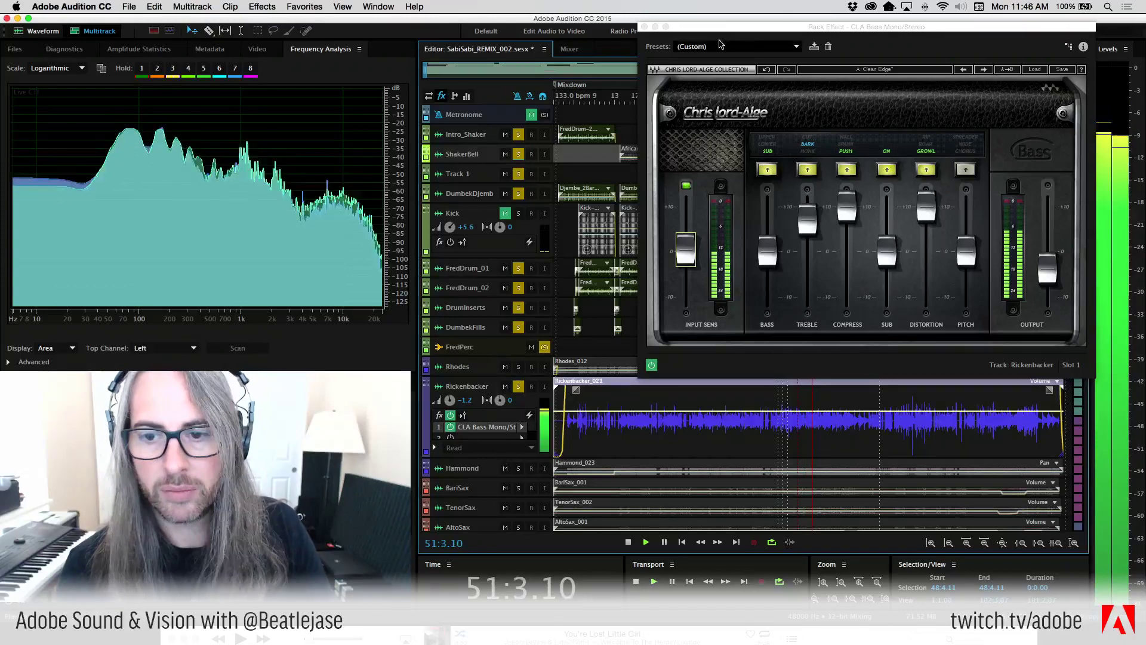
# Try to adjust the Rickenbacker track volume during playback, and close the CLA Bass window
pyautogui.moveTo(728, 27); pyautogui.dragTo(591, 23)
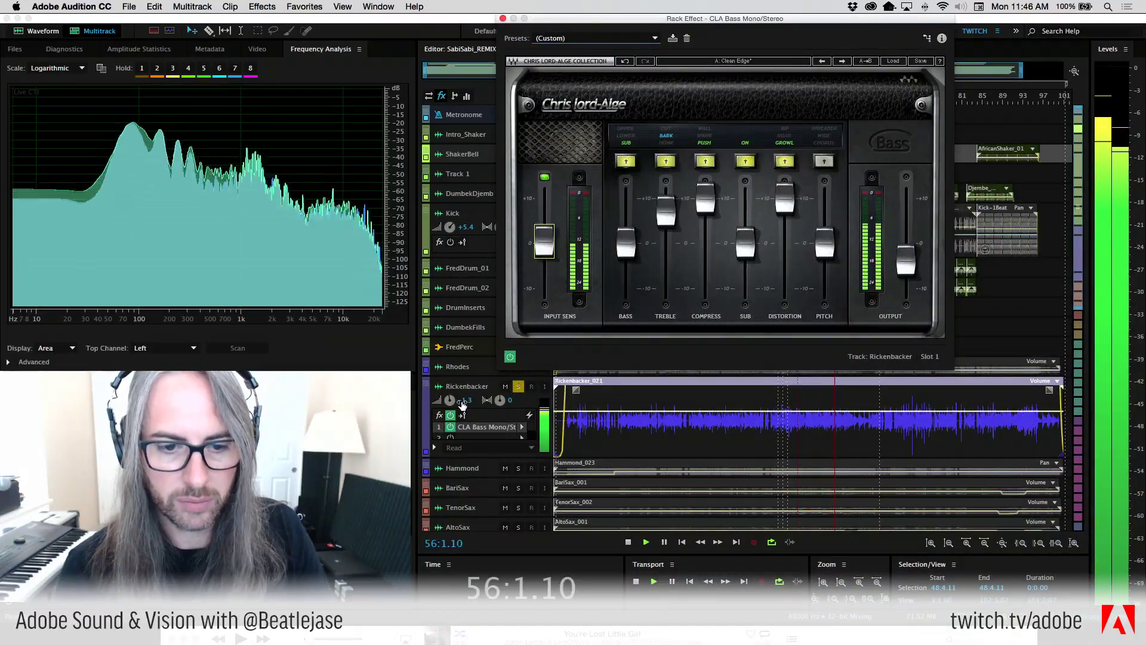
pyautogui.moveTo(455, 402); pyautogui.dragTo(451, 399)
pyautogui.click(502, 19)
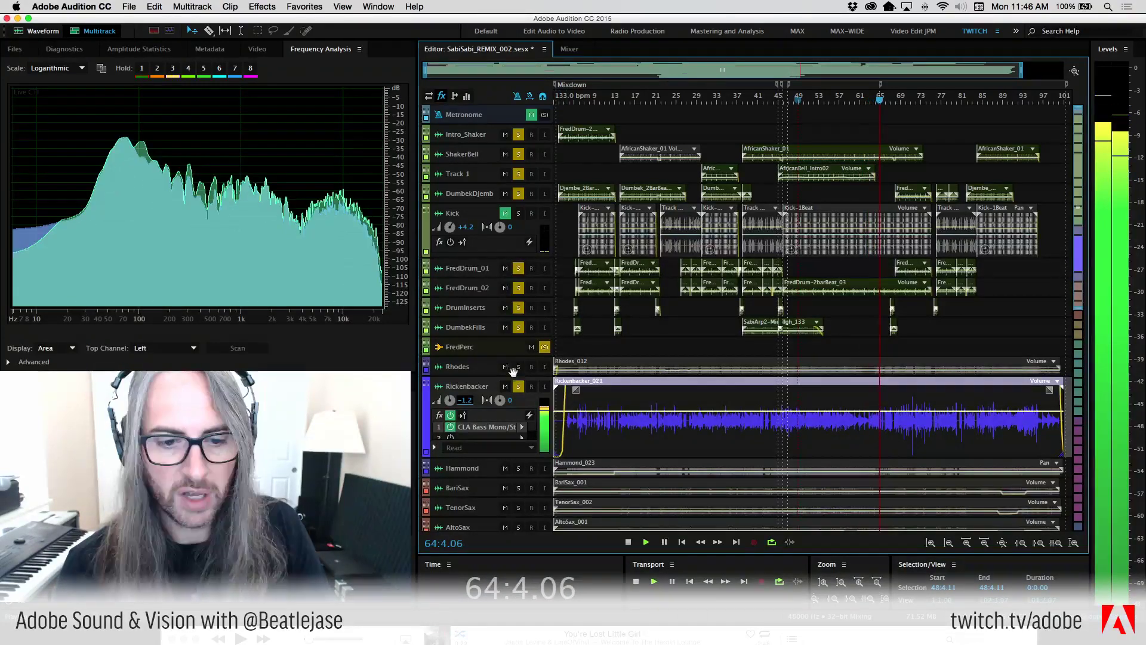
# Reveal the Rickenbacker track's volume automation lane and play the session from 47:3.01
pyautogui.press('space')
pyautogui.moveTo(476, 458)
pyautogui.mouseDown()
pyautogui.moveTo(476, 523)
pyautogui.moveTo(476, 457)
pyautogui.mouseUp()
pyautogui.click(436, 446)
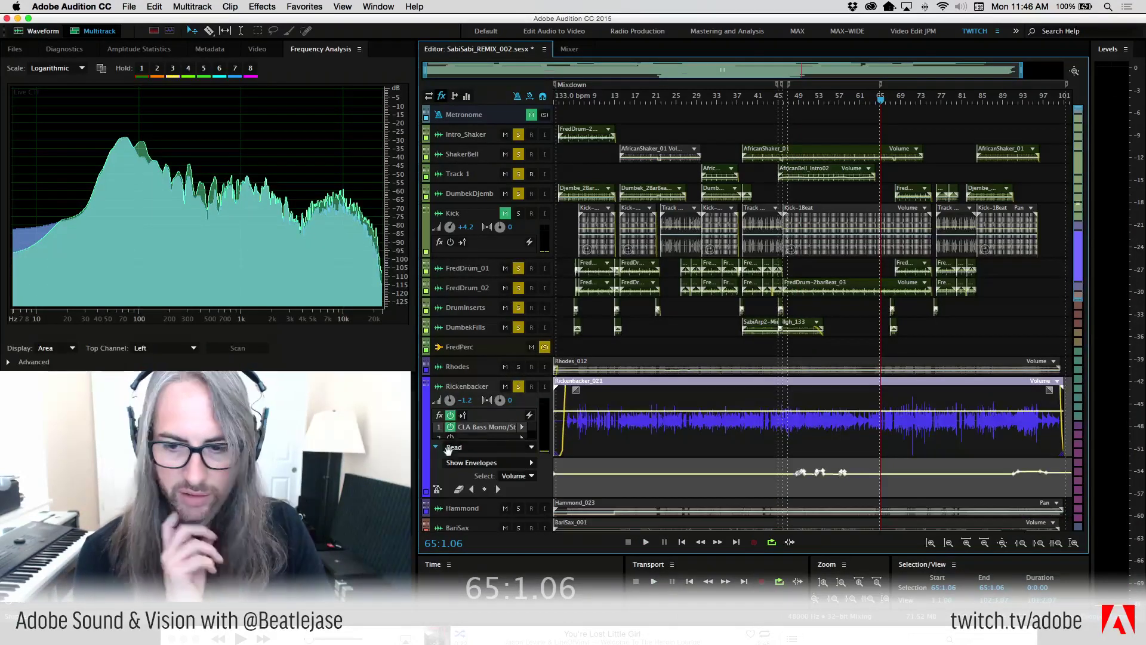
pyautogui.click(797, 101)
pyautogui.press('space')
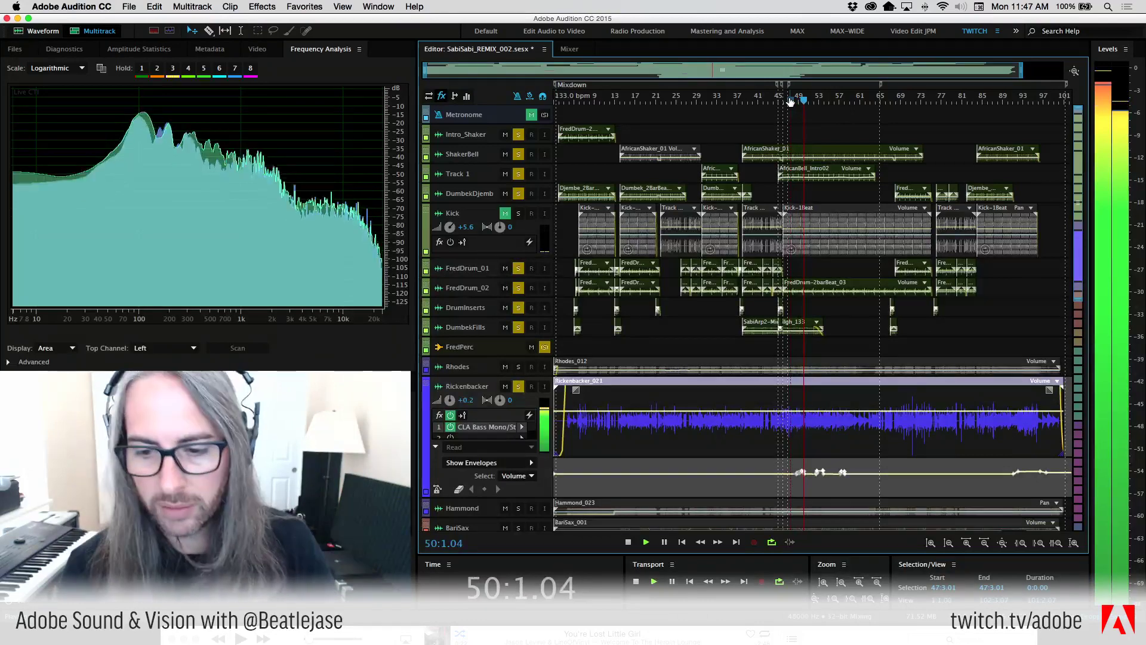
# Examine the Rickenbacker channel's fader and level against the percussion in the Mixer during playback
pyautogui.click(569, 49)
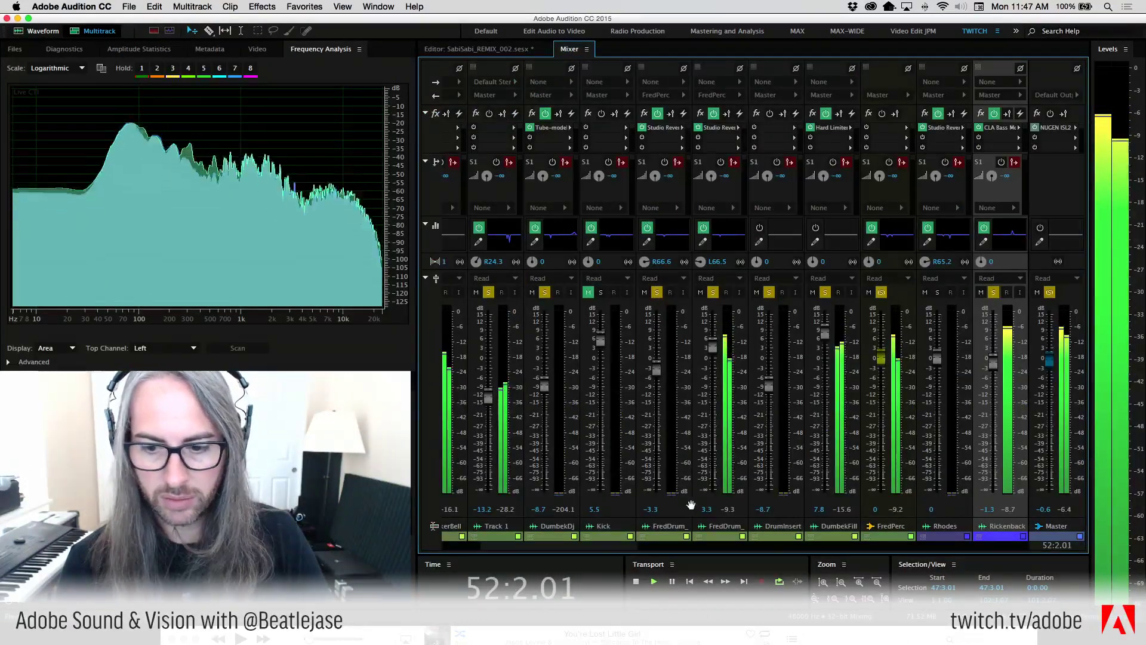
pyautogui.press('space')
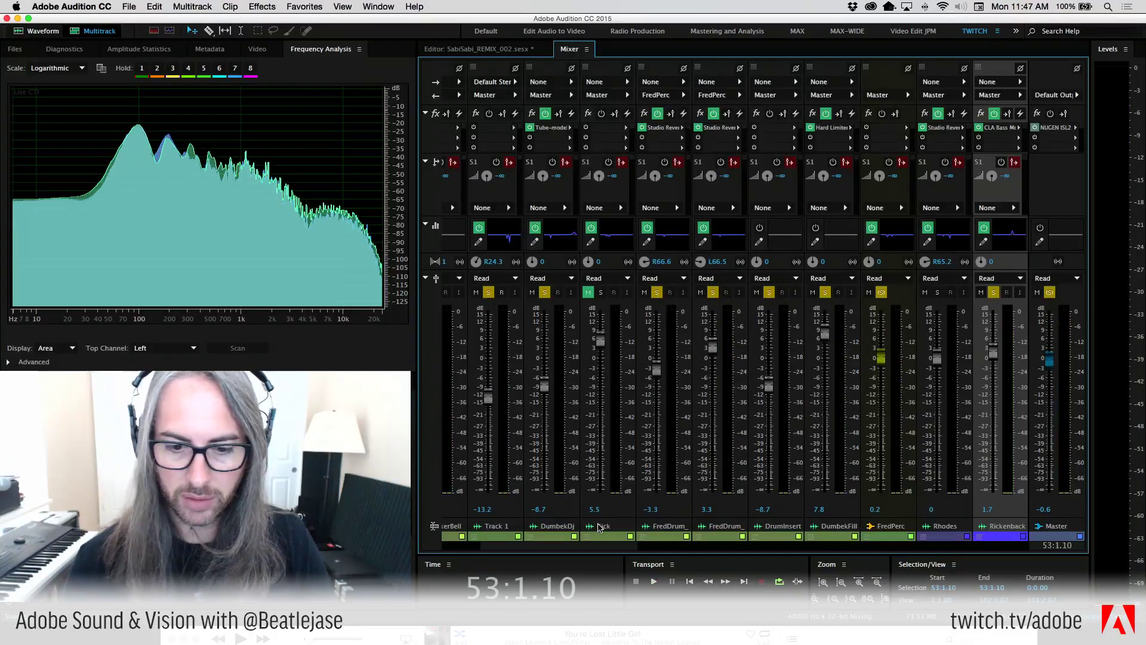
pyautogui.moveTo(591, 546); pyautogui.dragTo(707, 554)
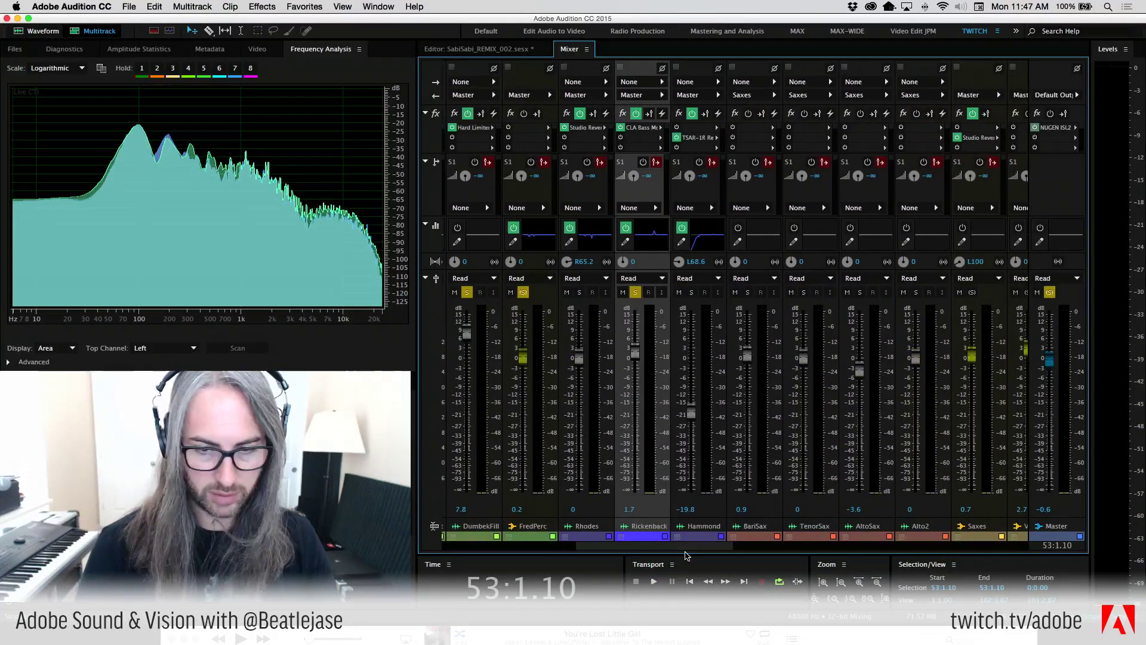
pyautogui.press('space')
pyautogui.press('space')
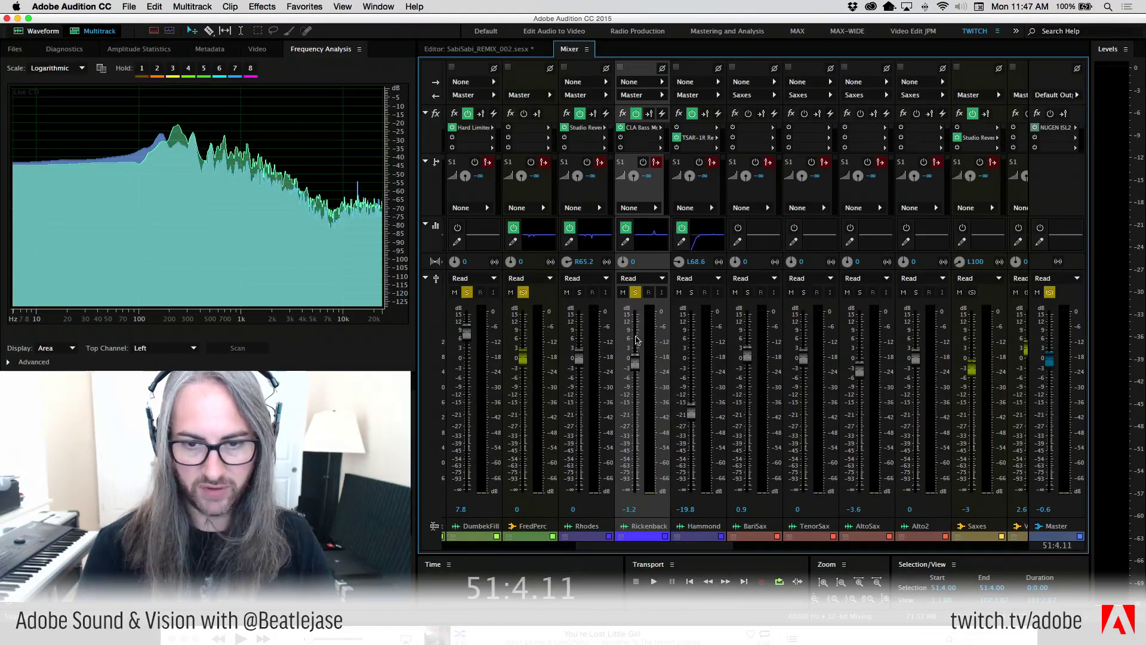
pyautogui.press('space')
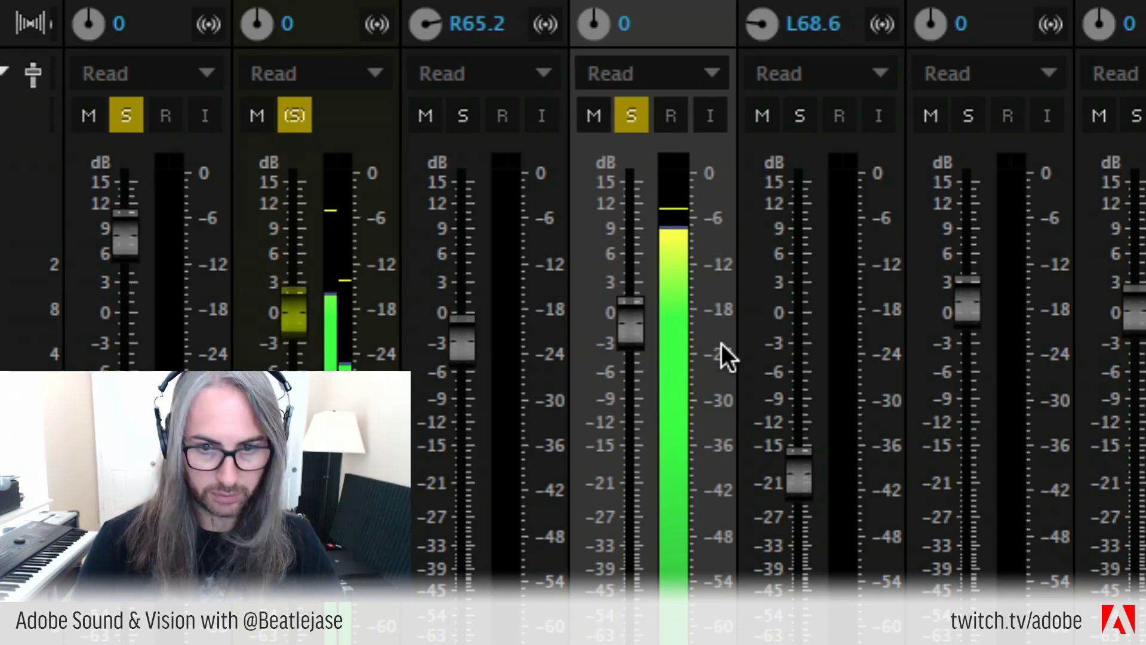
pyautogui.press('space')
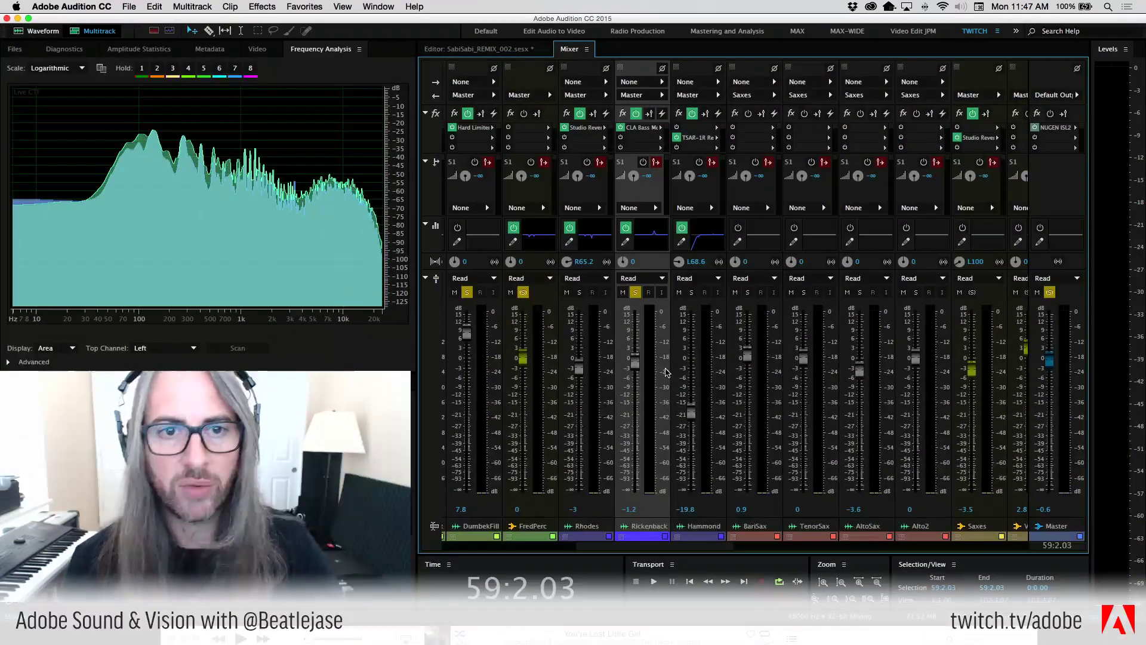
# Return to the multitrack editor and examine the Rickenbacker's volume envelope and the list of parameters available for automation
pyautogui.click(478, 49)
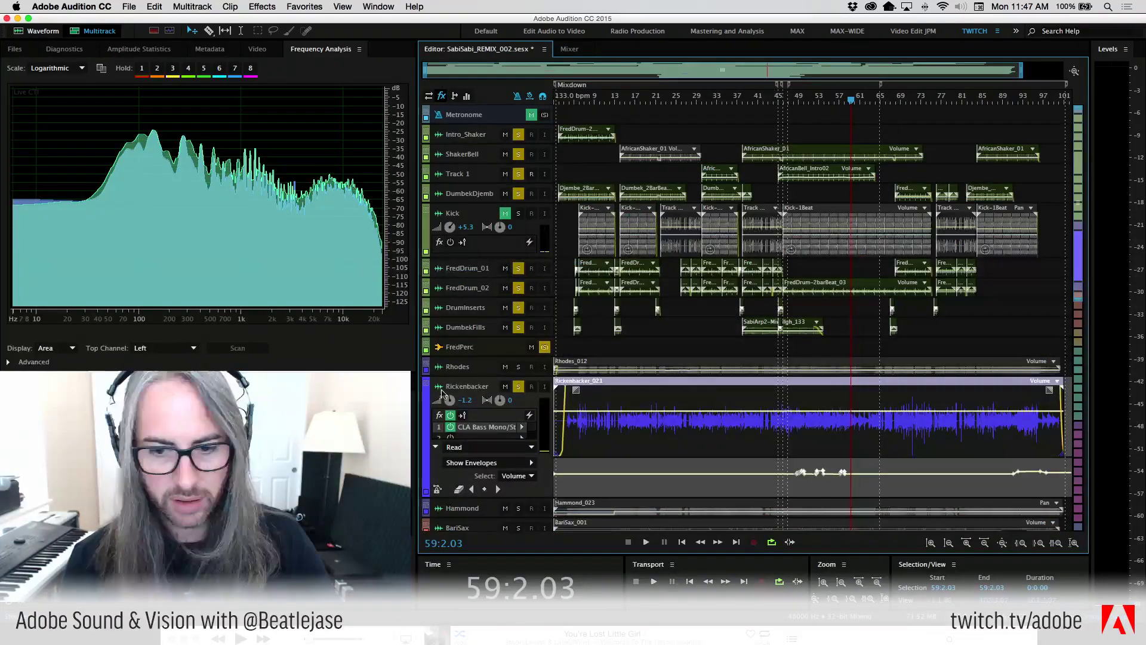
pyautogui.scroll(5, 851, 479)
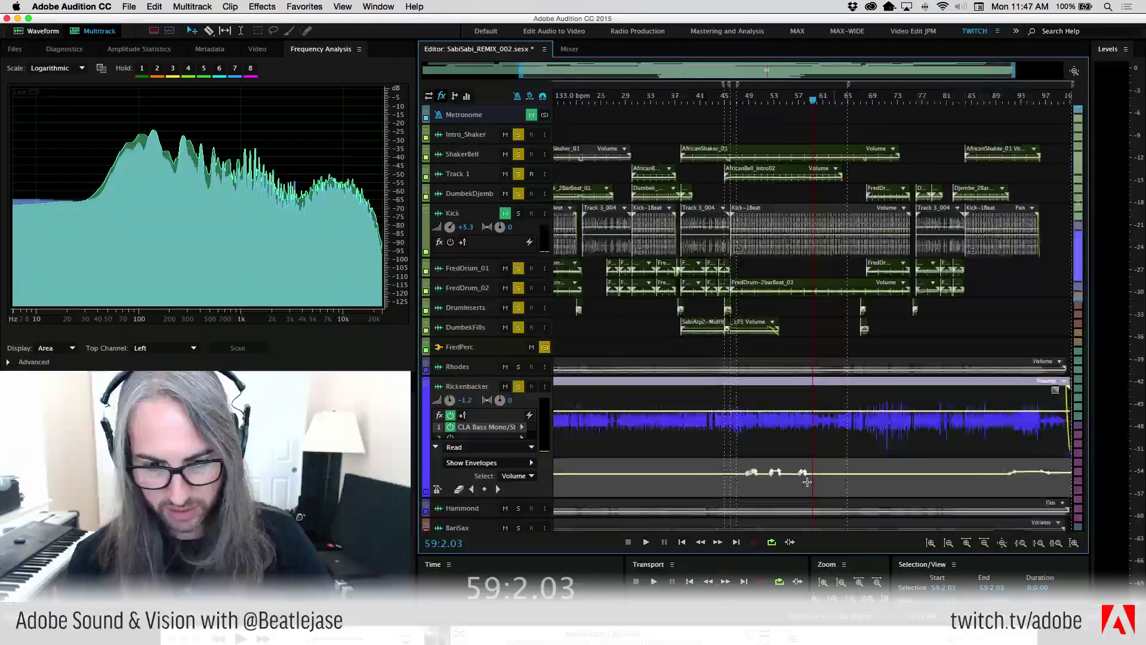
pyautogui.scroll(-3, 689, 495)
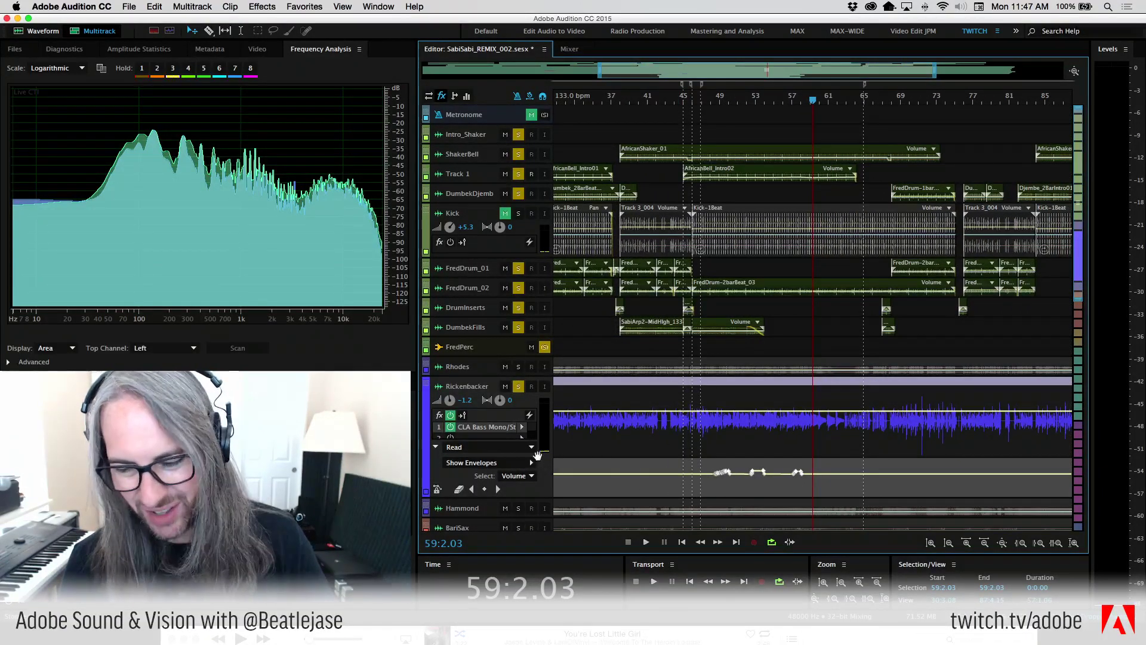
pyautogui.click(532, 466)
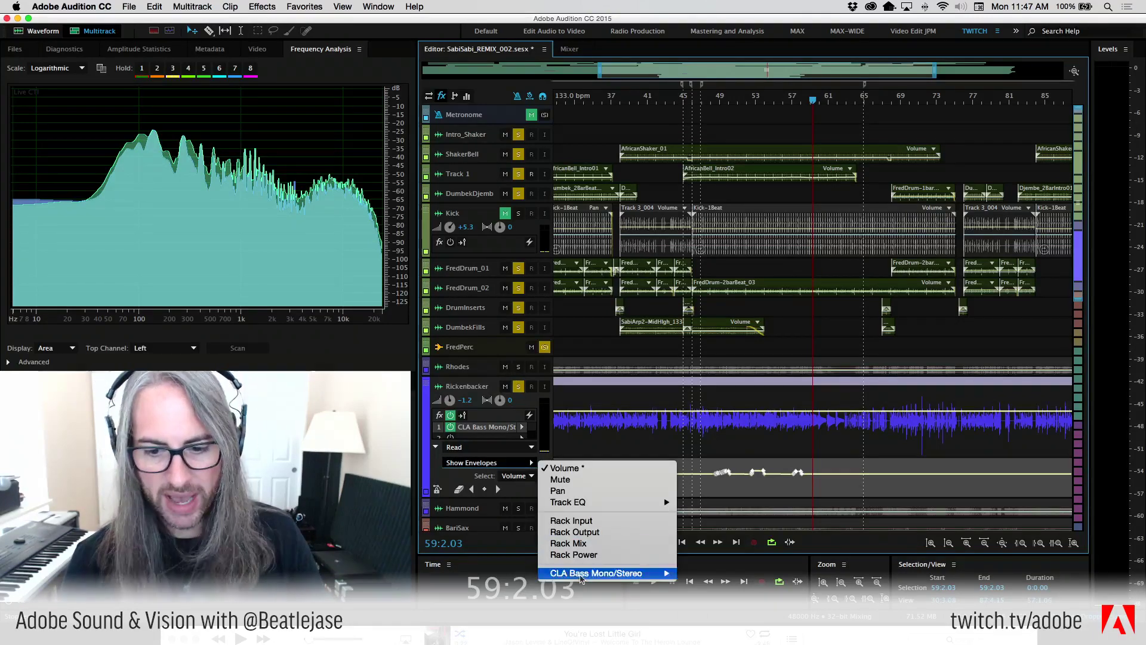
pyautogui.moveTo(584, 575)
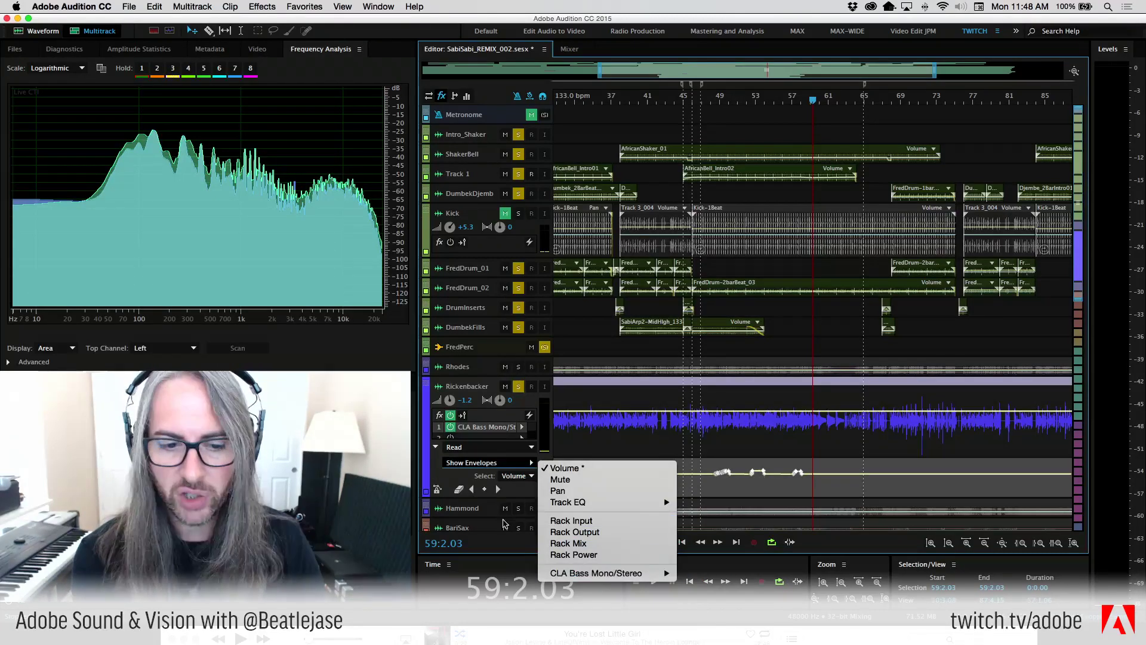
pyautogui.click(452, 477)
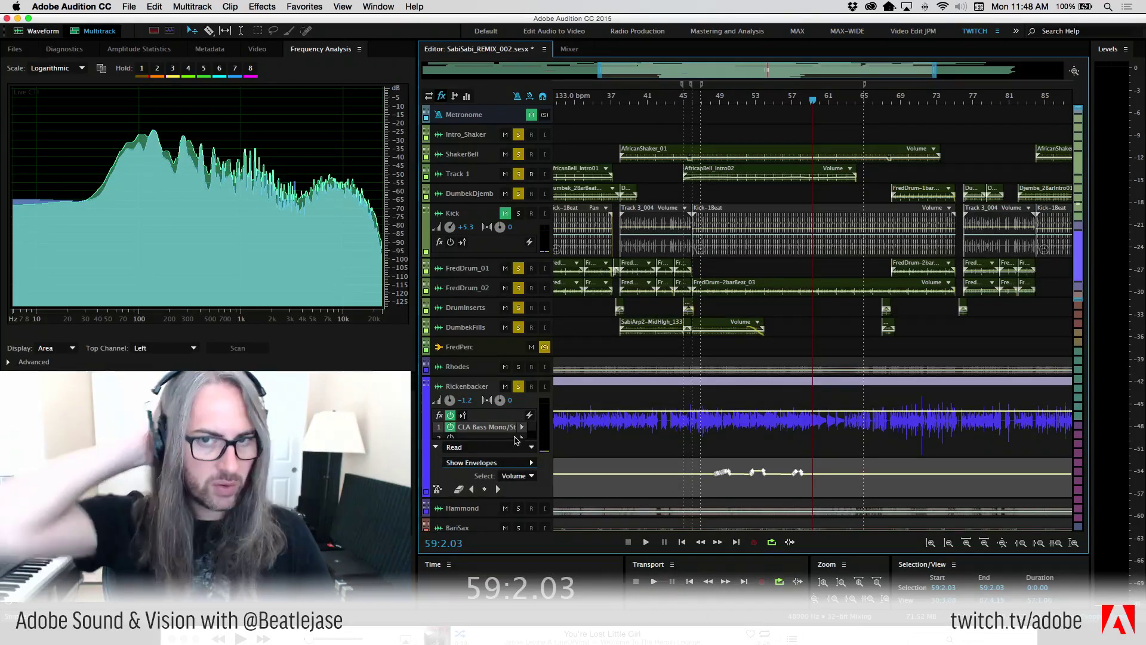
# Turn off automation for the Rickenbacker track and set its volume to -9 dB
pyautogui.moveTo(598, 75); pyautogui.dragTo(362, 70)
pyautogui.click(583, 102)
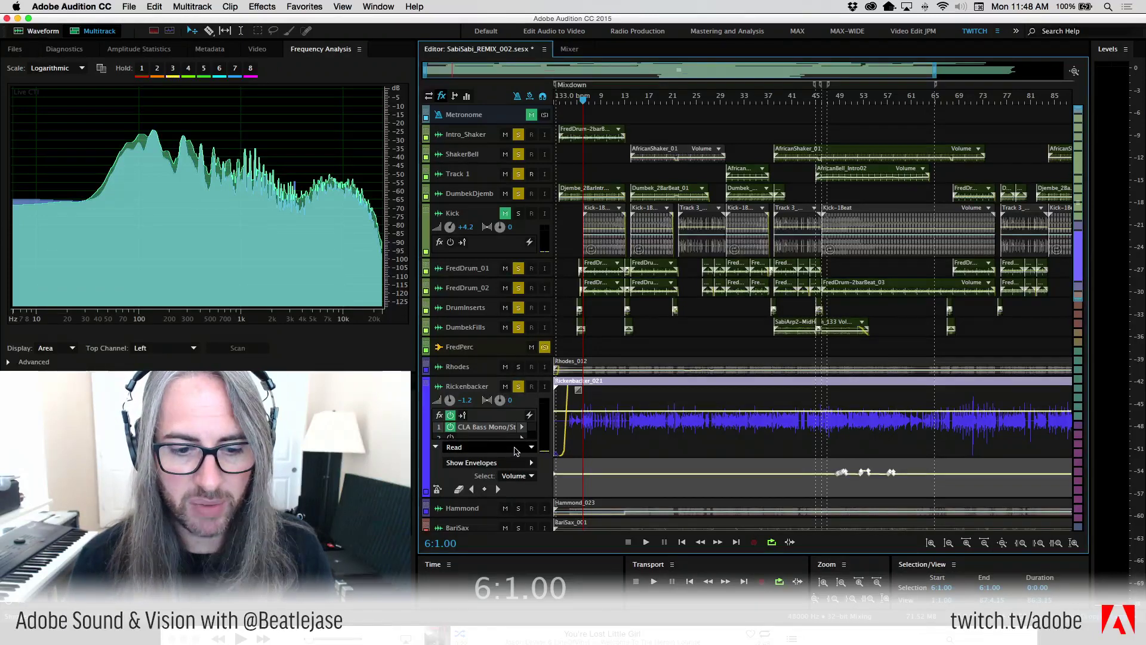
pyautogui.click(451, 447)
pyautogui.click(456, 453)
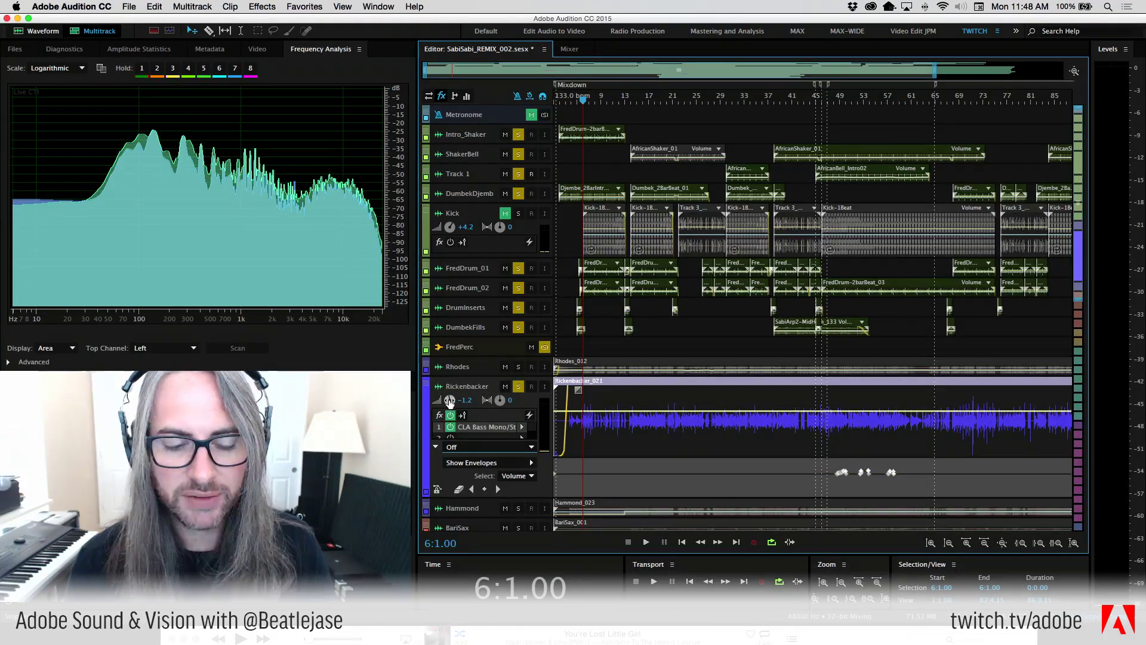
pyautogui.moveTo(450, 400); pyautogui.dragTo(448, 400)
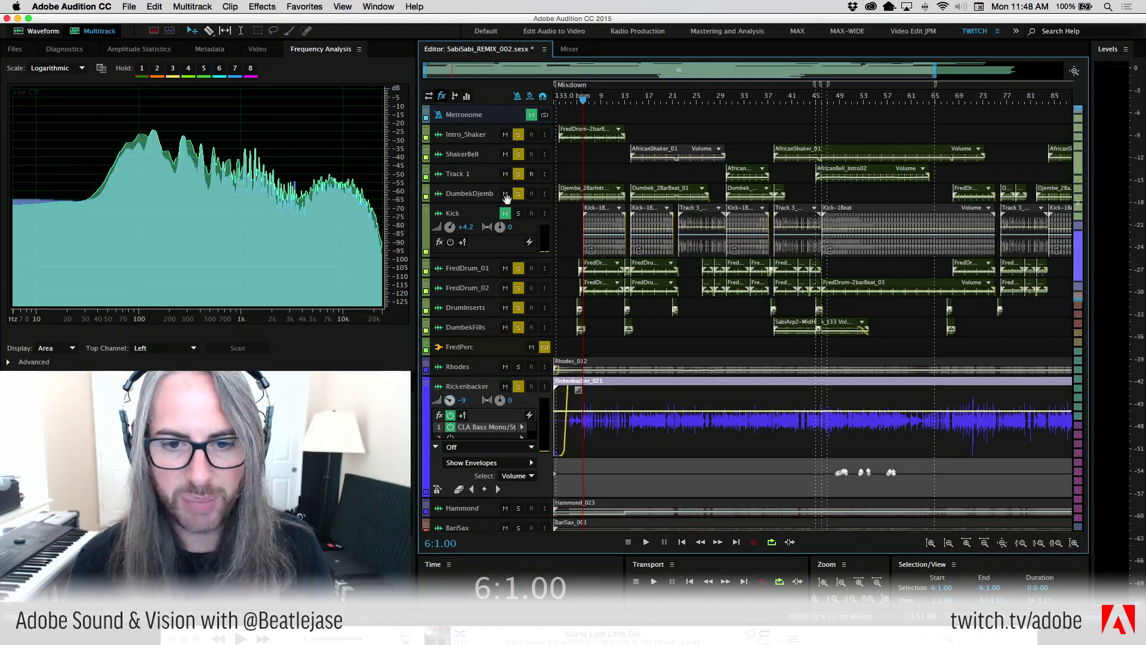
# Move the playhead to 1:4.03, switch on the Master track's NUGEN ISL2 limiter, and check its settings before returning to the editor
pyautogui.moveTo(579, 103); pyautogui.dragTo(559, 97)
pyautogui.click(567, 50)
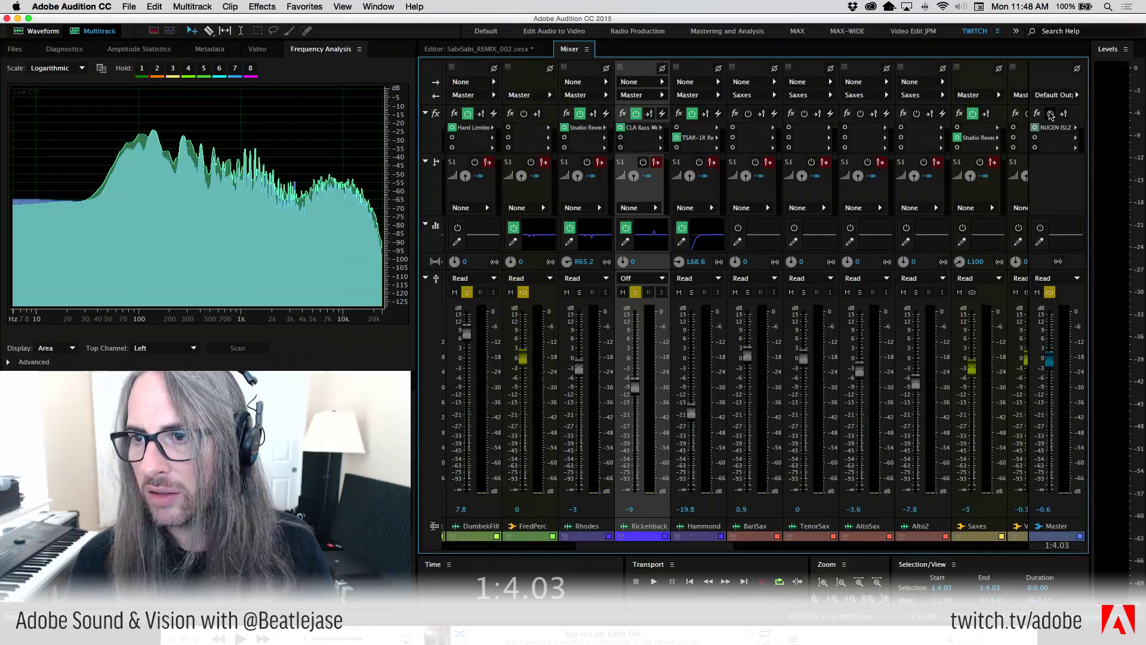
pyautogui.click(1054, 129)
pyautogui.doubleClick(1054, 129)
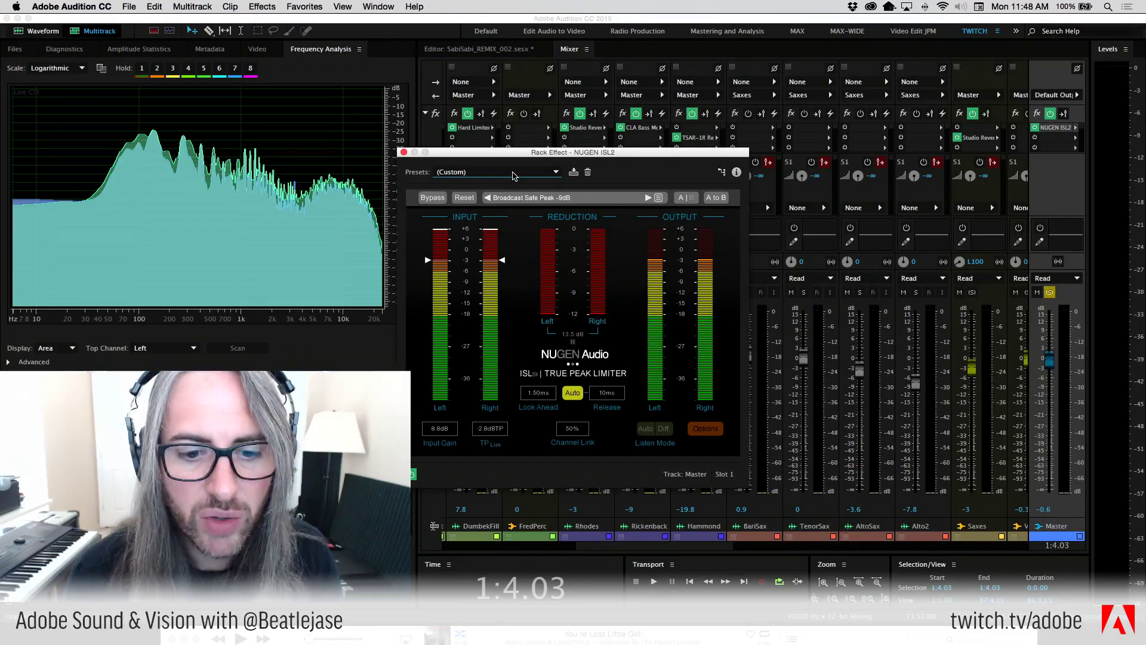
pyautogui.click(404, 152)
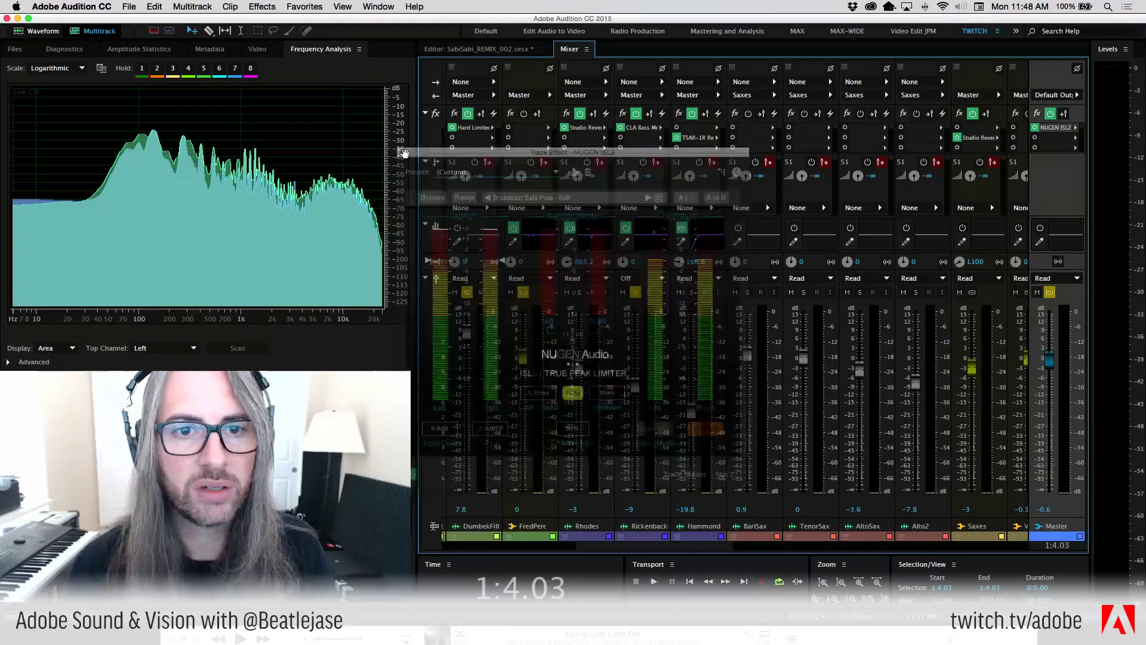
pyautogui.click(513, 49)
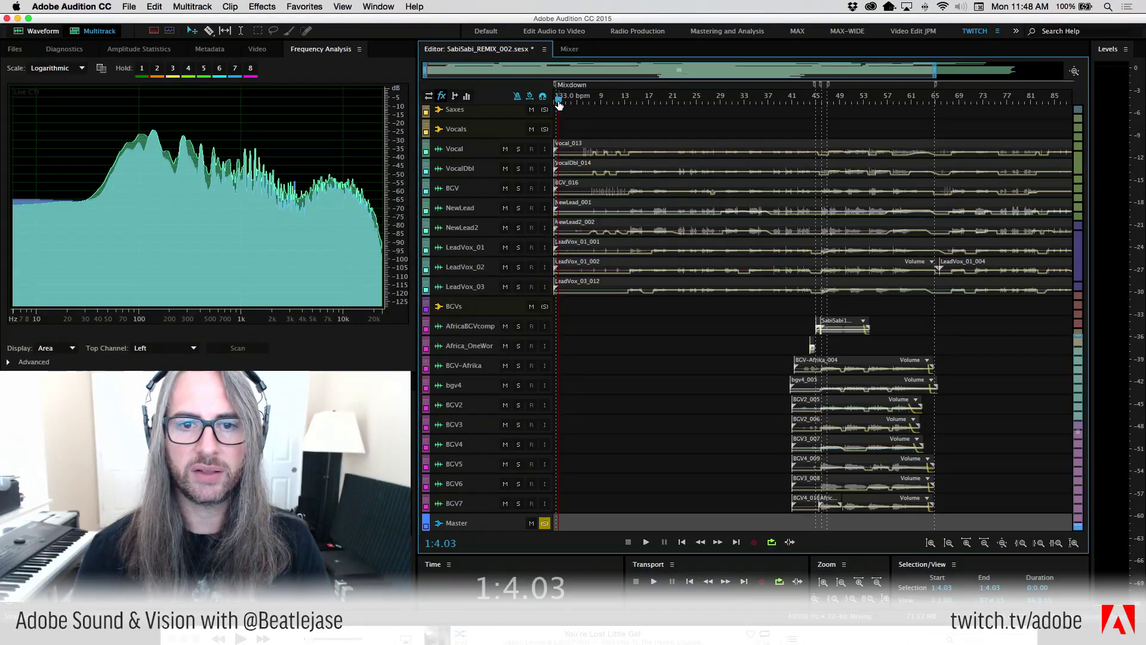
# Play the mix from 1:4.03 and enlarge the Rickenbacker track to judge the bass against the percussion, replaying from 12:1.07
pyautogui.press('space')
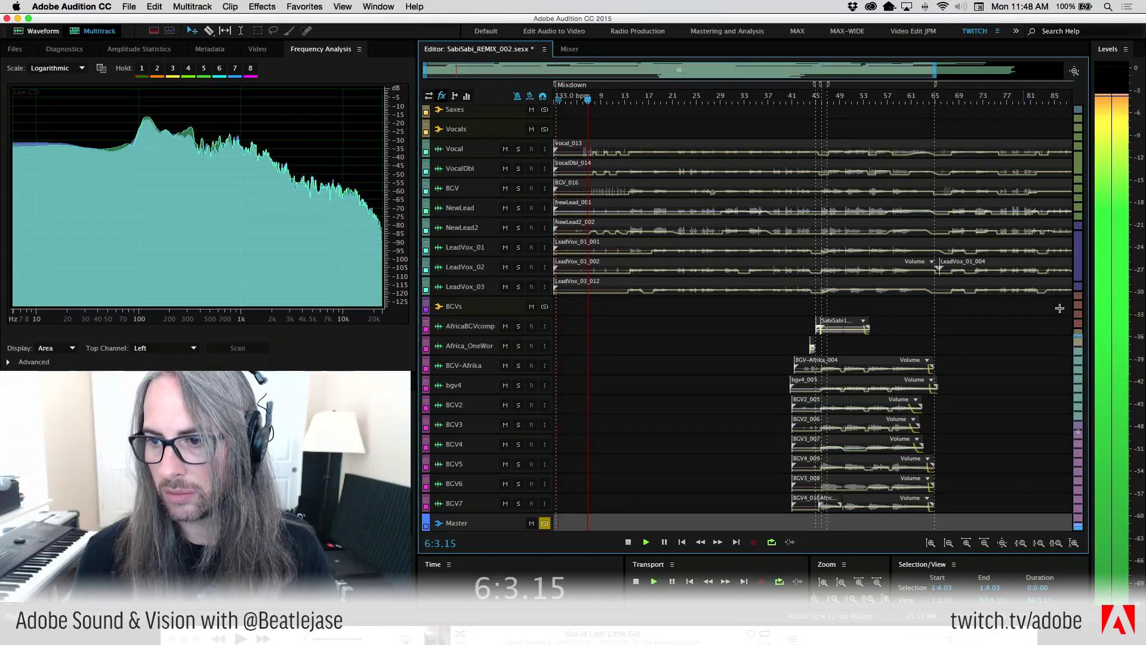
pyautogui.moveTo(1079, 304); pyautogui.dragTo(1084, 41)
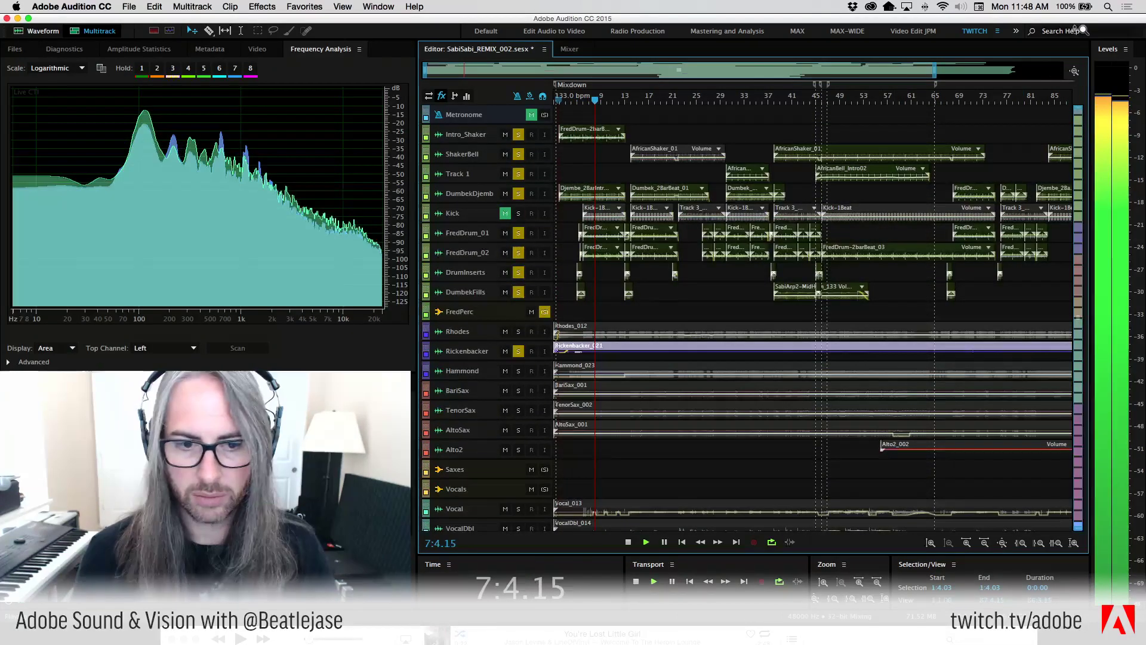
pyautogui.moveTo(532, 379); pyautogui.dragTo(537, 403)
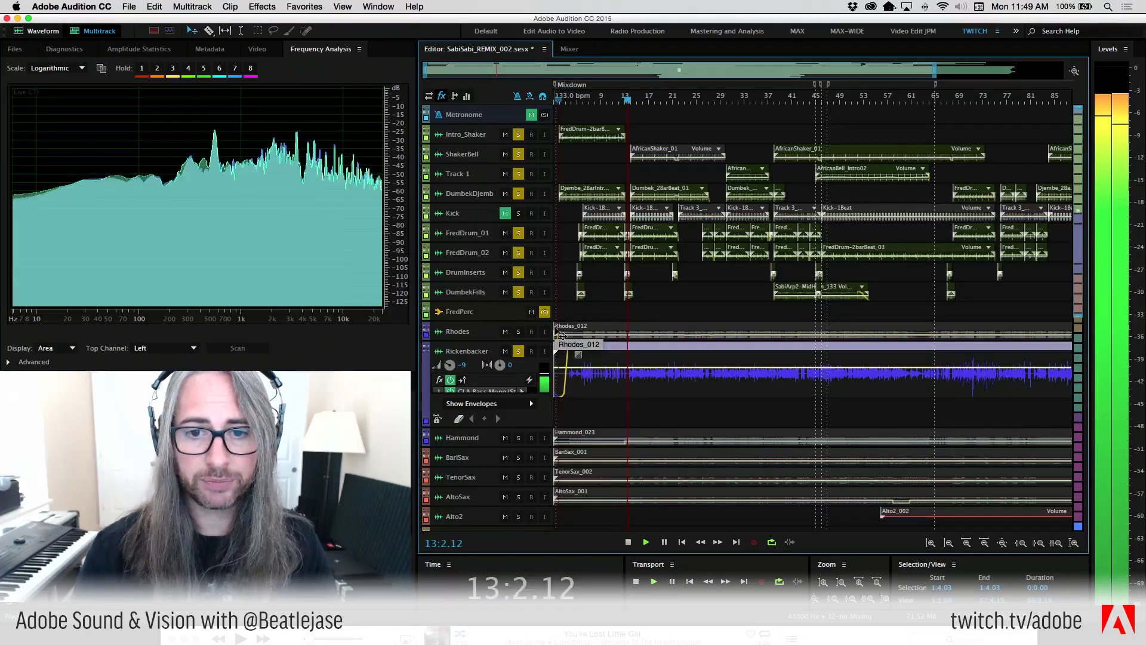
pyautogui.press('k')
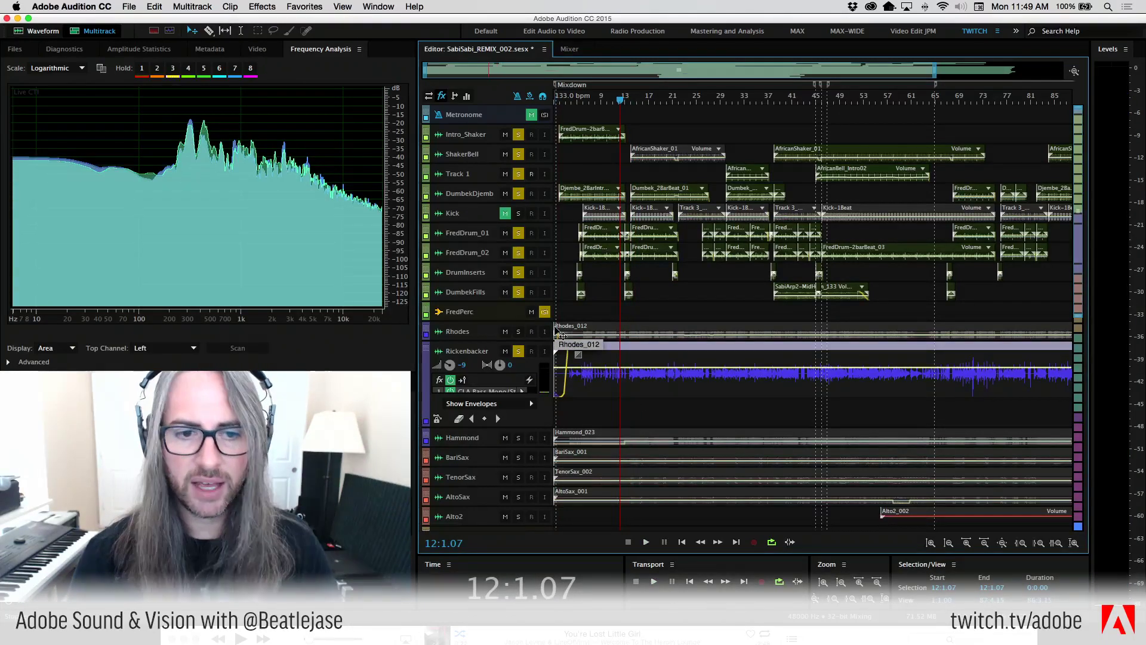
pyautogui.press('space')
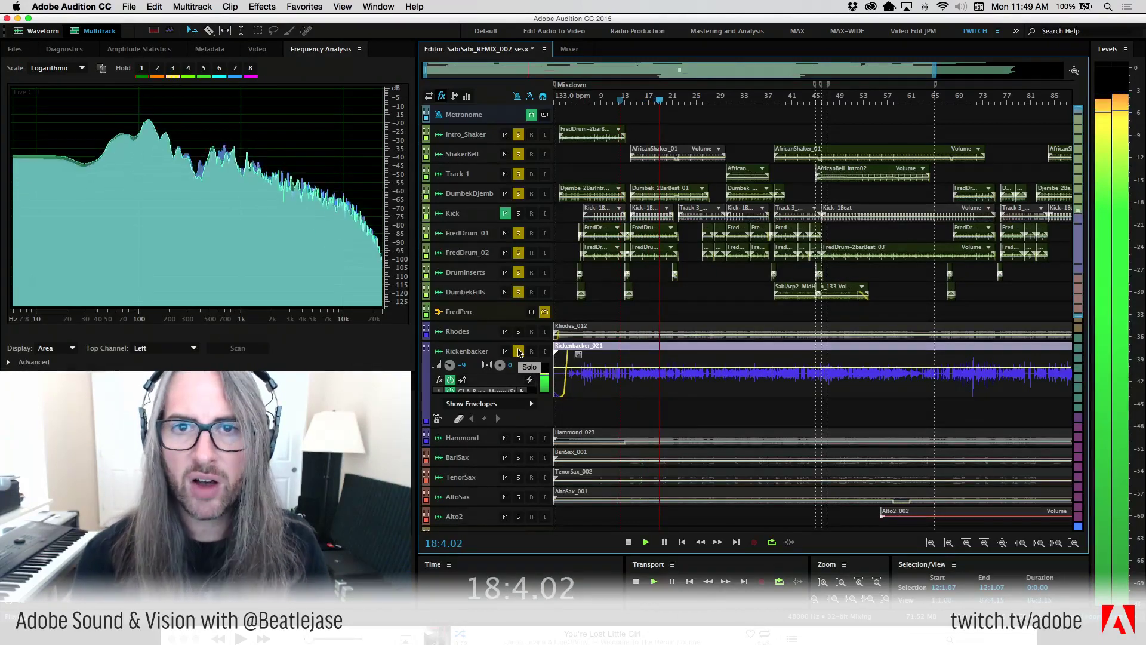
# Solo only the Rickenbacker track to audition the bass on its own, and clear its solo to hear the full mix
pyautogui.keyDown('super'); pyautogui.click(519, 352); pyautogui.keyUp('super')
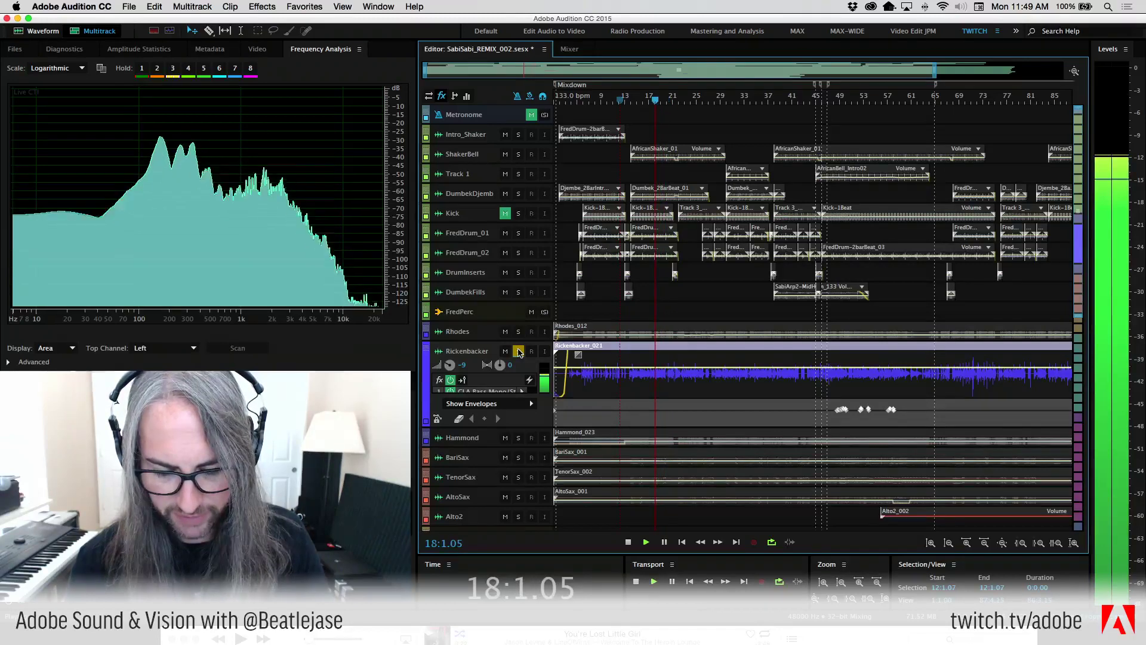
pyautogui.press('space')
pyautogui.press('space')
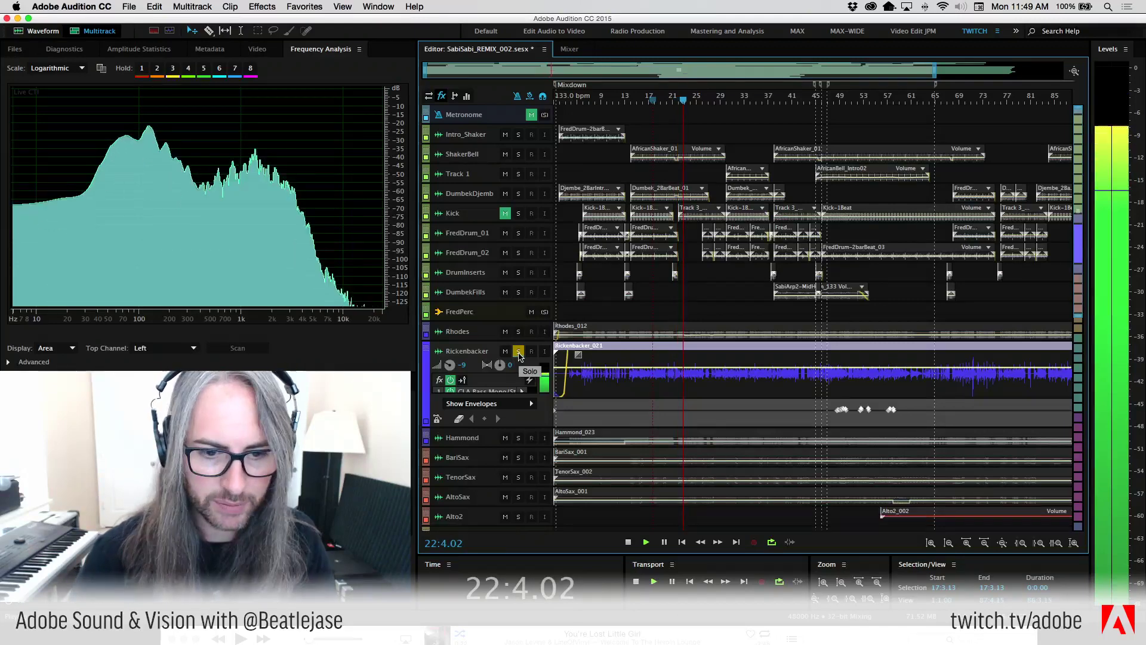
pyautogui.click(519, 353)
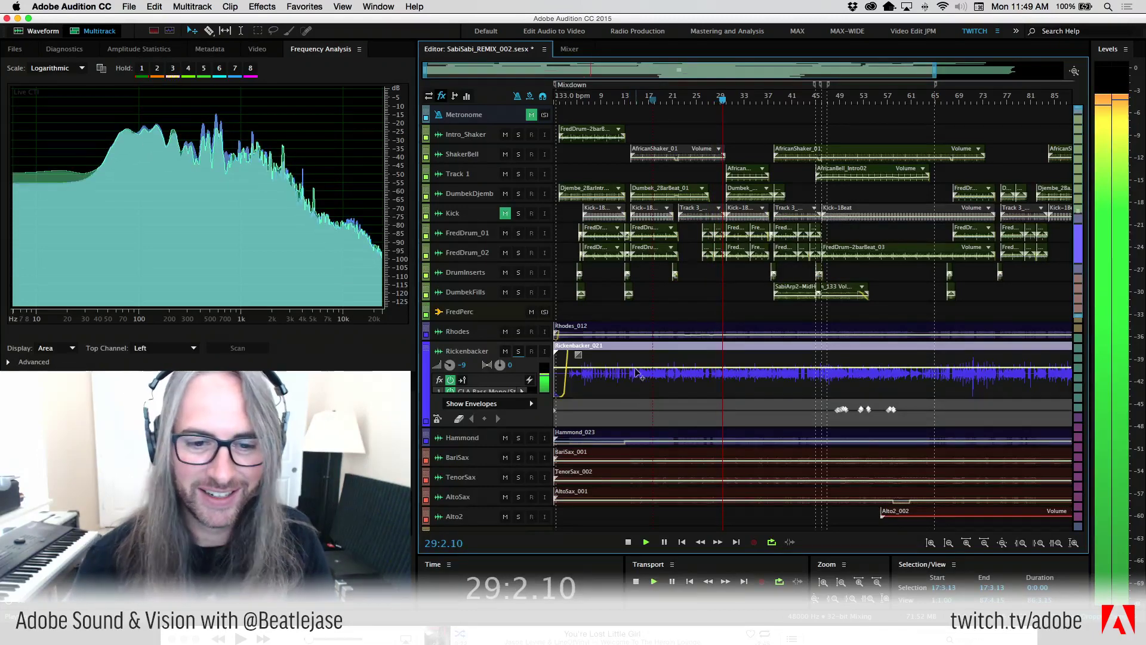
# Enlarge the Rhodes track, solo it, and listen to it alone from 29:3.09
pyautogui.press('space')
pyautogui.moveTo(511, 341); pyautogui.dragTo(511, 409)
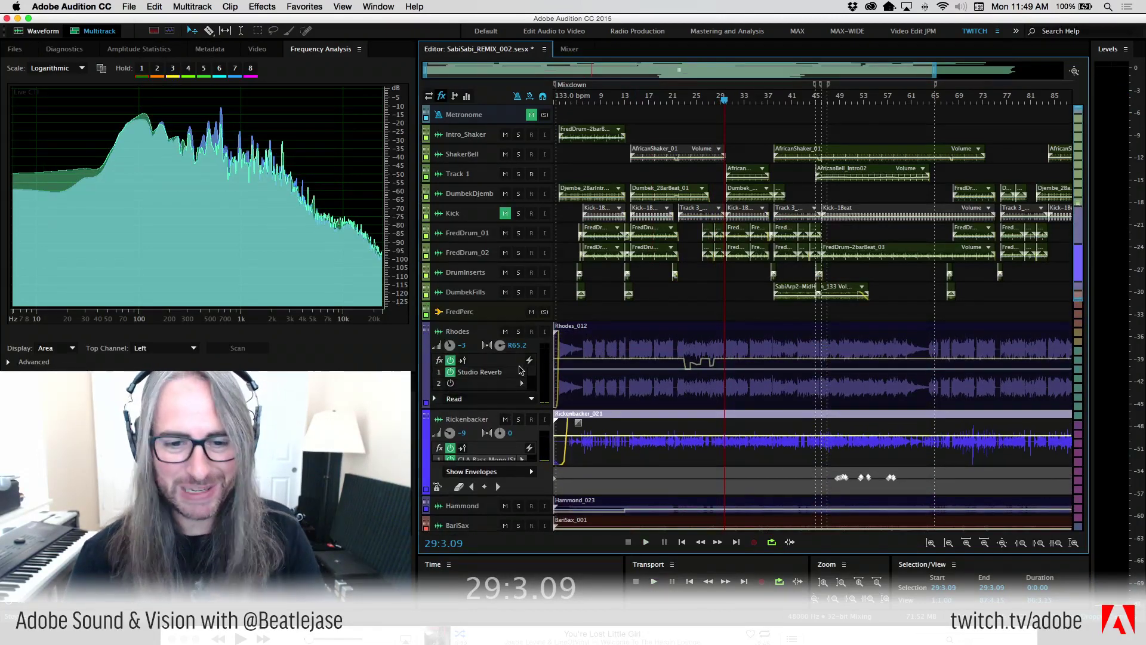
pyautogui.click(519, 332)
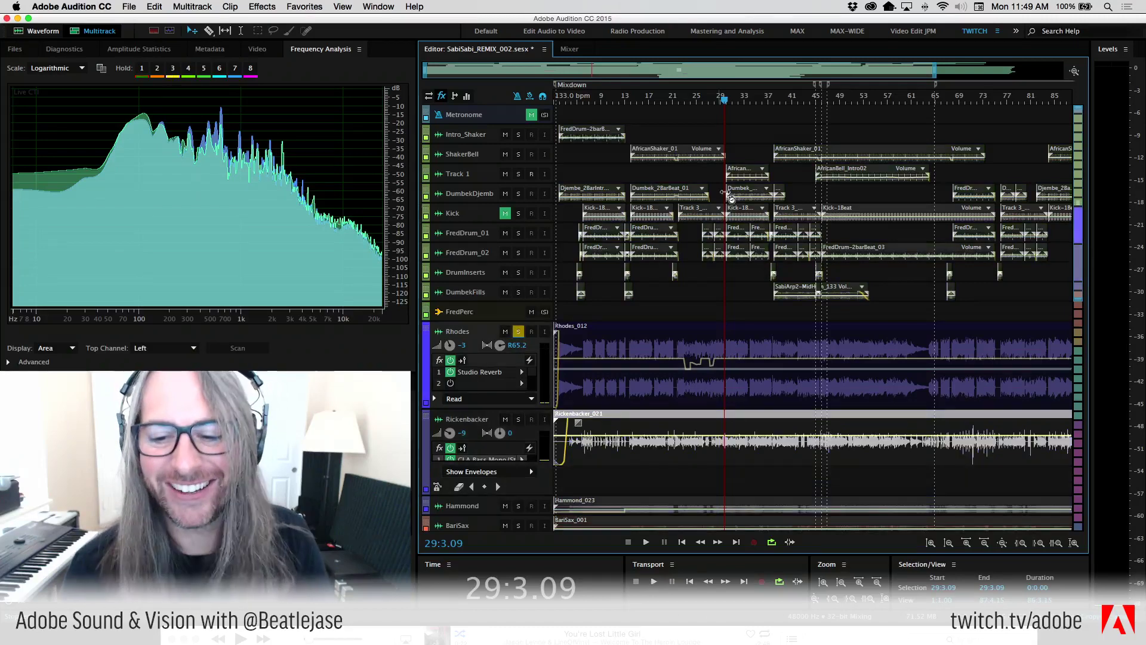
pyautogui.press('space')
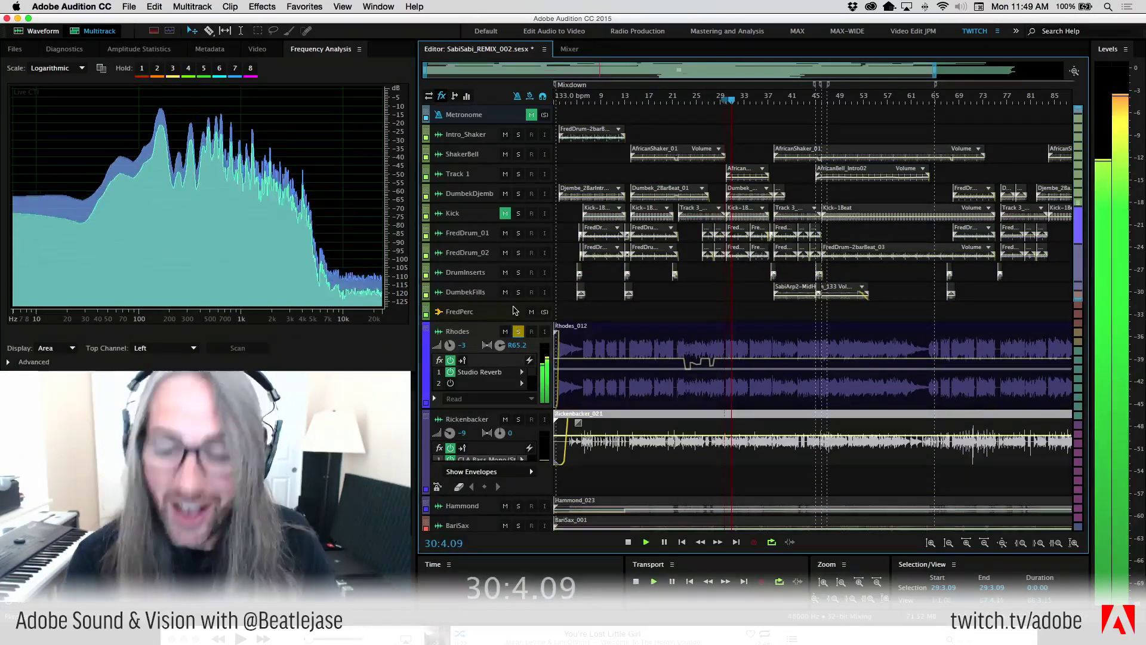
pyautogui.press('space')
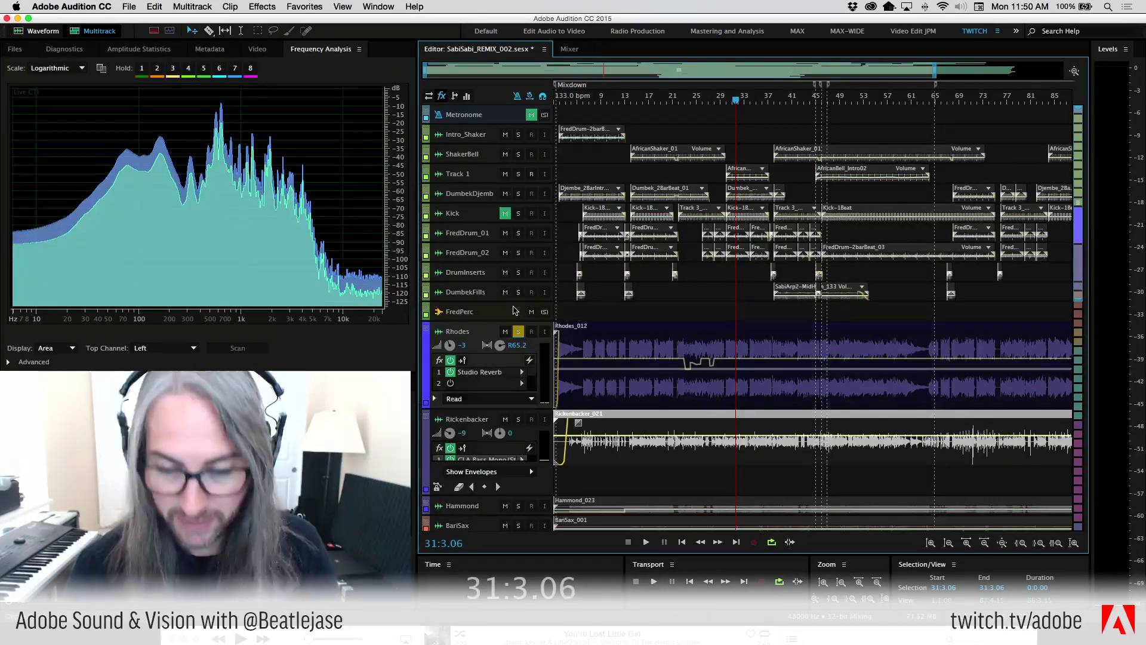
pyautogui.press('space')
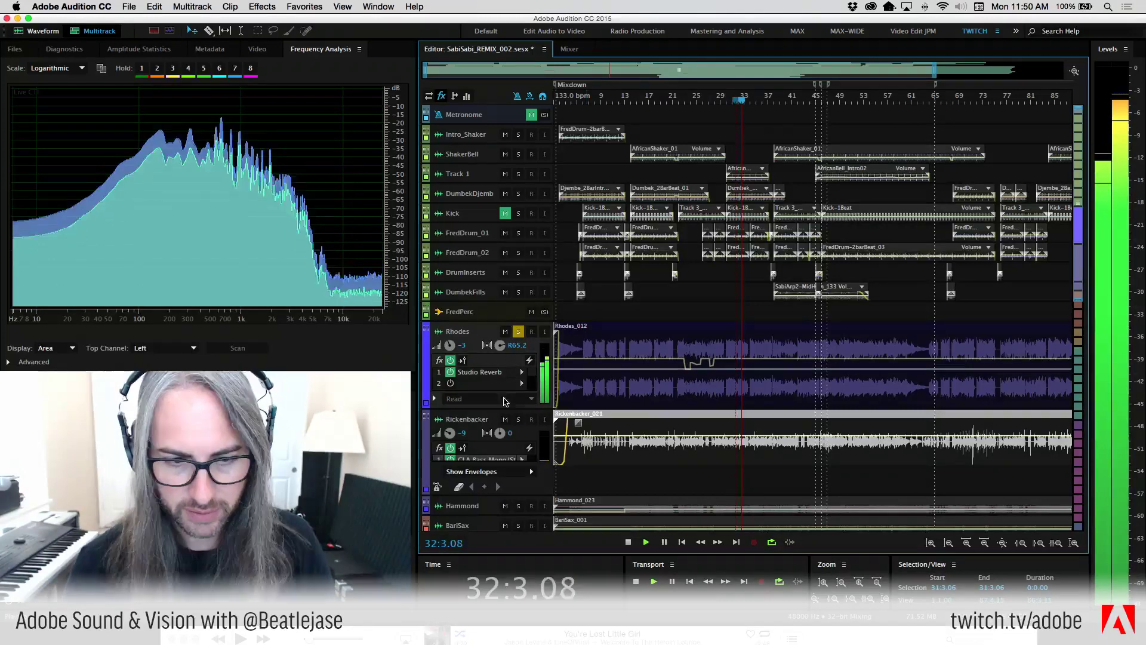
# Show the EQ controls in the tracks and open the Rhodes Track EQ, positioned clear of the Rhodes and Rickenbacker track controls
pyautogui.click(454, 96)
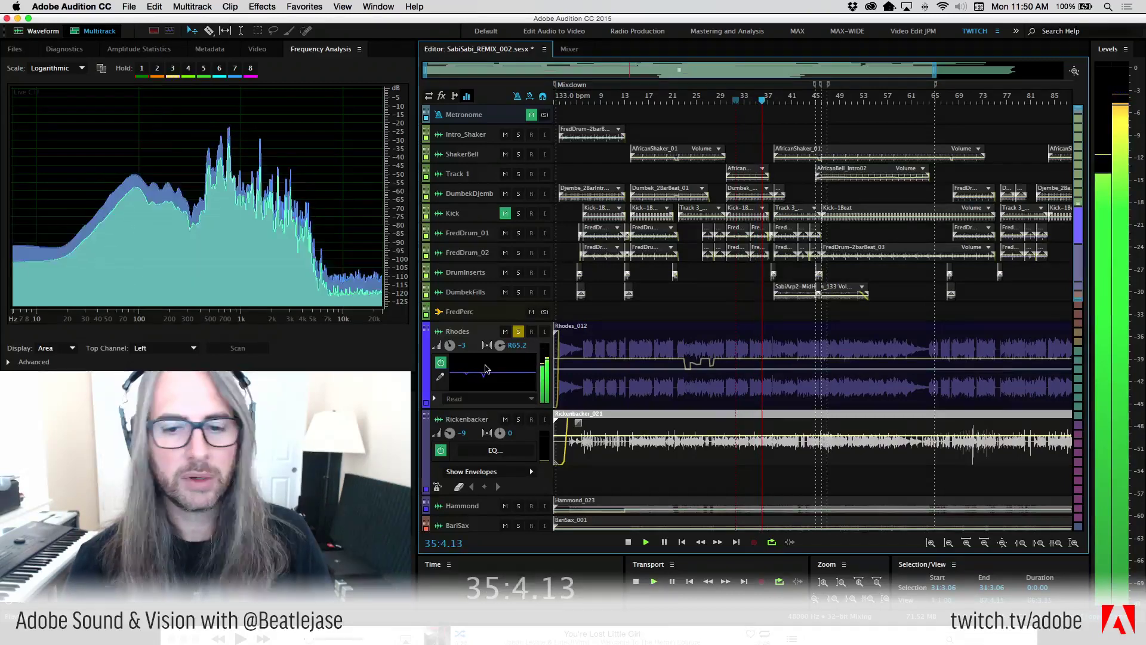
pyautogui.doubleClick(484, 369)
pyautogui.moveTo(738, 236); pyautogui.dragTo(743, 43)
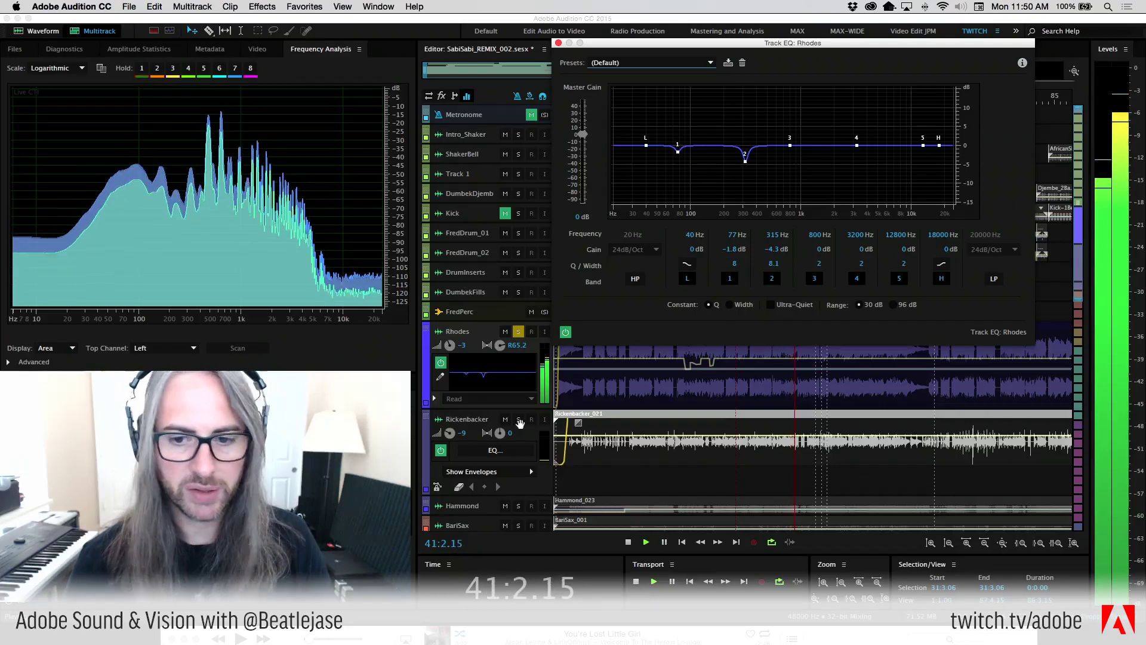
# Solo the Rickenbacker track and the FredPerc bus alongside the Rhodes, and try lowering the Rhodes volume during playback
pyautogui.click(518, 419)
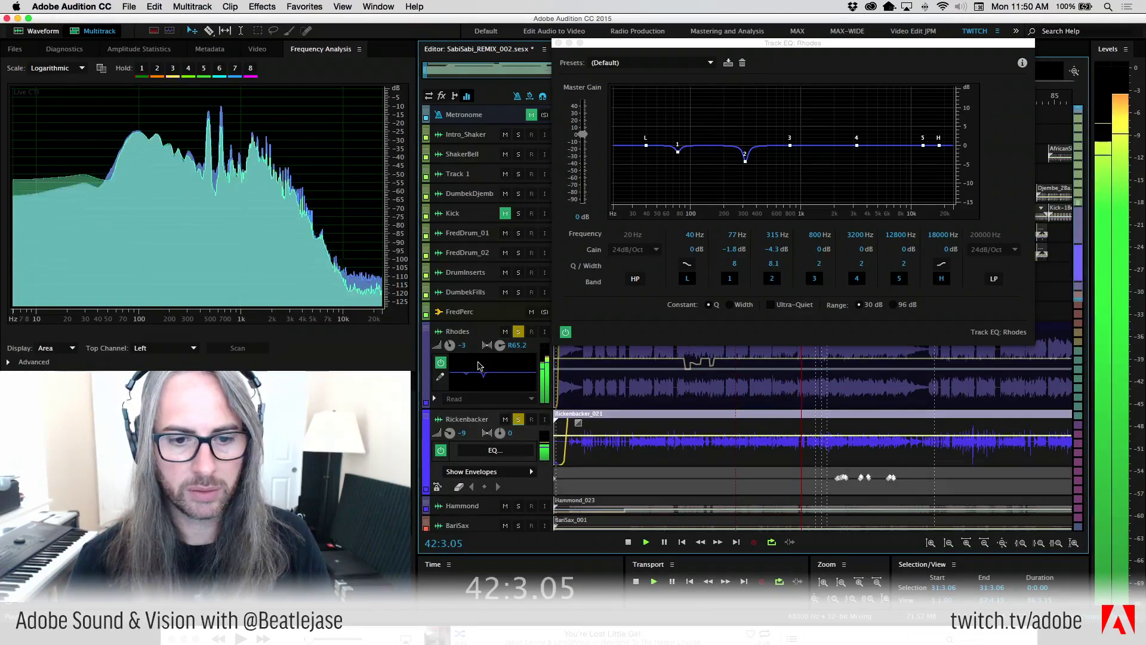
pyautogui.moveTo(449, 345); pyautogui.dragTo(441, 345)
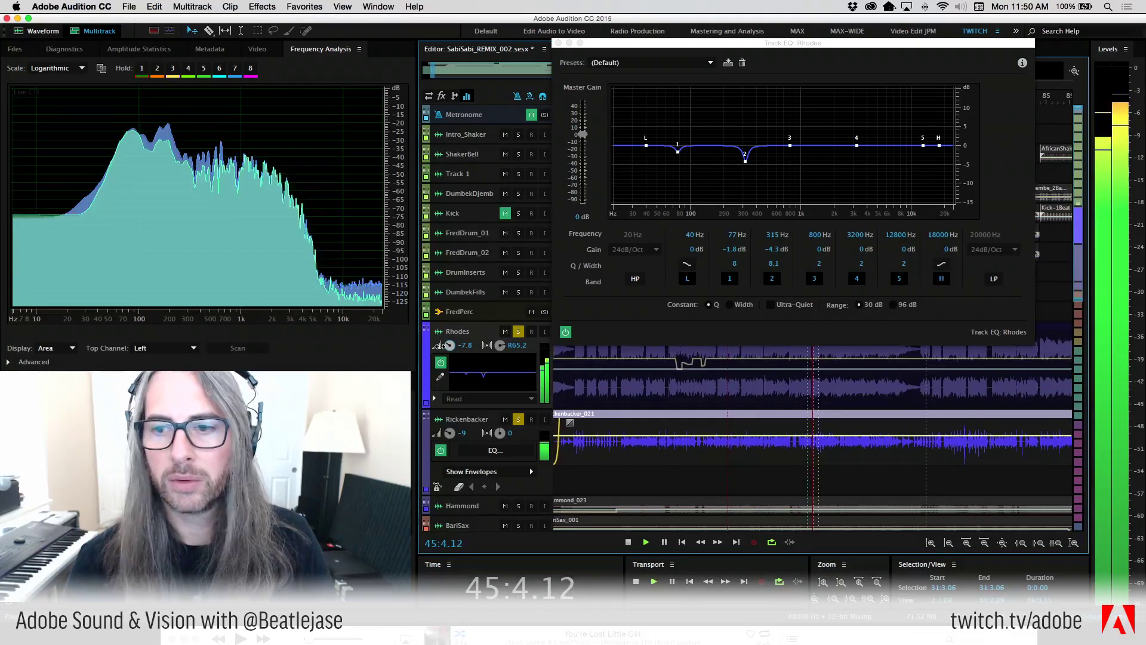
pyautogui.moveTo(441, 345); pyautogui.dragTo(440, 346)
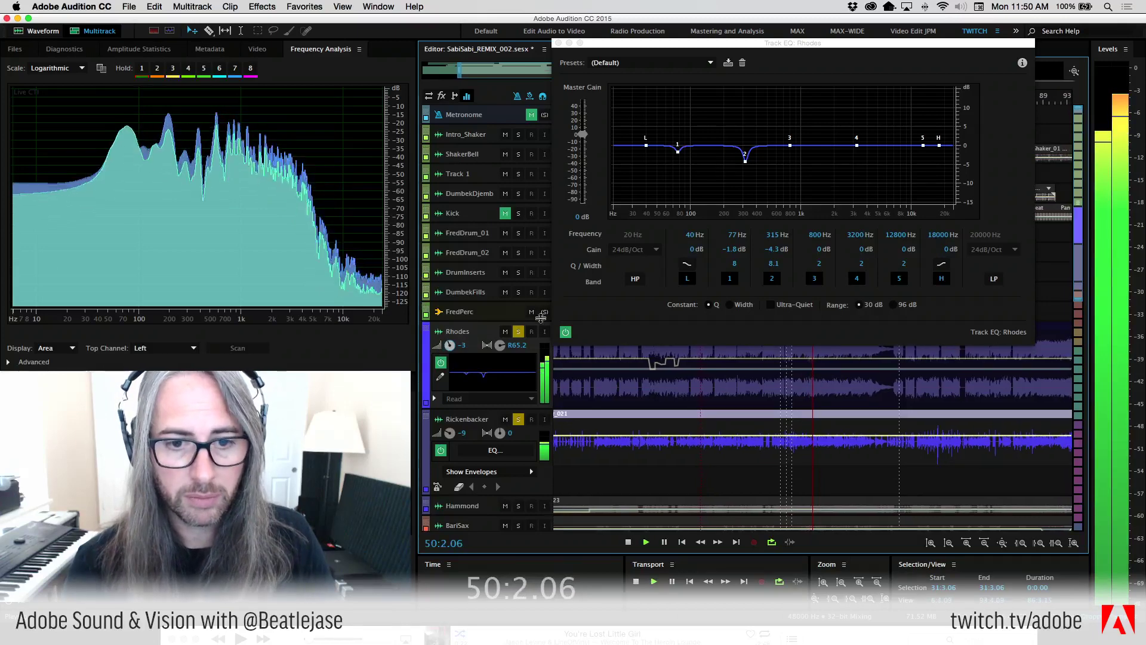
pyautogui.click(544, 312)
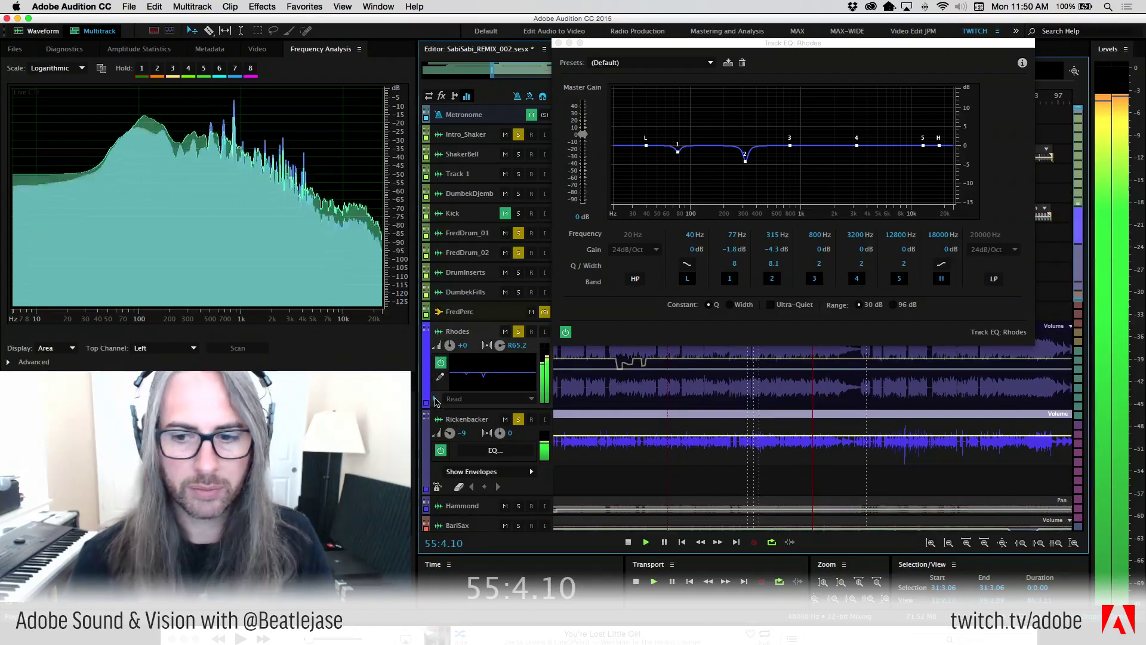
# Turn off automation for the Rhodes track, set its volume to -8.7 dB, and resume playback
pyautogui.click(435, 400)
pyautogui.press('space')
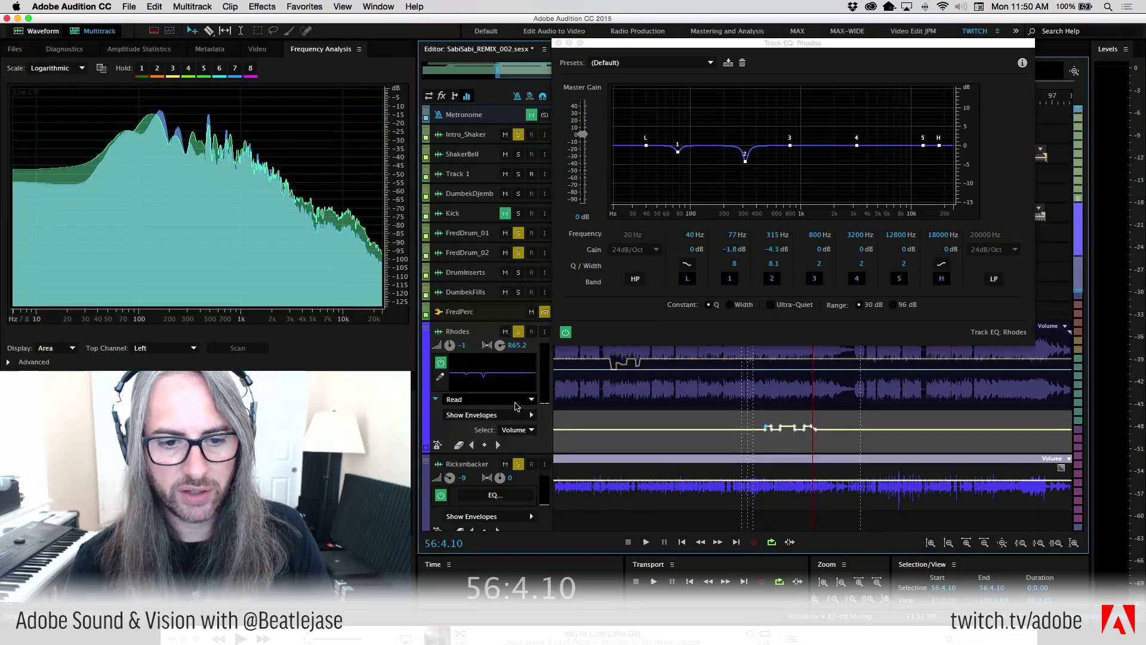
pyautogui.click(475, 400)
pyautogui.click(475, 411)
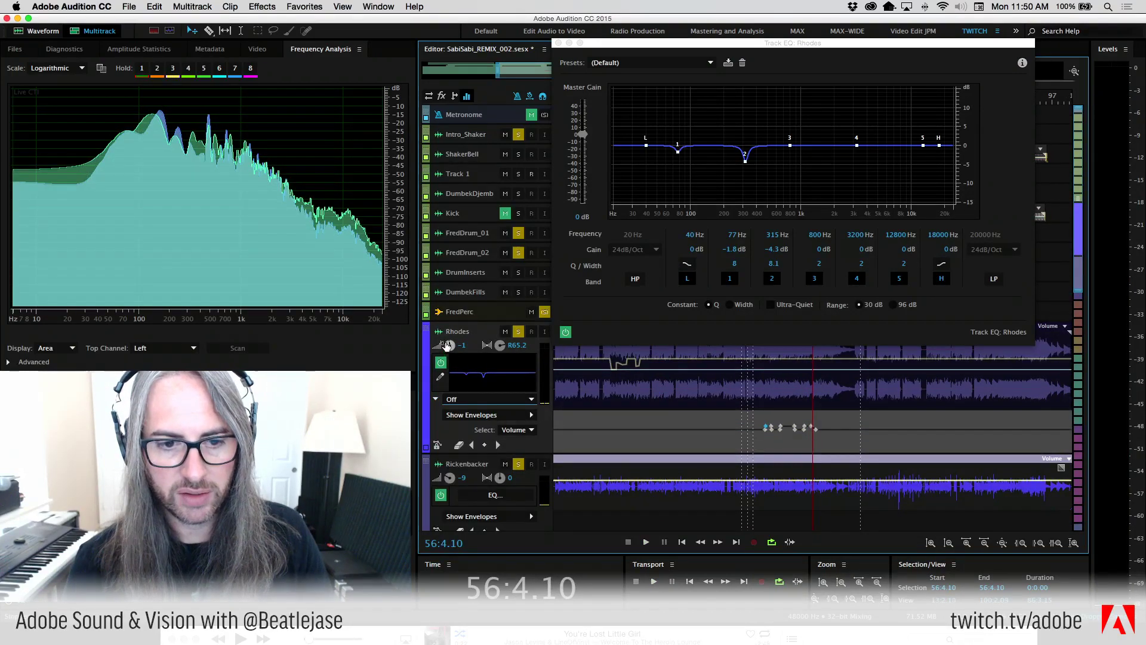
pyautogui.moveTo(450, 346); pyautogui.dragTo(447, 348)
pyautogui.press('space')
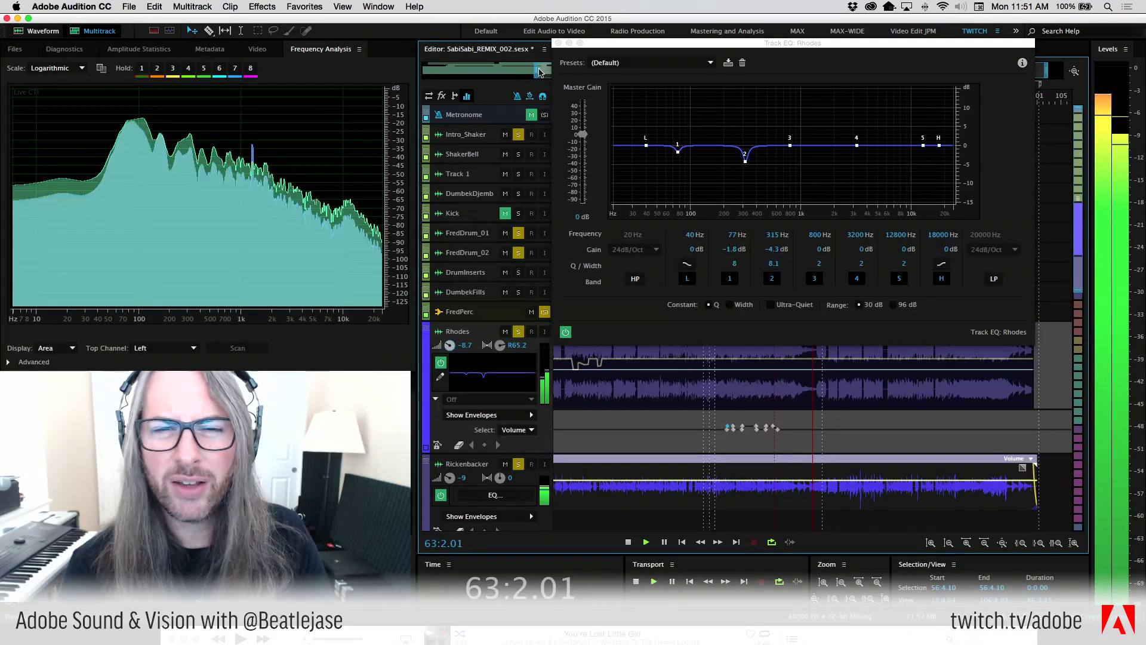
# Close the Rhodes Track EQ and add the DumbekDjemb and ShakerBell tracks to the soloed percussion
pyautogui.click(558, 43)
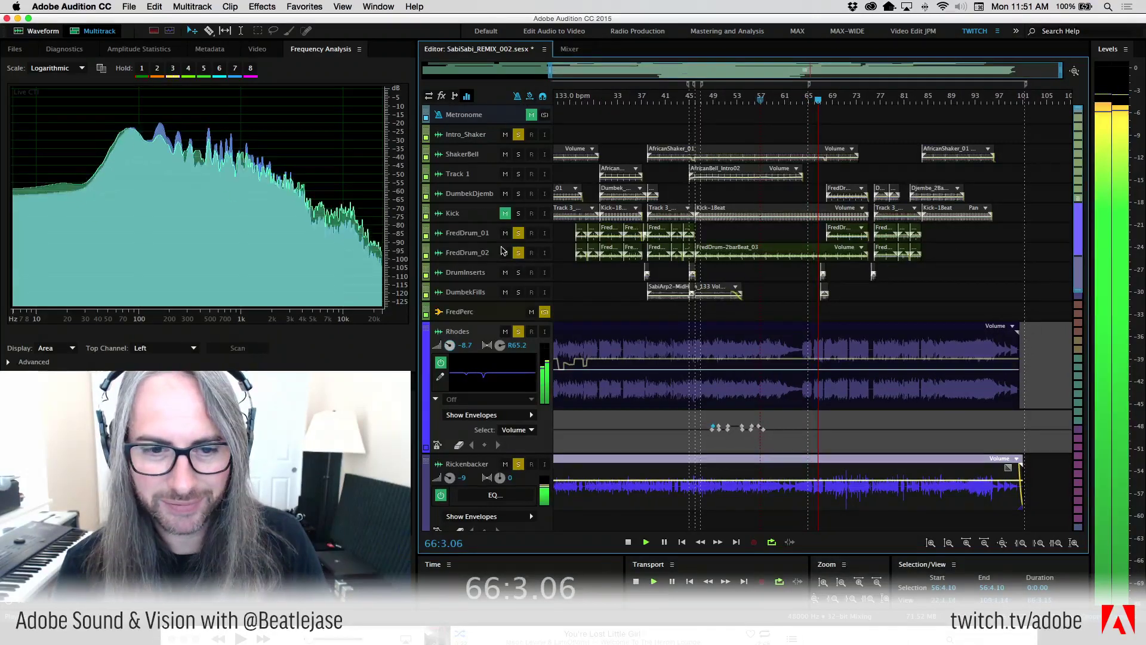
pyautogui.scroll(3, 477, 246)
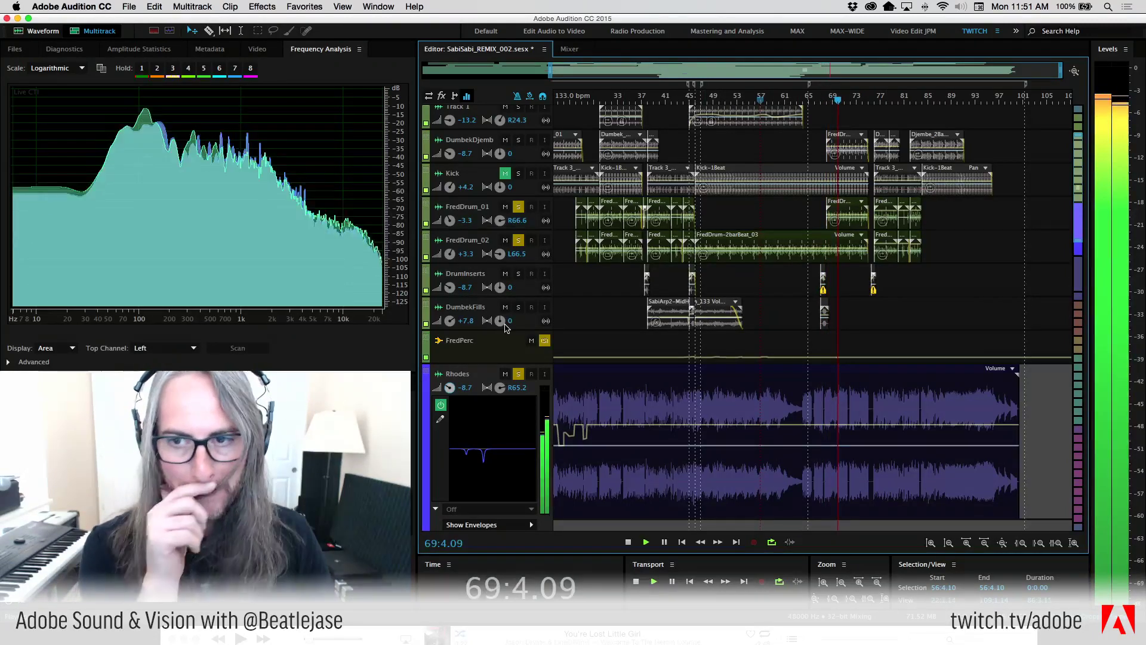
pyautogui.click(518, 140)
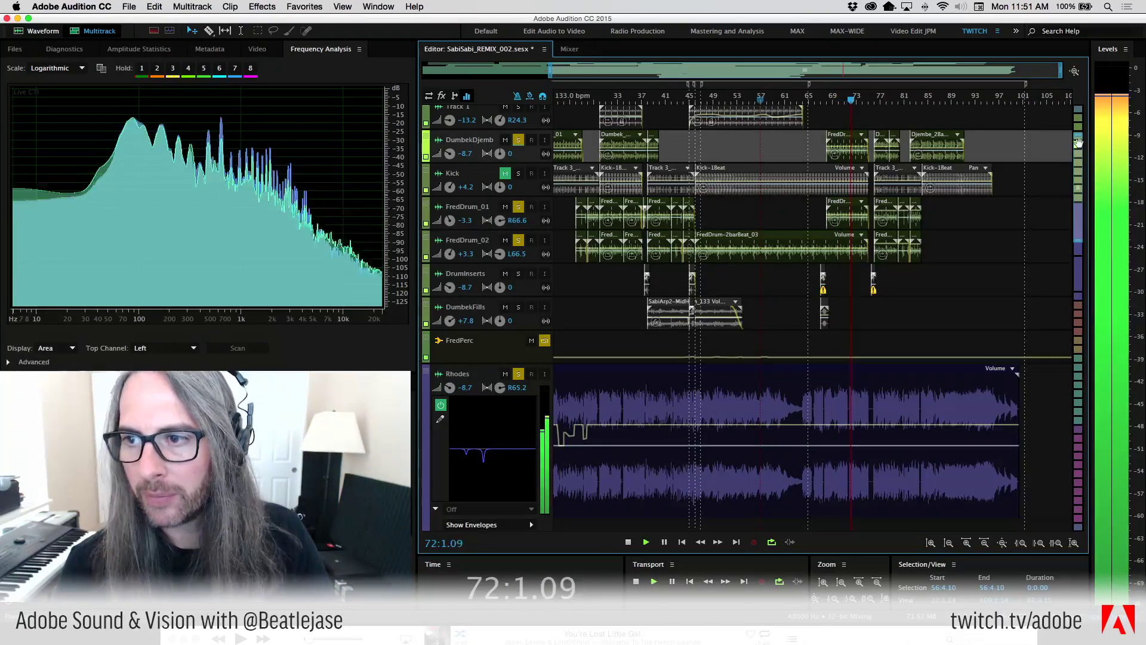
pyautogui.moveTo(1087, 132); pyautogui.dragTo(1087, 107)
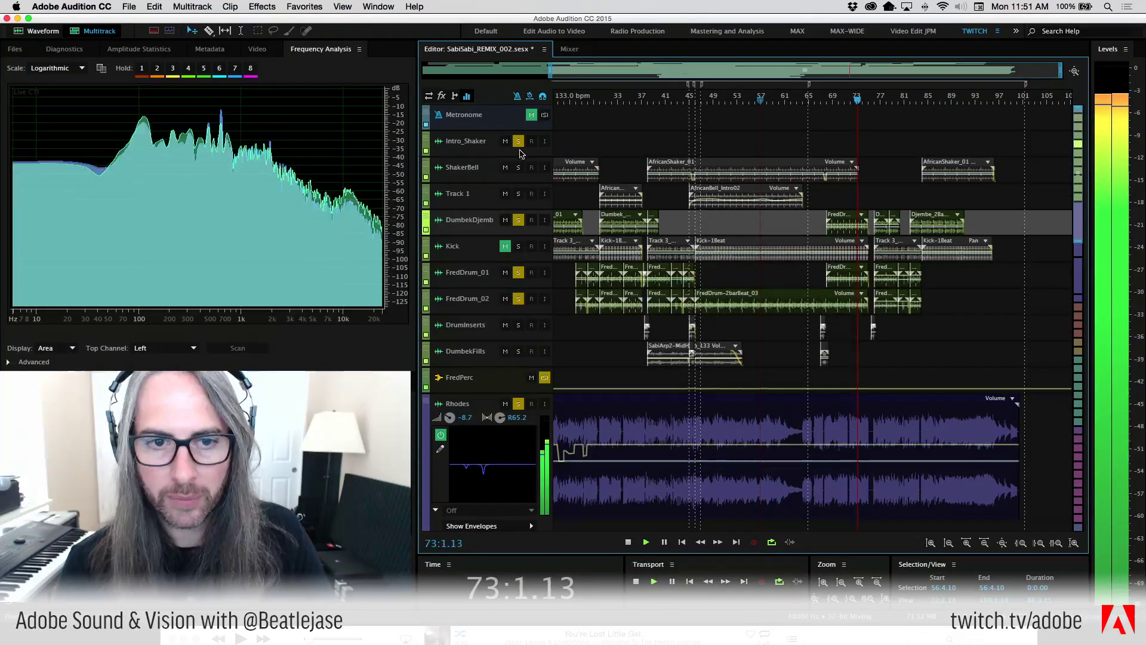
pyautogui.click(518, 168)
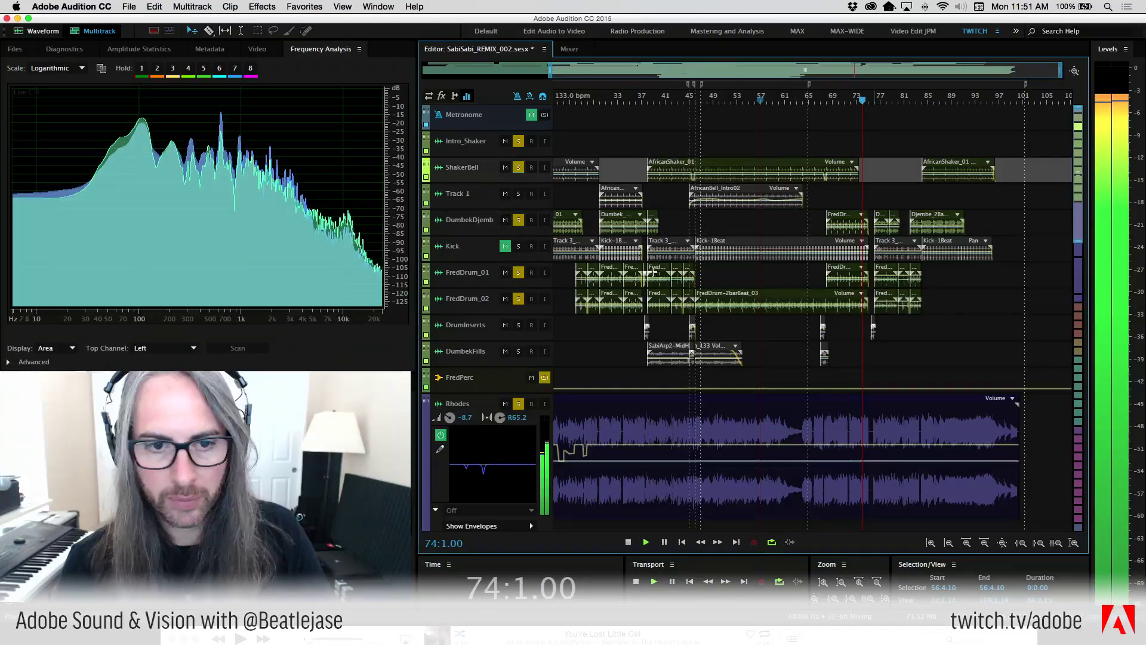
# Audition the mix with the Kick track unmuted and soloed, and restore its mute and clear its solo
pyautogui.click(505, 247)
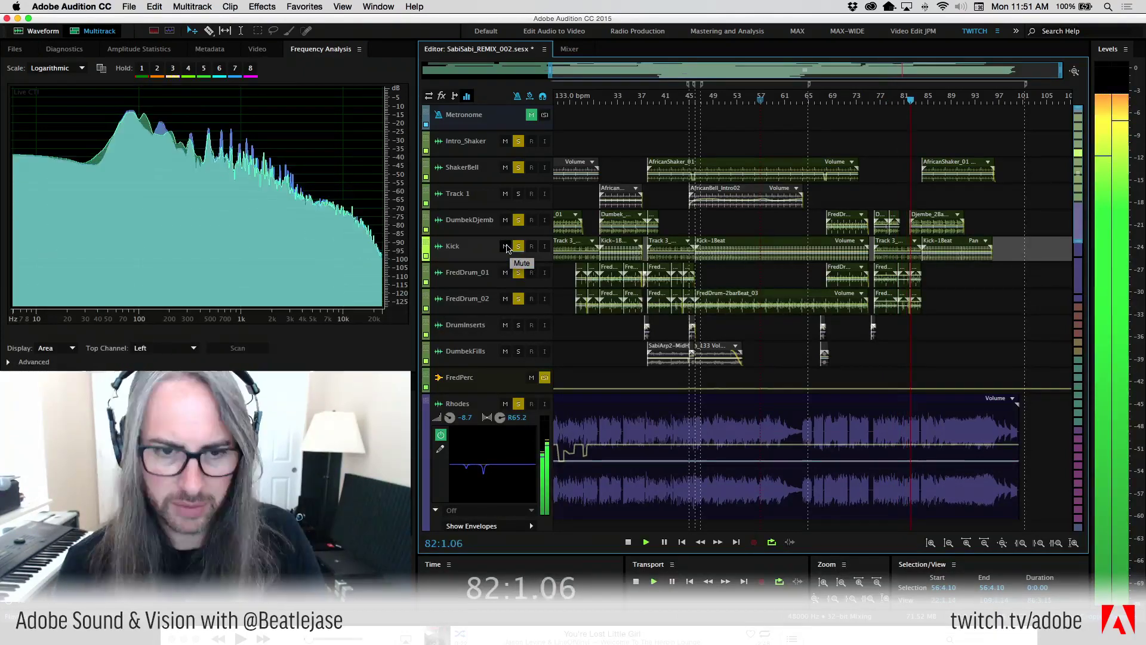
pyautogui.click(506, 247)
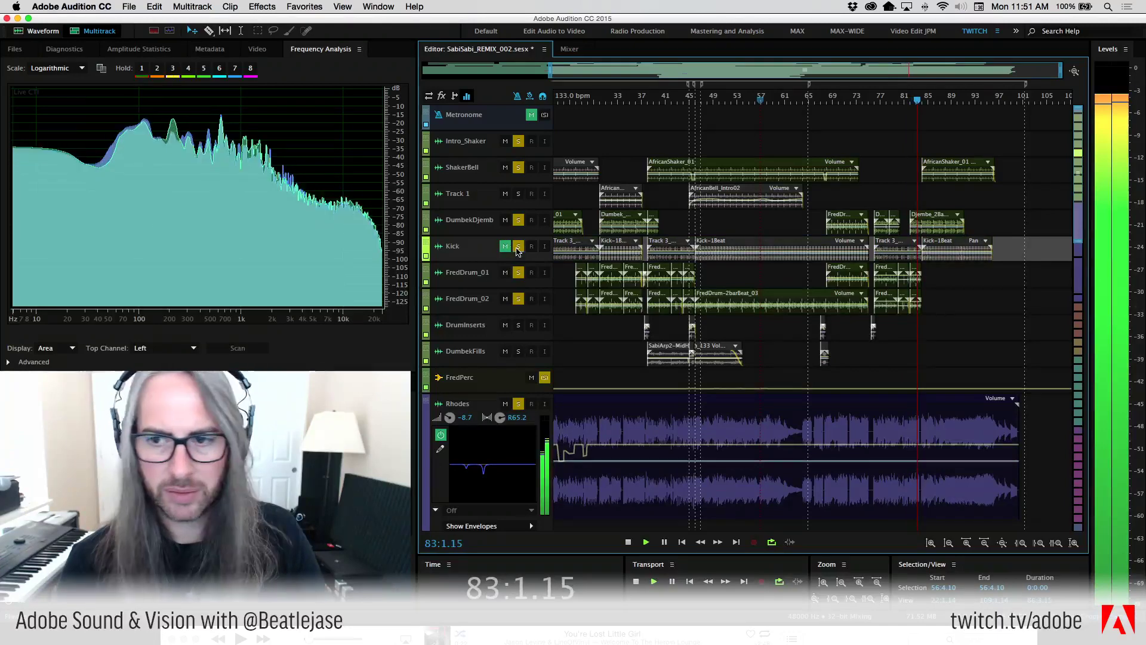
pyautogui.click(517, 247)
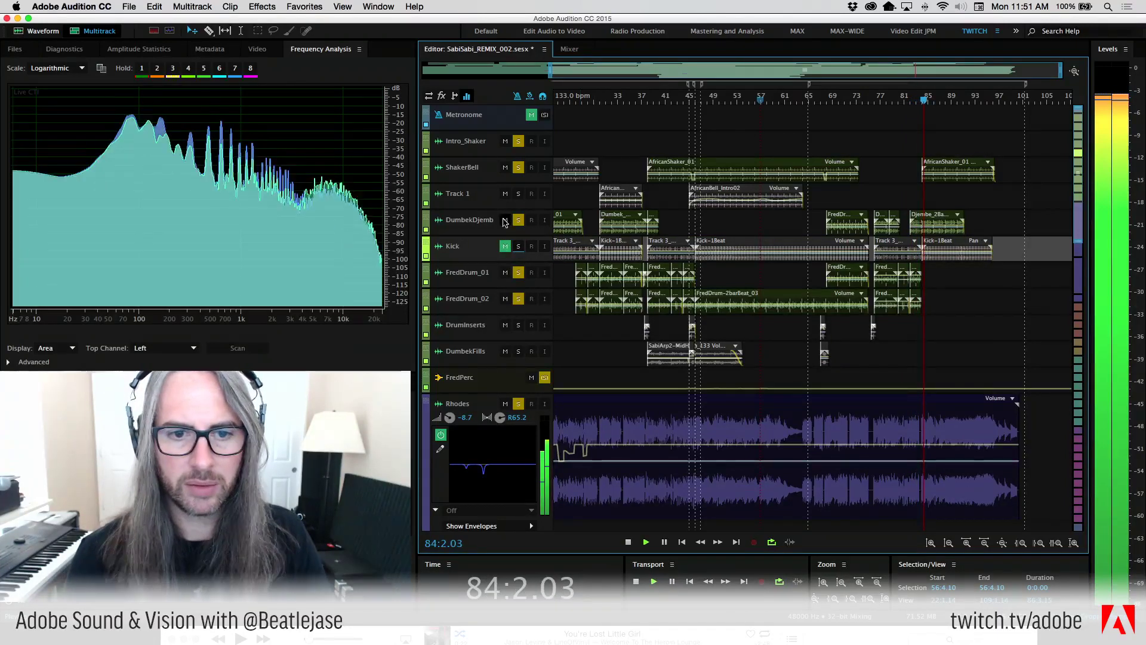
# Enlarge the DumbekDjemb track and play the mix from 83:1.12 to hear the drum against the other tracks
pyautogui.moveTo(506, 234); pyautogui.dragTo(506, 299)
pyautogui.click(926, 115)
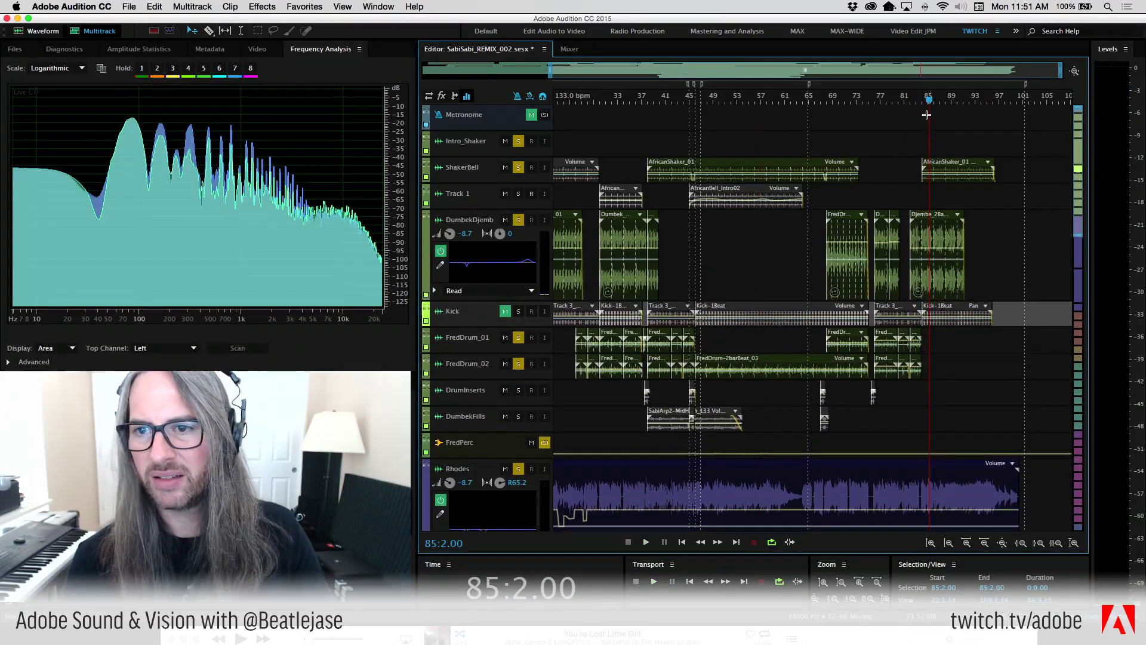
pyautogui.click(918, 104)
pyautogui.press('space')
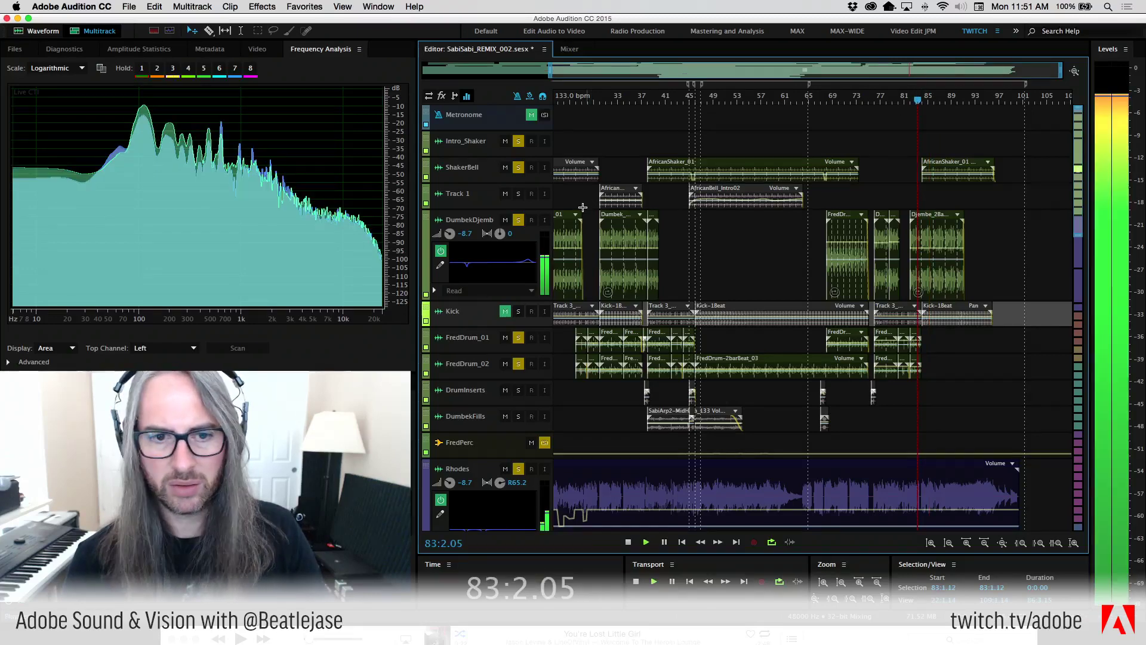
pyautogui.press('space')
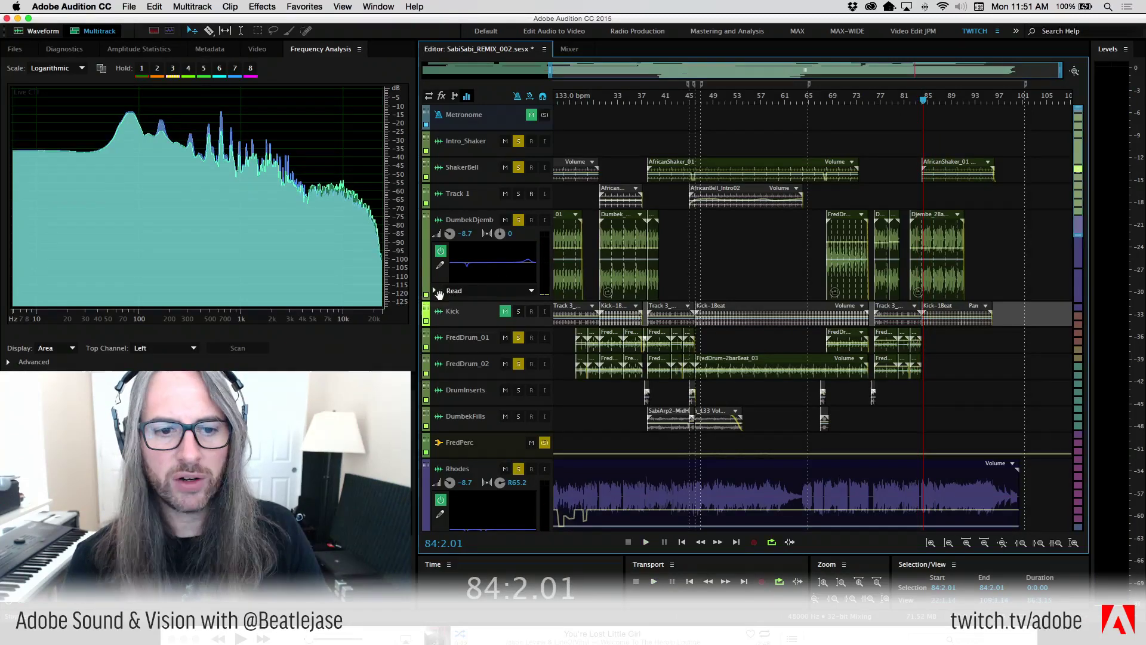
# Check the DumbekDjemb track's automation lane, hide it again, and replay the mix from 81:4.05
pyautogui.click(434, 290)
pyautogui.click(435, 292)
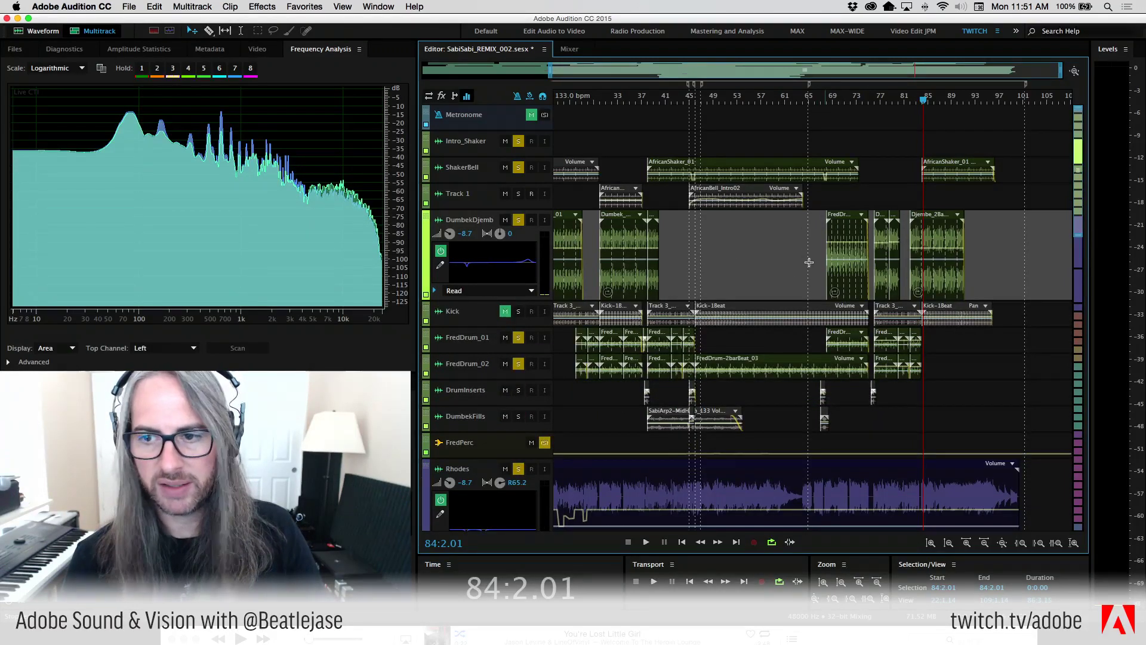
pyautogui.click(909, 100)
pyautogui.press('space')
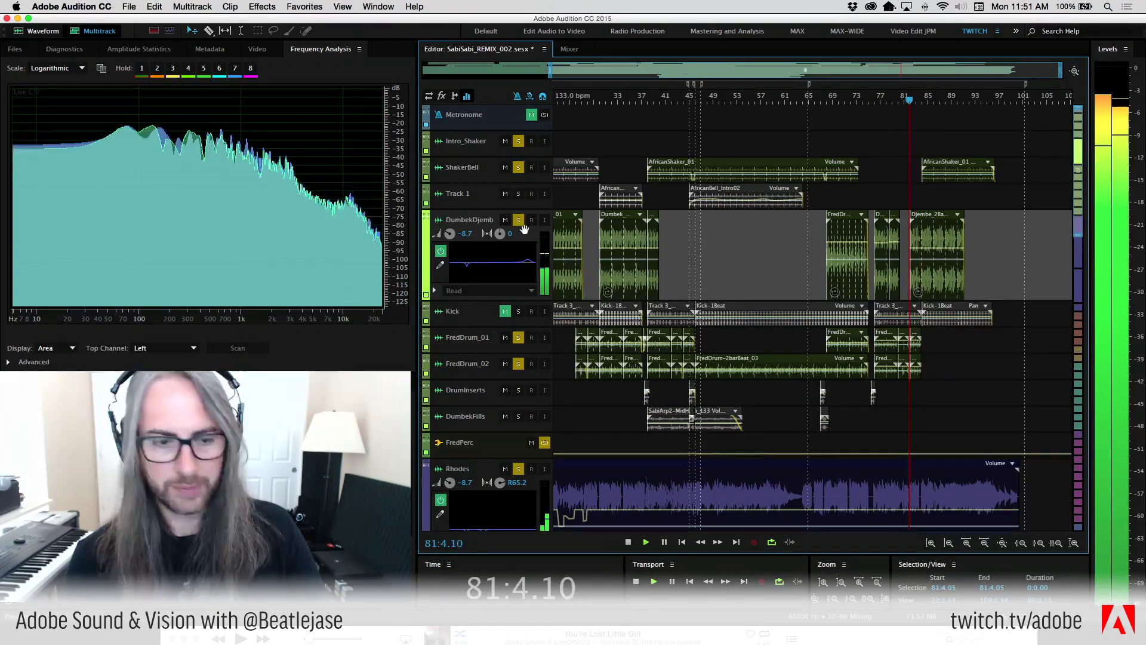
# Audition the DumbekDjemb track soloed exclusively and clear its solo
pyautogui.keyDown('super'); pyautogui.click(518, 220); pyautogui.keyUp('super')
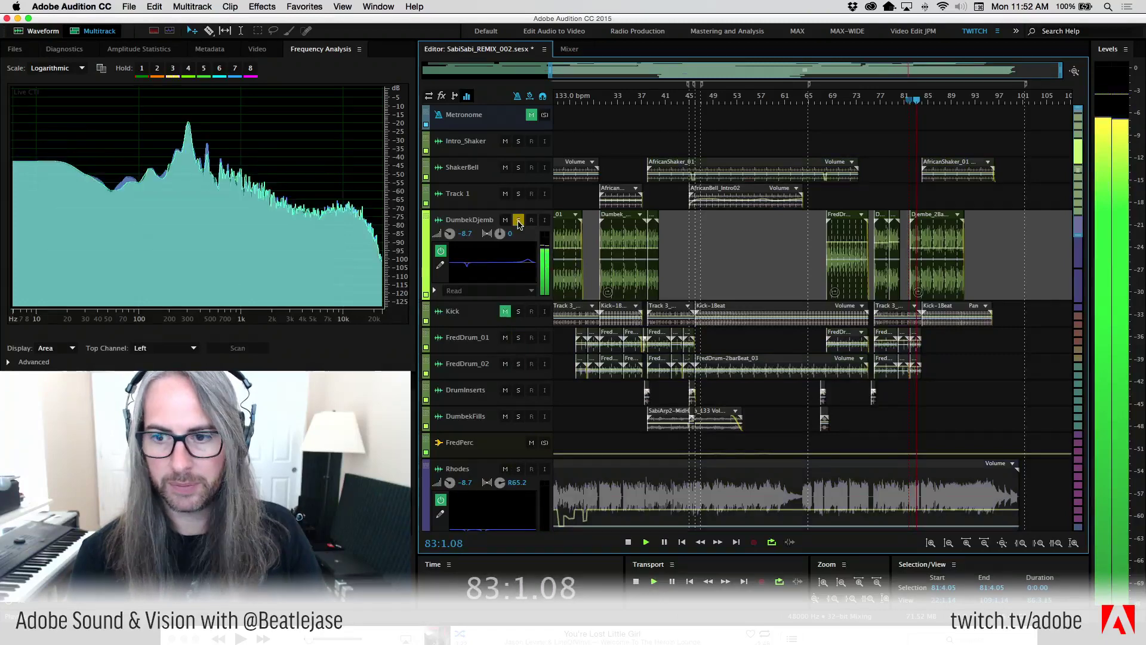
pyautogui.press('space')
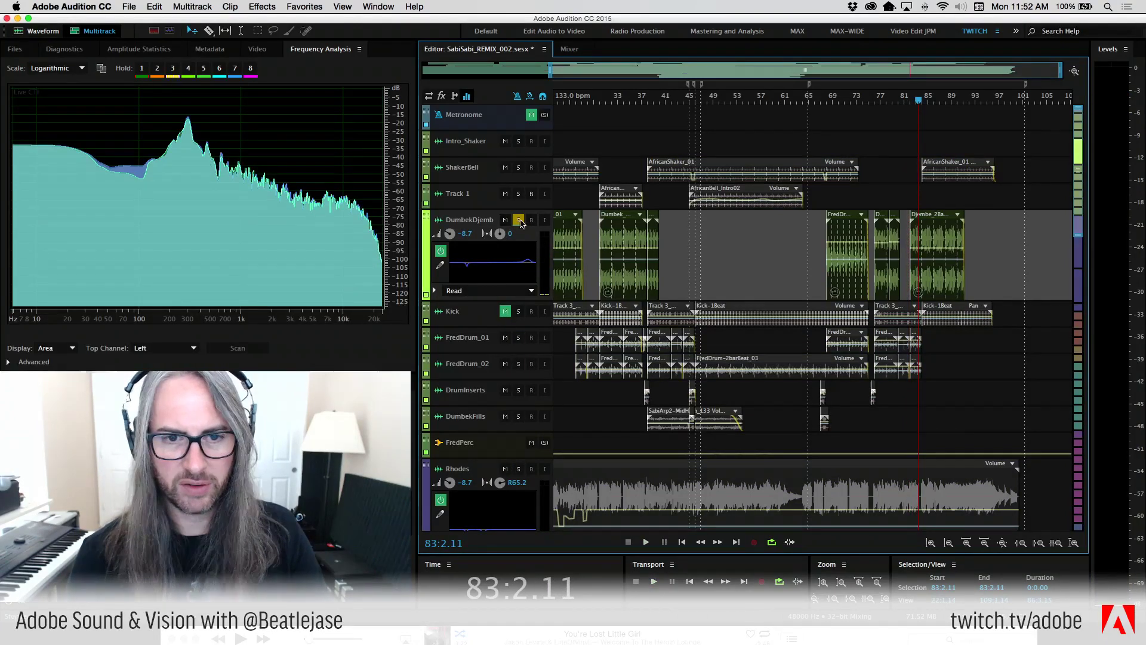
pyautogui.click(519, 221)
# Play the full mix with no tracks soloed, restarting from 76:3.12
pyautogui.press('space')
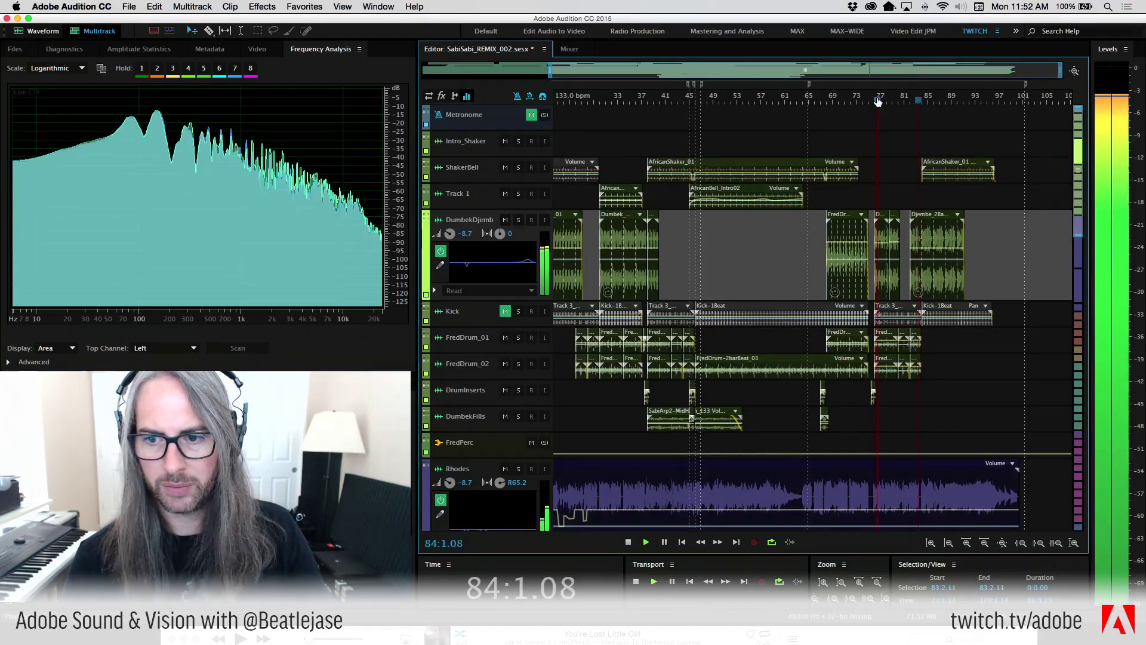
pyautogui.click(878, 99)
pyautogui.press('space')
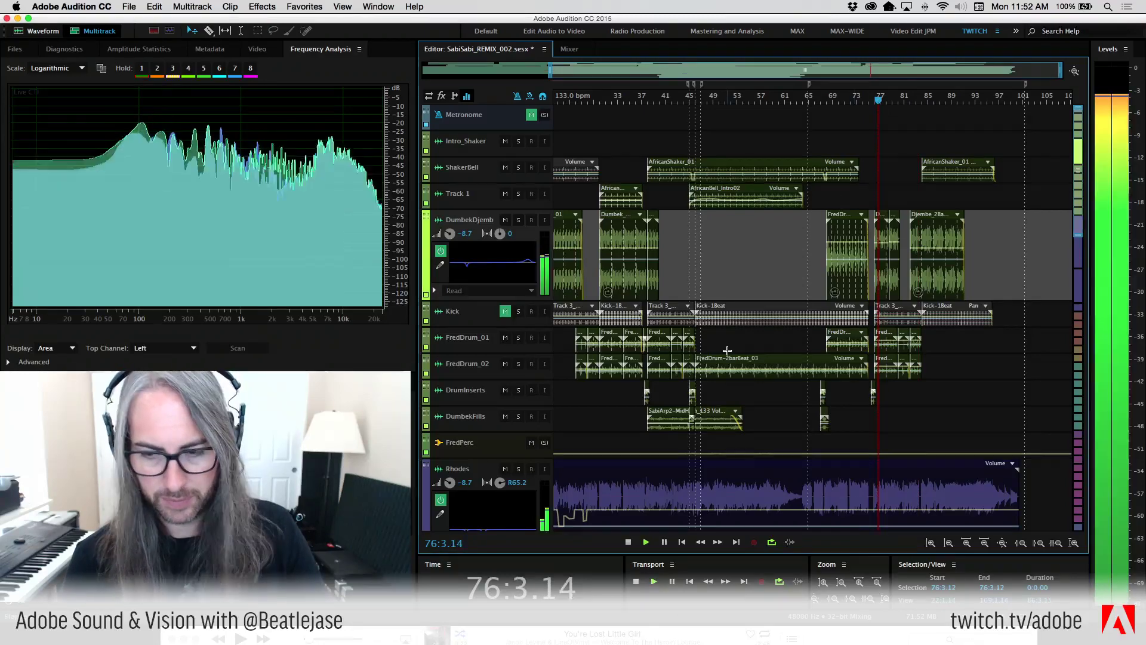
# Solo the Vocals bus and listen to the vocal tracks on their own
pyautogui.scroll(-3, 770, 376)
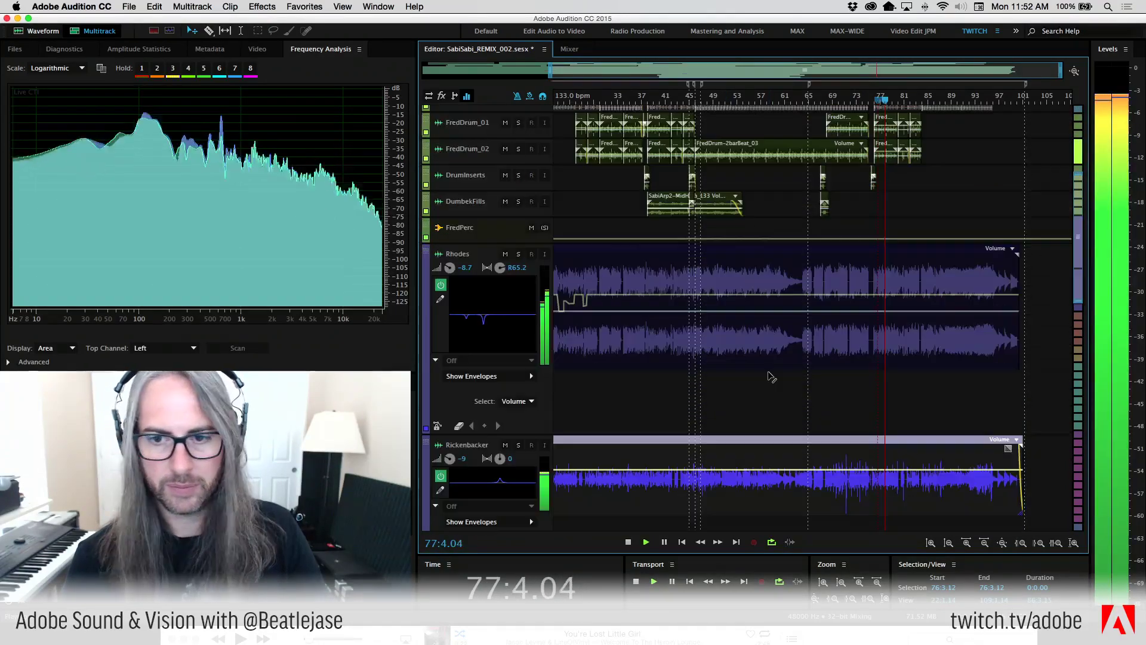
pyautogui.scroll(-3, 720, 328)
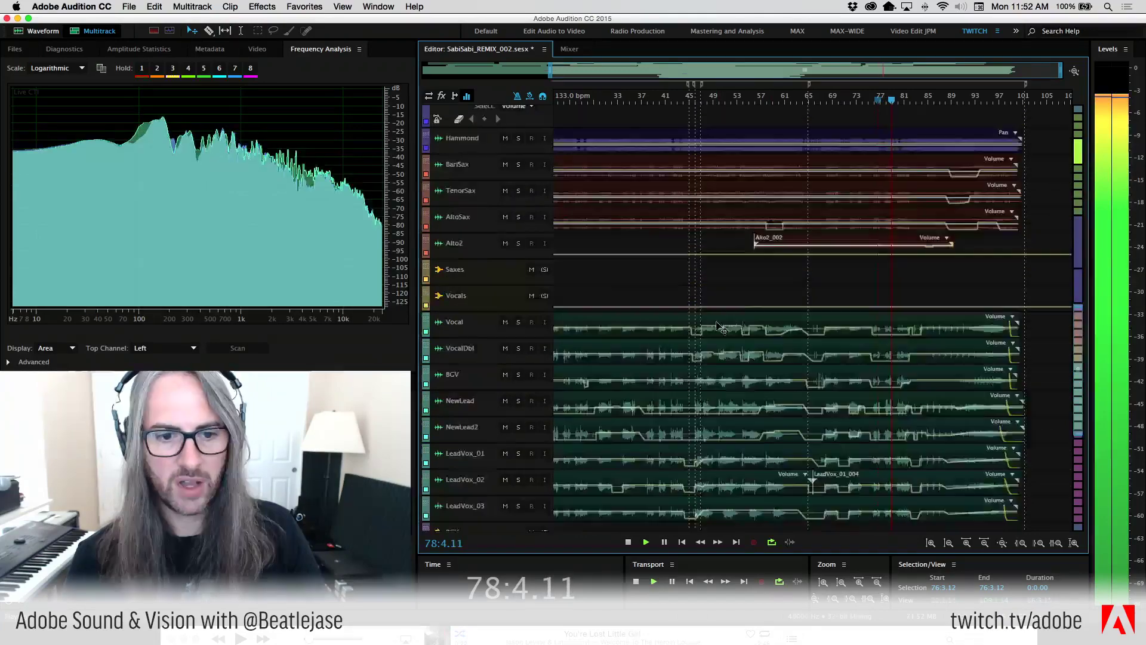
pyautogui.scroll(3, 626, 364)
pyautogui.click(544, 403)
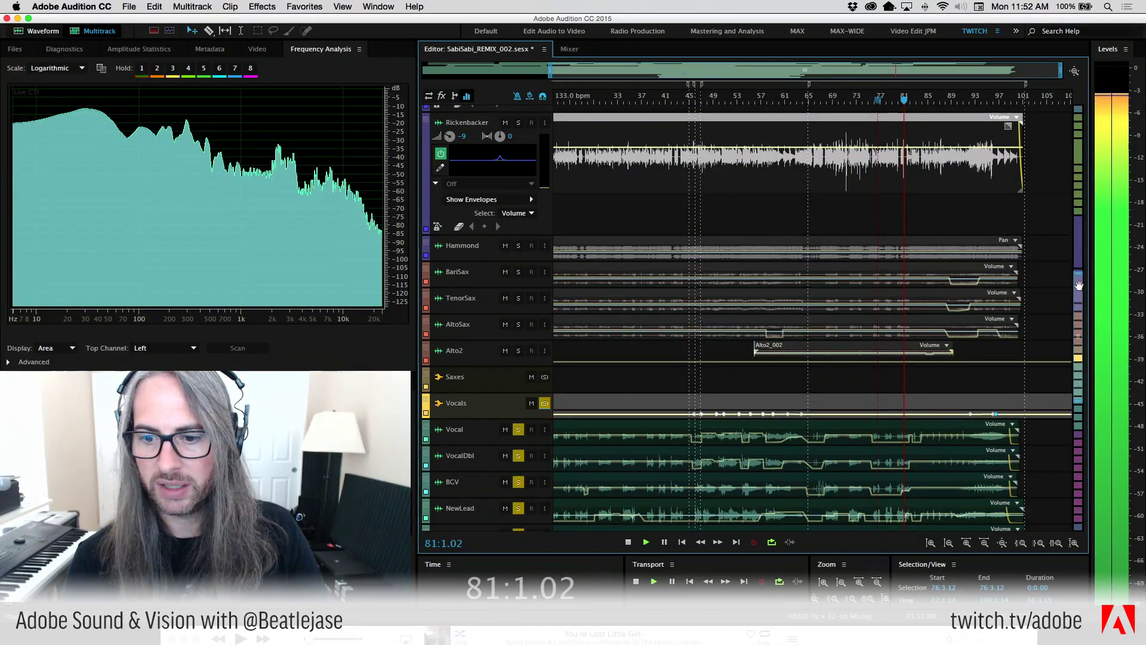
pyautogui.scroll(-3, 1082, 325)
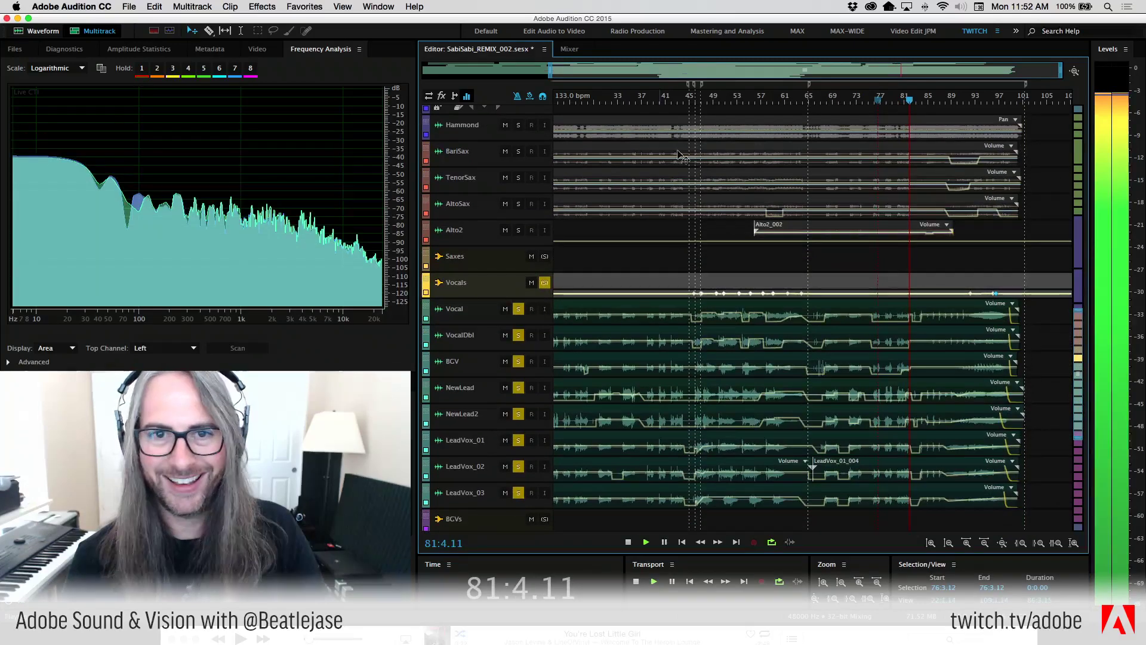
pyautogui.press('space')
# Show the session from its start and audition the soloed vocals from 5:4.09, 11:4.05 and 21:2.07
pyautogui.moveTo(436, 71); pyautogui.dragTo(424, 70)
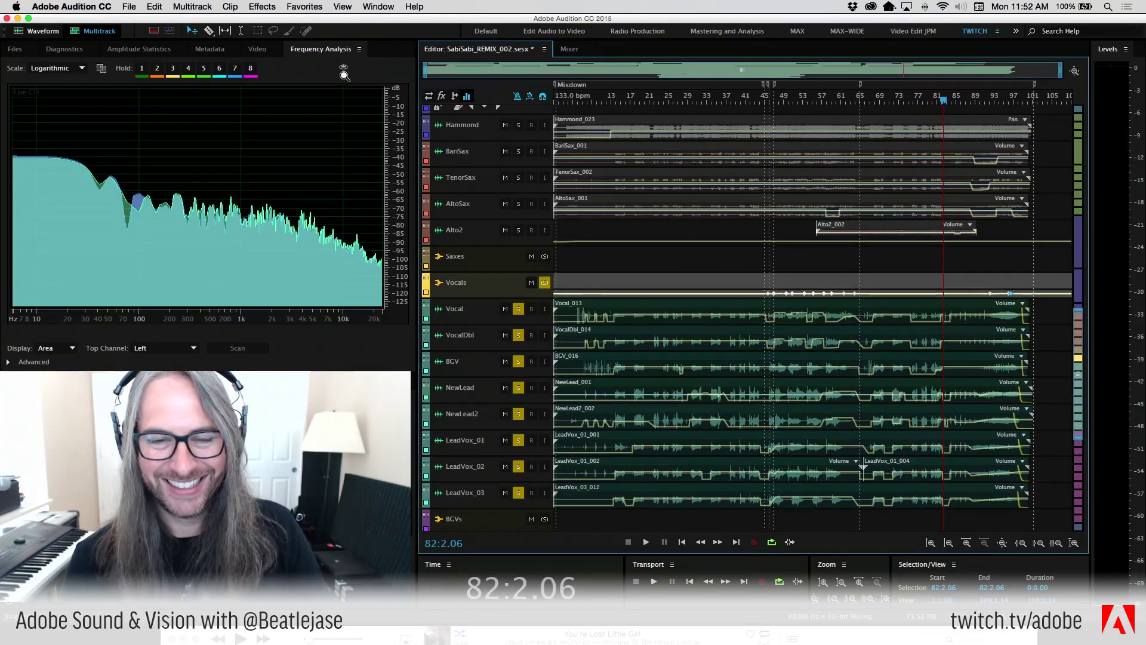
pyautogui.moveTo(561, 96); pyautogui.dragTo(576, 100)
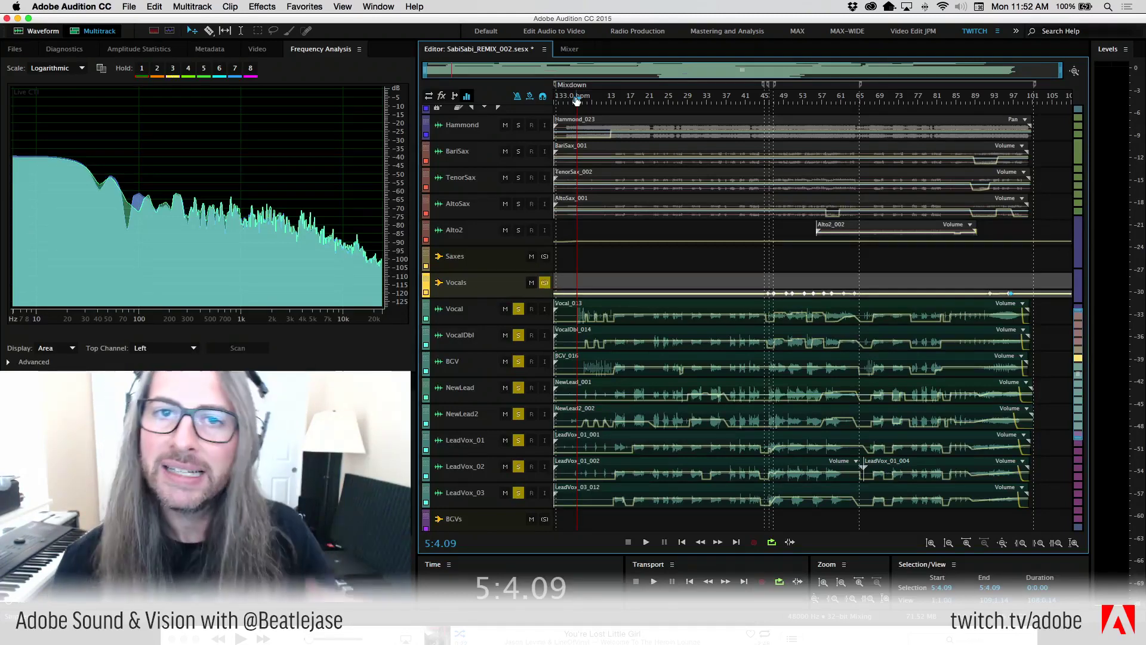
pyautogui.press('space')
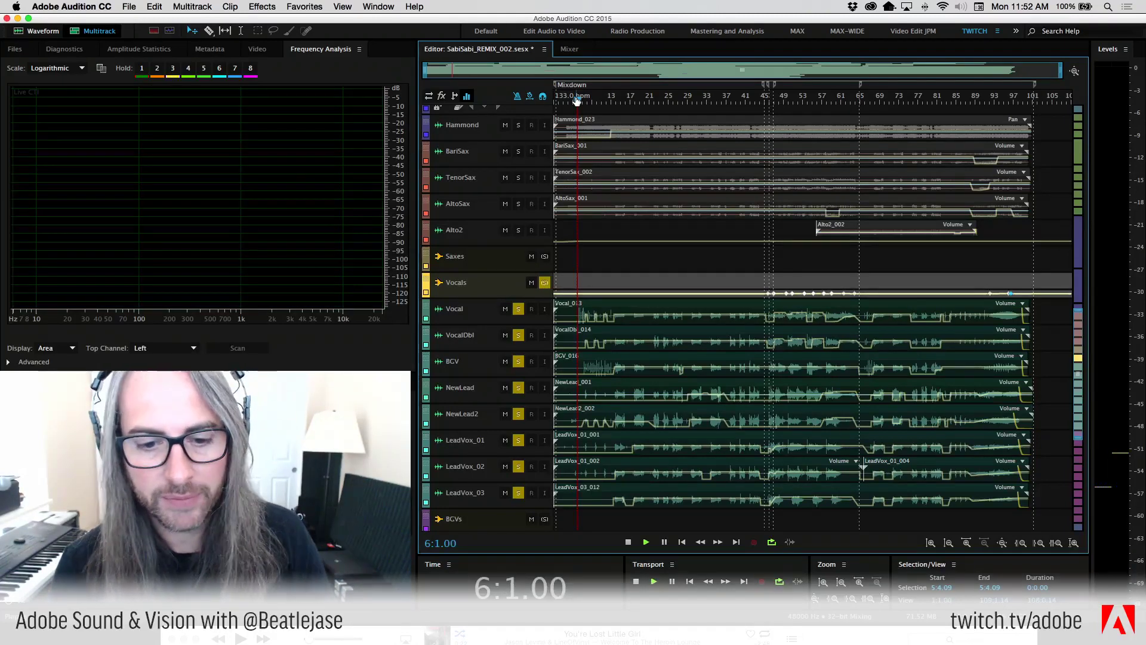
pyautogui.click(601, 99)
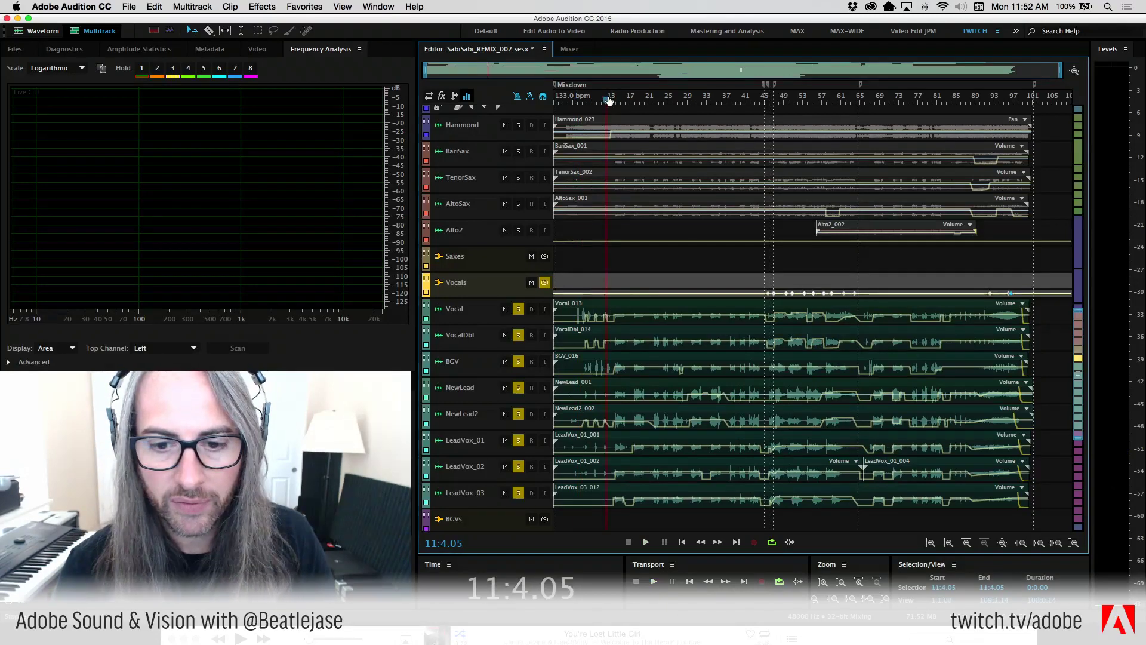
pyautogui.click(657, 103)
pyautogui.click(651, 102)
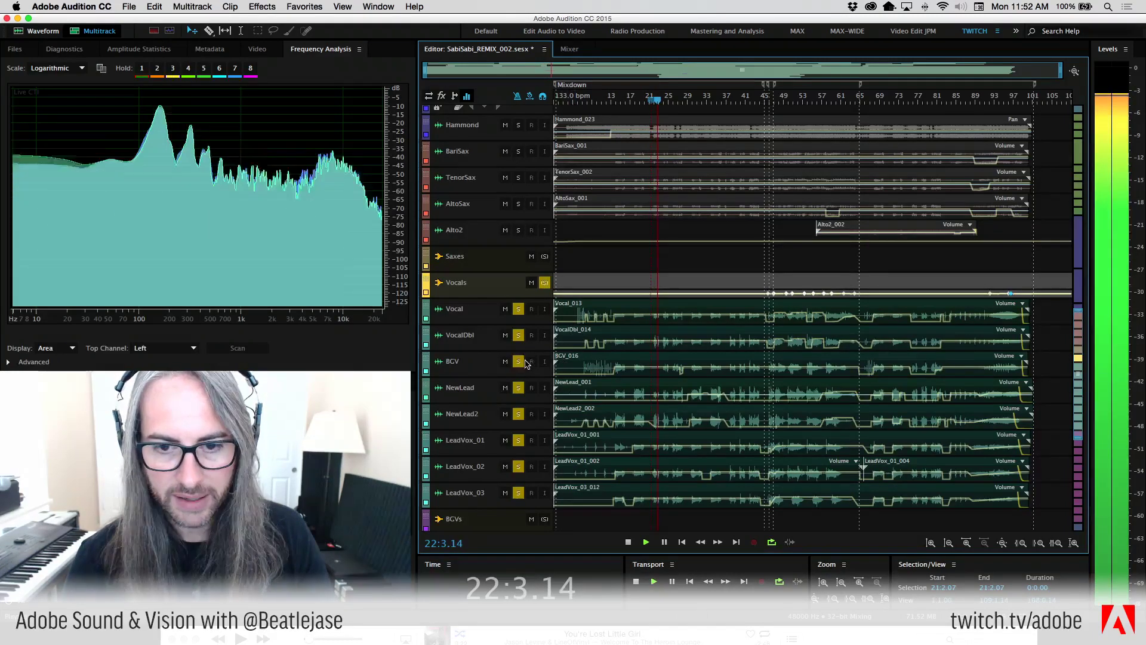
# Check the levels of the Vocals bus and the individual vocal tracks in the Mixer and return to the multitrack editor
pyautogui.click(570, 49)
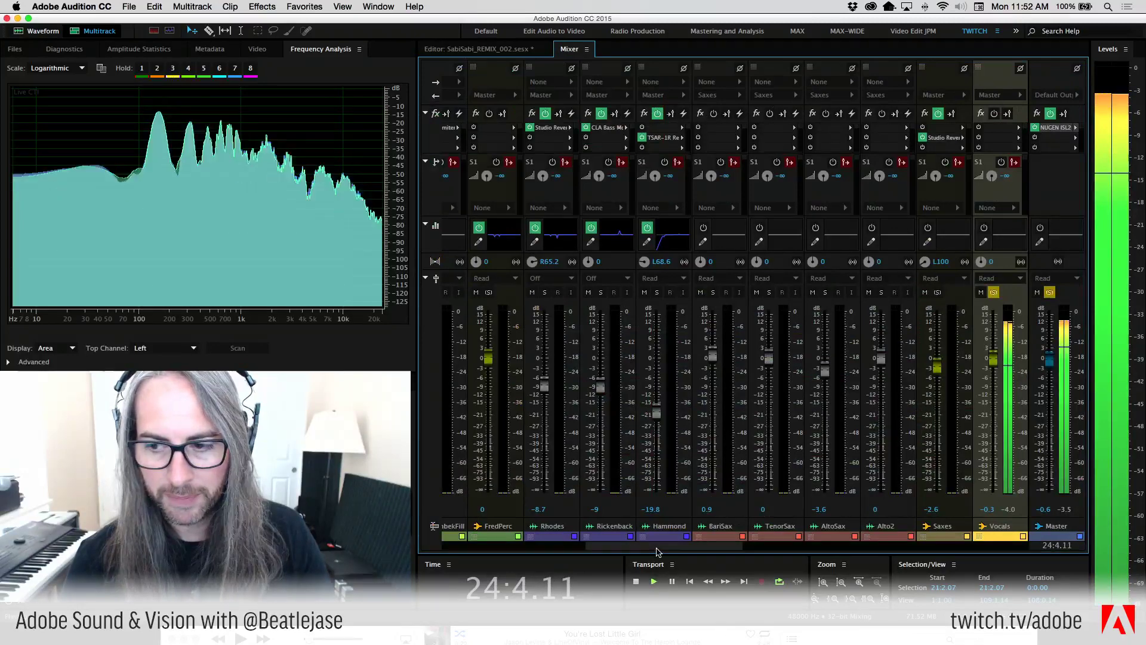
pyautogui.moveTo(642, 545); pyautogui.dragTo(755, 550)
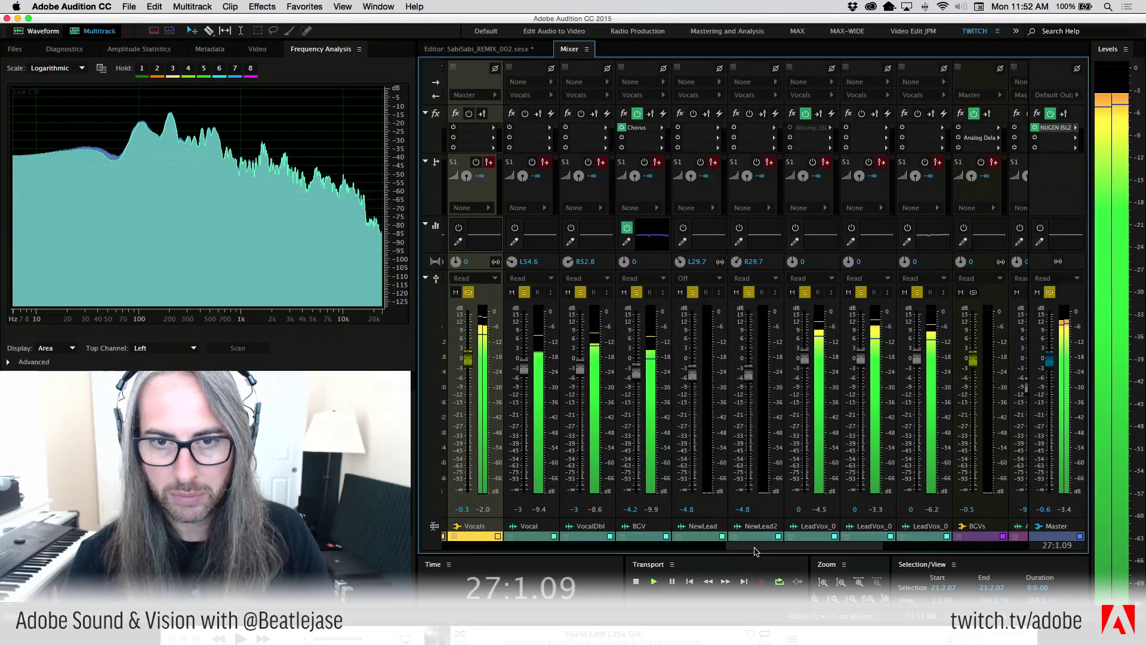
pyautogui.click(491, 52)
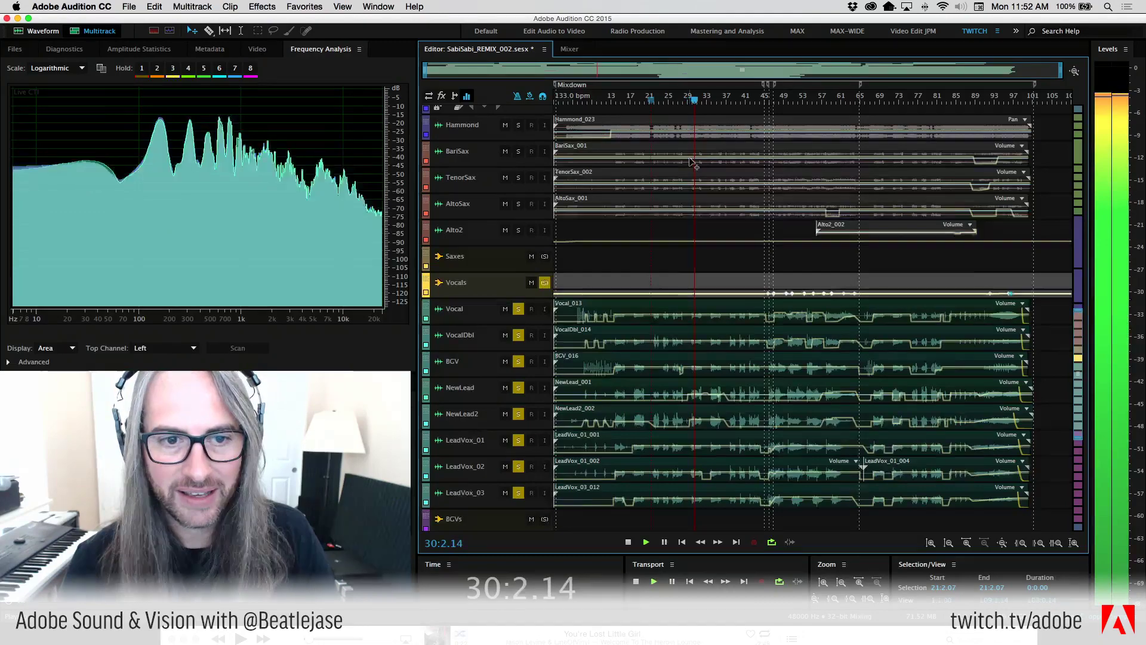
# Add the Rickenbacker and Rhodes tracks to the soloed vocals during playback
pyautogui.scroll(1, 693, 161)
pyautogui.scroll(2, 518, 160)
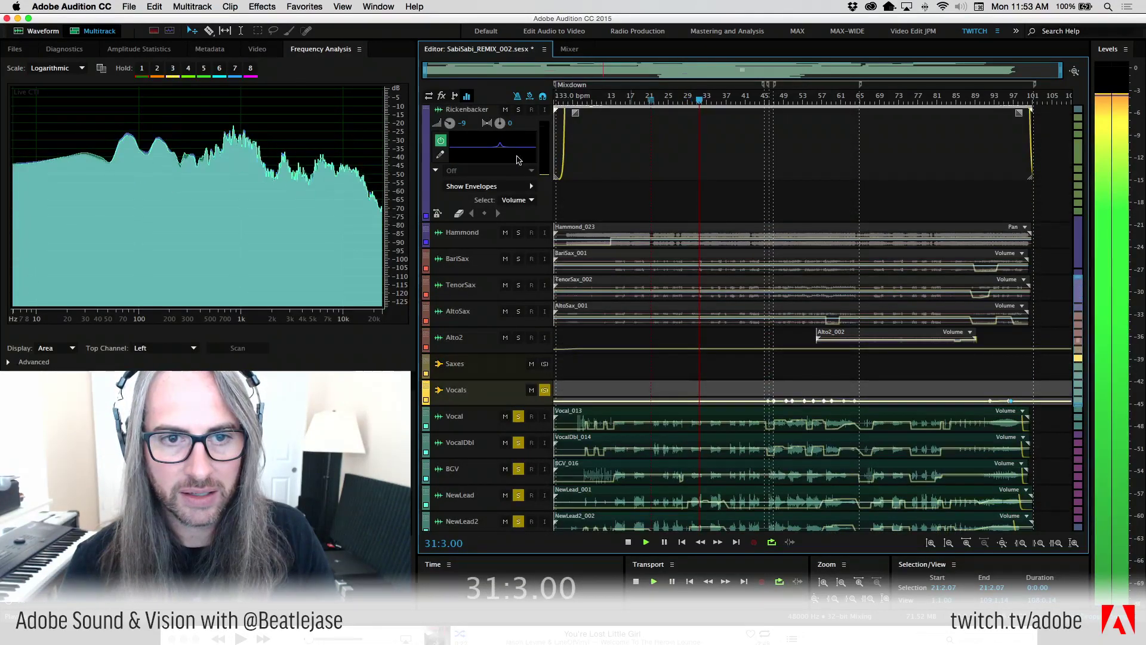
pyautogui.click(519, 109)
pyautogui.click(597, 155)
pyautogui.scroll(4, 728, 246)
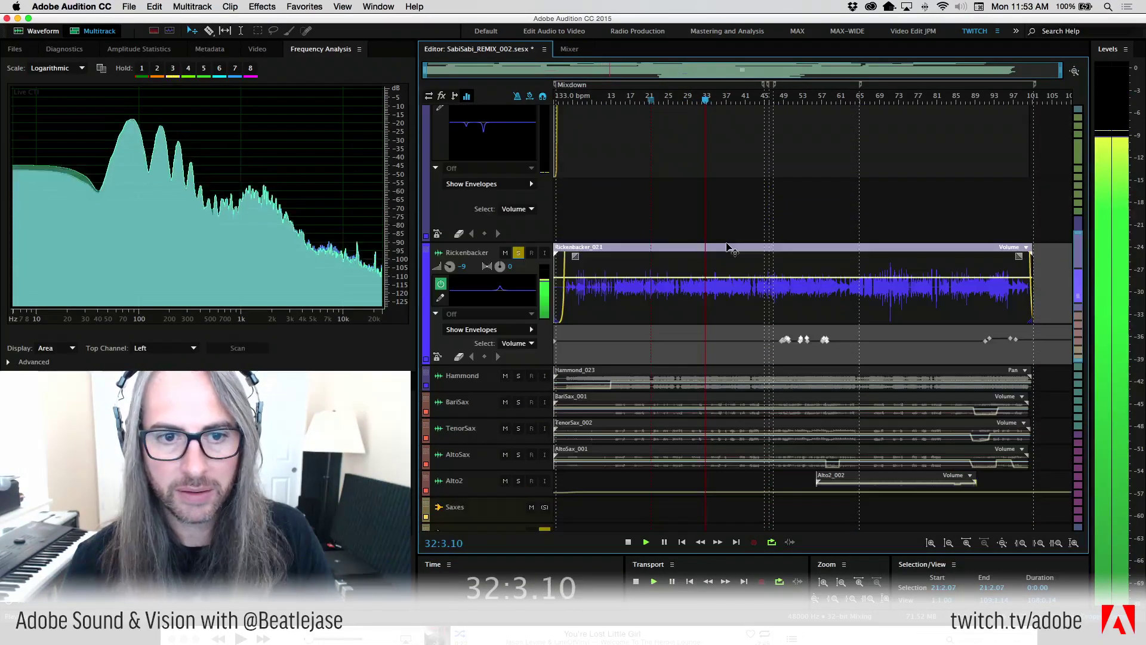
pyautogui.scroll(6, 730, 247)
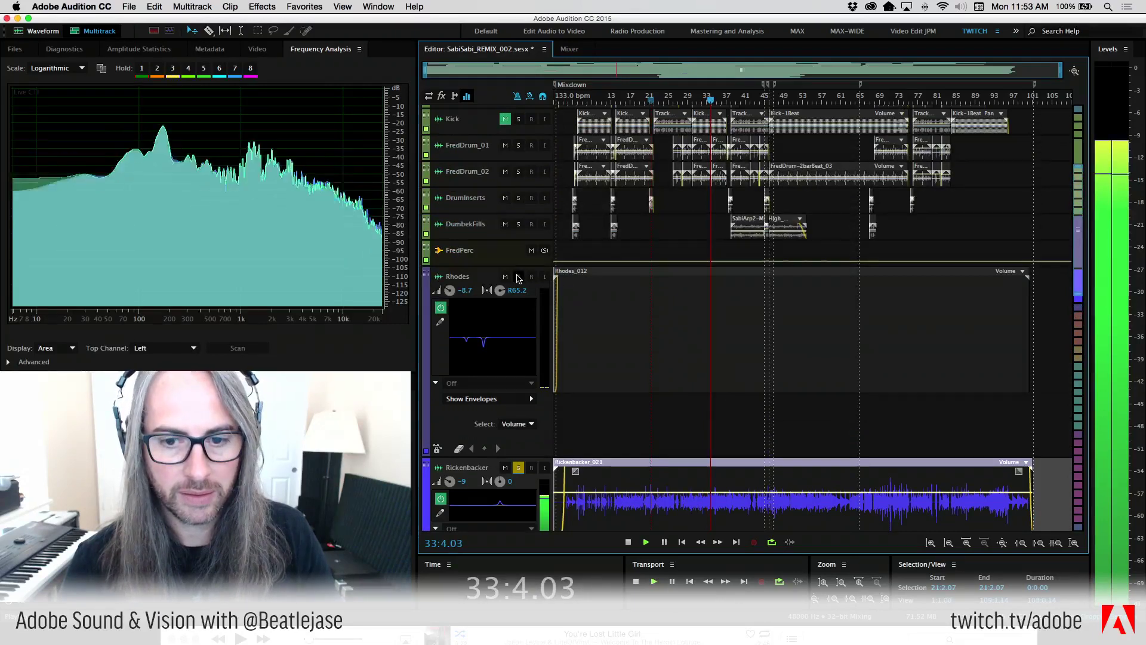
pyautogui.click(518, 276)
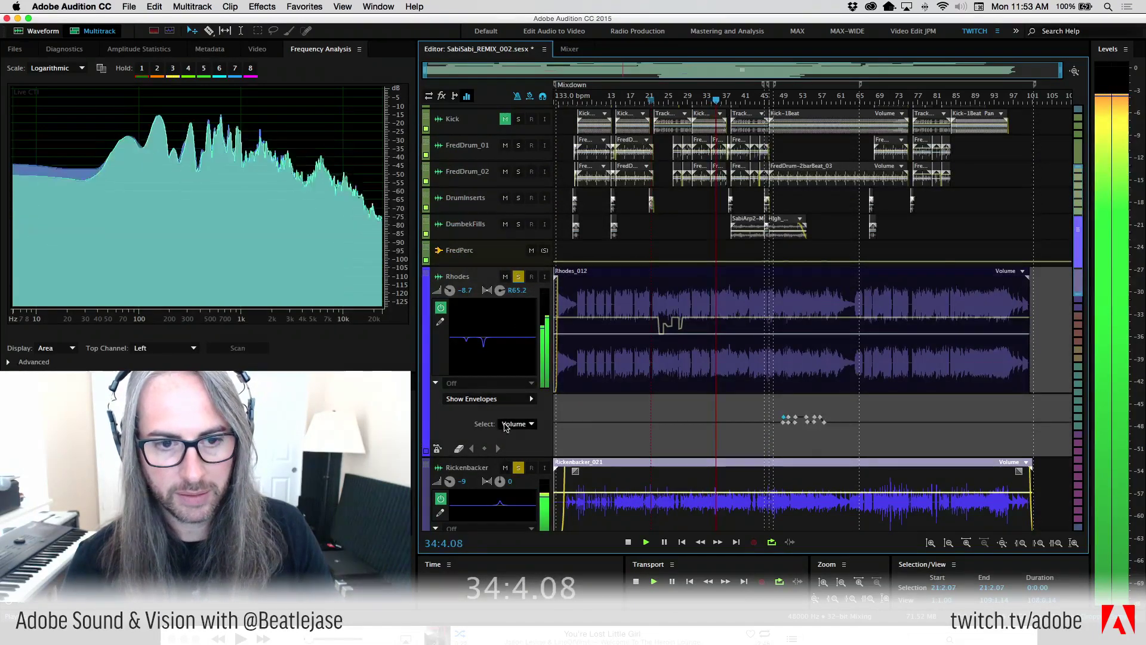
pyautogui.moveTo(450, 292)
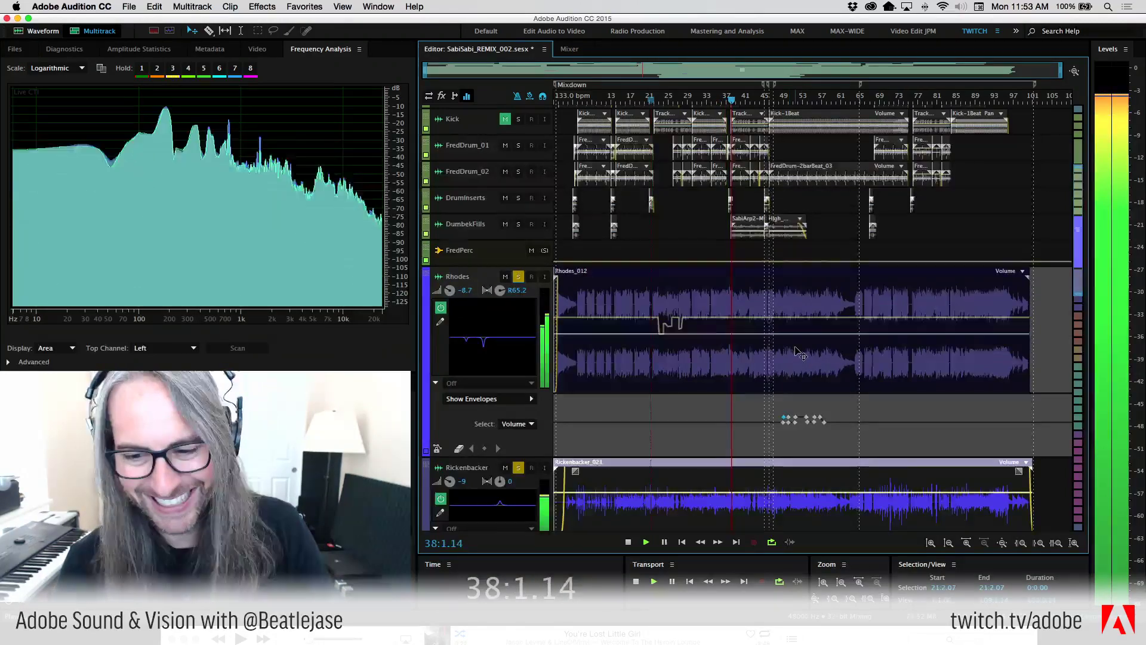
# Solo the BGVs bus along with the other tracks, mute it, and keep listening up to 64:2.00
pyautogui.scroll(-5, 801, 355)
pyautogui.scroll(-5, 798, 352)
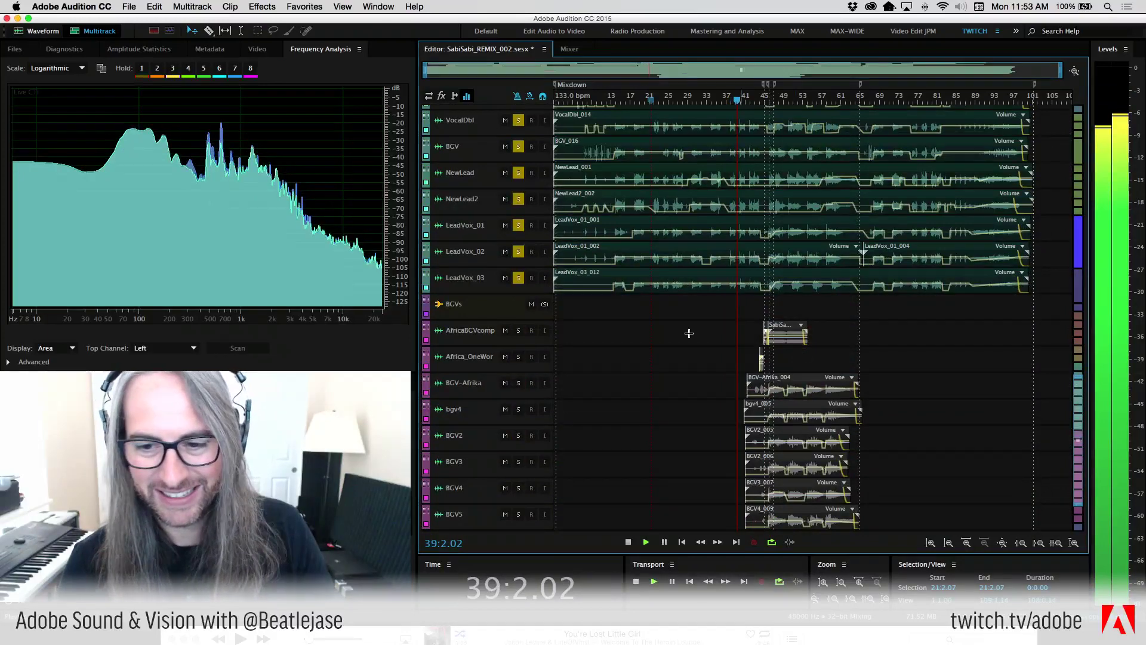
pyautogui.scroll(-2, 686, 331)
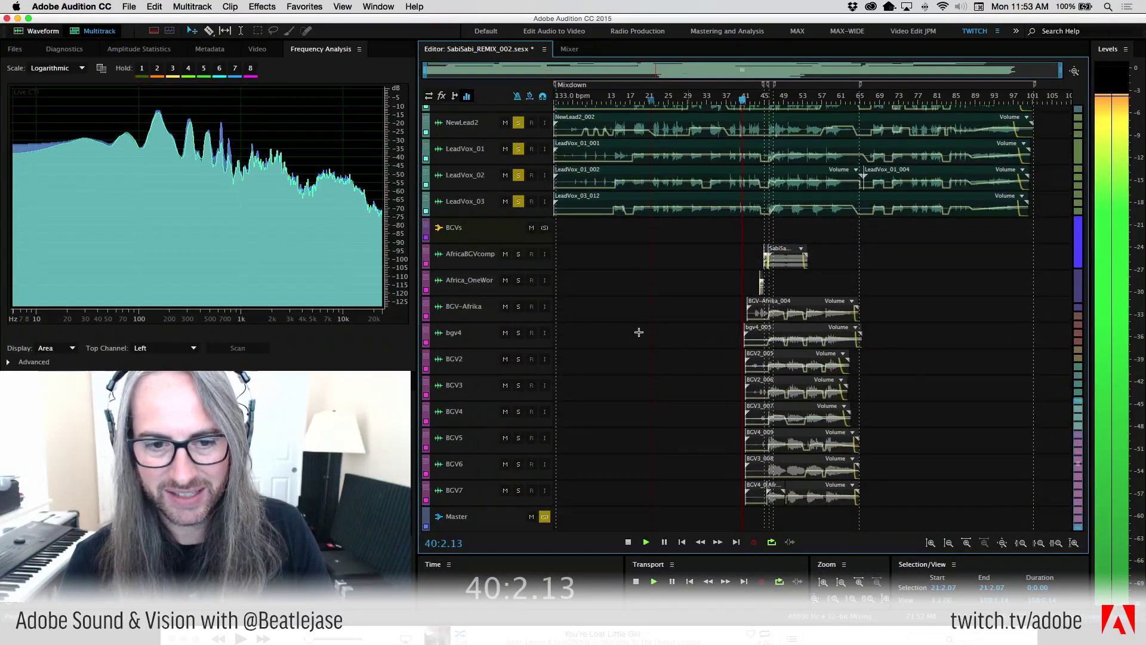
pyautogui.click(544, 227)
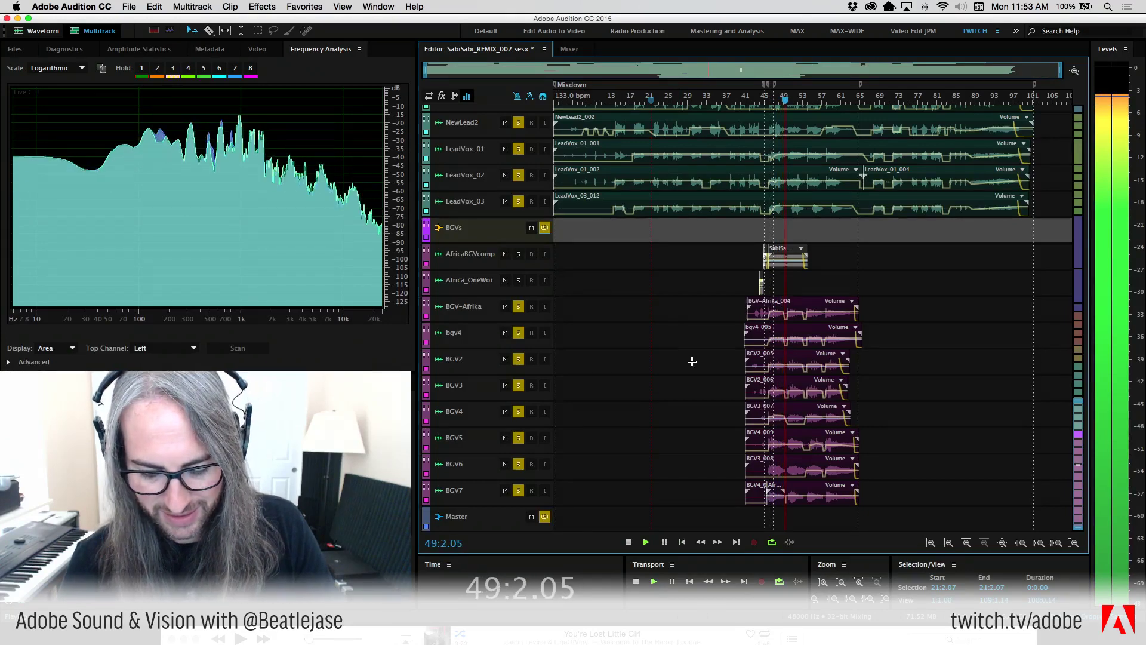
pyautogui.click(531, 228)
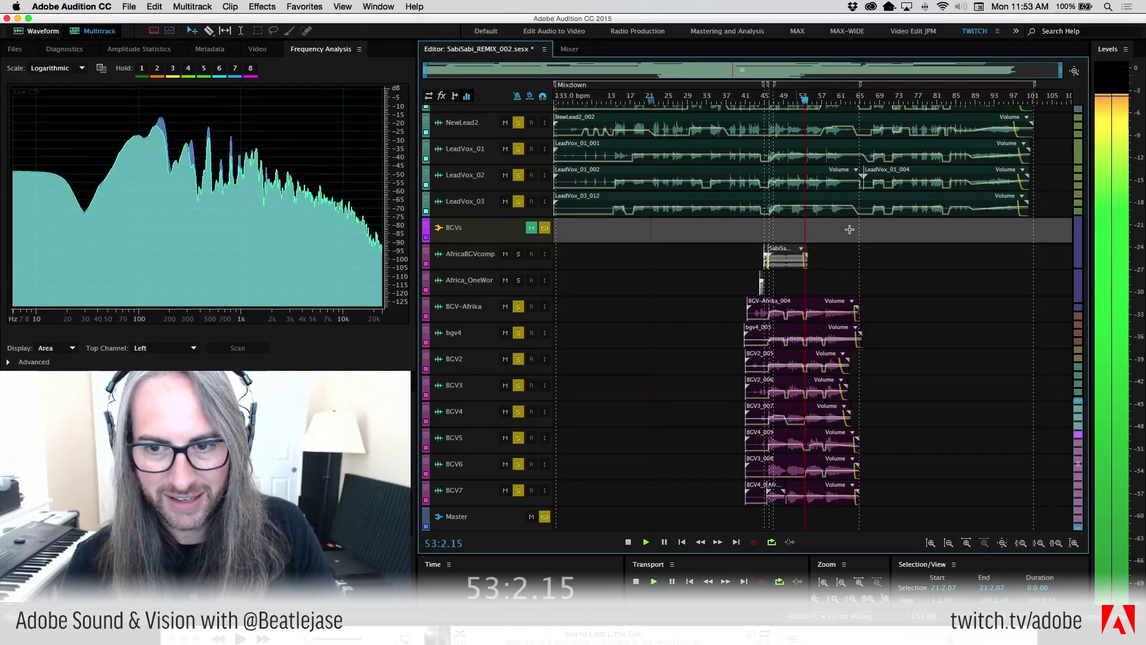
pyautogui.scroll(5, 966, 272)
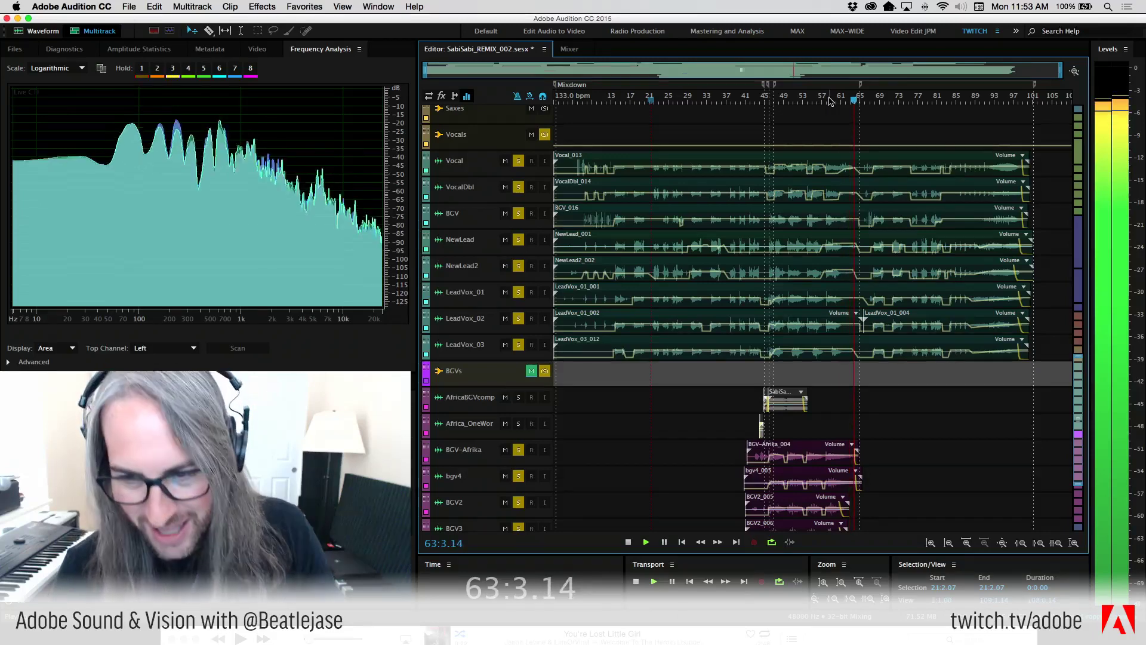
pyautogui.press('space')
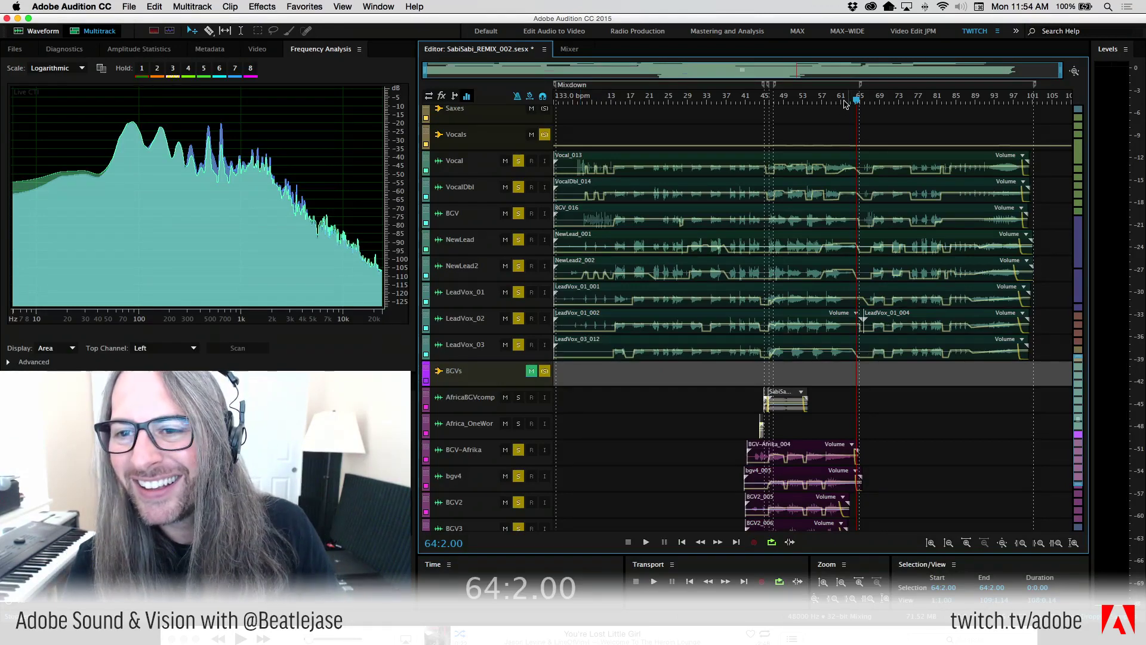
# Listen to the soloed vocals, bass and Rhodes in stretches from 64:2.00 to 74:1.04 and return to the whole-session view
pyautogui.moveTo(845, 104); pyautogui.dragTo(1051, 107)
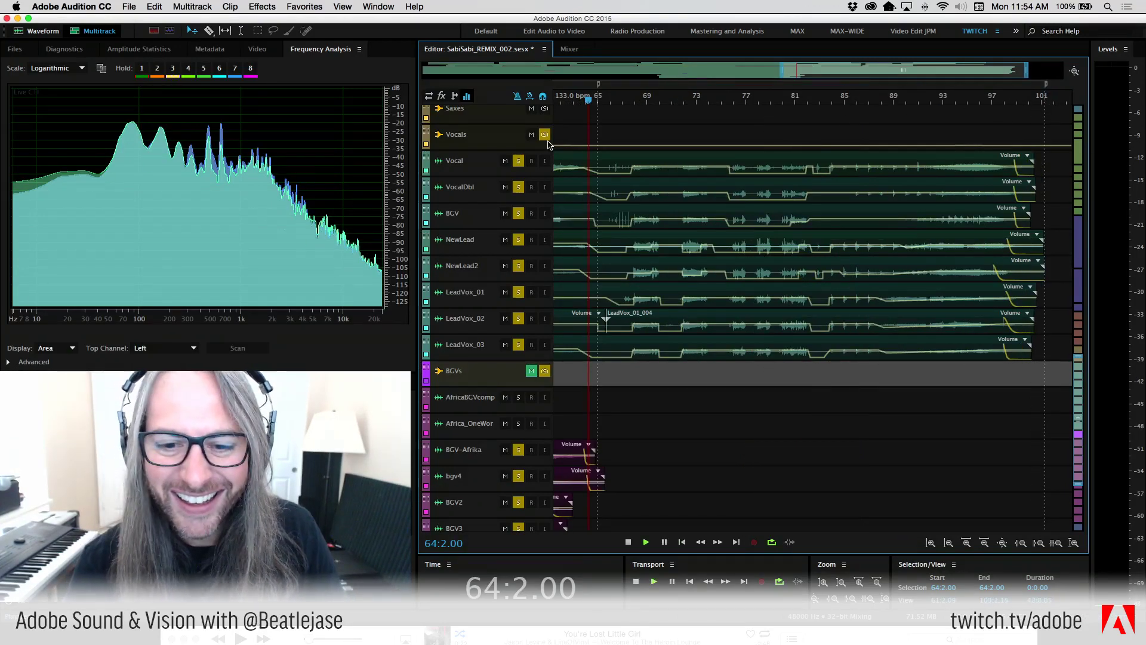
pyautogui.press('space')
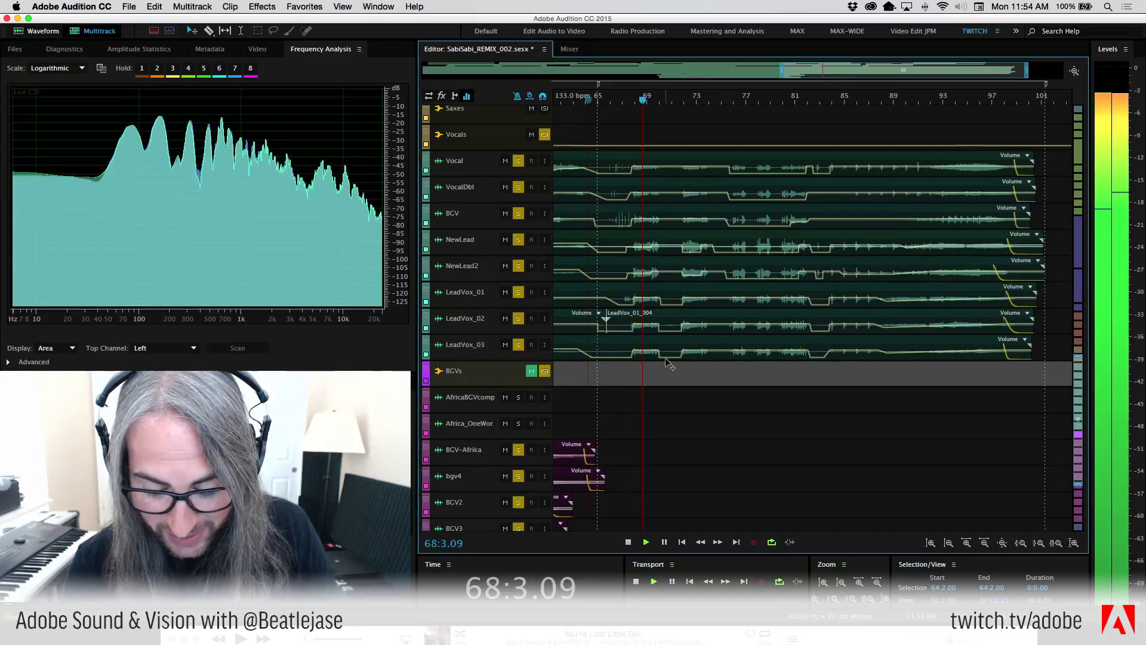
pyautogui.press('space')
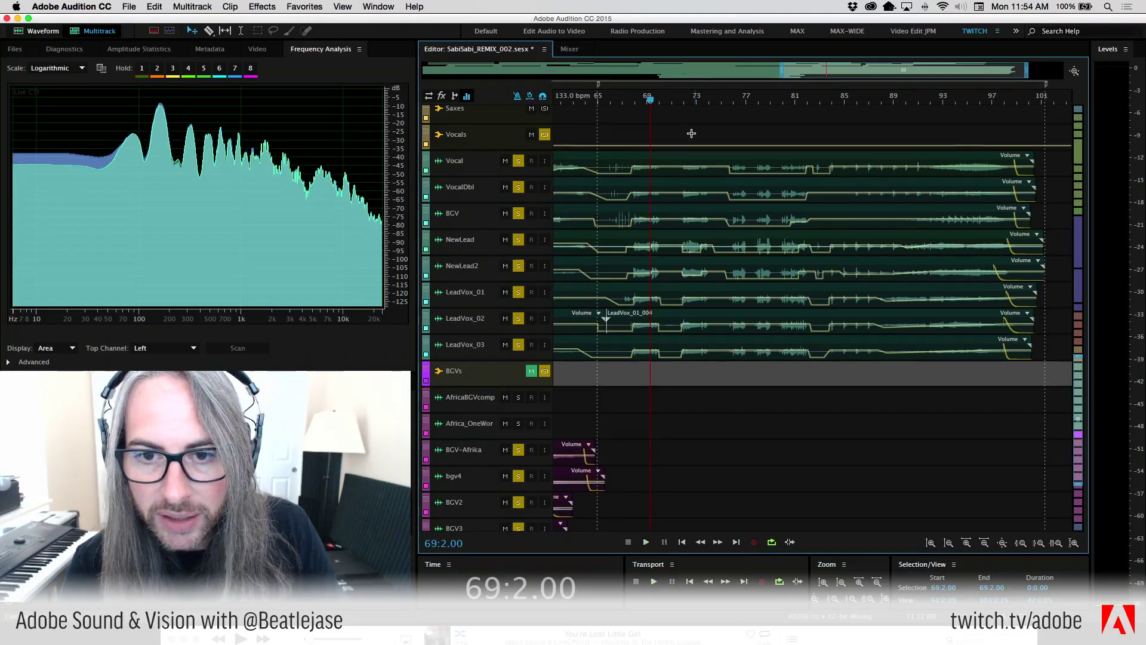
pyautogui.press('space')
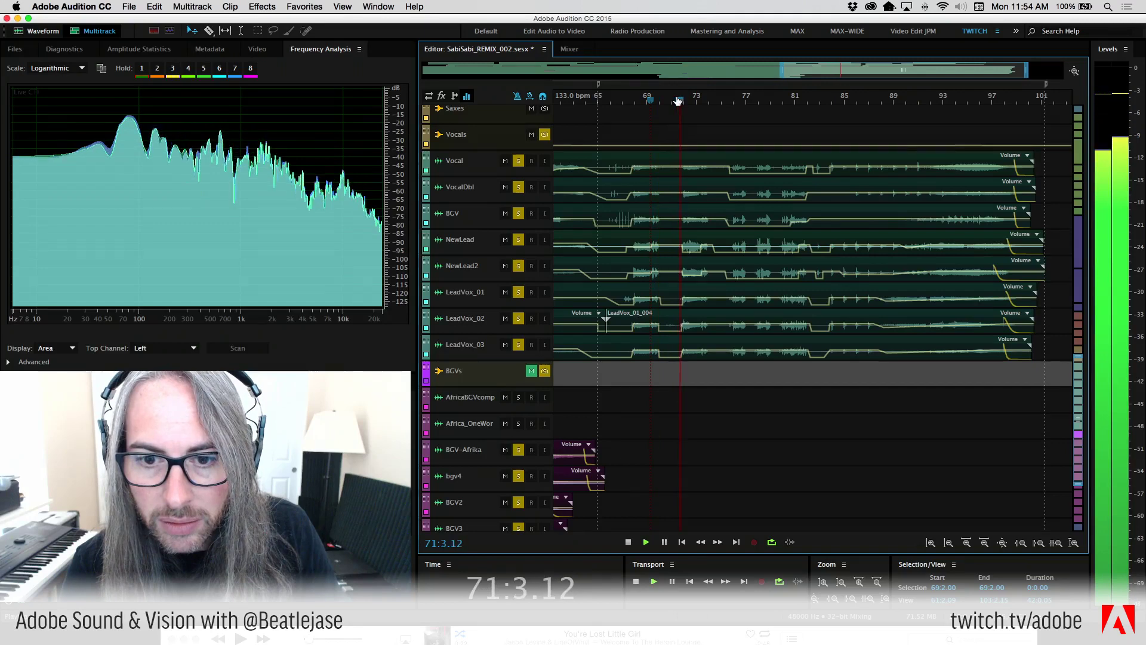
pyautogui.click(680, 101)
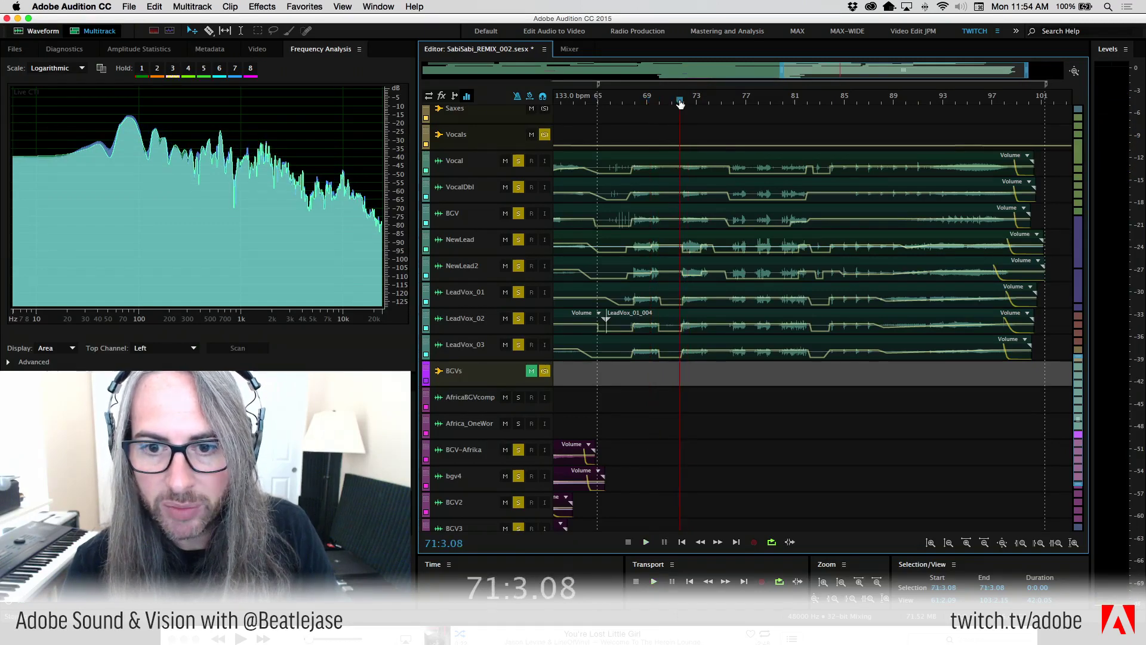
pyautogui.press('space')
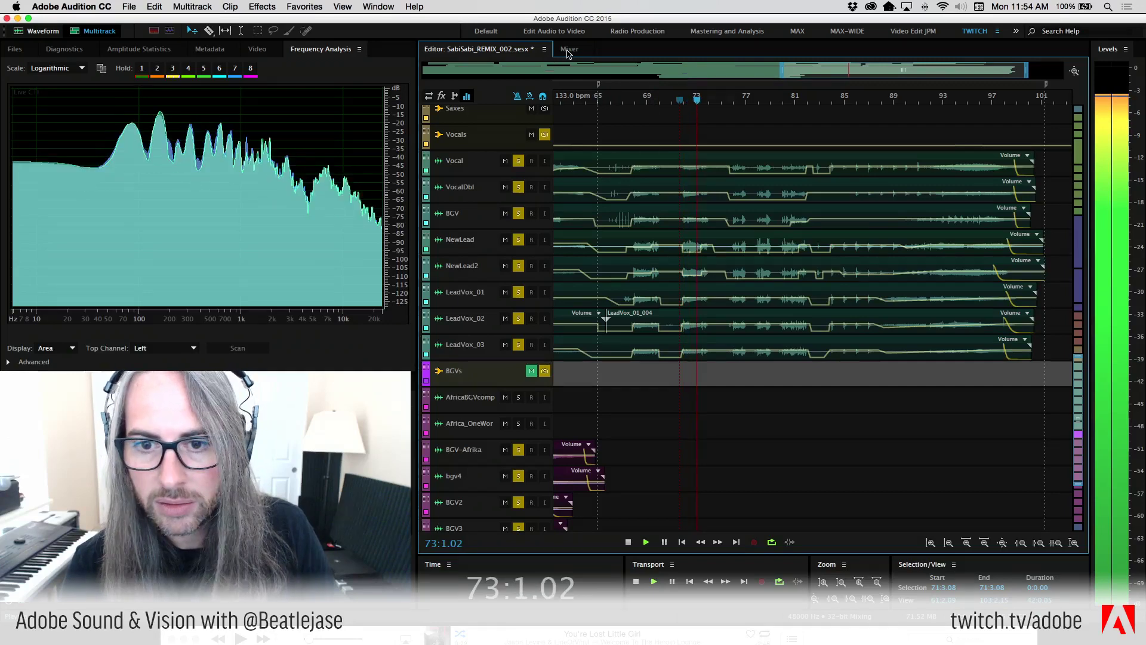
pyautogui.press('space')
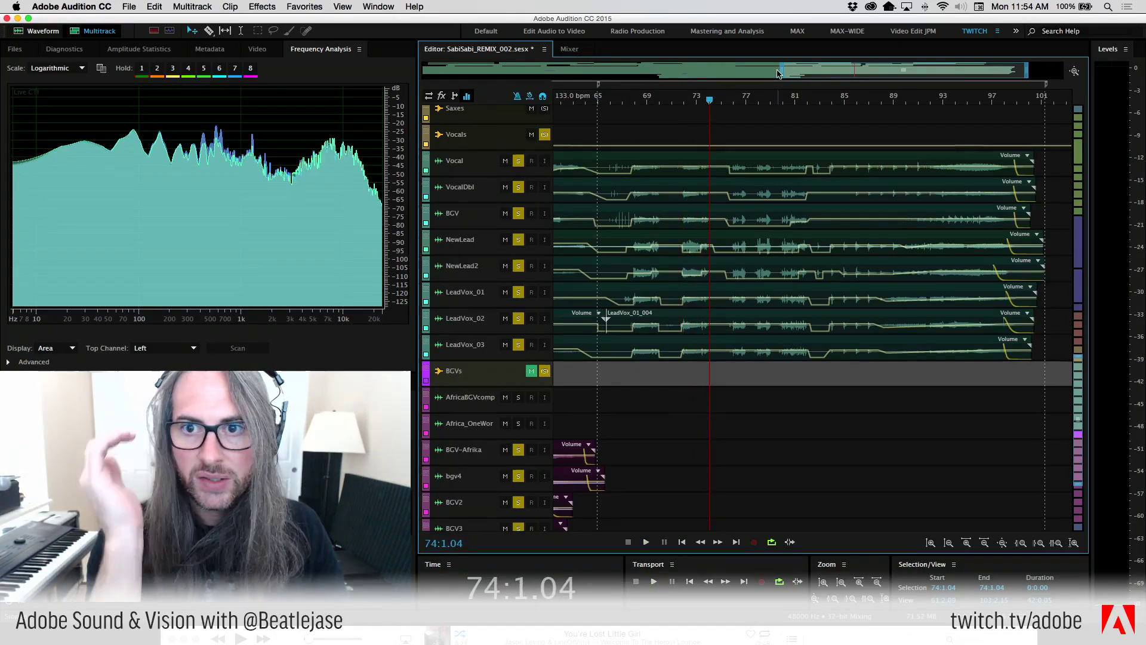
pyautogui.moveTo(782, 75); pyautogui.dragTo(424, 71)
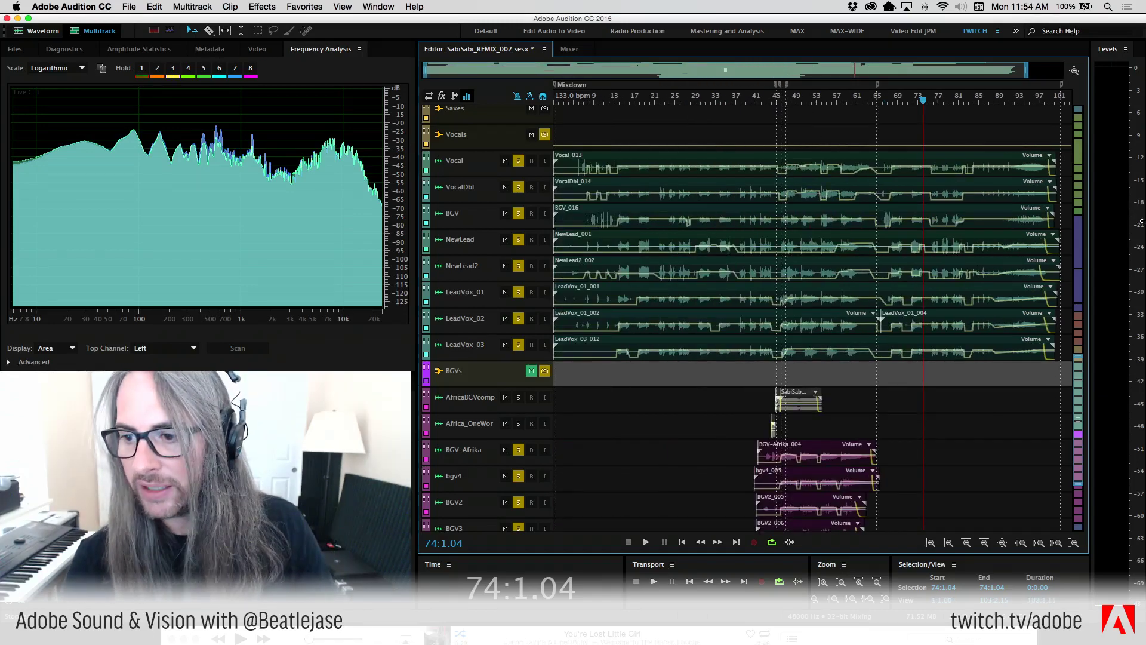
# Clear the solo state of all tracks from the Master track and mute the Vocals bus
pyautogui.scroll(5, 1080, 358)
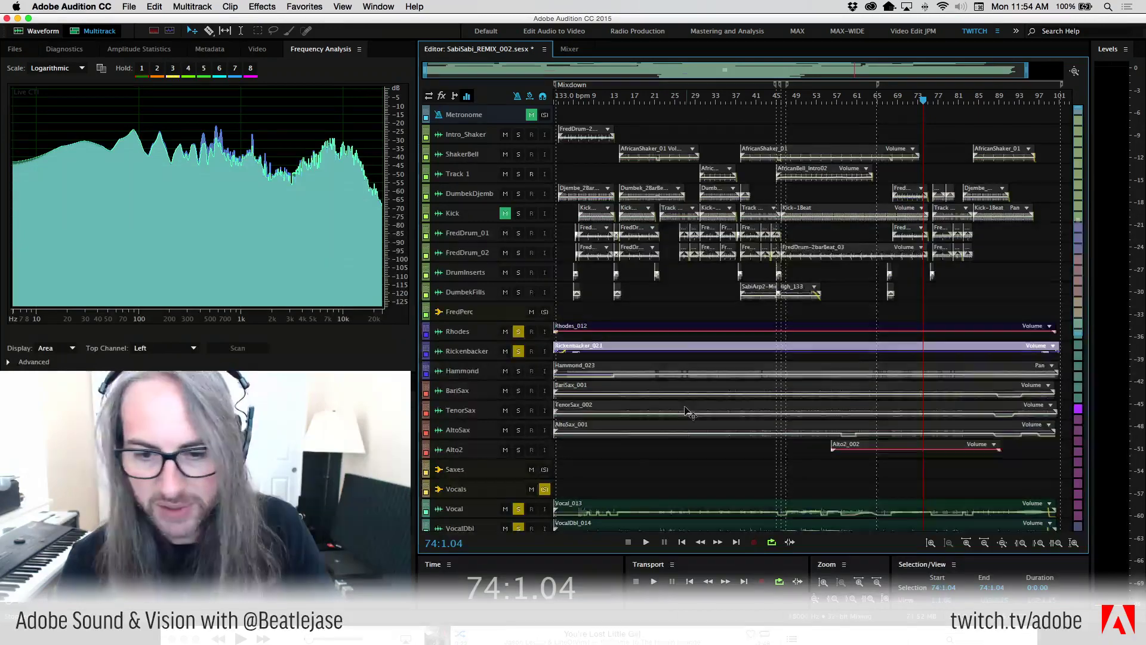
pyautogui.scroll(-10, 686, 411)
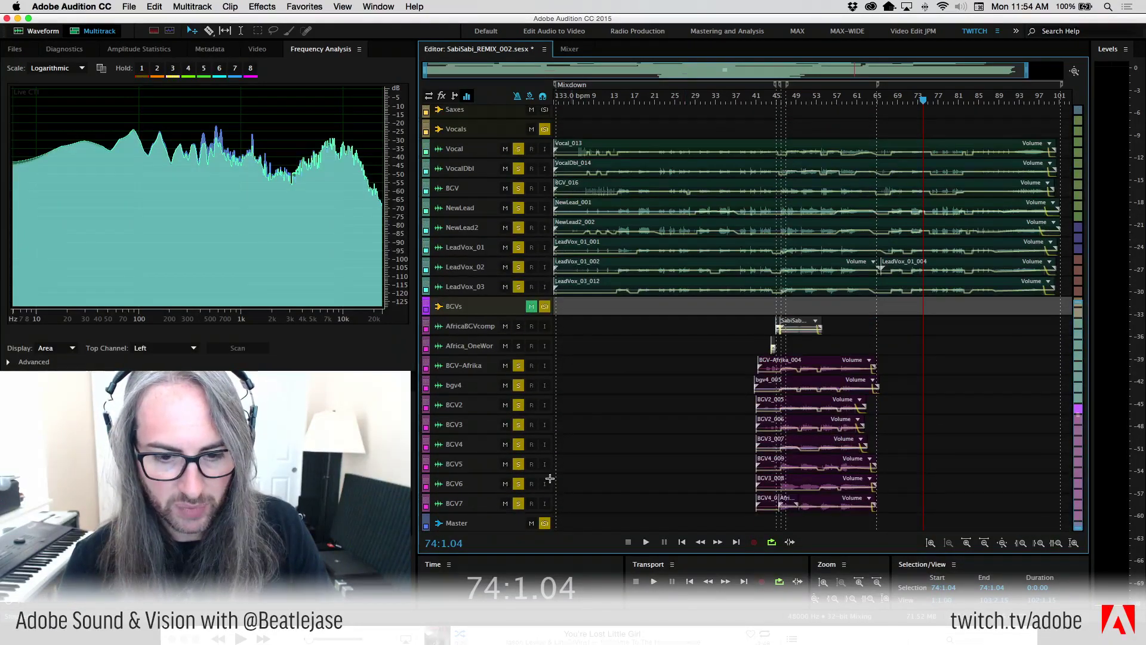
pyautogui.scroll(10, 550, 478)
pyautogui.scroll(-10, 639, 448)
pyautogui.scroll(10, 544, 529)
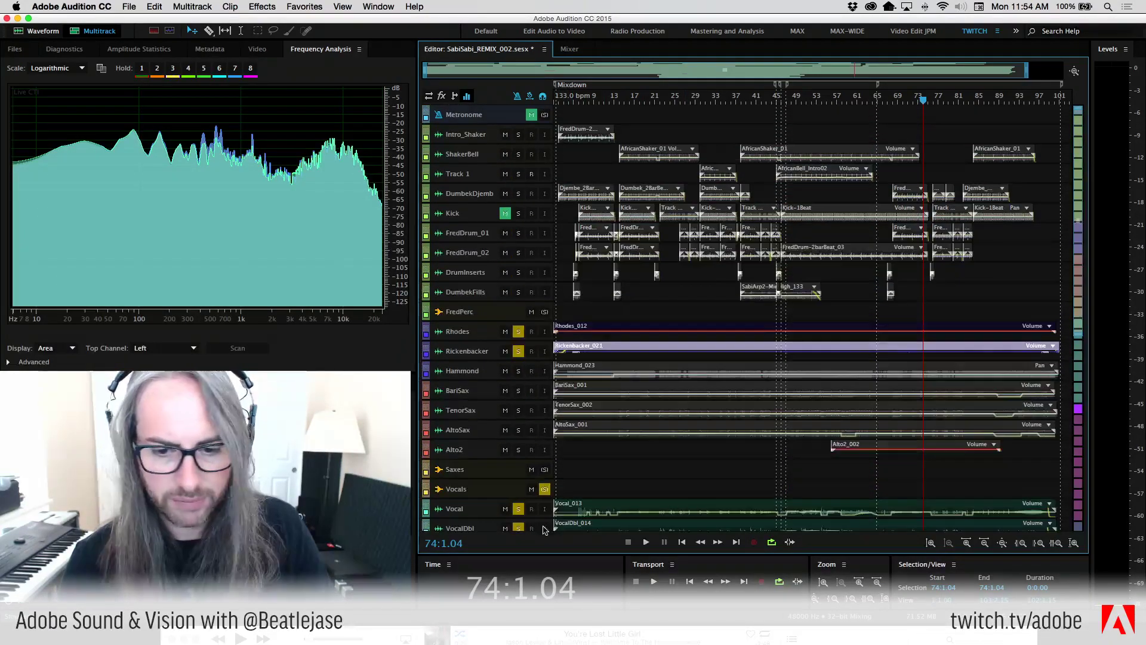
pyautogui.scroll(-10, 657, 465)
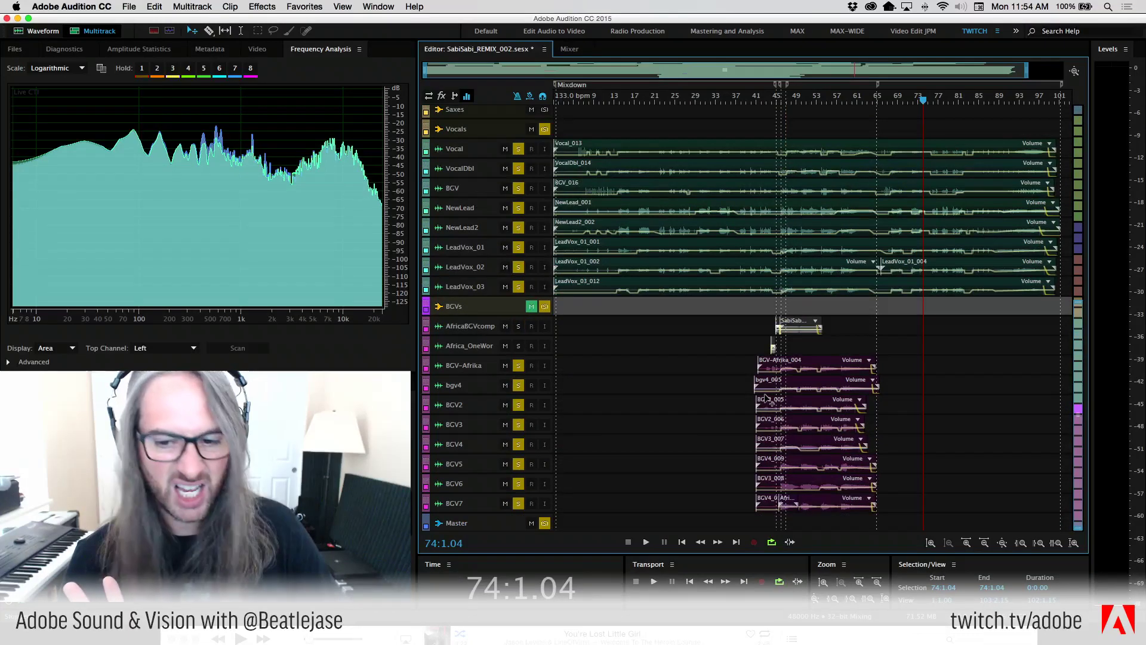
pyautogui.click(546, 529)
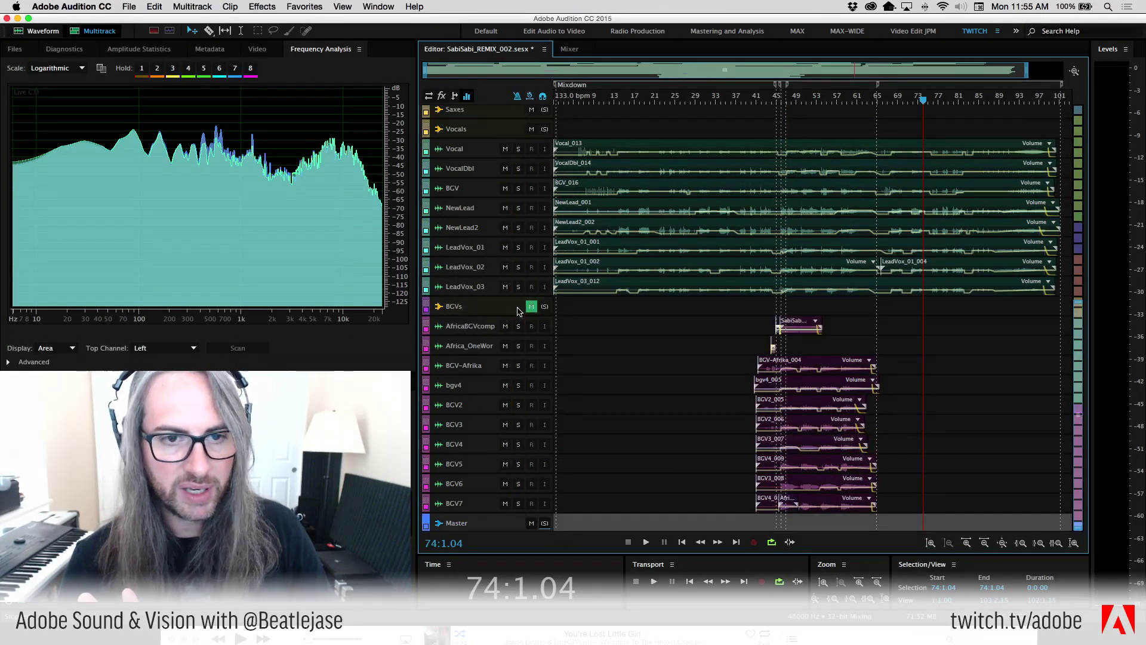
pyautogui.click(532, 129)
# Solo the Saxes bus and play the session from 40:3.09
pyautogui.scroll(3, 663, 221)
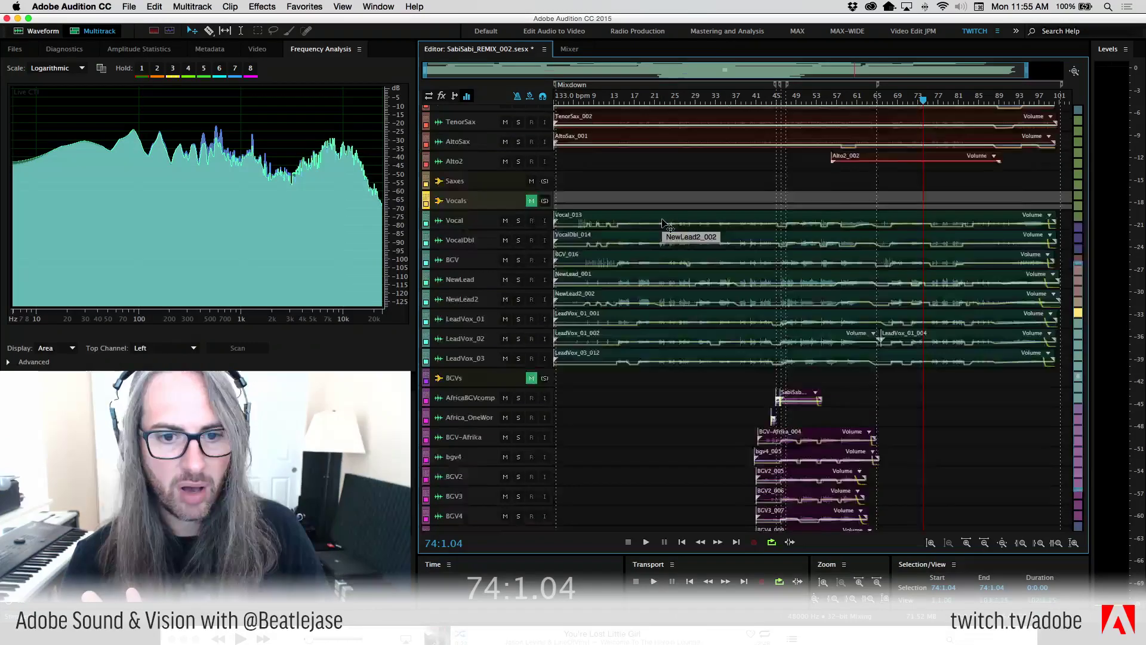
pyautogui.scroll(10, 663, 223)
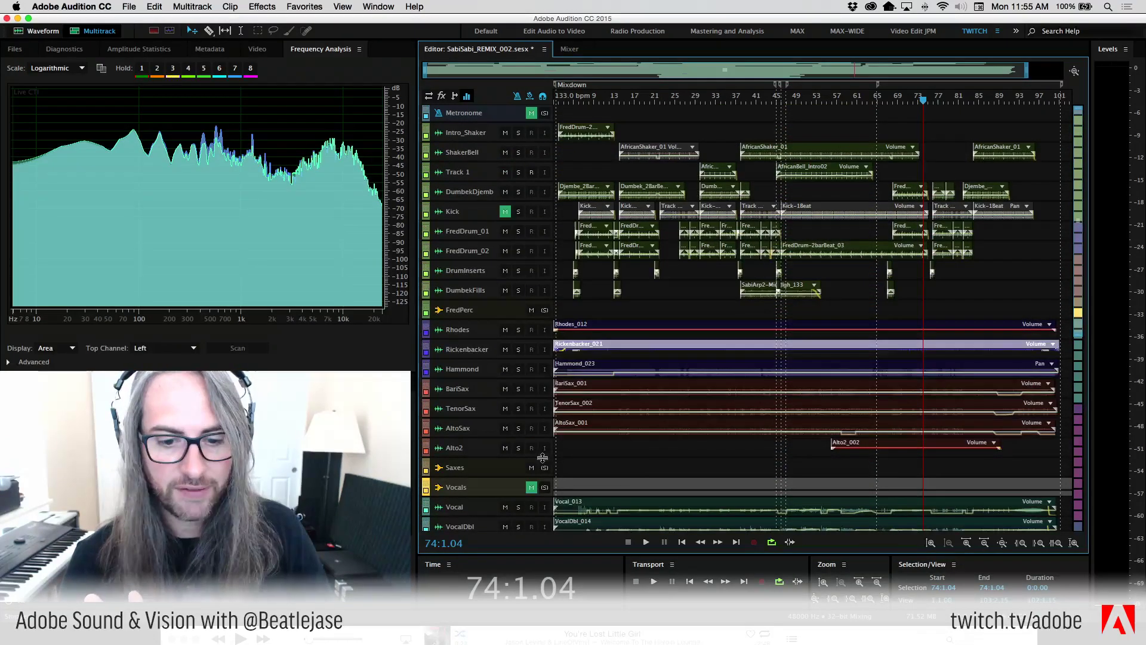
pyautogui.click(544, 468)
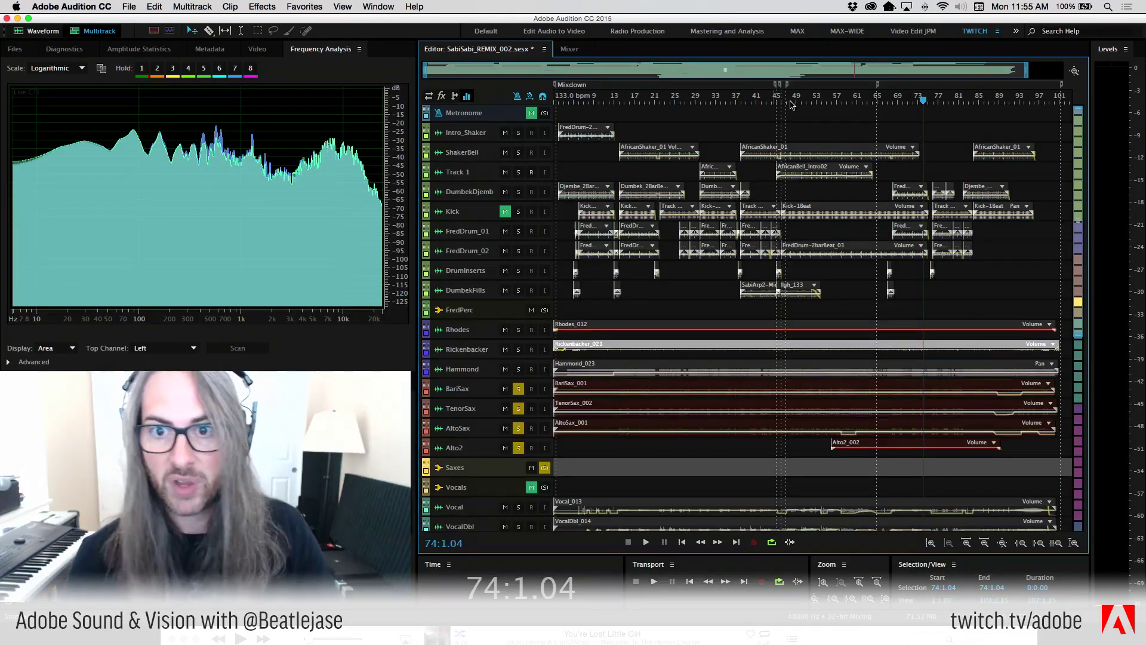
pyautogui.click(755, 99)
pyautogui.press('space')
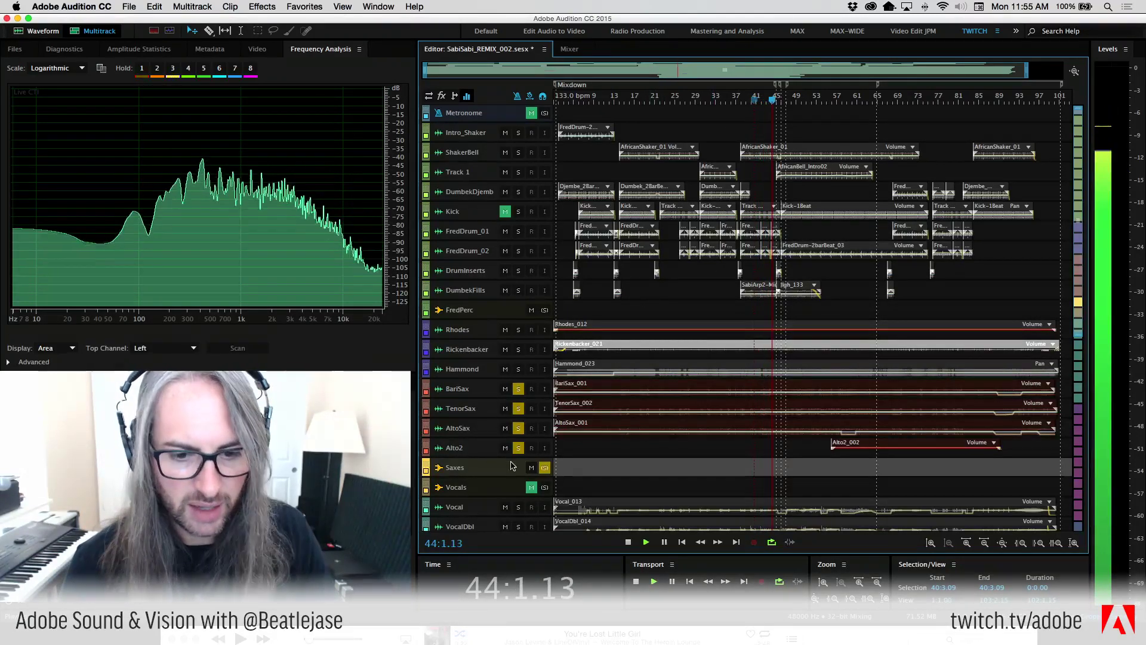
# Enlarge the tracks, set the Saxes bus pan to L13.7 during playback, and stop playback around bar 65
pyautogui.scroll(1, 508, 465)
pyautogui.scroll(2, 508, 465)
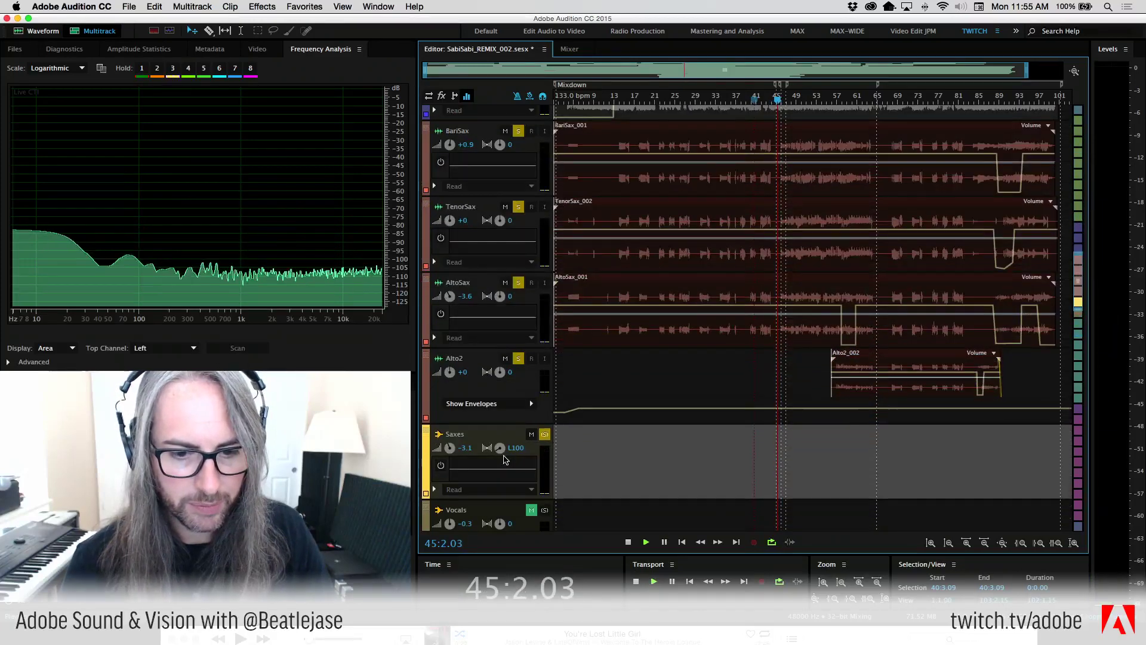
pyautogui.moveTo(517, 450); pyautogui.dragTo(726, 471)
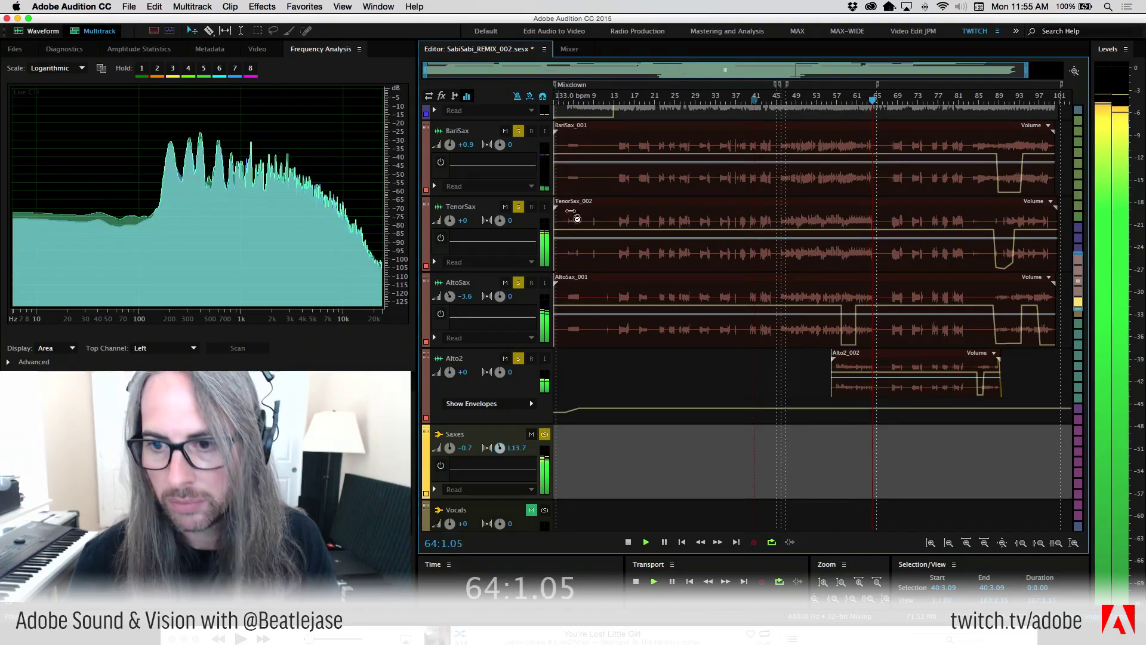
pyautogui.press('space')
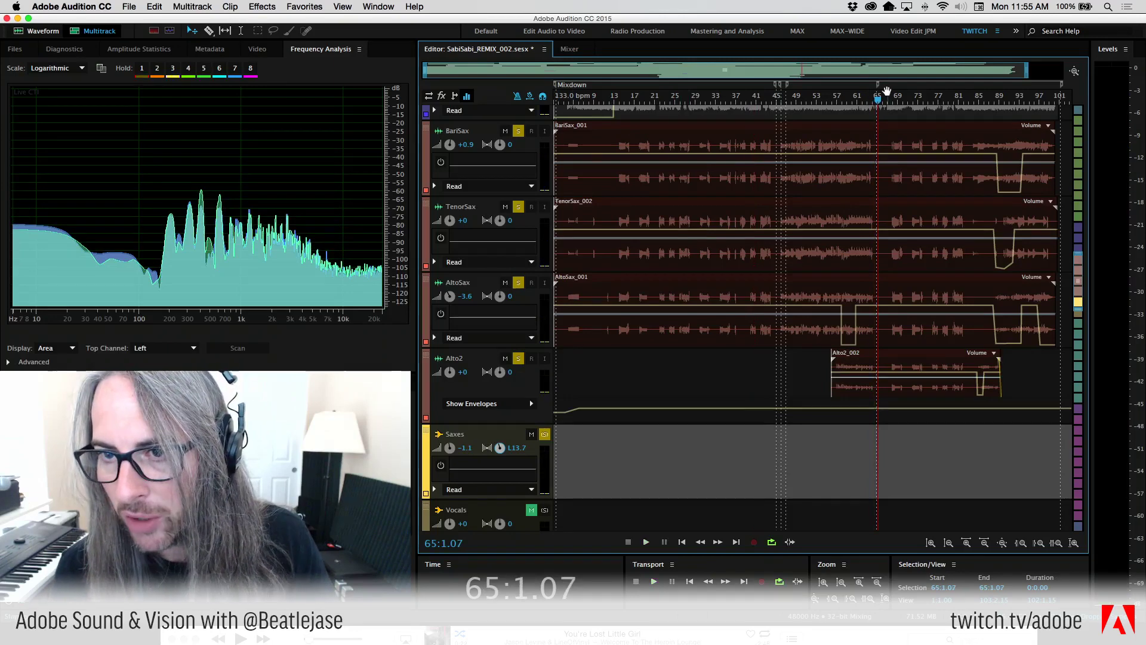
# Solo only the BariSax track and listen to it from 12:4.08 to about bar 16
pyautogui.click(887, 99)
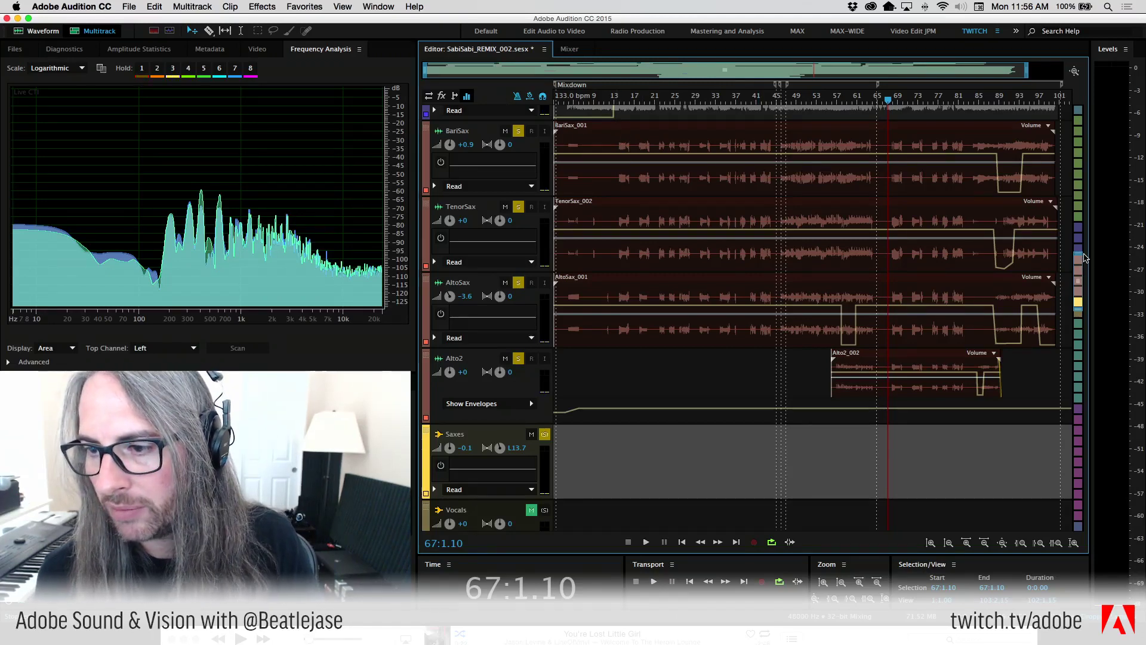
pyautogui.scroll(2, 1077, 251)
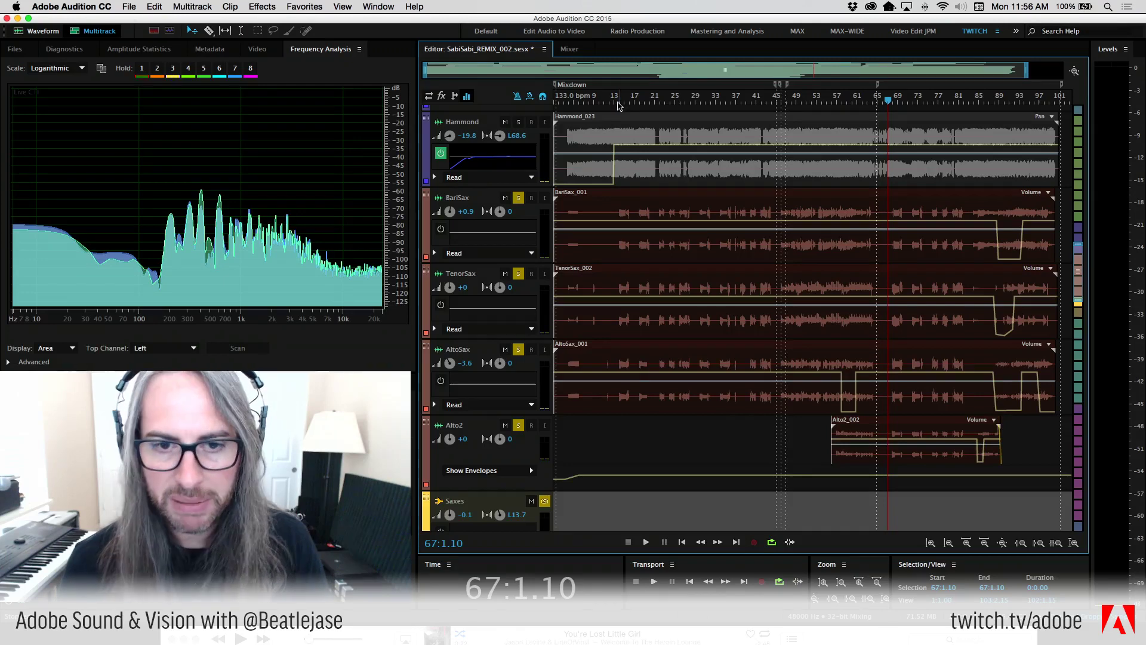
pyautogui.click(613, 101)
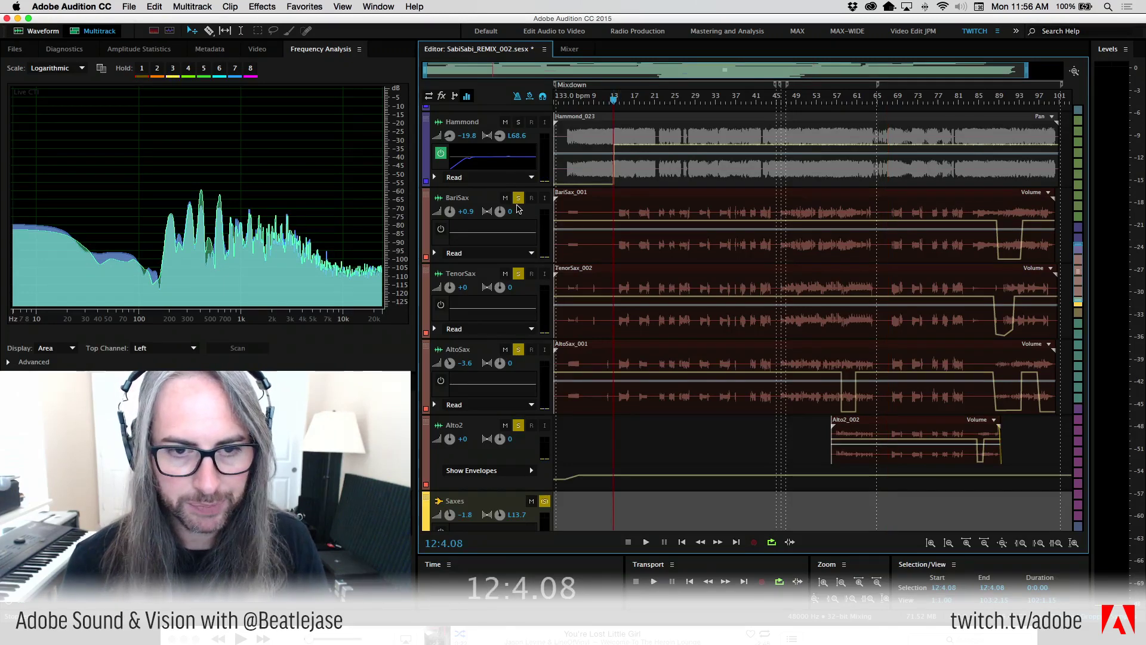
pyautogui.keyDown('super'); pyautogui.click(518, 198); pyautogui.keyUp('super')
pyautogui.press('space')
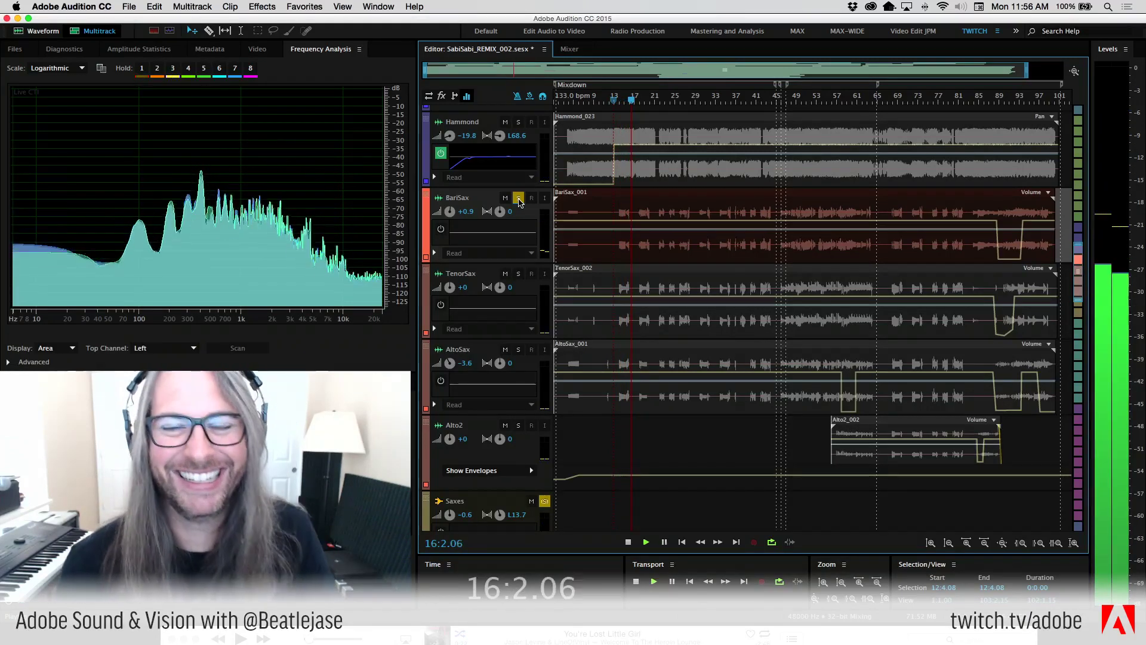
pyautogui.press('space')
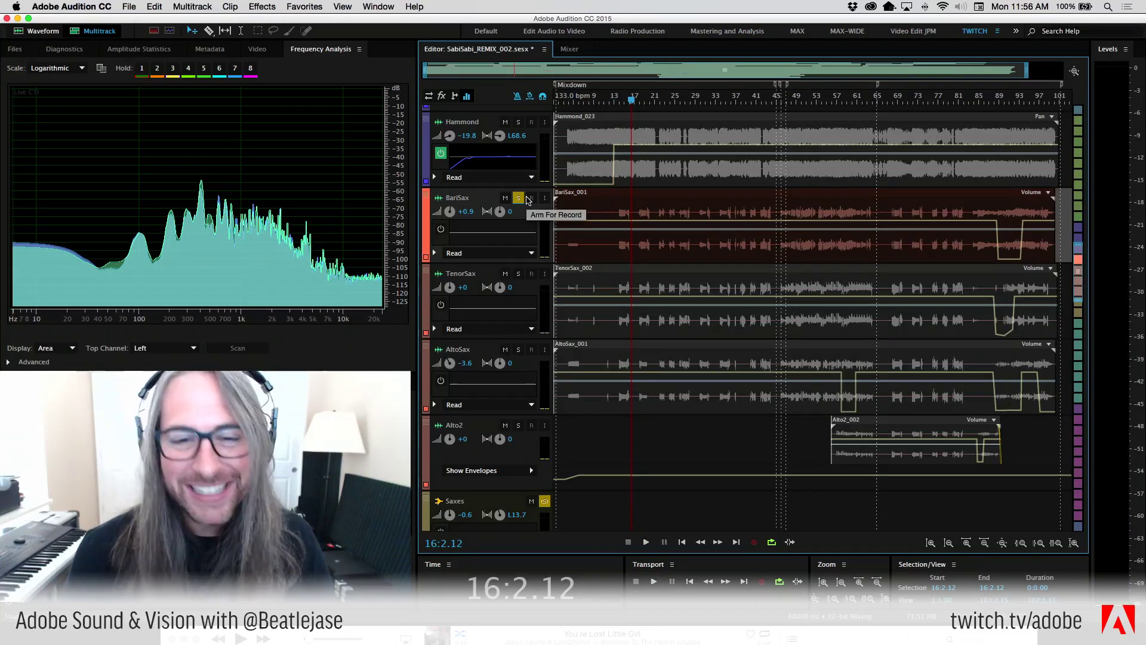
# Remove the BariSax solo, solo the whole Saxes bus again, and listen from 13:2.13 to about bar 16
pyautogui.click(518, 198)
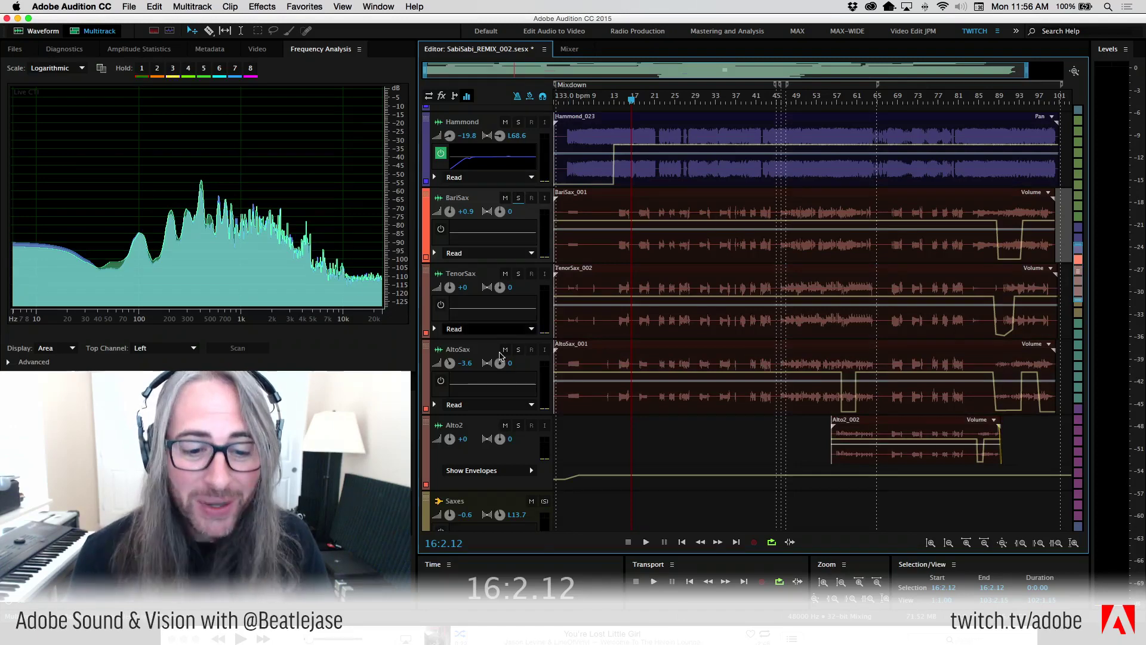
pyautogui.click(545, 500)
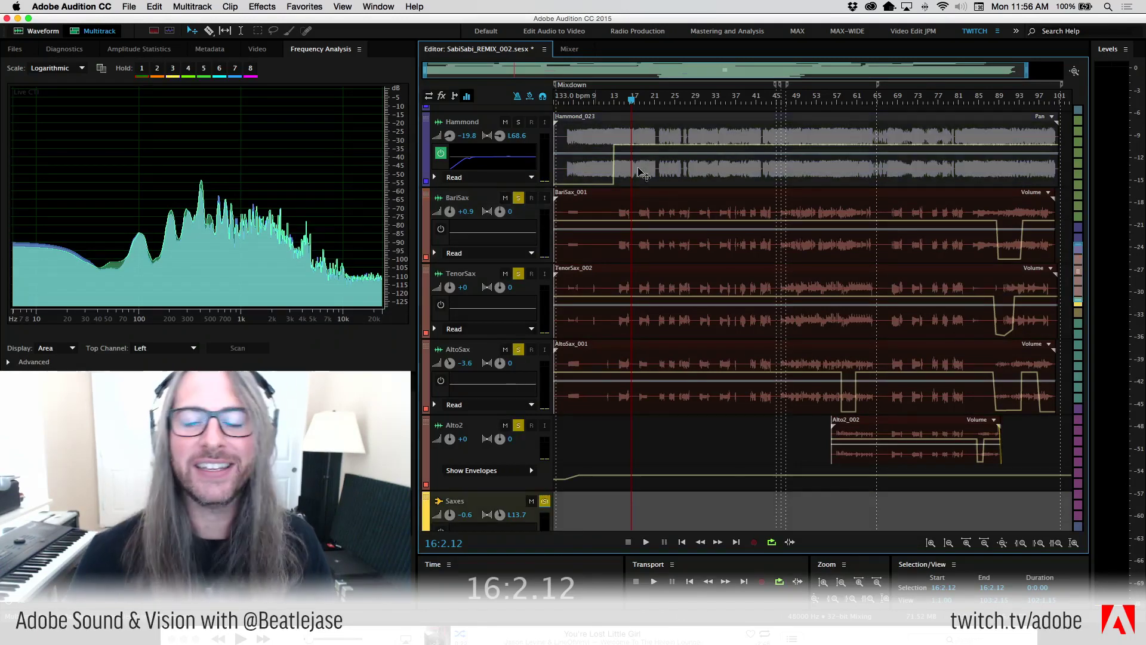
pyautogui.moveTo(632, 99); pyautogui.dragTo(616, 102)
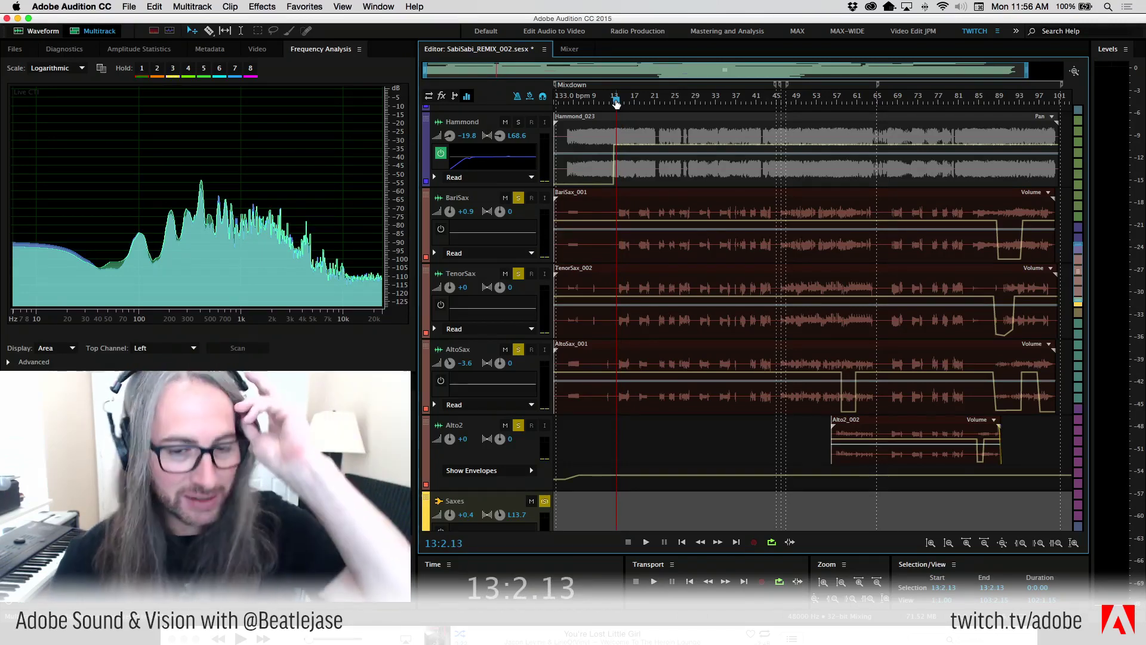
pyautogui.press('space')
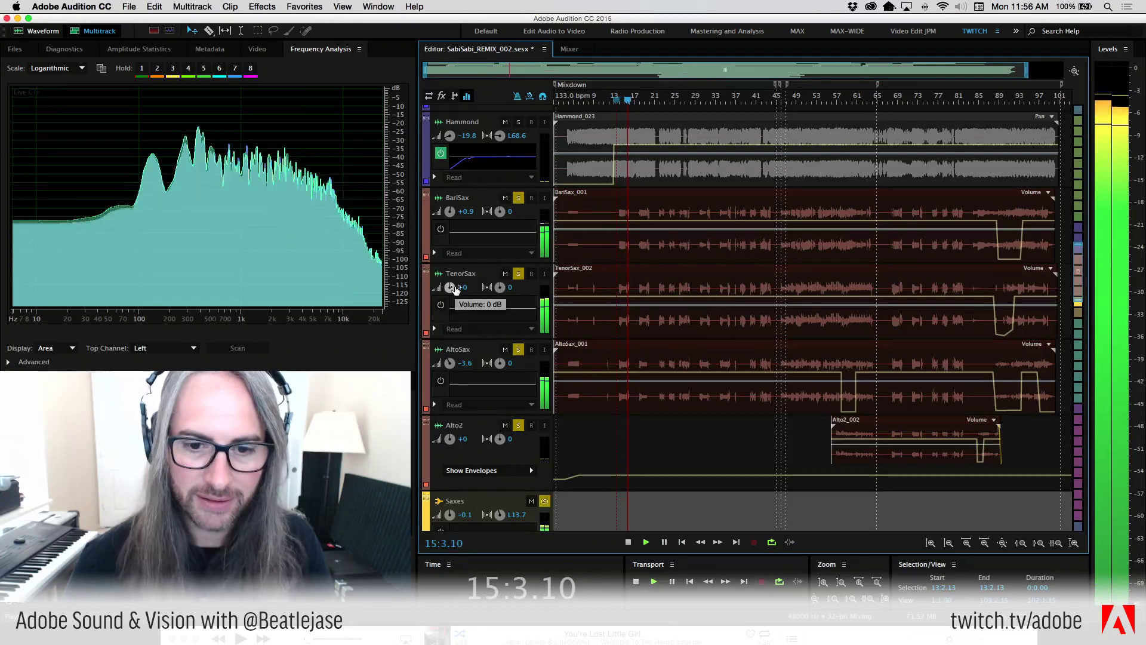
pyautogui.press('space')
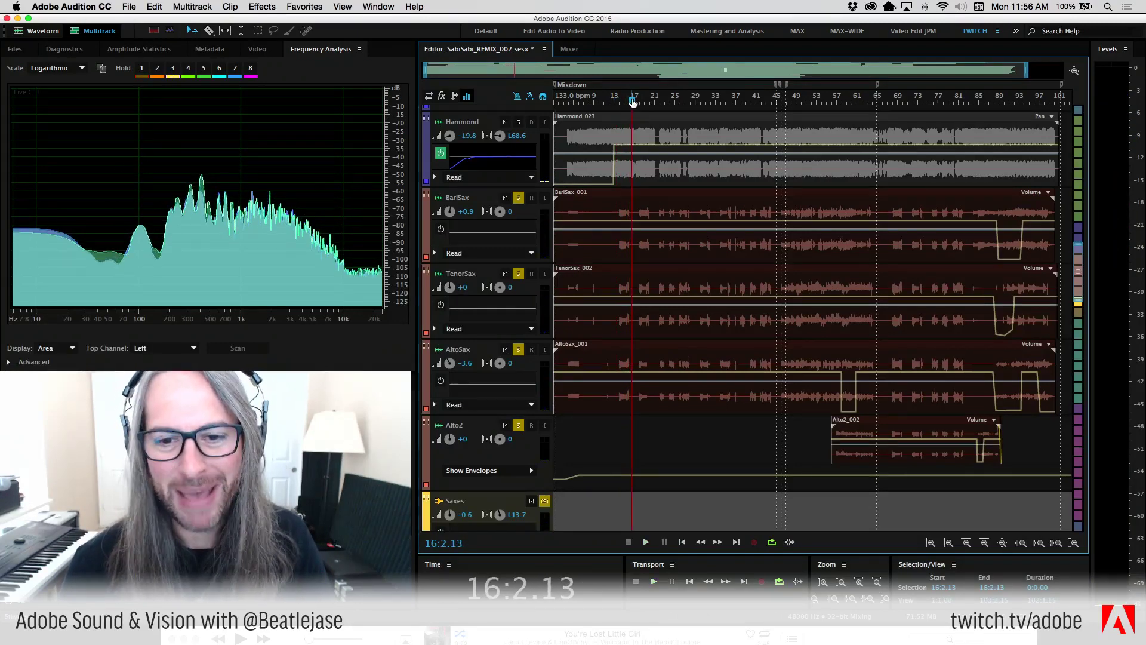
# Listen to the soloed saxes from 17:3.11 to about bar 20, and start playback again from 67:2.10
pyautogui.click(637, 99)
pyautogui.press('space')
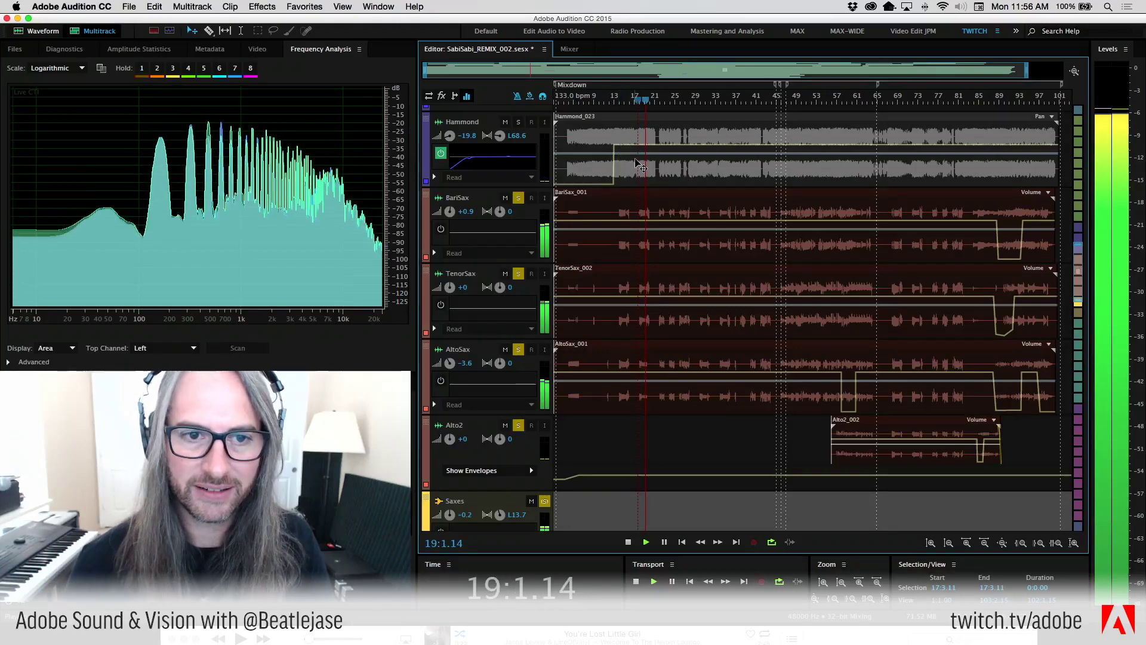
pyautogui.press('space')
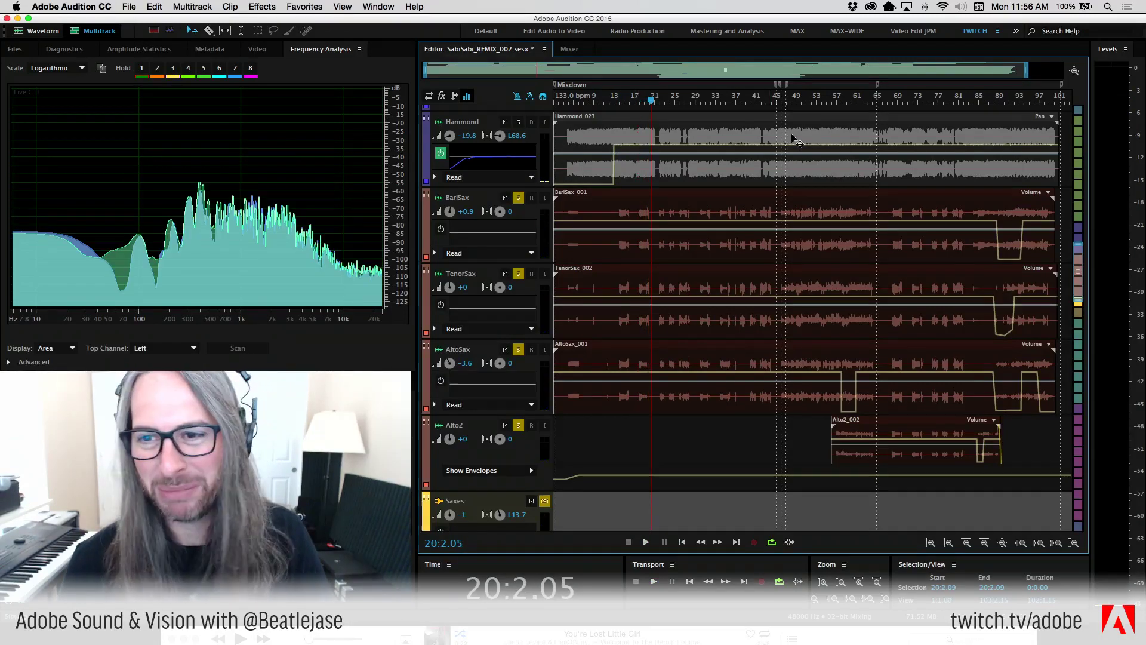
pyautogui.click(889, 118)
pyautogui.press('space')
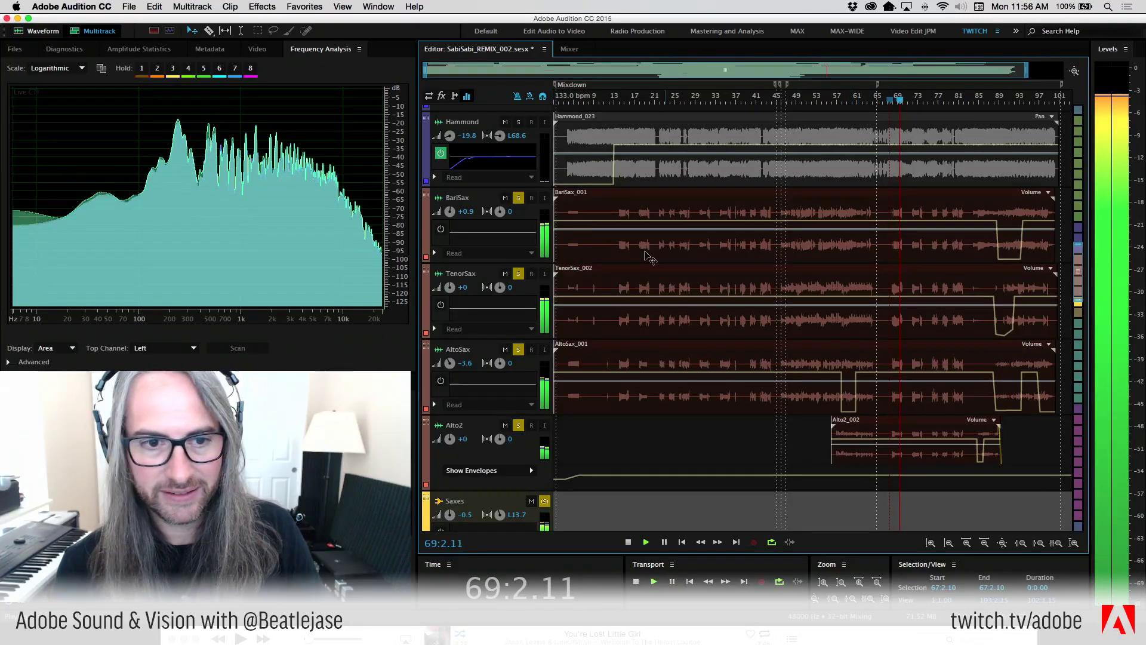
# Add the Hammond, Rickenbacker and Rhodes tracks to the soloed saxes during playback
pyautogui.click(519, 122)
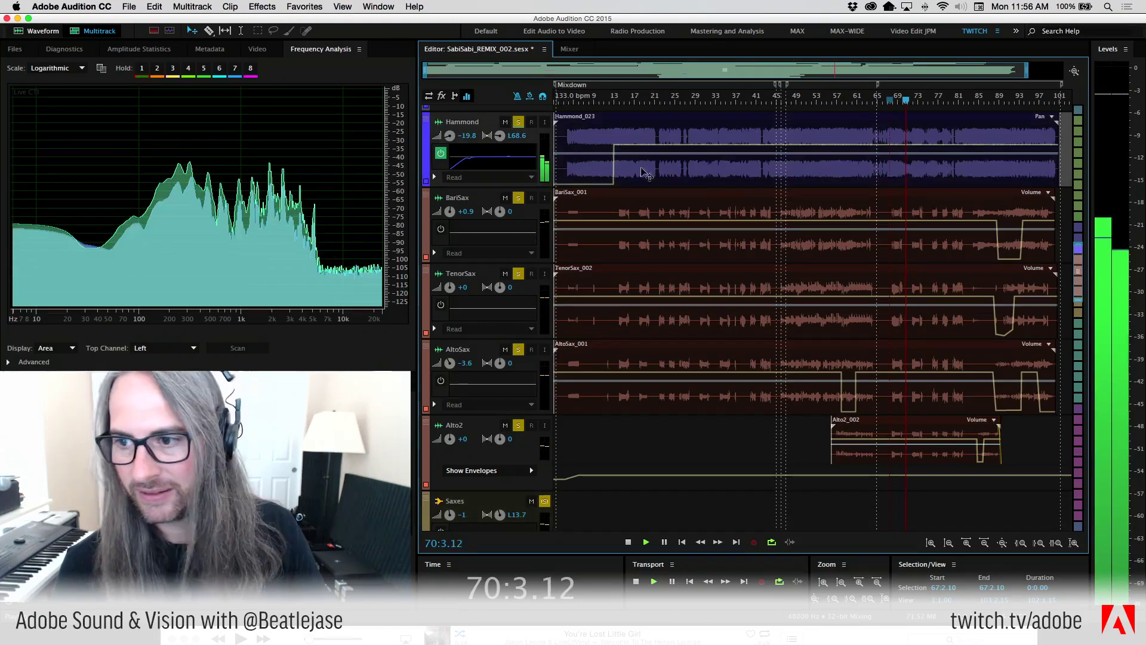
pyautogui.moveTo(1078, 244); pyautogui.dragTo(1079, 108)
pyautogui.click(518, 386)
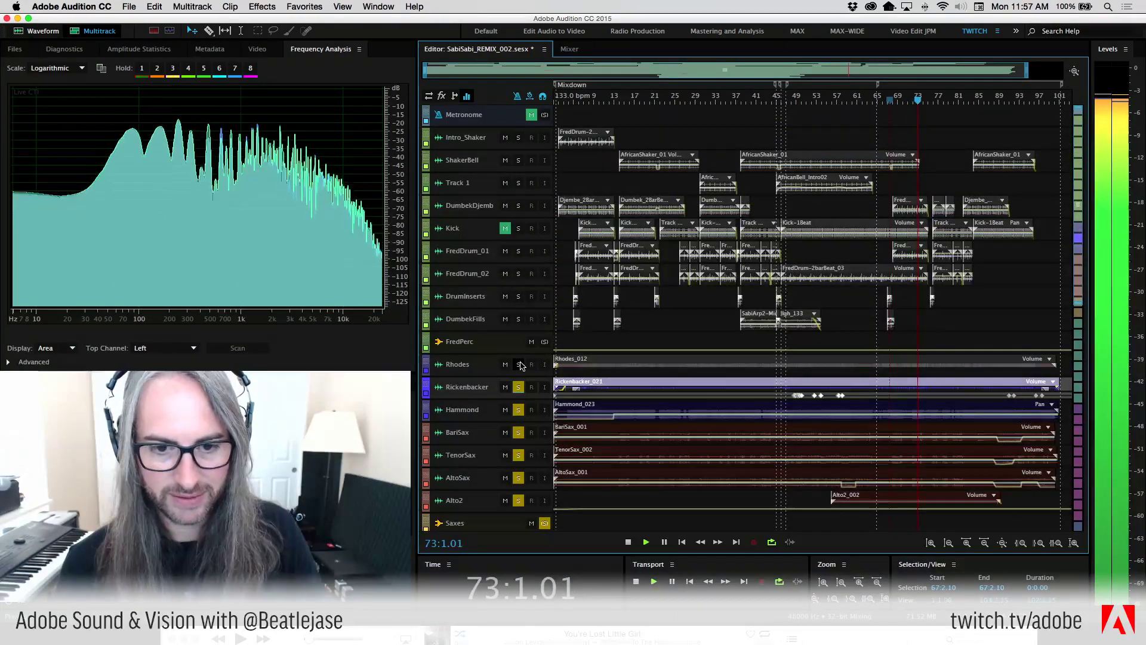
pyautogui.click(518, 364)
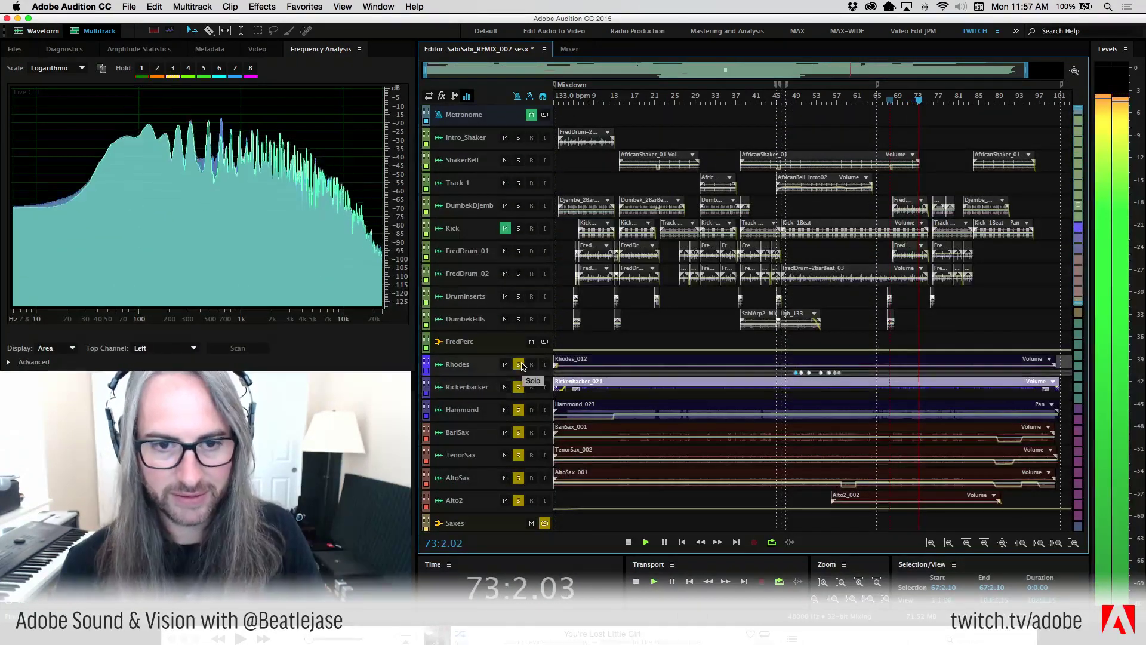
# Add the FredPerc bus and the DumbekFills, DrumInserts, DumbekDjemb, Track 1 and ShakerBell tracks to the solo during playback
pyautogui.click(544, 341)
pyautogui.click(518, 320)
pyautogui.click(518, 296)
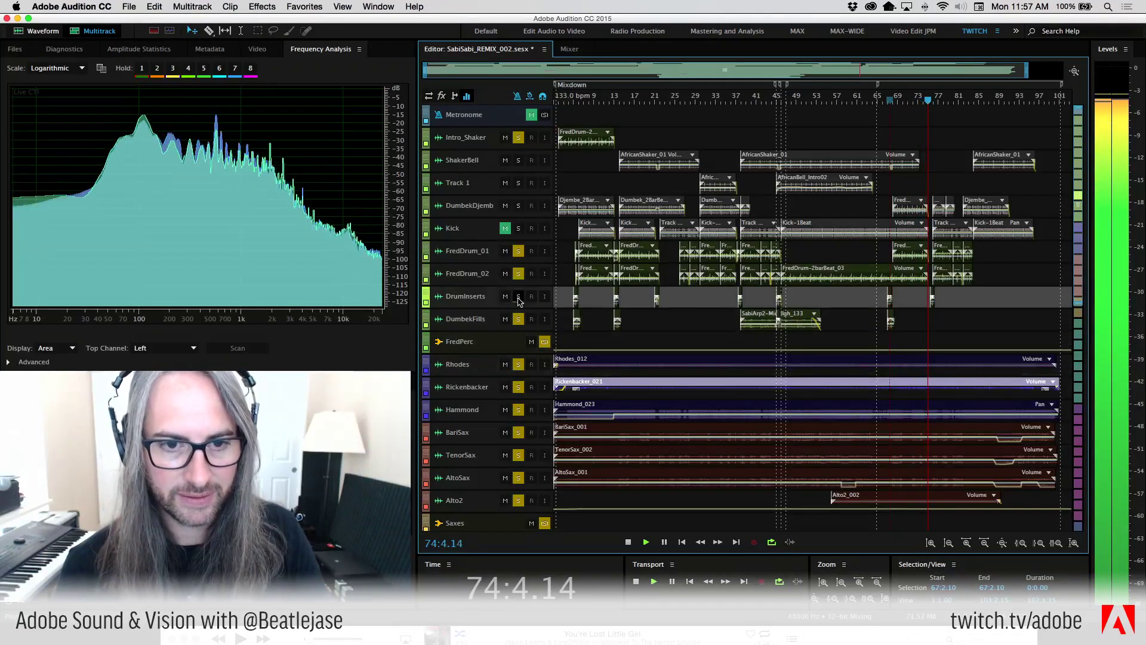
pyautogui.click(518, 205)
pyautogui.click(518, 183)
pyautogui.click(518, 160)
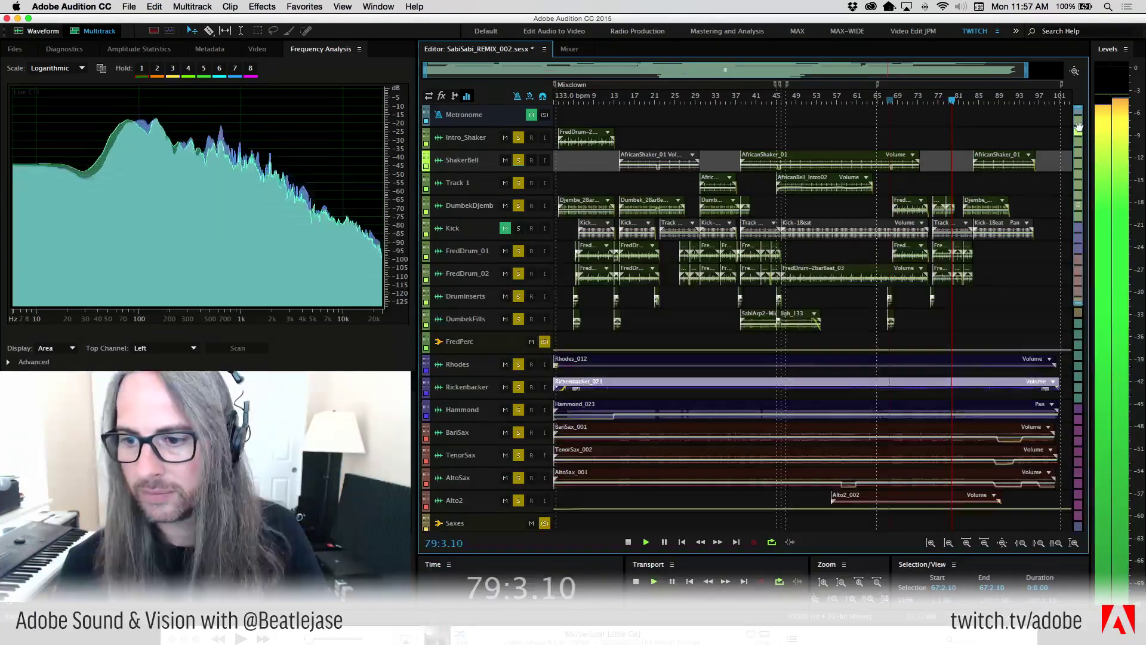
# Keep listening to the soloed instruments up to 93:2.13, enlarging the ShakerBell track and looking over the muted vocal tracks
pyautogui.moveTo(1077, 132); pyautogui.dragTo(1077, 222)
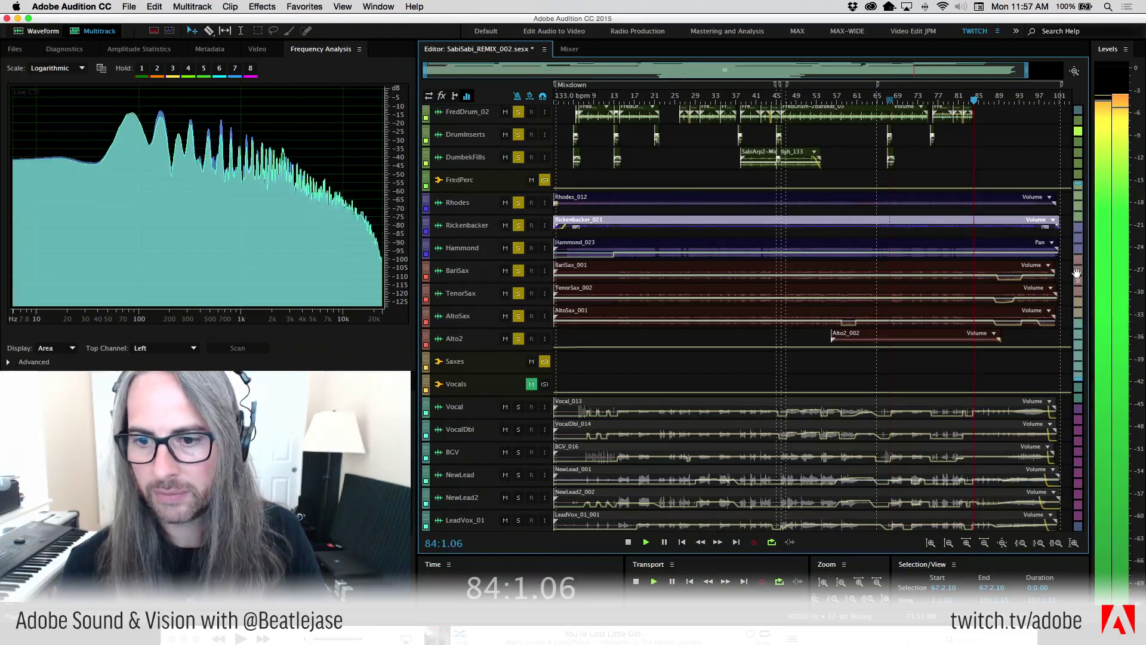
pyautogui.moveTo(1078, 273); pyautogui.dragTo(1077, 133)
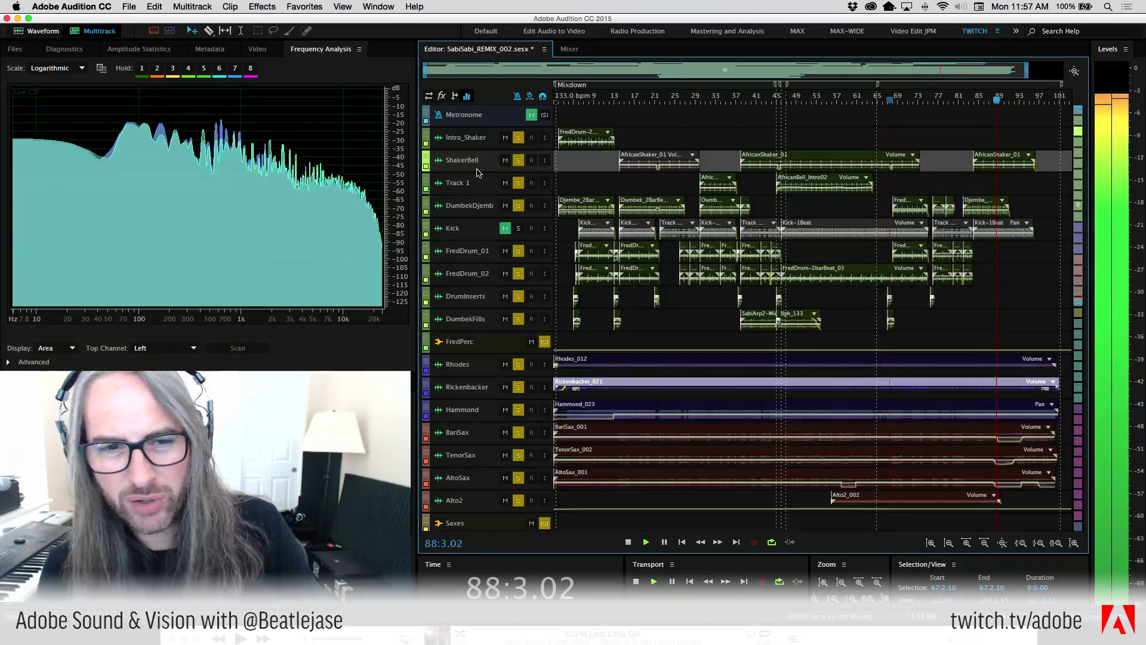
pyautogui.moveTo(479, 176); pyautogui.dragTo(479, 242)
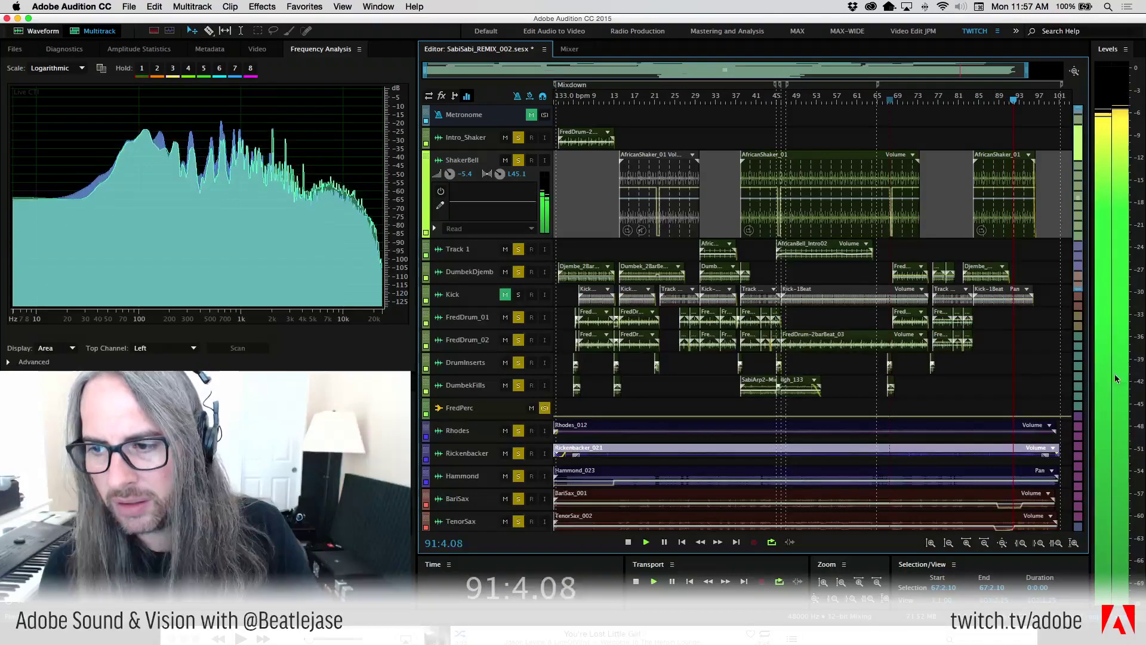
pyautogui.moveTo(1076, 269); pyautogui.dragTo(1079, 376)
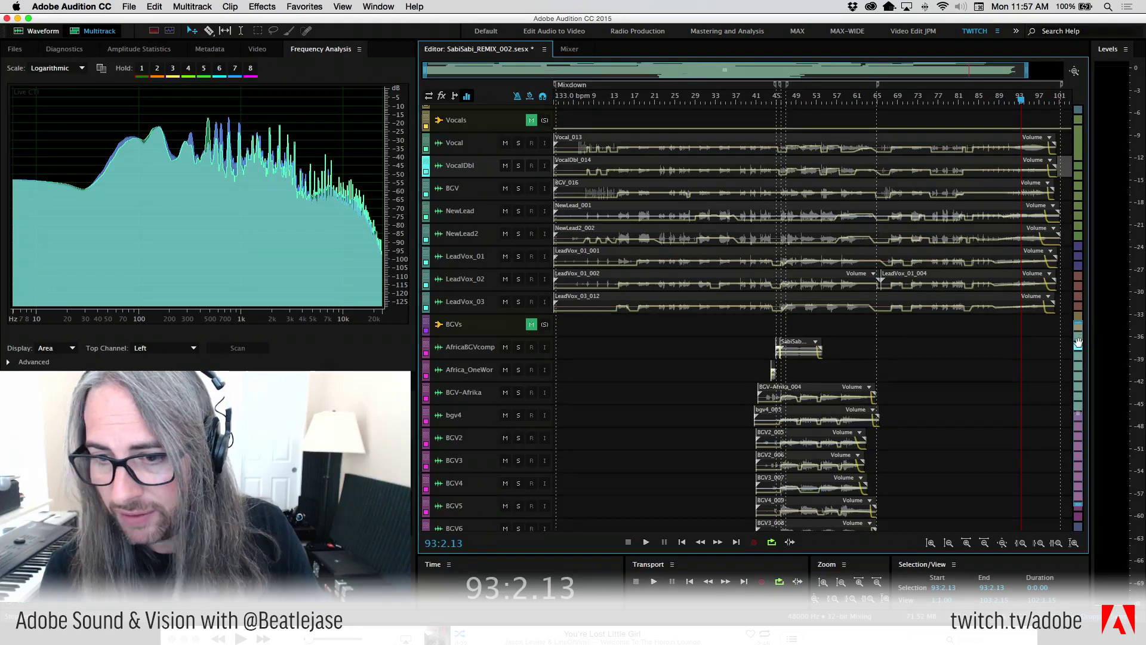
pyautogui.moveTo(1079, 342); pyautogui.dragTo(1081, 315)
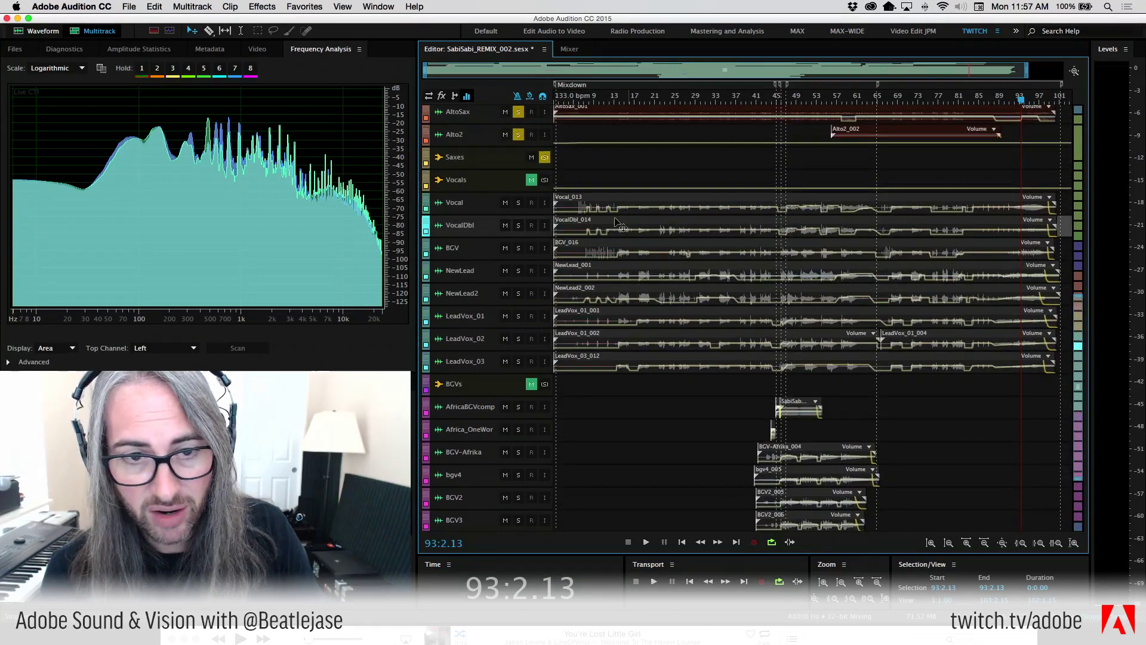
# Solo the Vocal, VocalDbl, BGV, NewLead, NewLead2, LeadVox_01, LeadVox_02 and LeadVox_03 tracks
pyautogui.click(519, 202)
pyautogui.click(518, 225)
pyautogui.click(518, 248)
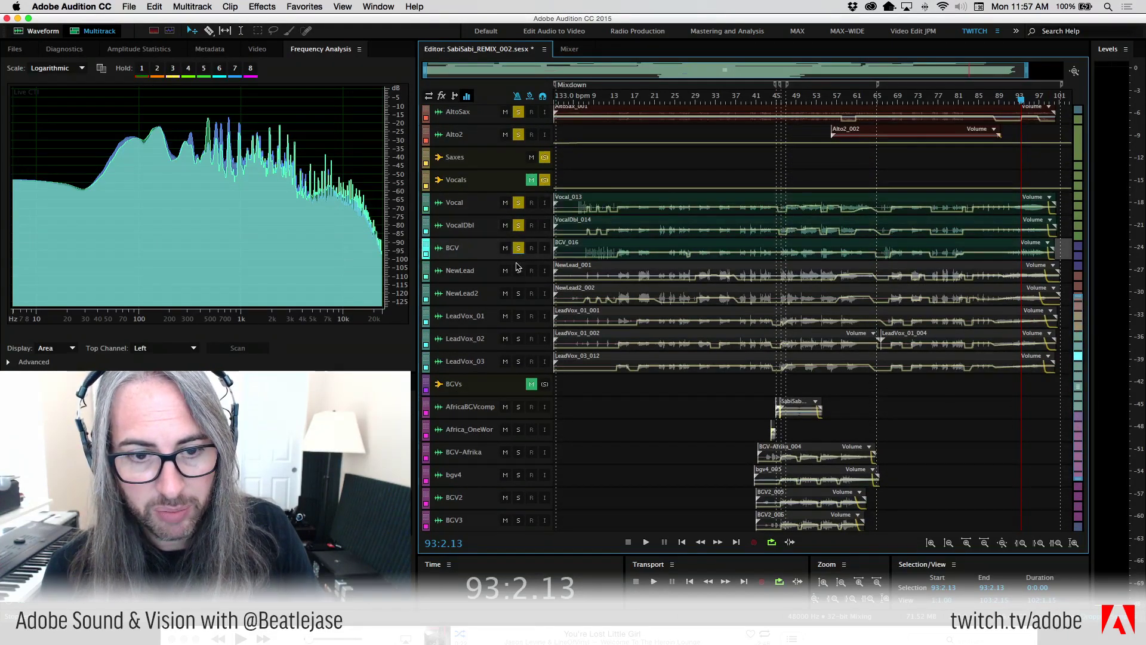
pyautogui.click(518, 270)
pyautogui.click(518, 293)
pyautogui.click(518, 315)
pyautogui.click(518, 338)
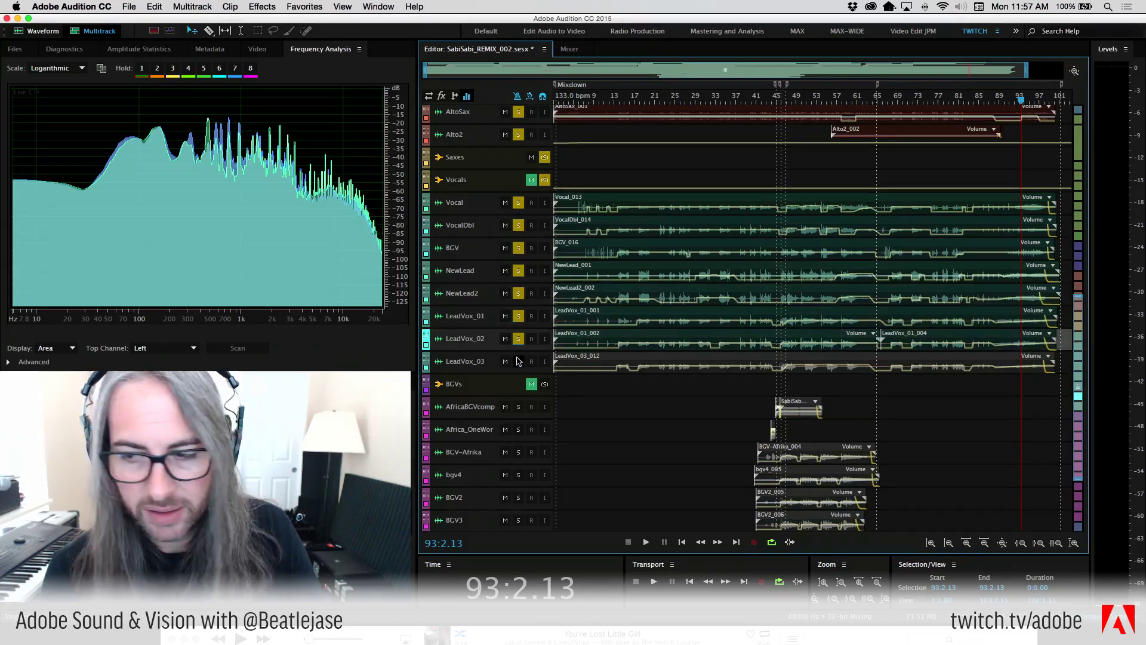
pyautogui.click(519, 361)
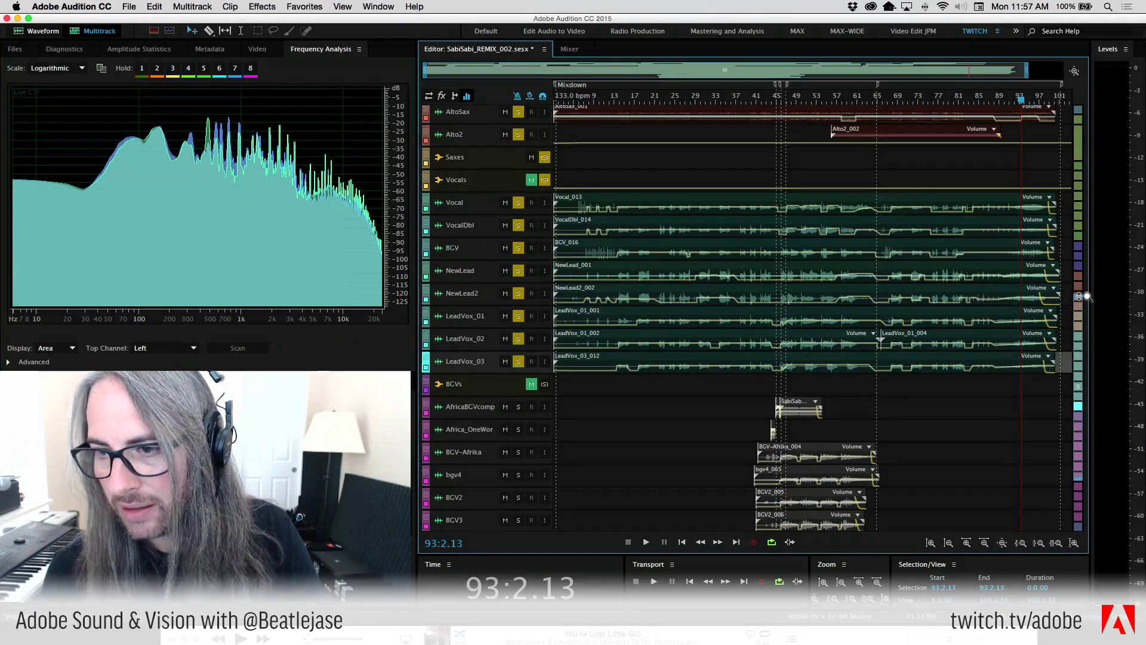
# Listen to the soloed tracks from 88:4.15 to 93:2.11
pyautogui.moveTo(1079, 296); pyautogui.dragTo(1010, 99)
pyautogui.click(1000, 97)
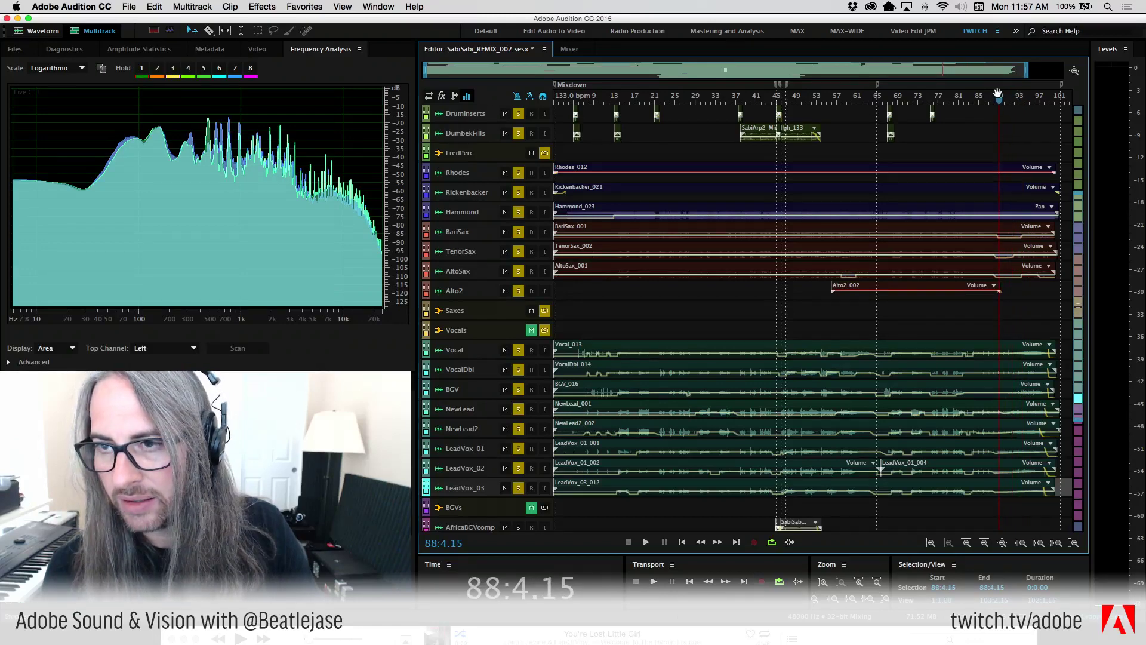
pyautogui.press('space')
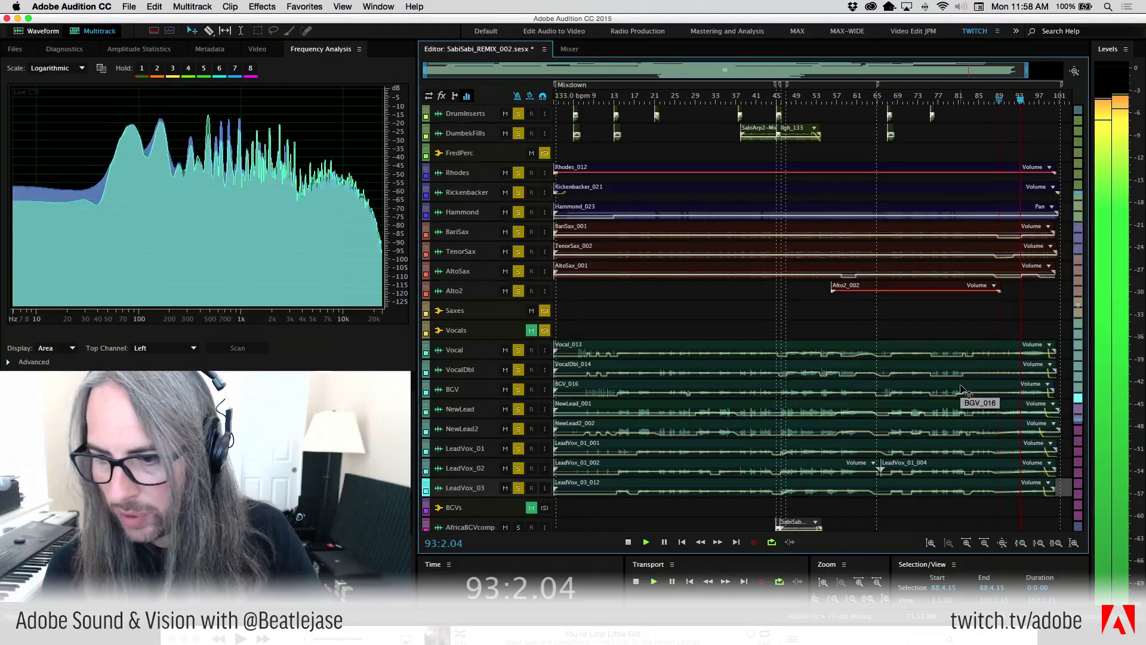
pyautogui.press('space')
# Unmute the Vocals bus and play the soloed mix again from 89:4.01
pyautogui.scroll(-5, 1015, 466)
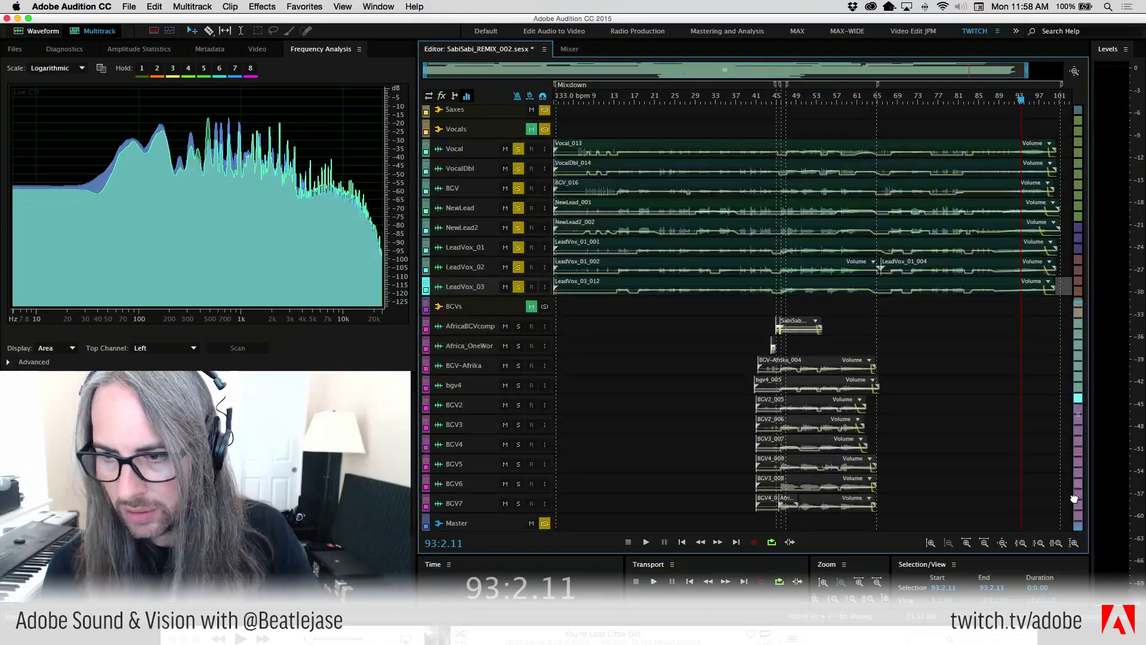
pyautogui.moveTo(1074, 498); pyautogui.dragTo(1082, 235)
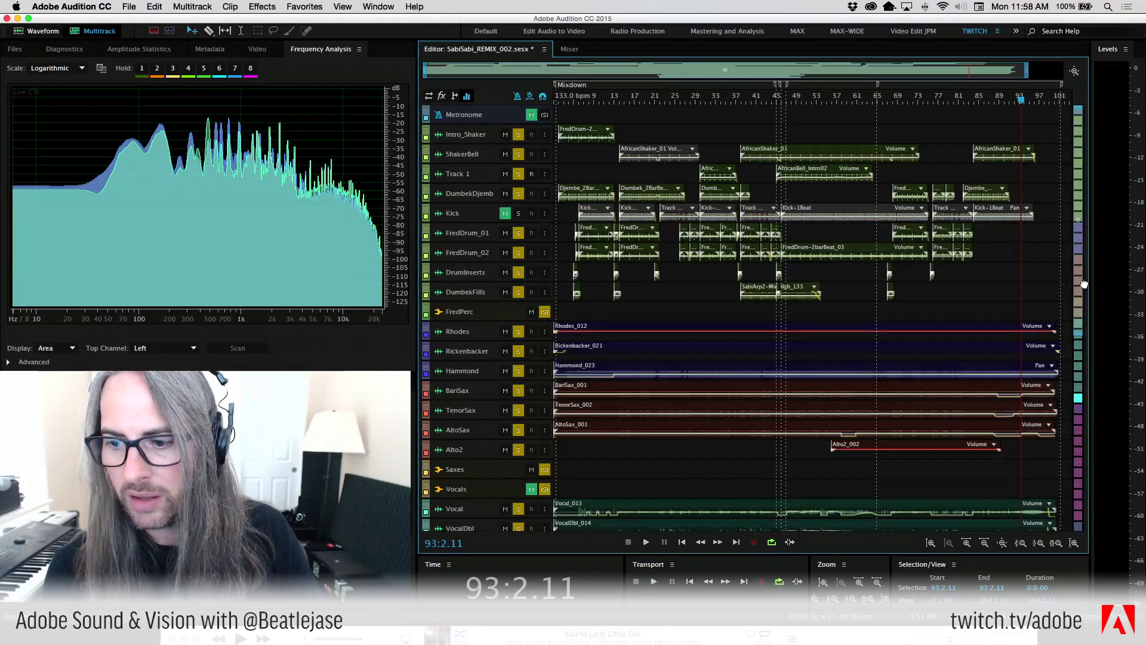
pyautogui.moveTo(1083, 284); pyautogui.dragTo(1086, 384)
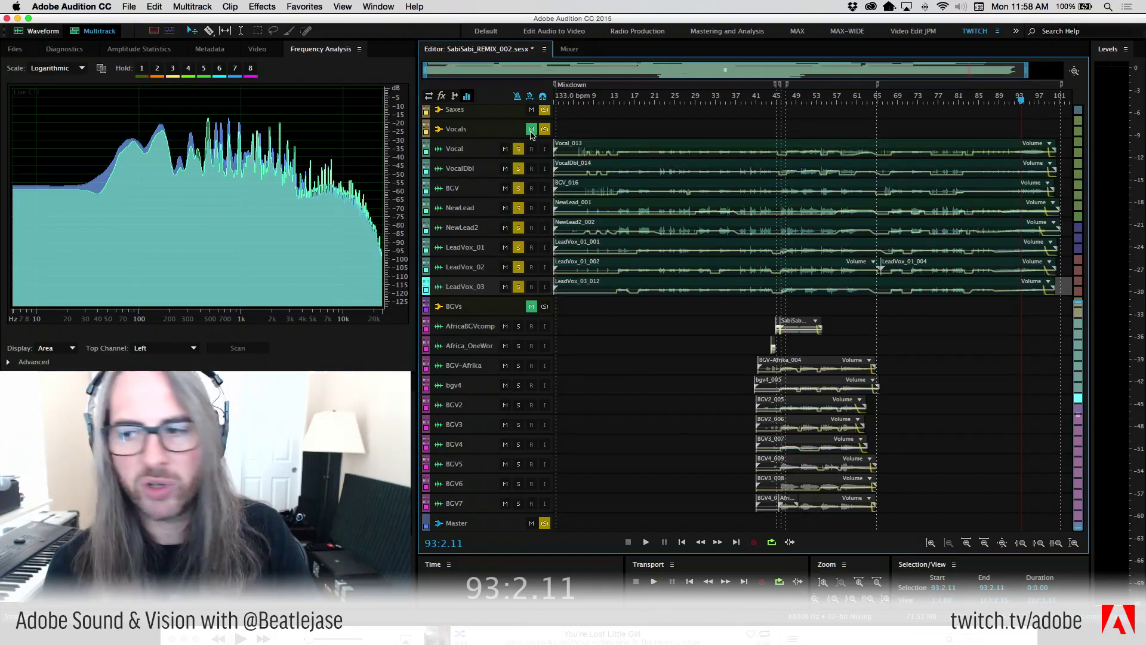
pyautogui.click(531, 131)
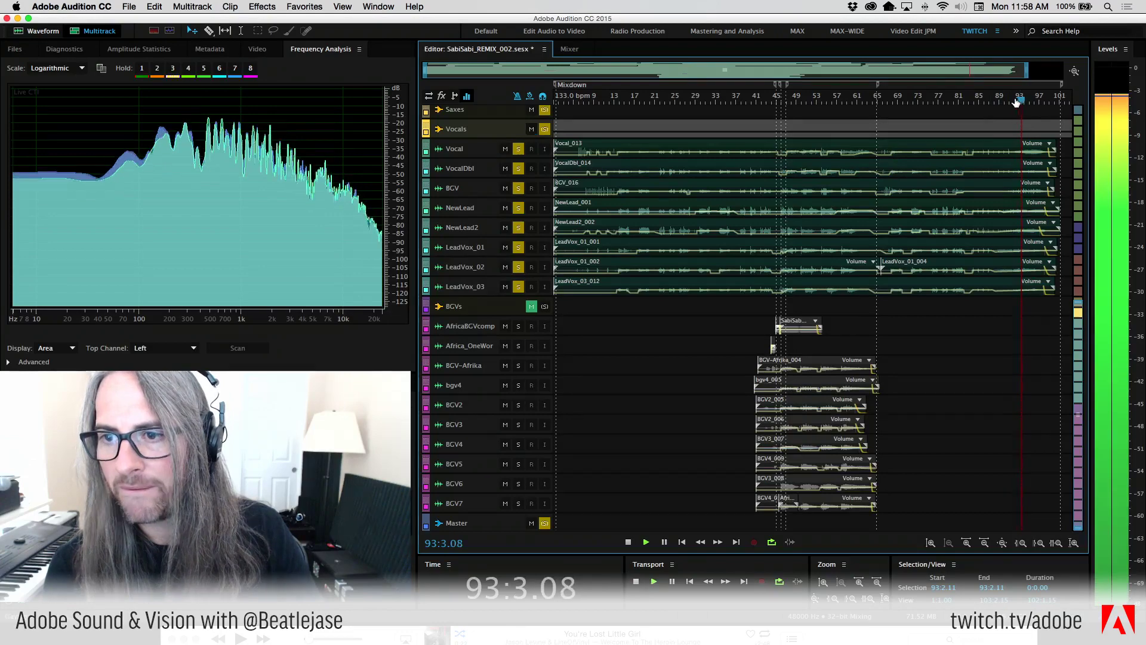
pyautogui.moveTo(1021, 101); pyautogui.dragTo(1001, 102)
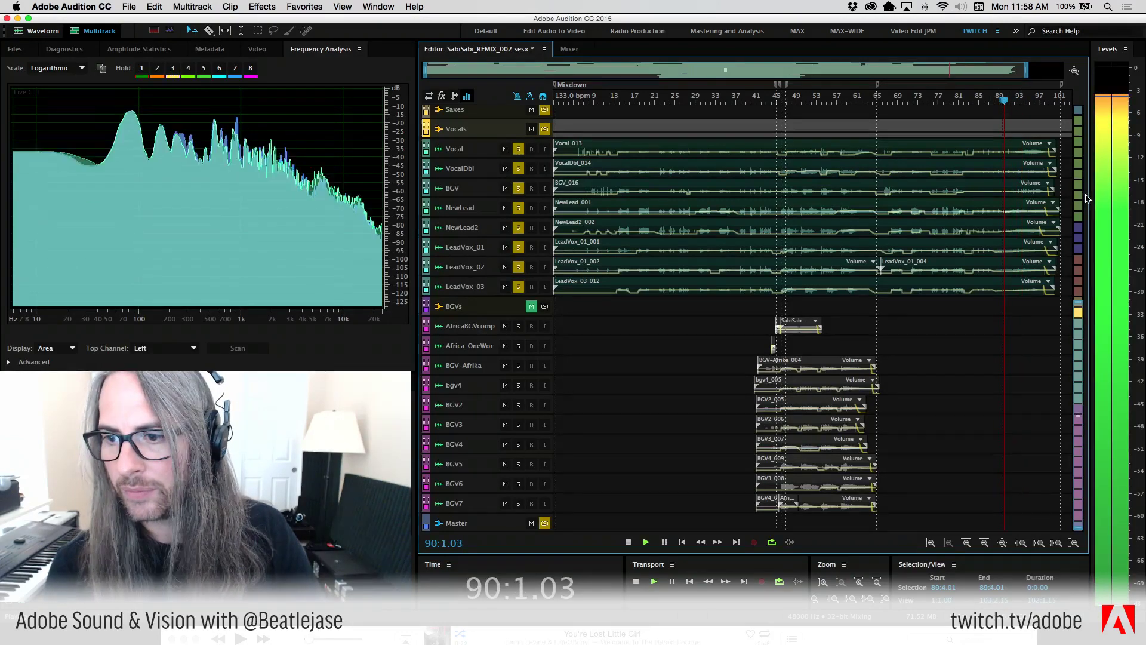
# Take the ShakerBell track out of the solo and mute the FredPerc bus during playback
pyautogui.moveTo(1077, 320); pyautogui.dragTo(1078, 122)
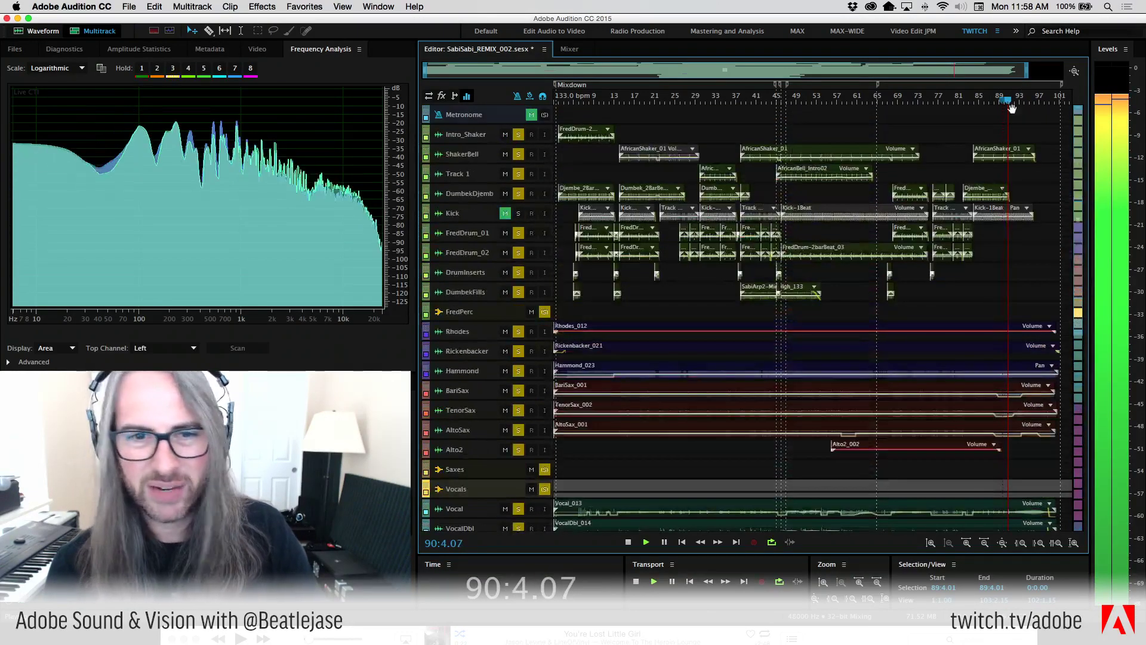
pyautogui.click(519, 155)
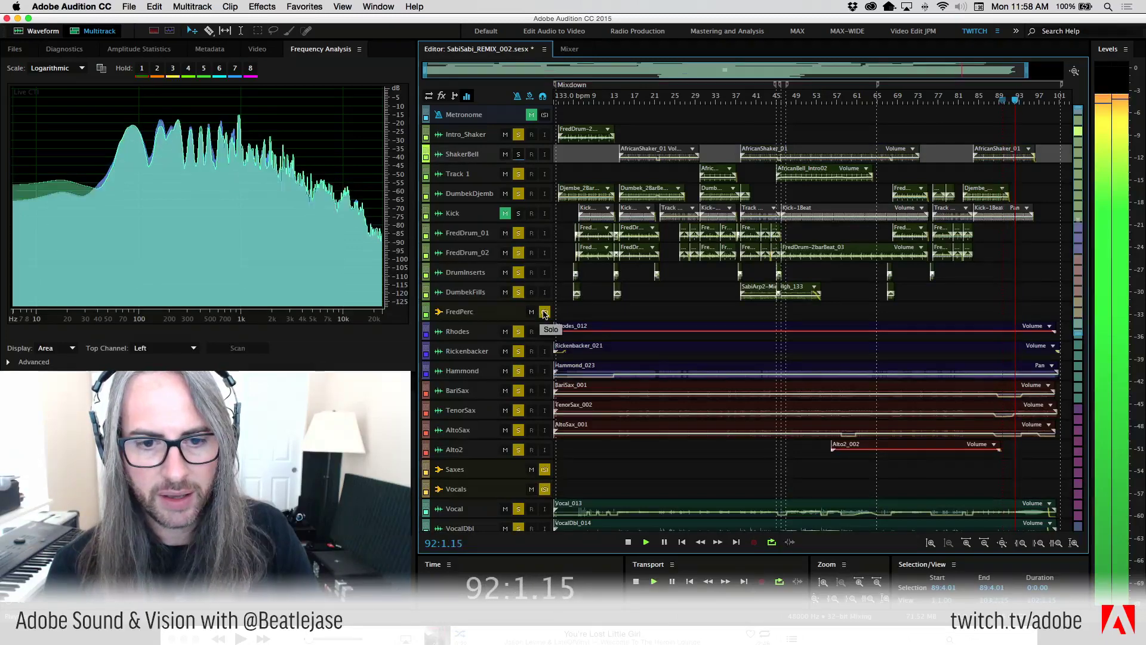
pyautogui.click(532, 312)
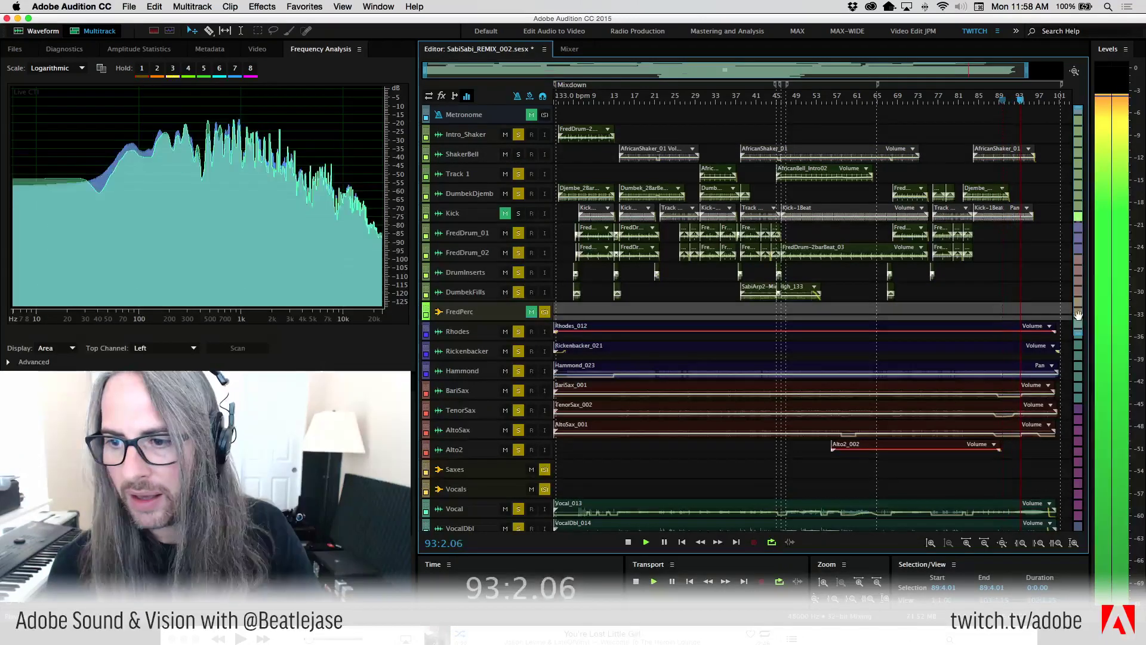
# Keep listening to the ending without the FredPerc percussion up to about bar 100, and move playback back towards bar 90
pyautogui.moveTo(1078, 314); pyautogui.dragTo(1077, 399)
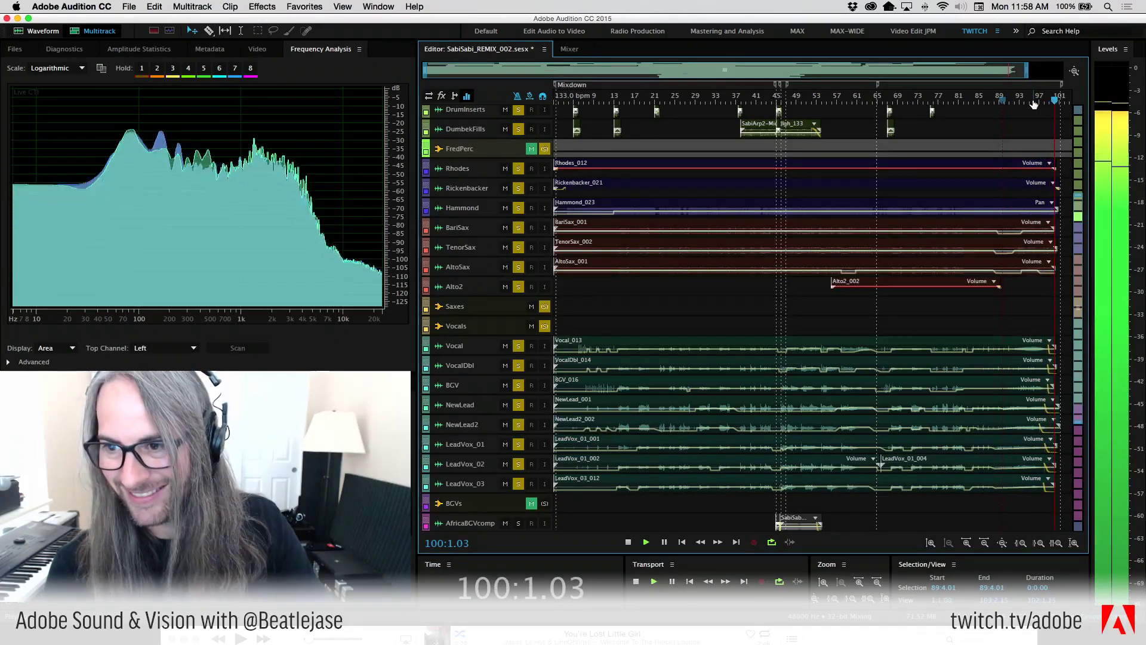
pyautogui.press('j')
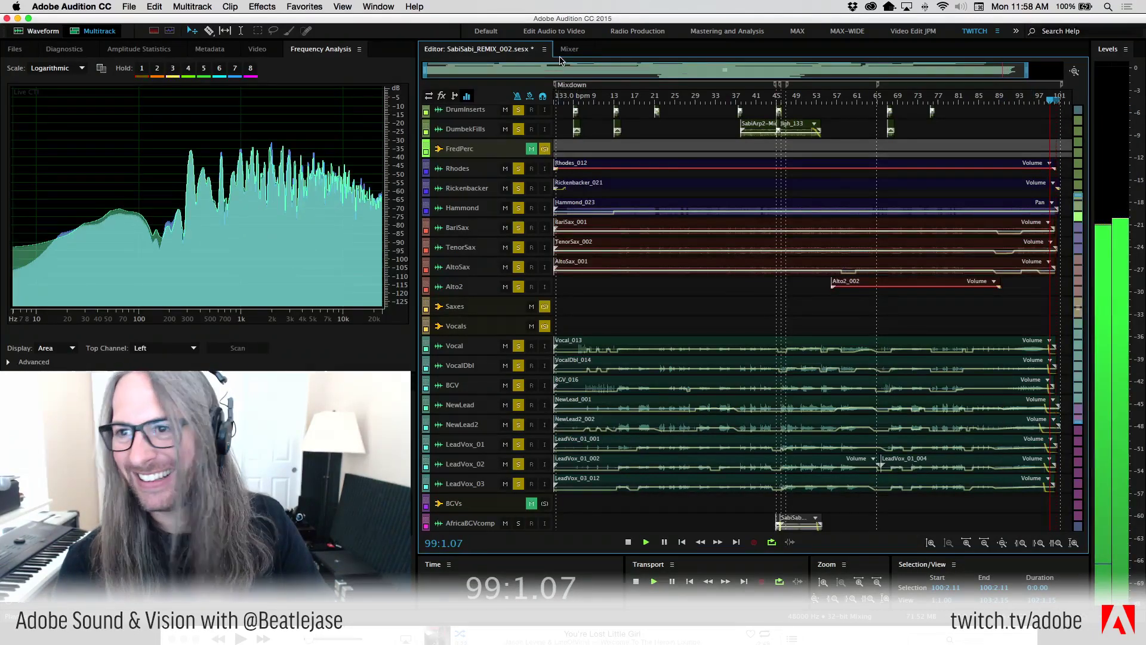
pyautogui.press('j')
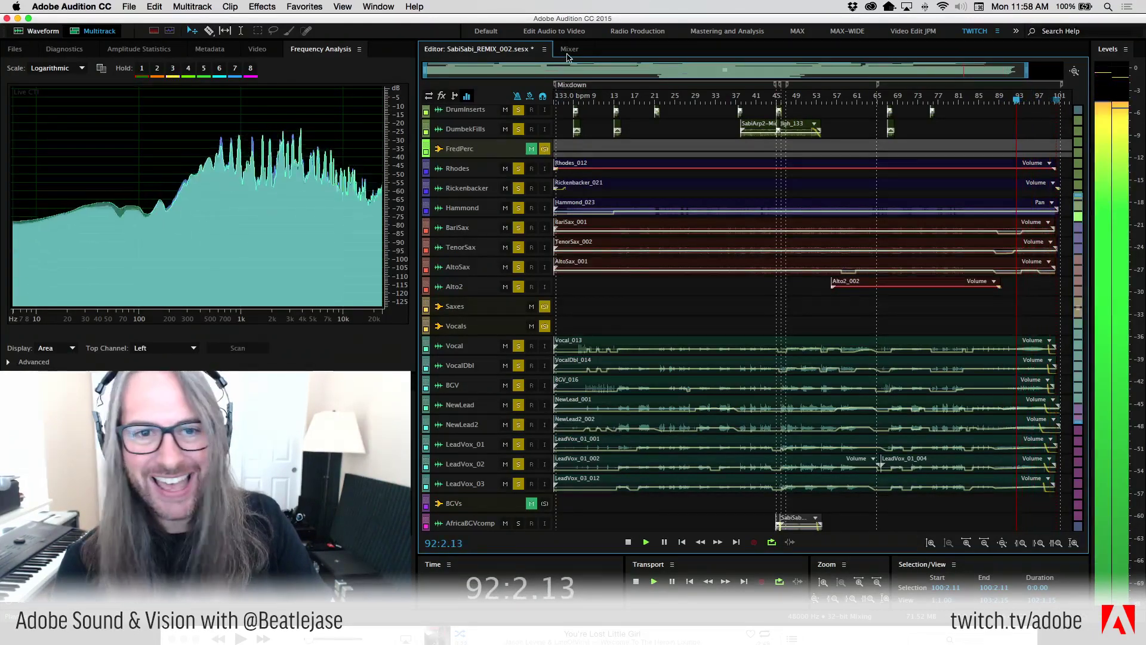
# In the mixer, pan LeadVox_01 to R100, LeadVox_02 to L65 and LeadVox_03 to R33.1
pyautogui.click(569, 52)
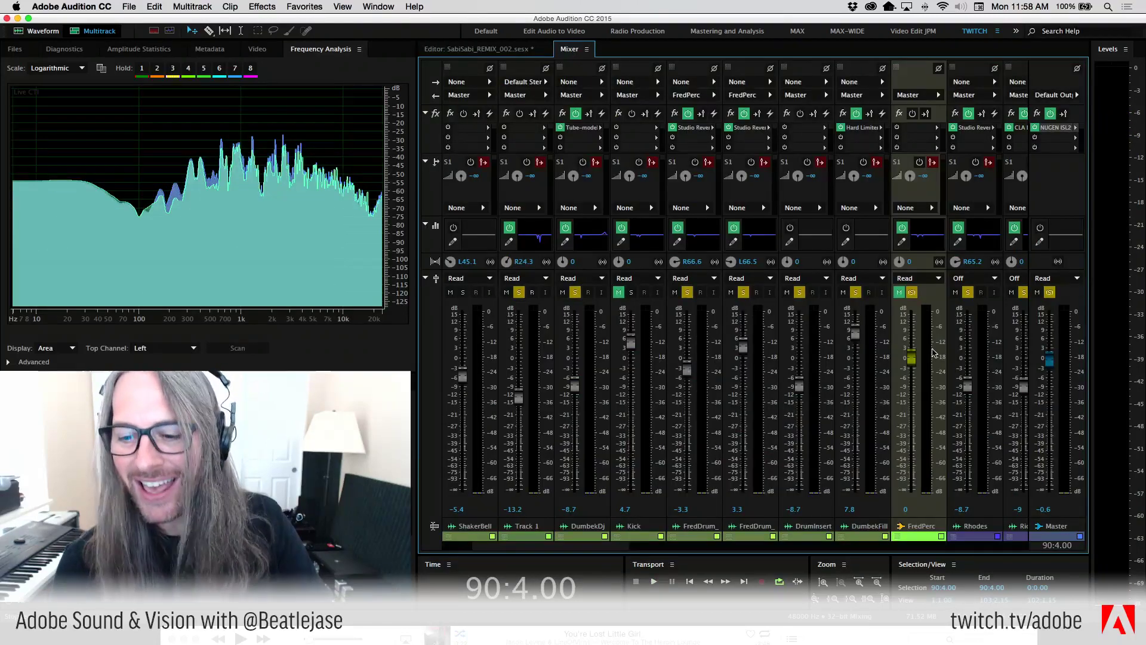
pyautogui.moveTo(940, 548); pyautogui.dragTo(814, 551)
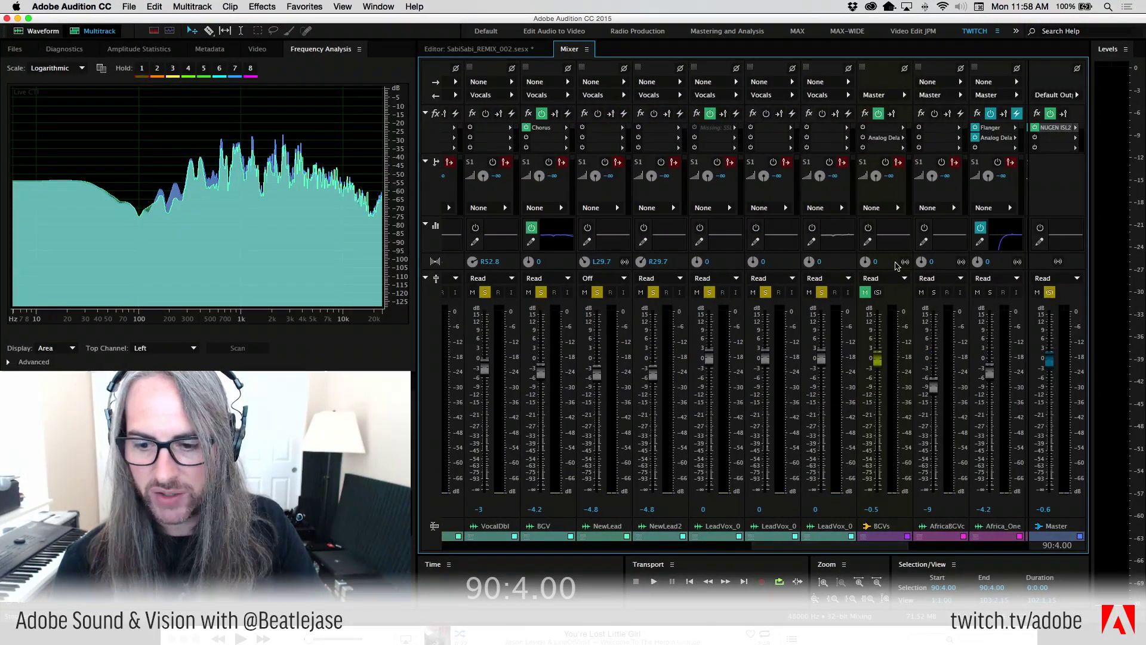
pyautogui.moveTo(809, 261); pyautogui.dragTo(812, 208)
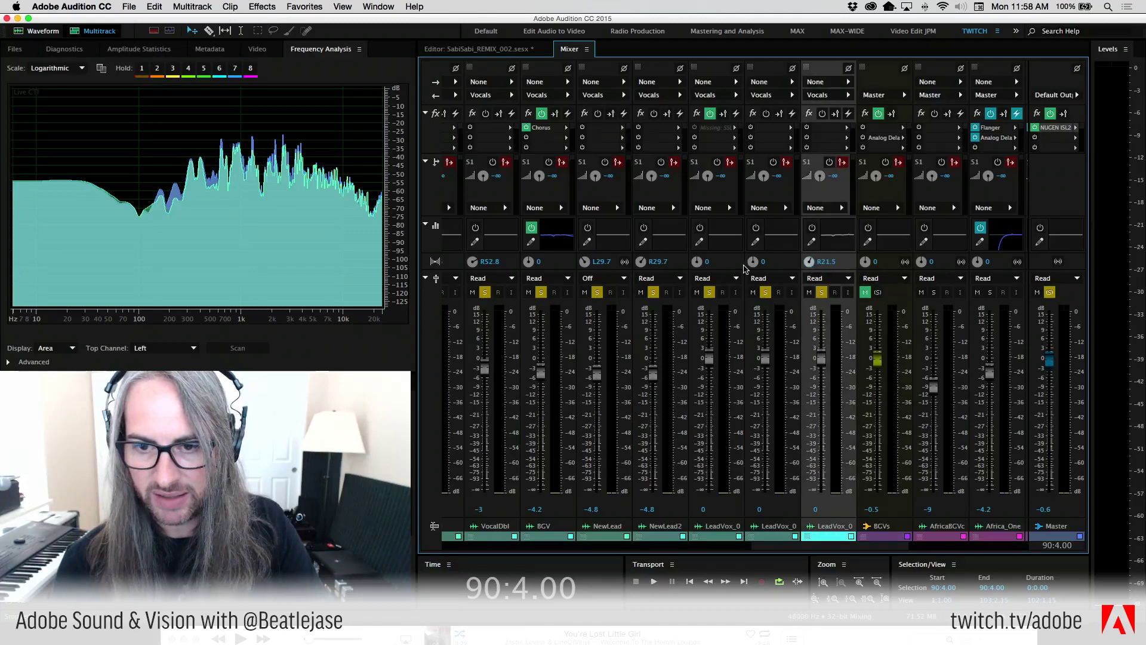
pyautogui.moveTo(752, 261); pyautogui.dragTo(697, 263)
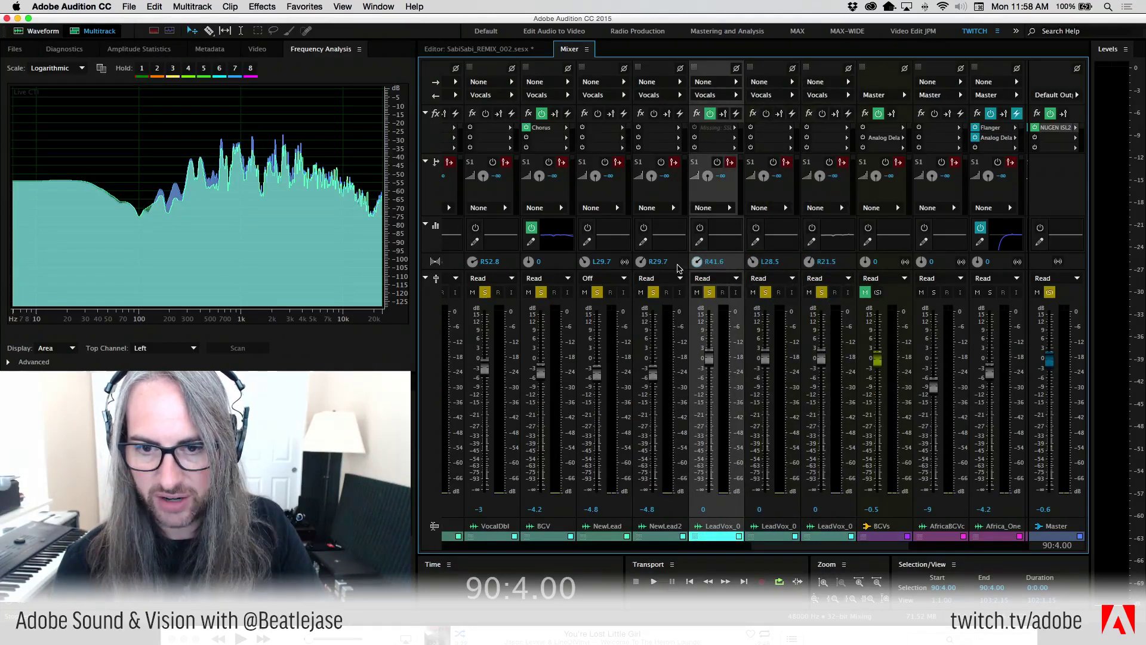
pyautogui.moveTo(697, 262); pyautogui.dragTo(806, 224)
pyautogui.moveTo(764, 263); pyautogui.dragTo(754, 279)
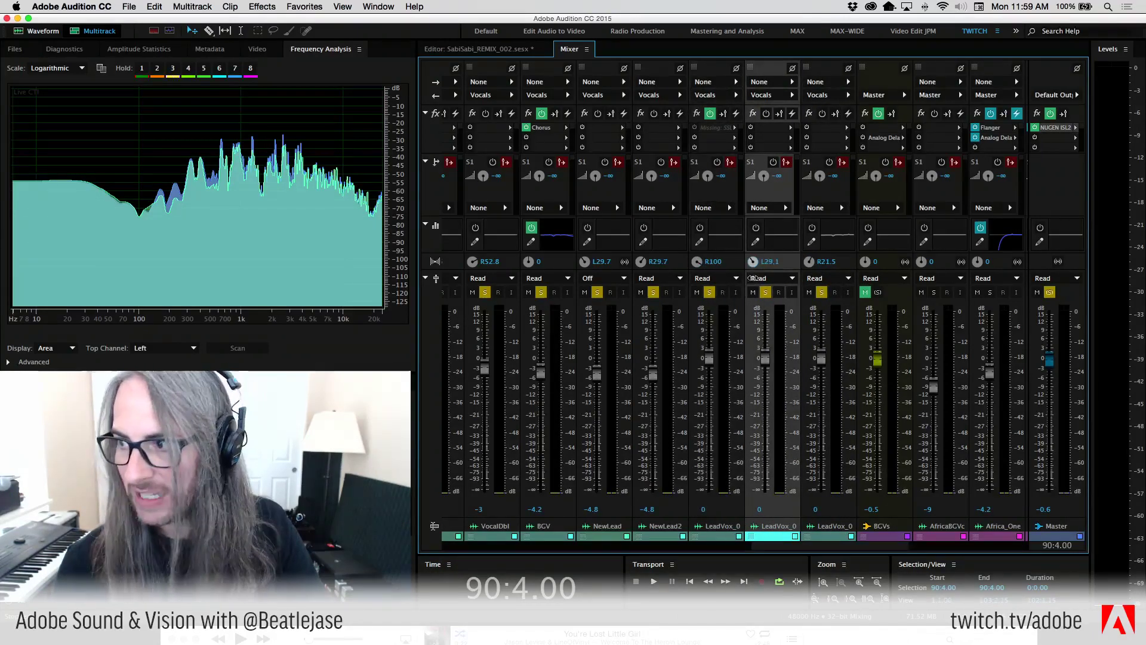
pyautogui.click(805, 264)
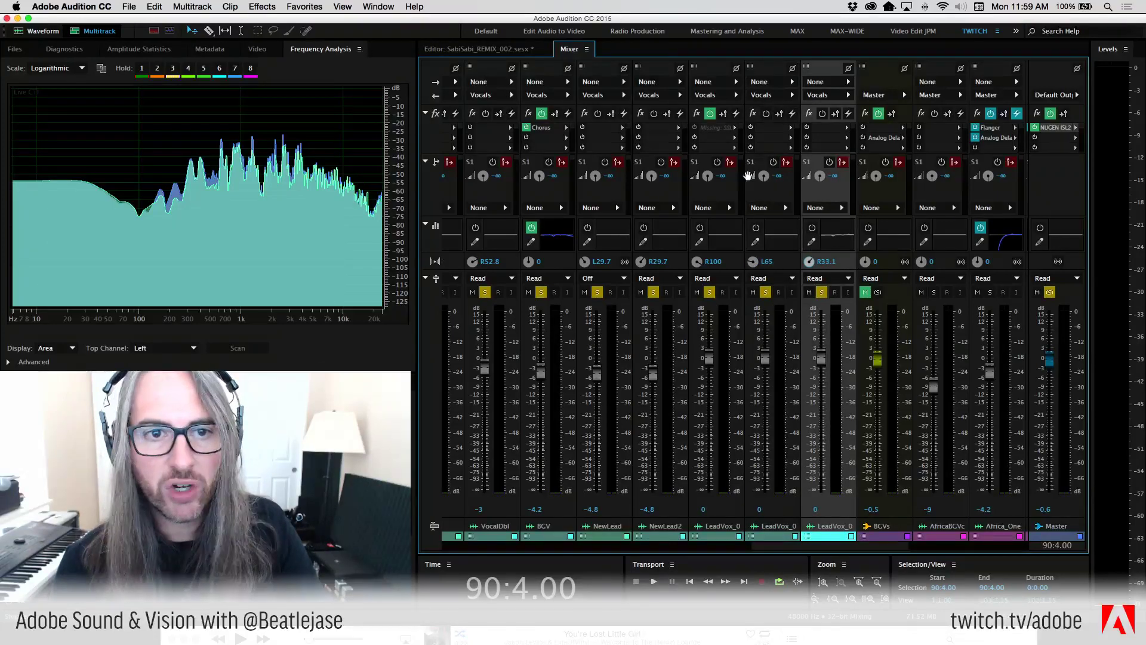
# Return to the multitrack editor and listen to the newly panned vocals with the instruments from 82:1.11
pyautogui.hotkey('alt', '1')
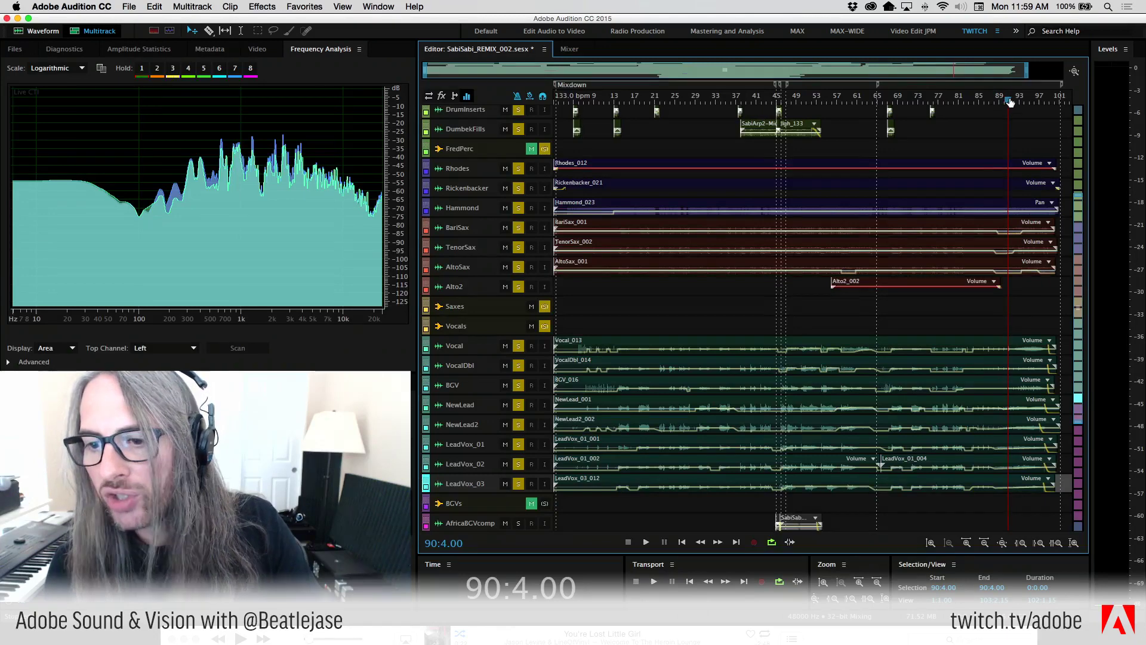
pyautogui.click(970, 97)
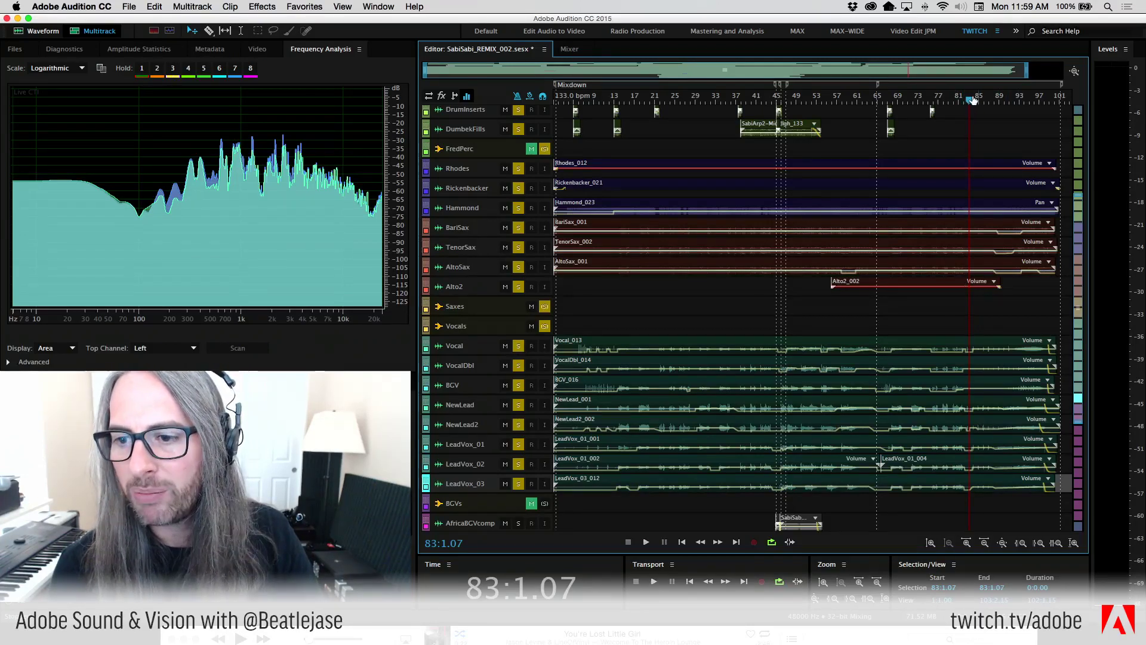
pyautogui.moveTo(970, 100); pyautogui.dragTo(965, 100)
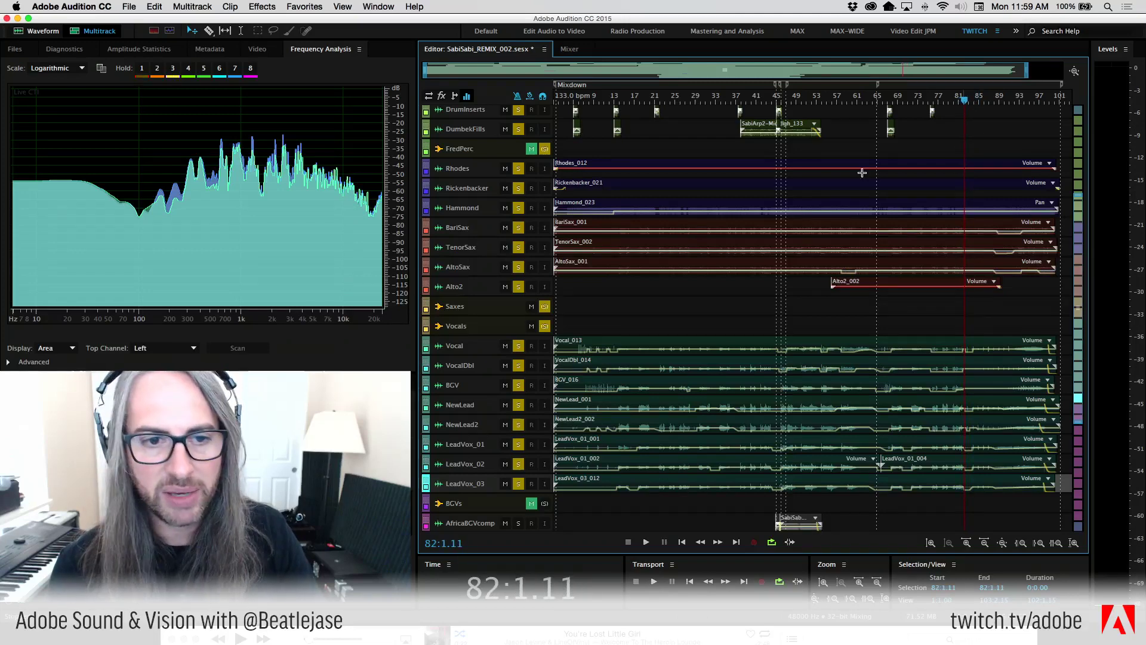
pyautogui.press('space')
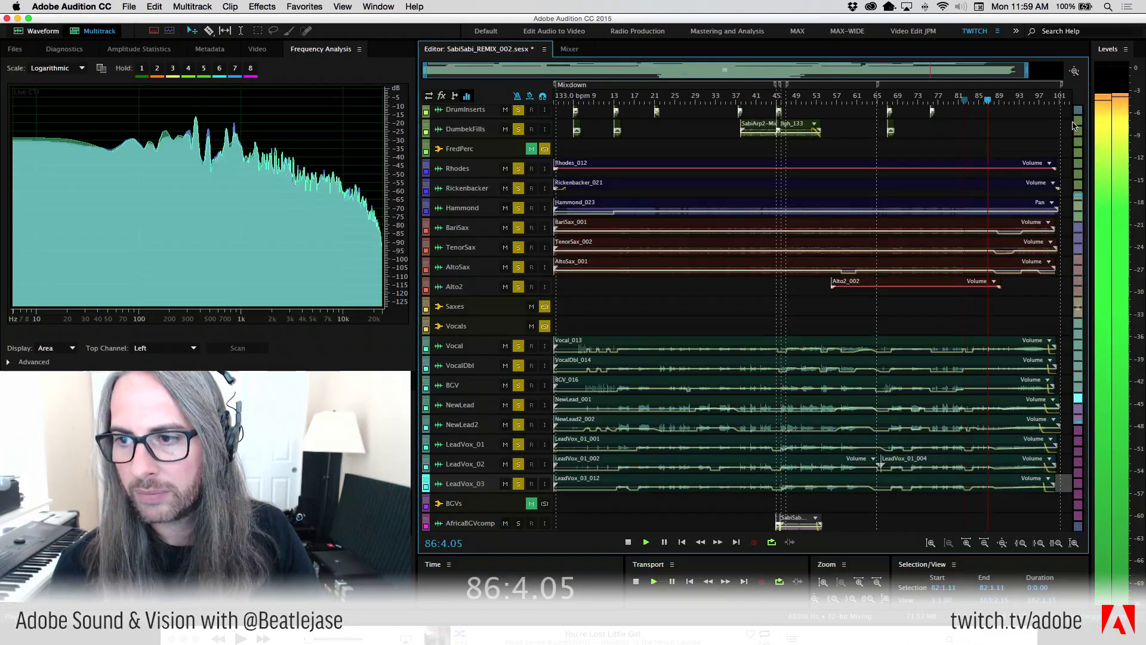
pyautogui.scroll(5, 1079, 251)
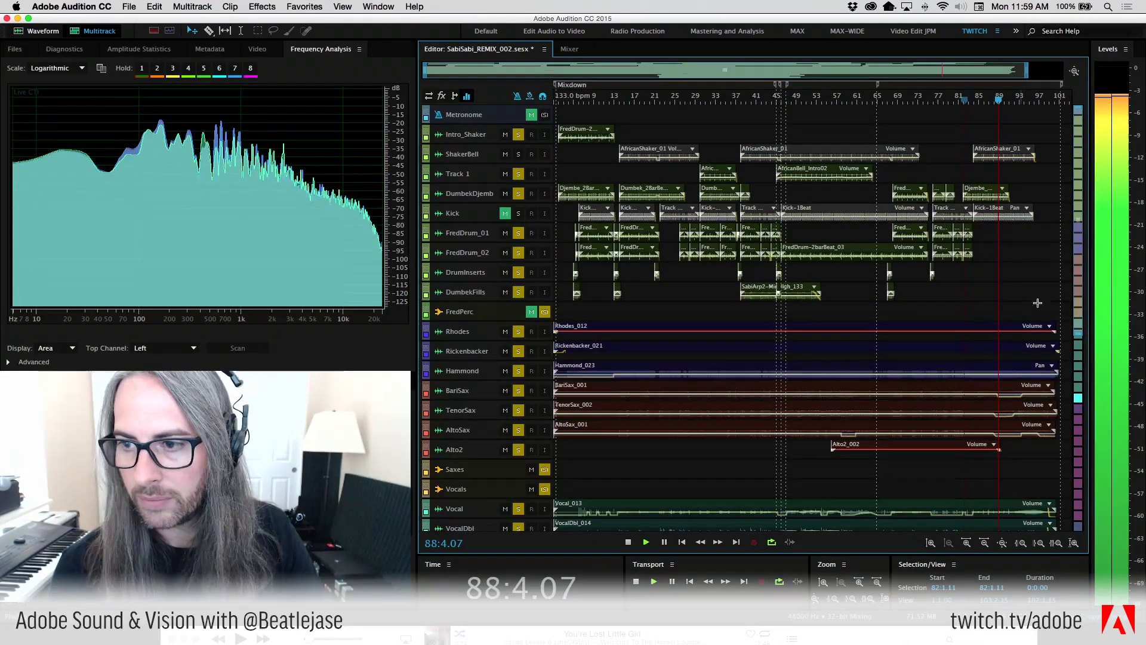
pyautogui.scroll(-1, 1080, 259)
pyautogui.scroll(-10, 1079, 260)
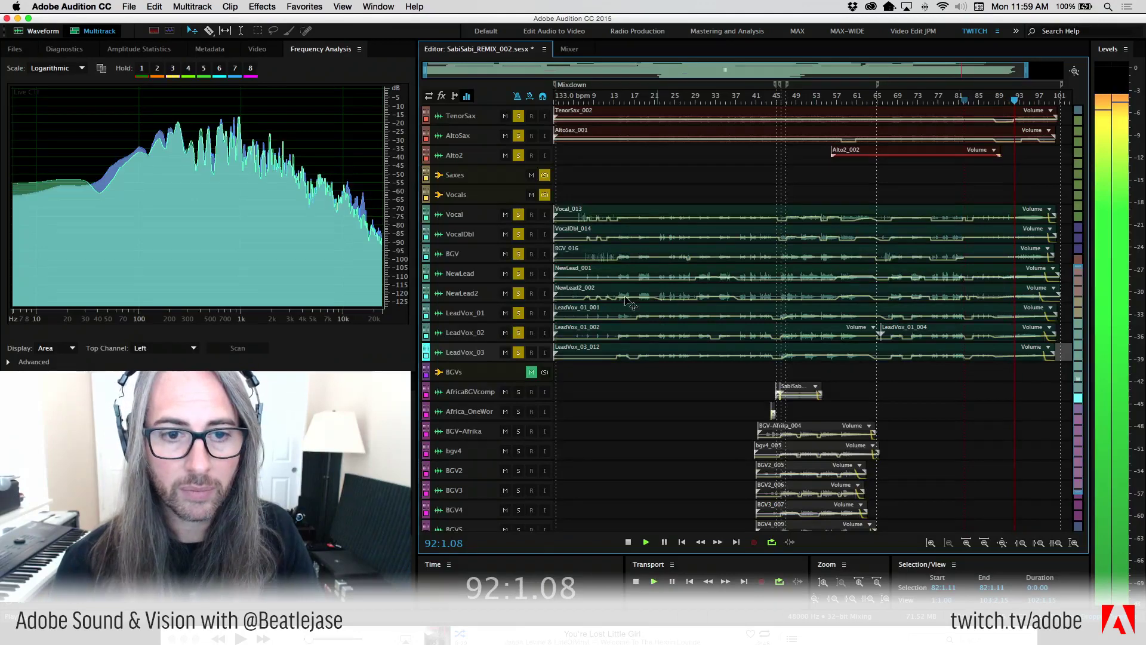
# Solo only the Vocals bus and its tracks for the ending, and stop playback at 99:2.13
pyautogui.click(545, 195)
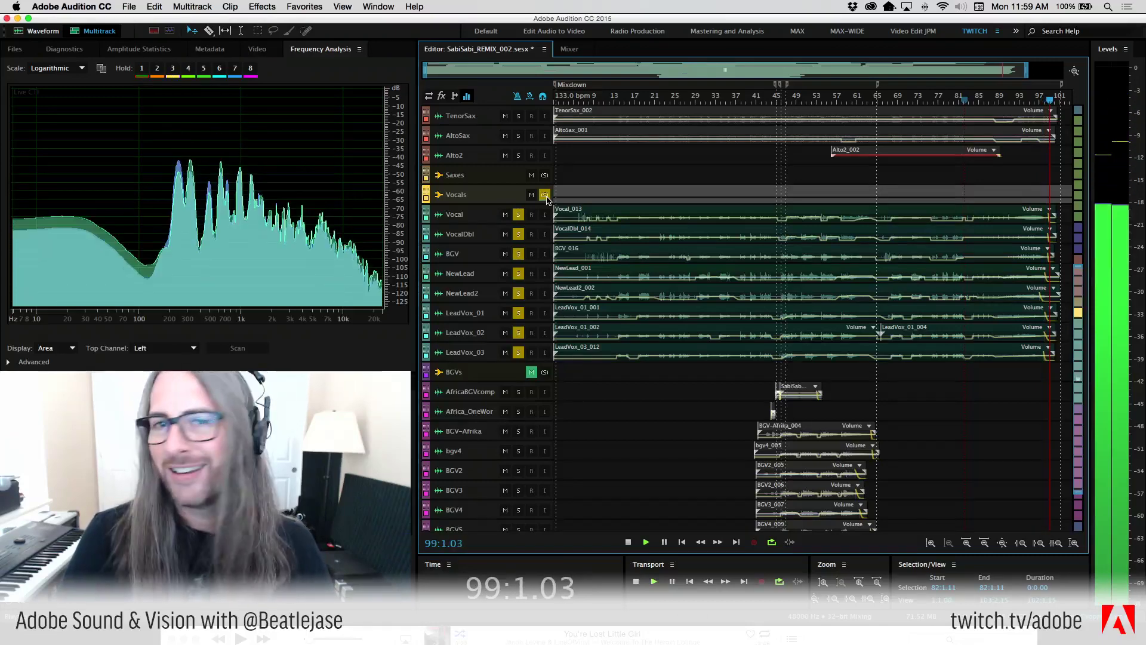
pyautogui.press('space')
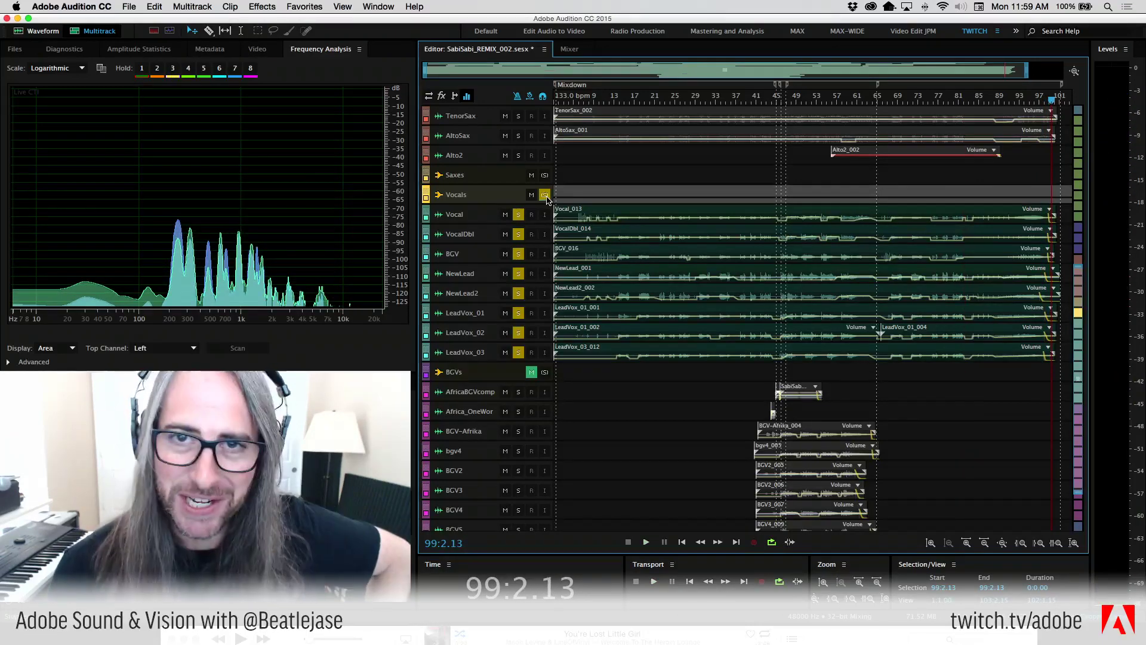